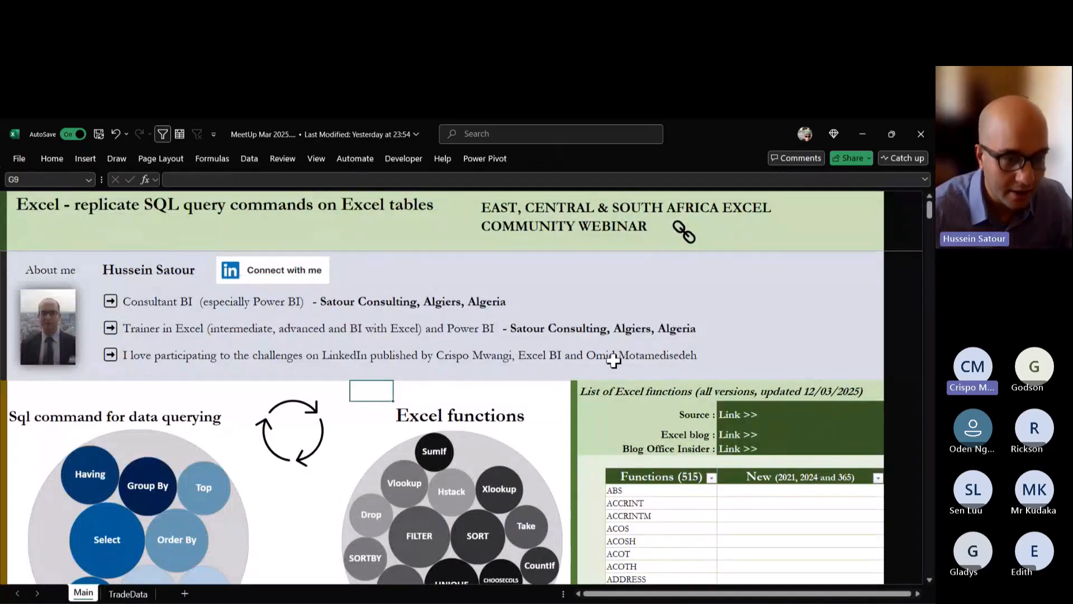
Review the presenter introduction, the SQL command and Excel function diagrams, and the start of the function list on the Main sheet.
click(859, 326)
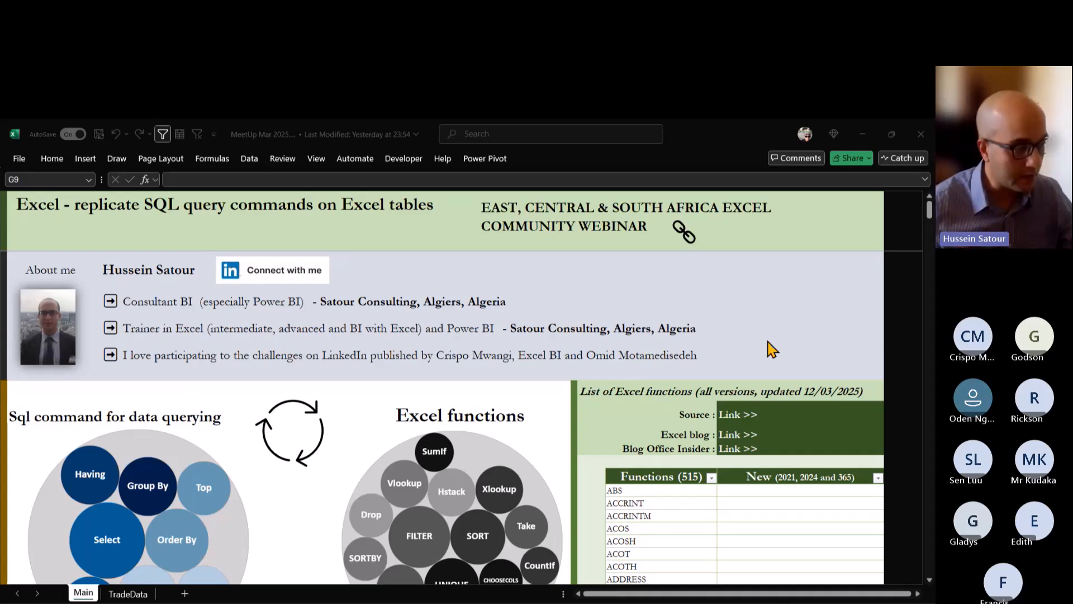
click(133, 361)
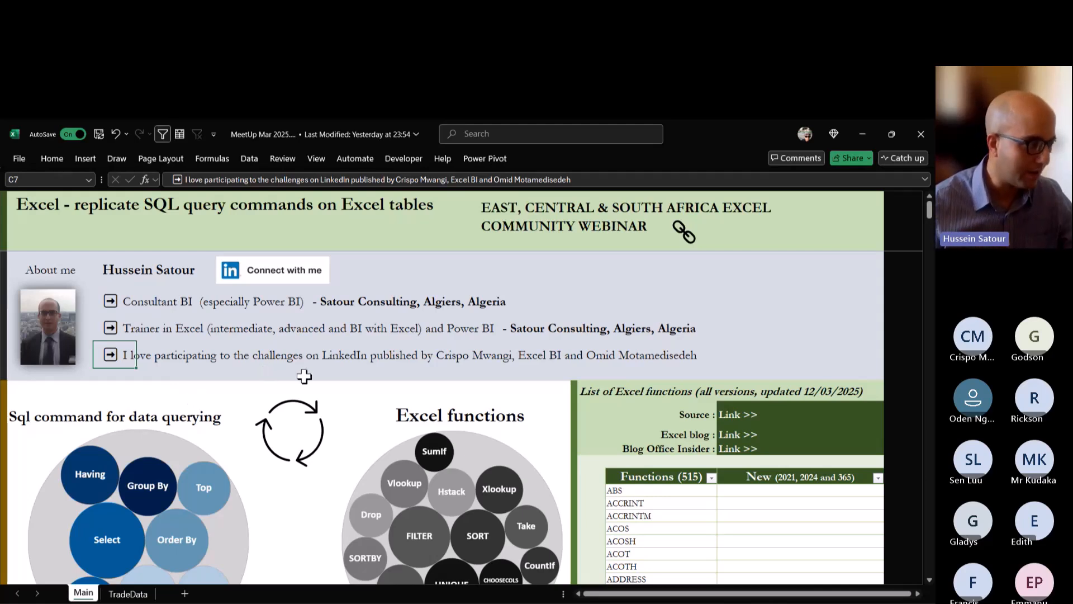
click(88, 391)
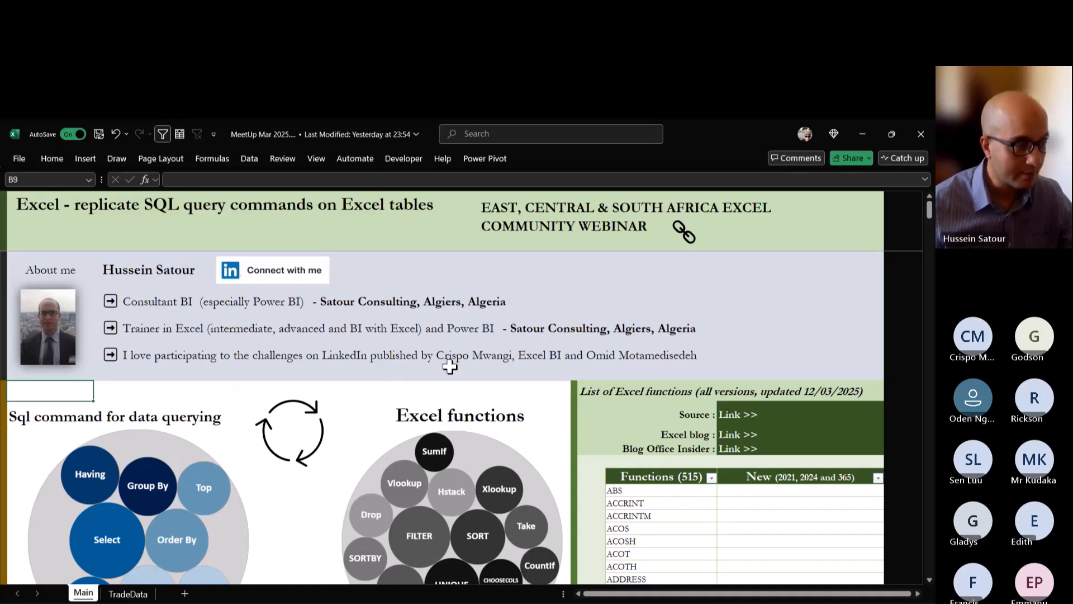
scroll(450, 366, down, 3)
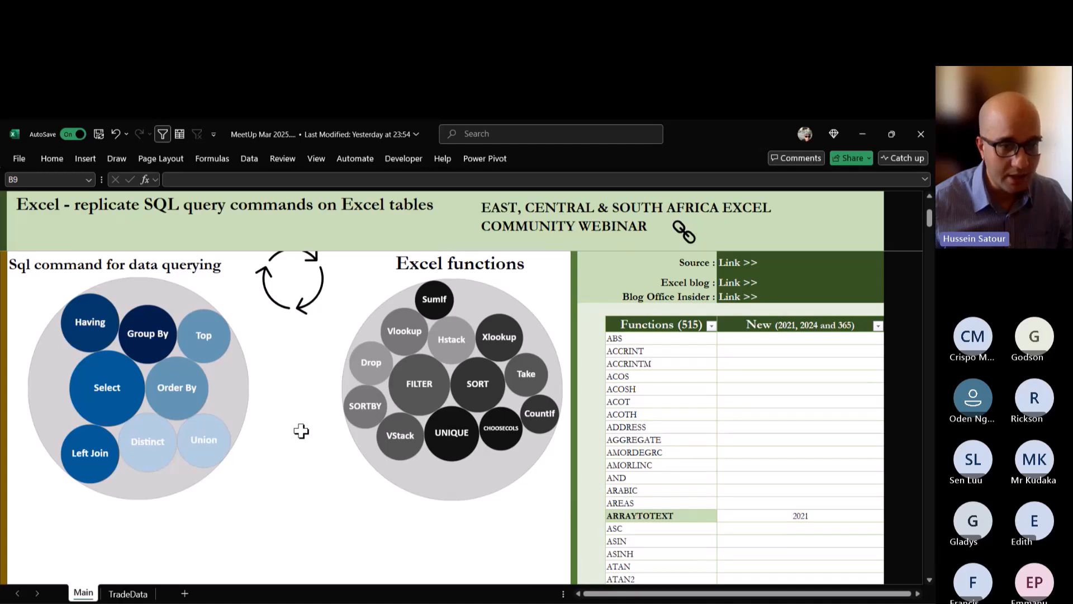
click(929, 196)
click(929, 196)
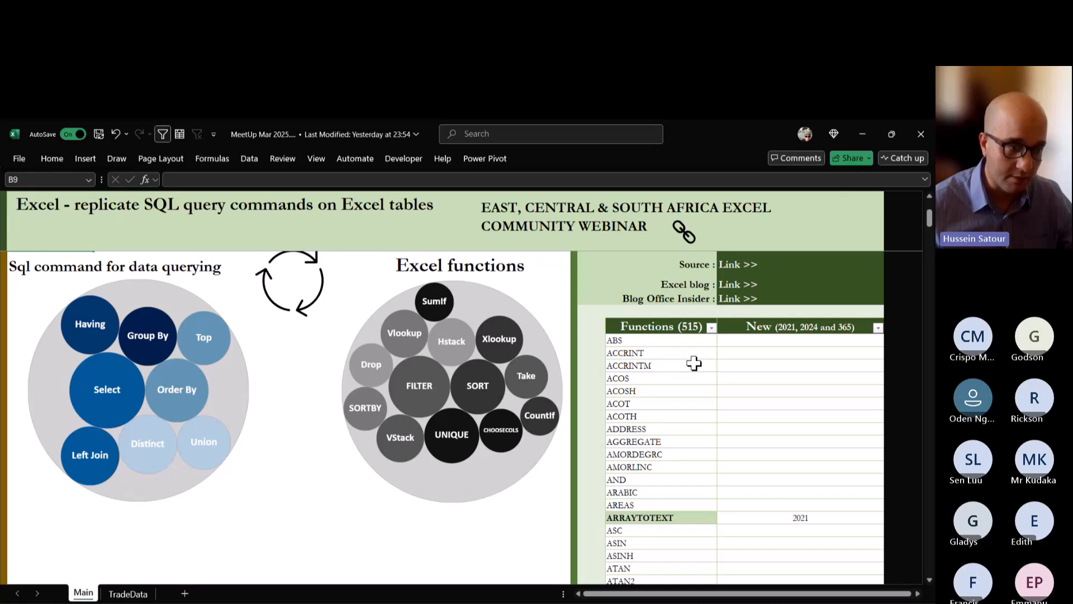
scroll(694, 363, up, 1)
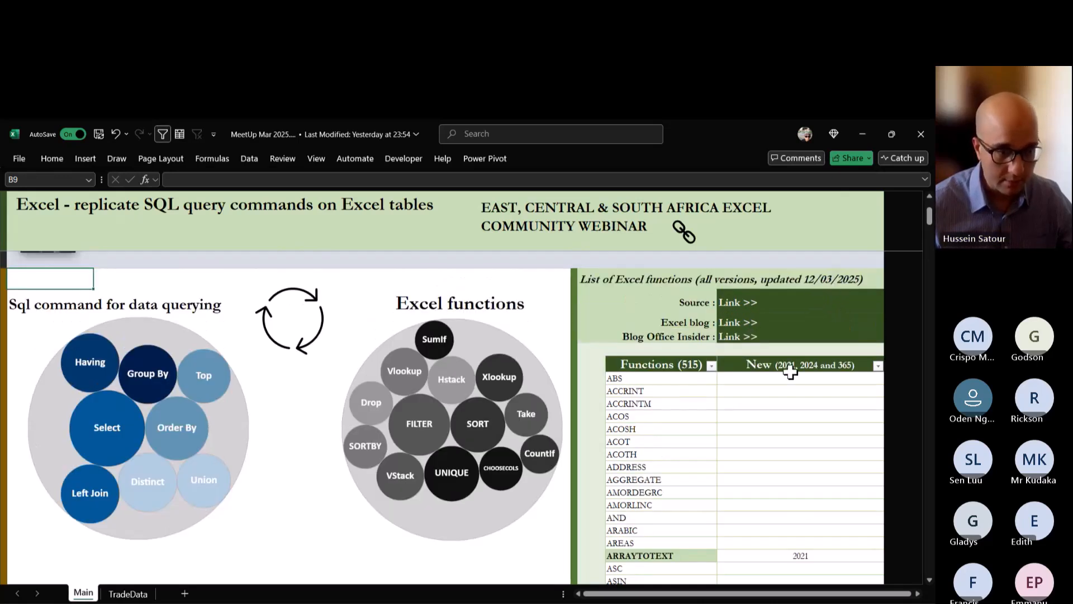
scroll(790, 372, down, 1)
scroll(790, 372, up, 1)
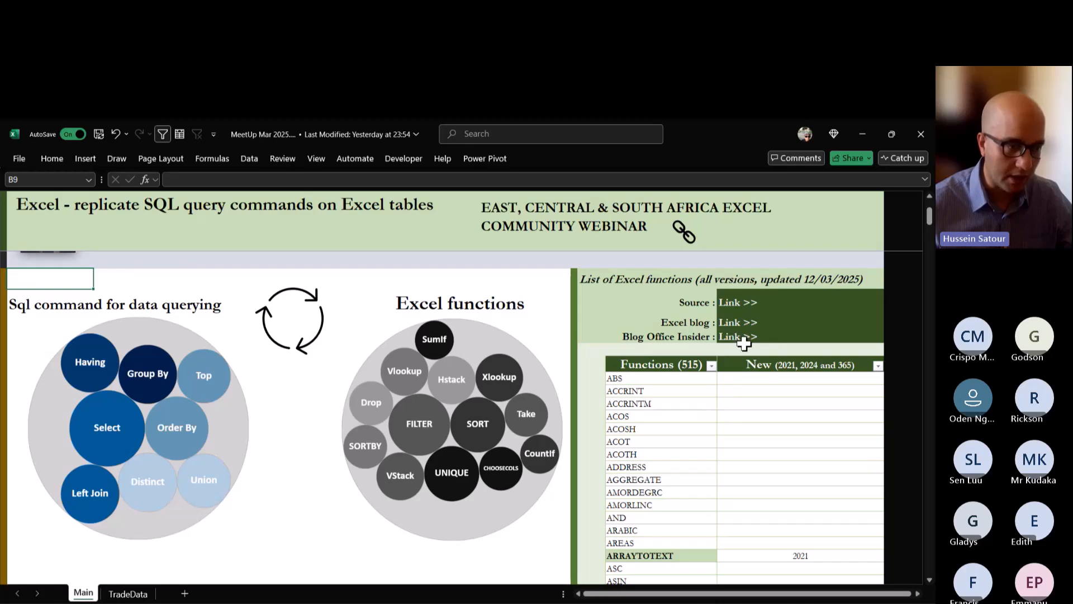
Open the function list's Source, Excel blog and Blog Office Insider links, returning to the workbook between them.
click(726, 302)
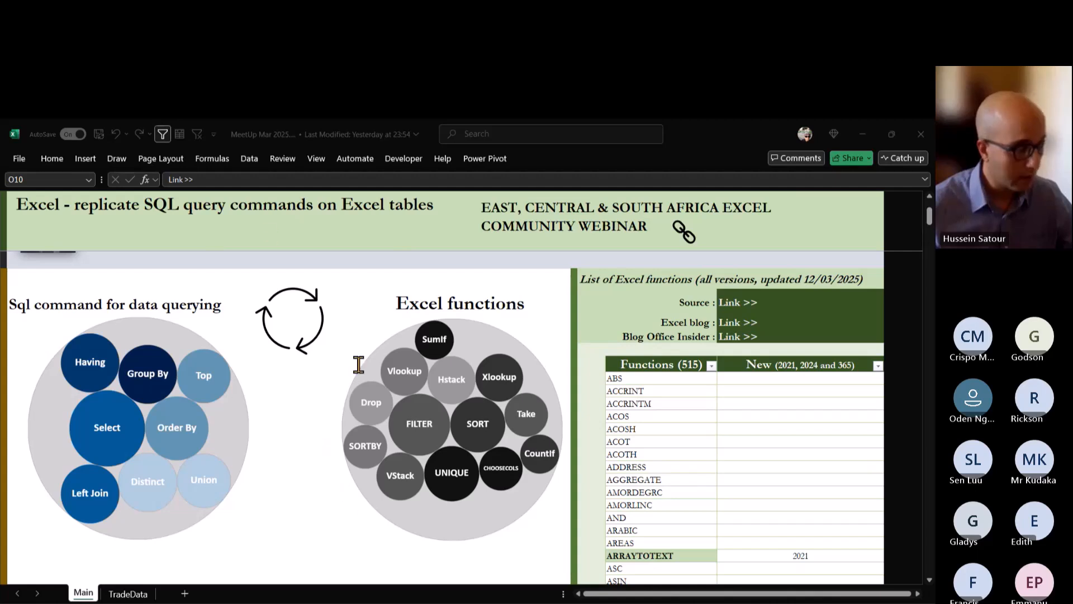
click(869, 134)
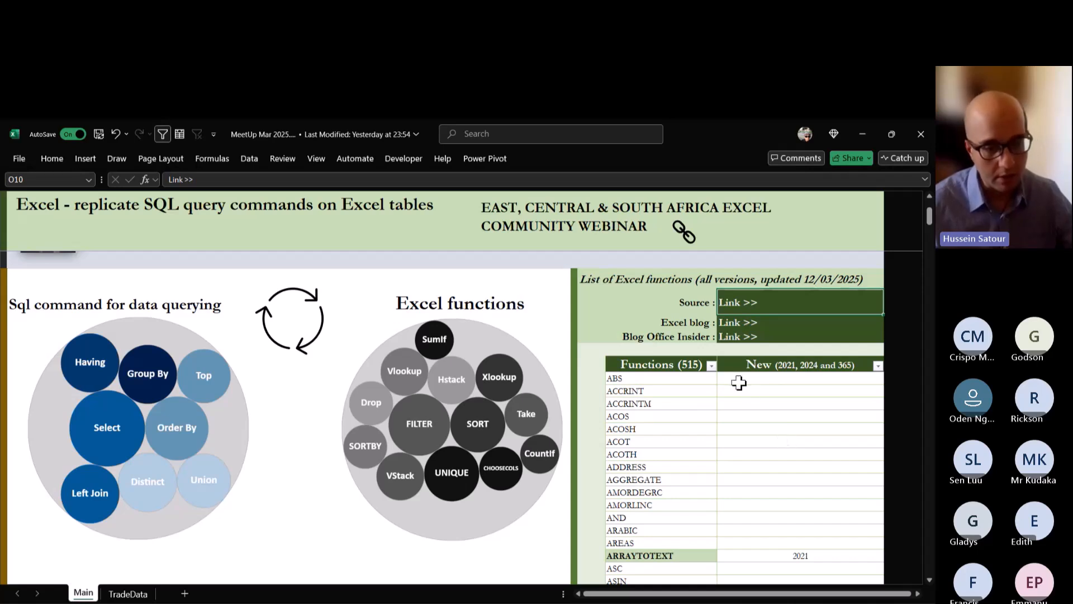
click(743, 323)
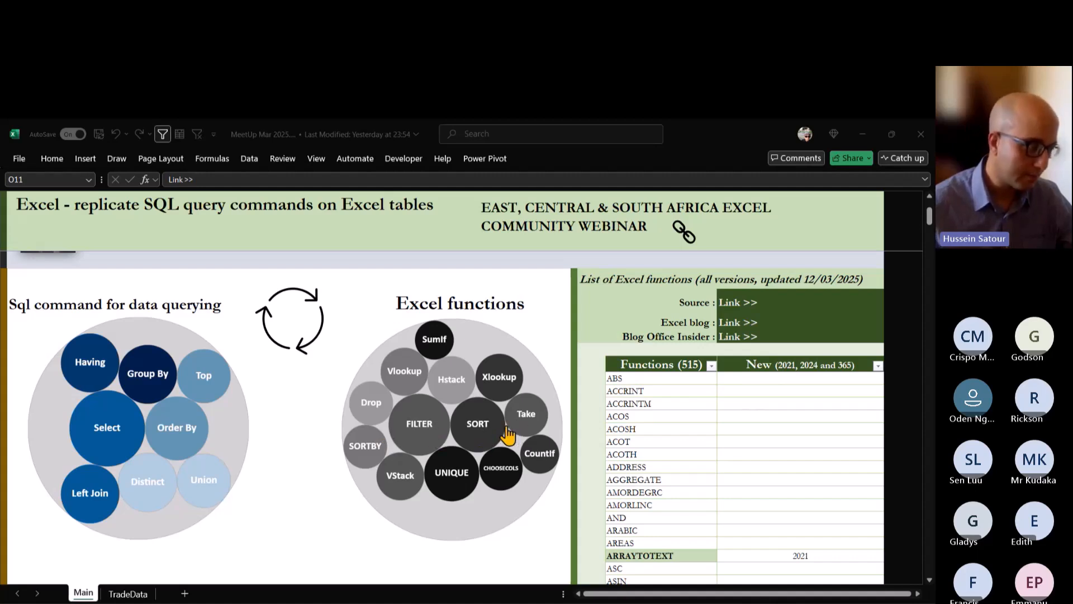
click(870, 127)
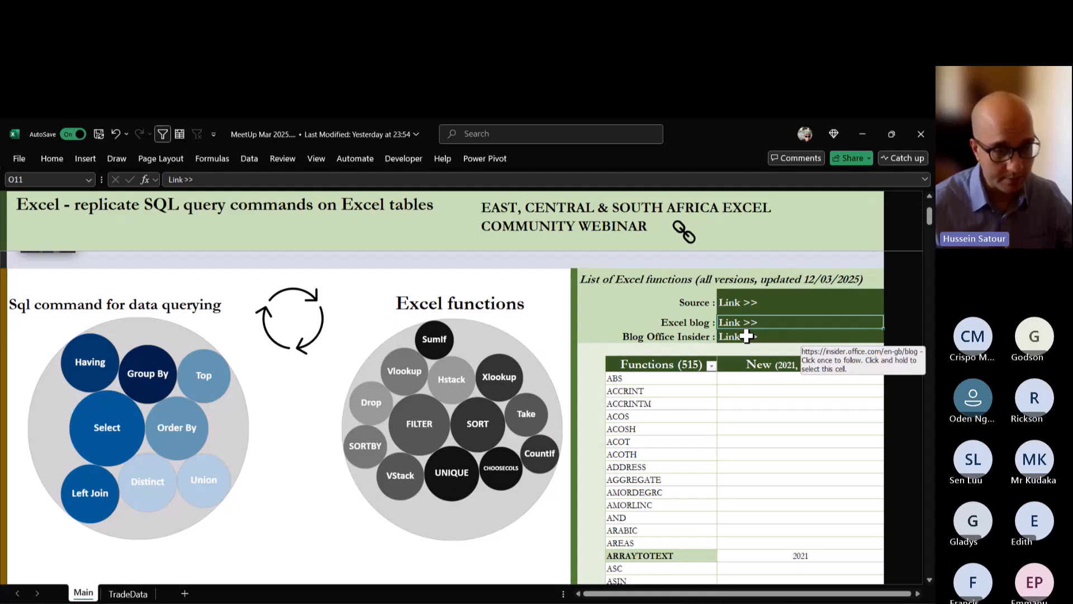
click(747, 335)
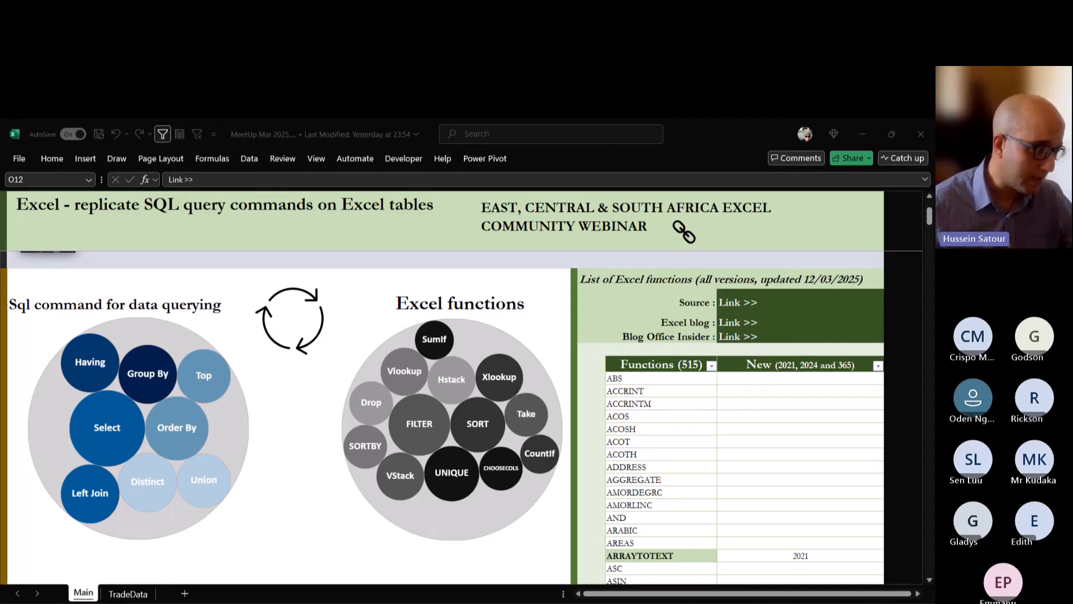
click(19, 160)
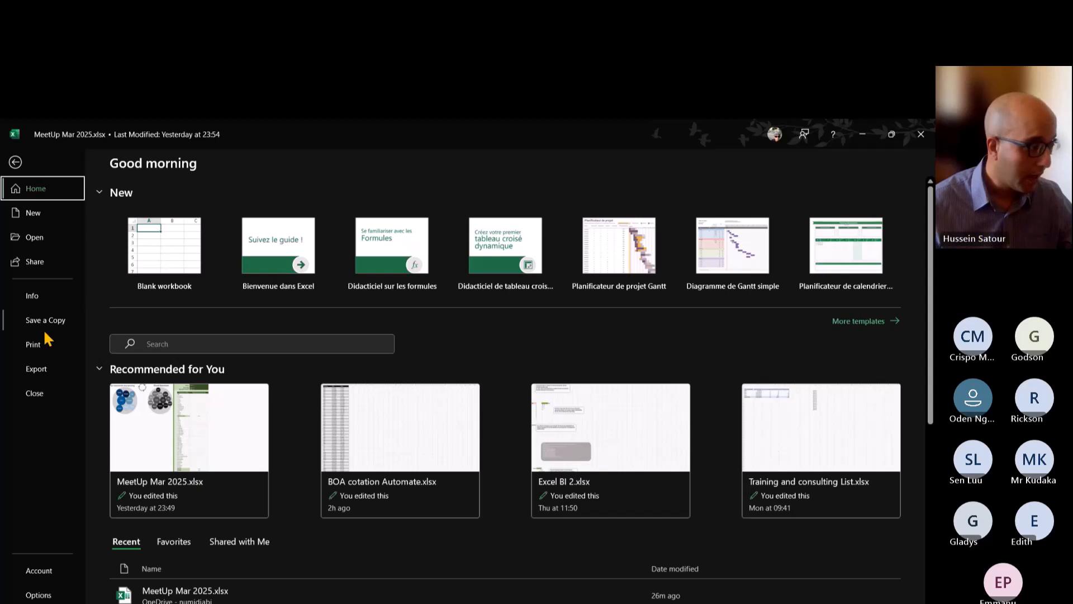
click(56, 571)
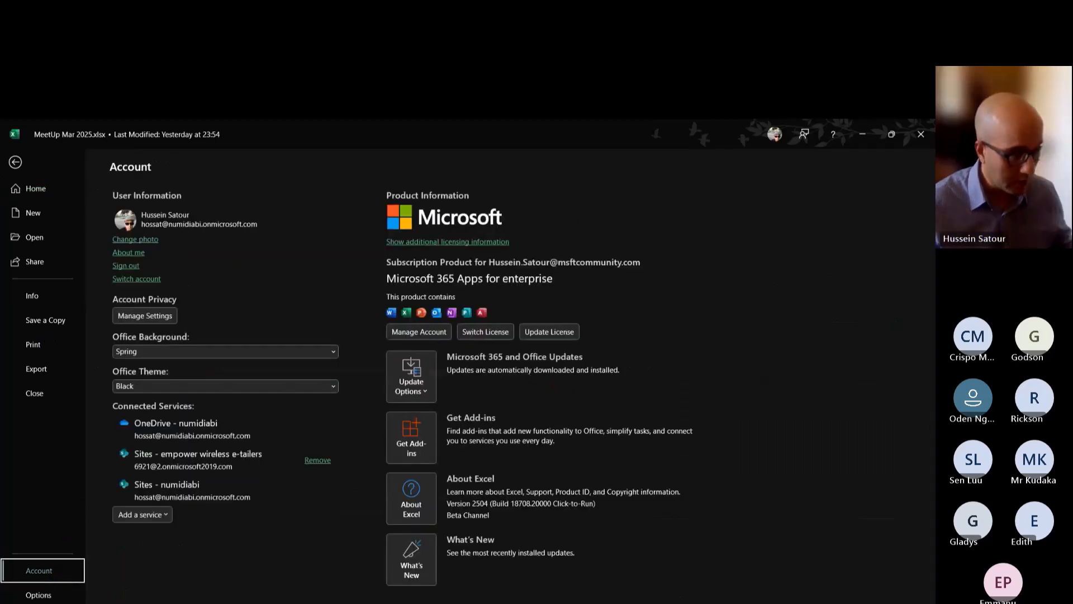
click(411, 378)
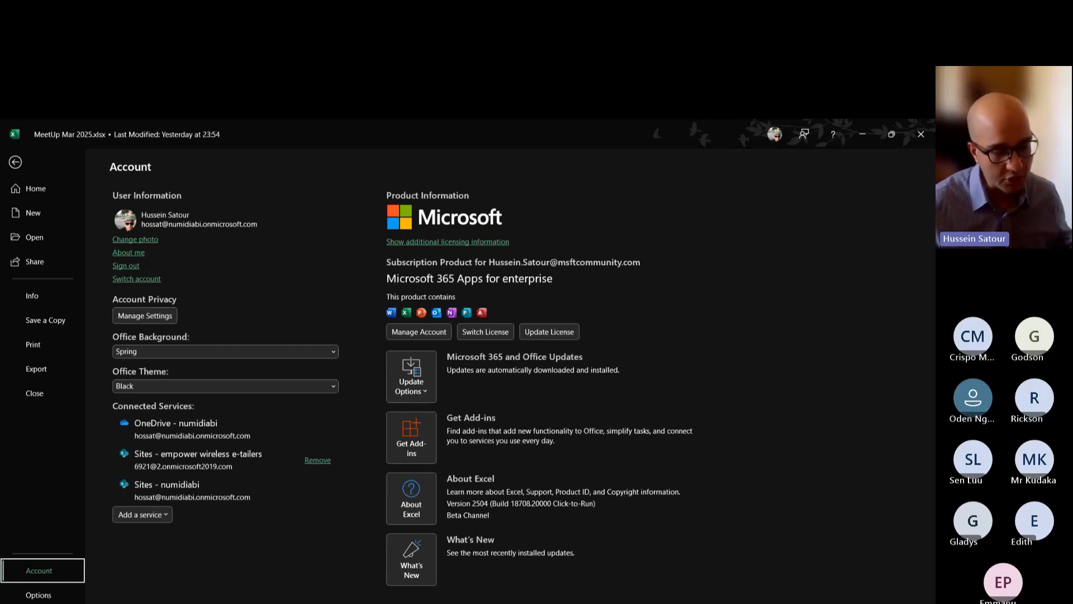
click(18, 163)
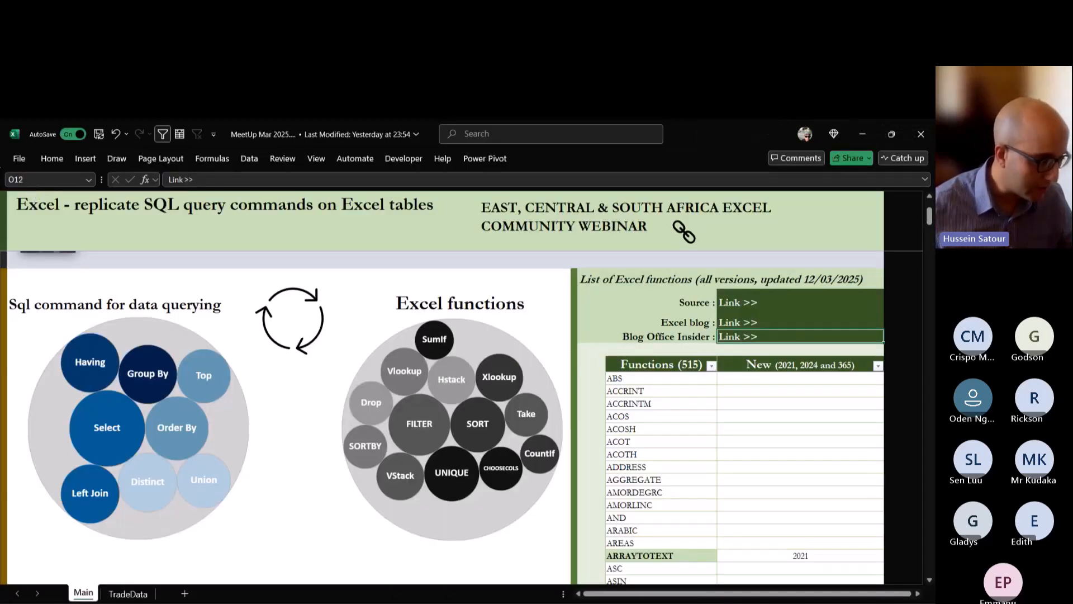
key(alt+Tab)
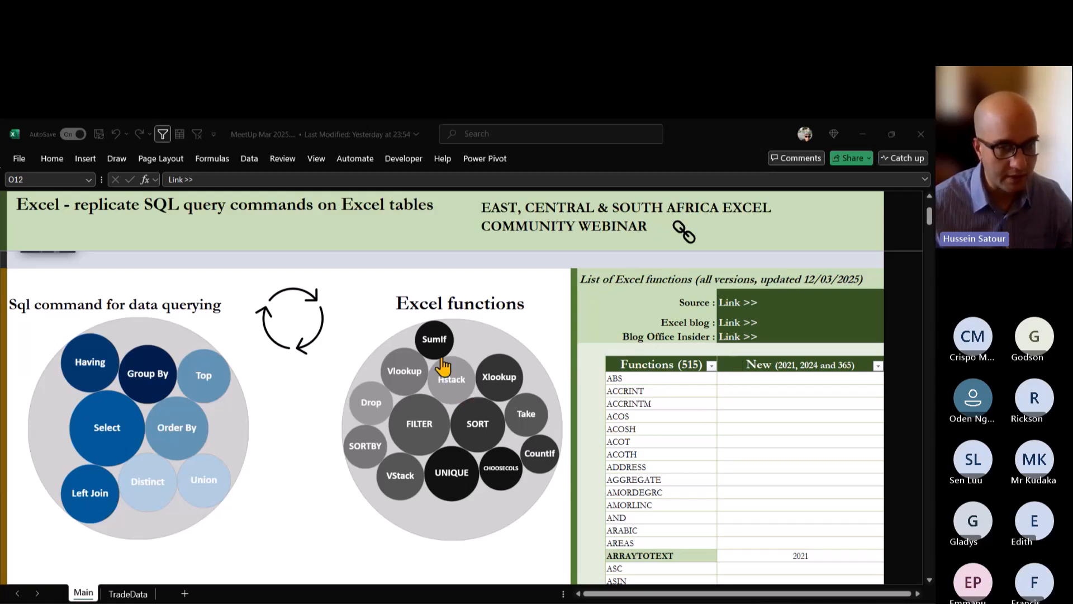
click(921, 138)
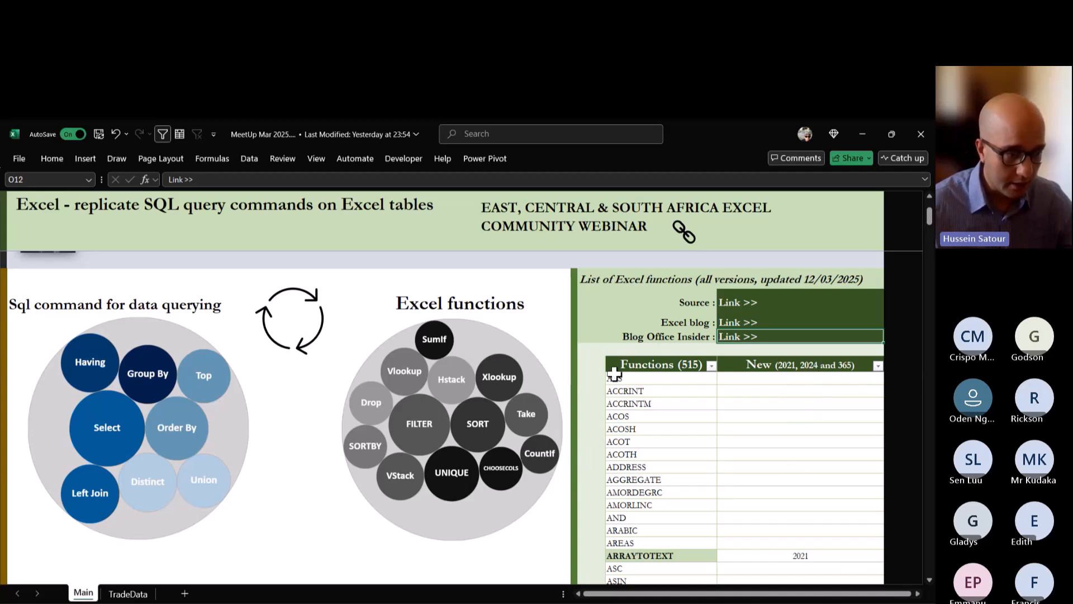
Filter the function list's New column to (Blanks) only and select the function names from ABS to ASC.
click(638, 392)
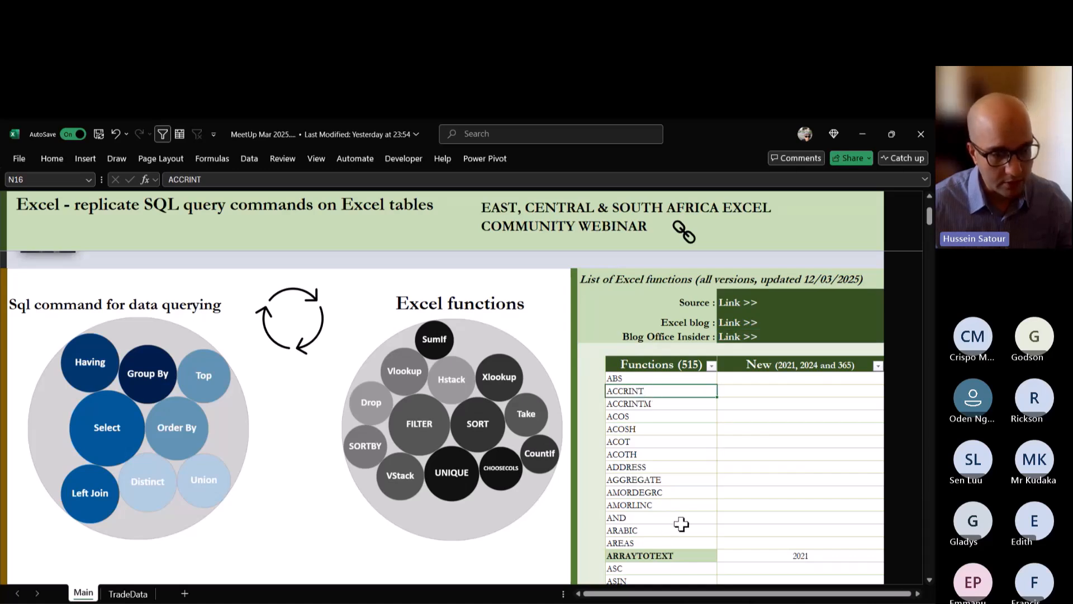
click(878, 366)
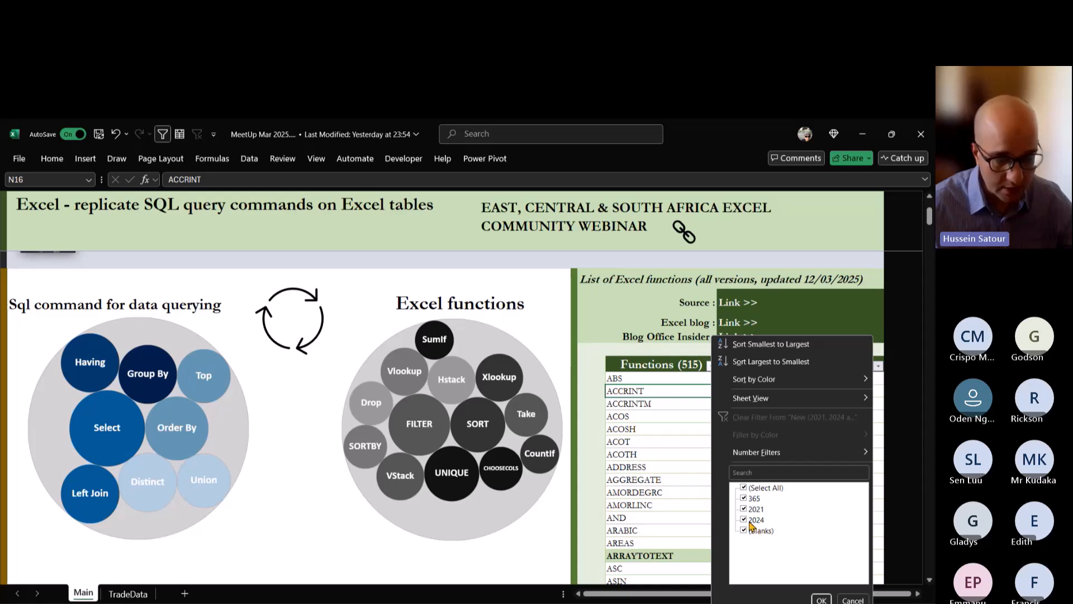
click(744, 488)
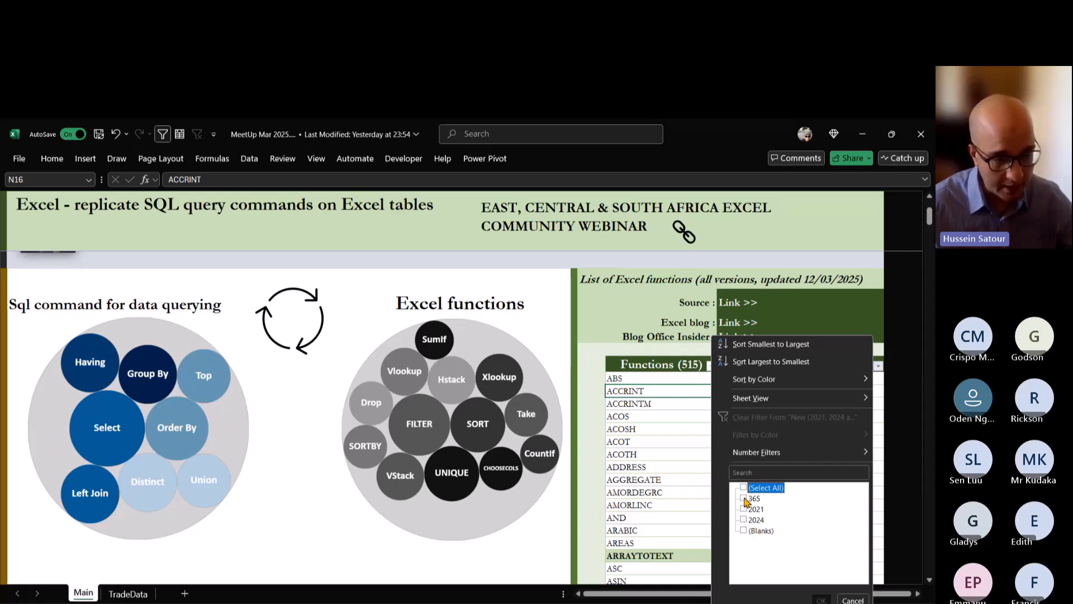
click(743, 530)
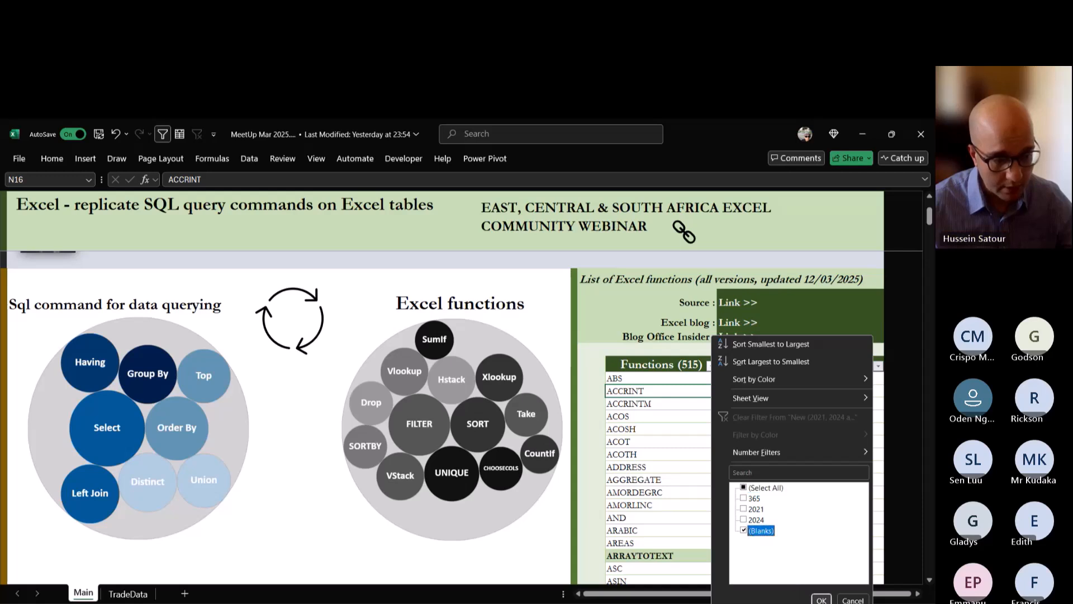
click(822, 598)
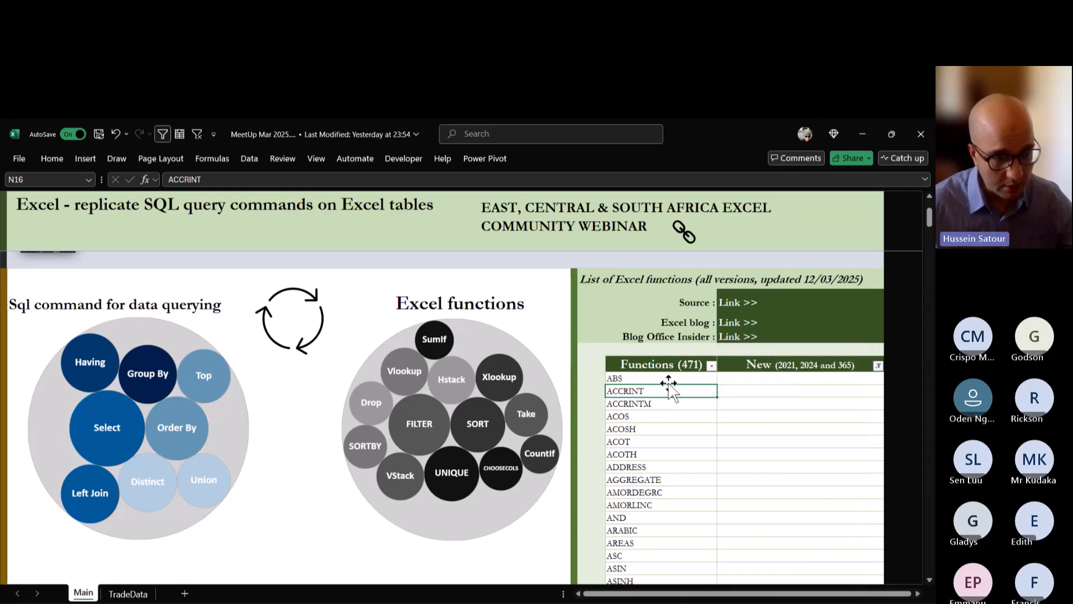
drag(646, 378, 677, 556)
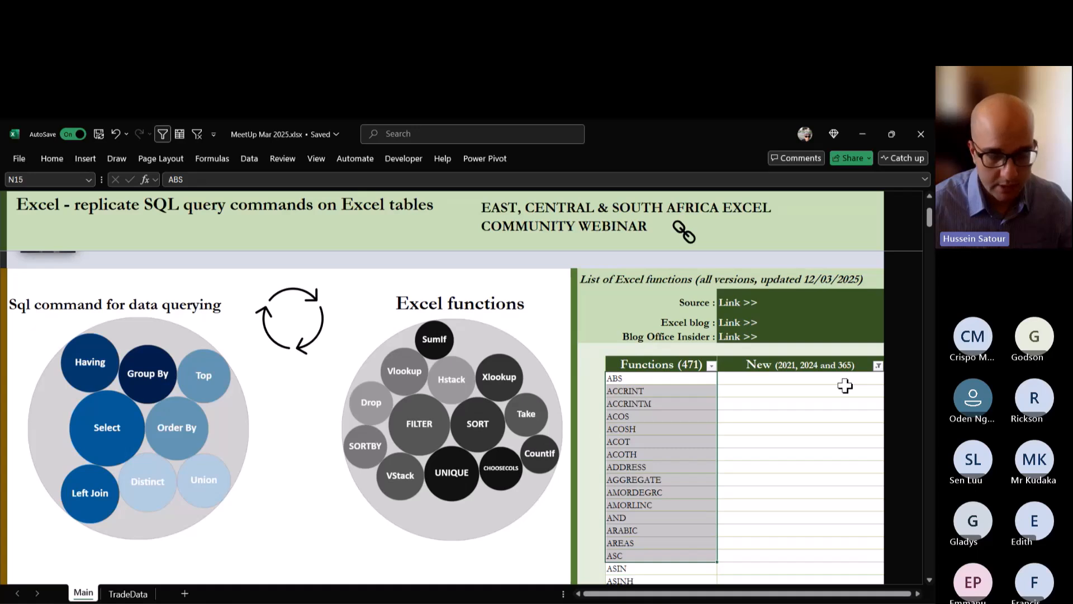
Filter the New column to 365, 2021 and 2024, excluding blanks, and look through the listed functions.
click(878, 365)
click(743, 488)
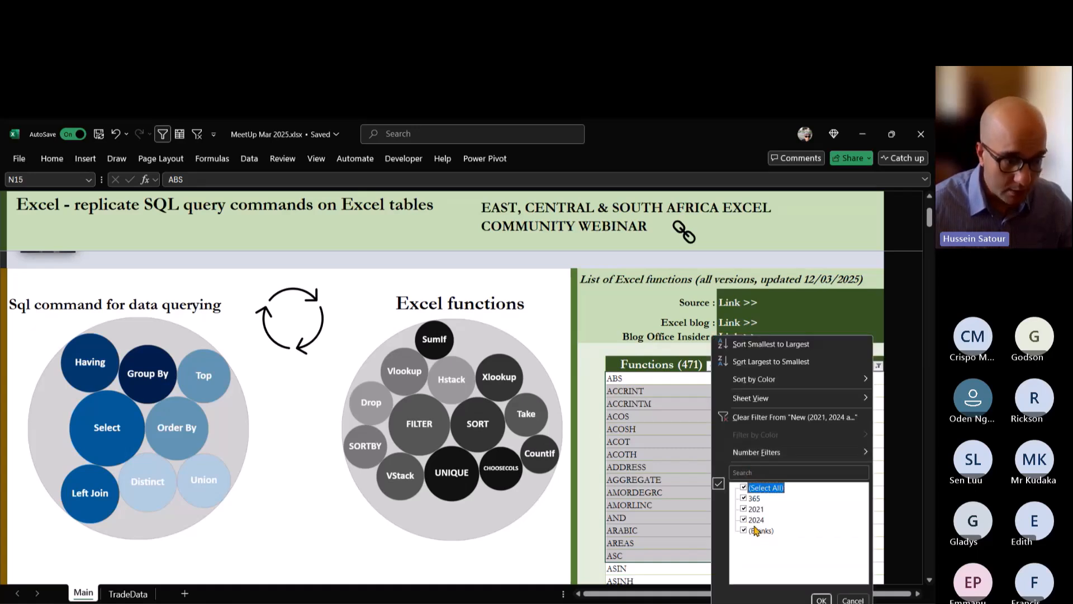
click(745, 531)
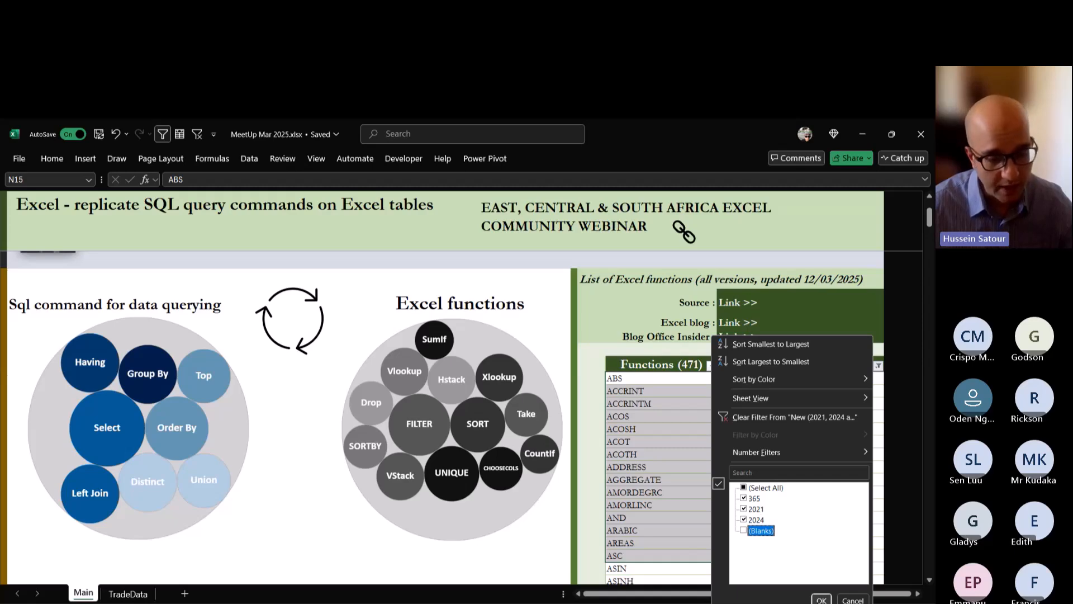
click(821, 600)
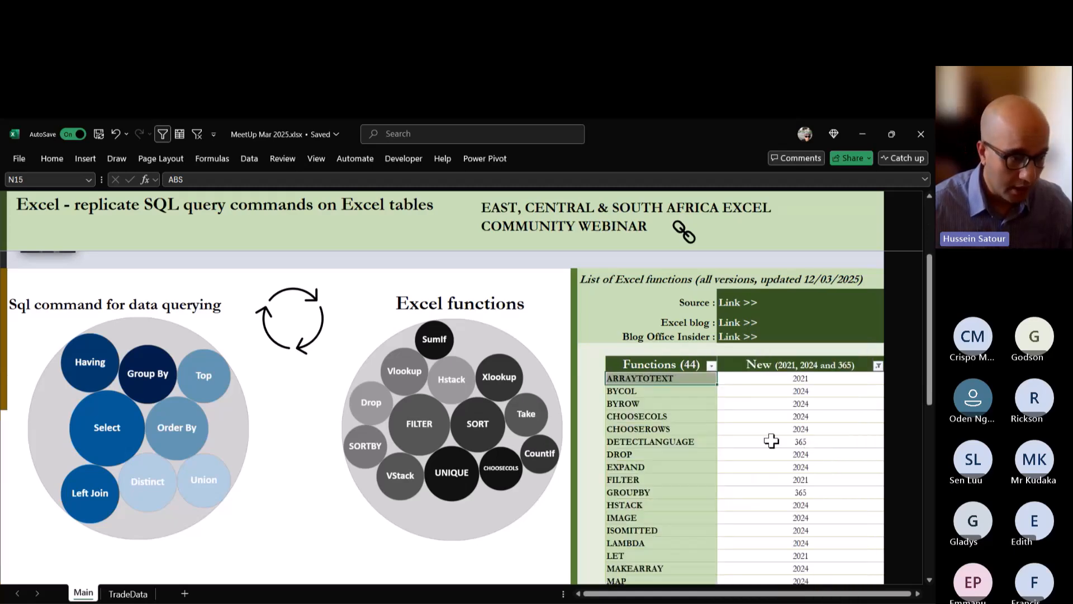
scroll(623, 453, down, 2)
click(758, 331)
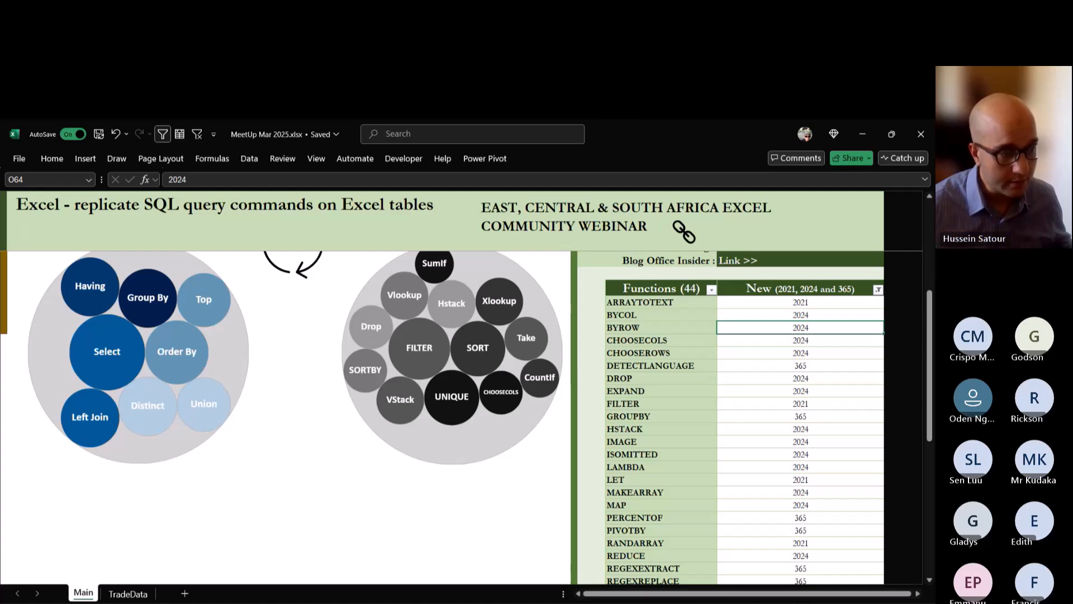
scroll(443, 395, up, 2)
scroll(442, 395, down, 2)
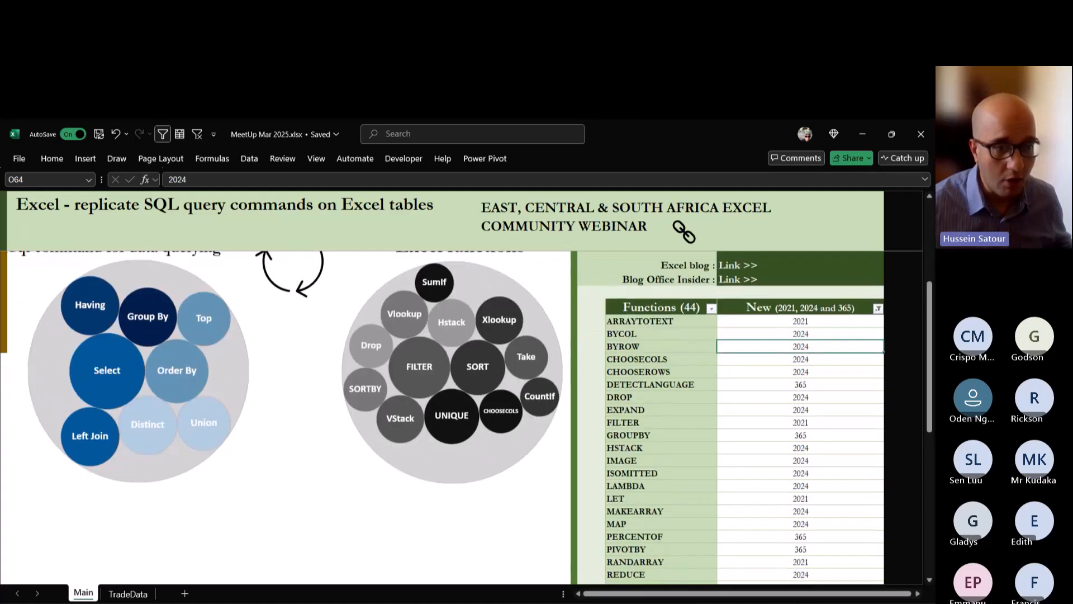
Filter the New column of the function list to show only the 365 functions.
click(877, 289)
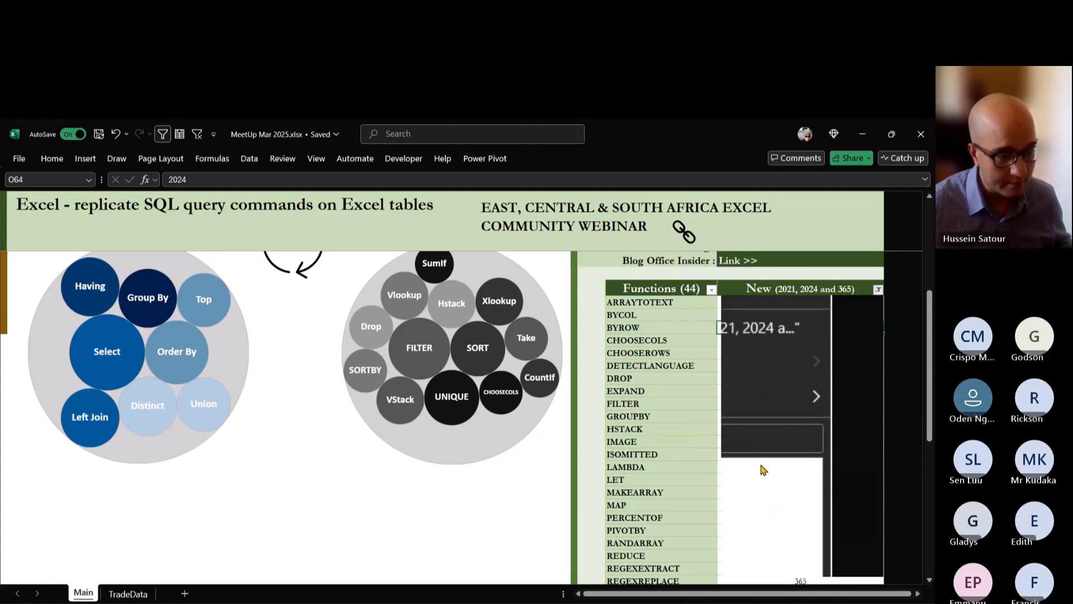
click(733, 547)
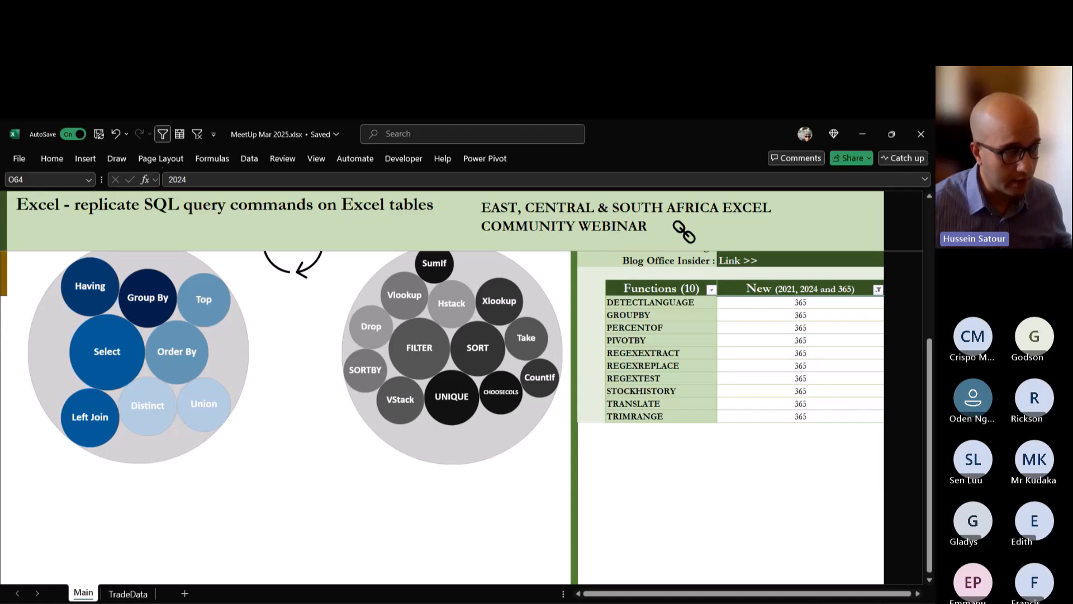
Point out DETECTLANGUAGE and TRANSLATE, and select the cells REGEXEXTRACT to REGEXTEST with their Quick Analysis options open.
click(661, 303)
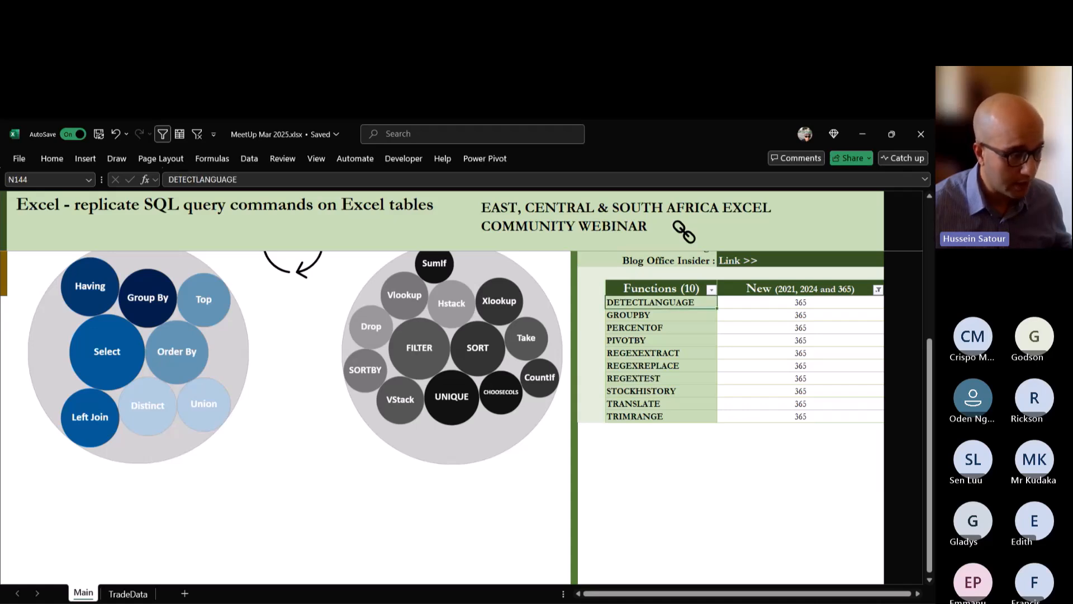
click(660, 403)
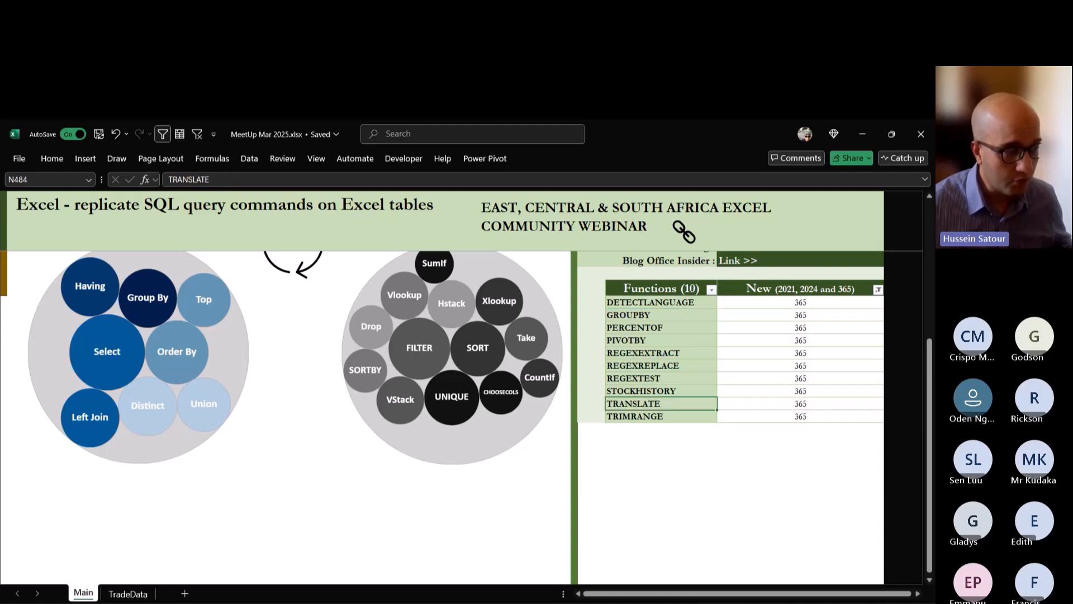
drag(661, 352, 660, 379)
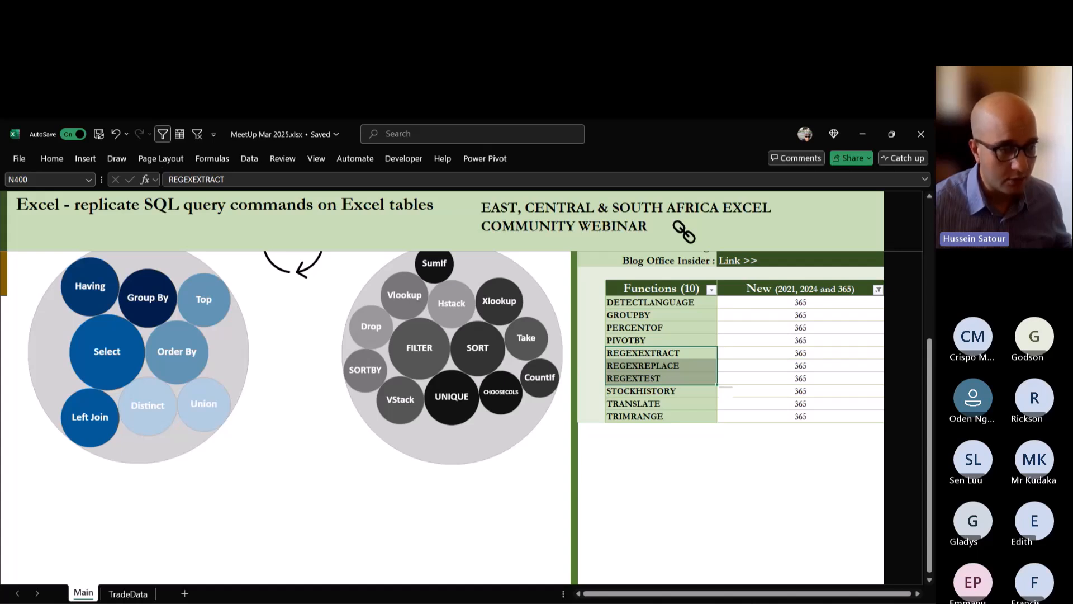
click(724, 387)
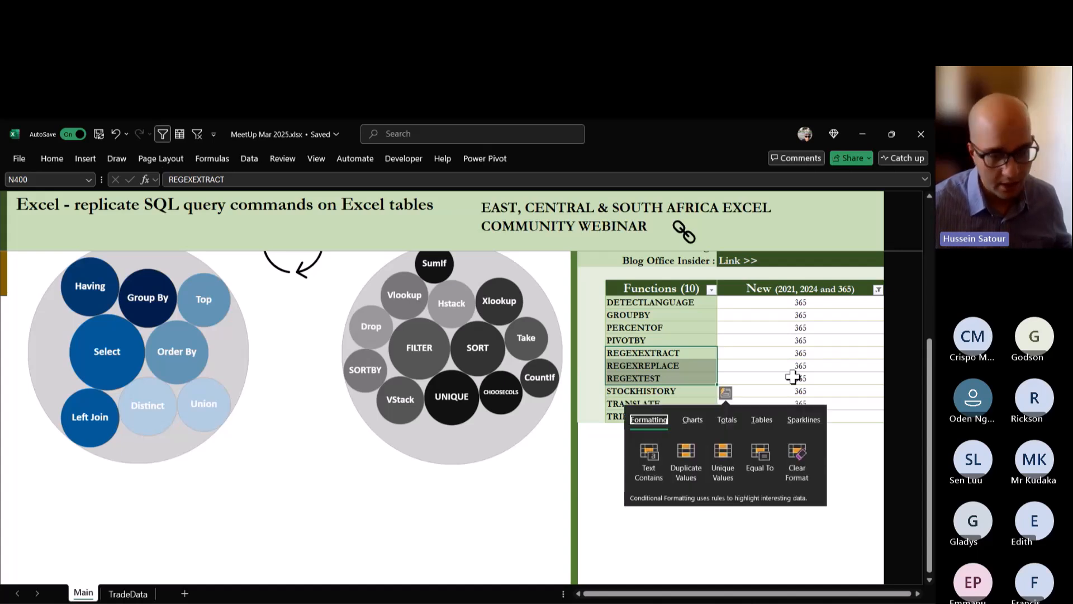
Clear the 365 filter from the function list so all functions are listed again.
click(839, 349)
scroll(836, 349, up, 2)
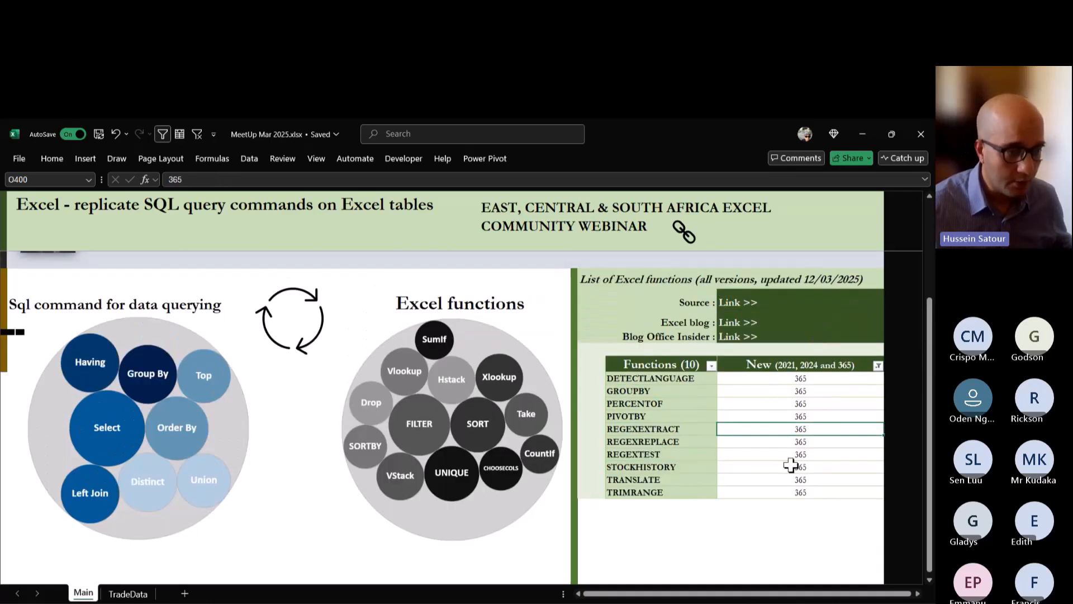
scroll(791, 466, up, 2)
scroll(791, 465, down, 2)
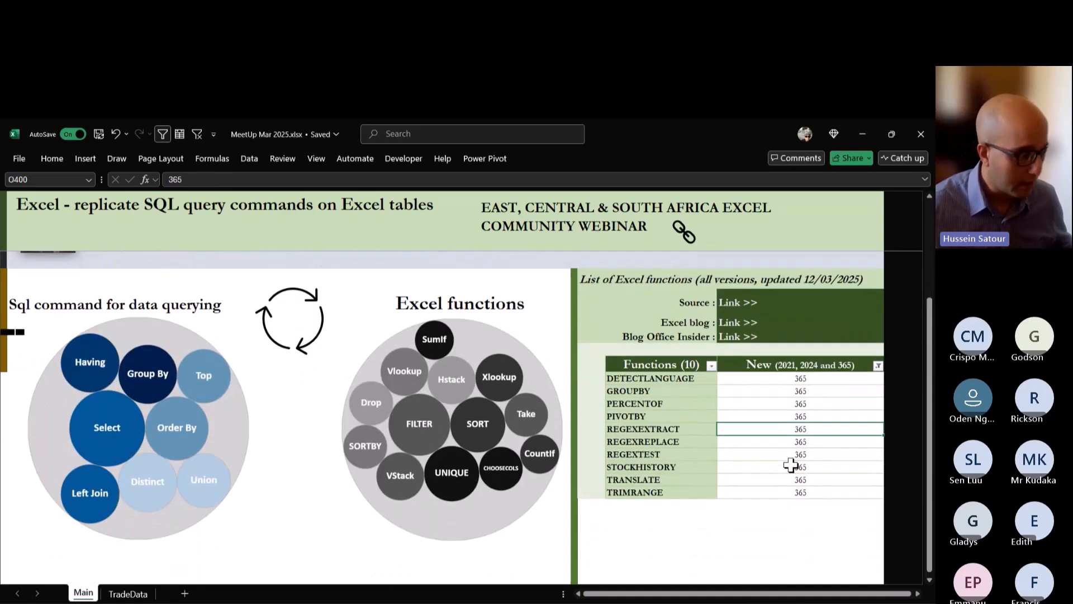
click(834, 404)
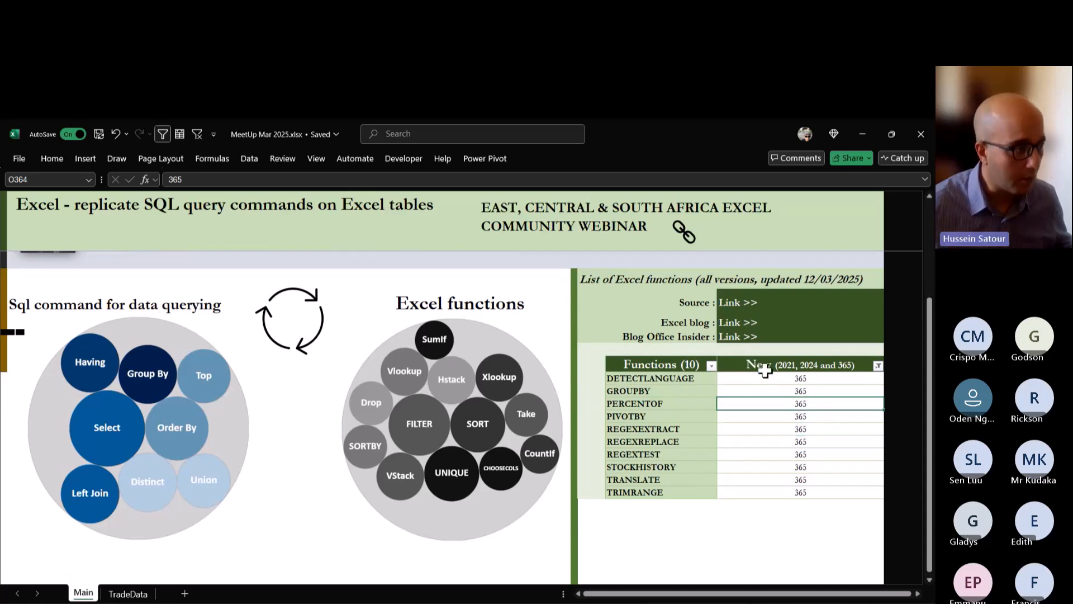
click(196, 138)
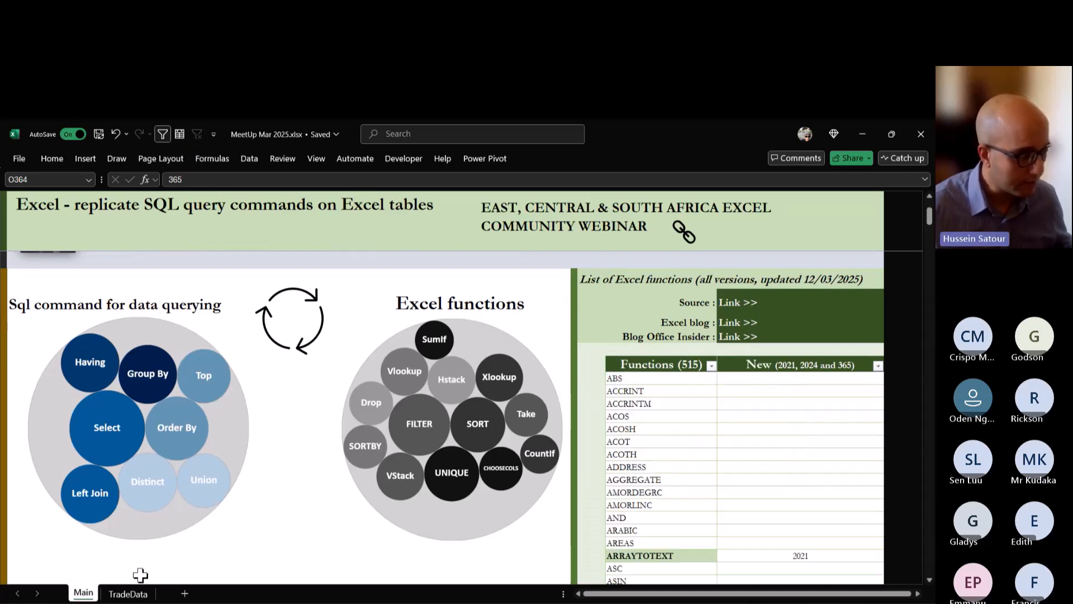
Switch to the TradeData sheet and view the filter options of TabGeo's Continent column.
click(129, 594)
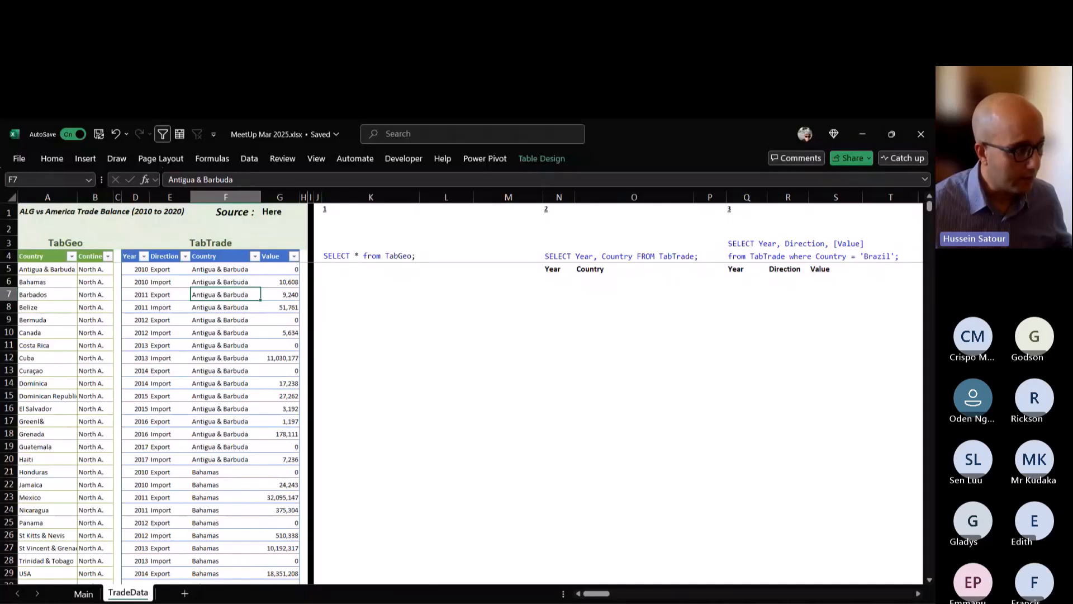
key(ctrl+Home)
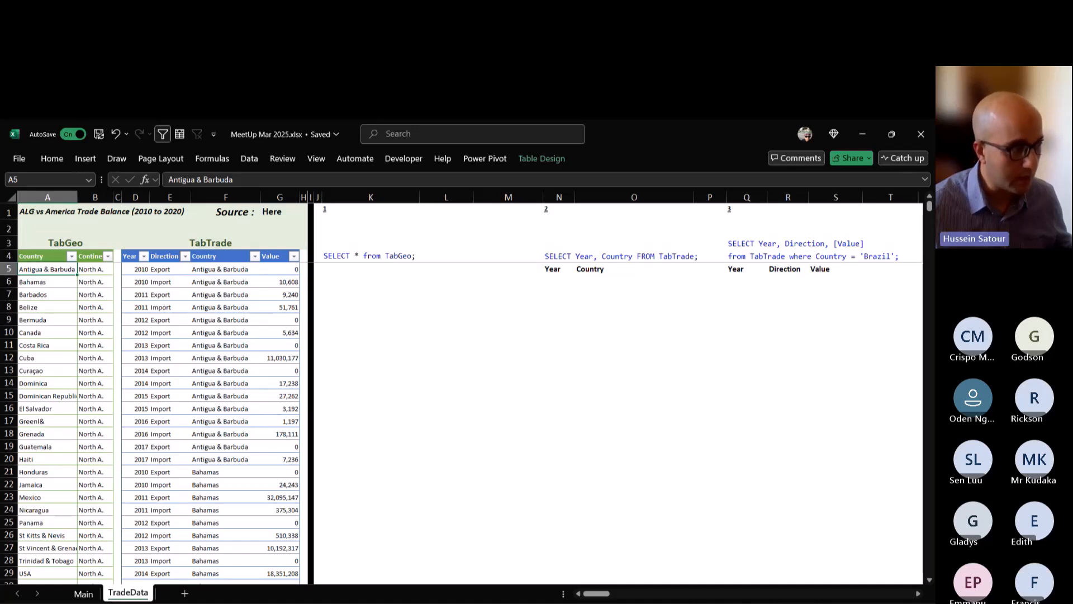
click(108, 256)
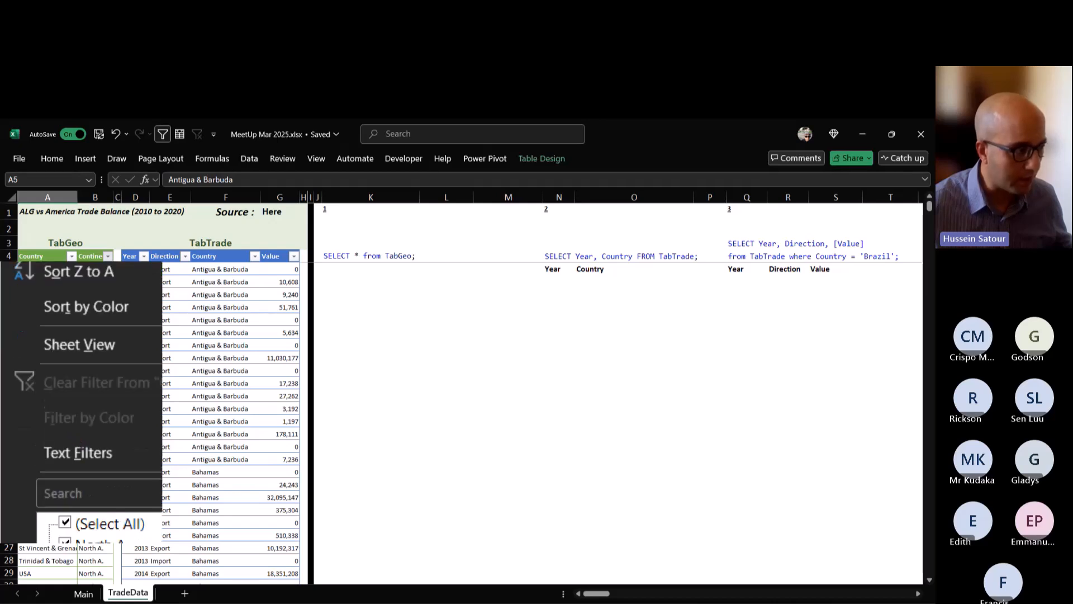
key(Escape)
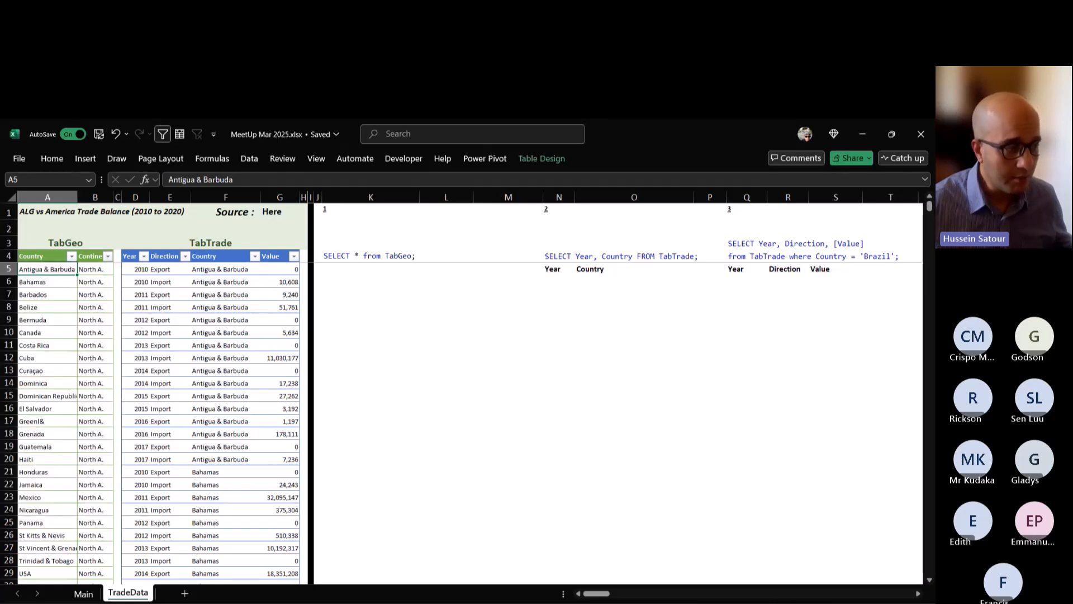
Go through TabTrade's Year, Direction, Country and Value columns, including the Direction filter options.
click(225, 281)
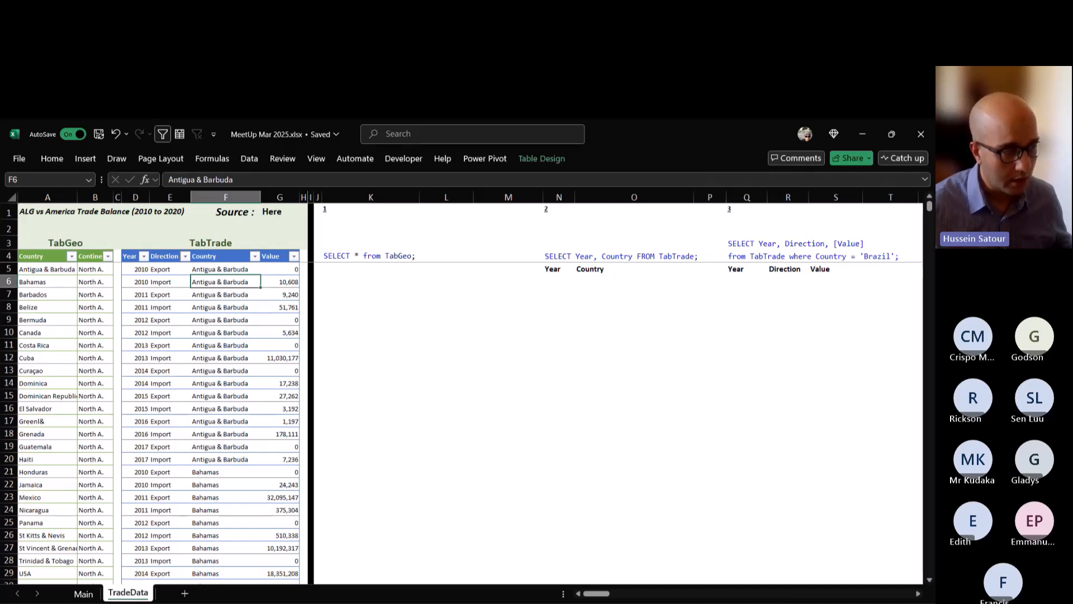
drag(136, 269, 135, 308)
drag(170, 269, 170, 282)
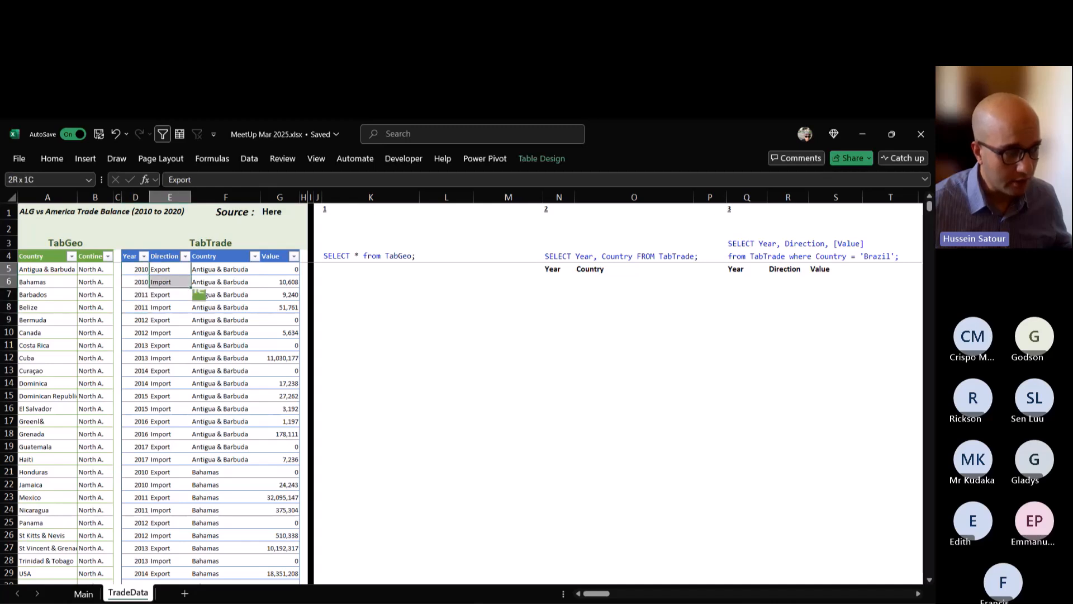
click(170, 295)
click(186, 256)
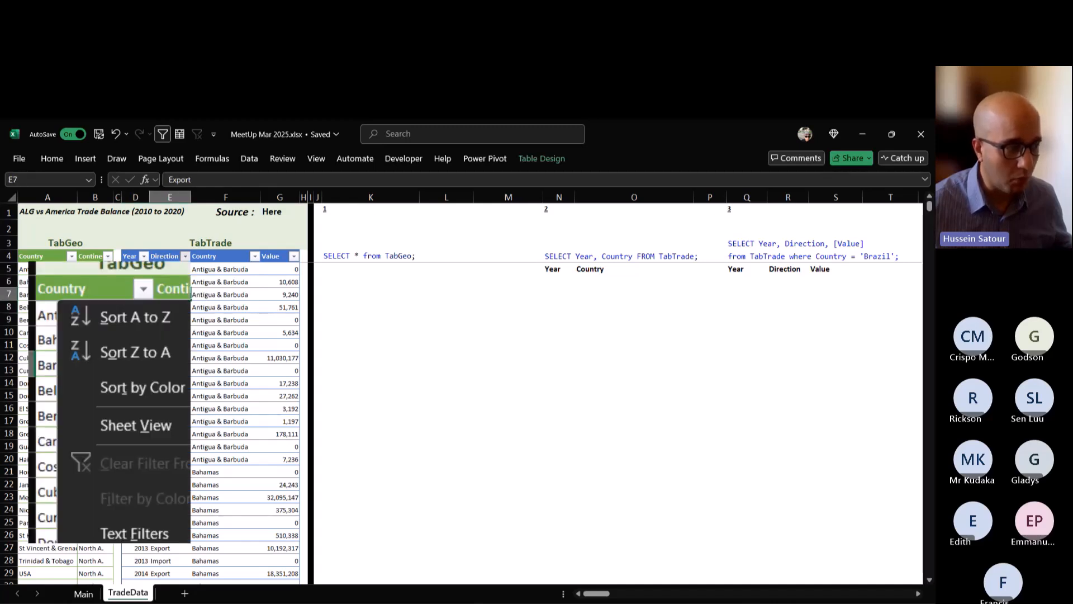
key(Escape)
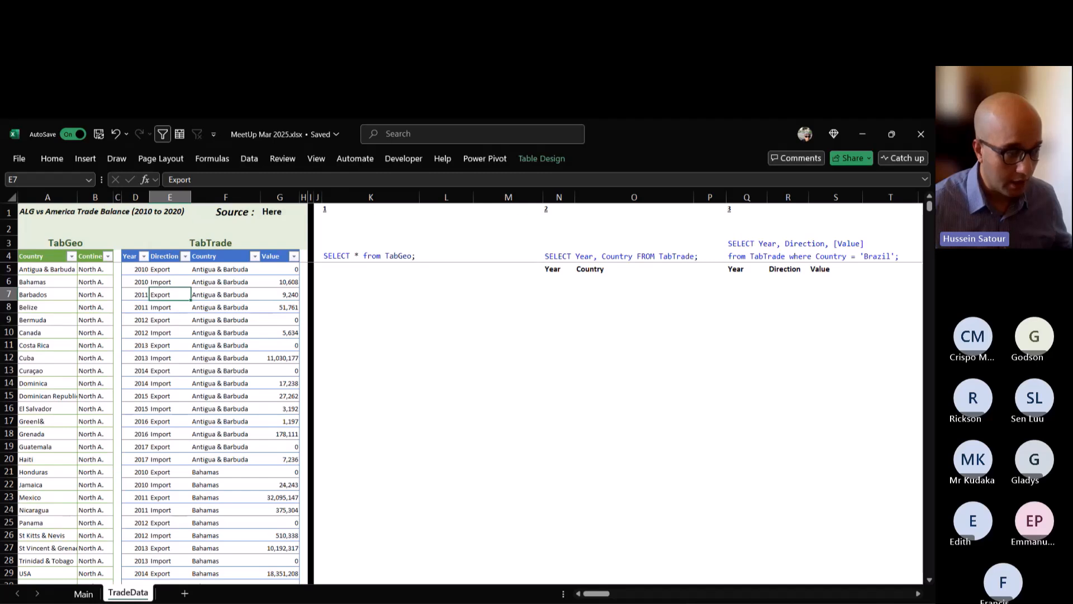
drag(225, 268, 240, 306)
drag(279, 269, 290, 294)
click(236, 282)
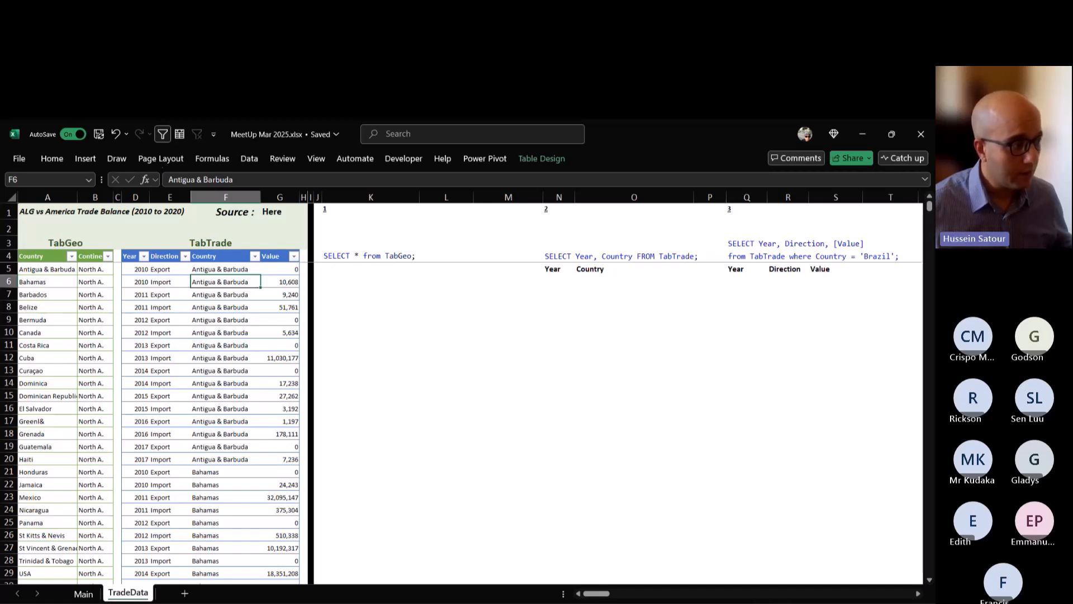
Inspect the table design settings of TabGeo and of TabTrade.
click(95, 269)
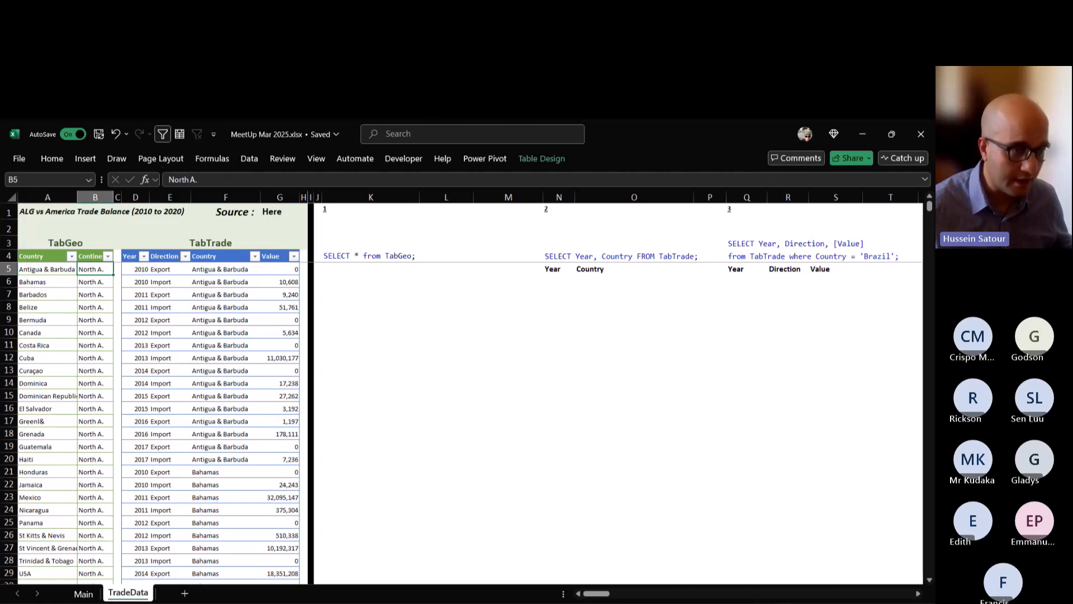
click(540, 160)
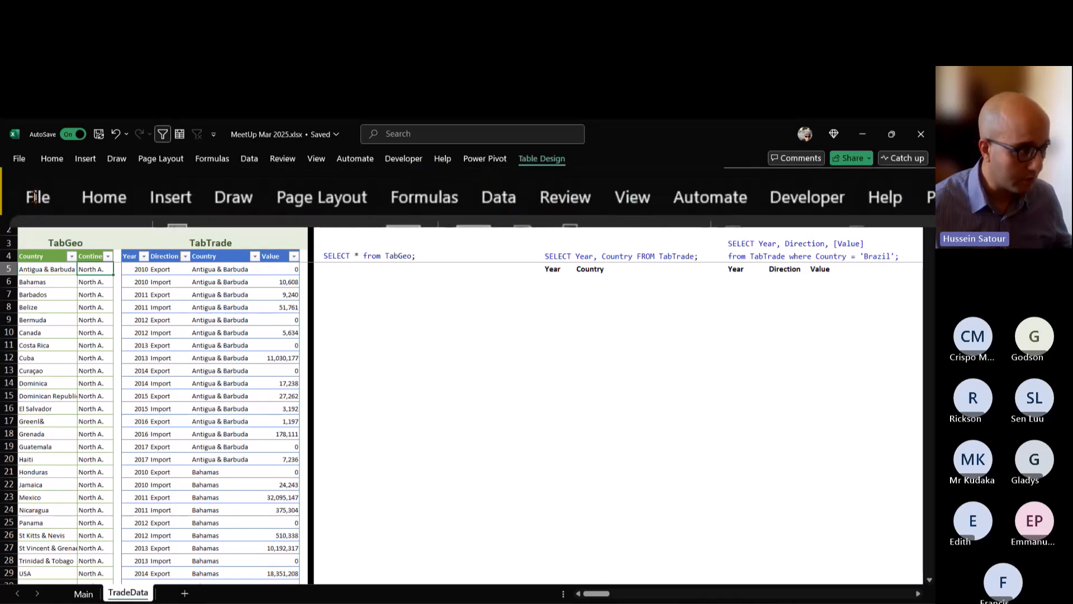
click(226, 281)
click(226, 281)
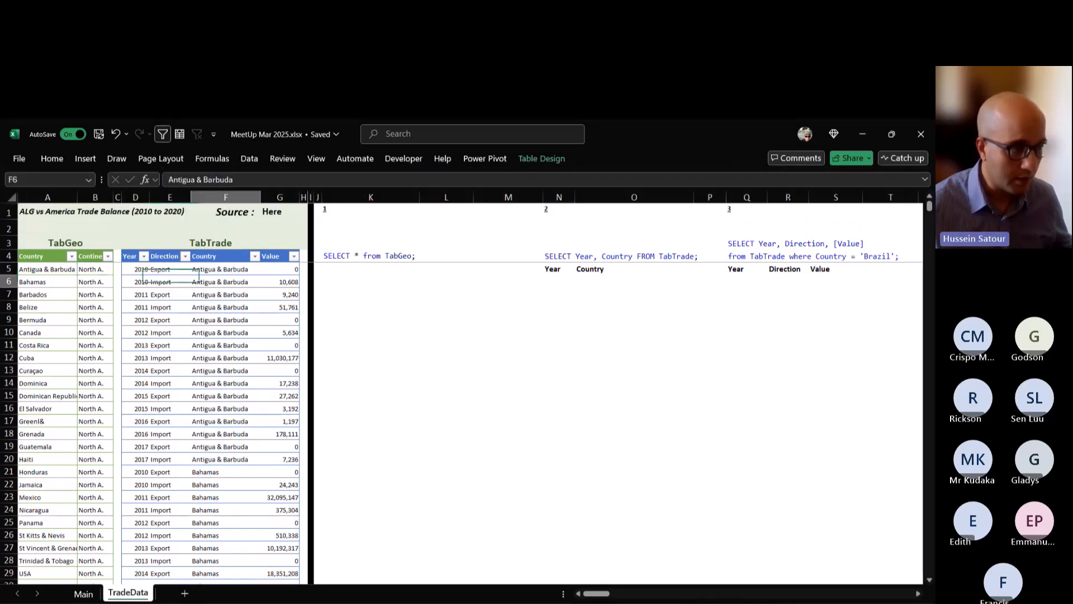
click(541, 159)
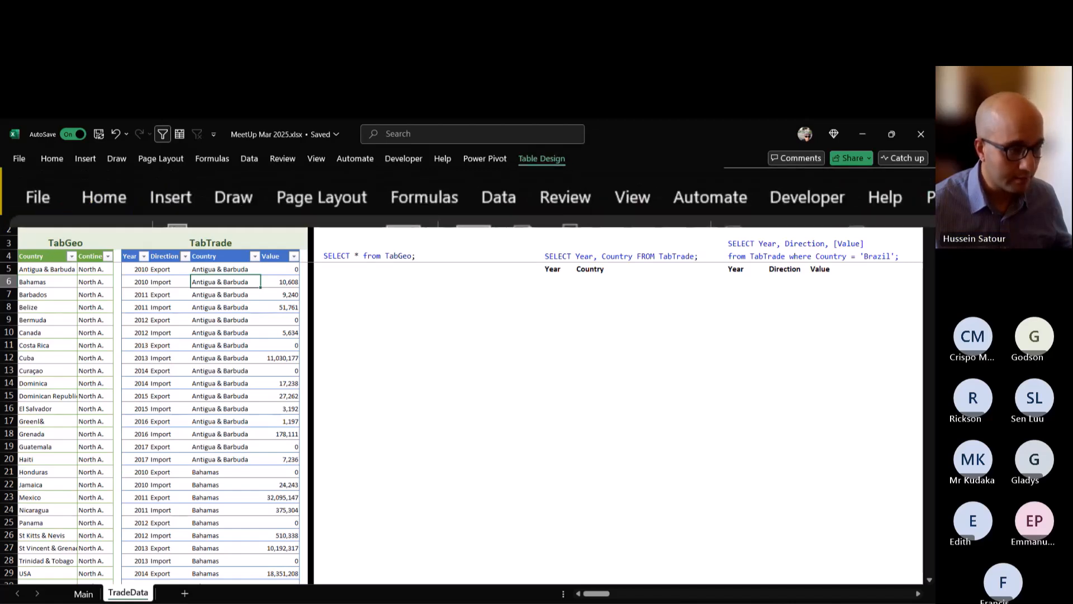
key(Escape)
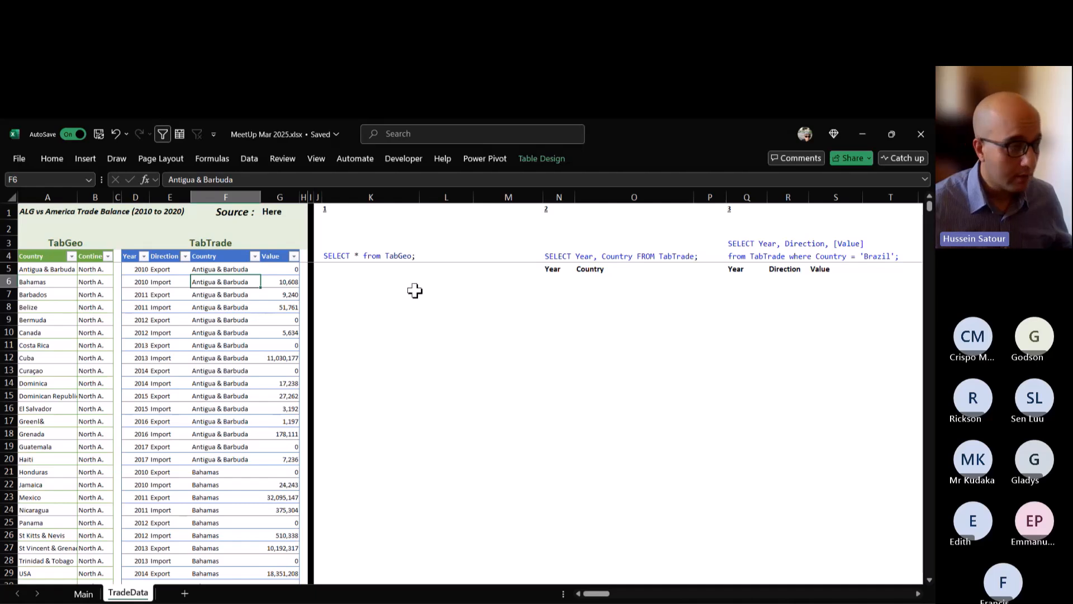
Replicate the query SELECT * from TabGeo by entering the formula =TabGeo in cell K5.
click(339, 274)
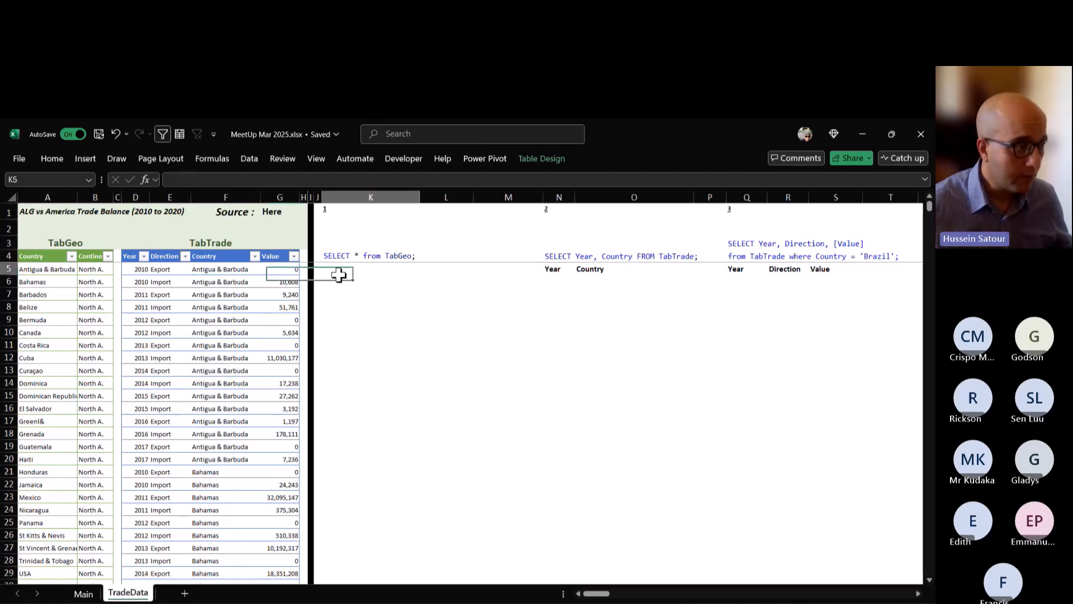
click(337, 209)
click(338, 281)
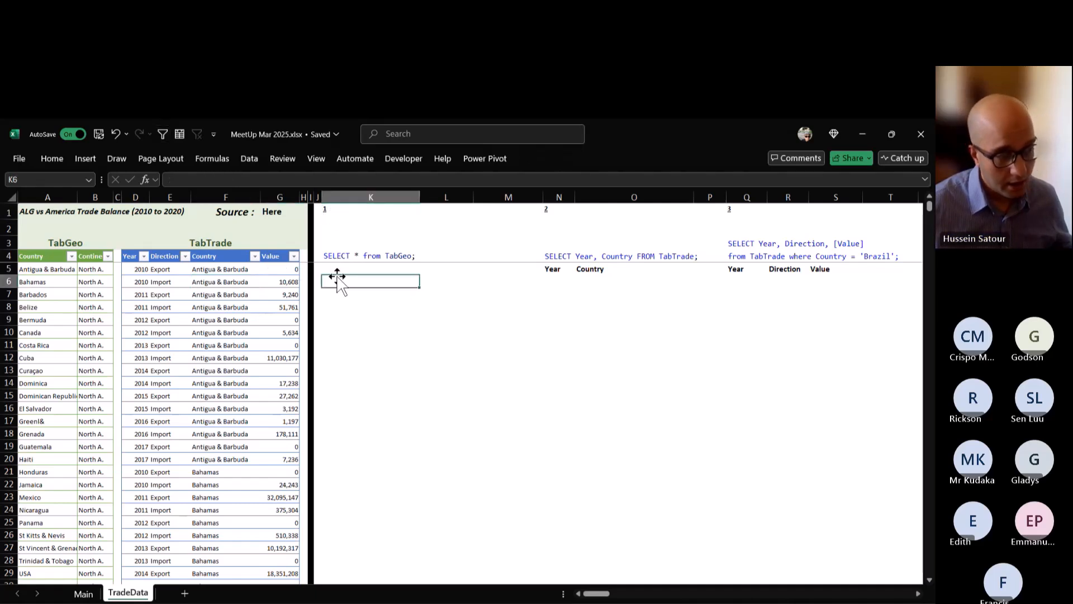
click(336, 270)
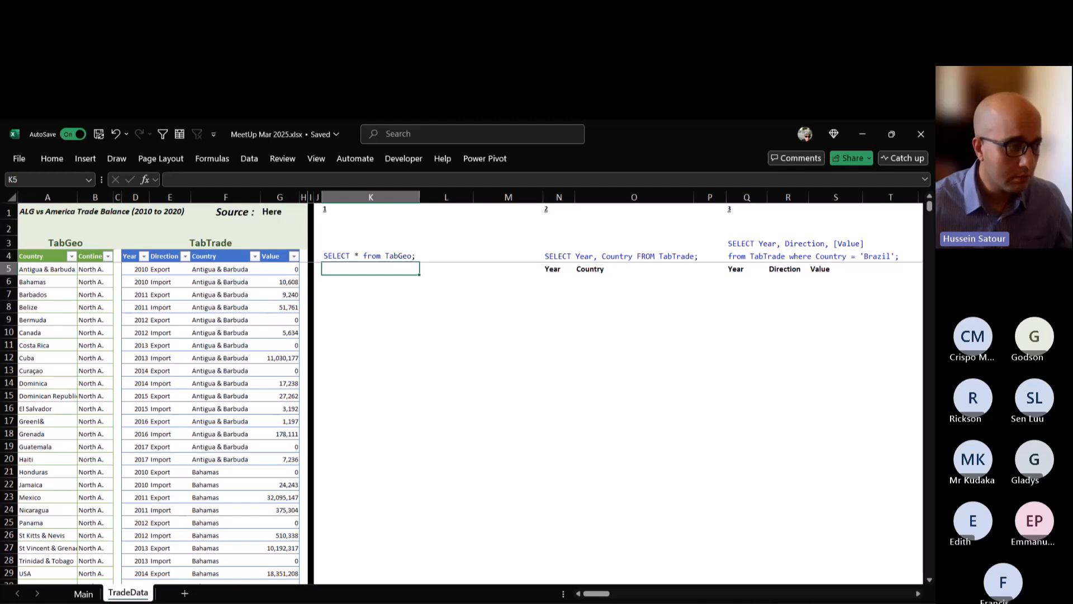
key(F2)
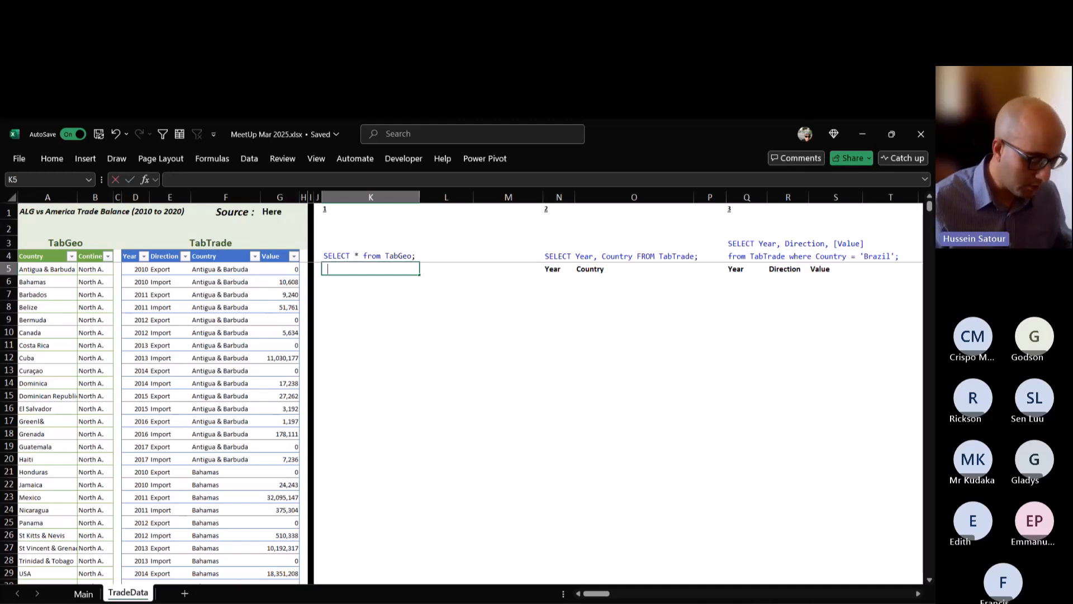
text(=tabg)
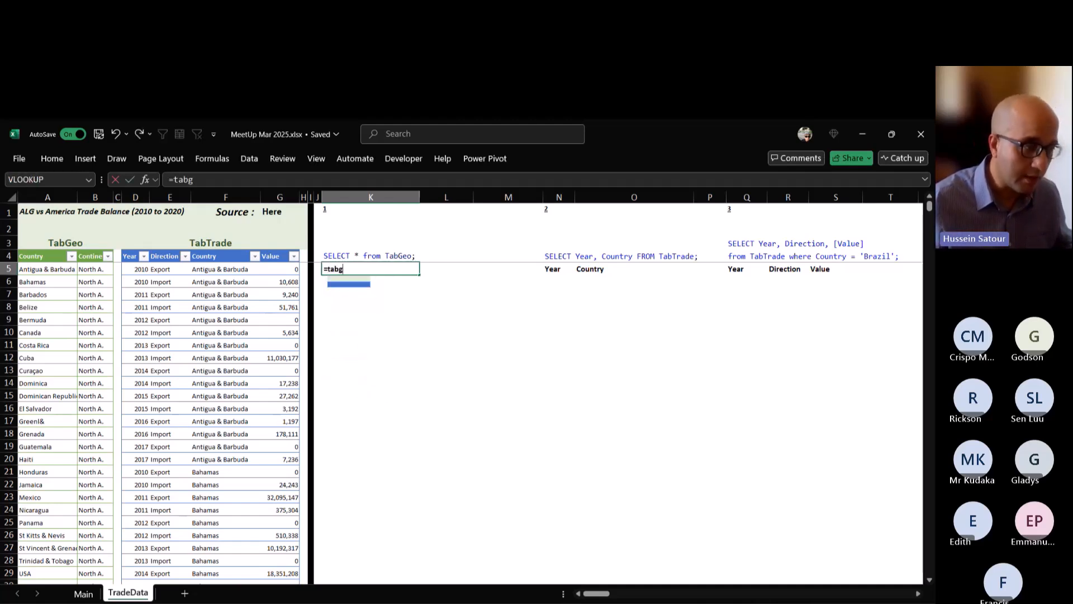
key(Tab)
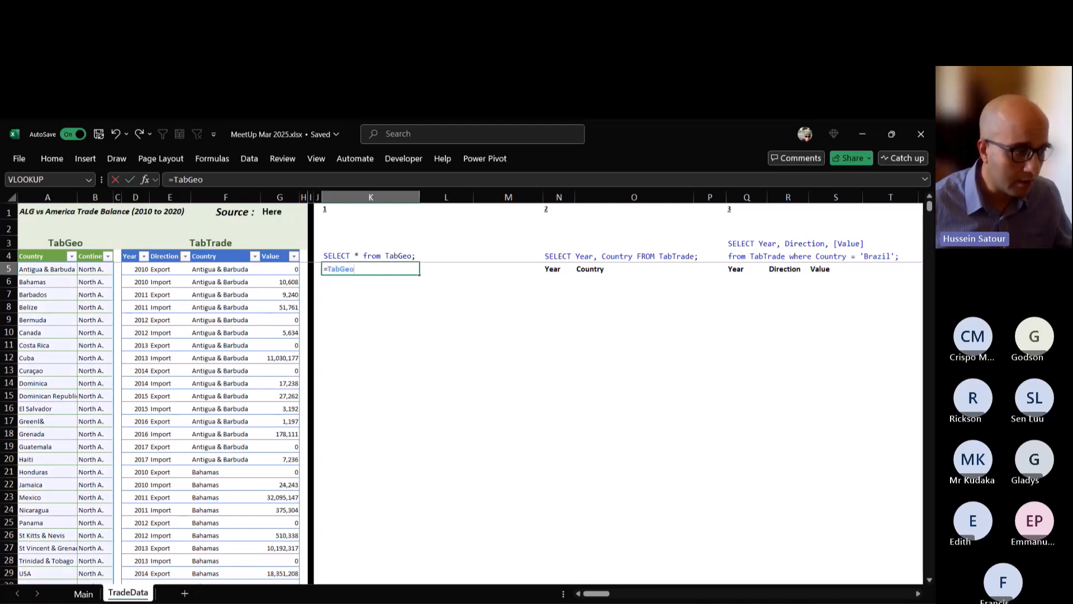
key(ctrl+Return)
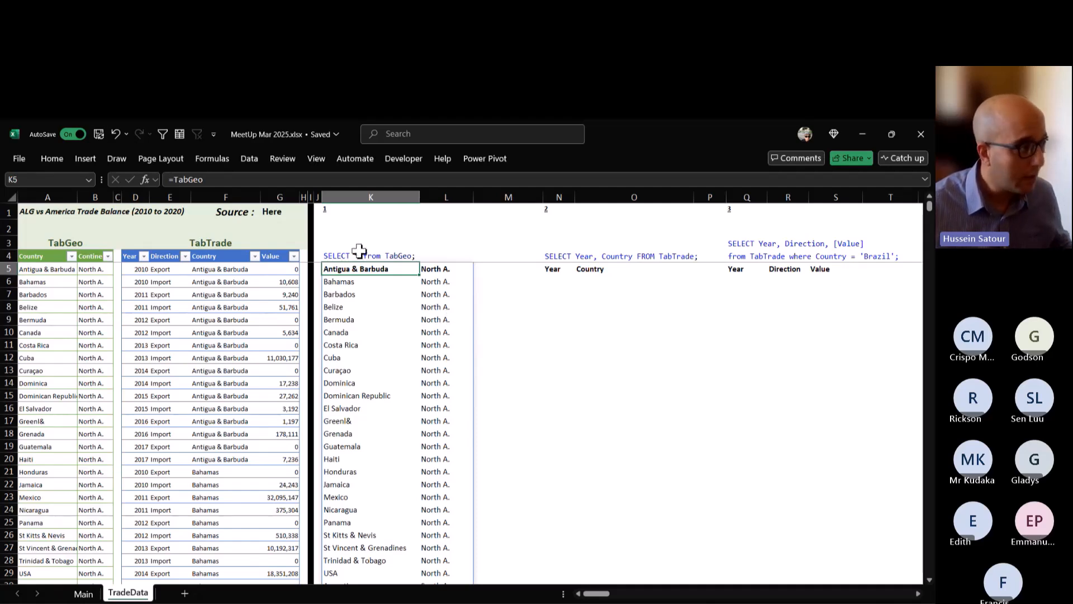
Open the Excel Labs add-in, widen its pane and launch the Advanced formula environment.
click(52, 159)
click(870, 193)
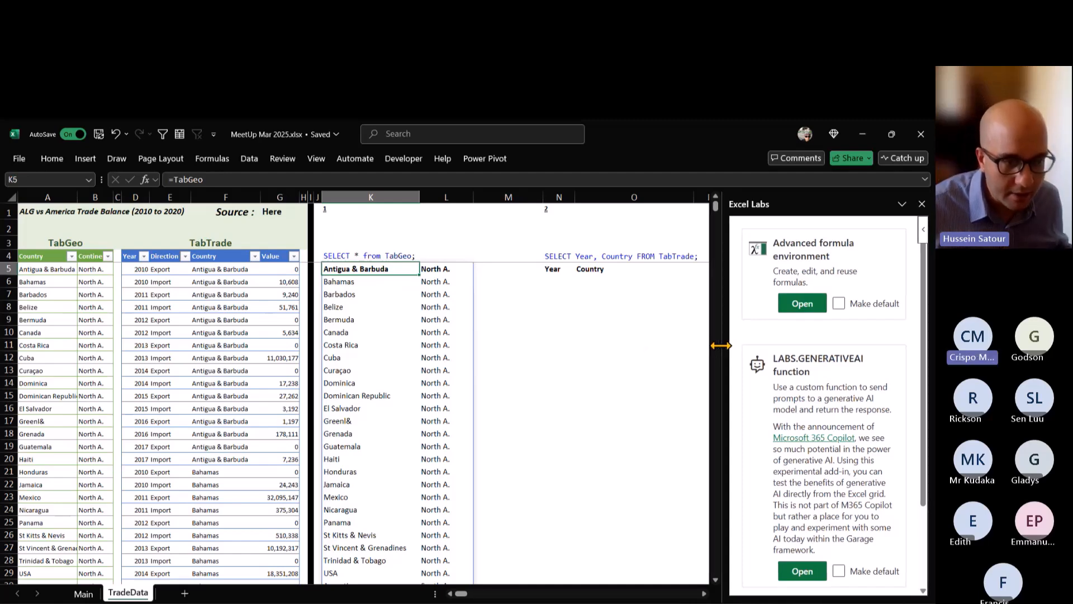
drag(719, 348, 694, 350)
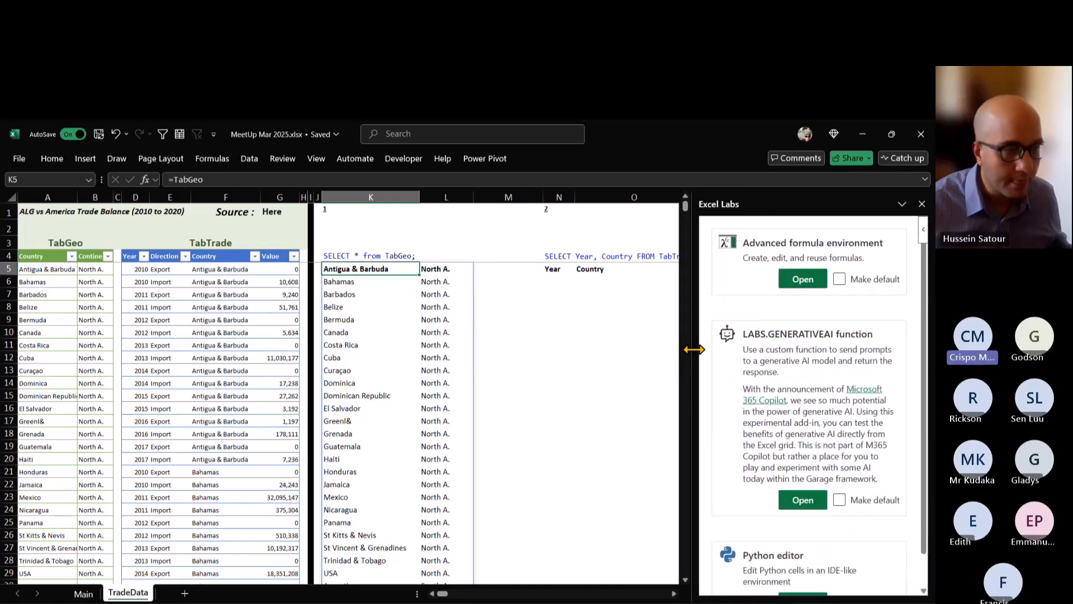
click(803, 281)
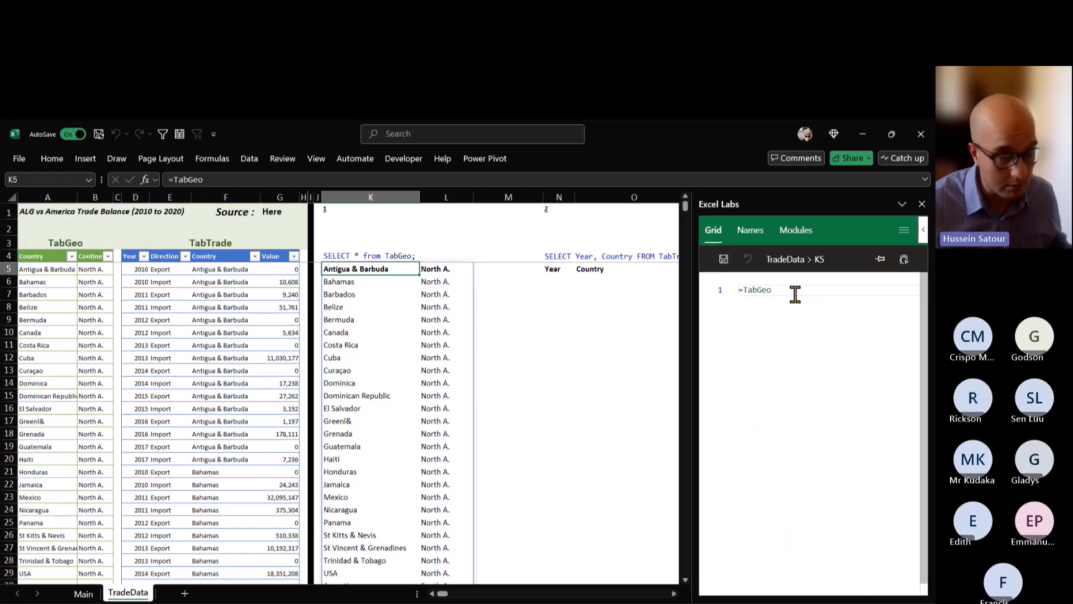
Examine the =TabGeo formula in cell K5 in edit mode and commit it without changes.
double_click(361, 270)
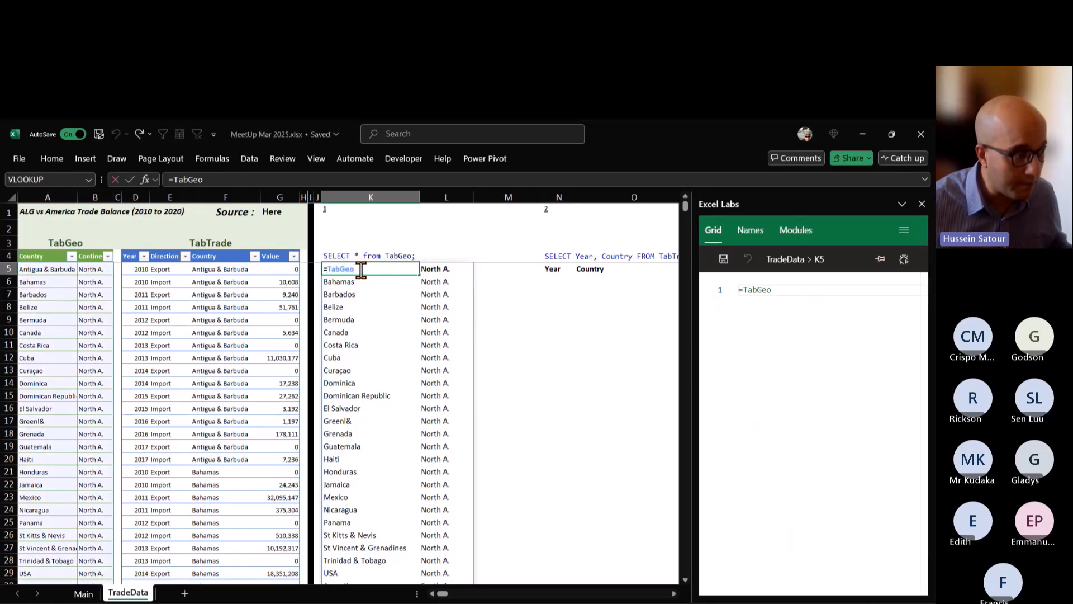
key(ctrl+Return)
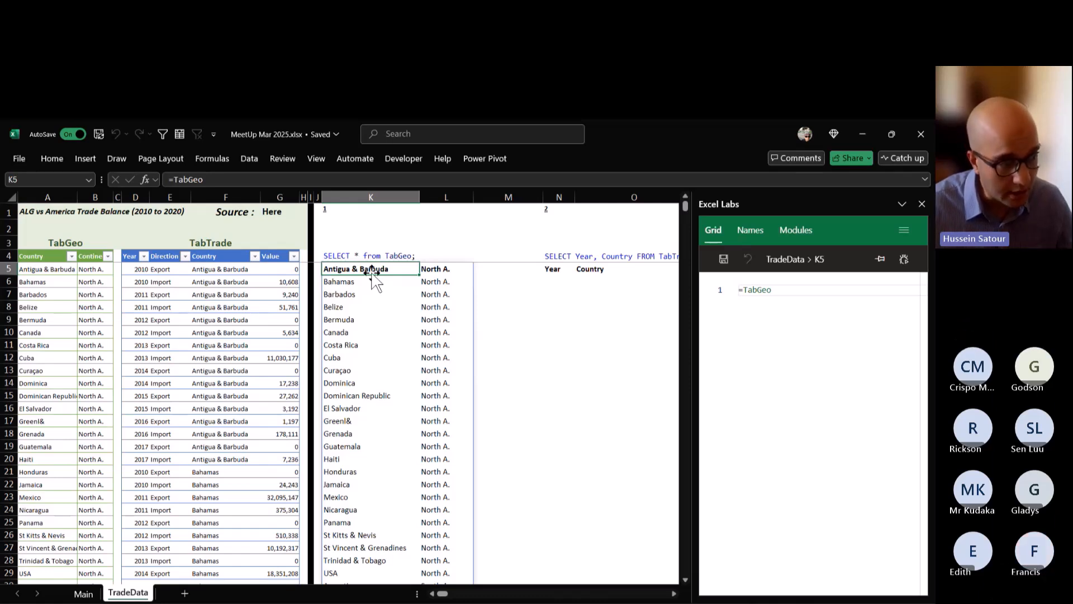
double_click(372, 269)
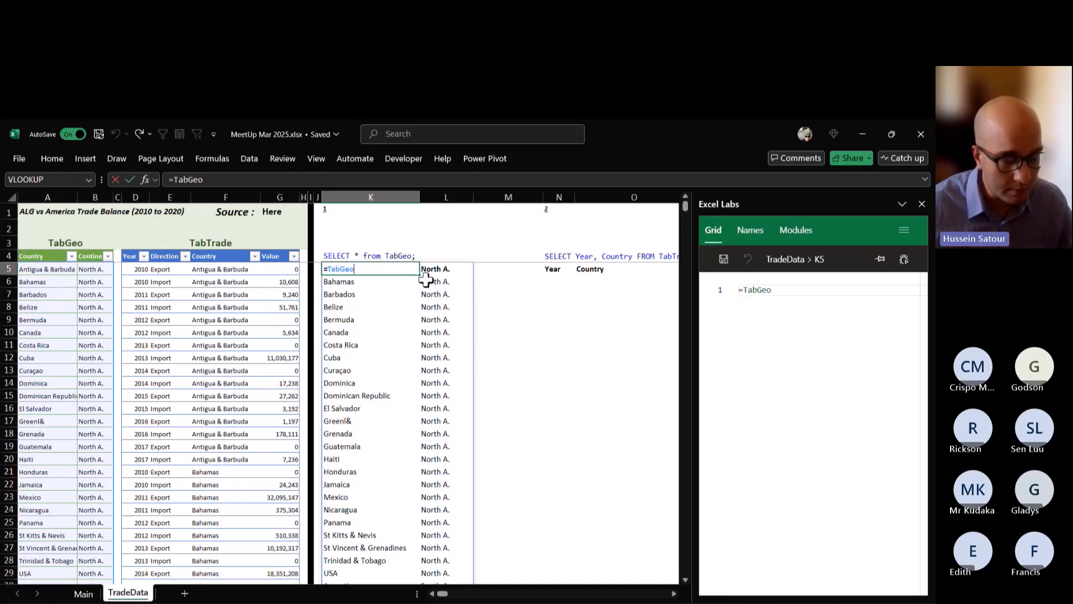
key(ctrl+Return)
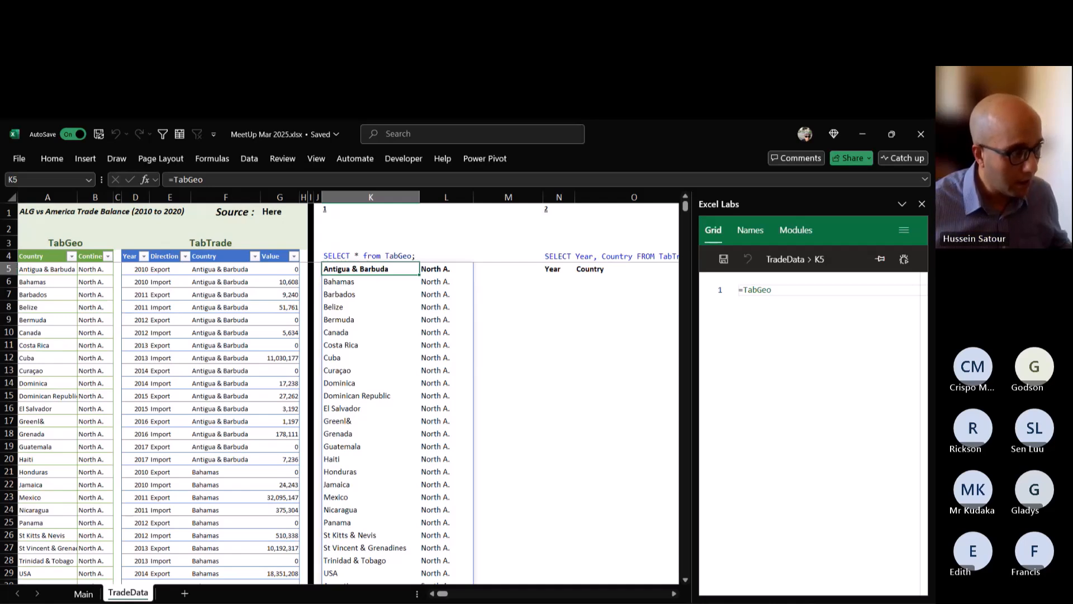
Change the formula in cell K5 to =TabGeo[#Headers] to return only the table's header row.
text(z)
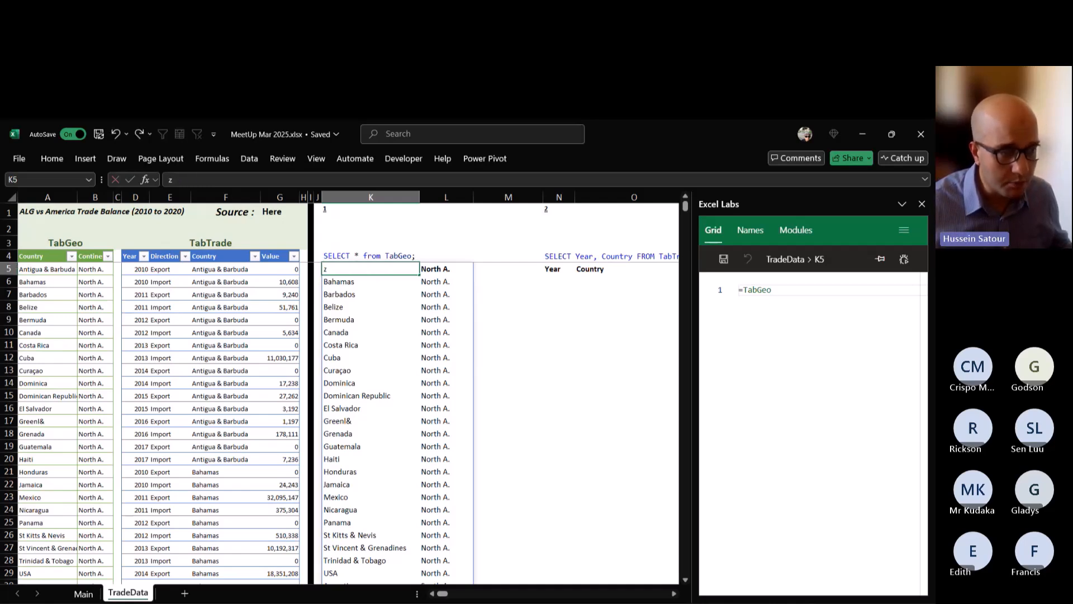
key(Escape)
double_click(367, 268)
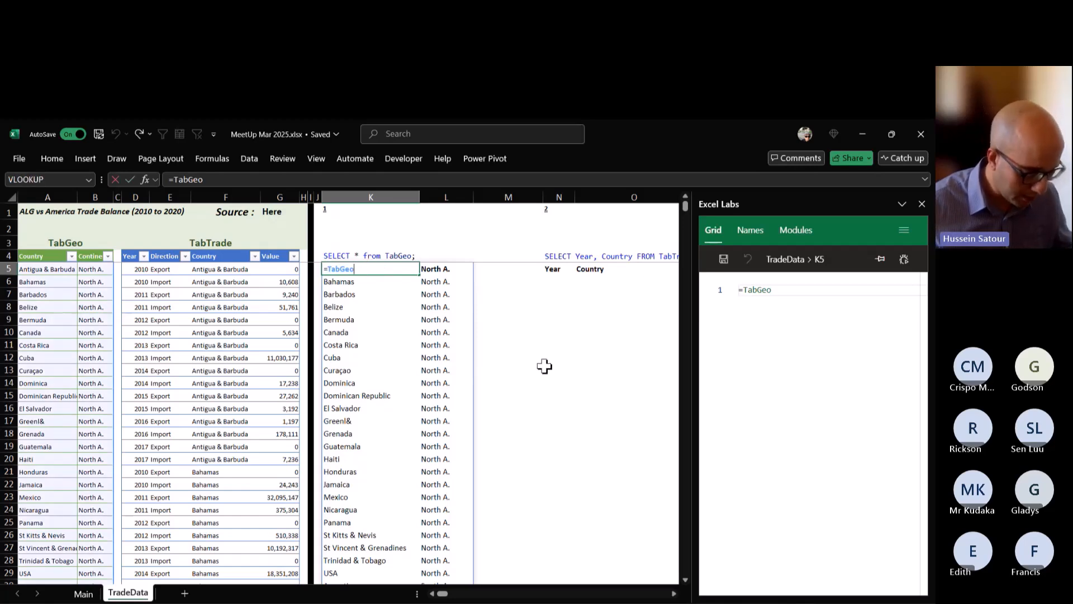
text([)
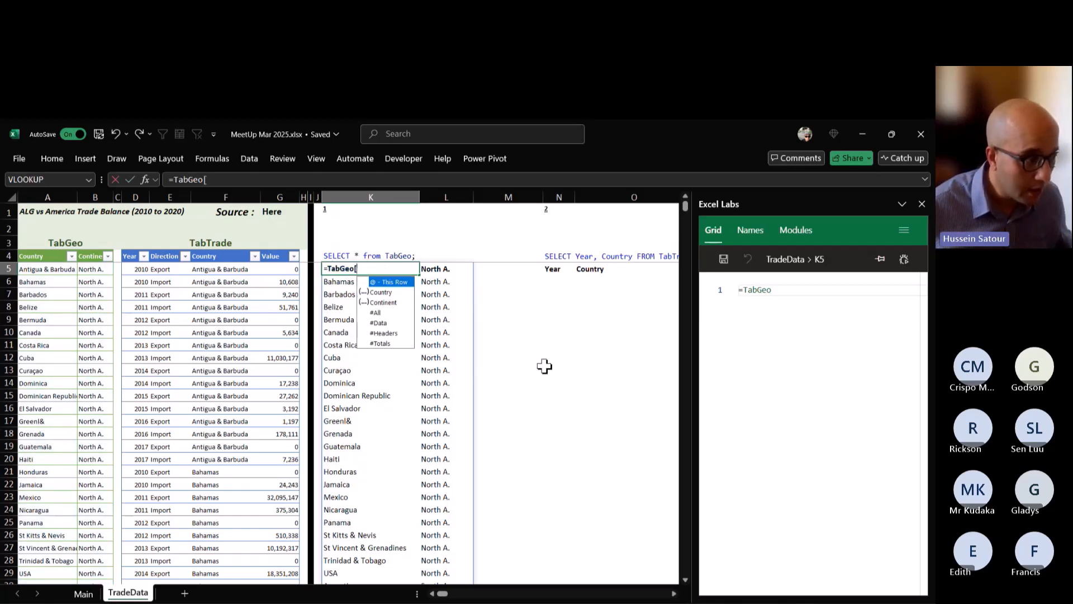
key(Down)
key(Down)
key(Down)
key(Down)
key(Down)
key(Escape)
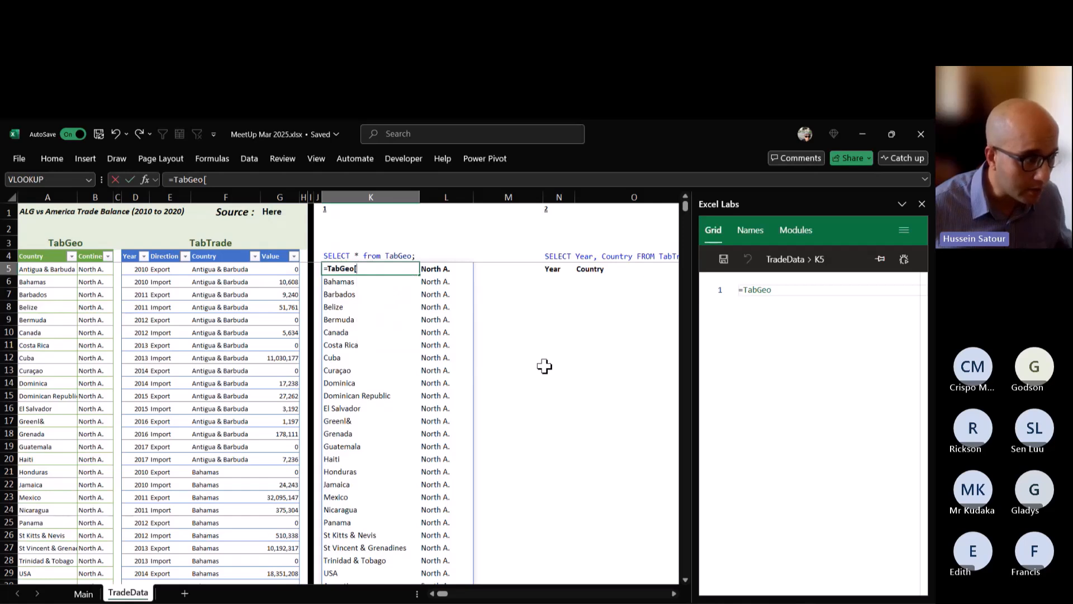
text(#Headers])
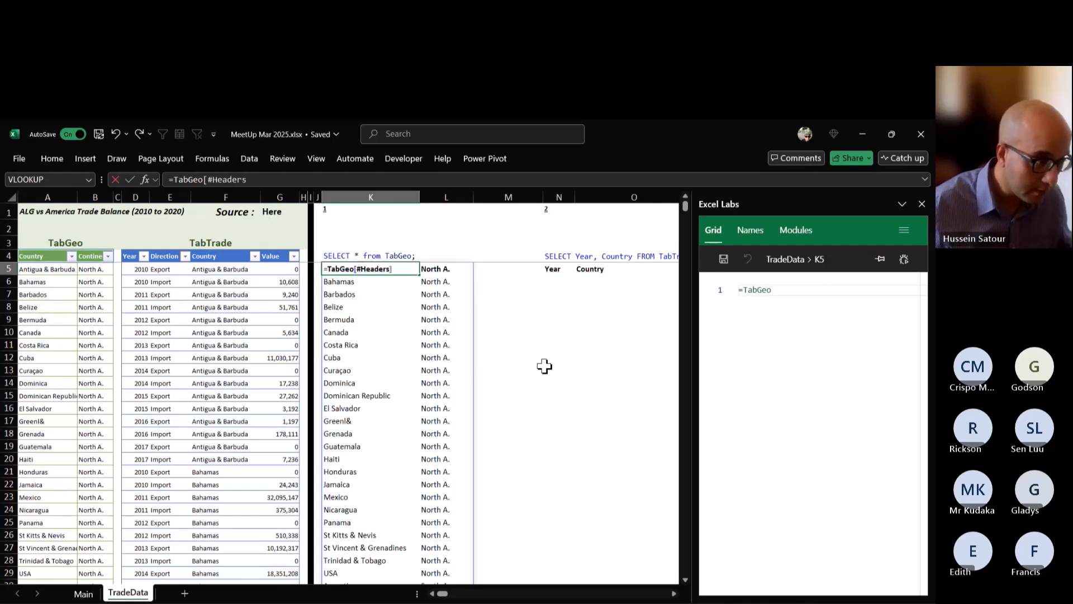
key(ctrl+Return)
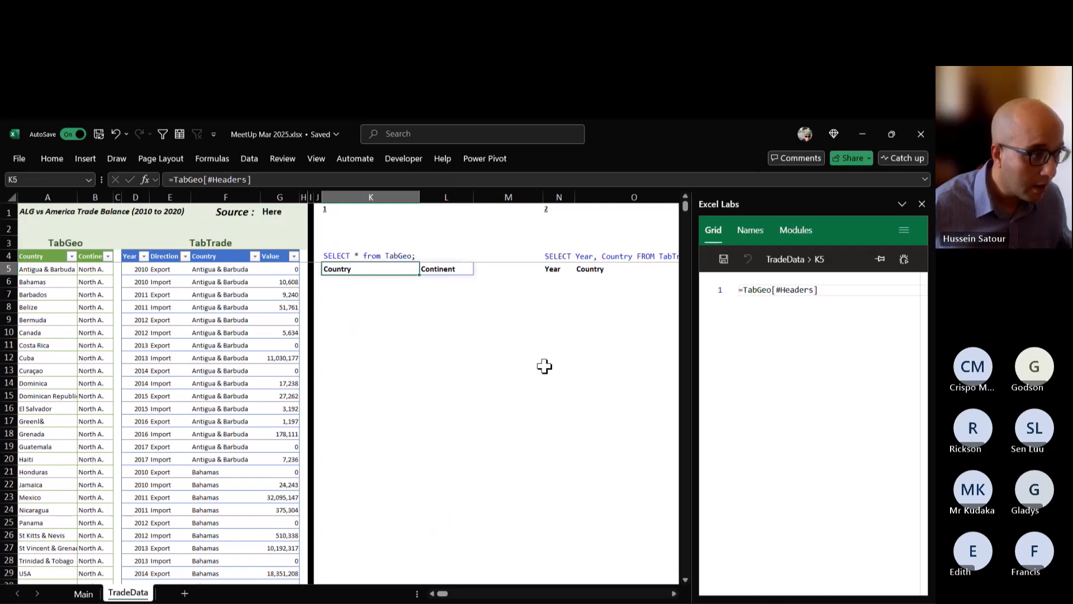
Change the formula in cell K5 to =TabGeo[#All] to return the headers together with the data.
drag(251, 179, 217, 182)
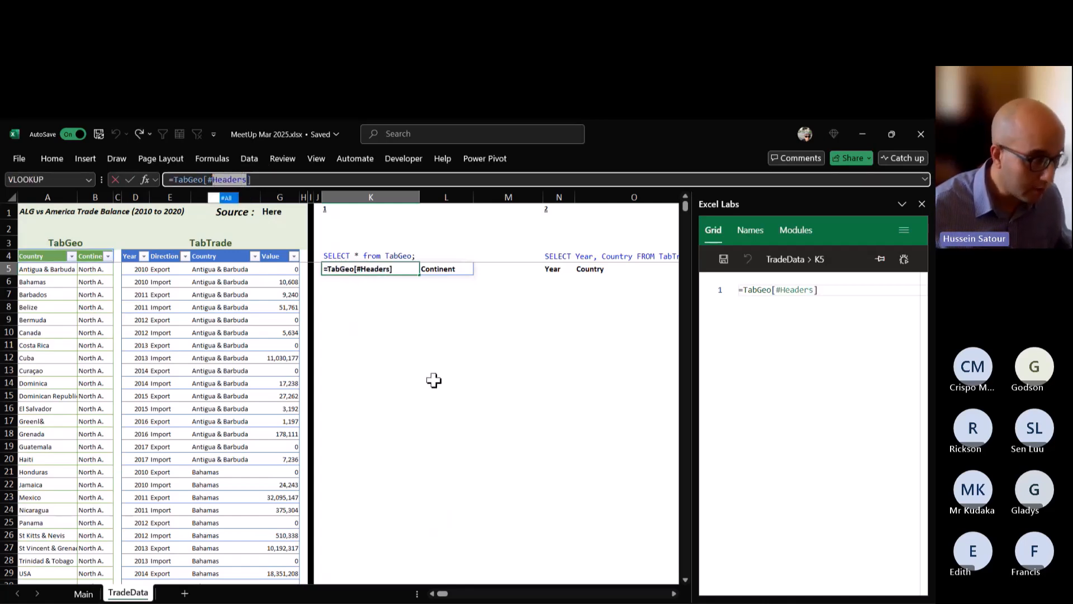
text(Al)
key(Tab)
key(Return)
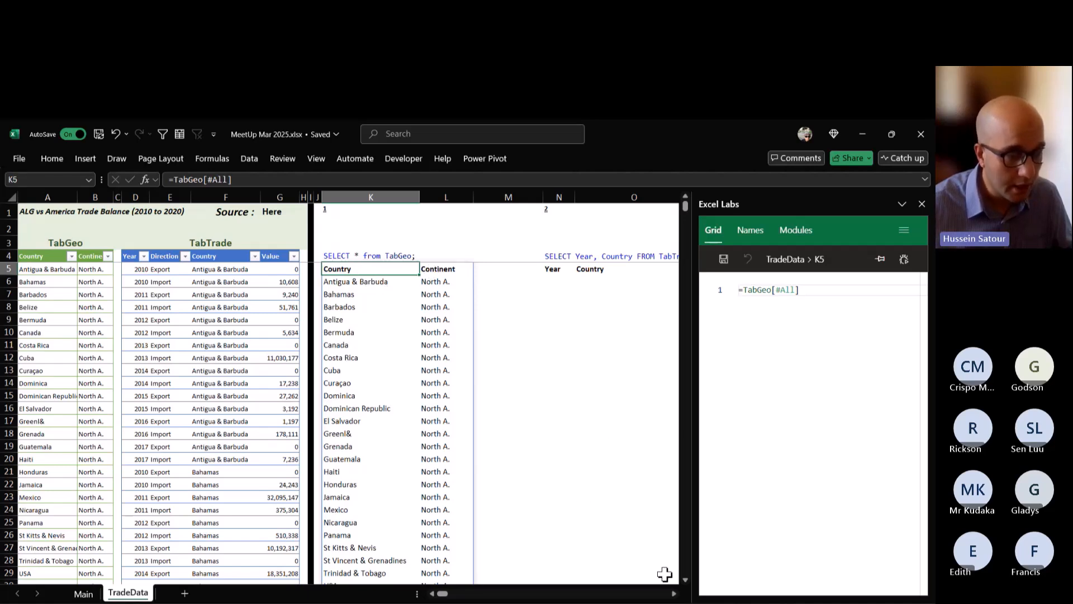
Select cell N6 under the Year header of query 2, SELECT Year, Country FROM TabTrade.
click(674, 593)
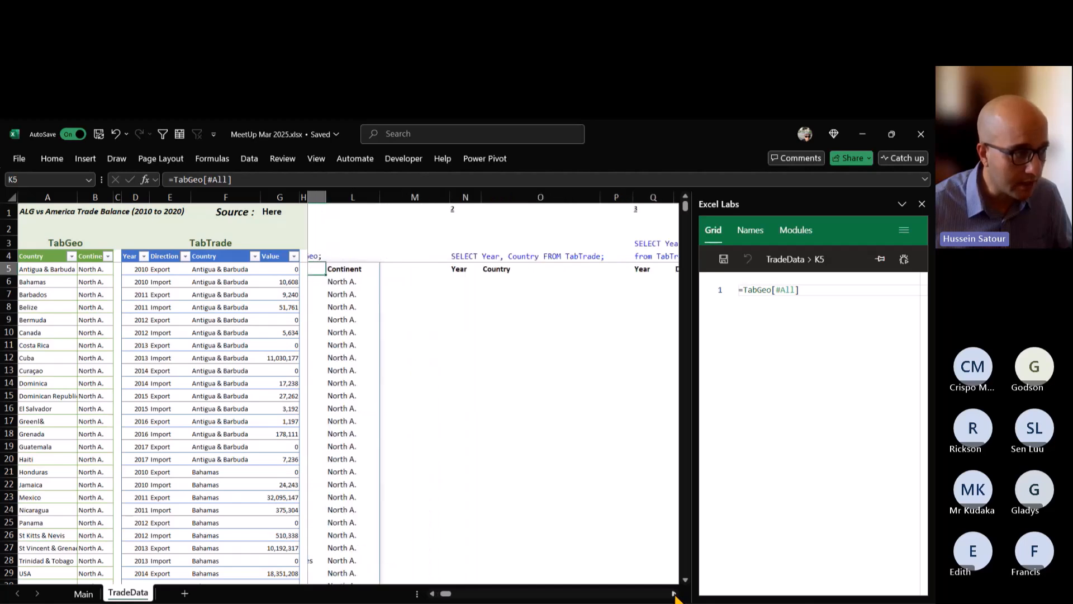
click(674, 594)
click(674, 593)
click(674, 593)
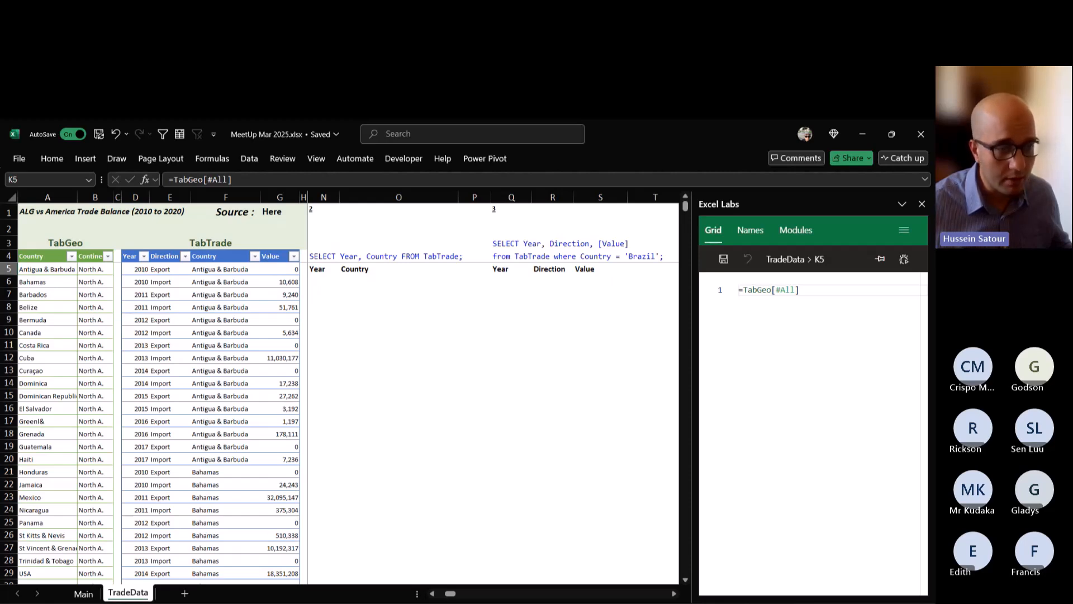
click(321, 281)
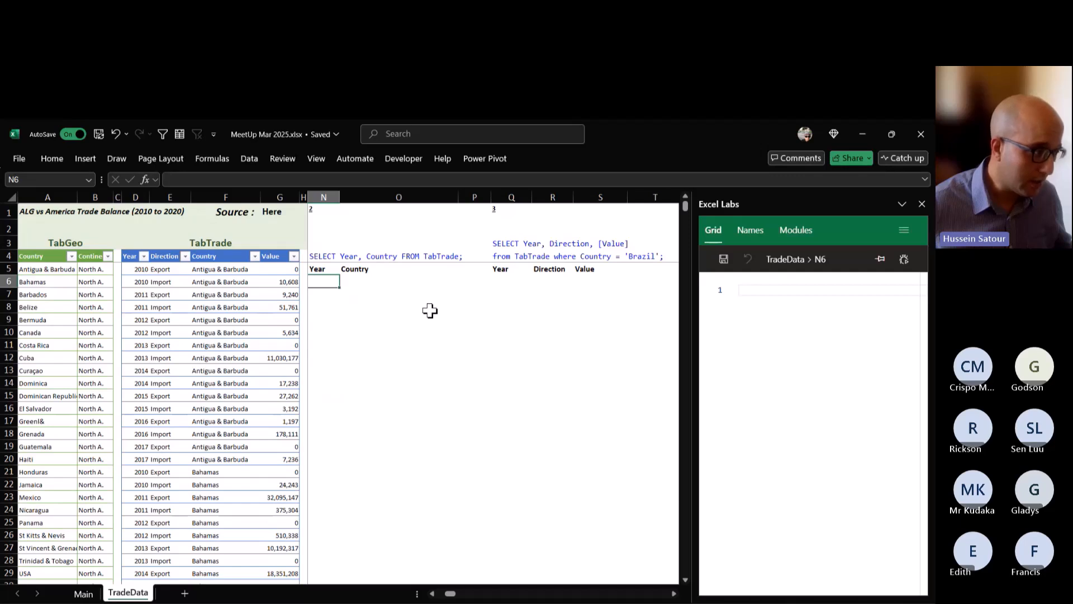
On the Main sheet, filter the Functions list with the search "choo", keeping only CHOOSECOLS and CHOOSEROWS.
click(90, 593)
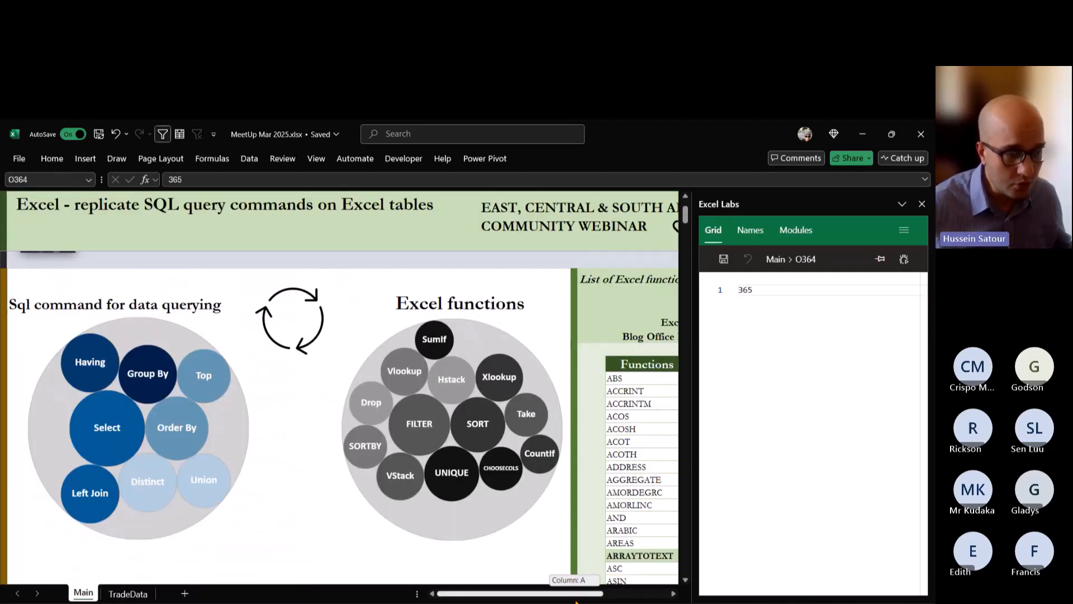
drag(575, 601, 624, 598)
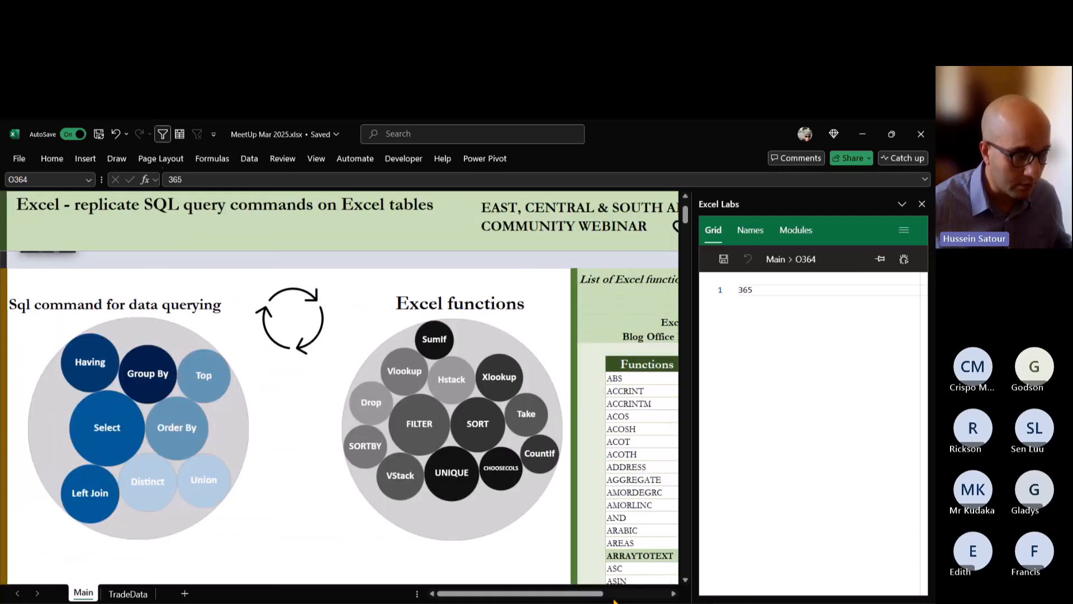
click(675, 595)
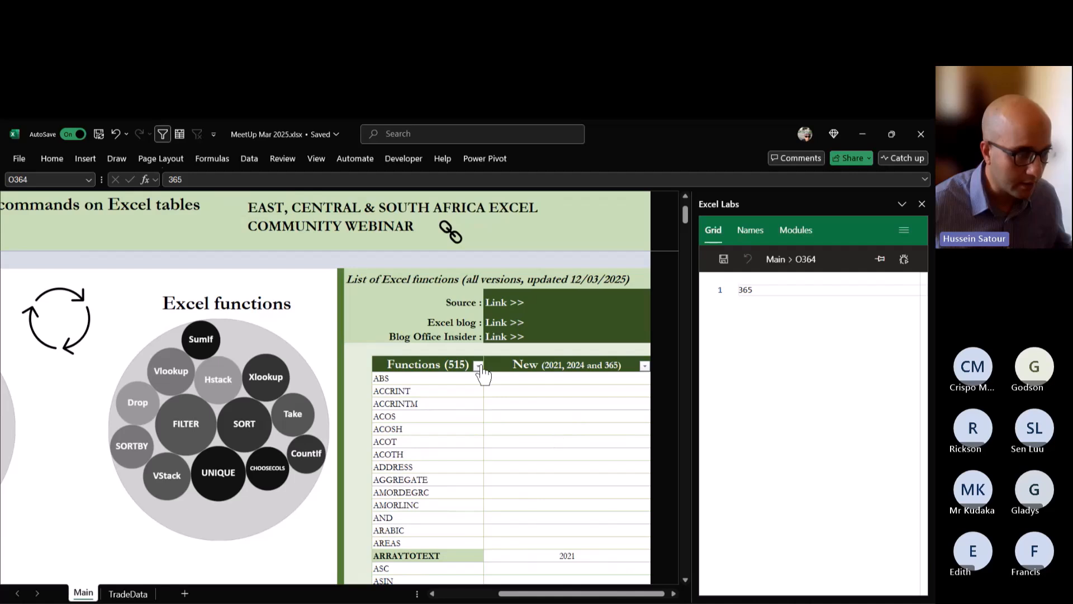
click(478, 366)
text(c)
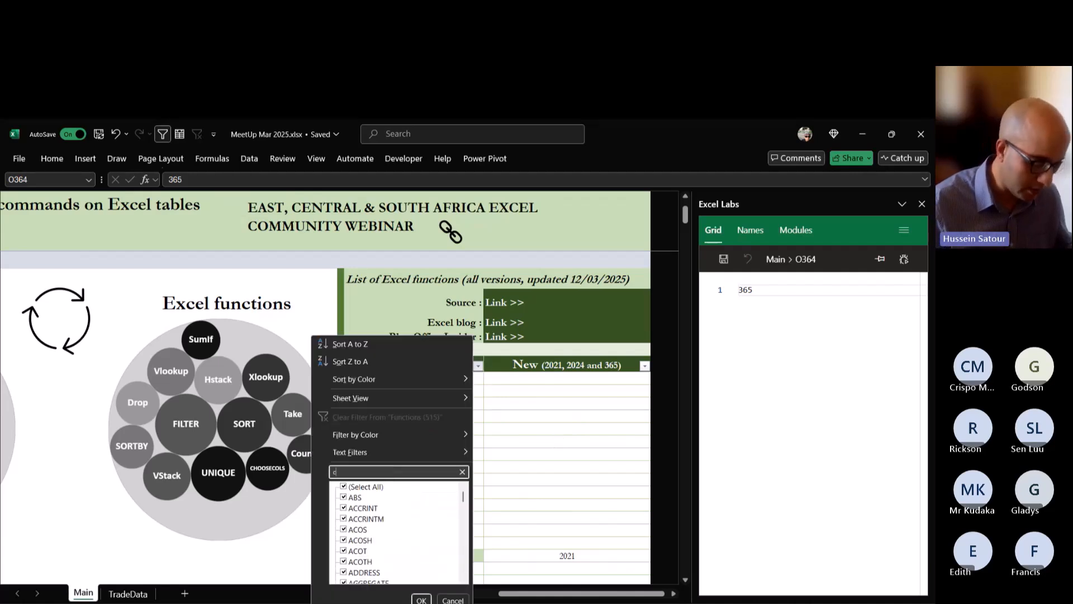
text(hoo)
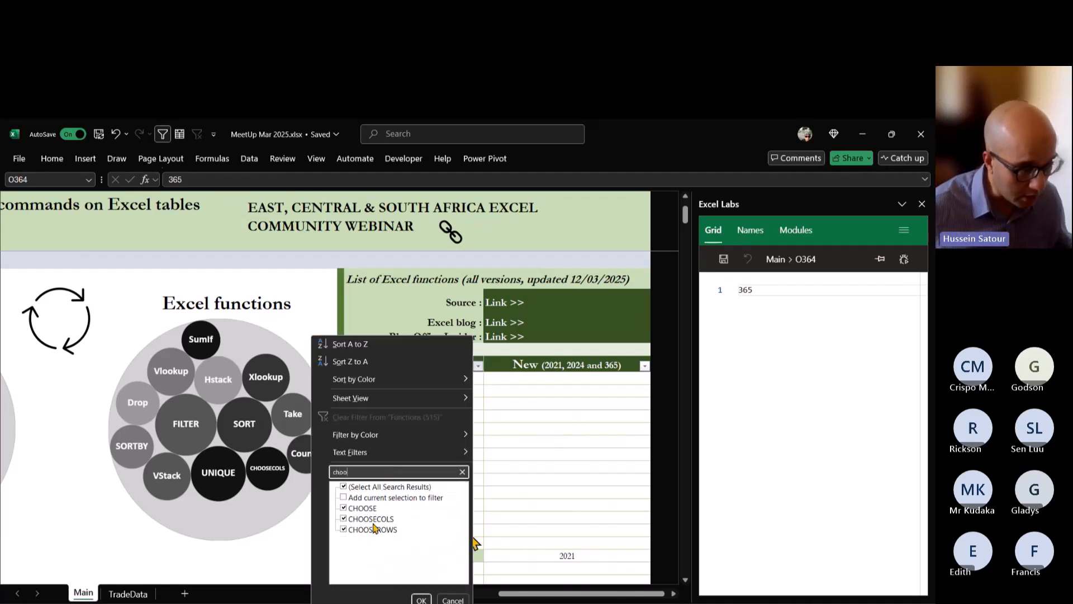
click(343, 508)
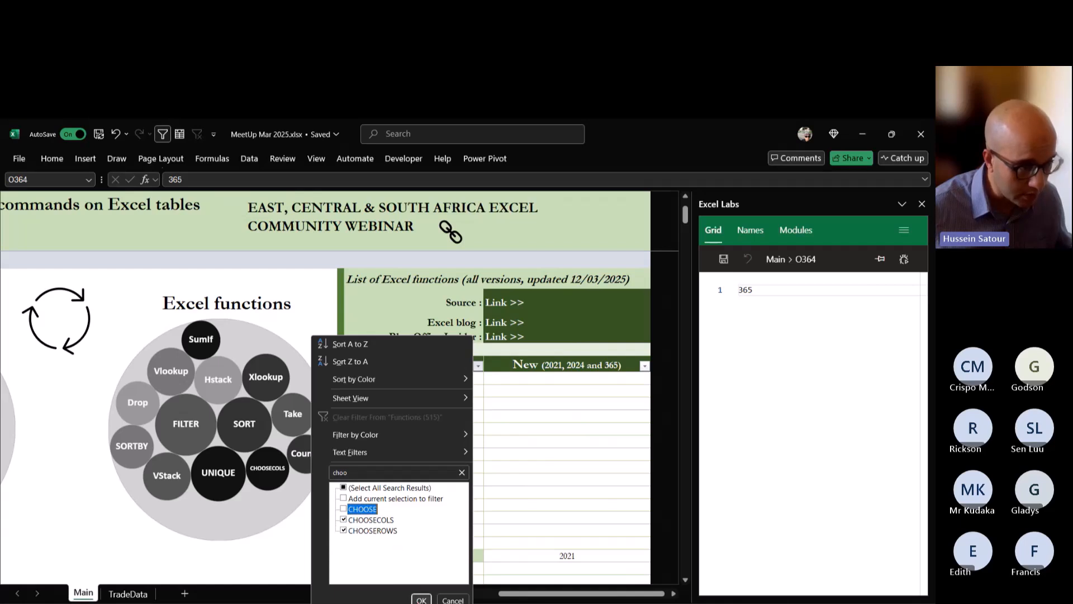
click(421, 599)
click(546, 380)
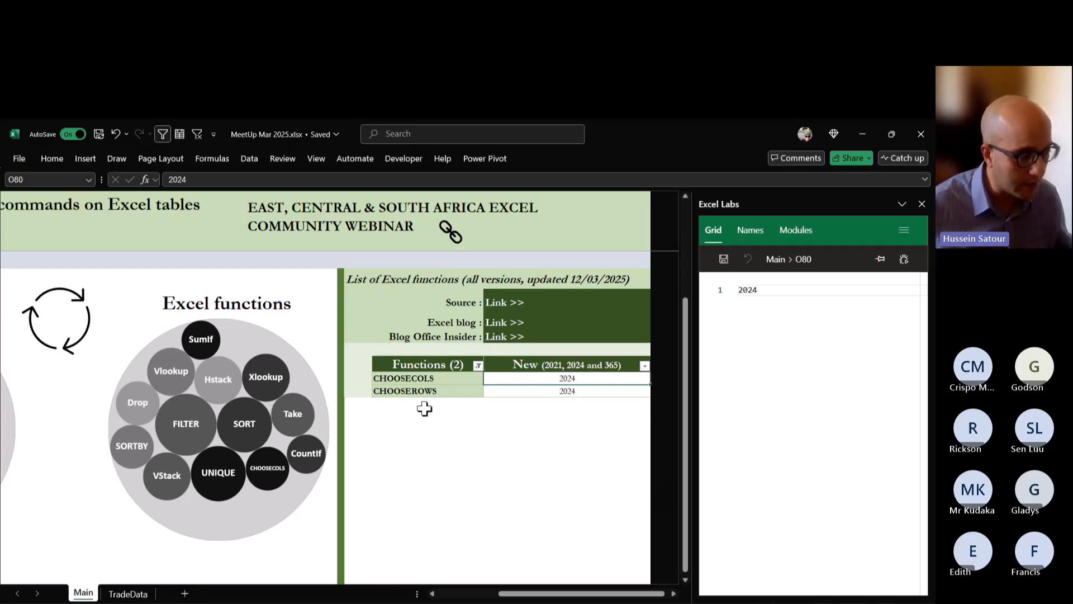
Replicate query 2 on the TradeData sheet by entering =CHOOSECOLS(TabTrade,1,3) in cell N6.
click(129, 594)
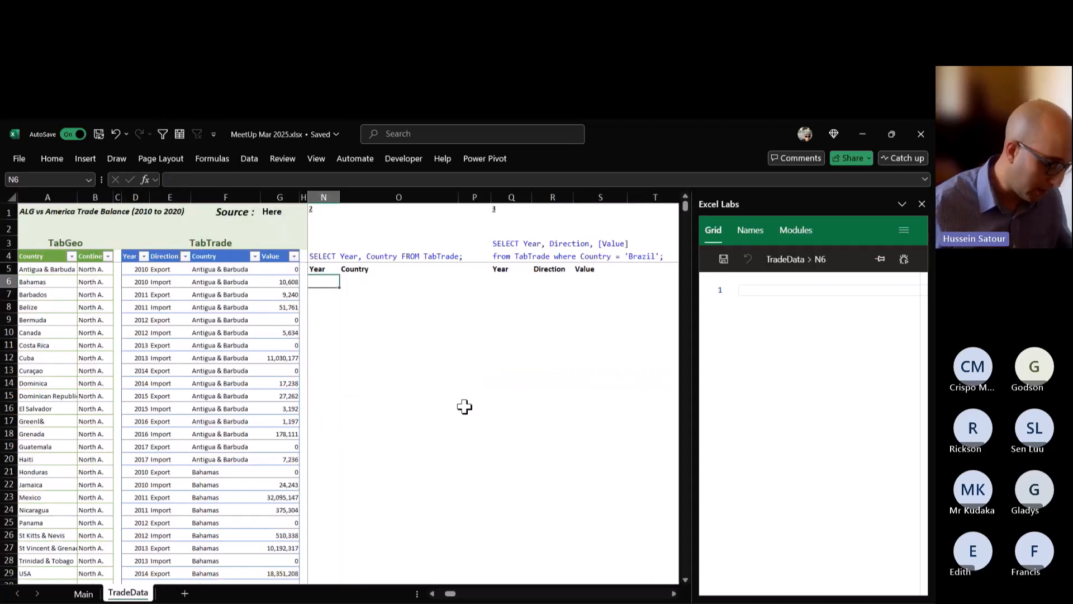
text(=choo)
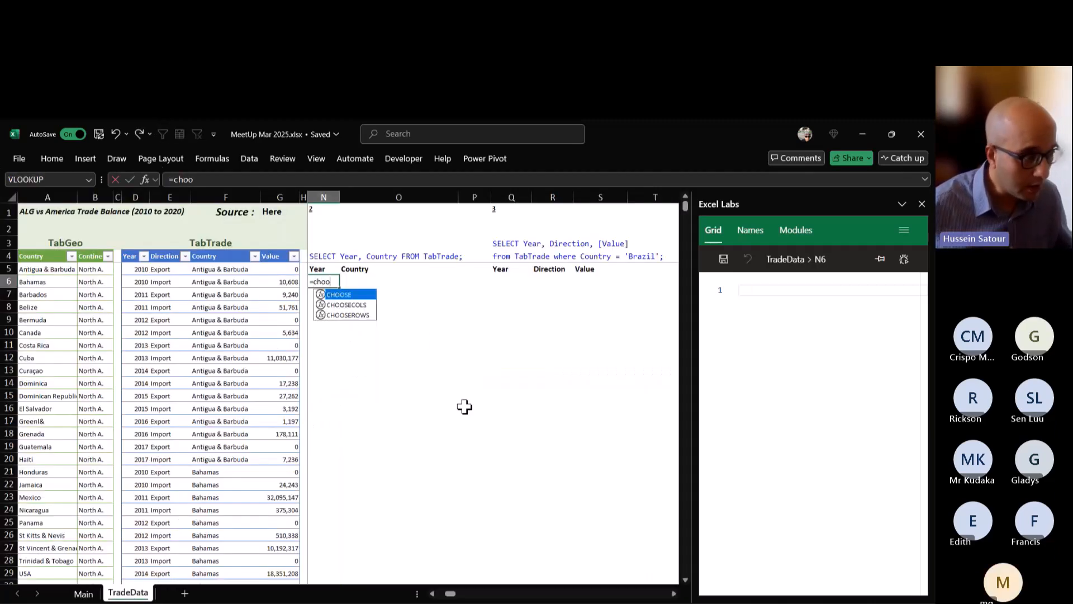
key(Down)
key(Tab)
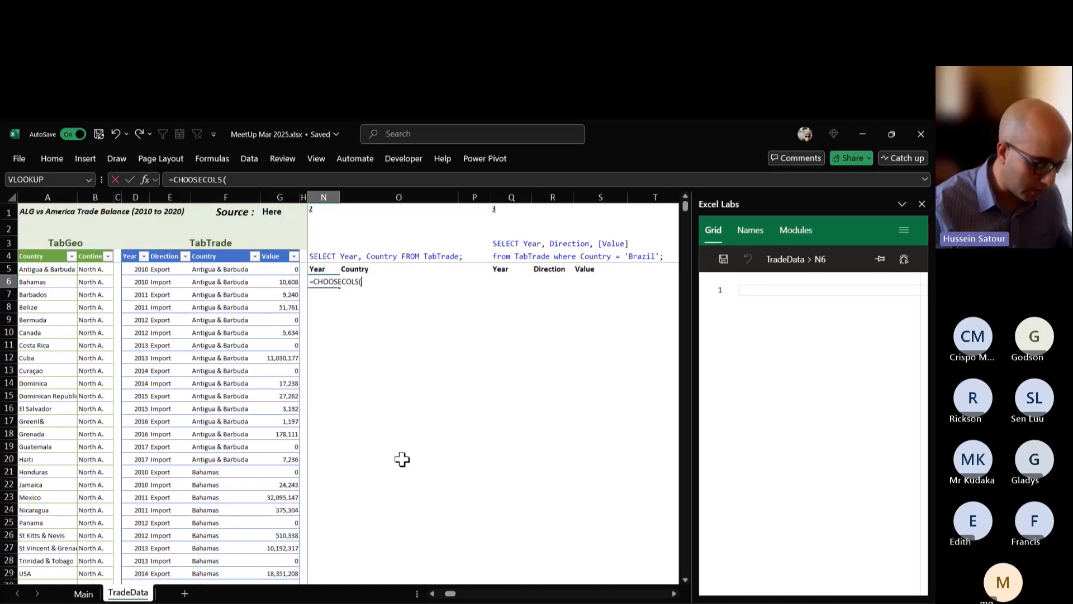
text(tabt)
key(Tab)
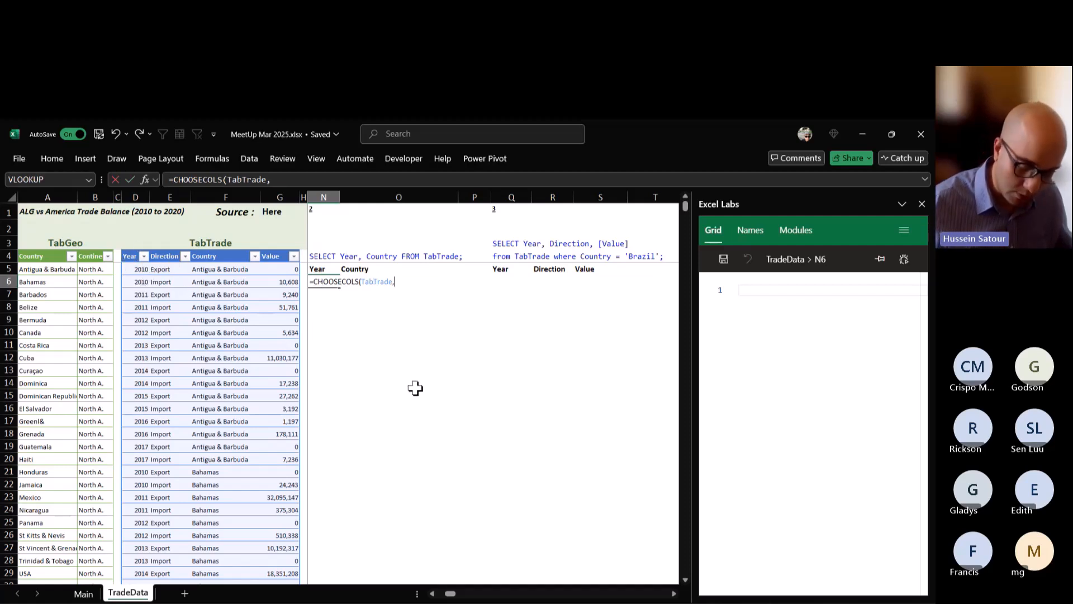
text(1)
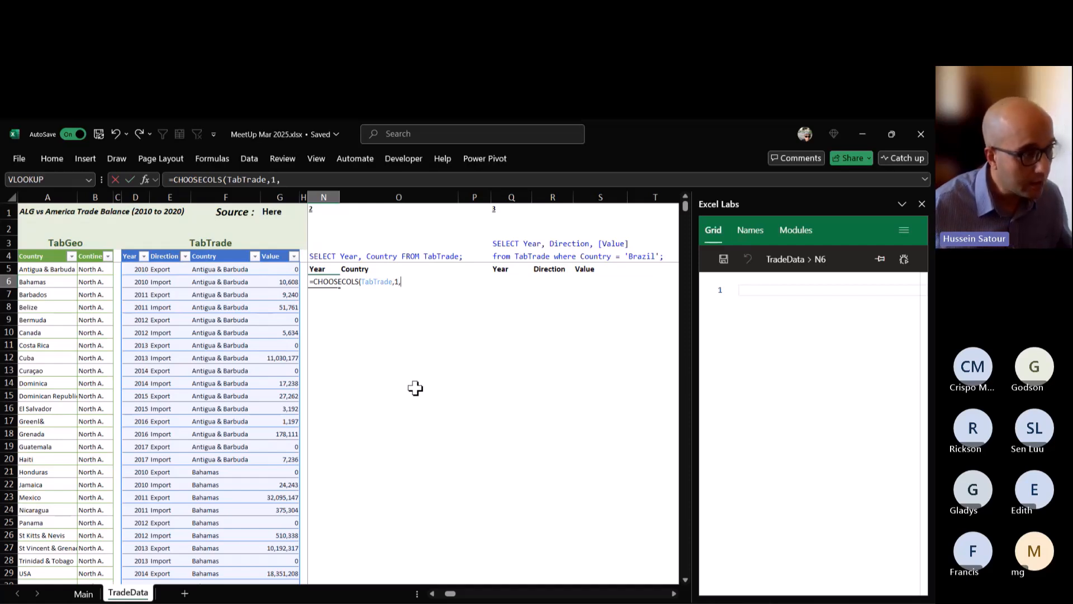
text(,)
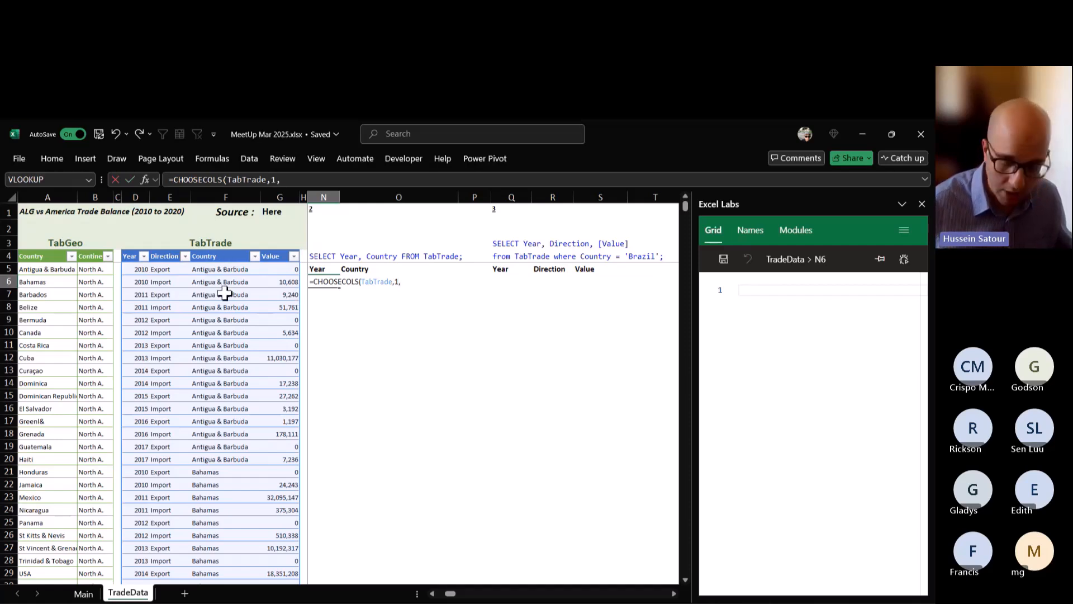
text(3)
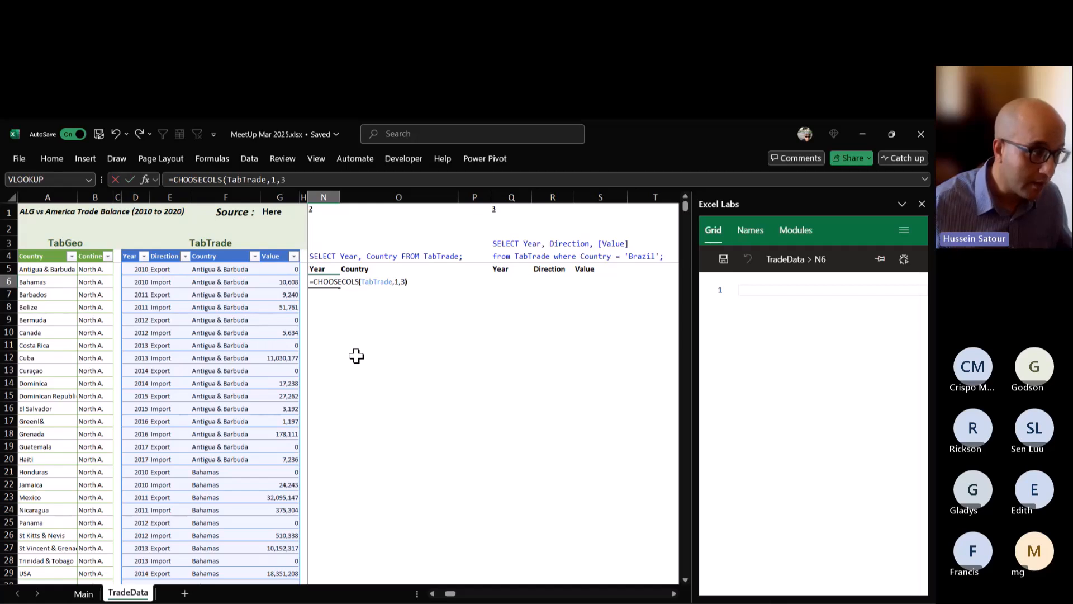
key(Return)
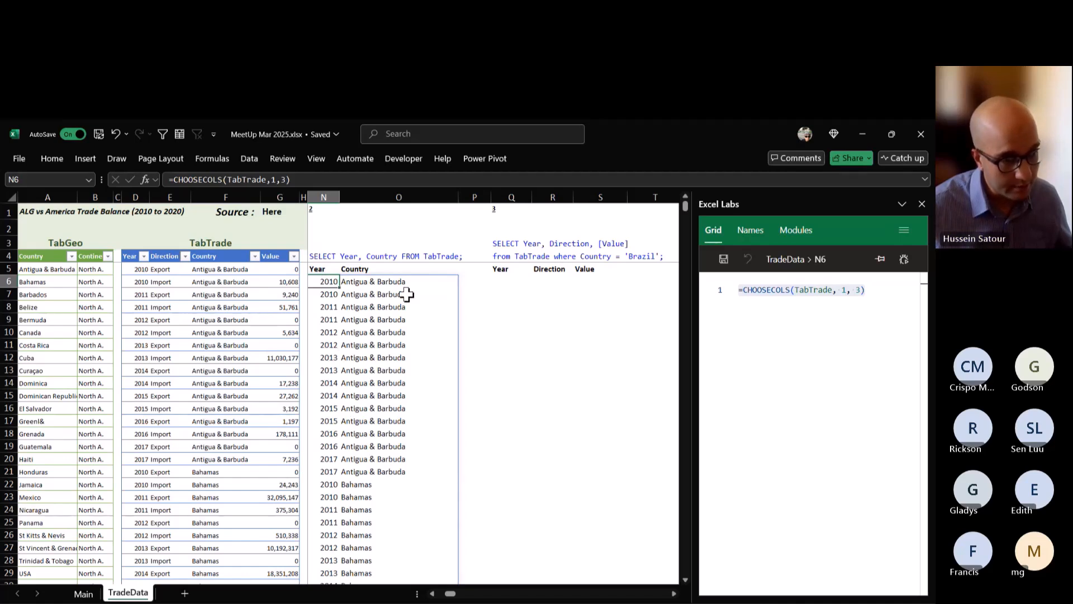
Examine the CHOOSECOLS formula of cell N6 in the cell and in the Excel Labs formula editor.
double_click(328, 282)
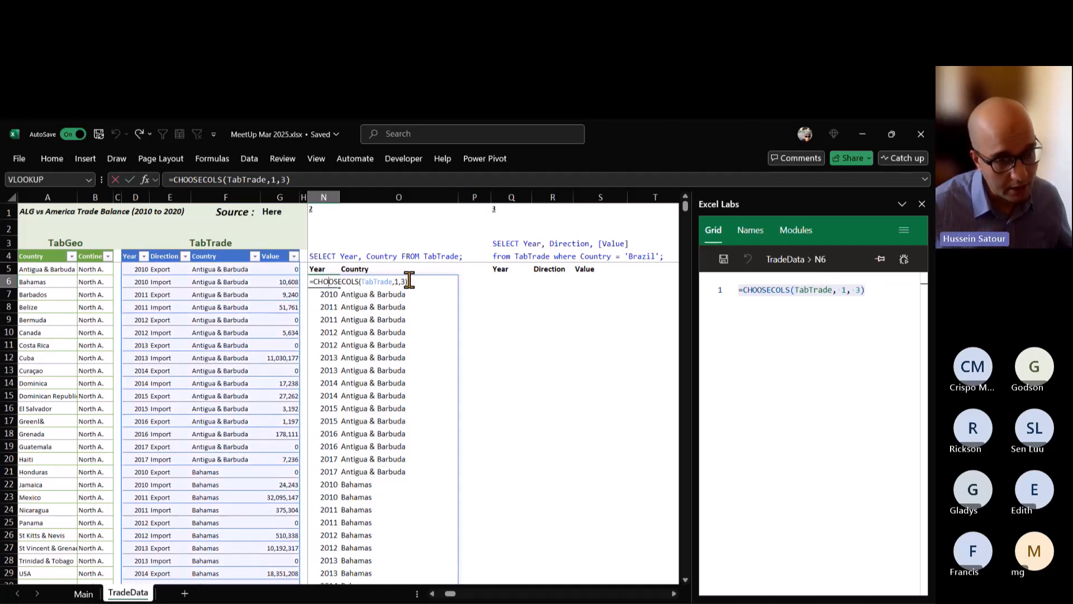
click(865, 285)
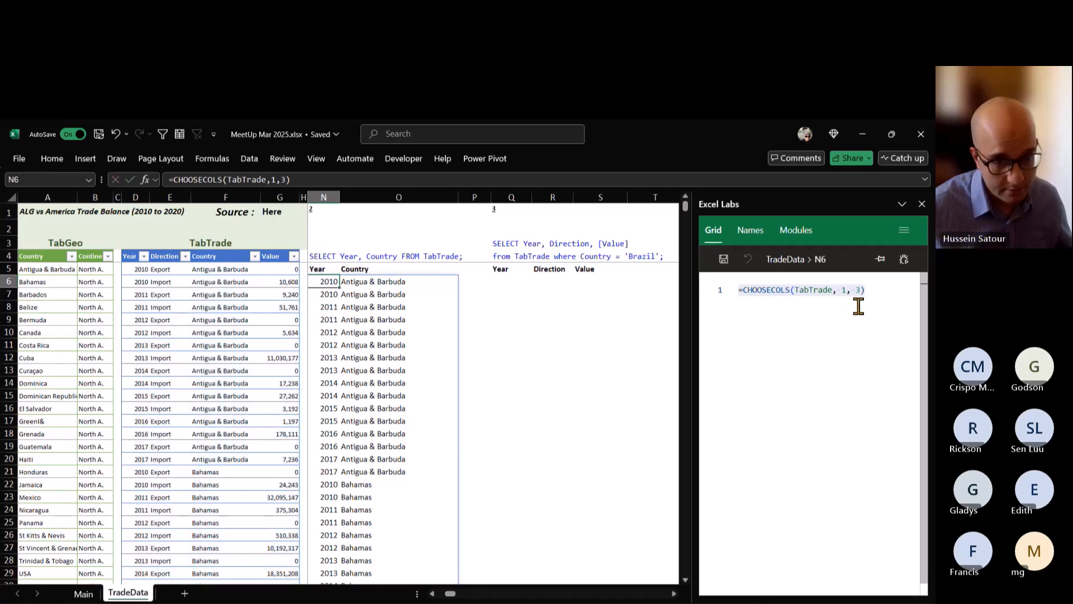
click(860, 304)
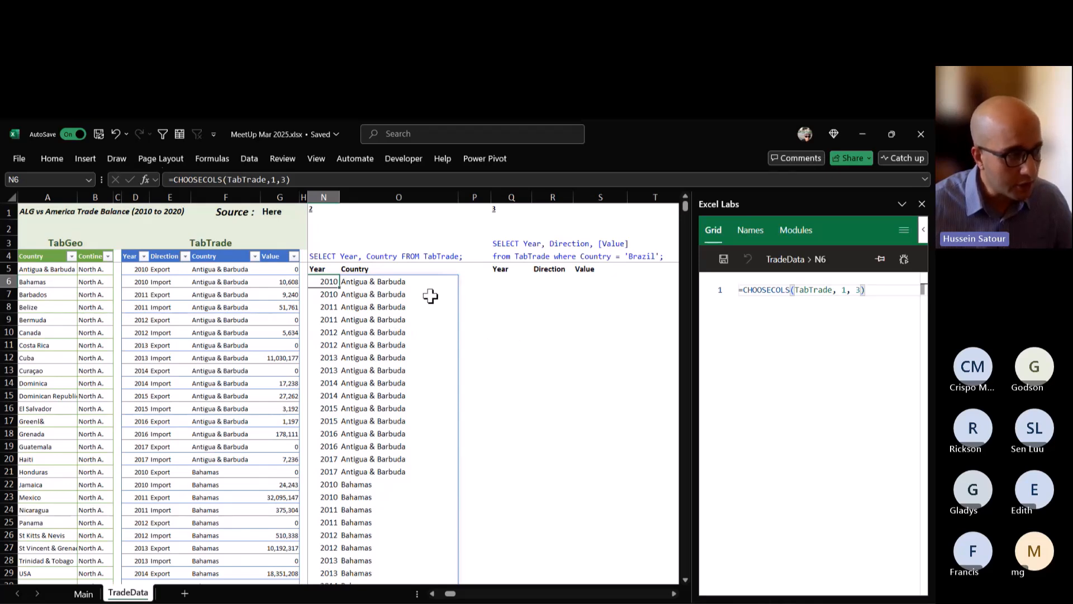
Replace the column numbers 1,3 in N6's CHOOSECOLS formula with an XMATCH function that looks up the Year header in N5.
double_click(324, 281)
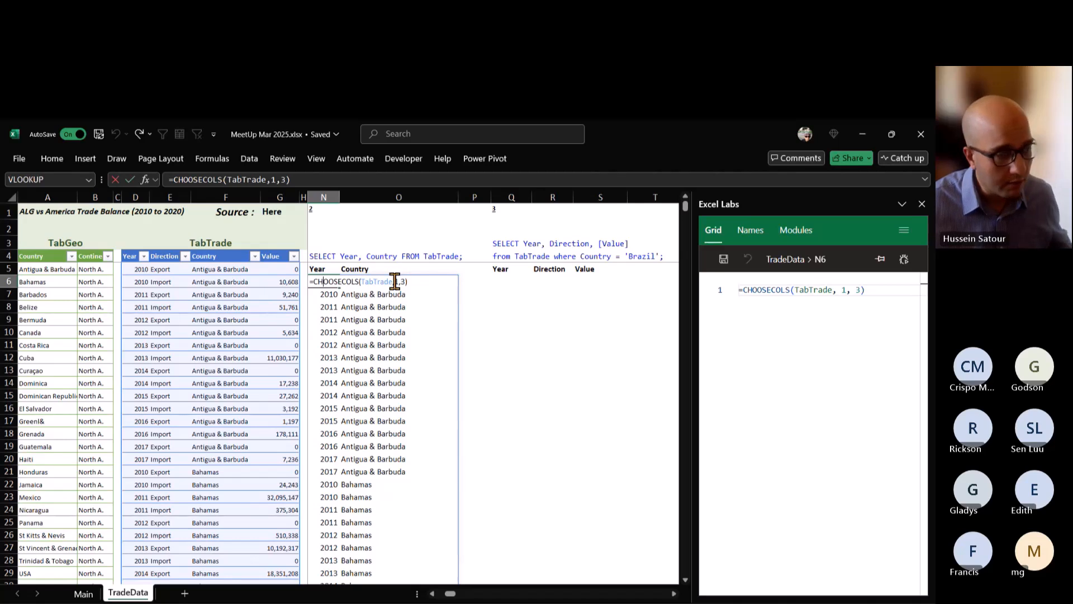
drag(396, 281, 412, 281)
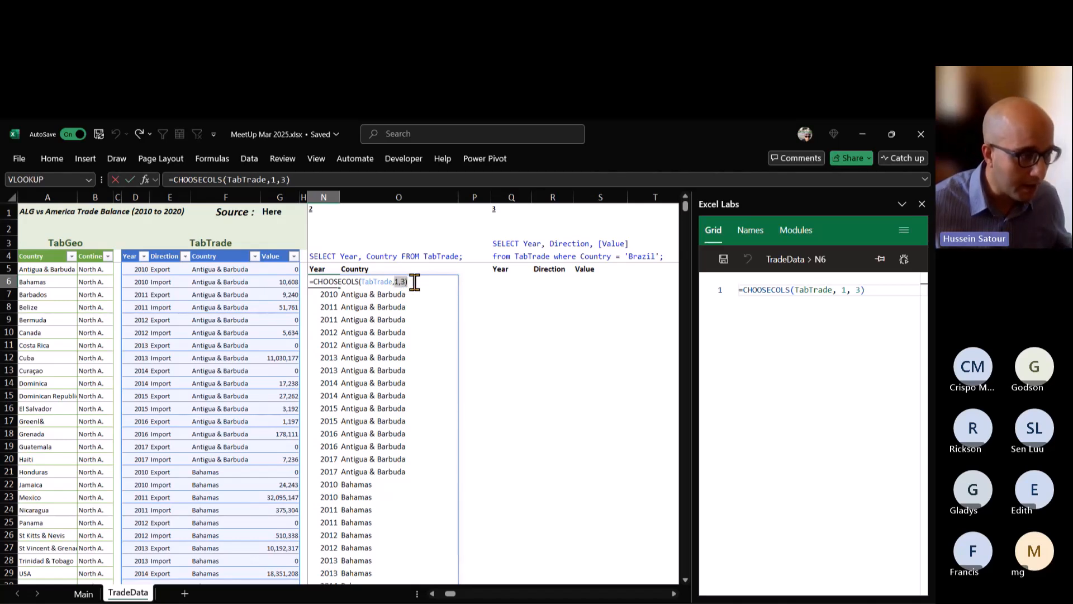
key(BackSpace)
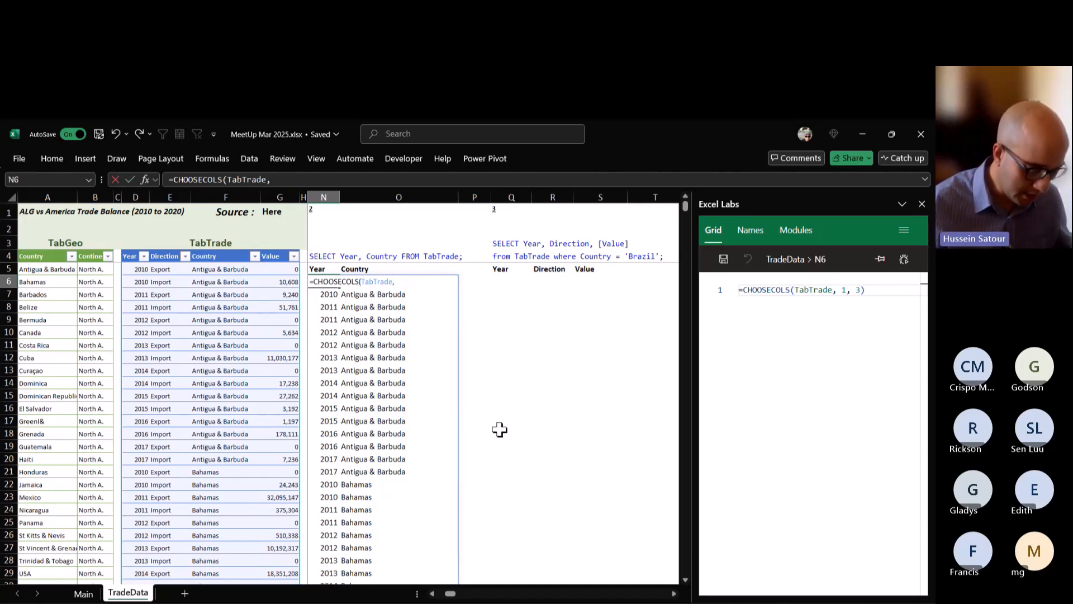
text(xm)
key(Tab)
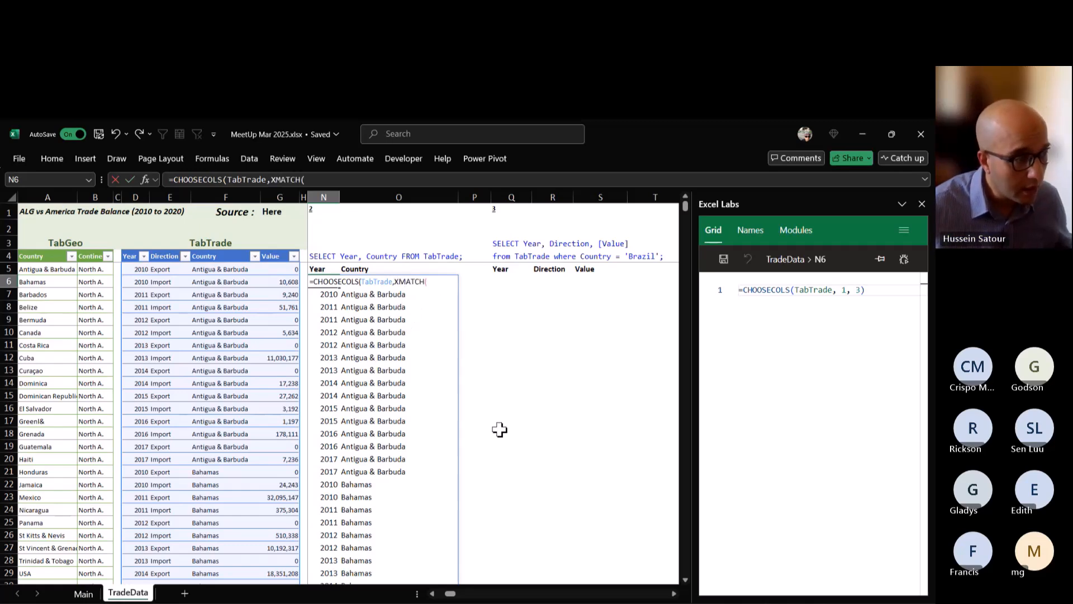
click(328, 269)
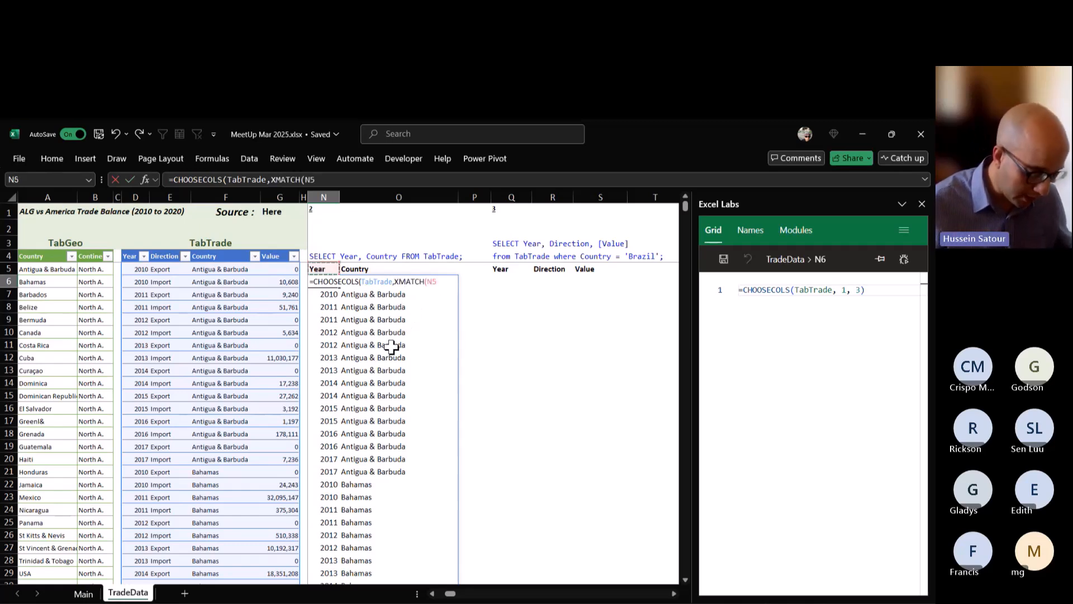
Complete the XMATCH in N6 with TabTrade[#Headers] as lookup array and enter =CHOOSECOLS(TabTrade,XMATCH(N5,TabTrade[#Headers])).
text(,tabt)
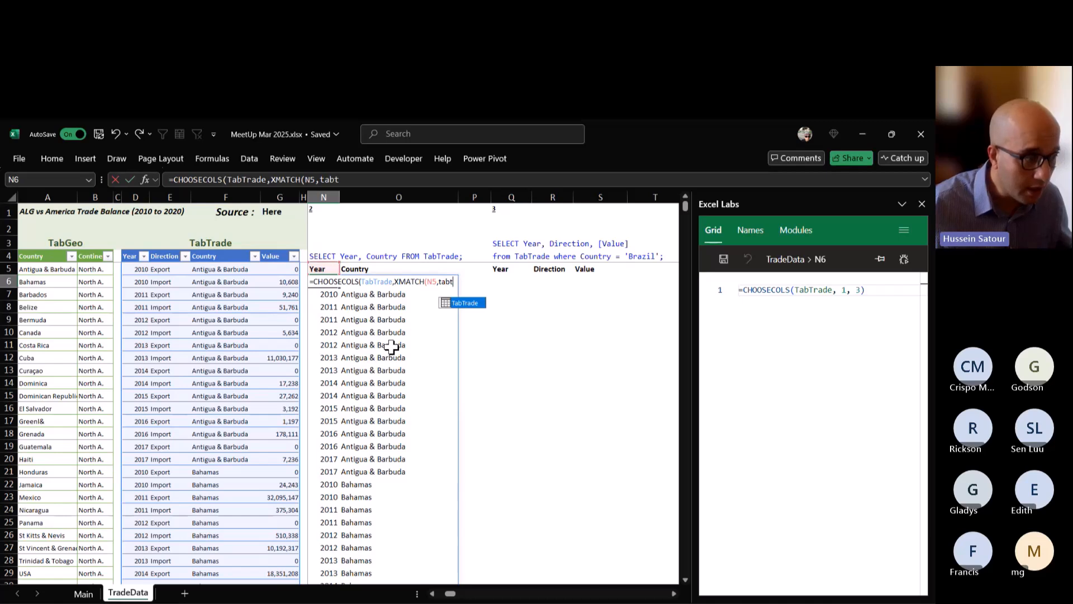
key(Tab)
text([)
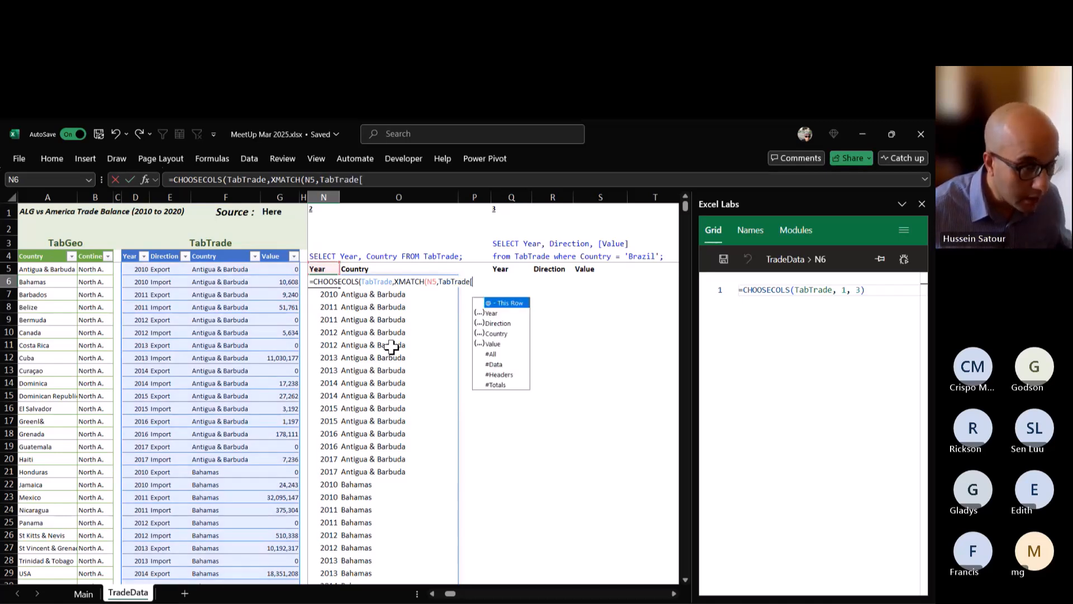
key(Down)
key(Down)
key(Down)
key(Up)
key(Down)
key(Down)
key(Down)
key(Down)
key(Down)
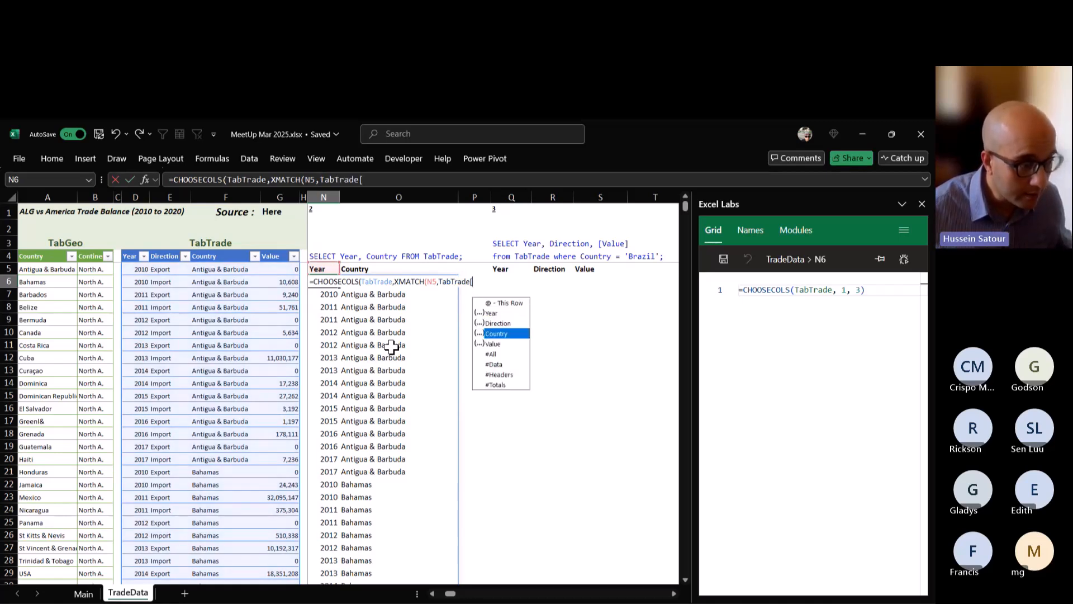
key(Tab)
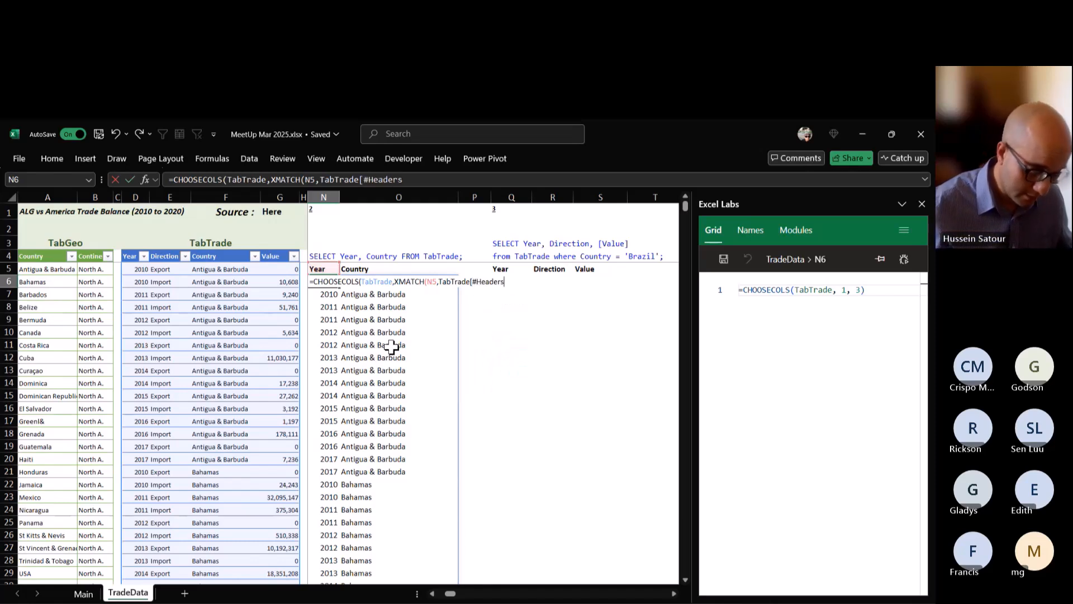
text(]))
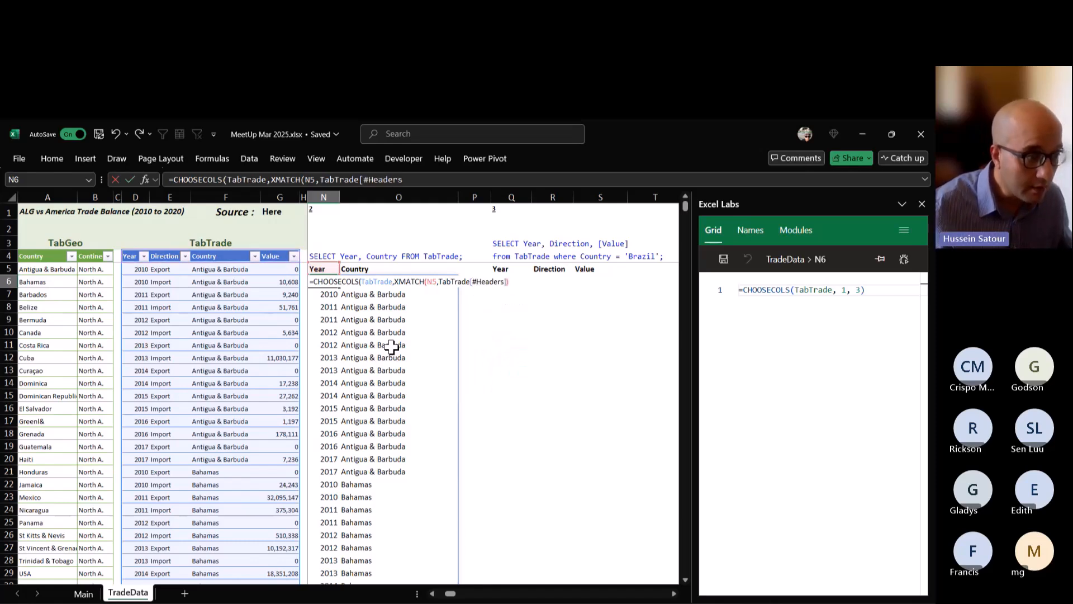
text())
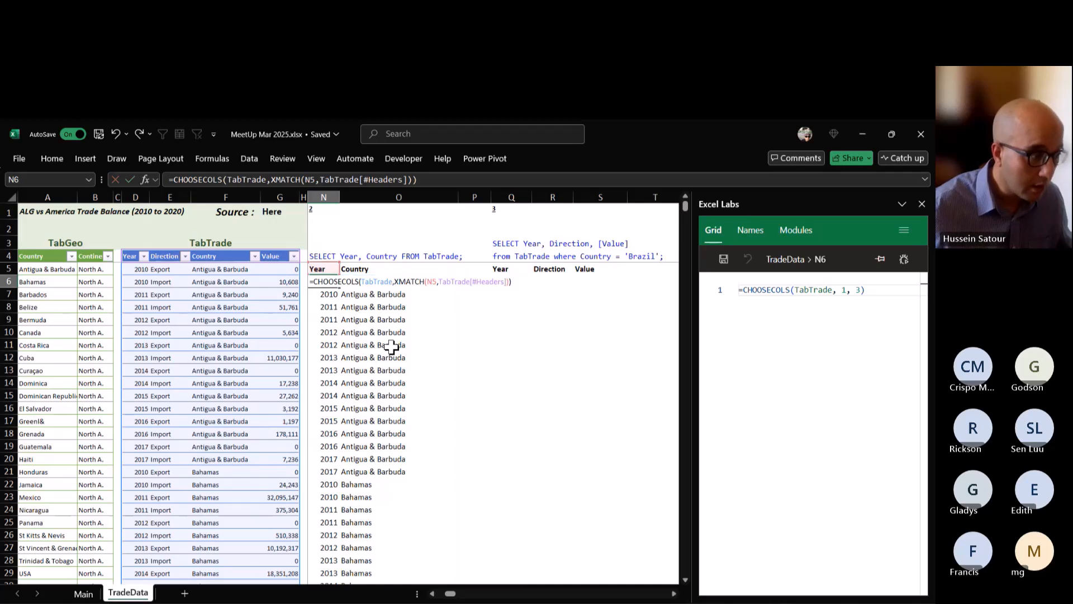
key(ctrl+Return)
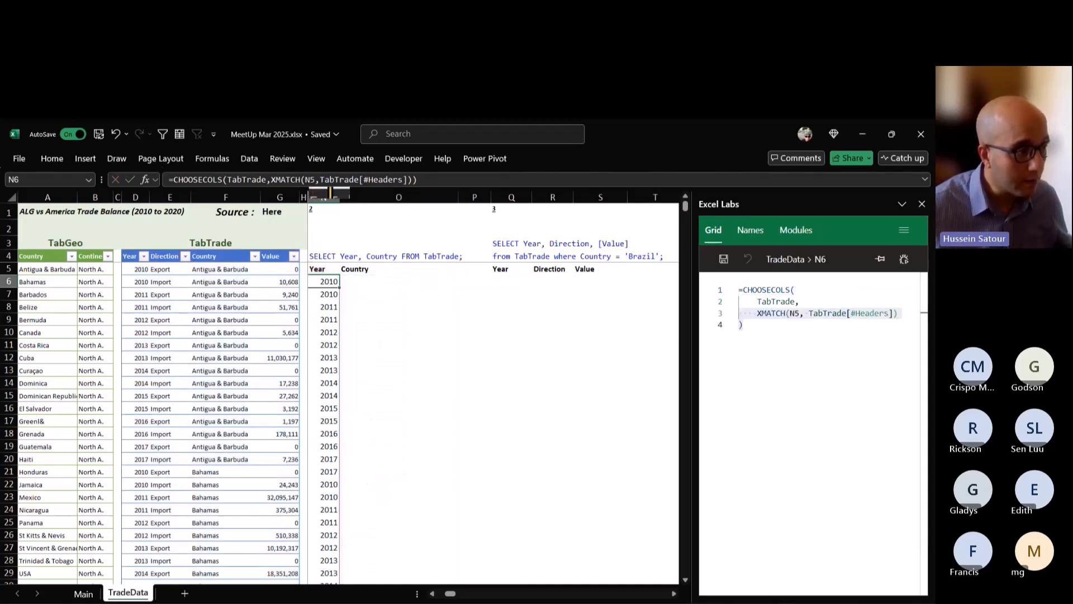
Duplicate XMATCH(N5,TabTrade[#Headers]) in the N6 formula as a second column argument of CHOOSECOLS.
click(318, 179)
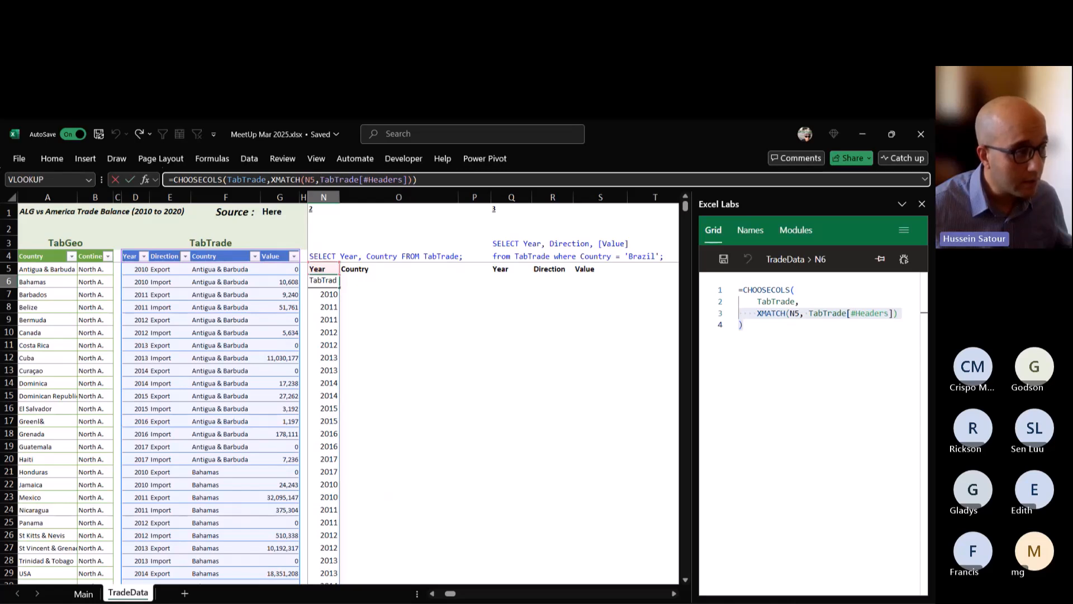
drag(271, 178, 414, 179)
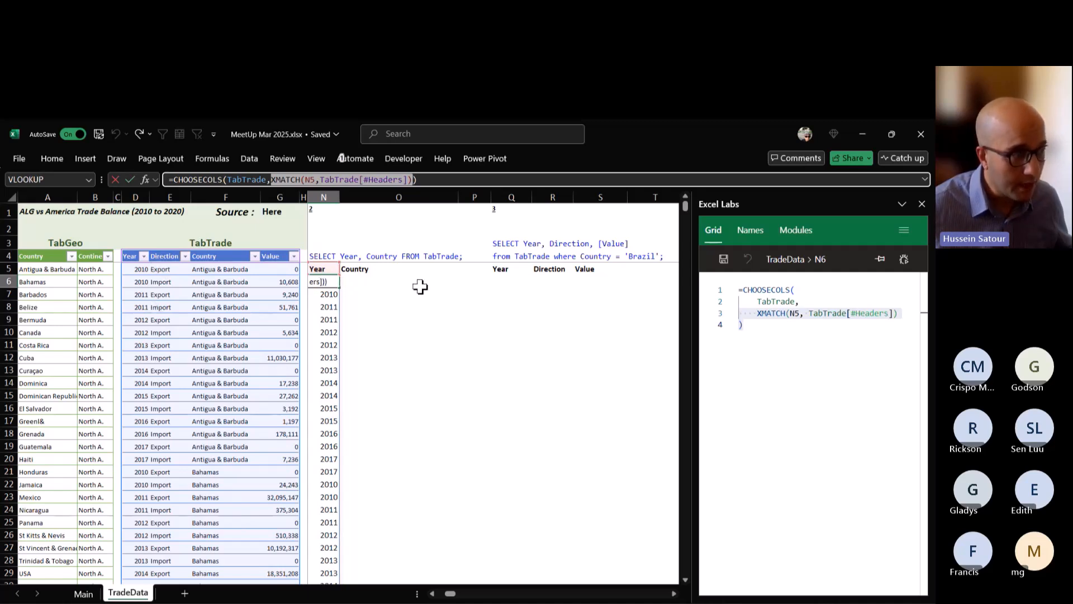
click(273, 178)
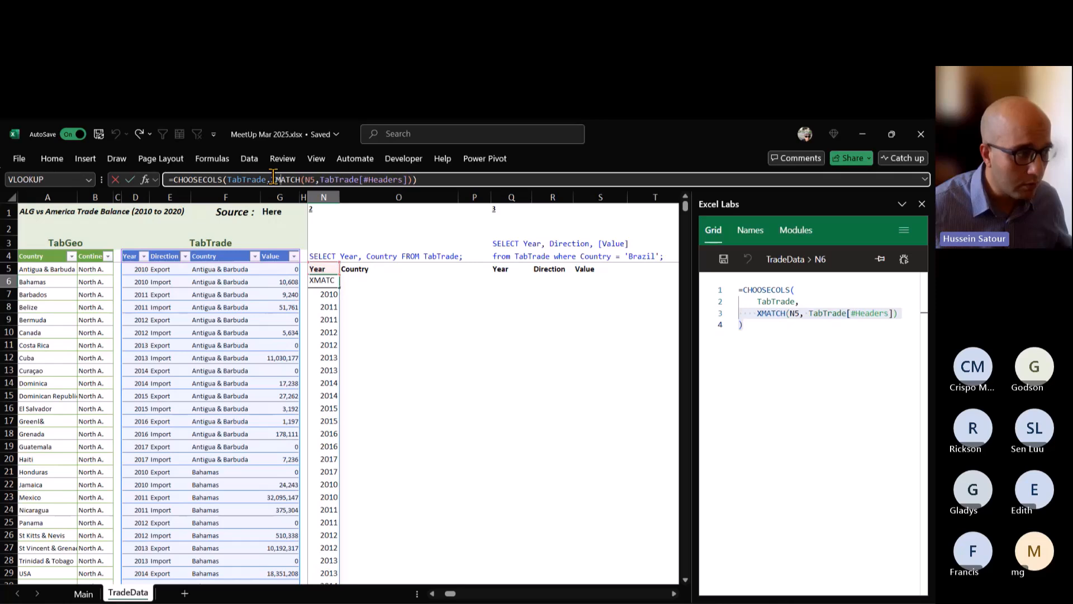
drag(274, 179, 414, 180)
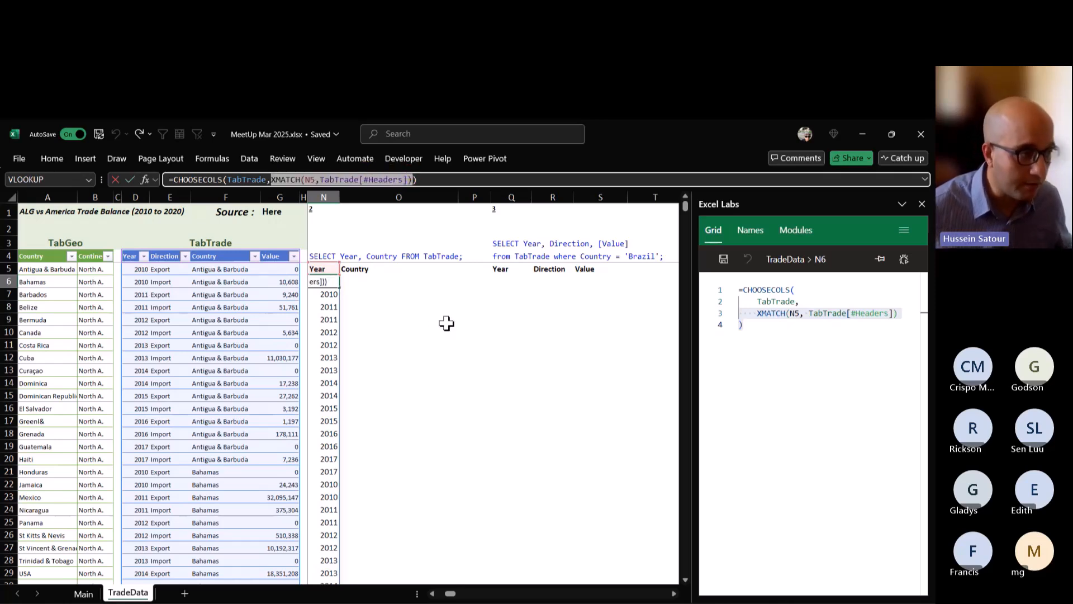
key(ctrl+c)
key(Right)
text(,)
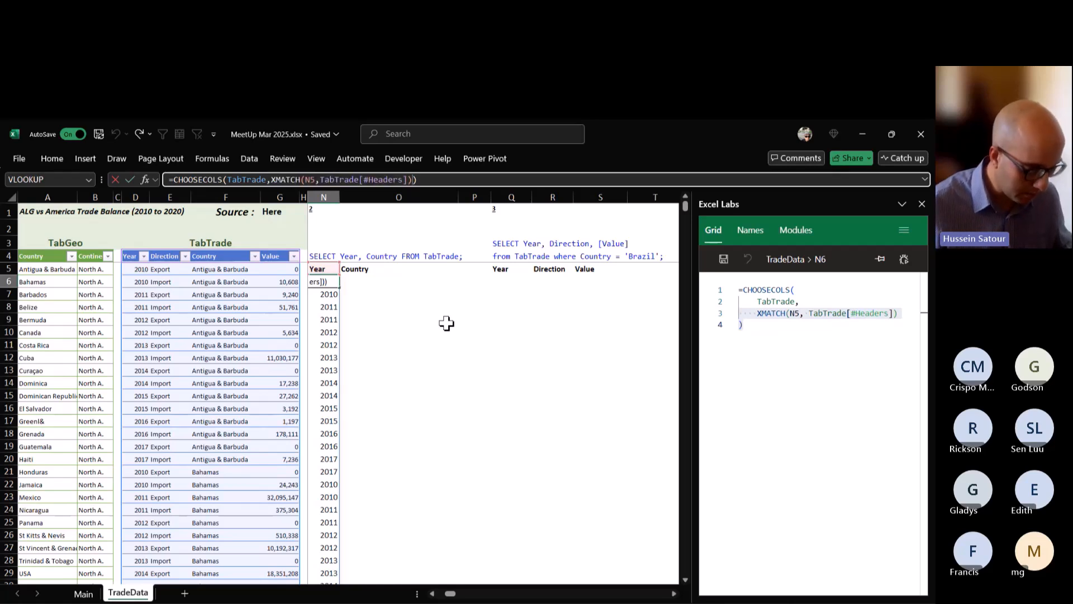
key(ctrl+v)
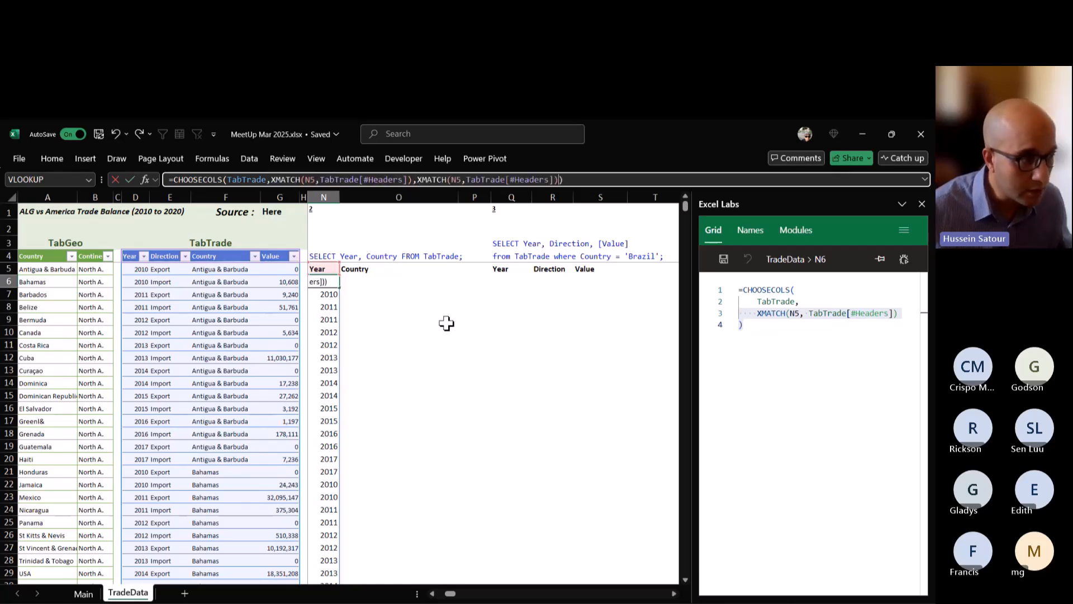
Set the lookup value of the second XMATCH to the Country header in O5 and enter the formula.
click(462, 179)
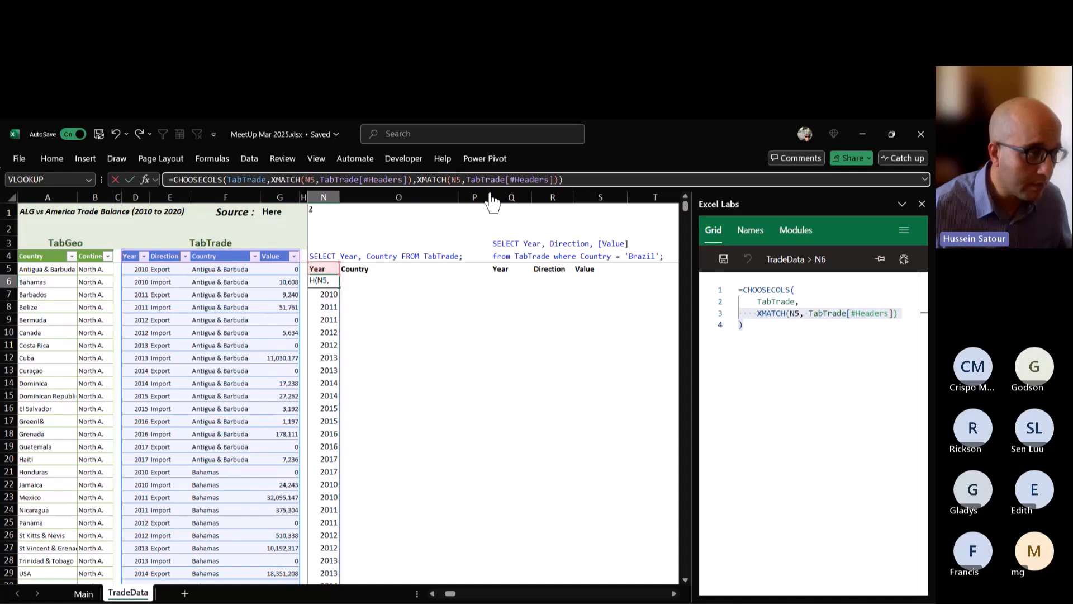
key(BackSpace)
key(BackSpace)
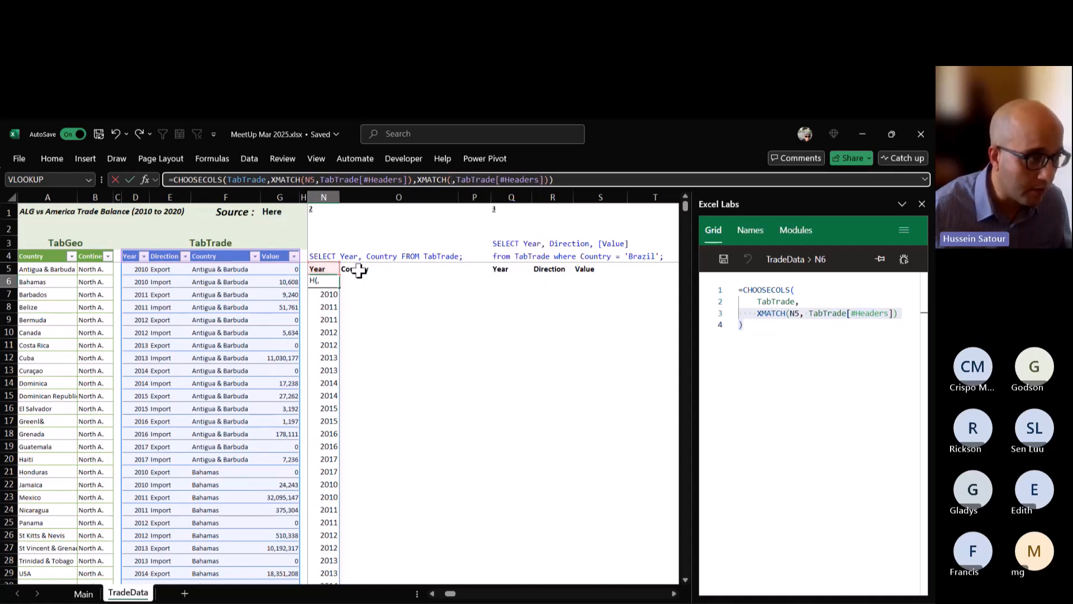
click(353, 269)
key(ctrl+Return)
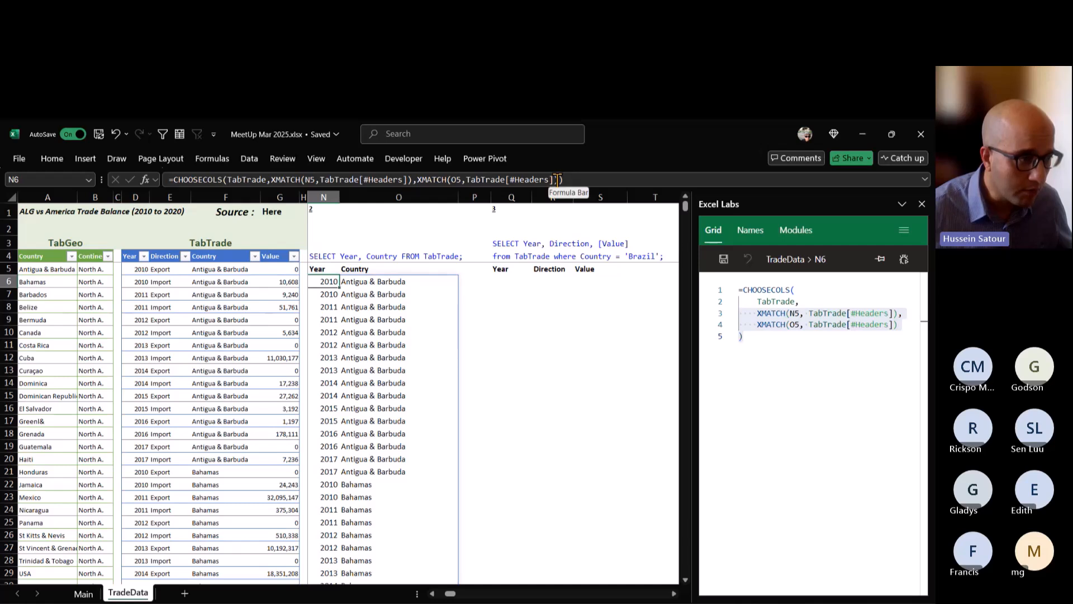
Remove the second XMATCH from the N6 formula and set the remaining one's lookup value to the header range N5:O5.
drag(557, 180, 414, 180)
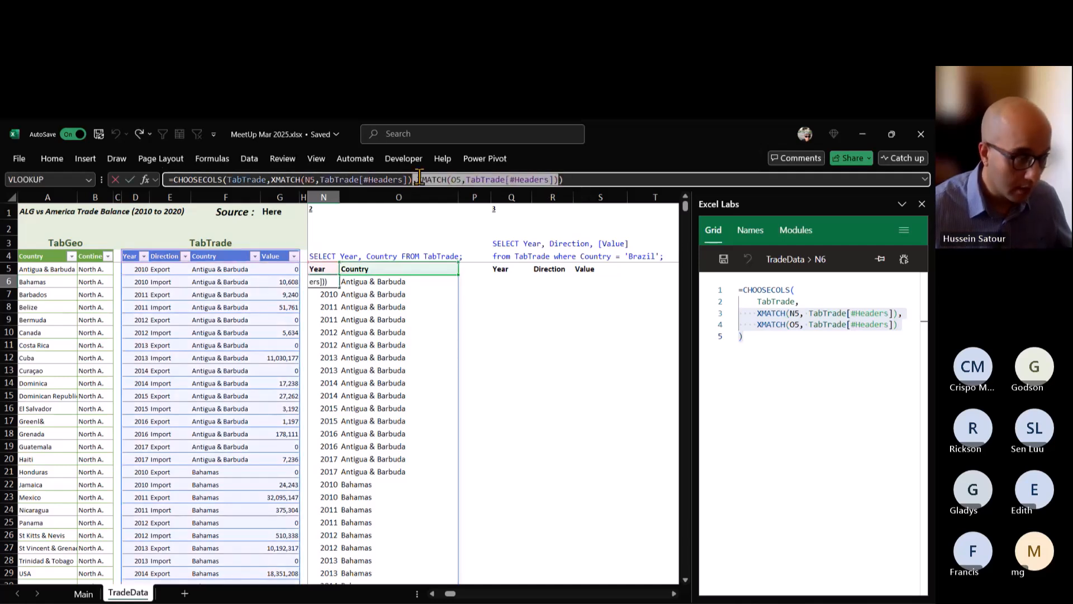
key(BackSpace)
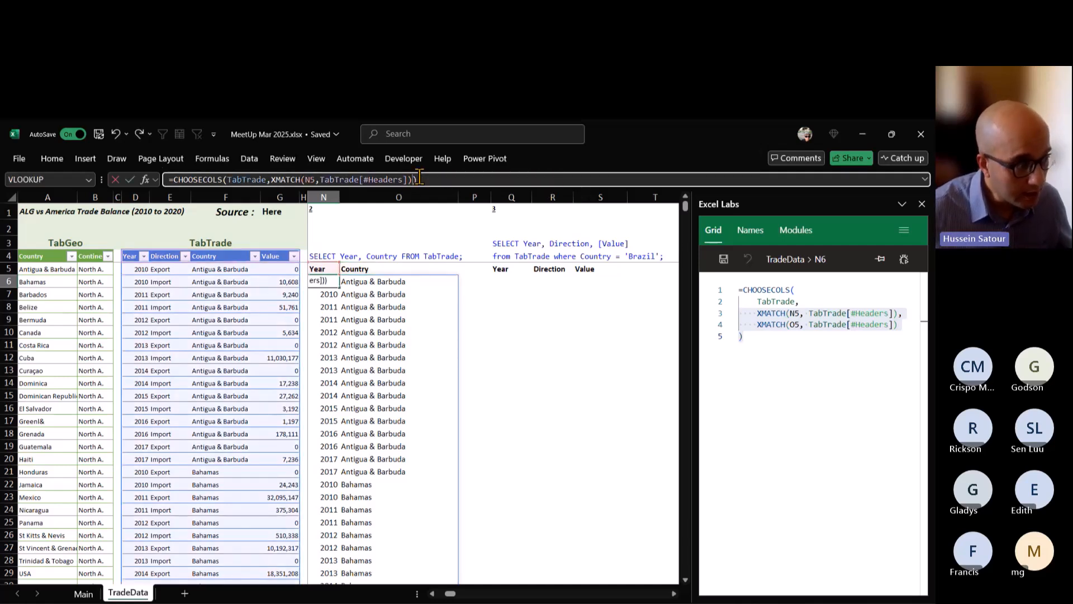
click(315, 179)
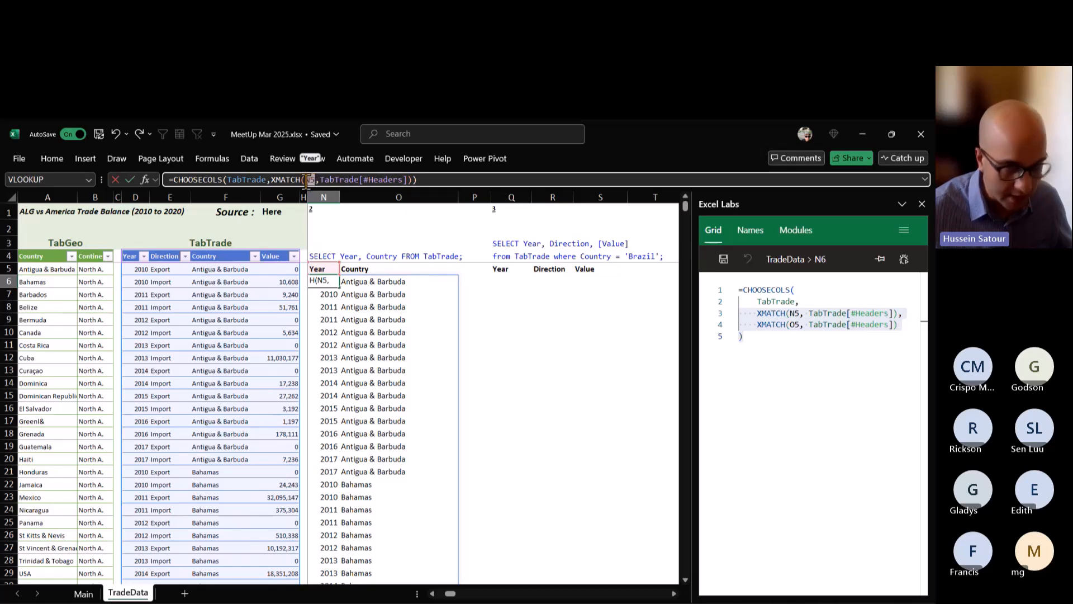
key(BackSpace)
key(BackSpace)
drag(316, 268, 352, 269)
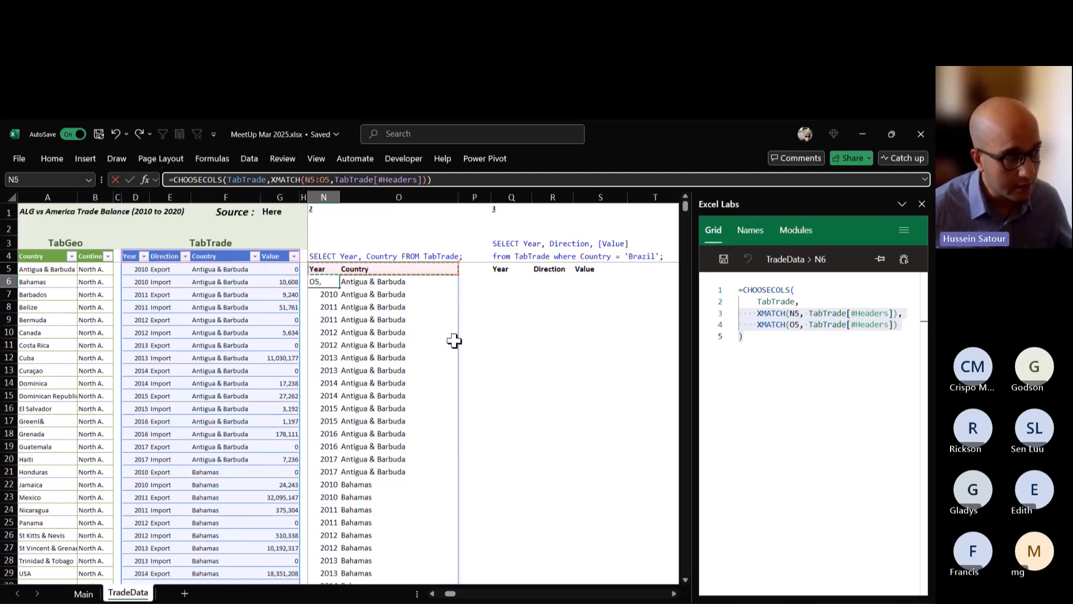
key(Return)
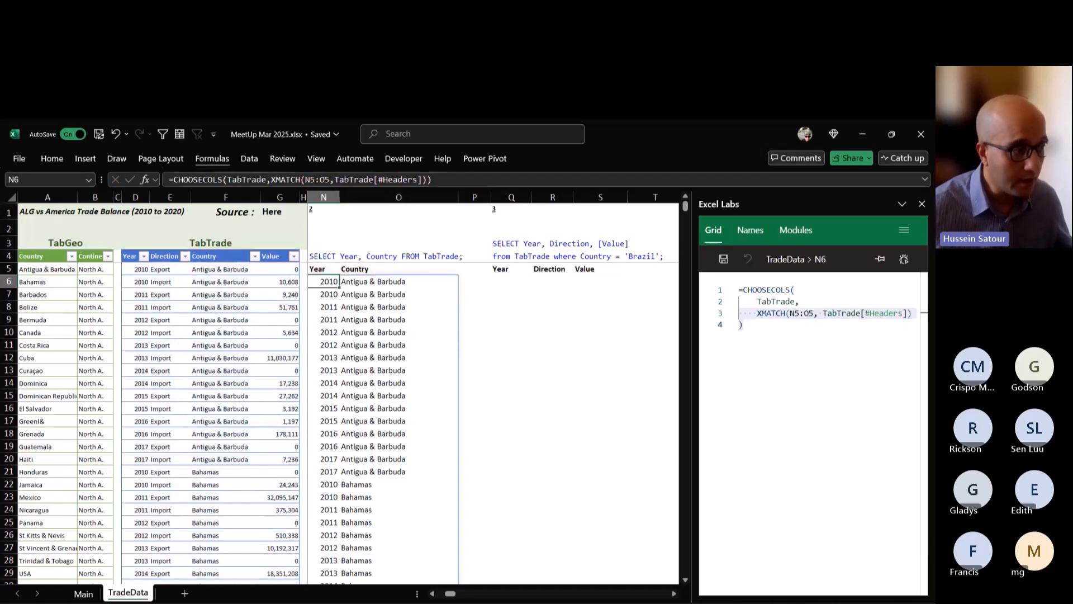
Examine the XMATCH part of the N6 formula and the header cells N5:O5 it refers to.
drag(272, 179, 428, 179)
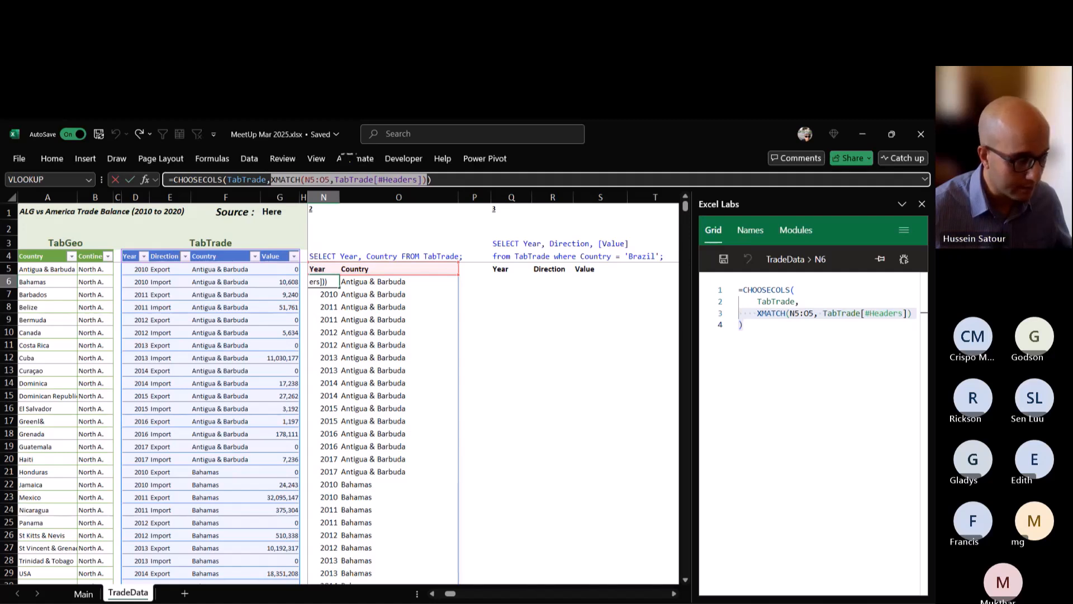
key(Escape)
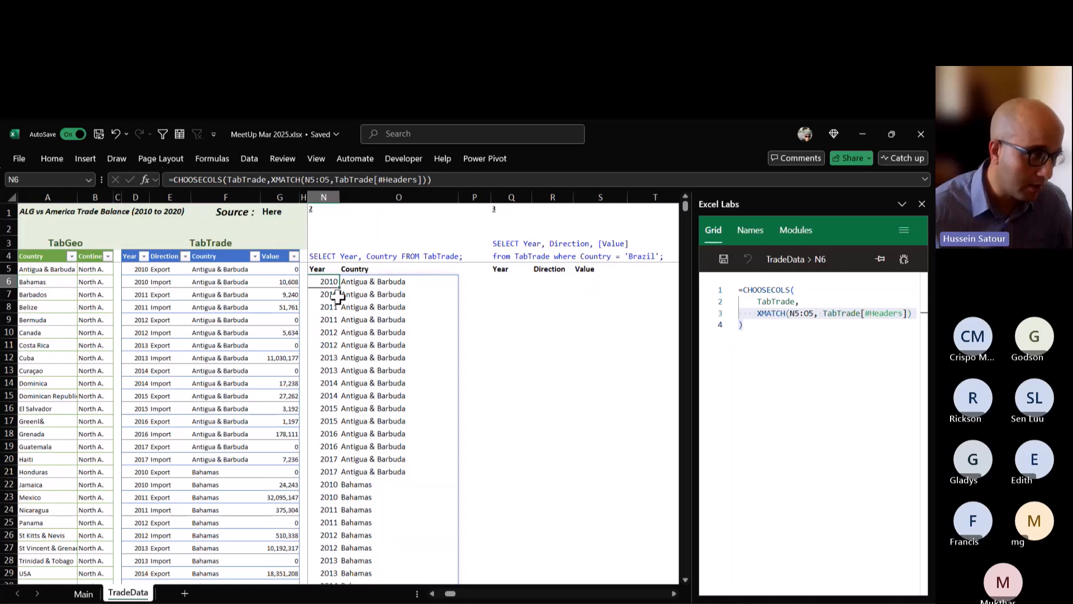
drag(320, 268, 380, 272)
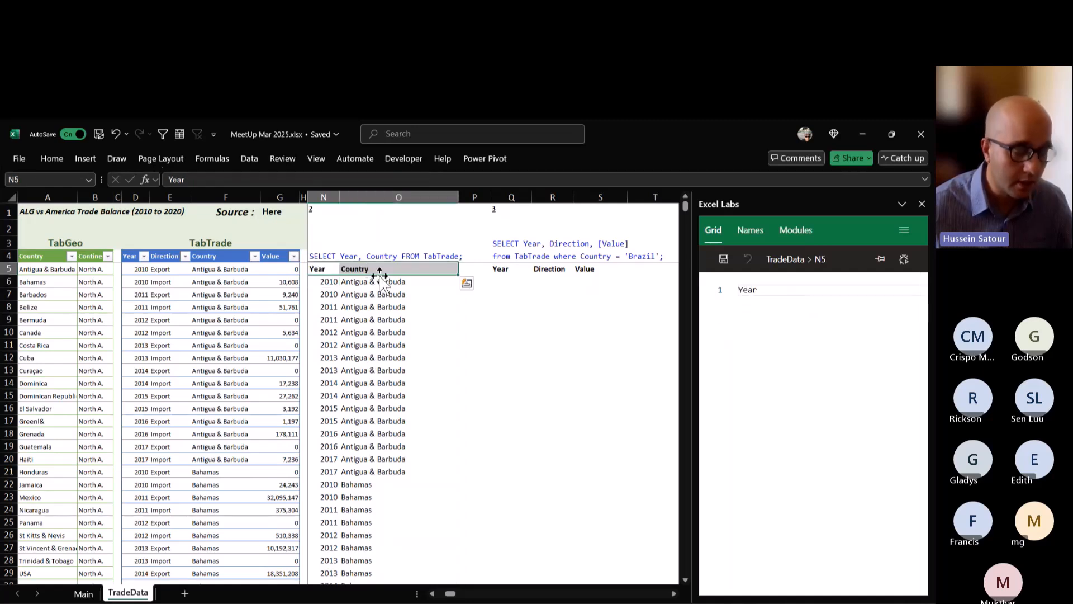
click(328, 270)
click(328, 282)
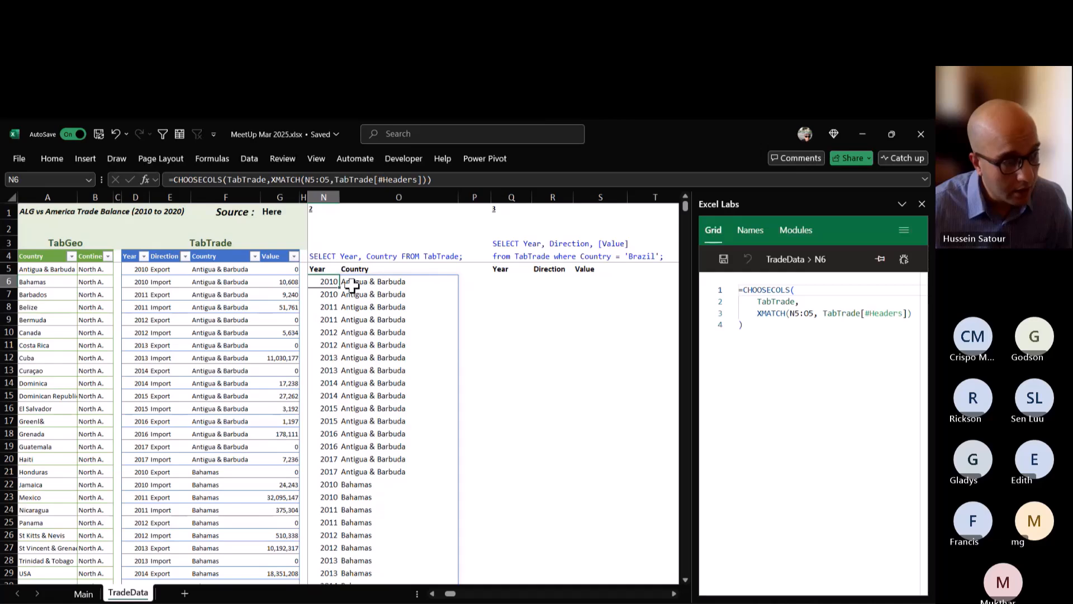
Wrap the query 1 formula in K5 in SORT so it reads =SORT(TabGeo[#All]).
click(431, 593)
click(432, 593)
click(432, 593)
click(432, 594)
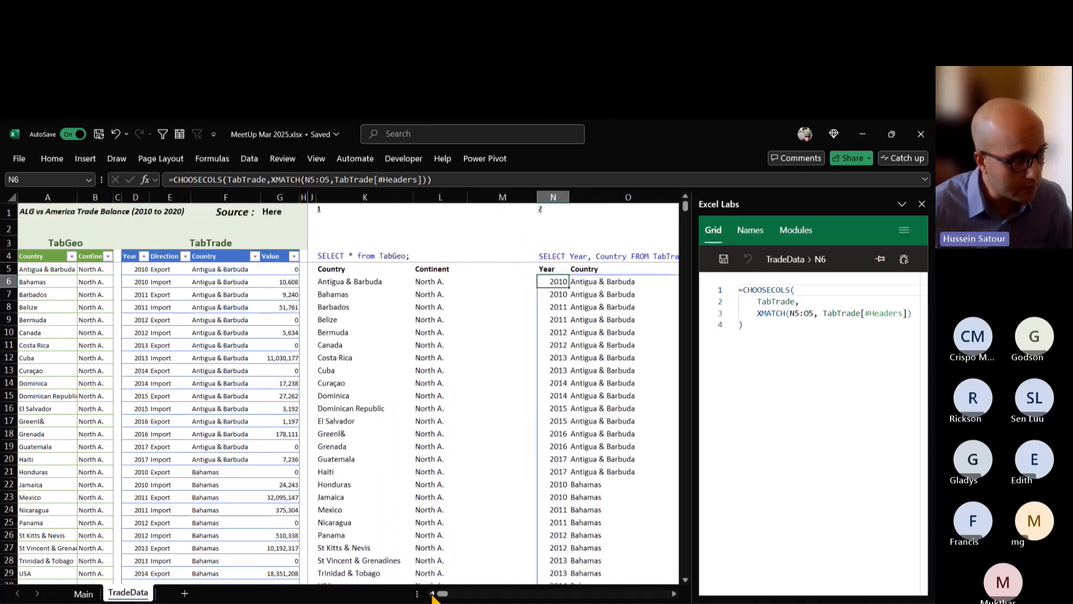
click(327, 283)
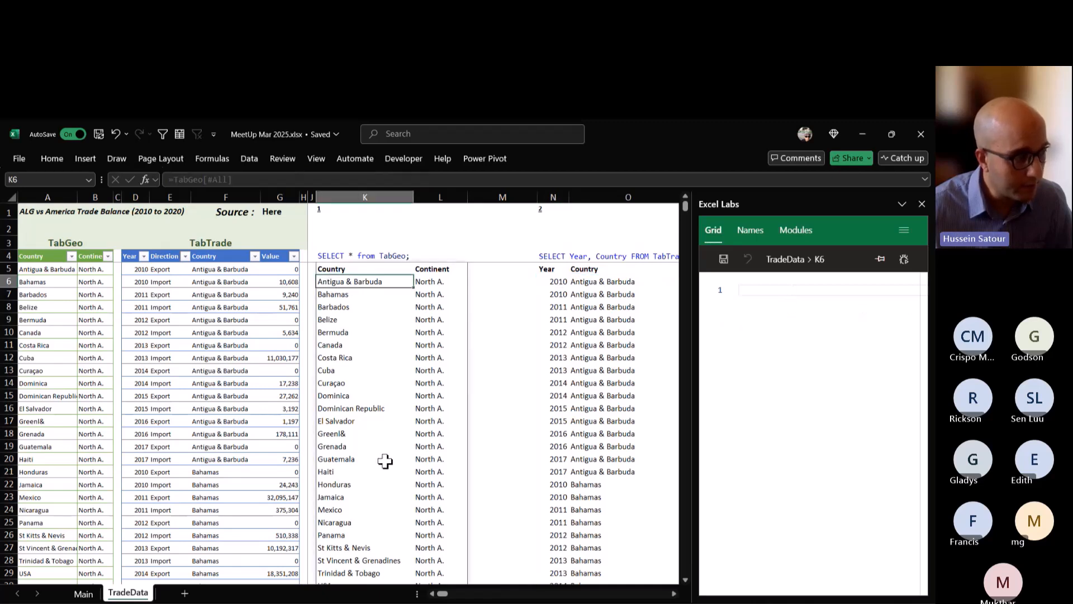
click(341, 270)
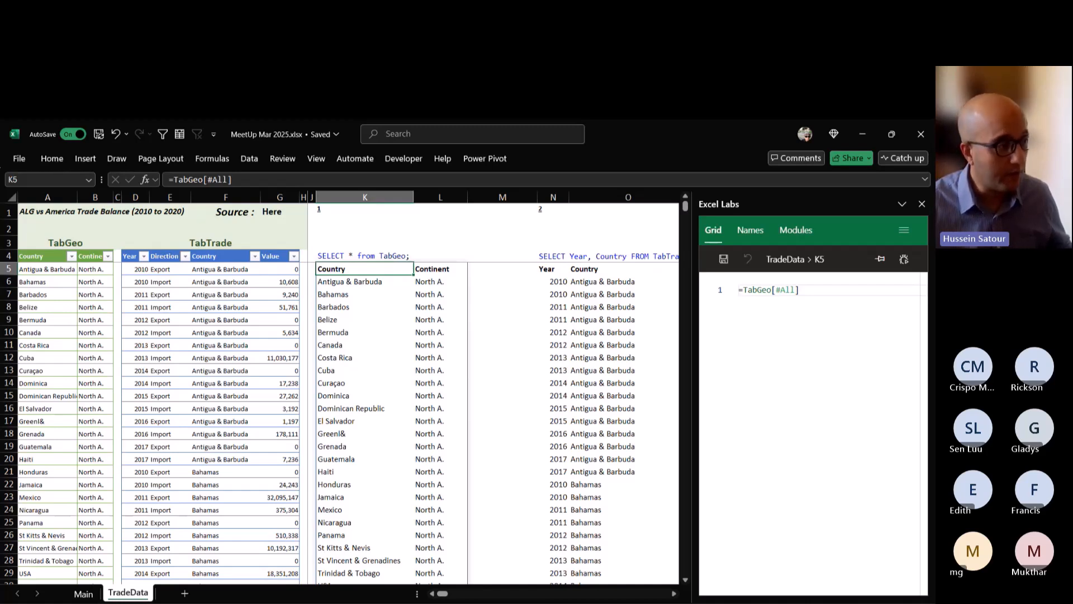
key(F2)
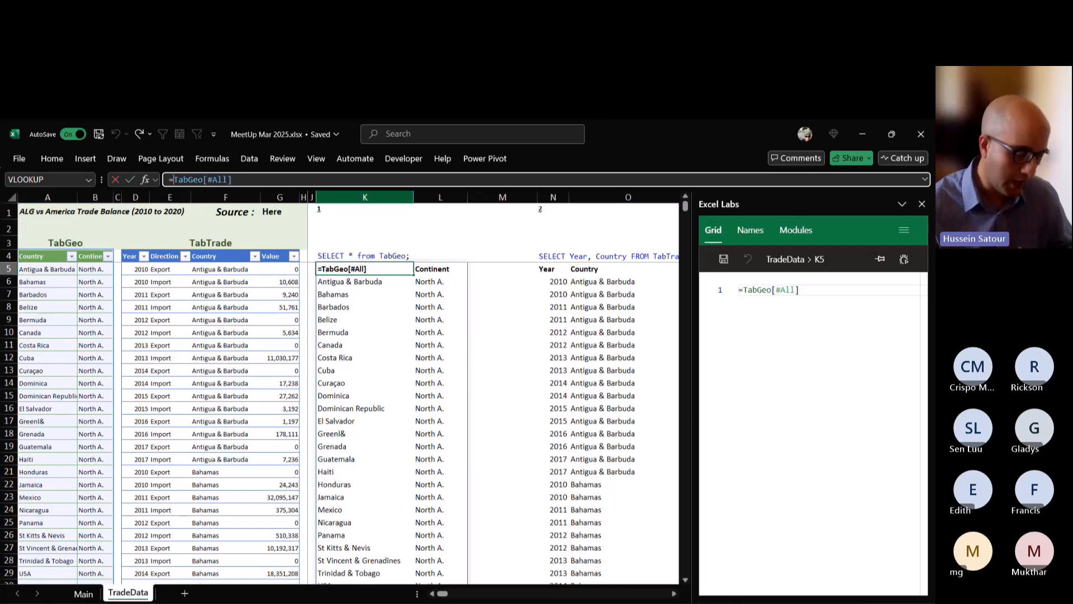
text(SORT()
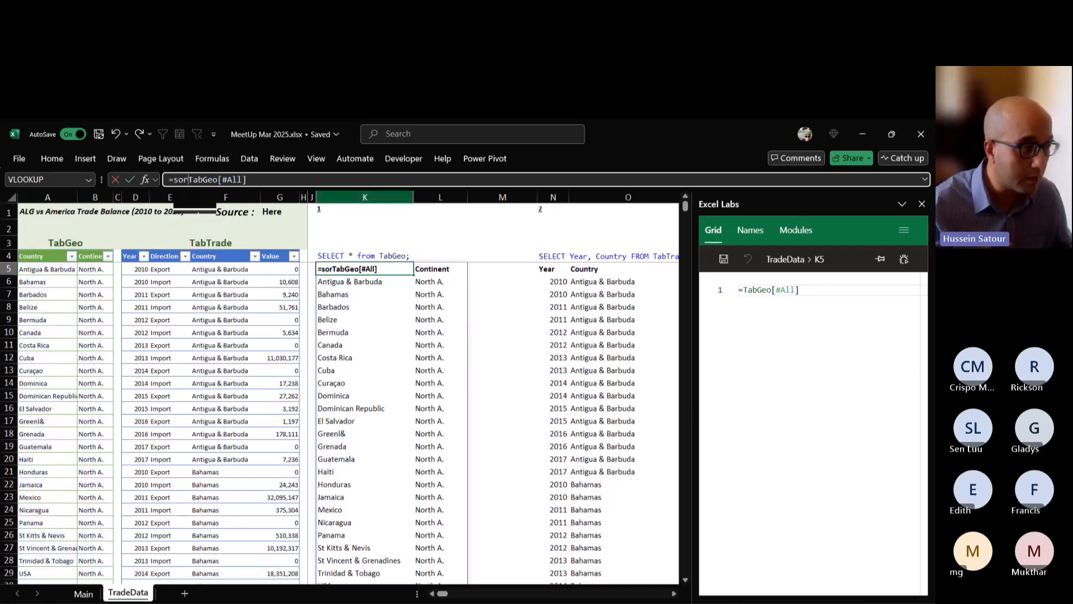
key(End)
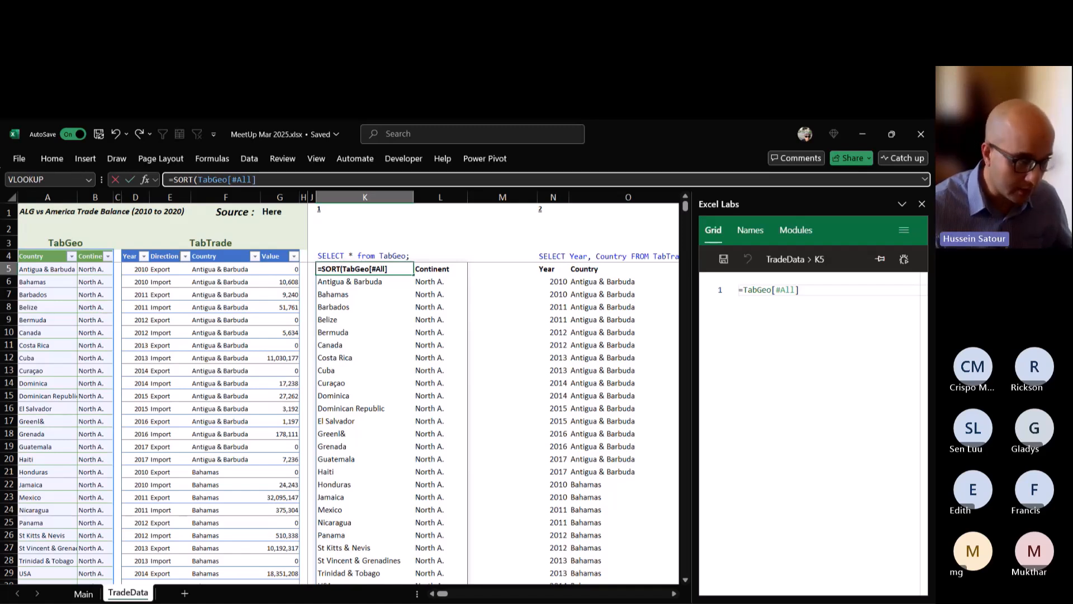
text())
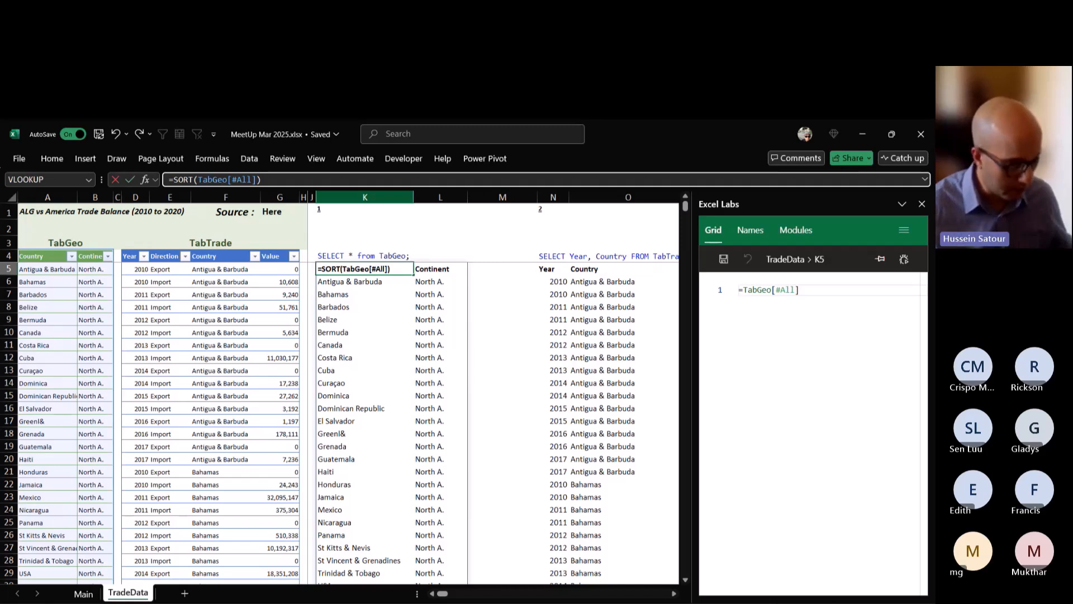
key(ctrl+Return)
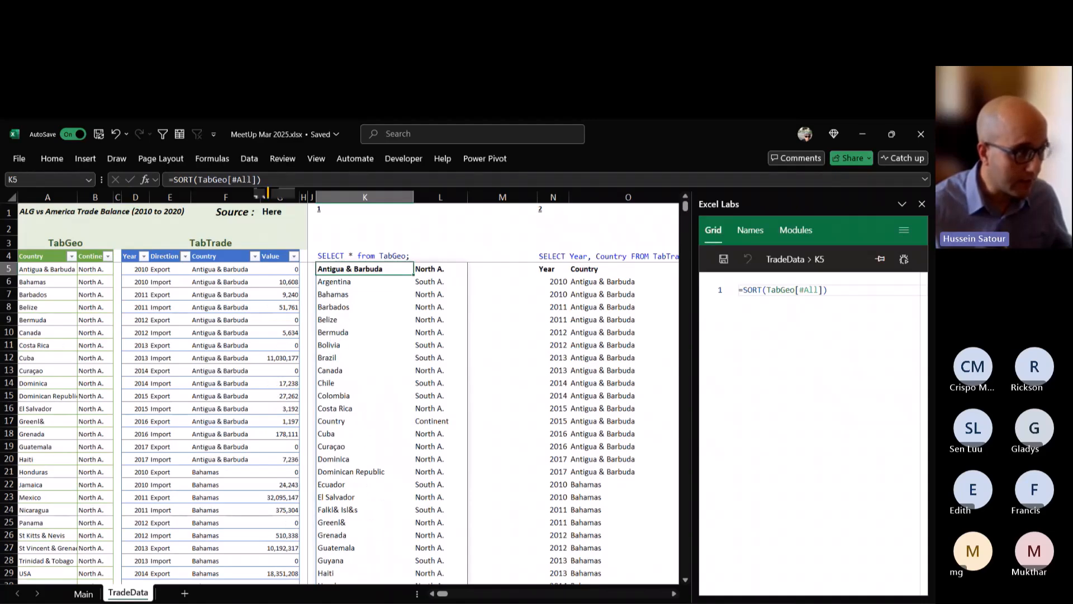
Add sort index 1 and sort order -1 to the SORT formula in K5 for descending order.
click(259, 179)
text(,)
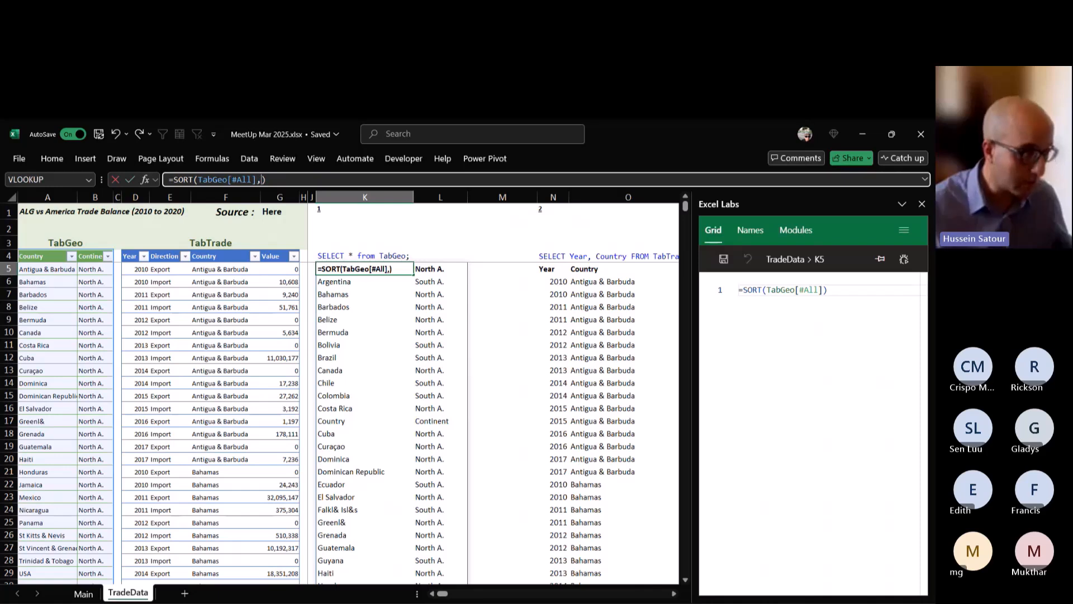
text(1,-1)
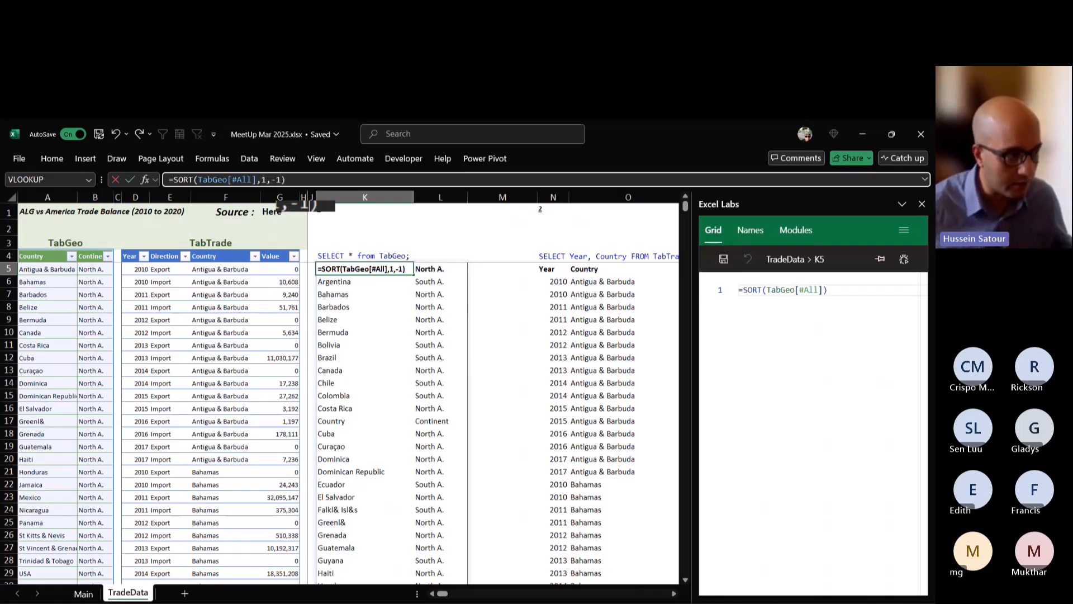
key(ctrl+Return)
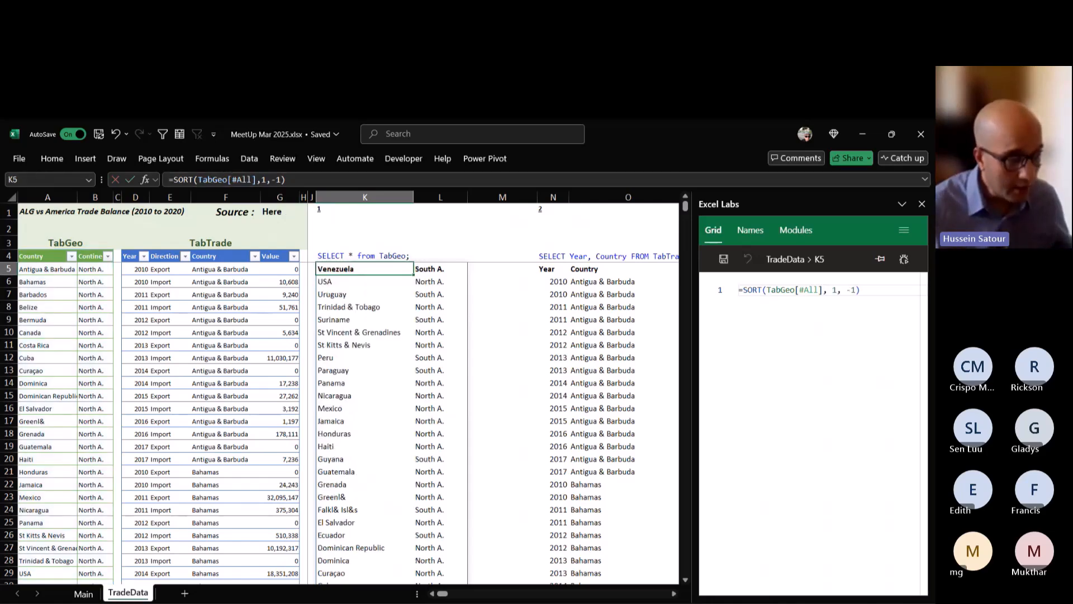
Examine the query 1 list spilled from K5 from first to last row and select the Country and Continent header row within it.
scroll(347, 422, down, 2)
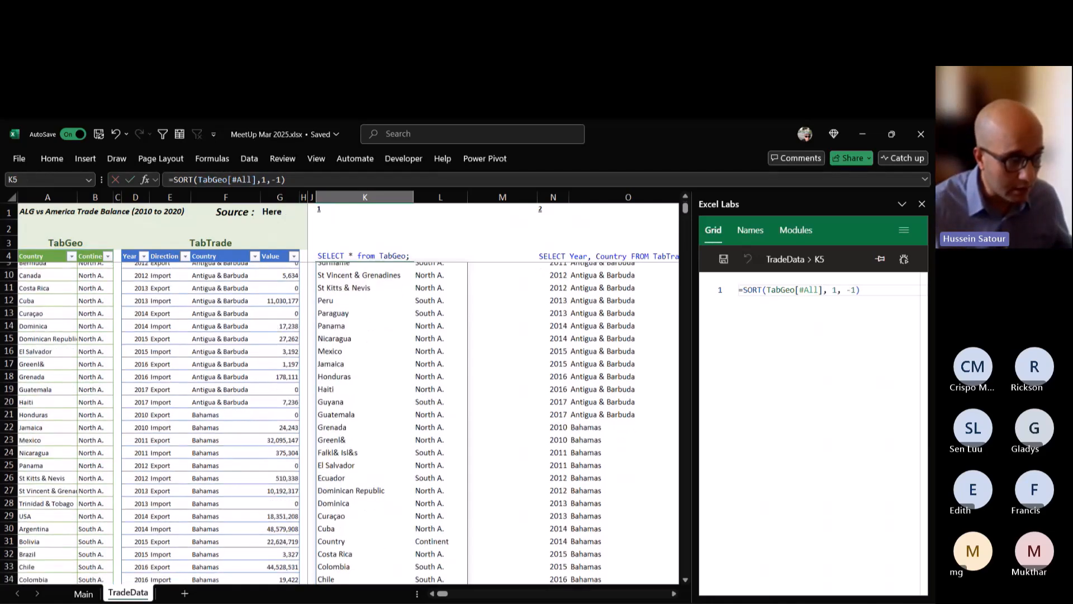
scroll(346, 422, up, 2)
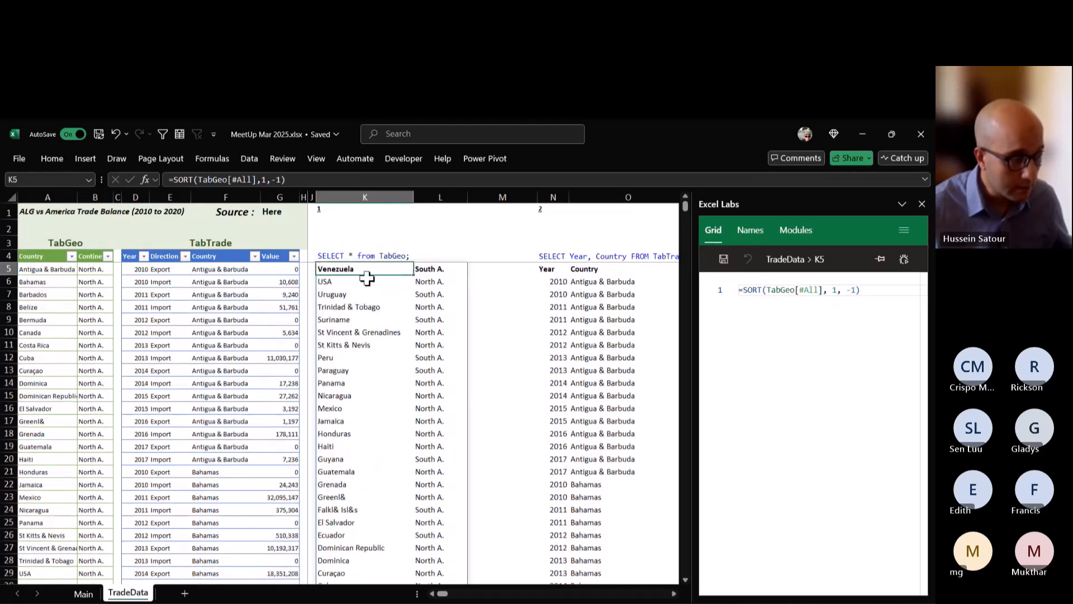
scroll(383, 432, down, 1)
scroll(335, 263, up, 1)
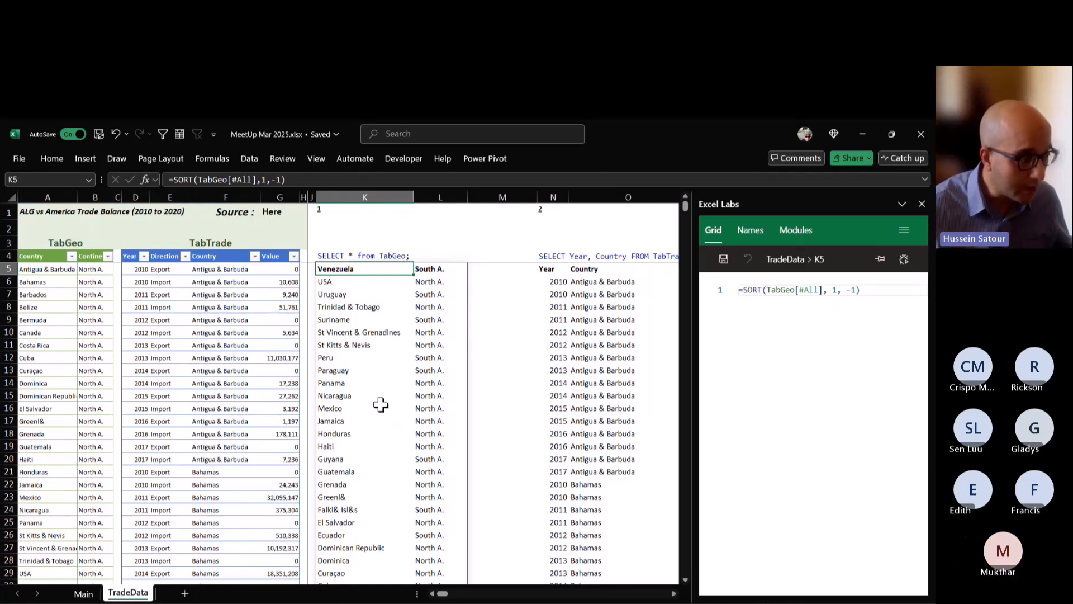
scroll(384, 407, down, 4)
scroll(363, 304, down, 2)
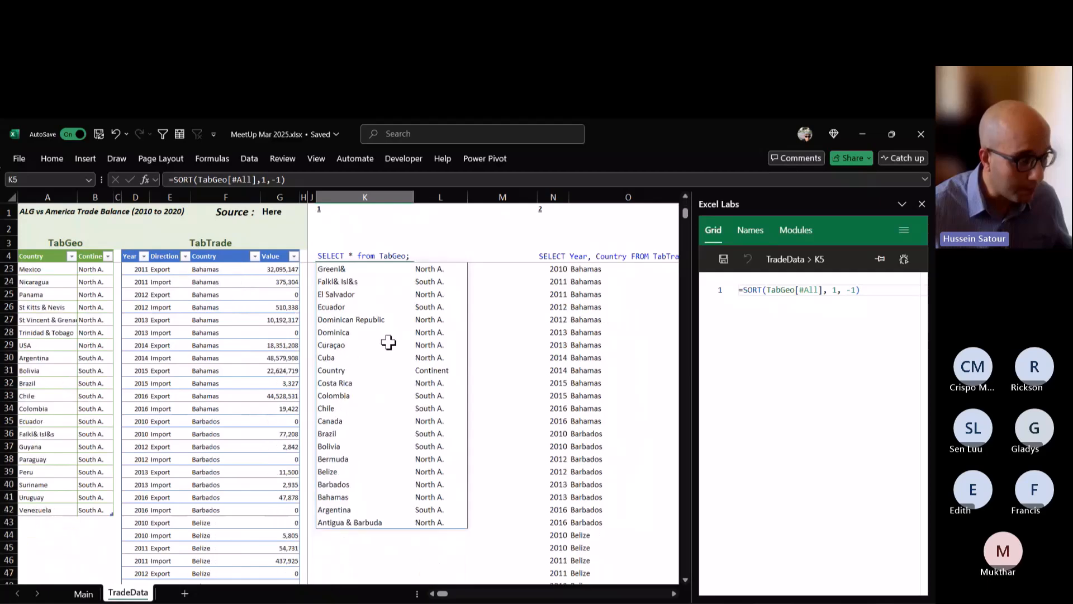
scroll(390, 349, up, 4)
scroll(390, 350, up, 2)
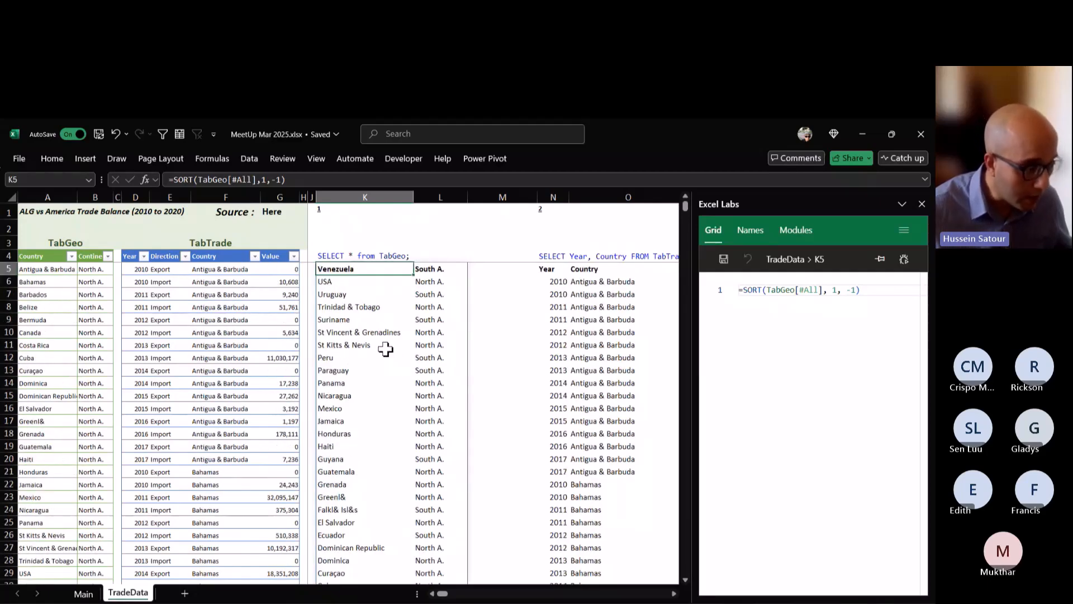
scroll(385, 349, down, 4)
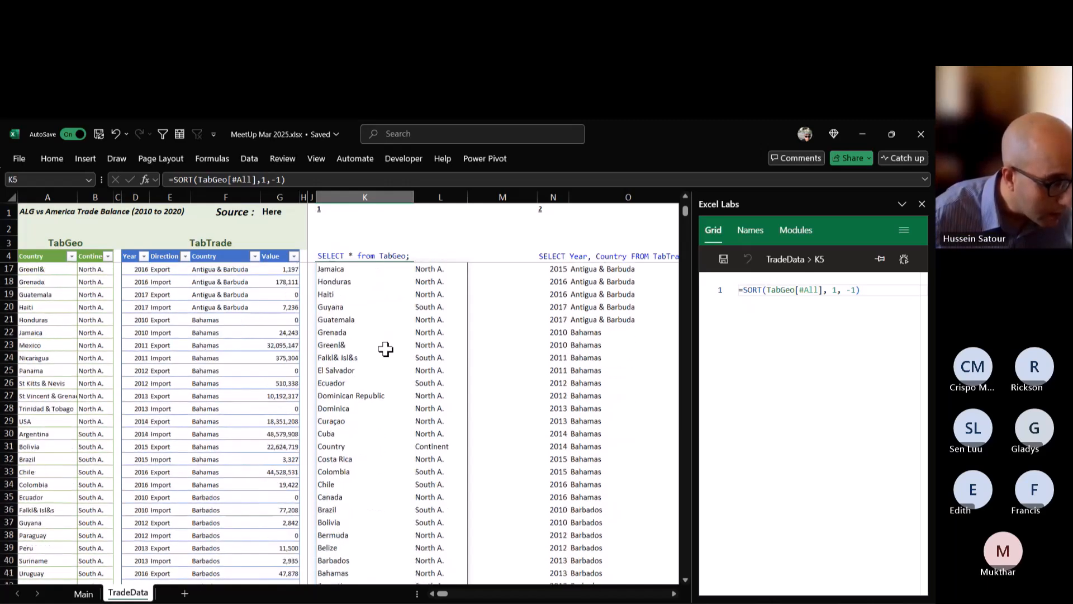
scroll(386, 349, down, 1)
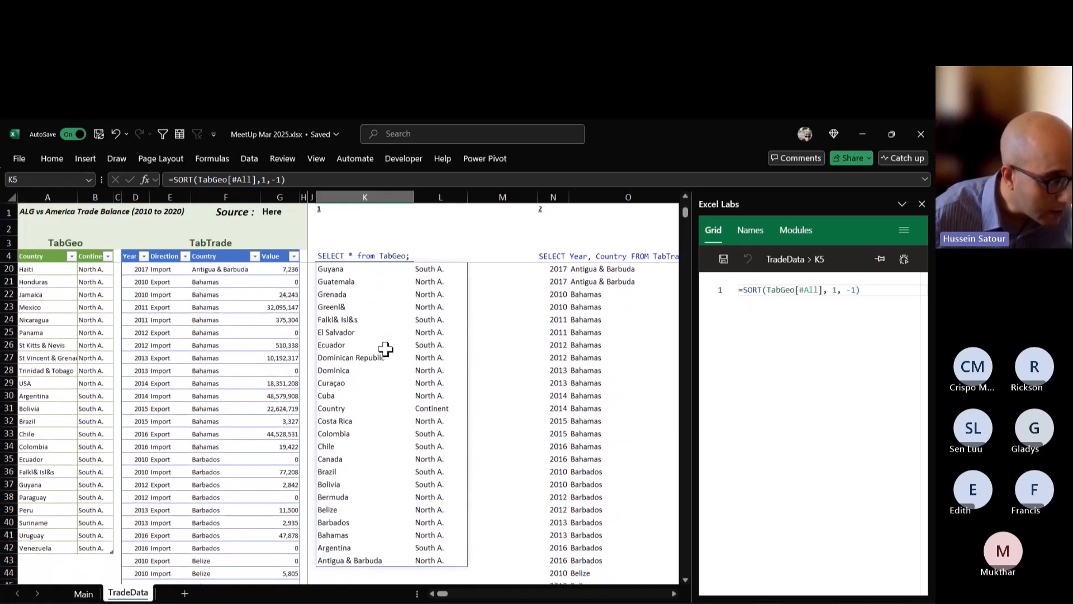
scroll(386, 348, up, 1)
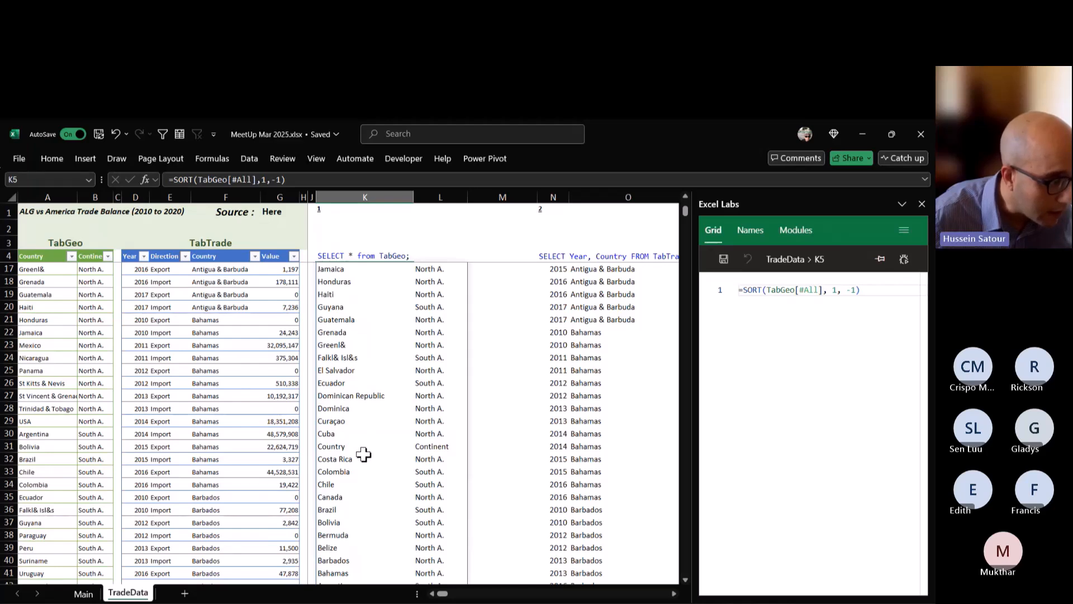
drag(365, 447, 439, 446)
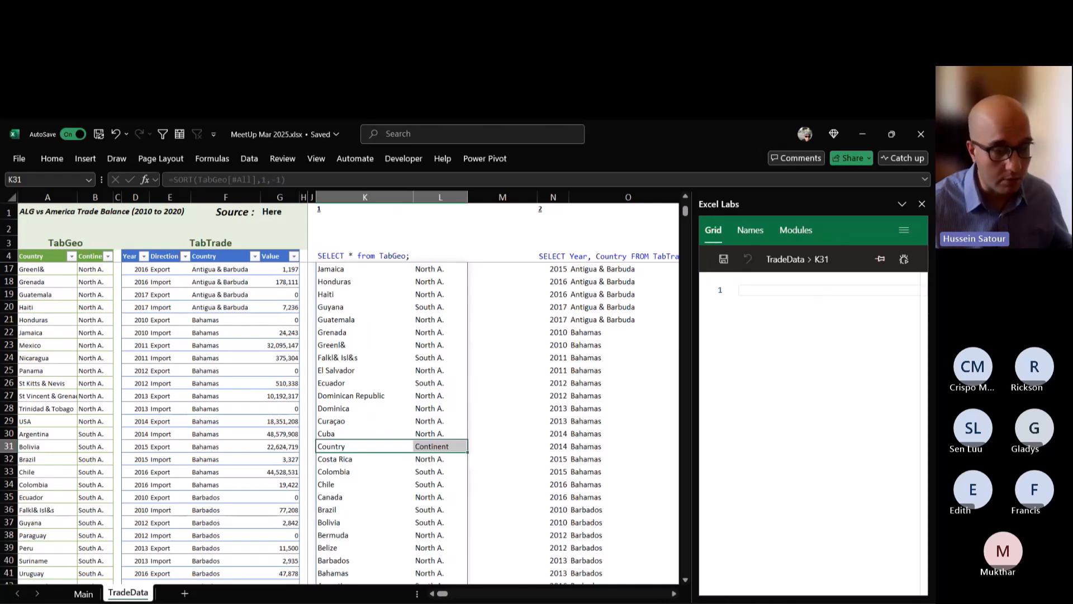
key(ctrl+q)
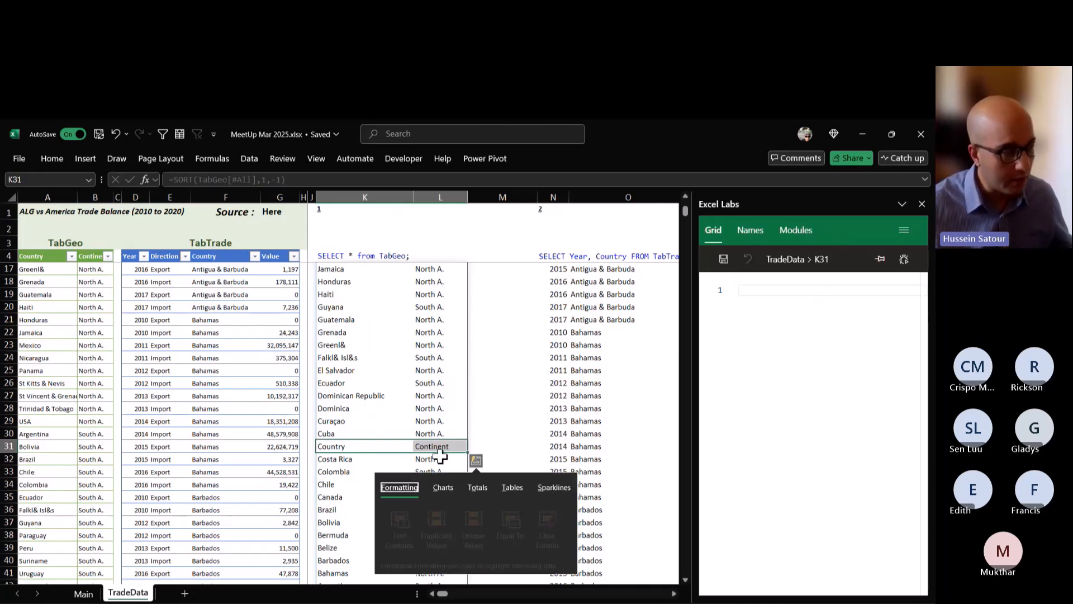
click(387, 440)
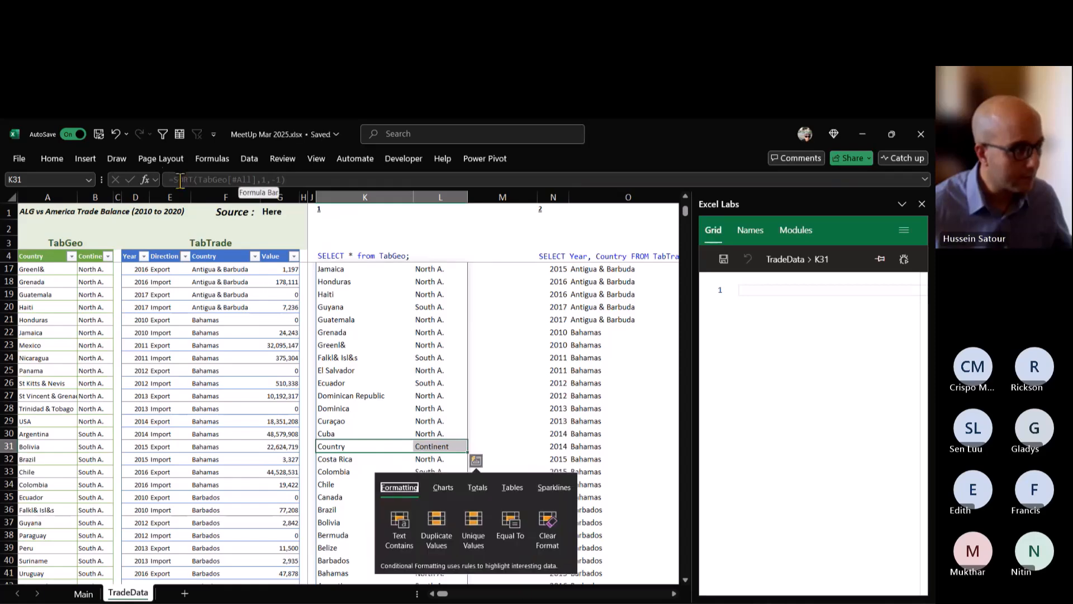
Remove SORT and its index and order arguments from the K5 formula, leaving =TabGeo[#All].
key(ctrl+Up)
drag(174, 179, 198, 180)
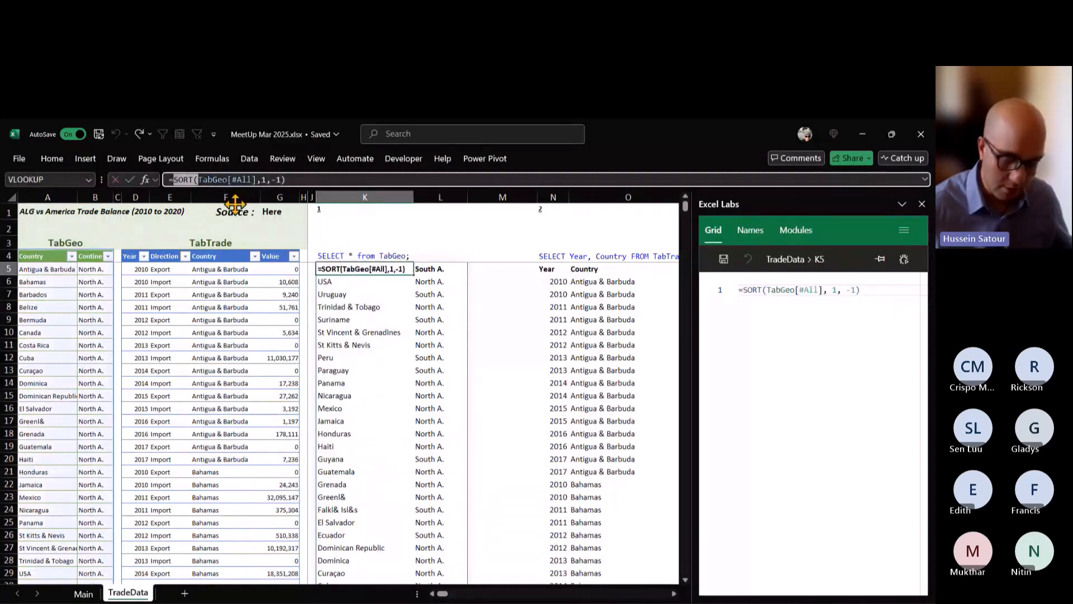
key(BackSpace)
key(End)
key(BackSpace)
key(BackSpace)
key(BackSpace)
key(BackSpace)
key(BackSpace)
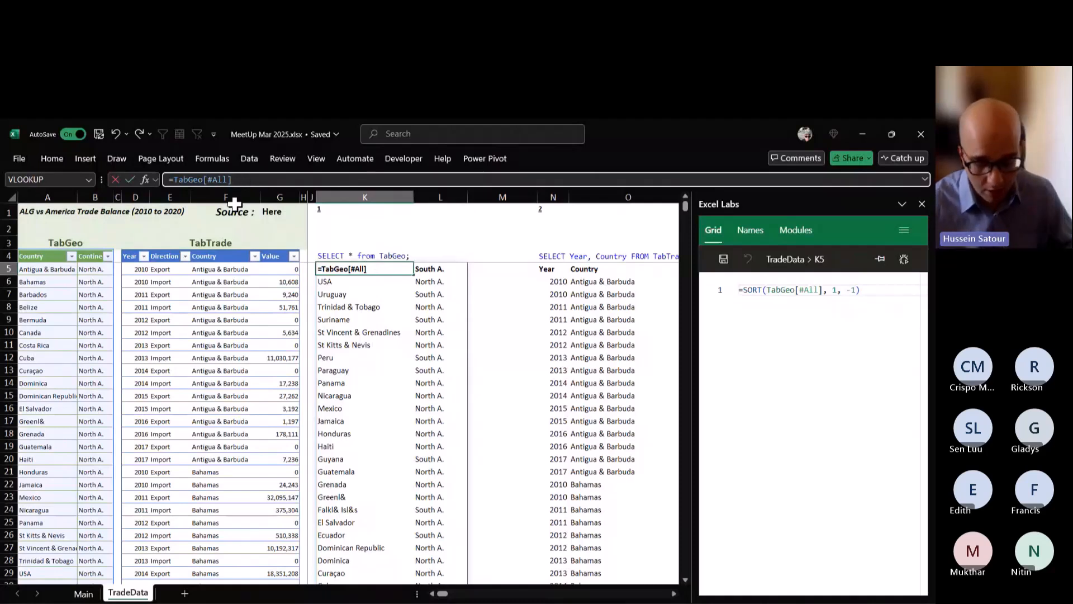
key(BackSpace)
key(ctrl+Return)
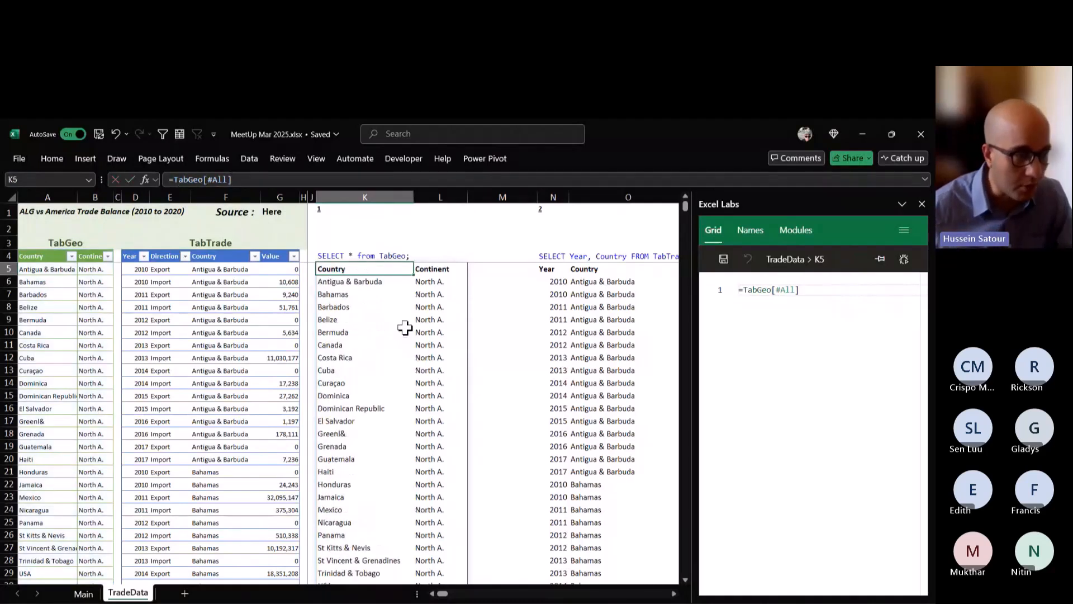
Start a FILTER formula on the TabTrade table in Q6, the first result cell of query 3.
click(556, 280)
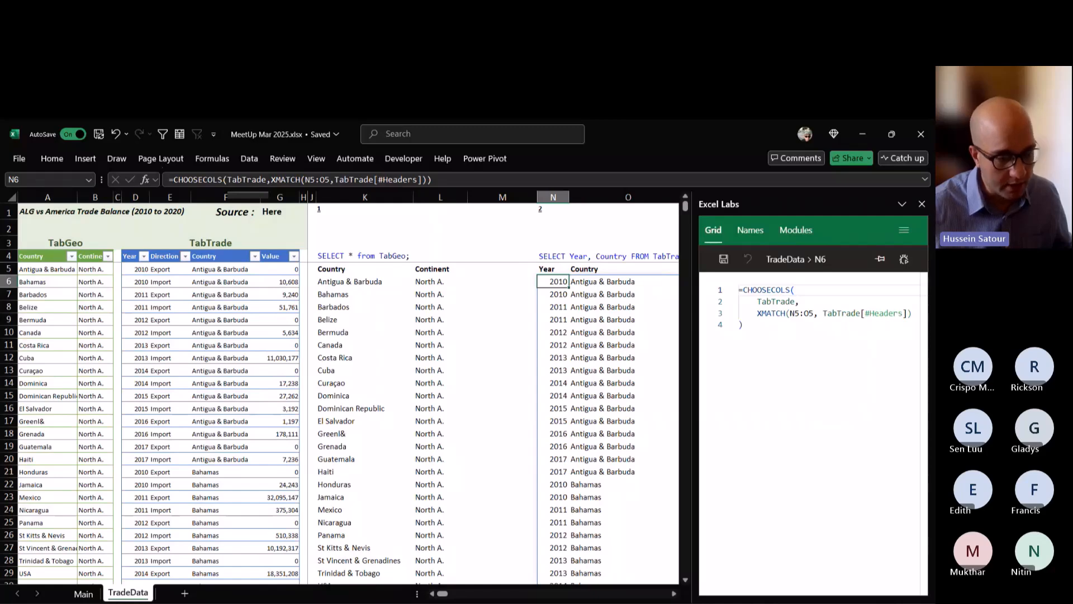
click(674, 594)
click(674, 593)
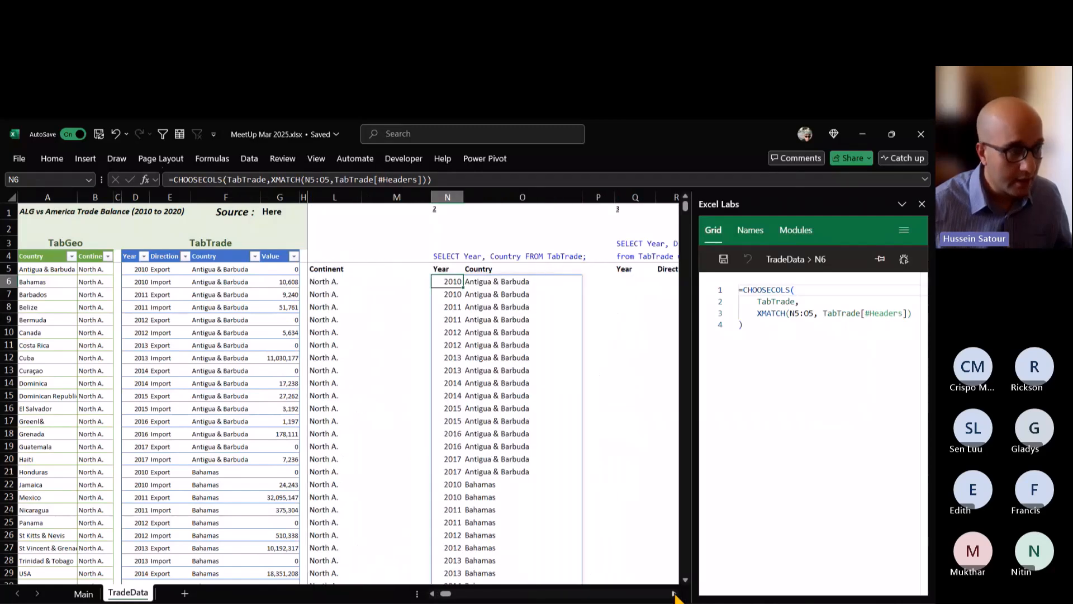
click(674, 593)
click(674, 593)
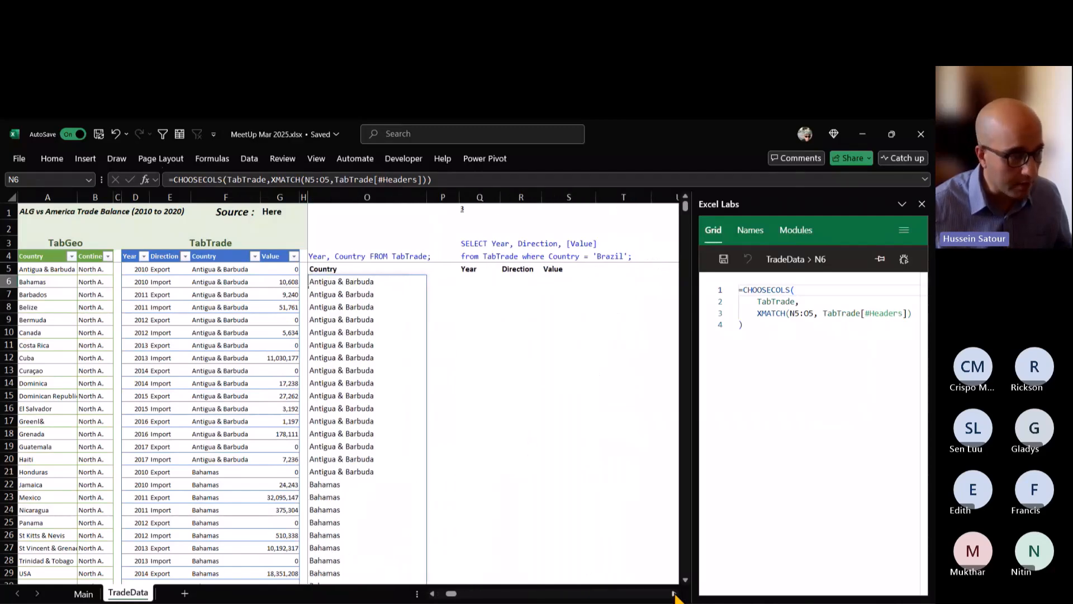
click(674, 594)
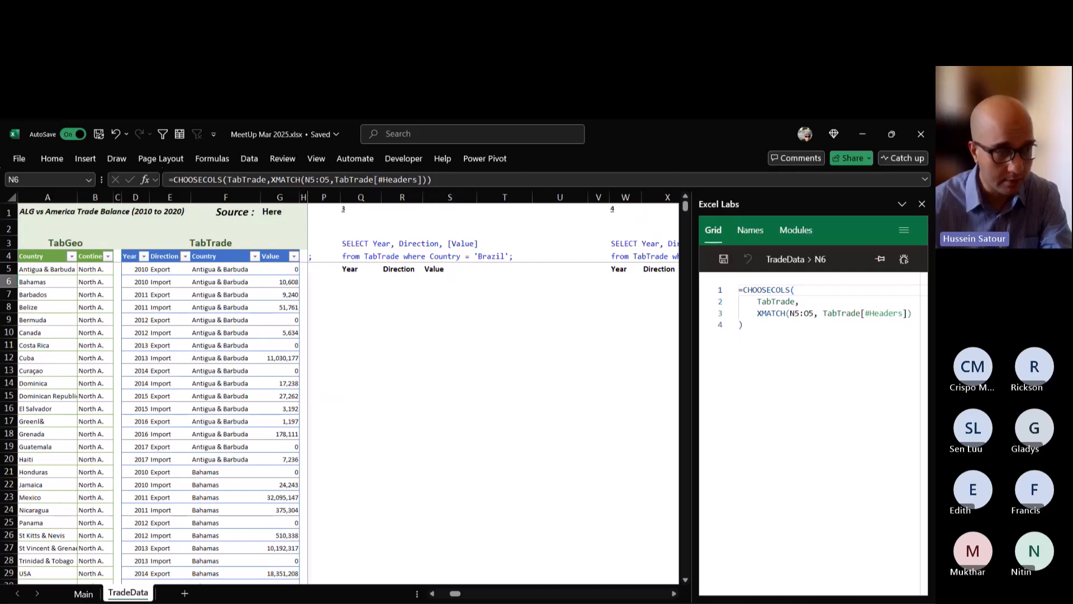
click(361, 282)
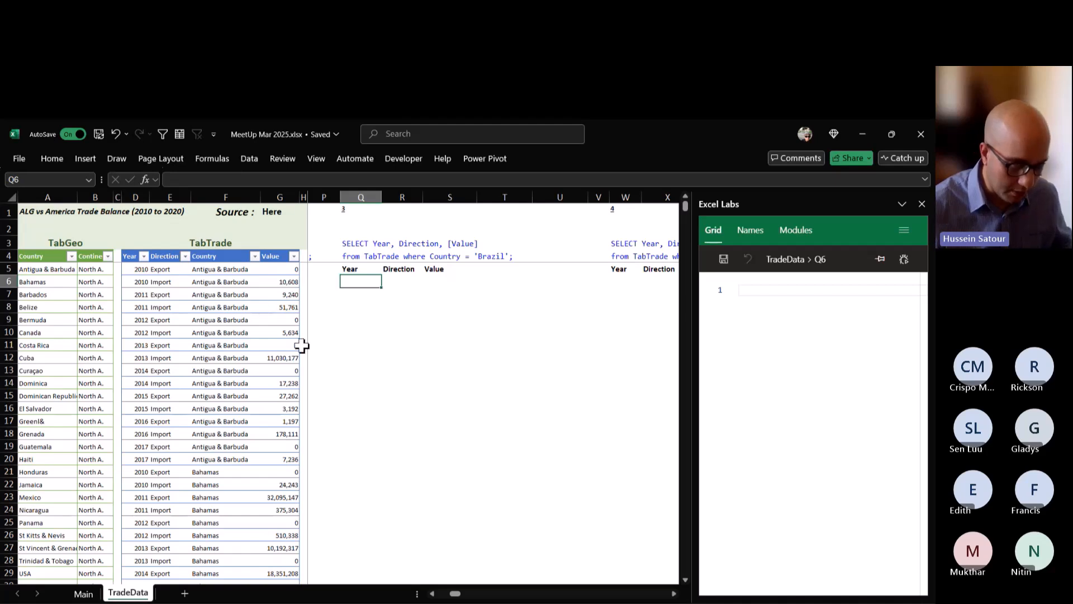
text(=fil)
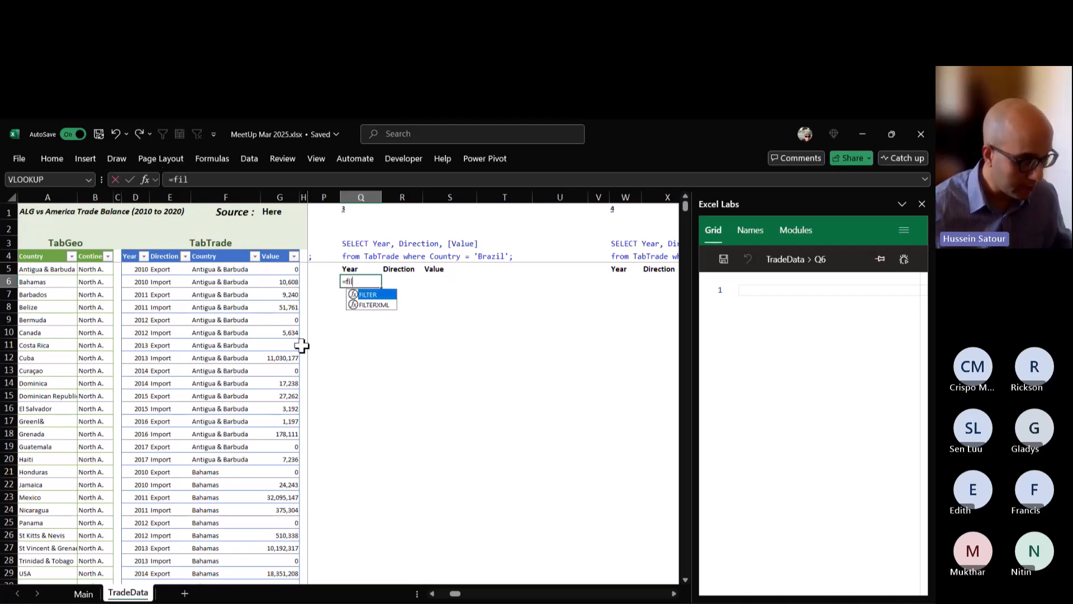
key(Tab)
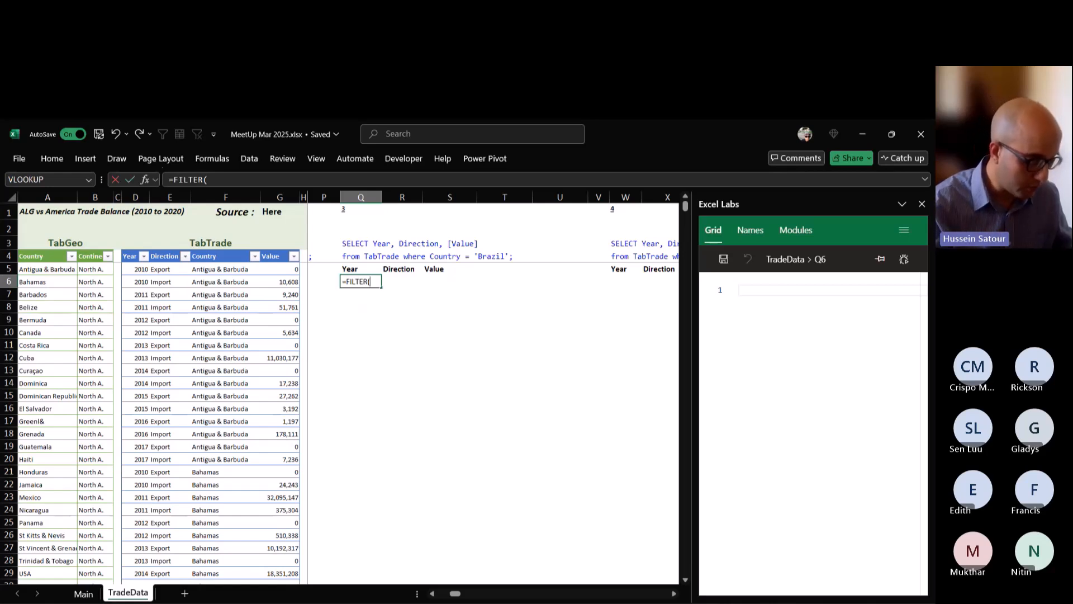
text(TabTrade)
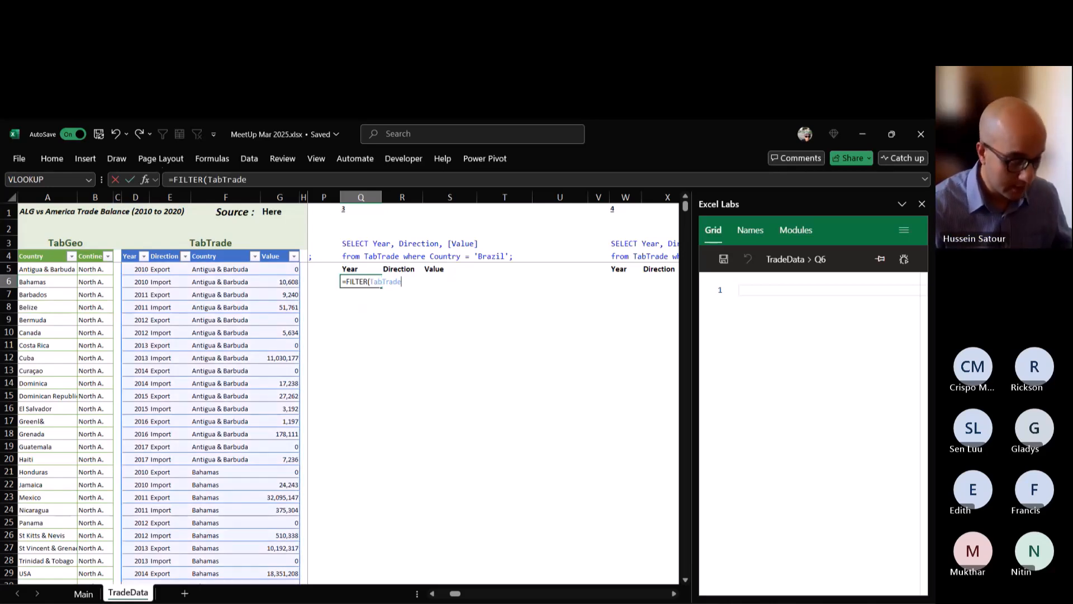
text(,)
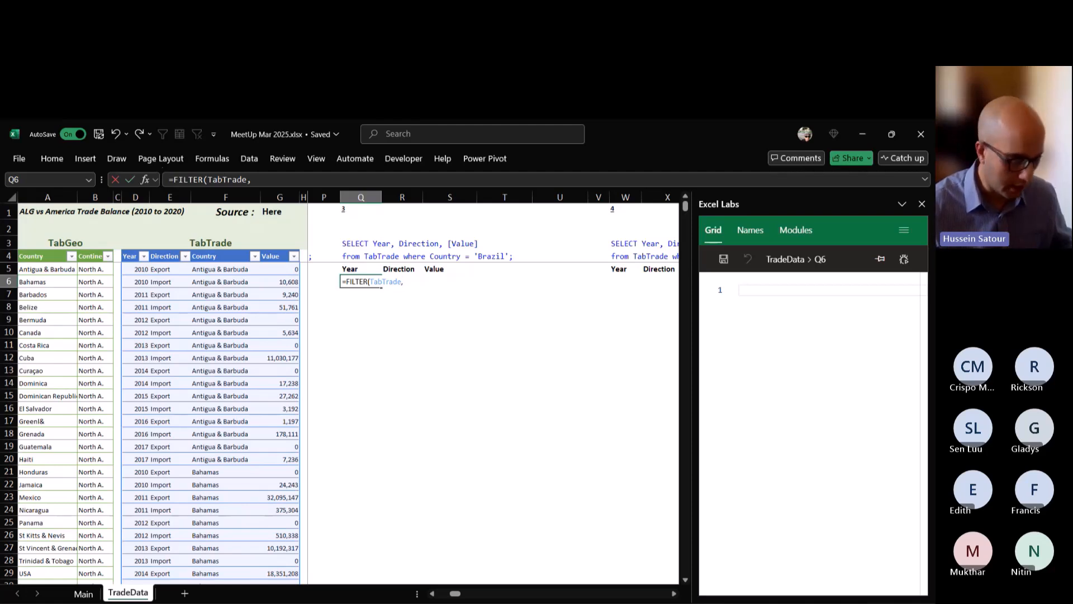
Complete the Q6 FILTER formula with the condition TabTrade[Country]="Brazil" and enter it.
text(TabTrade)
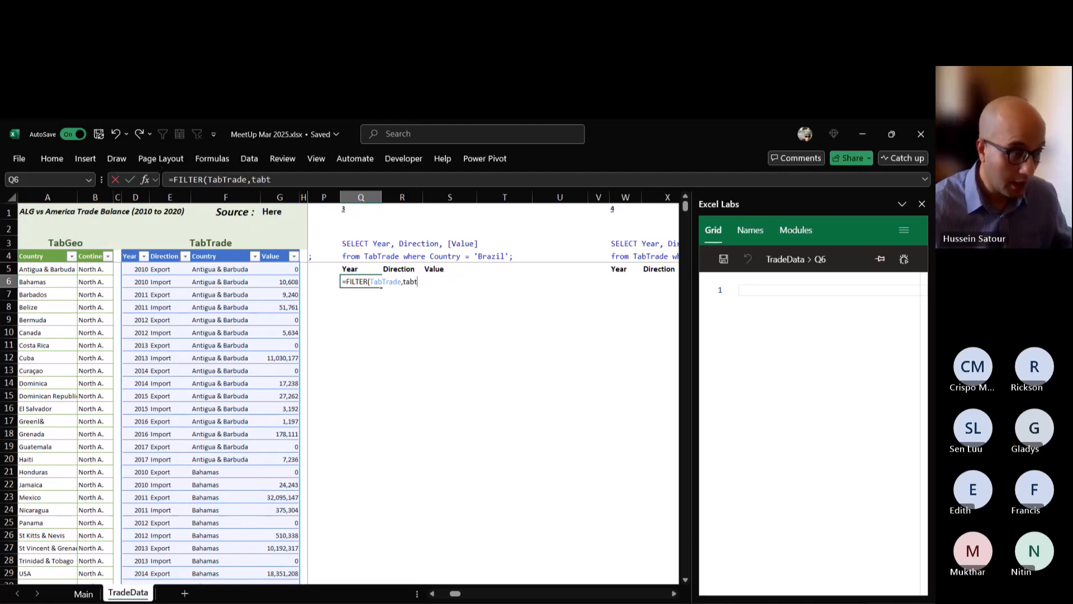
text([)
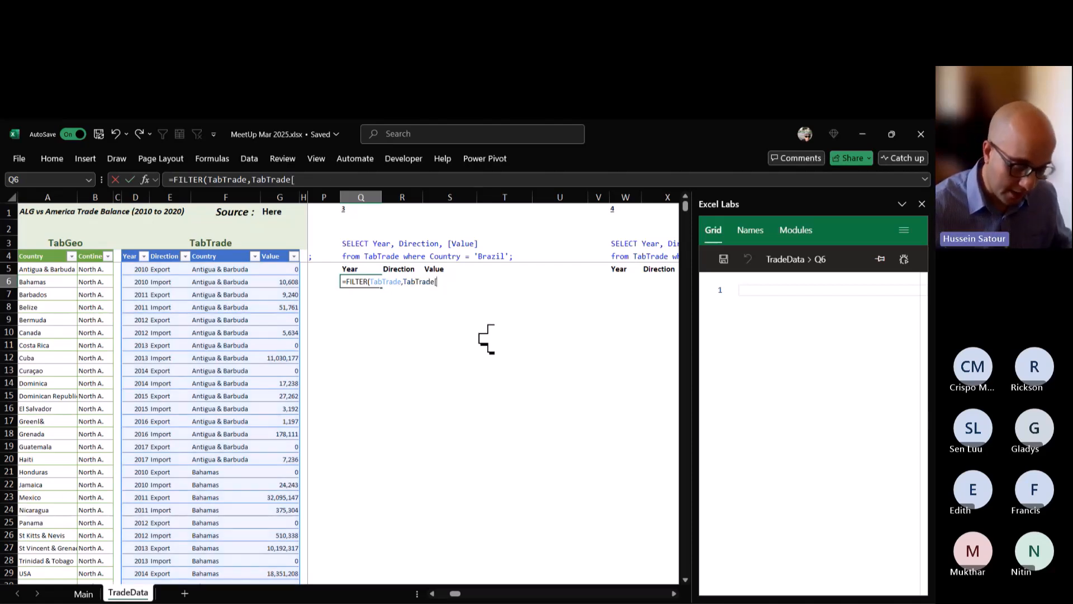
text(Country]=)
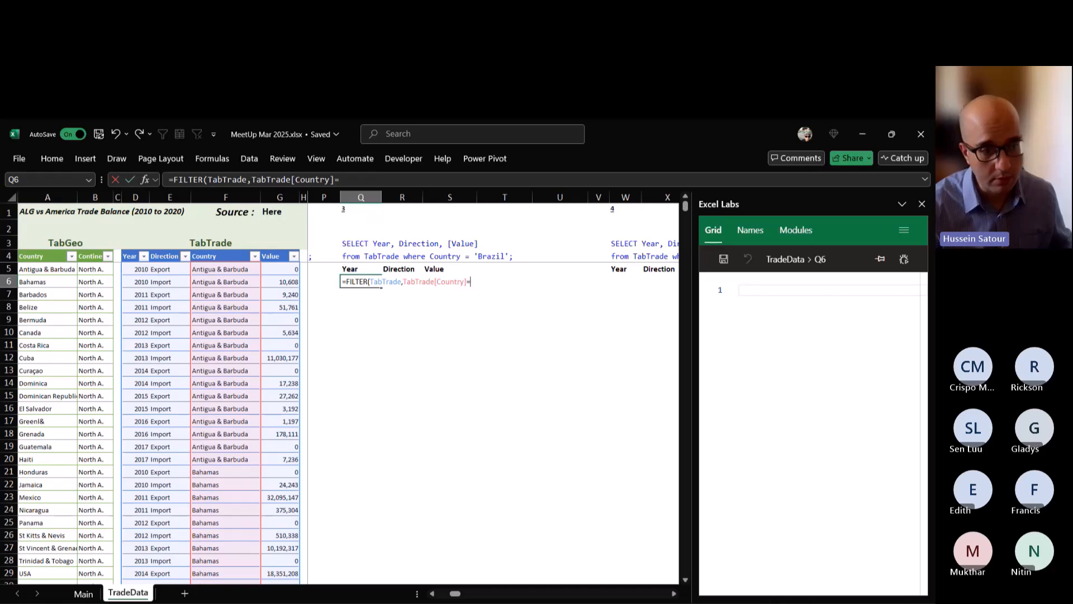
text("B)
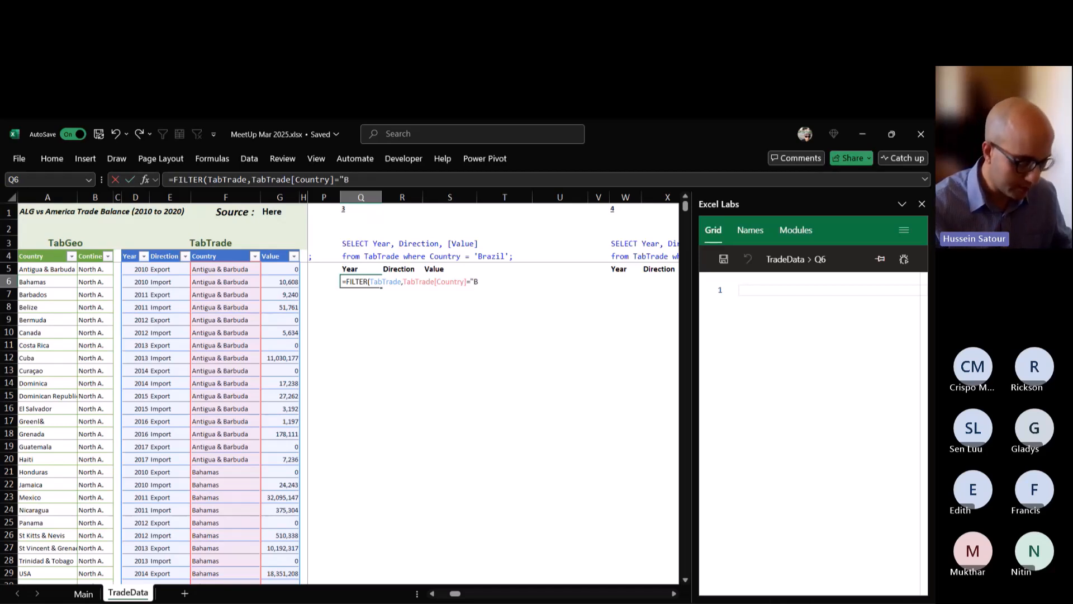
text(razi")
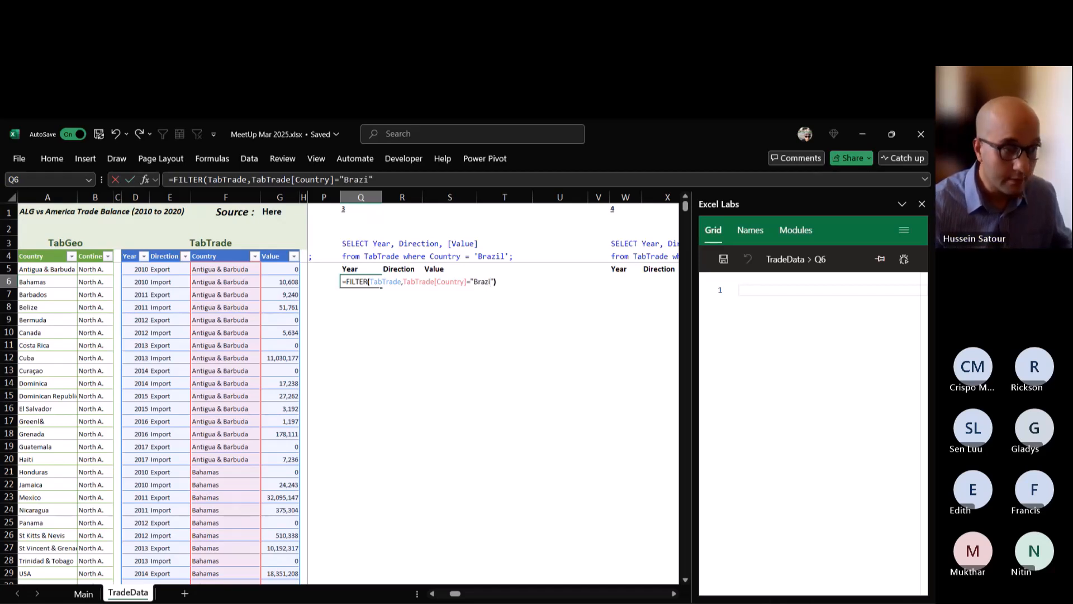
key(ctrl+Return)
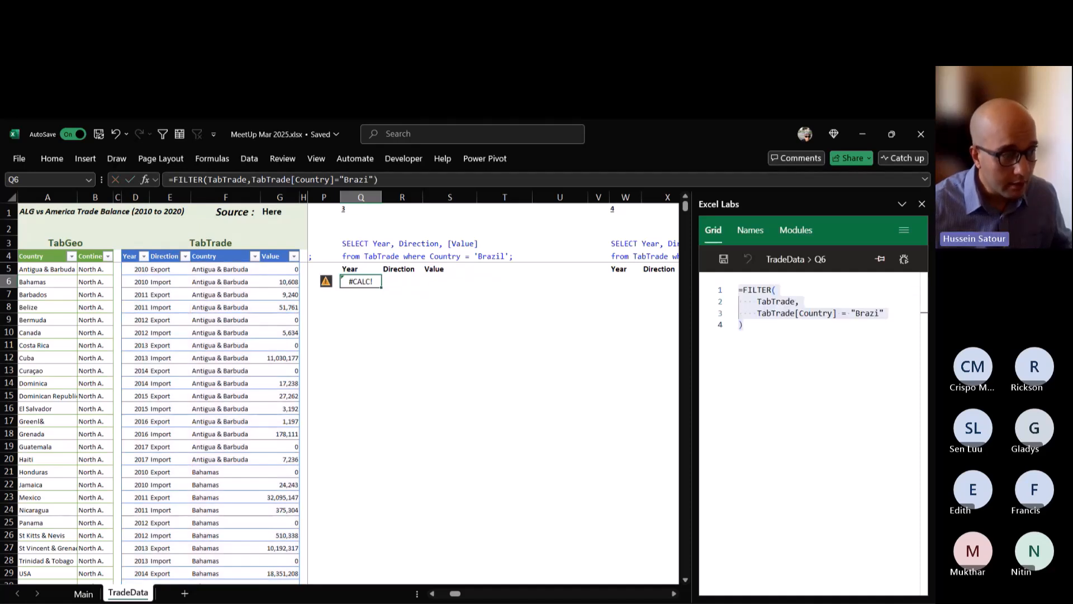
double_click(370, 281)
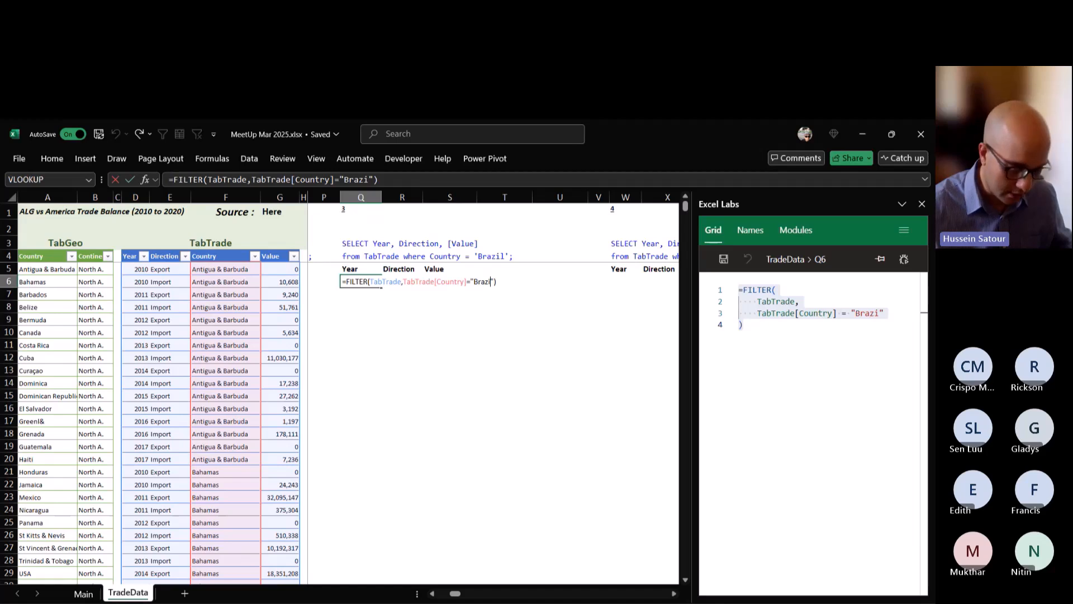
text(l)
key(ctrl+Return)
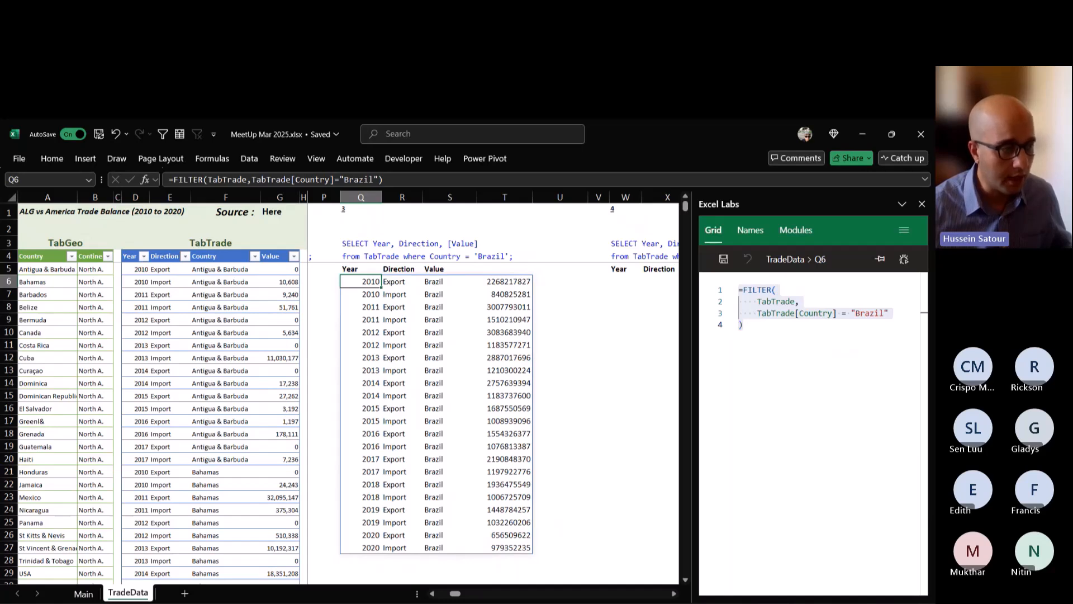
Wrap the Q6 FILTER formula in CHOOSECOLS, returning only columns 1, 2 and 4.
key(F2)
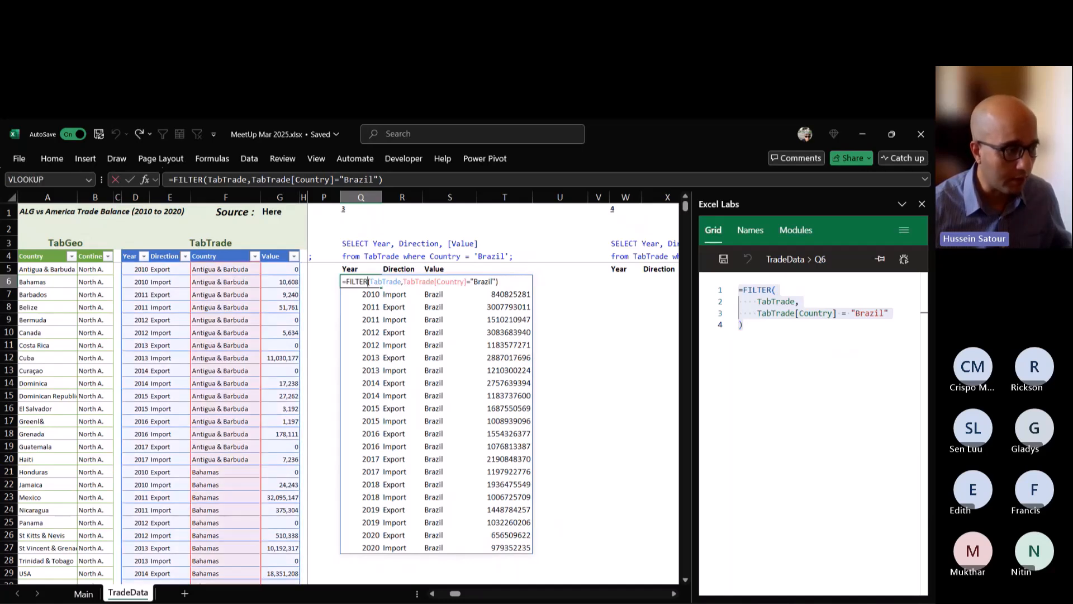
text(cho)
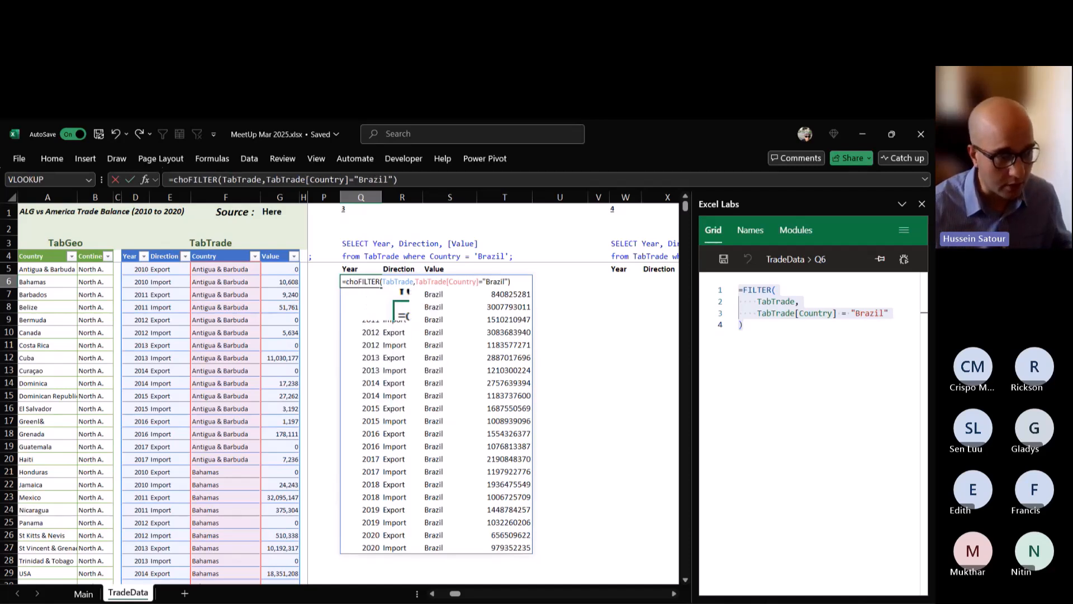
key(Tab)
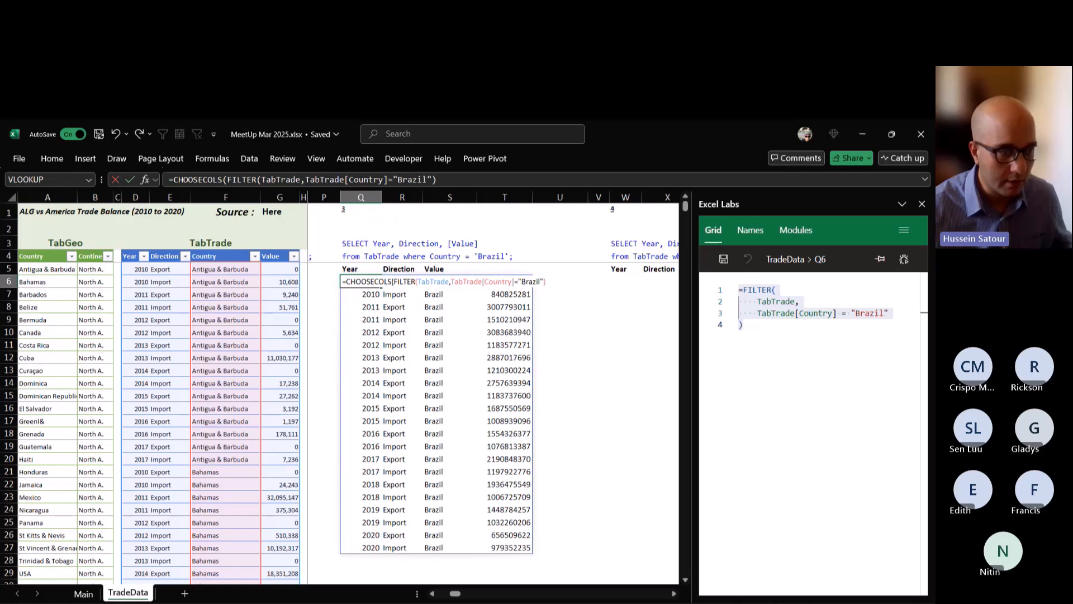
key(End)
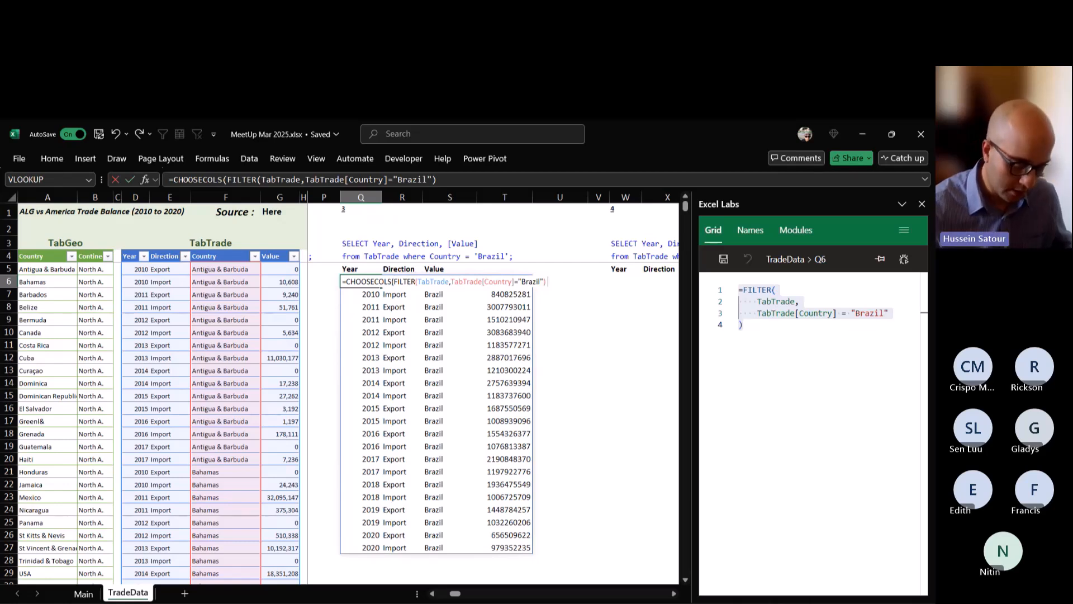
text(,1,2,4))
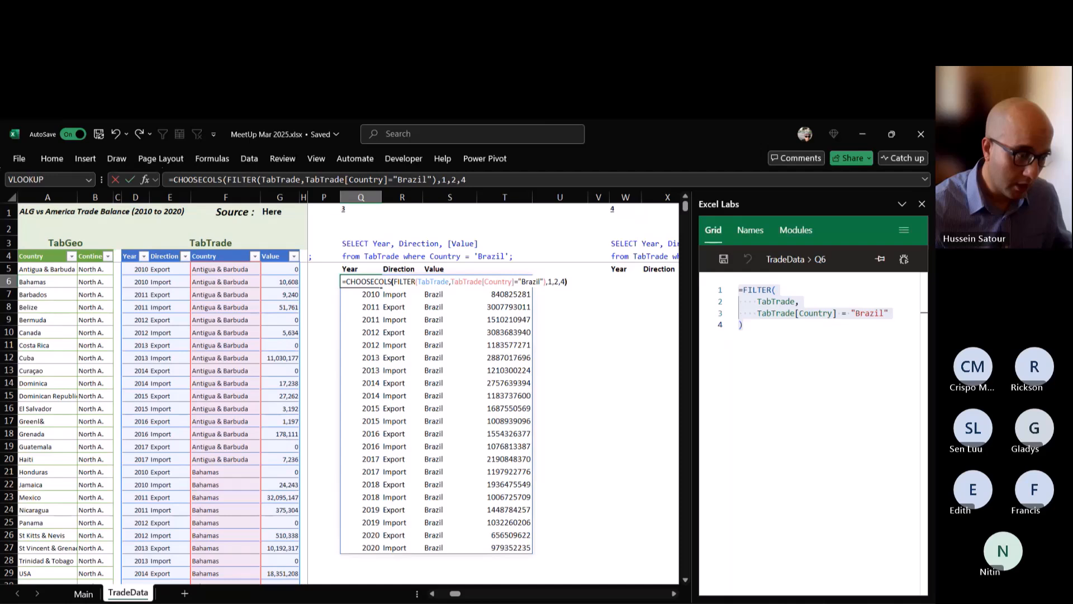
key(Return)
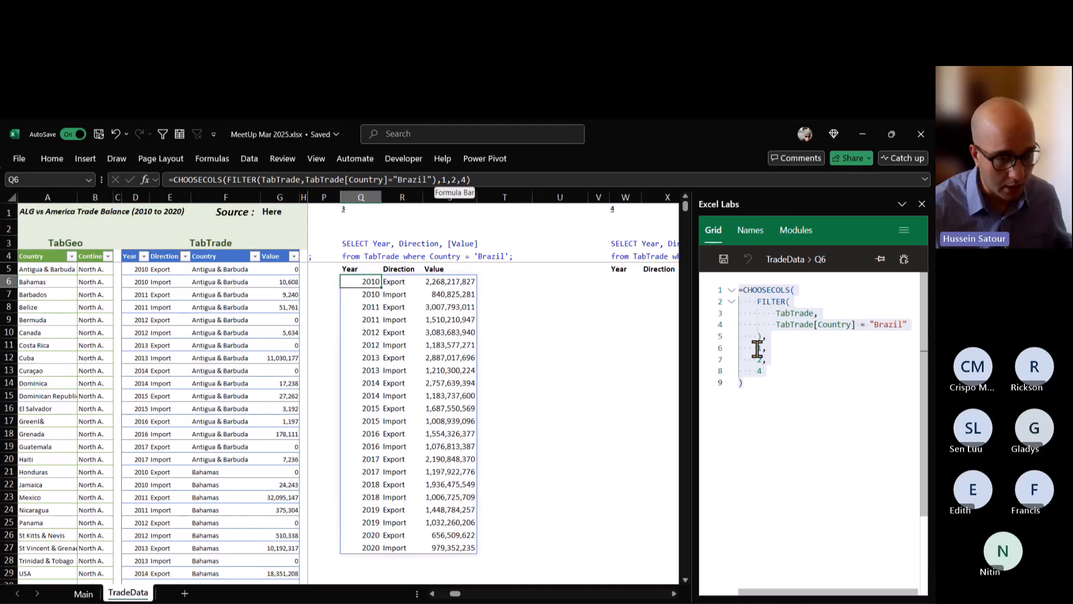
click(810, 371)
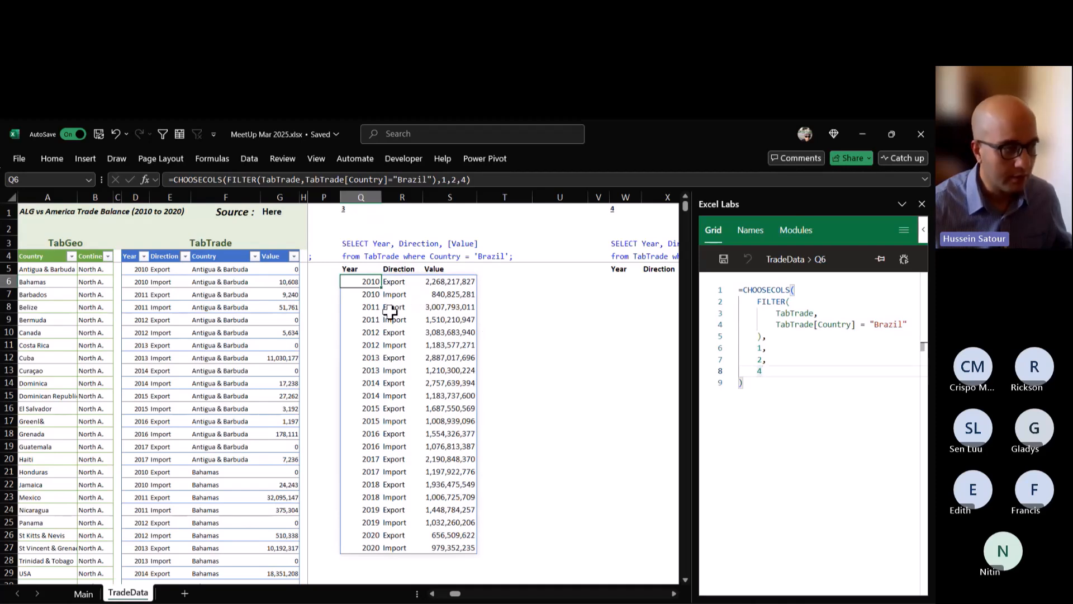
Copy the query 3 formula text from Q6 into W6, the first result cell of query 4.
click(674, 594)
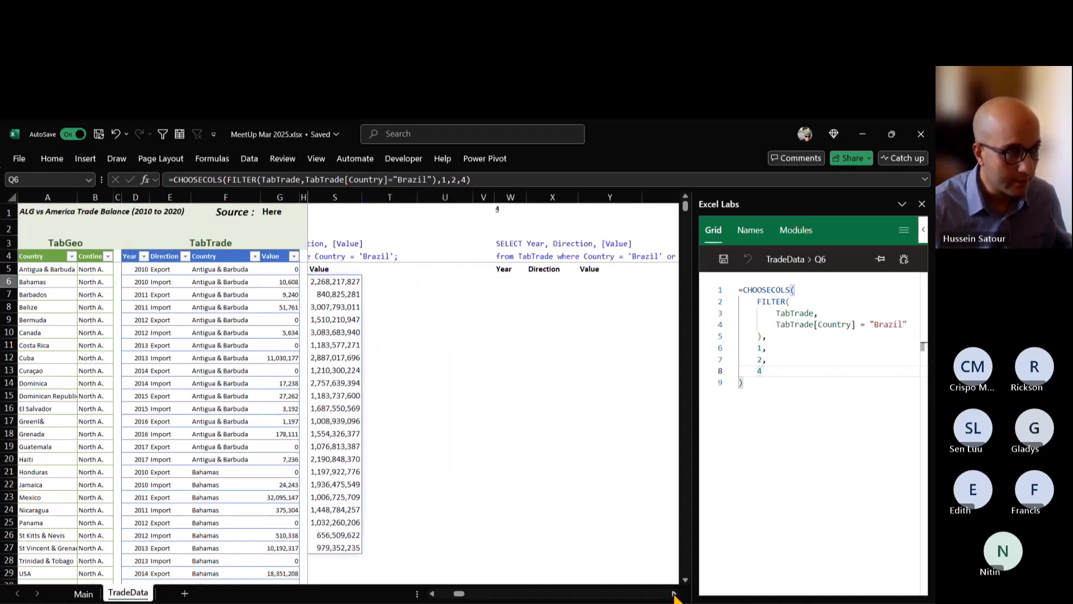
click(673, 594)
click(674, 594)
click(674, 594)
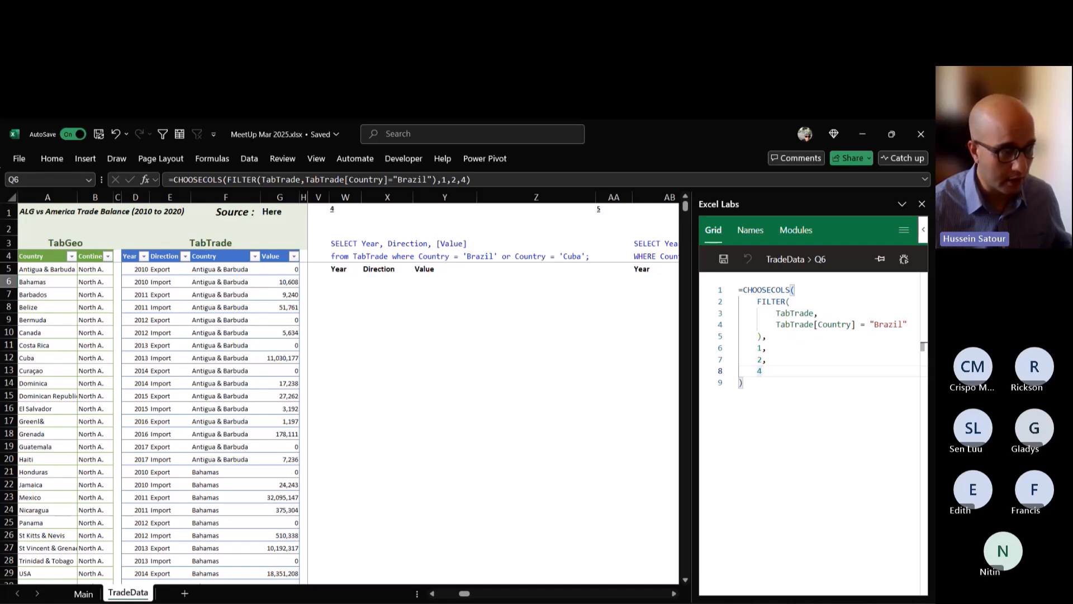
click(345, 282)
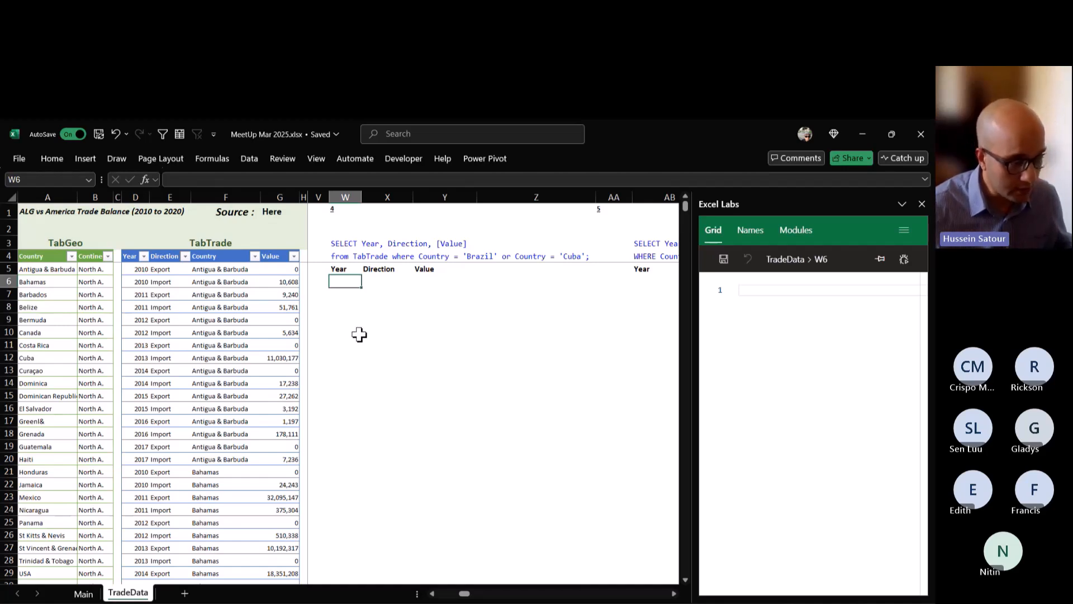
click(432, 594)
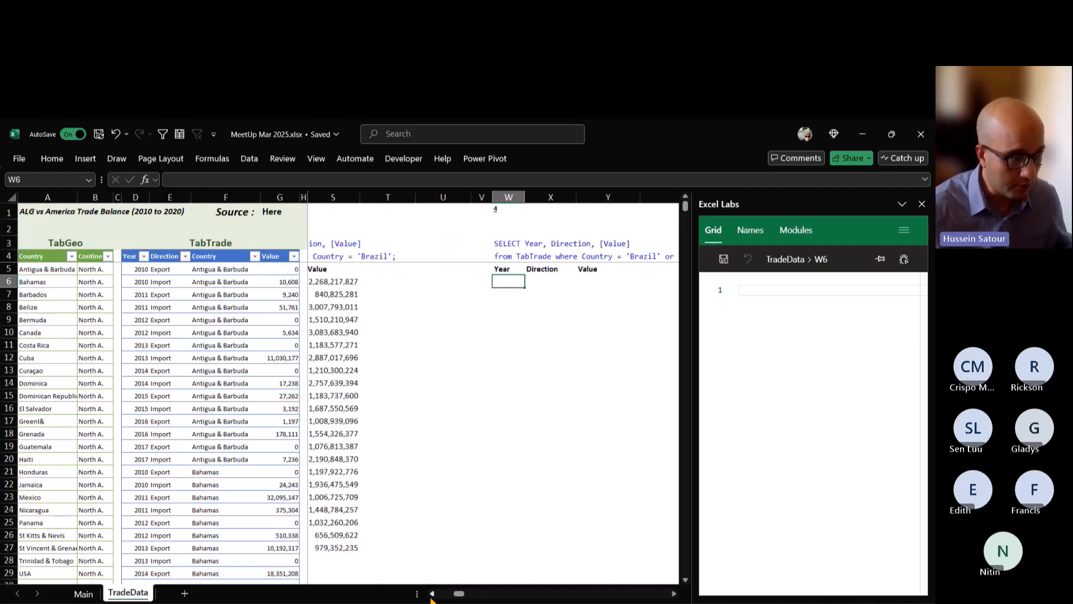
click(360, 281)
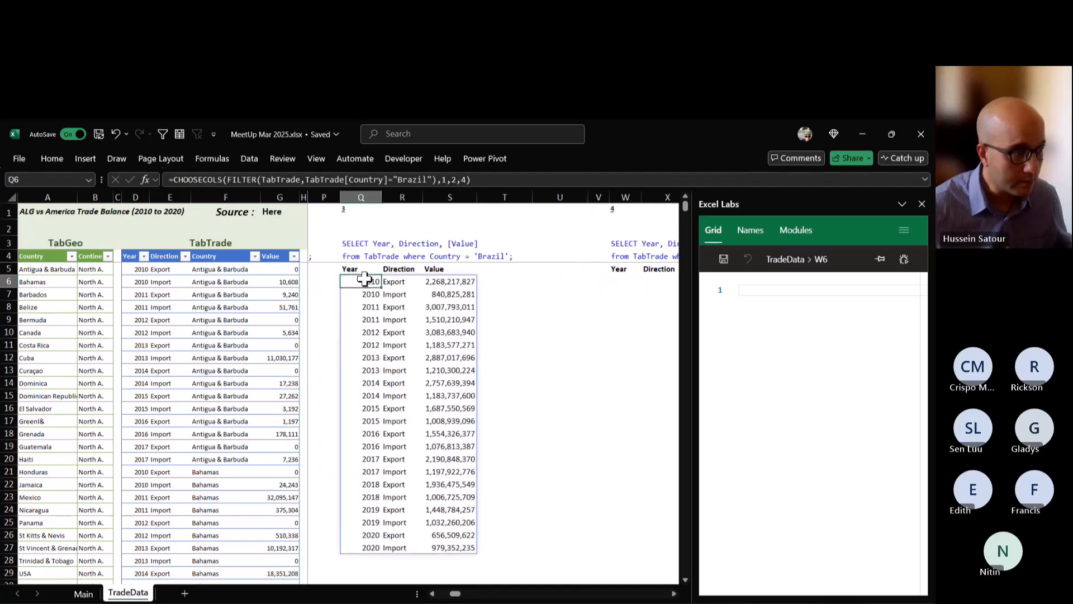
drag(489, 179, 168, 179)
key(ctrl+c)
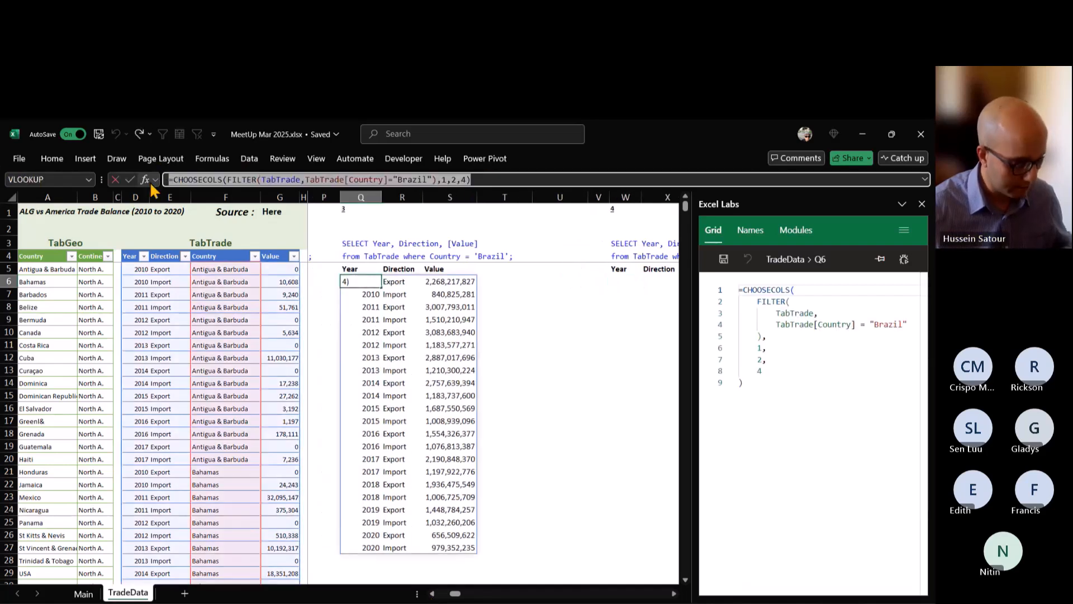
key(Escape)
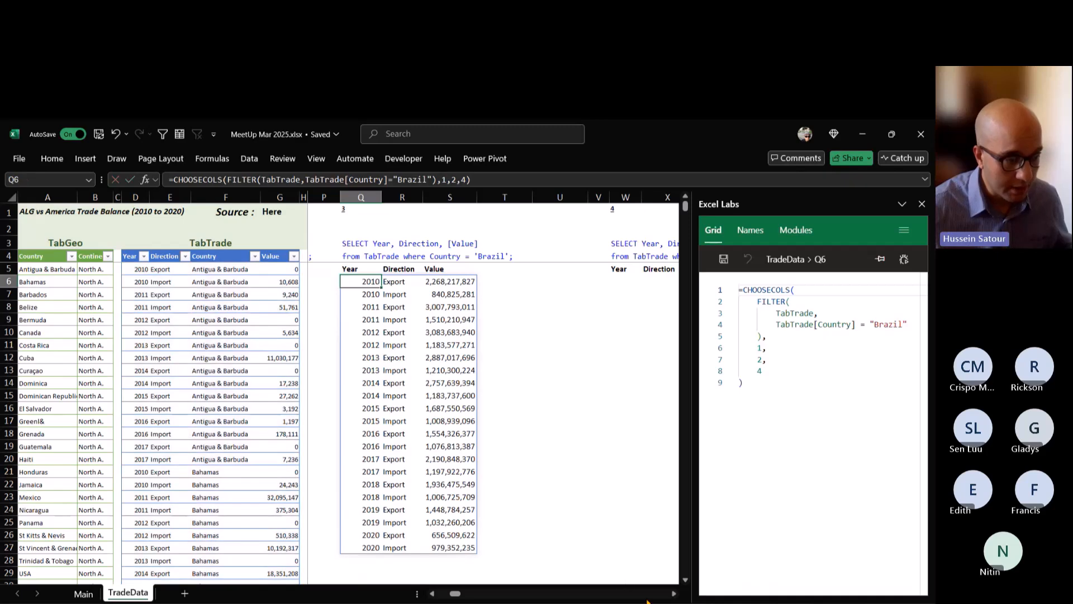
scroll(673, 595, right, 6)
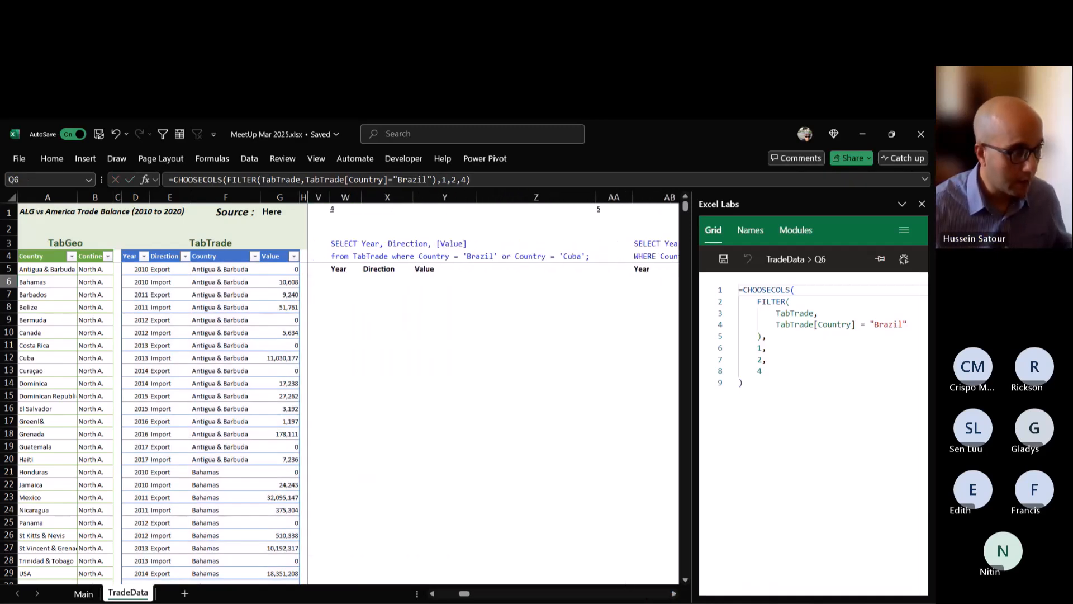
double_click(345, 281)
key(ctrl+v)
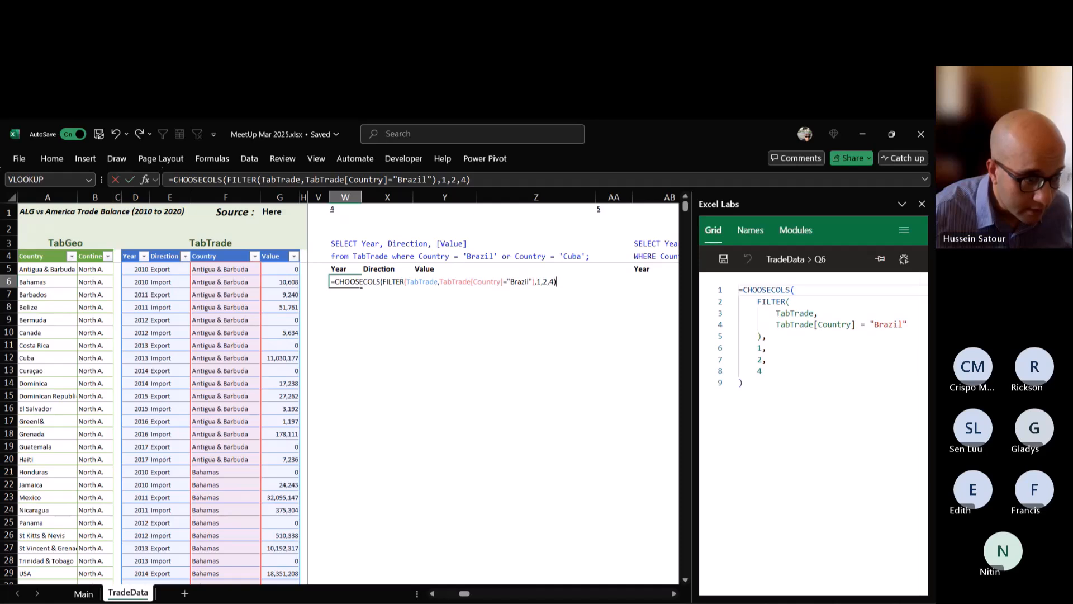
Remove the CHOOSECOLS wrapper and its column numbers from the W6 formula, leaving only the FILTER on TabTrade for Brazil.
double_click(358, 282)
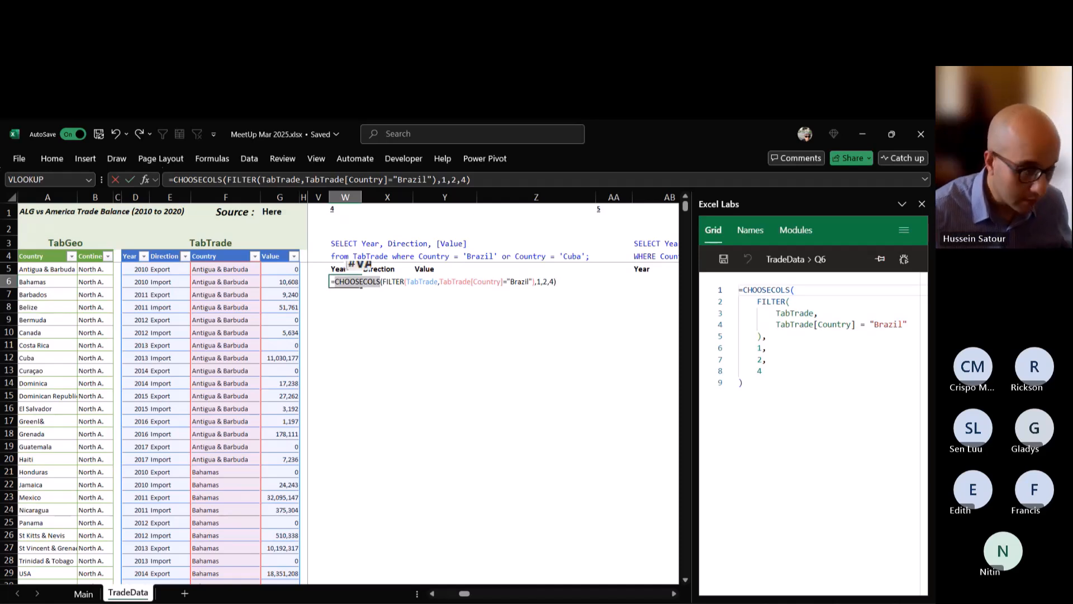
key(Delete)
key(Delete)
key(BackSpace)
key(BackSpace)
key(BackSpace)
key(BackSpace)
key(BackSpace)
key(BackSpace)
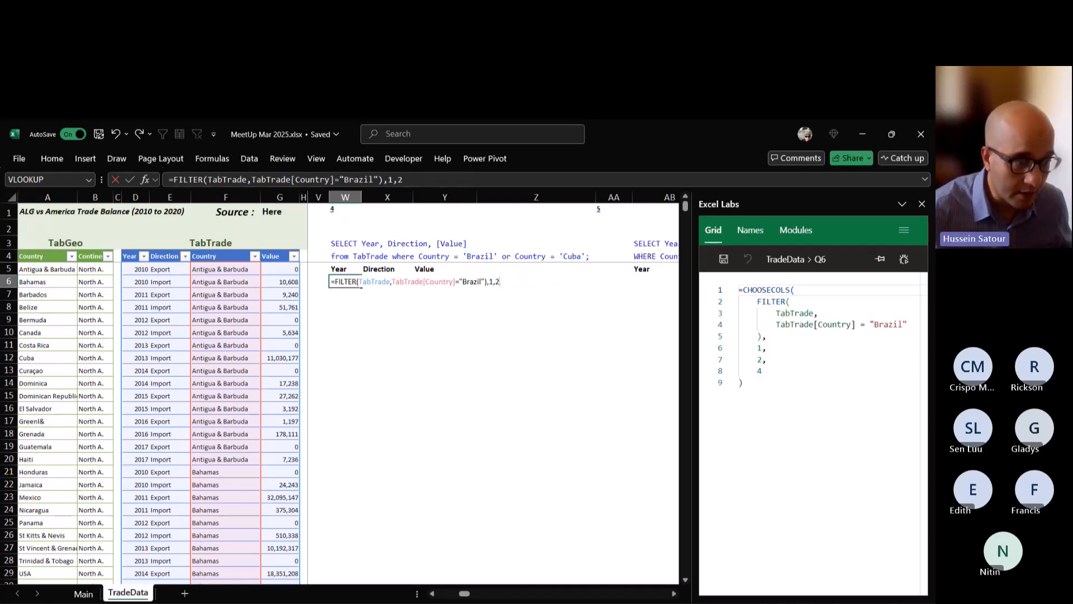
key(ctrl+Return)
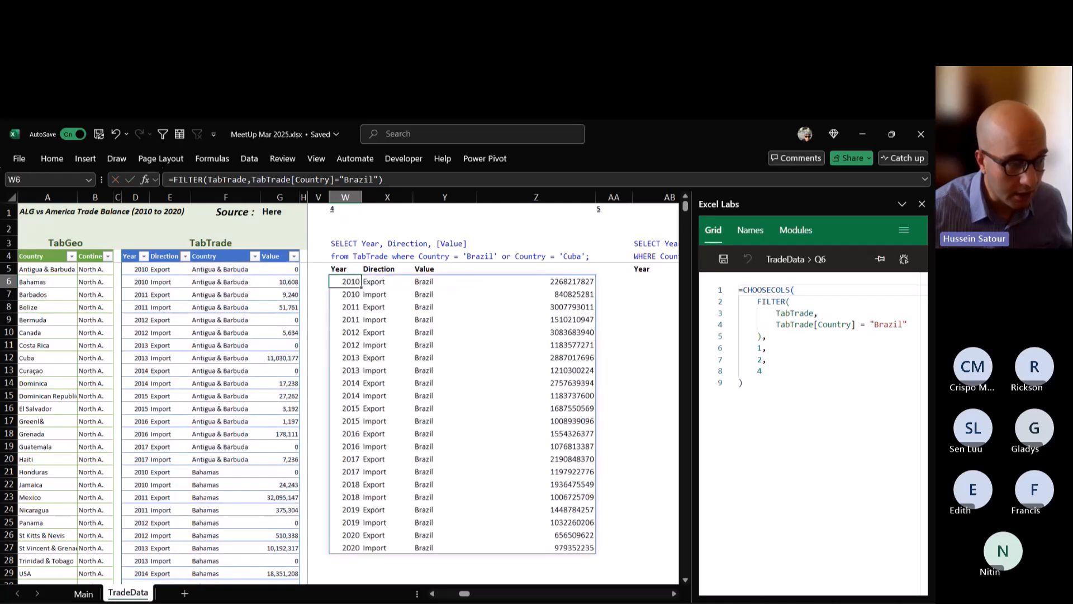
Extend the W6 filter condition to (TabTrade[Country]="Brazil")+(TabTrade[Country]="Cuba") and enter the formula.
double_click(341, 281)
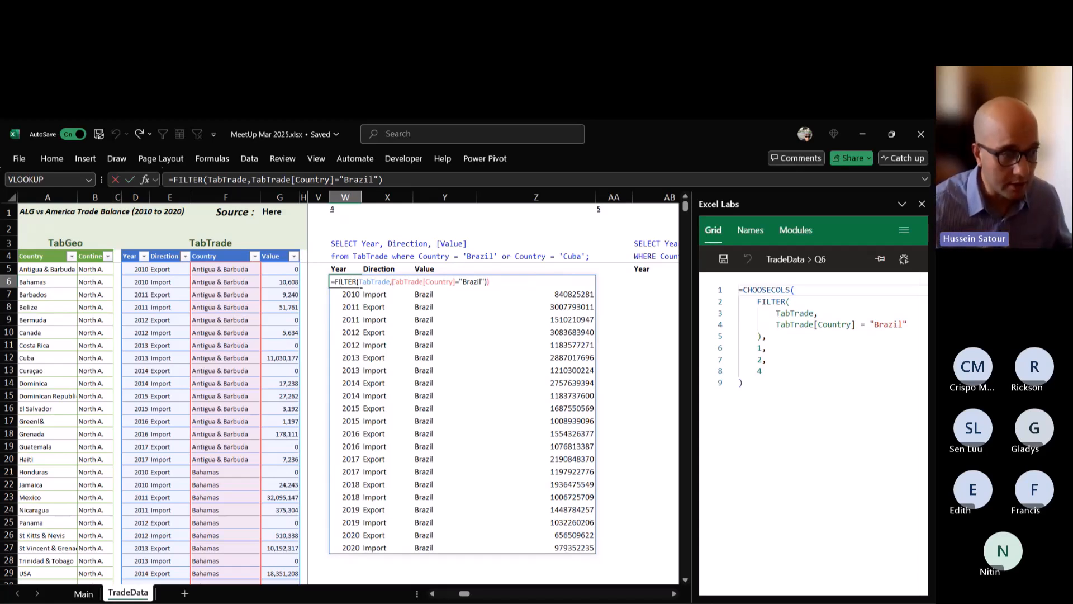
text(()
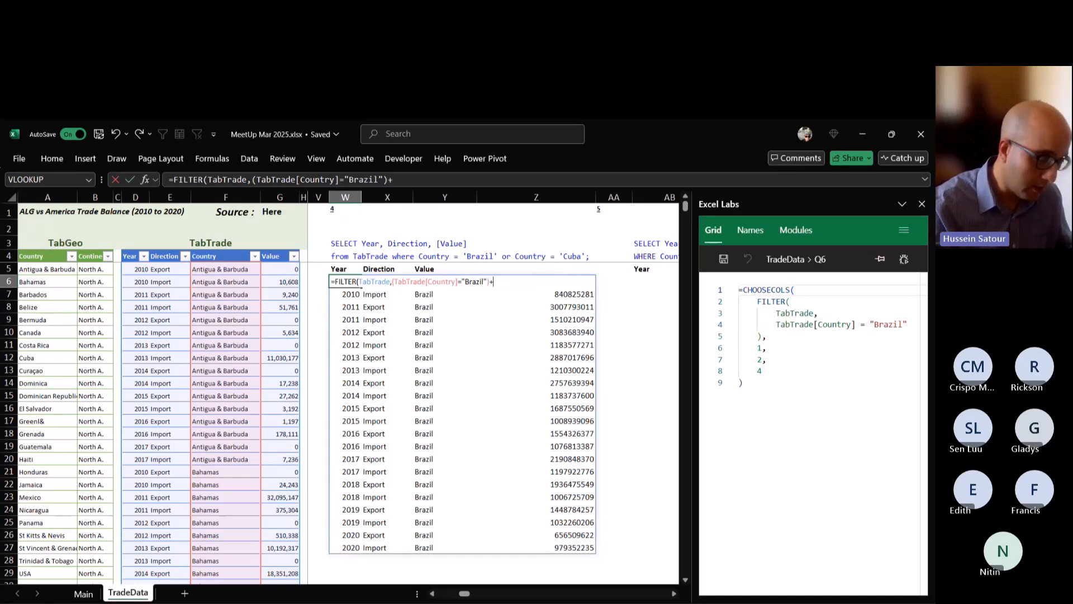
text(TabTrade)
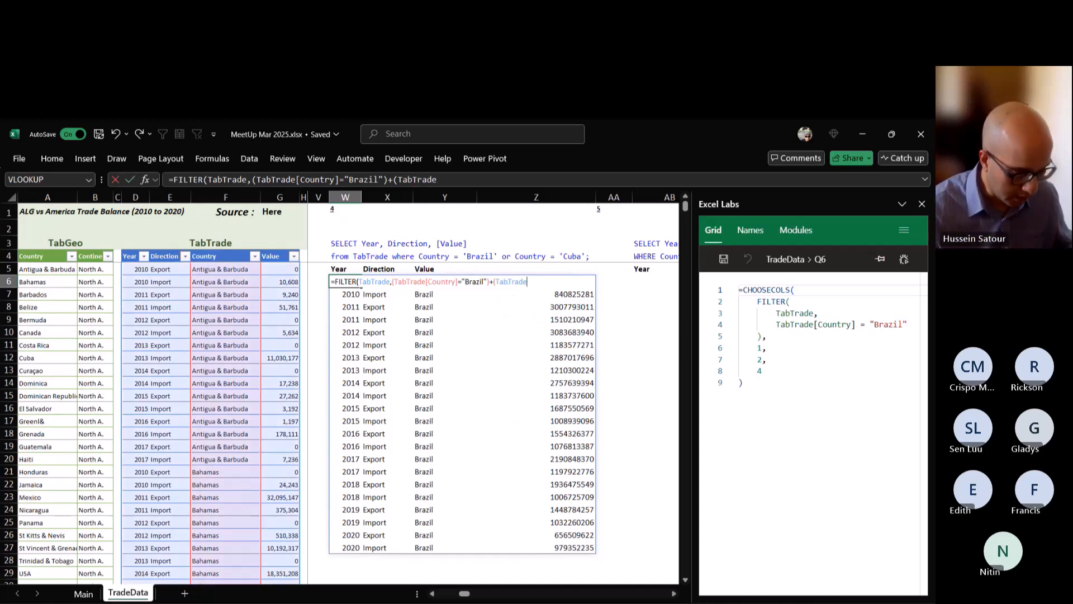
text([c)
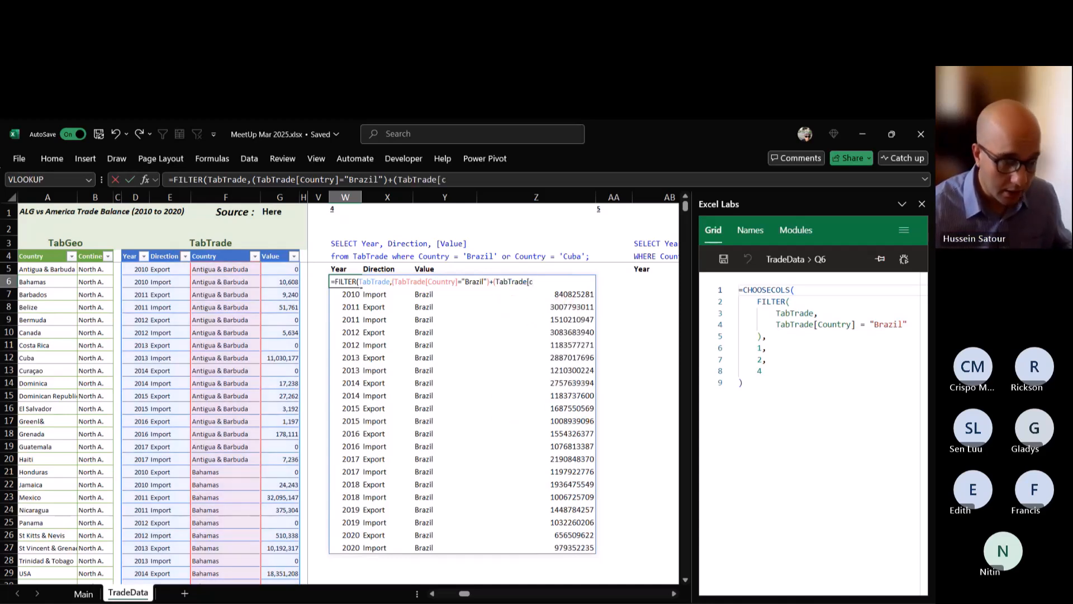
key(Tab)
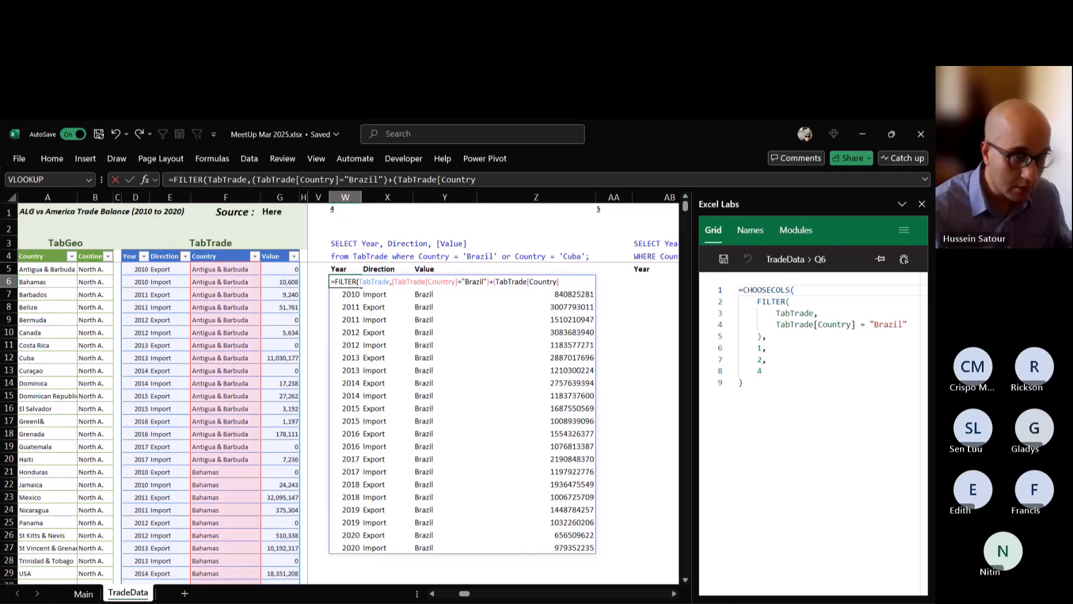
text(]=")
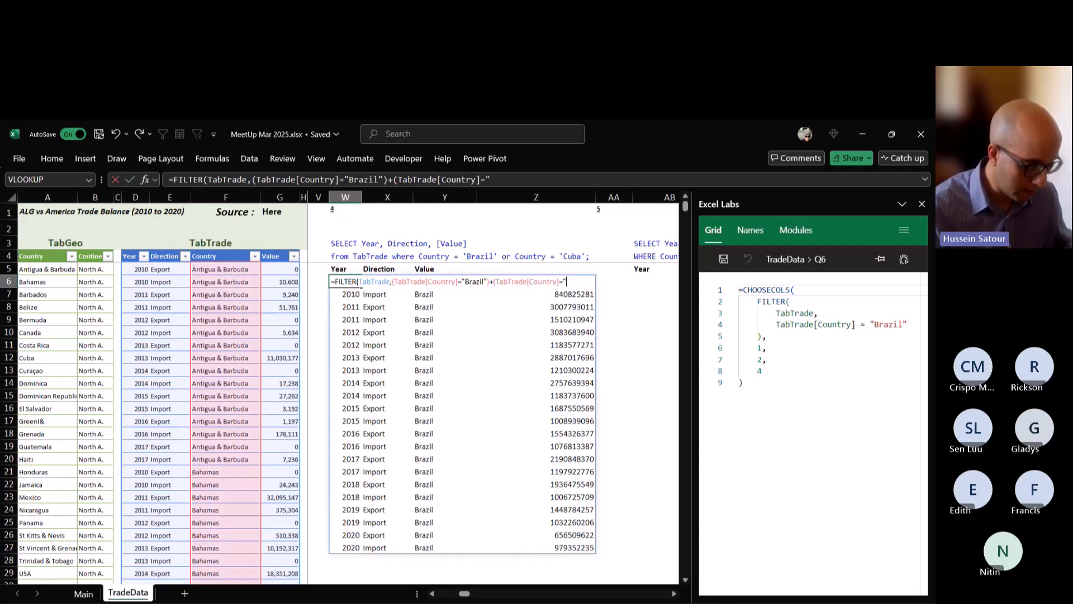
text(Cuba)
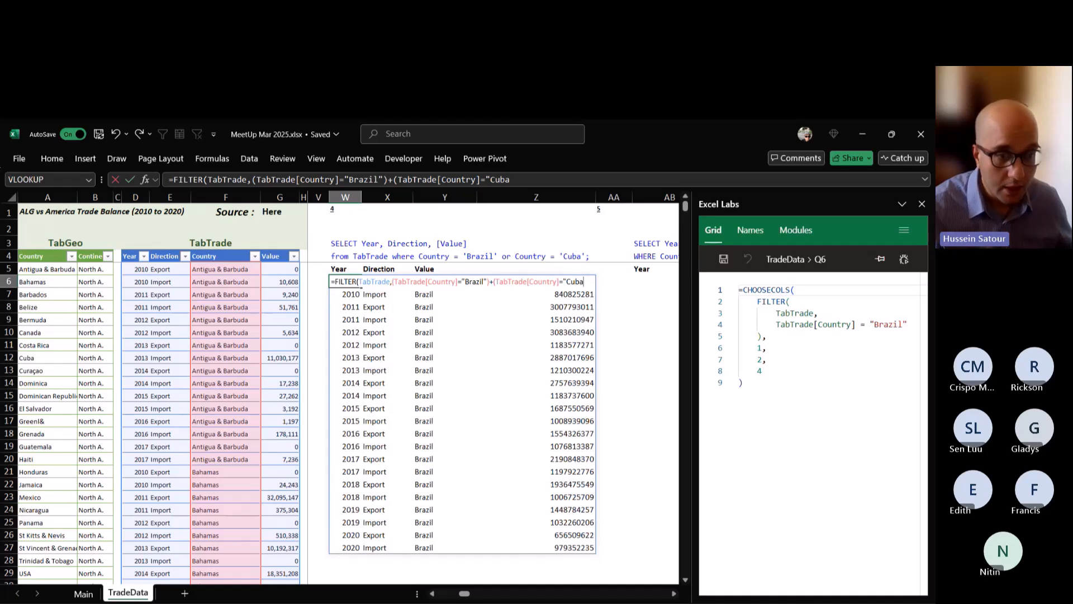
text("))
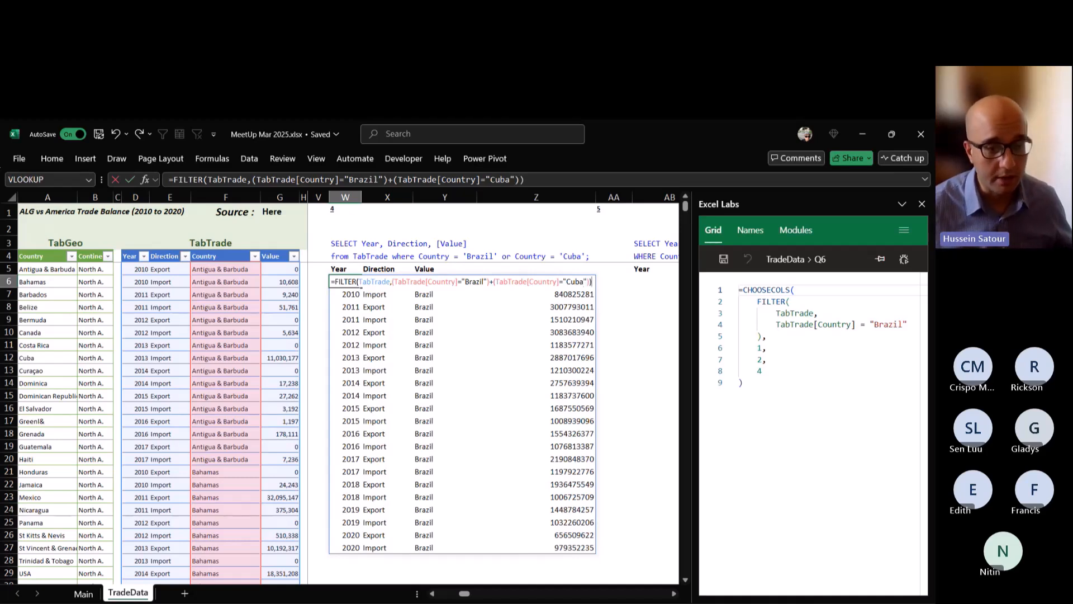
key(ctrl+Return)
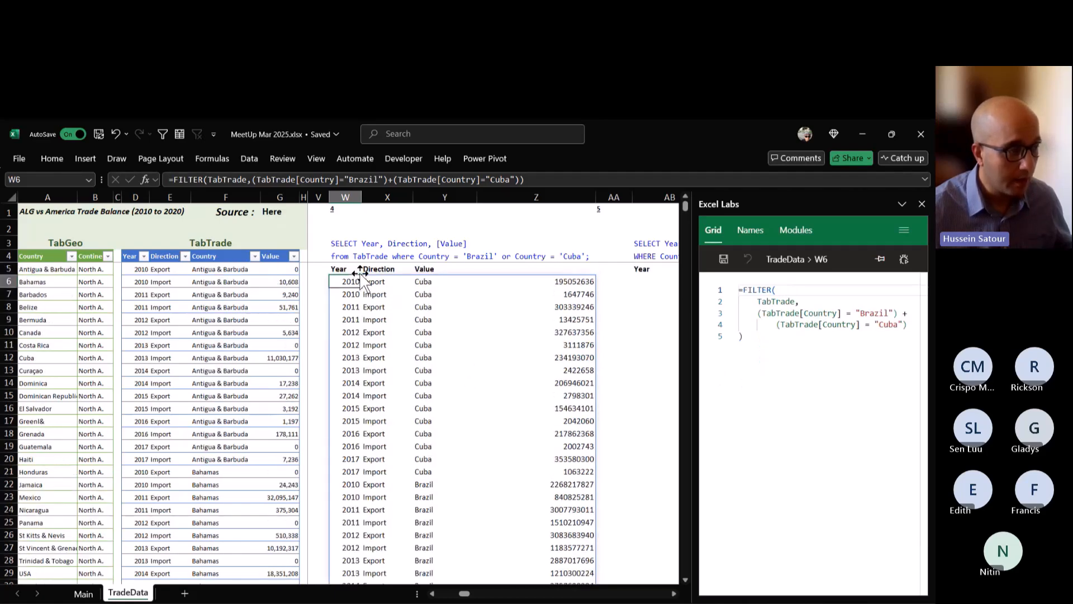
Wrap the W6 FILTER formula in CHOOSECOLS, returning only columns 1, 2 and 4.
double_click(348, 281)
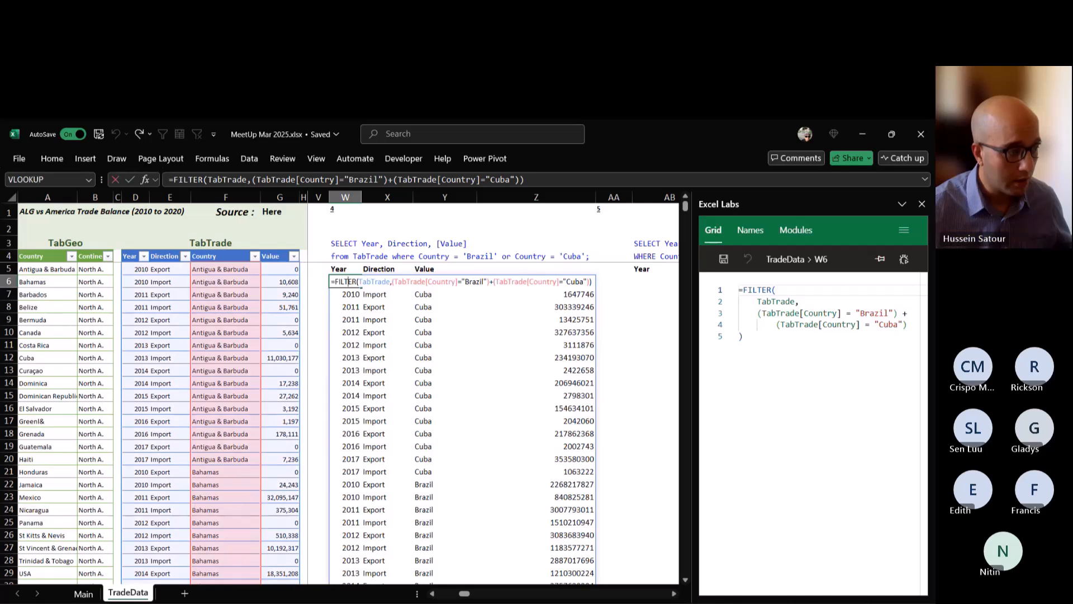
text(CHOOSECOLS()
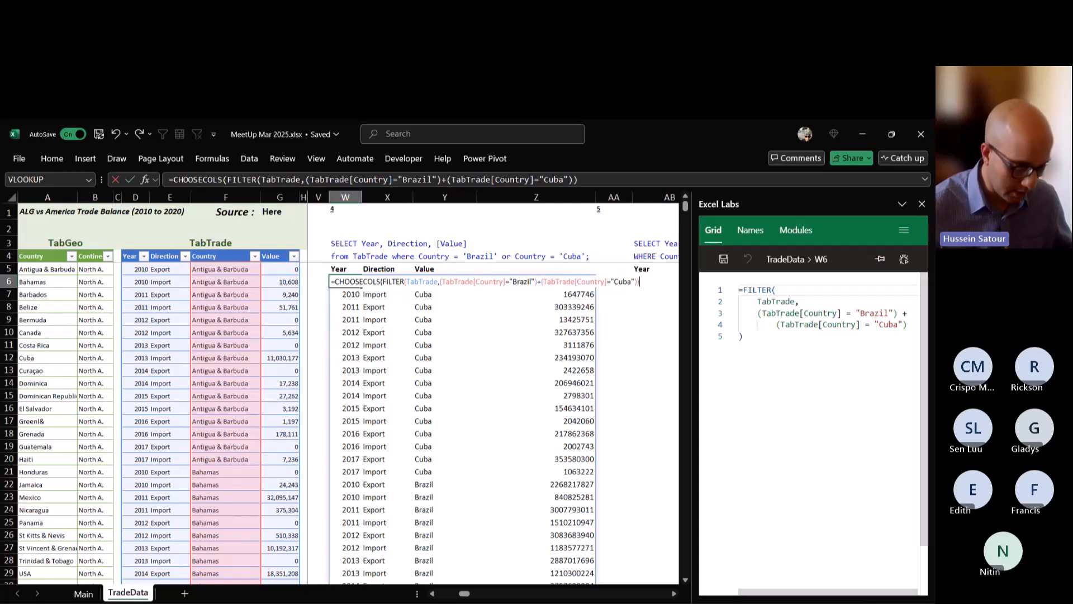
text(,1)
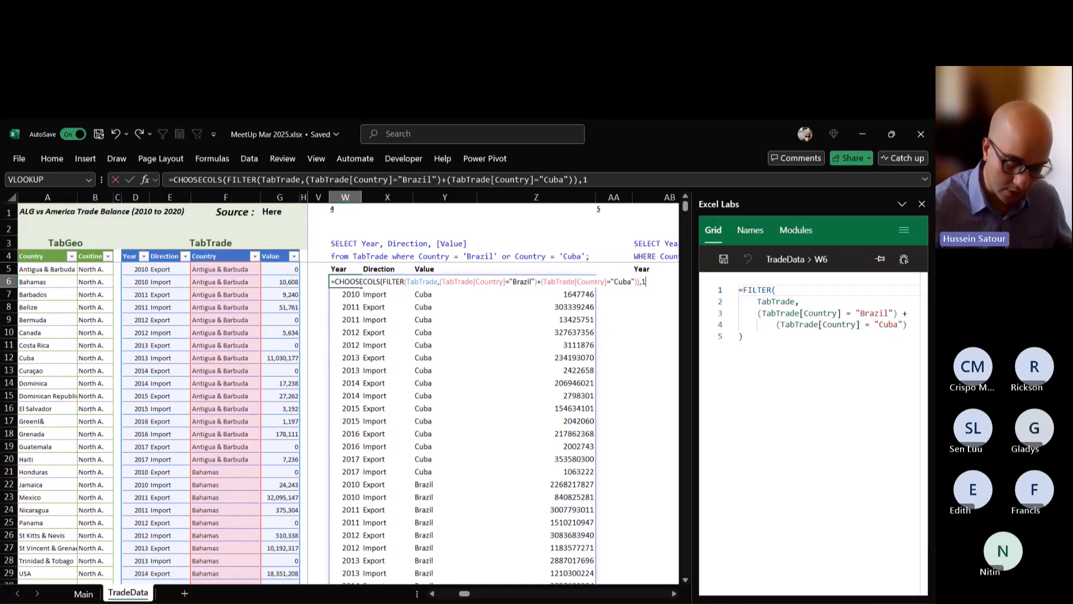
text(,)
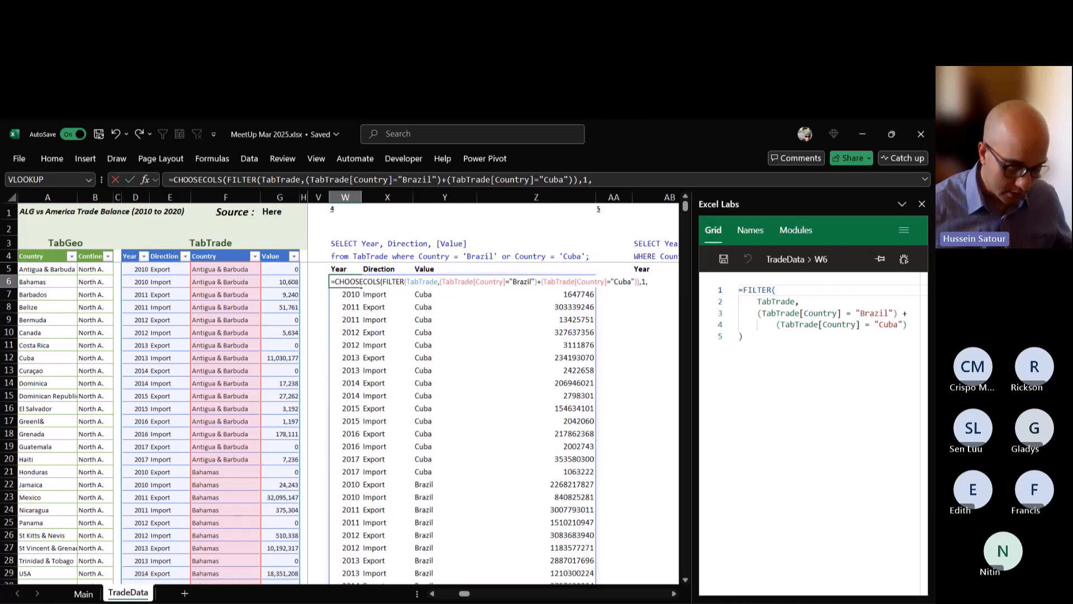
text(2,4)
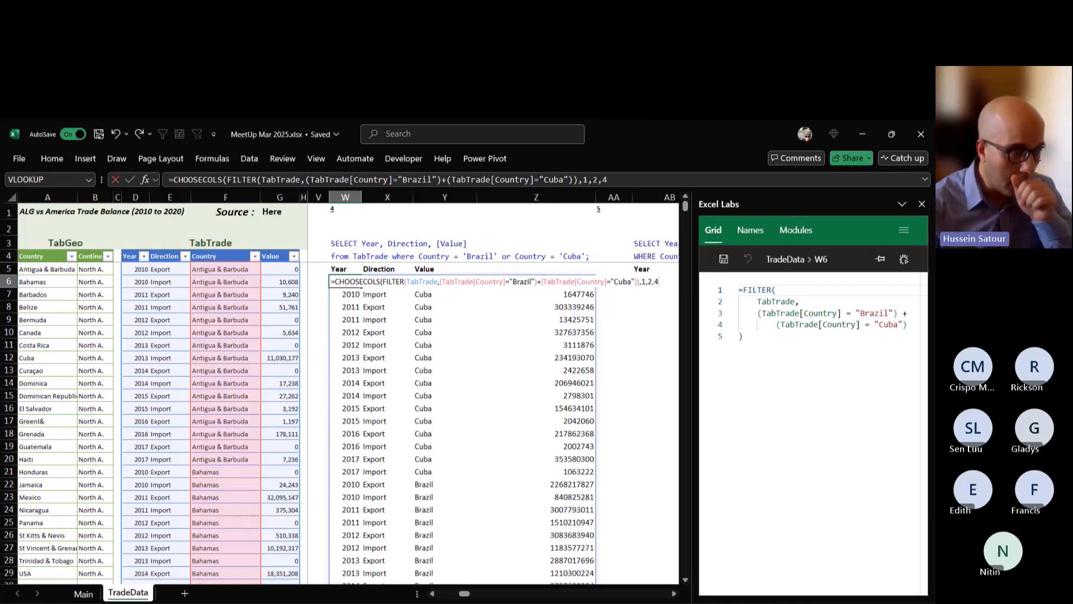
key(ctrl+Return)
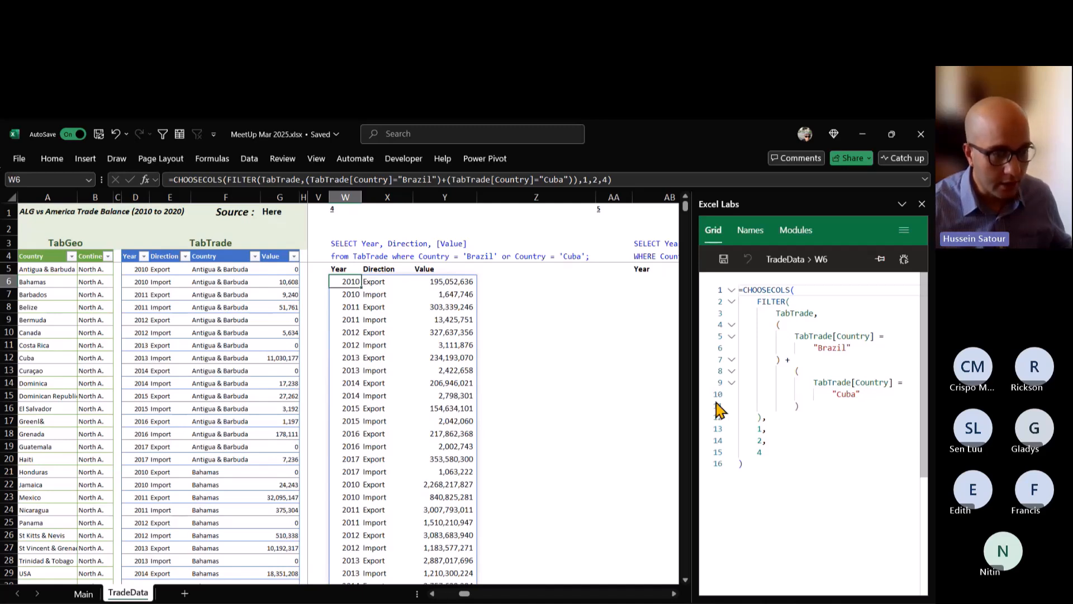
Widen the Excel Labs pane and examine the plus sign joining the two country conditions in the W6 formula.
drag(695, 399, 620, 395)
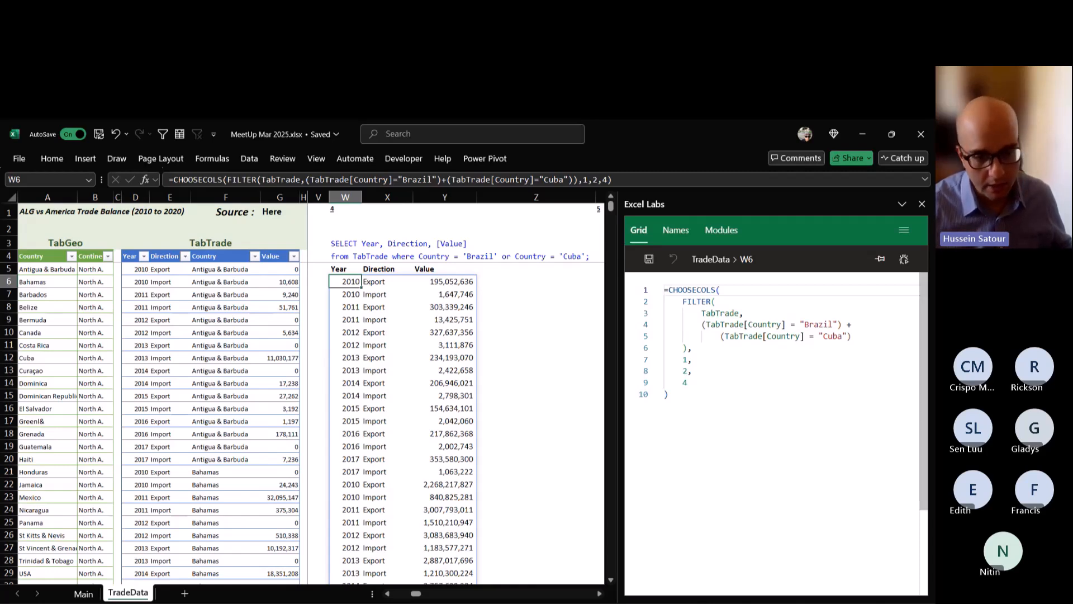
click(853, 325)
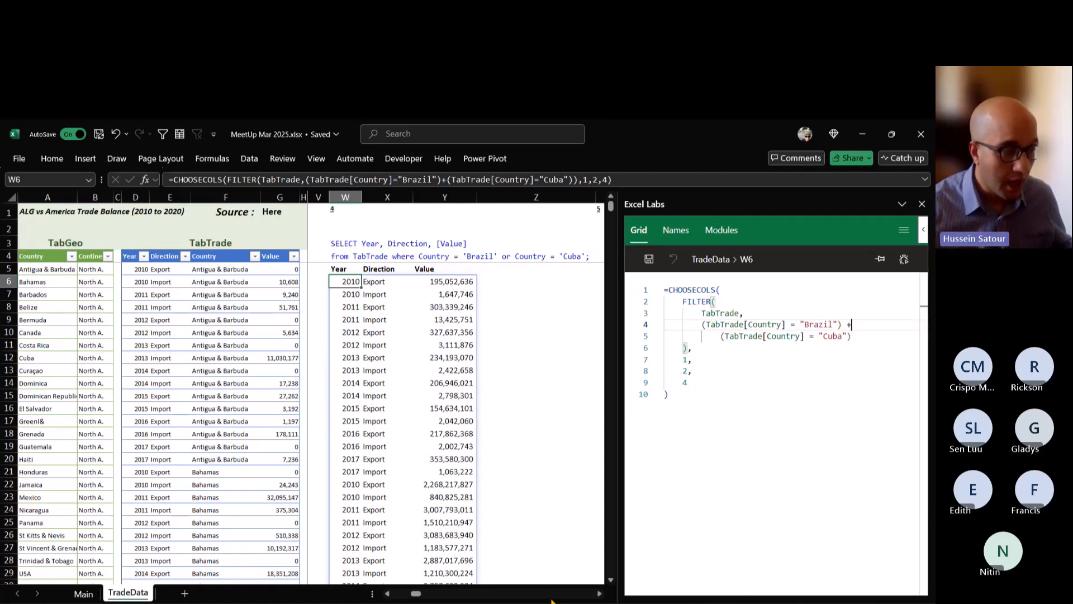
Examine the SQL text and empty result area of query 5, and return to the query 4 result in W6.
click(599, 594)
click(599, 593)
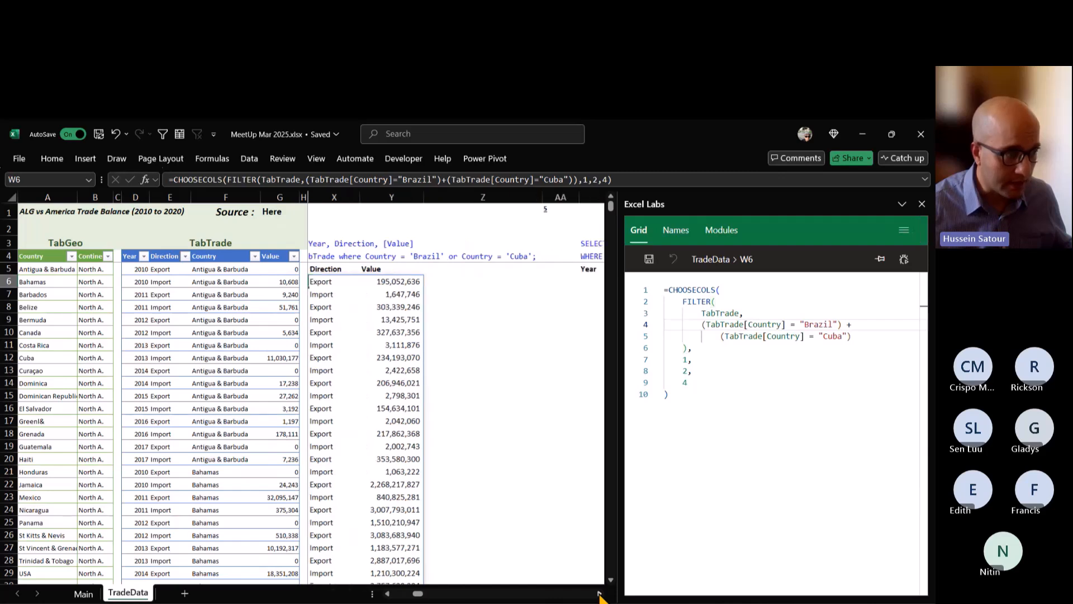
click(599, 593)
click(600, 593)
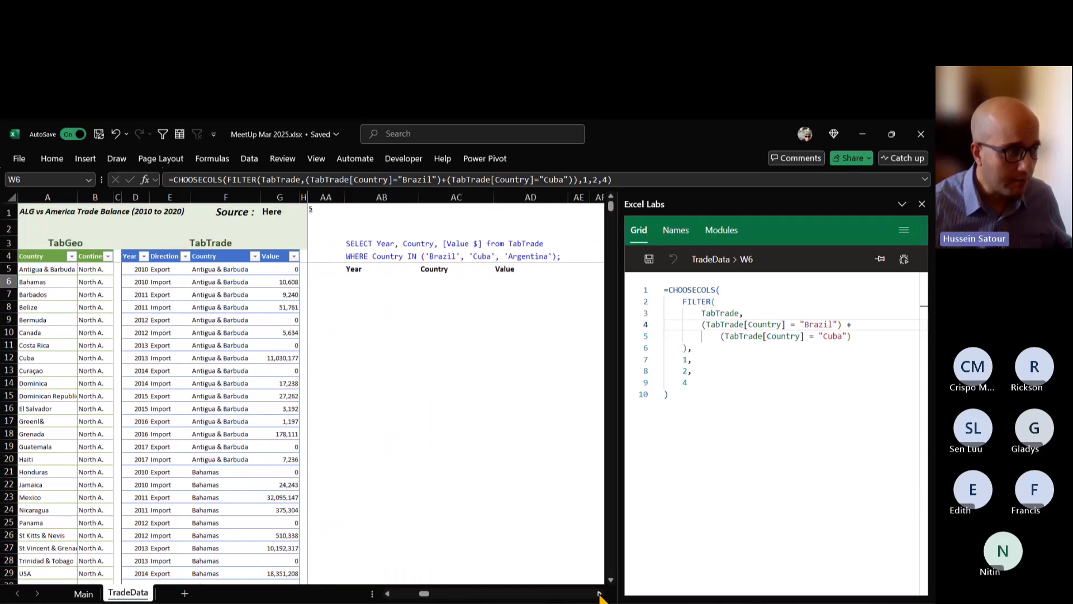
click(599, 594)
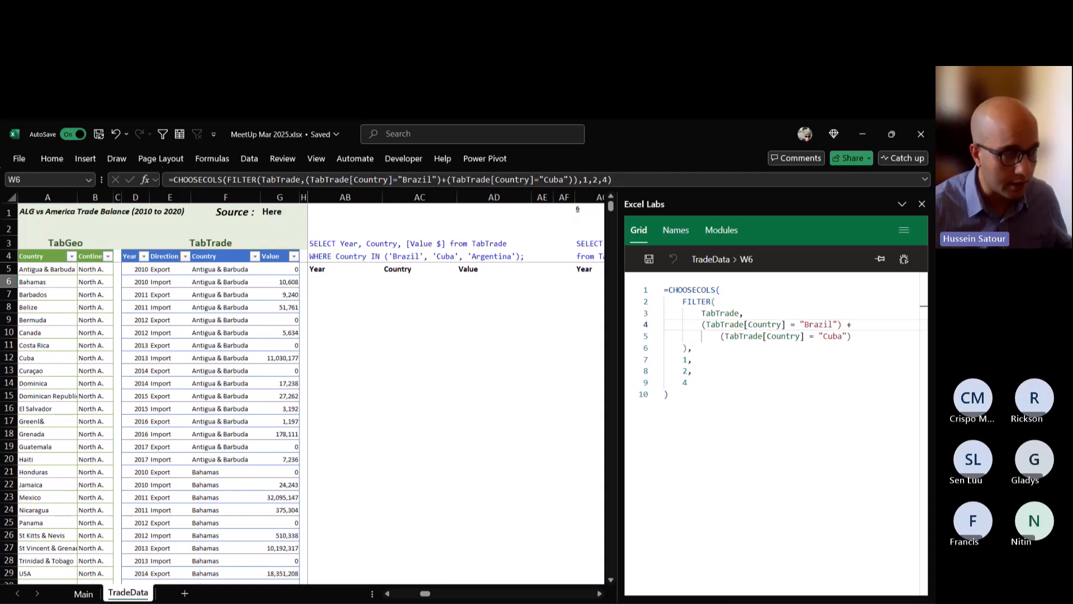
click(345, 282)
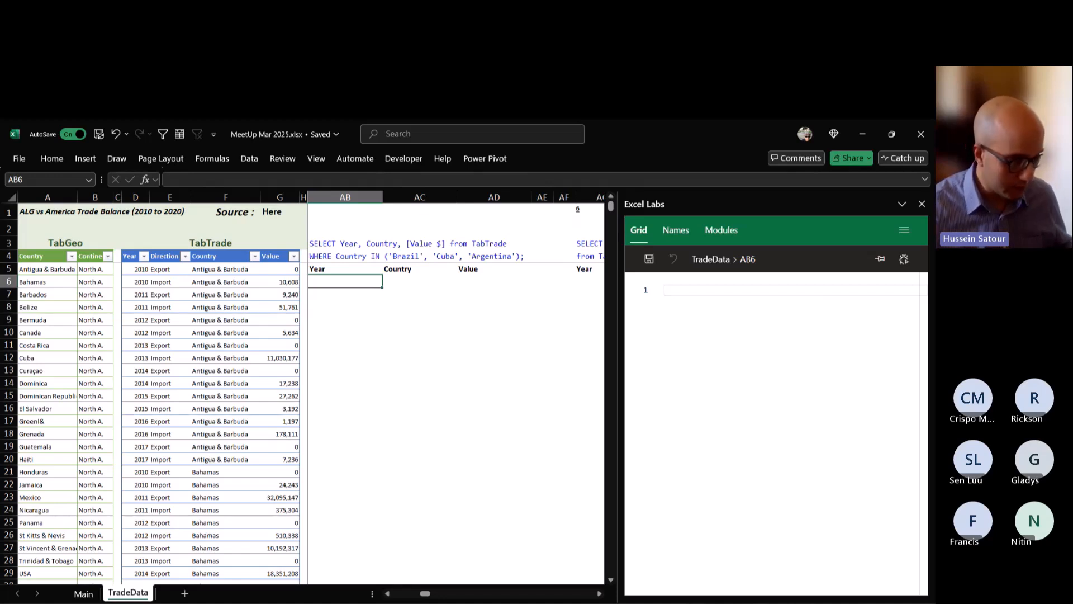
key(Left)
key(Left)
key(Left)
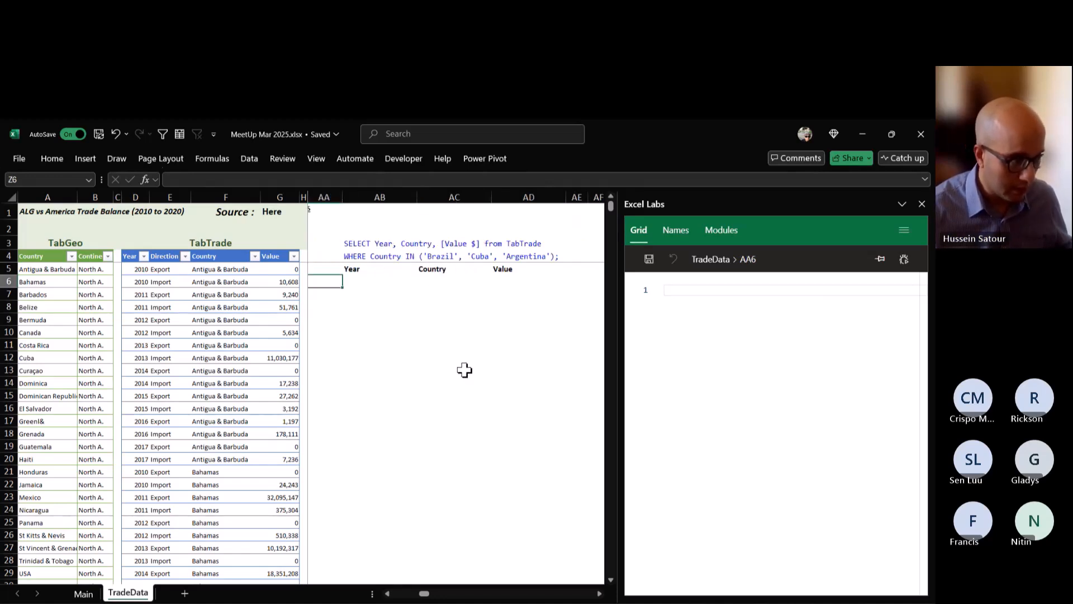
key(Left)
key(Left)
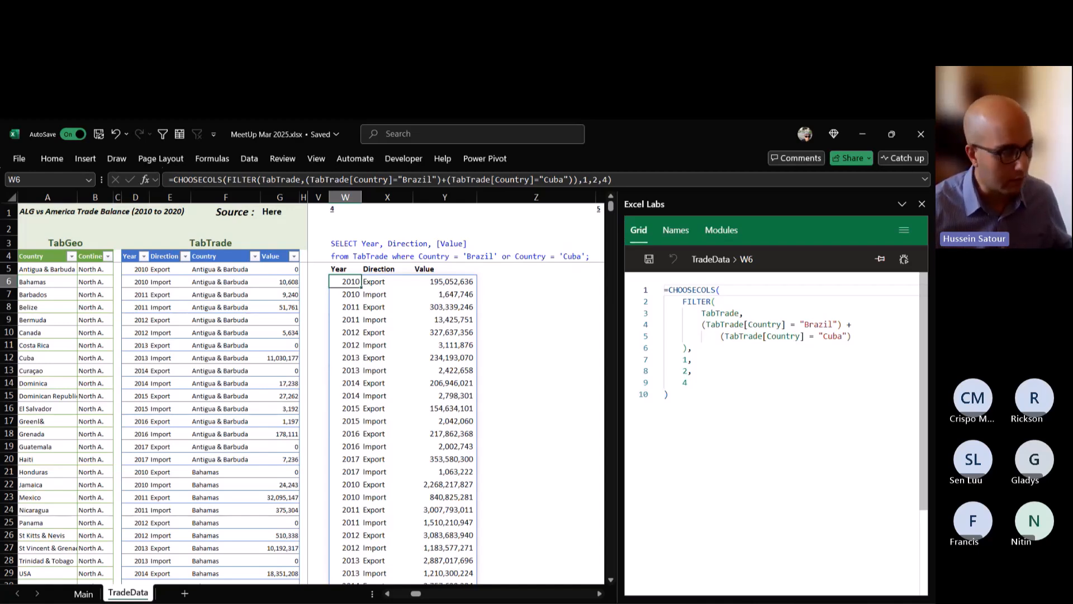
Highlight the country list ('Brazil', 'Cuba', 'Argentina') inside the query 5 WHERE clause in AB4.
click(600, 594)
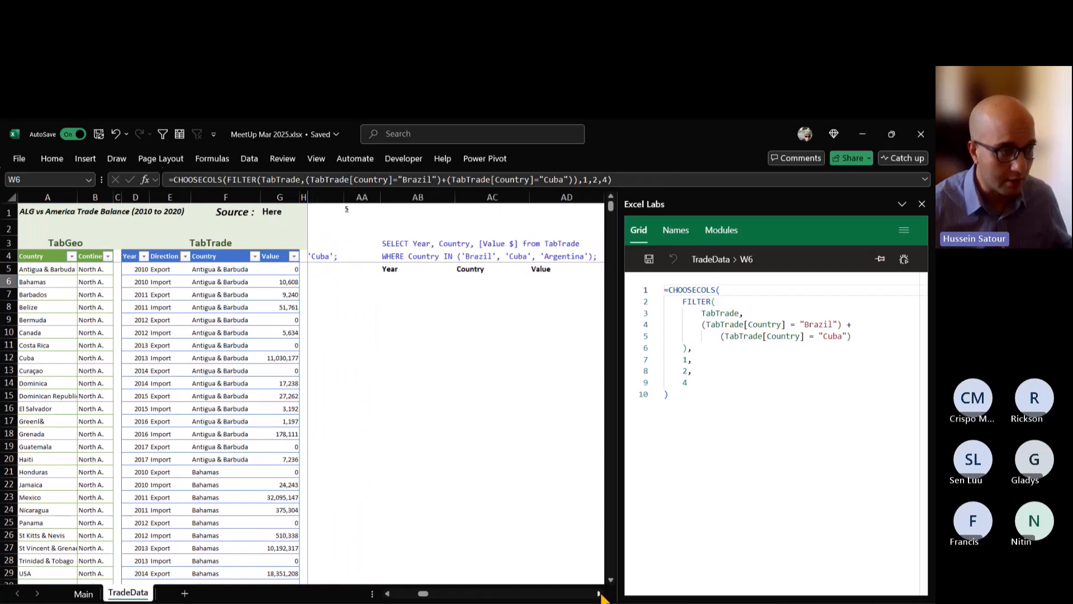
click(599, 594)
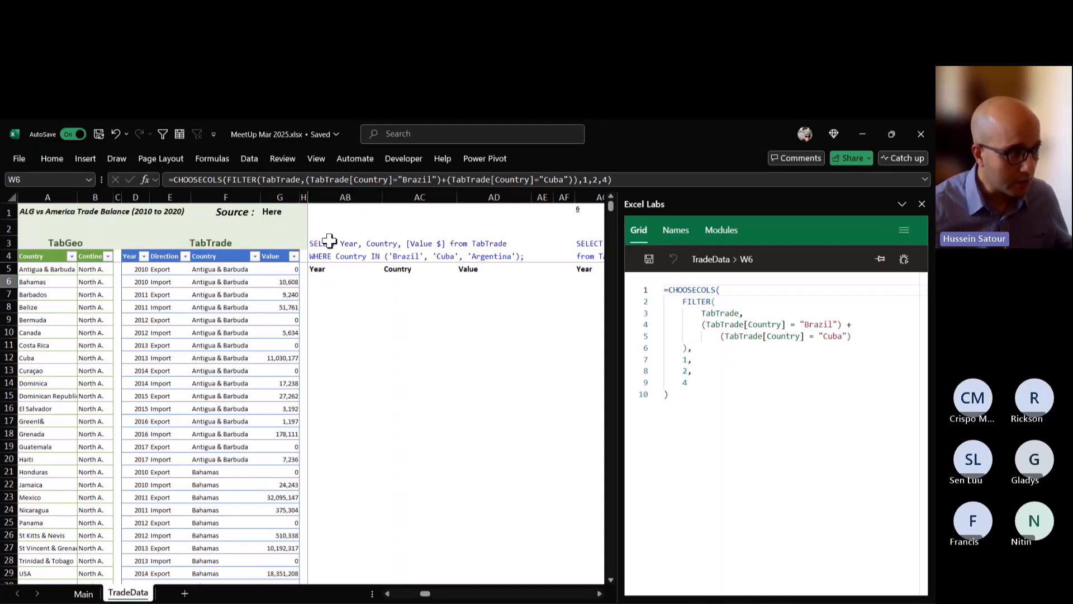
click(321, 256)
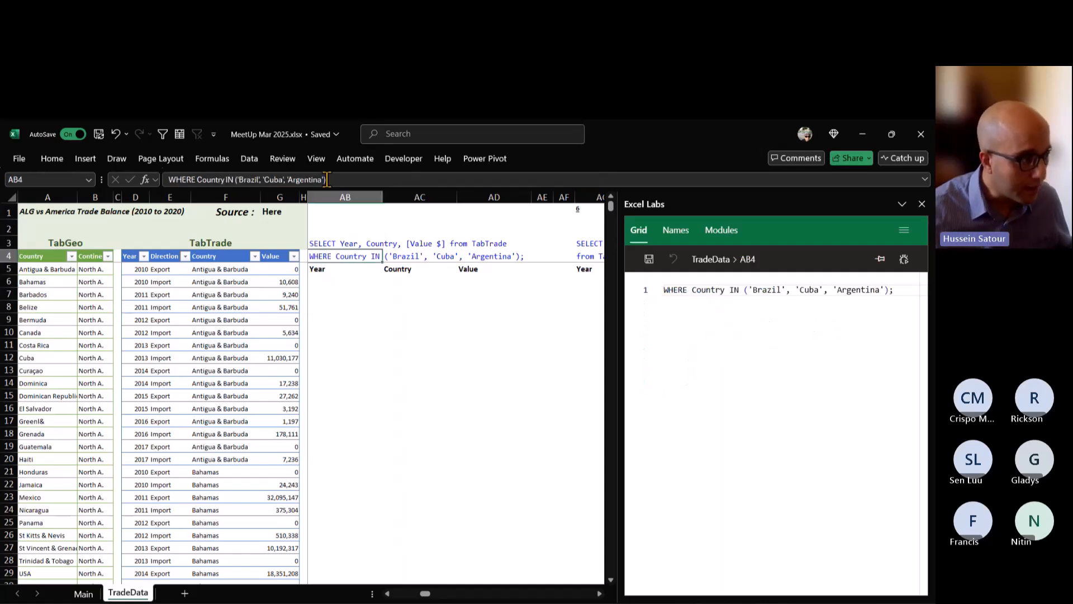
drag(326, 179, 238, 180)
key(ctrl+c)
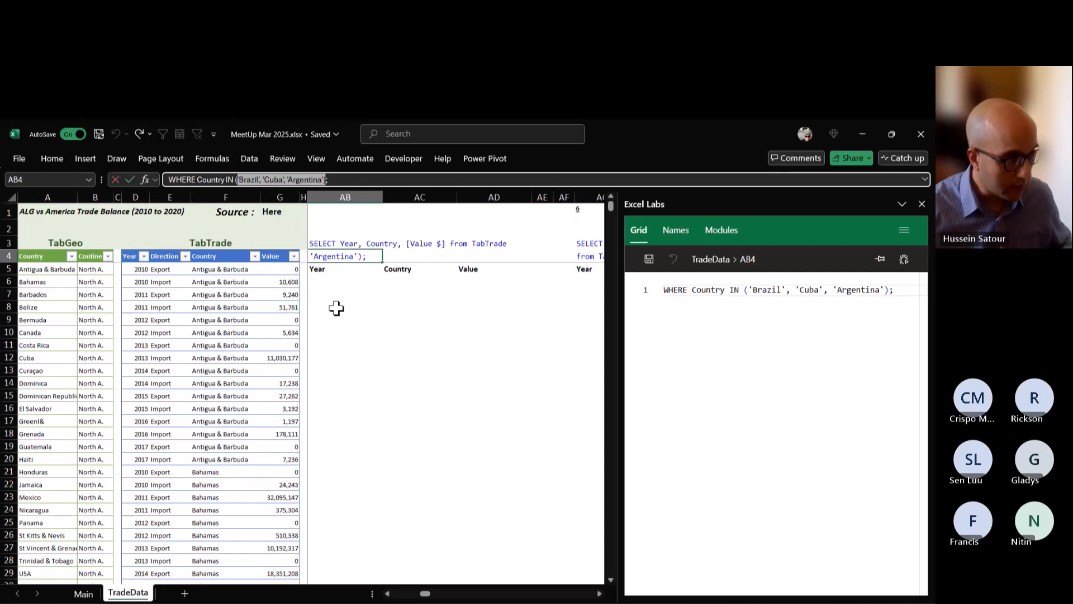
Start a FILTER formula in AB6 with TabTrade as the array to filter.
click(334, 281)
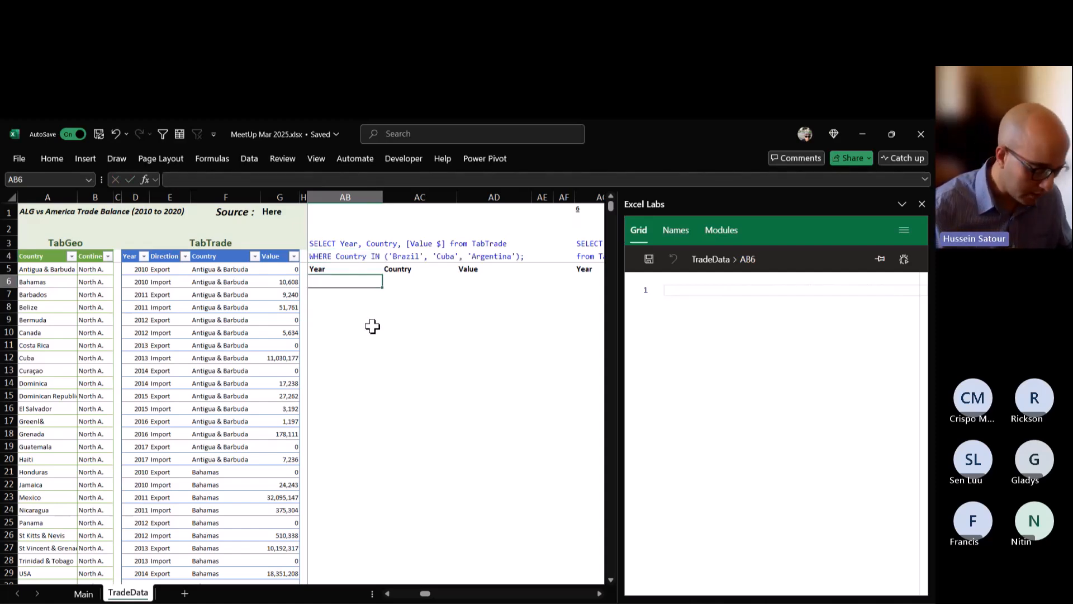
text(=filt)
key(Tab)
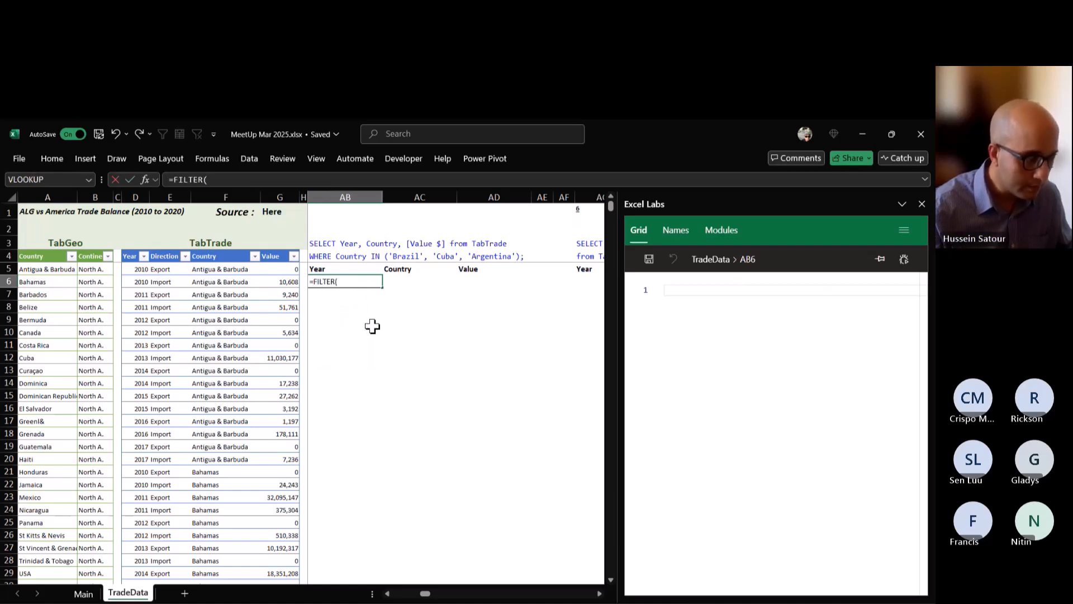
text(TabTrade,)
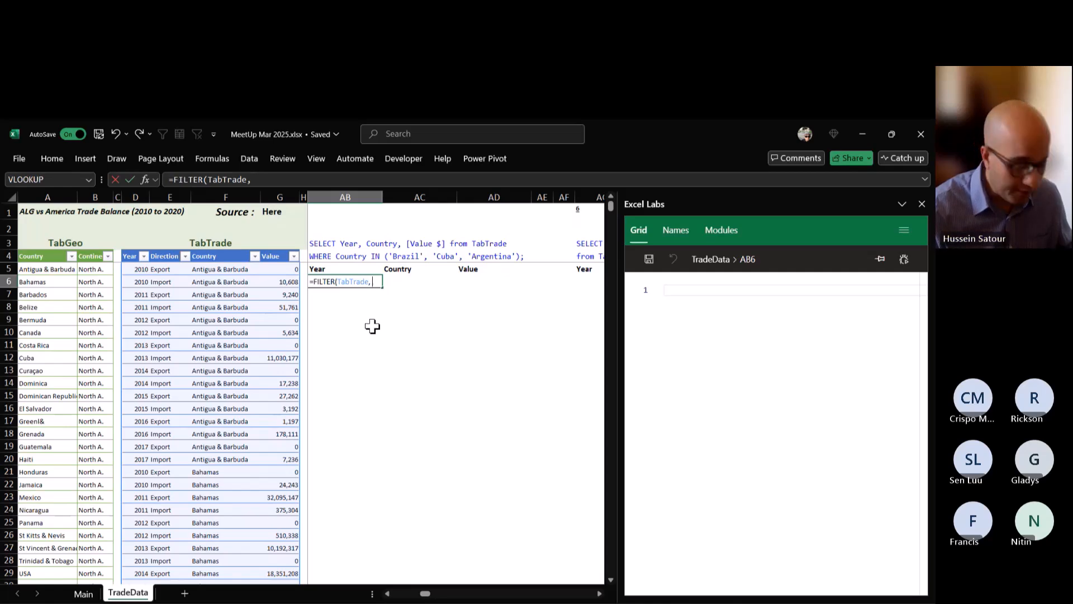
Use FIND as the filter condition in the AB6 formula, with TabTrade[Country] as the text to find.
text(fin)
key(Tab)
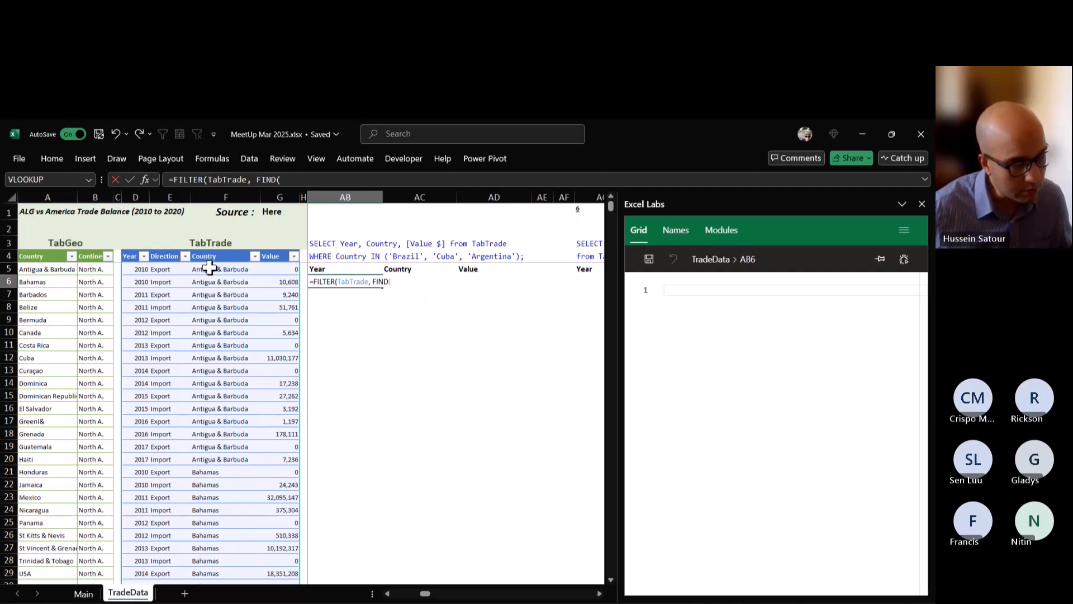
text(t)
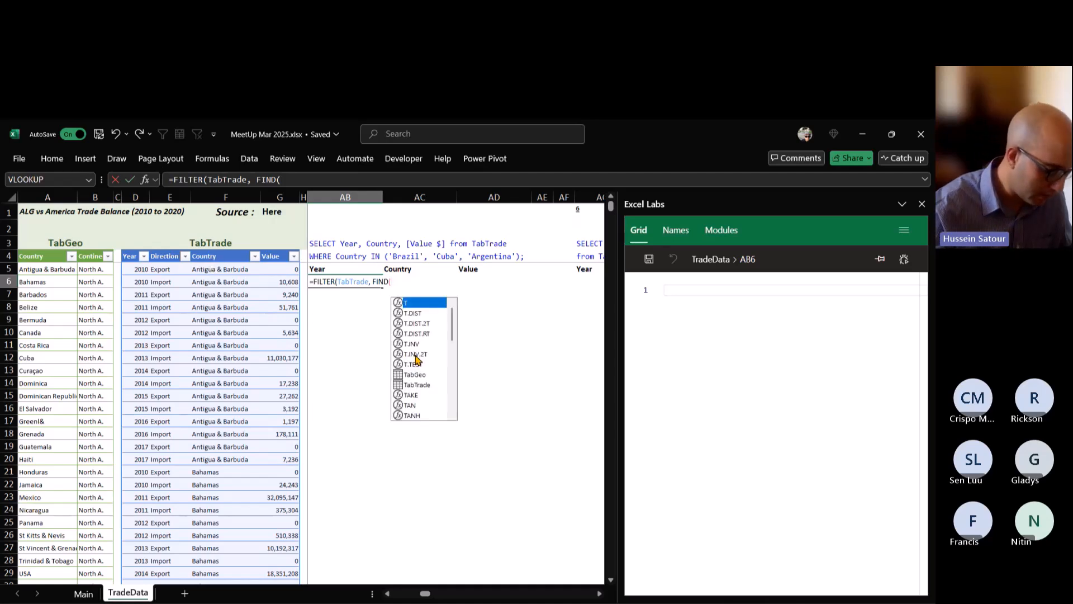
text(abT)
key(Tab)
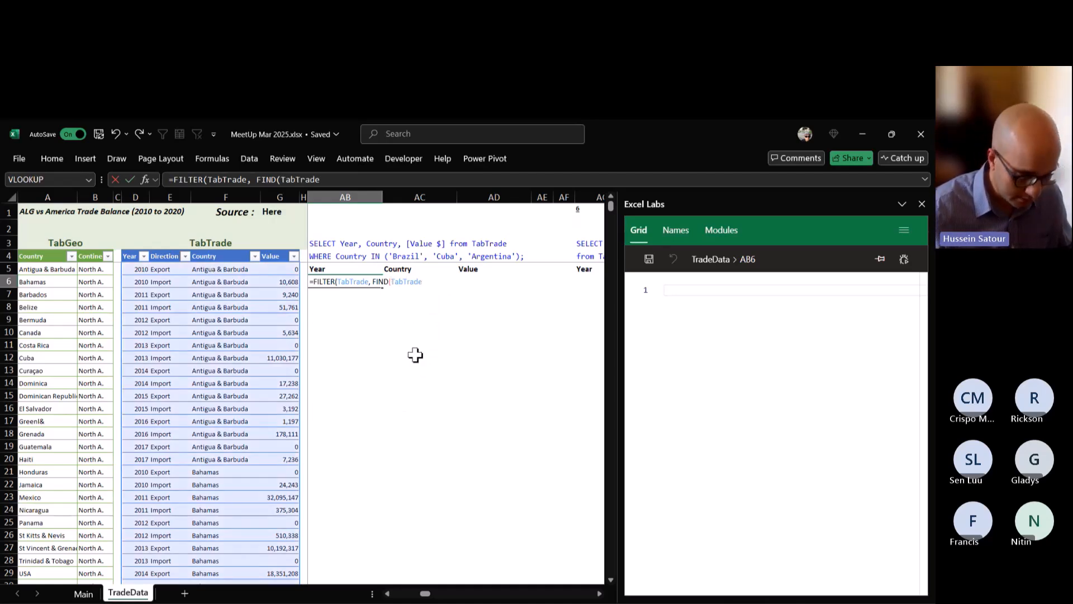
text([cou)
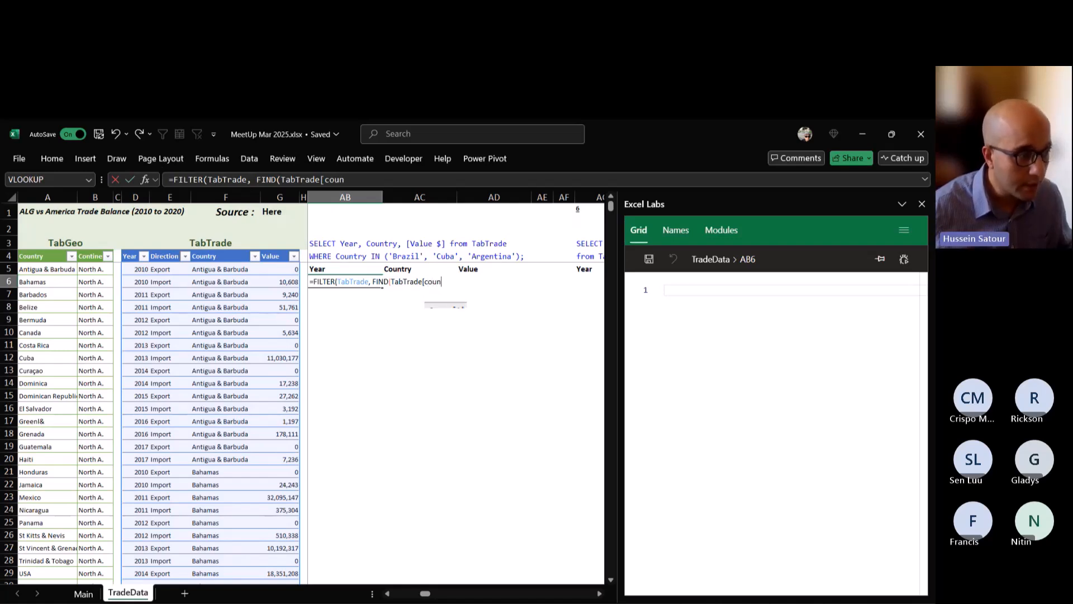
text(n)
key(Tab)
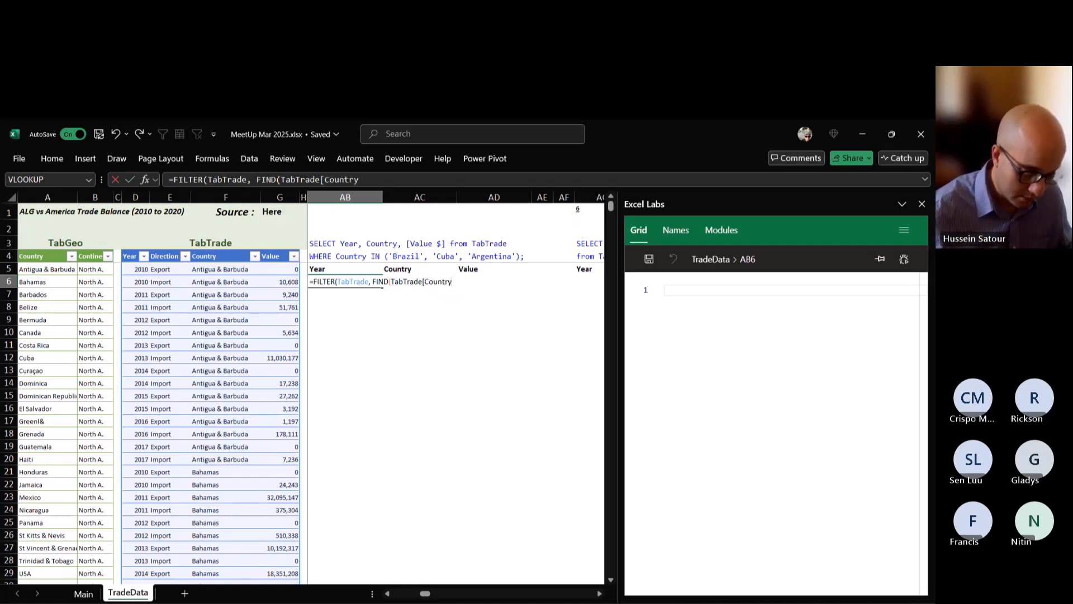
text(])
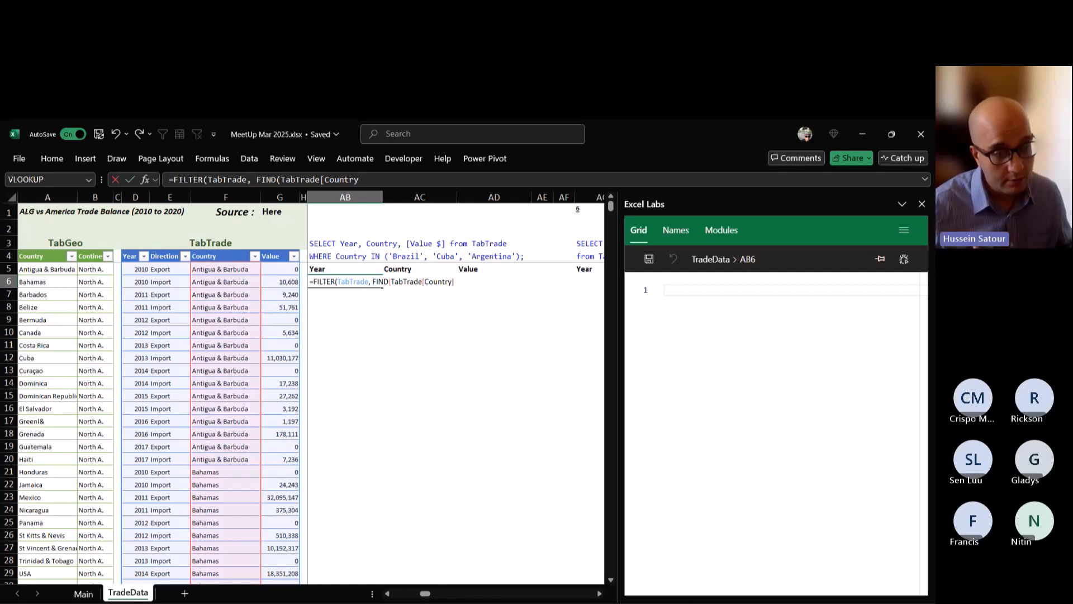
text(],")
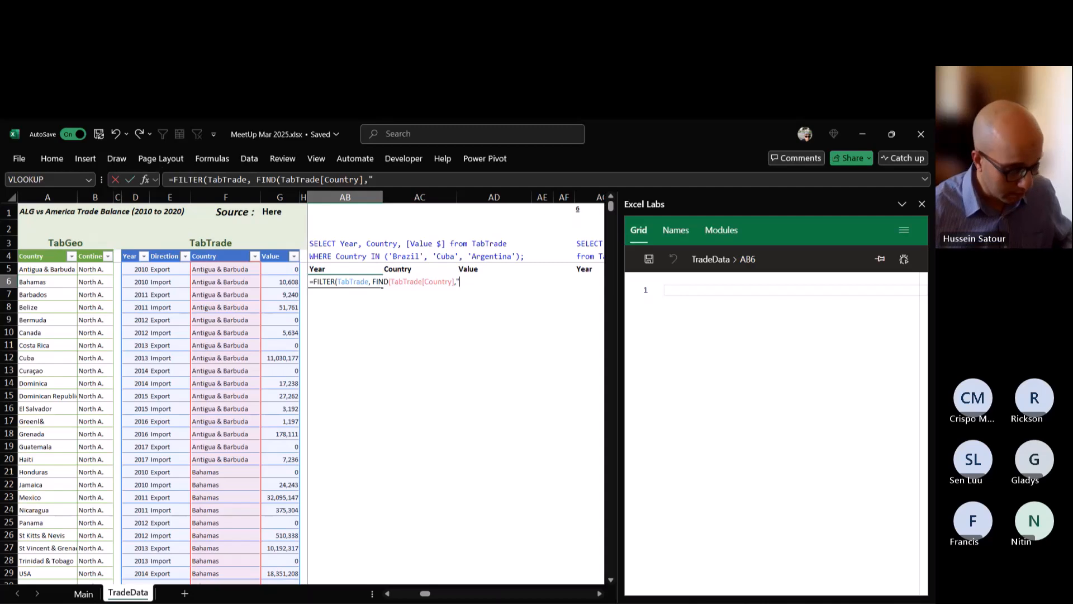
Paste the copied country list as FIND's search string, clean it to "Brazil, Cuba, Argentina" without single quotes, and enter the formula.
key(ctrl+v)
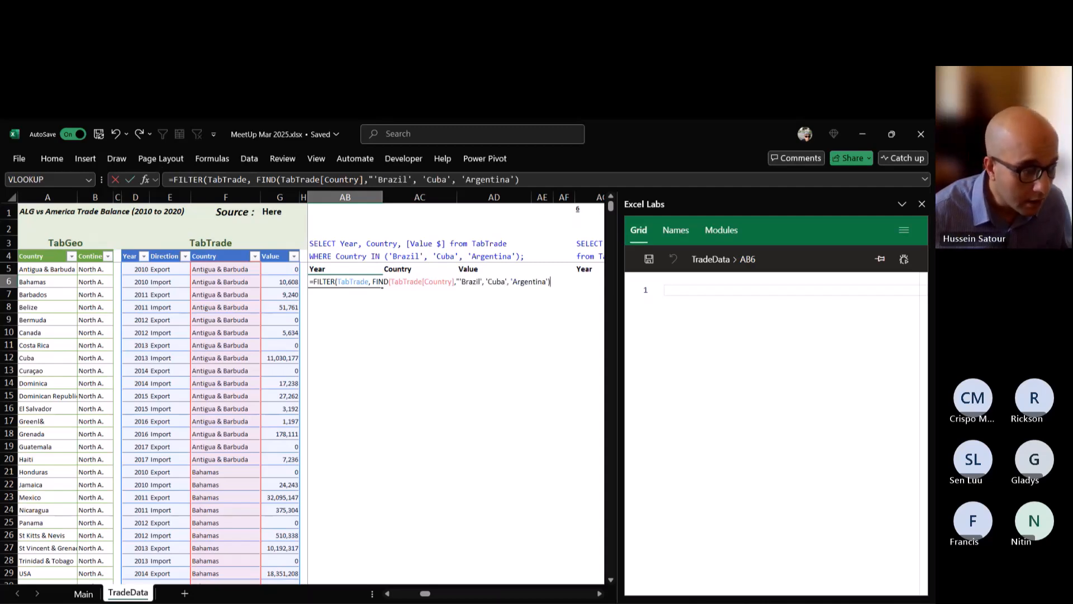
key(Delete)
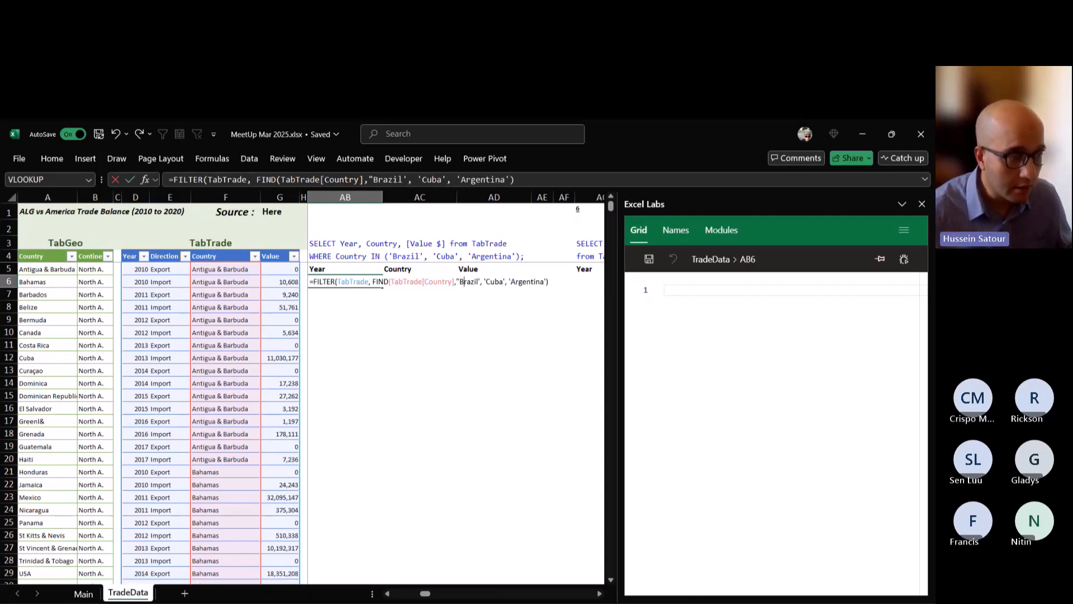
key(Delete)
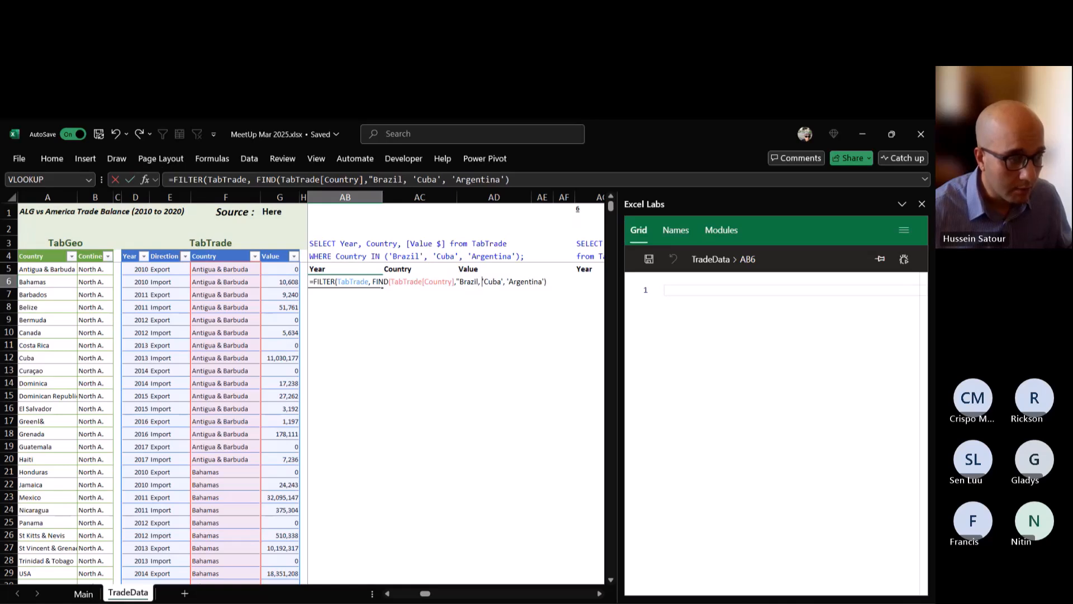
key(Delete)
key(Delete)
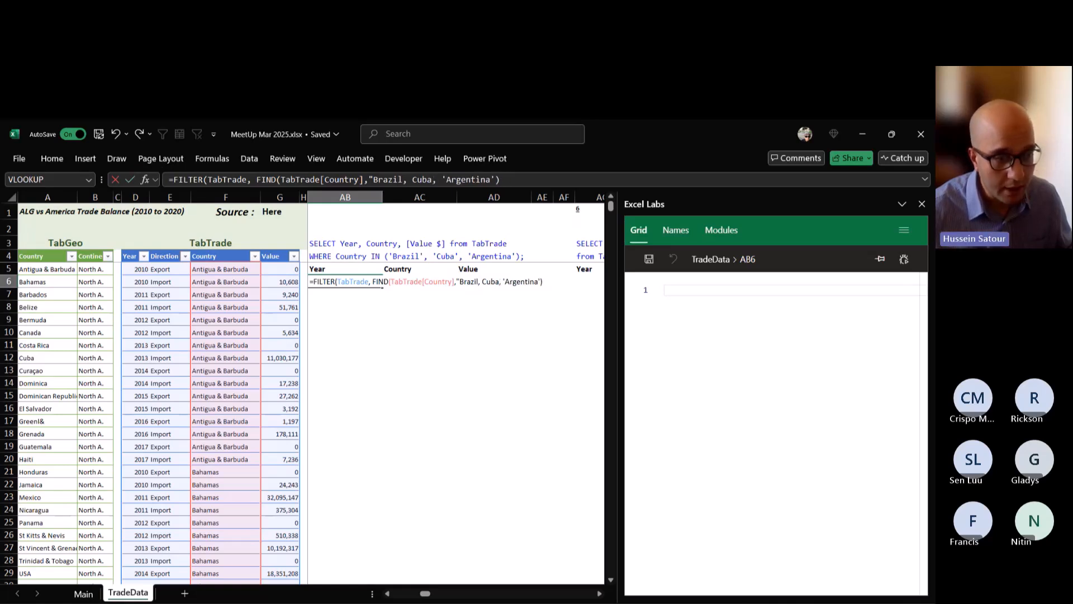
key(Right)
key(Right)
key(Delete)
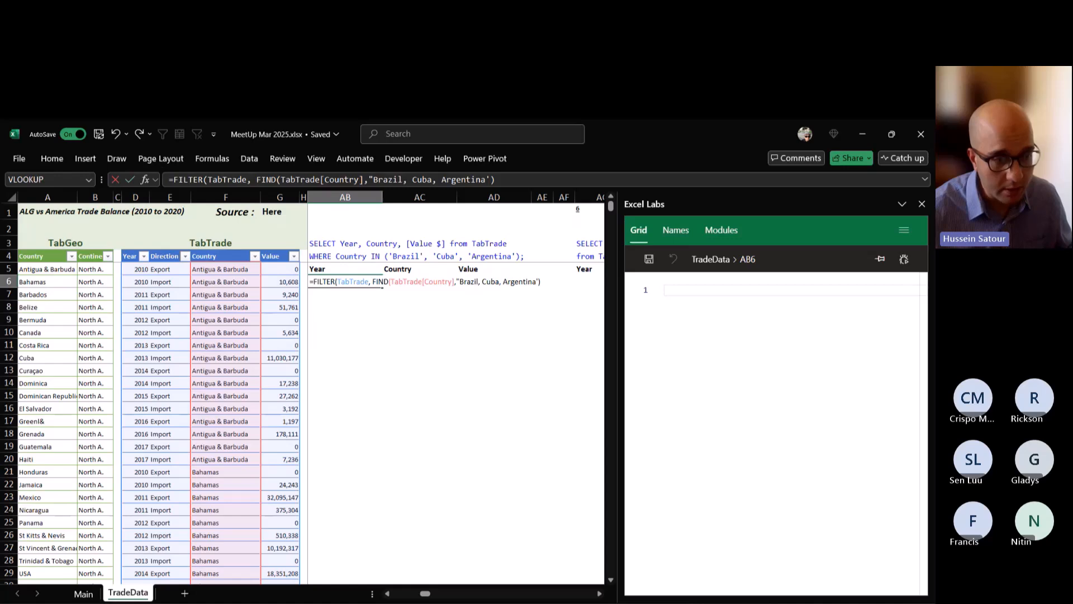
key(Delete)
text(")
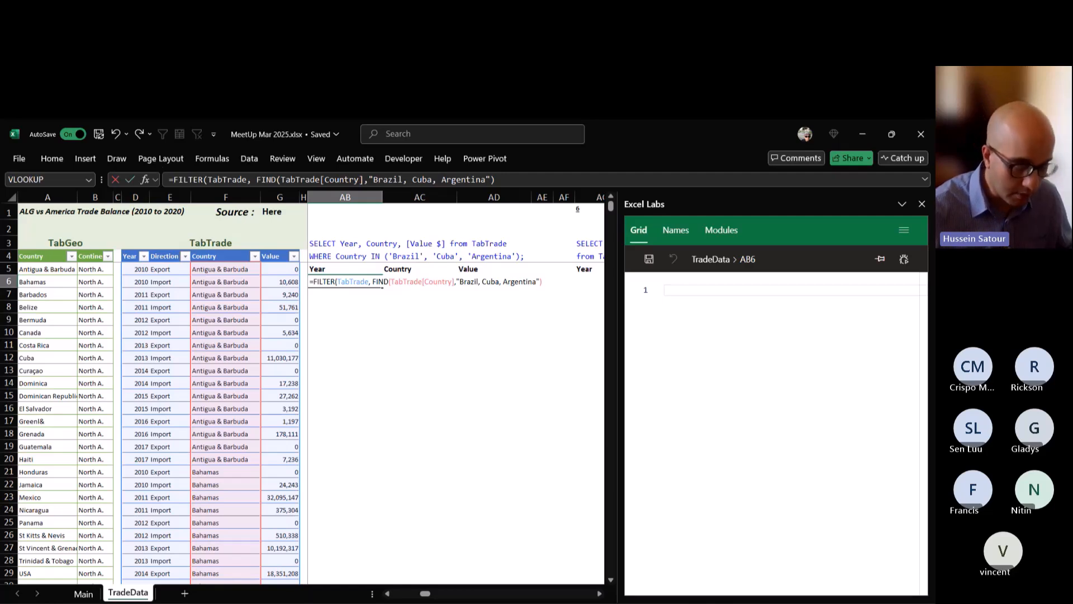
text())
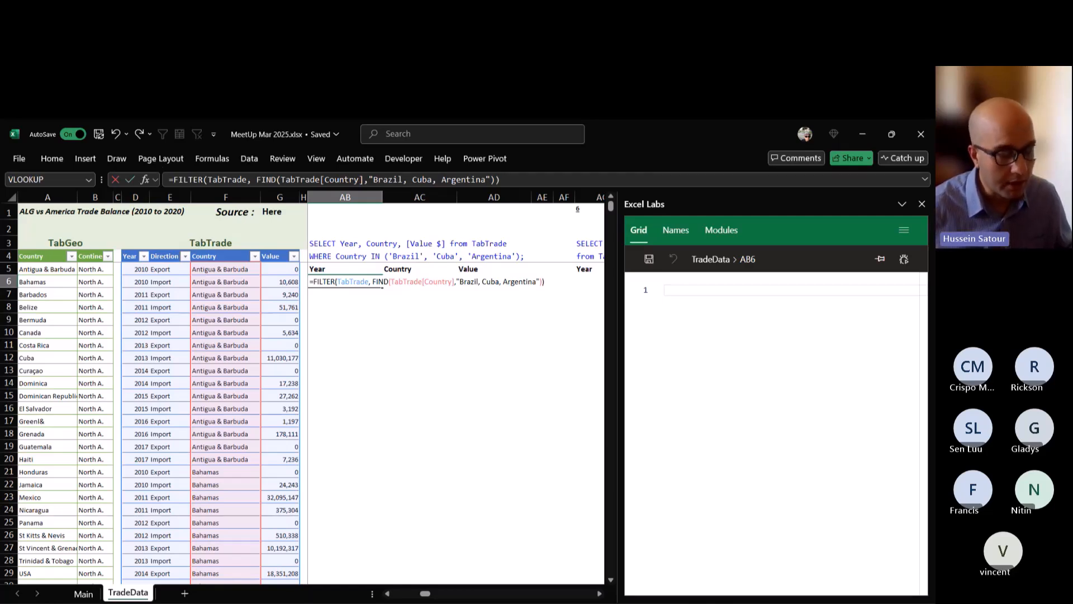
key(ctrl+Return)
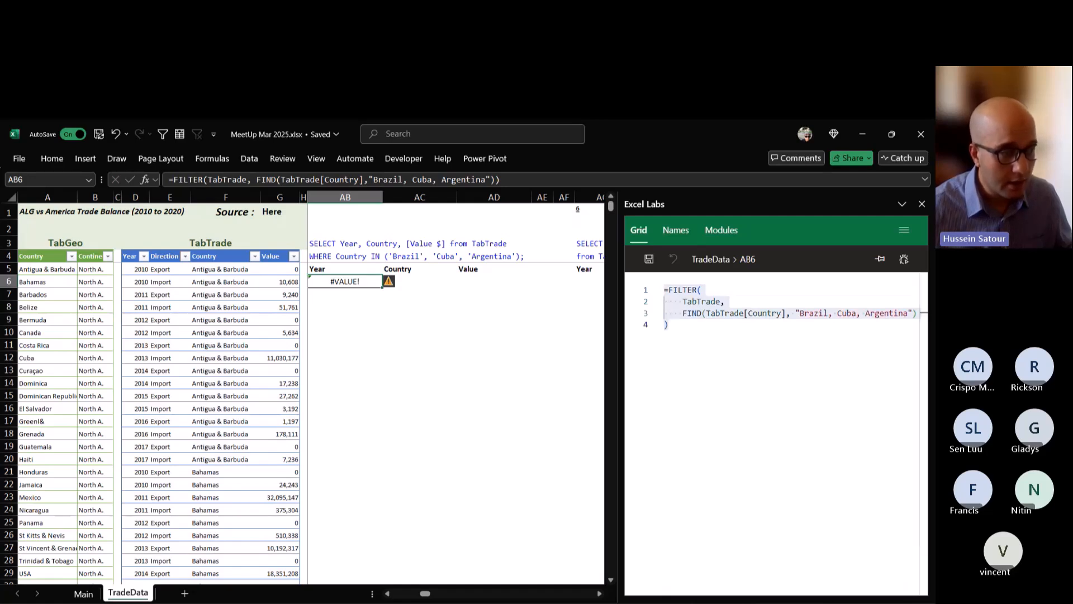
Wrap the FIND condition in the AB6 formula in IFERROR, returning 0 for errors.
double_click(365, 282)
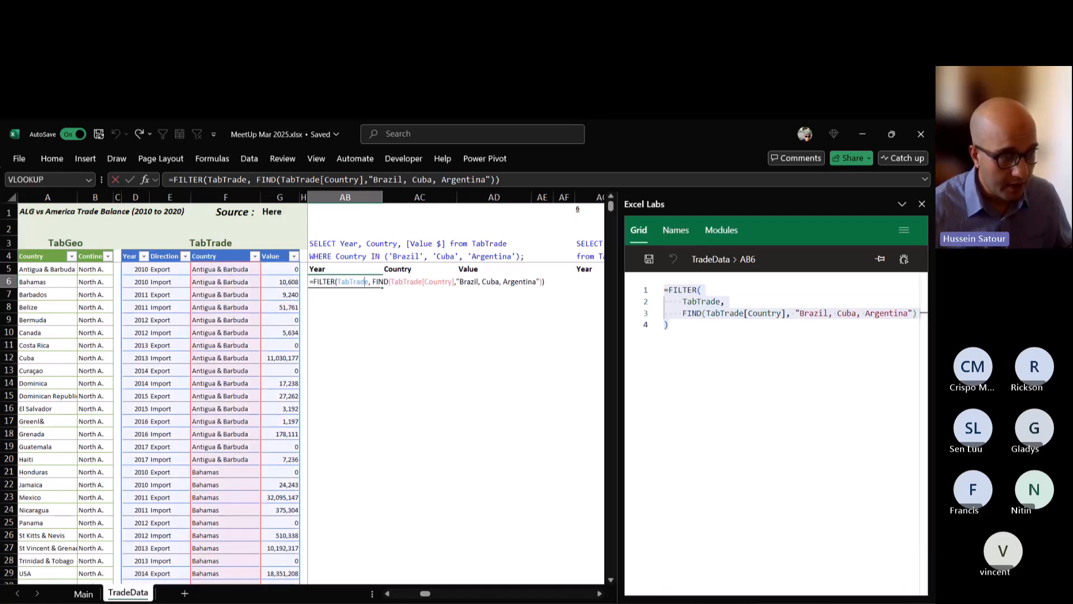
drag(372, 282, 542, 282)
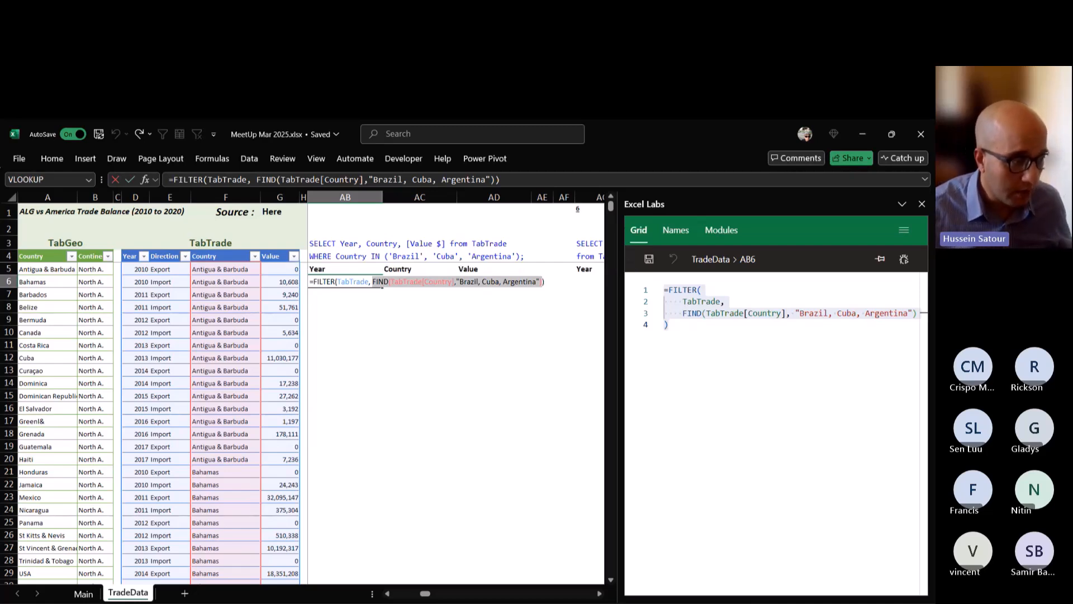
key(Left)
text(IFERROR()
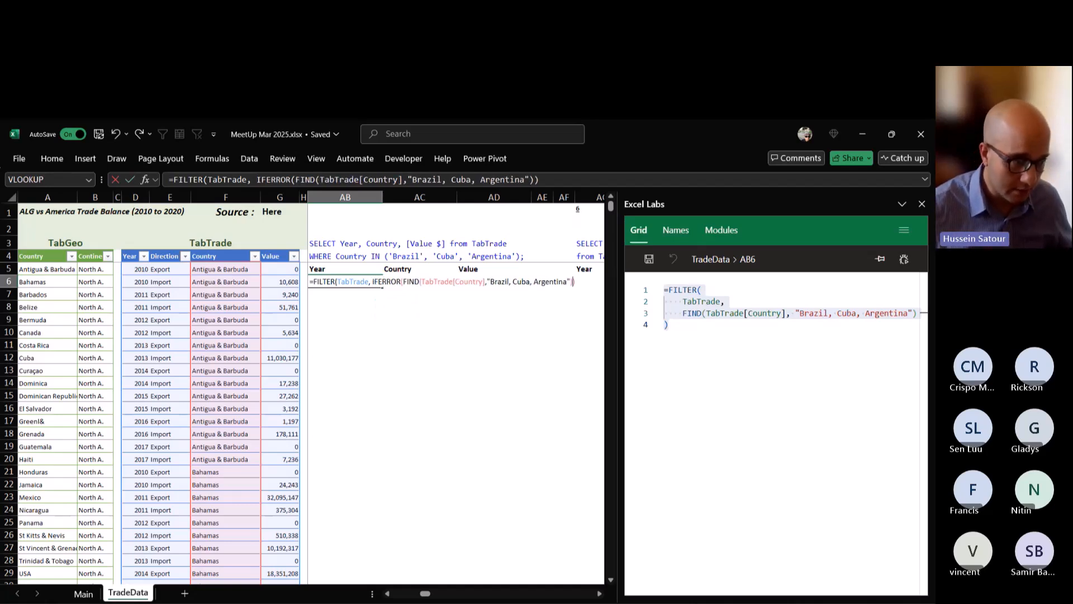
text(,)
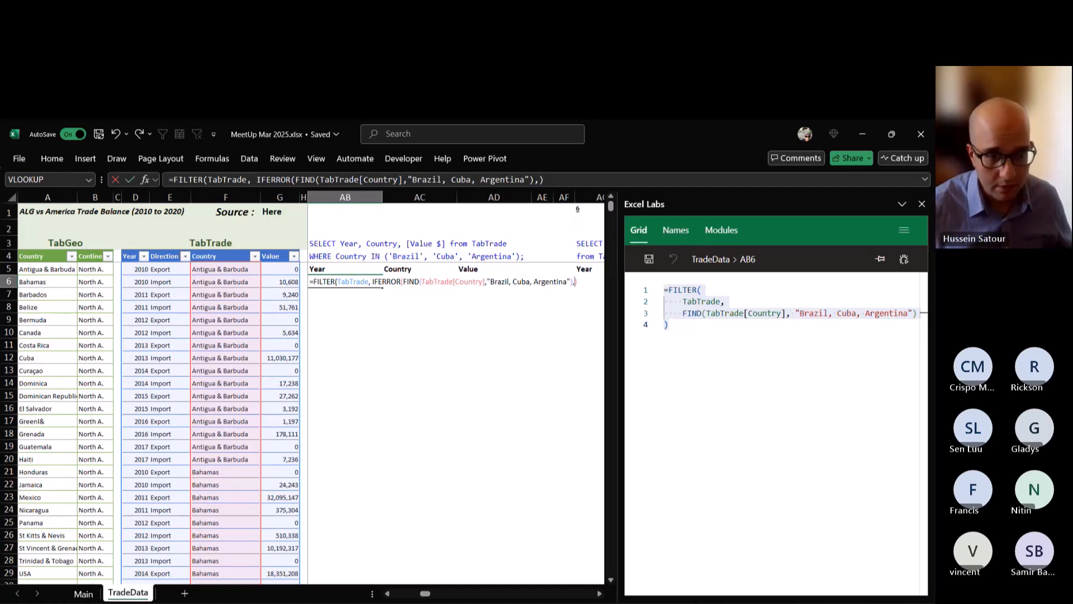
text(0)
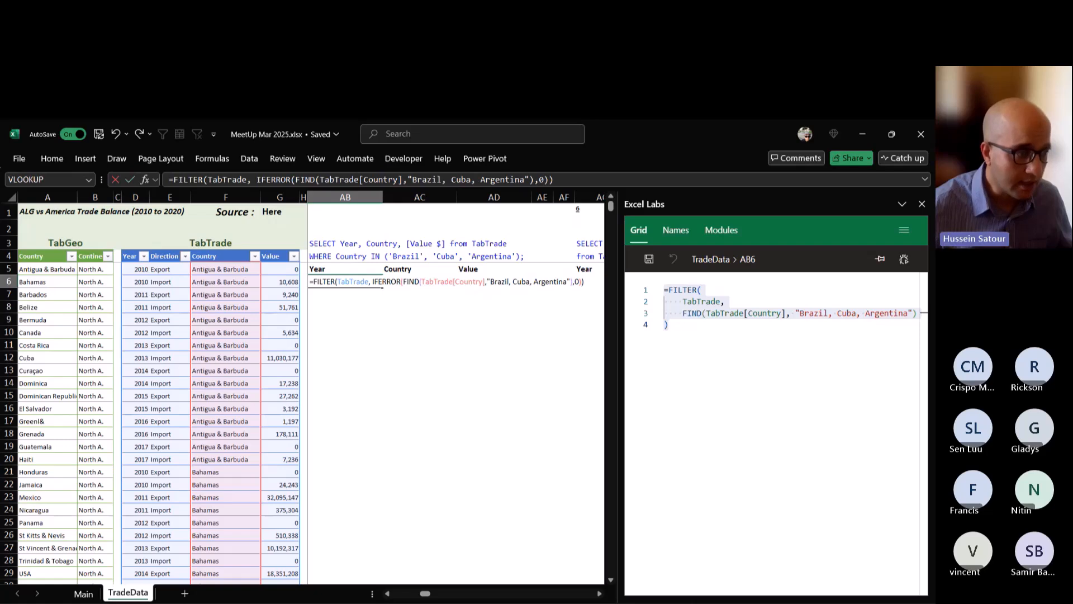
key(ctrl+Return)
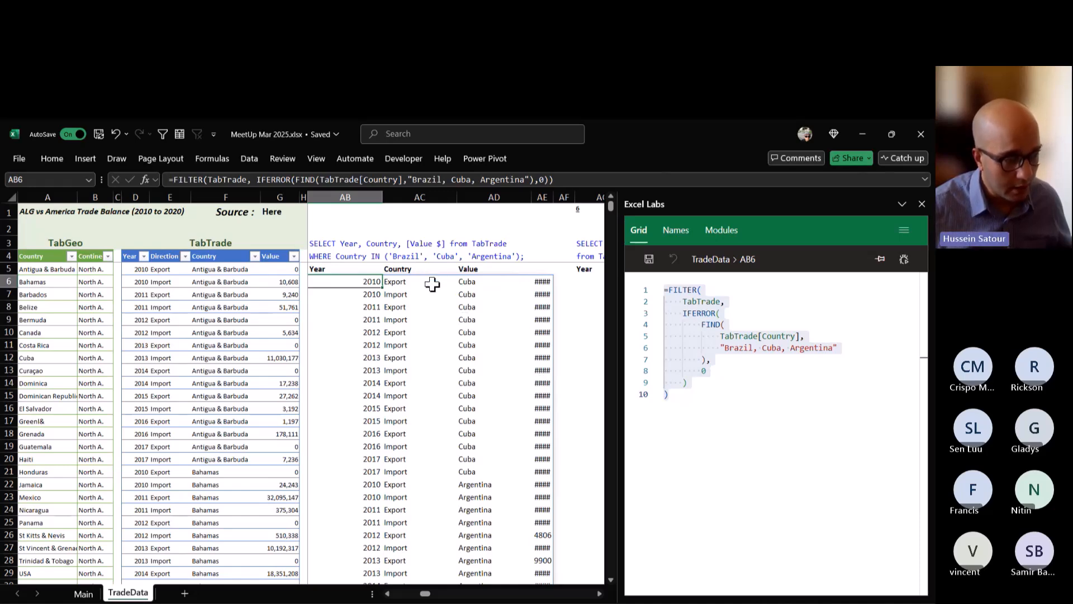
Examine the filtered country rows below AB6 and evaluate the IFERROR condition inside the formula.
scroll(496, 335, down, 10)
scroll(495, 335, up, 10)
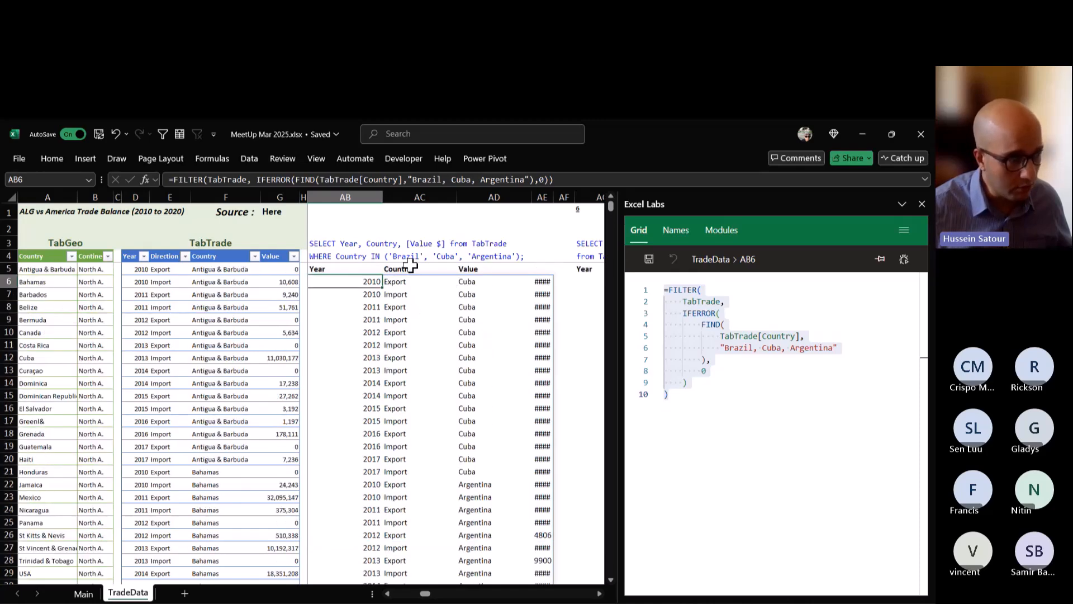
scroll(511, 399, down, 13)
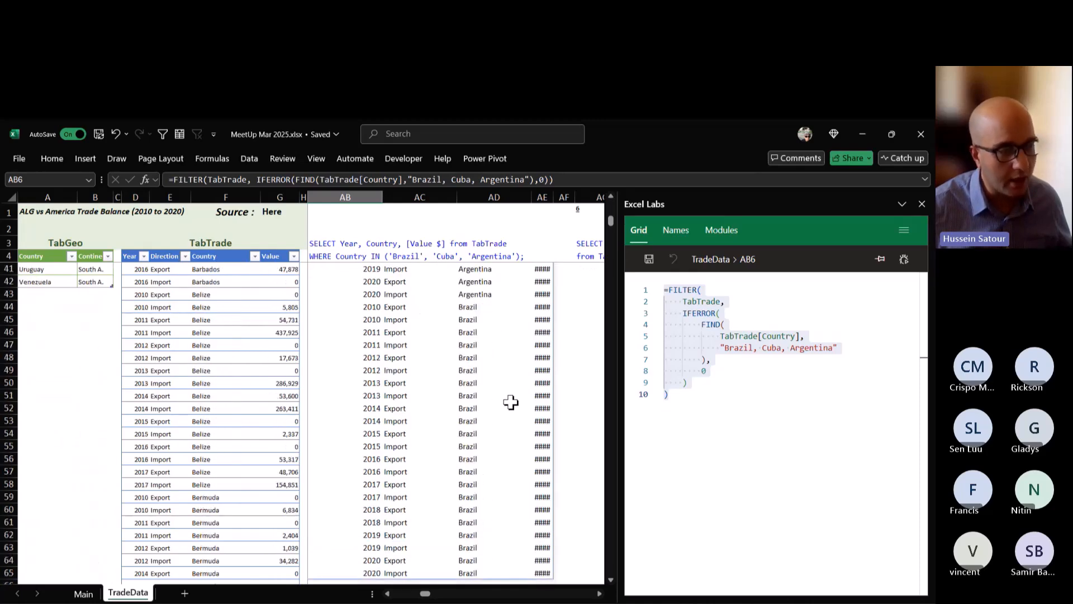
scroll(510, 401, down, 5)
scroll(510, 401, up, 18)
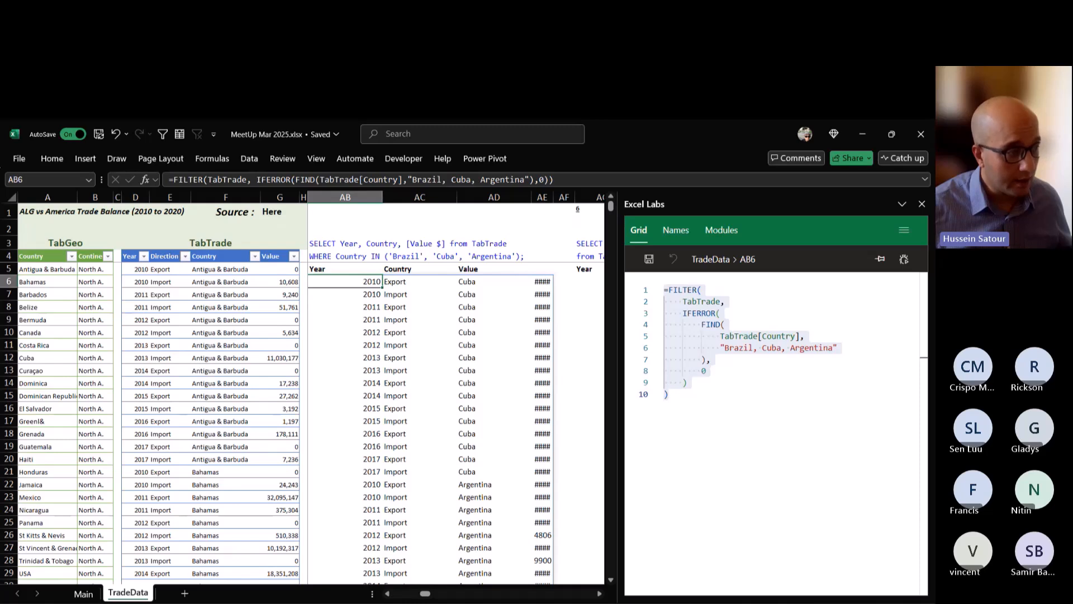
double_click(356, 281)
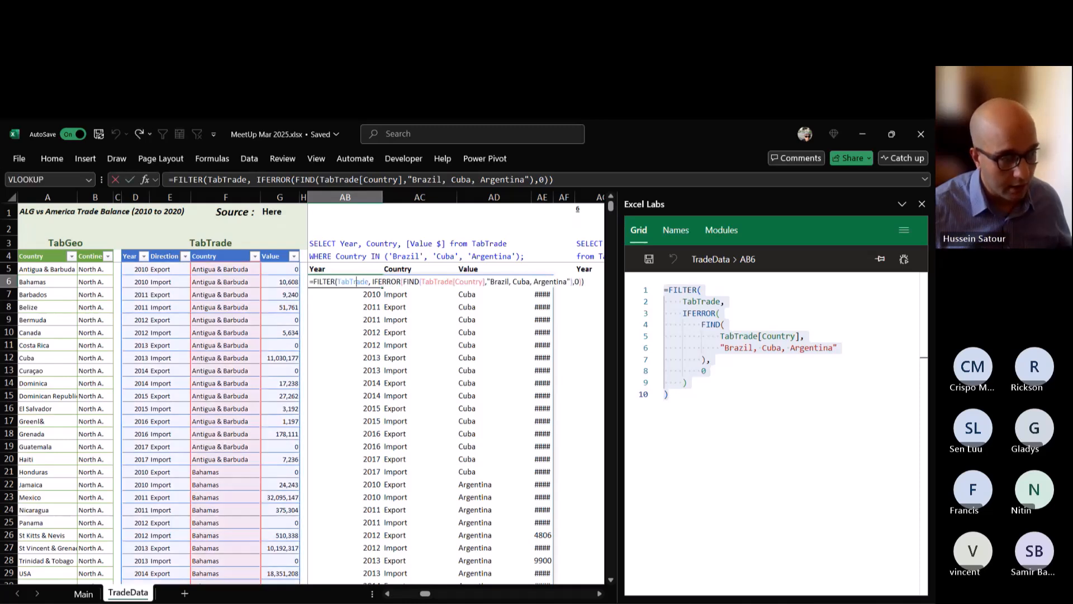
drag(372, 282, 581, 281)
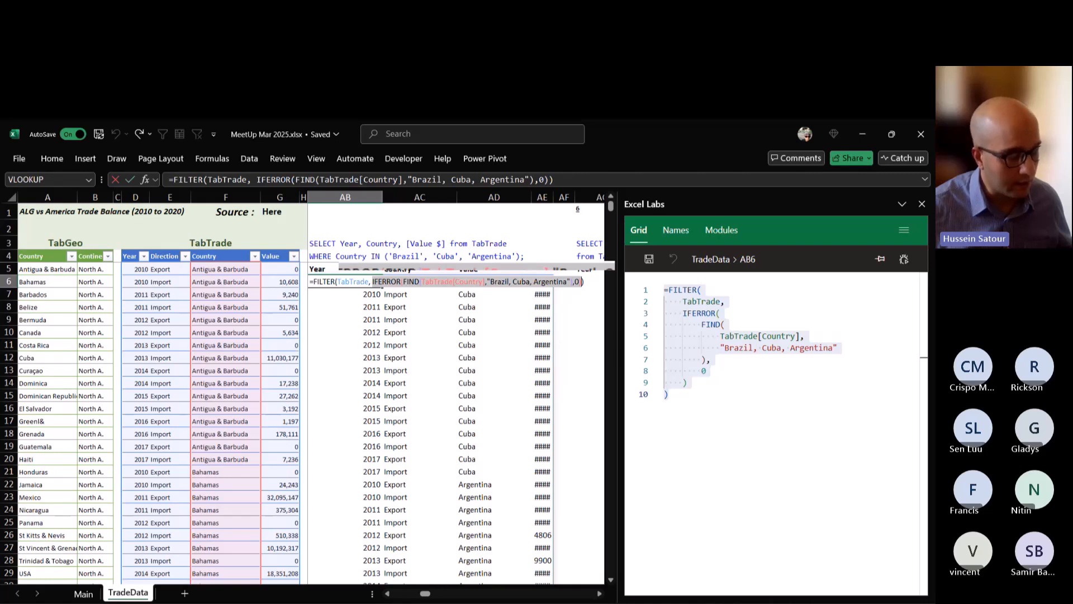
key(F9)
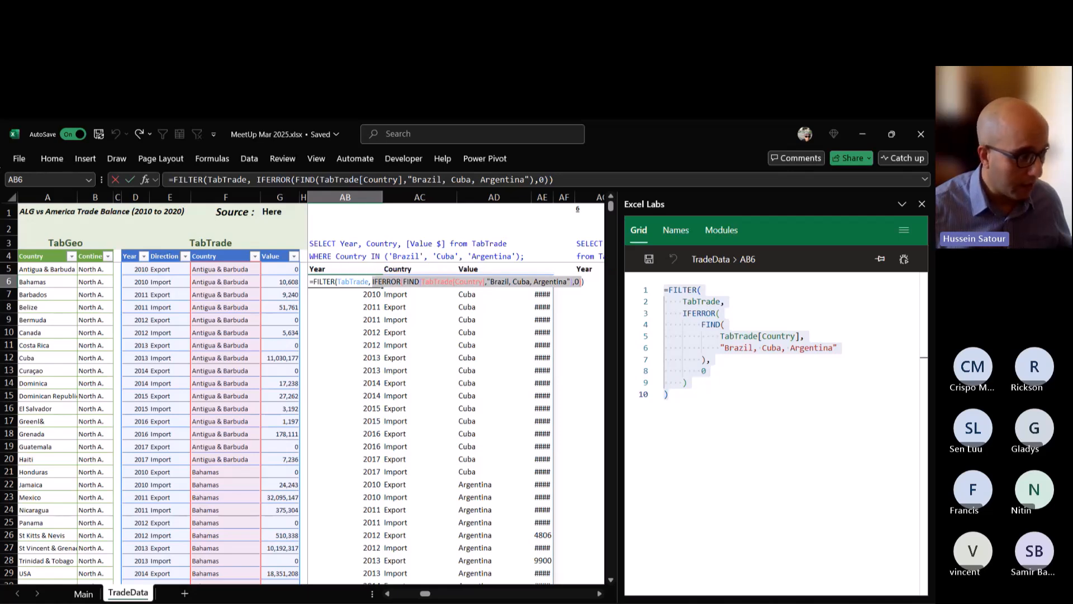
Add "Bahamas" to the start of FIND's country list in the AB6 formula, giving "Bahamas, Brazil, Cuba, Argentina", and enter it.
click(234, 470)
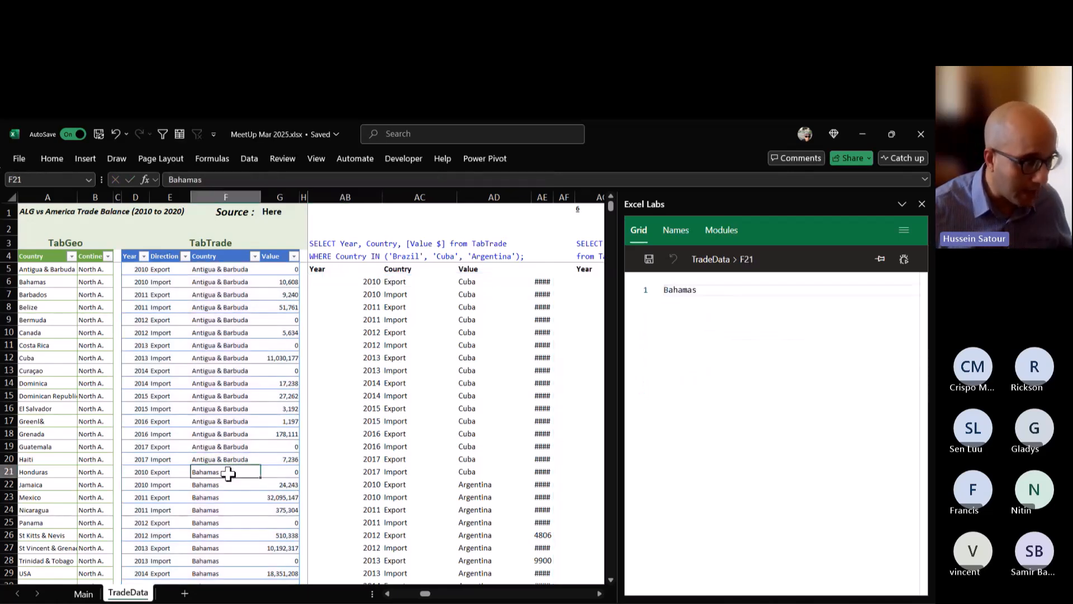
click(341, 268)
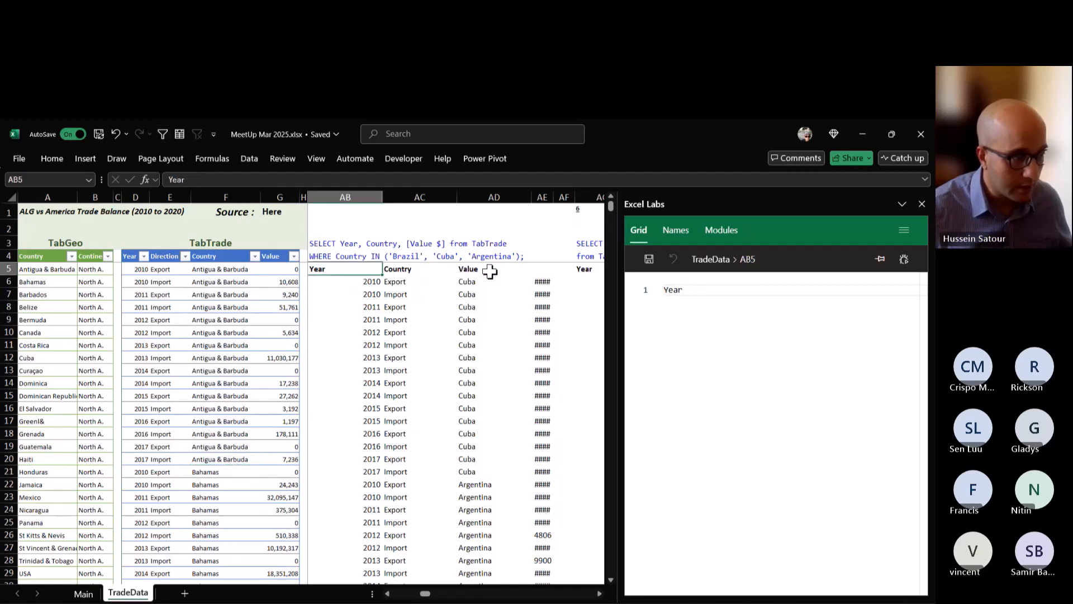
click(345, 281)
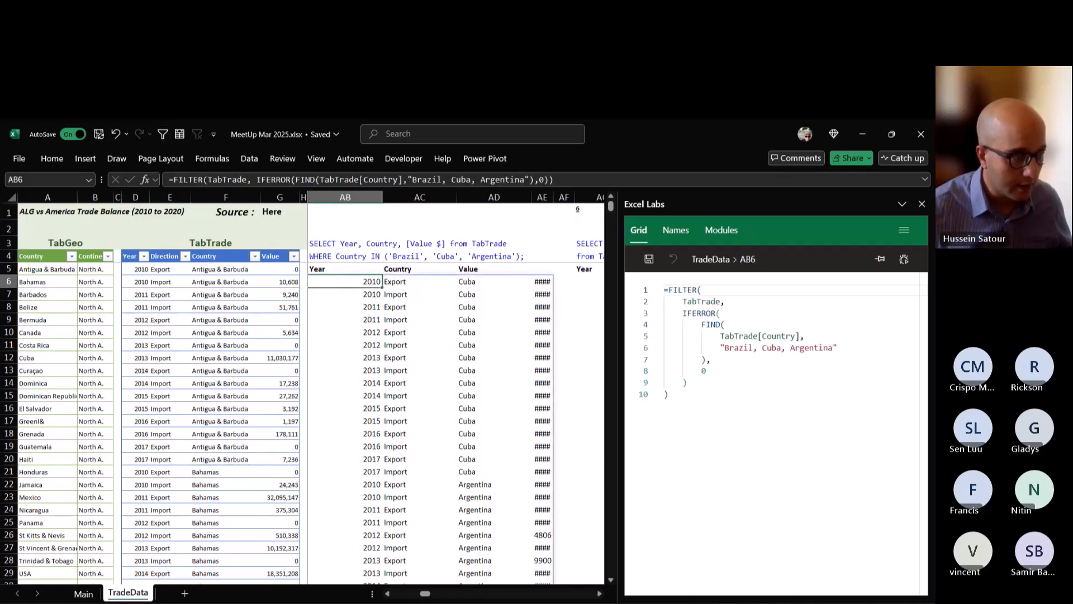
double_click(366, 281)
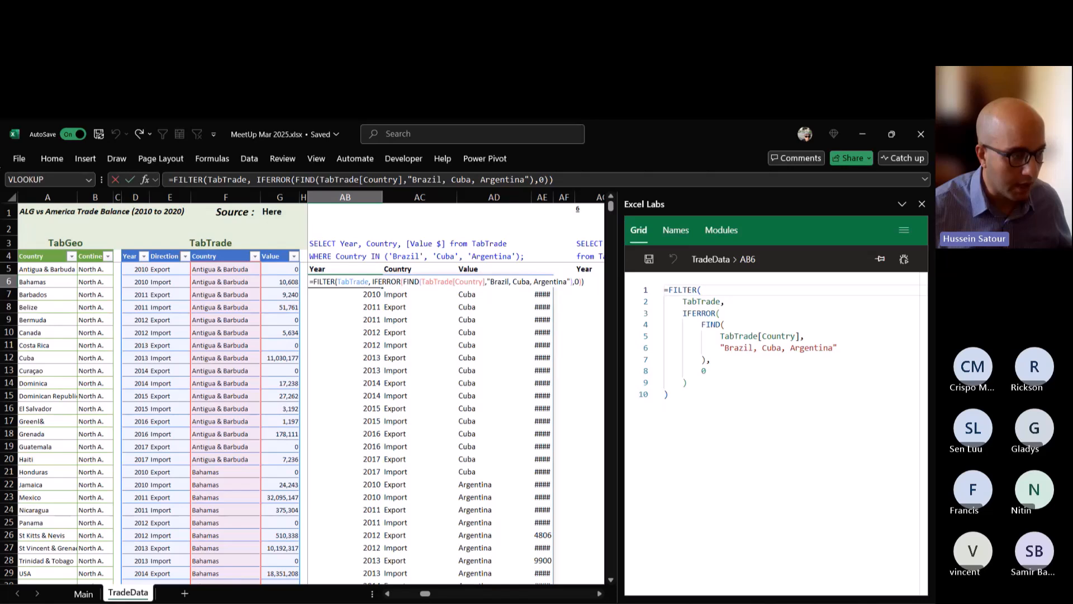
text(Baha)
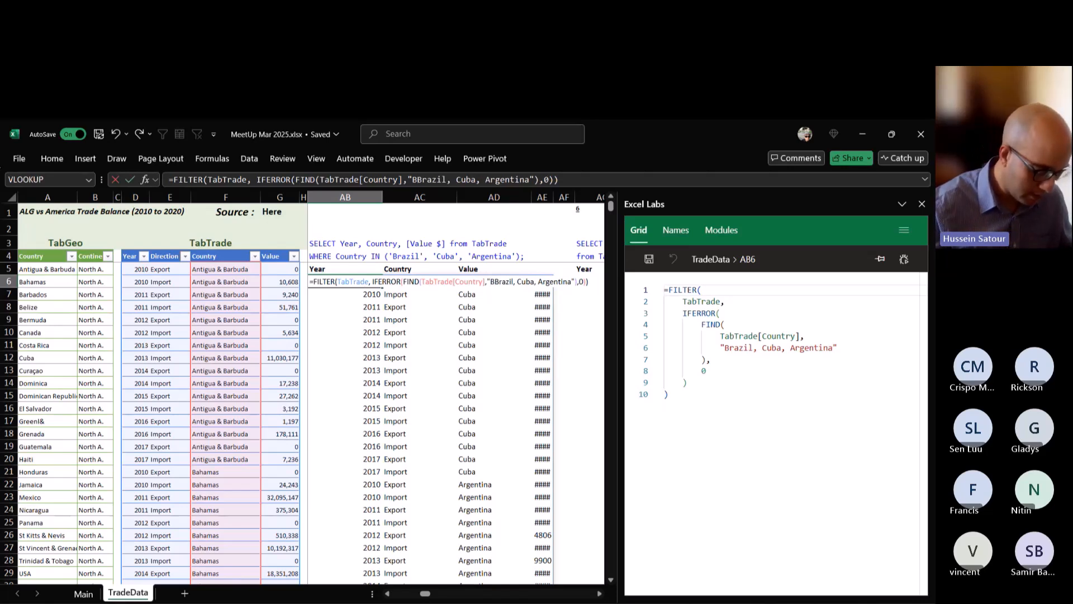
text(mas,)
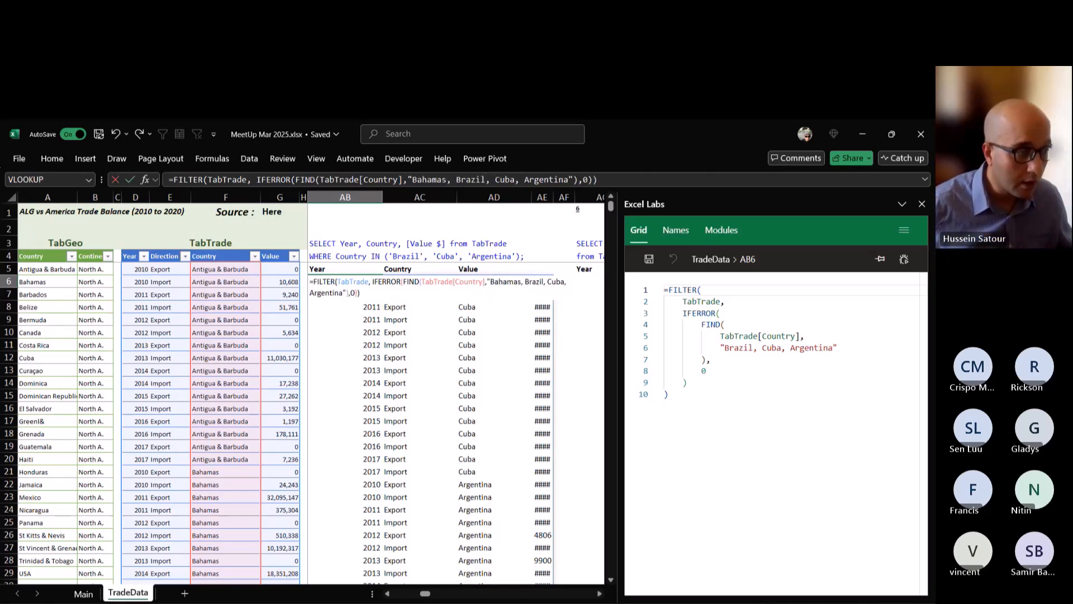
key(Return)
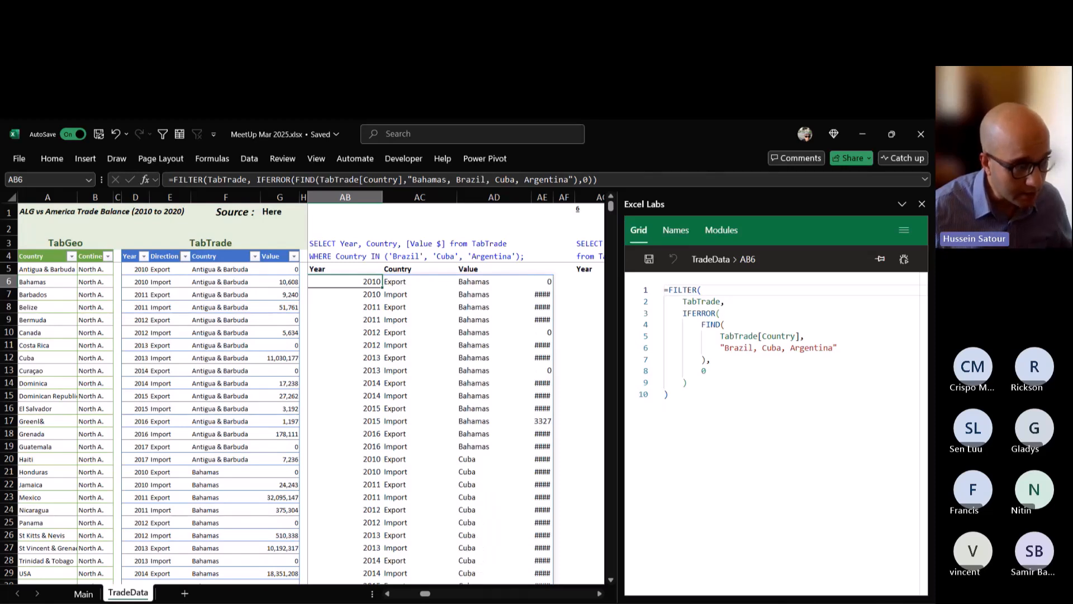
Move "Bahamas" between Cuba and Argentina in FIND's country list in AB6 and enter the formula.
key(F2)
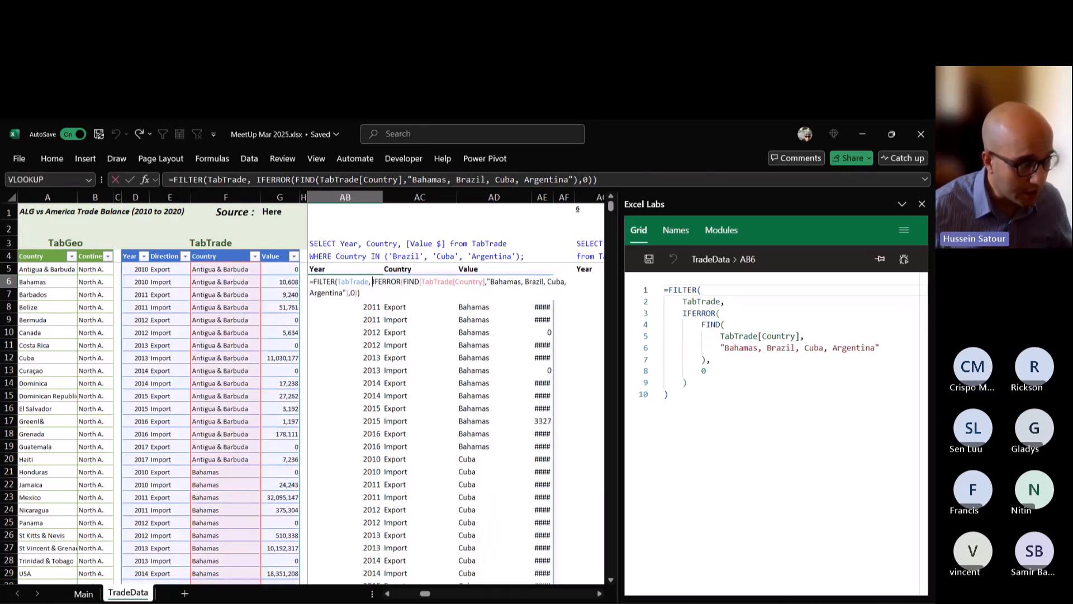
drag(373, 282, 358, 293)
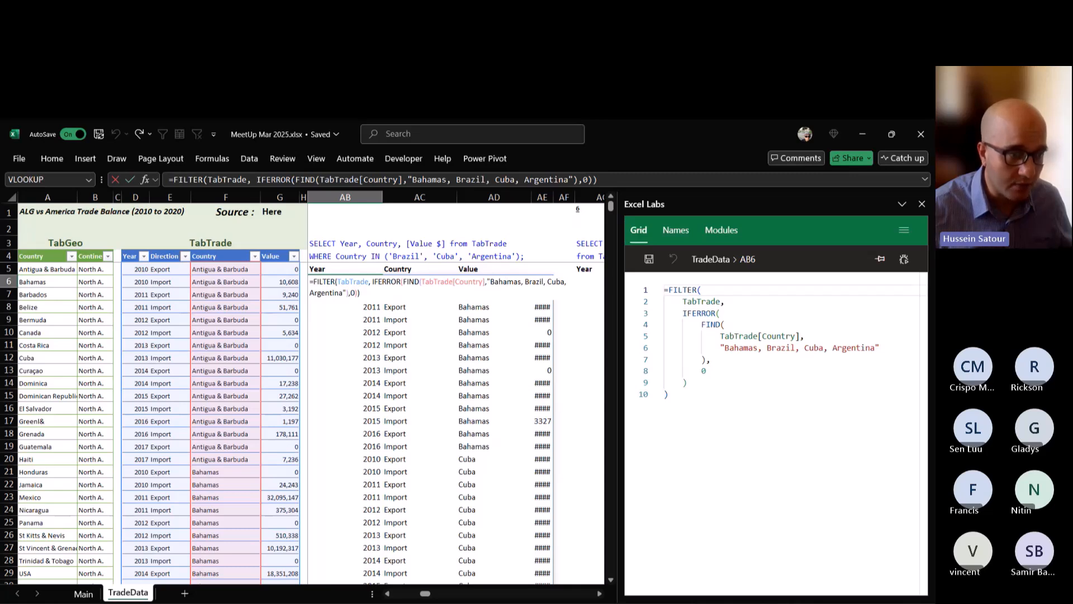
key(Right)
key(Right)
key(Right)
key(Right)
key(Right)
key(shift+Left)
key(shift+Left)
key(shift+Left)
key(shift+Left)
key(shift+Left)
key(shift+Left)
key(shift+Left)
key(shift+Left)
key(shift+Left)
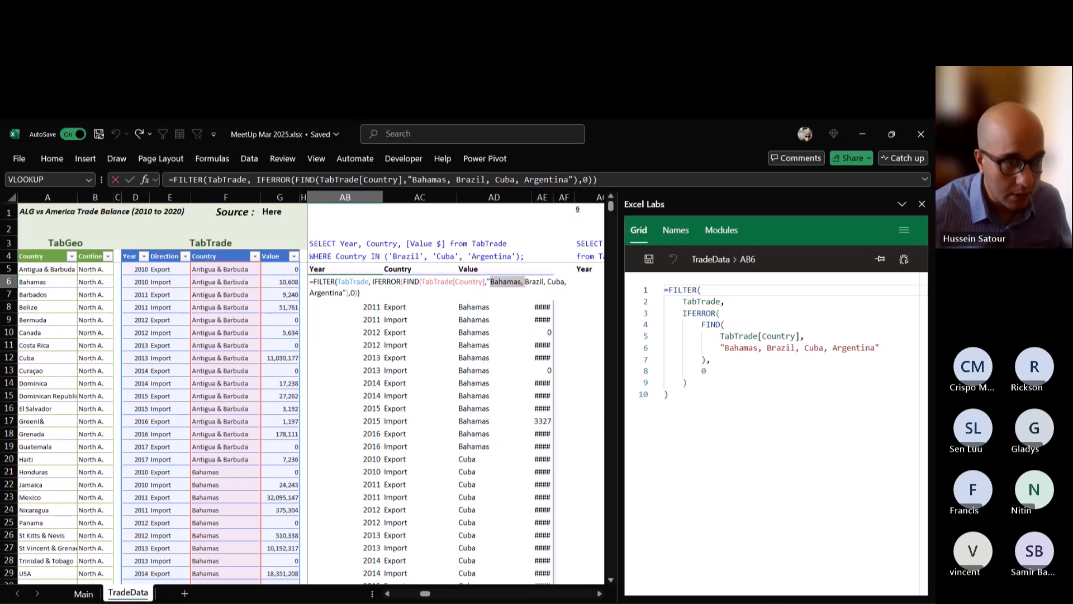
key(BackSpace)
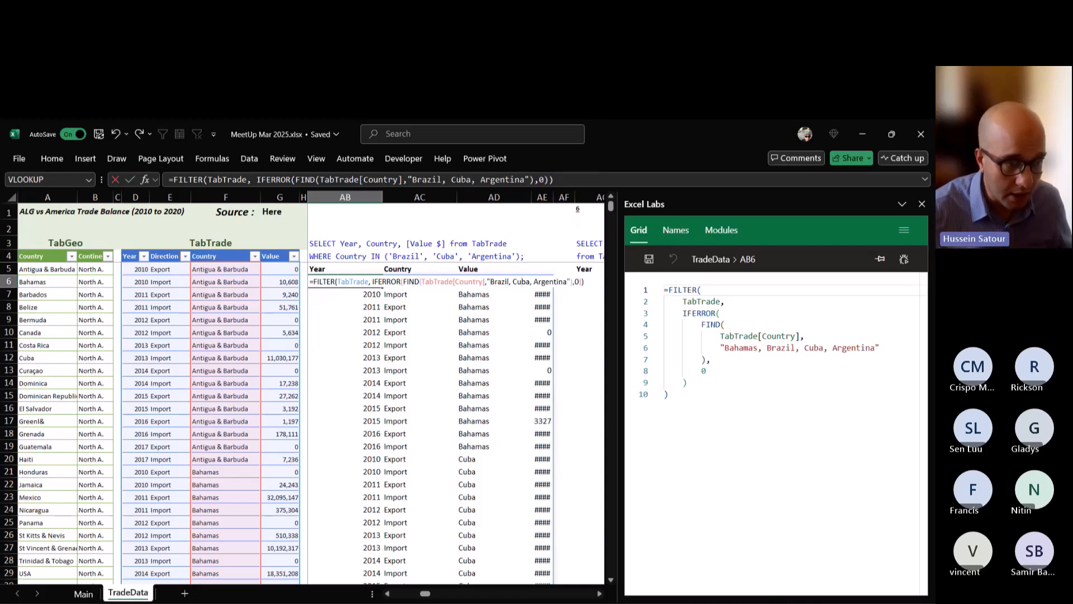
text(Bahamas,)
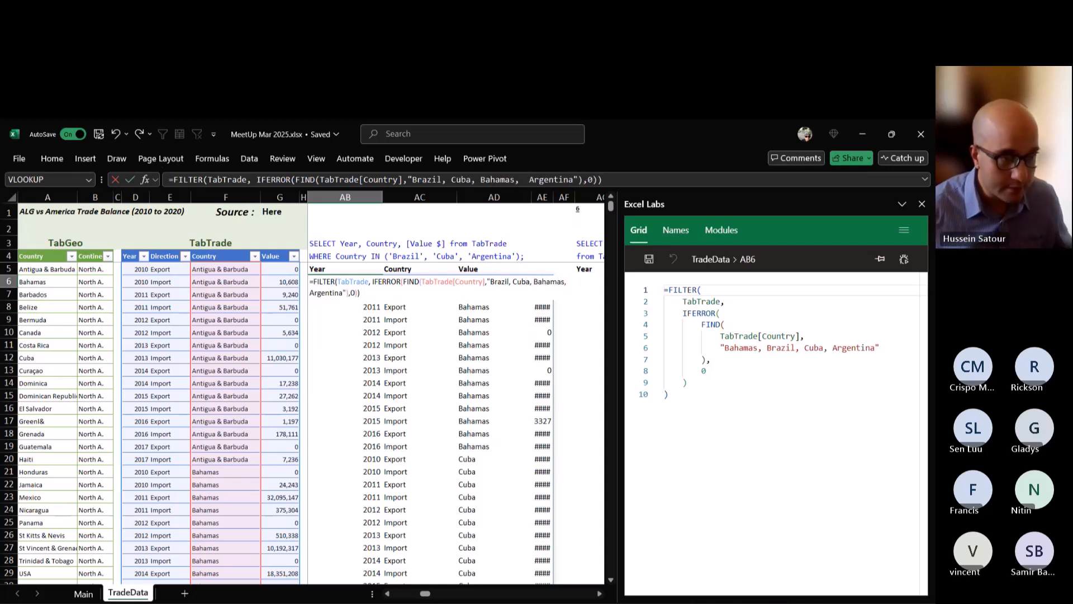
key(ctrl+Return)
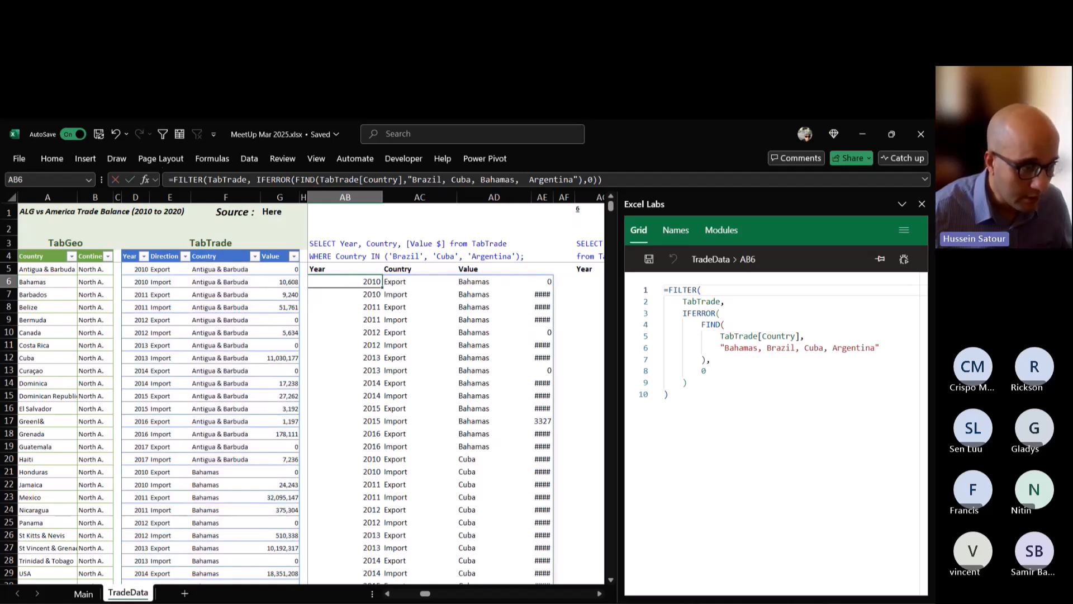
Reopen the AB6 formula and select its IFERROR condition.
double_click(366, 282)
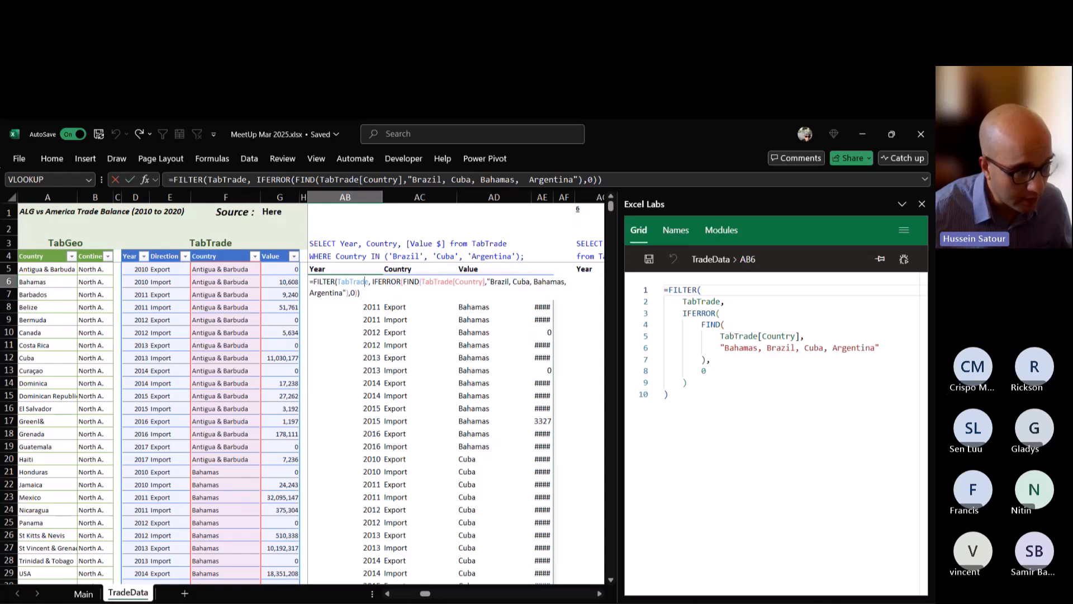
drag(370, 281, 358, 292)
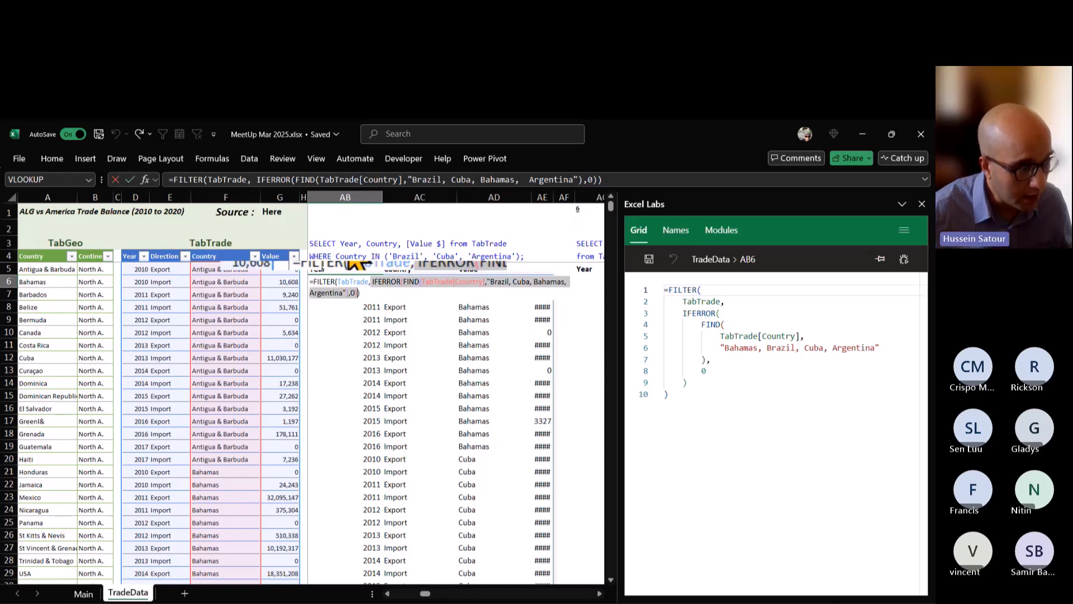
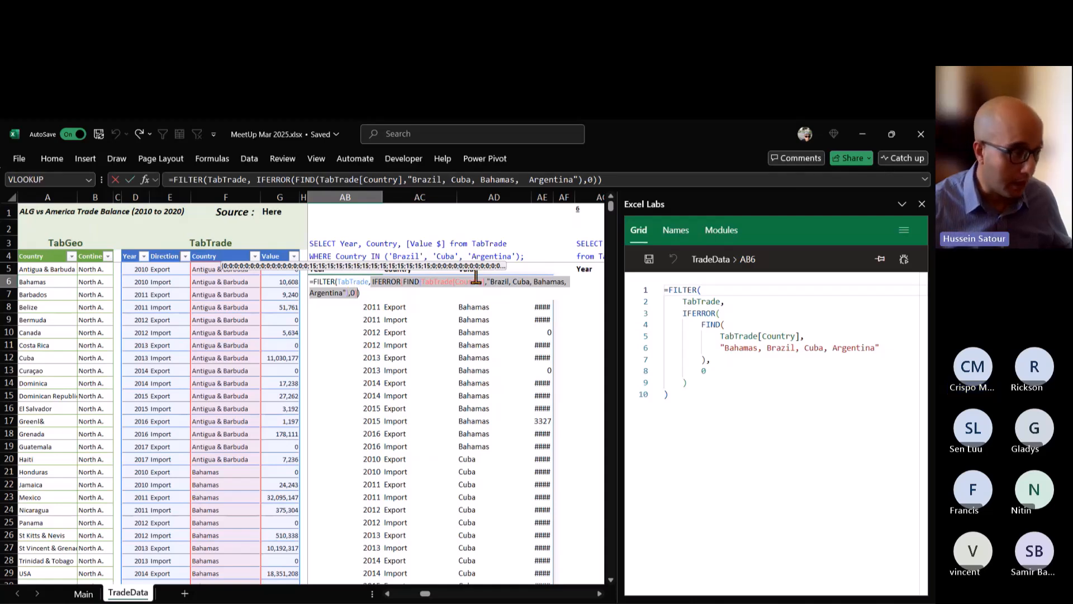
Replace IFERROR with ISNUMBER around FIND in the AB6 formula, remove the 0 fallback argument, and enter the formula.
click(401, 282)
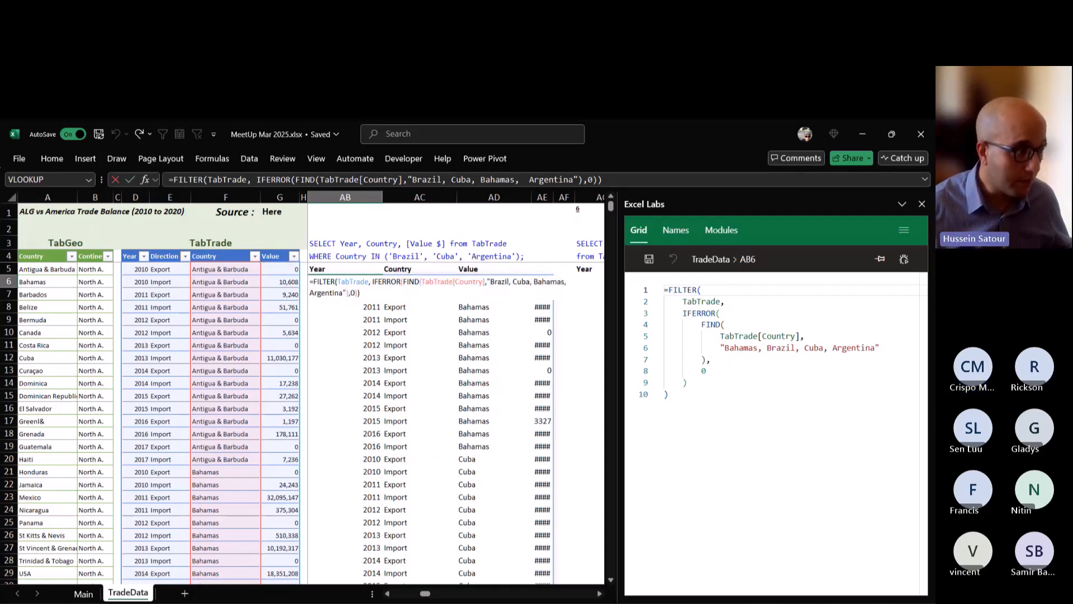
key(shift+Left)
key(shift+Left)
key(shift+Left)
key(shift+Left)
key(shift+Left)
key(shift+Left)
key(shift+Left)
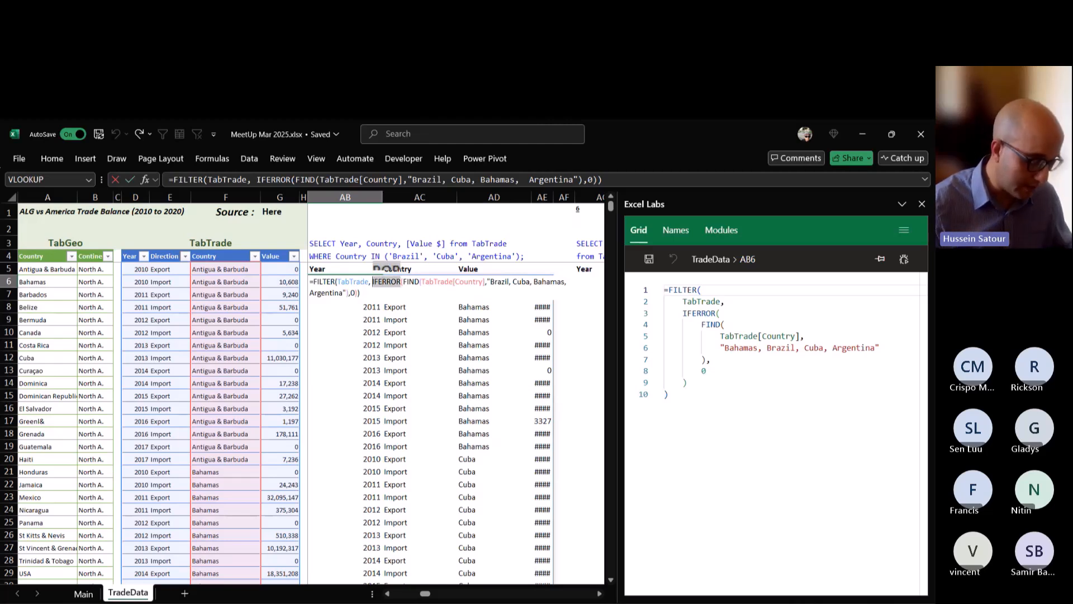
text(isn)
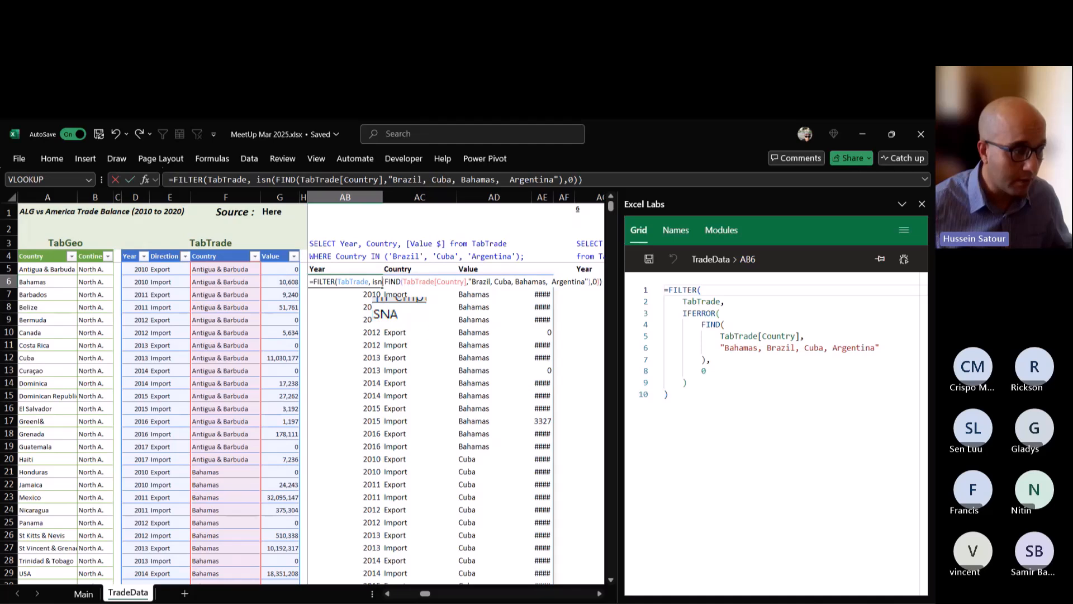
text(u)
key(Tab)
key(Return)
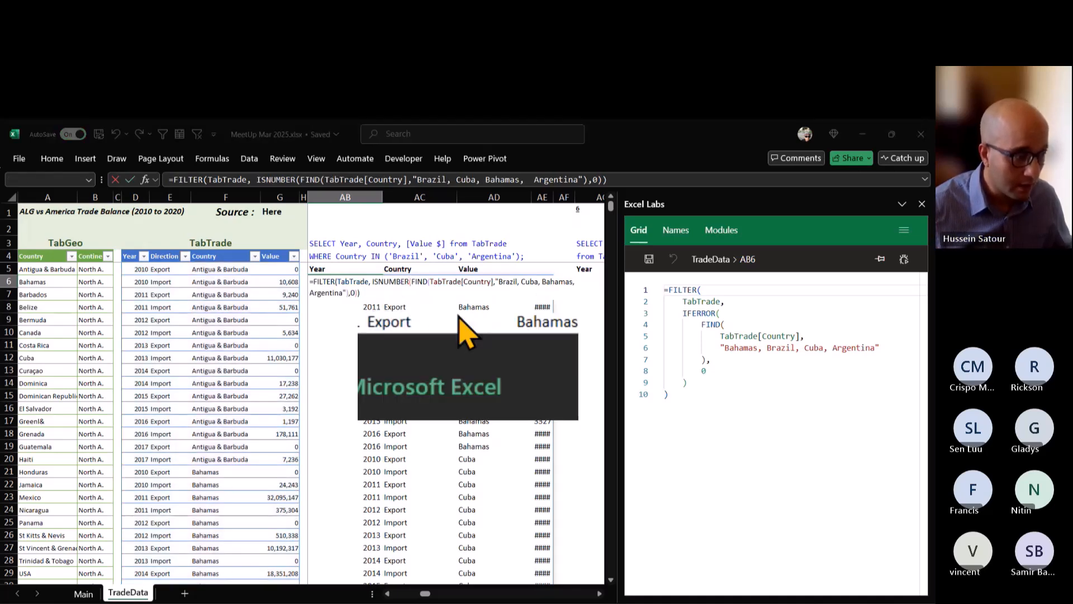
key(Return)
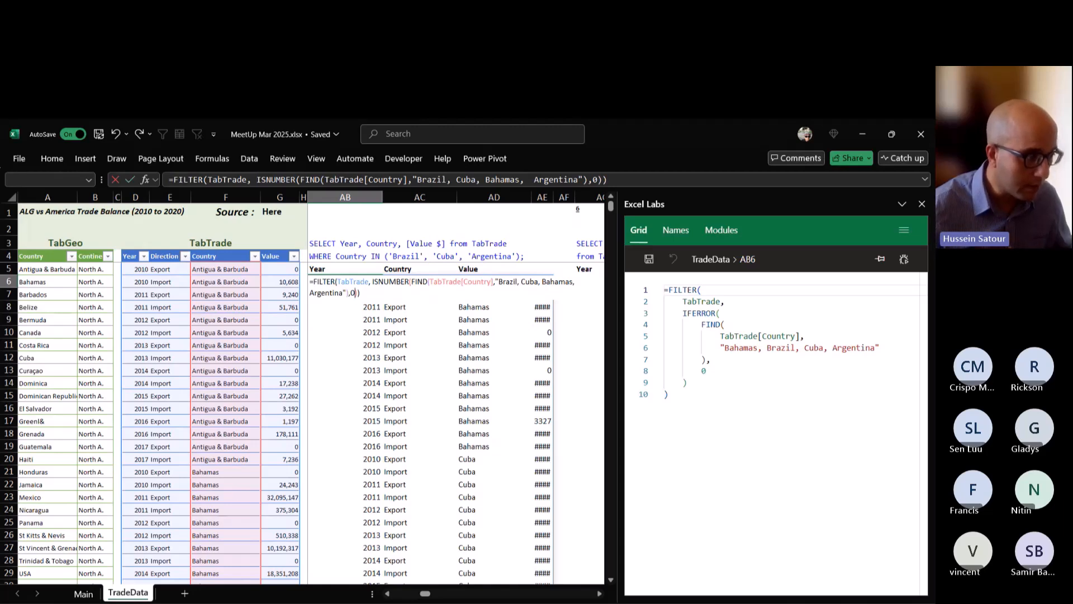
key(BackSpace)
key(BackSpace)
key(Return)
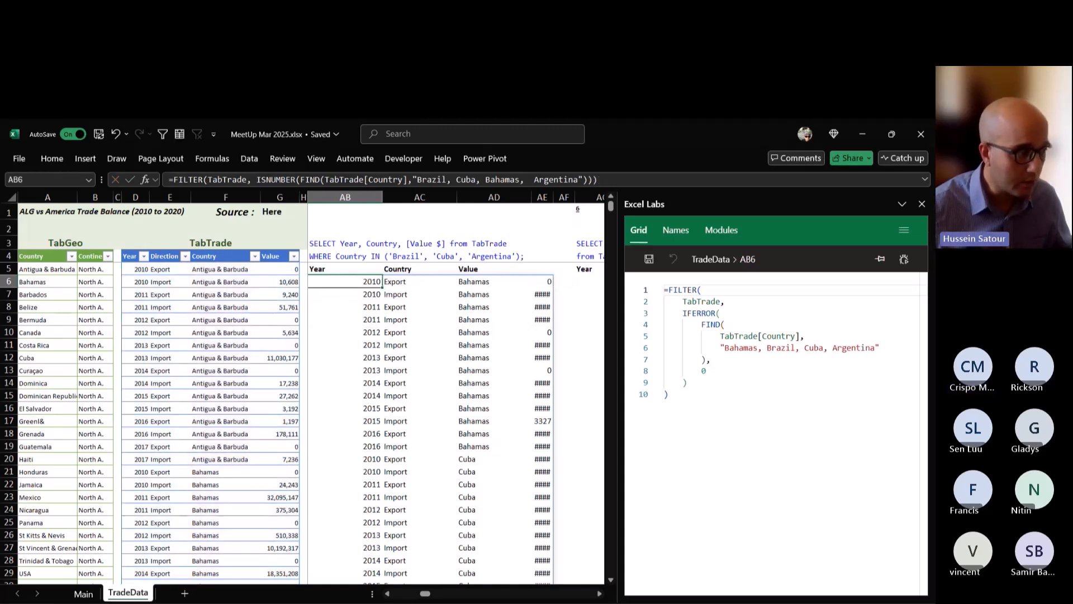
Reopen the AB6 formula and examine the array its ISNUMBER condition evaluates to, leaving the formula as it is.
key(F2)
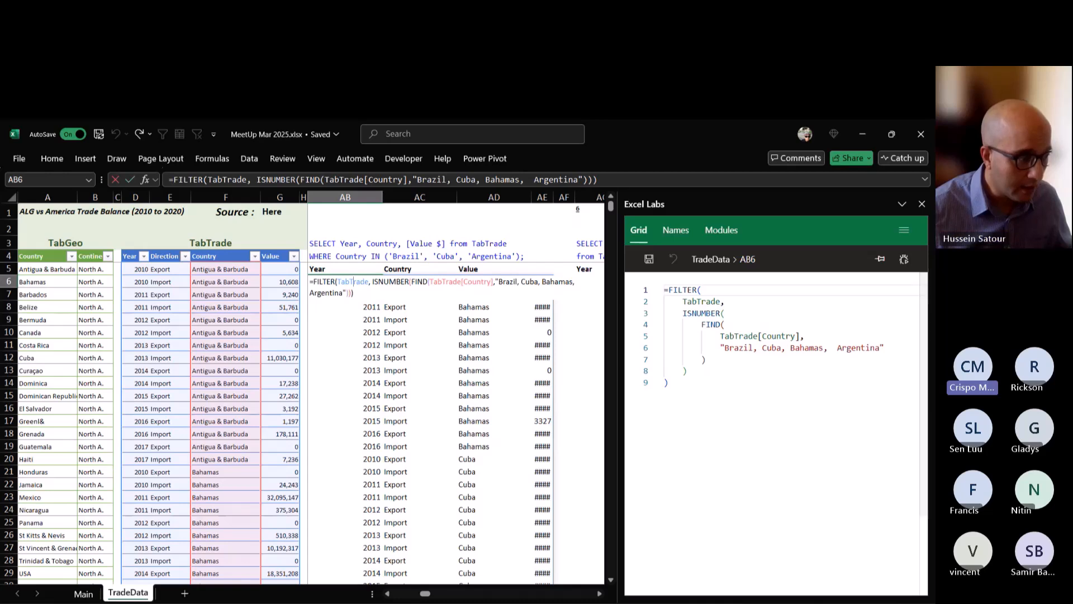
drag(372, 282, 351, 293)
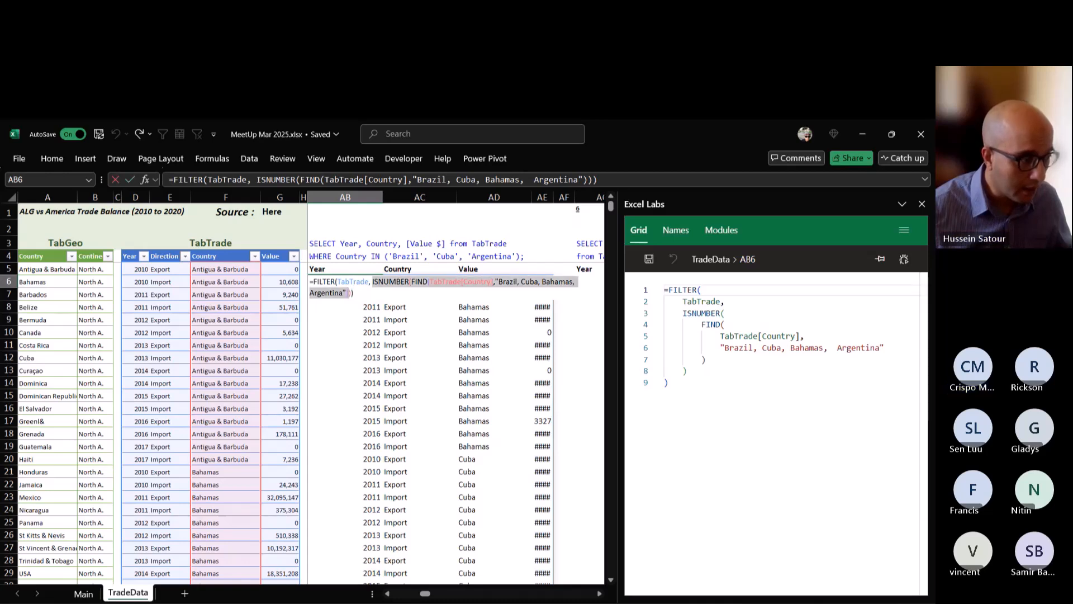
key(super+plus)
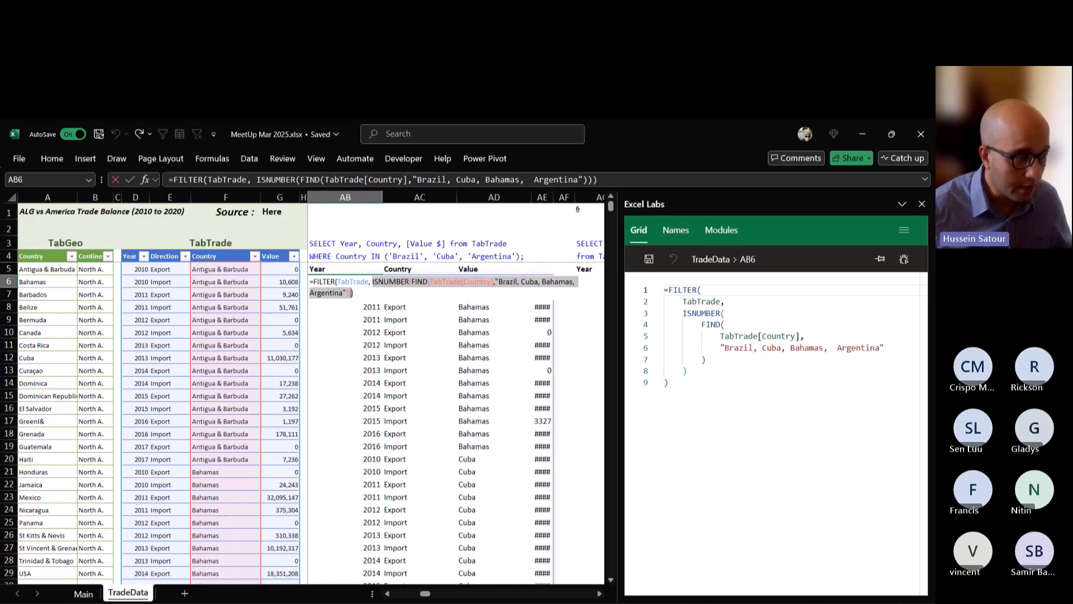
key(Left)
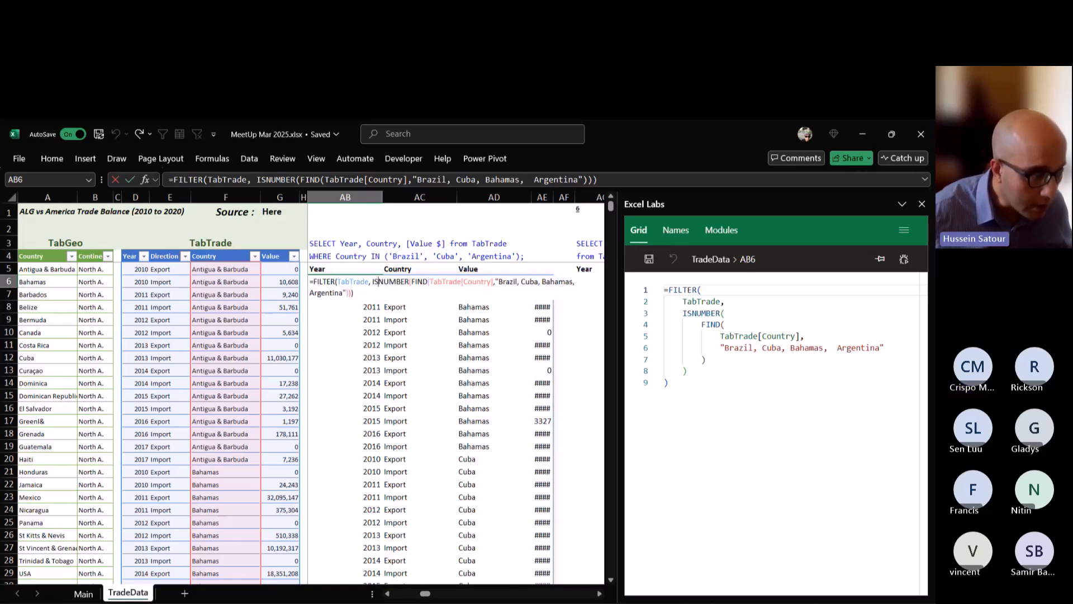
drag(366, 281, 351, 293)
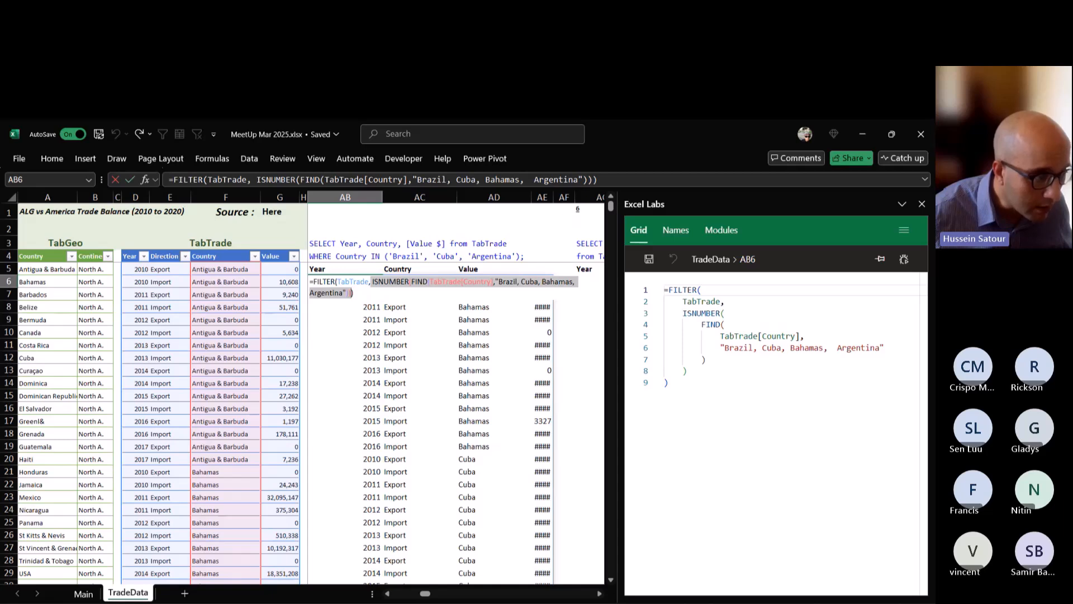
key(super+plus)
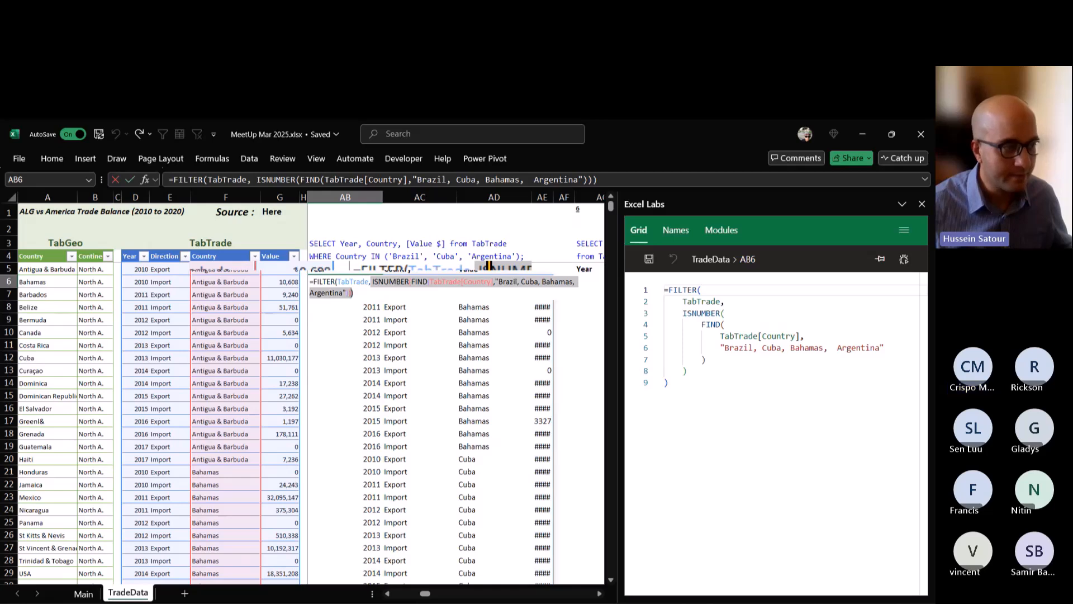
key(ctrl+Return)
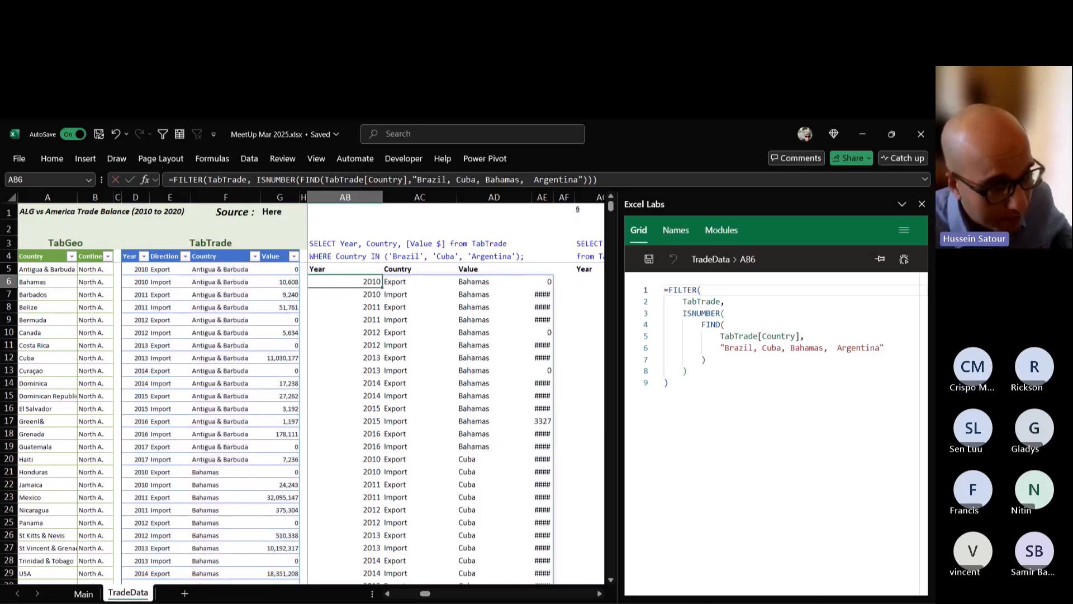
double_click(365, 282)
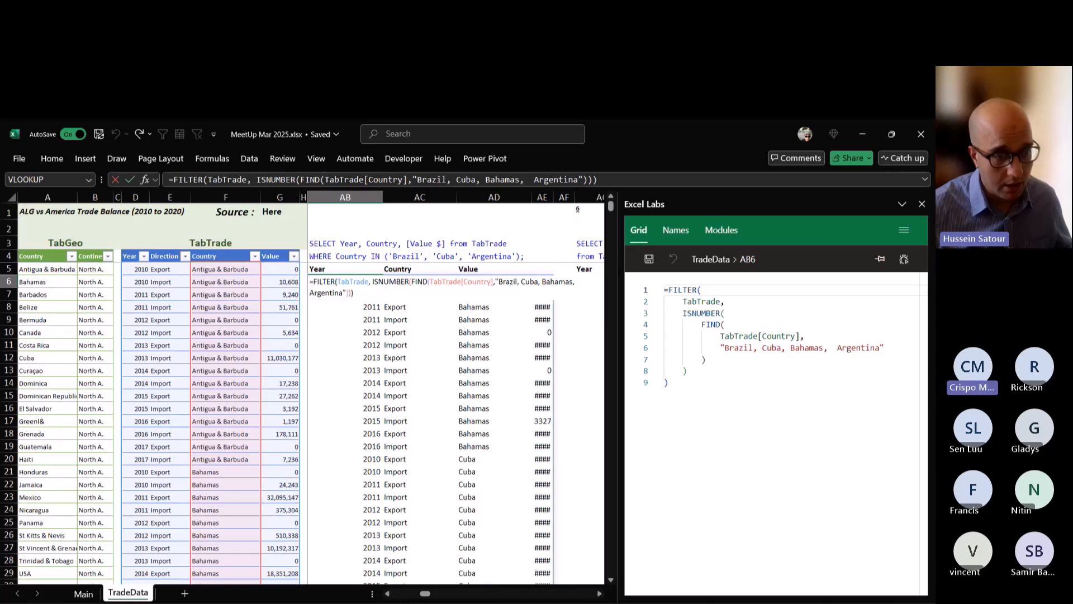
key(shift+Left)
key(shift+Left)
key(shift+Left)
key(shift+Left)
key(shift+Left)
key(shift+Left)
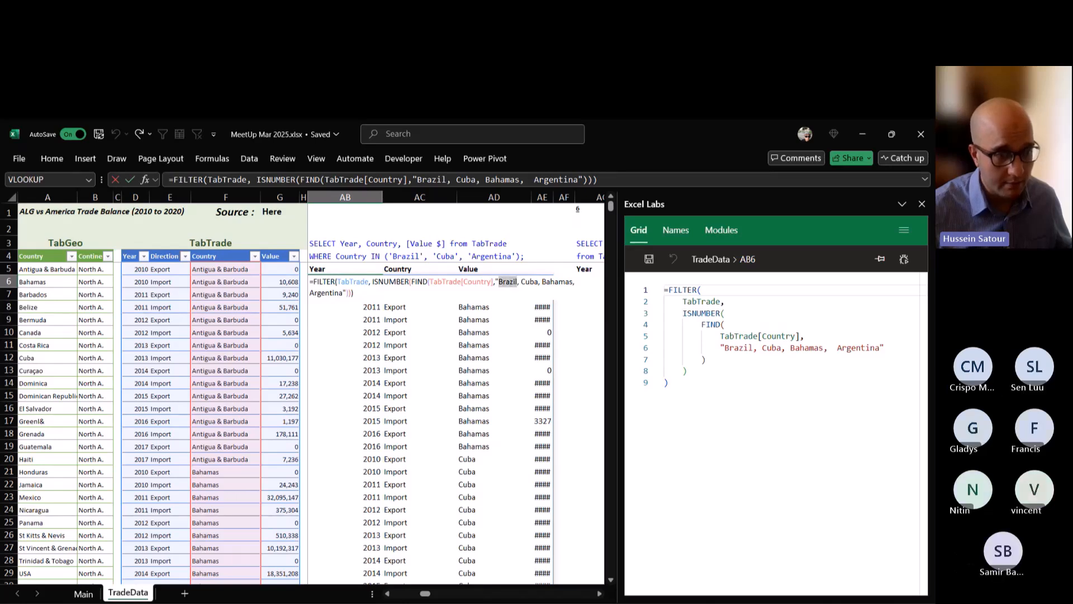
key(Escape)
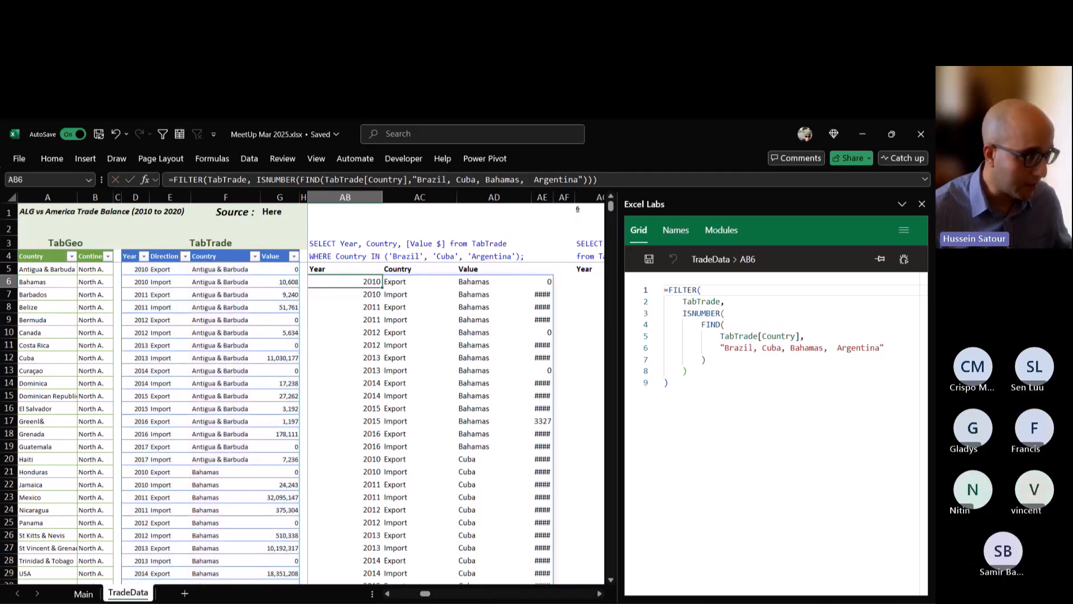
Check the country names in TabTrade's Country filter, and replace "Brazil" with "USA" in FIND's list in AB6.
click(255, 256)
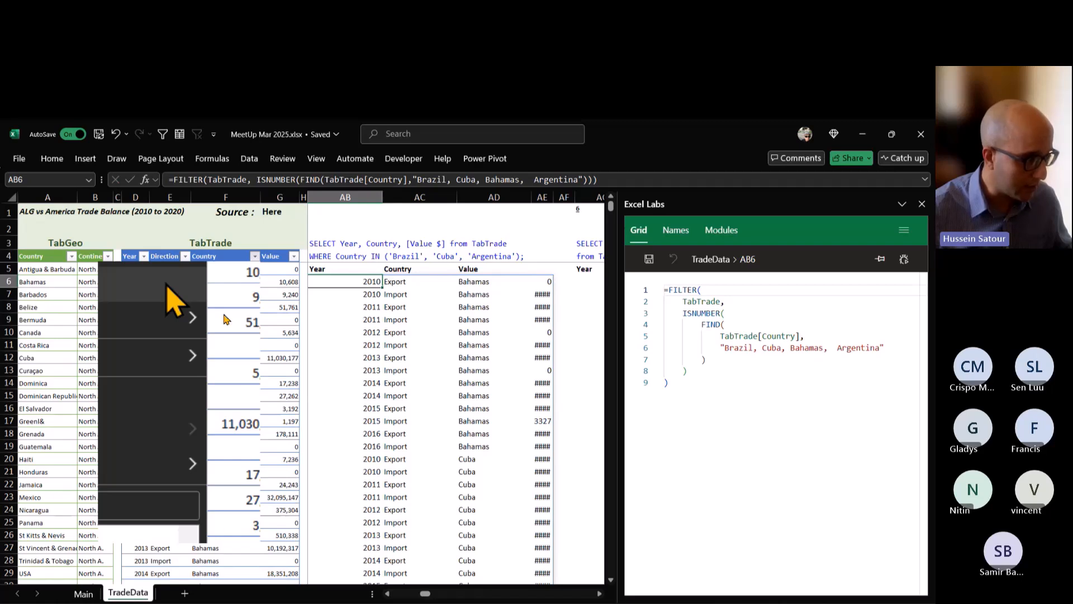
scroll(179, 488, down, 1)
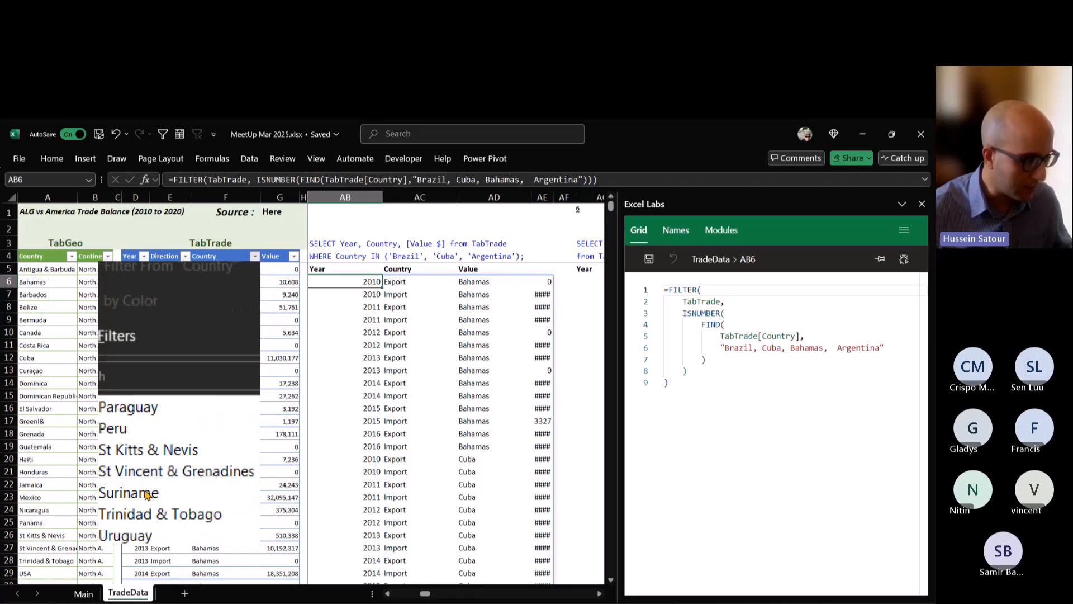
key(Escape)
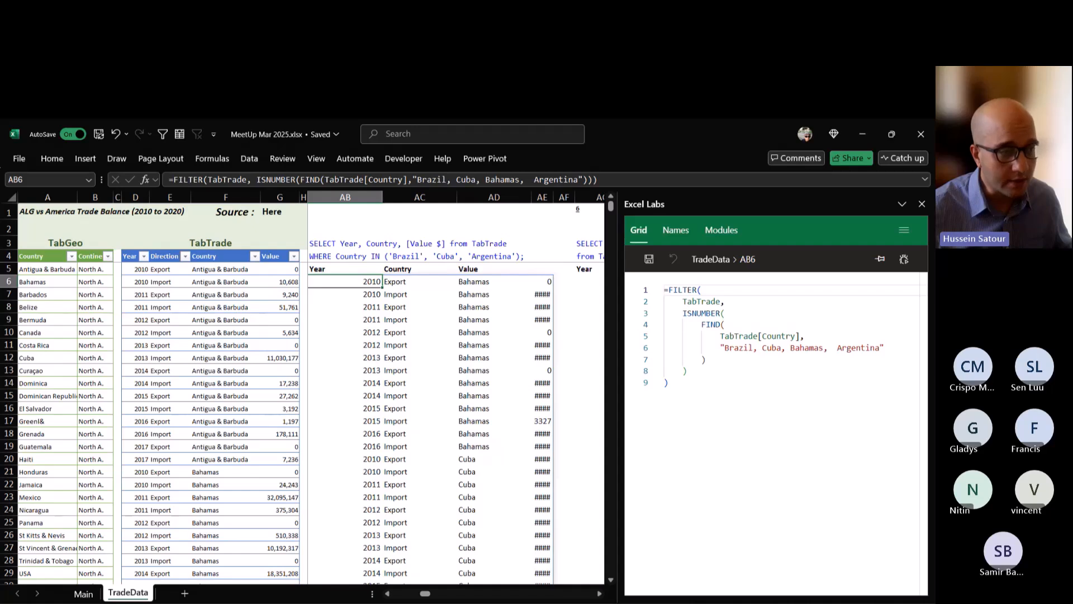
key(F2)
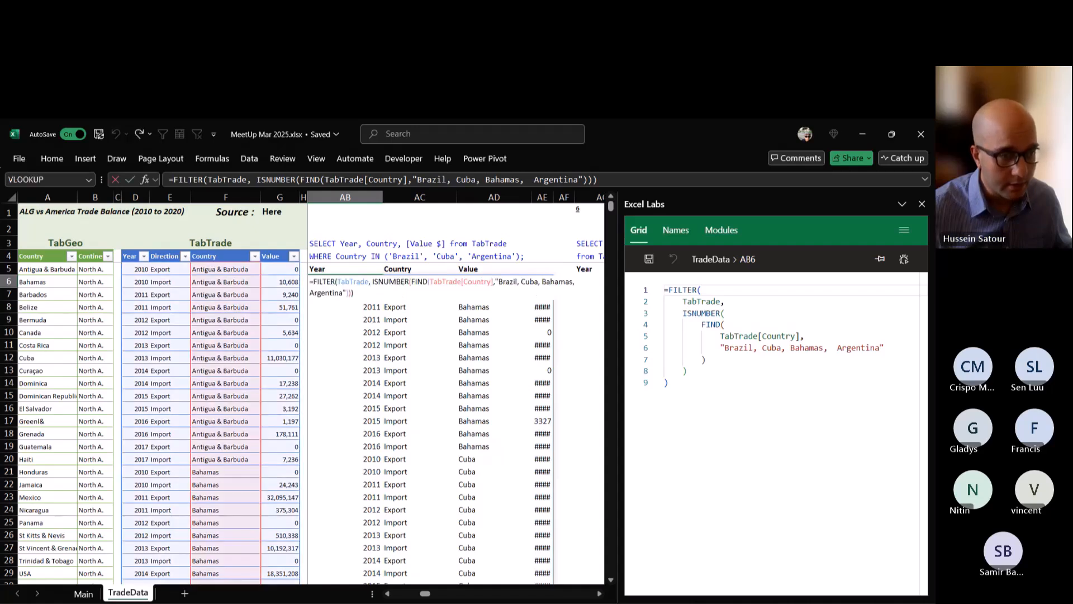
double_click(515, 282)
text(US)
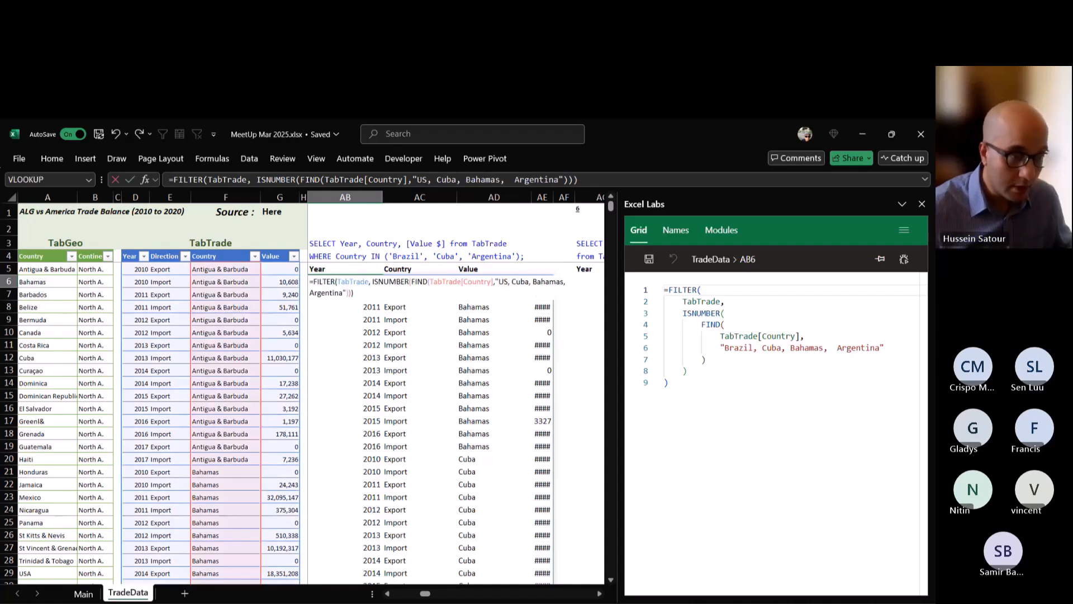
text(A)
key(Return)
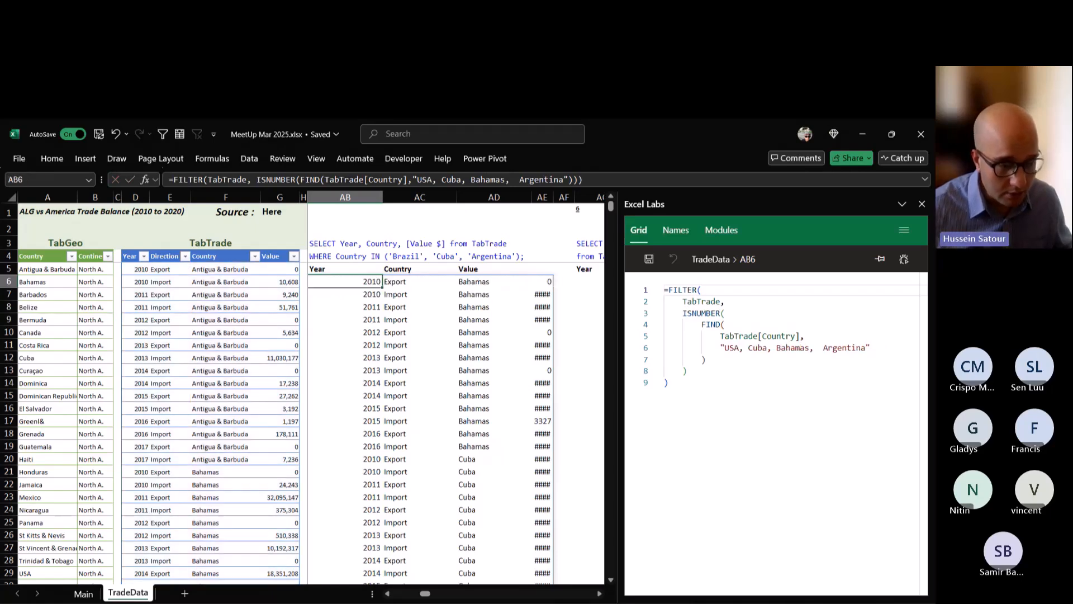
scroll(308, 419, down, 7)
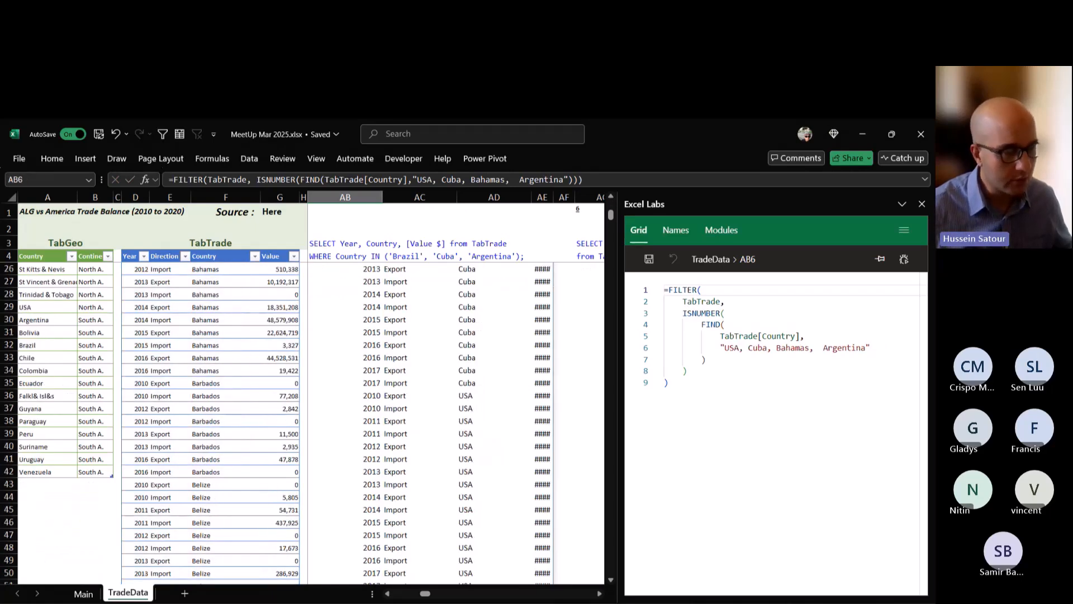
scroll(308, 419, up, 7)
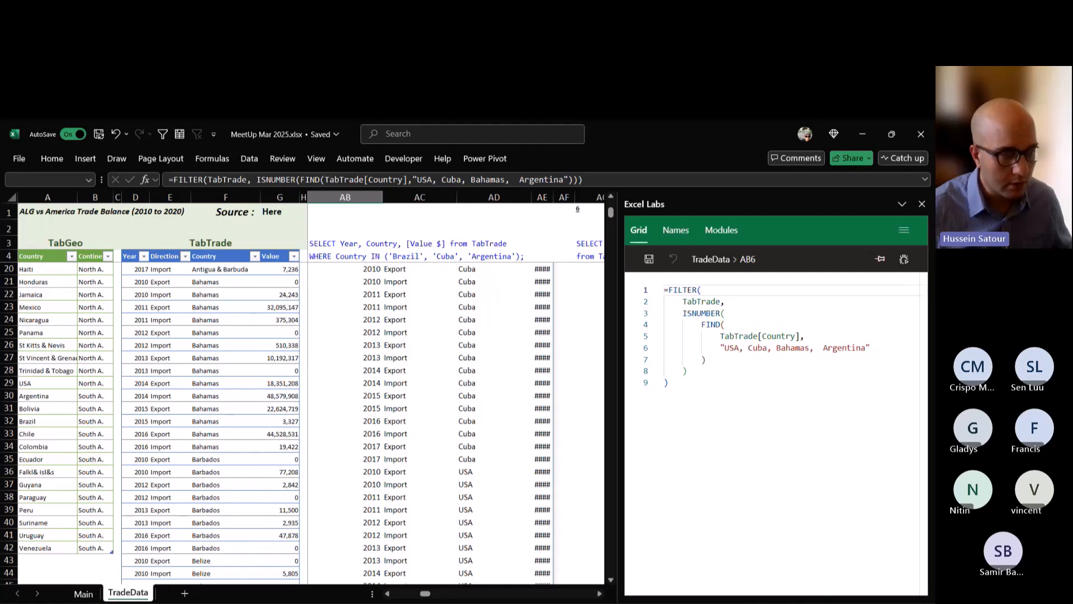
Change "USA" to "USA2" in FIND's country list in AB6, enter the formula, and check the filtered rows.
double_click(366, 282)
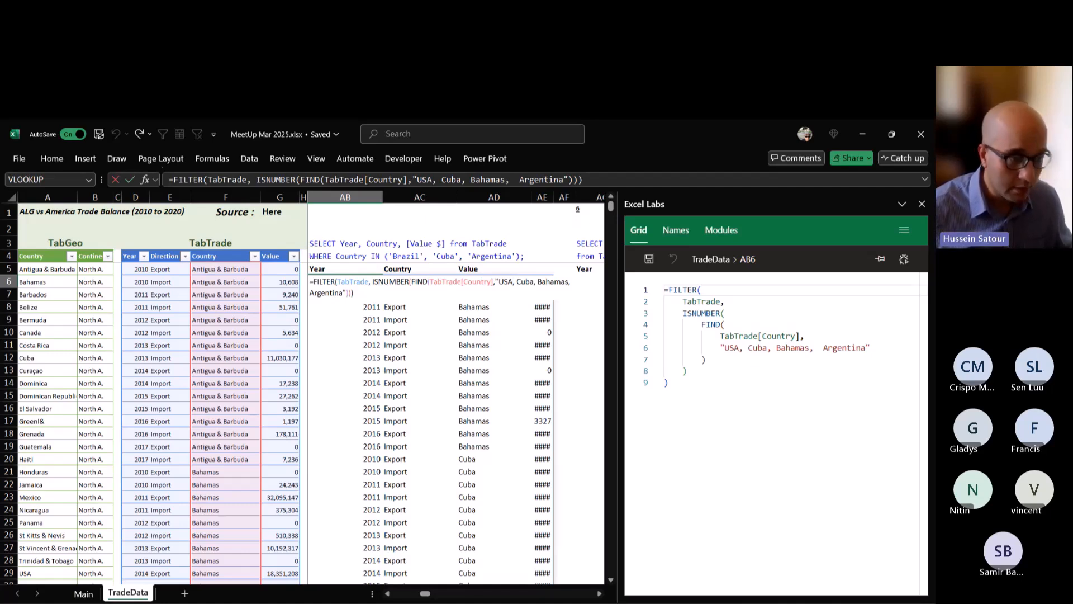
text(2)
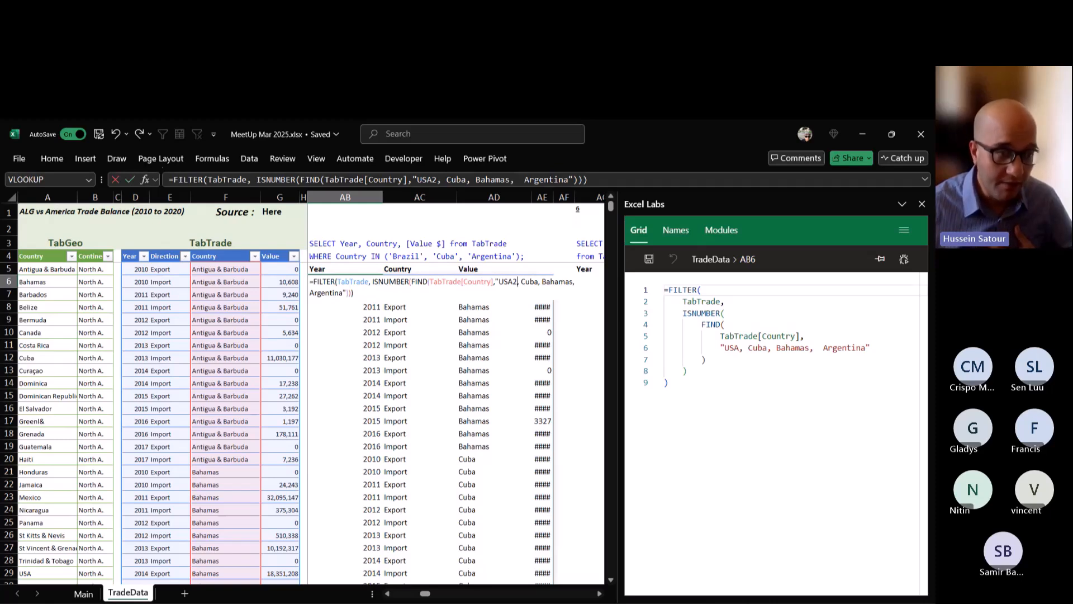
key(ctrl+Return)
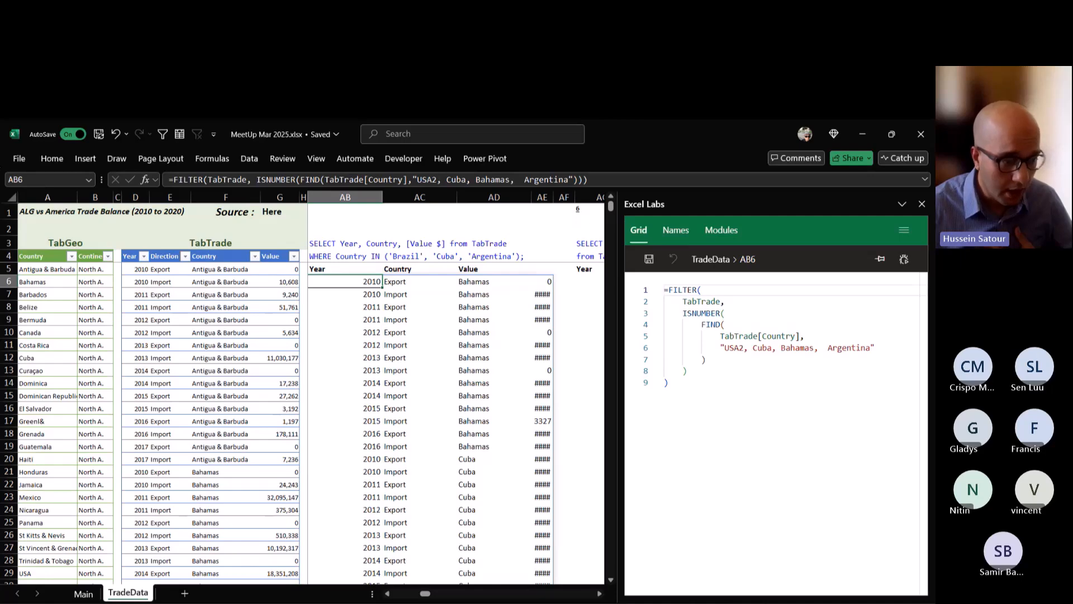
scroll(310, 422, down, 1)
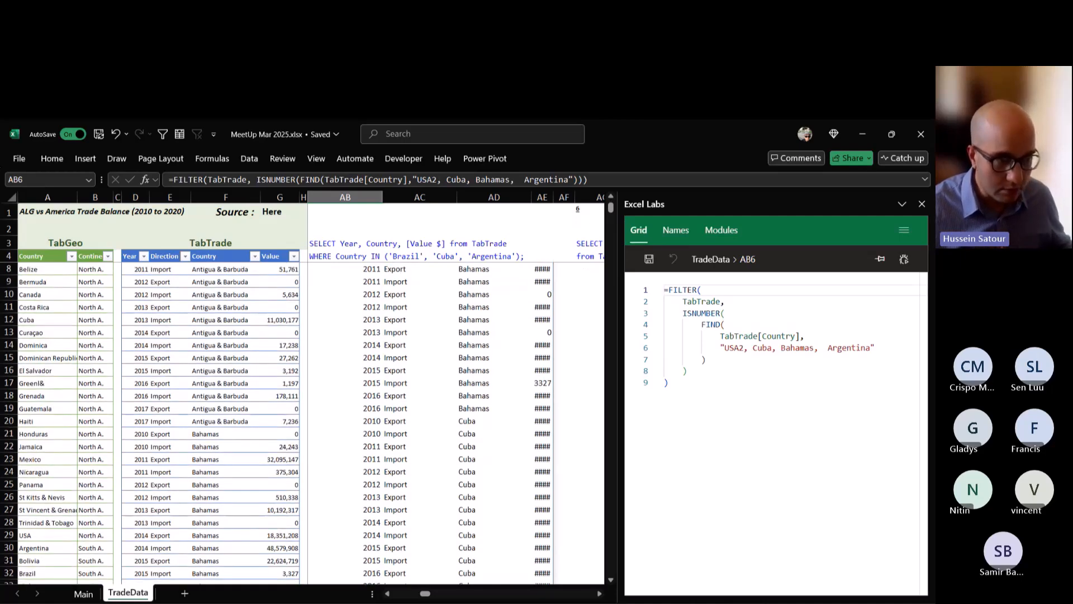
scroll(310, 422, up, 1)
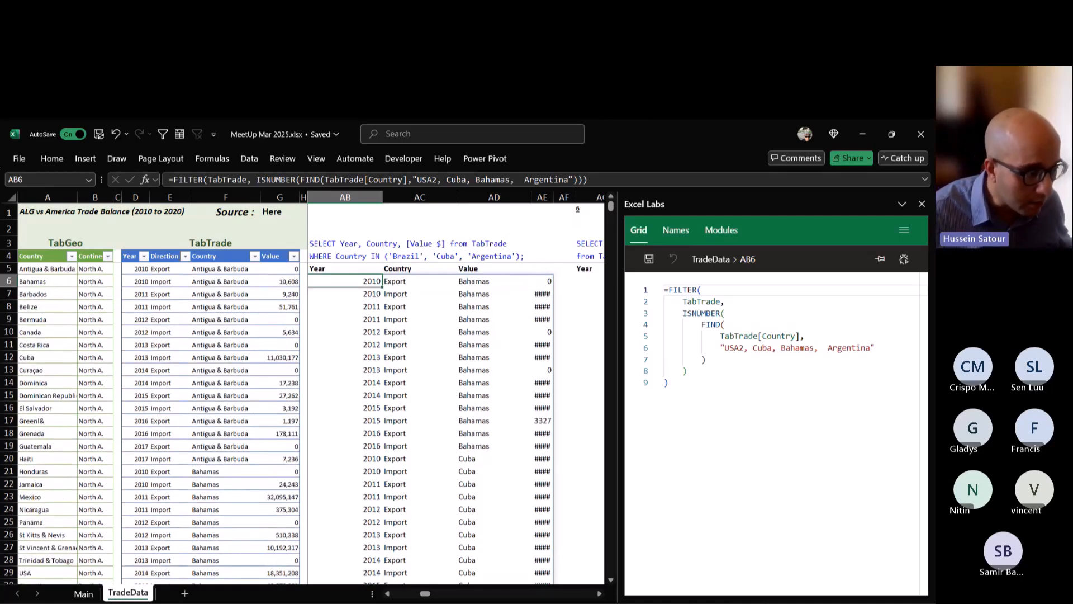
scroll(511, 357, down, 8)
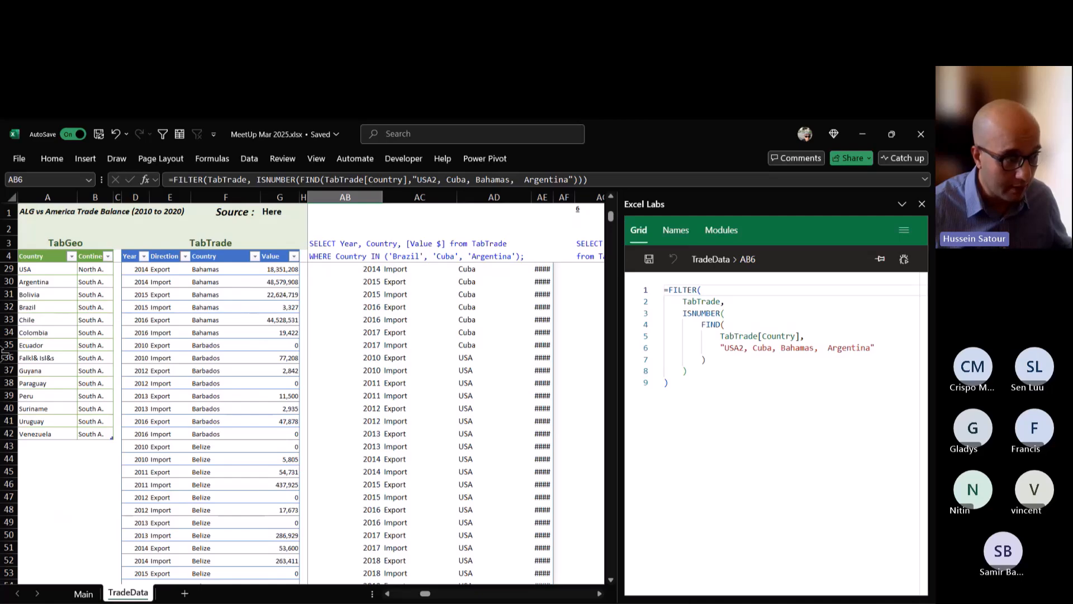
scroll(331, 259, up, 8)
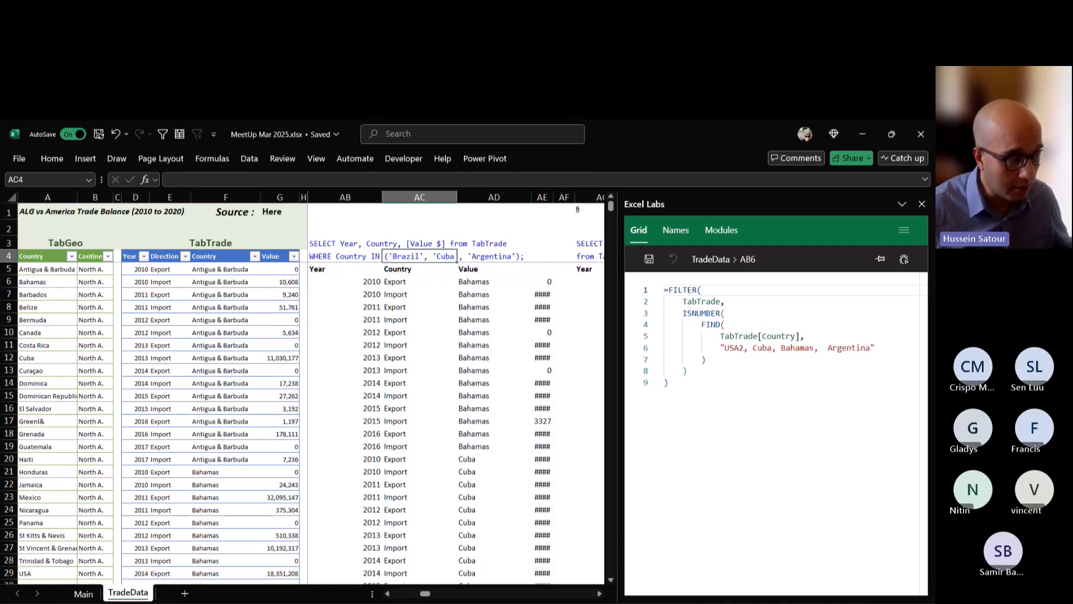
Try adding 'USA2' before 'Argentina' in the WHERE clause text in AB4, and undo the edit.
click(382, 256)
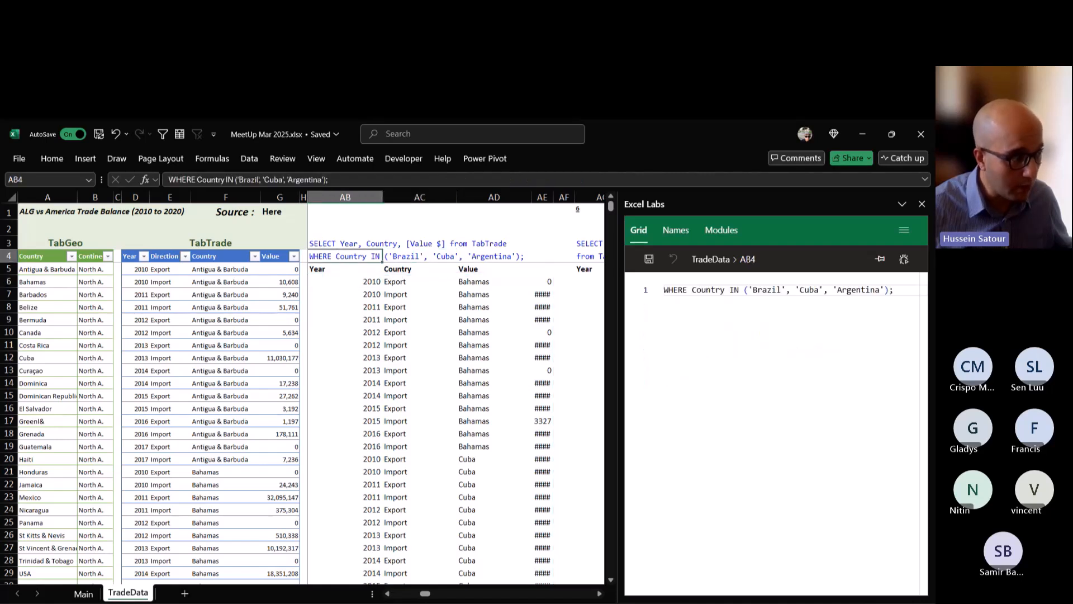
click(283, 179)
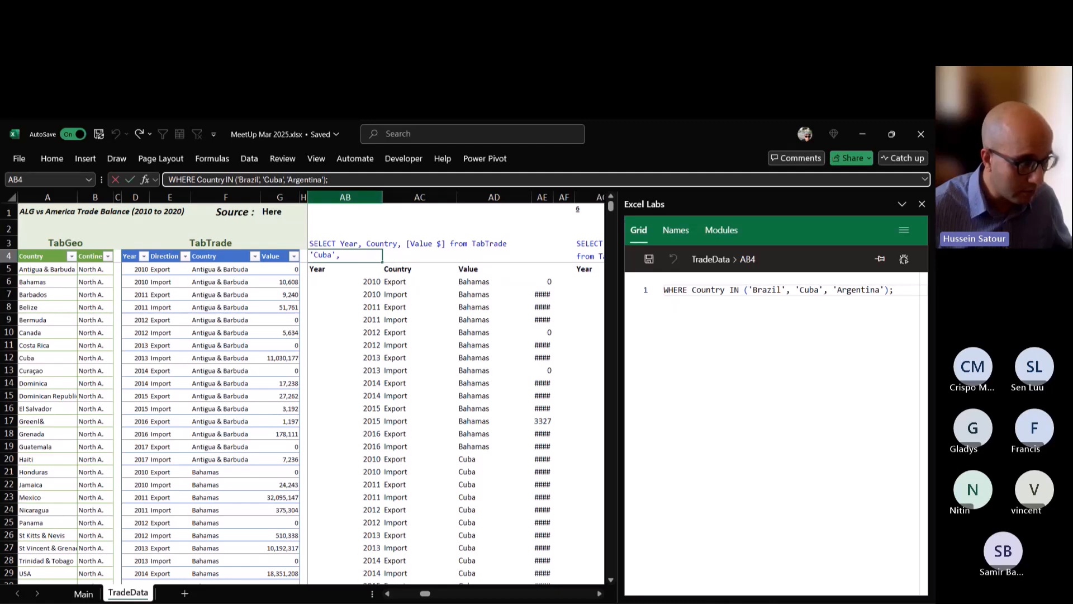
text(')
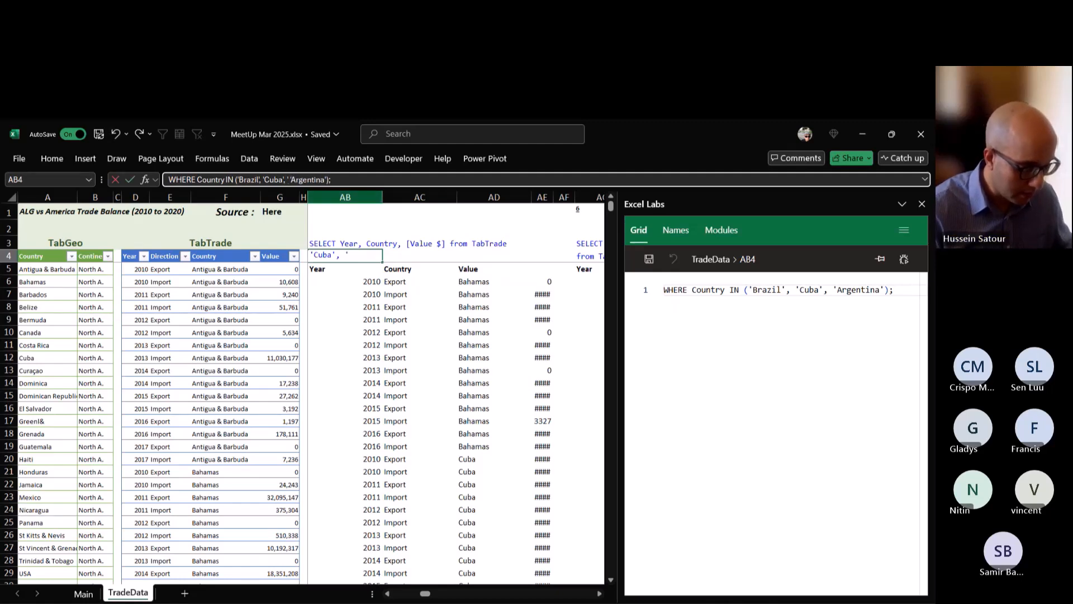
text(USA)
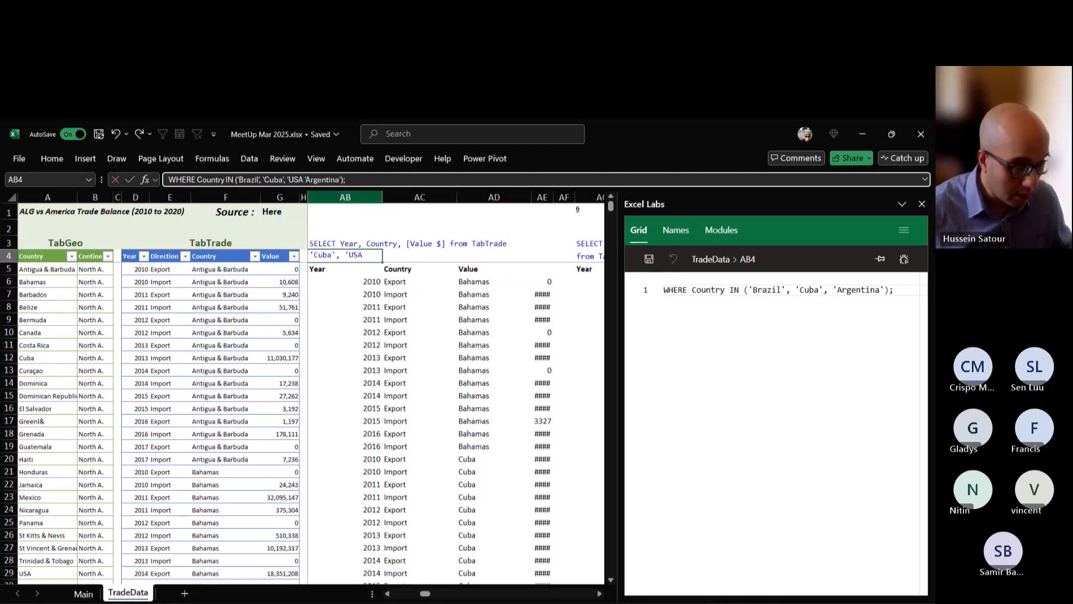
text(2')
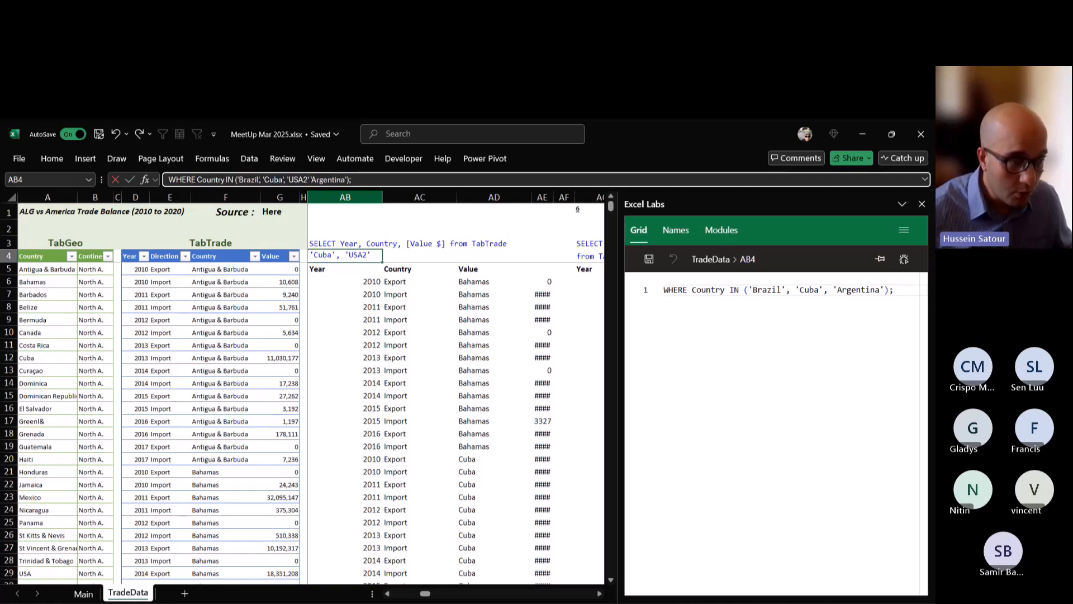
key(ctrl+Return)
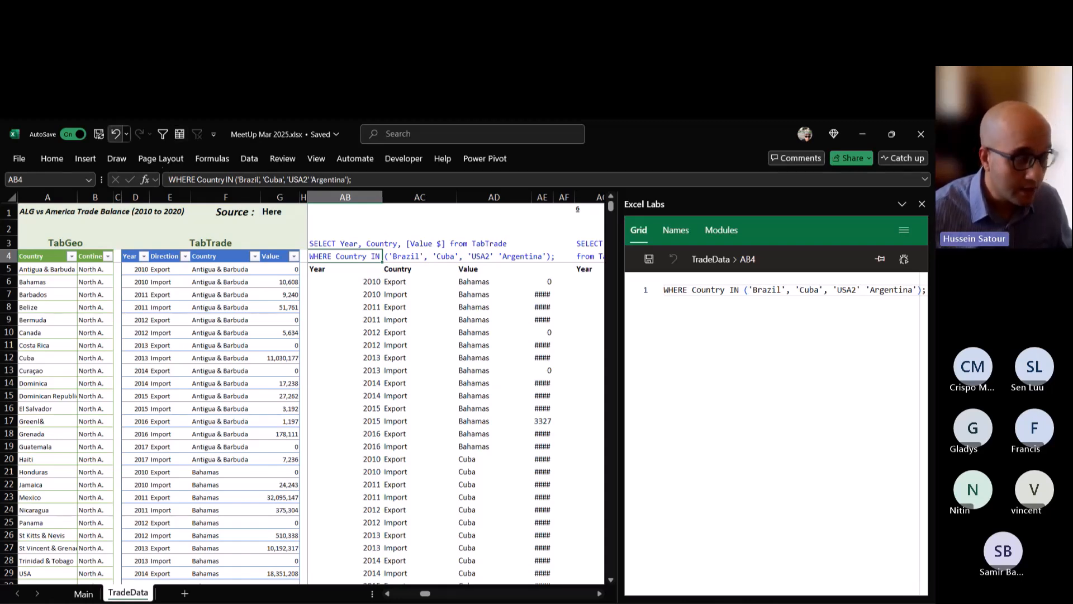
click(115, 134)
click(116, 133)
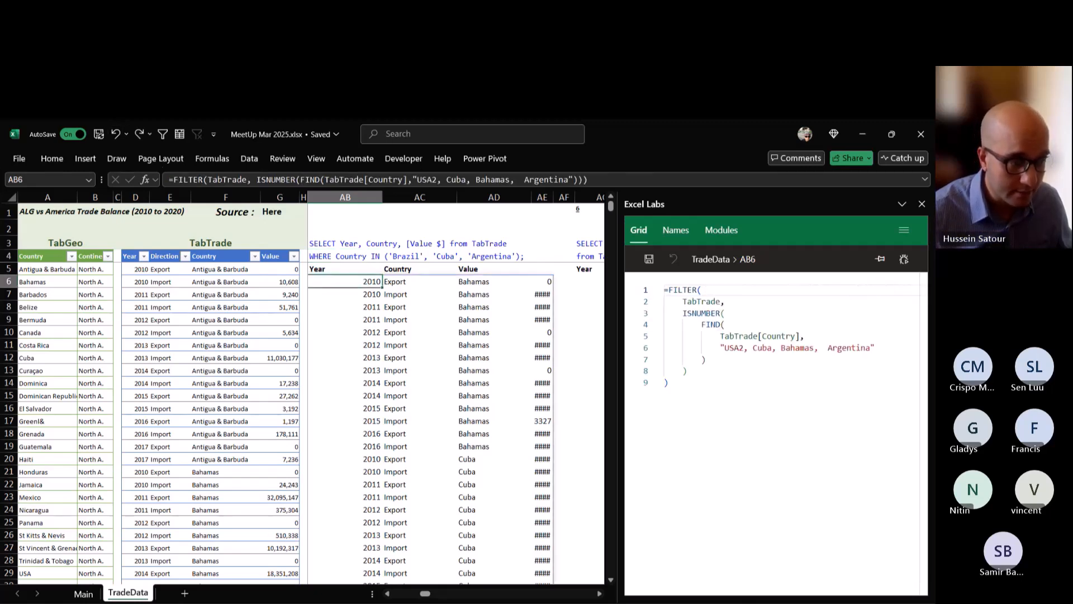
Copy FIND's country list argument from the AB6 formula, leave that formula as it is, and select cell AG11.
double_click(362, 281)
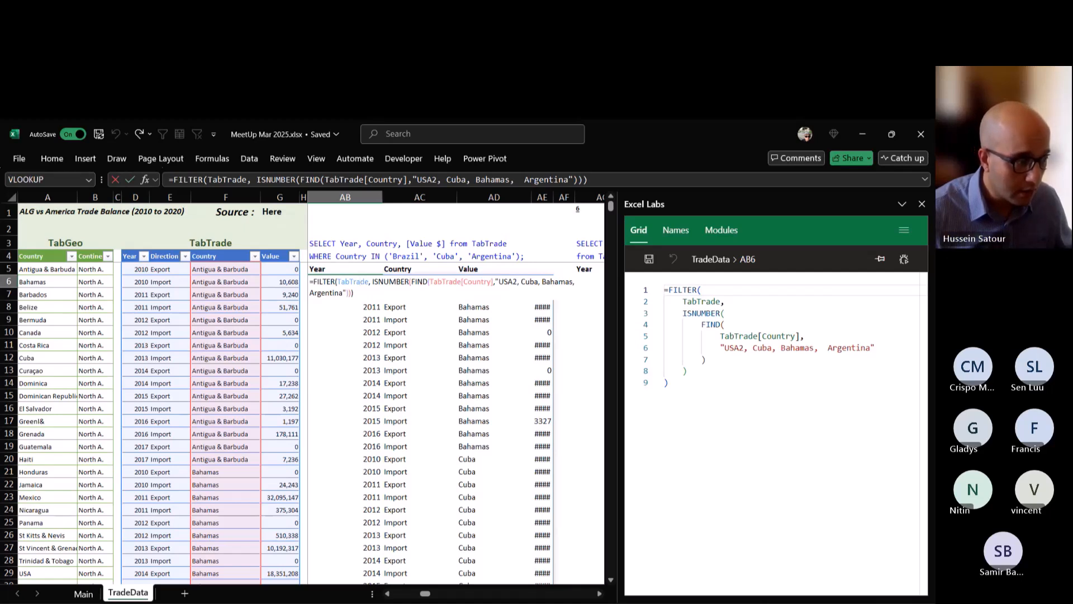
key(ctrl+shift+End)
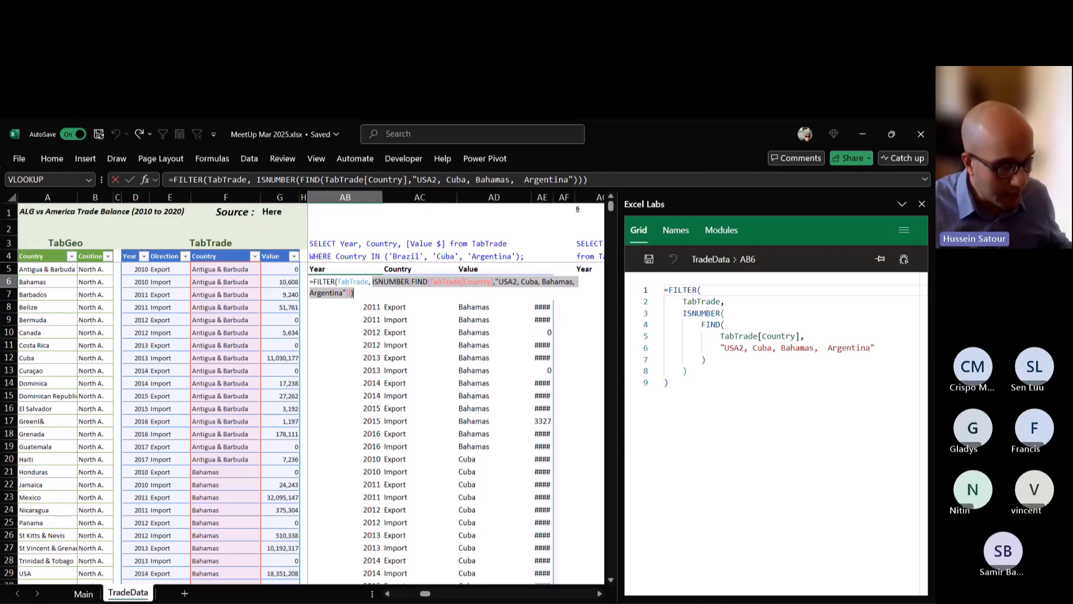
click(517, 282)
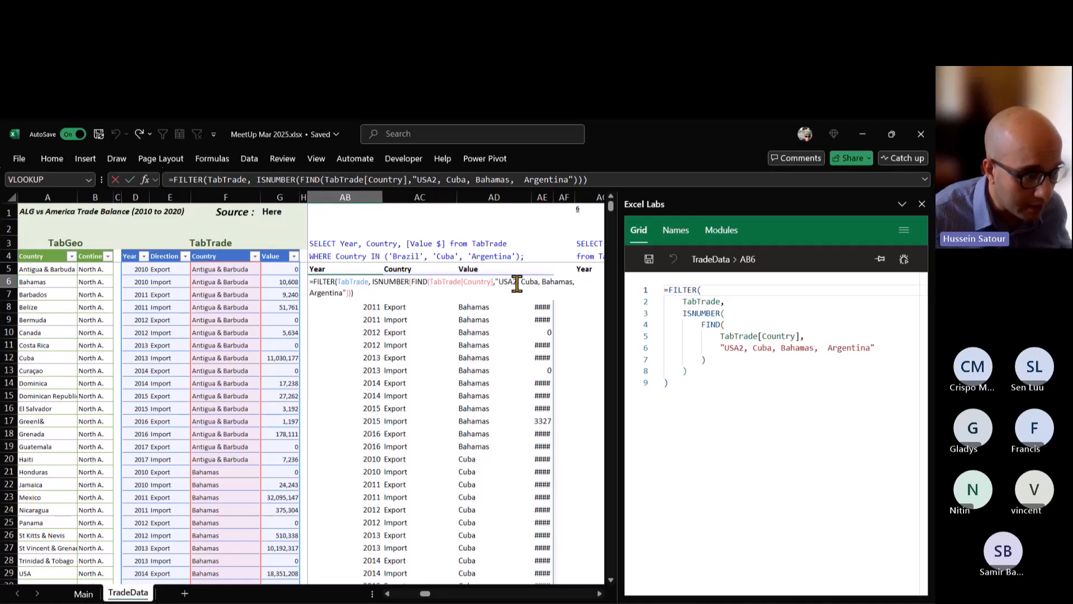
drag(494, 281, 347, 292)
key(ctrl+c)
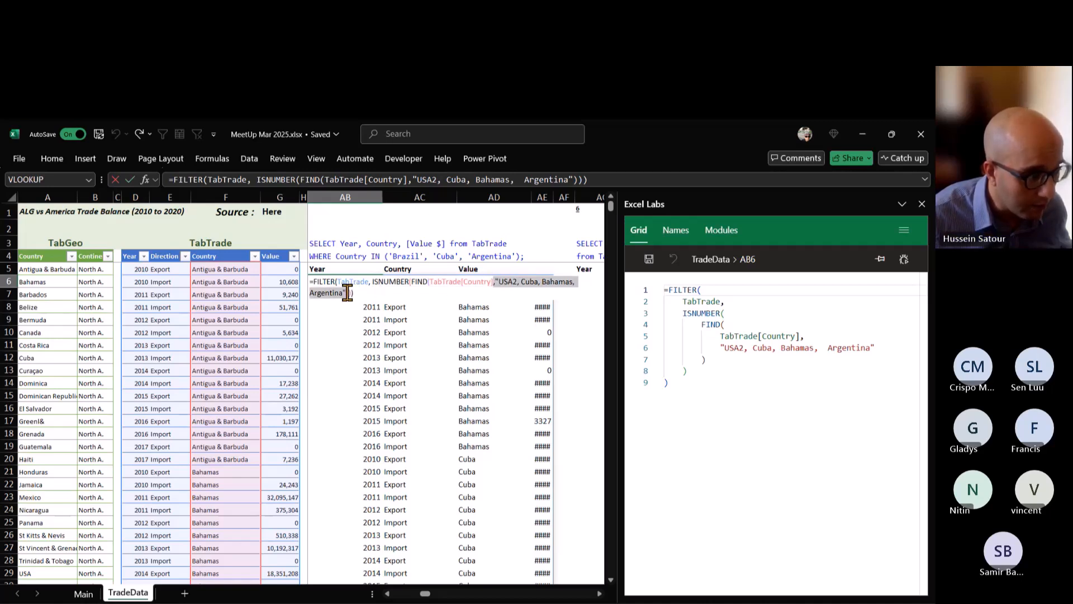
click(599, 593)
click(600, 594)
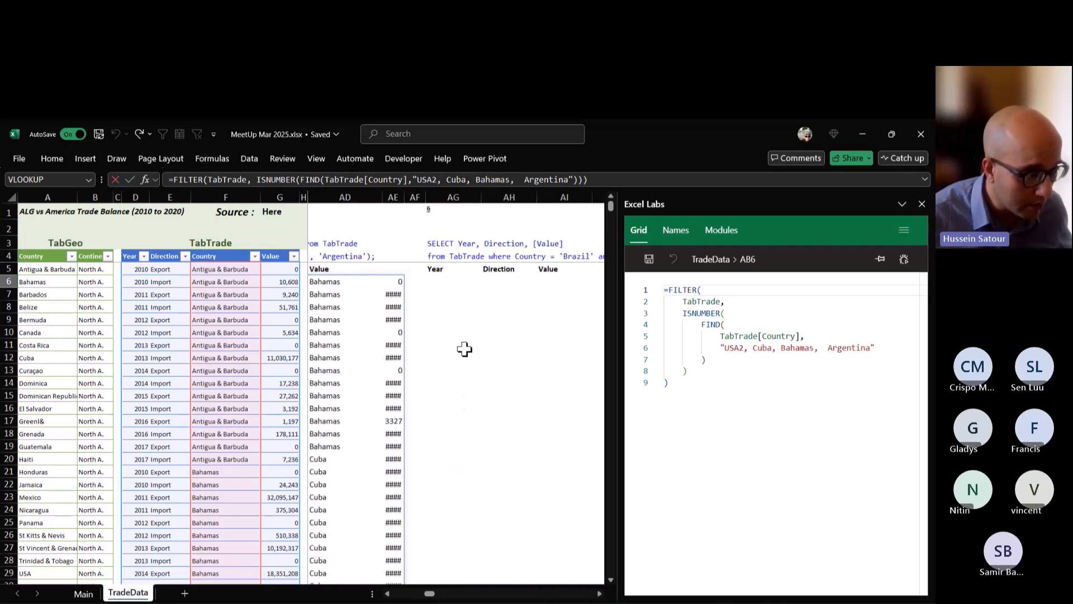
click(464, 349)
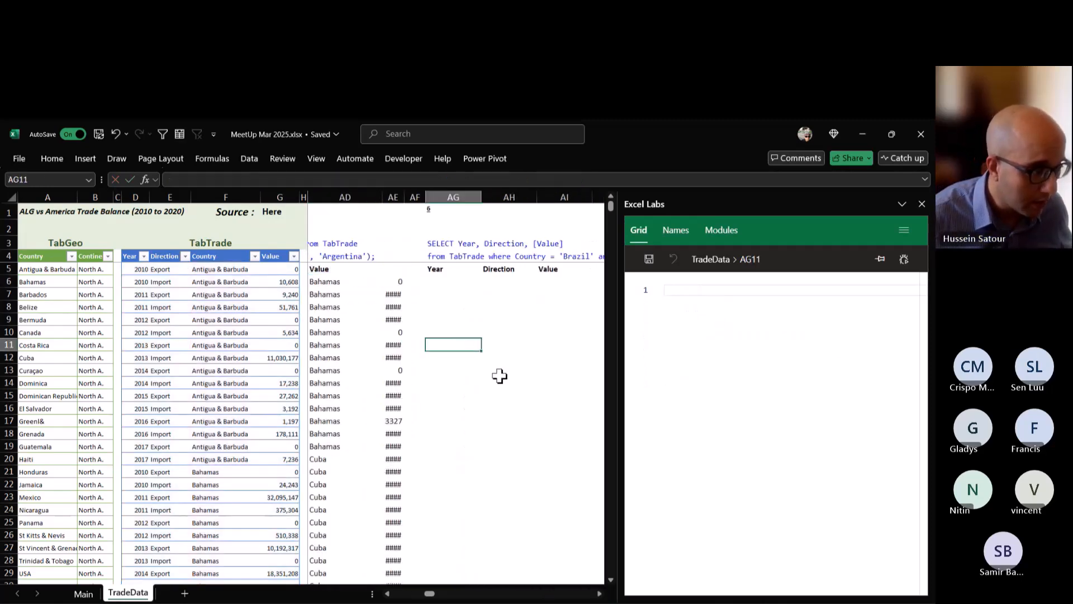
Filter the function list on the Main sheet to TEXTAFTER, TEXTBEFORE and TEXTSPLIT.
click(84, 593)
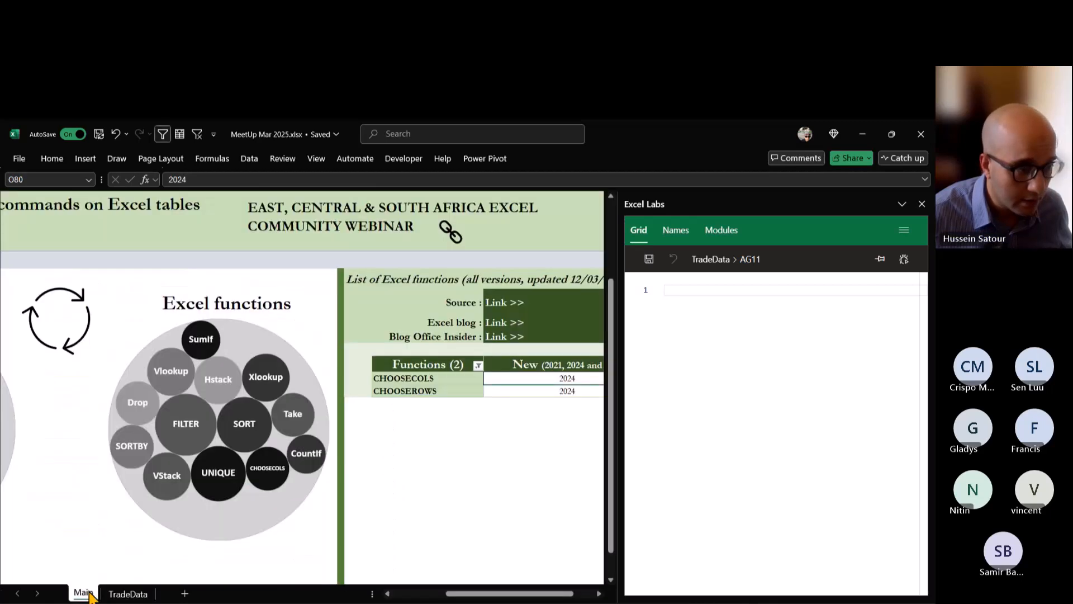
click(479, 366)
click(399, 473)
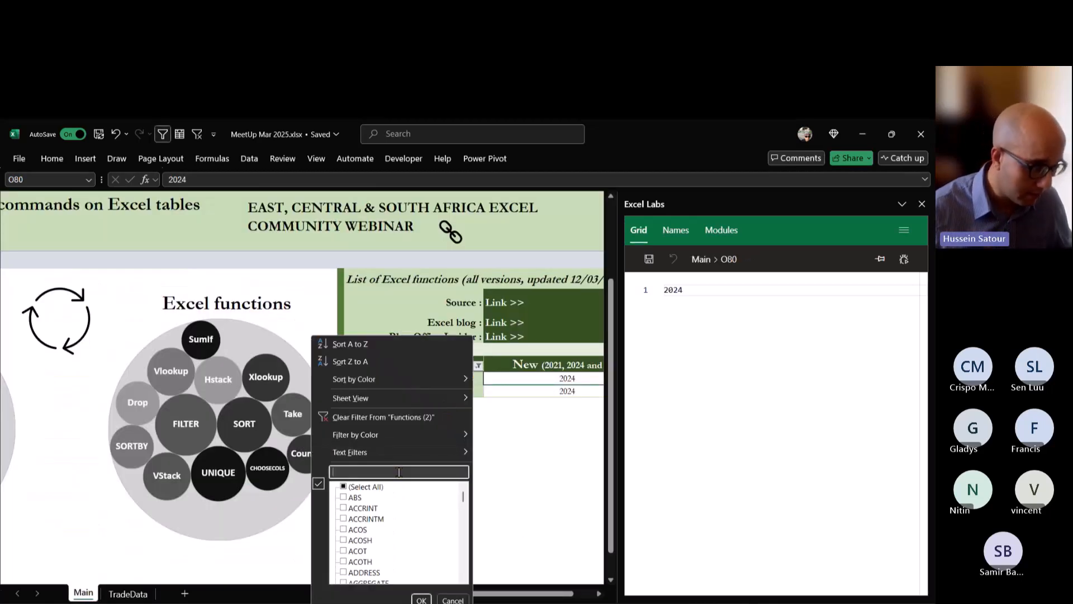
text(text)
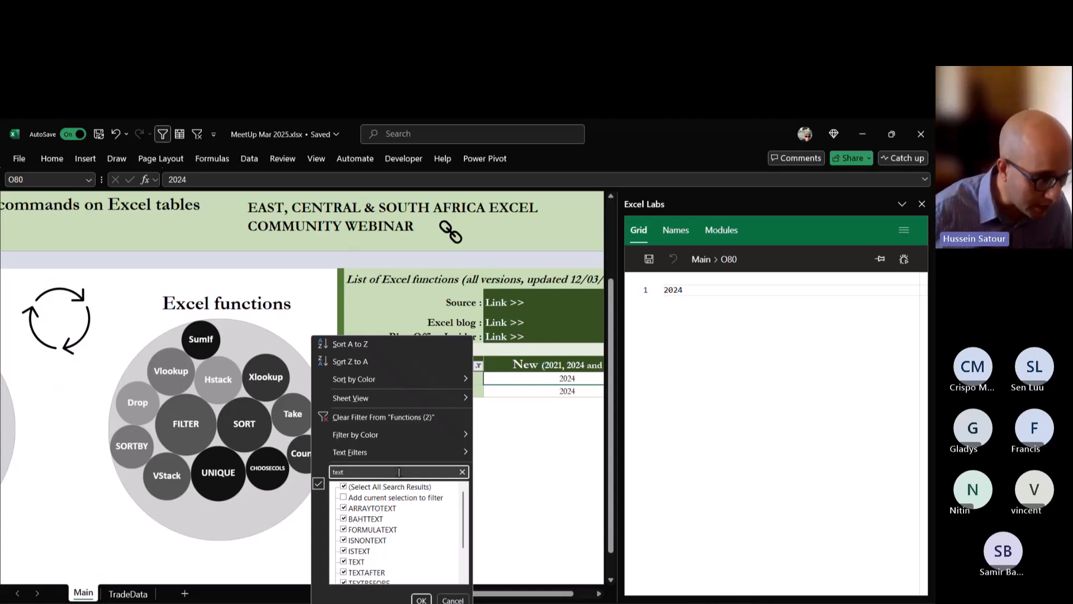
click(344, 486)
scroll(352, 523, down, 2)
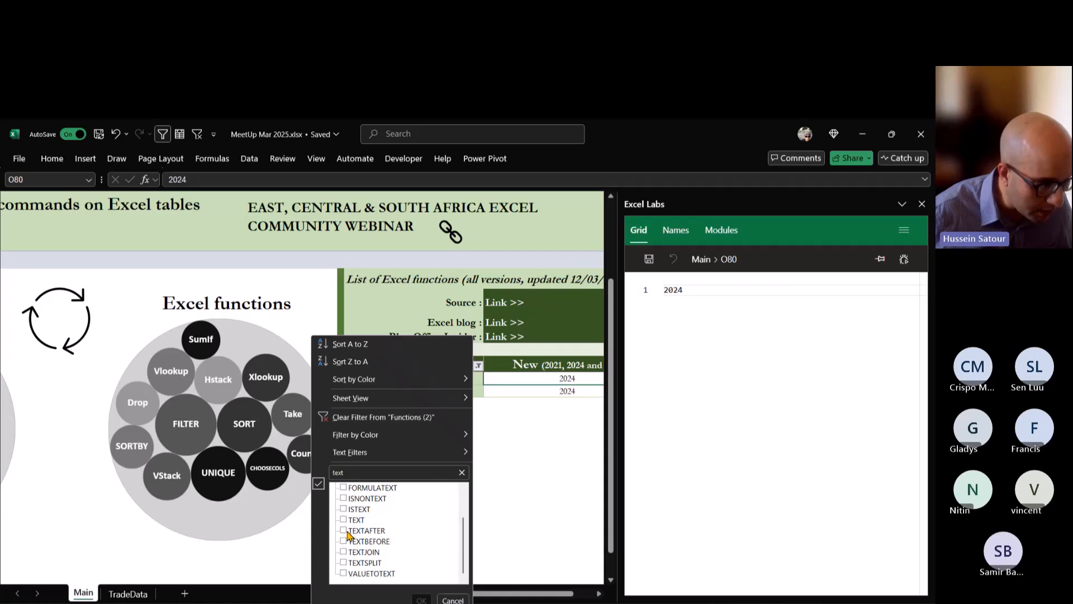
click(347, 531)
click(346, 541)
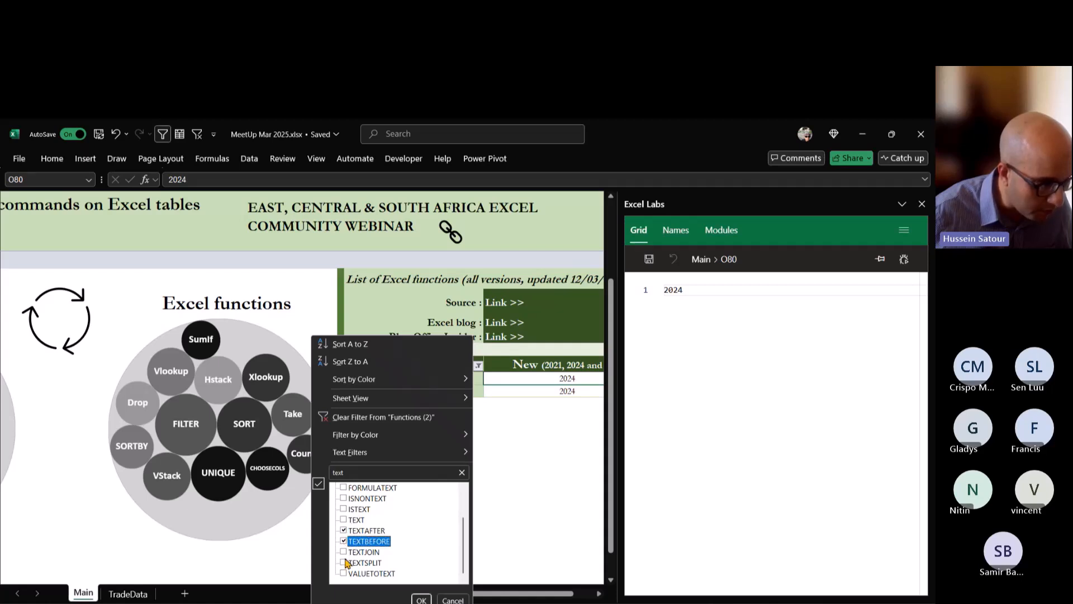
click(344, 563)
click(422, 599)
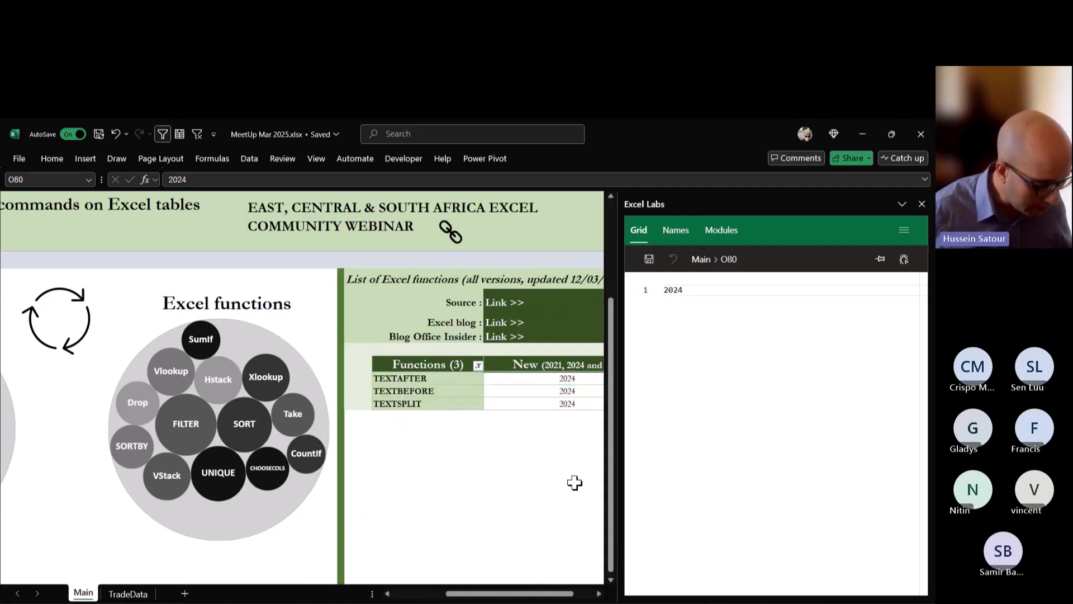
text(z)
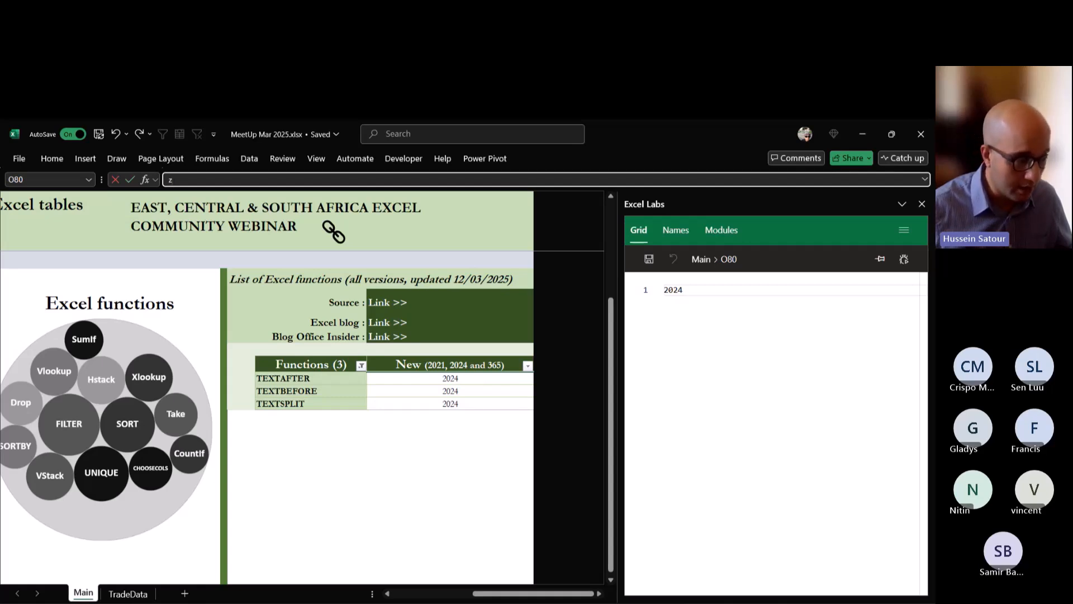
Start a TEXTSPLIT formula in TradeData's AG11 with the copied list "USA2, Cuba, Bahamas, Argentina" as its text, without the leading comma.
click(144, 593)
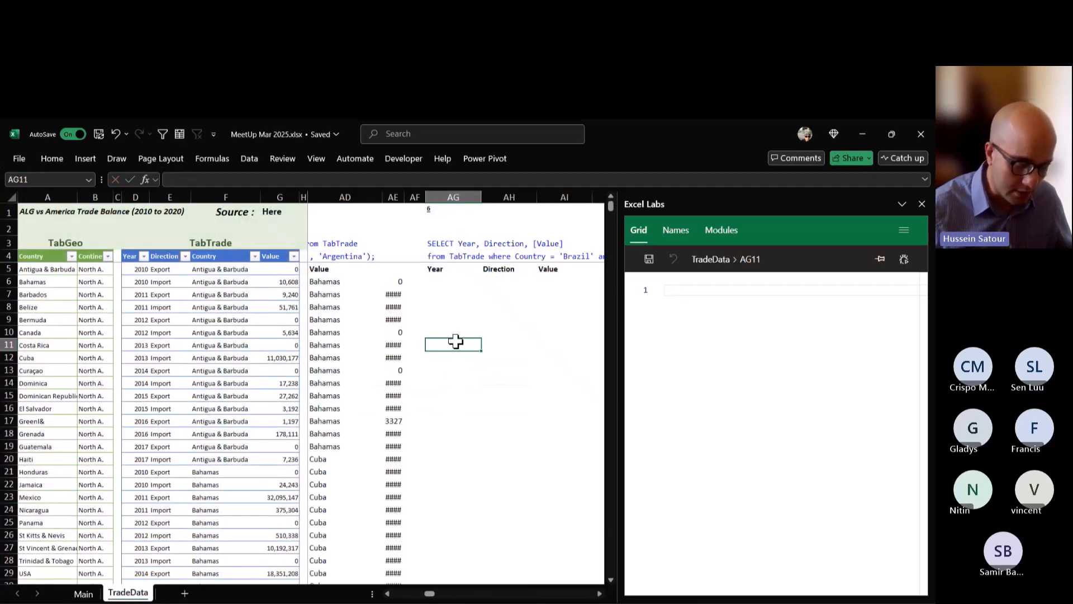
text(=text)
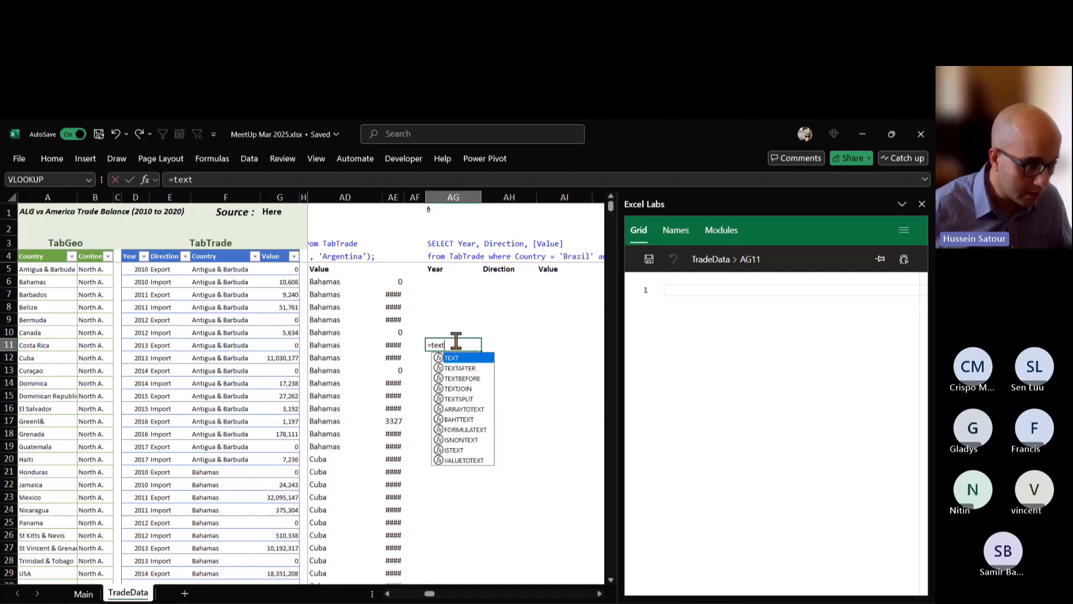
key(Down)
key(Down)
key(Down)
key(Down)
key(Tab)
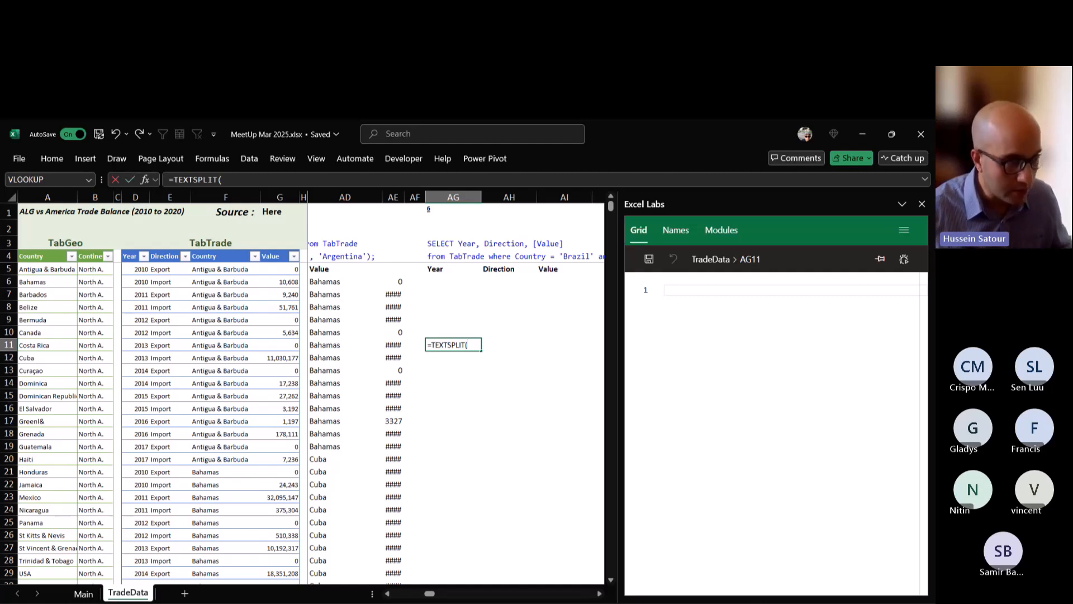
key(ctrl+v)
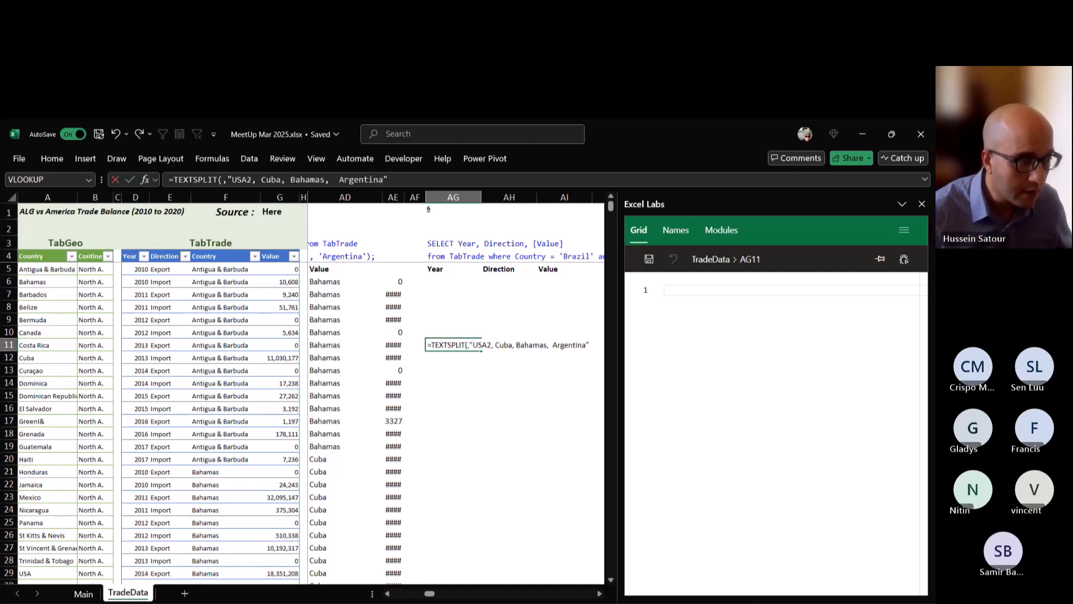
click(470, 345)
key(BackSpace)
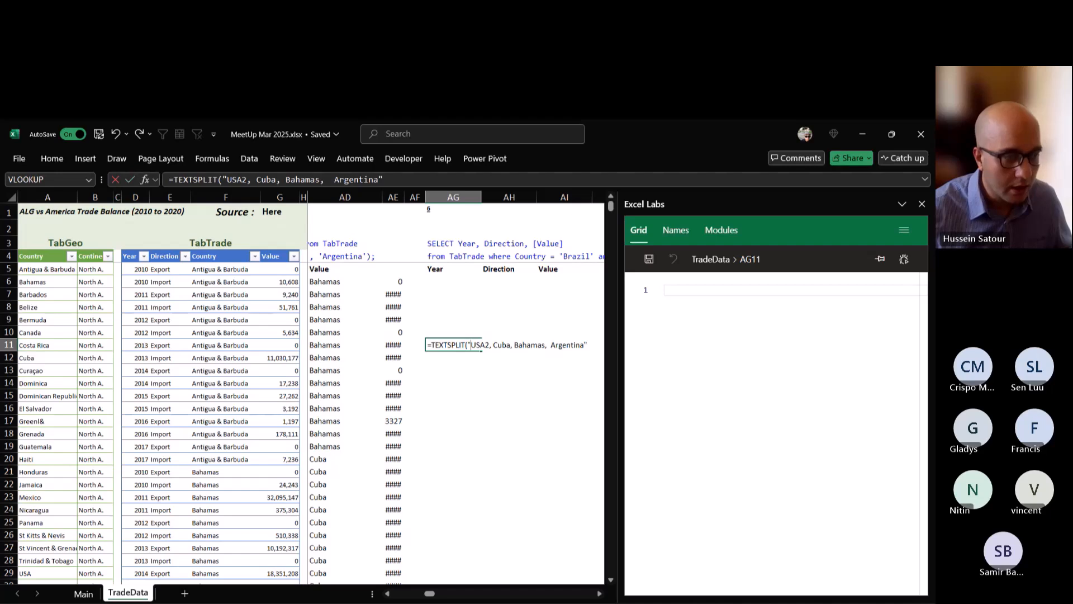
Add ", " as TEXTSPLIT's column delimiter, enter the AG11 formula, and check the split country names.
click(514, 345)
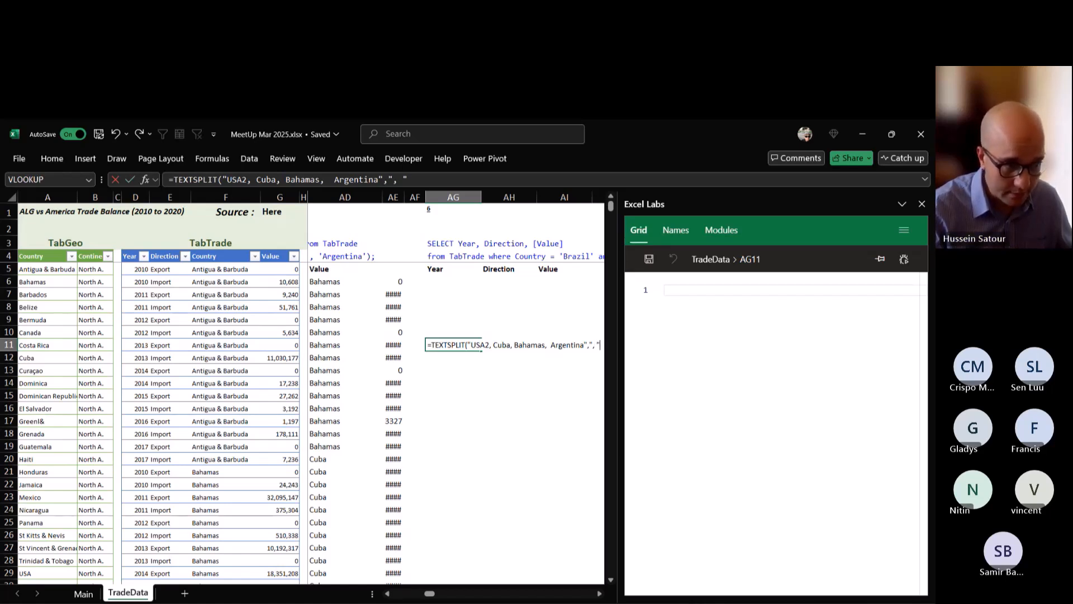
text())
key(ctrl+Return)
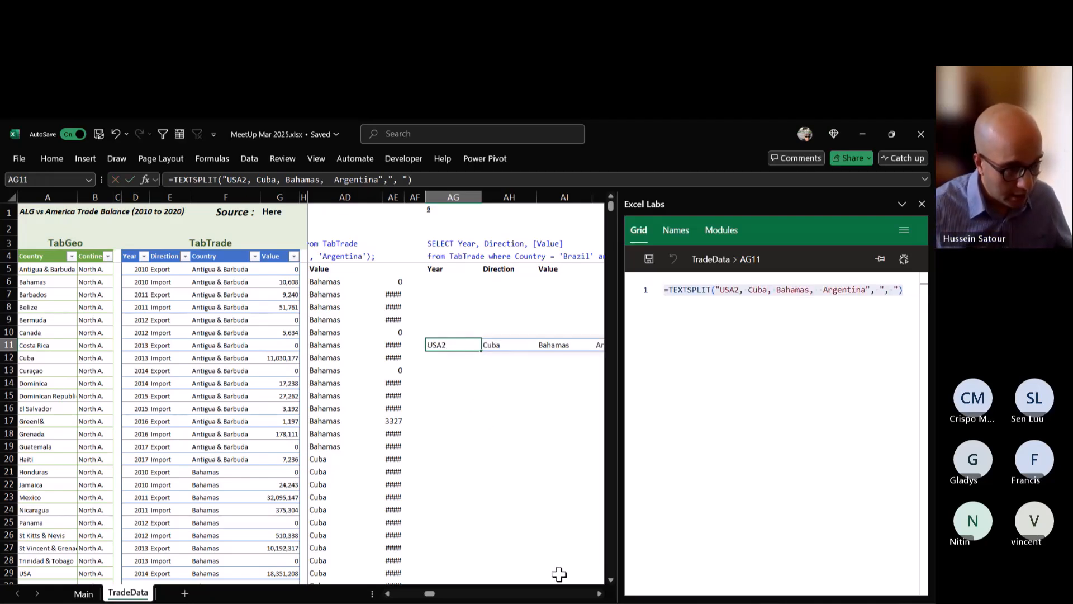
click(599, 594)
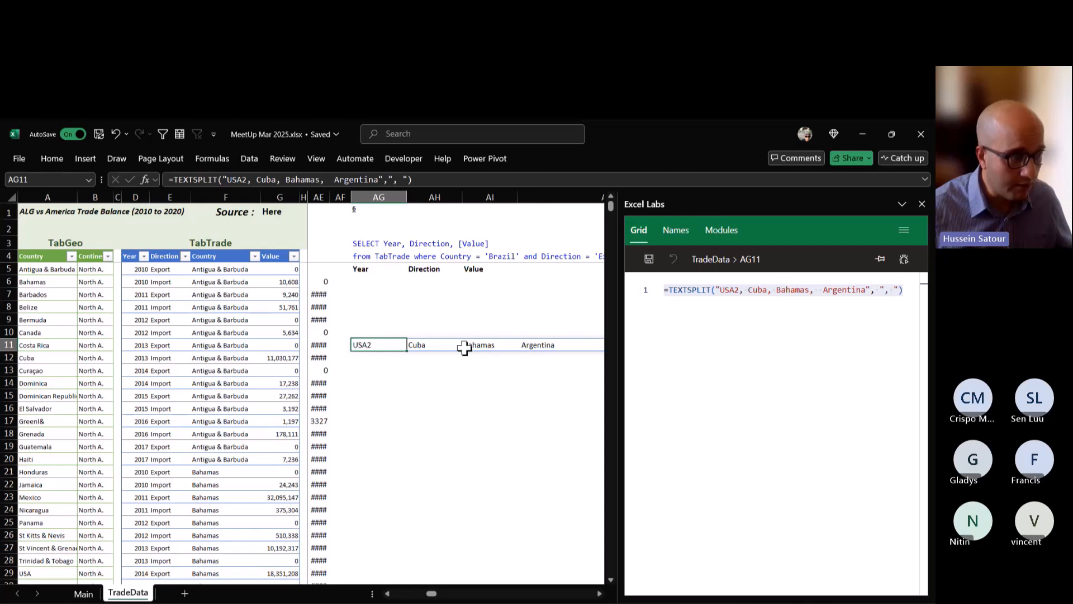
click(387, 593)
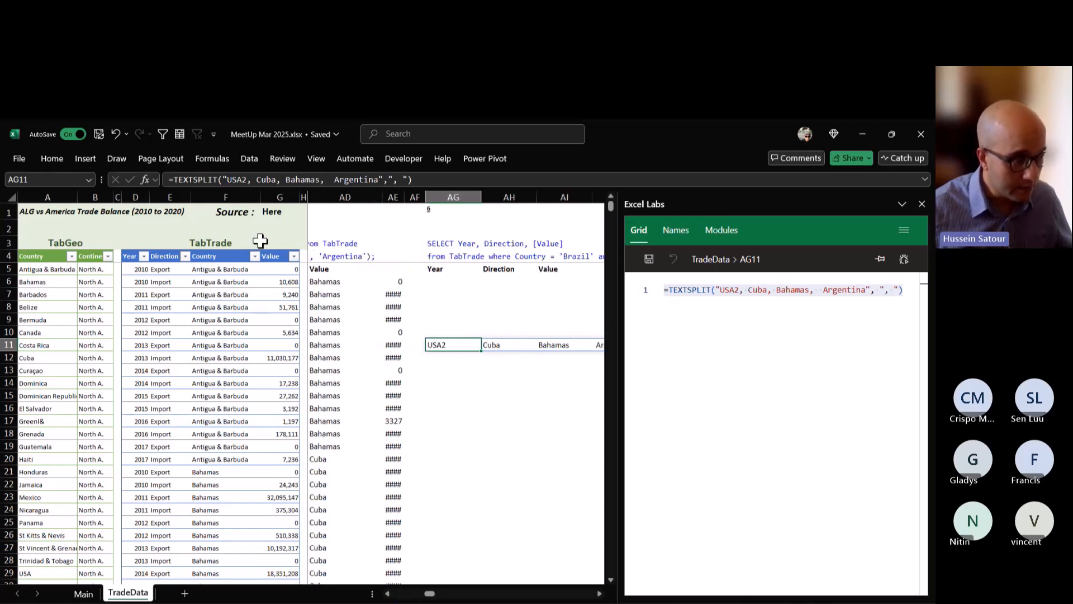
Wrap AG11's TEXTSPLIT formula in XMATCH as its lookup value, with TabTrade[Country] as the lookup array, and enter it.
key(F2)
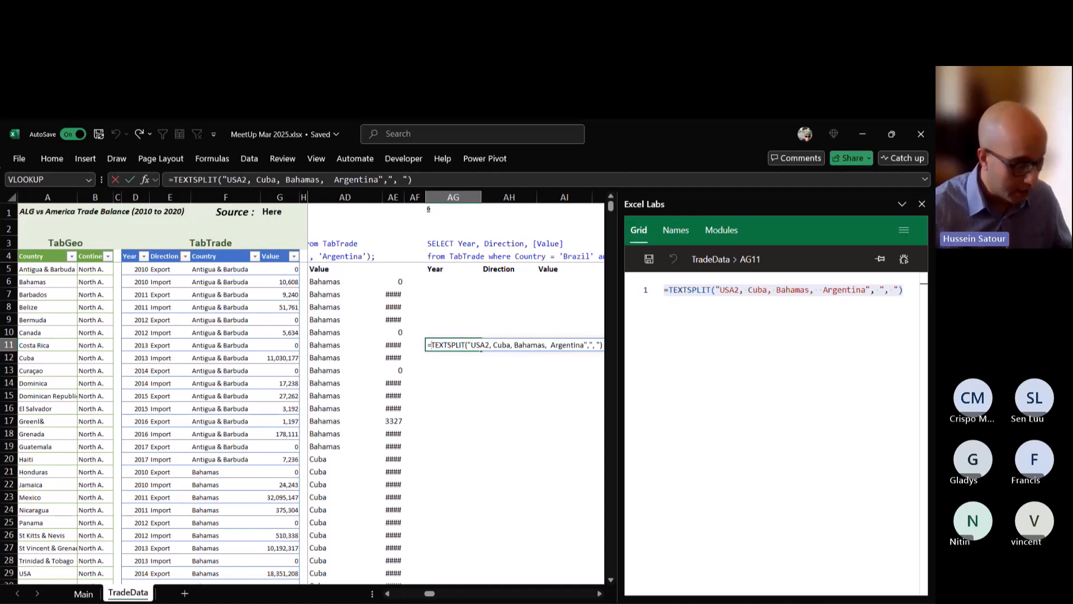
text(XMATCH()
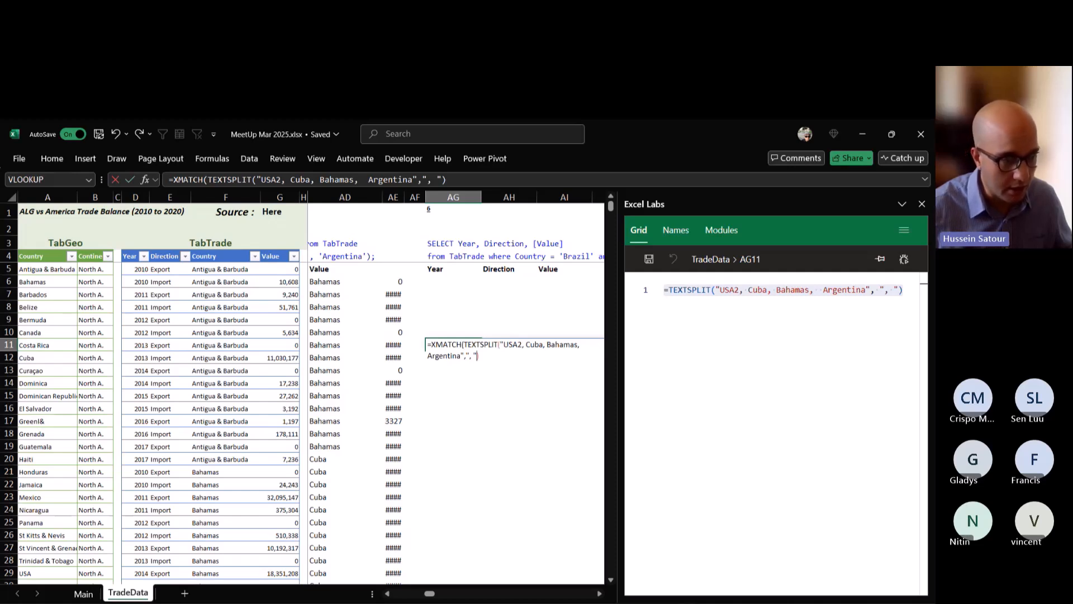
text(,)
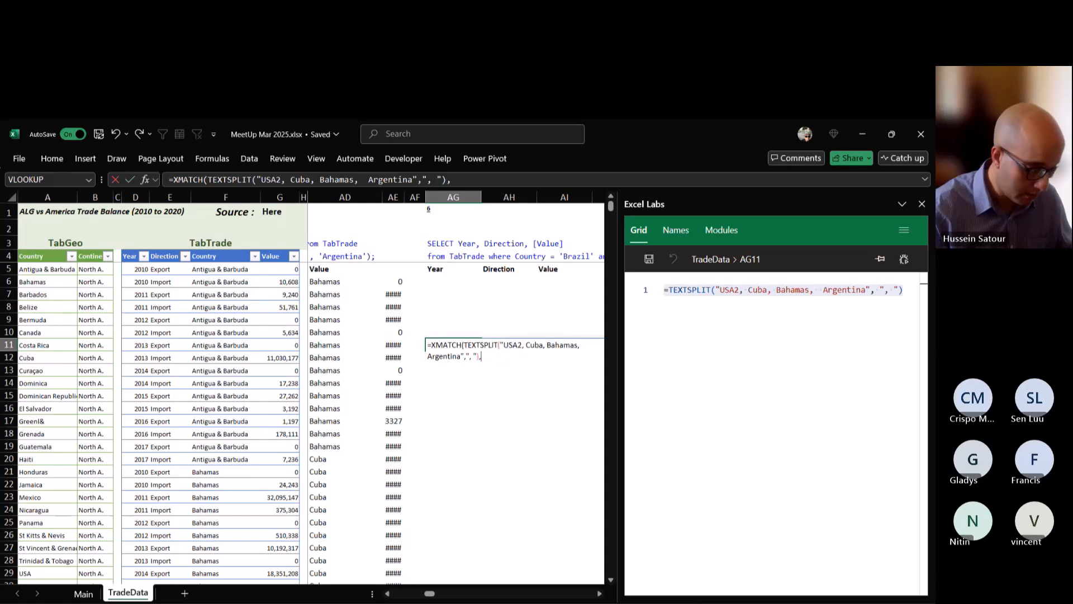
text(TabTrade)
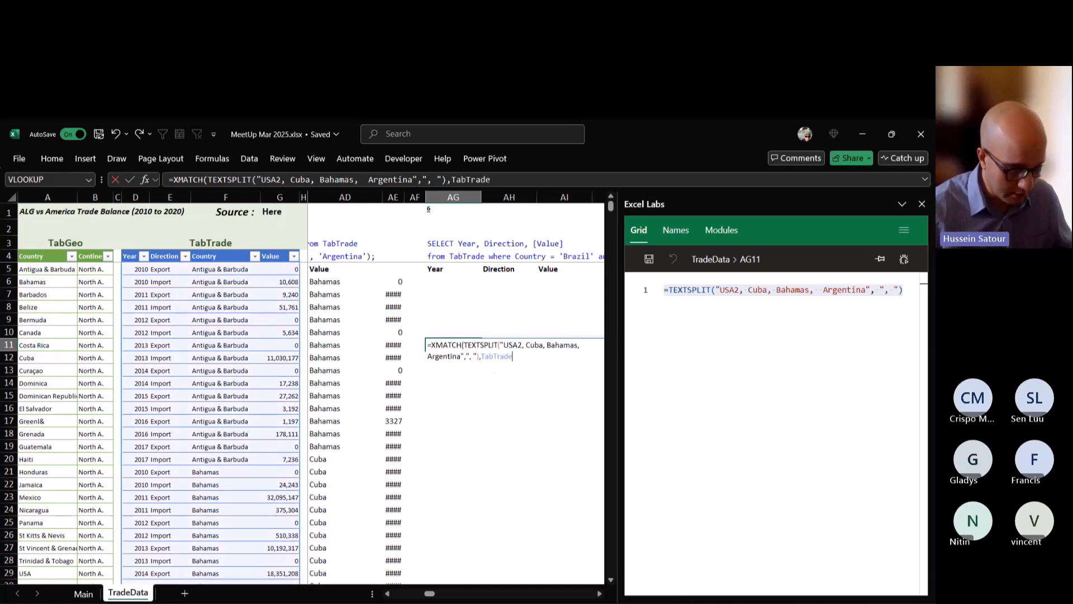
text([Country)
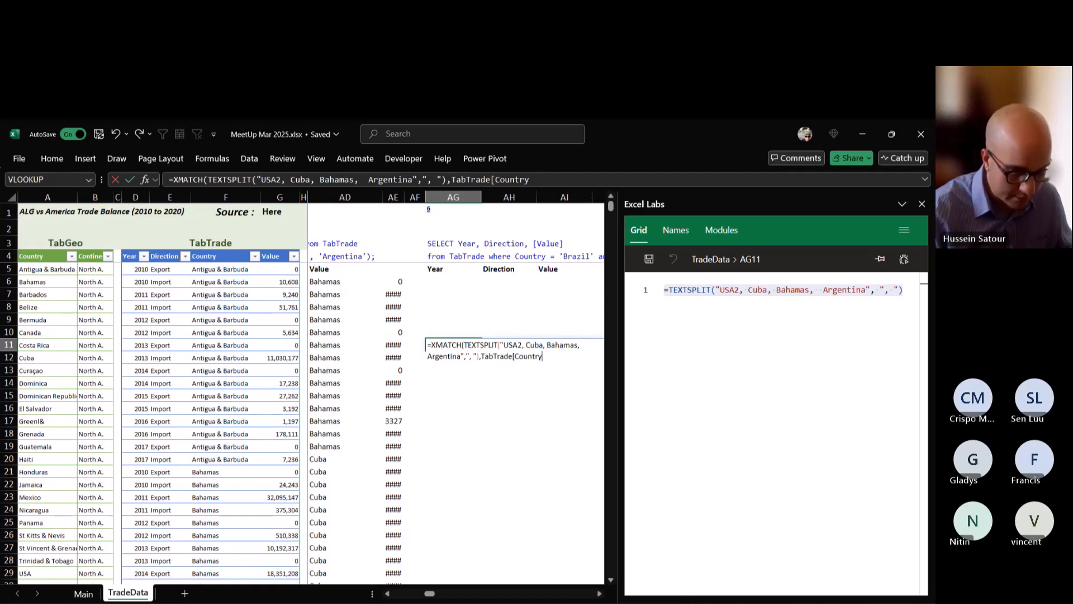
text(])
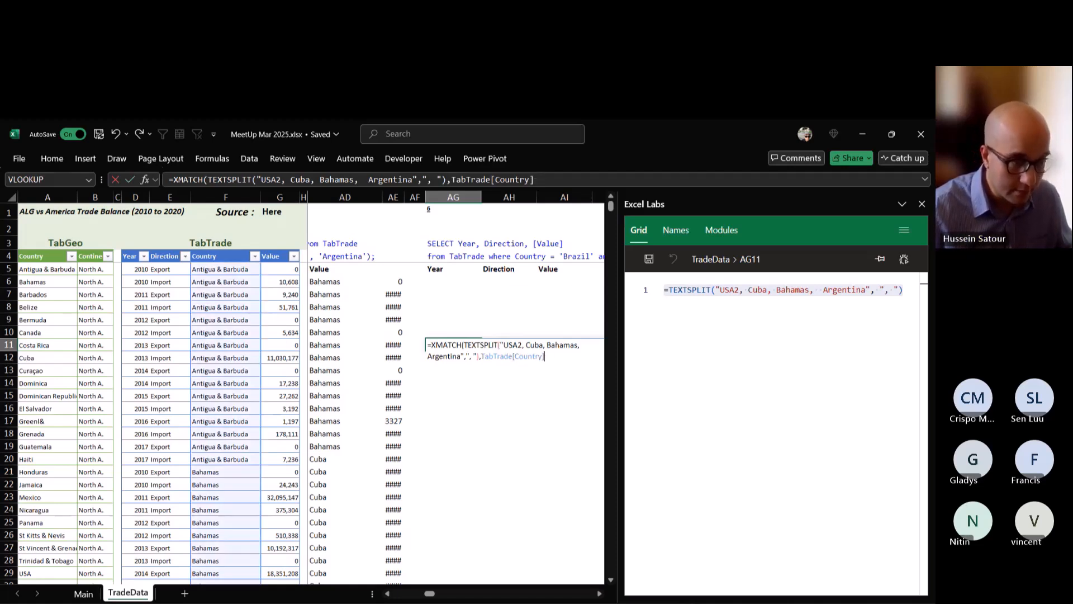
text())
key(ctrl+Return)
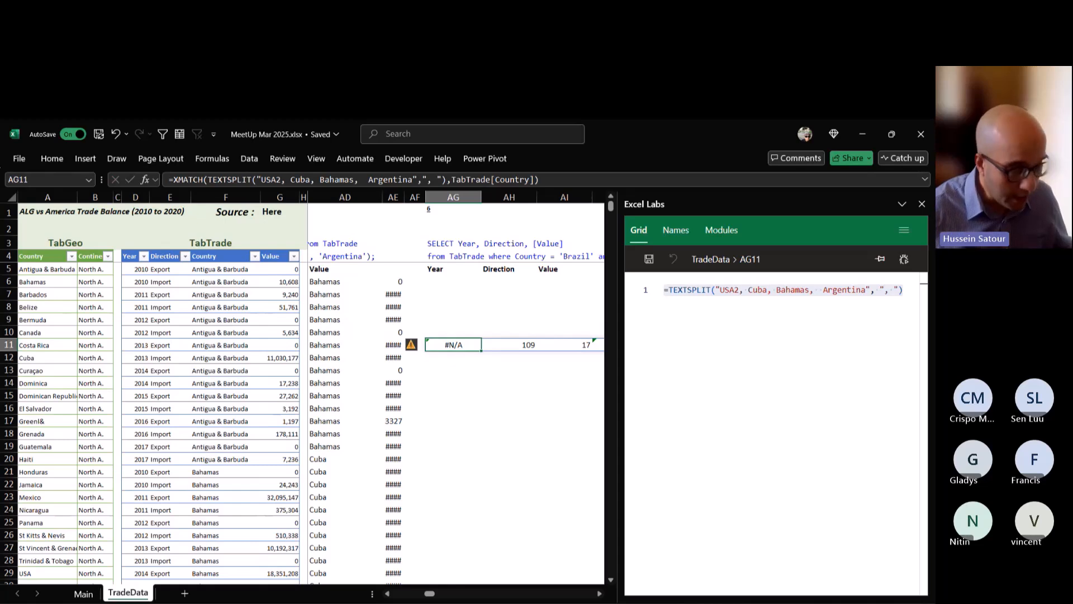
Remove the extra space before Argentina in the country list of AG11's XMATCH formula and re-enter it.
click(599, 593)
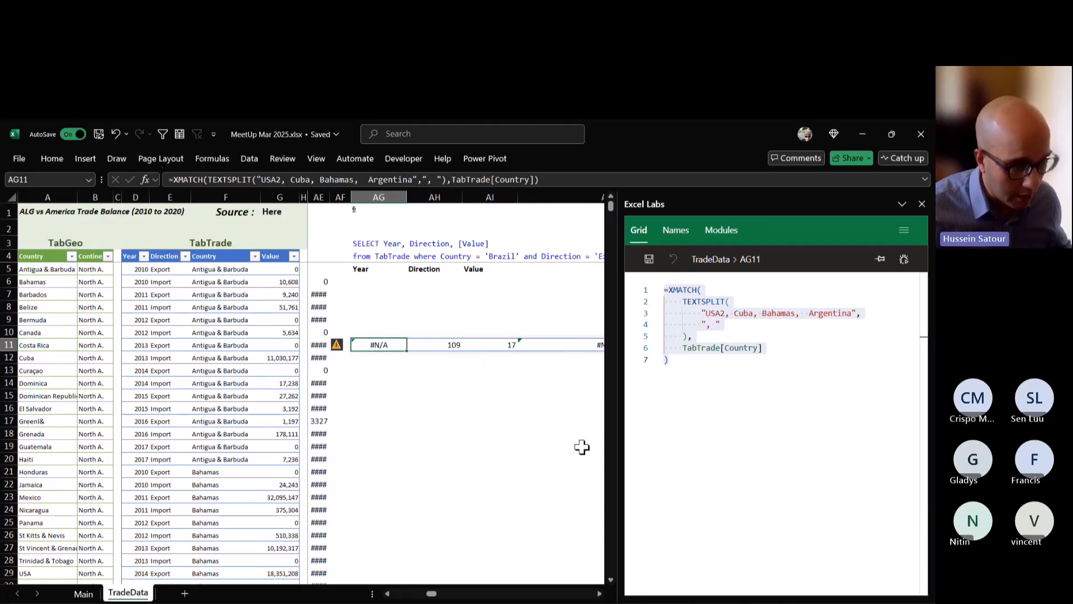
click(599, 594)
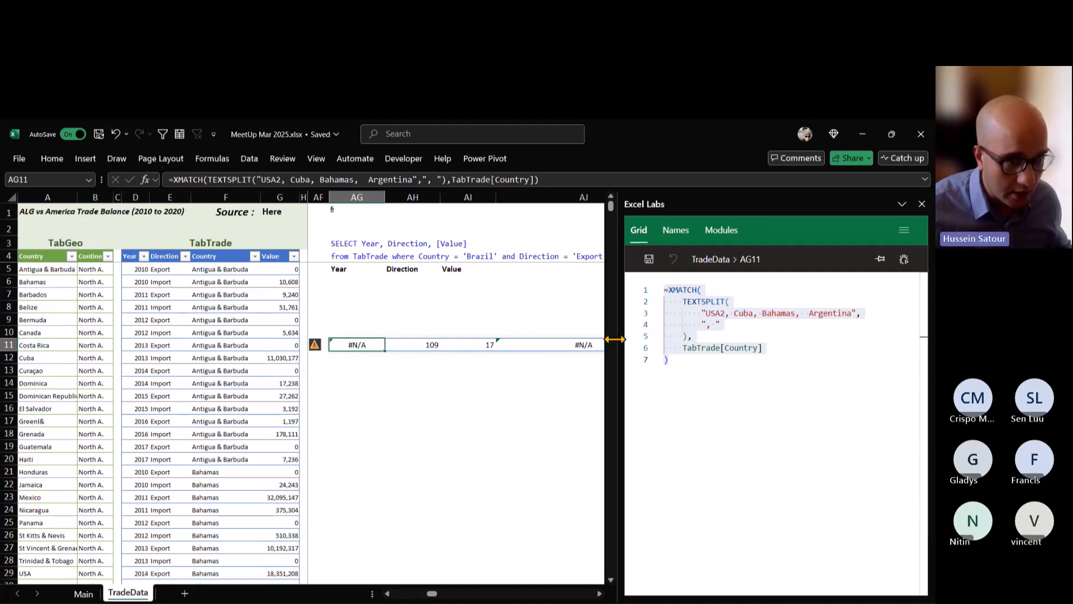
double_click(368, 344)
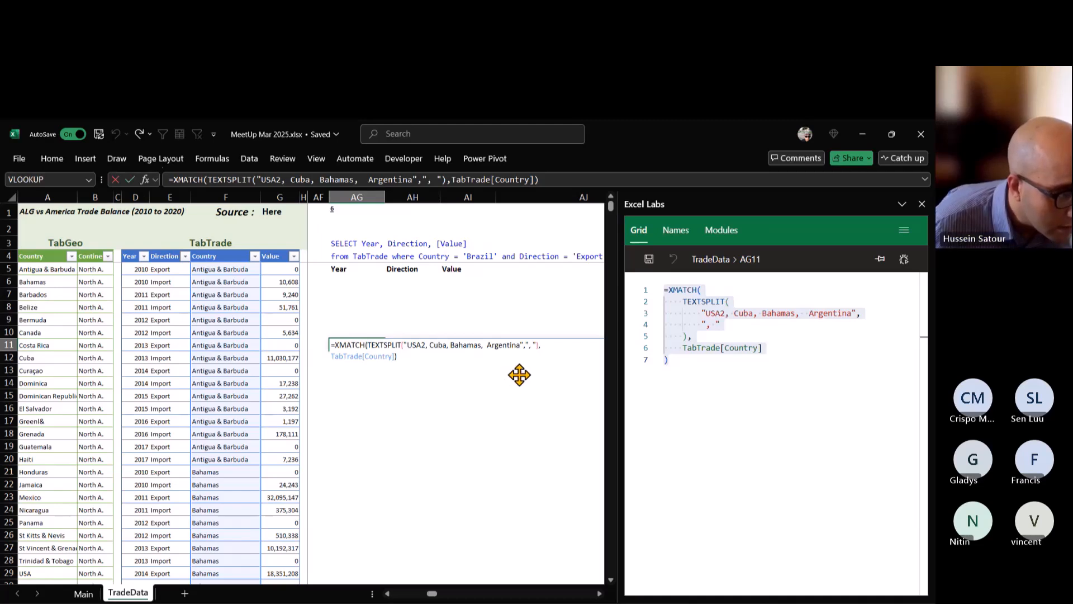
click(486, 345)
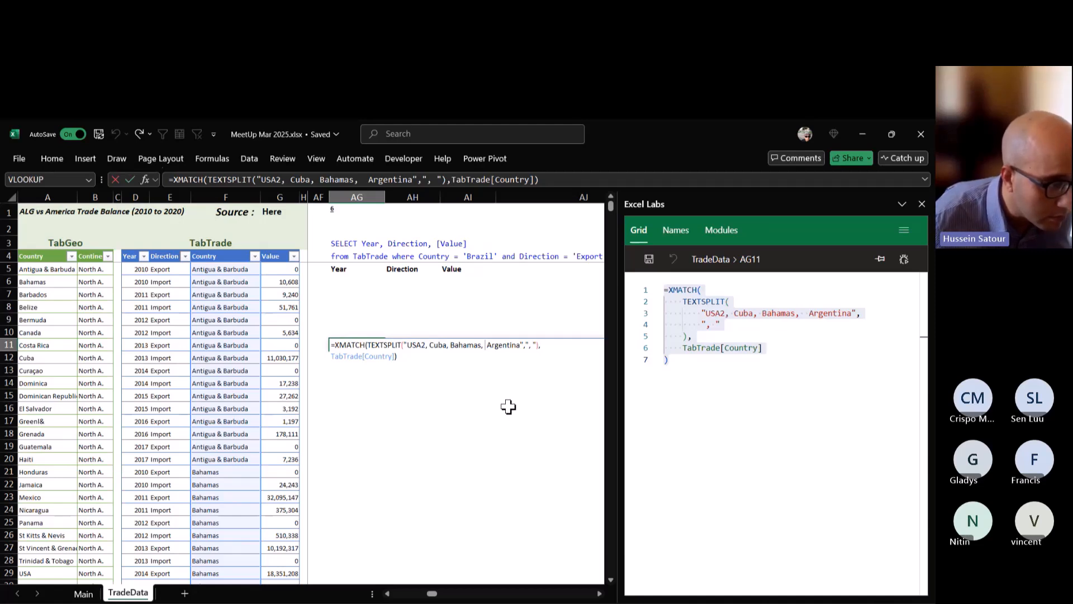
key(BackSpace)
key(ctrl+Return)
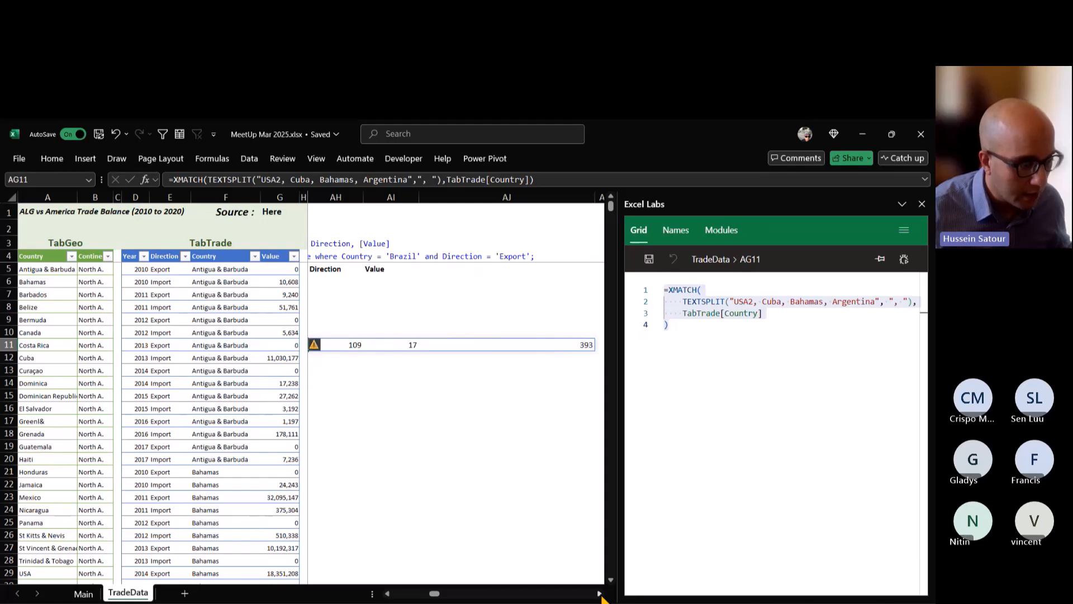
Wrap the XMATCH formula in AG11 in ISNUMBER and enter it.
click(388, 594)
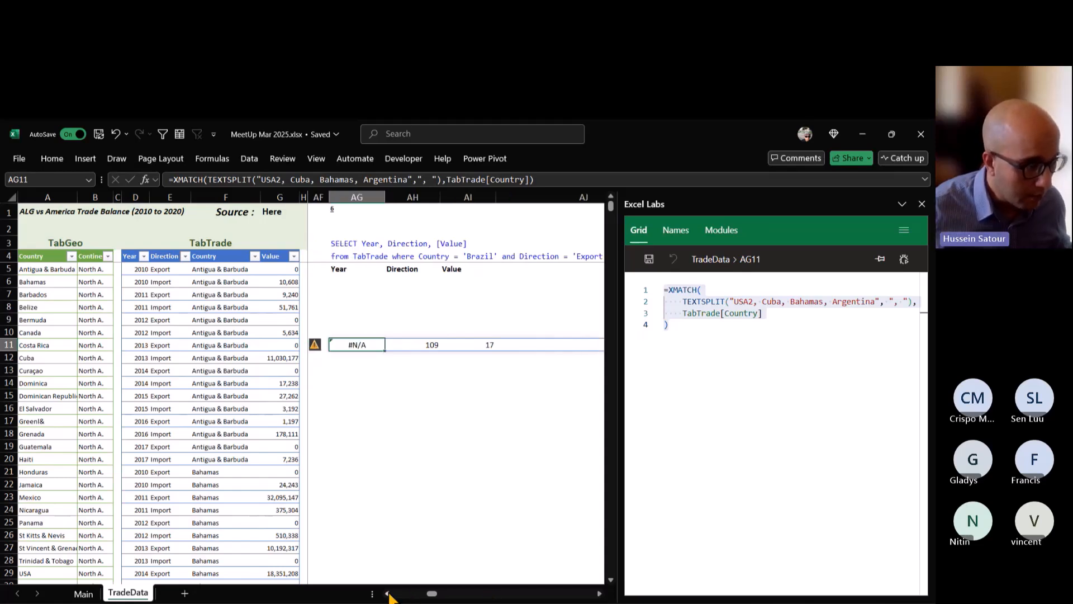
double_click(355, 343)
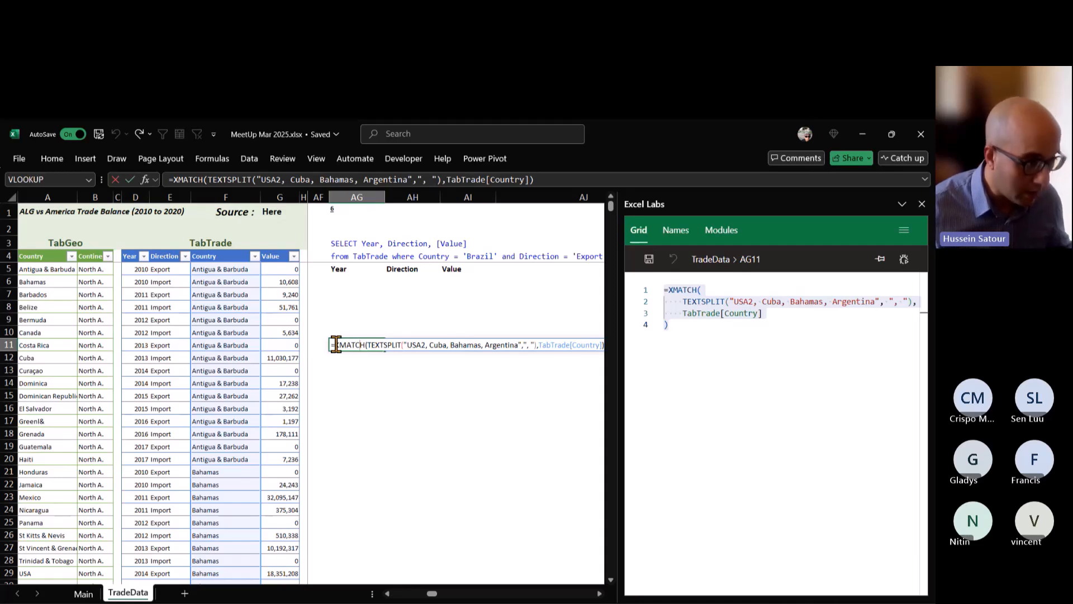
click(362, 344)
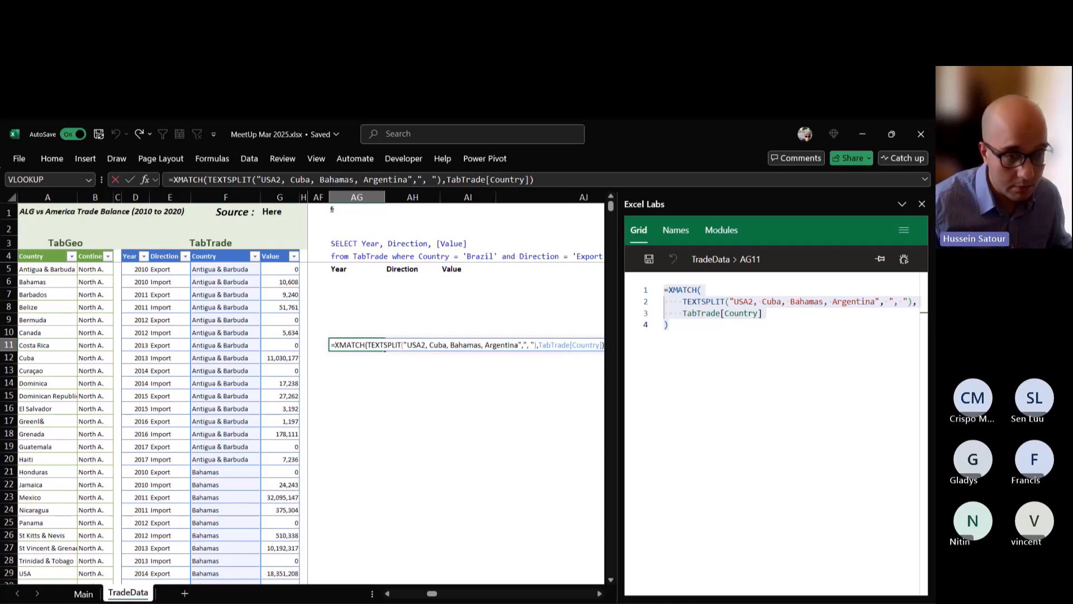
text(isn)
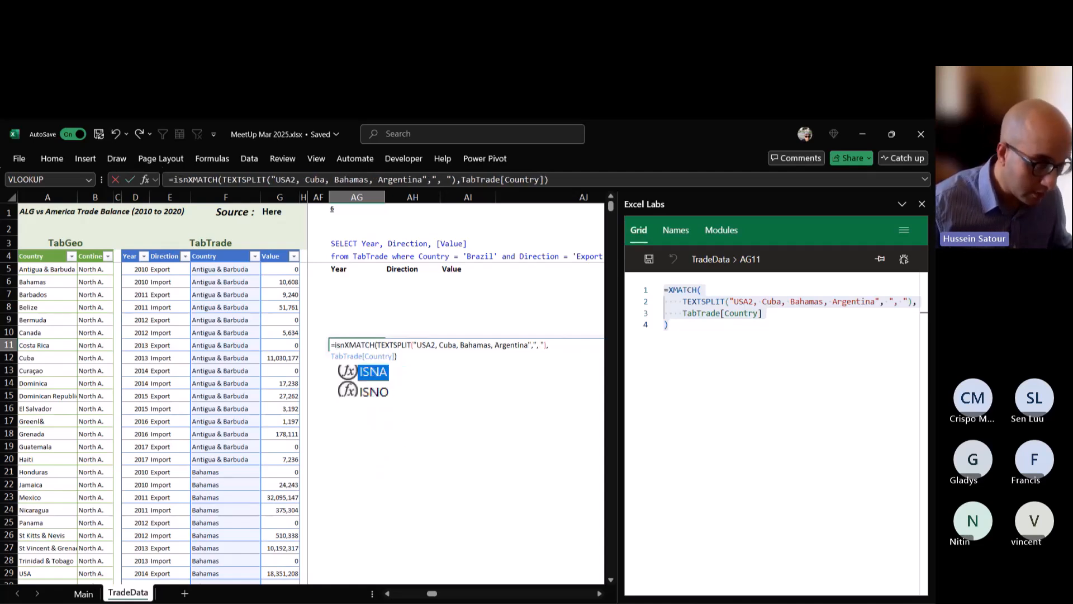
text(u)
key(Tab)
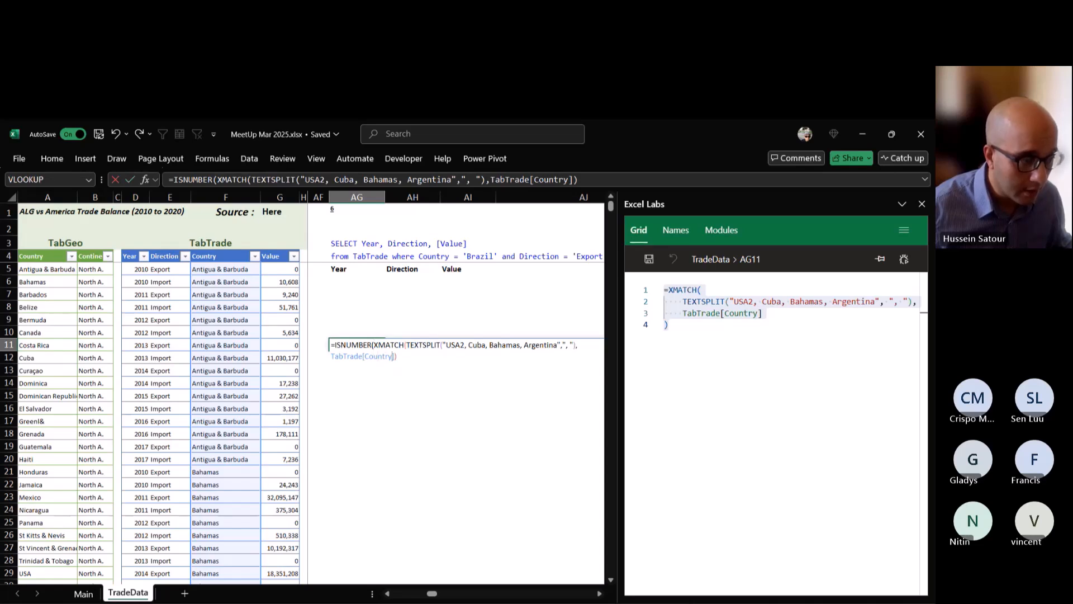
text())
key(ctrl+Return)
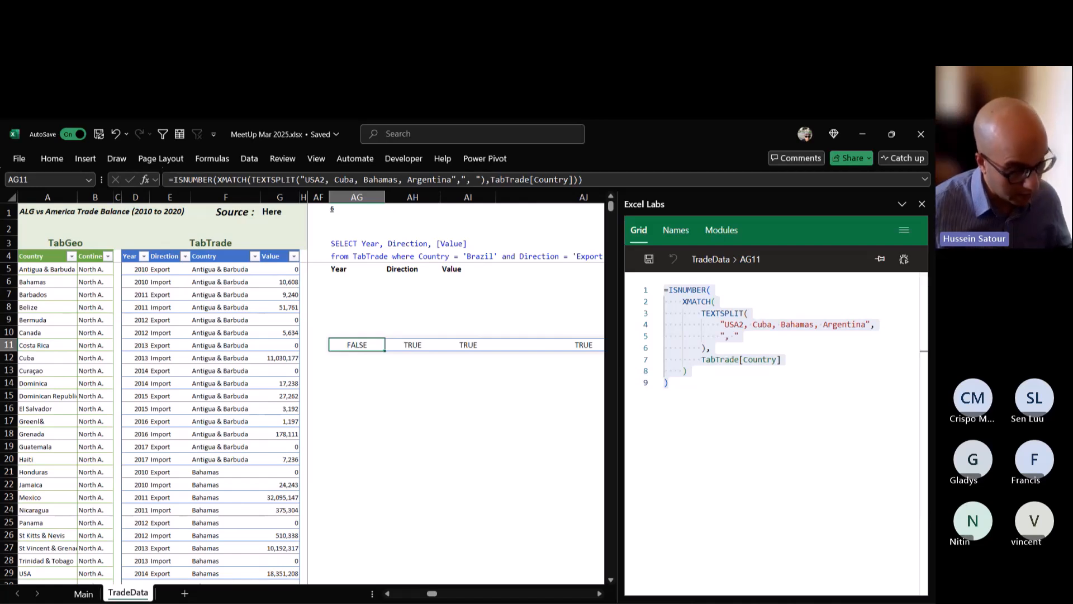
Copy the whole ISNUMBER(XMATCH(...)) formula from AG11 and clear that cell.
double_click(366, 343)
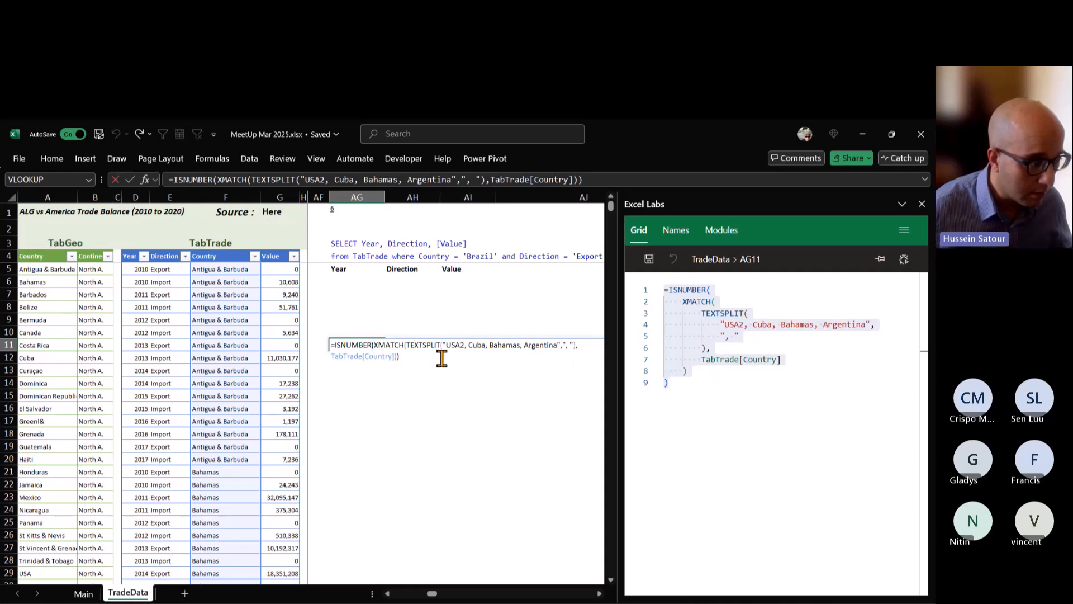
drag(330, 345, 385, 362)
key(ctrl+c)
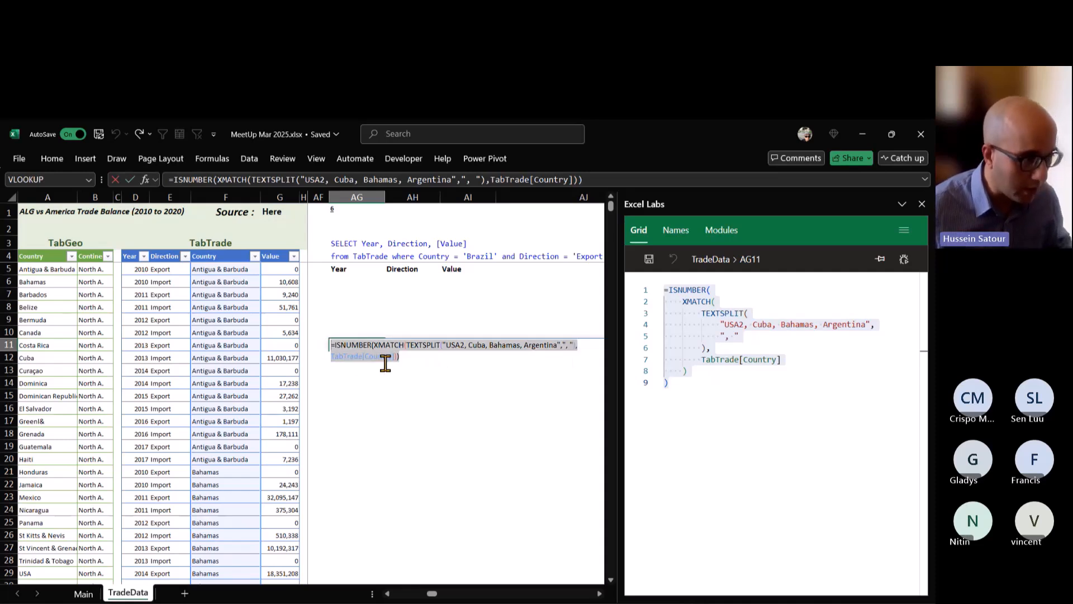
key(Escape)
key(Delete)
Replace the ISNUMBER(FIND(...)) condition of the FILTER formula in AB6 with the copied ISNUMBER(XMATCH(...)) formula.
key(Left)
key(Left)
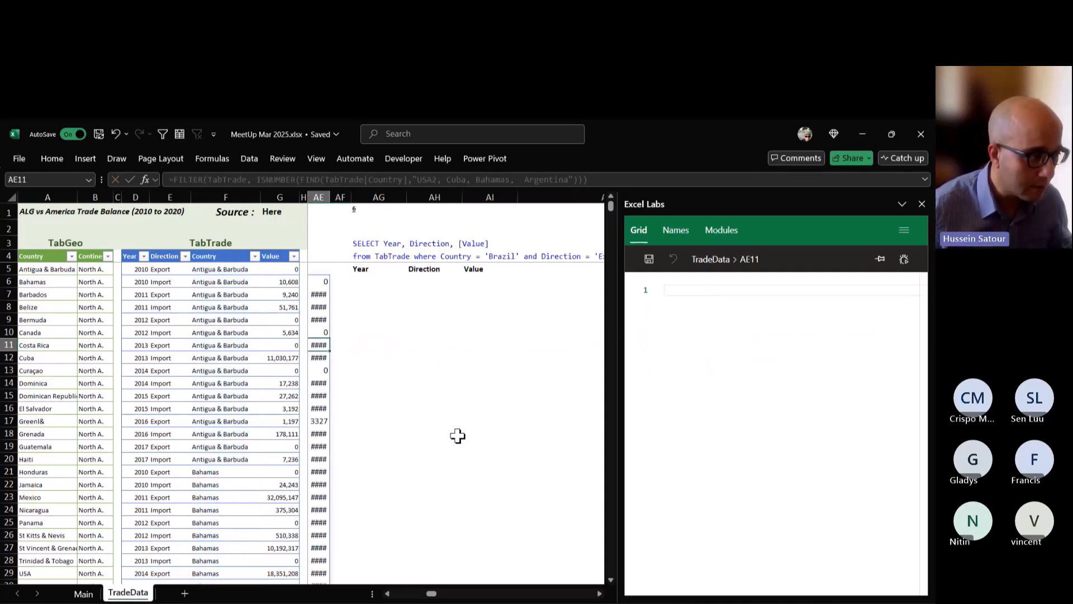
key(Left)
key(Left)
key(Left)
key(Up)
key(Up)
key(Up)
key(Up)
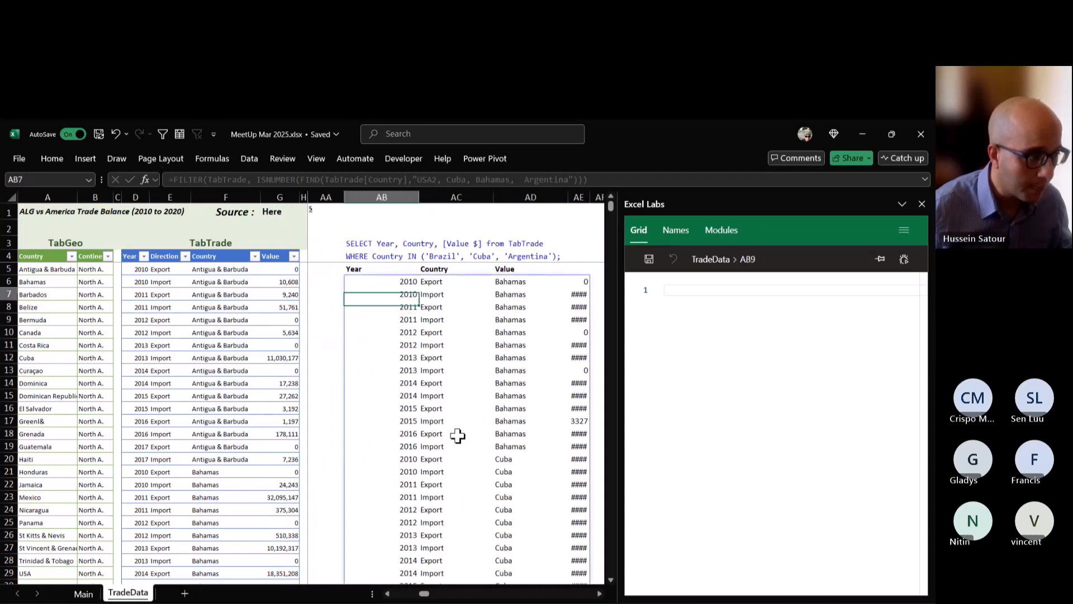
key(Up)
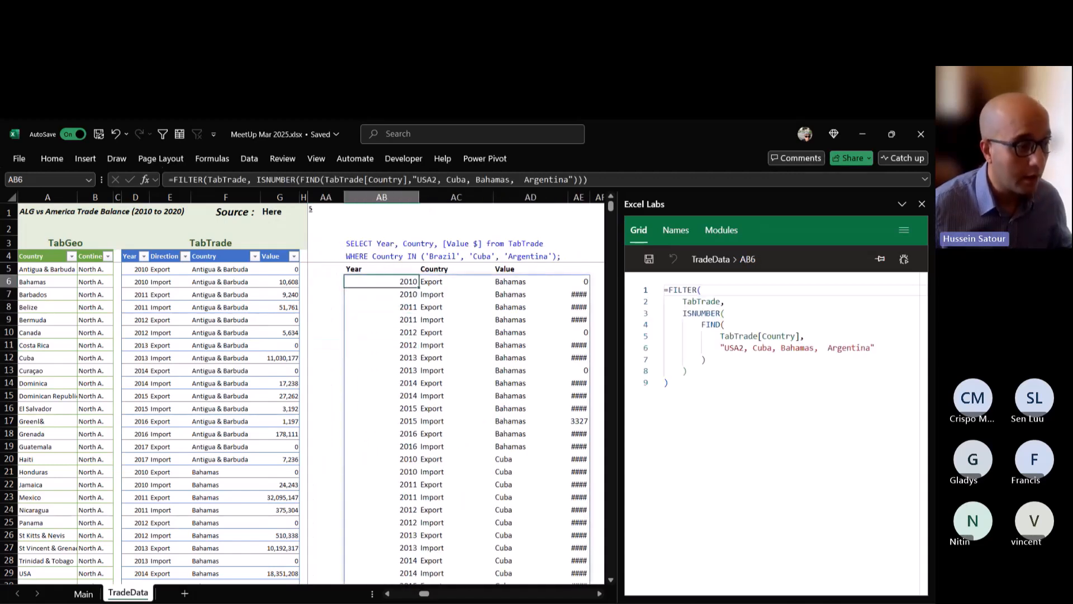
double_click(403, 281)
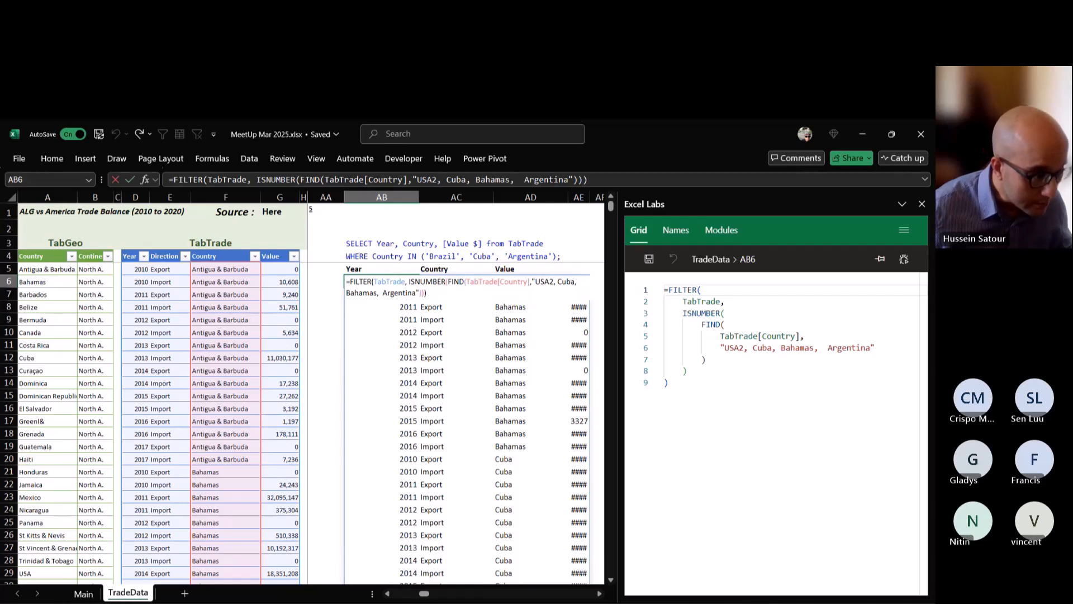
key(ctrl+shift+End)
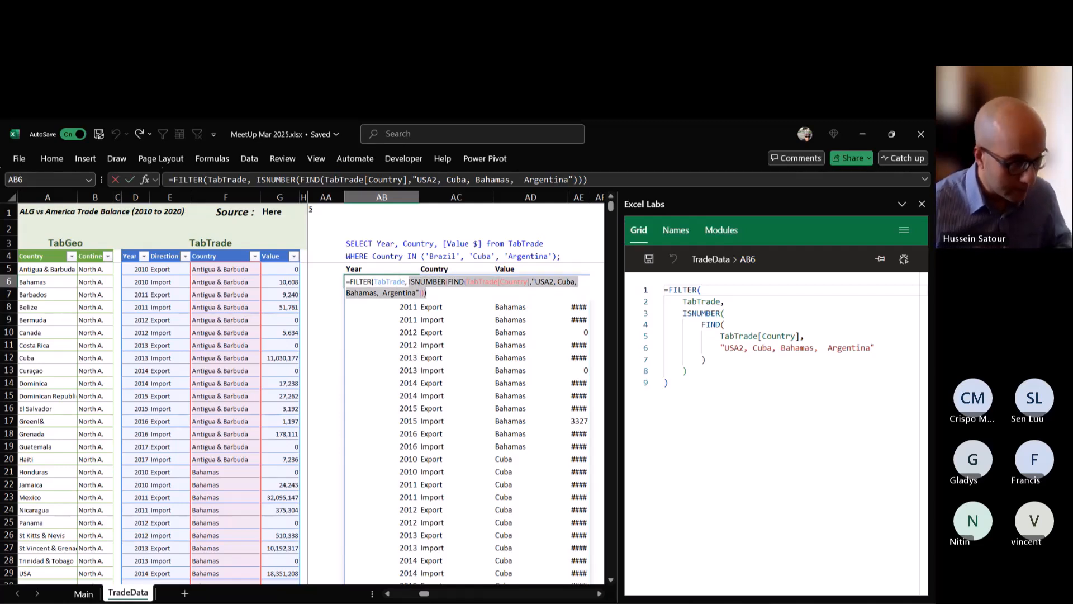
key(ctrl+v)
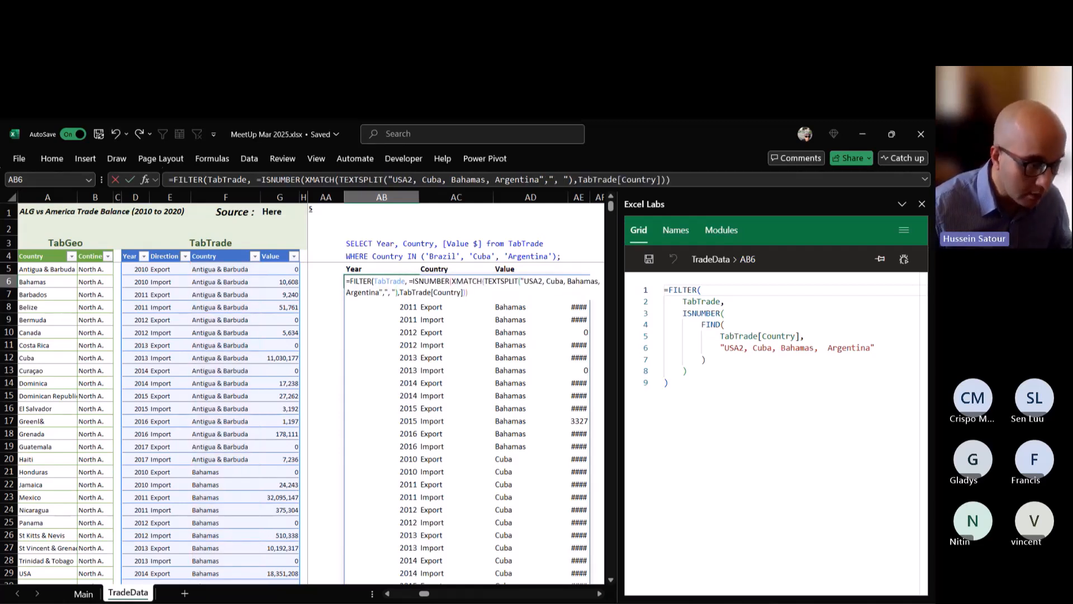
Close the FILTER formula in AB6, remove the extra equals sign before ISNUMBER, and enter it.
text())
key(Return)
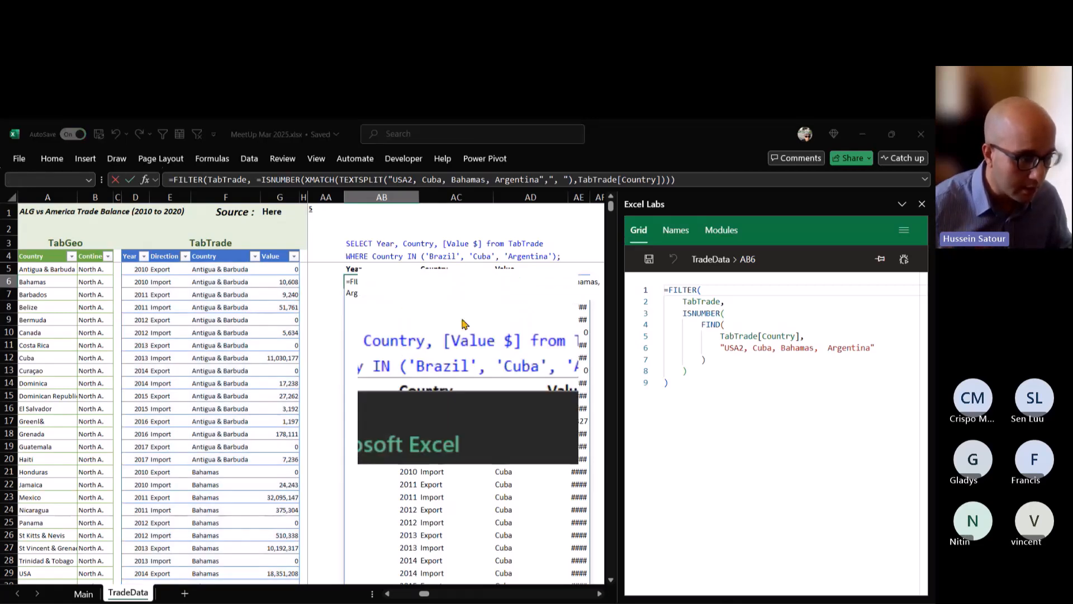
key(Return)
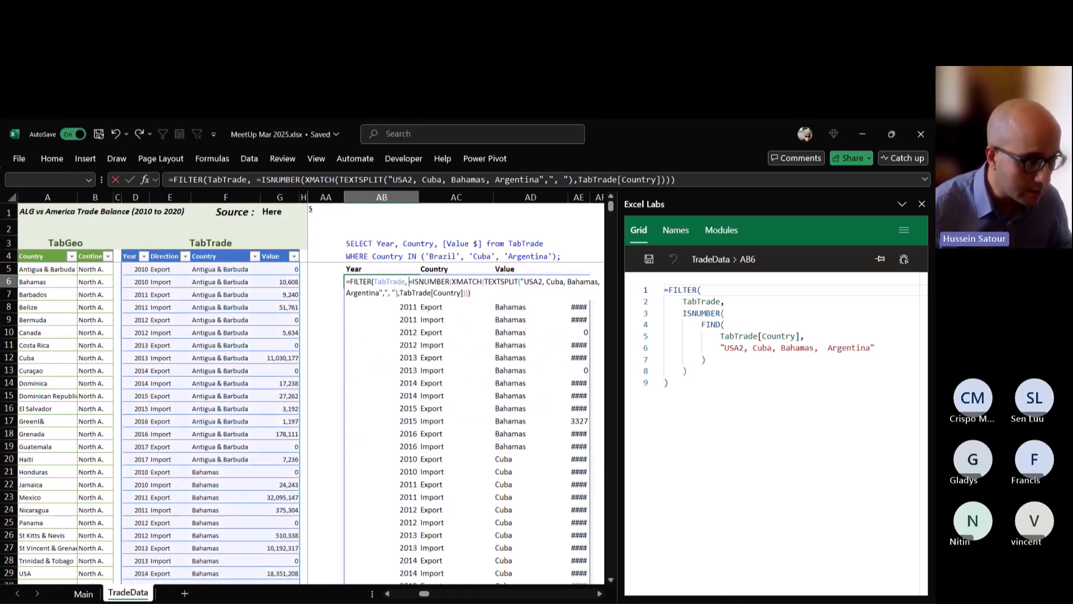
key(Delete)
key(Return)
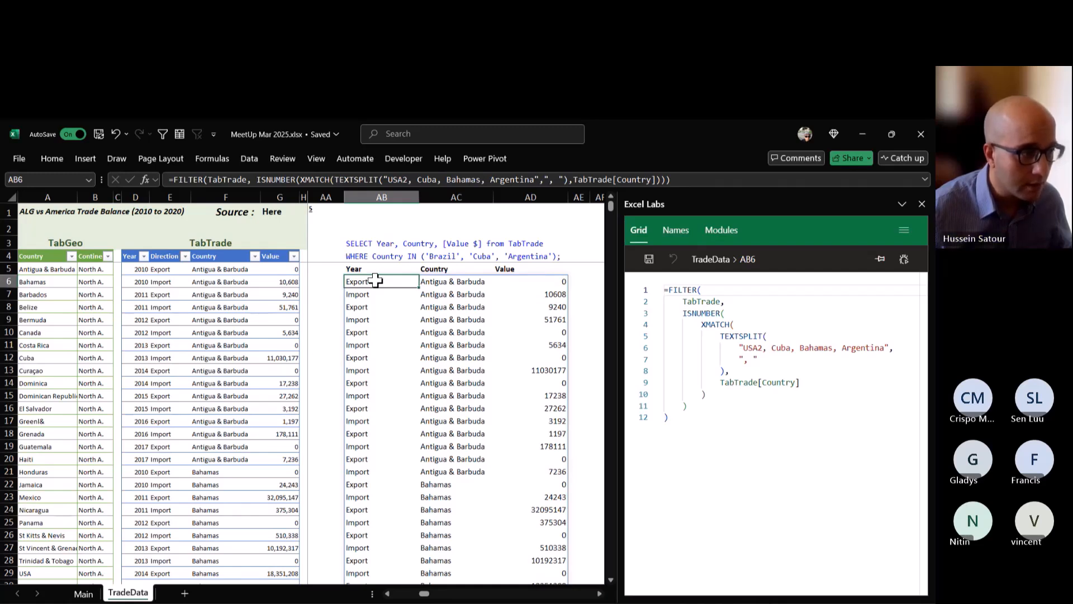
Review AB6's formula, then undo the recent edits back to the FIND-based filter in AB6 and the plain XMATCH formula in AG11.
double_click(375, 281)
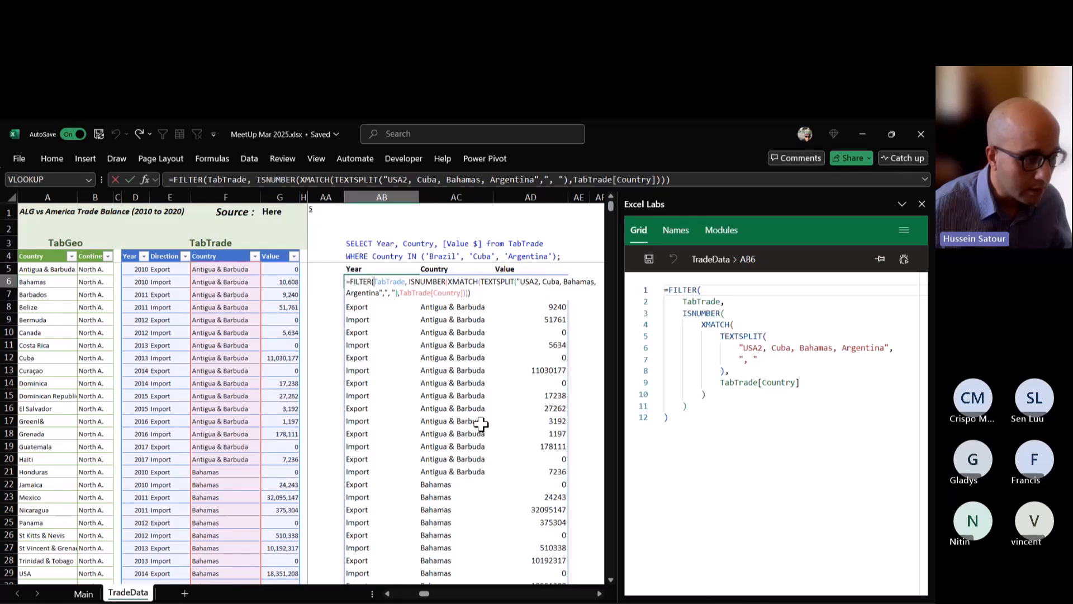
key(Escape)
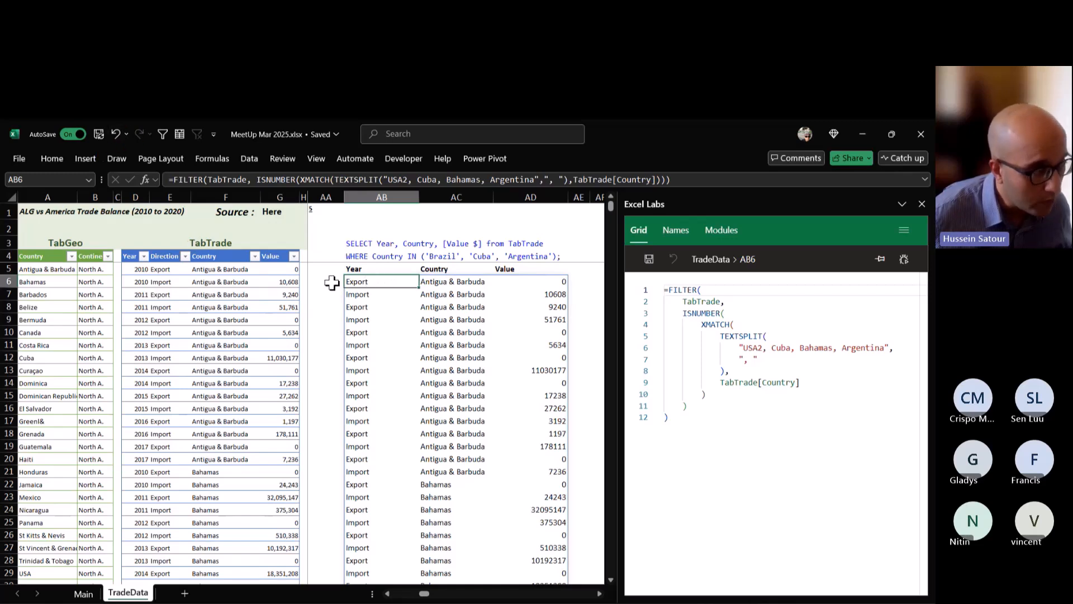
click(113, 134)
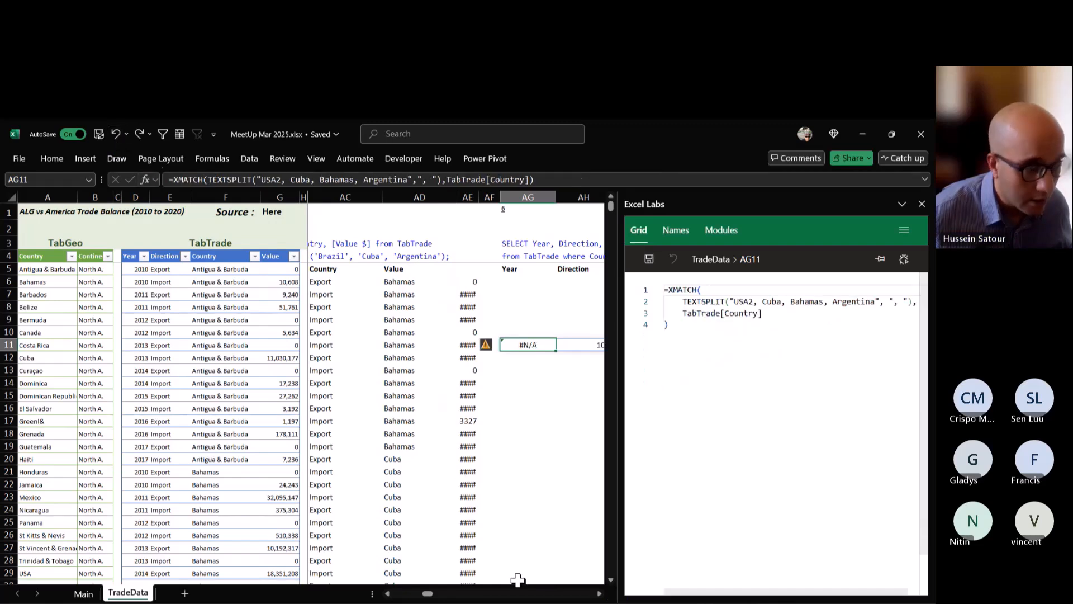
Swap the XMATCH arguments in AG11 so TabTrade[Country] comes first and the TEXTSPLIT country list second.
click(599, 593)
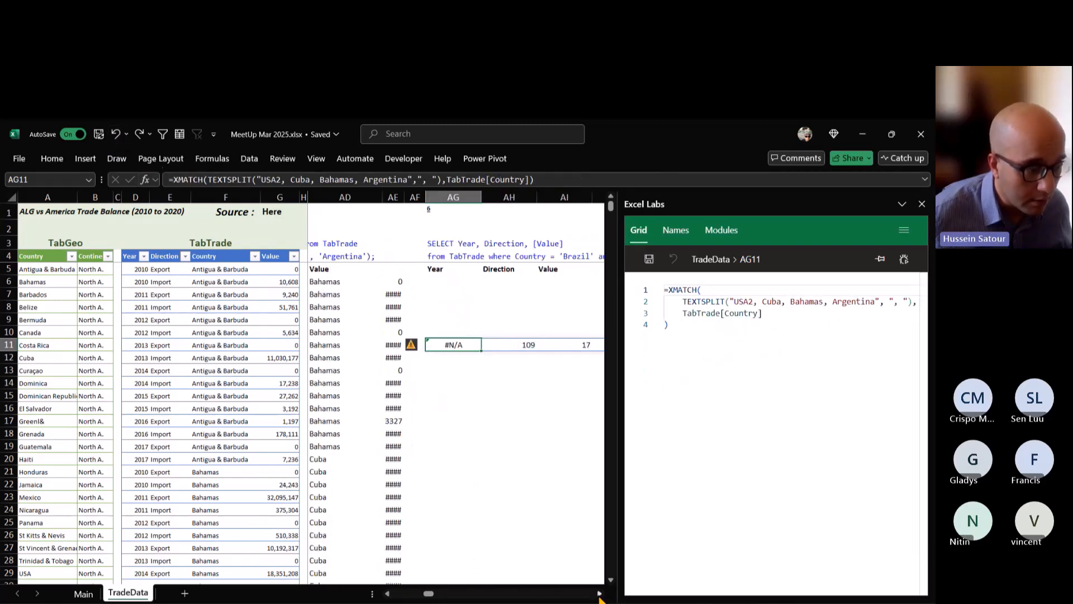
click(599, 594)
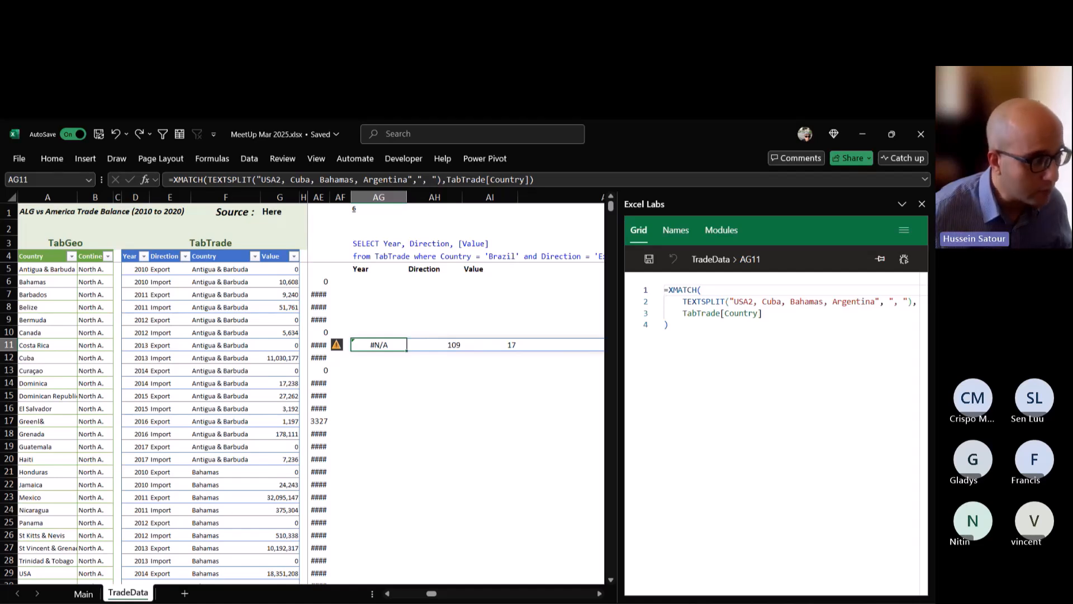
key(F2)
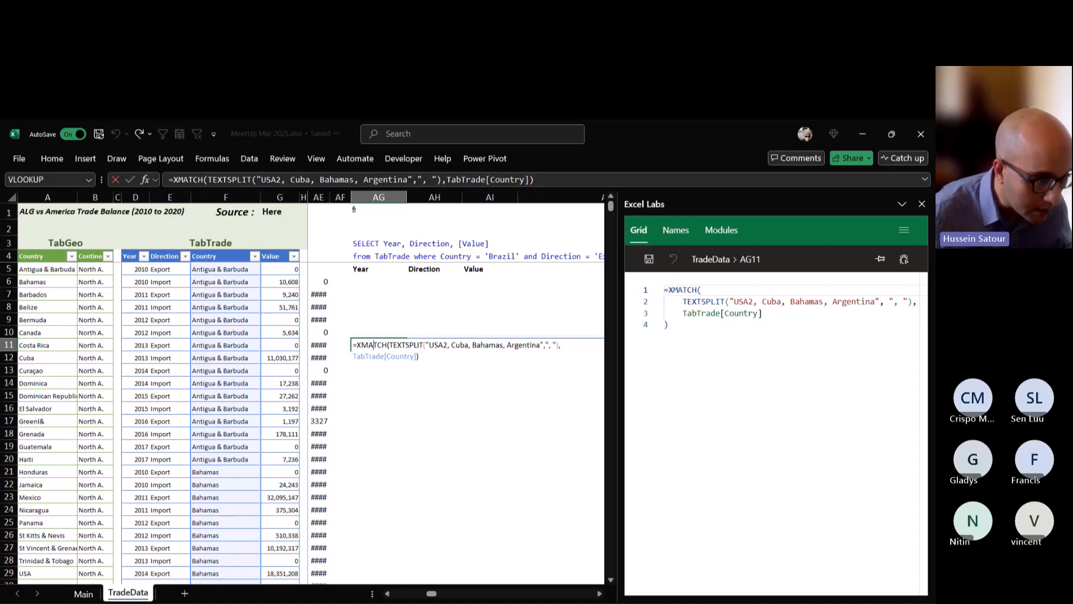
key(Left)
key(shift+Left)
key(shift+Left)
key(shift+Left)
key(shift+Left)
key(shift+Left)
key(shift+Left)
key(shift+Left)
key(shift+Left)
key(shift+Left)
key(shift+Left)
key(shift+Left)
key(shift+Left)
key(shift+Left)
key(shift+Left)
key(shift+Left)
key(shift+Left)
key(shift+Left)
key(ctrl+c)
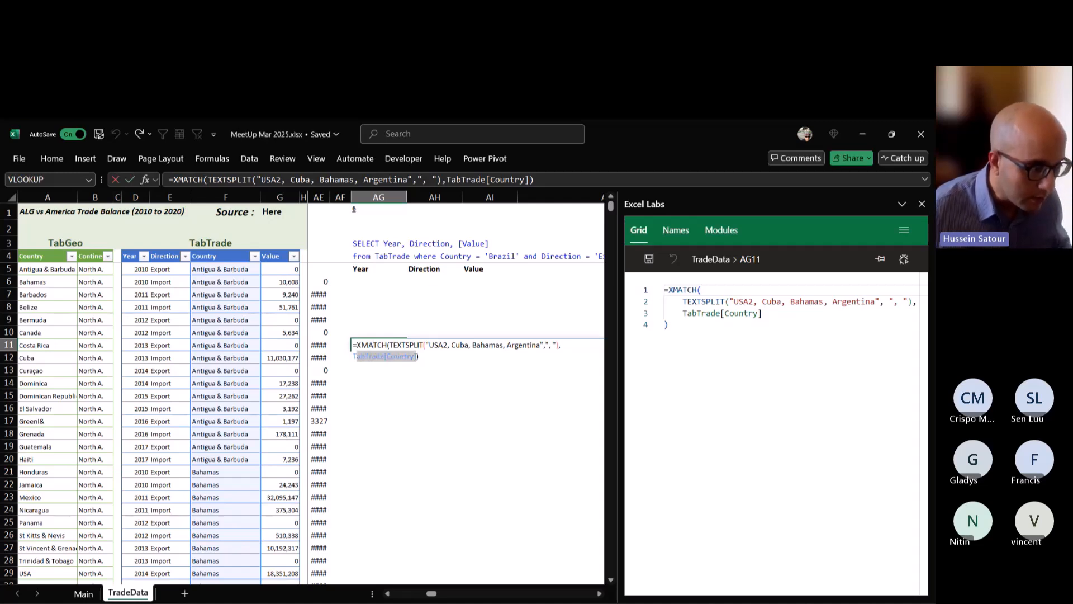
key(BackSpace)
key(BackSpace)
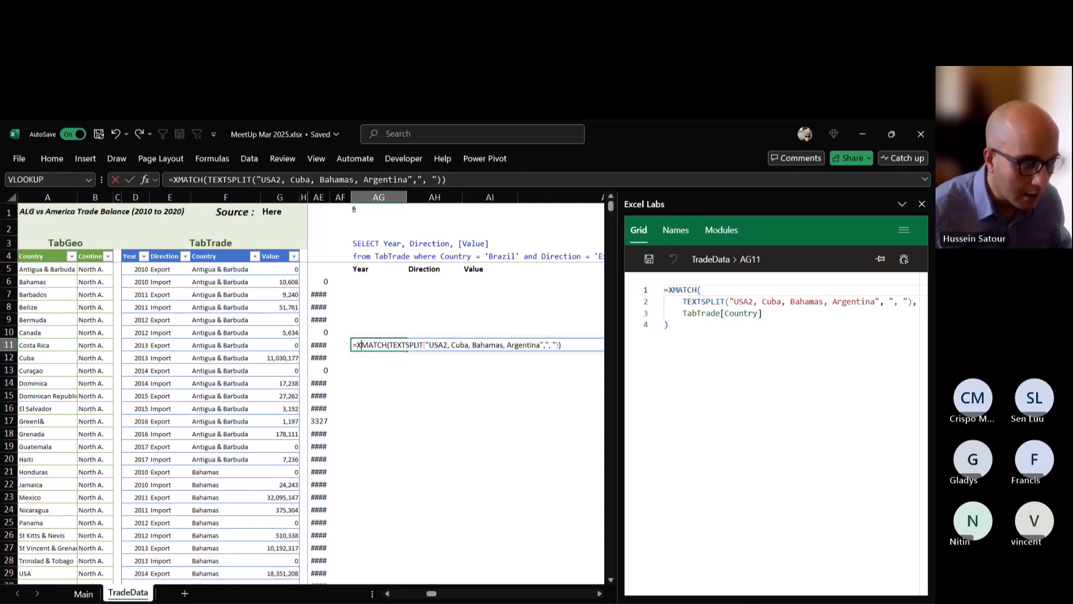
click(389, 344)
key(ctrl+v)
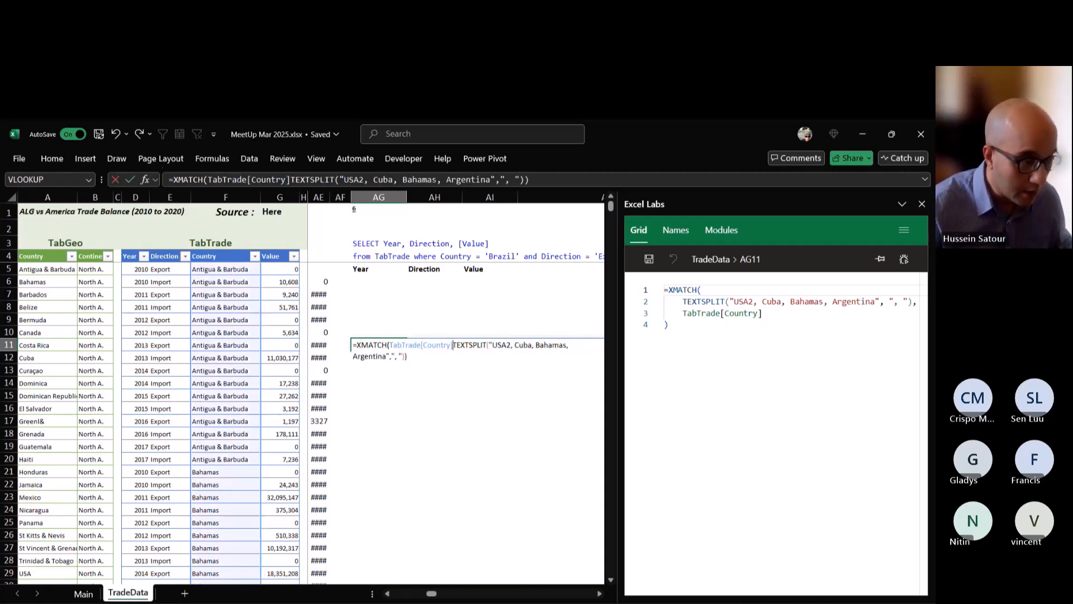
text(,)
key(ctrl+Return)
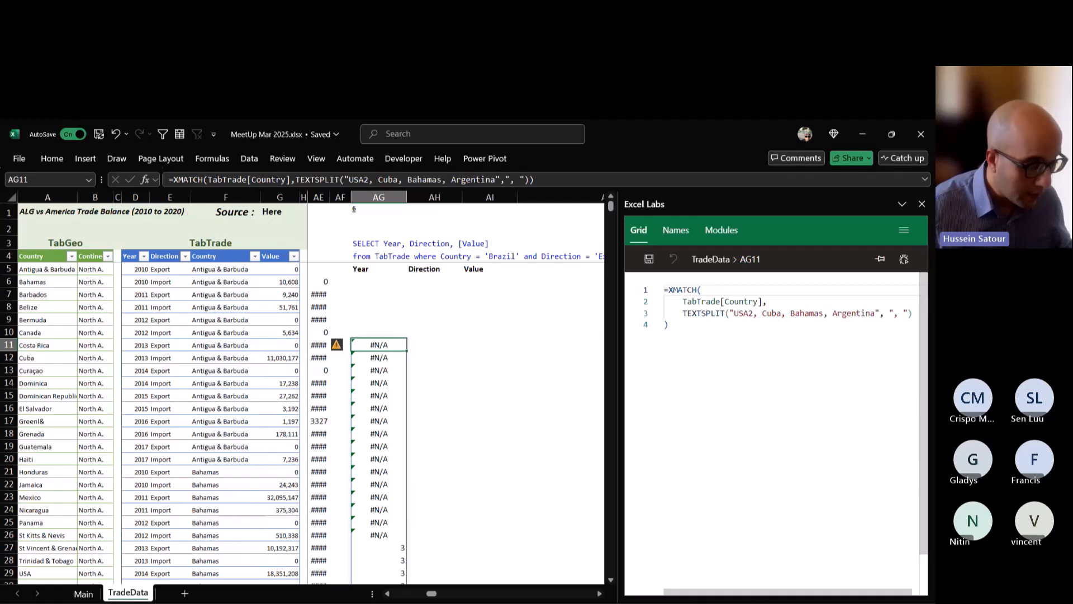
Wrap the XMATCH formula in AG11 in ISNUMBER and look through the spilled column.
double_click(378, 343)
click(355, 345)
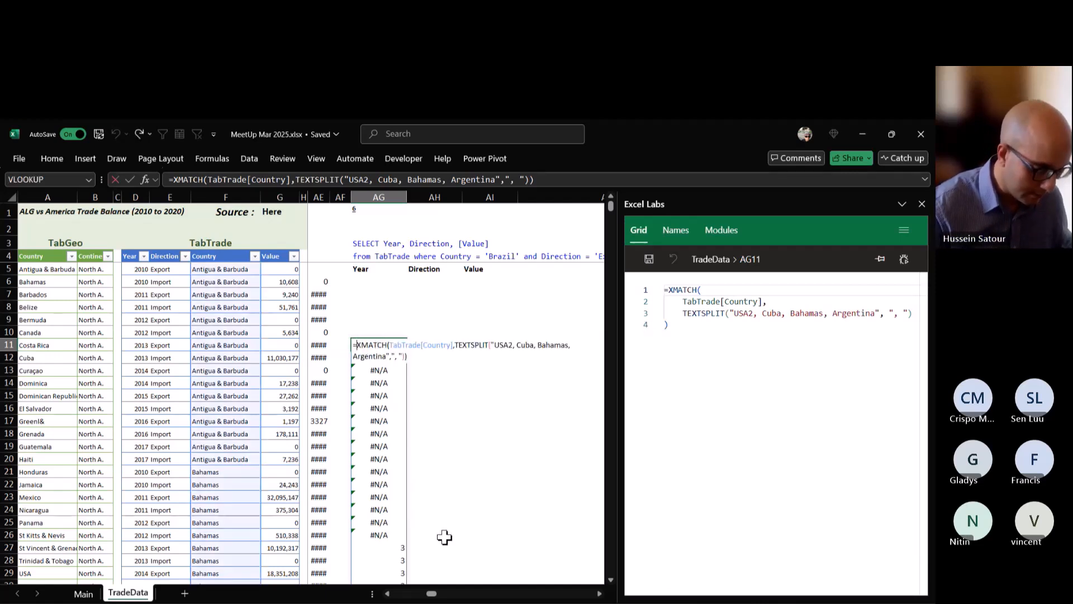
text(is)
key(Down)
key(Down)
key(Tab)
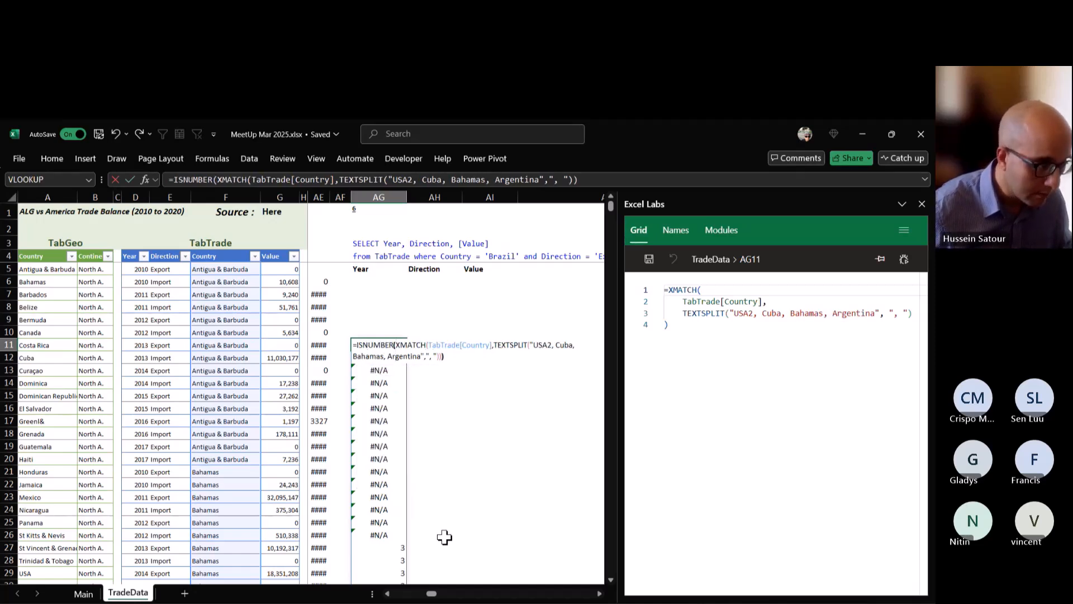
key(ctrl+Return)
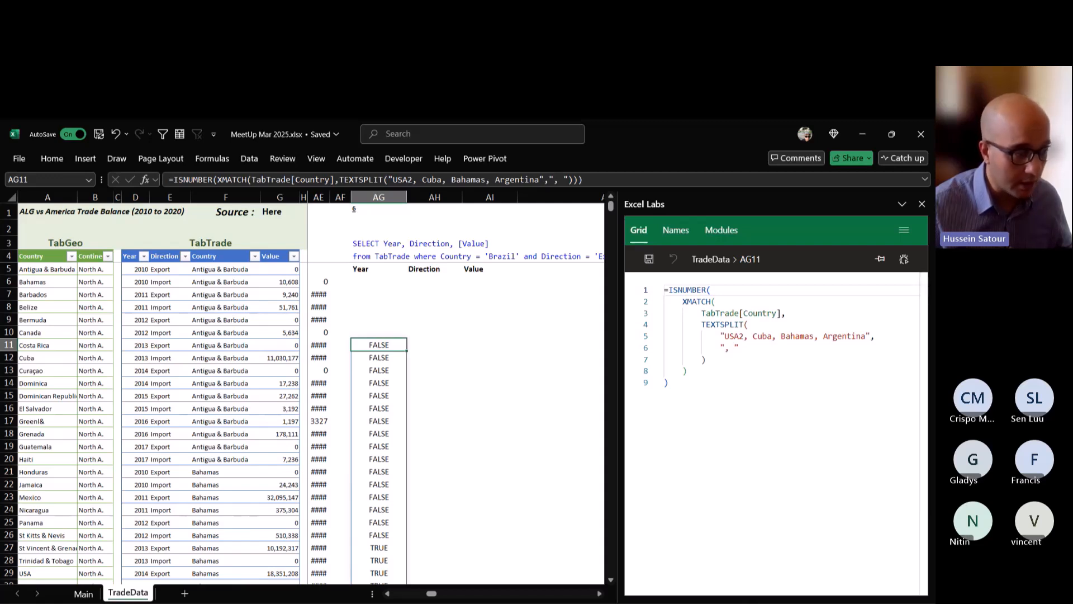
scroll(302, 419, down, 2)
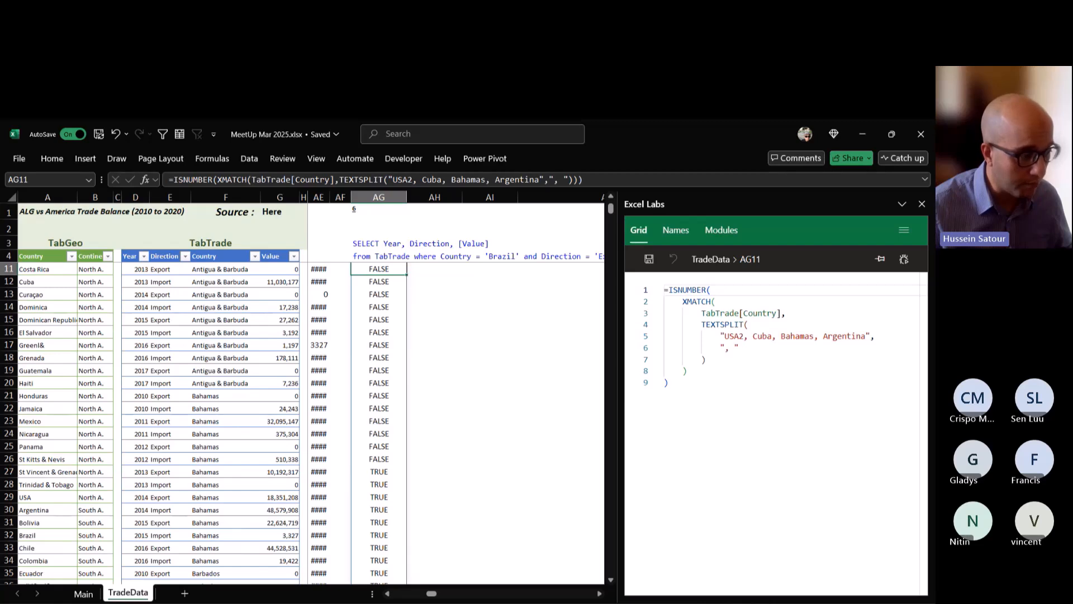
scroll(301, 419, down, 6)
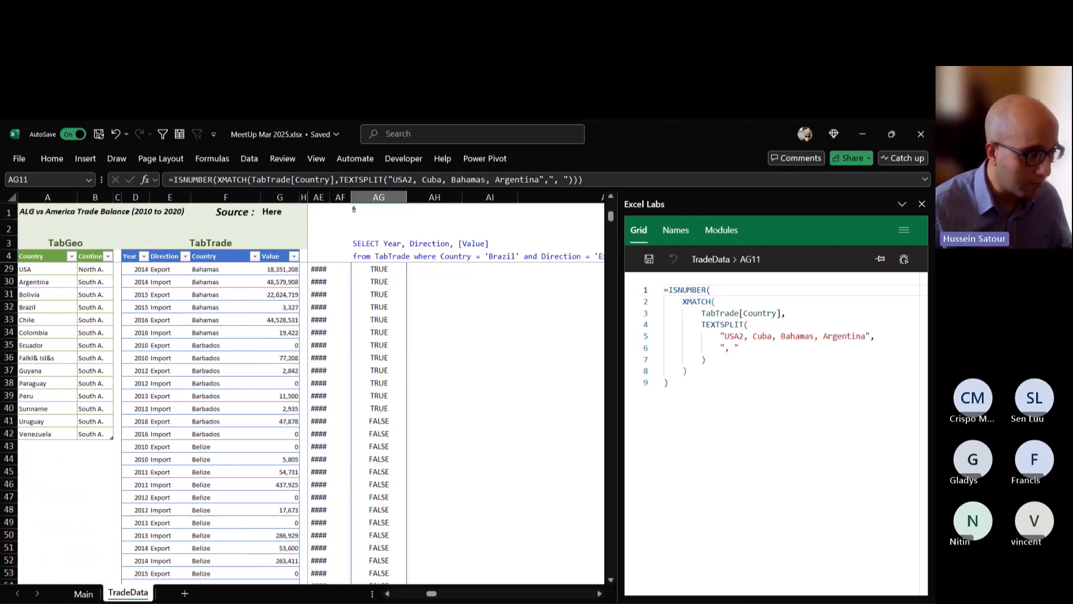
scroll(302, 419, up, 8)
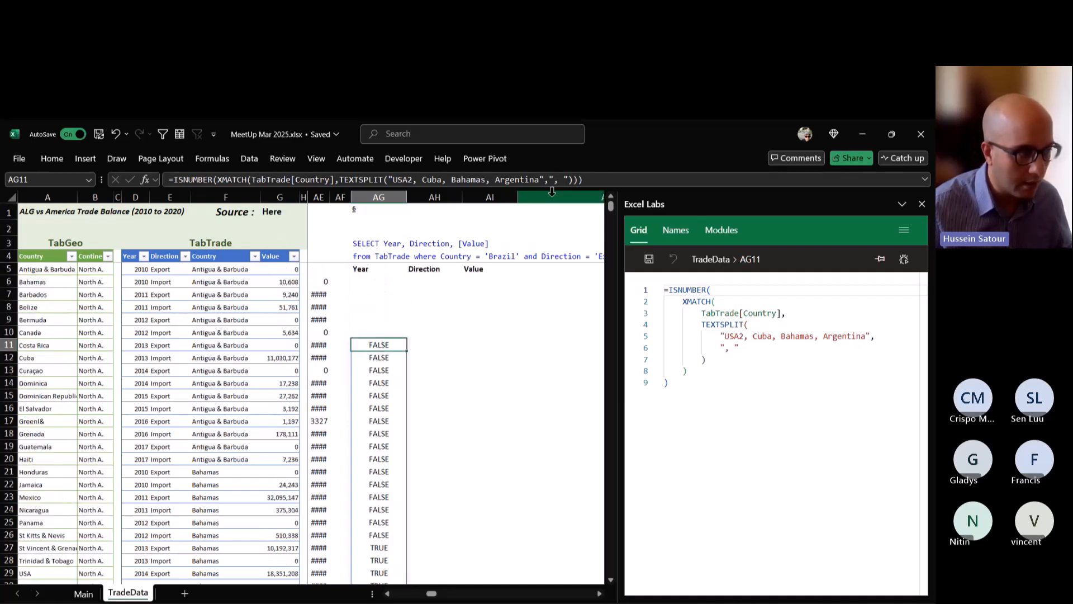
Copy the ISNUMBER(XMATCH(...)) expression from AG11 without its equals sign and clear that cell.
click(596, 179)
drag(597, 179, 171, 180)
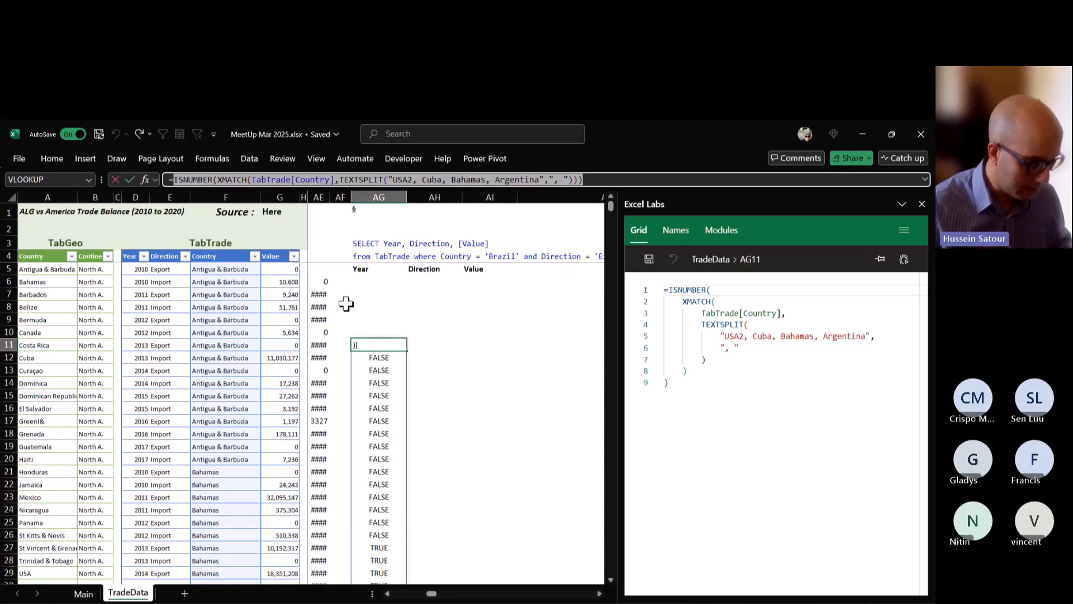
key(Escape)
key(Left)
key(Left)
key(Left)
key(Left)
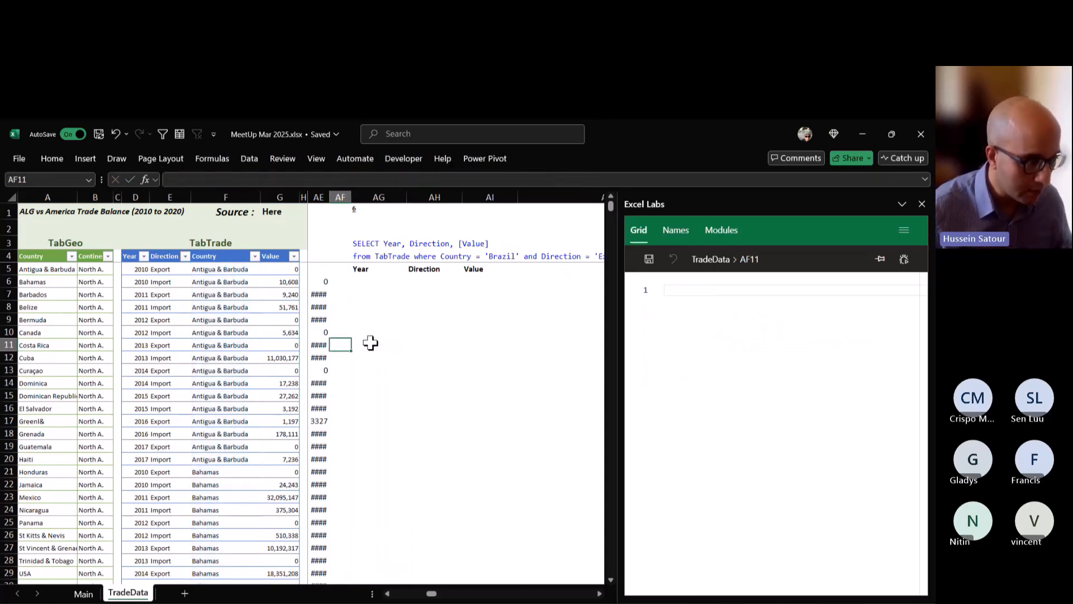
Replace the ISNUMBER(FIND(...)) condition of the FILTER formula in AB6 with the copied ISNUMBER(XMATCH(...)) expression and check the filtered rows.
key(Left)
key(Up)
key(Up)
key(Up)
key(Up)
key(Up)
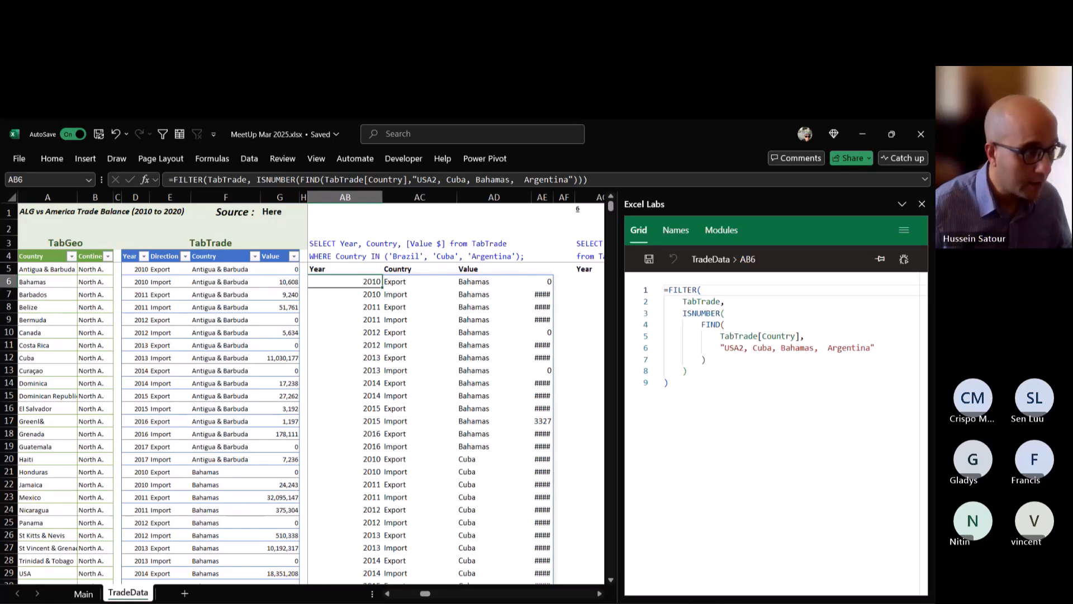
double_click(360, 282)
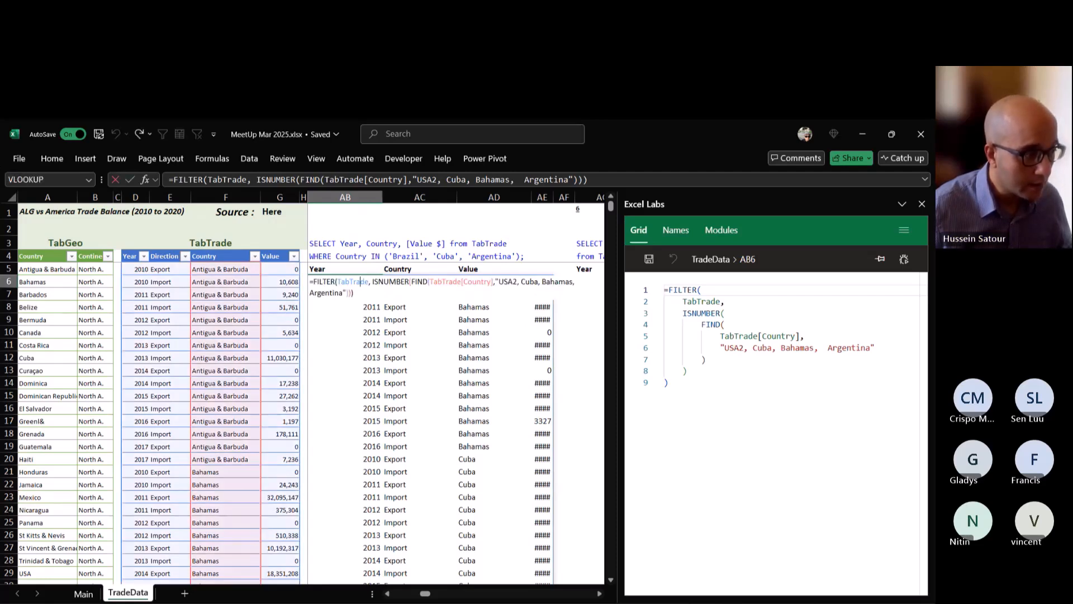
drag(371, 281, 354, 293)
text(,ISNUMBER(XMATCH(TabTrade[Country],TEXTSPLIT("USA2, Cuba, Bahamas, Argentina",", "))))
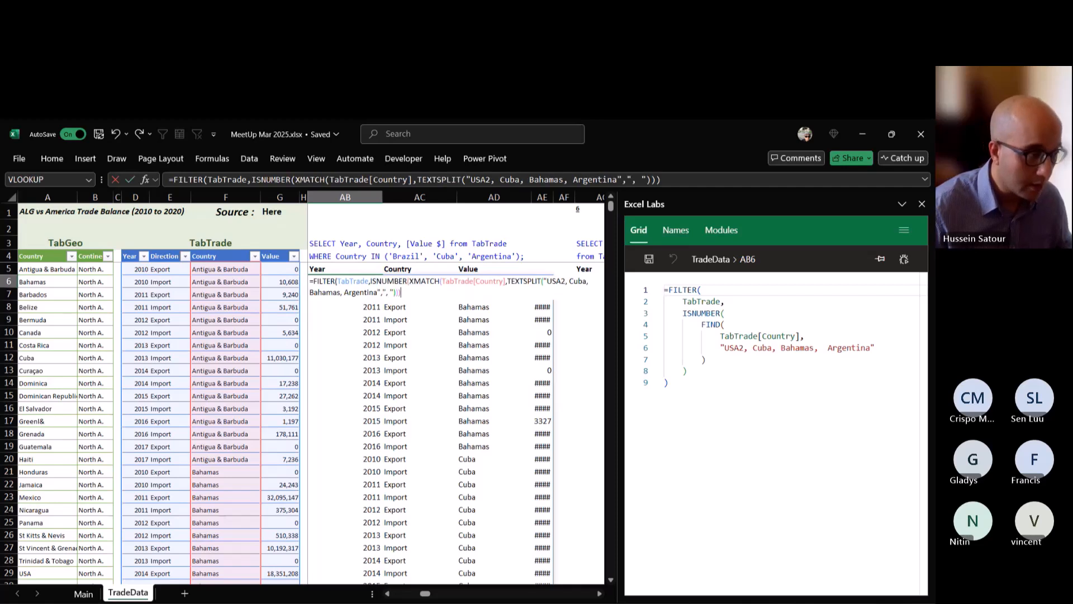
key(ctrl+Return)
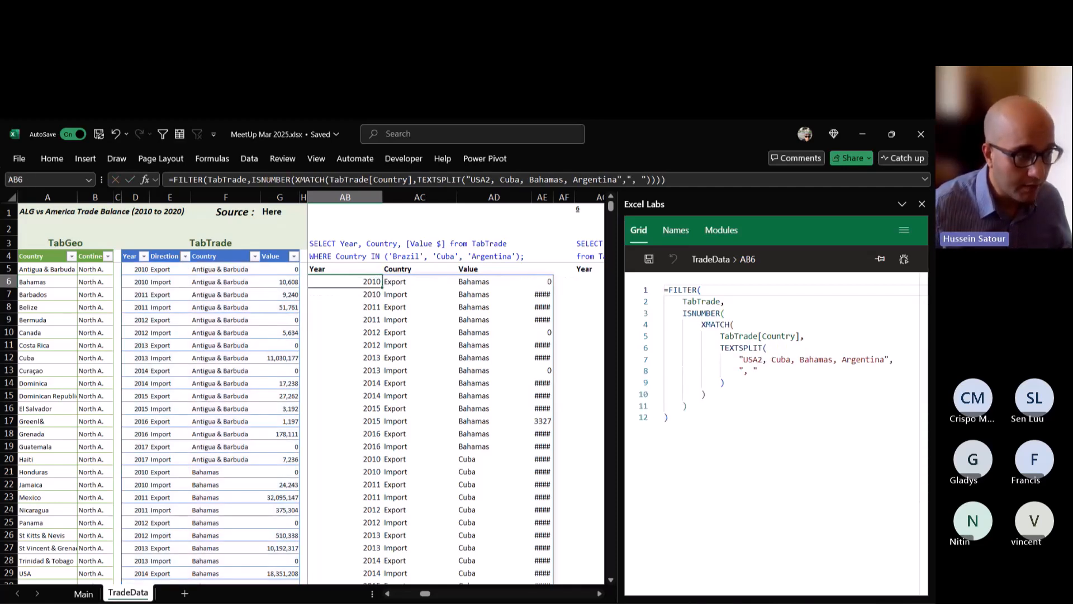
scroll(504, 428, down, 4)
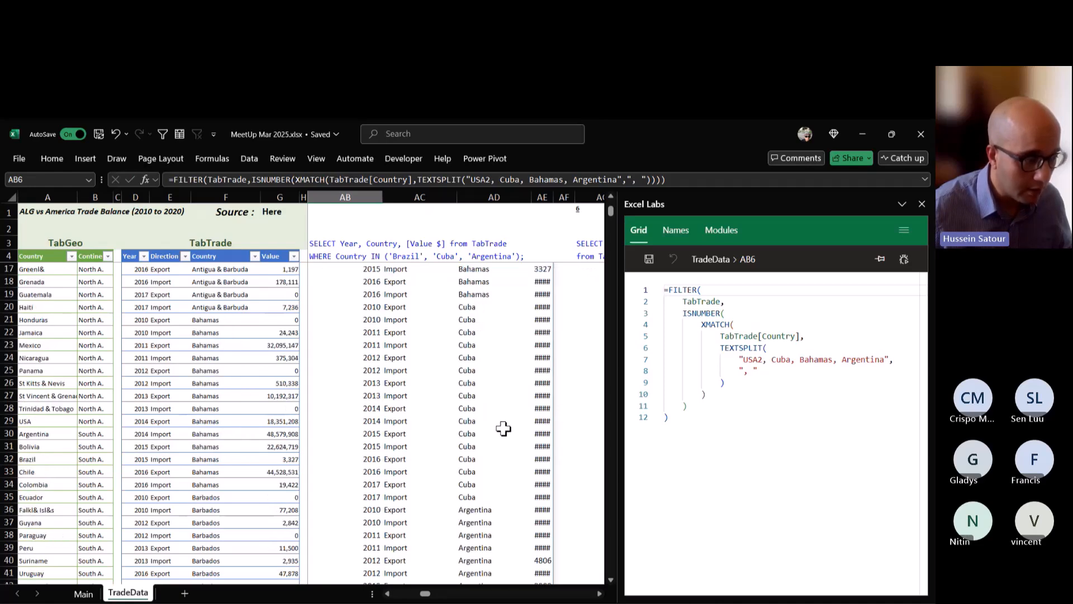
scroll(503, 428, down, 5)
scroll(512, 441, up, 9)
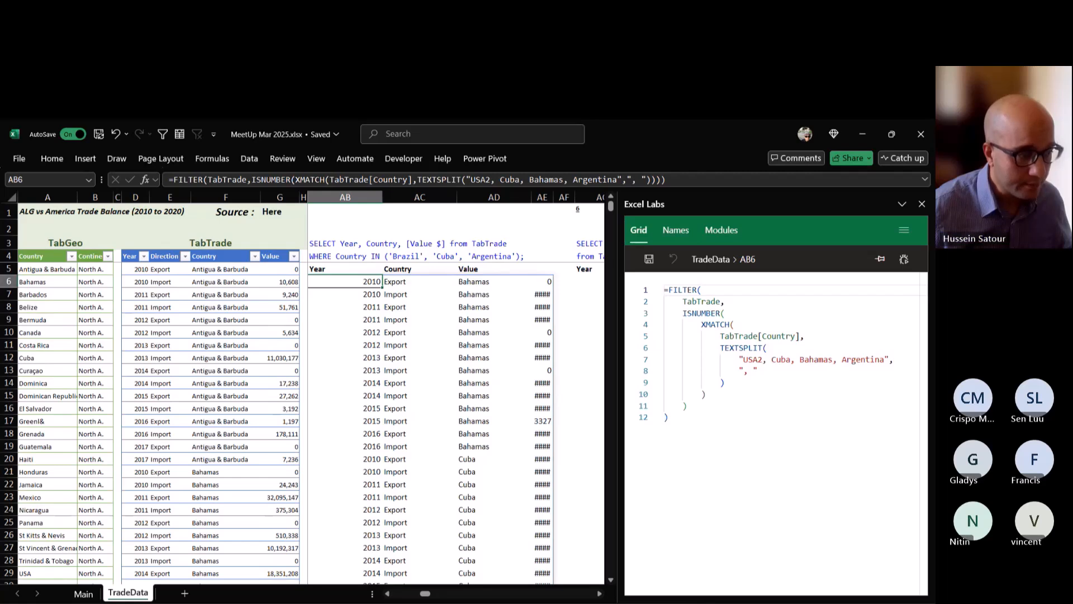
Correct USA2 to USA in the country list of AB6's FILTER formula and check the filtered rows.
double_click(366, 281)
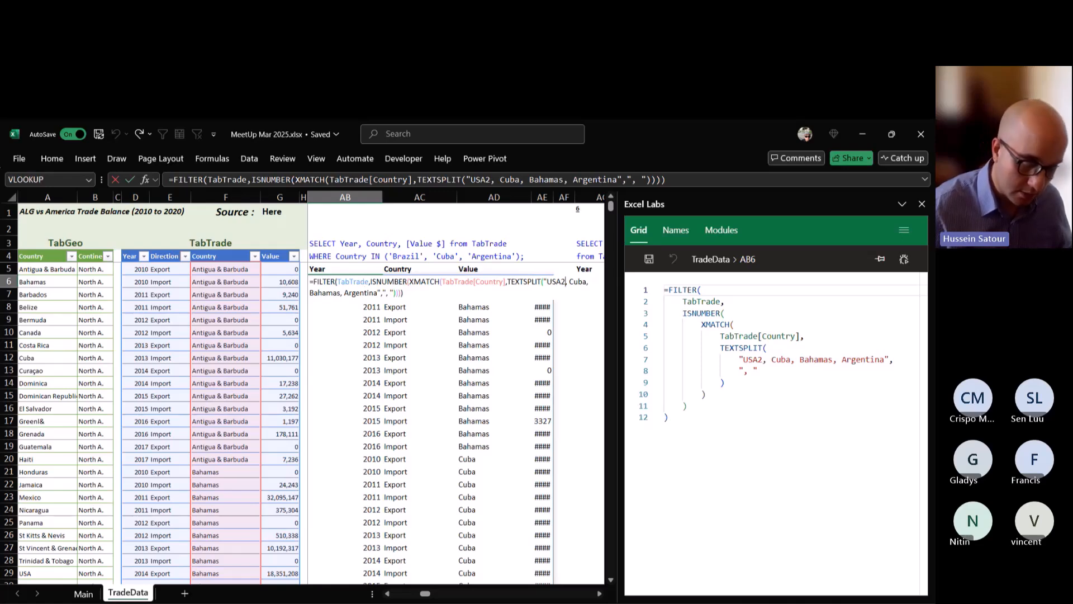
key(BackSpace)
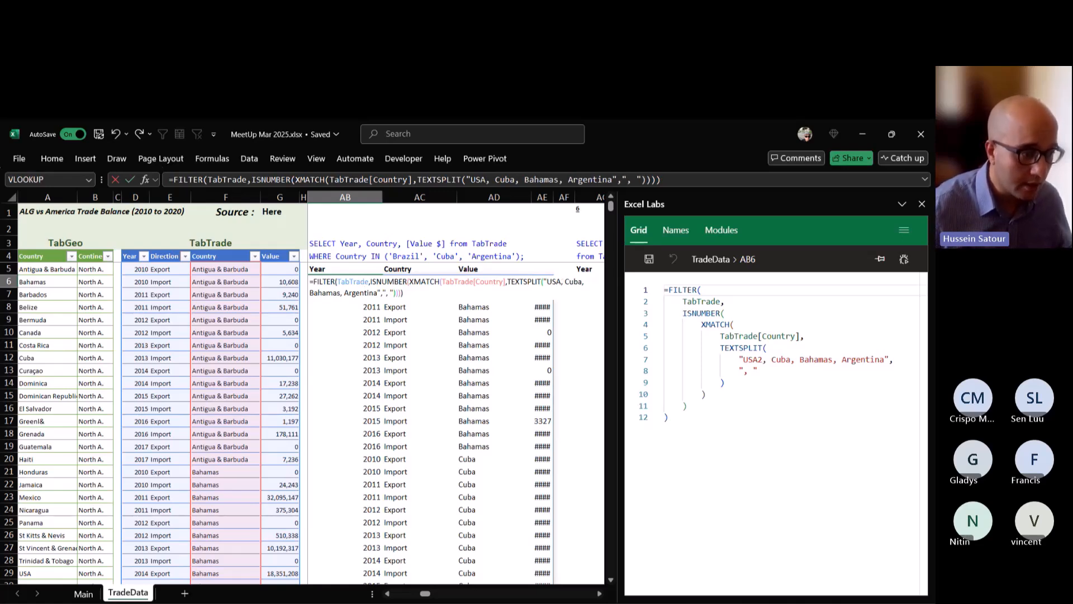
key(ctrl+Return)
scroll(280, 419, down, 5)
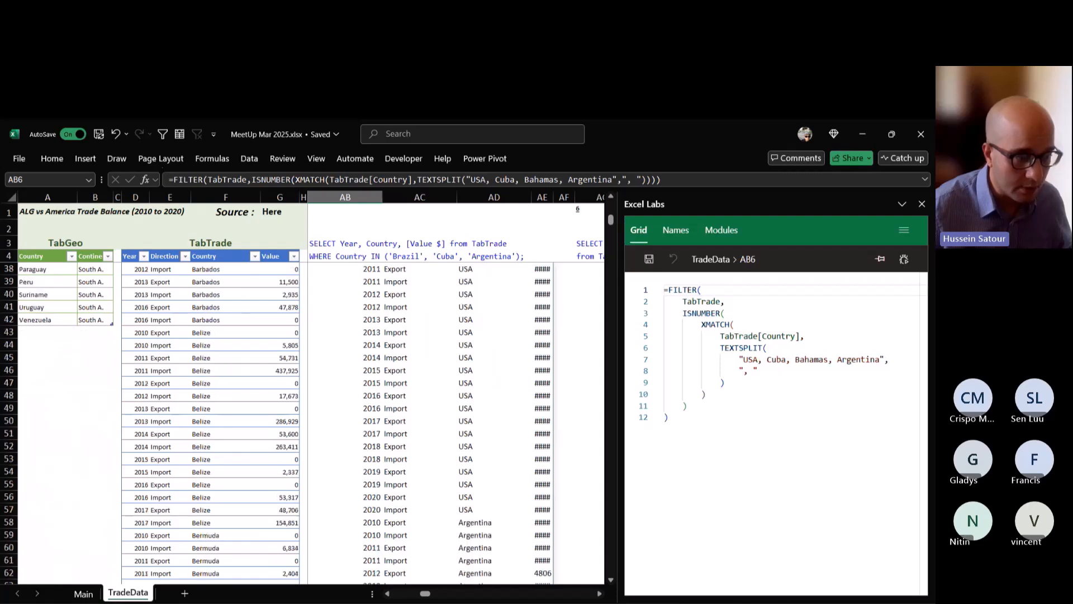
scroll(307, 419, up, 5)
Append ", Colambia" to the country list in AB6's formula after Argentina and check the filtered rows.
key(F2)
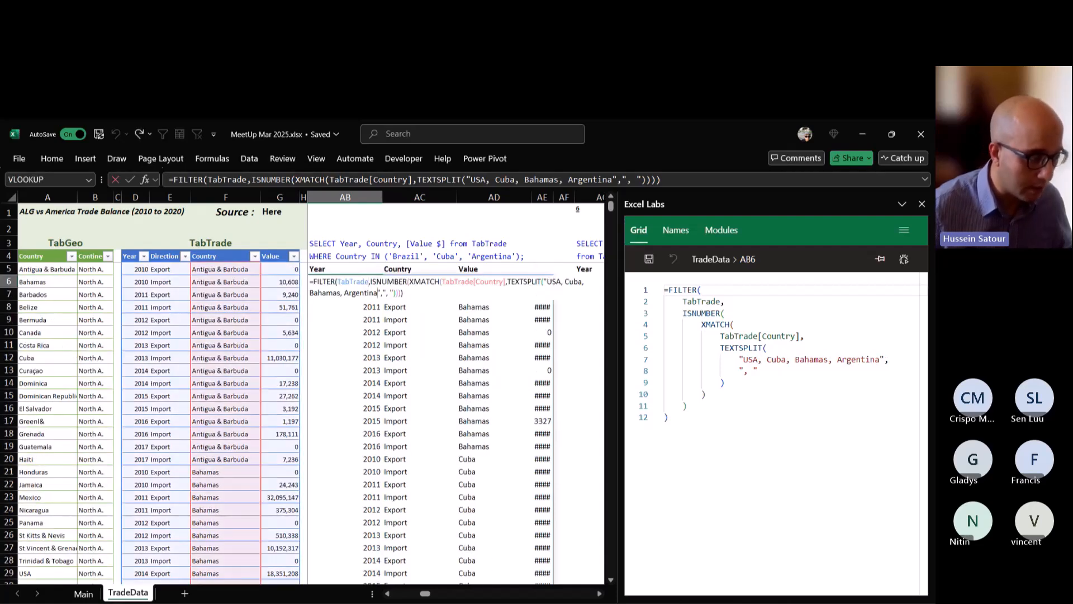
text(, )
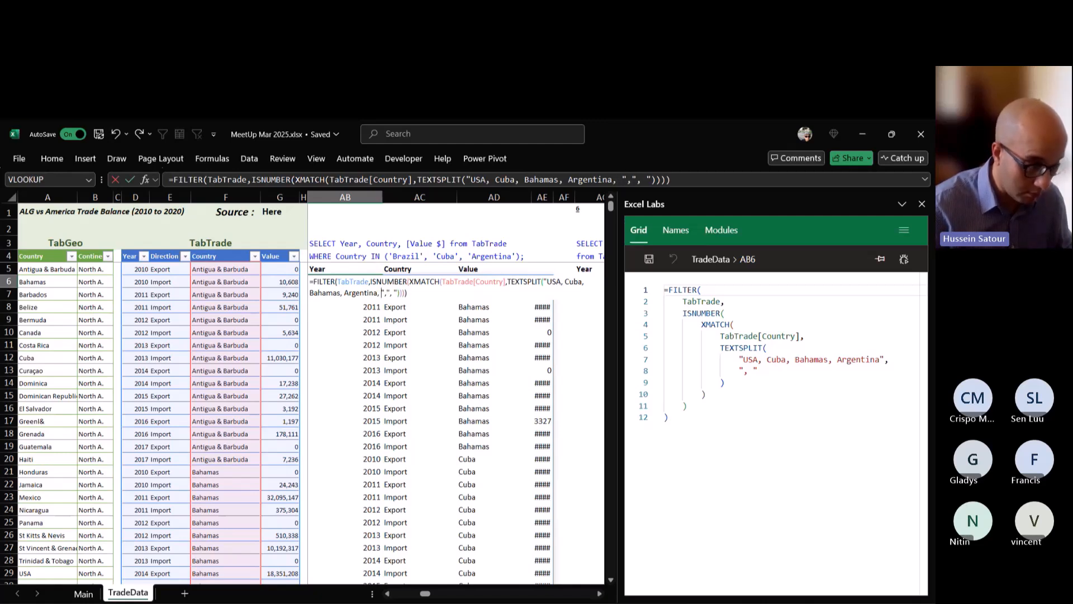
text(Col)
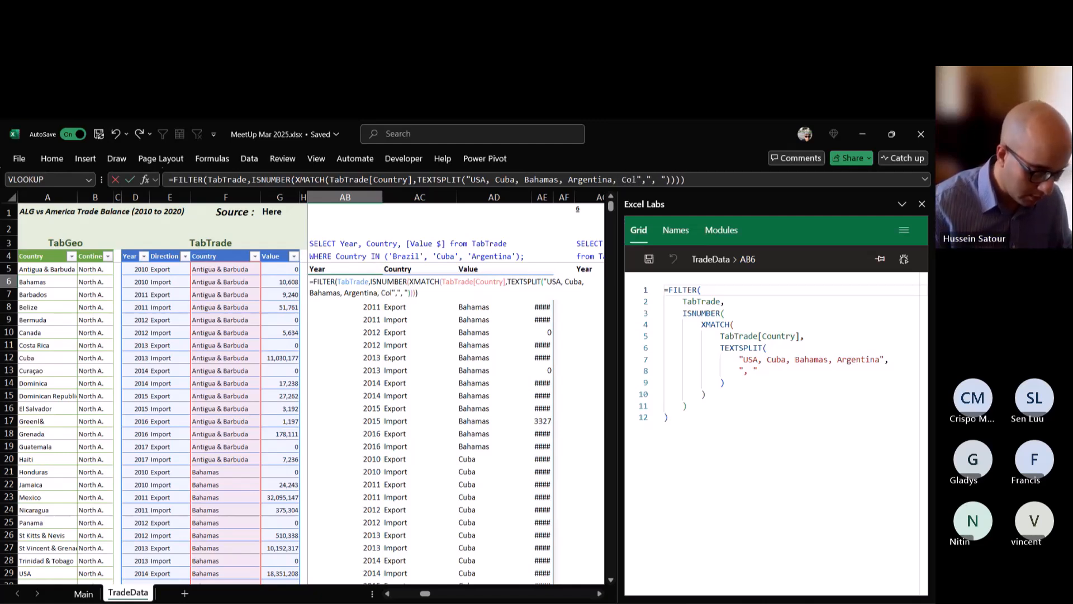
text(amb)
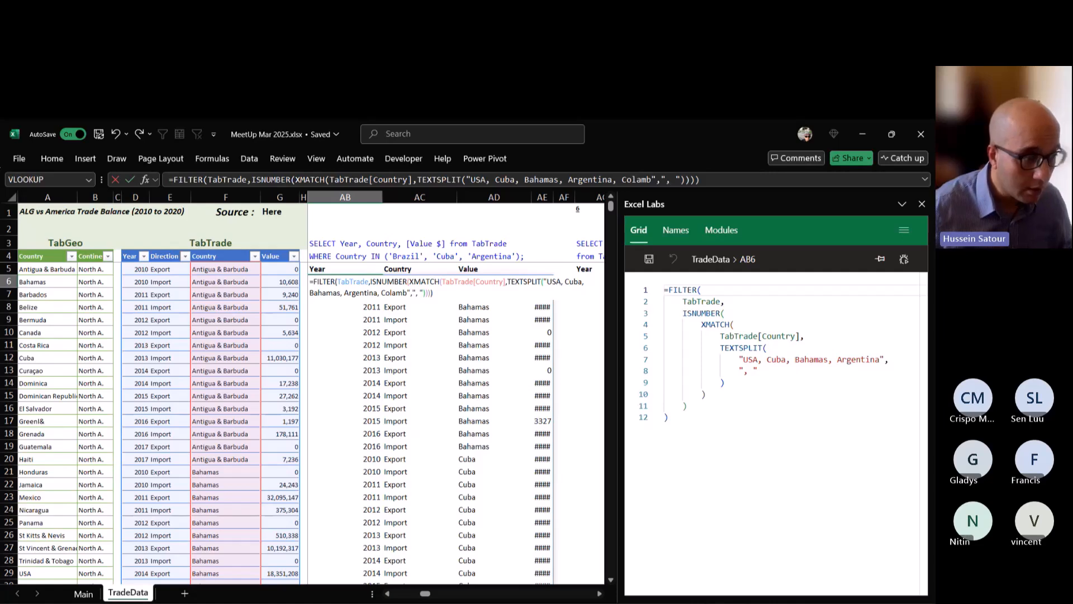
text(ia)
key(ctrl+Return)
scroll(419, 423, down, 2)
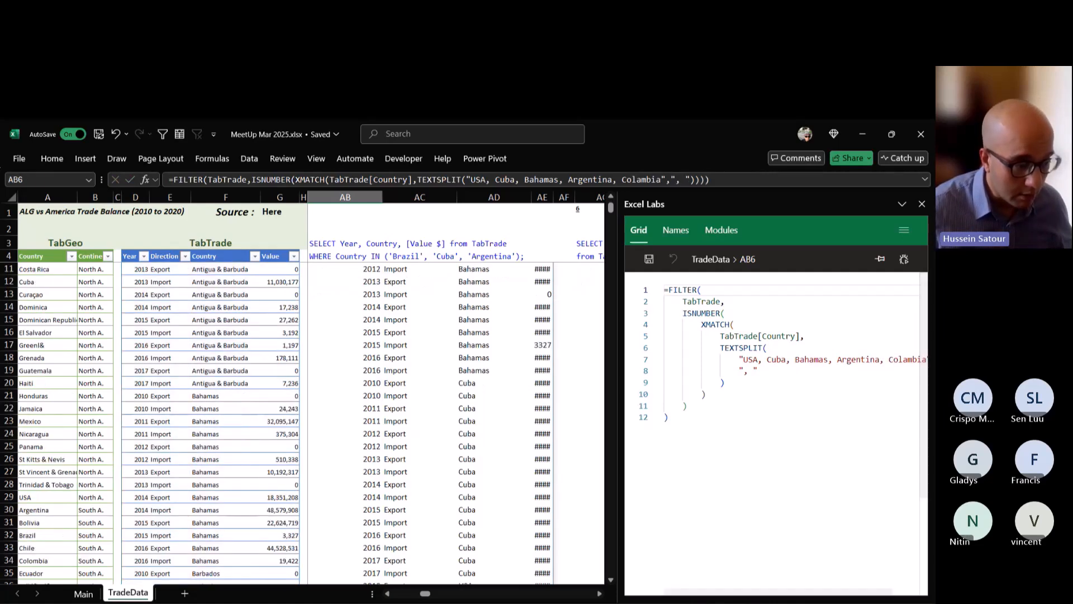
scroll(419, 423, down, 17)
scroll(419, 423, up, 19)
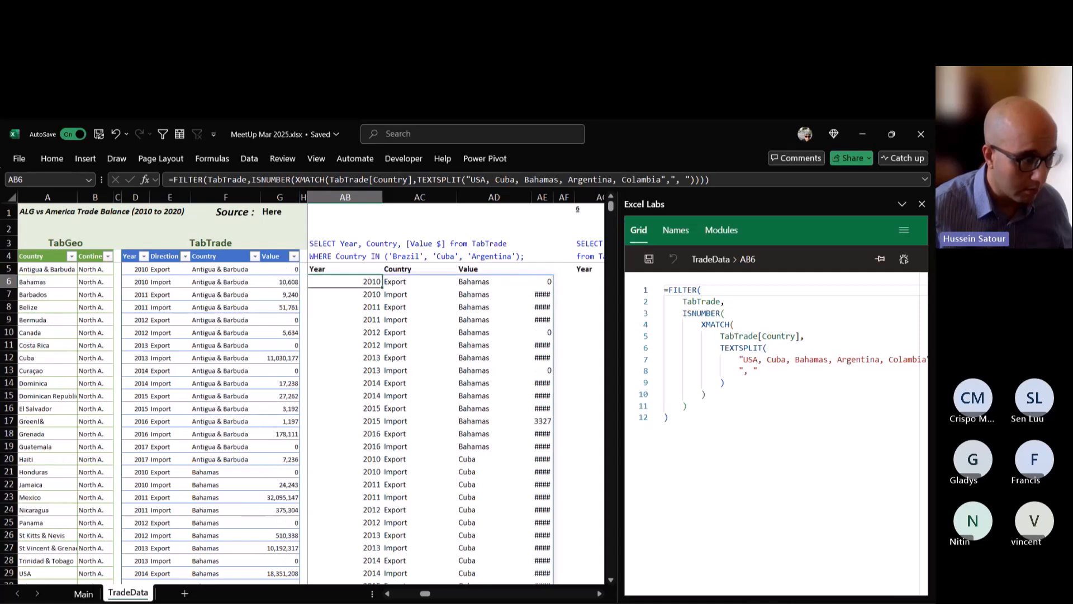
Correct the spelling of Colambia to Colombia in AB6's country list and check the filtered rows.
double_click(365, 282)
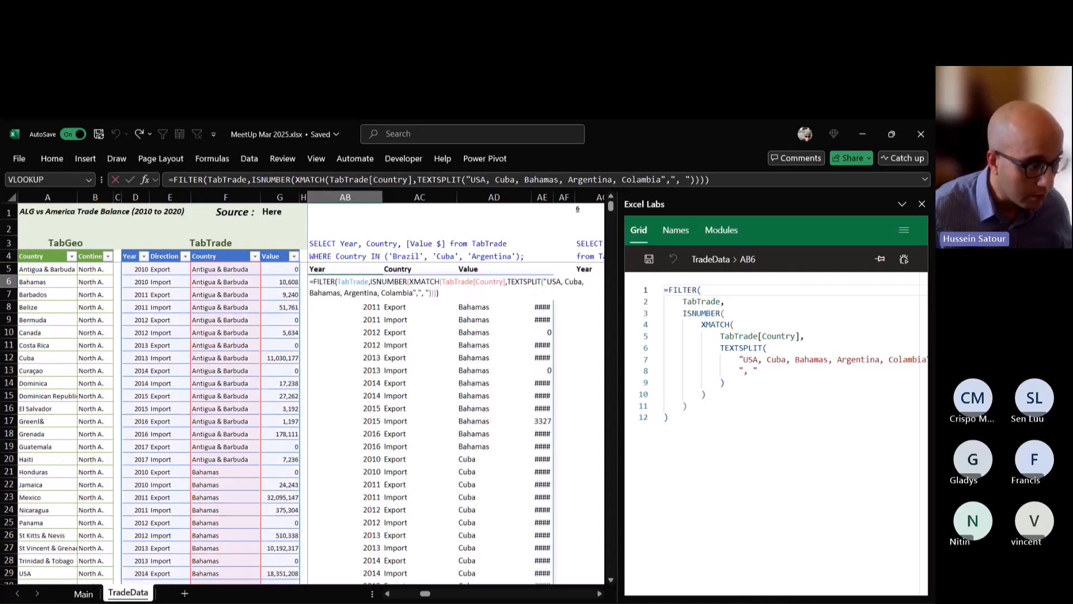
key(Delete)
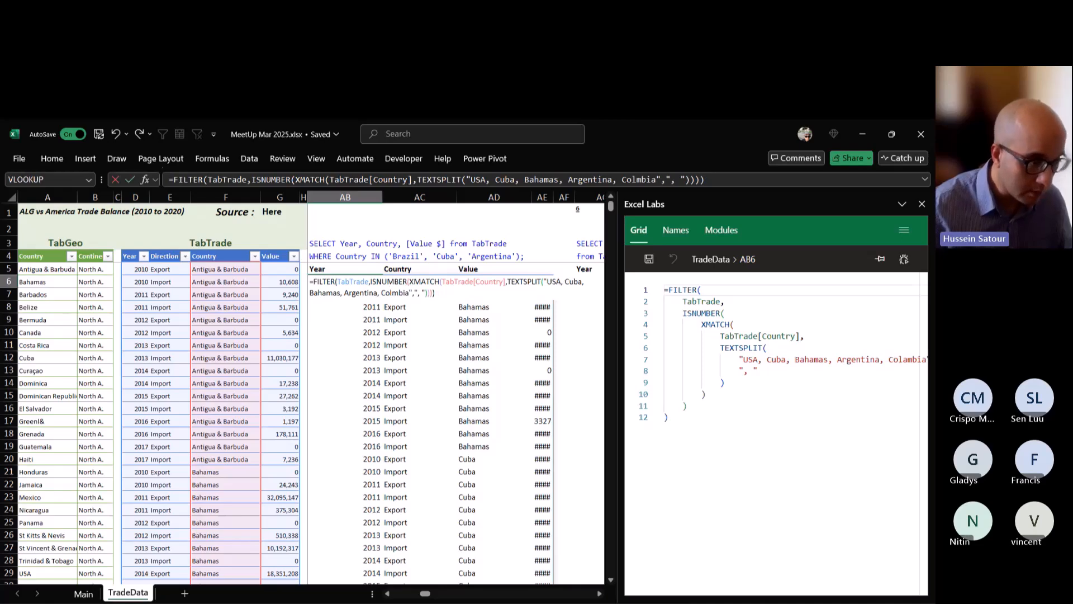
text(o)
key(ctrl+Return)
scroll(392, 293, down, 1)
scroll(393, 293, down, 3)
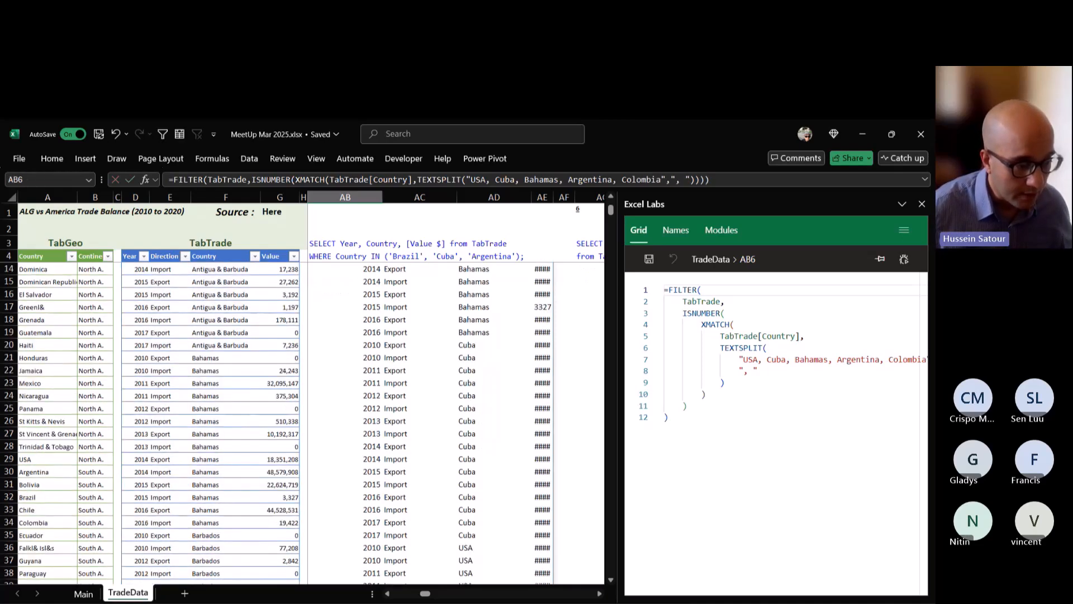
scroll(392, 293, down, 20)
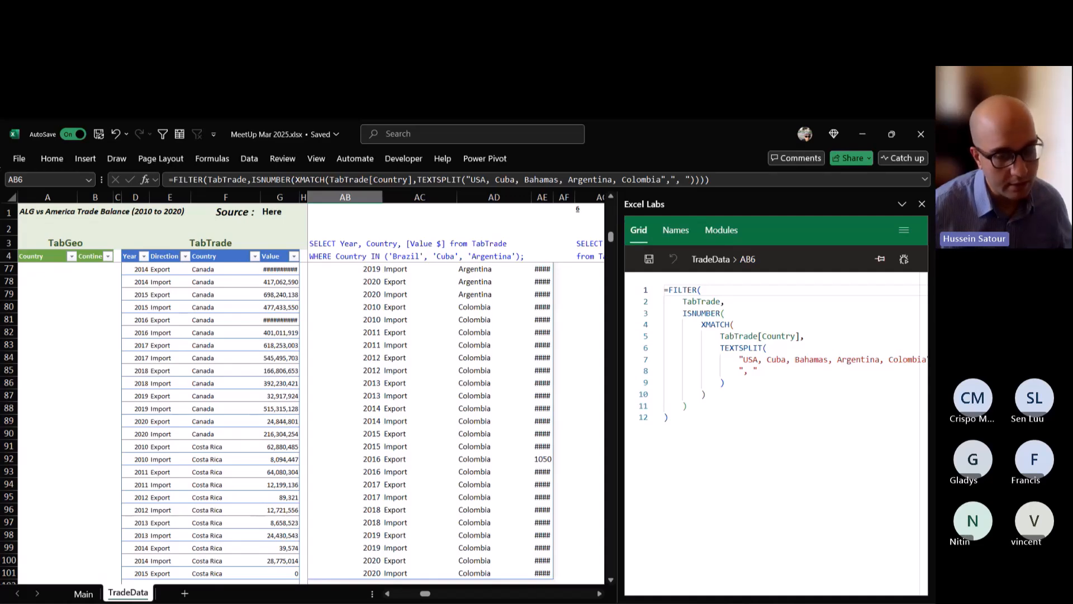
scroll(392, 293, up, 20)
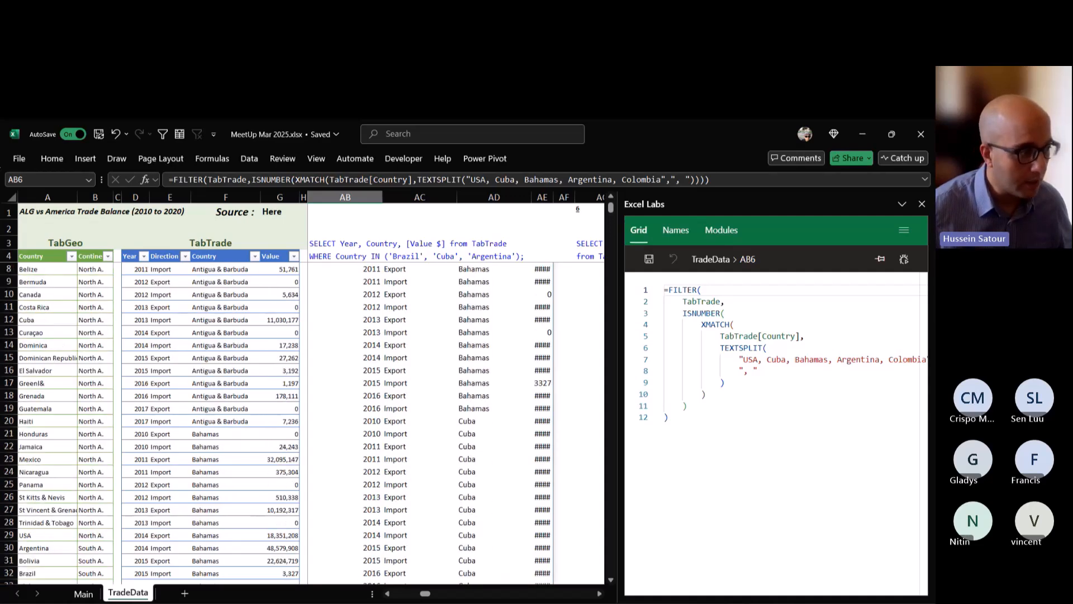
Wrap the FILTER formula in AB6 in CHOOSECOLS returning columns 1, 2 and 4, and review the formula.
scroll(275, 423, up, 1)
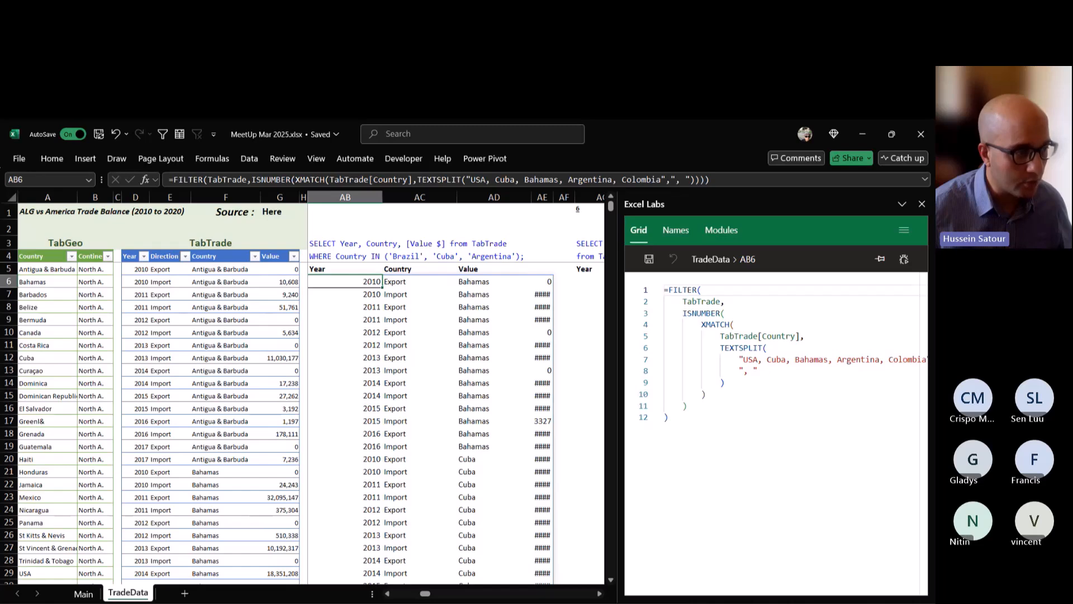
key(F2)
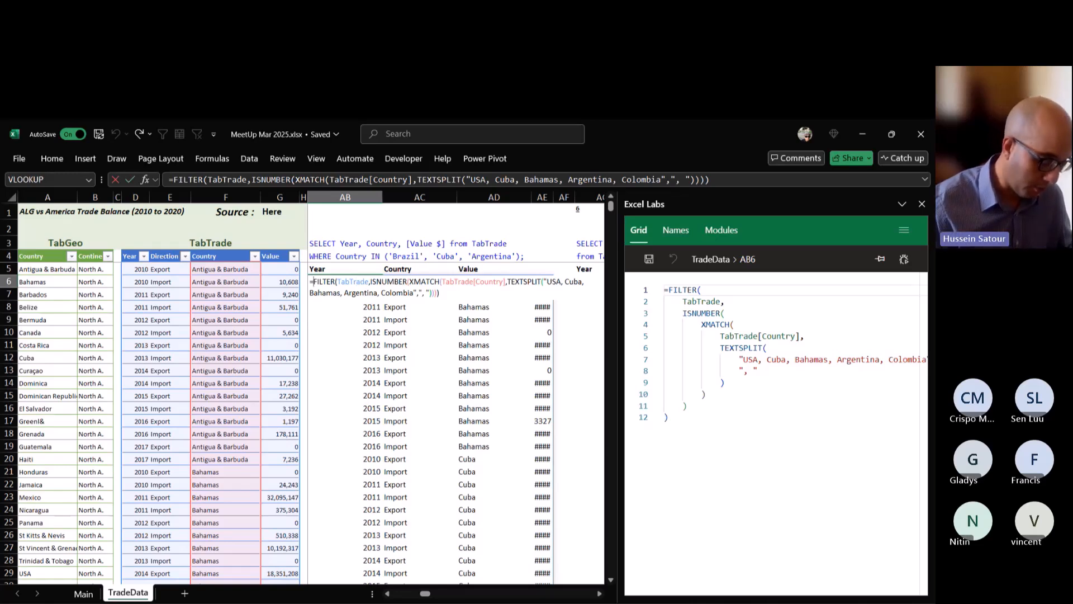
text(chOOSECOLS()
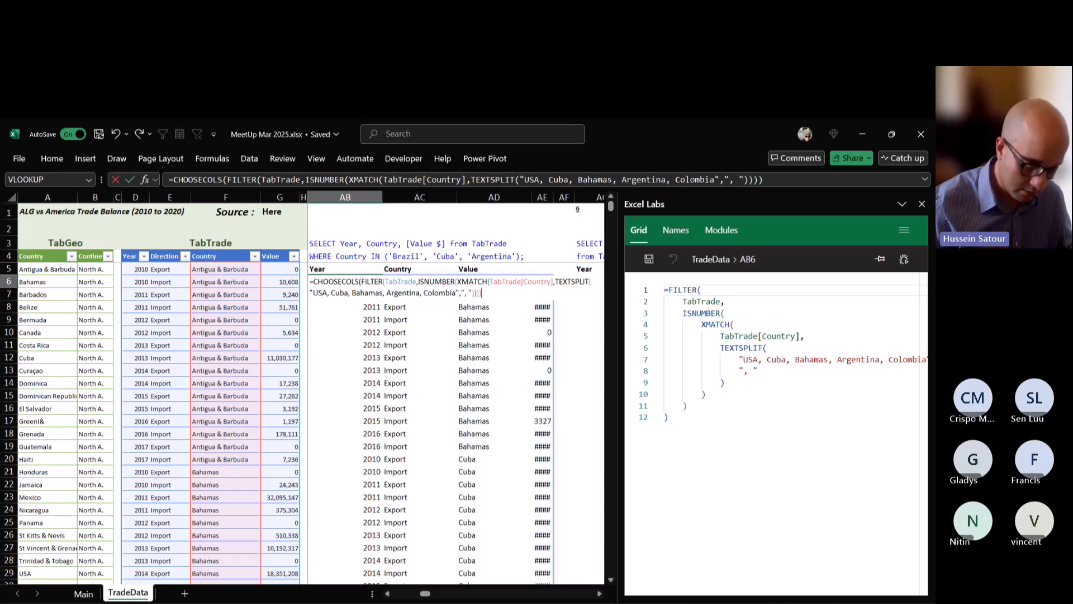
text(,1,)
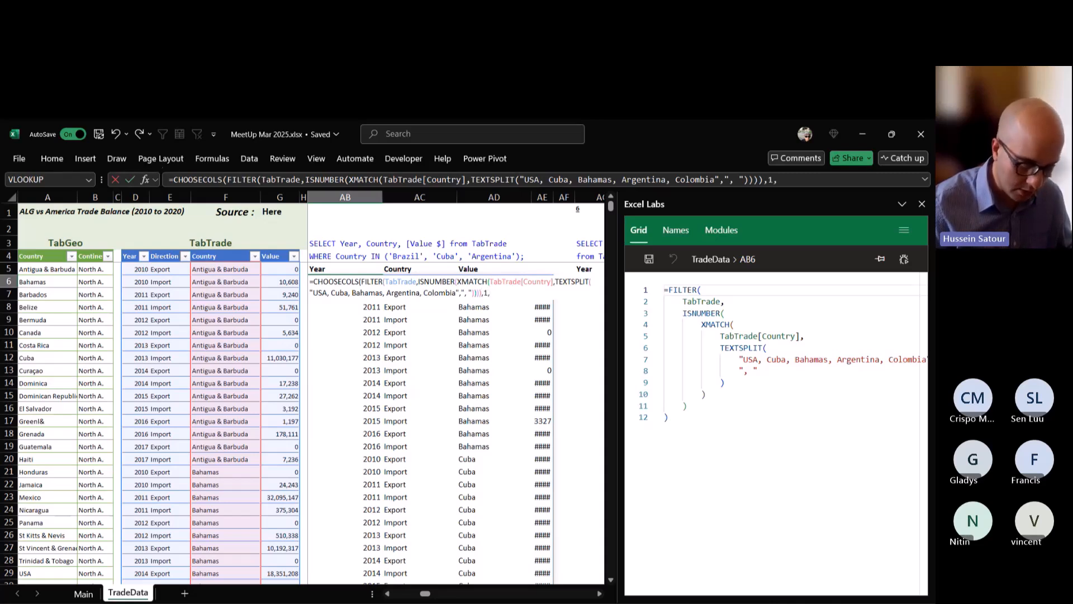
text(2,4))
key(ctrl+Return)
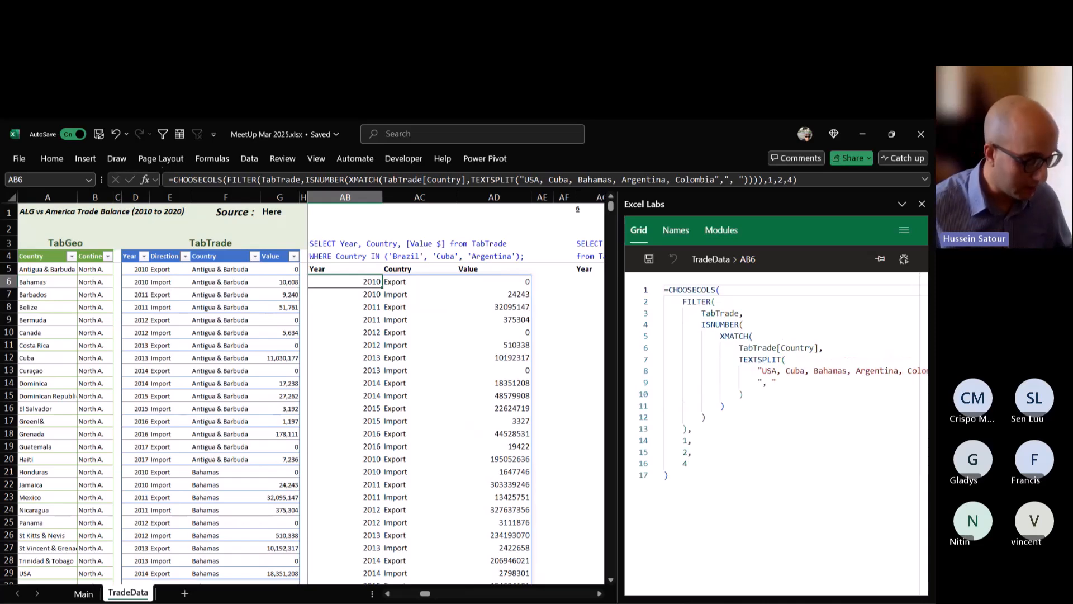
double_click(343, 282)
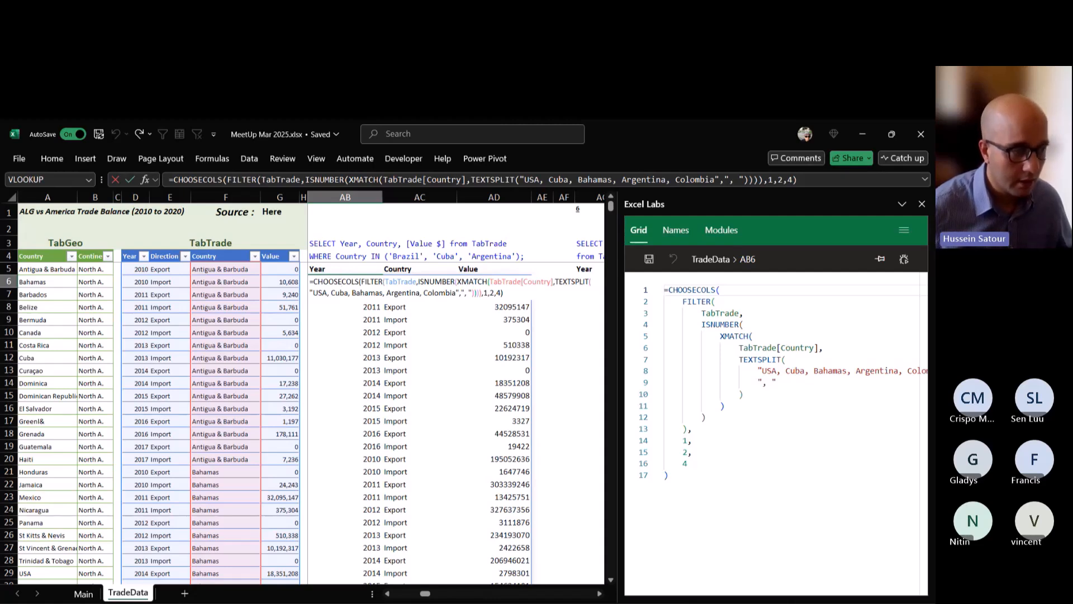
key(ctrl+Return)
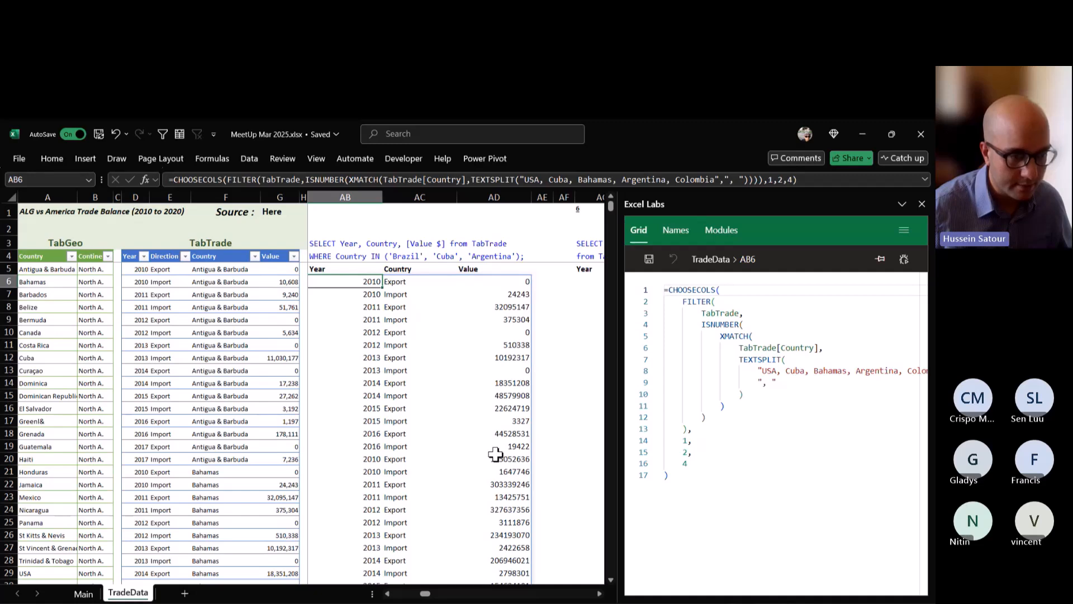
Bring query 6 into view beside the tables with more sheet space and examine the available Direction values in TabTrade.
drag(620, 430, 607, 432)
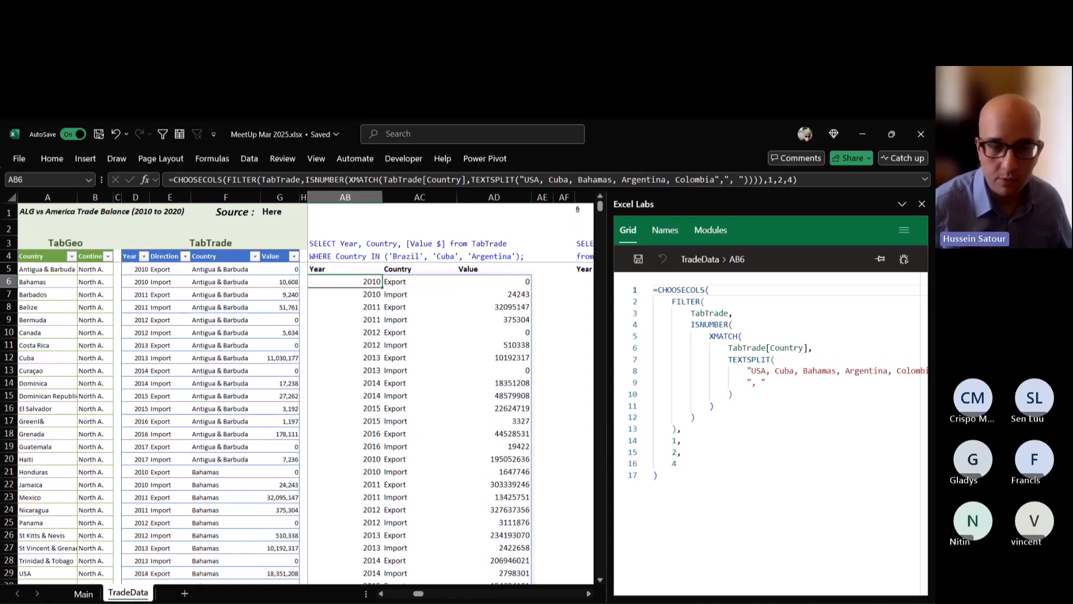
click(589, 594)
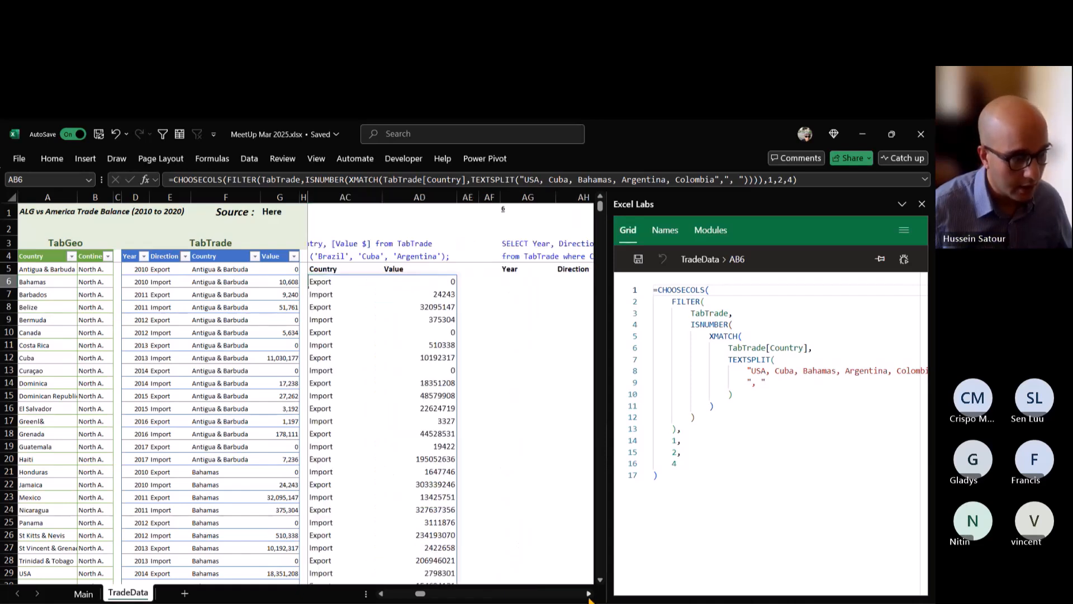
click(589, 593)
click(589, 593)
click(588, 594)
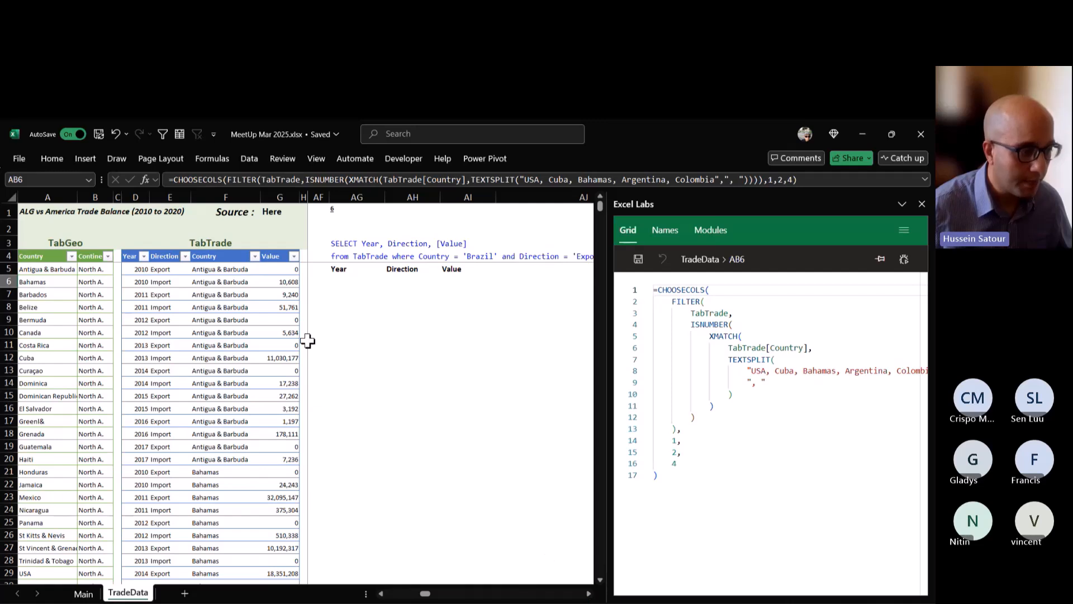
click(588, 594)
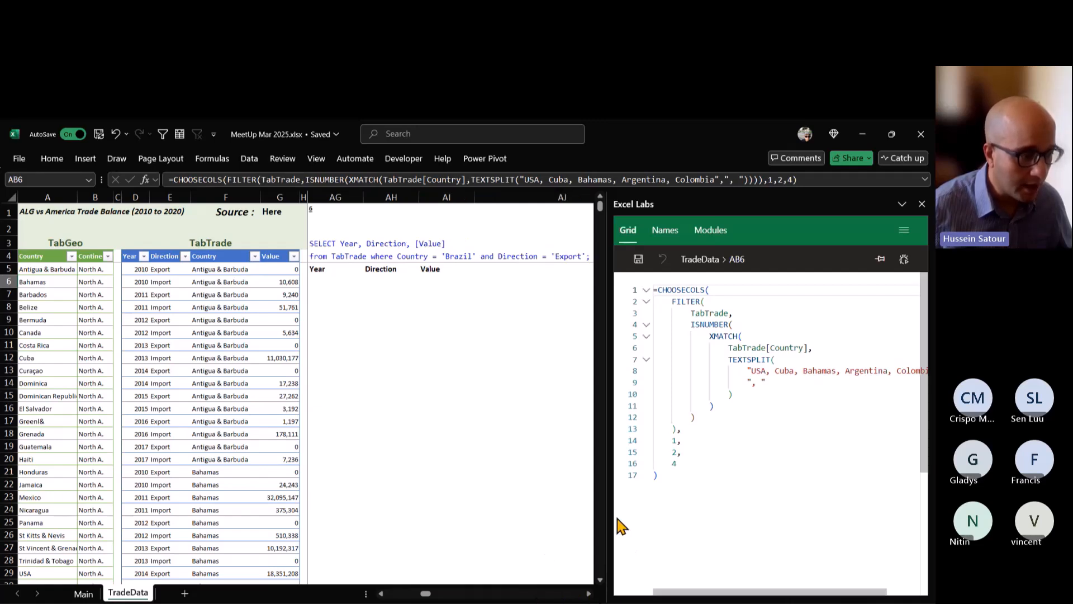
drag(609, 515, 651, 514)
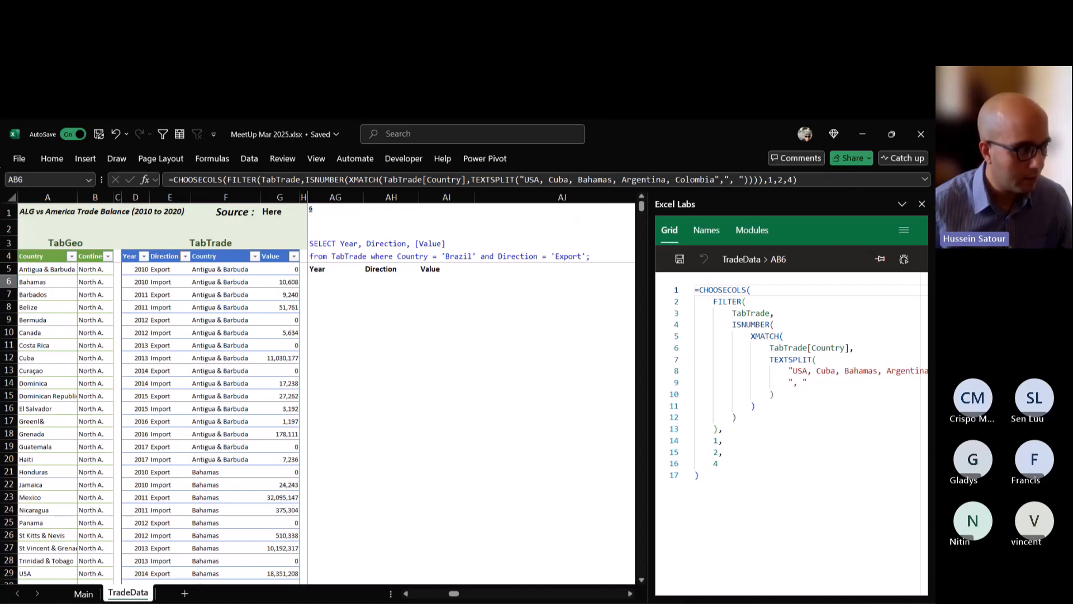
click(185, 256)
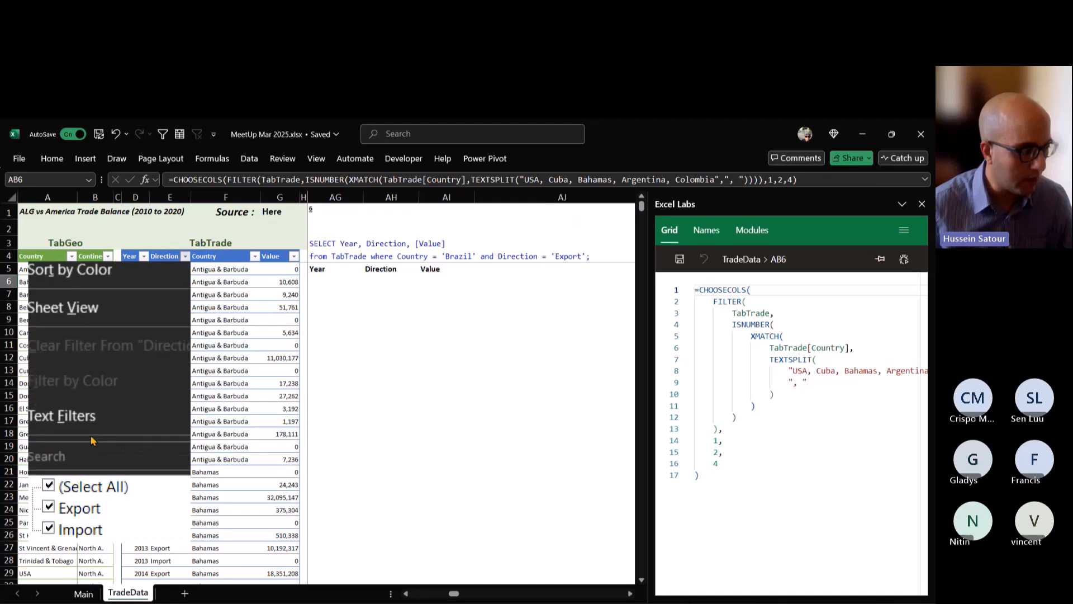
key(Escape)
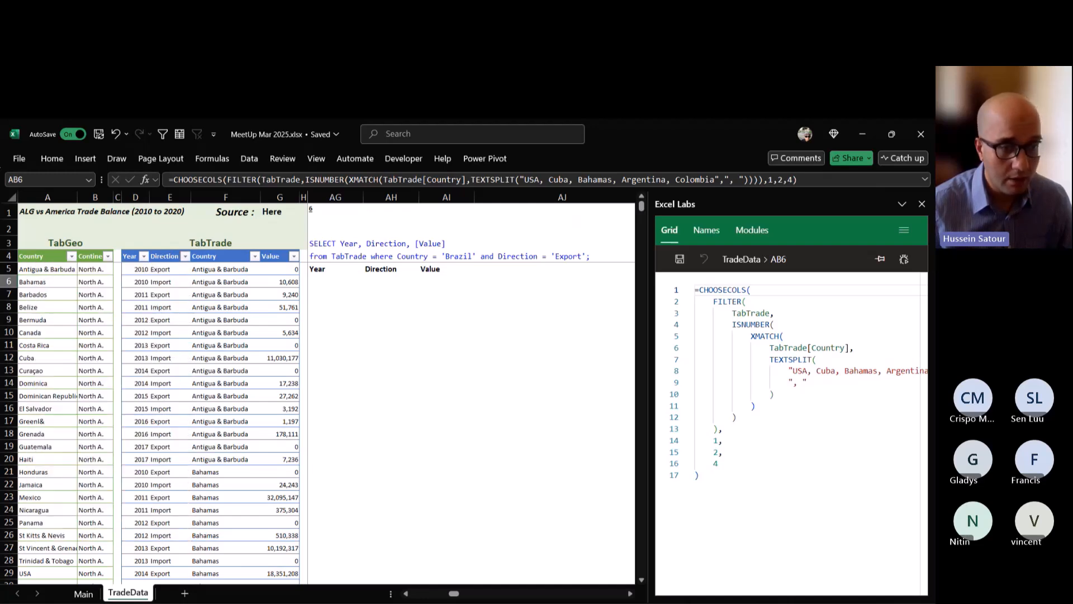
Begin a FILTER formula on TabTrade in AG6 with the condition TabTrade[Country]="Brazil".
click(335, 281)
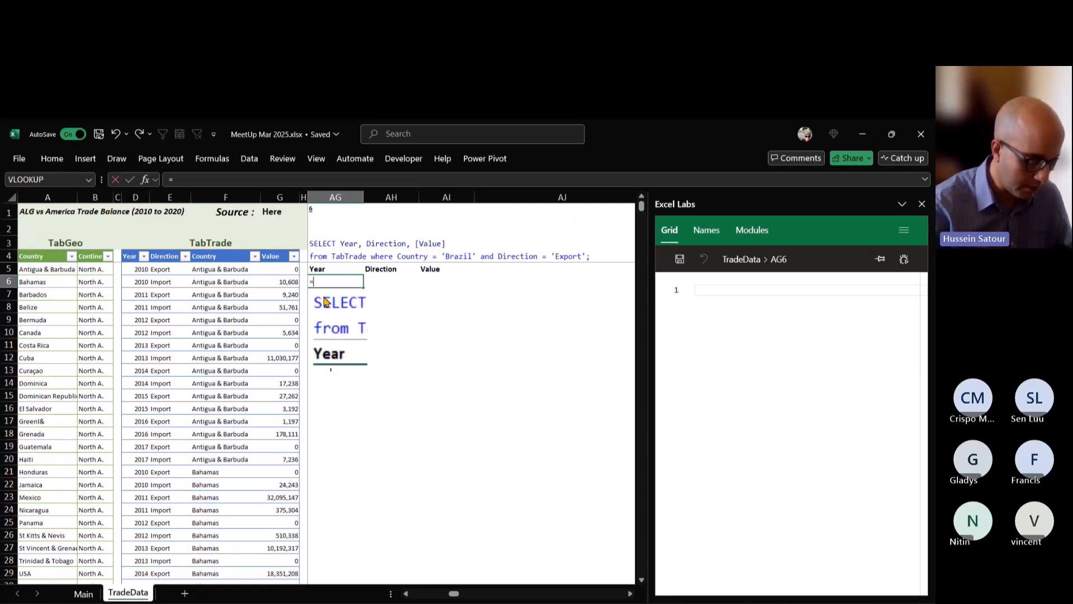
text(=FILTER()
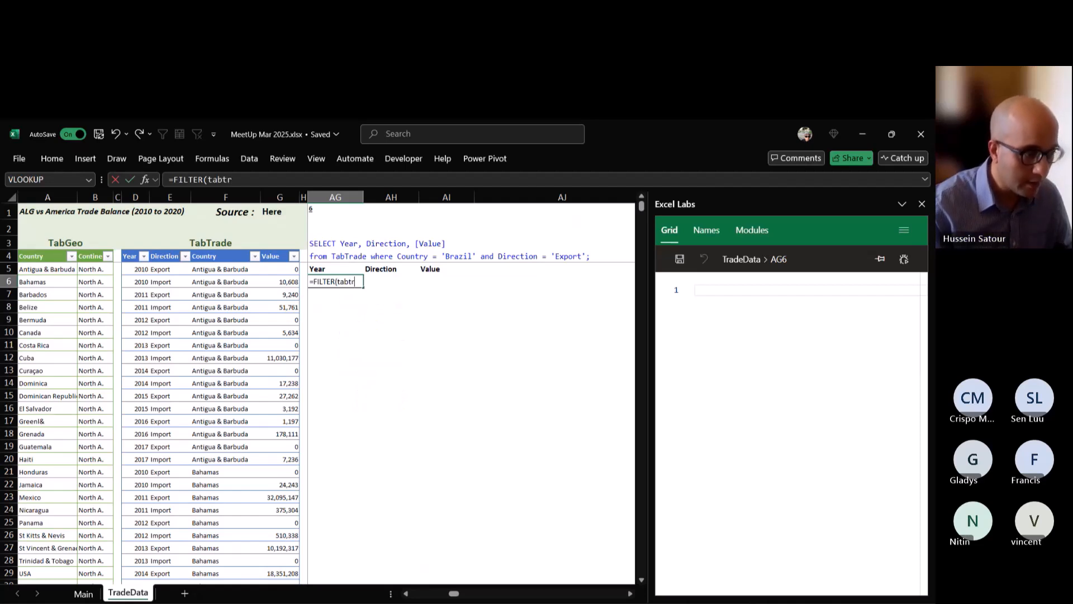
text(TabTrade,)
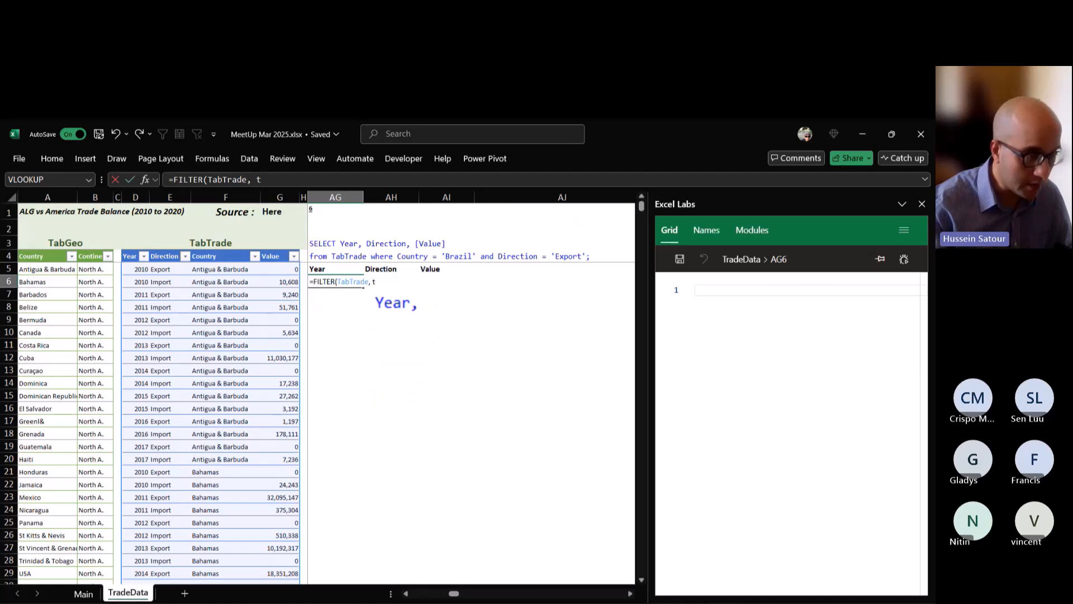
text( TabTrade)
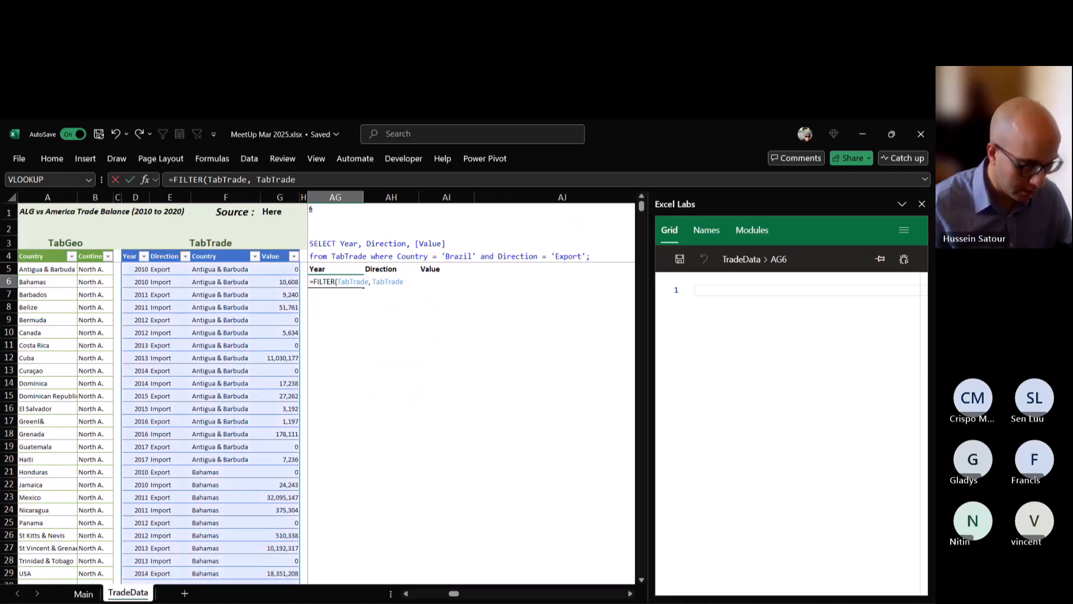
text([Country)
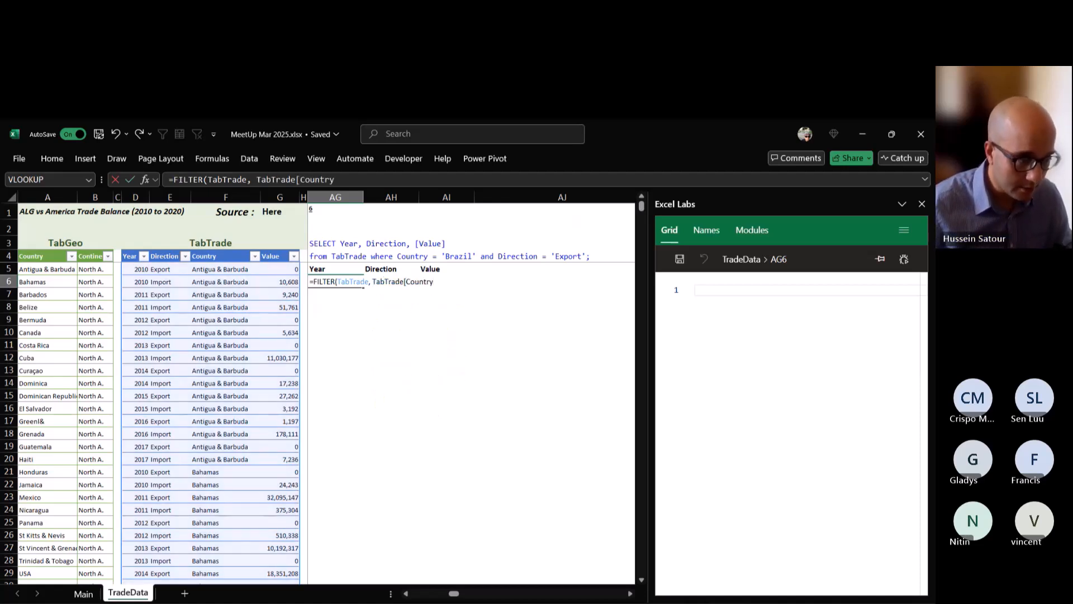
text(]=)
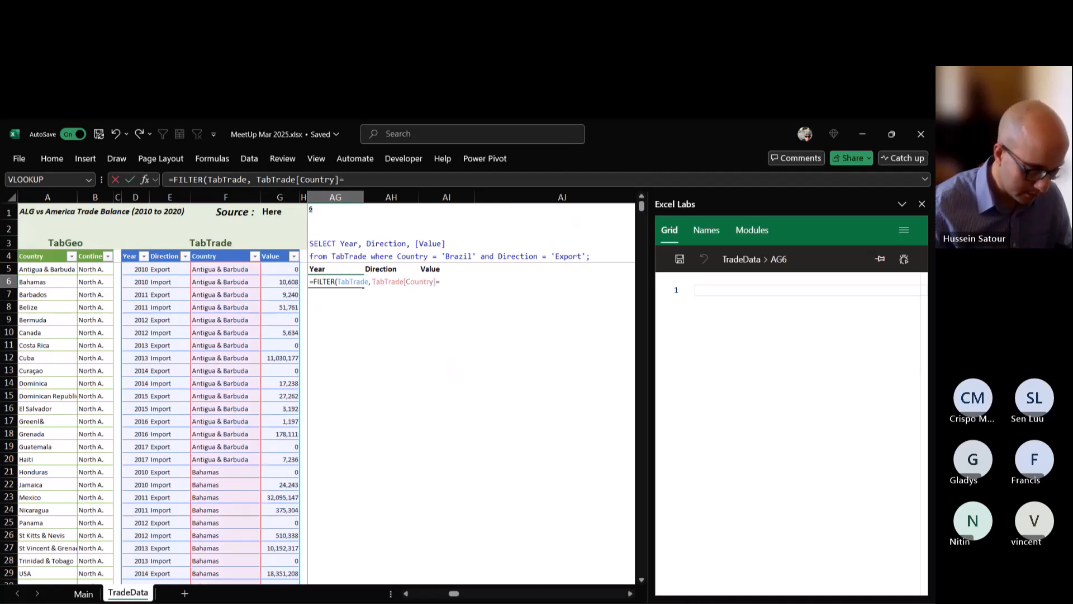
text("B)
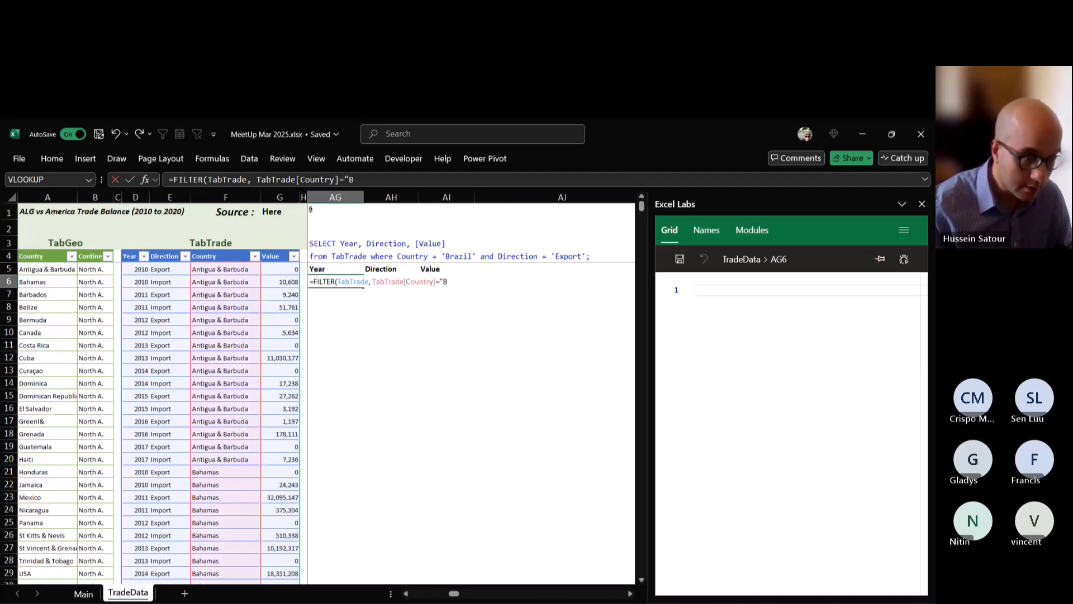
text(razil" *)
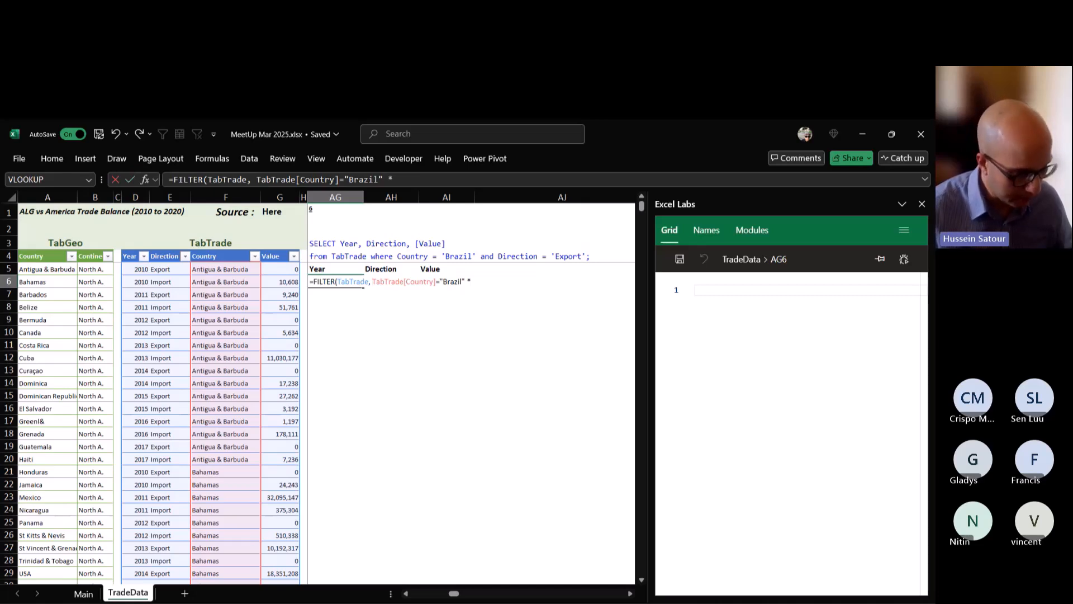
Parenthesize the Brazil condition in AG6, multiply it by (TabTrade[Direction]="Export") and enter the completed FILTER formula.
text((TabTrade[Country]="Brazil")
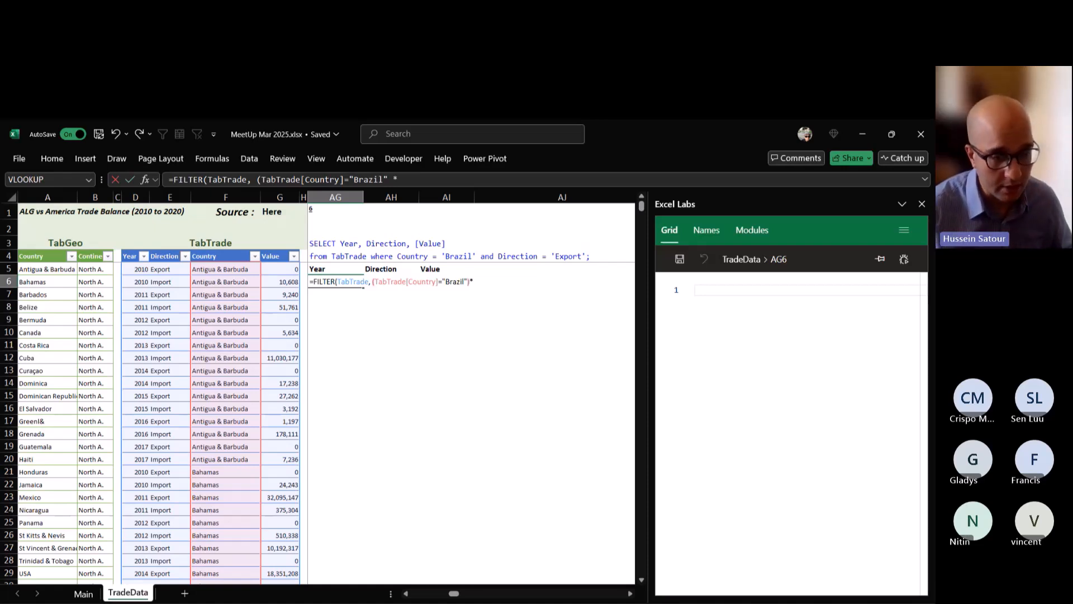
text() * )
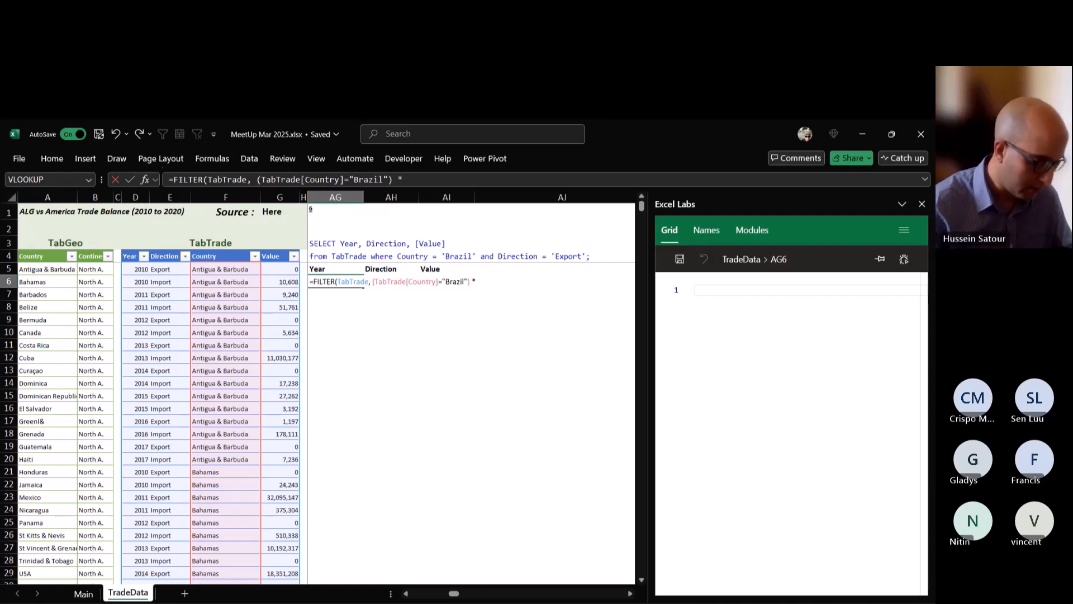
text(()
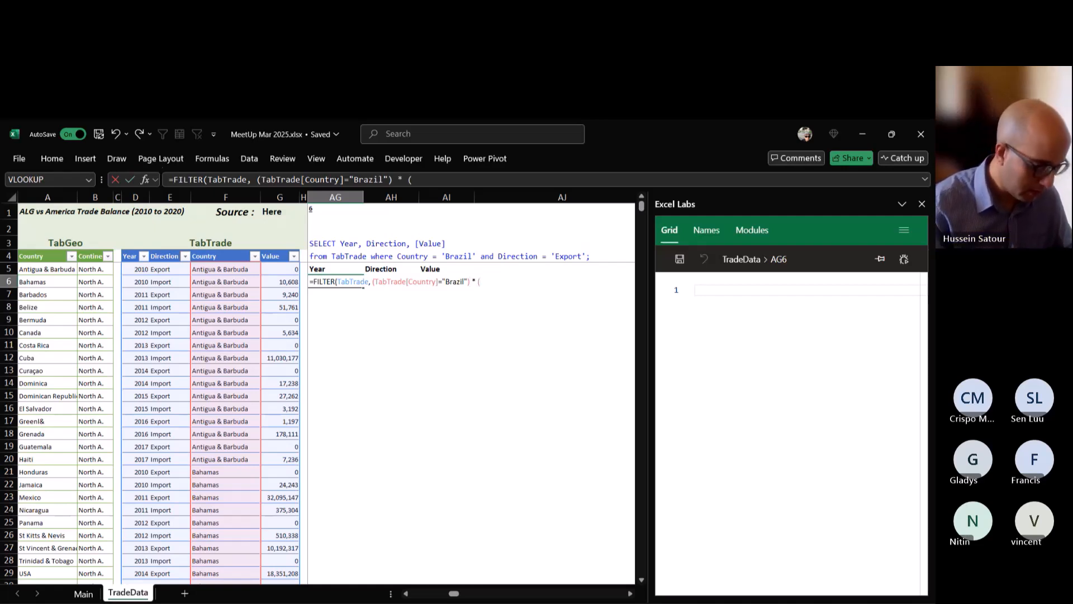
text(TabTrade)
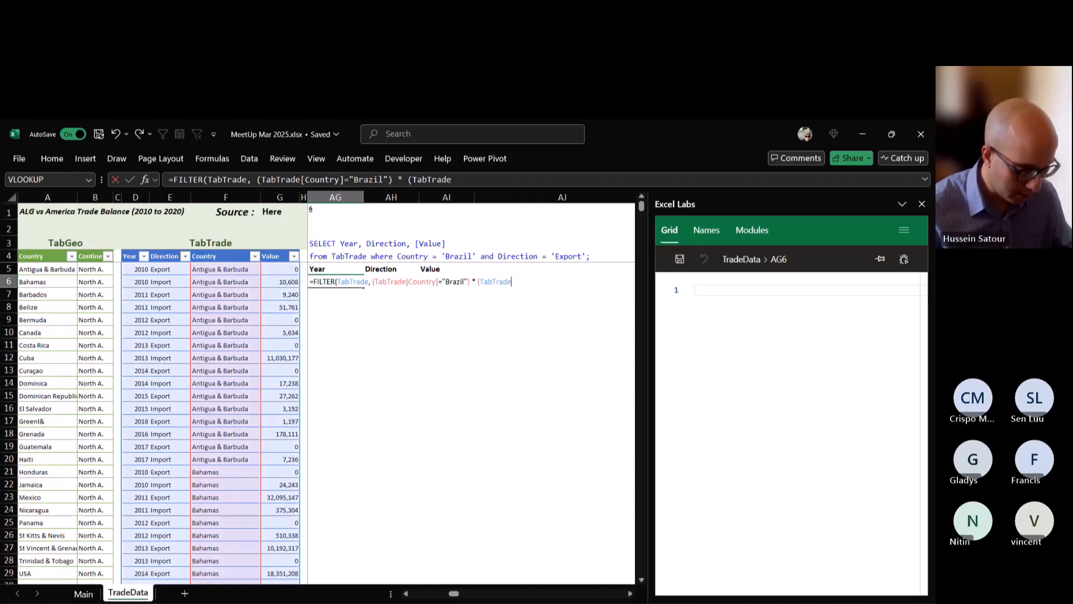
text([)
text(Direction)
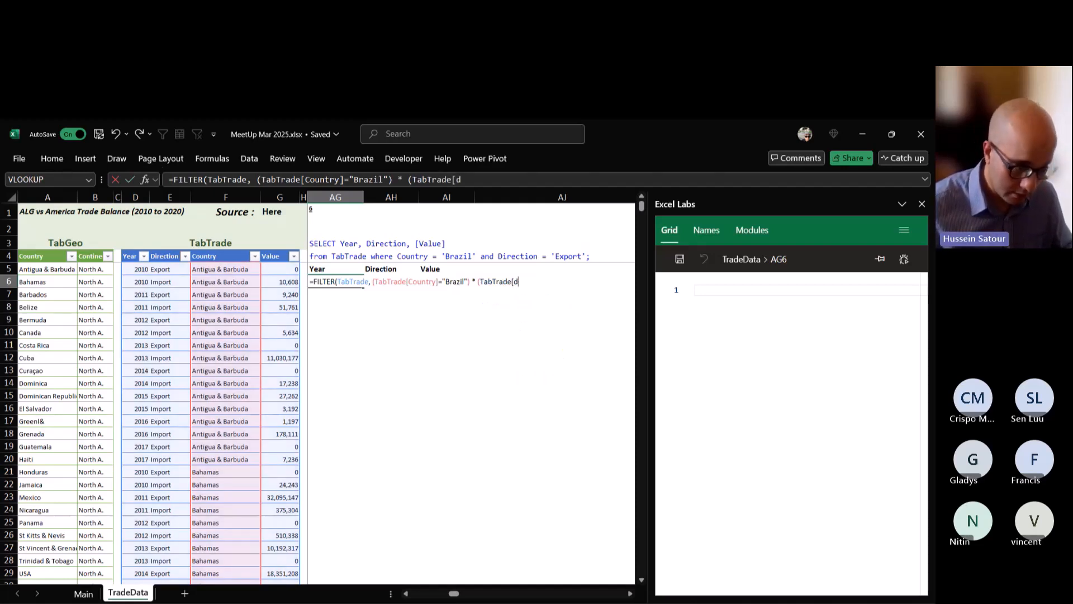
text(])
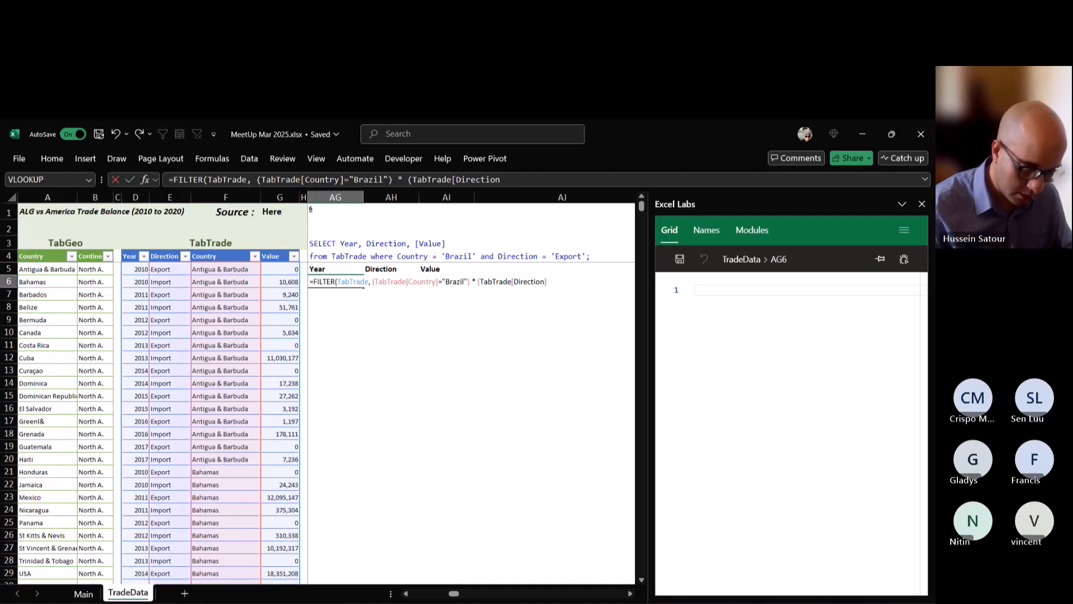
text(=)
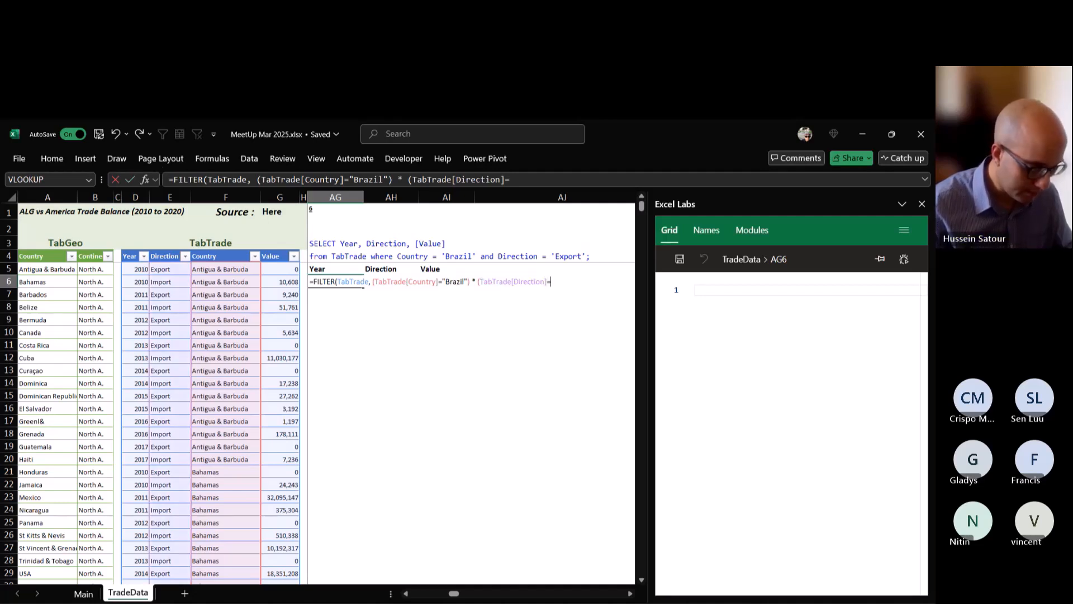
text("Export"))
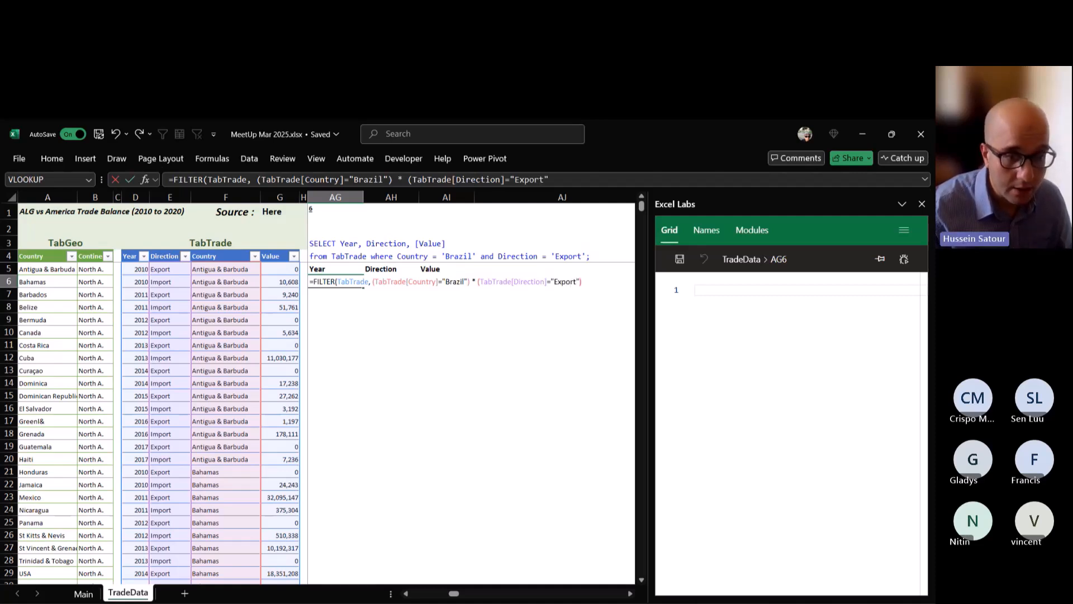
text())
key(Return)
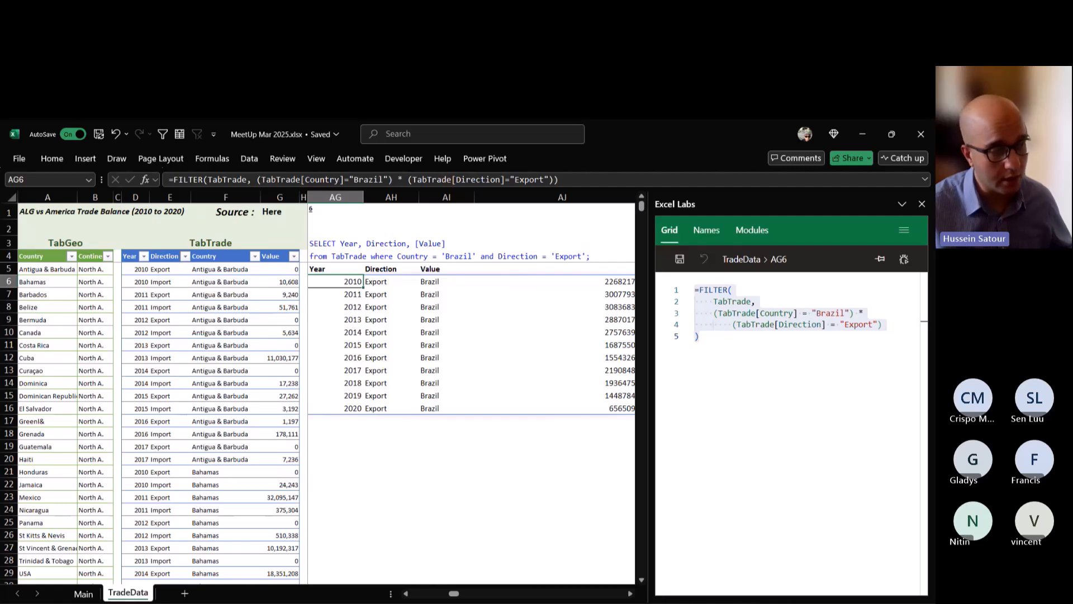
Wrap the FILTER formula in AG6 in CHOOSECOLS returning columns 1, 2 and 4, and review the formula.
double_click(349, 282)
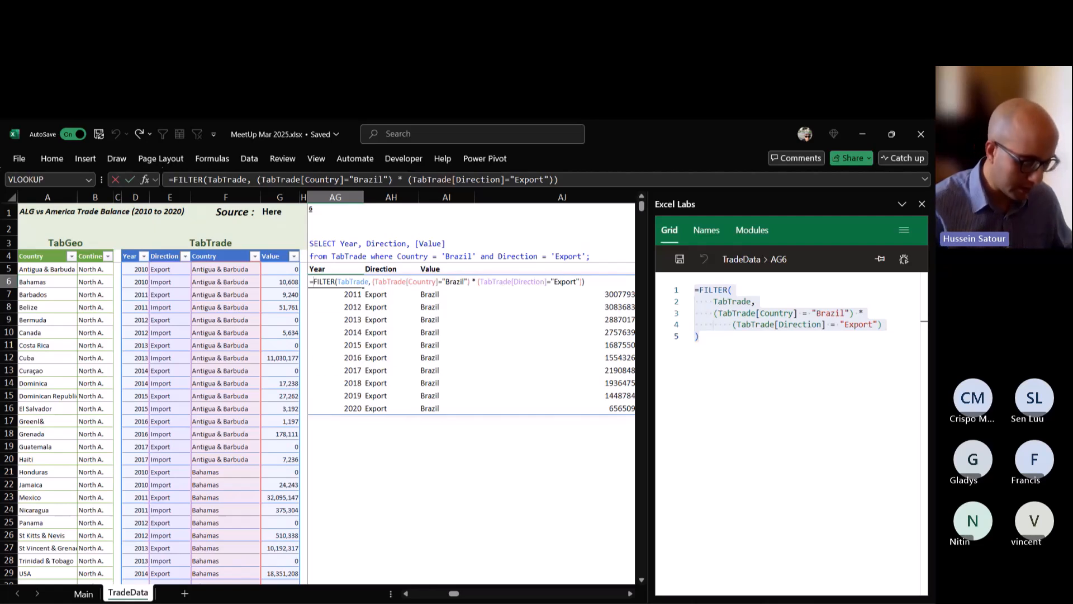
text(cho)
key(Tab)
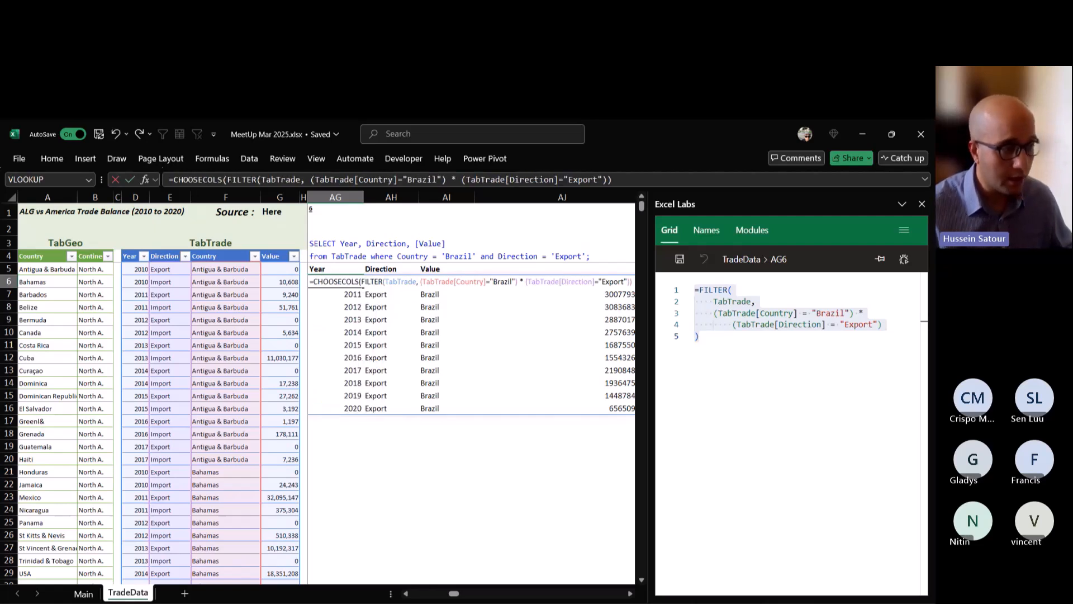
key(End)
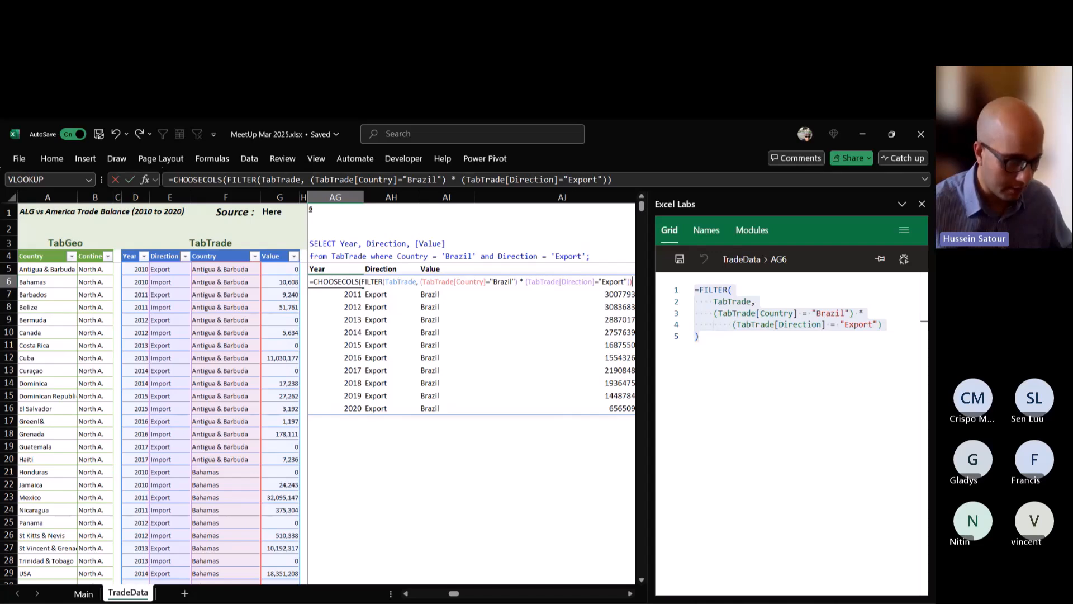
text(,1,)
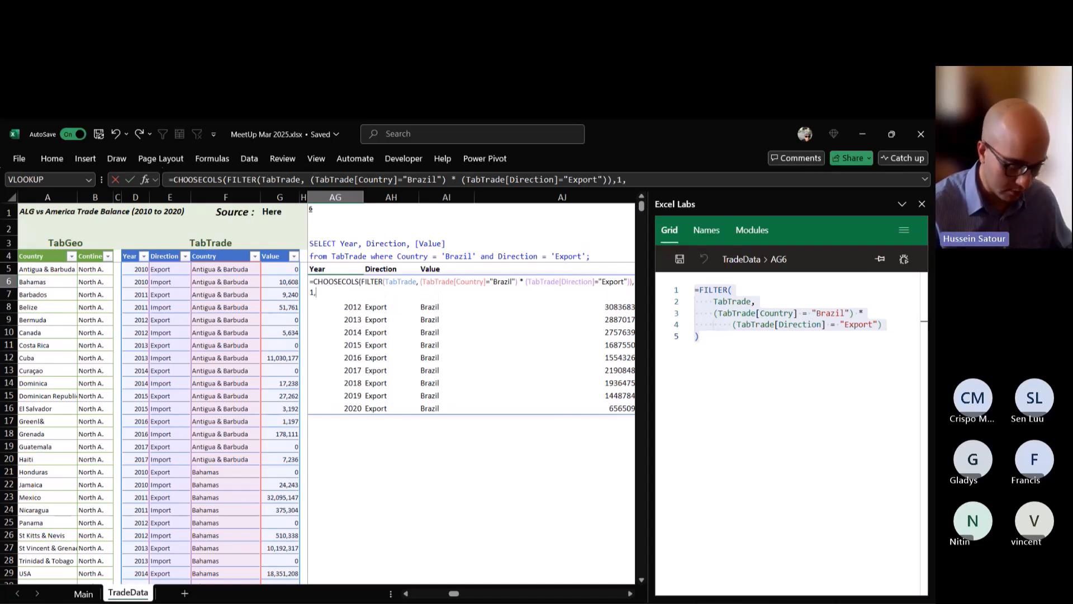
text(2,4)
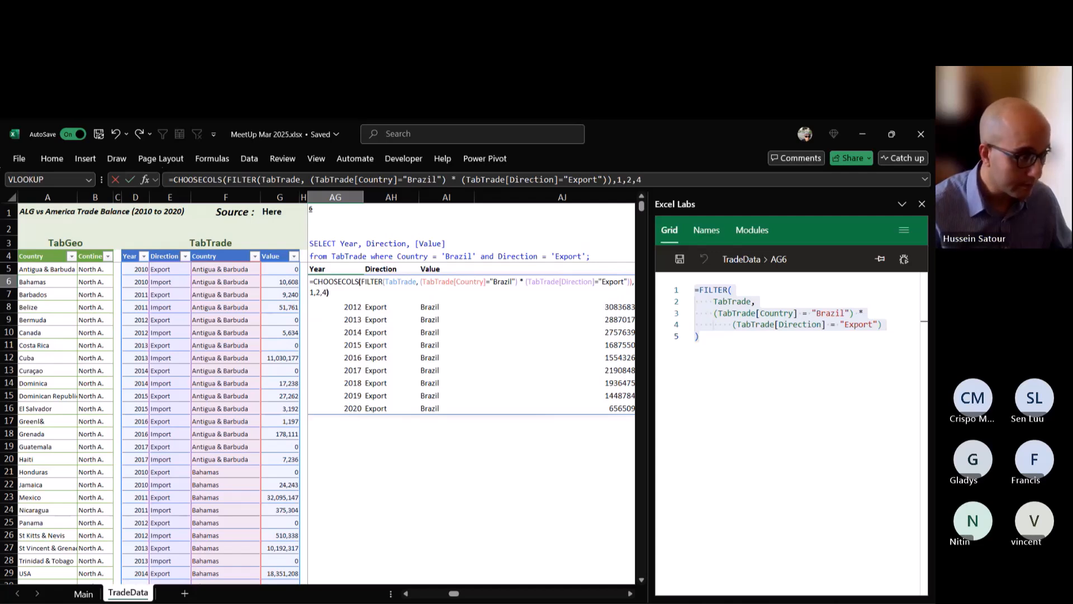
key(ctrl+Return)
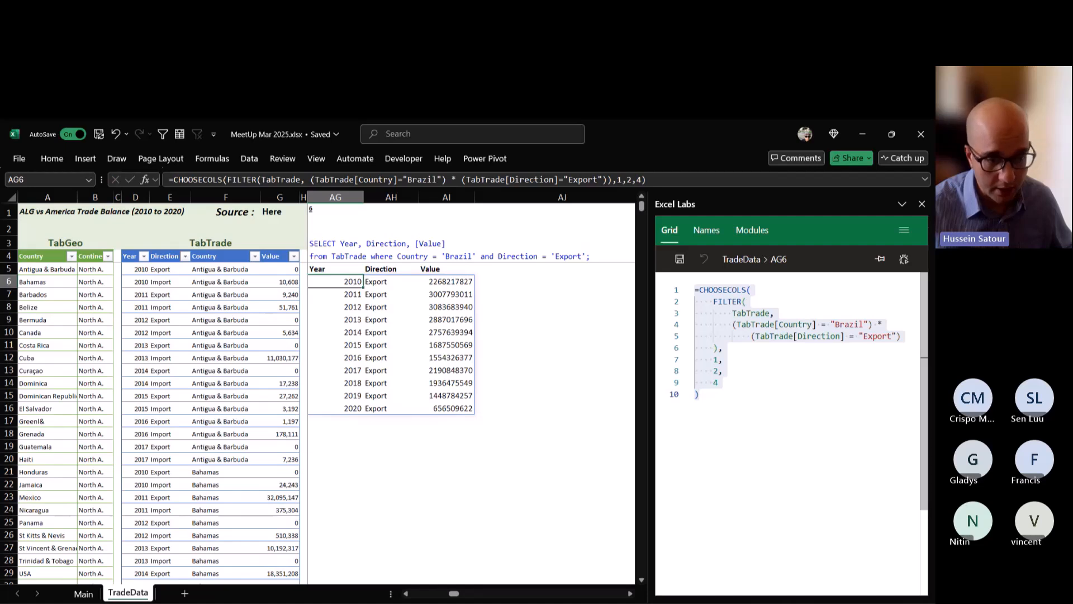
click(882, 325)
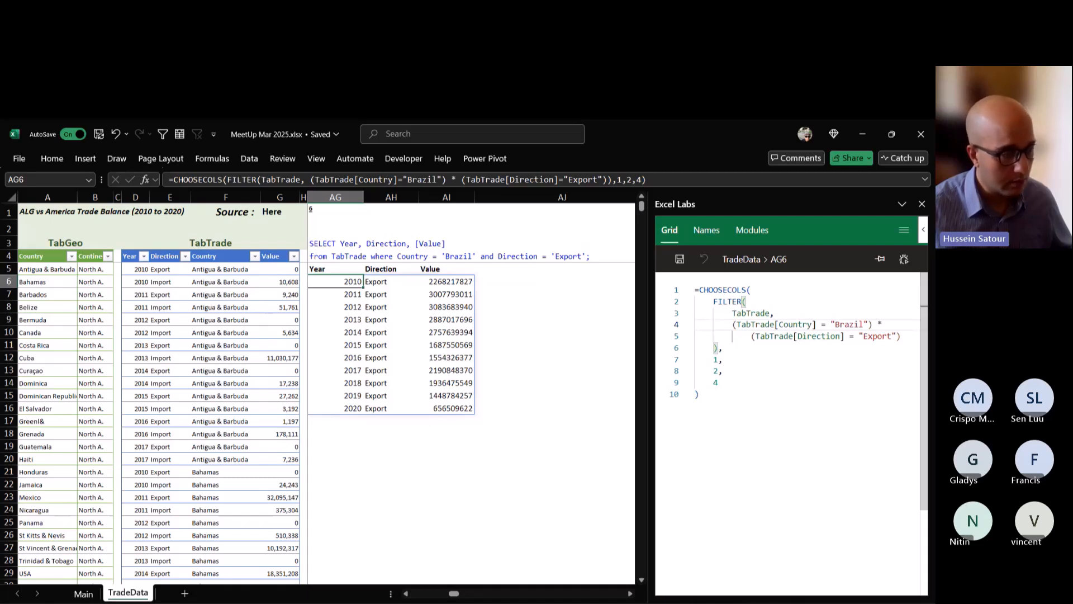
Look ahead at query 7 and its ORDER BY clause, and return to query 6.
click(630, 593)
click(631, 594)
click(630, 593)
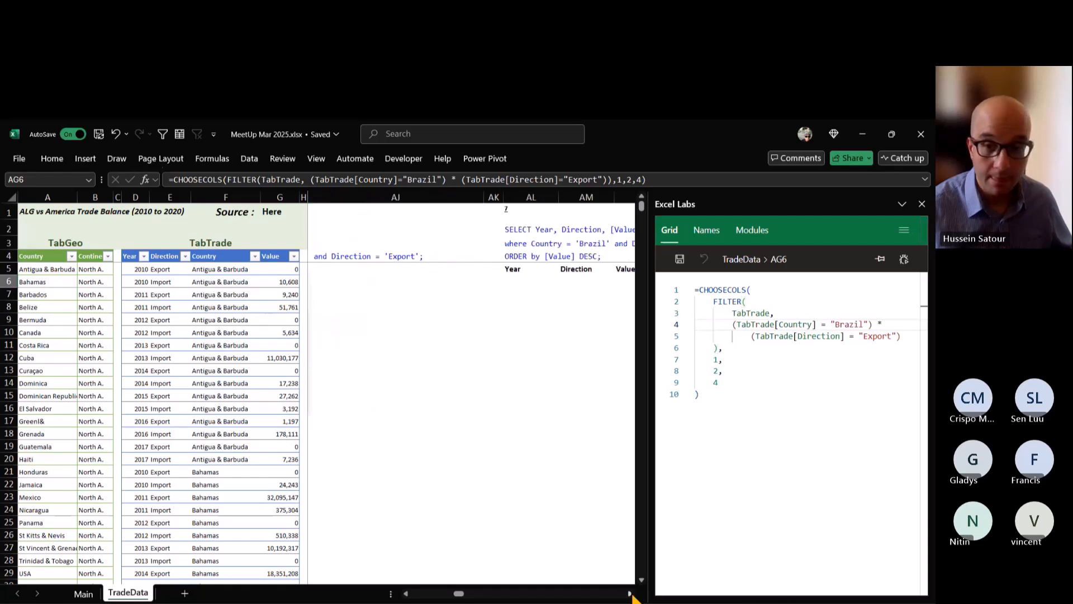
click(630, 594)
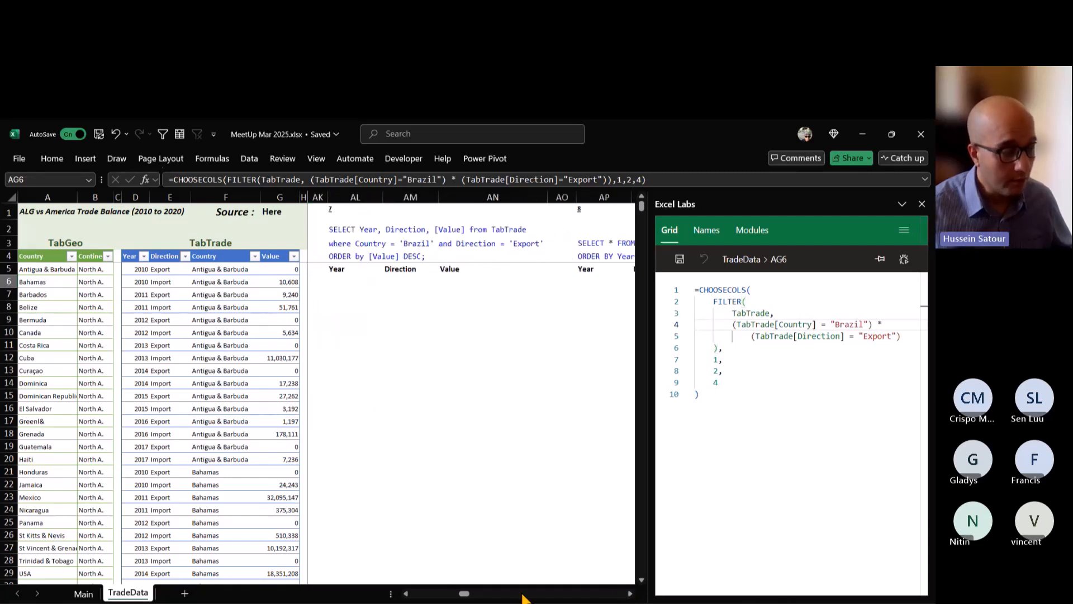
click(406, 593)
click(406, 594)
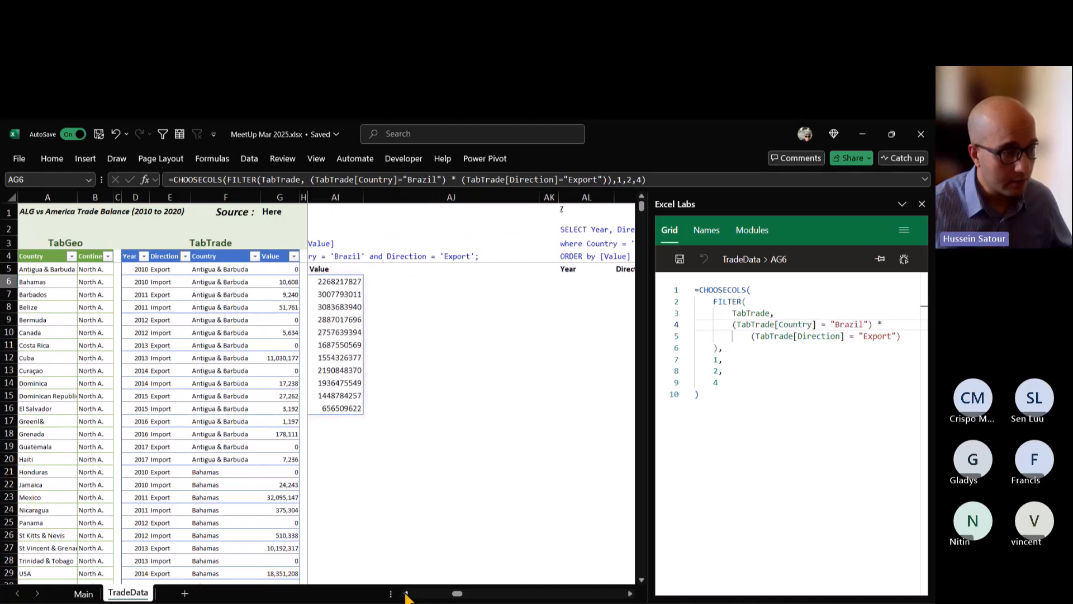
click(406, 593)
click(406, 594)
click(407, 593)
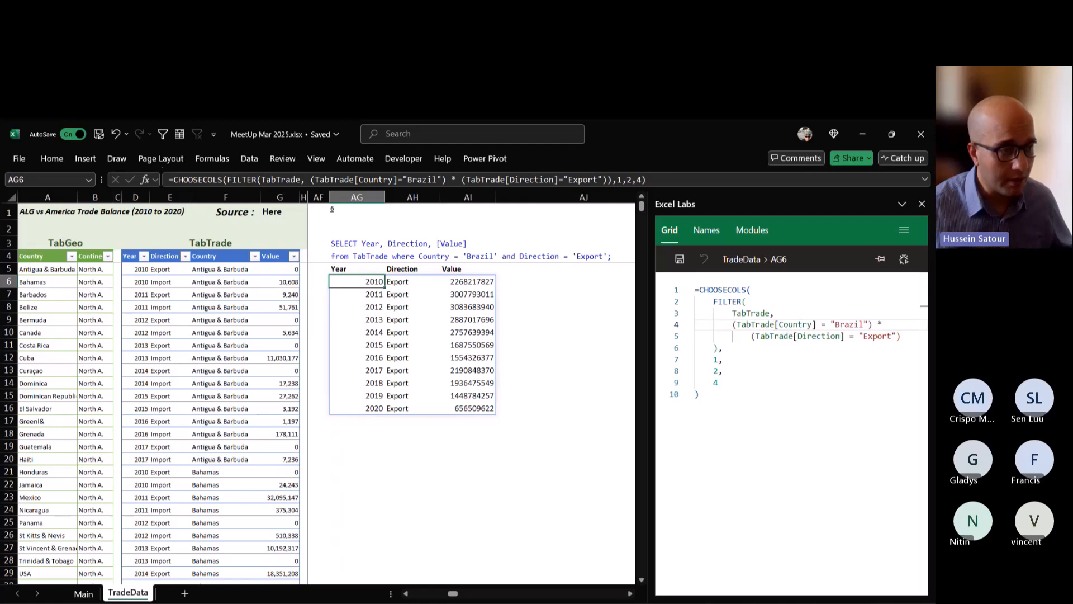
Add a drop-down list to AI1 sourced from TabTrade's Direction column, starting at E5 through the last row.
click(565, 211)
click(468, 211)
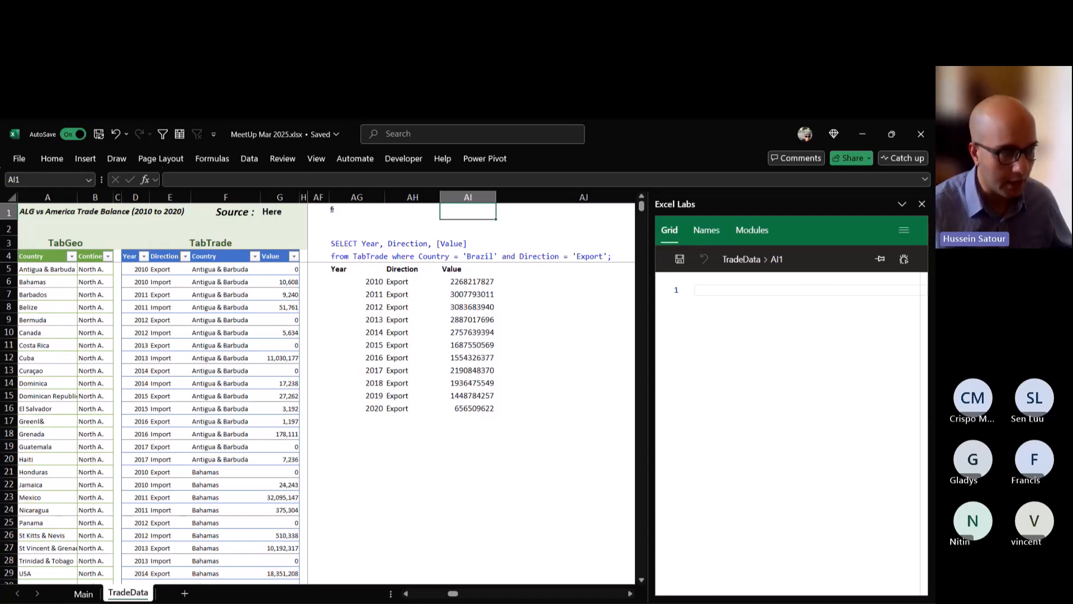
right_click(473, 211)
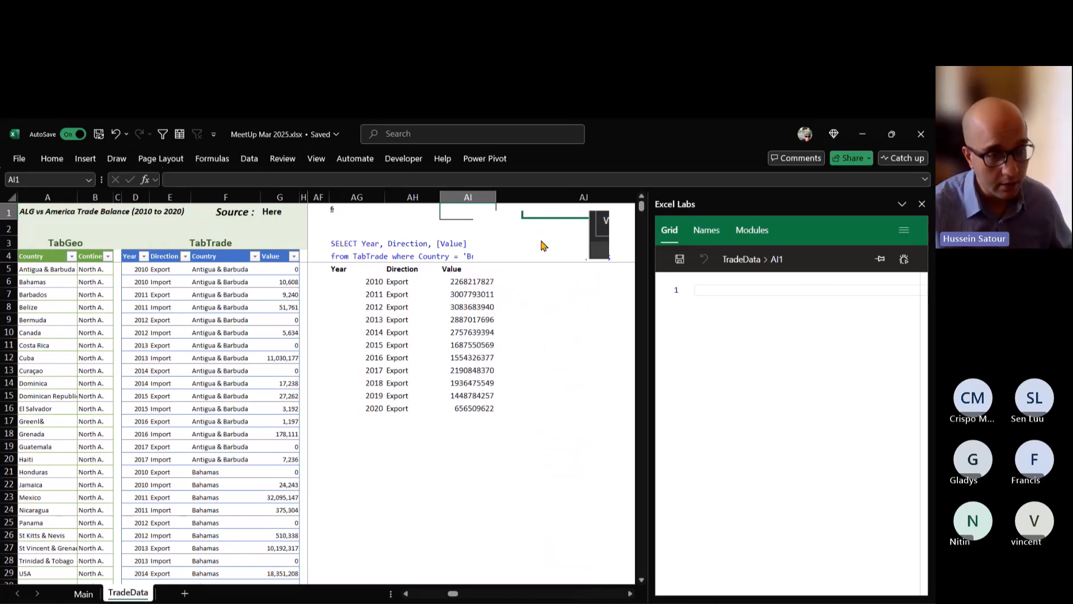
click(543, 246)
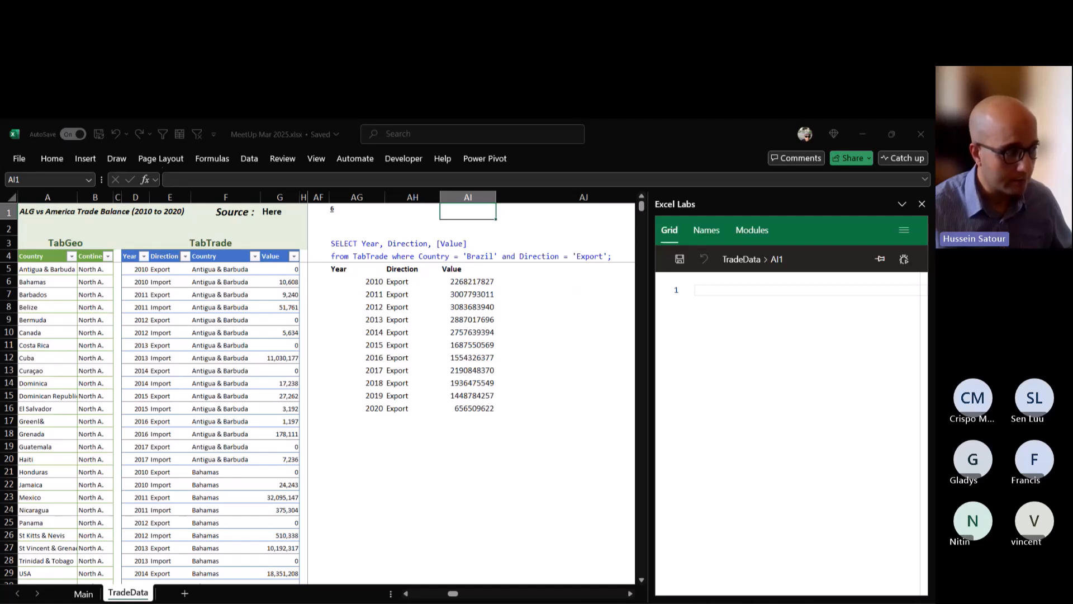
click(170, 269)
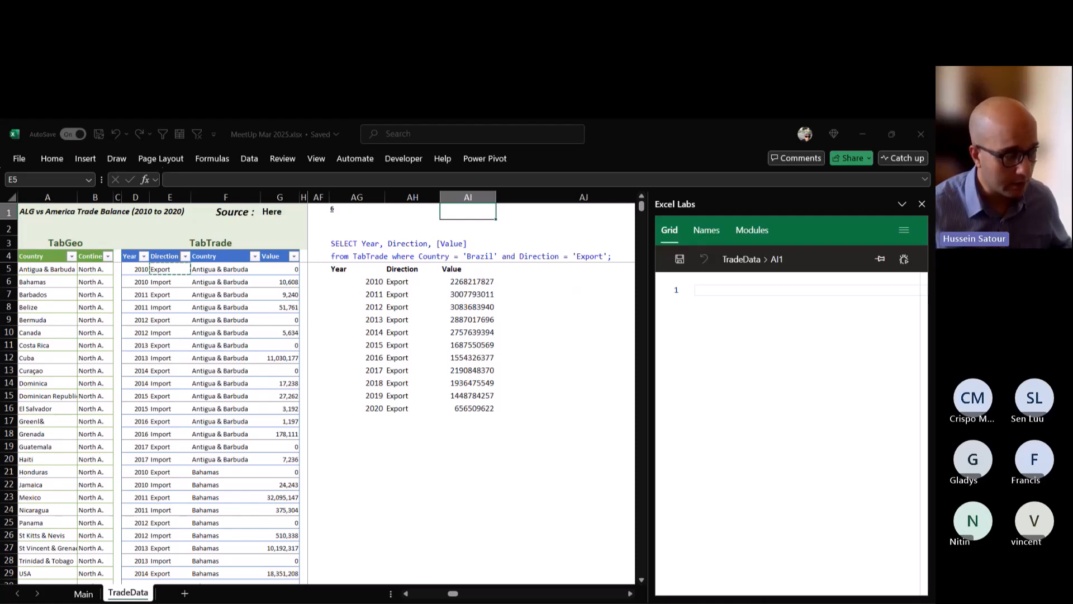
key(ctrl+shift+Down)
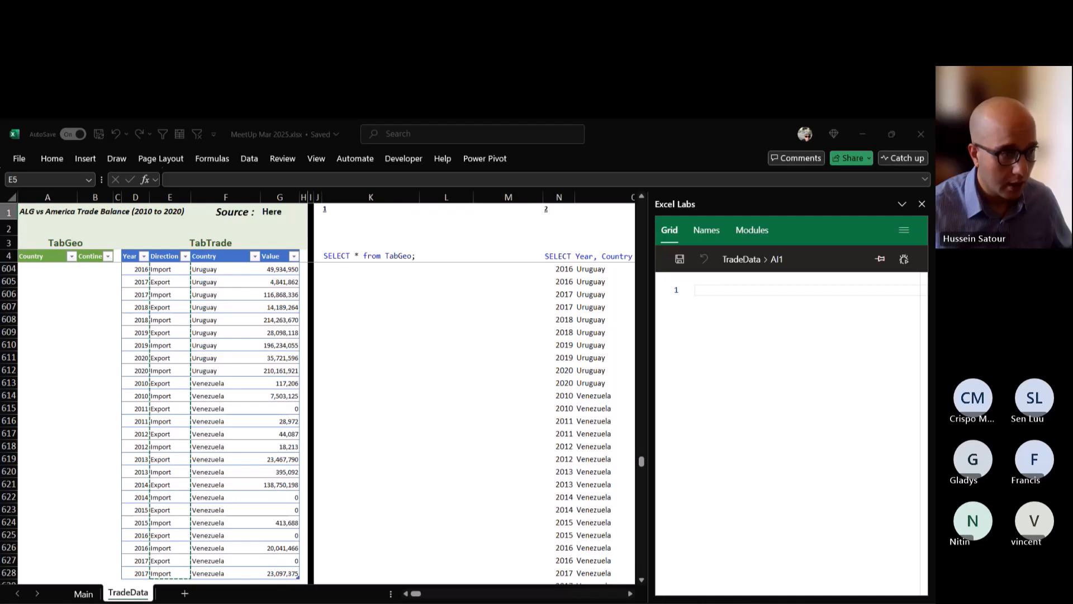
key(Return)
click(446, 211)
key(Right)
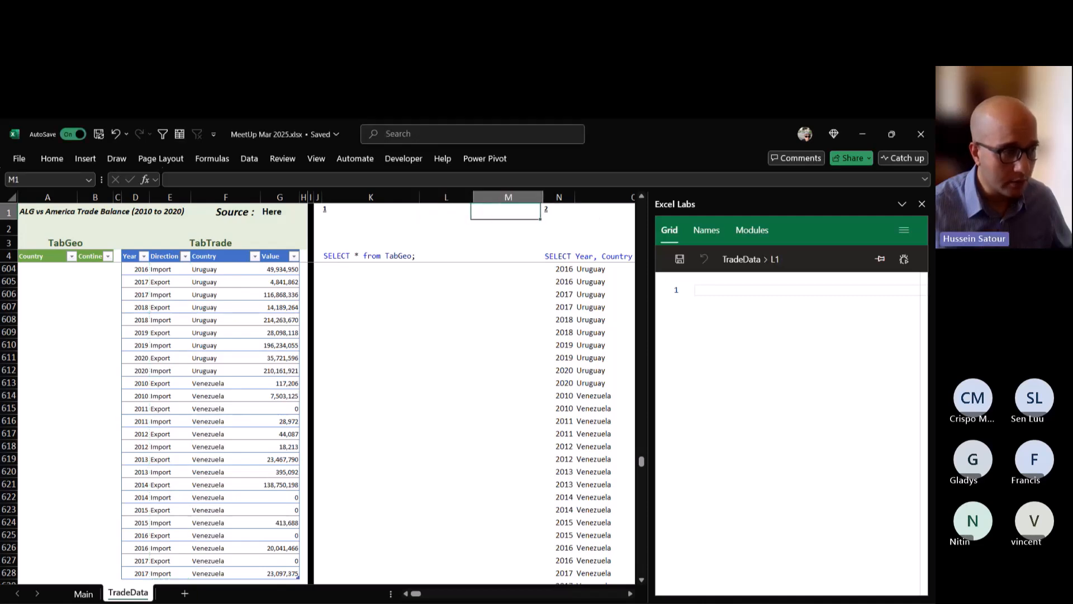
key(Left)
key(Left)
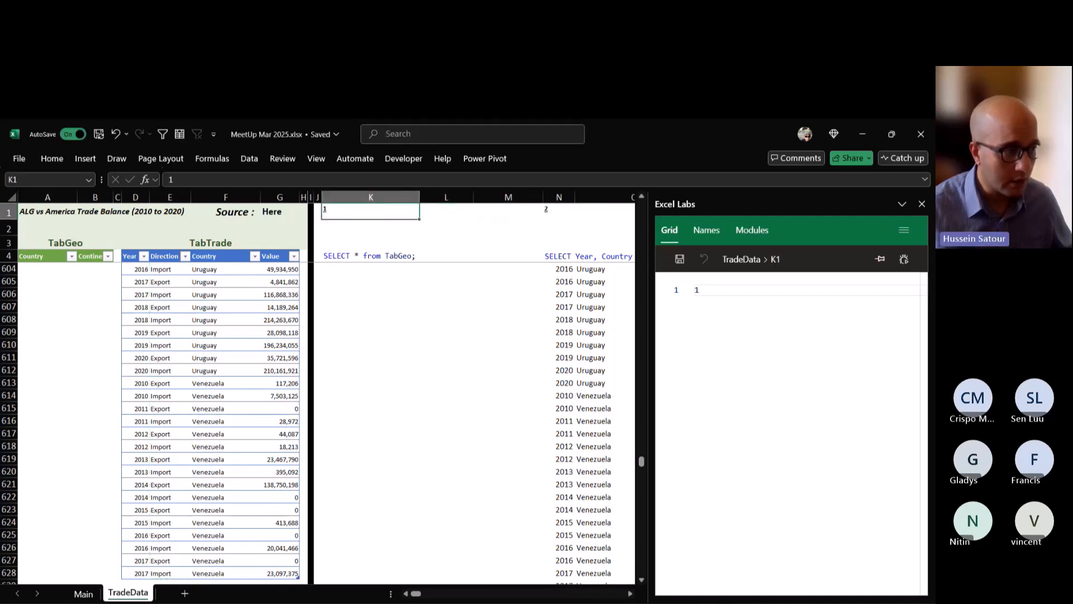
key(Right)
key(Down)
key(Right)
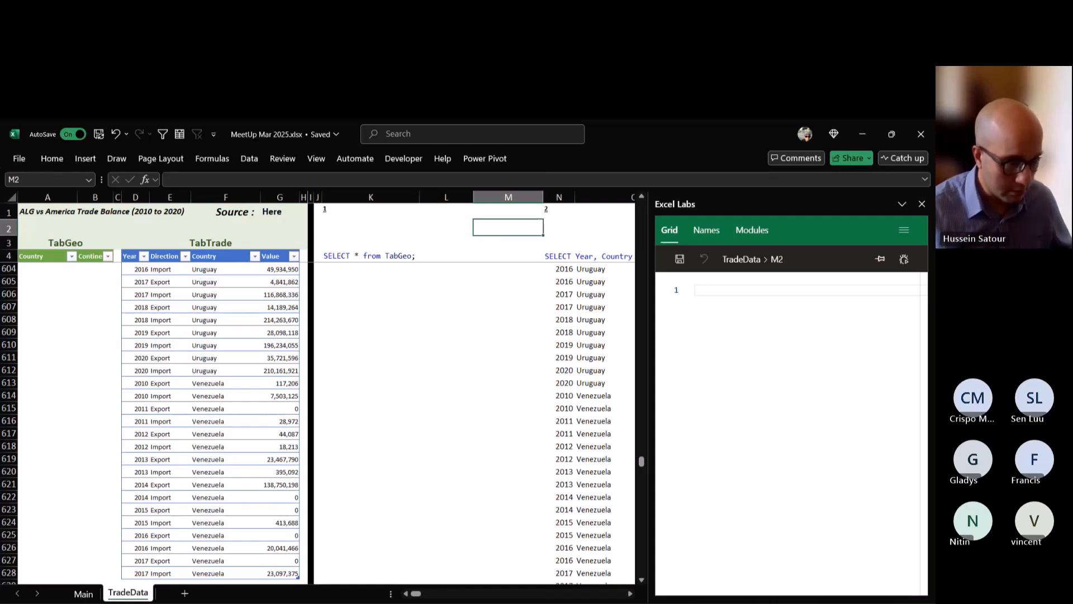
Fill AI1 above query 6 with yellow and choose Export from its drop-down list.
scroll(420, 598, right, 5)
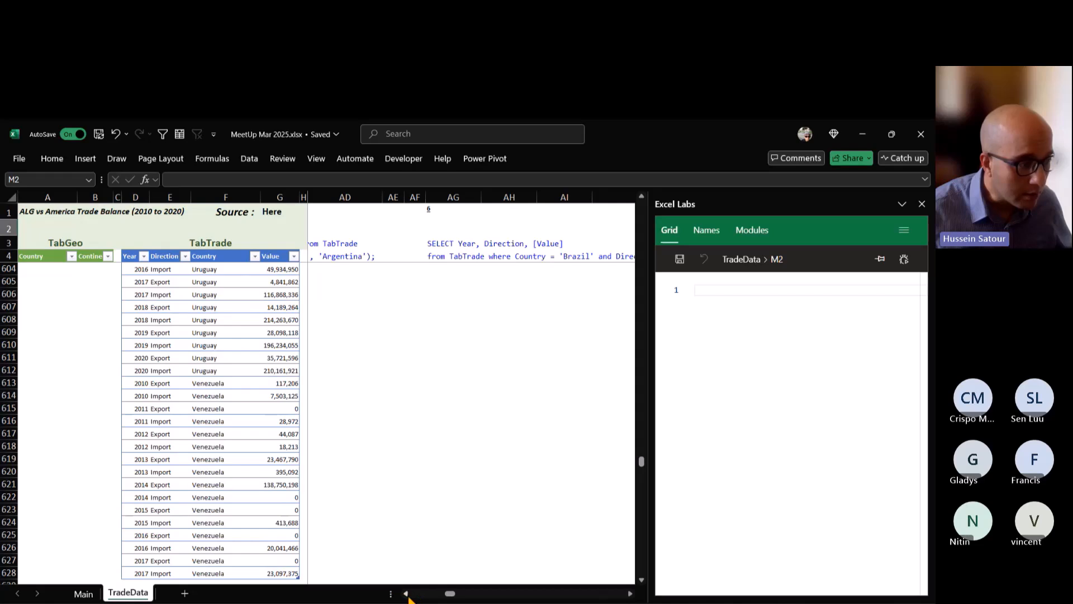
scroll(407, 597, left, 5)
scroll(408, 597, left, 5)
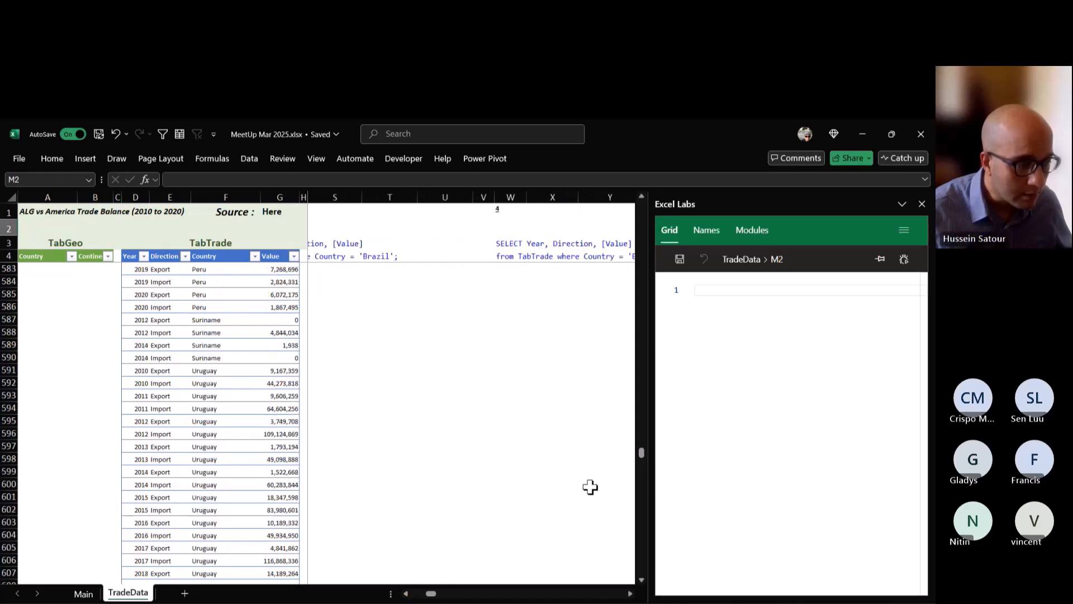
drag(640, 461, 641, 207)
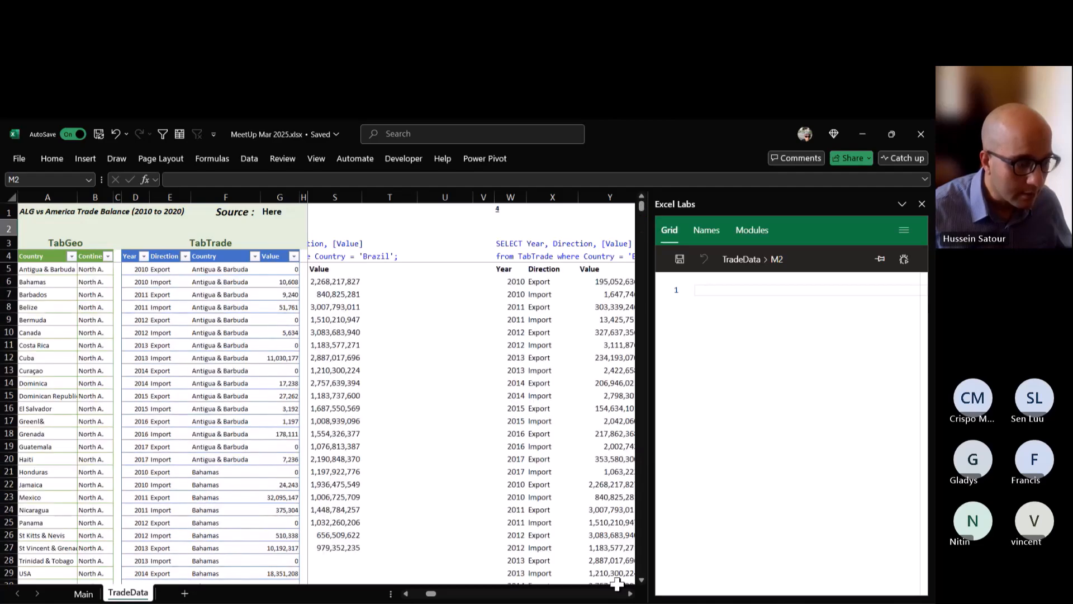
click(630, 593)
click(629, 593)
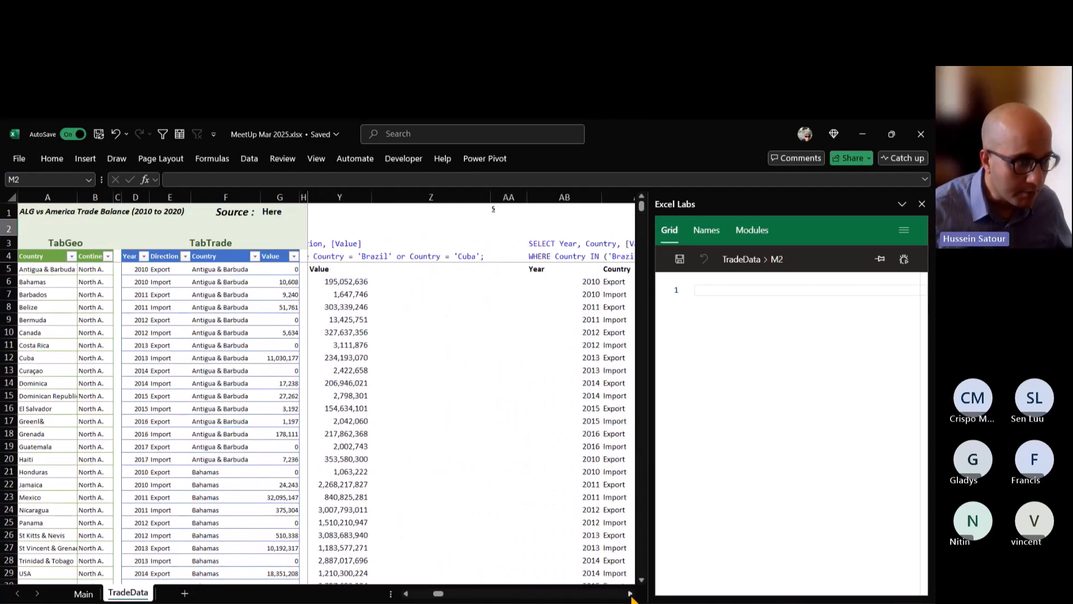
click(630, 593)
click(630, 593)
click(630, 594)
click(629, 593)
click(630, 593)
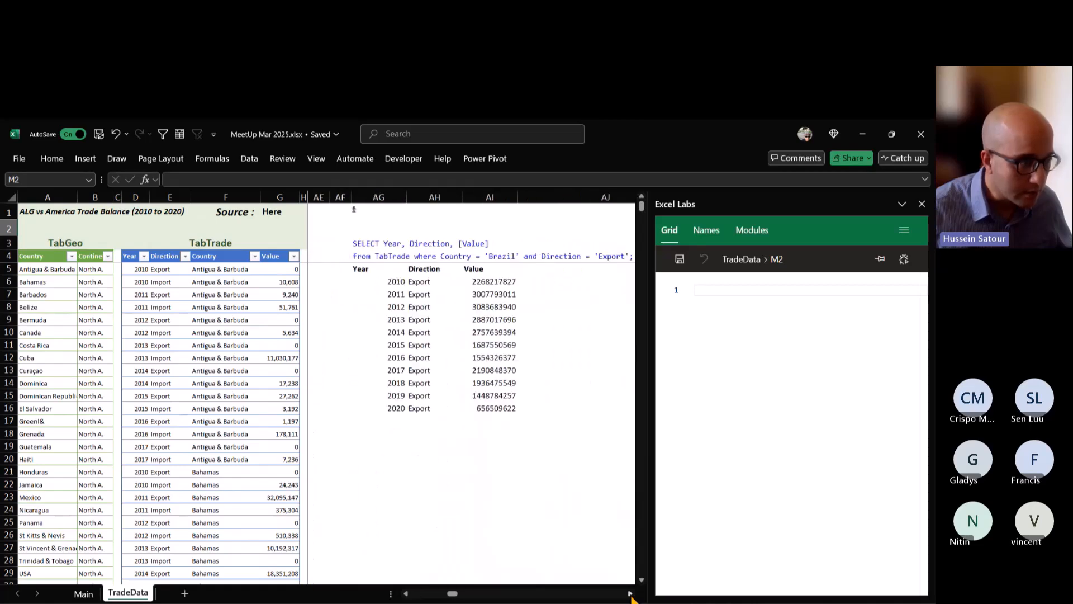
click(441, 215)
click(490, 213)
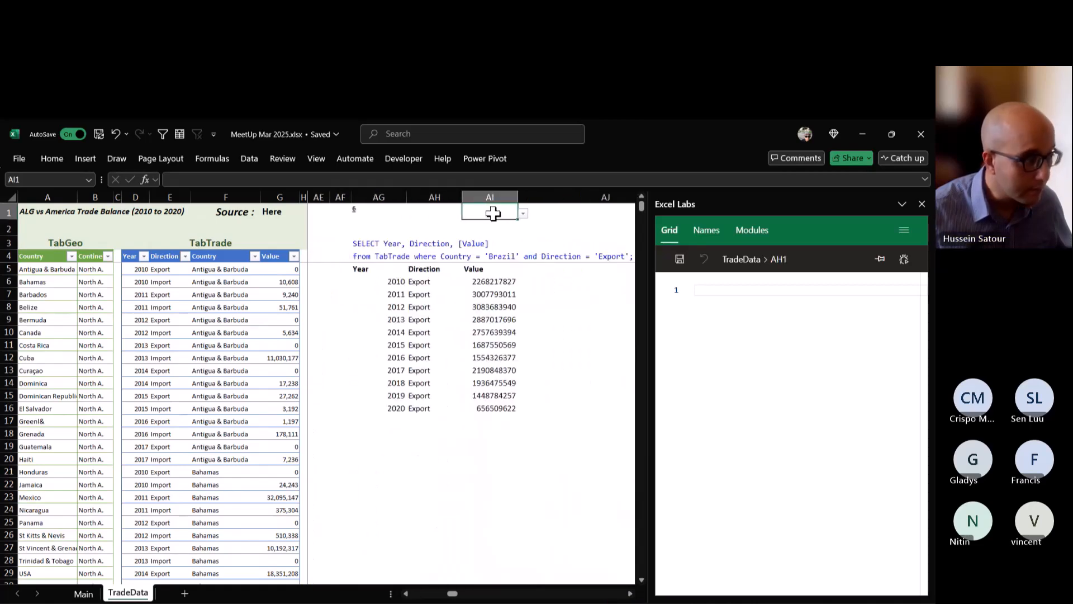
click(52, 158)
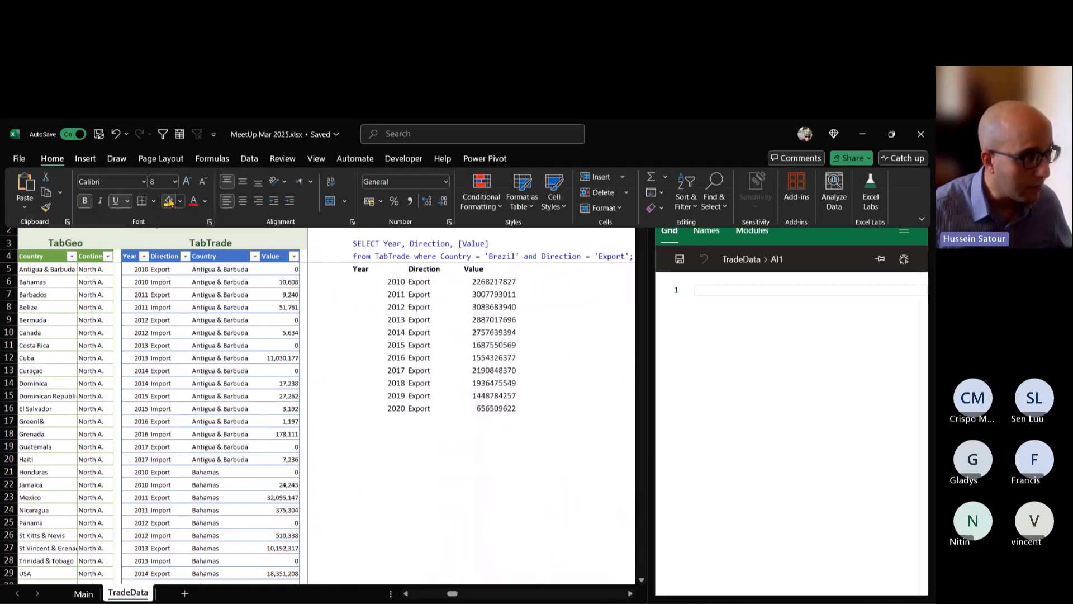
click(512, 241)
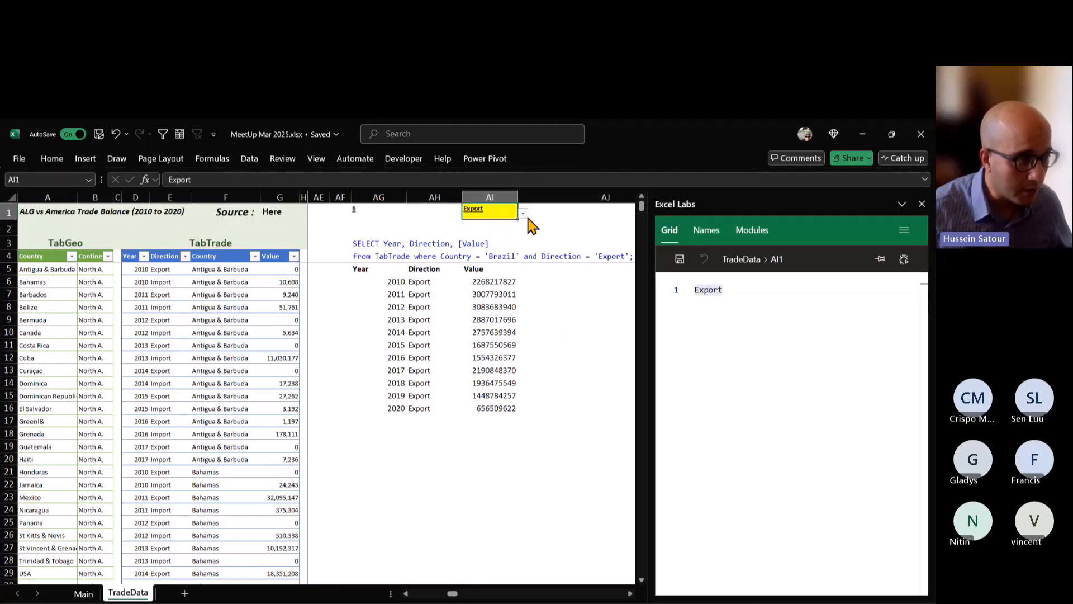
text(z)
key(Escape)
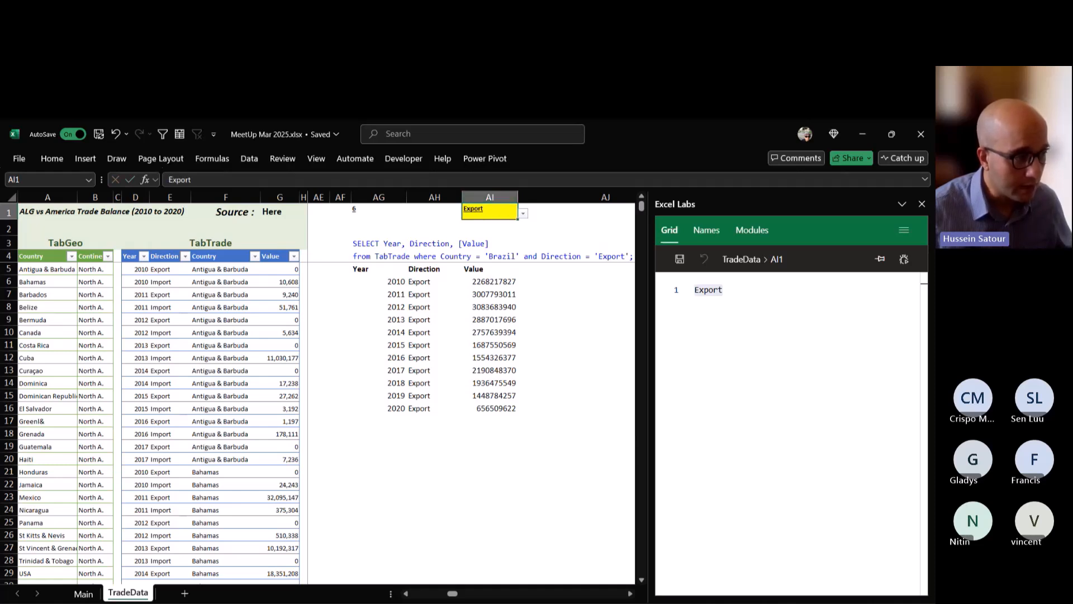
Replace the "Export" text in AG6's Direction condition with a reference to AI1.
click(379, 282)
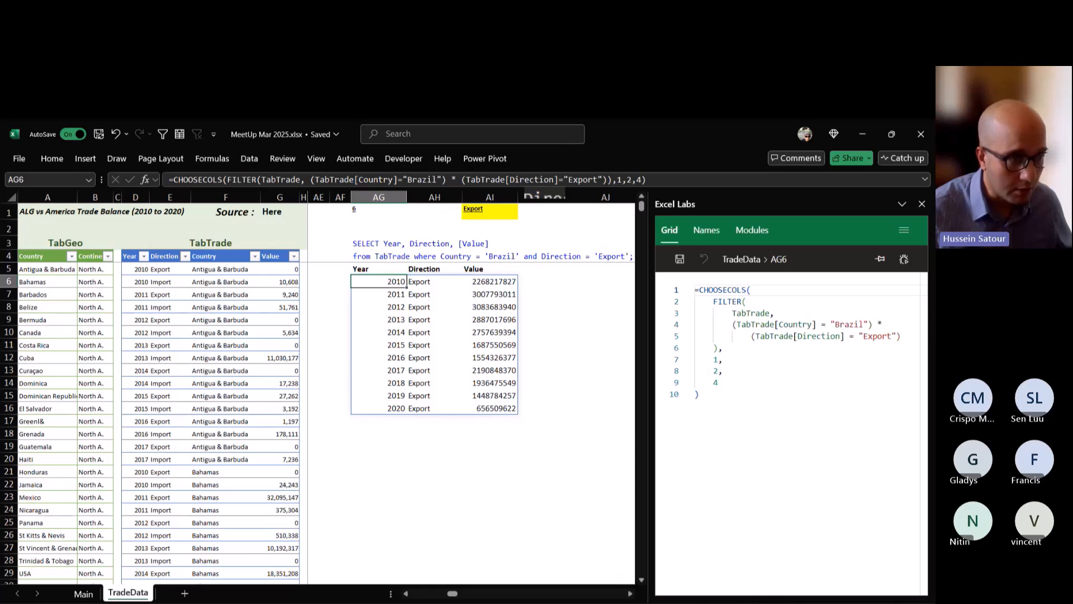
drag(603, 179, 564, 180)
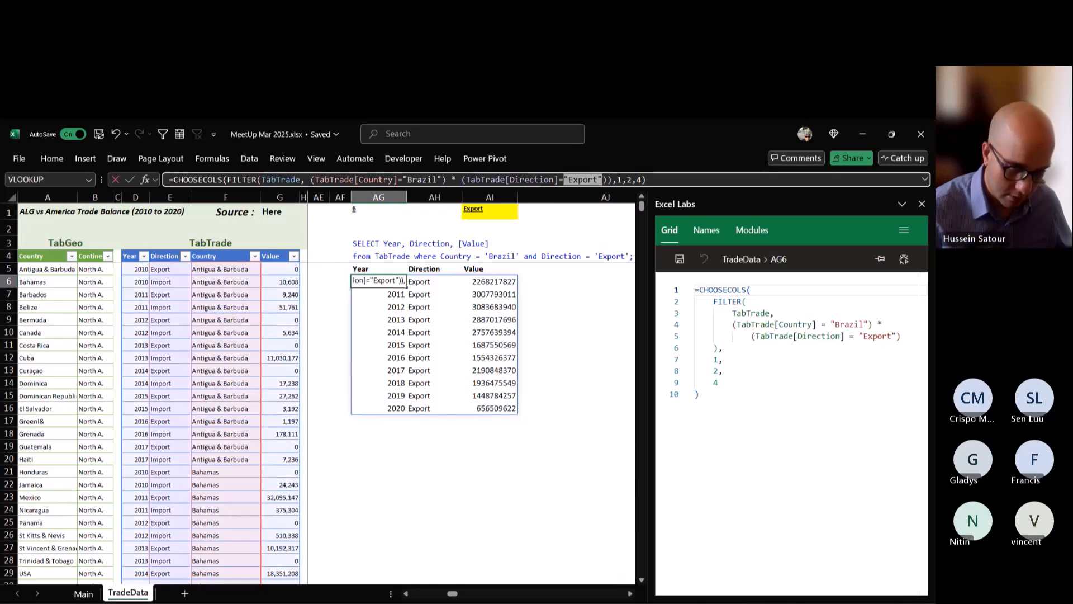
key(BackSpace)
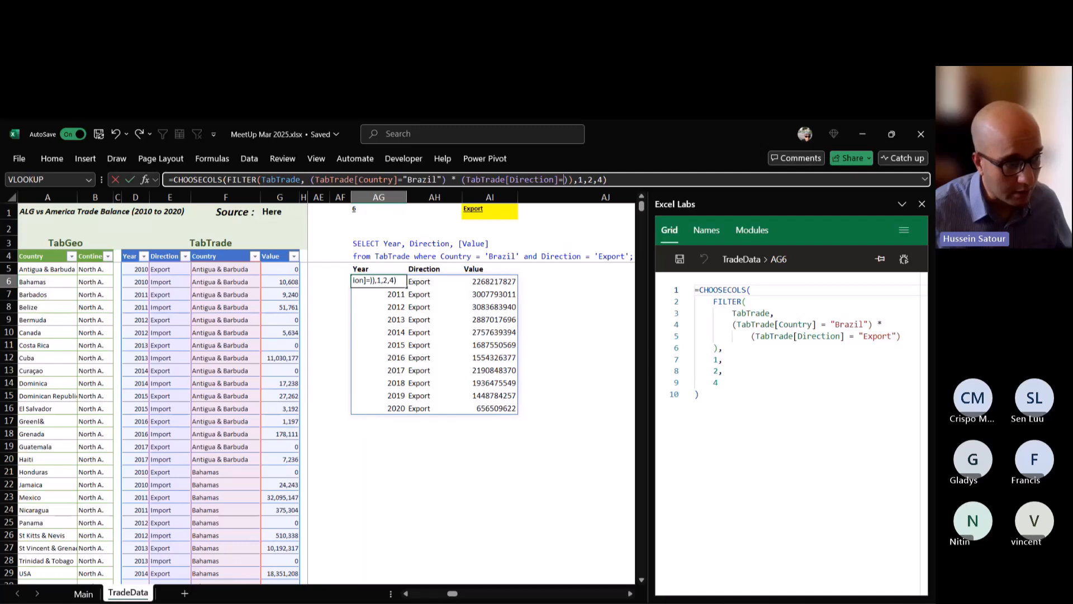
click(490, 211)
key(ctrl+Return)
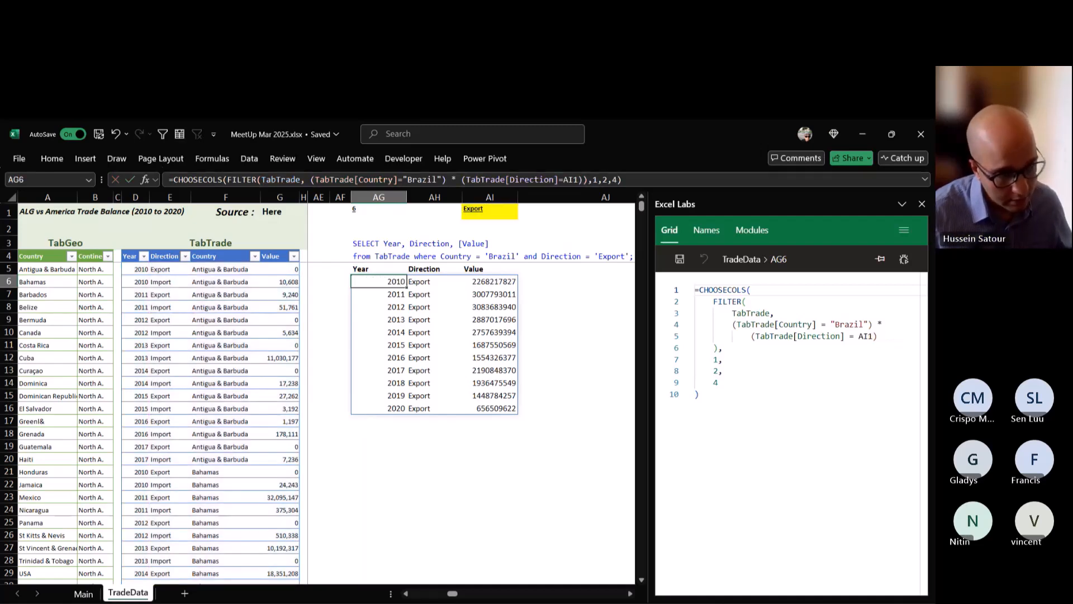
Test the AI1 drop-down by choosing Import and switching it back to Export.
click(490, 212)
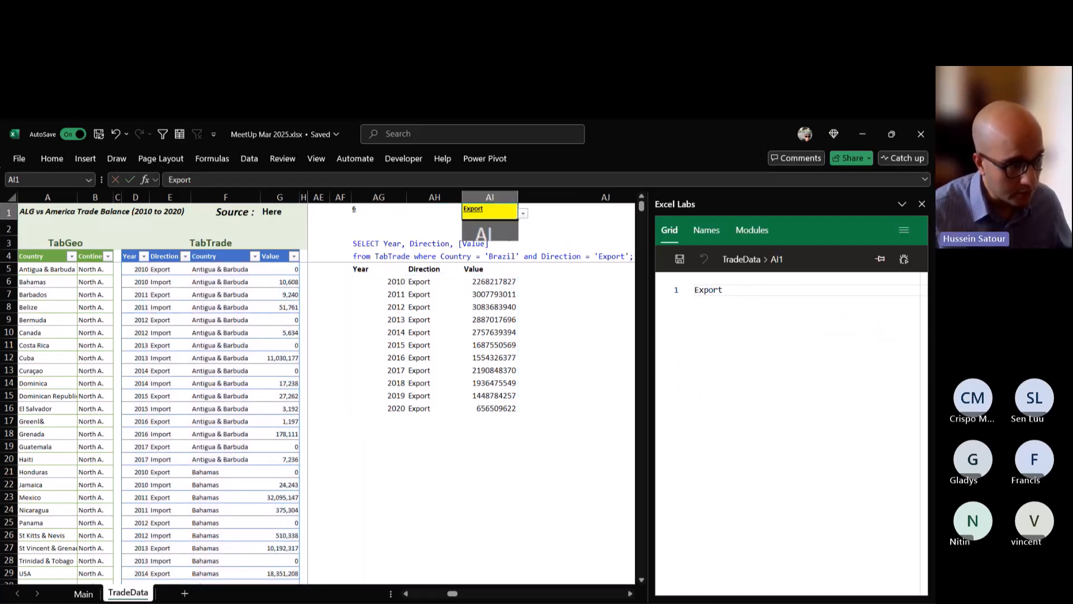
click(501, 237)
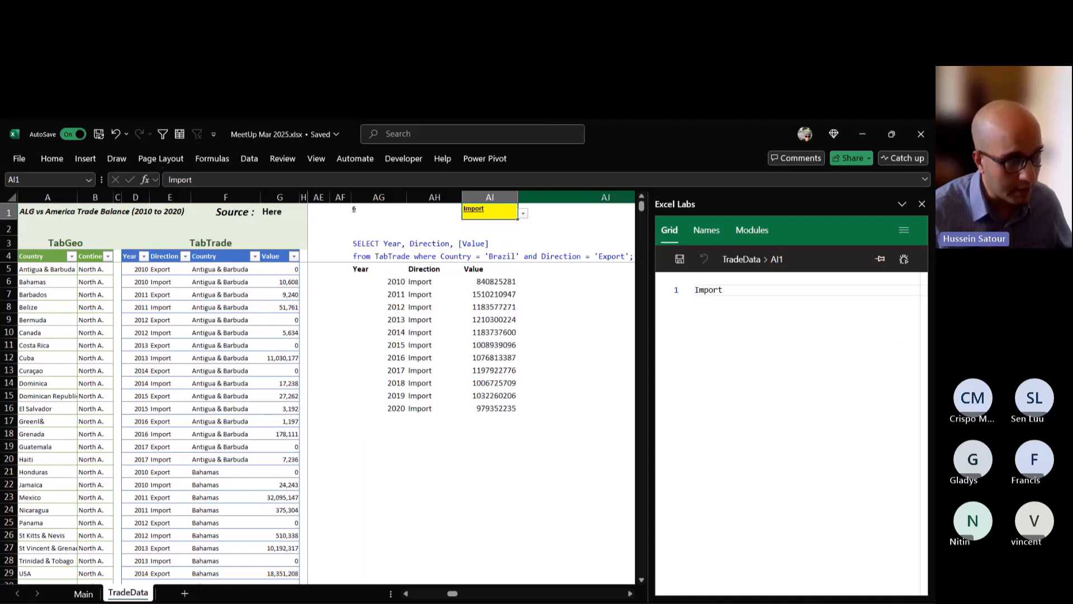
click(523, 213)
click(486, 226)
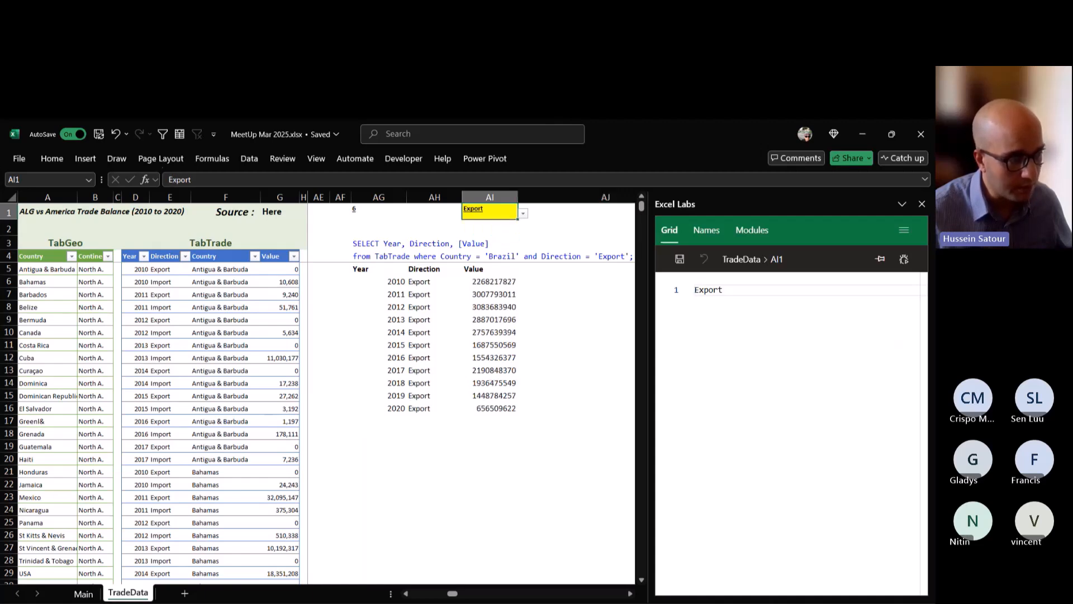
Review query 6's formula in AG6 and choose Import from the AI1 drop-down list.
click(393, 282)
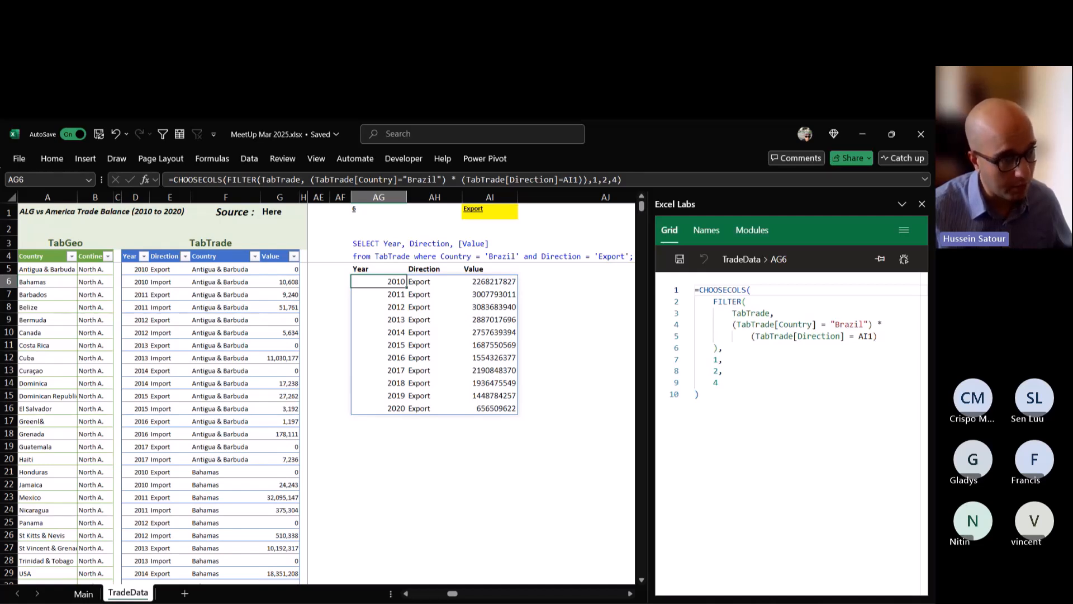
click(492, 211)
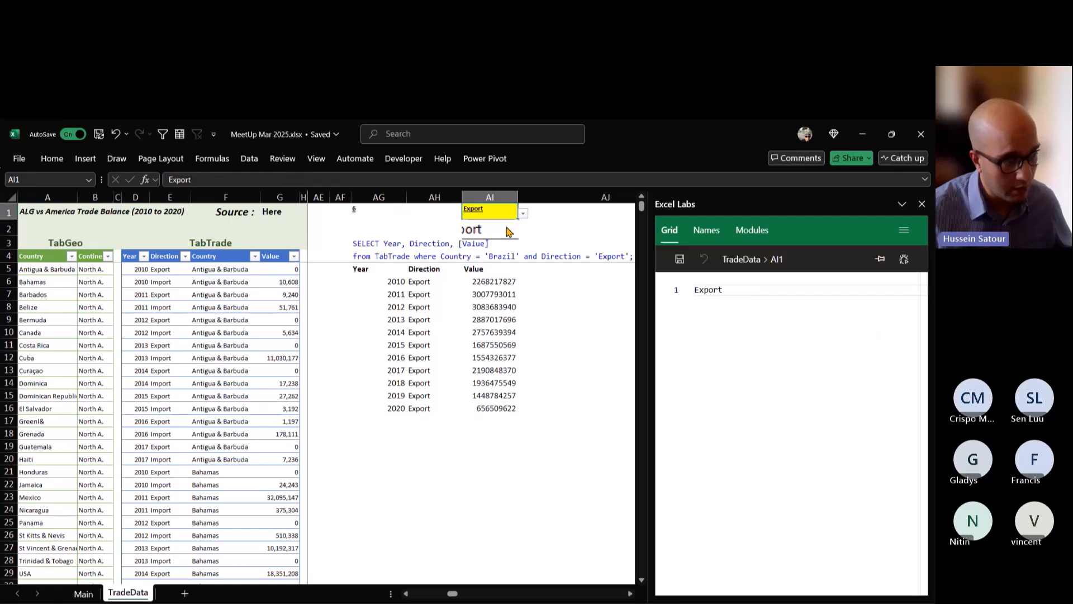
click(507, 230)
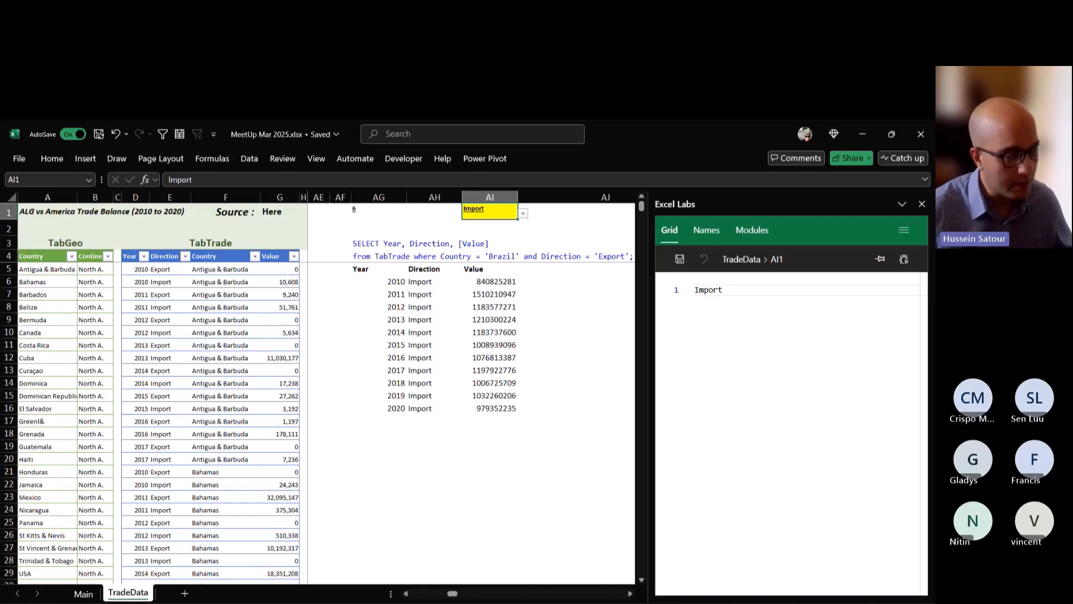
Copy query 6's CHOOSECOLS and FILTER formula from AG6 into AL6 under query 7, keeping its AI1 reference.
click(630, 593)
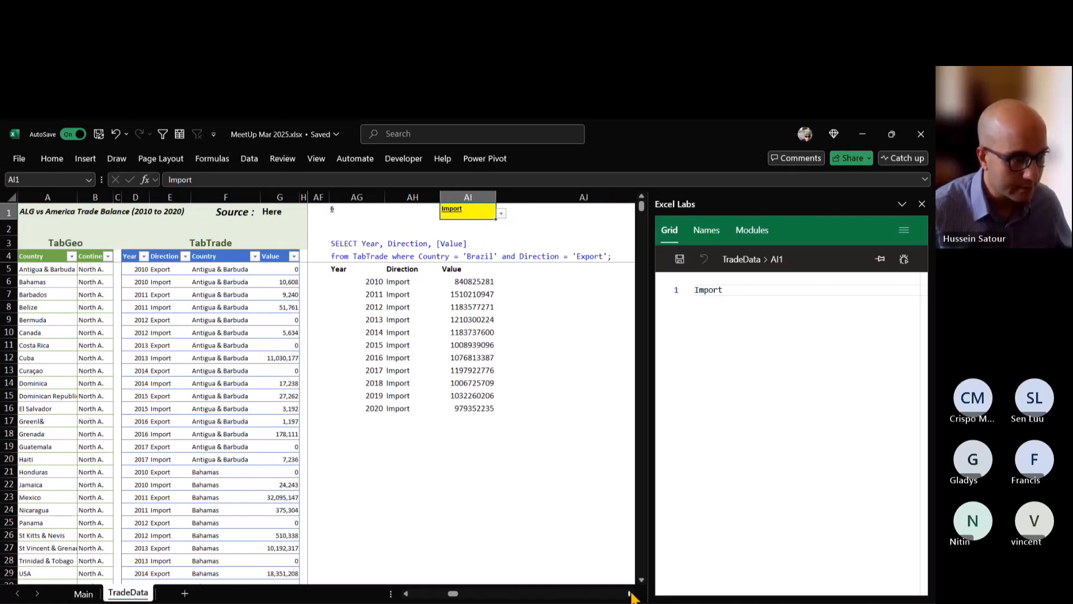
click(630, 594)
click(630, 594)
click(630, 594)
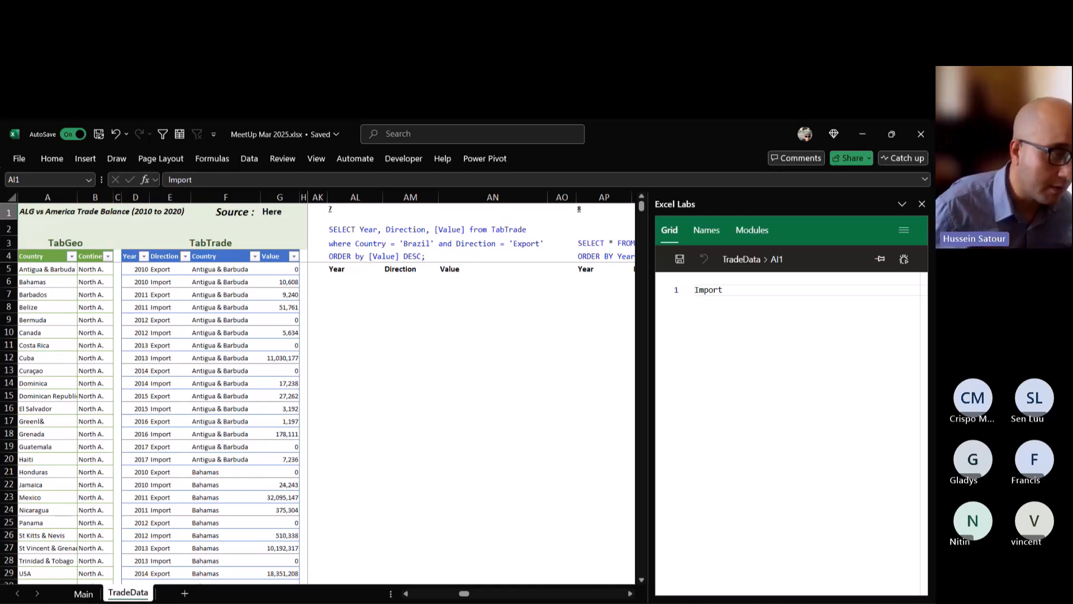
click(355, 281)
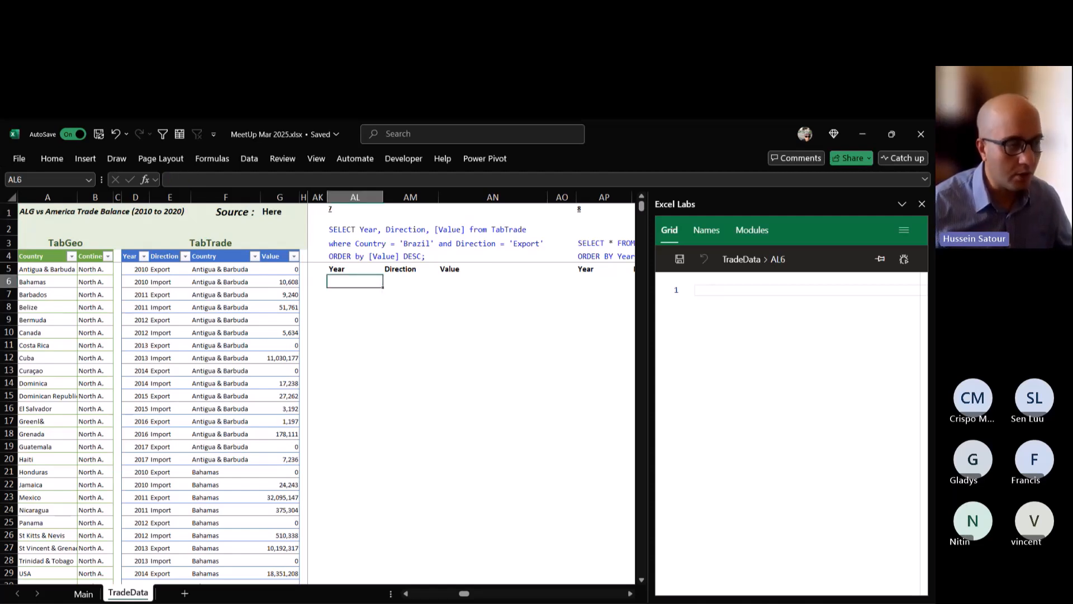
key(Left)
key(Left)
key(Left)
key(Left)
key(Left)
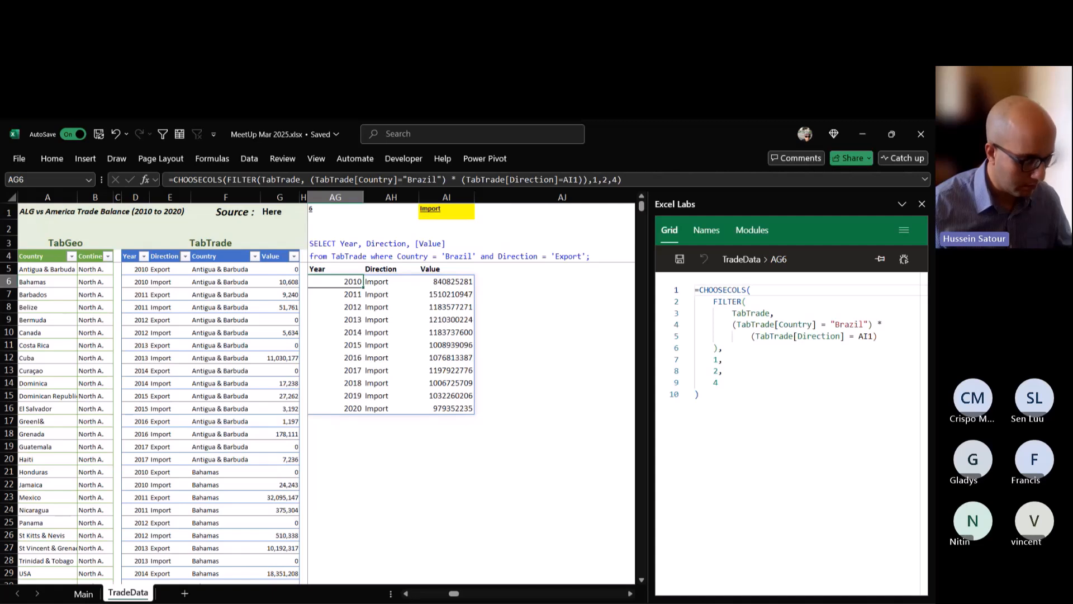
double_click(353, 280)
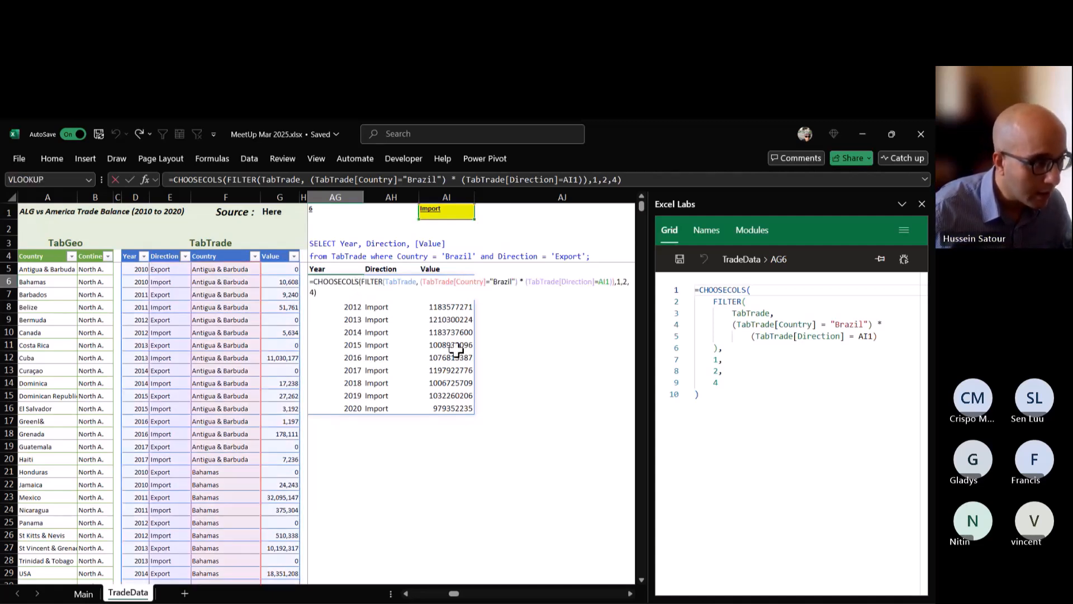
key(Escape)
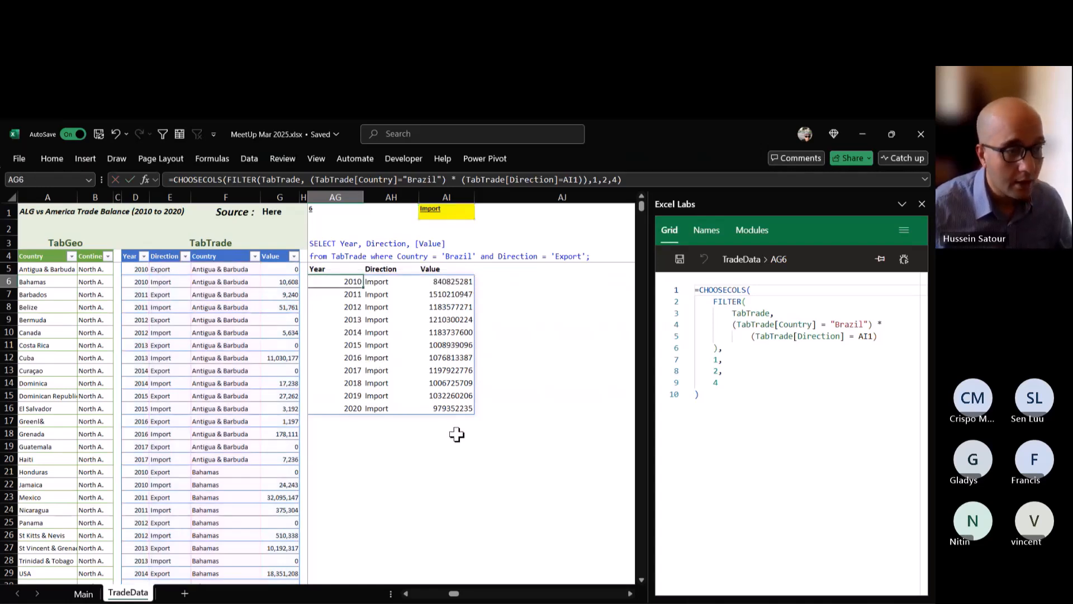
key(Right)
key(Right)
key(Right)
key(Right)
key(Right)
key(Right)
key(Right)
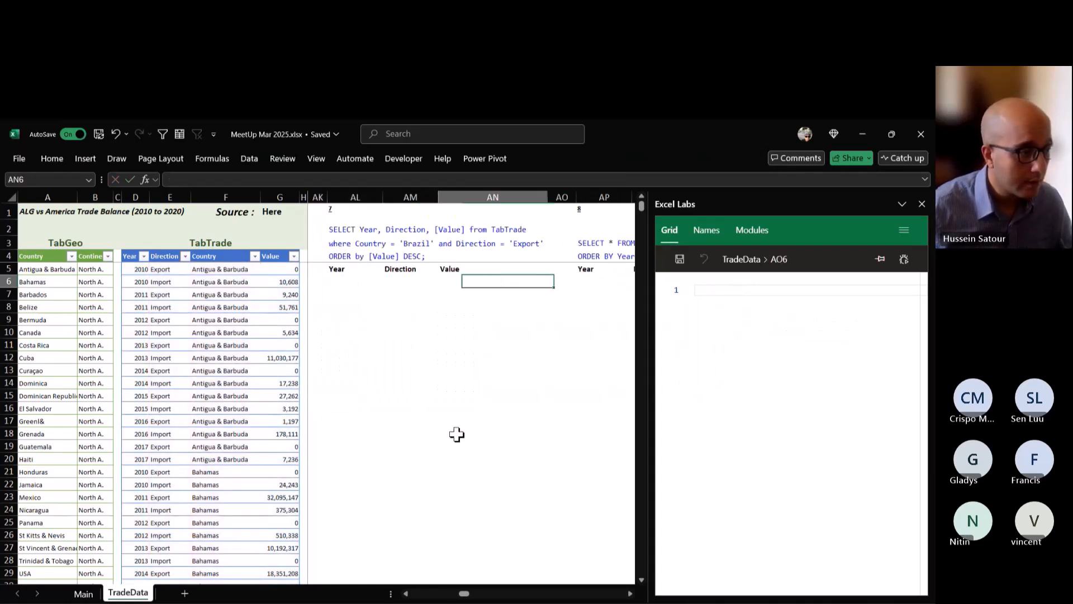
key(Left)
key(Left)
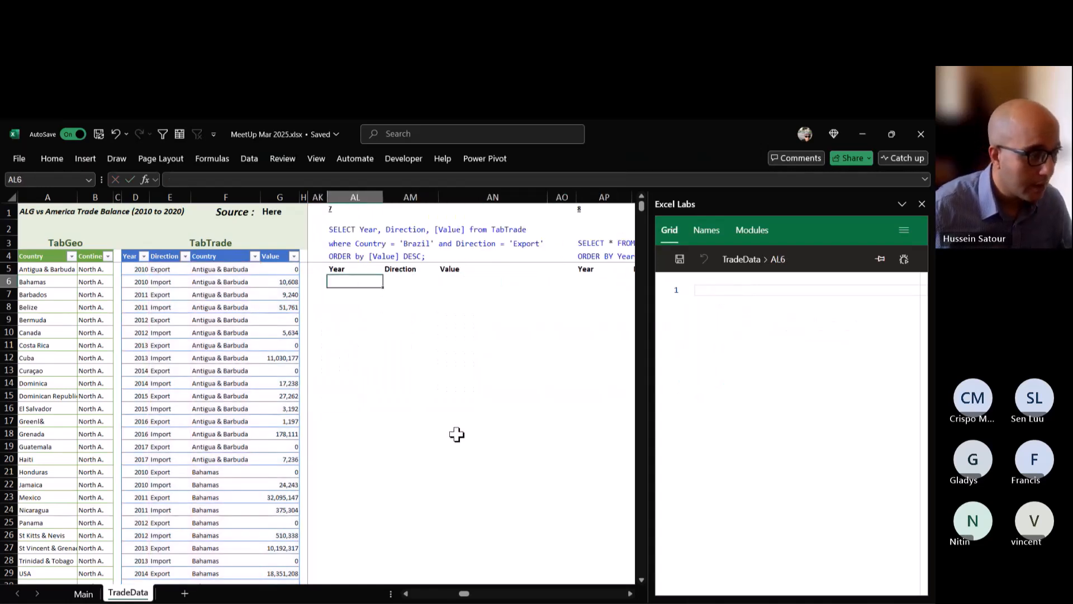
double_click(371, 285)
text(=CHOOSECOLS(FILTER(TabTrade, (TabTrade[Country]="Brazil") * (TabTrade[Direction]=AI1)),1,2,4))
key(ctrl+Return)
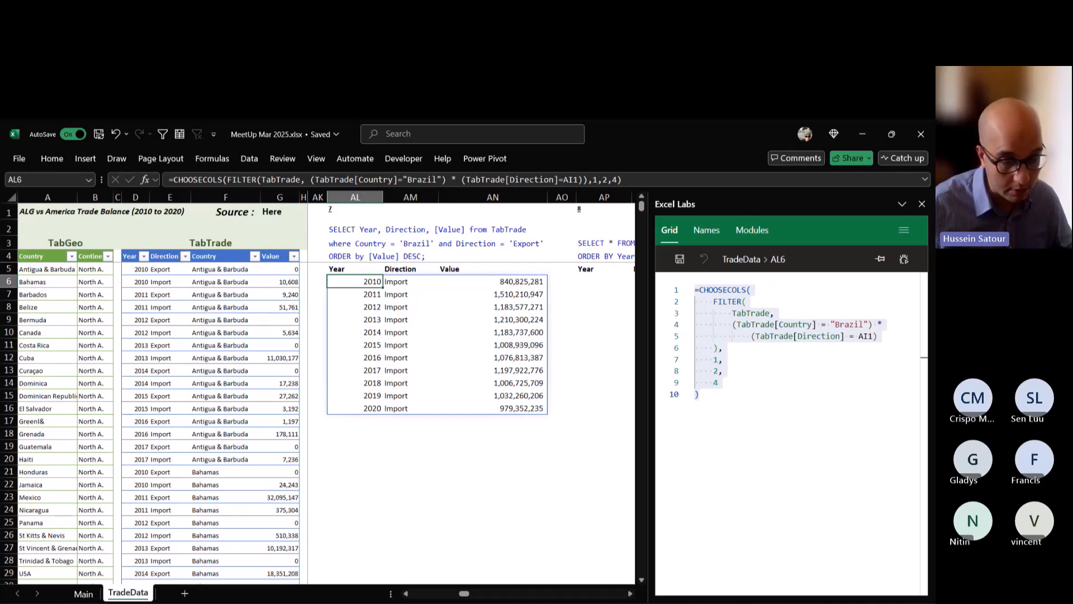
Wrap AL6's formula in SORT, with sort index 3 and sort order -1 for descending Value.
key(F2)
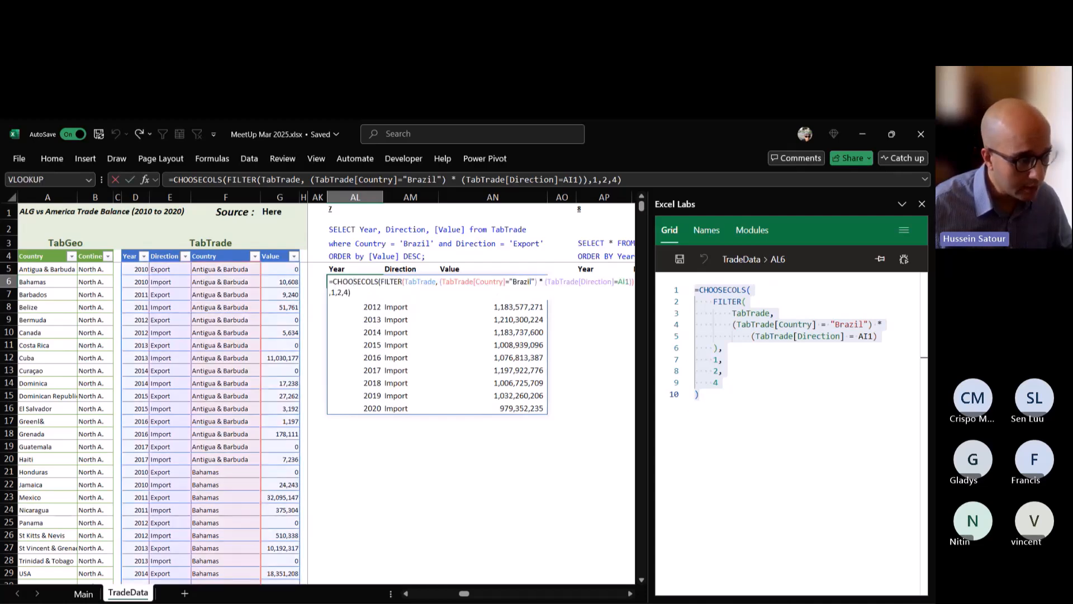
key(Home)
key(Right)
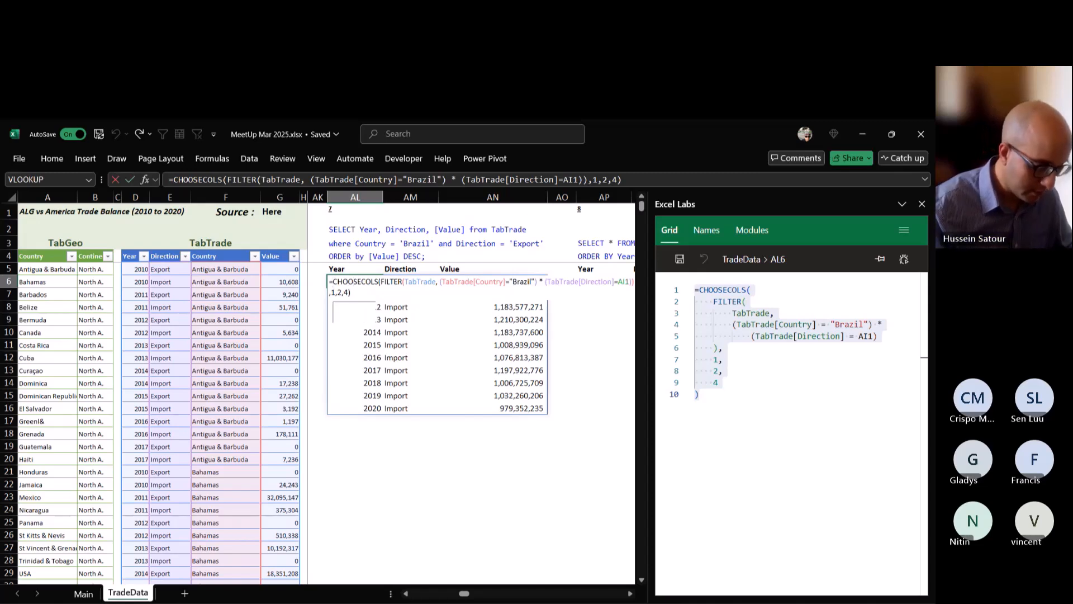
text(sort)
key(Tab)
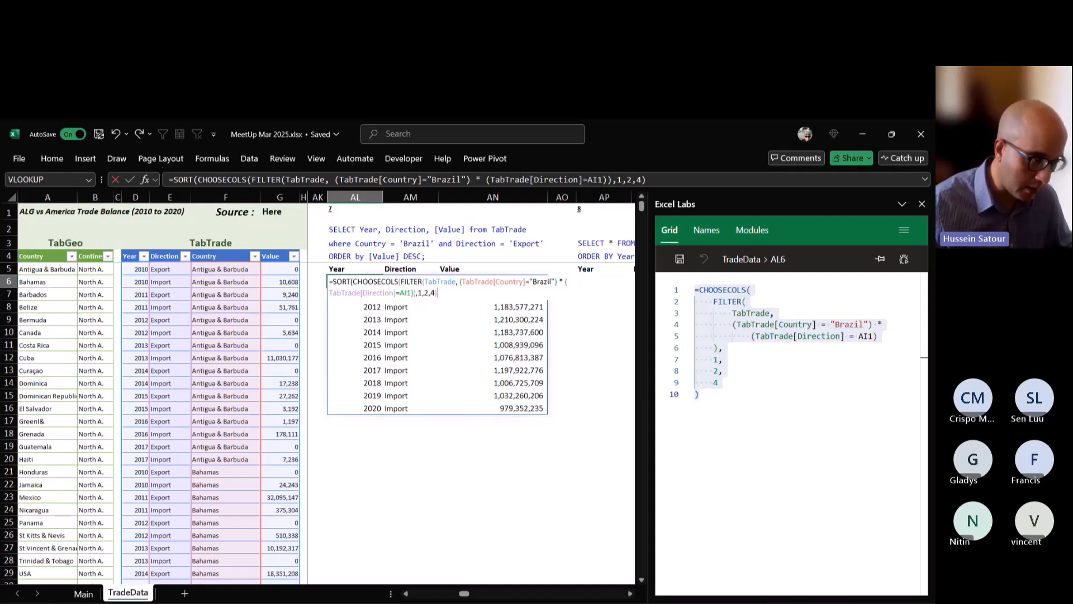
text(,3)
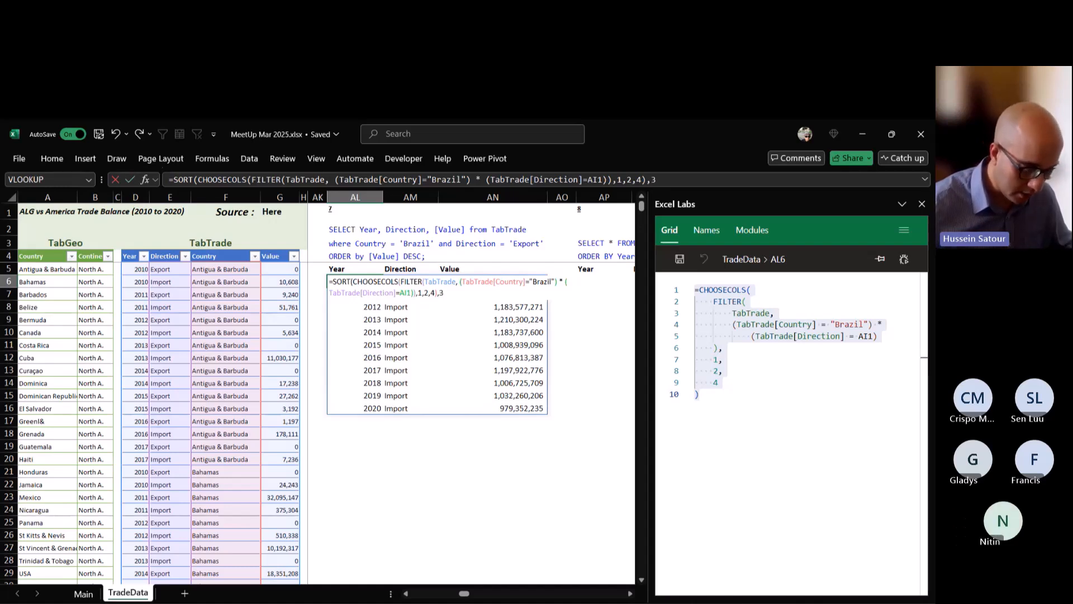
text(,)
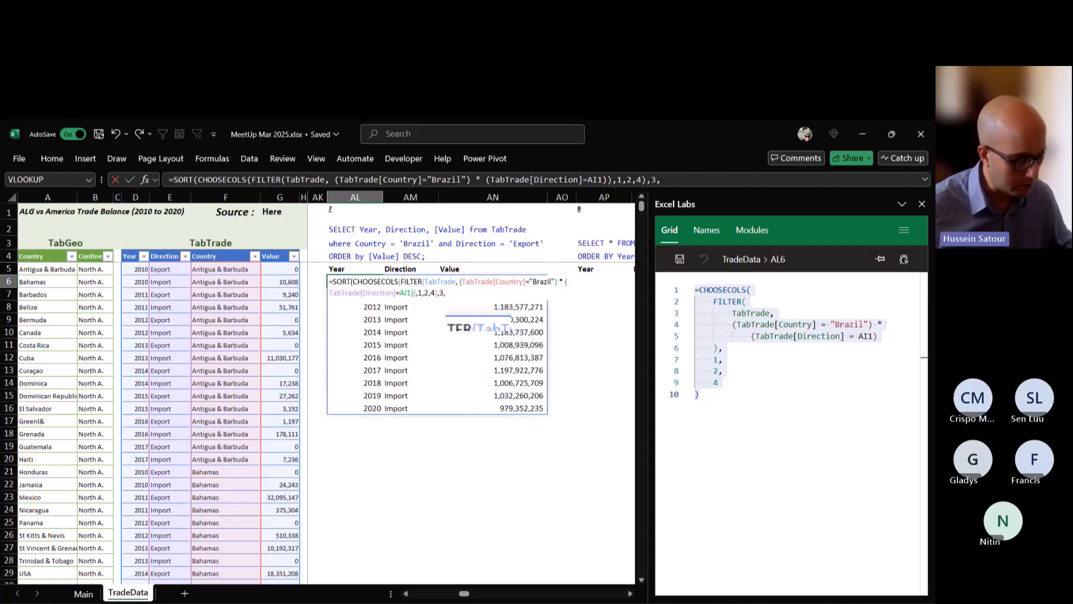
text(-1)
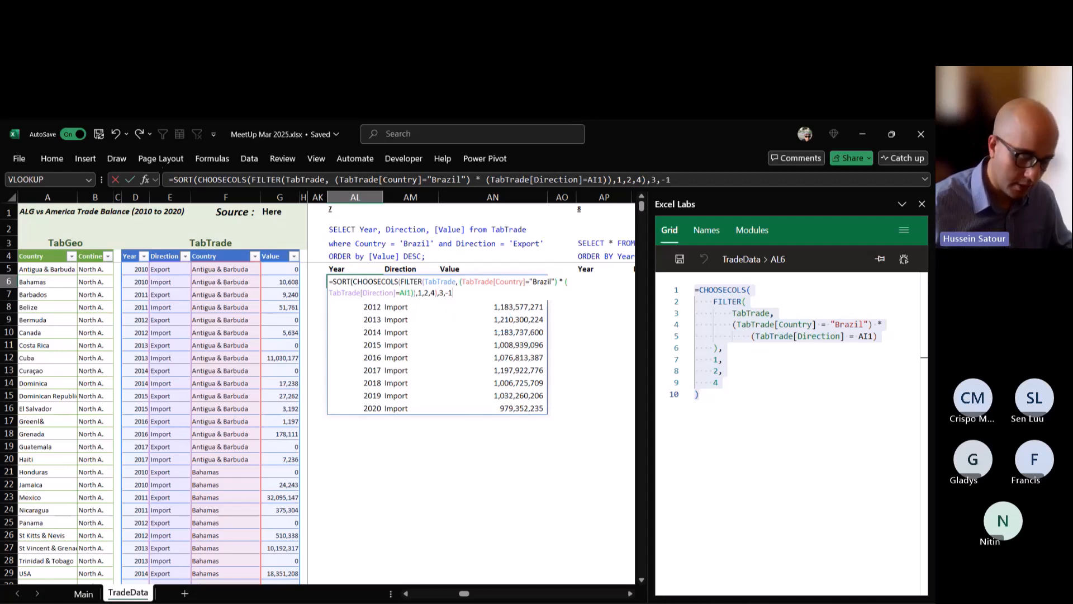
key(ctrl+Return)
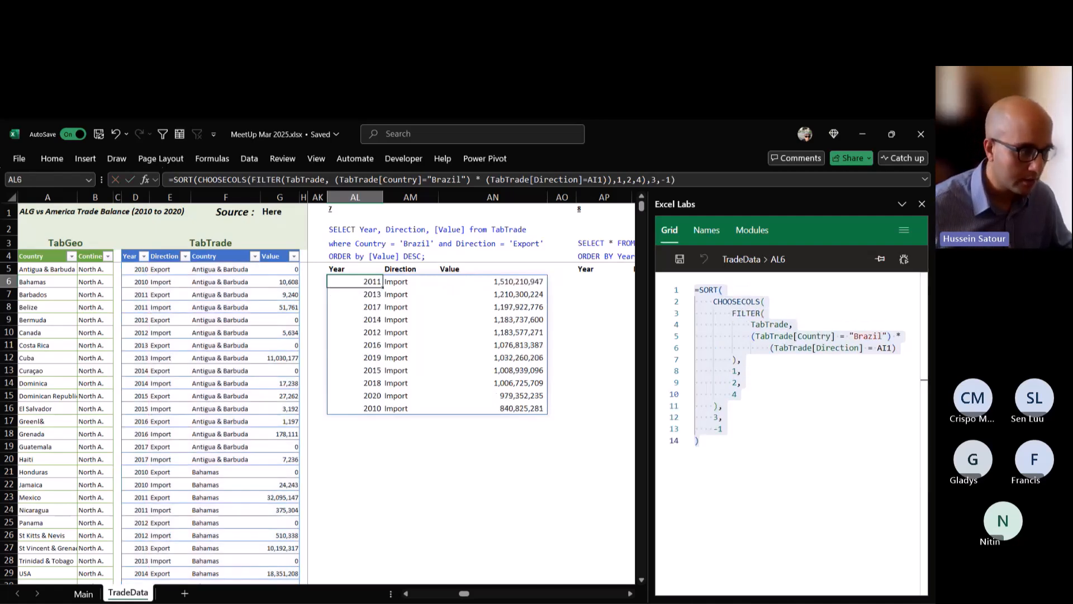
Filter the Excel functions list on the Main sheet by the search text "sort".
click(85, 595)
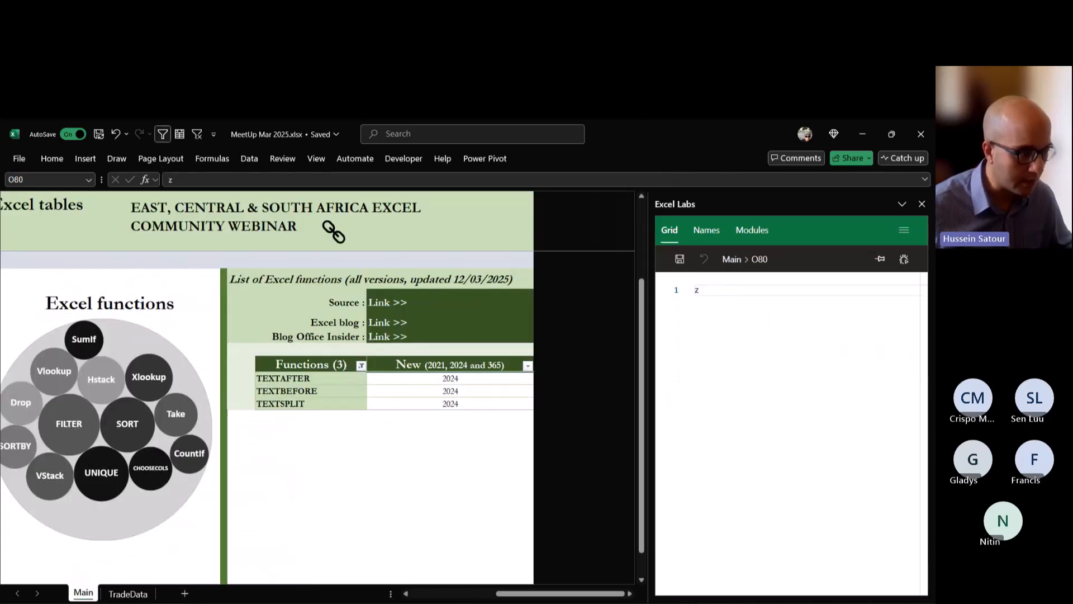
click(360, 366)
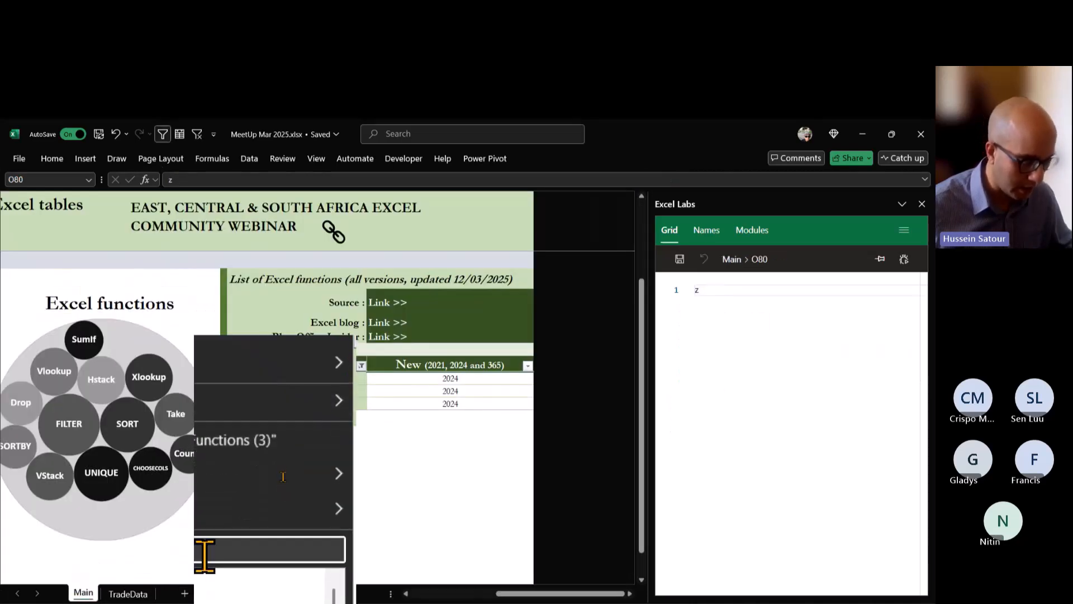
text(sort)
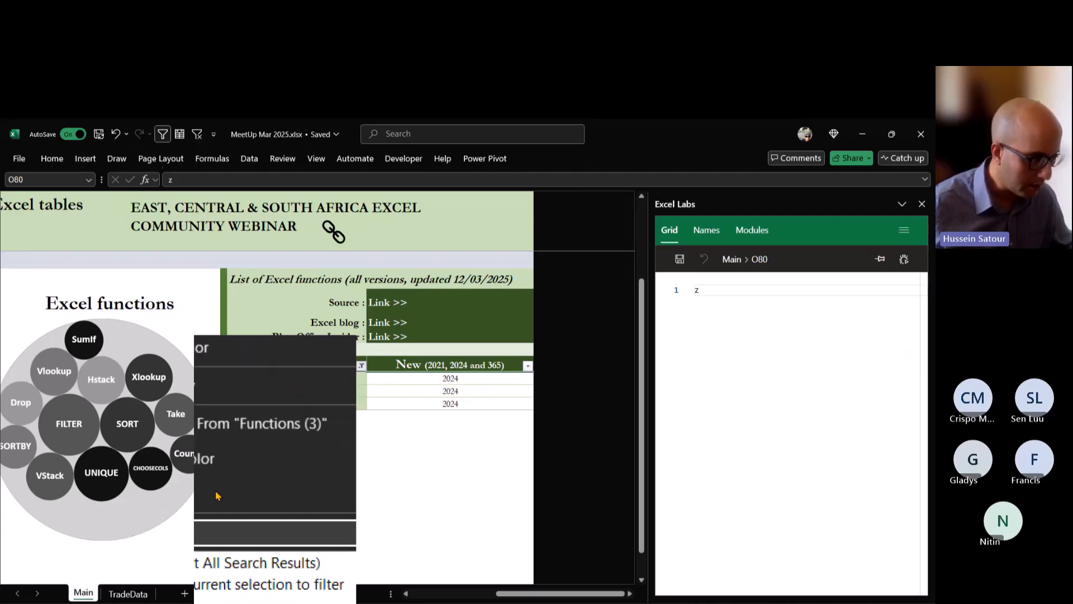
click(319, 581)
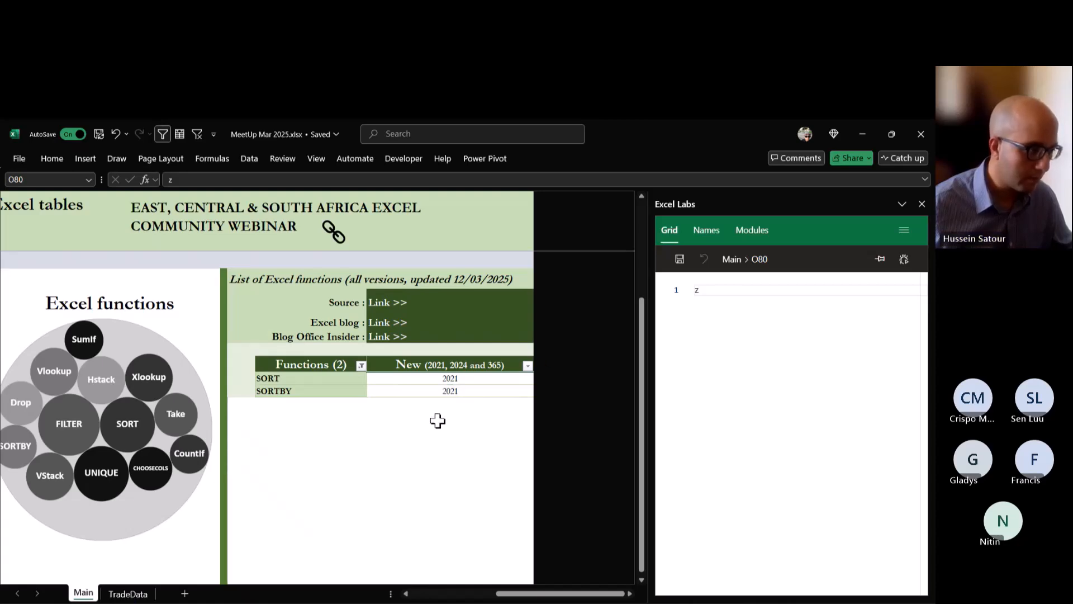
Return the whole TabTrade table under query 8 on the TradeData sheet by entering =TabTrade in AP6.
click(148, 597)
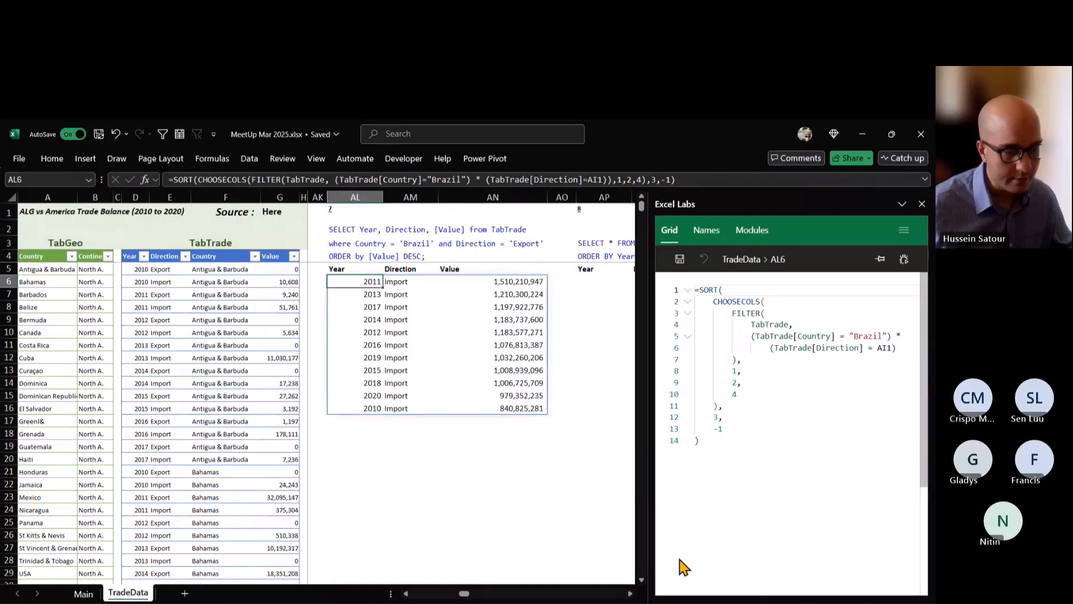
click(630, 594)
click(630, 593)
click(630, 594)
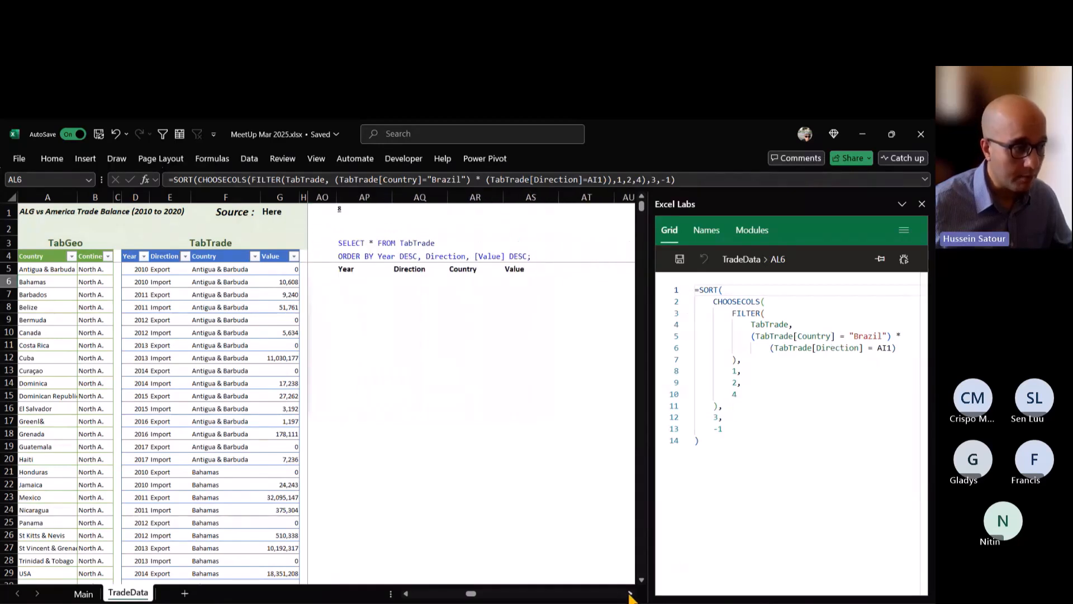
click(629, 593)
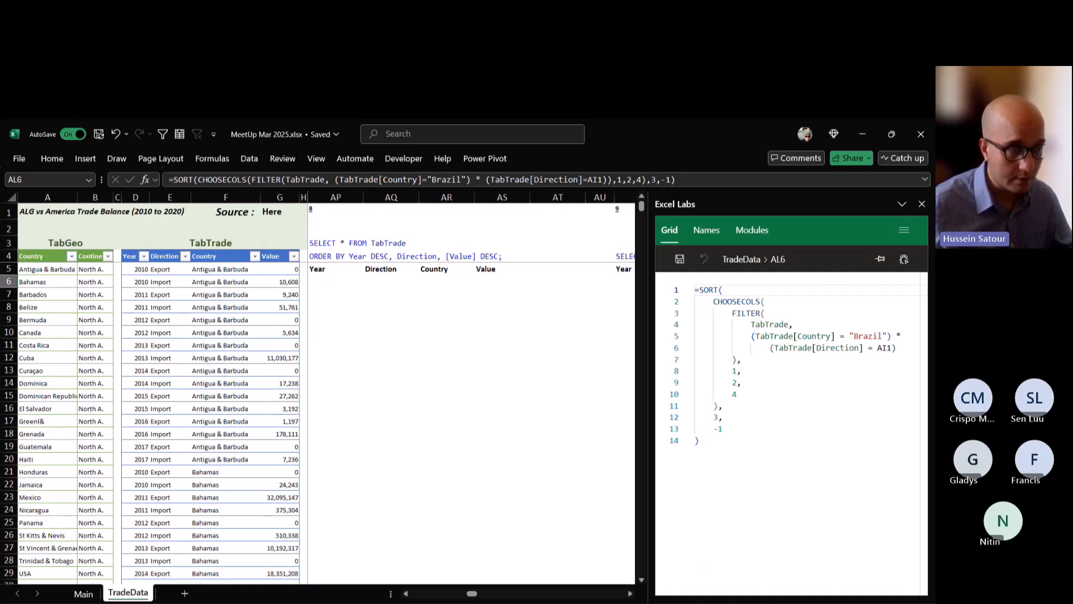
click(362, 256)
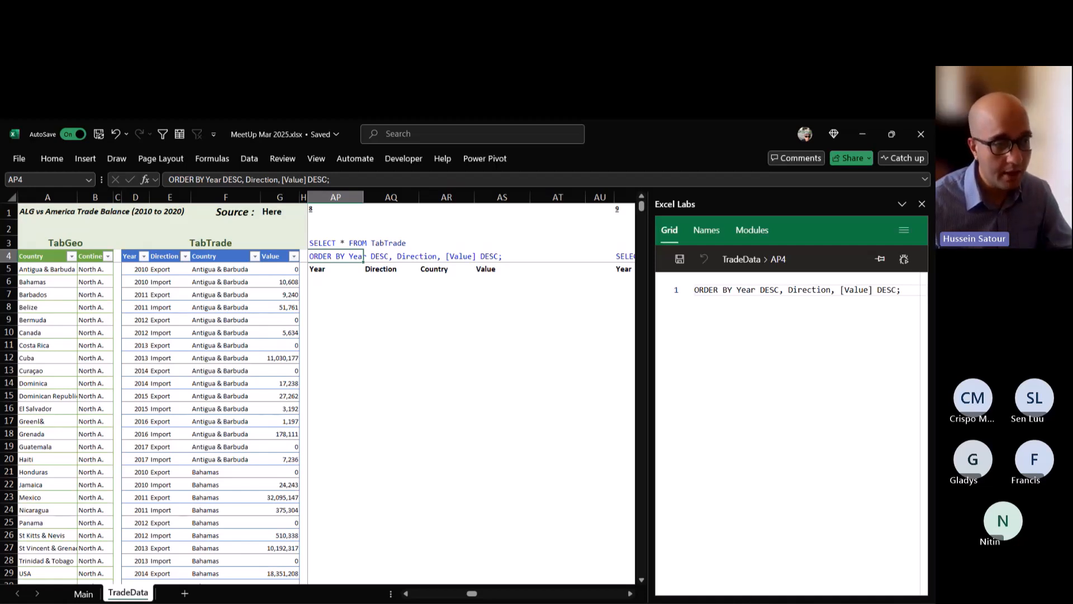
click(472, 257)
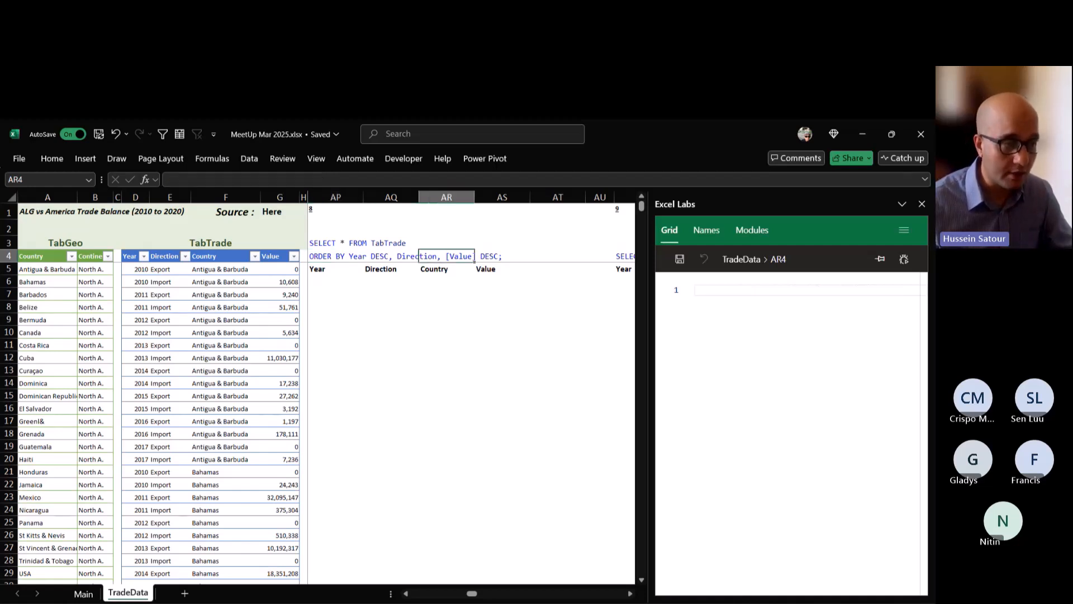
click(362, 257)
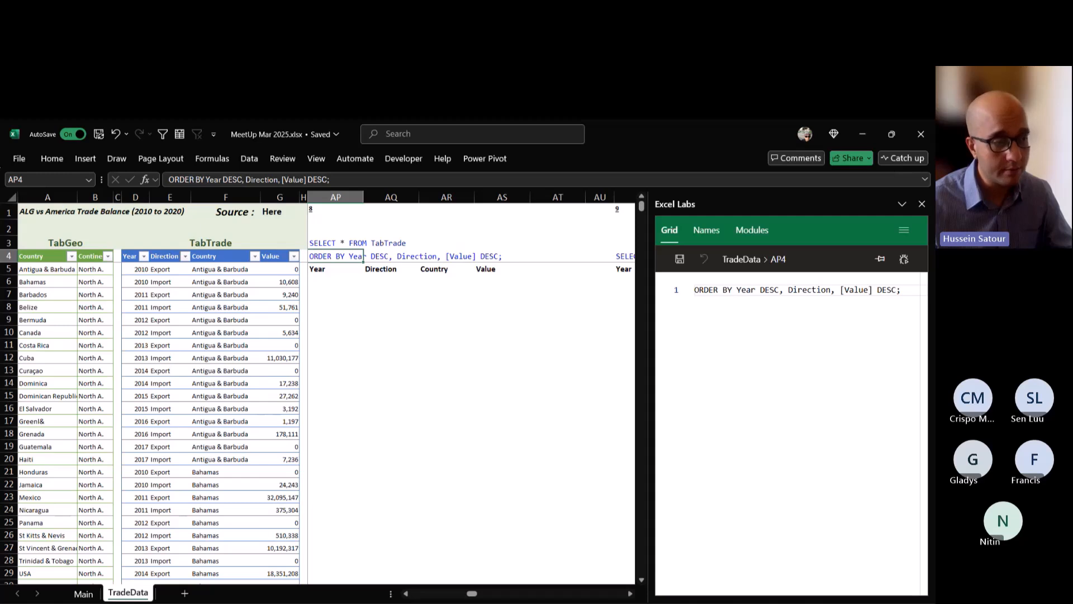
click(335, 282)
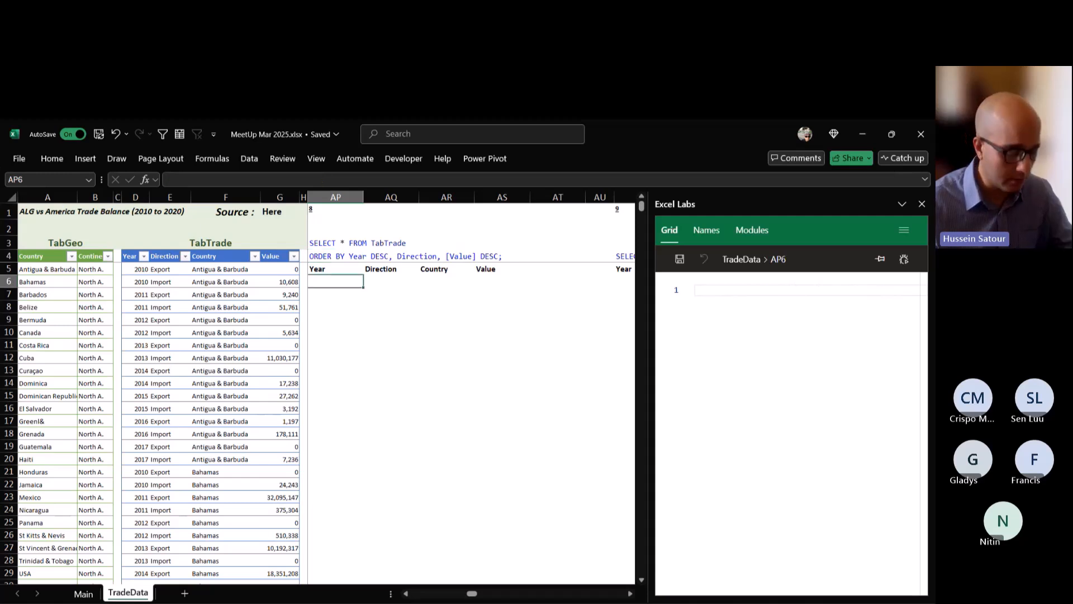
text(=tabt)
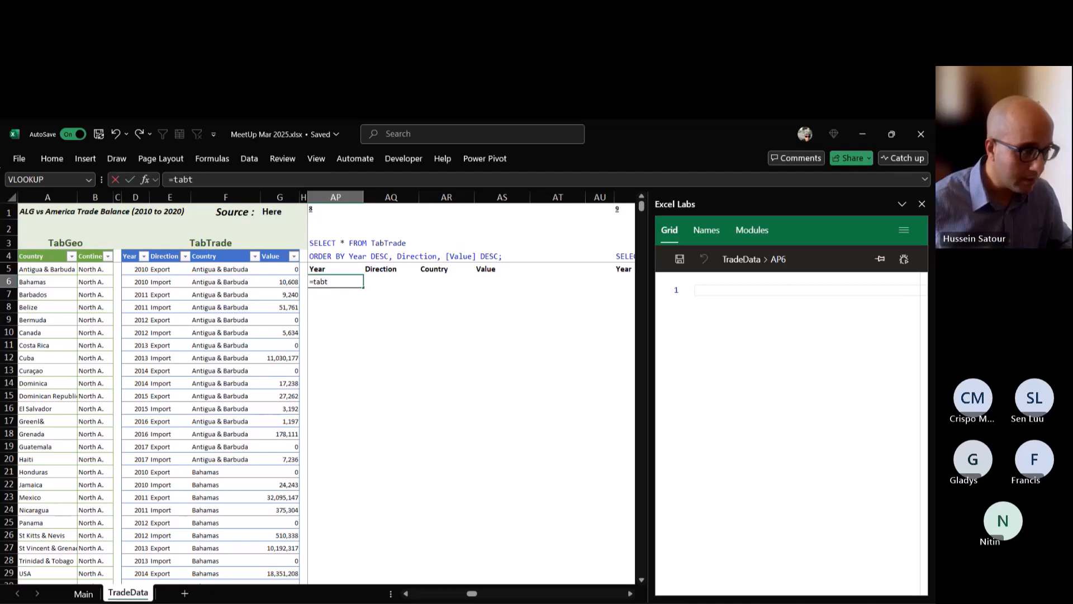
key(Tab)
key(ctrl+Return)
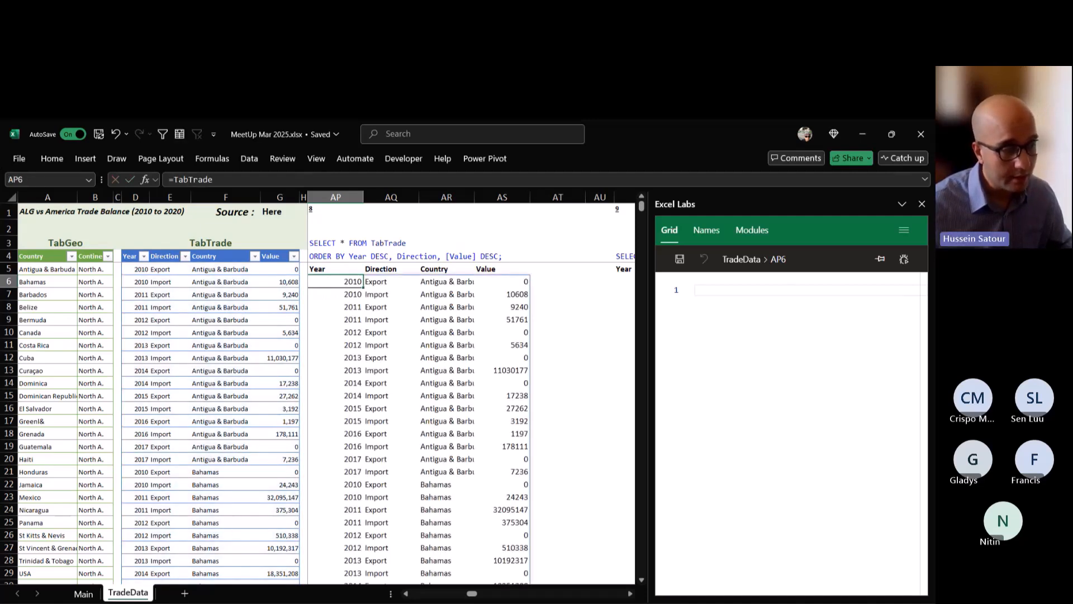
Wrap AP6's TabTrade reference in SORT, with sort index 1 and sort order -1 for descending Year.
key(F2)
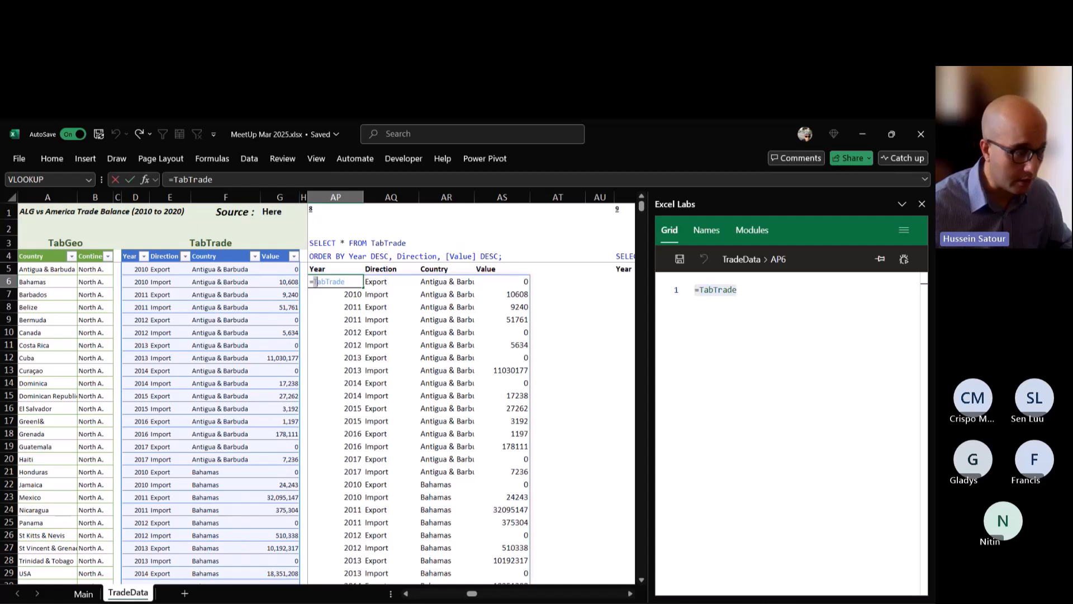
text(s)
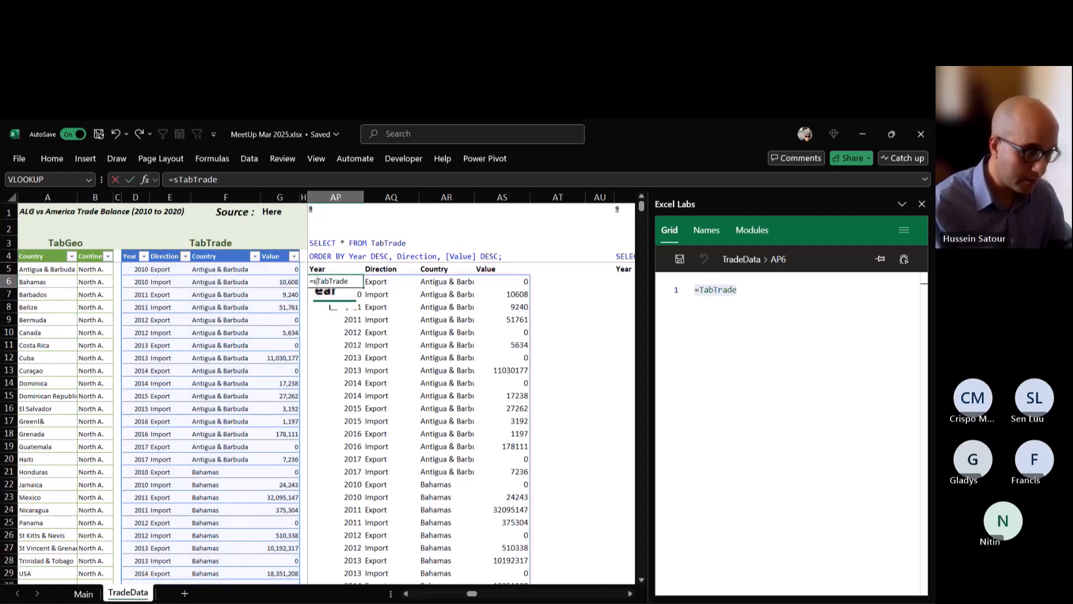
text(ort)
key(Tab)
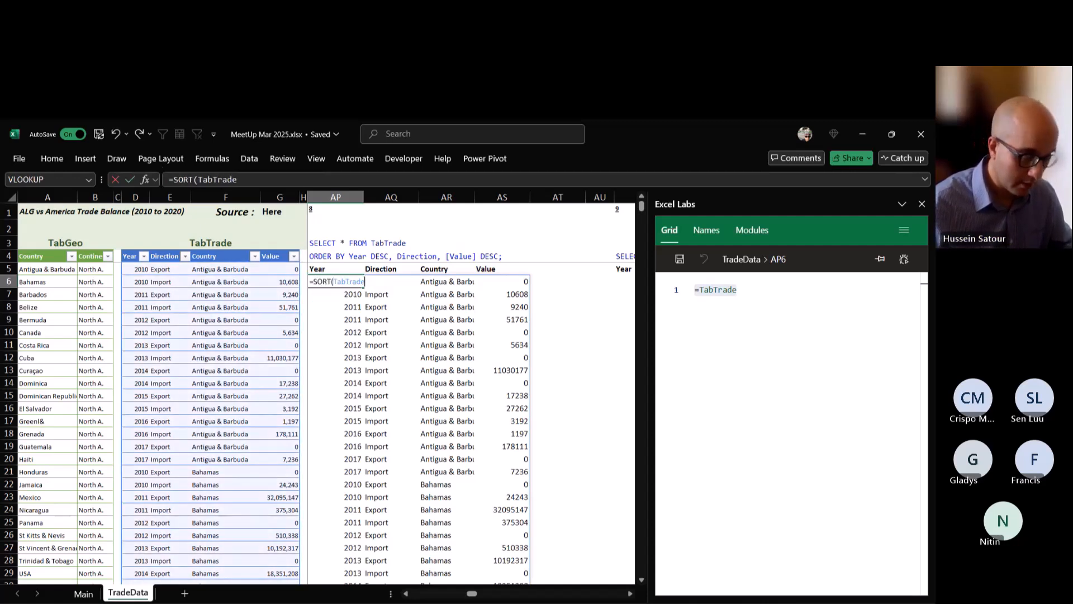
text(,)
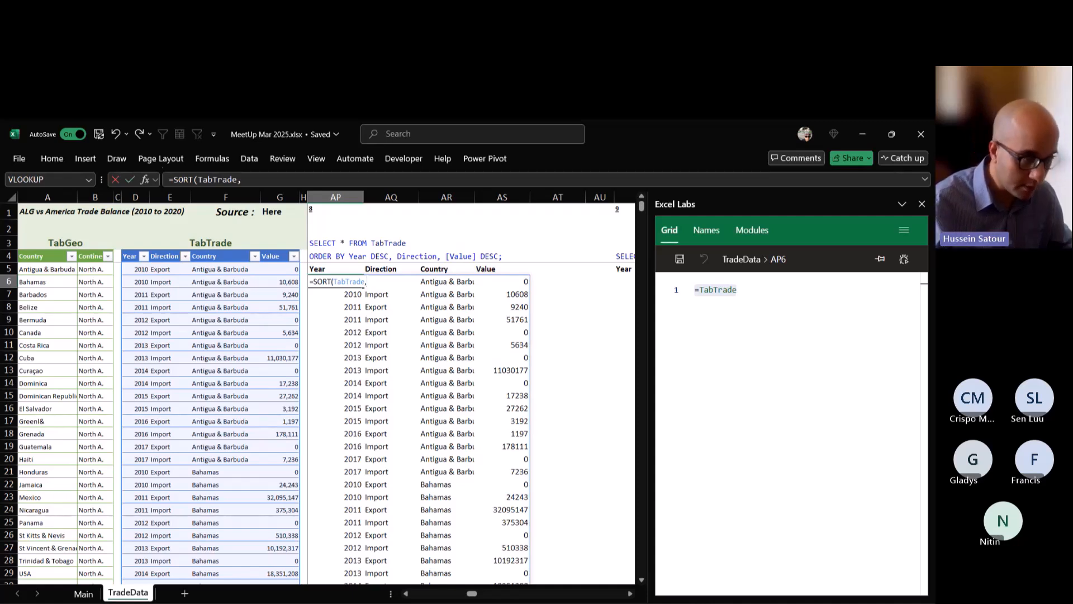
text(,)
key(BackSpace)
text(1,-)
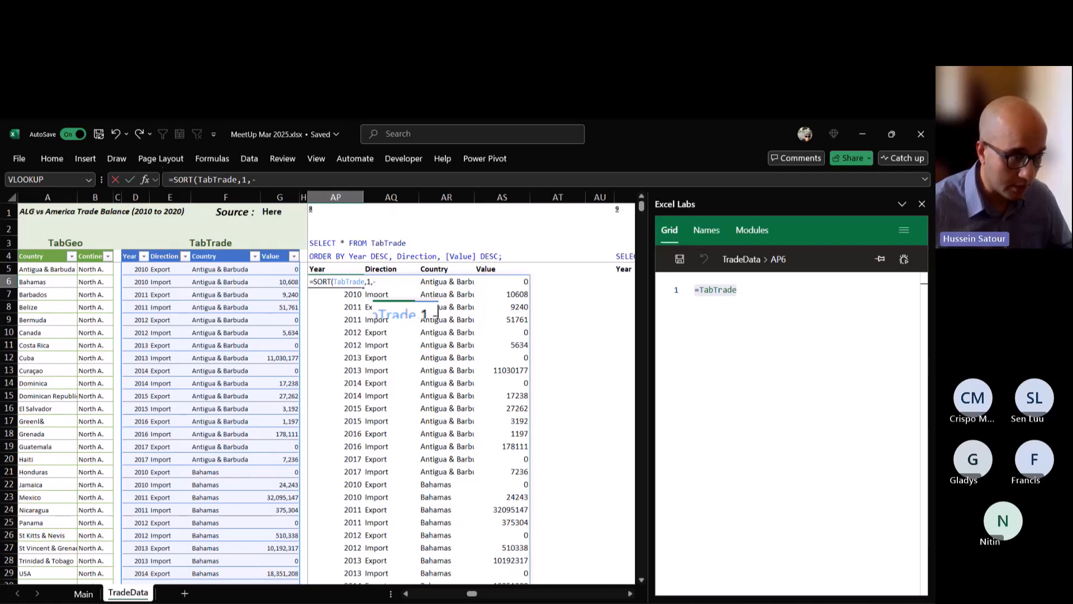
text(1)
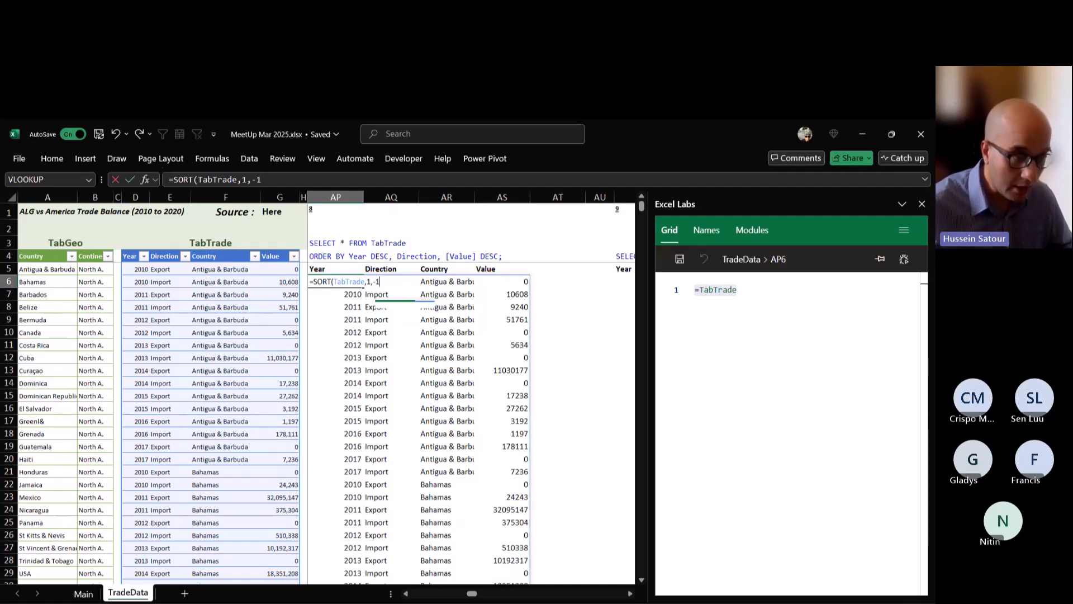
text(,)
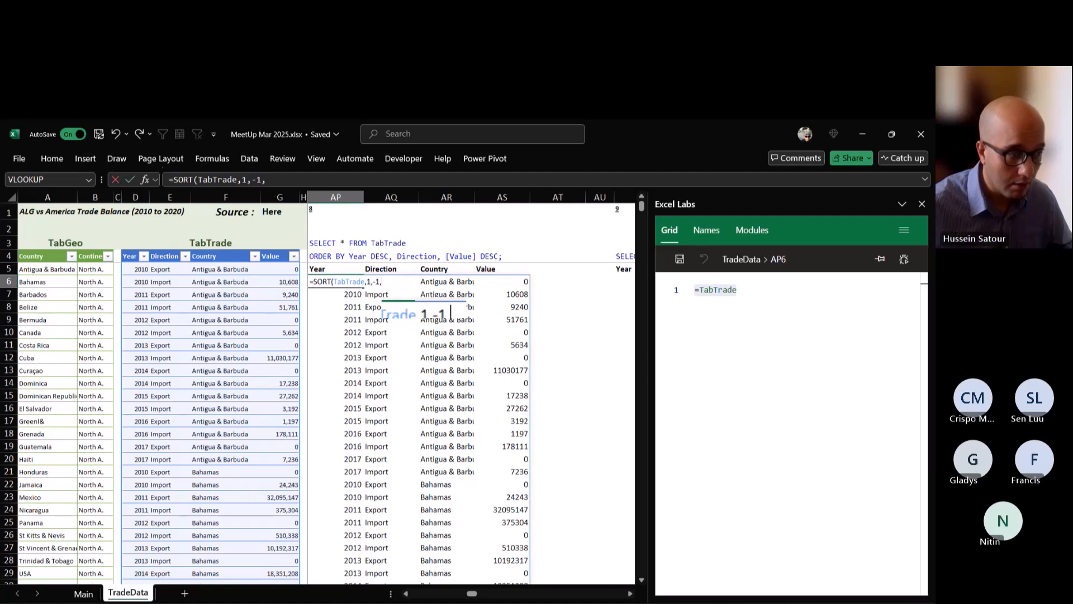
key(BackSpace)
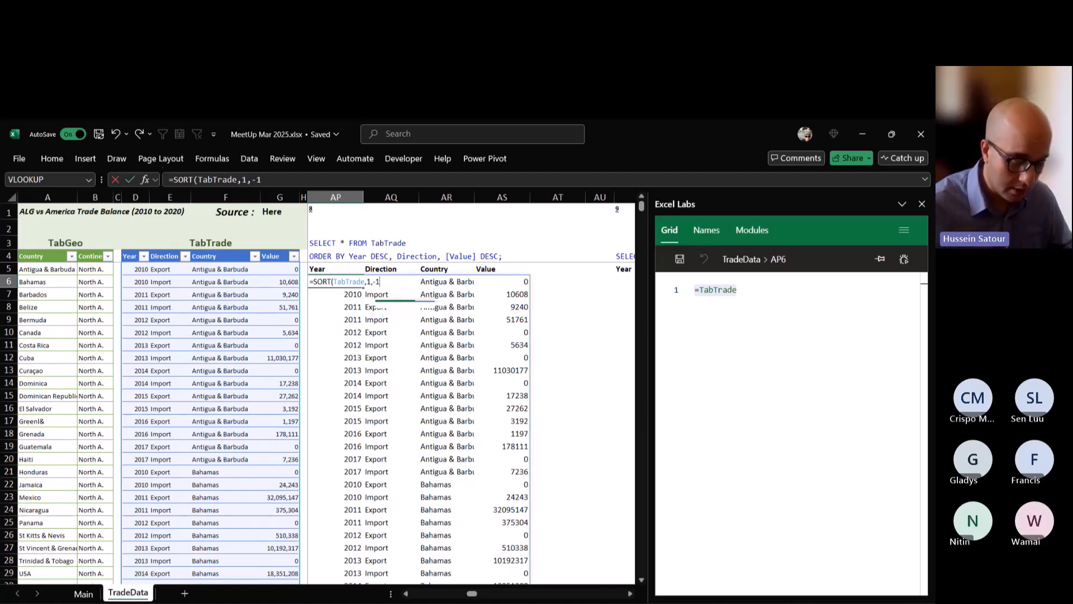
key(ctrl+Return)
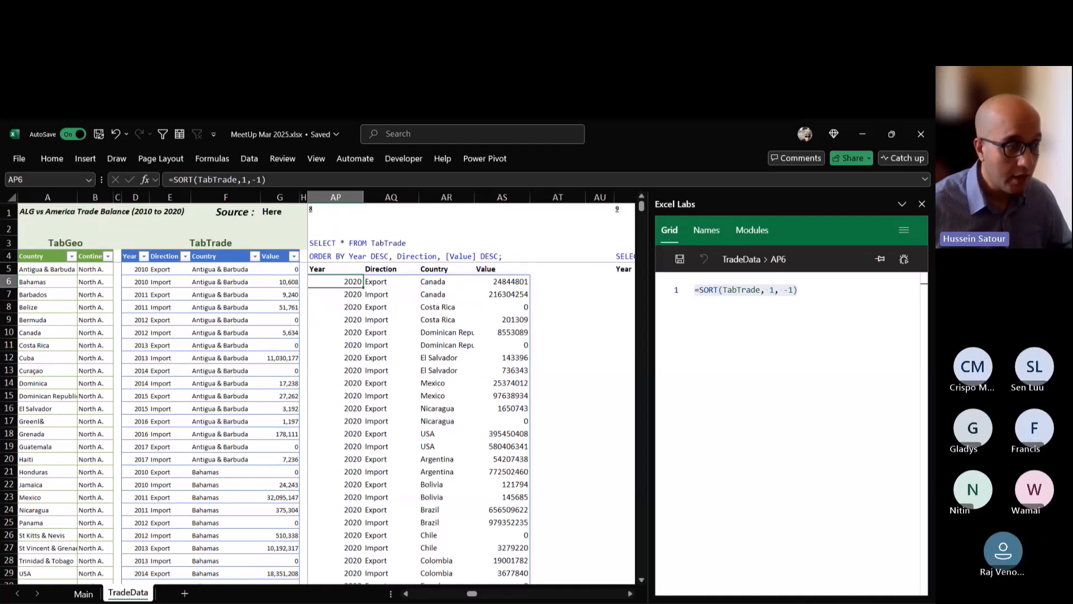
Replace the sort index in AP6's SORT formula with the array {1,2,4} to sort by Year, Direction and Value.
key(F2)
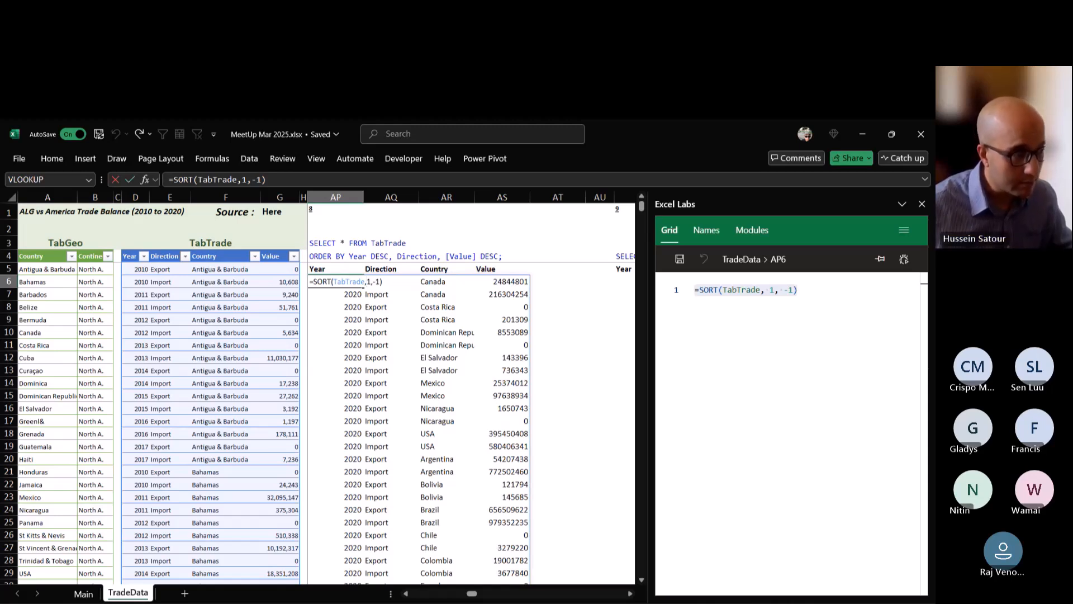
text({)
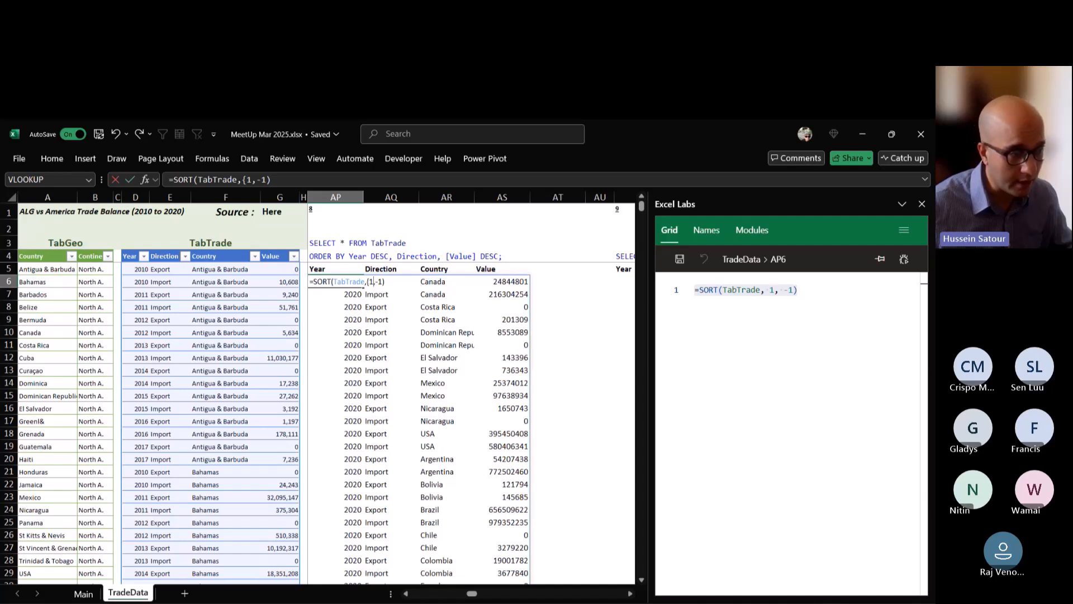
text(,2)
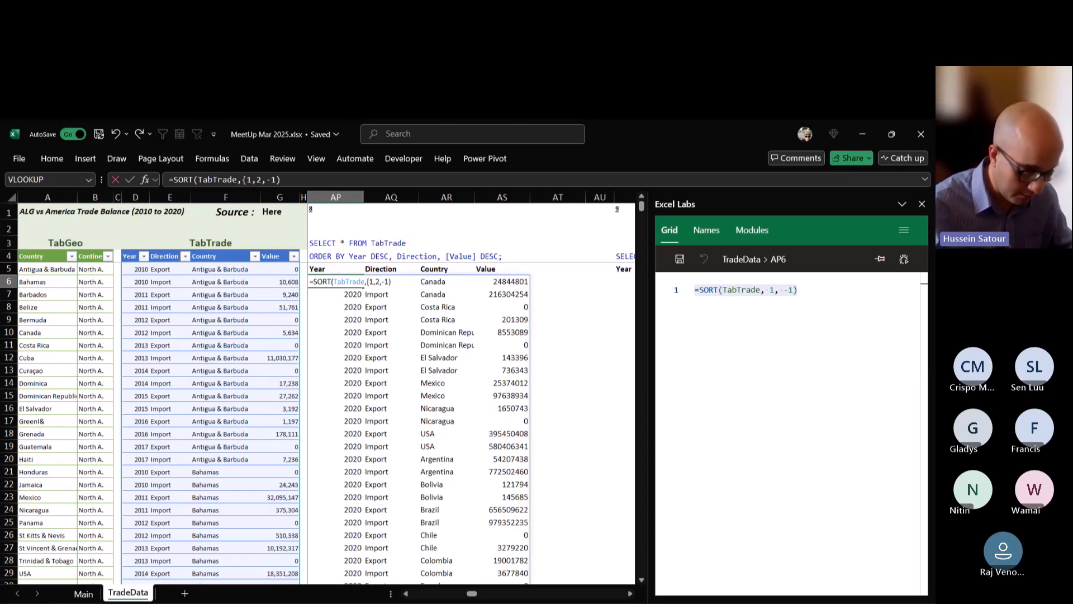
text(,4)
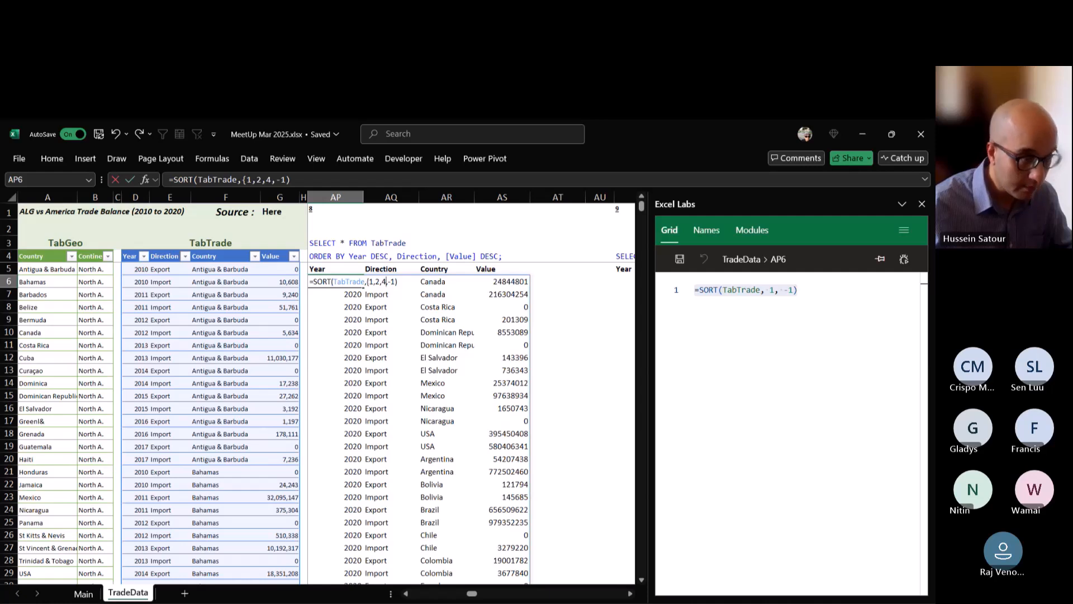
text(})
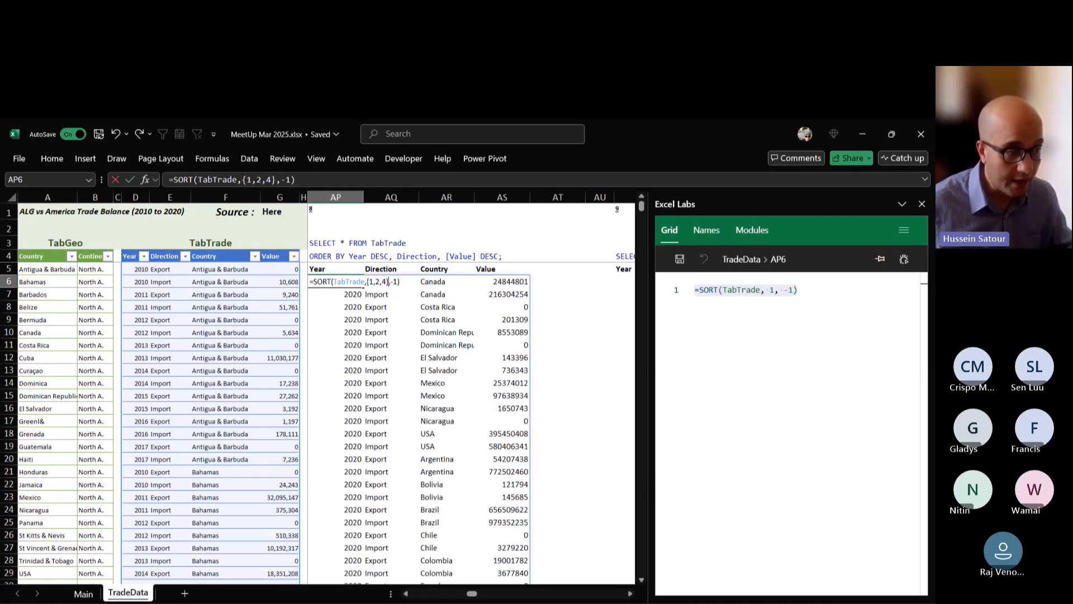
key(ctrl+Return)
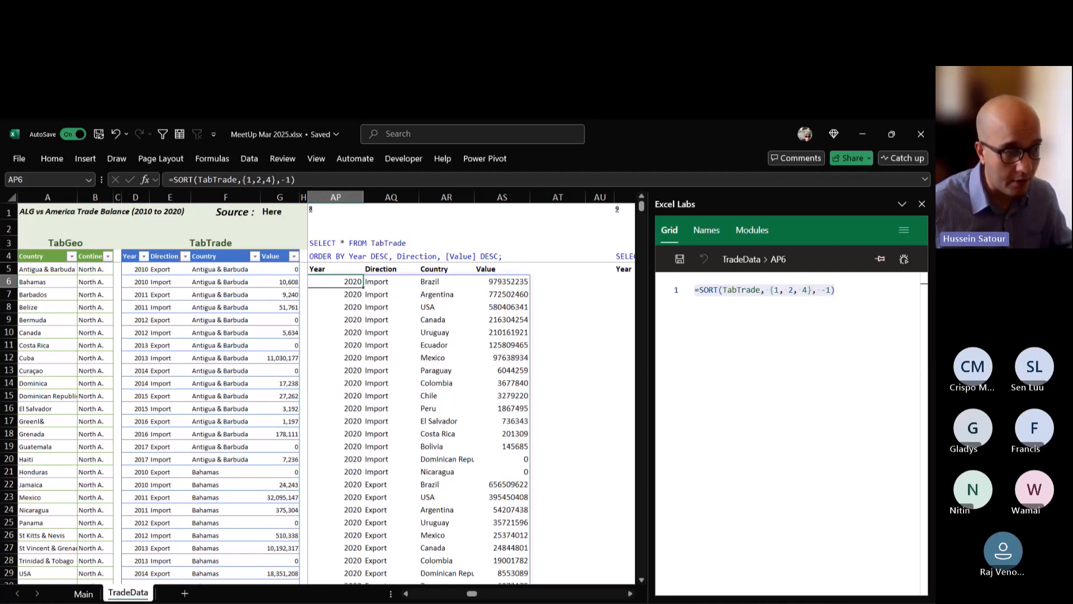
Set the sort order in AP6's SORT formula to the array {-1,1,-1}, giving each sort column its own direction.
double_click(354, 282)
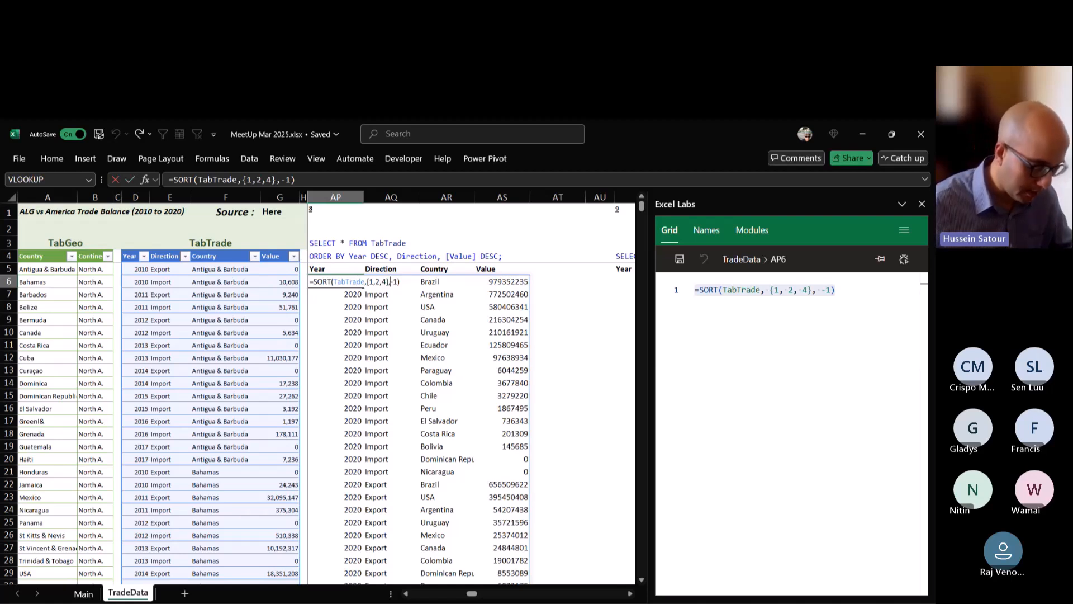
text({-1)
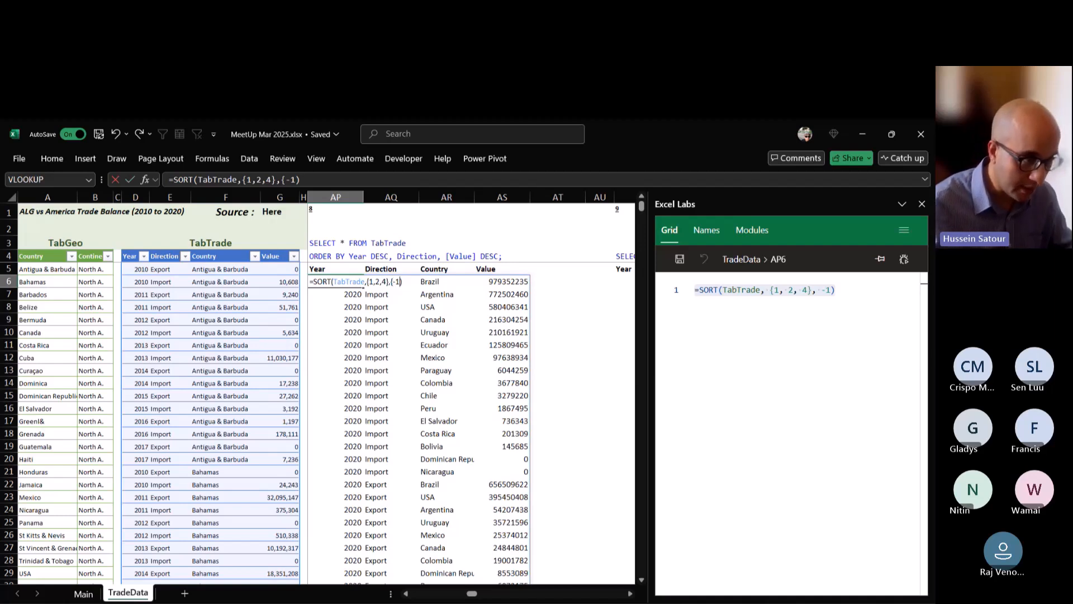
text(,1)
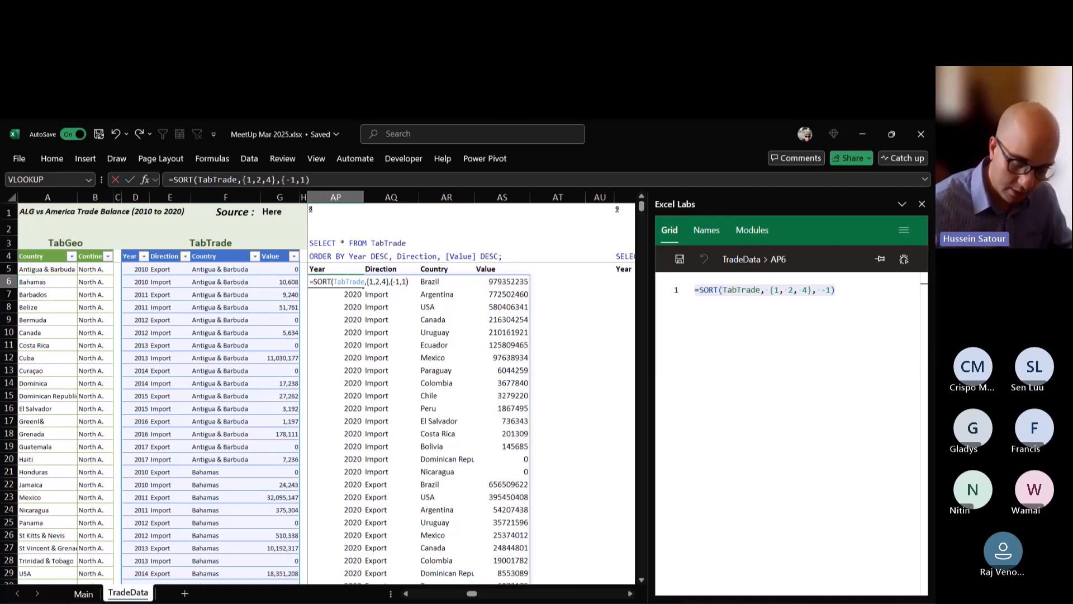
text(,-1)
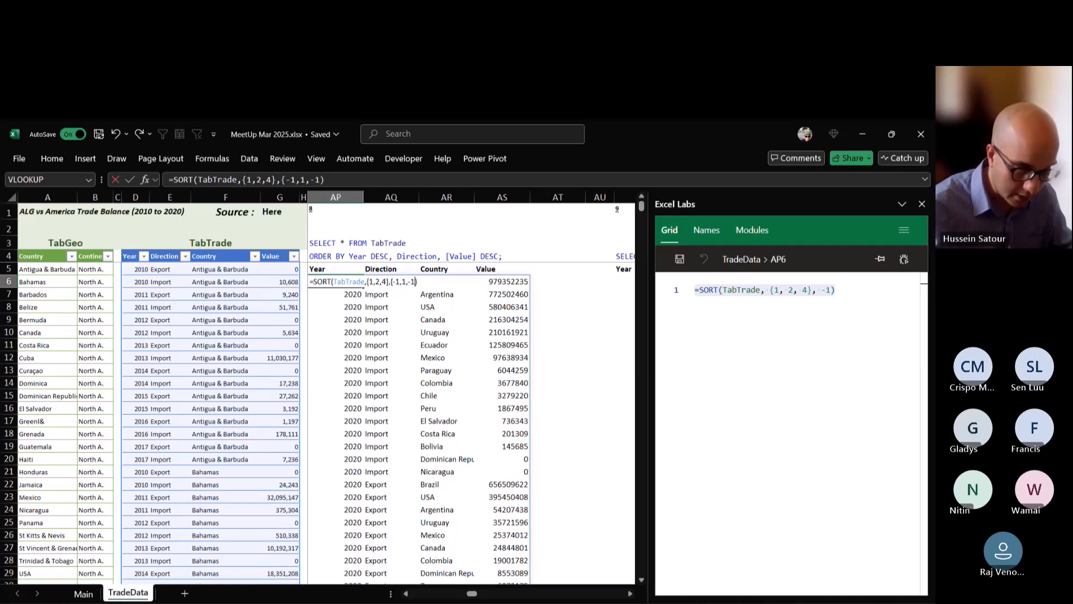
text(})
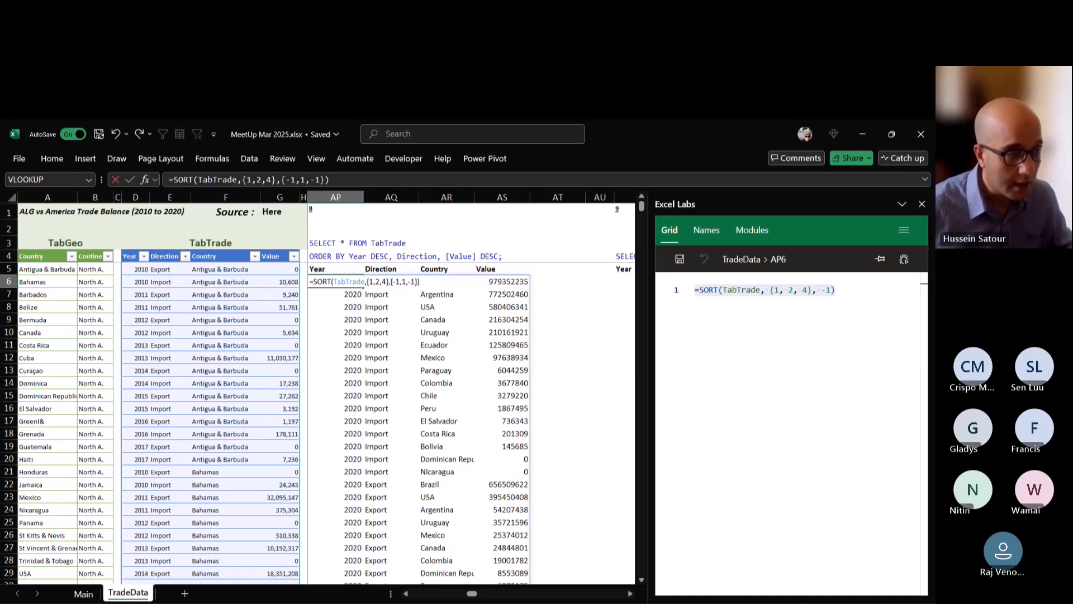
key(ctrl+Return)
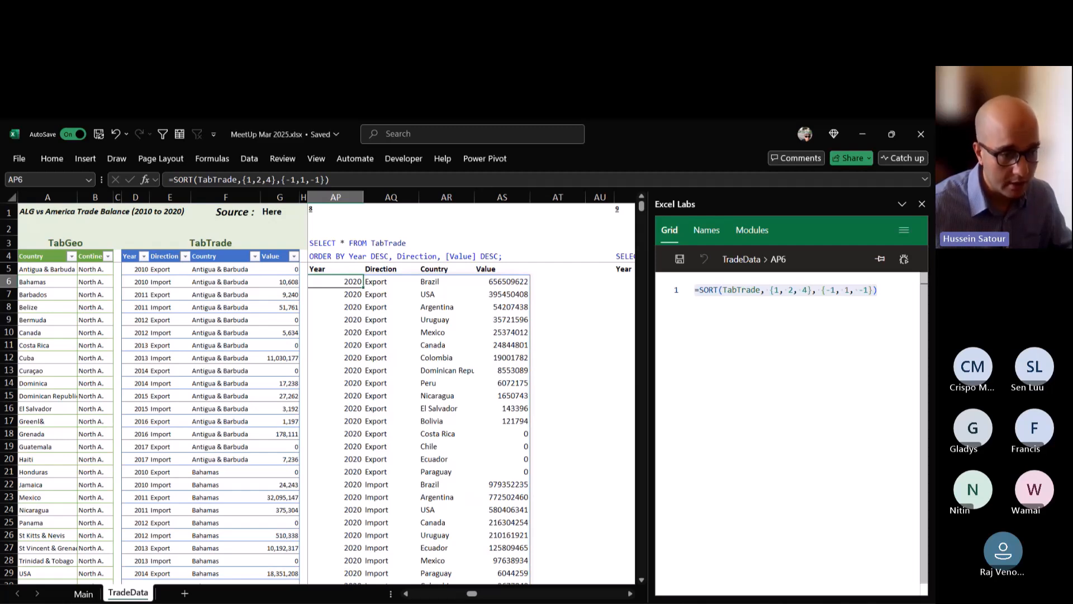
click(877, 290)
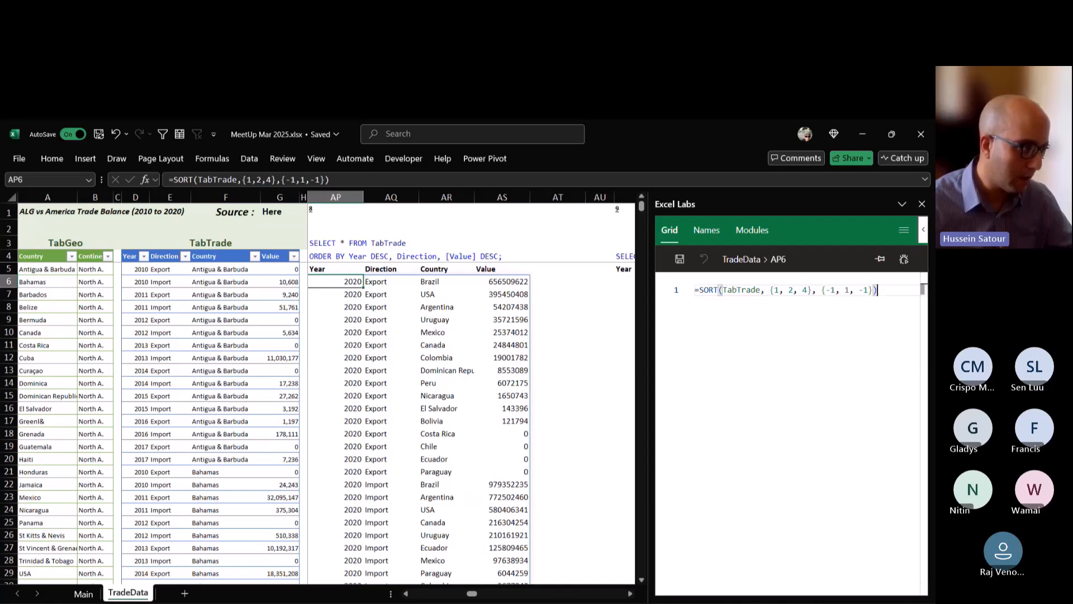
click(391, 227)
text(=sort)
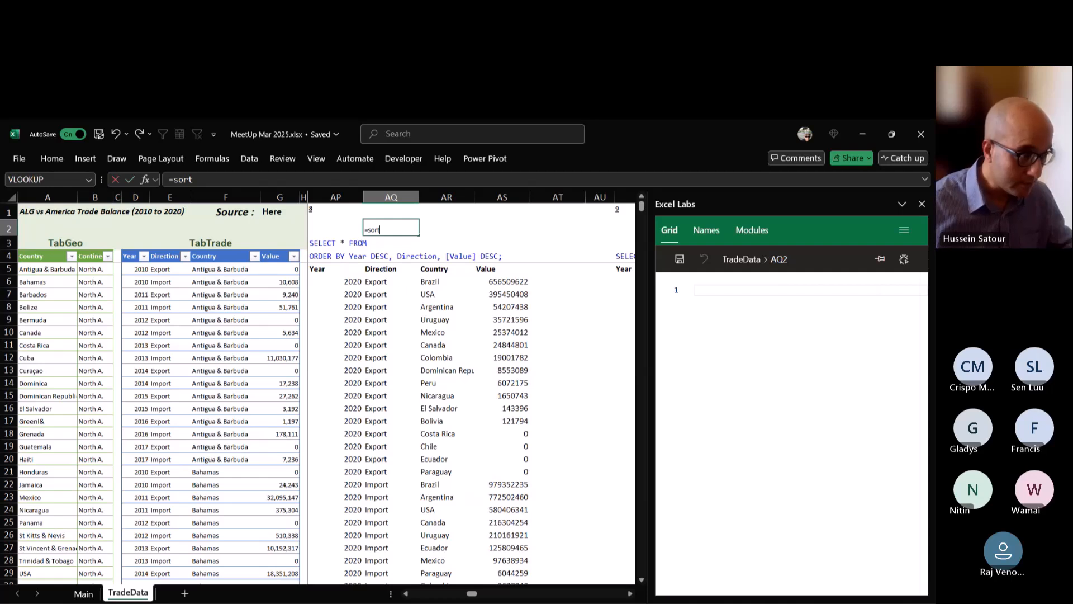
key(Down)
key(Tab)
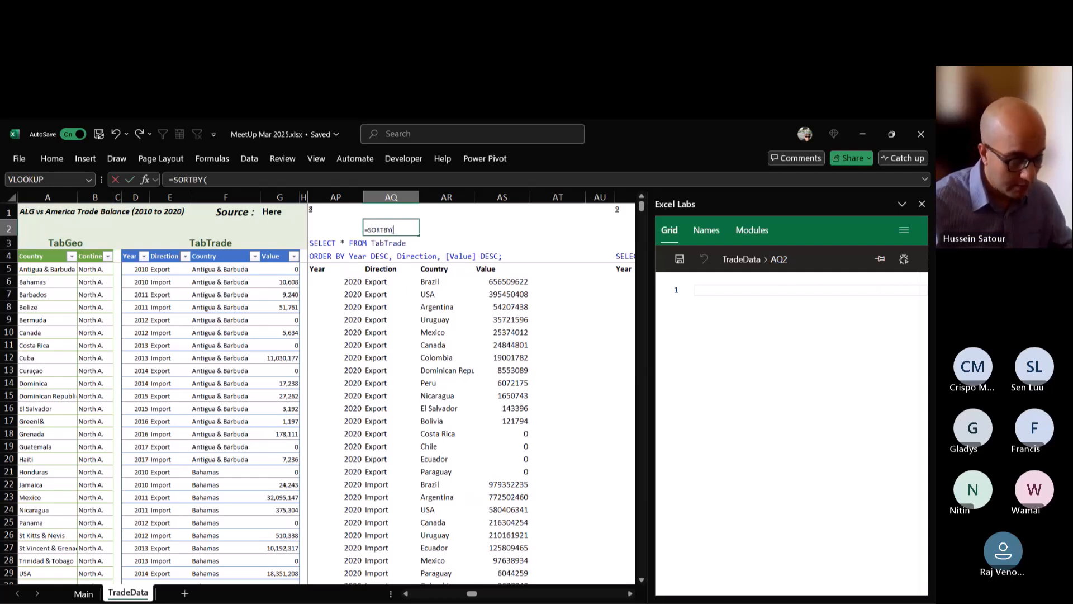
text(,,)
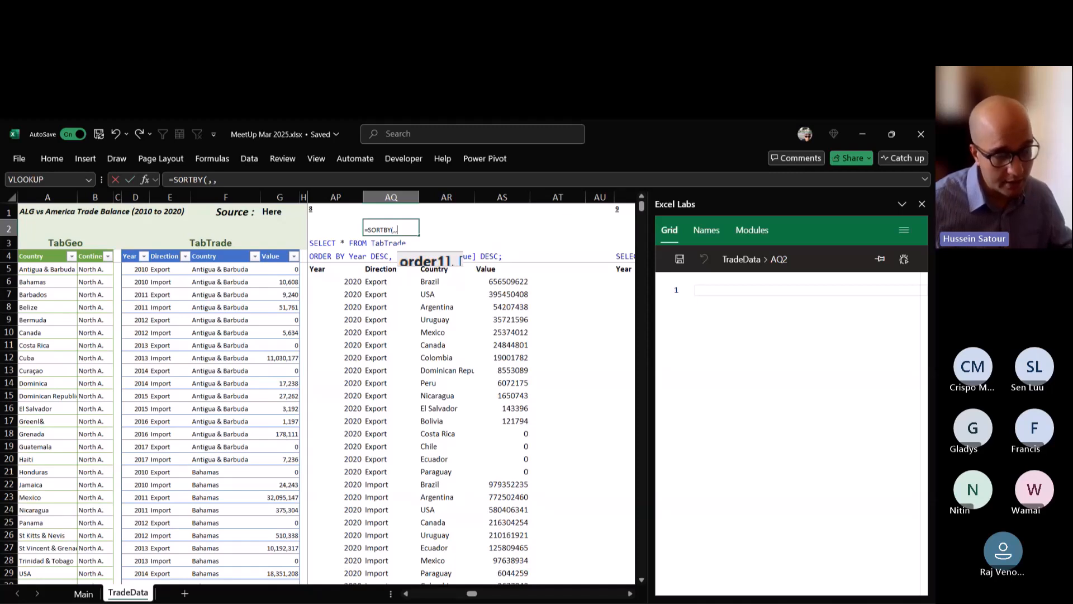
key(BackSpace)
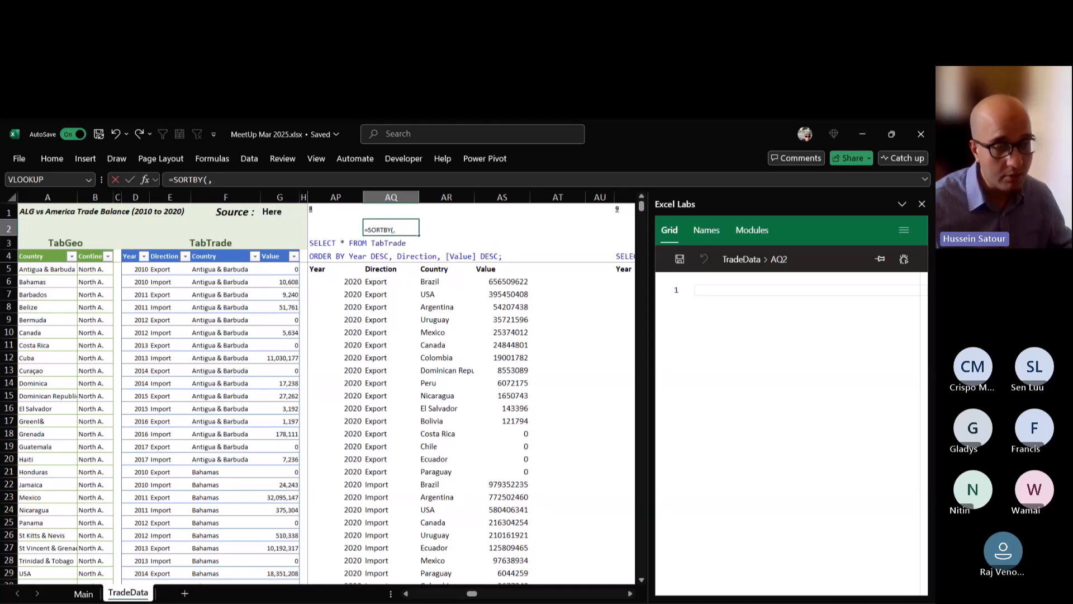
key(Escape)
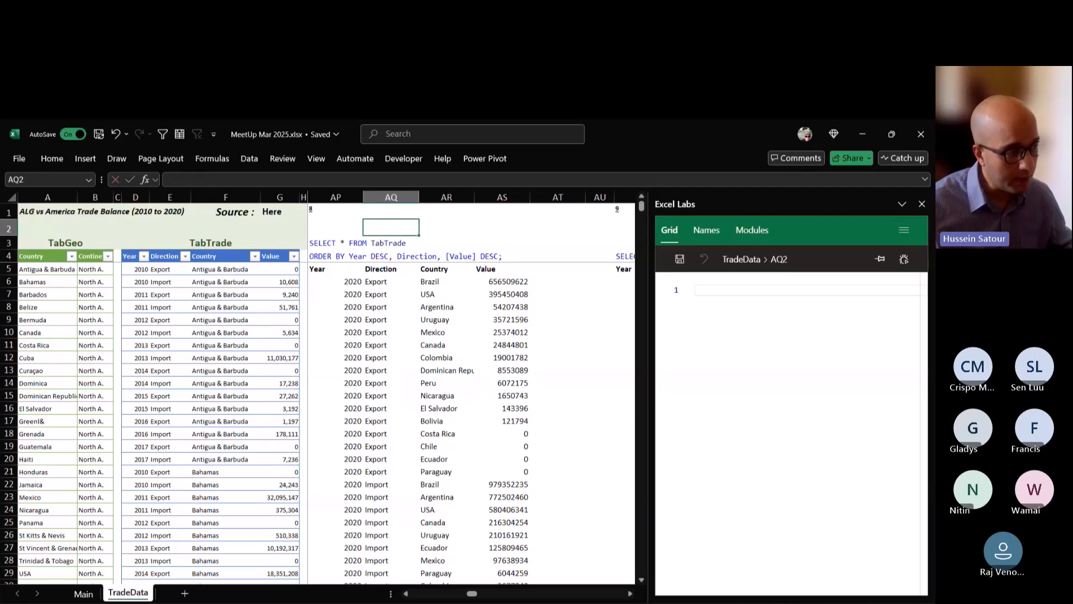
Examine the SELECT DISTINCT statement of query 9 on the TradeData sheet.
click(335, 282)
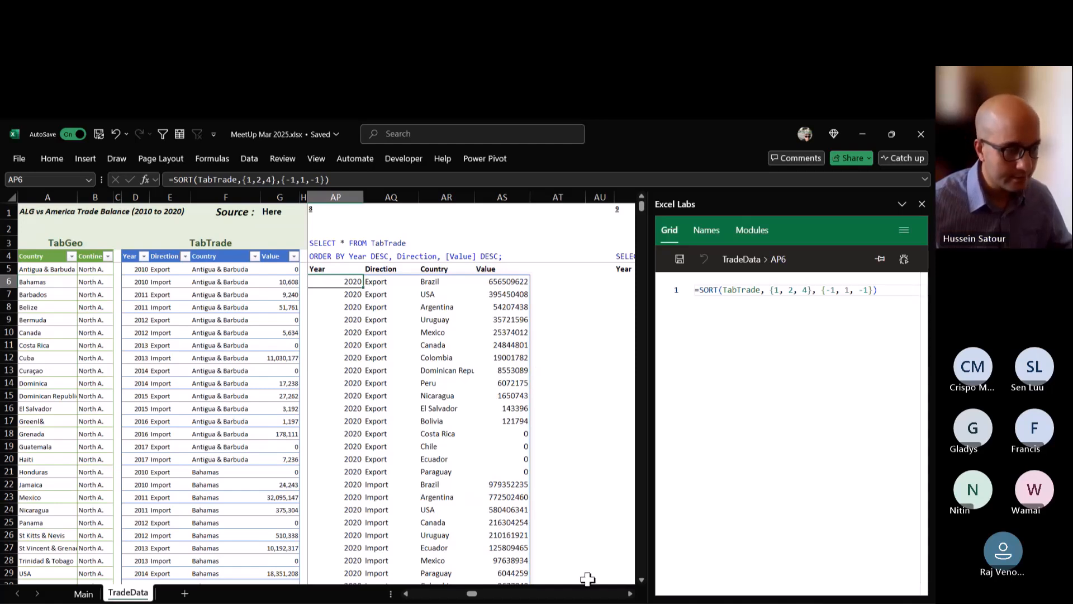
click(629, 594)
click(630, 594)
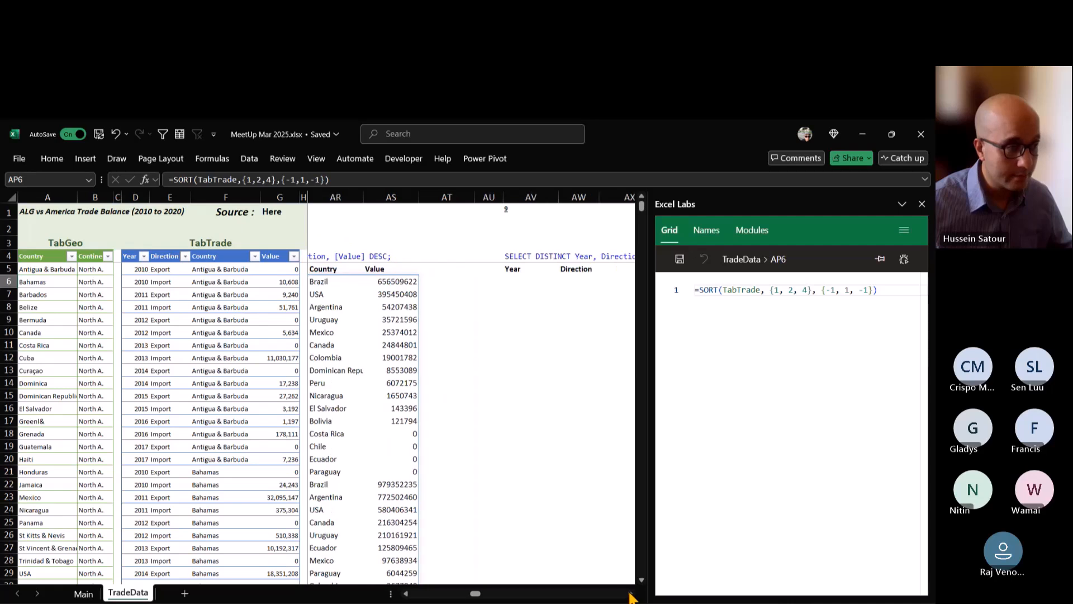
click(629, 594)
click(630, 594)
click(630, 594)
click(630, 594)
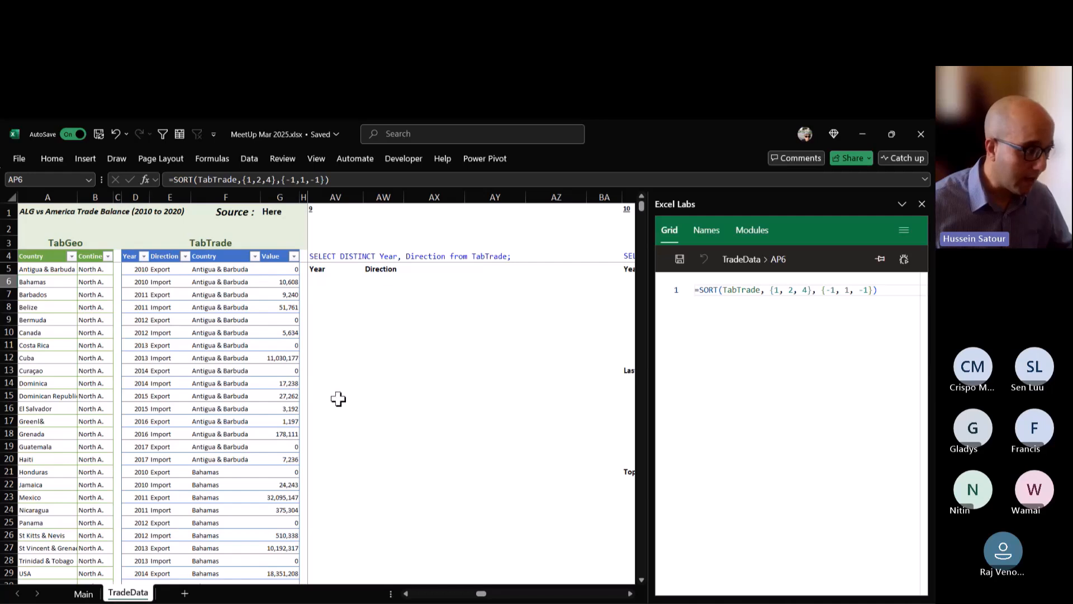
Filter the Excel functions list on the Main sheet to the UNIQUE function.
click(83, 594)
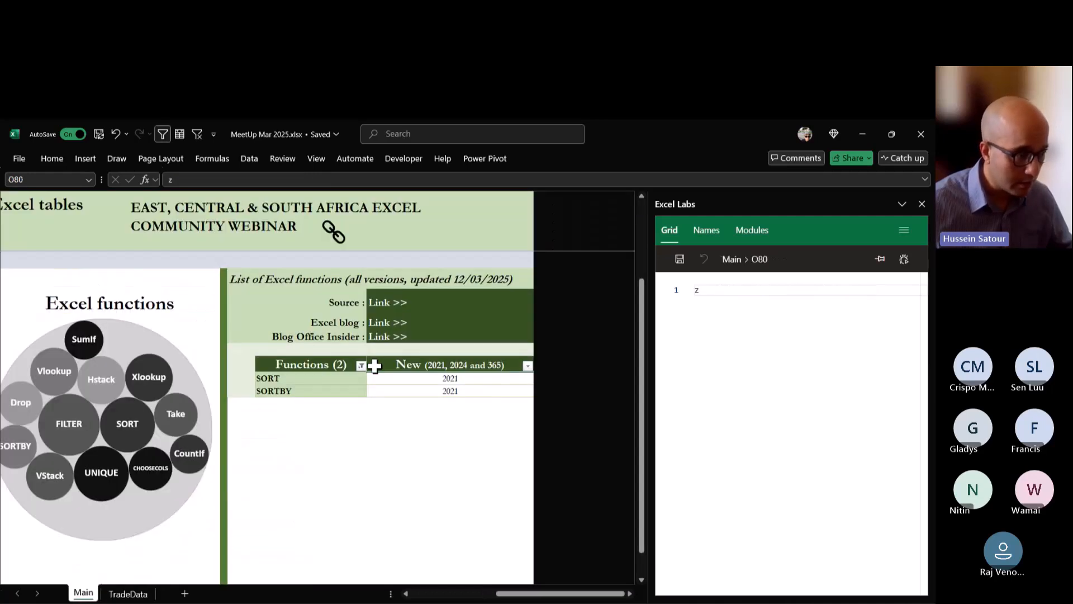
click(361, 365)
click(313, 575)
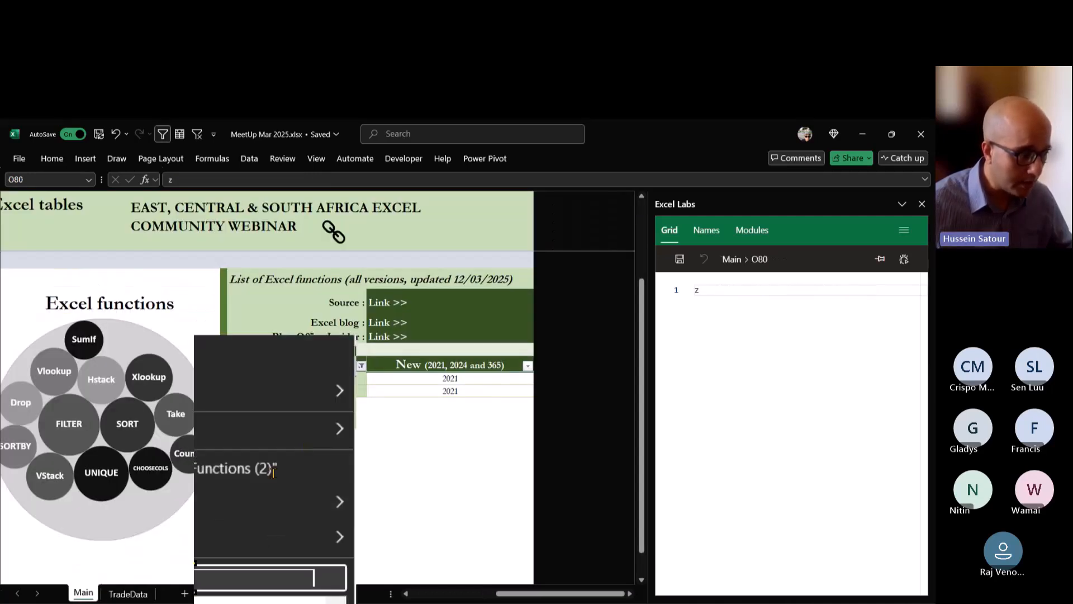
text(u)
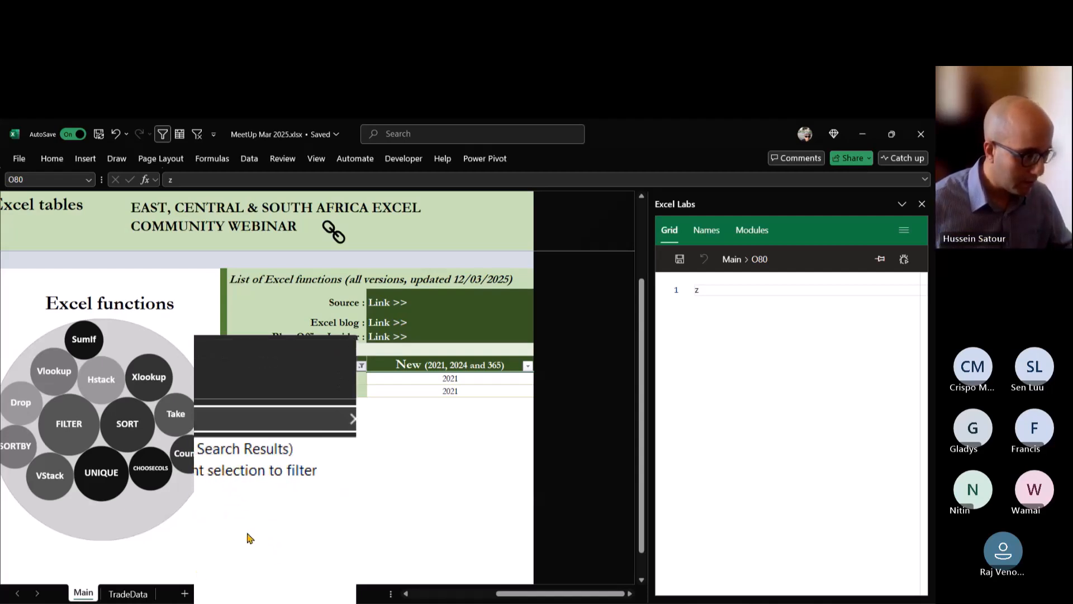
click(230, 494)
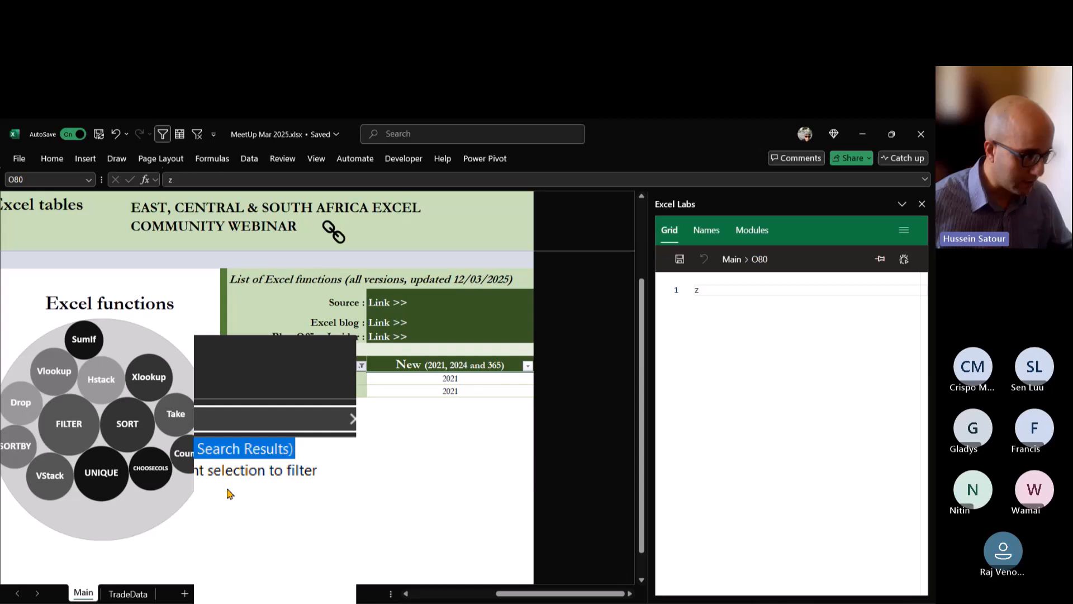
click(229, 543)
click(280, 556)
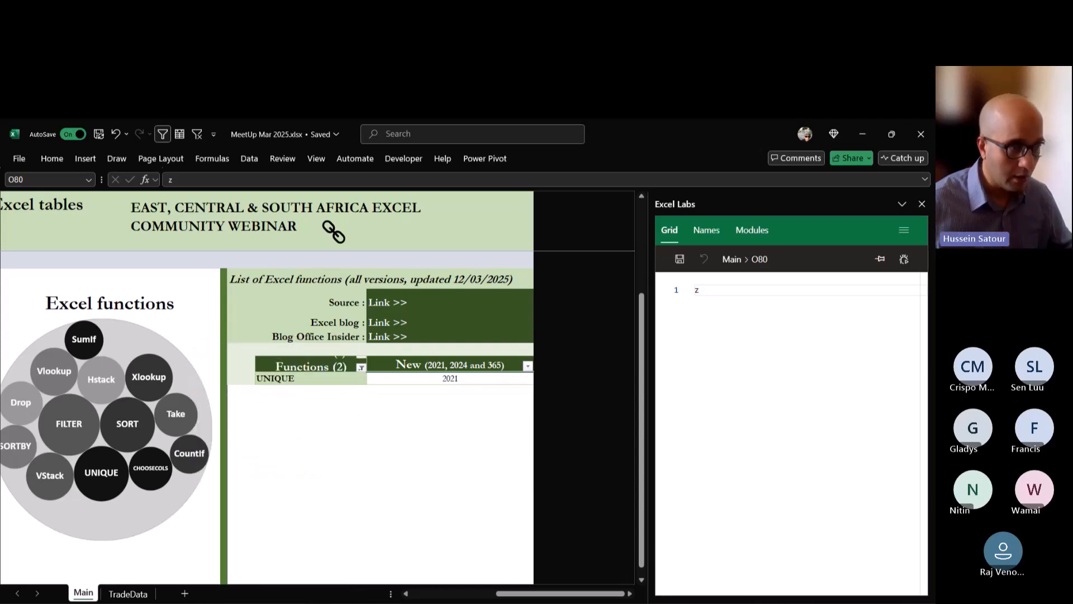
Enter =UNIQUE(TabTrade[Year]) in cell AV6 of the TradeData sheet, under query 9's Year header, to list the distinct years.
scroll(281, 436, up, 2)
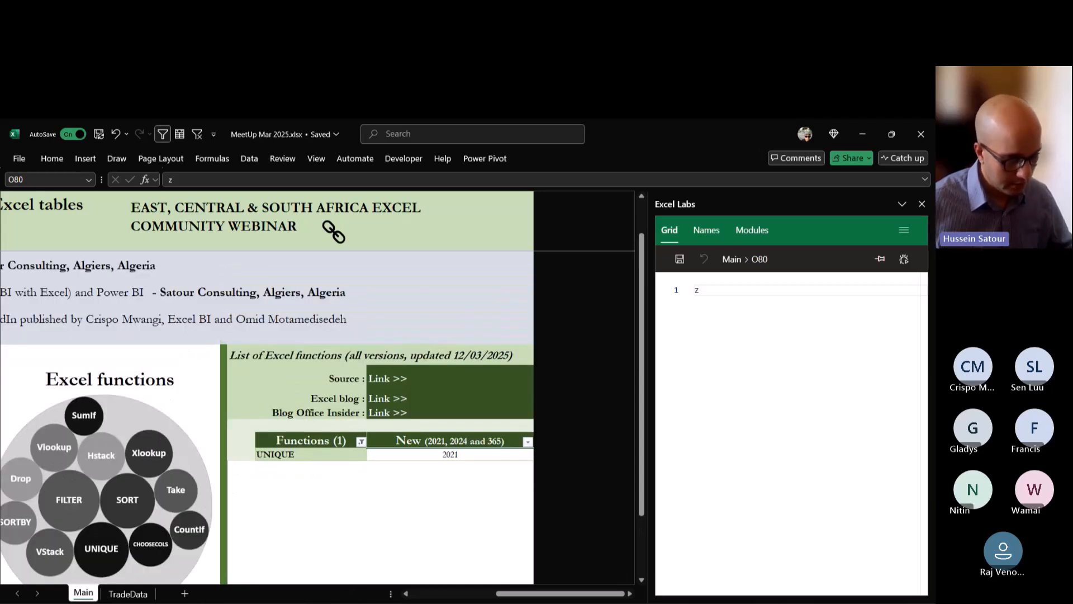
scroll(267, 418, up, 1)
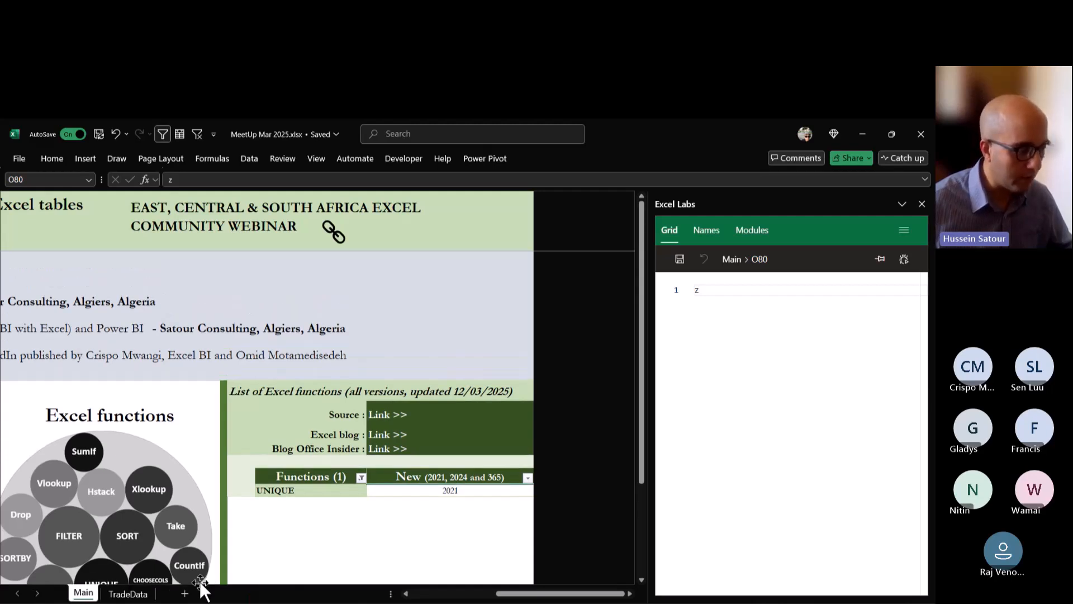
click(134, 597)
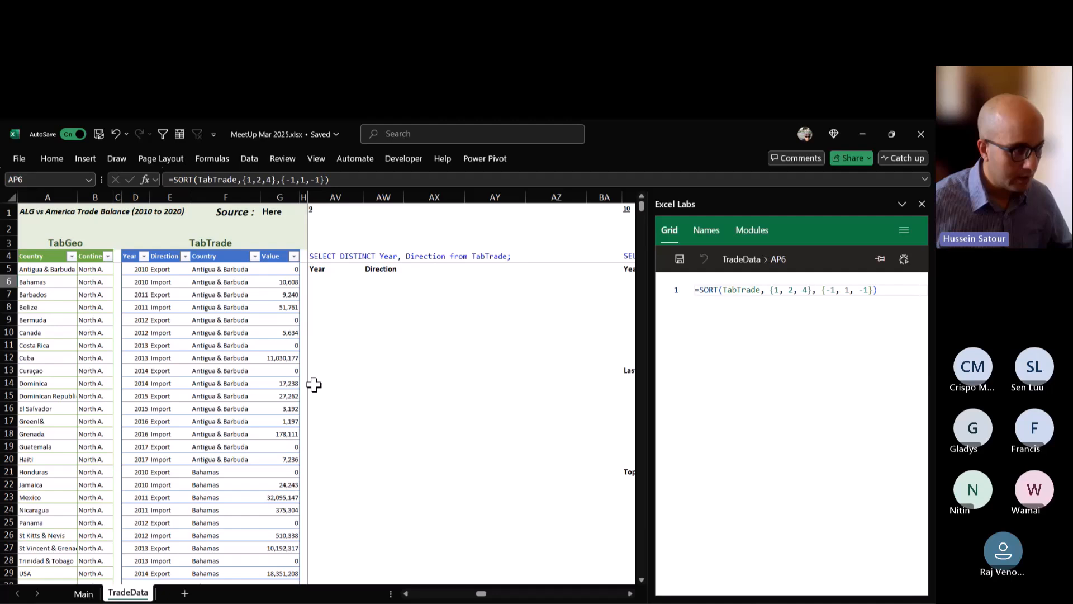
click(325, 280)
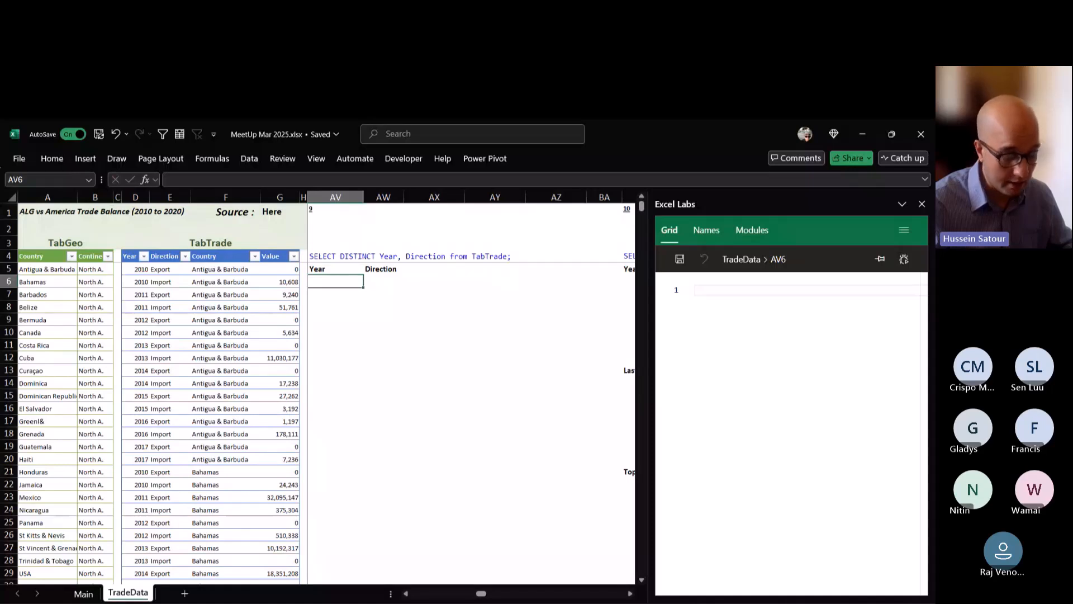
text(=)
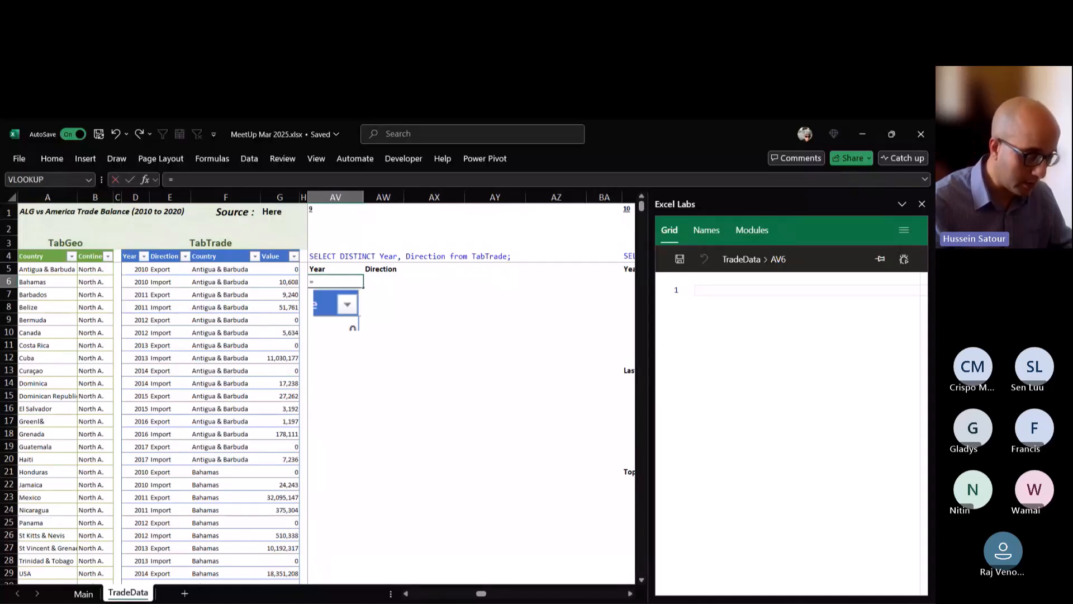
text(UNIQUE()
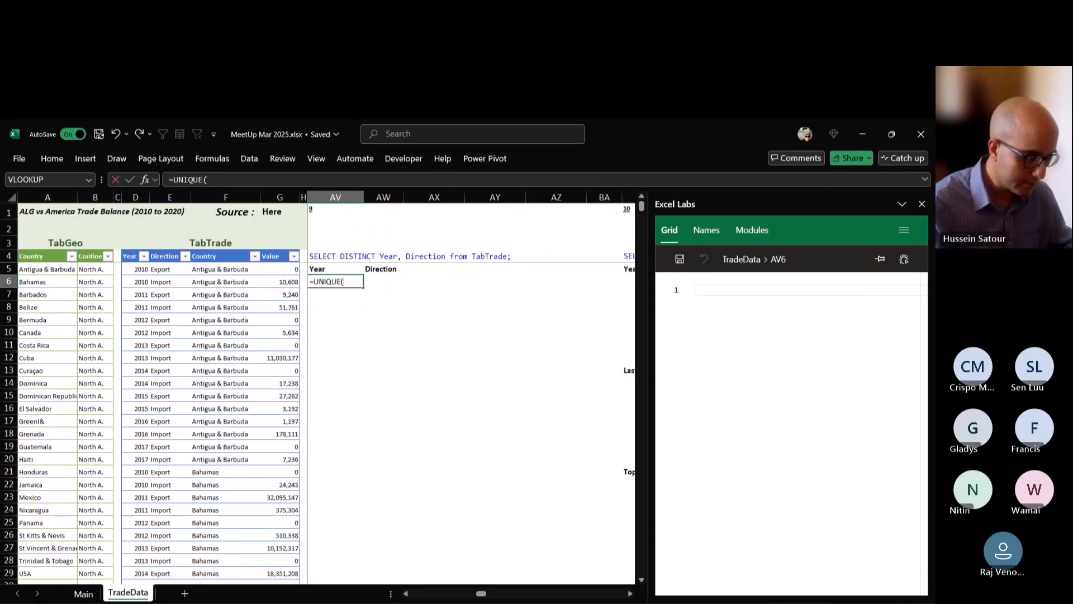
text(tra)
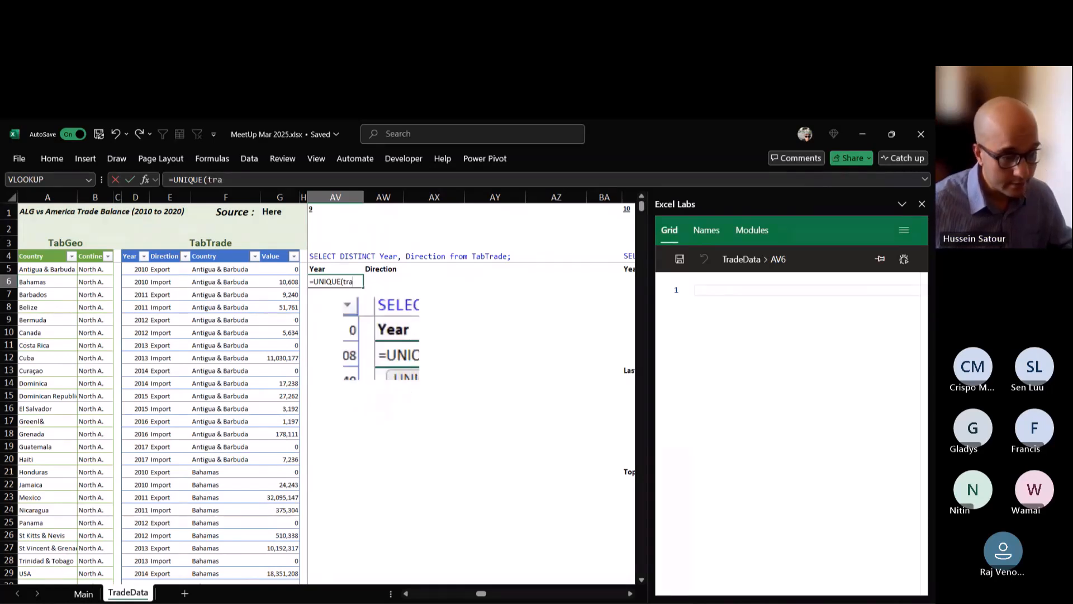
key(Tab)
text([)
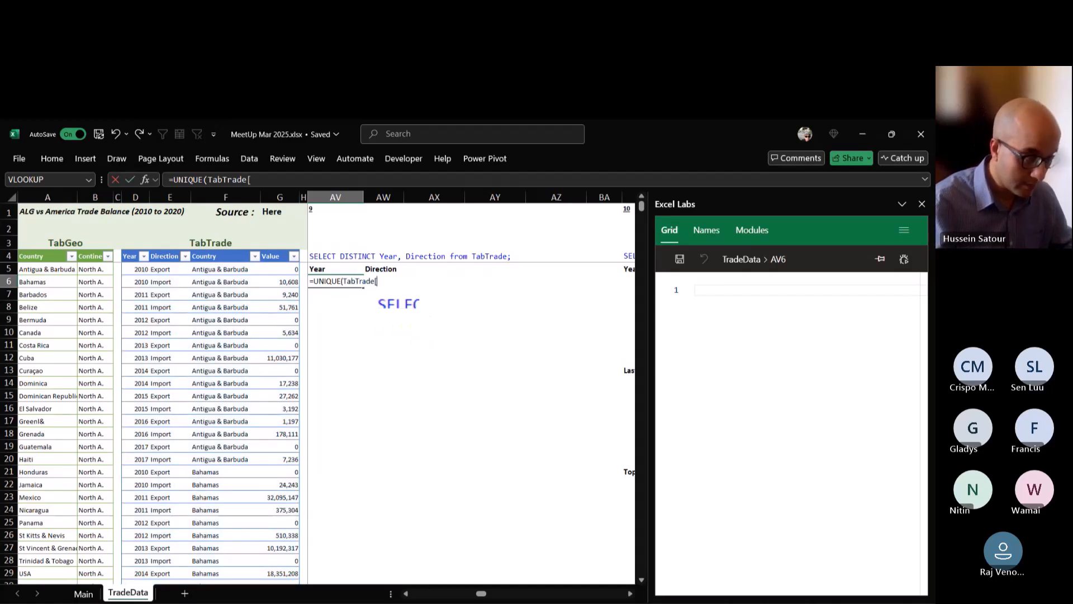
text(Year)
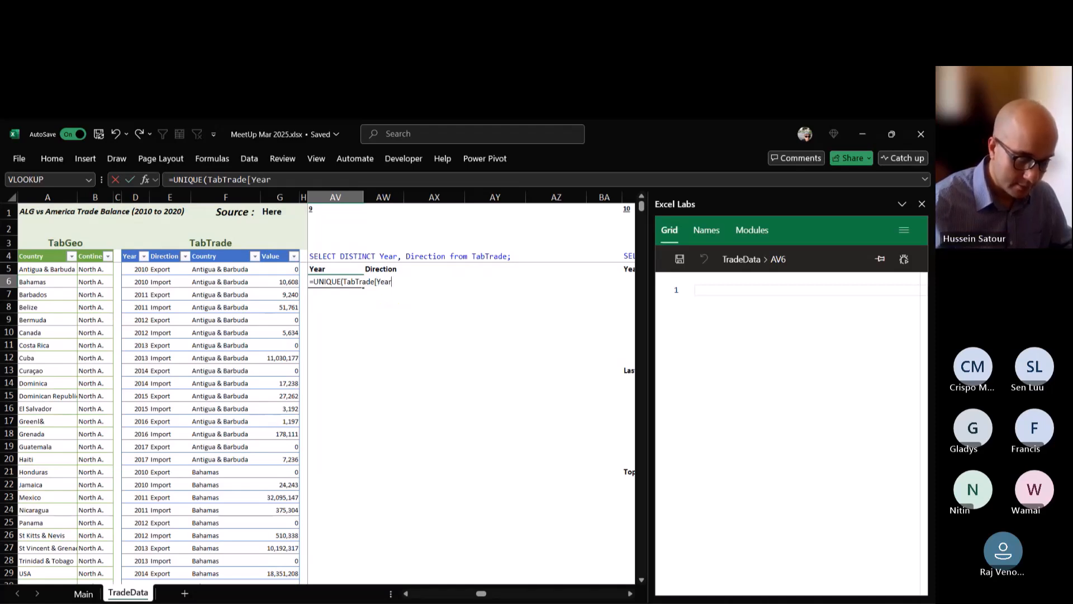
text(]))
key(ctrl+Return)
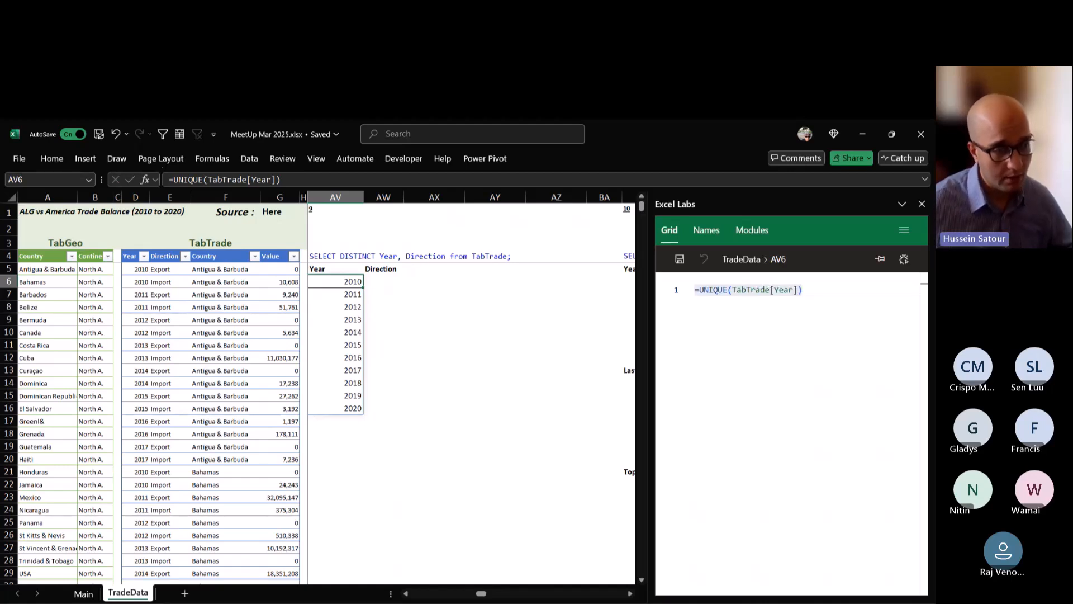
Open AV6's formula for editing and highlight the UNIQUE function name to examine it.
key(F2)
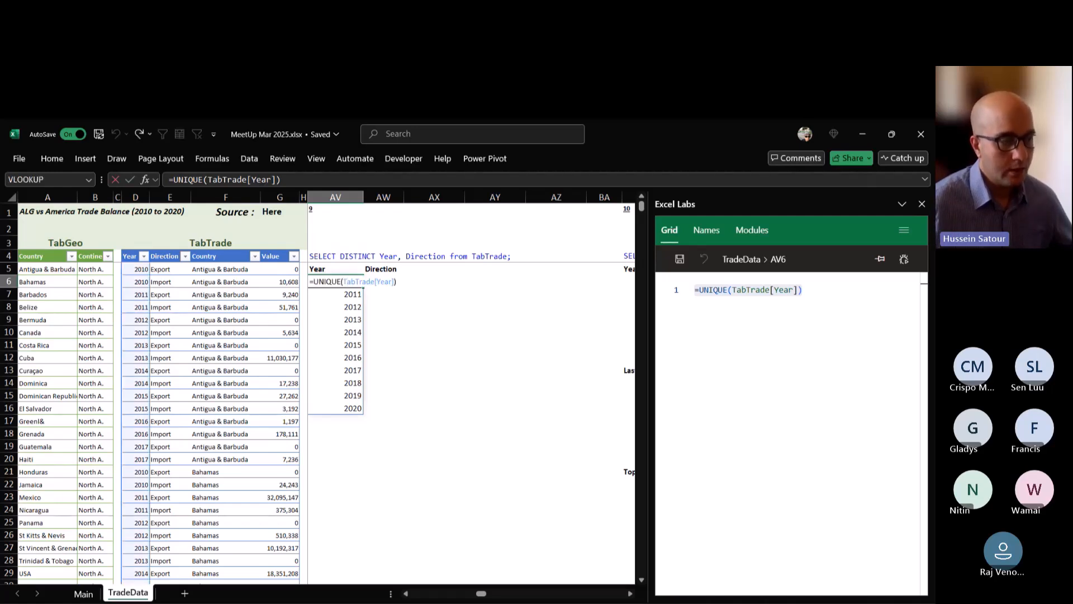
key(shift+Left)
key(shift+Left)
key(shift+Left)
key(shift+Left)
key(shift+Left)
key(shift+Left)
key(shift+Left)
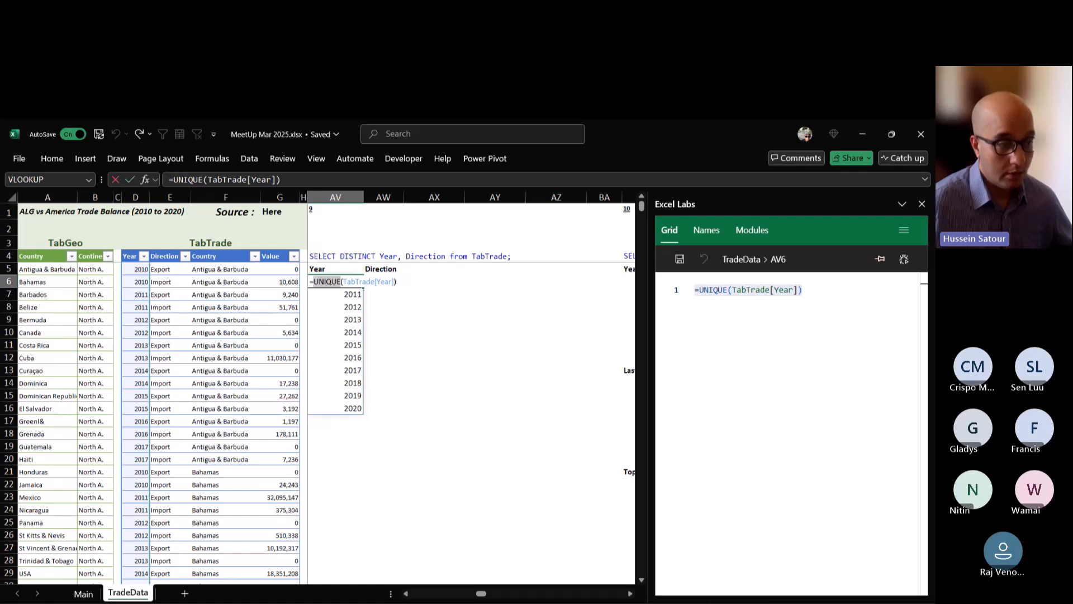
key(shift+Right)
key(shift+Right)
key(shift+Right)
key(shift+Right)
key(shift+Right)
key(shift+Right)
key(shift+Right)
key(shift+Right)
key(shift+Right)
key(shift+Right)
key(shift+Left)
key(shift+Left)
key(shift+Left)
key(shift+Left)
key(shift+Left)
key(shift+Left)
key(shift+Left)
key(shift+Left)
key(shift+Left)
key(shift+Left)
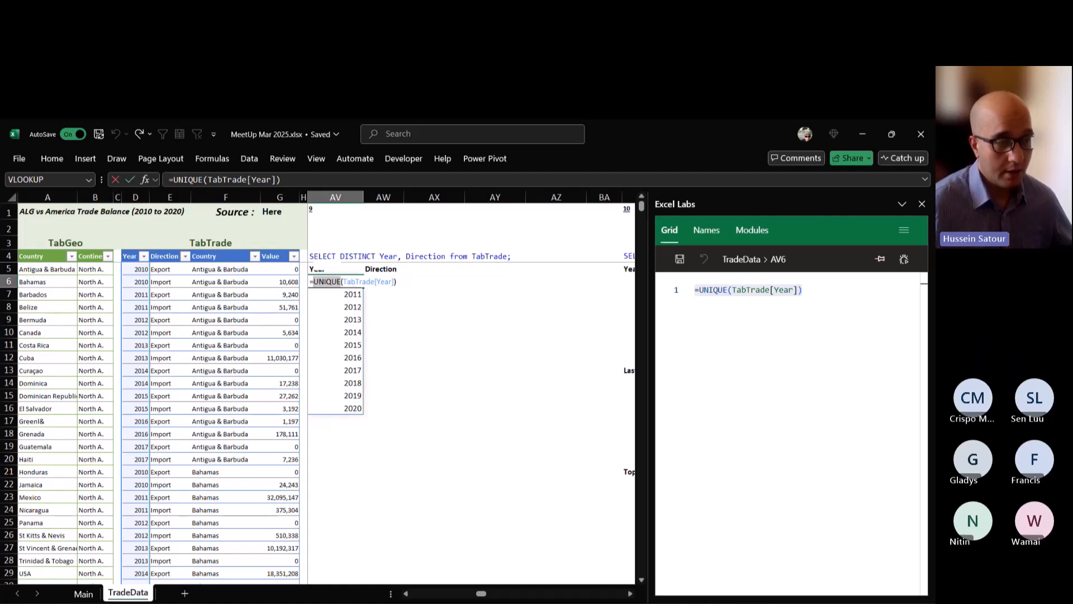
key(Right)
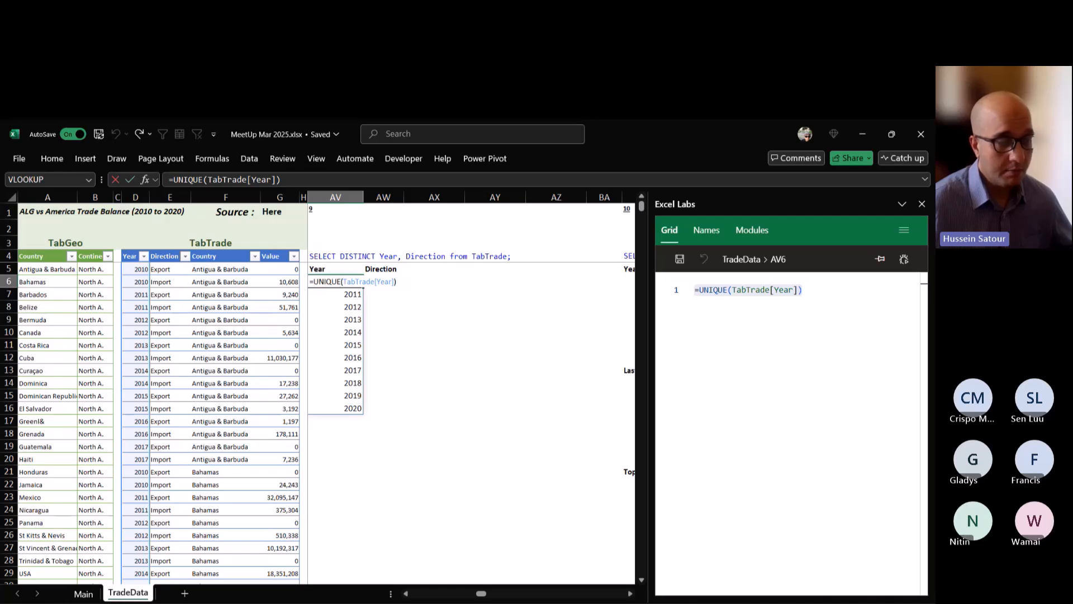
key(shift+Left)
key(shift+Left)
key(shift+Left)
key(shift+Left)
key(shift+Left)
key(shift+Left)
key(shift+Left)
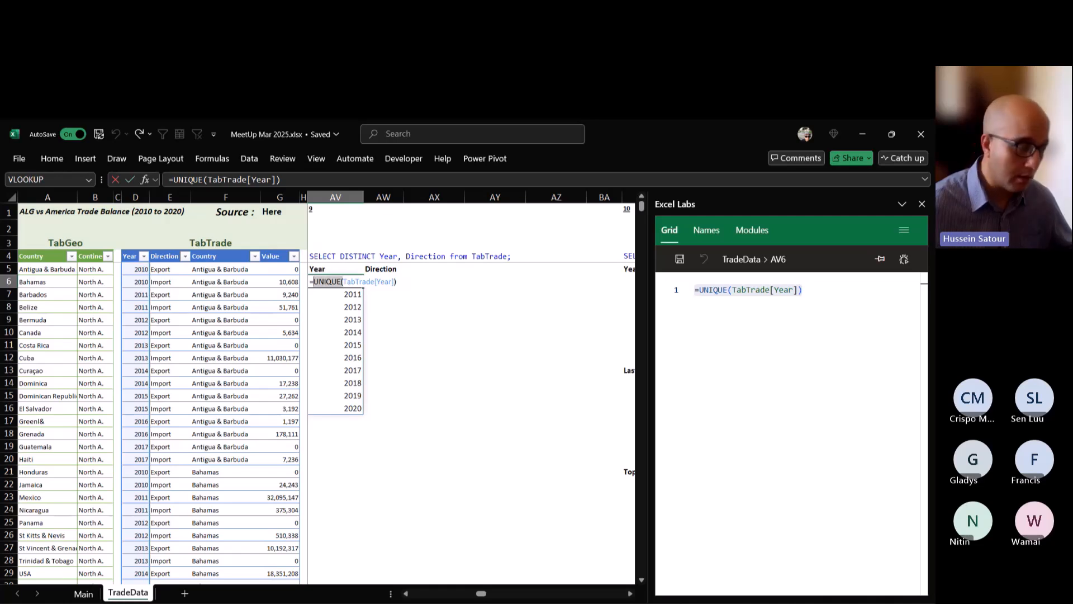
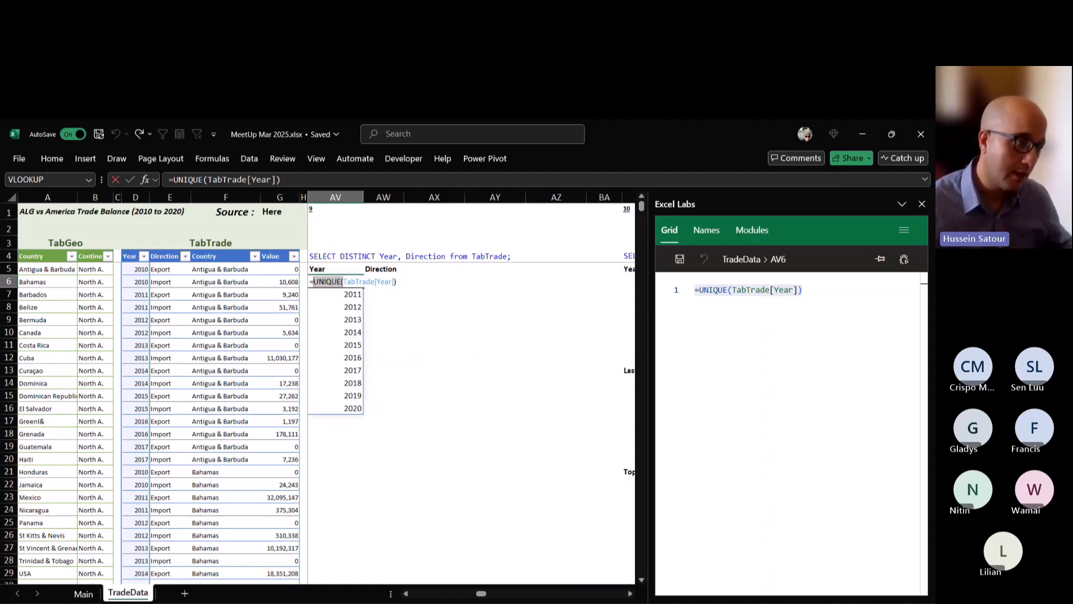
Examine the closing part of AV6's UNIQUE formula and finish editing the cell.
key(End)
key(shift+Left)
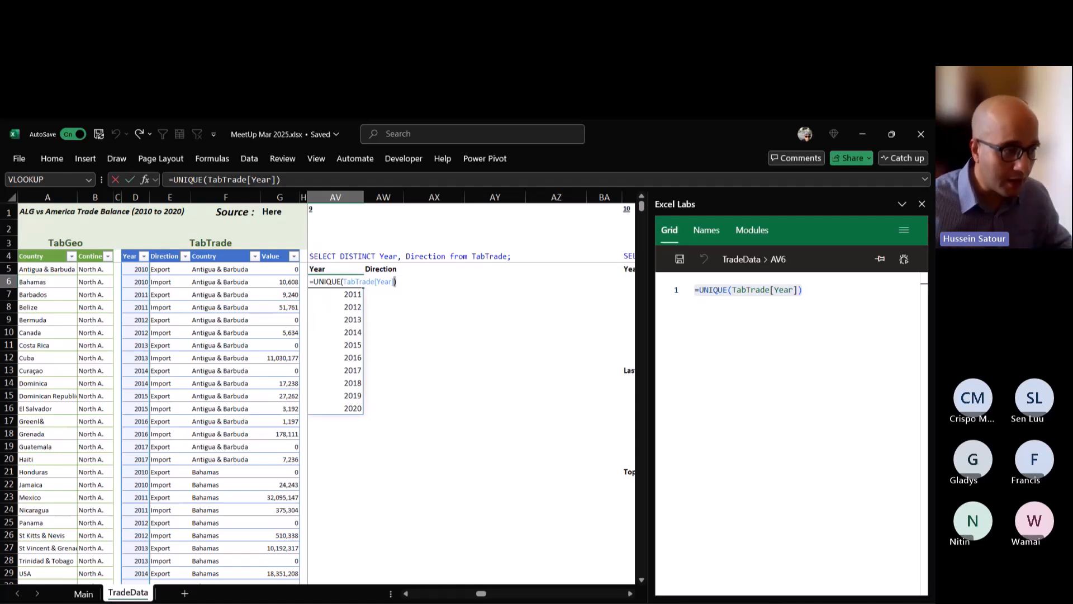
key(ctrl+Return)
Enter the sample values a, b, c and a in cells AX13 to AX16 of the TradeData sheet.
click(435, 370)
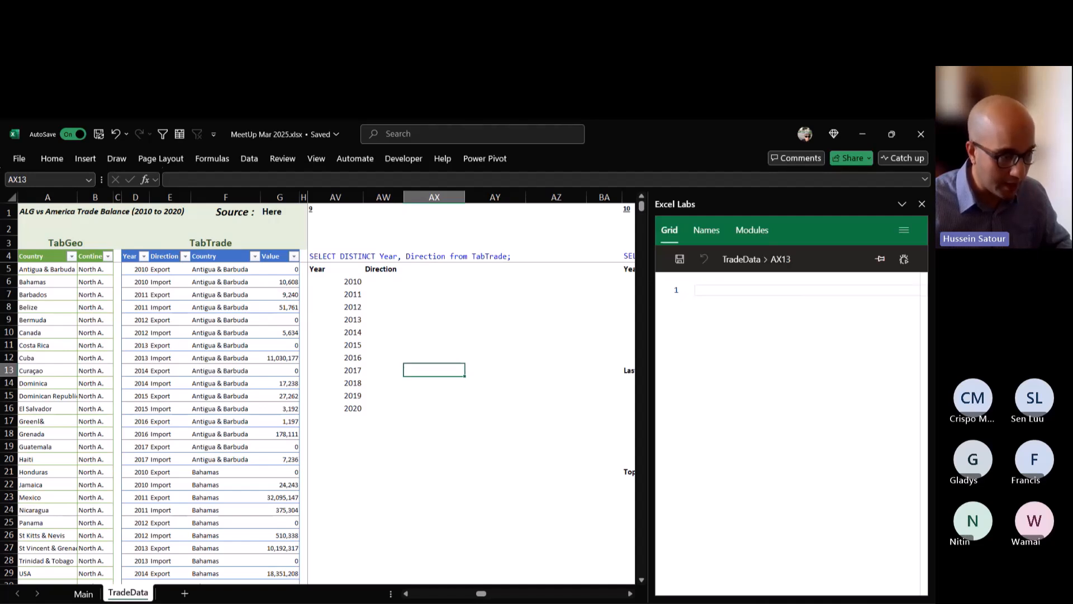
text(a)
key(Return)
text(b)
key(Return)
text(c)
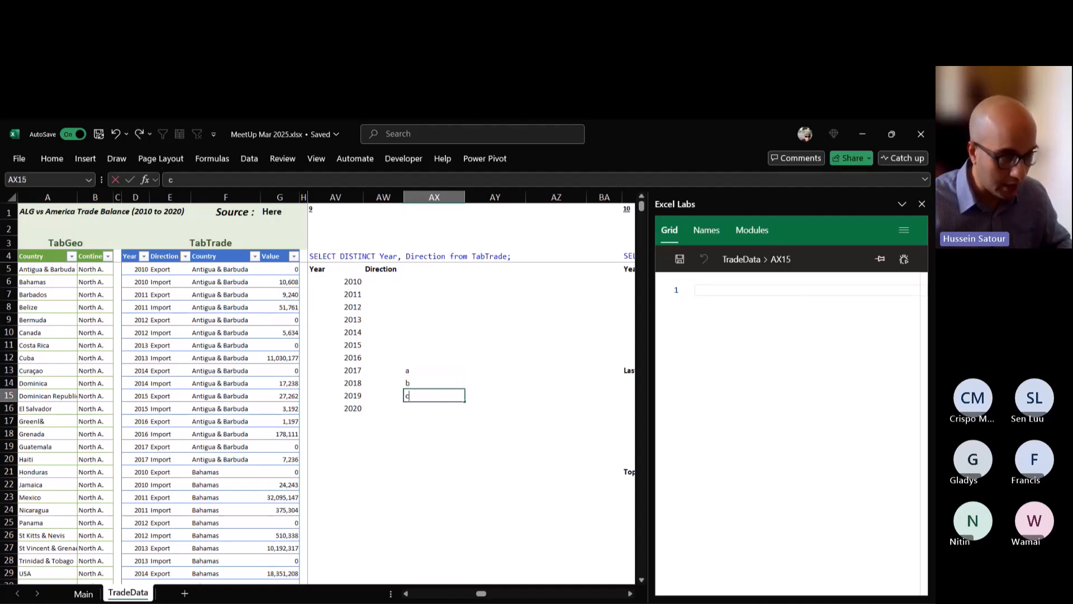
key(Return)
text(a)
key(Return)
key(Return)
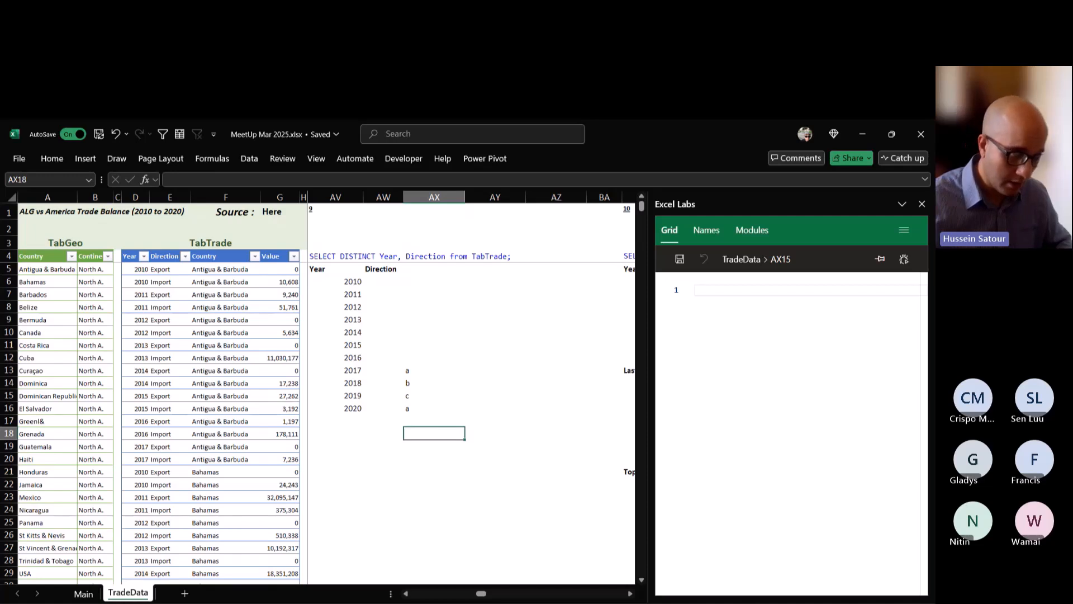
Enter =UNIQUE(AX13:AX16) in cell AX18 to list the distinct sample letters.
text(=uni)
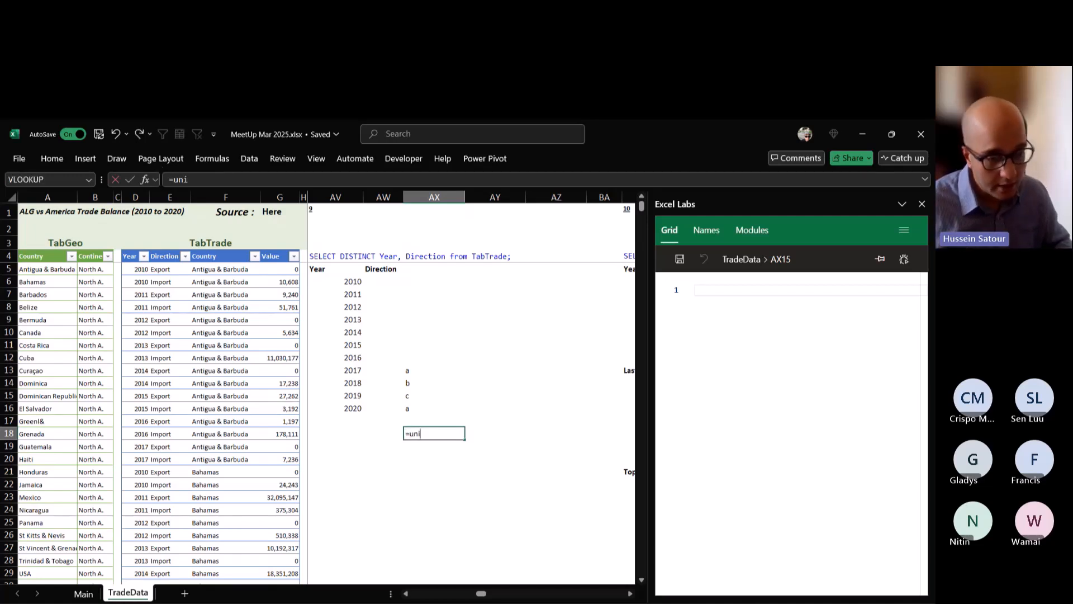
key(Tab)
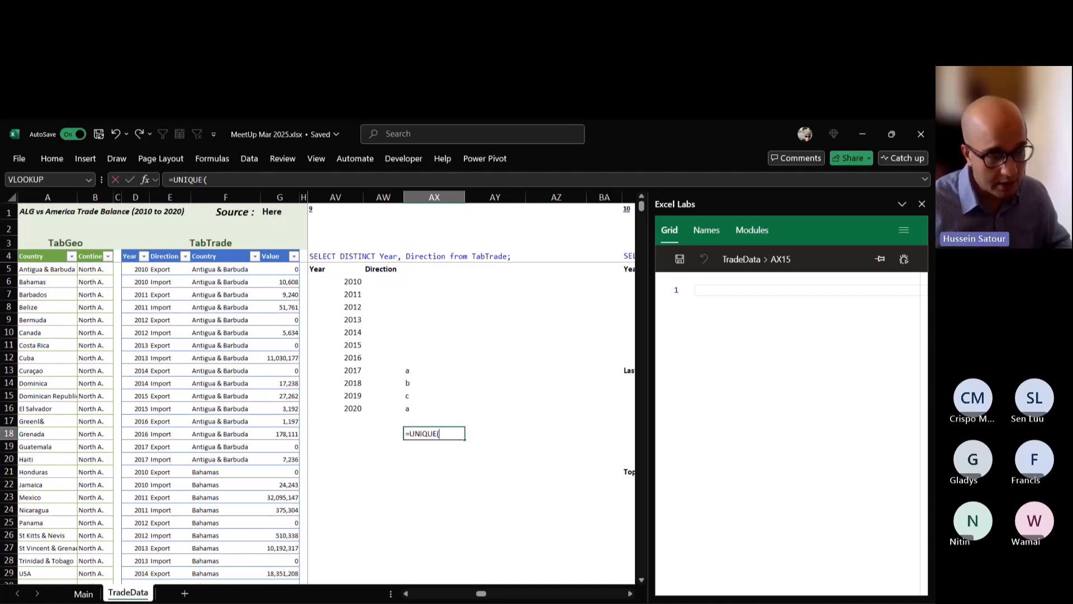
drag(434, 370, 434, 408)
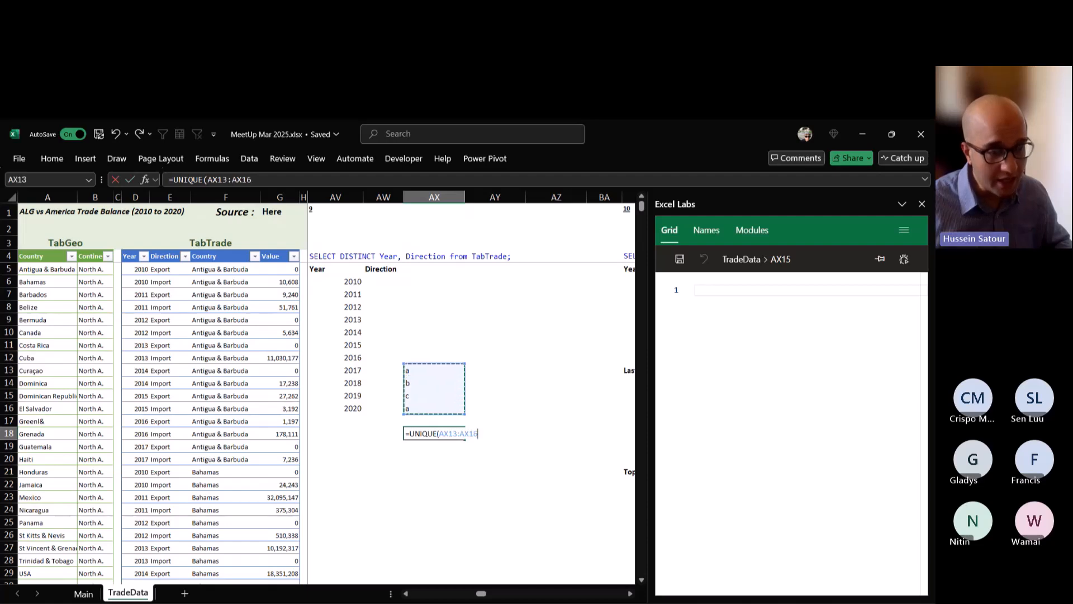
key(ctrl+Return)
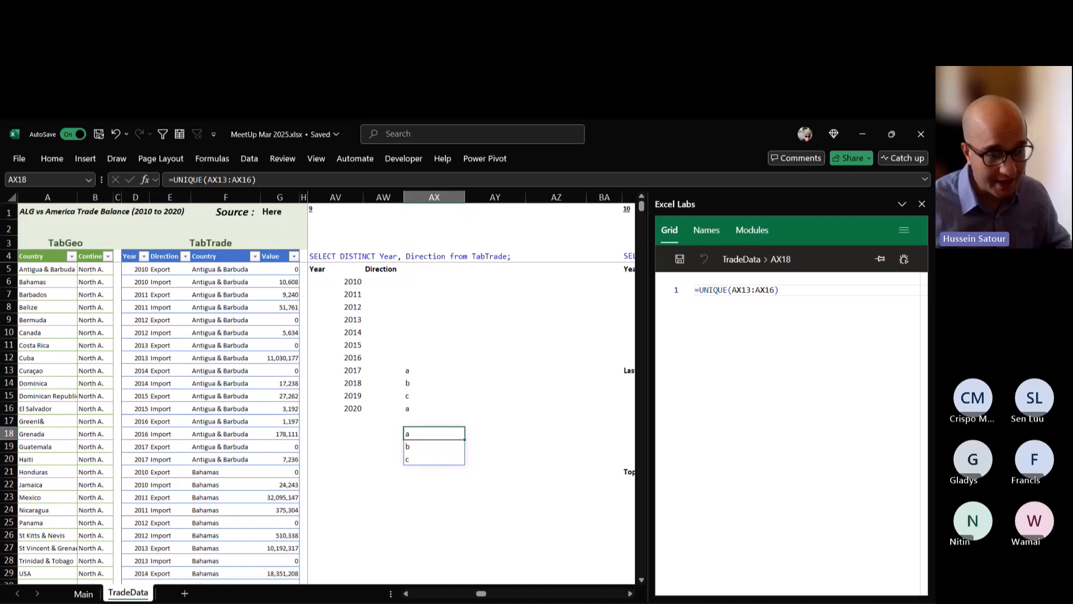
Set the exactly_once argument of AX18's formula to TRUE, giving =UNIQUE(AX13:AX16,,TRUE), and clear the test cells AX13:AX19.
key(F2)
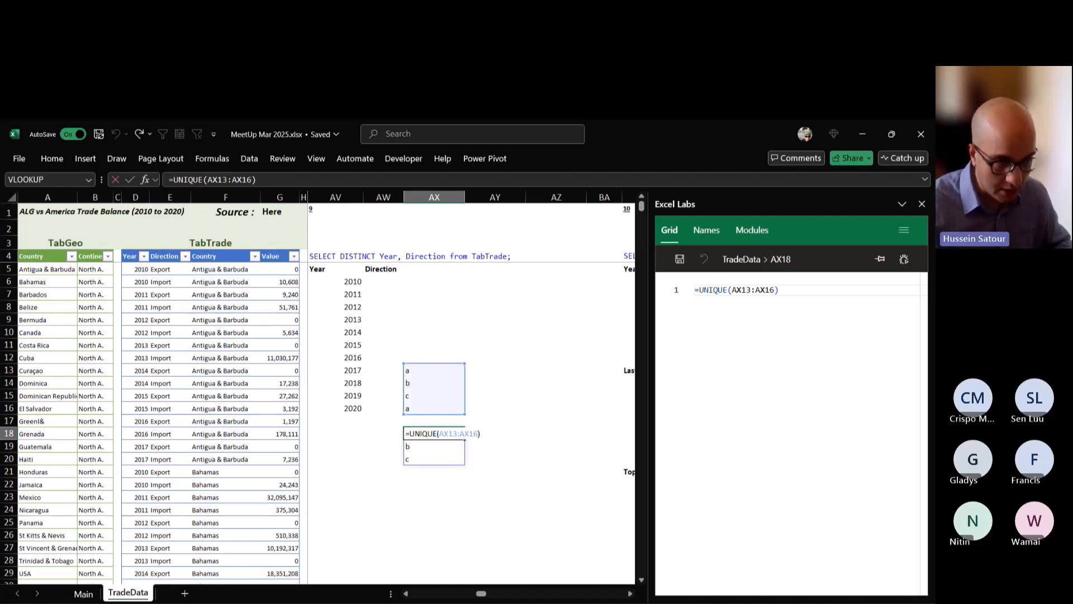
text(,,)
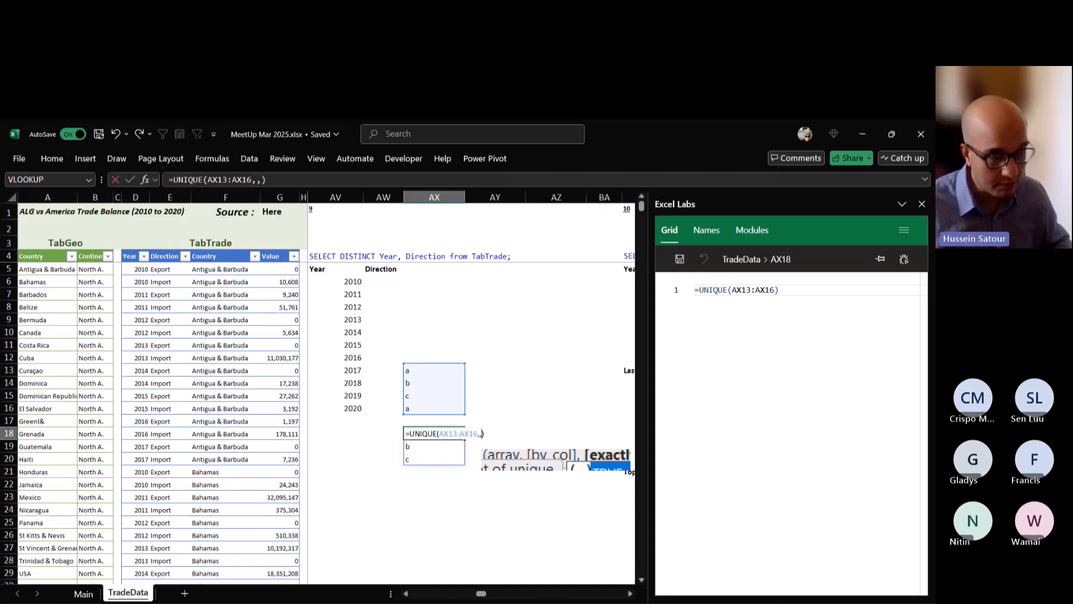
key(Tab)
key(ctrl+Return)
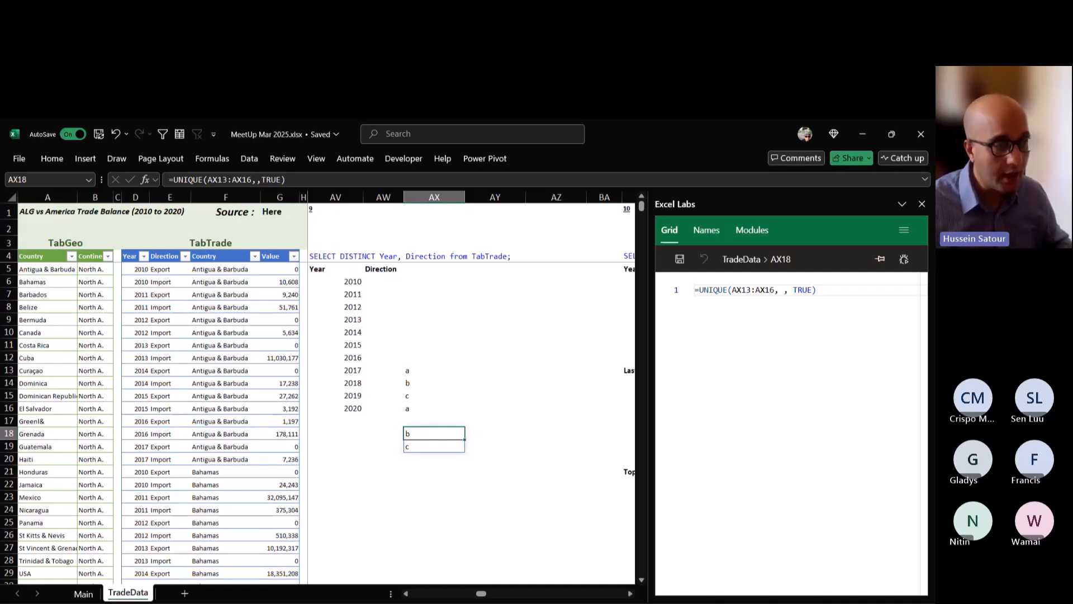
drag(434, 370, 434, 446)
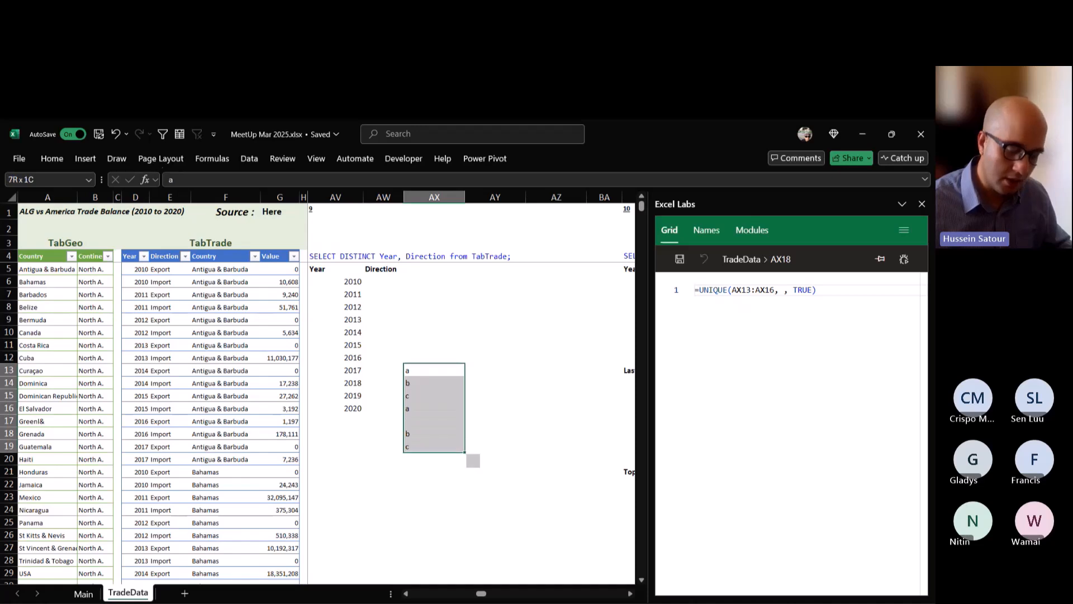
key(Delete)
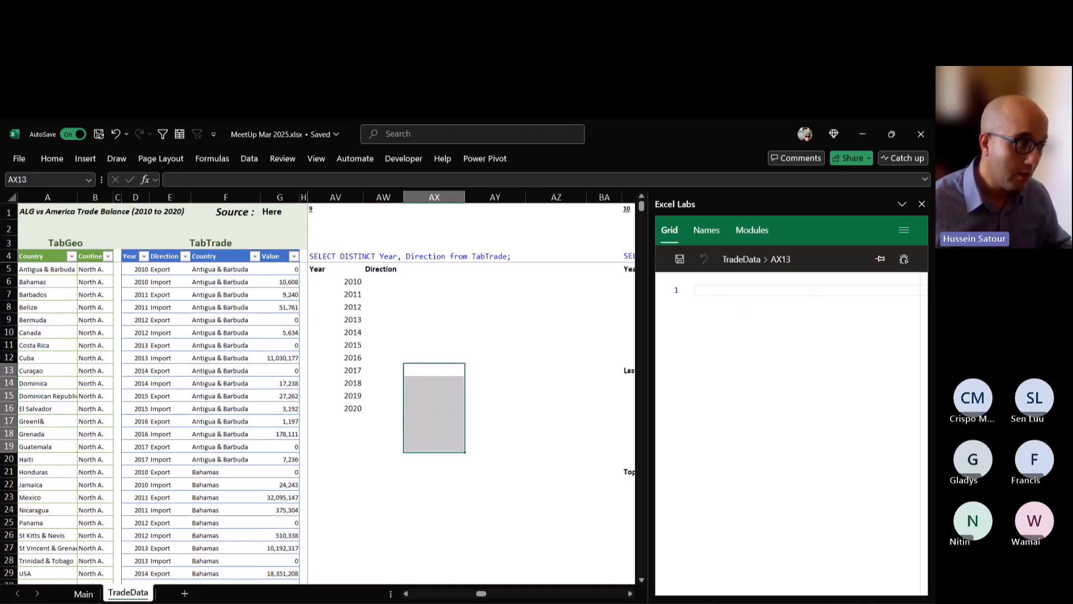
Change AV6's formula to =UNIQUE(TabTrade[[Year]:[Direction]]) to list the distinct Year and Direction pairs, and review the spilled rows.
click(335, 281)
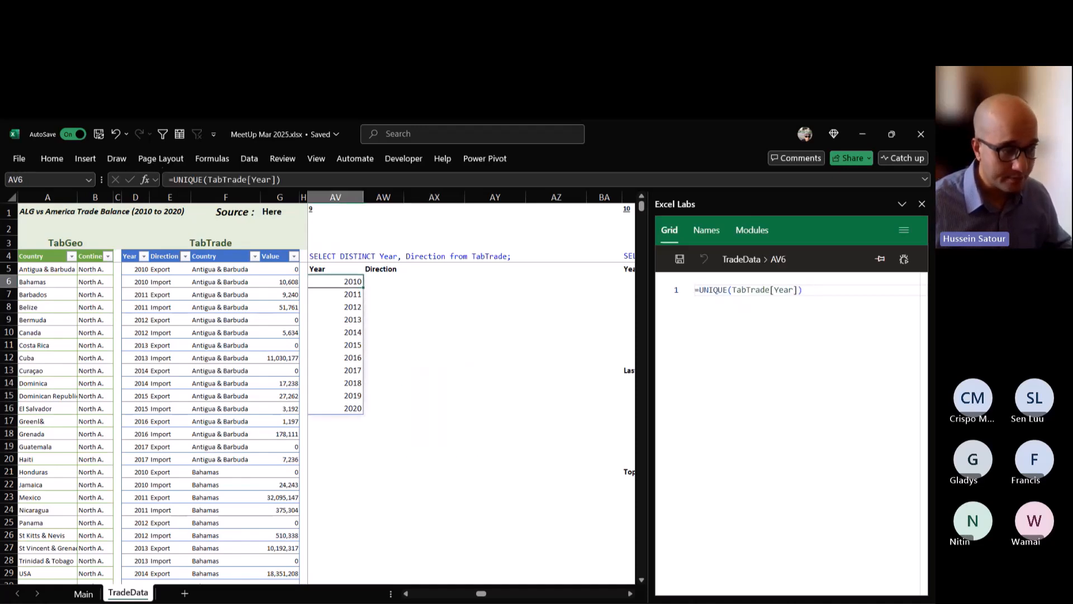
double_click(346, 281)
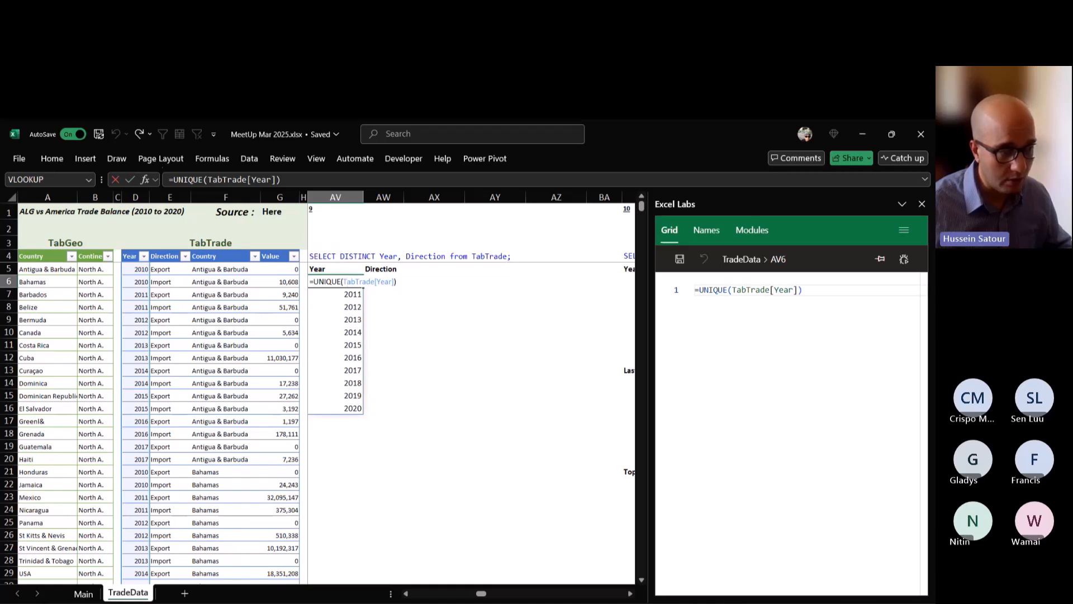
mouse_move(394, 282)
mouse_down()
mouse_move(346, 282)
mouse_move(375, 281)
mouse_up()
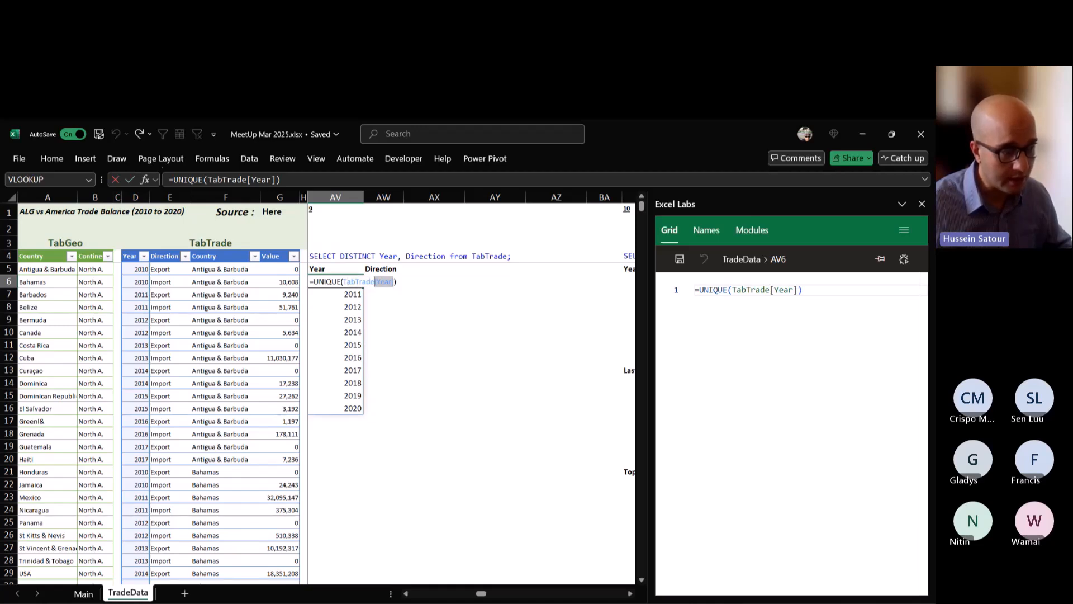
click(375, 282)
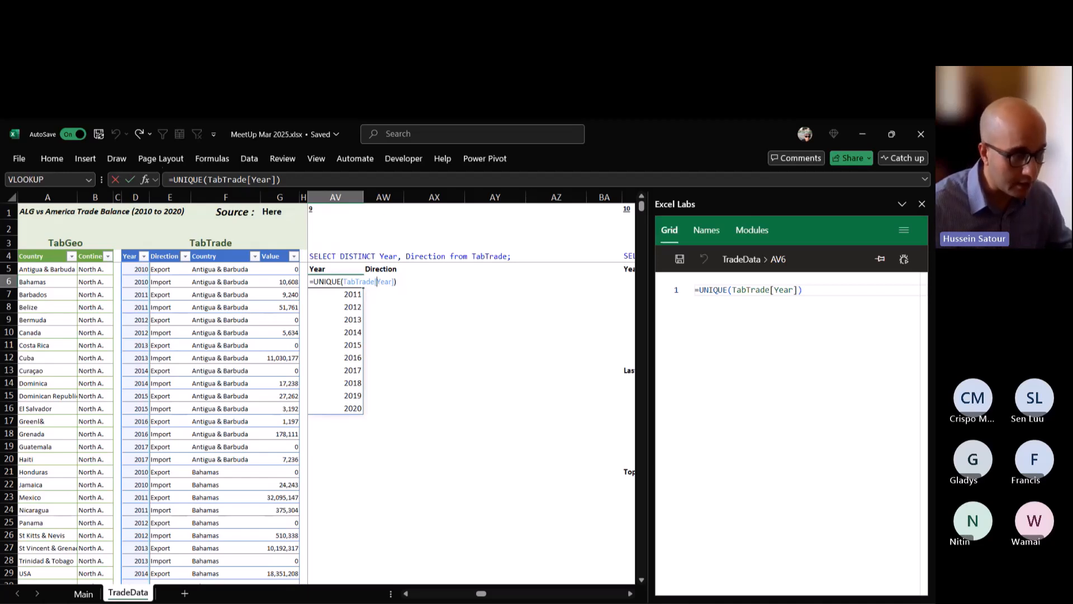
text([Year])
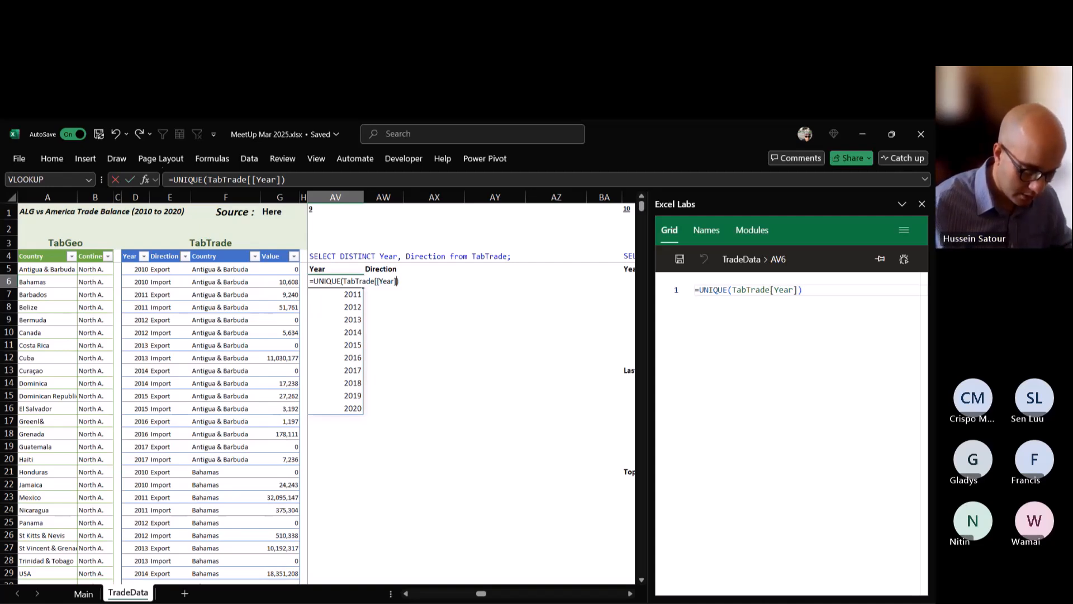
text(:[)
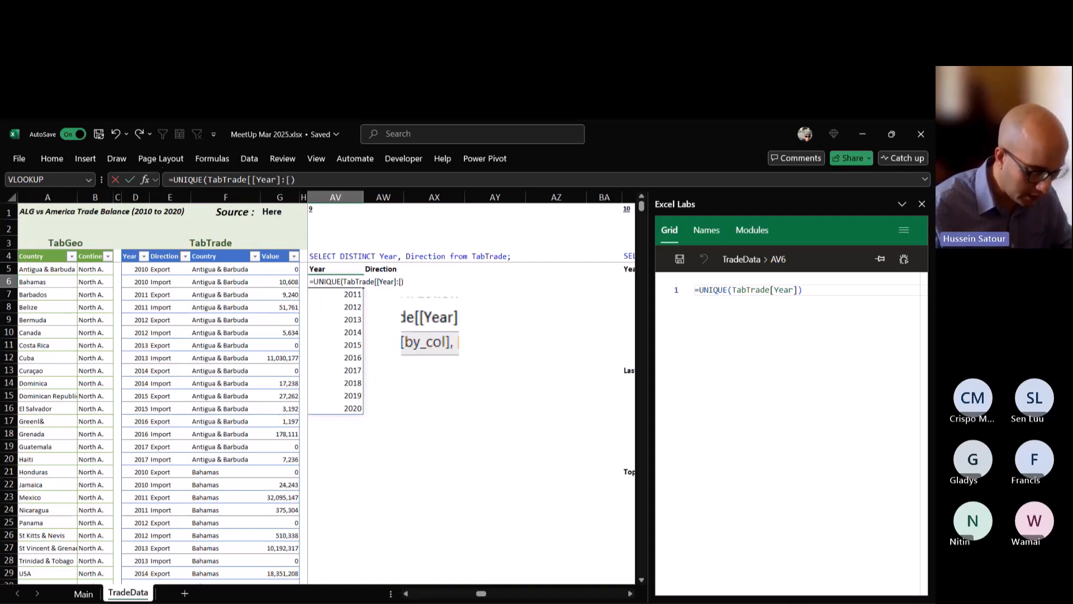
text(Directio)
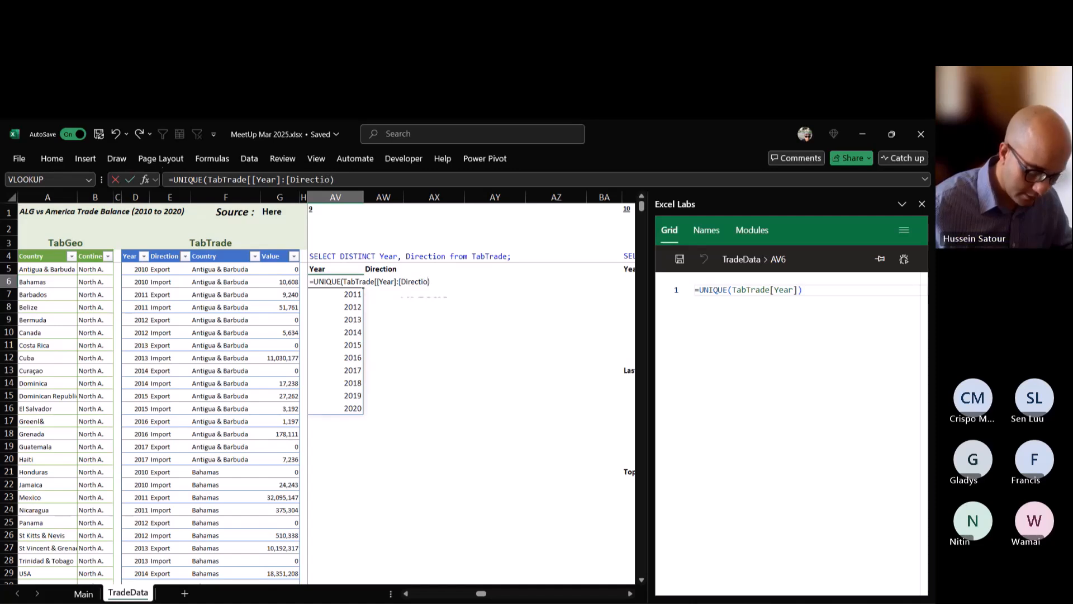
text(n])
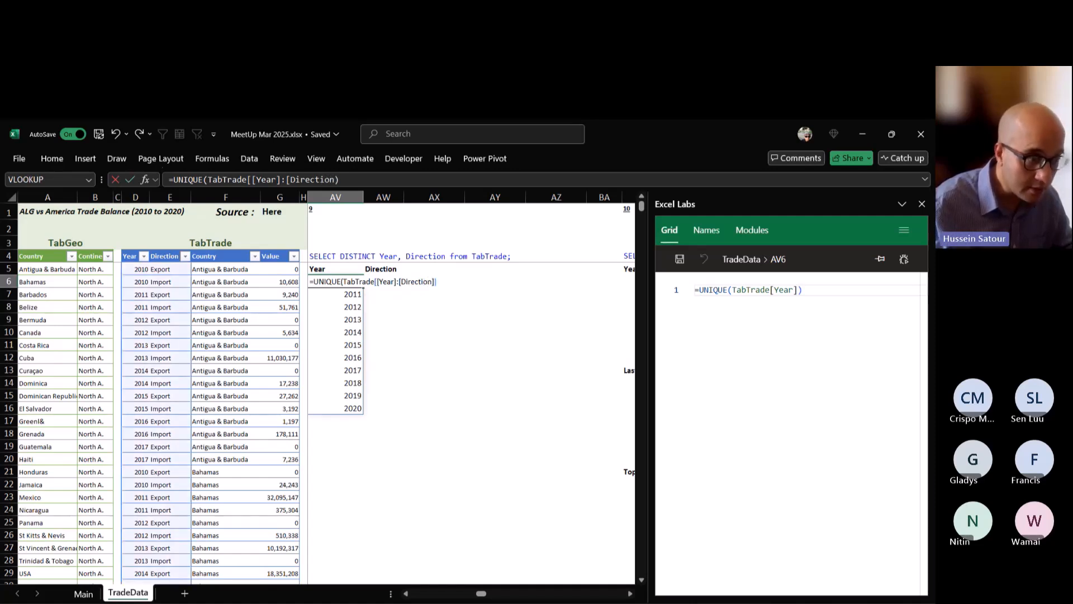
text(]))
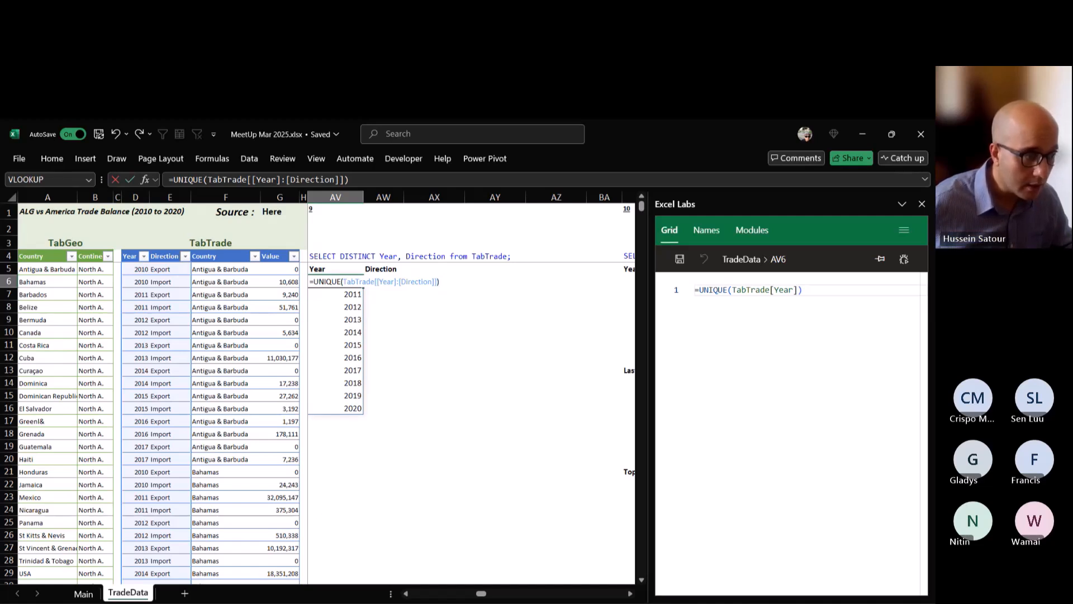
key(ctrl+Return)
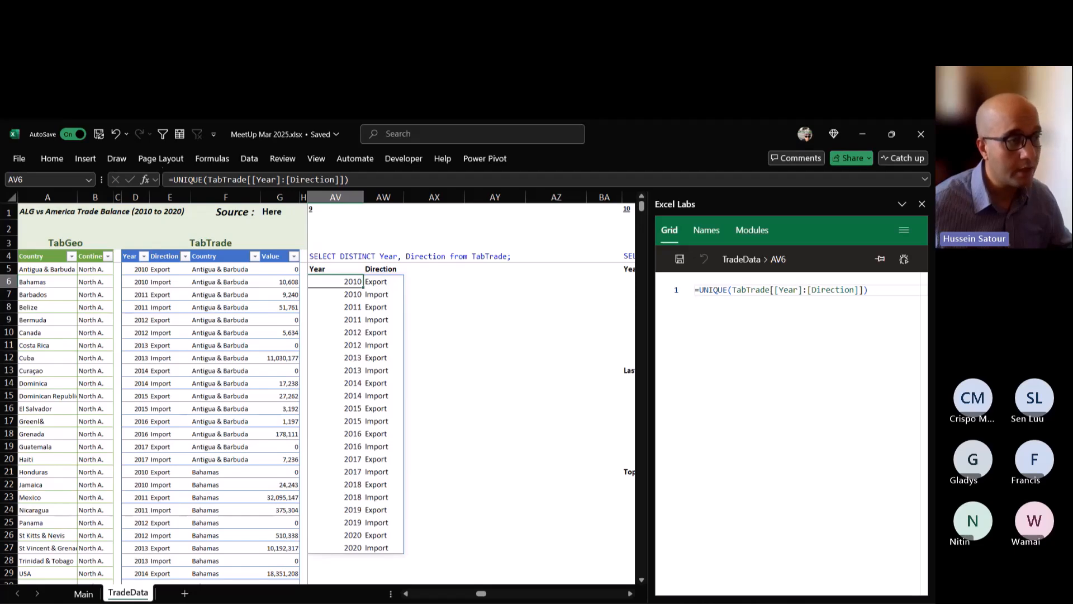
scroll(335, 420, down, 5)
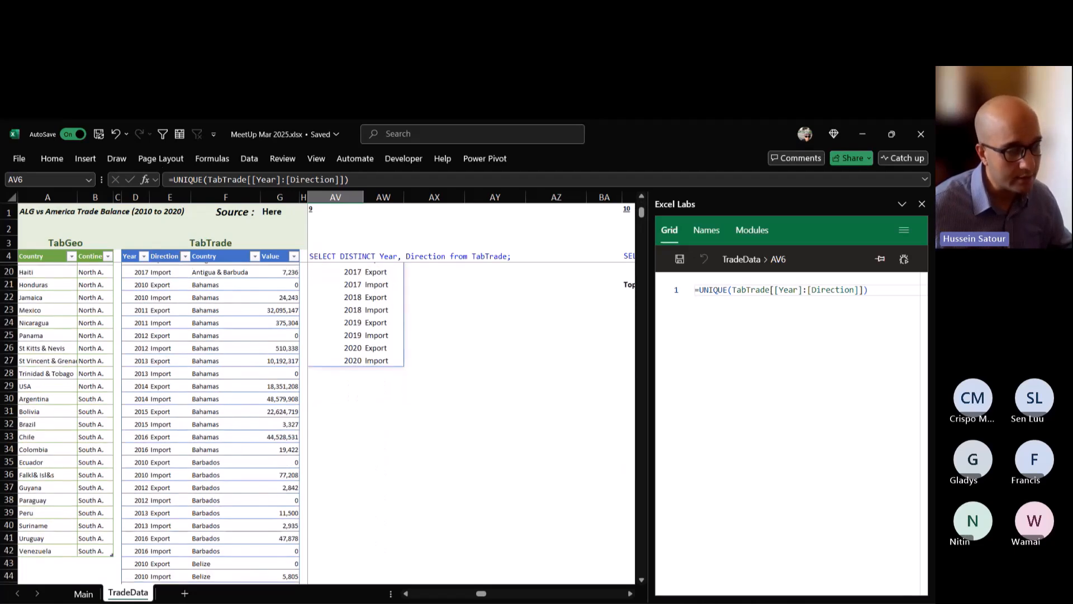
scroll(335, 419, up, 5)
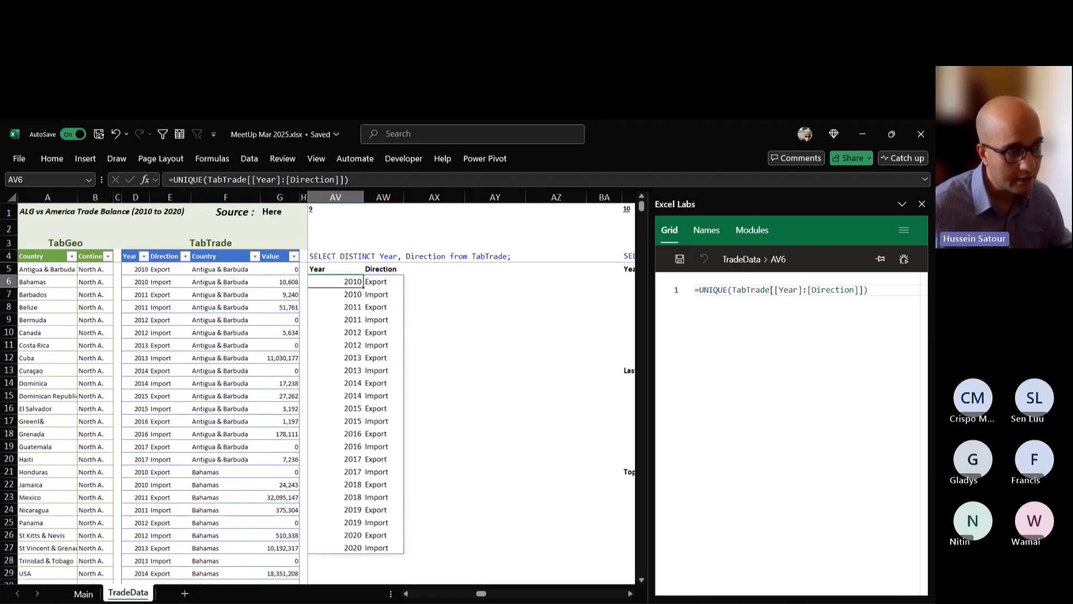
Go to query 10, SELECT TOP 5 * from TabTrade, and select cell BB6 under its Year header.
click(630, 594)
click(630, 594)
click(630, 594)
click(630, 594)
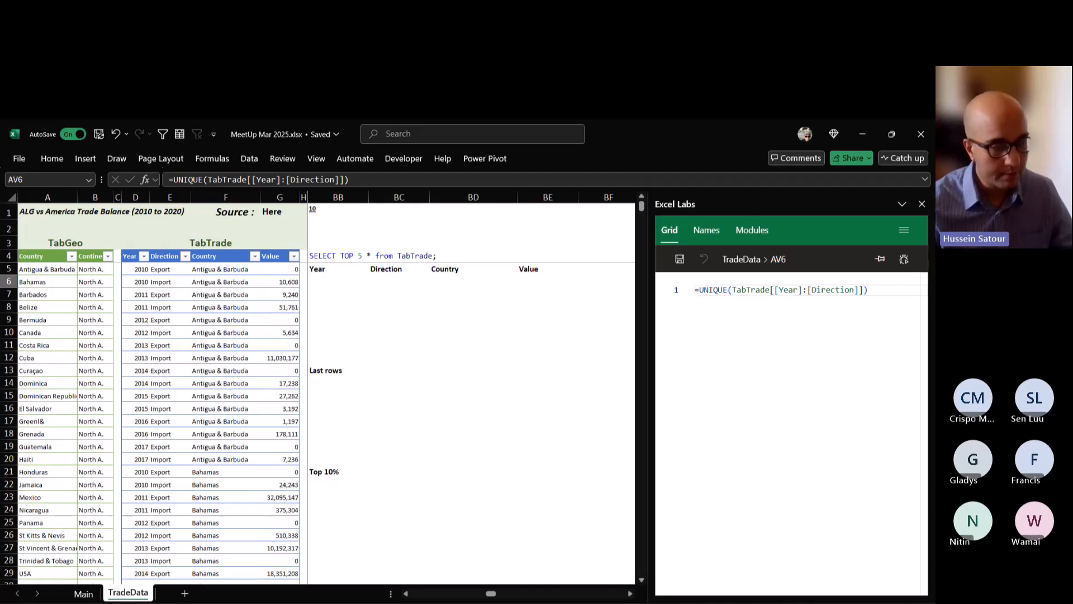
click(338, 282)
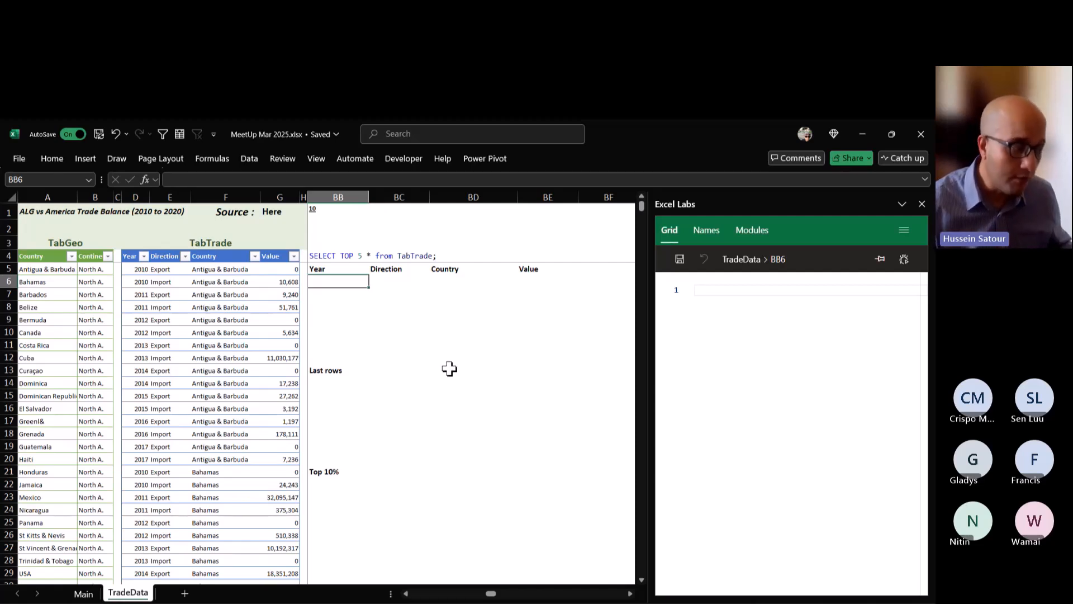
Filter the Excel functions list on the Main sheet to the TAKE function.
click(79, 596)
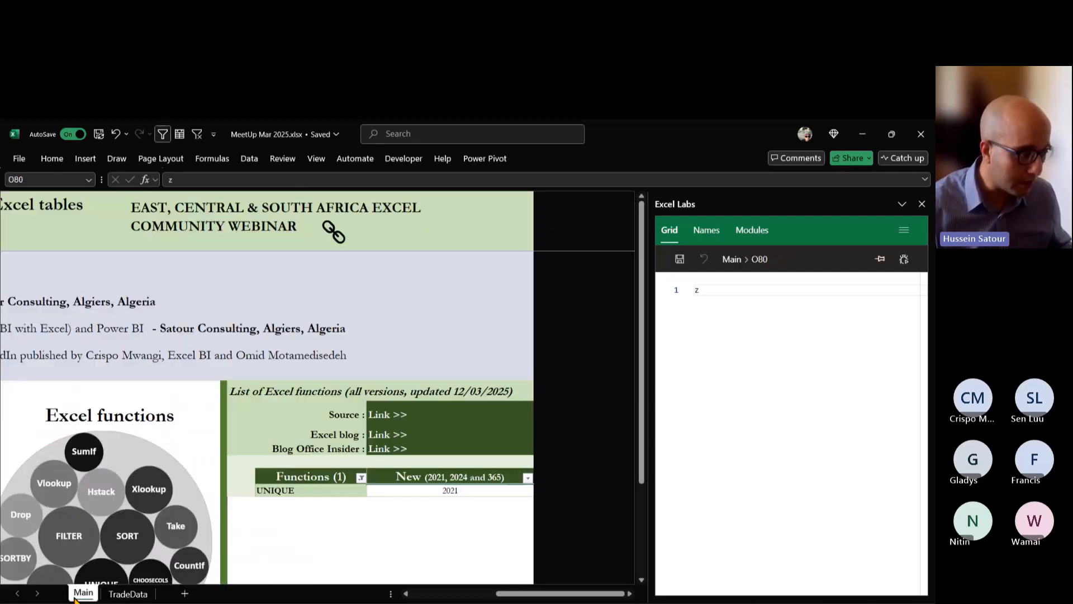
click(361, 477)
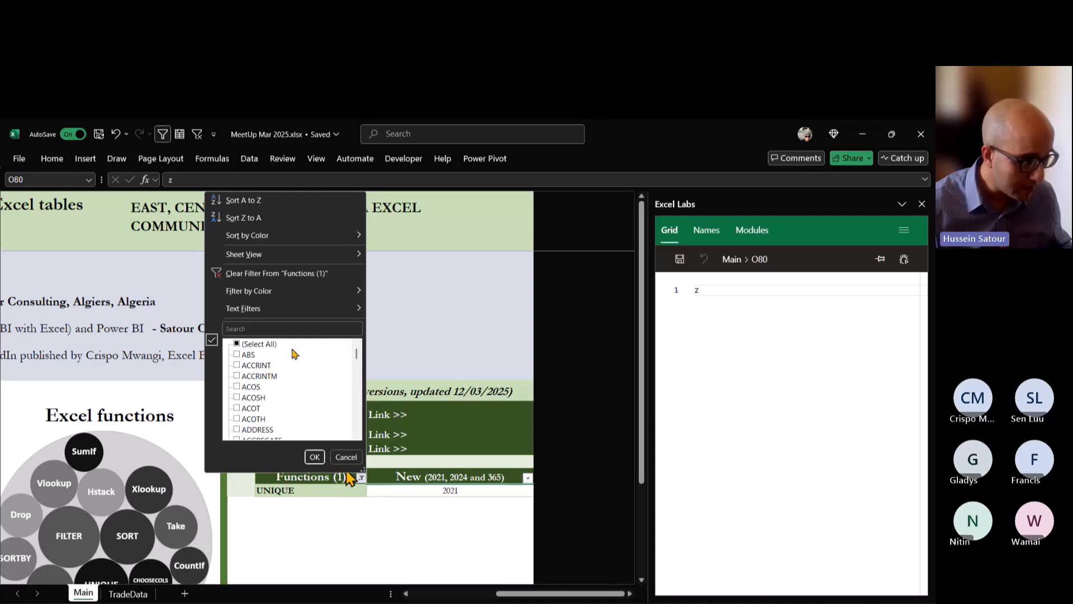
click(280, 329)
text(take)
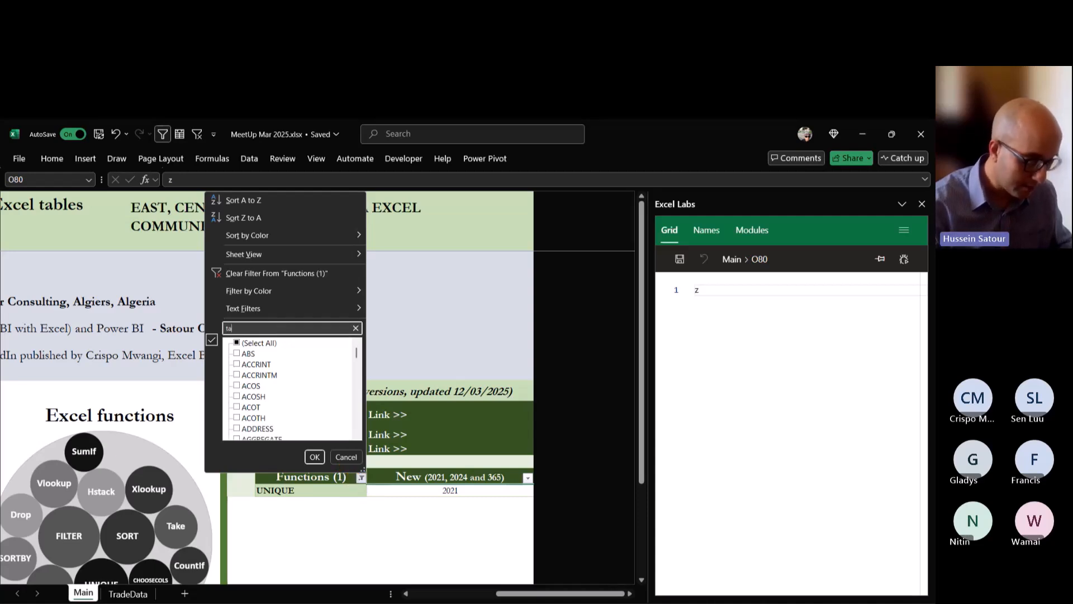
click(315, 457)
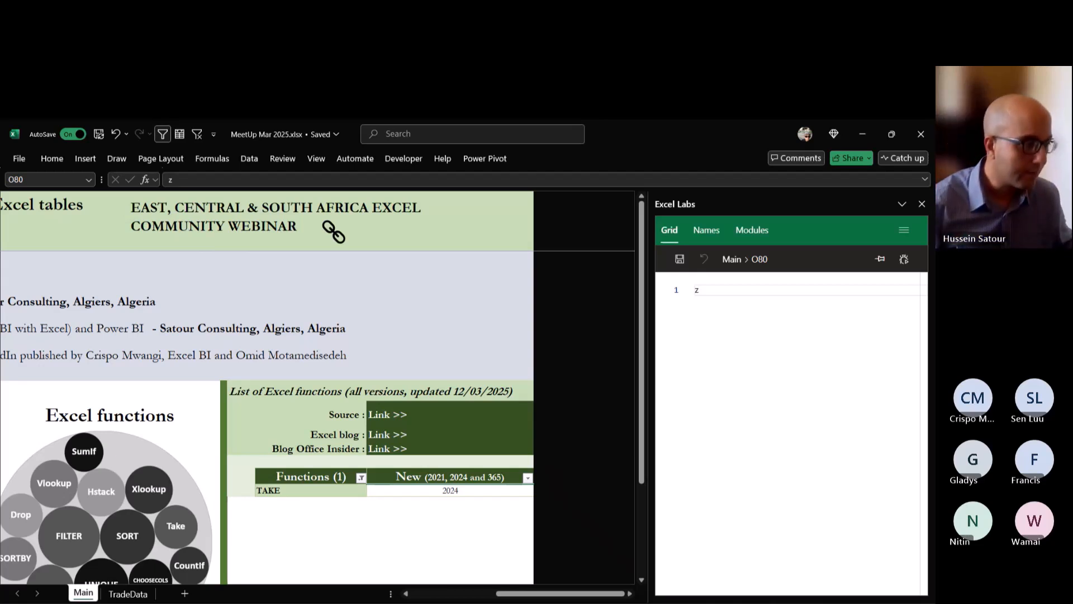
Enter =TAKE(TabTrade,5) in cell BB6 of the TradeData sheet to return the table's first five rows.
click(128, 594)
text(=TAKE()
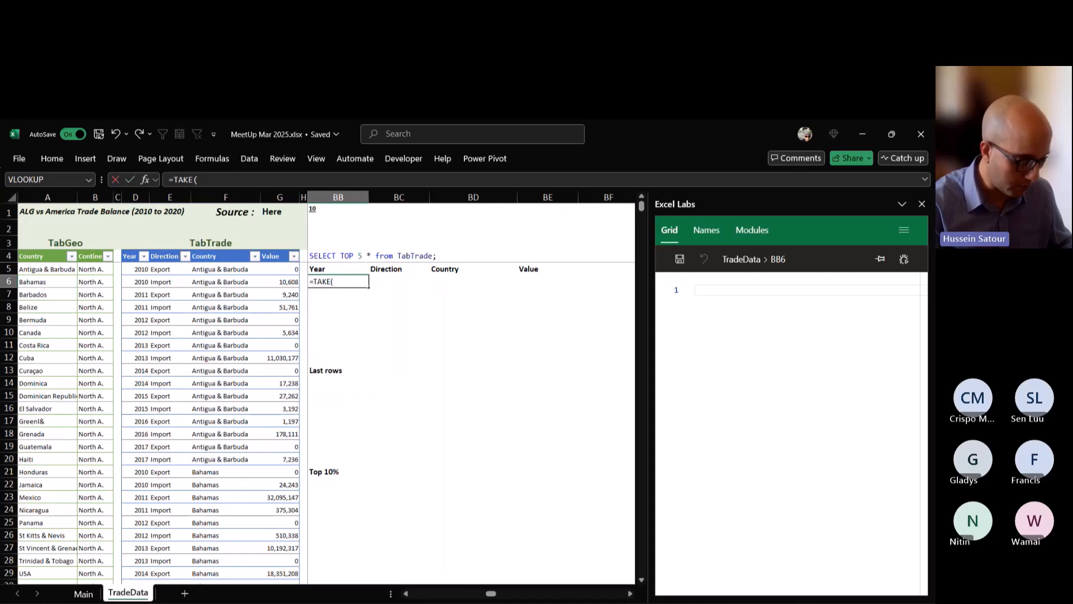
text(TabTrade)
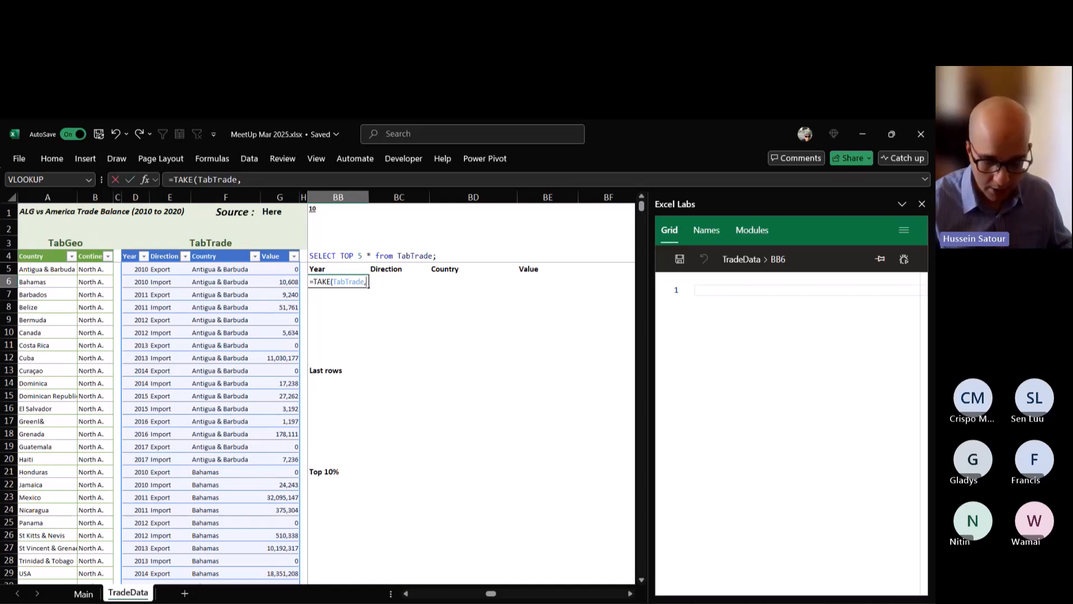
text(,5)
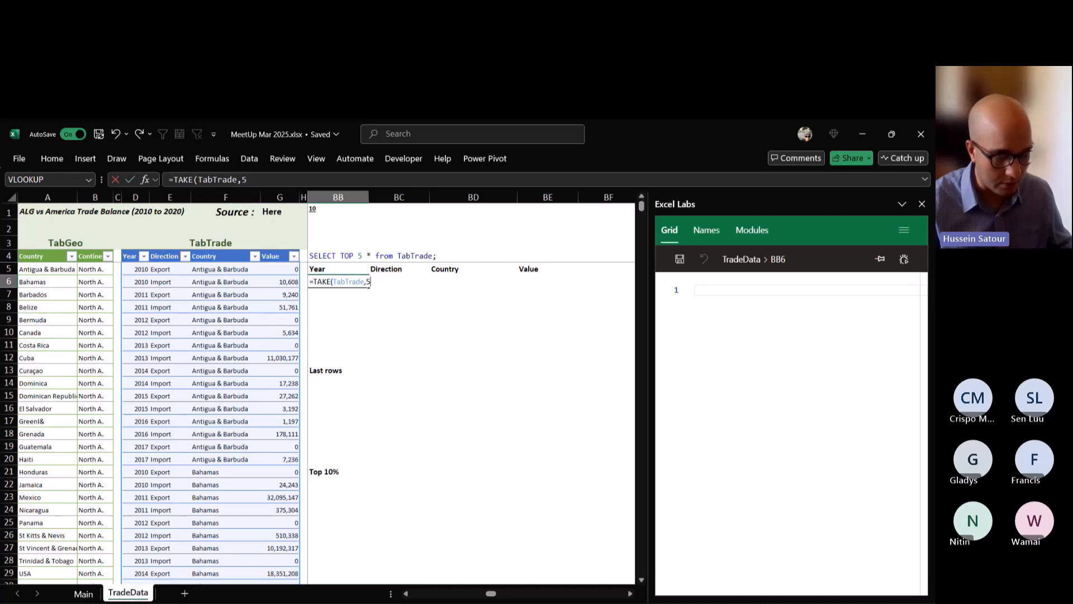
text())
key(ctrl+Return)
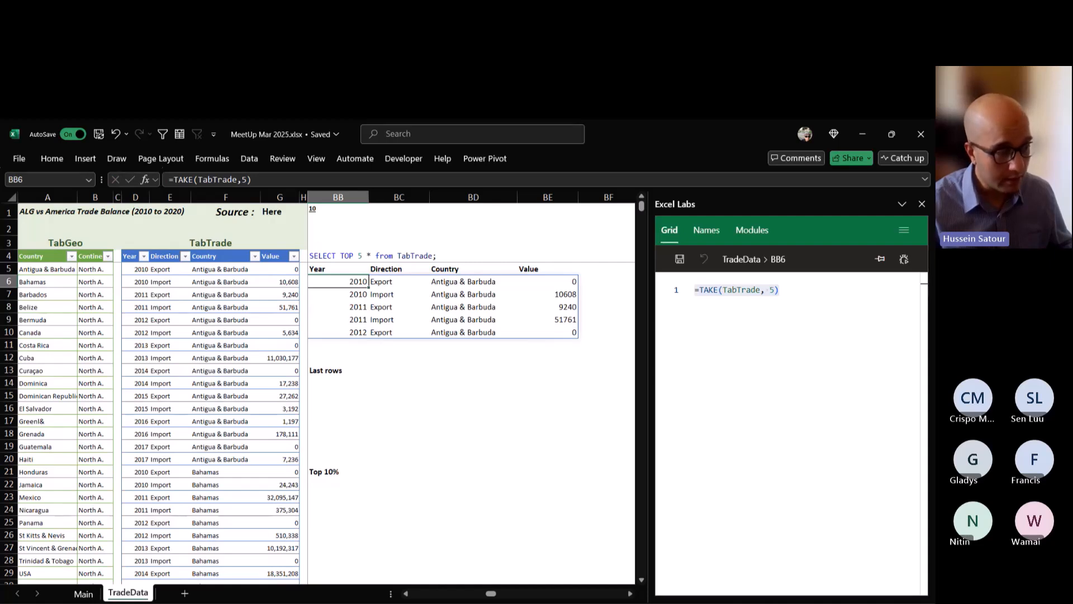
Copy BB6's TAKE formula into cell BB14 under Last rows and change it to =TAKE(TabTrade,-5) to return the last five rows.
click(338, 383)
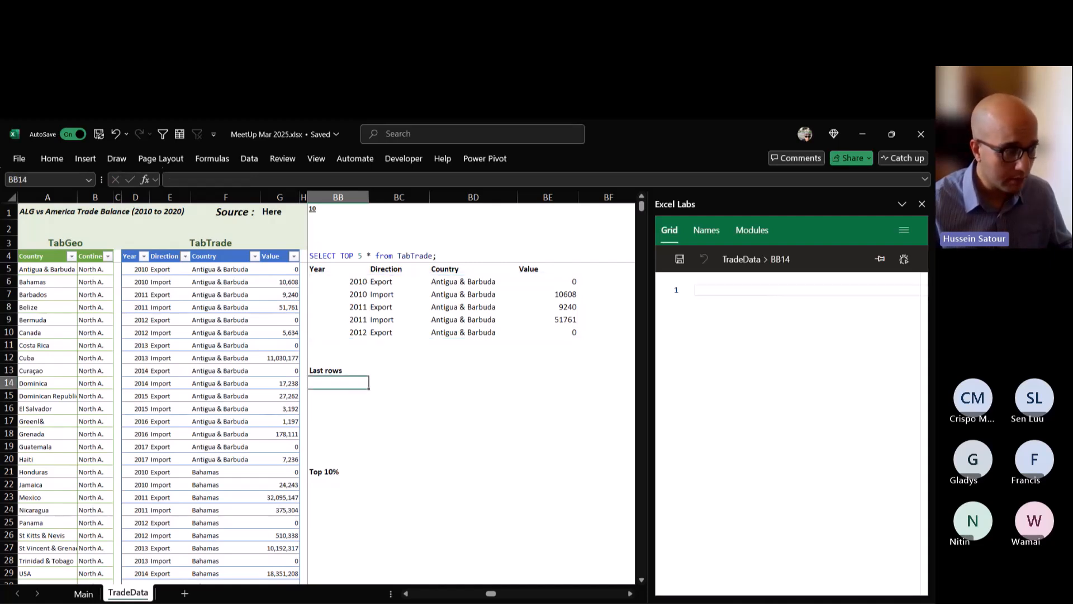
click(342, 281)
drag(262, 179, 168, 180)
key(ctrl+c)
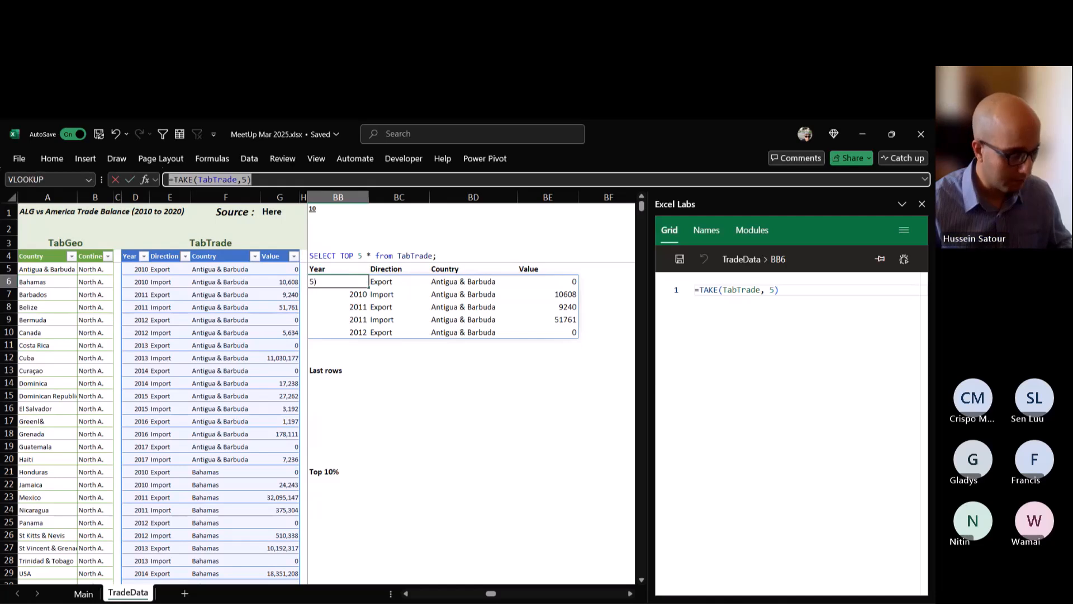
key(Escape)
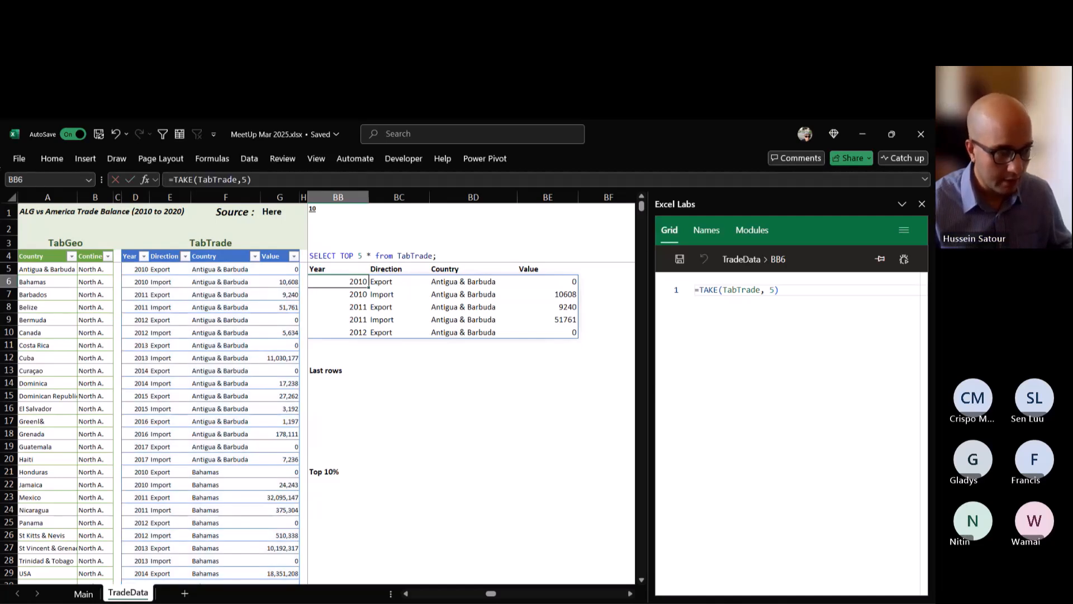
double_click(338, 382)
key(ctrl+v)
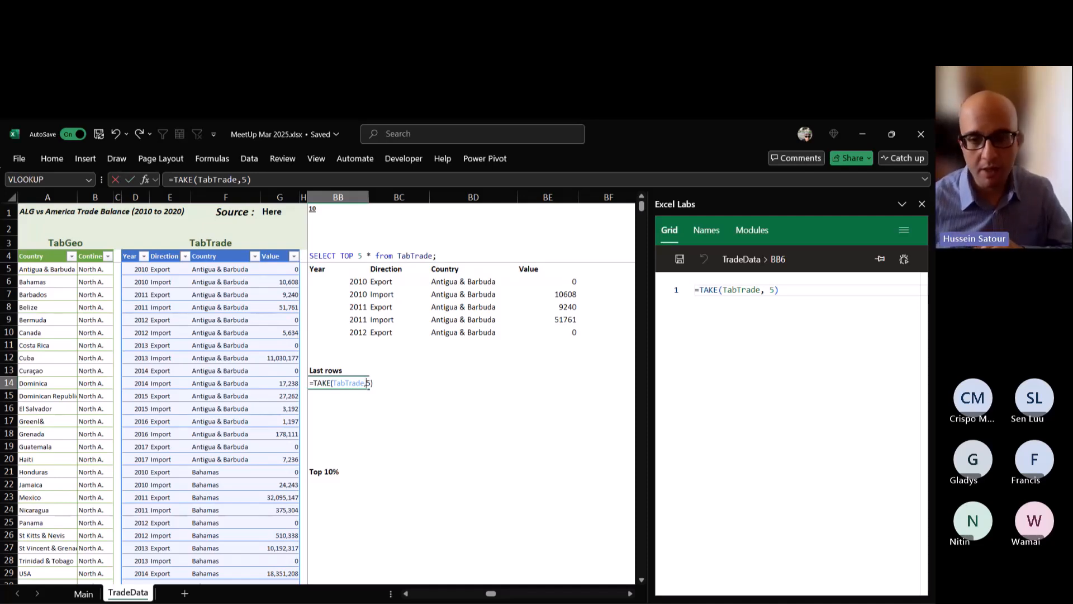
text(-)
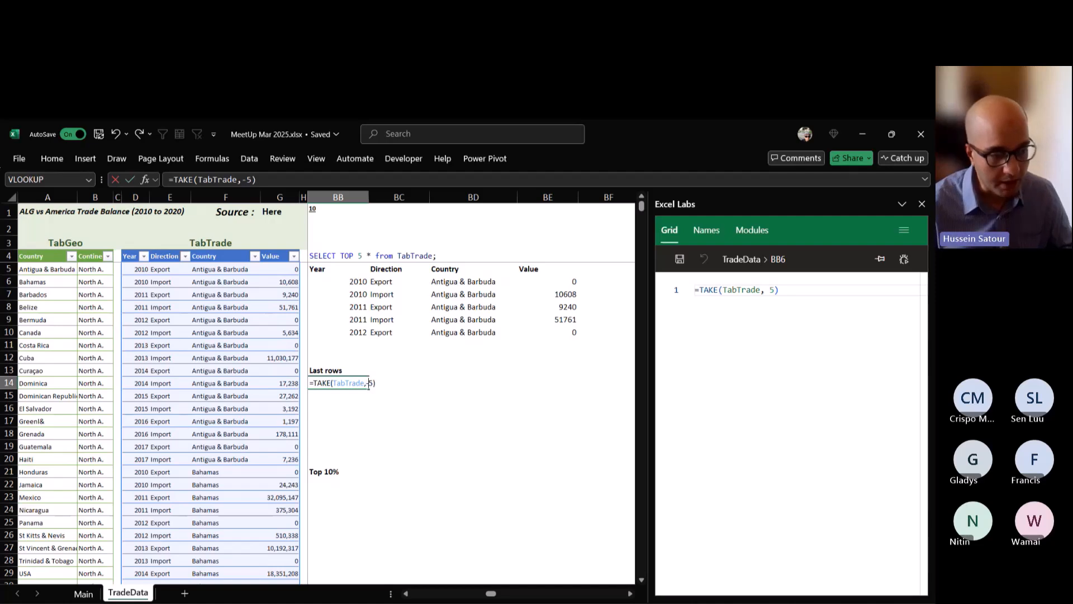
key(ctrl+Return)
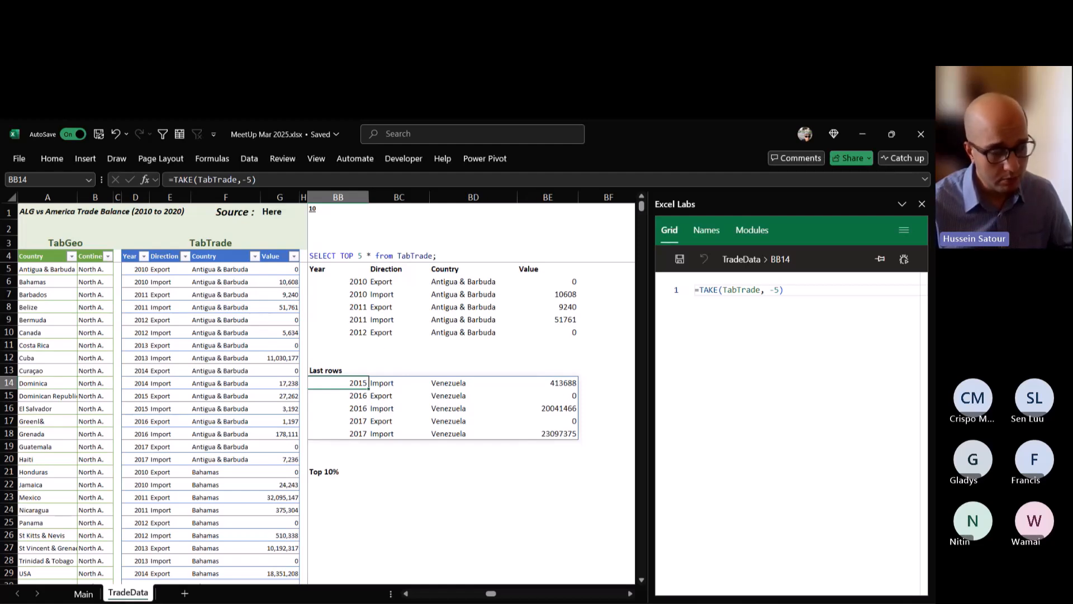
Try limiting the Last rows result to two columns with =TAKE(TabTrade,-5,2) in BB14, and undo the change.
double_click(361, 383)
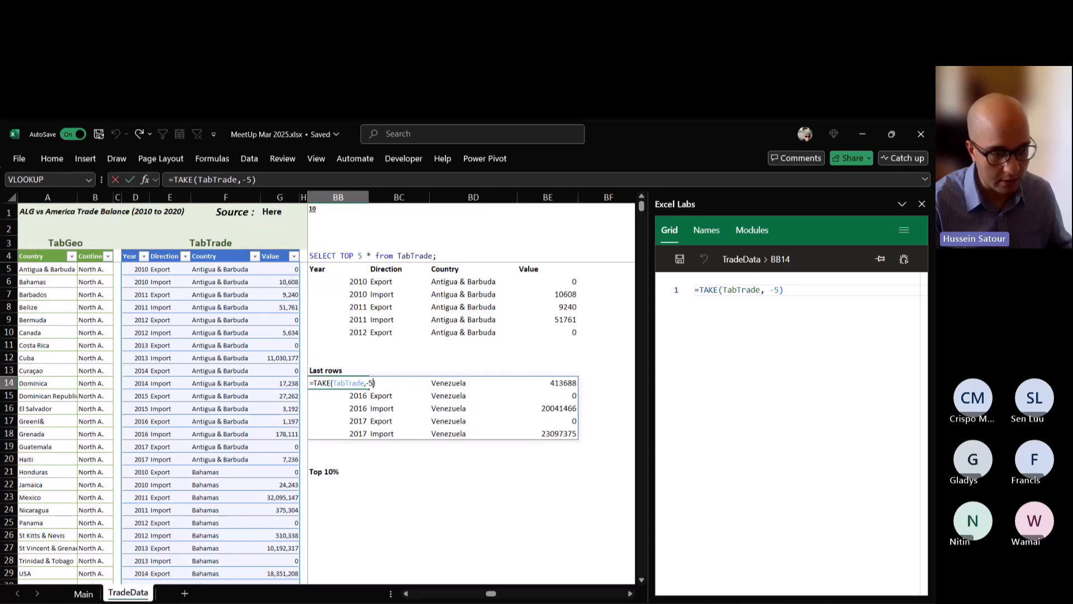
text(,)
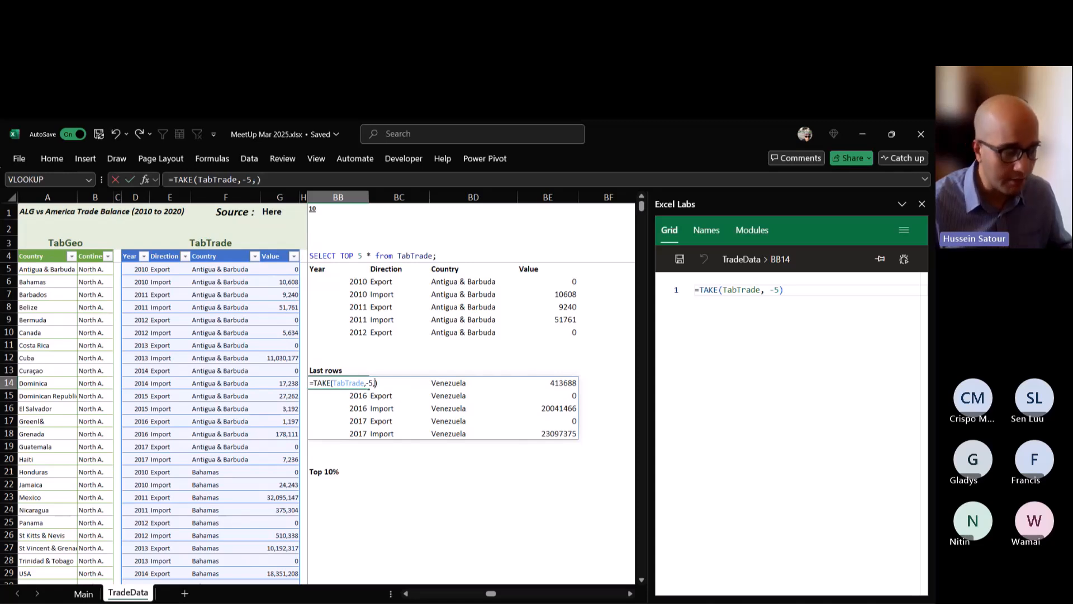
text(2)
key(ctrl+Return)
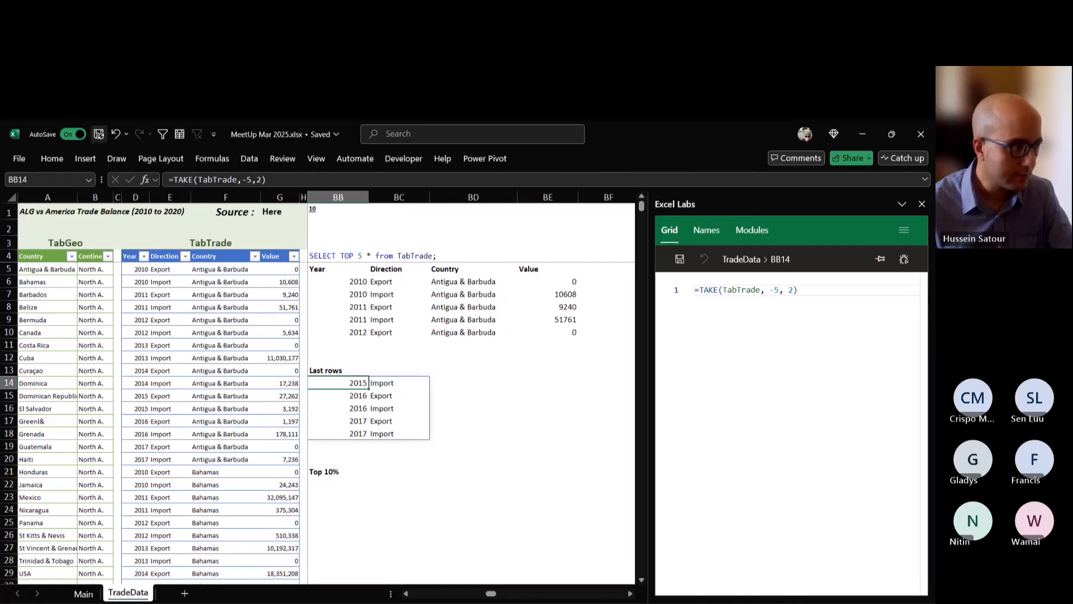
key(ctrl+z)
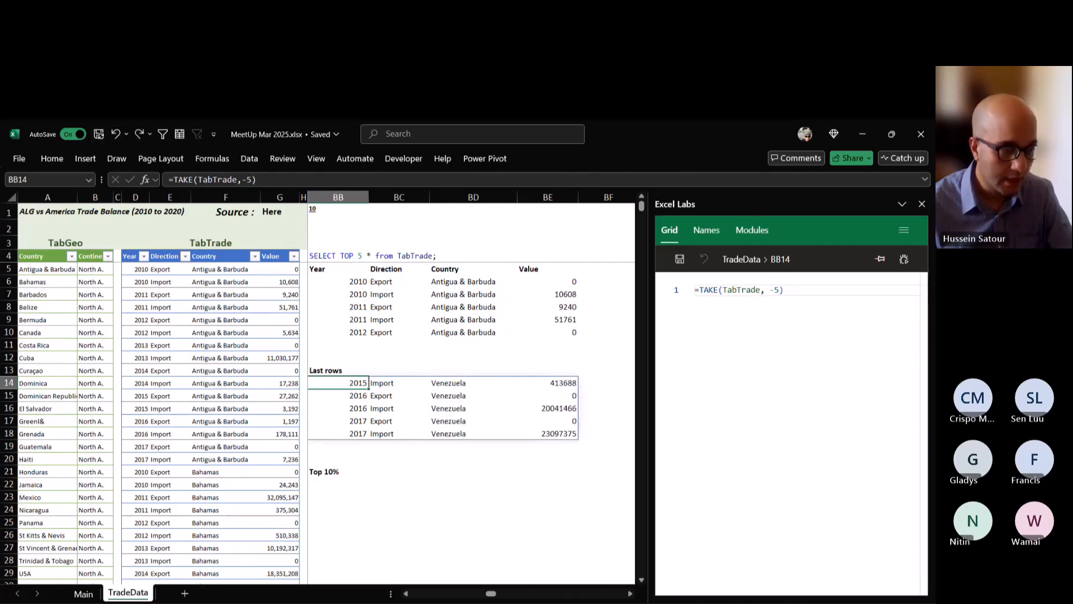
Count the TabTrade rows in cell BB22 under Top 10% with =COUNTA(E5:E628), extending the counted range up to the first data row.
scroll(324, 419, down, 1)
click(338, 446)
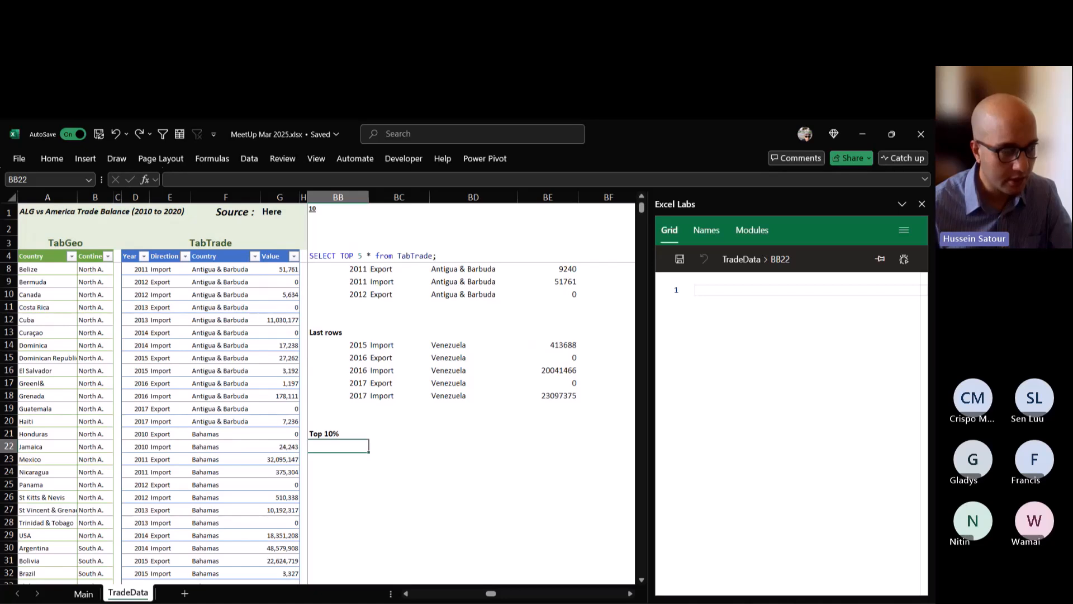
scroll(324, 419, down, 2)
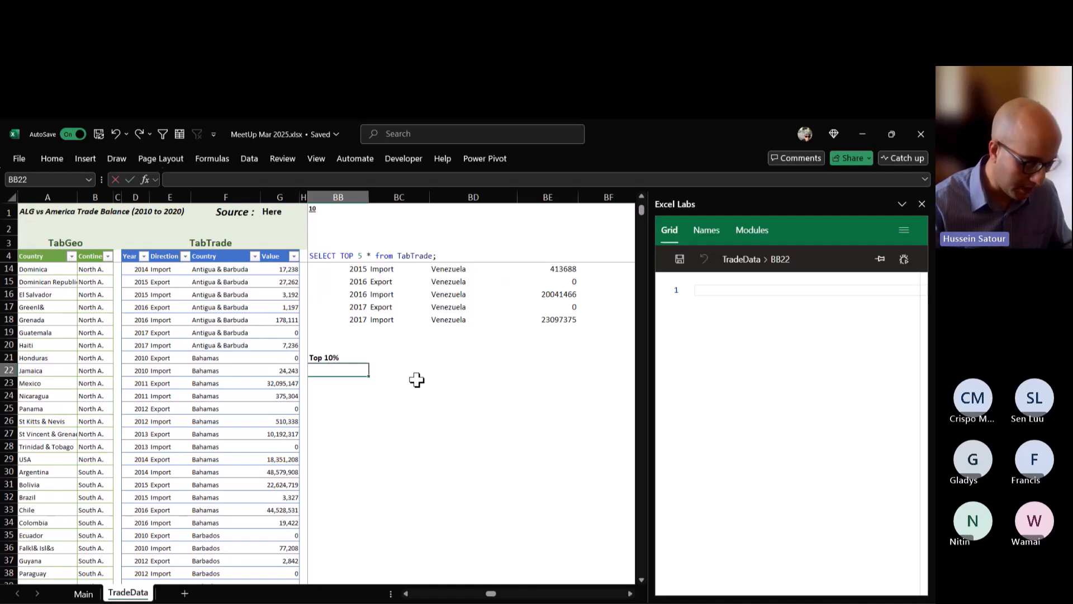
text(=counta)
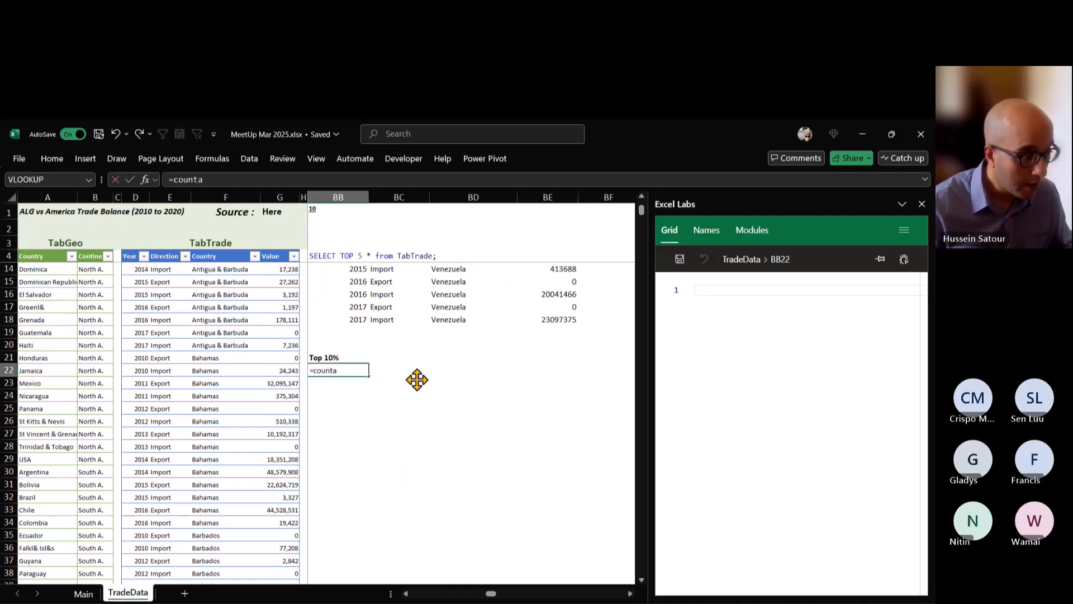
key(Tab)
click(158, 269)
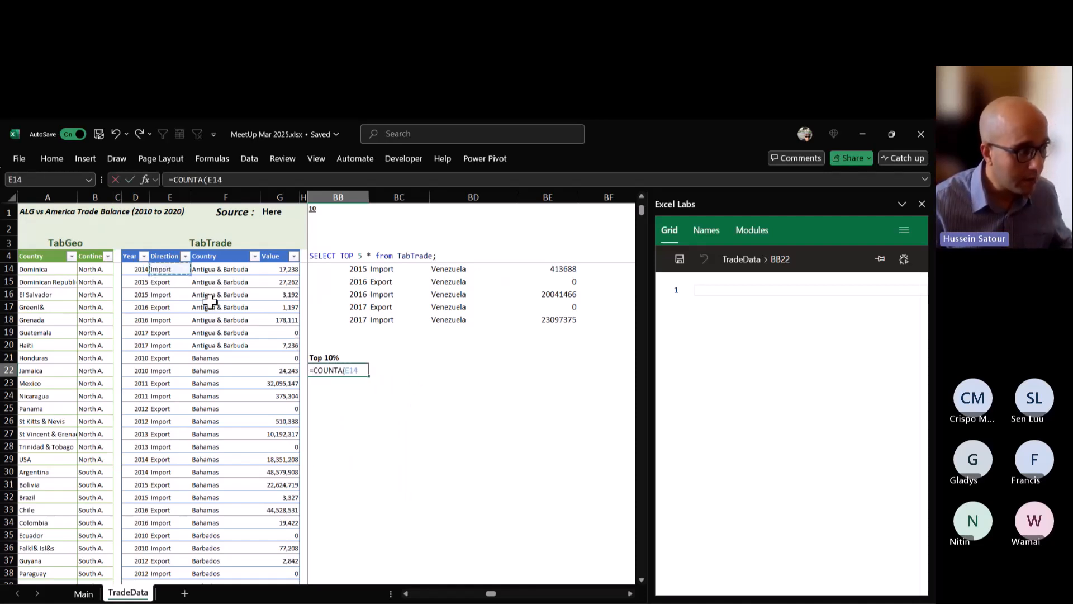
key(ctrl+shift+Down)
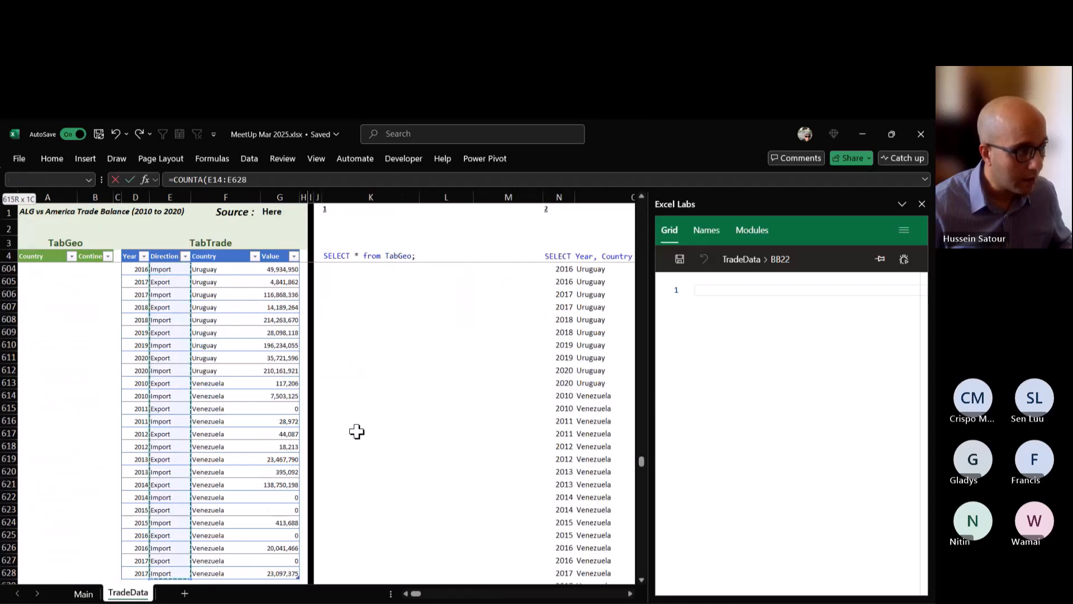
key(ctrl+Return)
scroll(210, 370, up, 6)
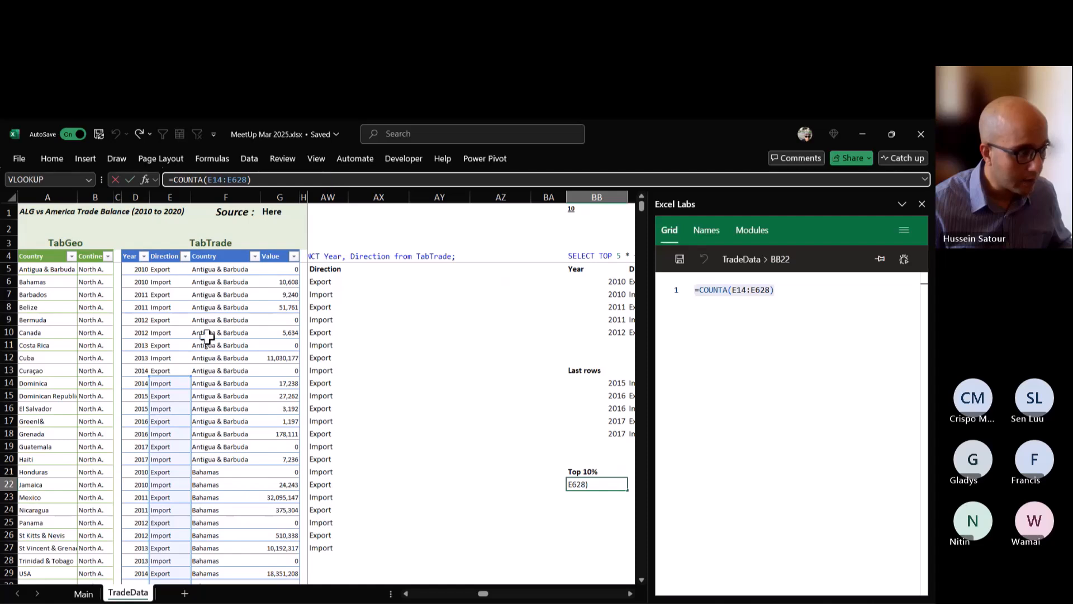
drag(190, 376, 193, 263)
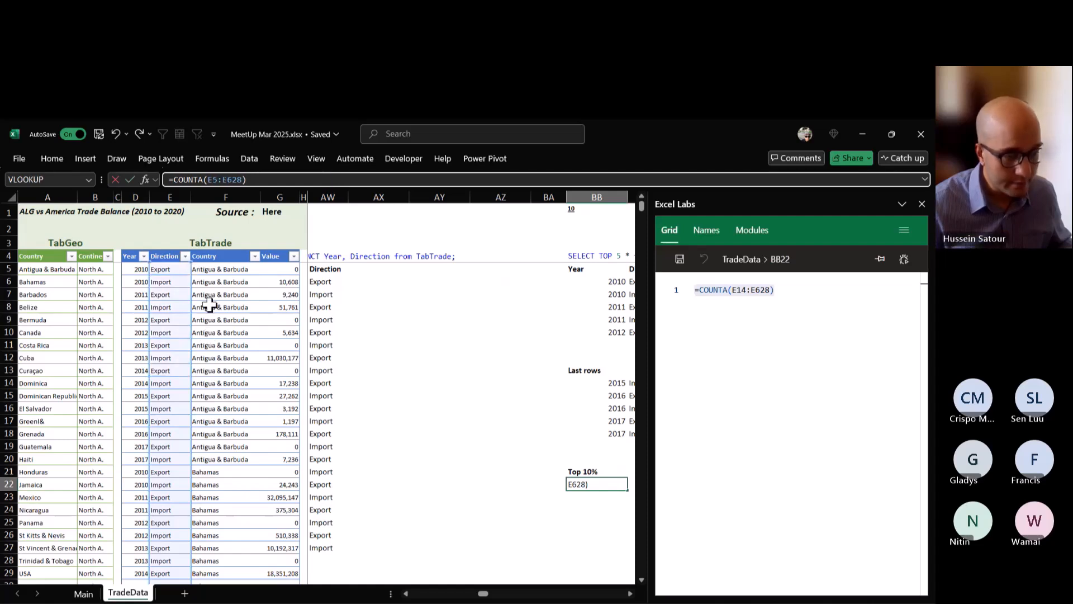
key(ctrl+Return)
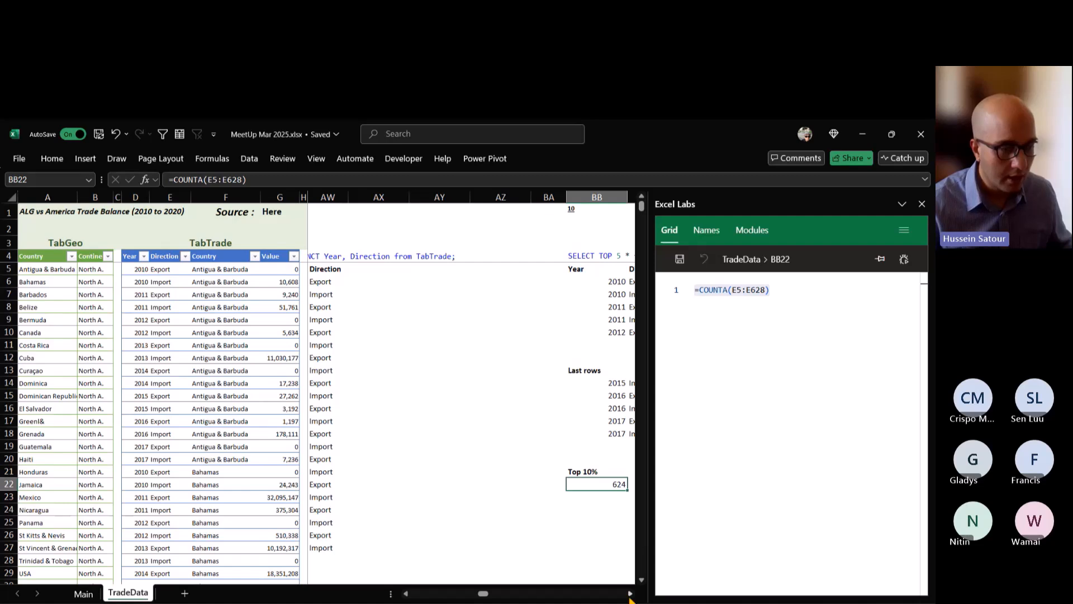
click(630, 593)
click(630, 593)
click(630, 593)
click(629, 593)
click(630, 593)
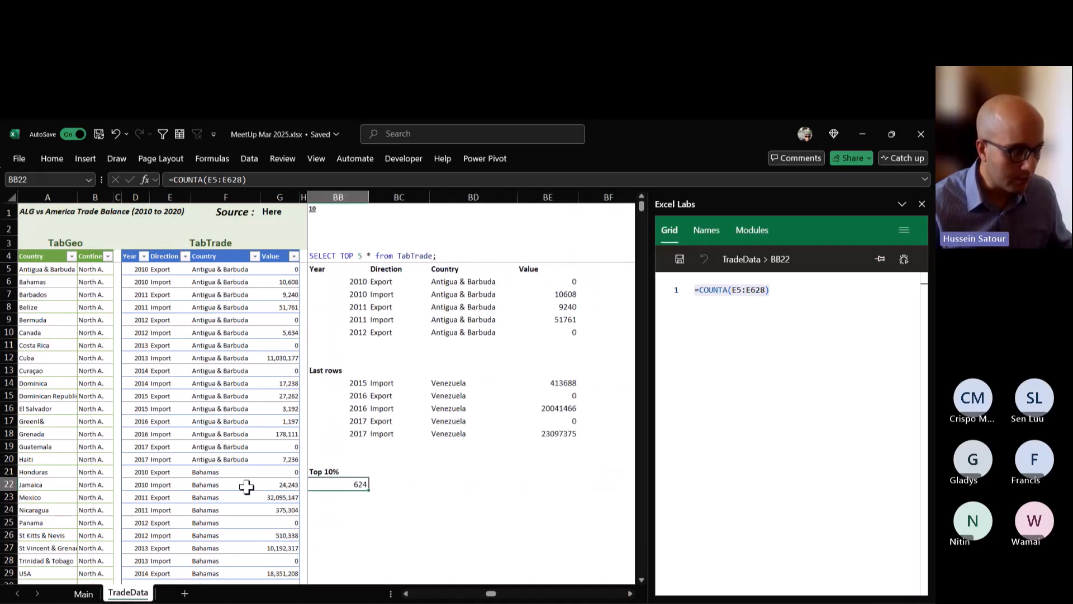
text(=t)
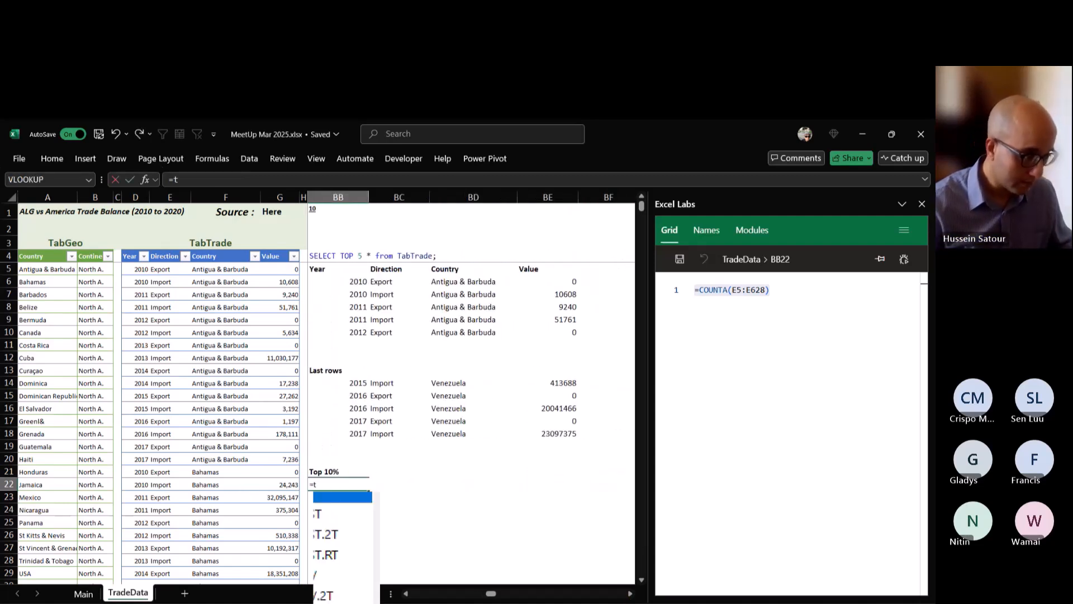
text(ak)
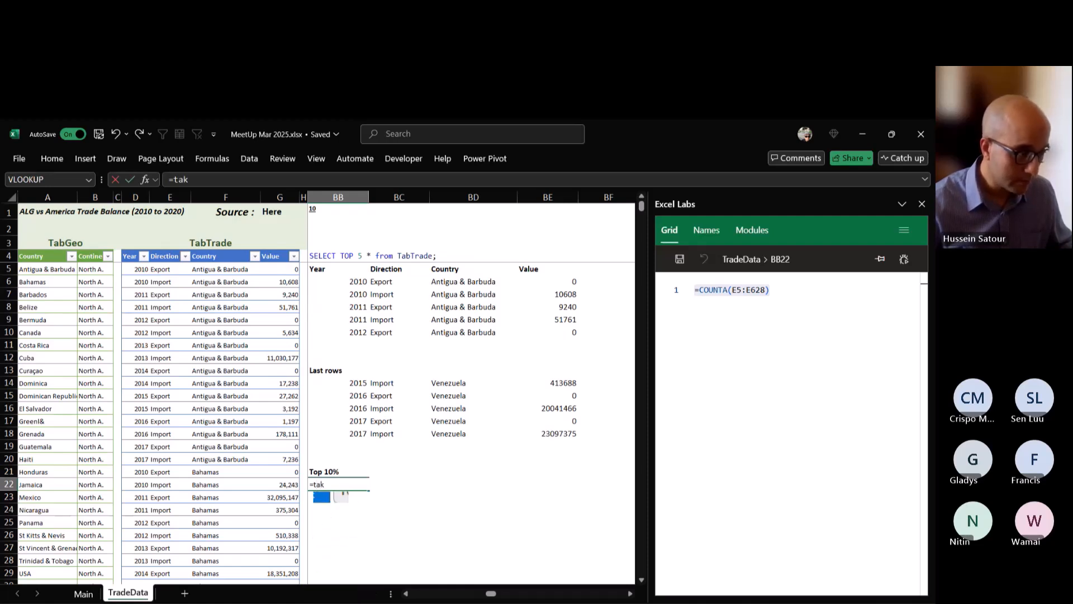
key(Escape)
double_click(338, 485)
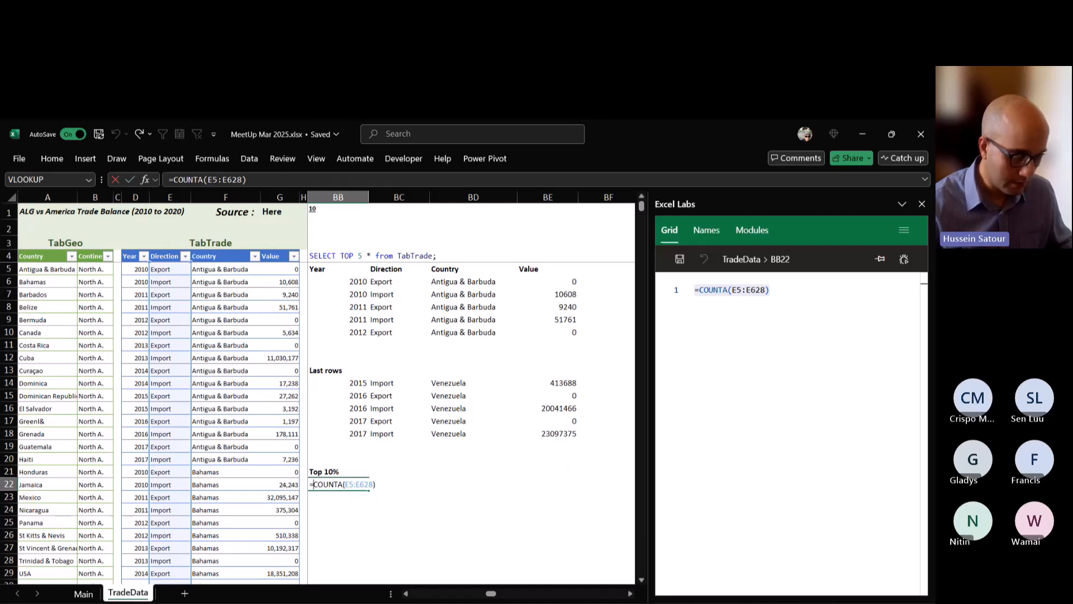
key(Escape)
Enter =TAKE(TabTrade,COUNT(TabTrade[Year]) * 0.1) in cell BB22 to return the first 10% of the table's rows.
text(=take)
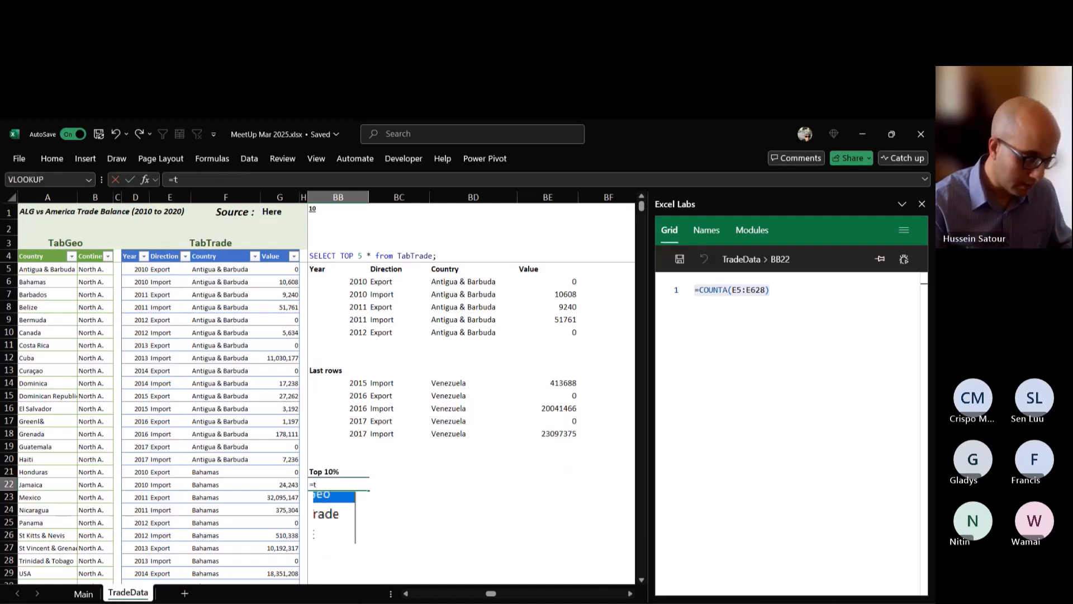
key(Tab)
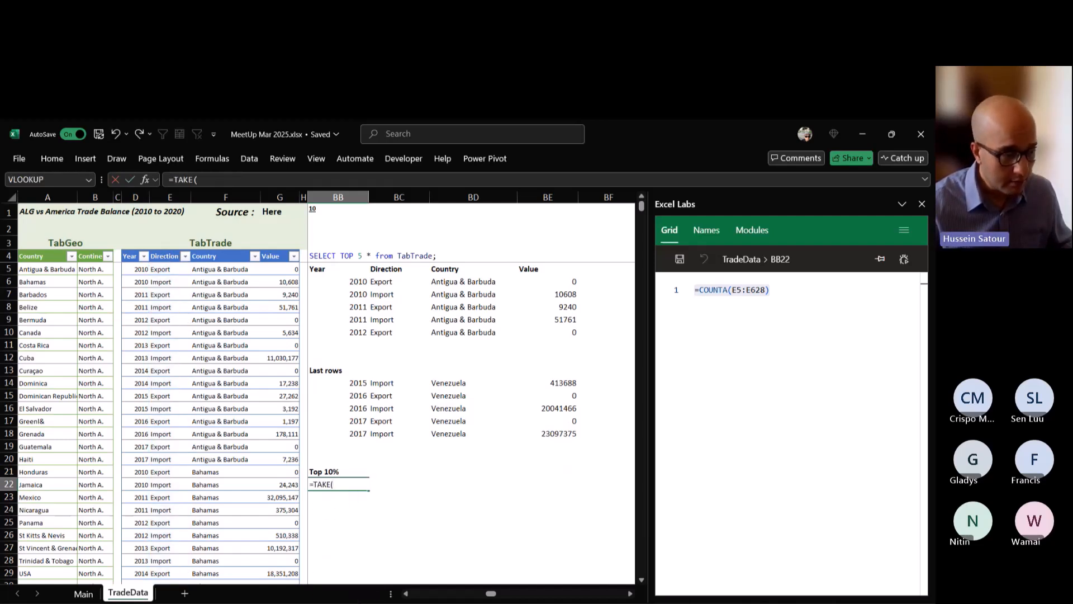
text(t)
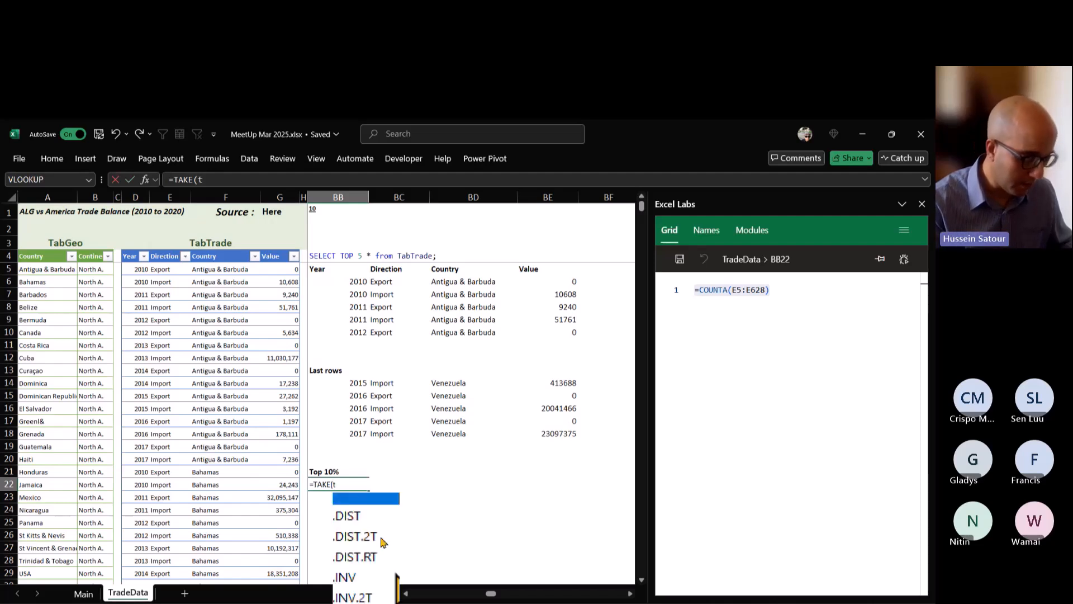
text(abt)
key(Tab)
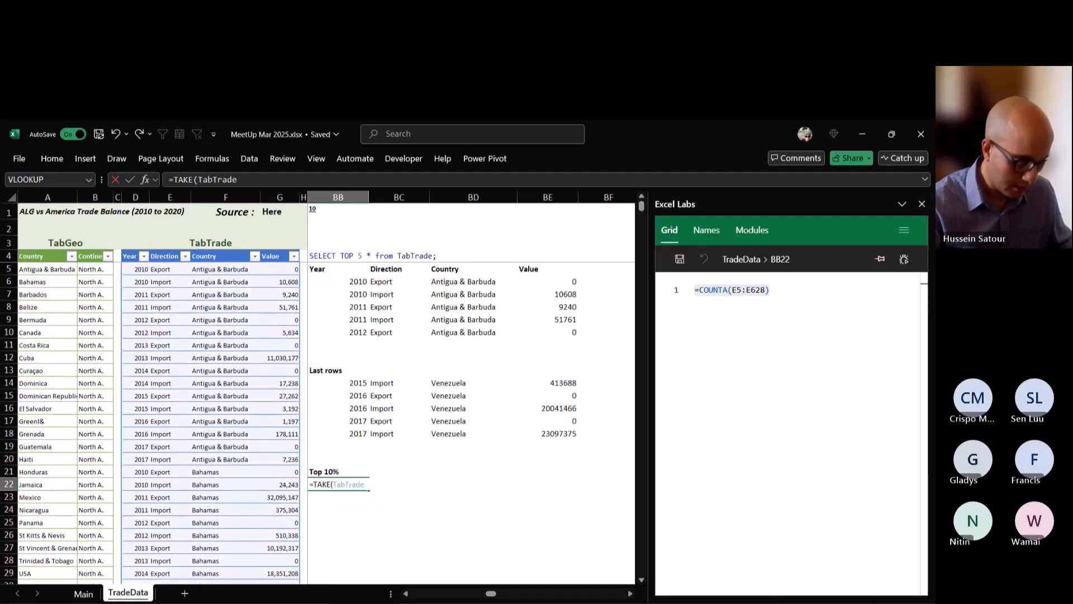
text(,)
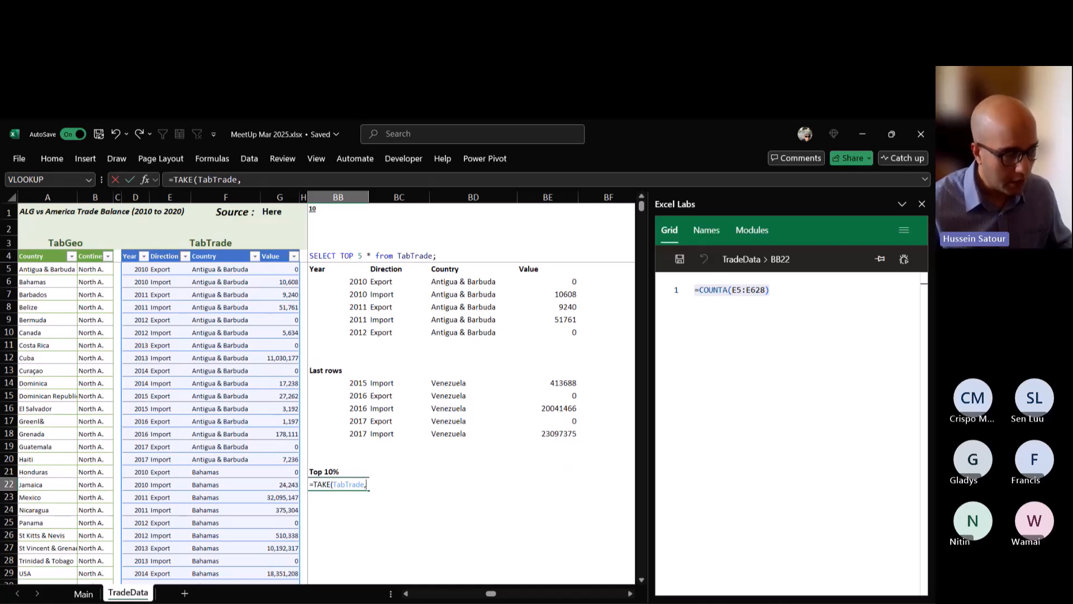
text(COUNT()
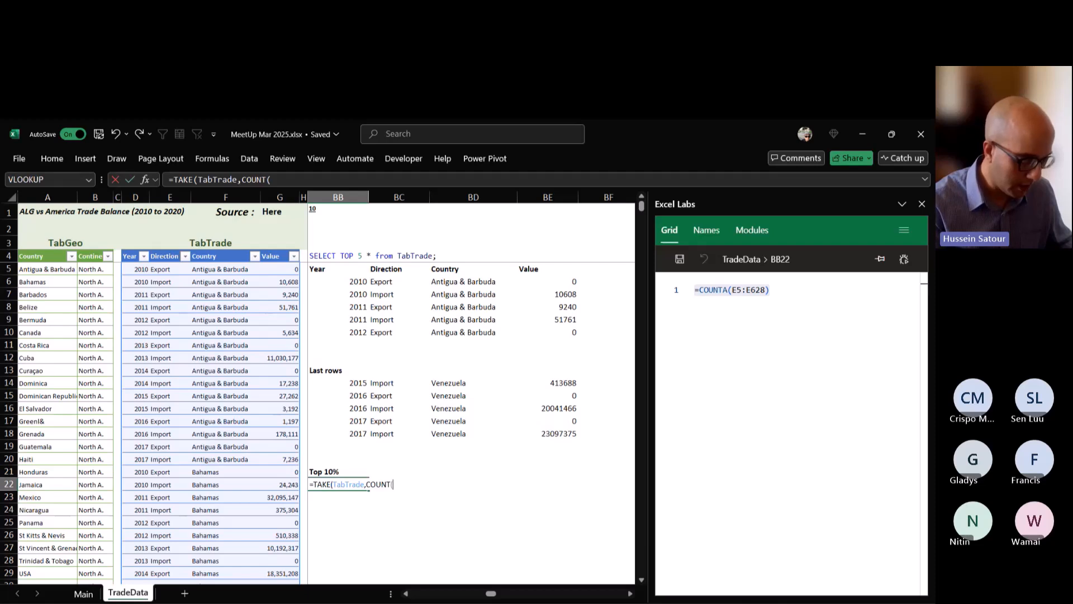
text(tab)
key(Tab)
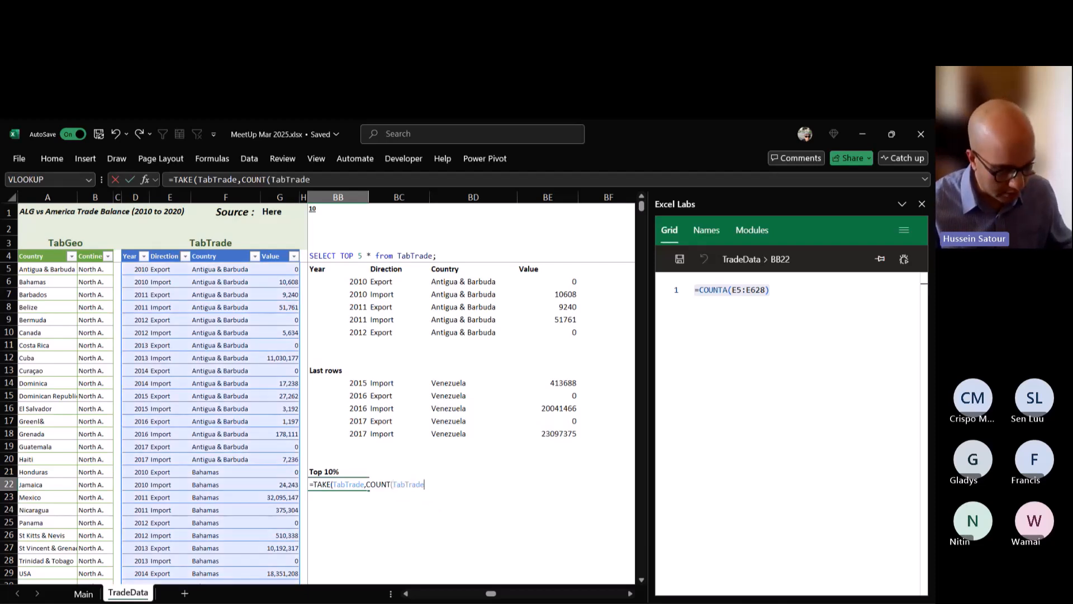
text([)
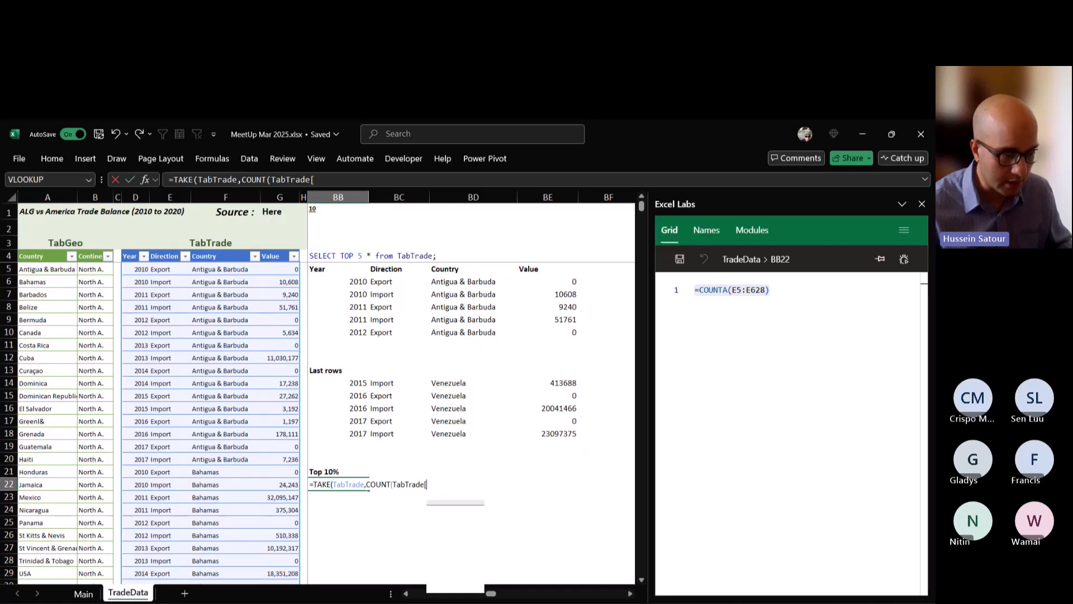
text(Year)
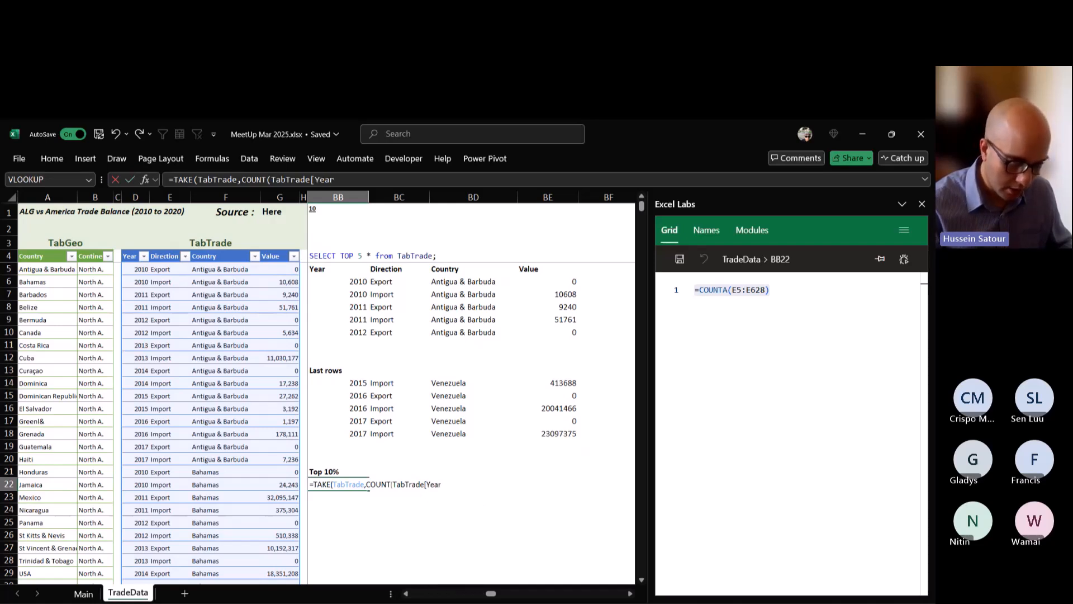
text(])
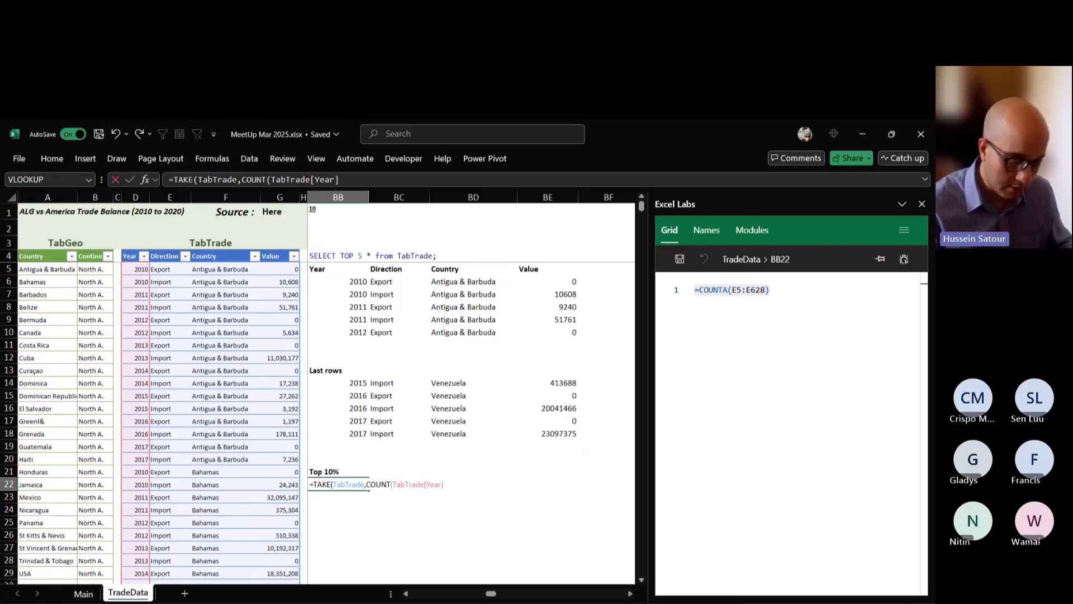
text() * )
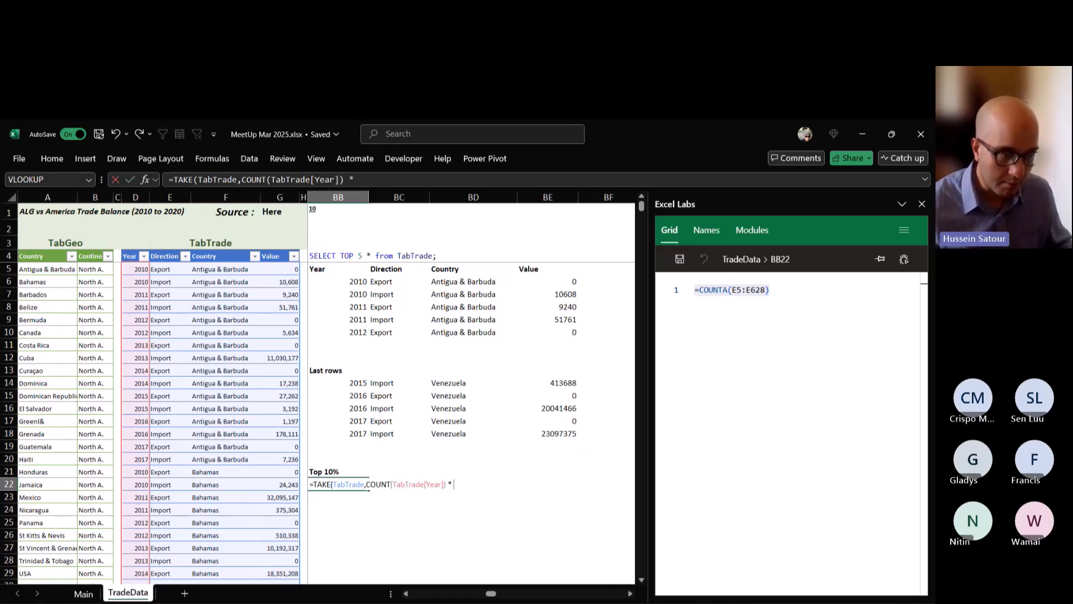
text(0.1)
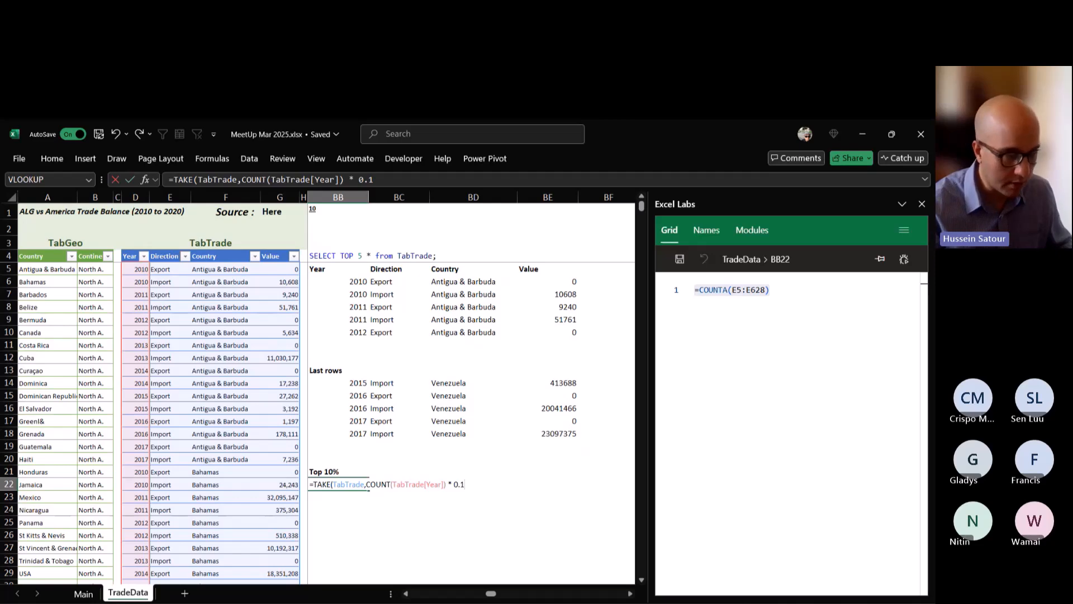
key(ctrl+Return)
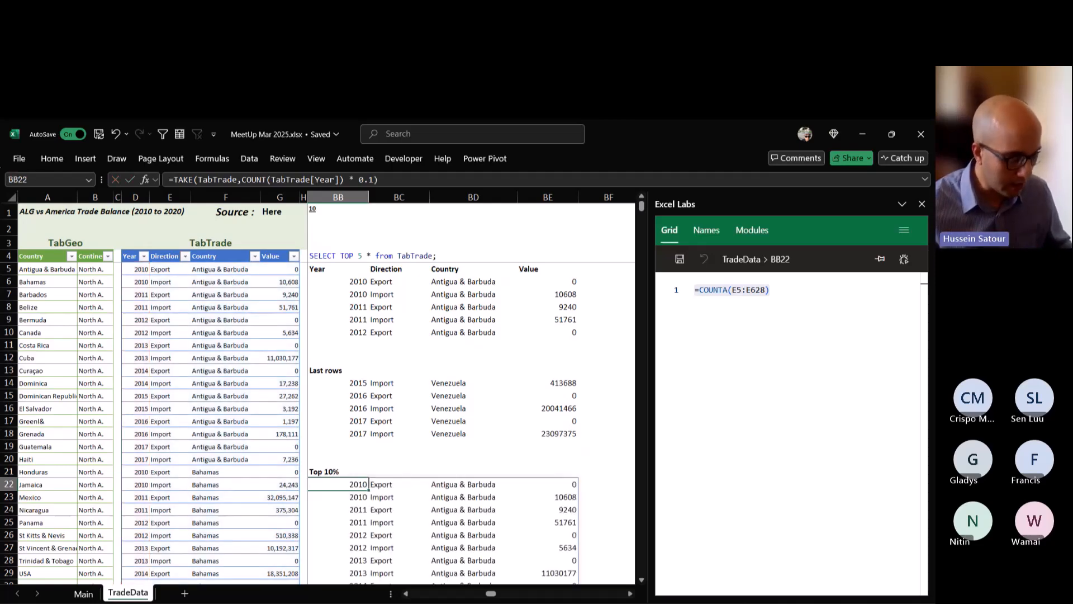
Review the Top 10% rows and change the multiplier in BB22's TAKE formula to 0.01 to return the first 1%.
scroll(430, 514, down, 20)
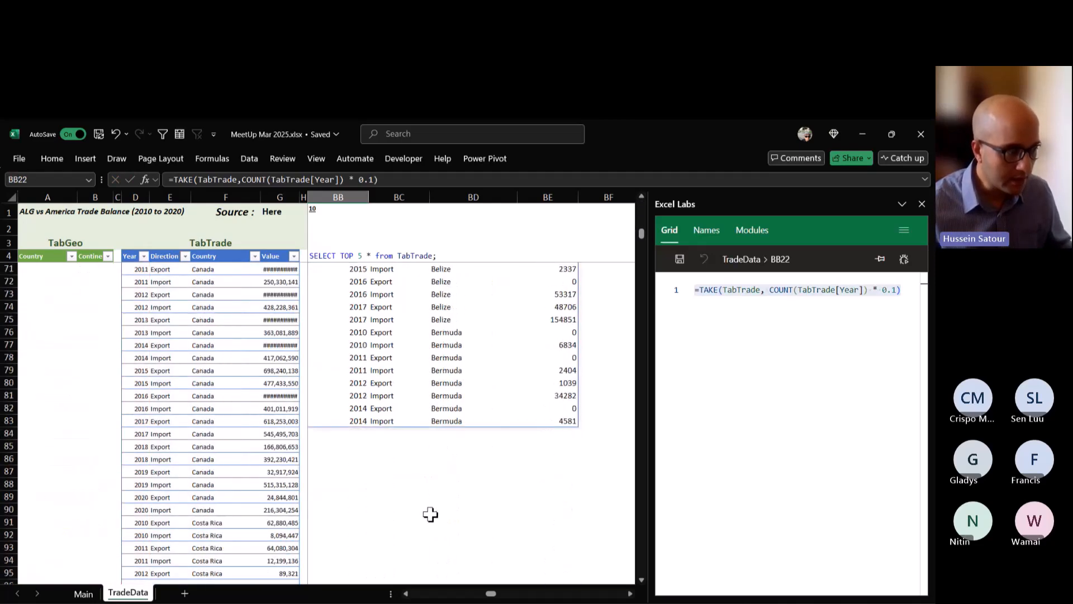
scroll(430, 514, up, 7)
scroll(430, 514, up, 13)
scroll(383, 445, down, 15)
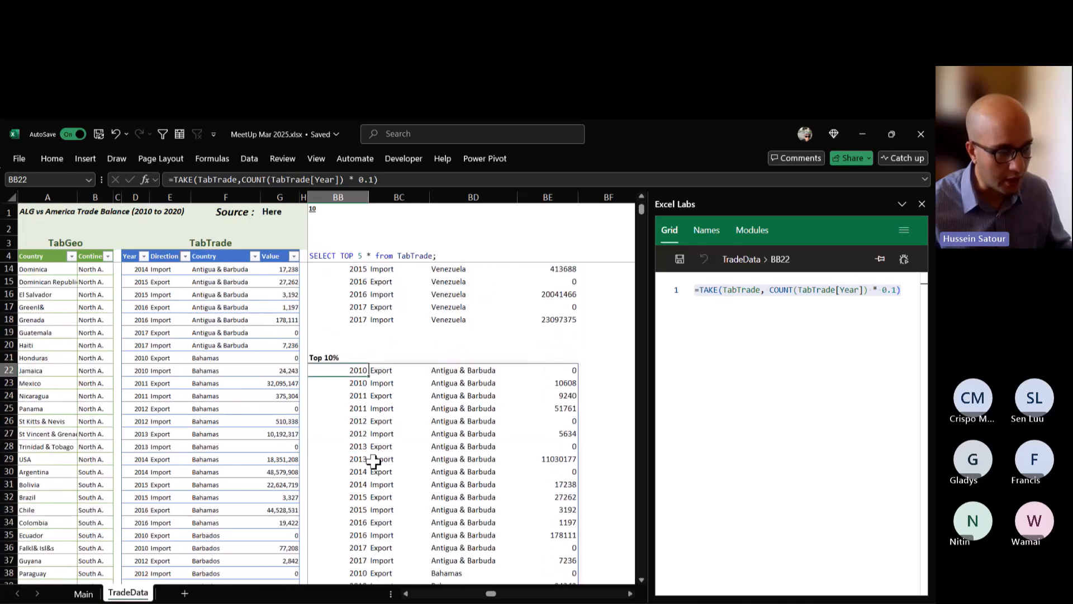
scroll(373, 475, up, 15)
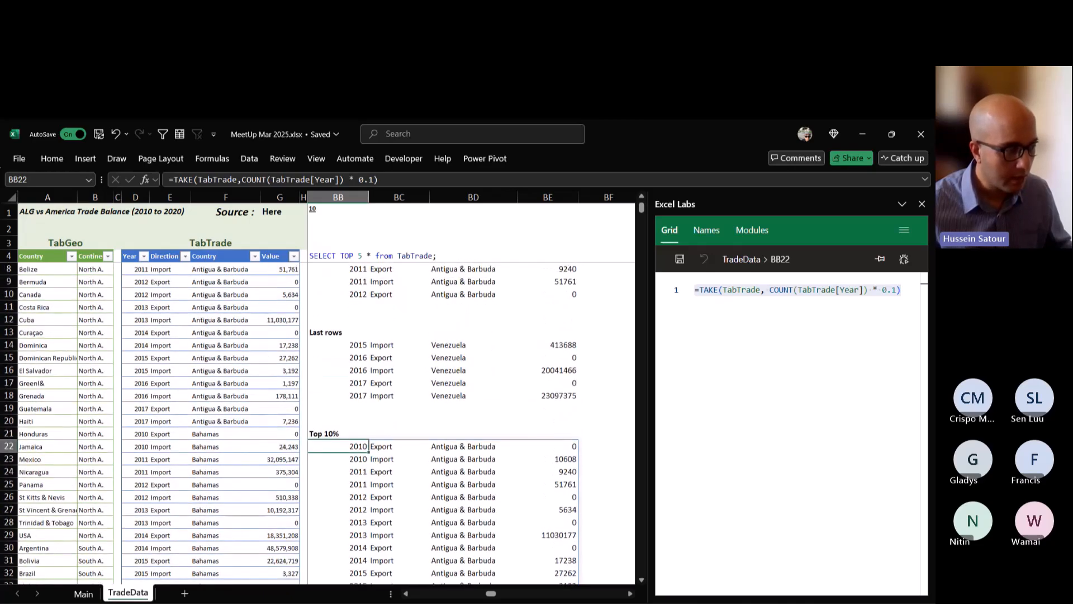
key(F2)
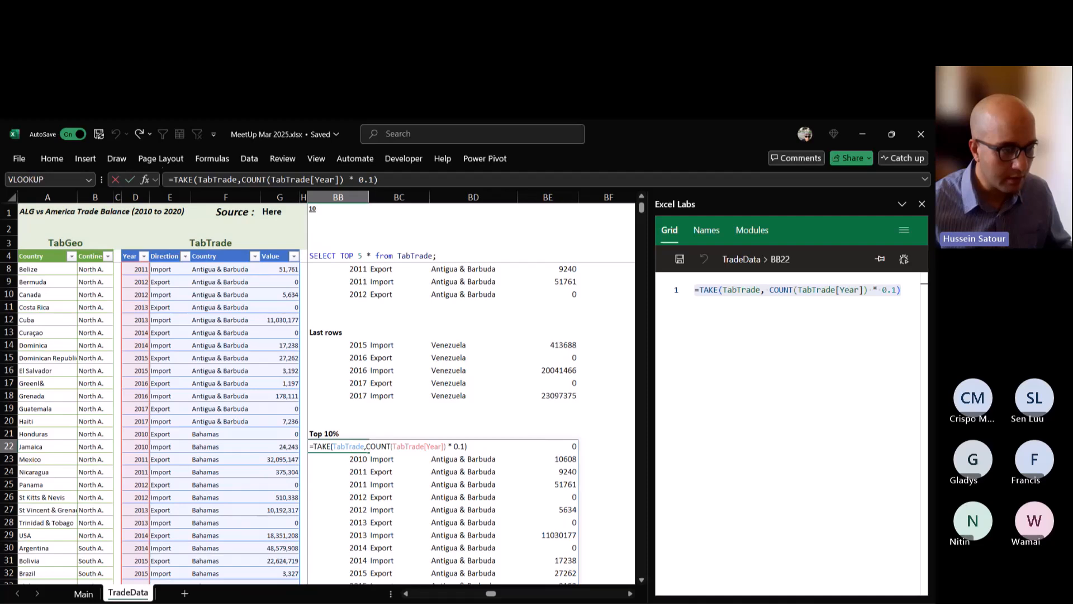
text(0)
key(ctrl+Return)
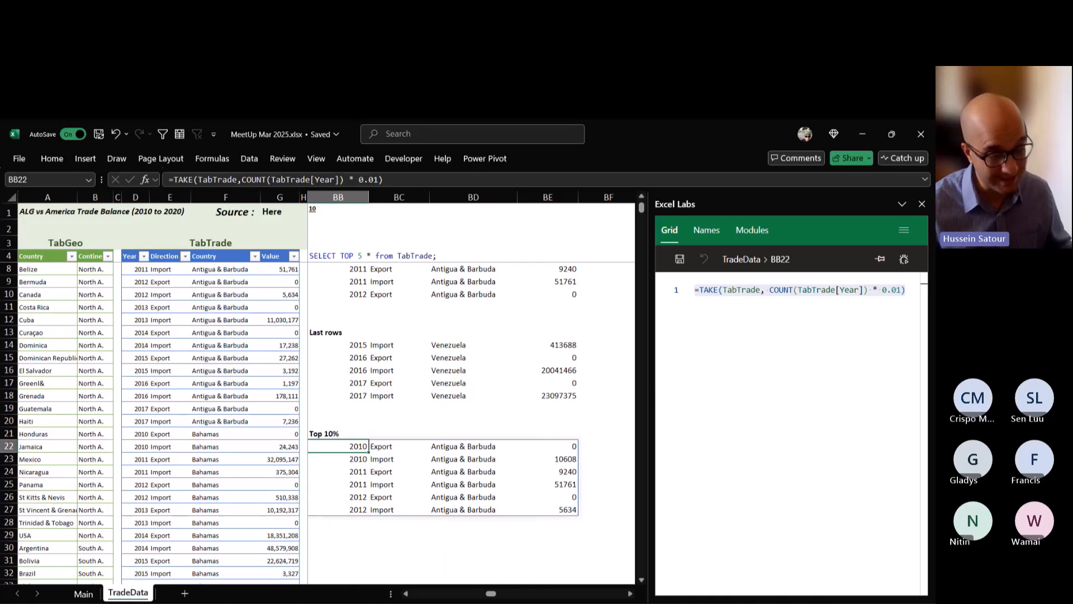
Set the multiplier in BB22's TAKE formula back to 0.1 to return the first 10% of rows.
double_click(356, 446)
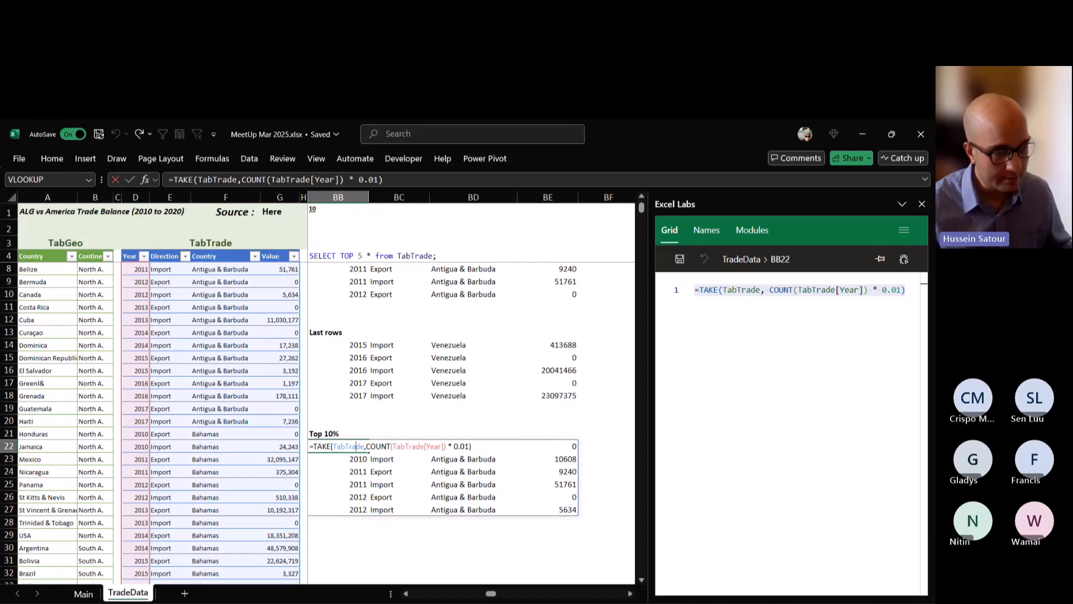
click(340, 446)
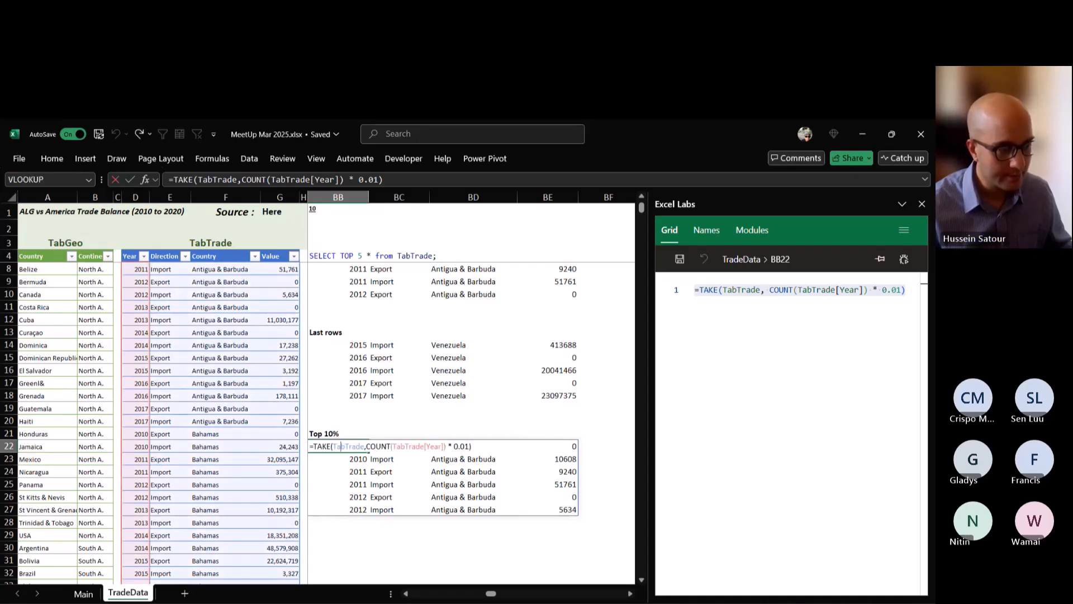
key(End)
key(Left)
key(Left)
key(BackSpace)
key(ctrl+Return)
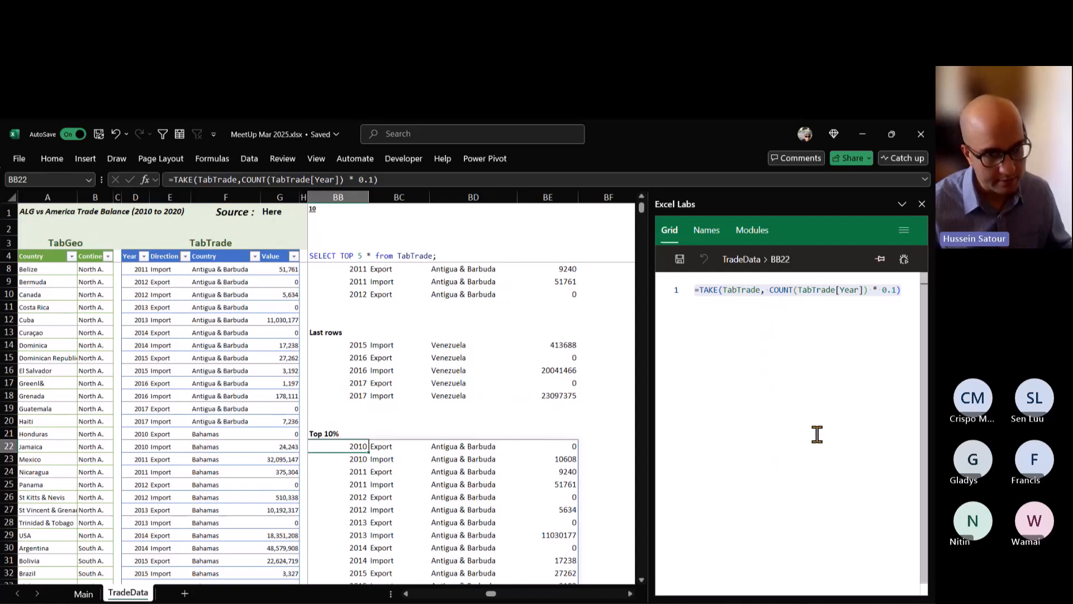
scroll(442, 384, up, 1)
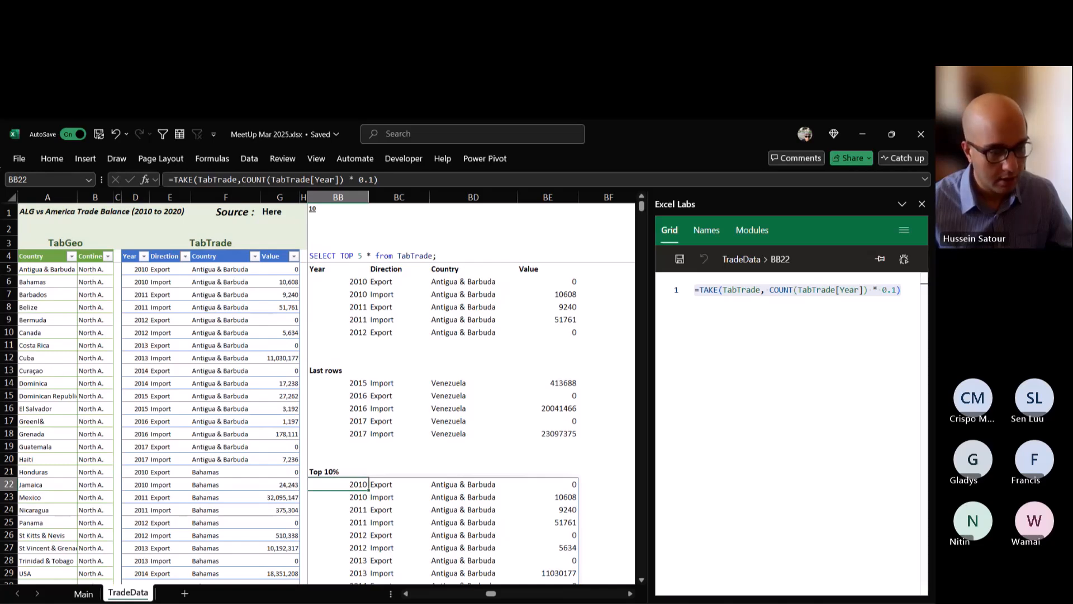
Filter the list of Excel functions on the Main sheet to GROUPBY and select its version entry.
click(631, 594)
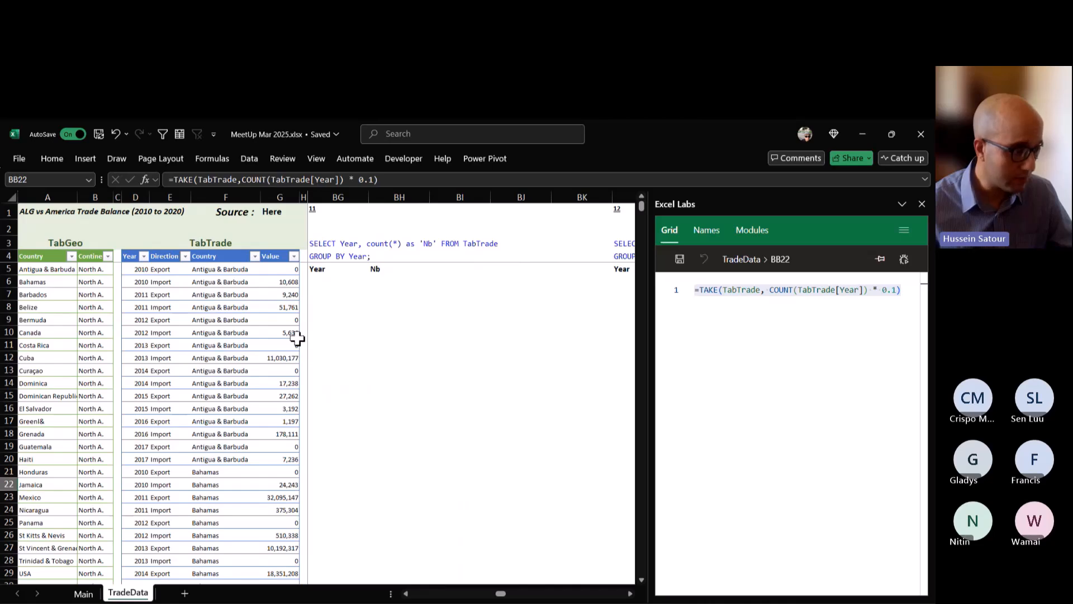
key(ctrl+Page_Up)
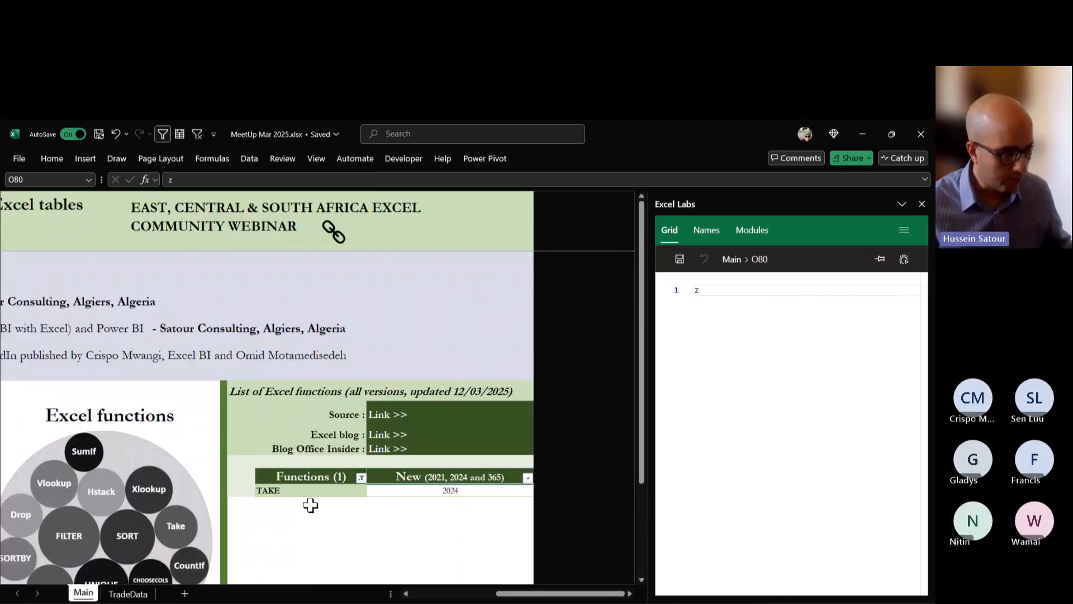
scroll(310, 504, down, 1)
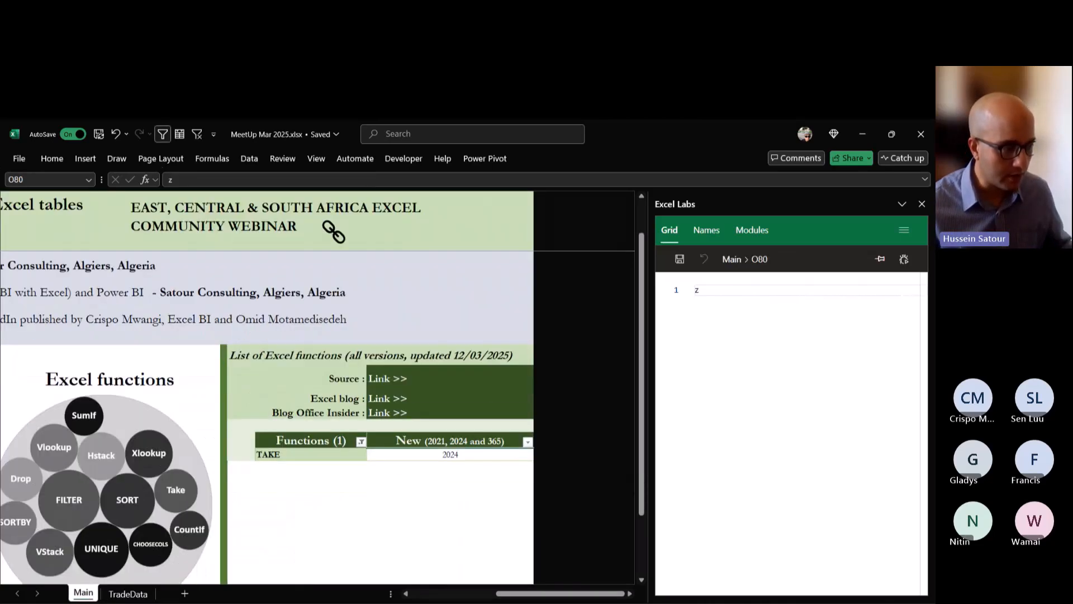
click(361, 440)
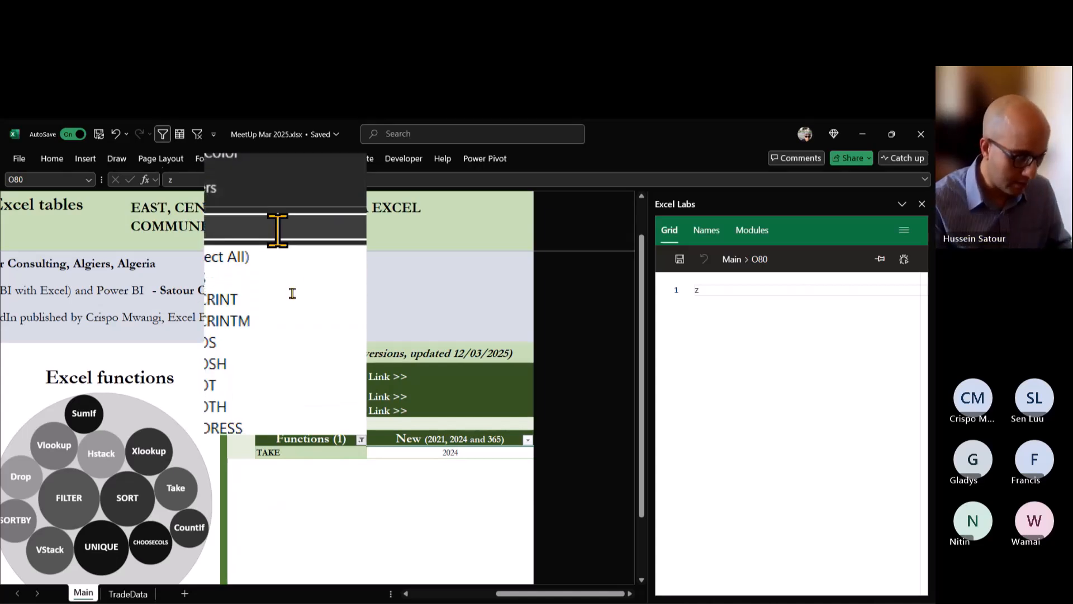
text(group)
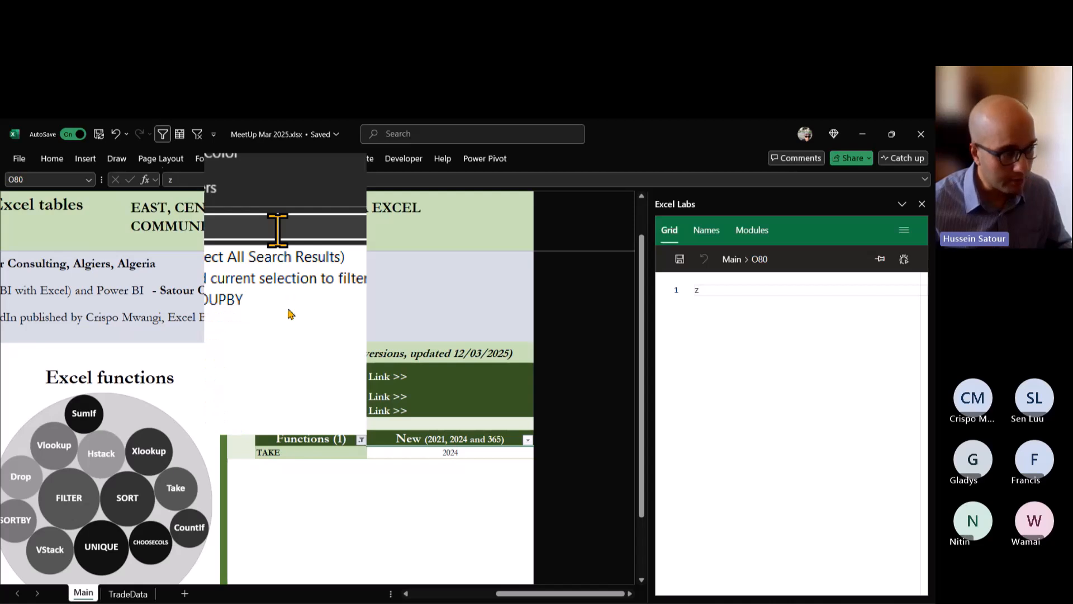
click(316, 417)
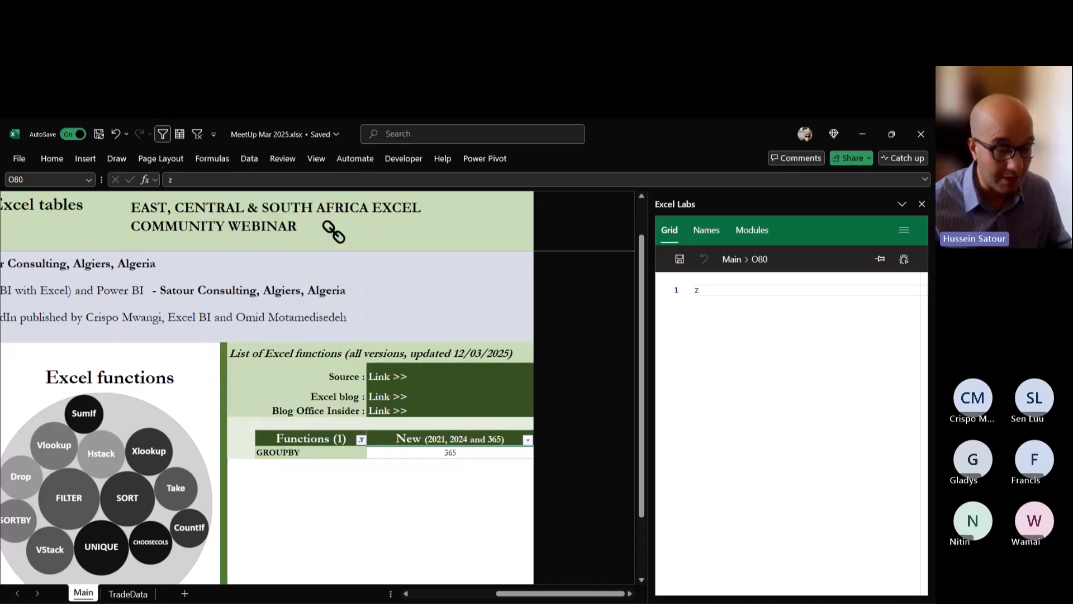
click(450, 452)
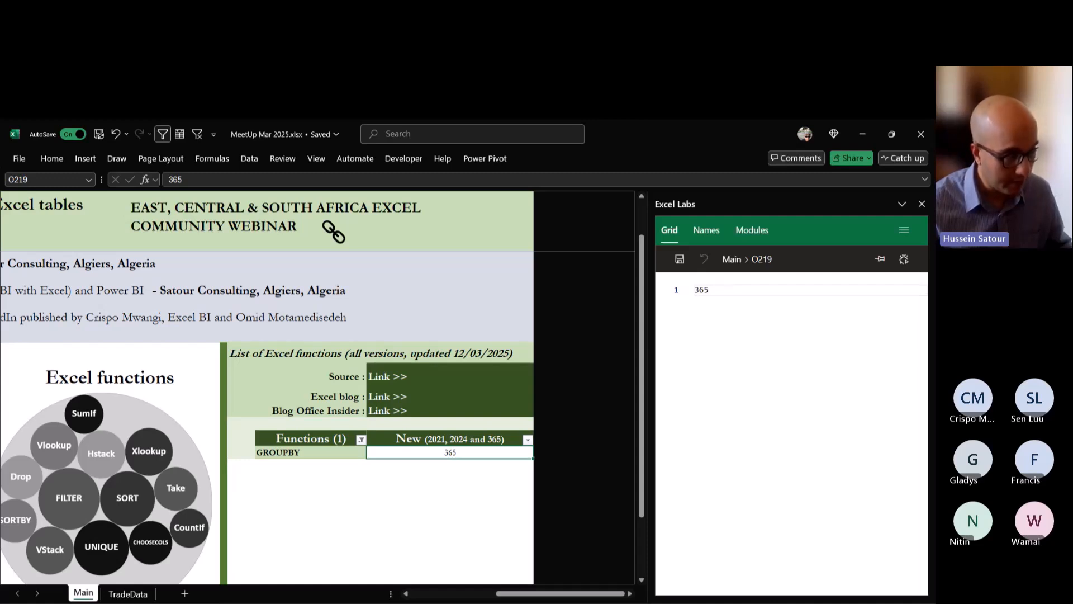
Start a GROUPBY formula in cell BG6 of the TradeData sheet with TabTrade[Year] as the row field.
click(127, 593)
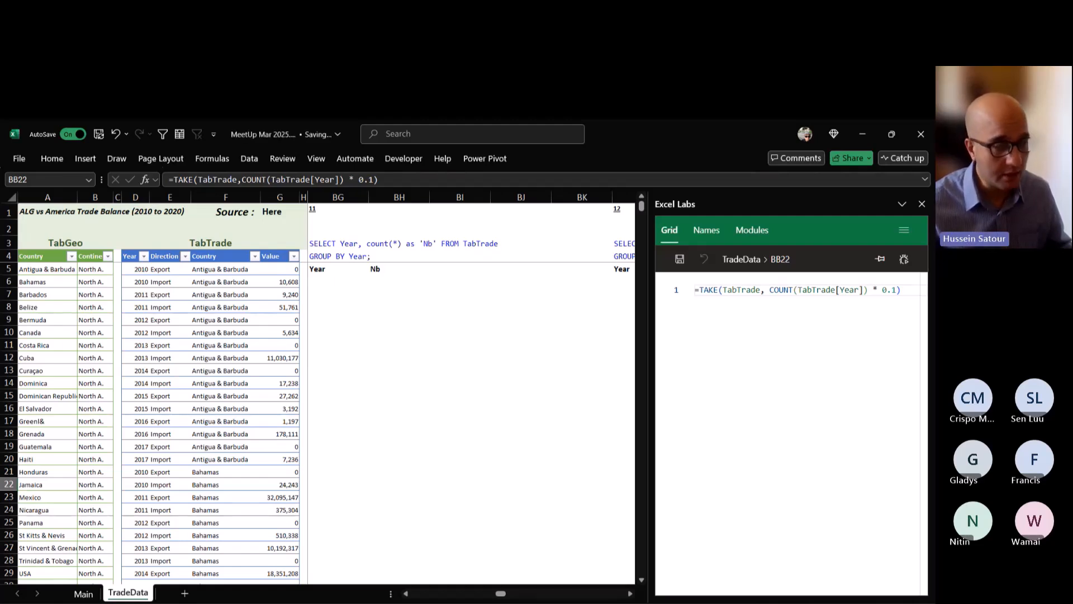
click(338, 281)
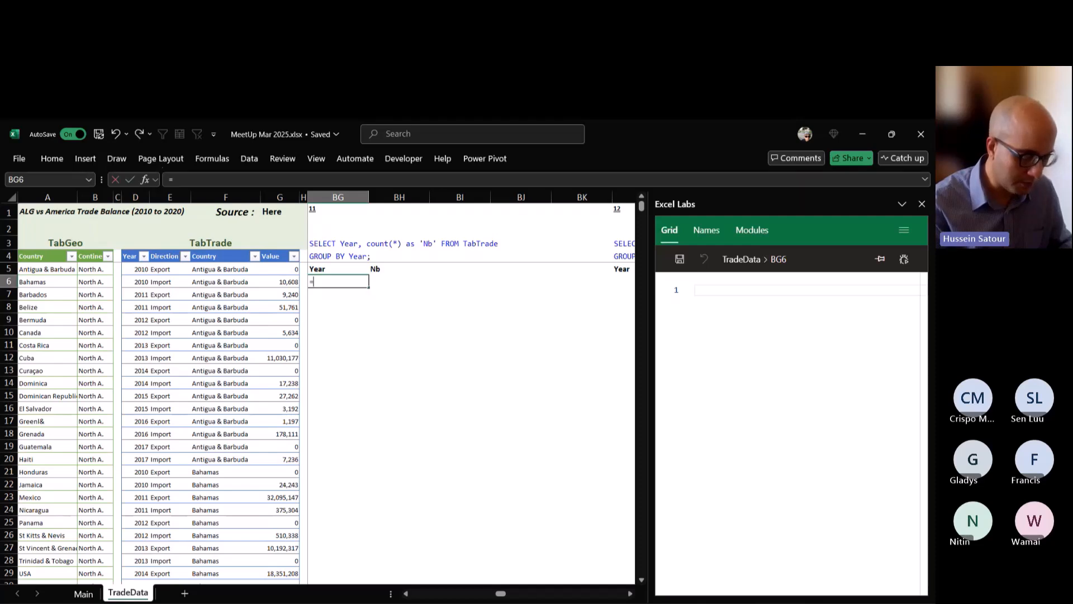
text(=groy)
key(BackSpace)
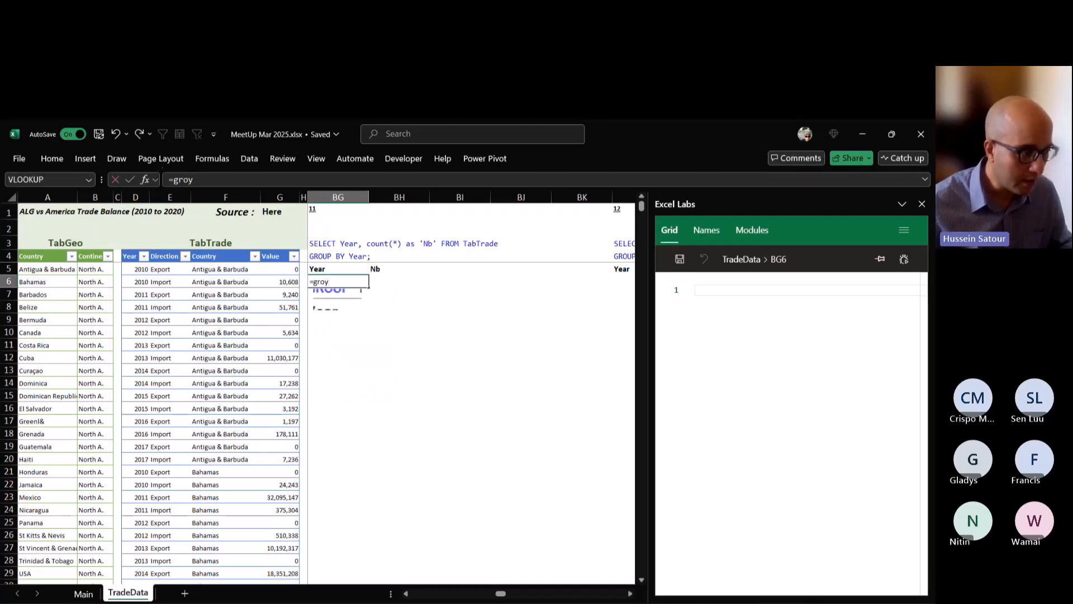
text(u)
key(Tab)
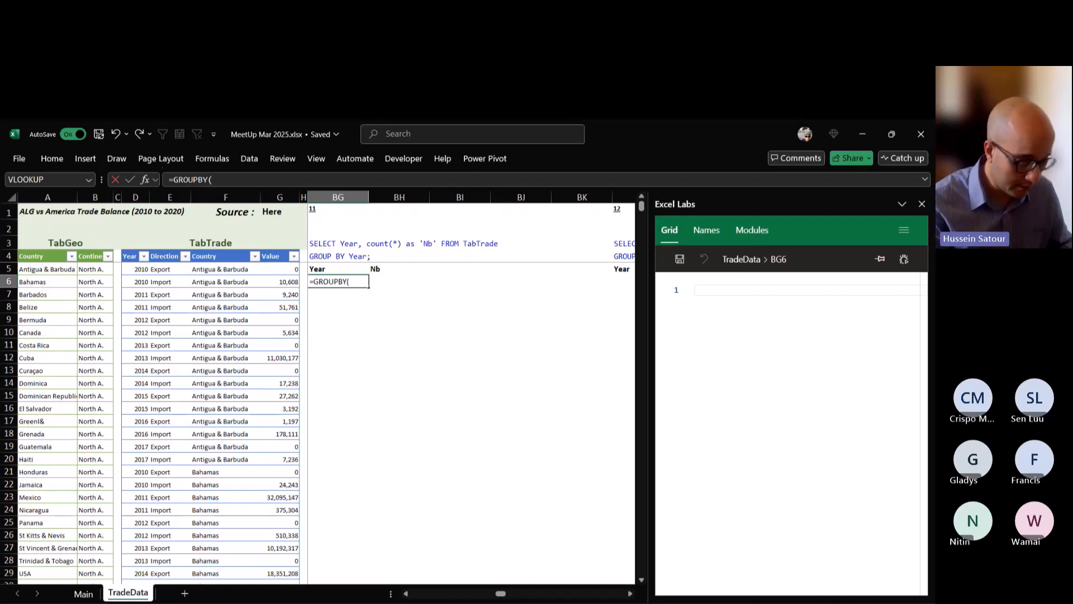
text(TabTrade)
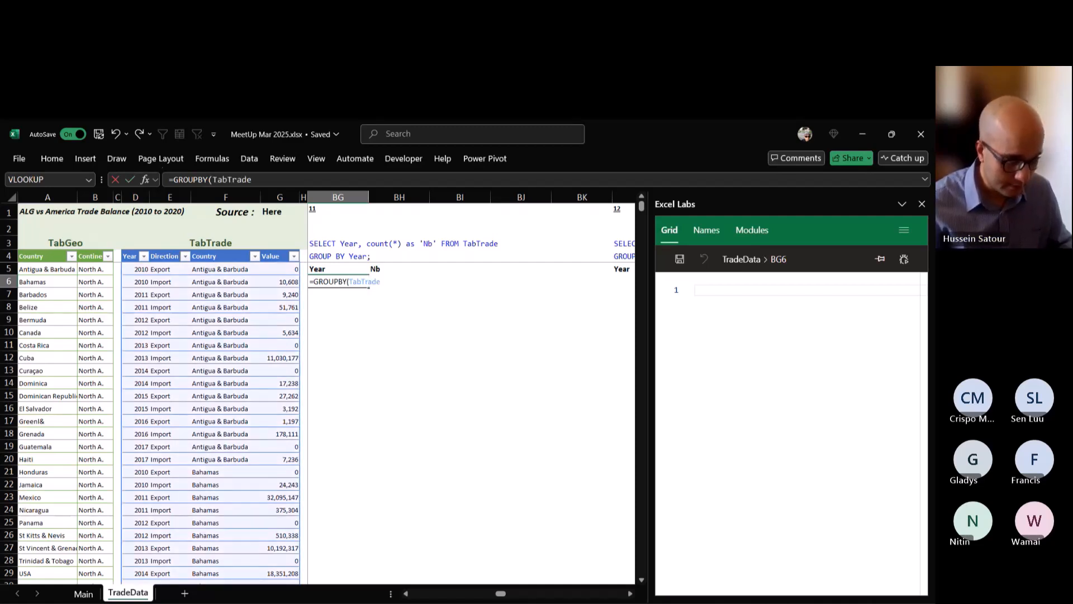
text([)
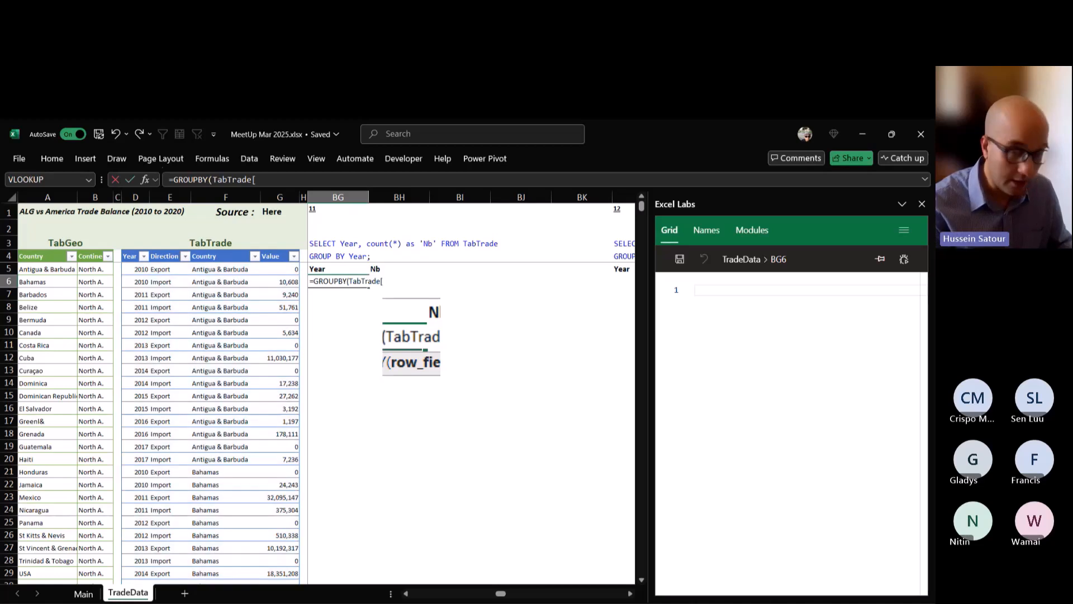
text(yea)
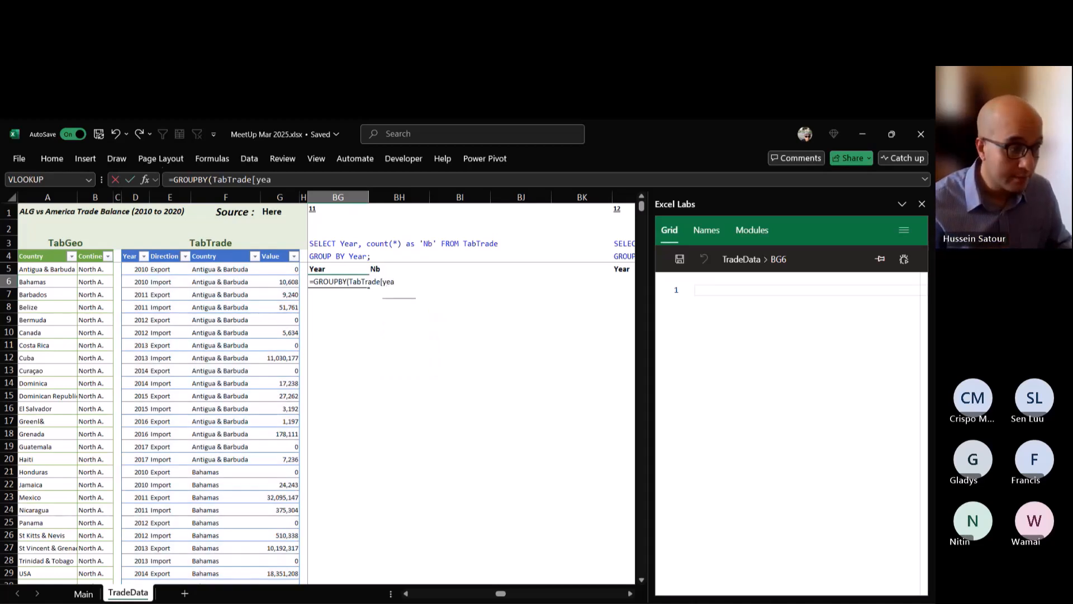
key(Tab)
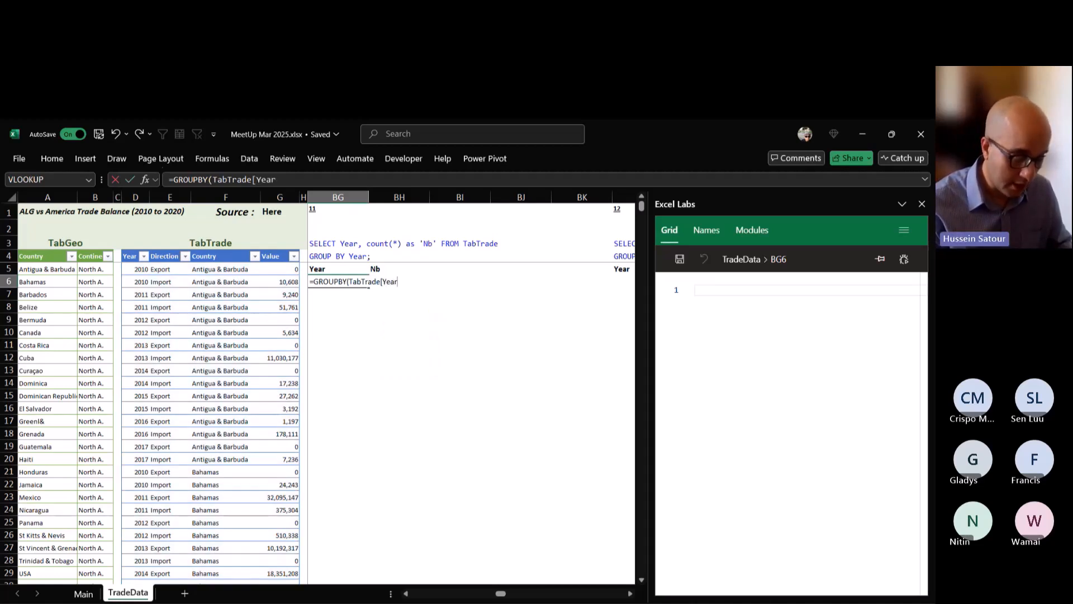
text(])
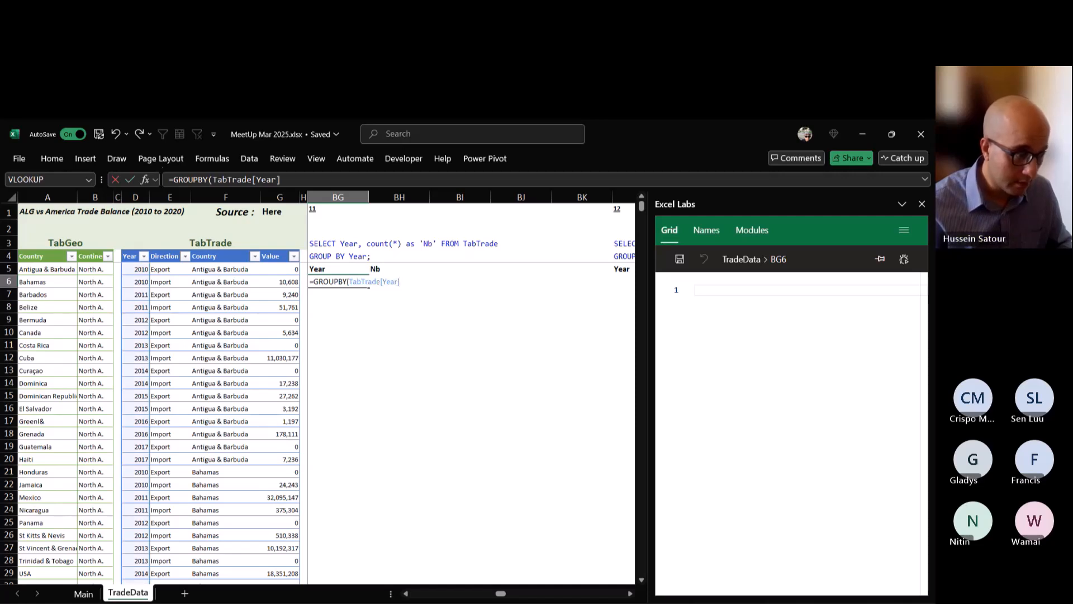
text(,)
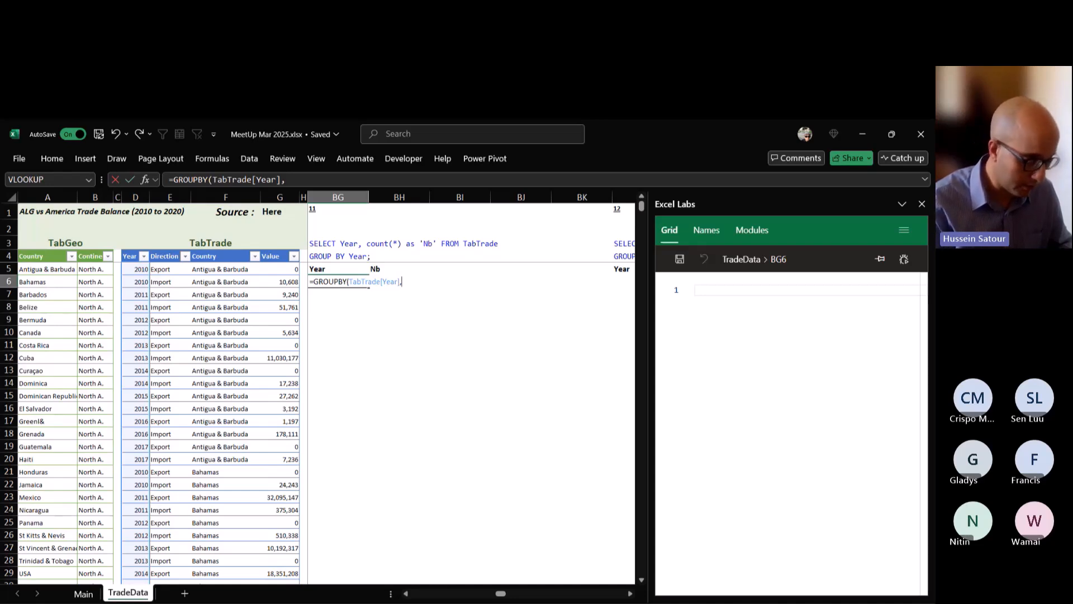
Complete BG6 as =GROUPBY(TabTrade[Year],TabTrade[Year],COUNT) to count the table's rows per year.
text(TabTrade)
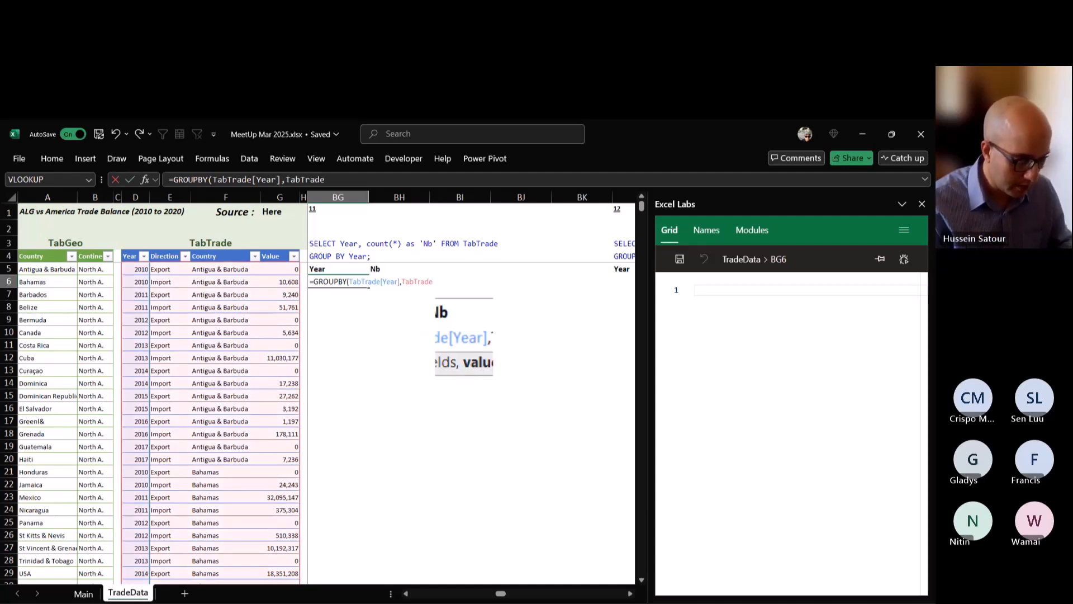
text([Year)
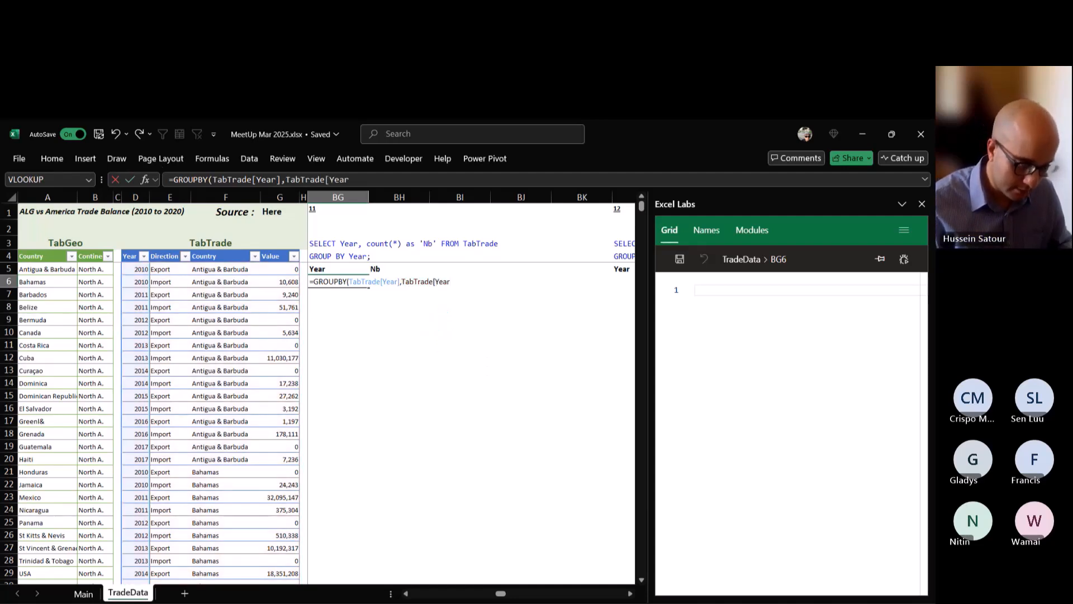
text(],)
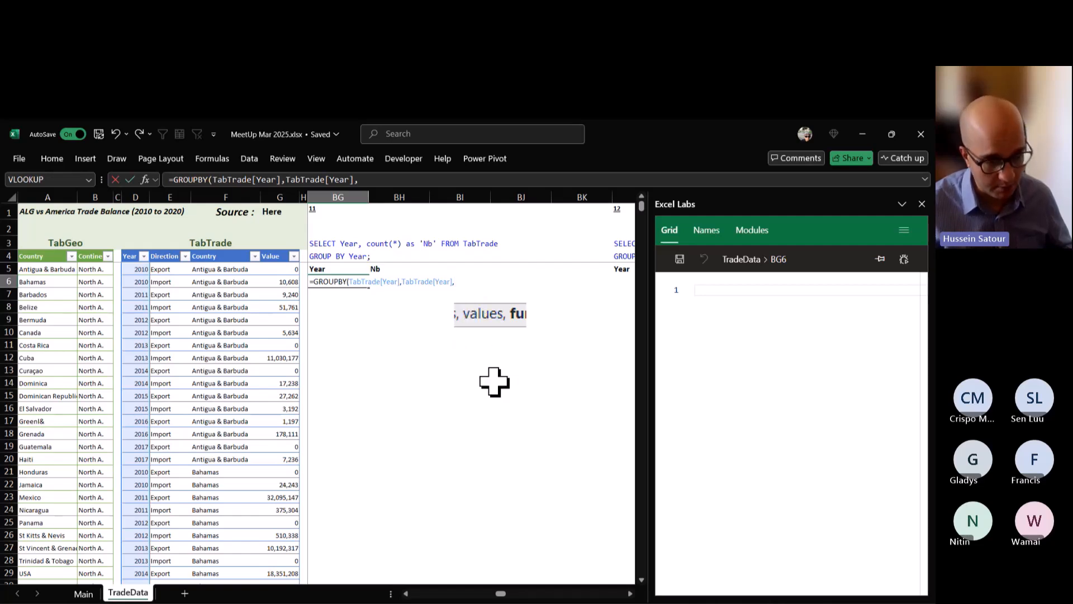
text(COUNT)
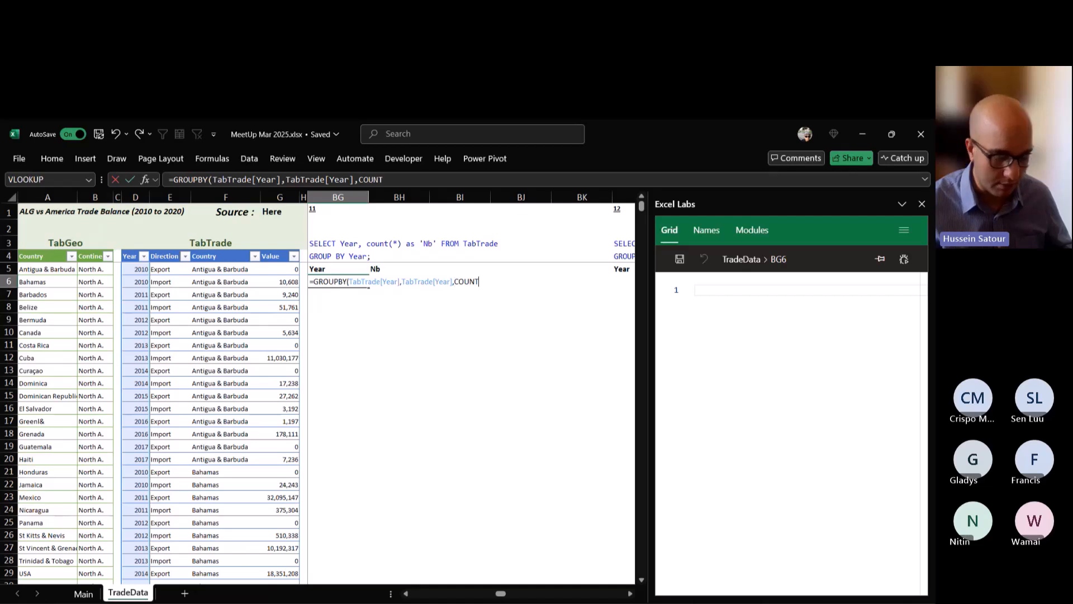
text())
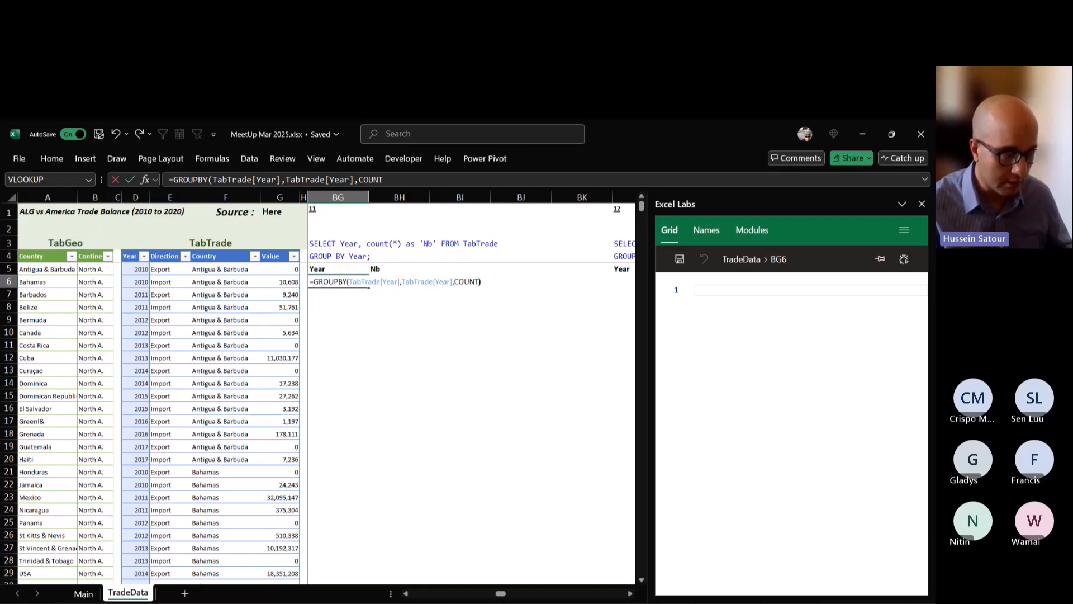
key(ctrl+Return)
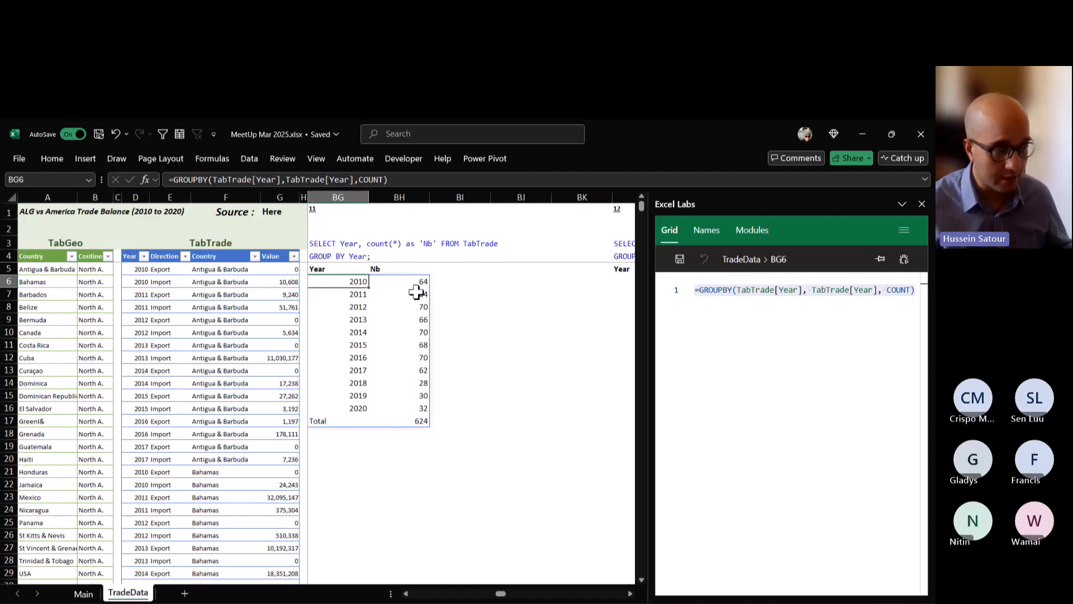
Go to query 12, which counts rows grouped by Year having Year > 2015, starting at column BL.
click(853, 322)
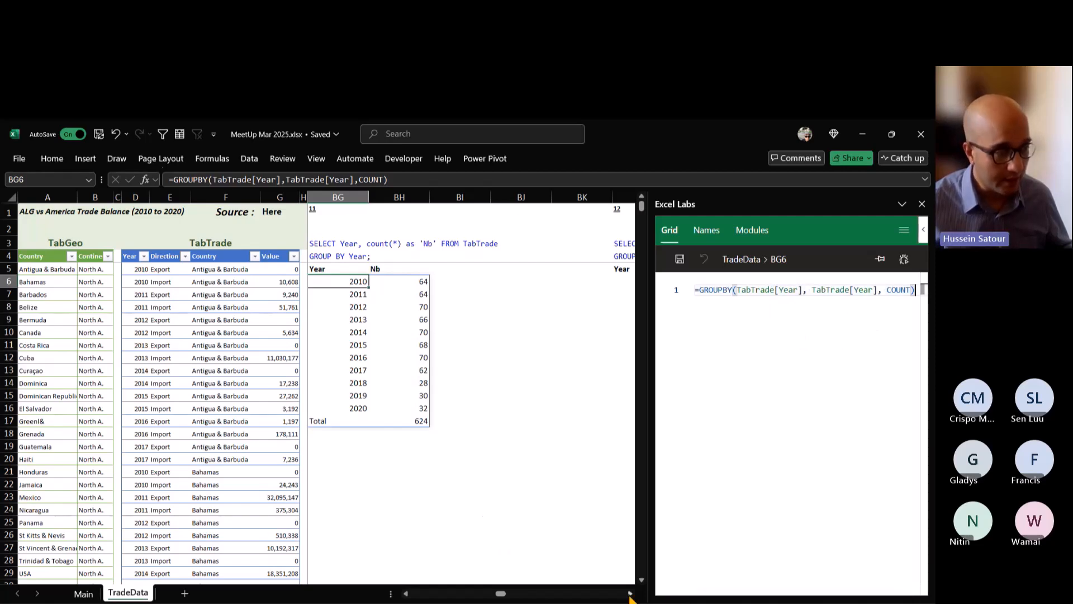
click(630, 594)
click(629, 594)
click(629, 593)
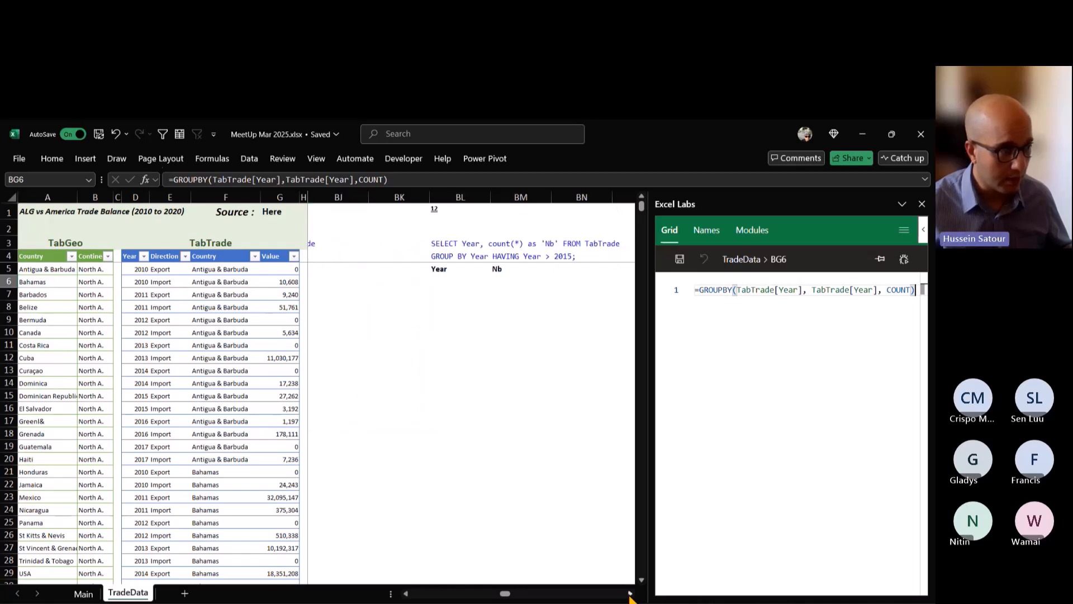
click(630, 594)
click(629, 593)
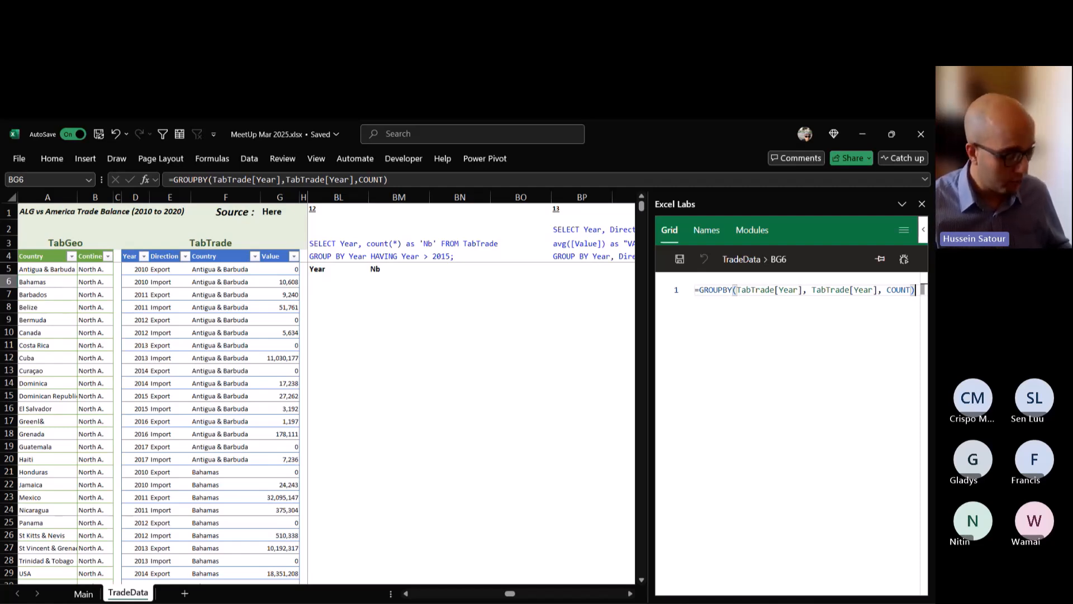
Return to query 11 and copy the full GROUPBY formula text from cell BG6.
click(407, 594)
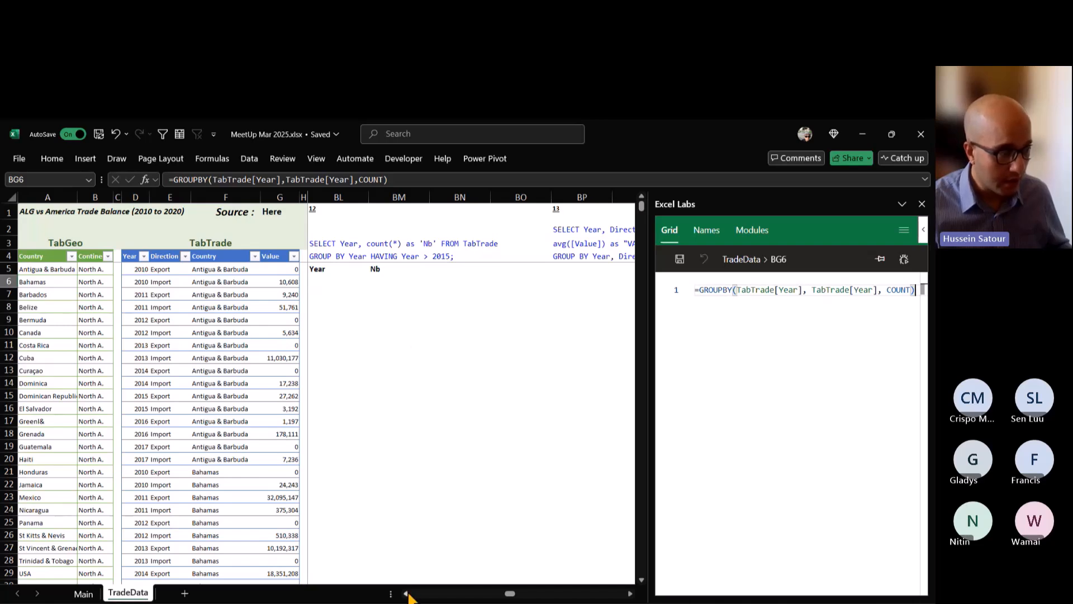
click(406, 594)
click(406, 594)
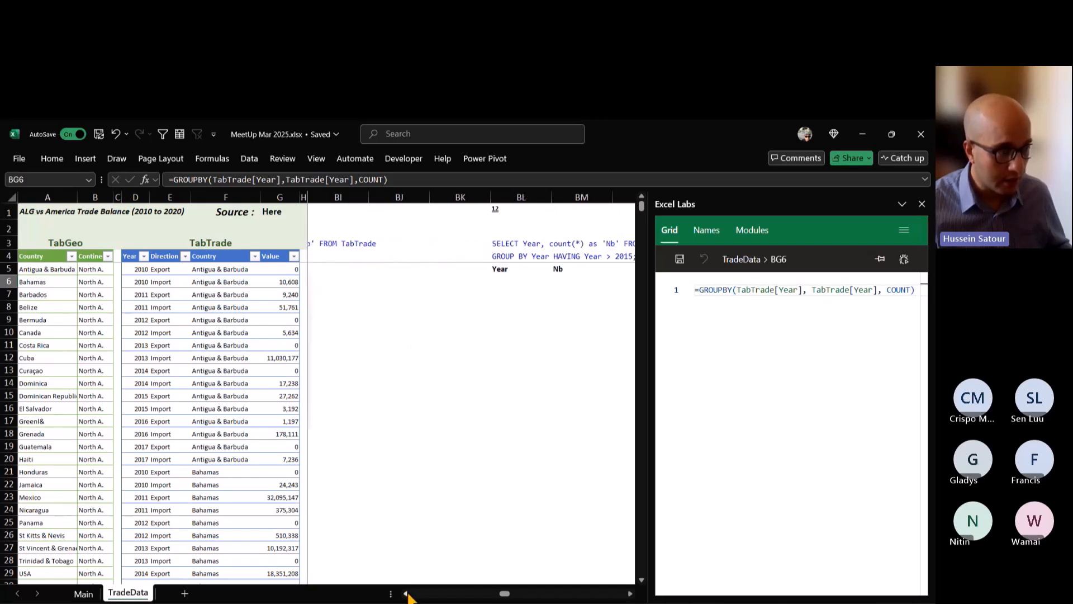
click(407, 593)
click(408, 593)
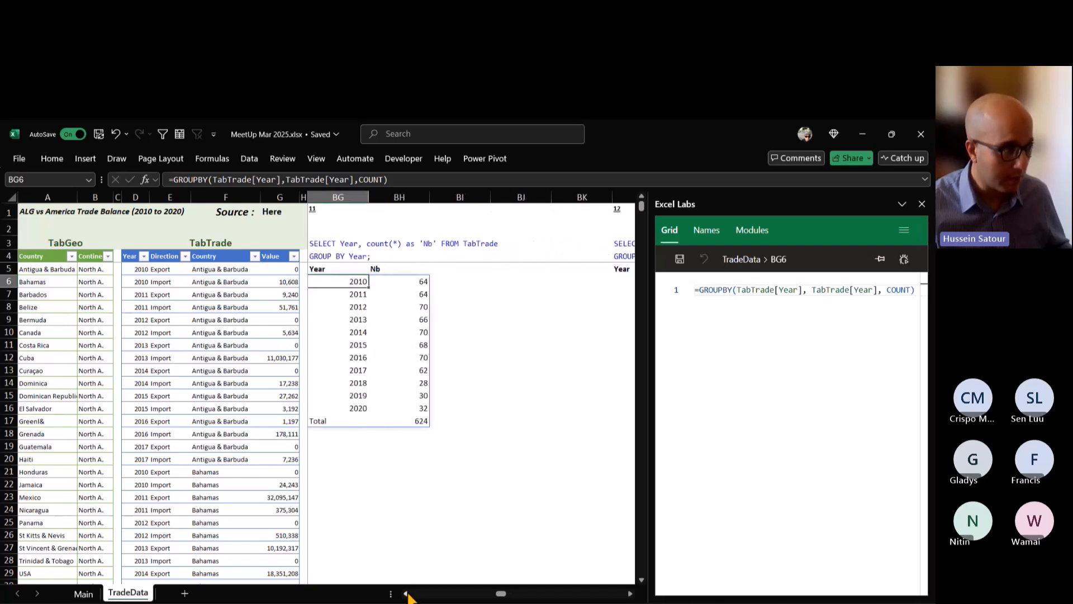
triple_click(414, 180)
key(ctrl+c)
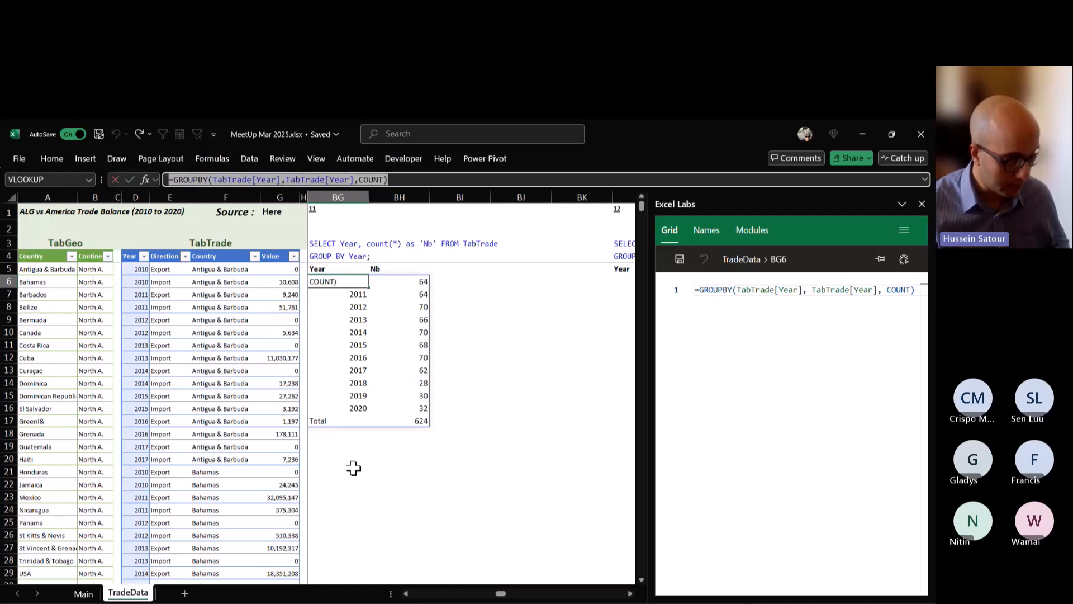
key(Escape)
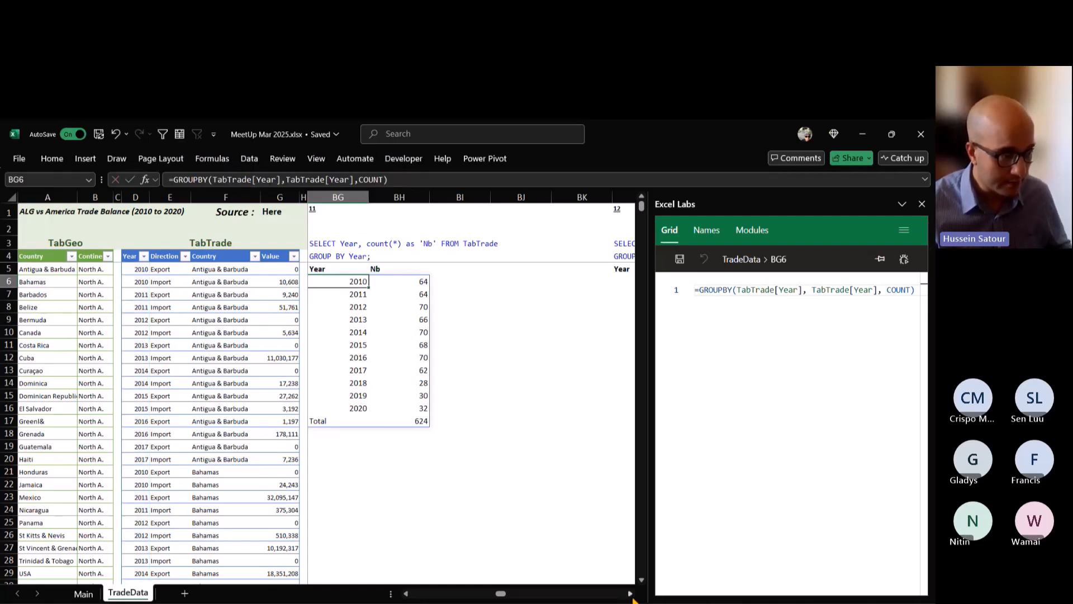
Enter the copied formula =GROUPBY(TabTrade[Year],TabTrade[Year],COUNT) in cell BL6 under query 12.
click(630, 594)
click(629, 594)
click(630, 594)
click(630, 594)
click(629, 594)
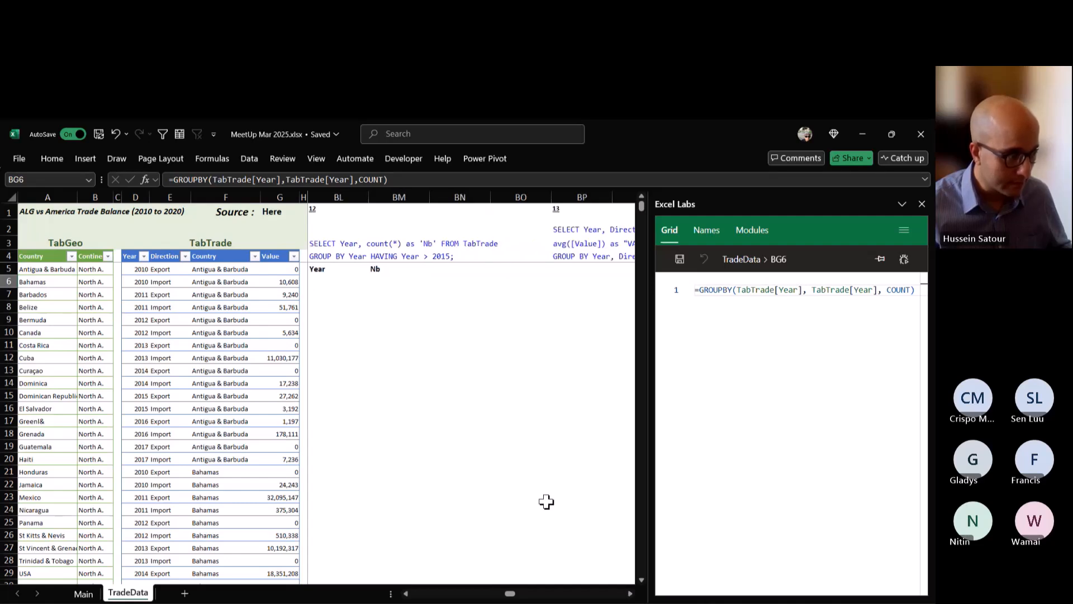
click(320, 278)
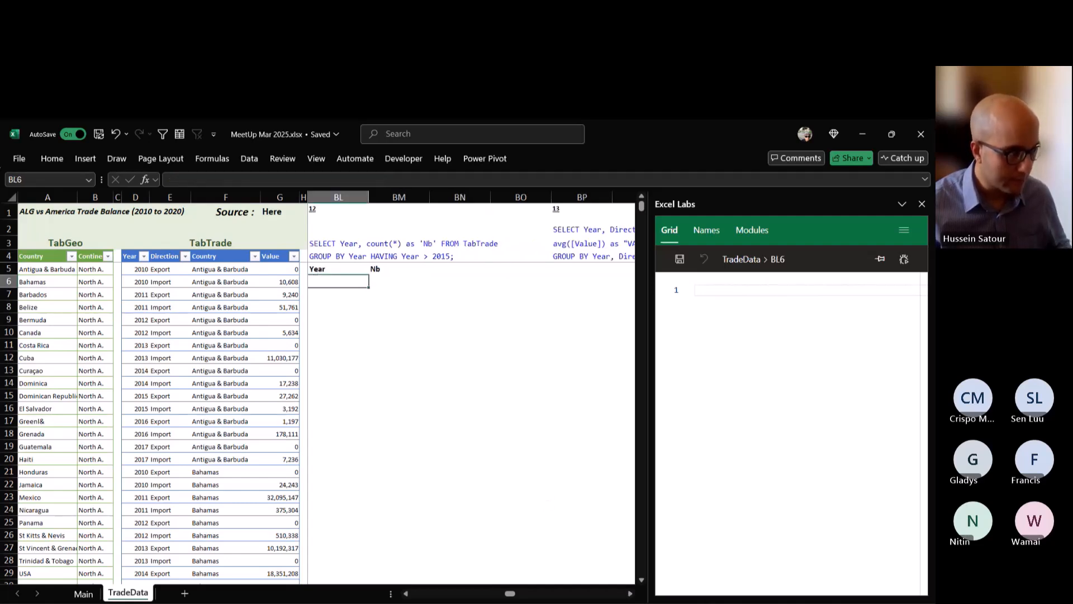
key(ctrl+v)
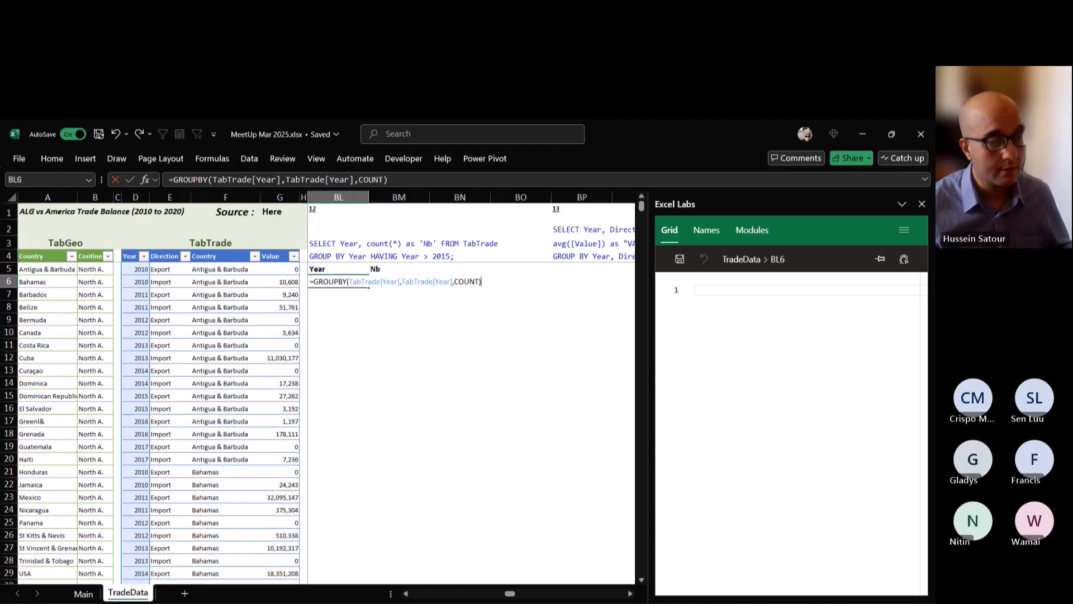
key(ctrl+Return)
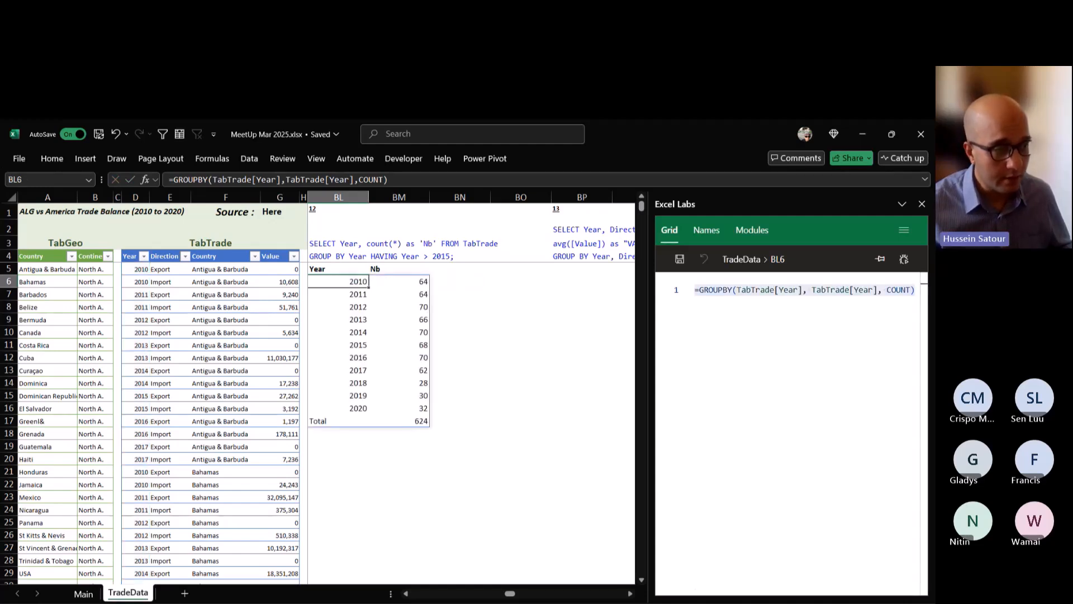
Add the filter condition TabTrade[Year]>2015 as the last GROUPBY argument in BL6, leaving the three optional arguments before it empty.
double_click(361, 281)
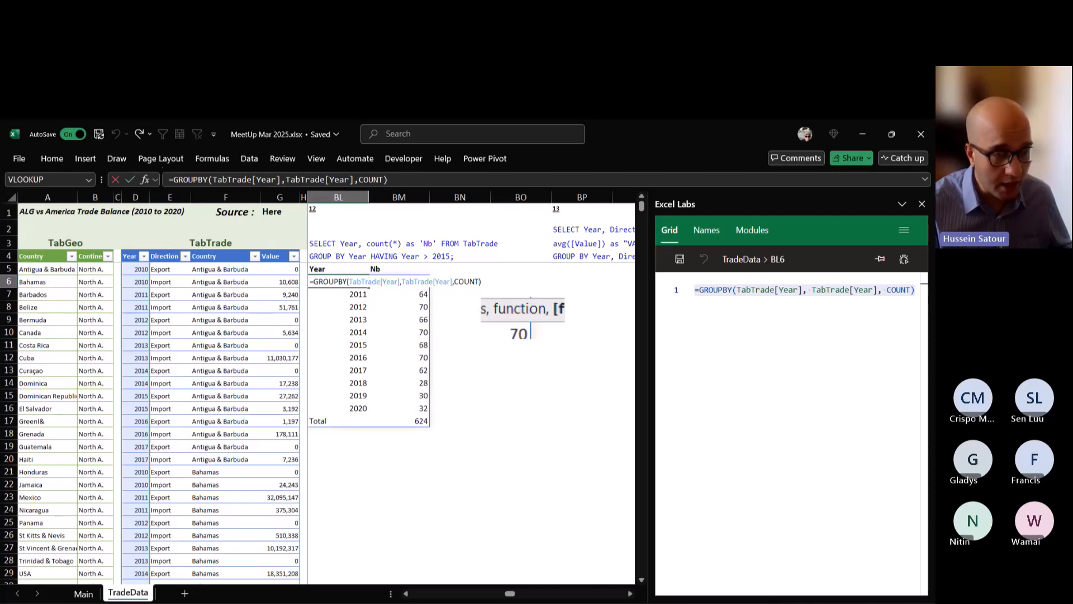
text(,)
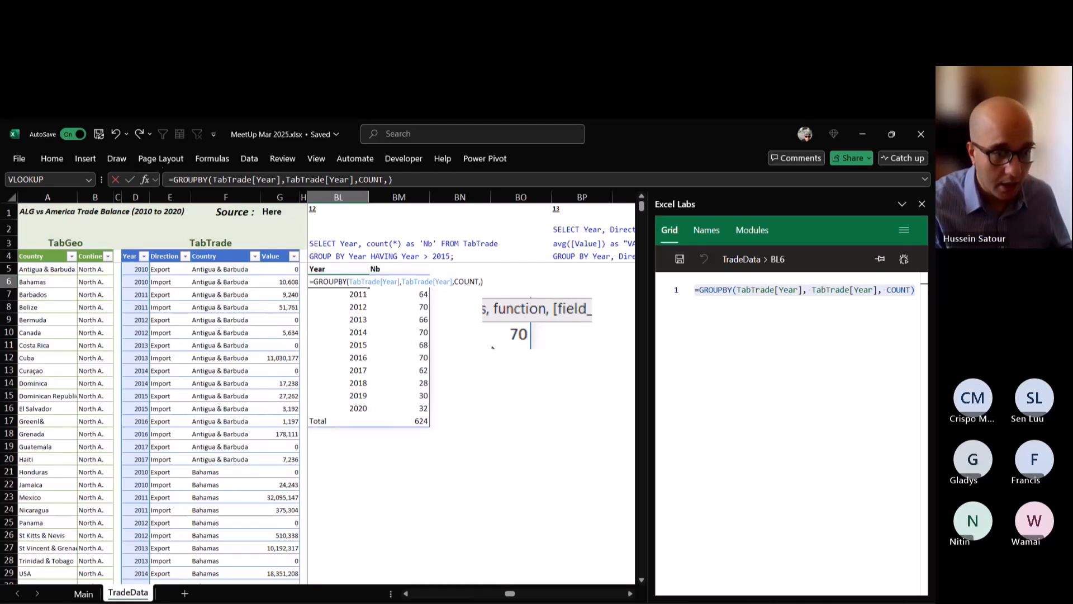
text(,,,)
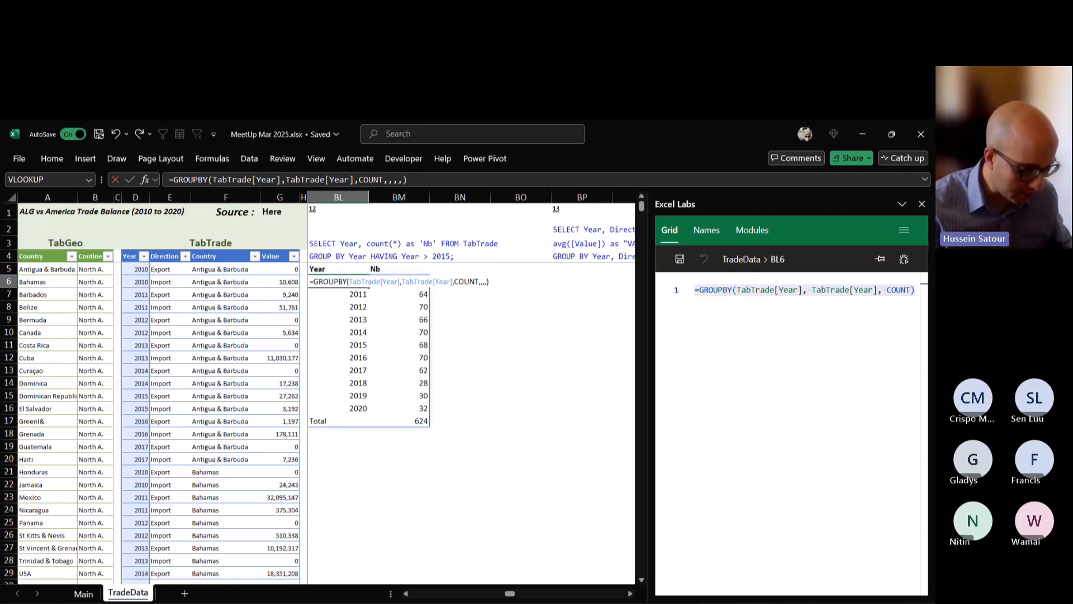
text(TabTrade)
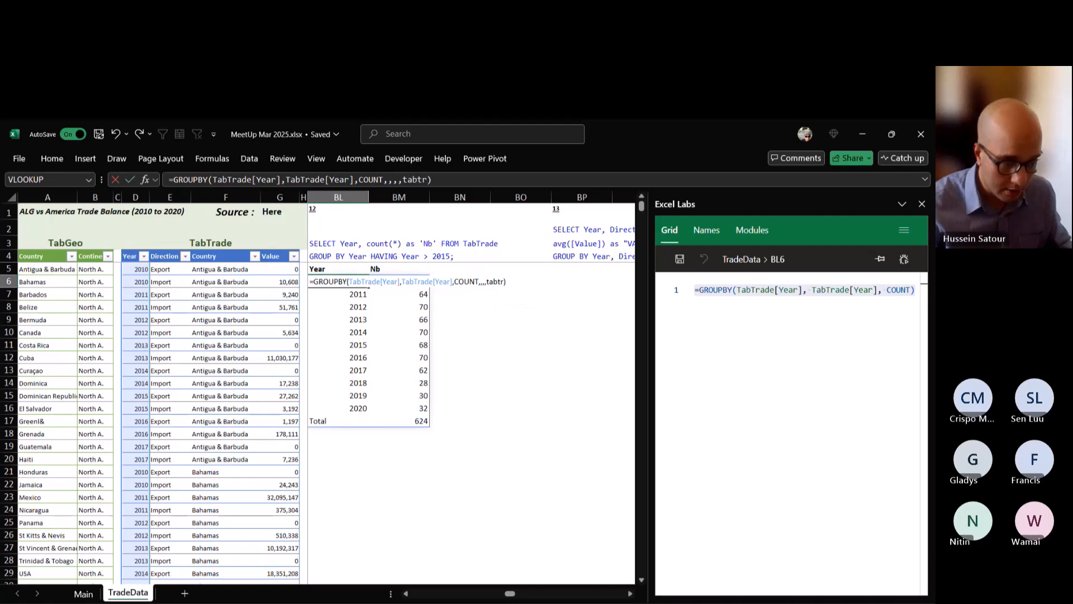
text([Year)
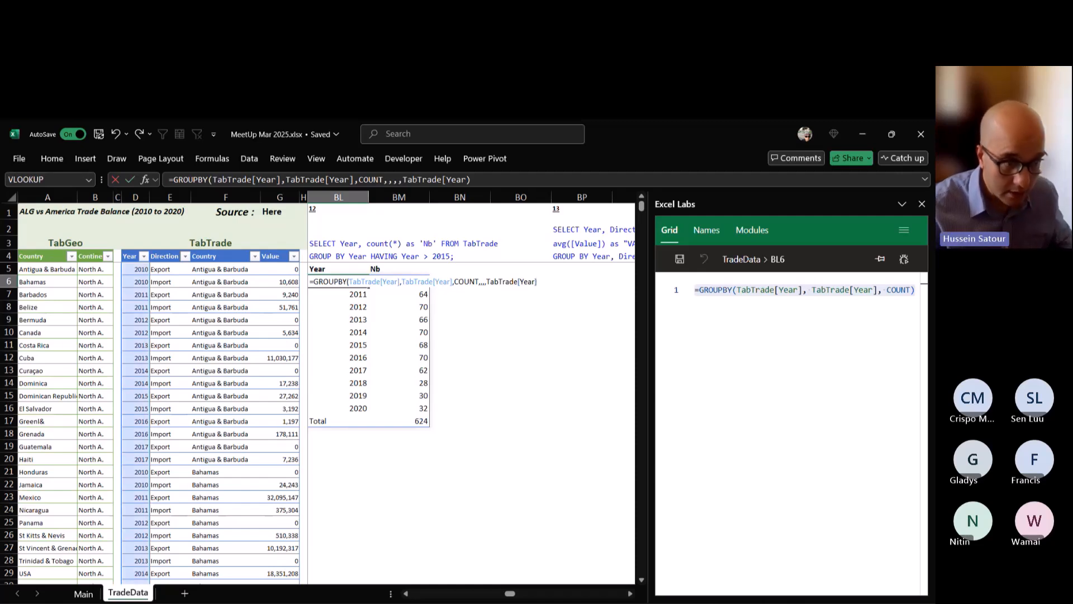
text(>))
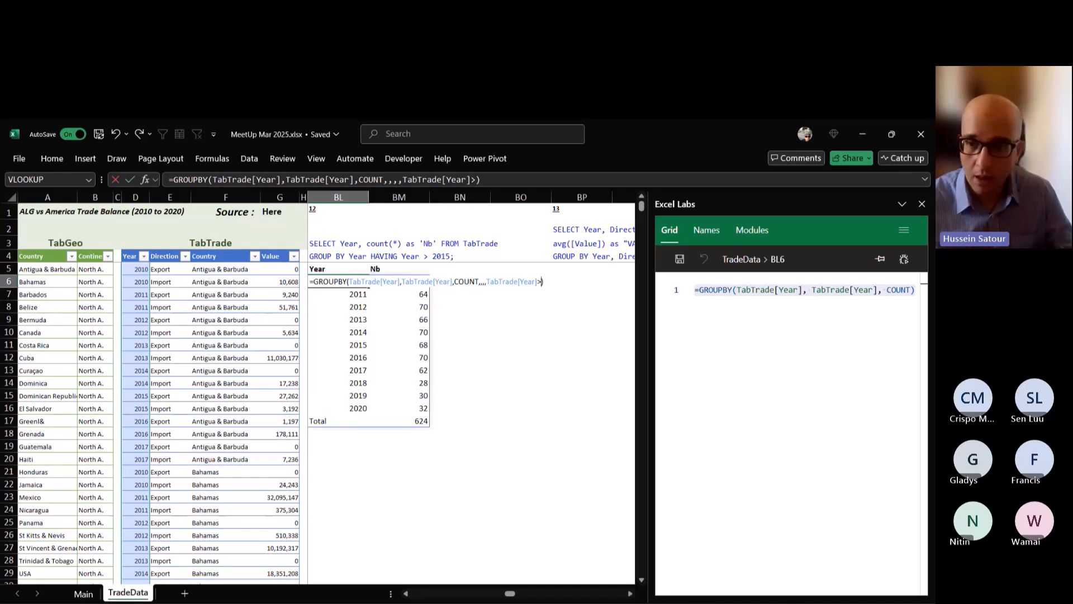
text(2015)
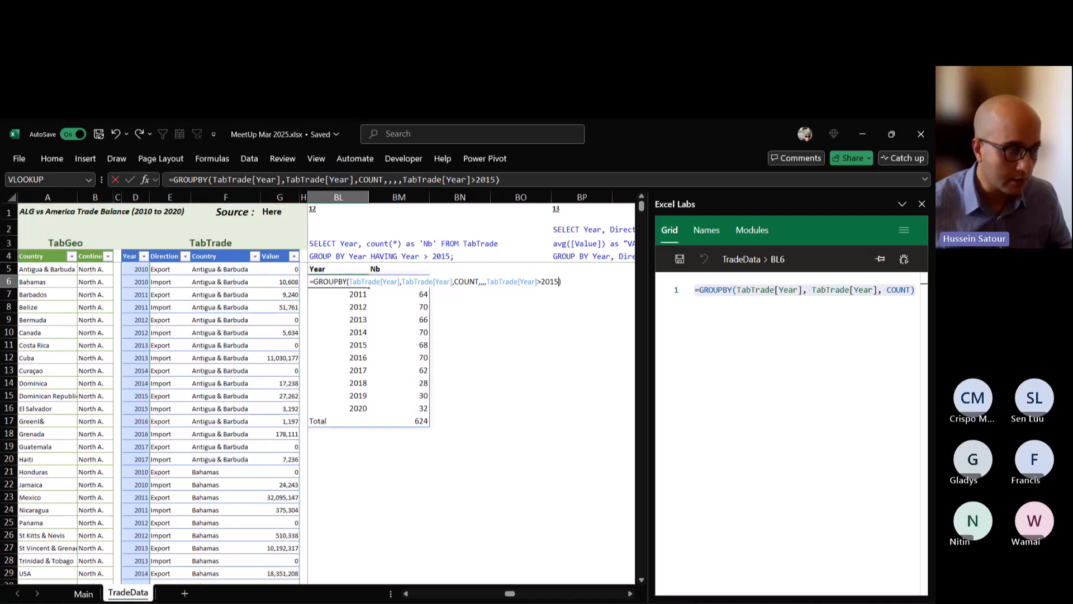
key(ctrl+Return)
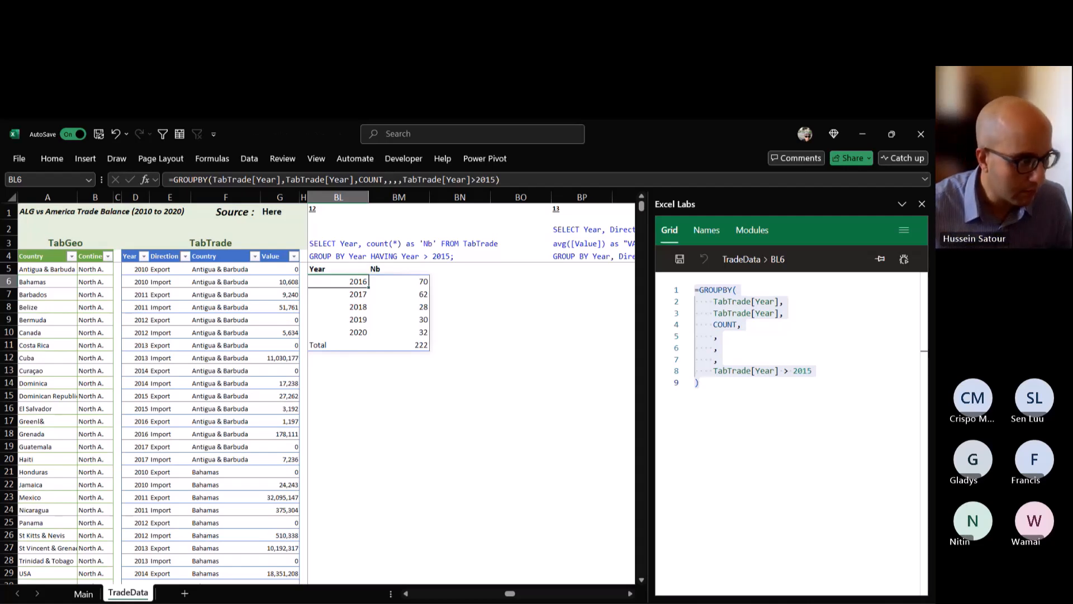
double_click(343, 282)
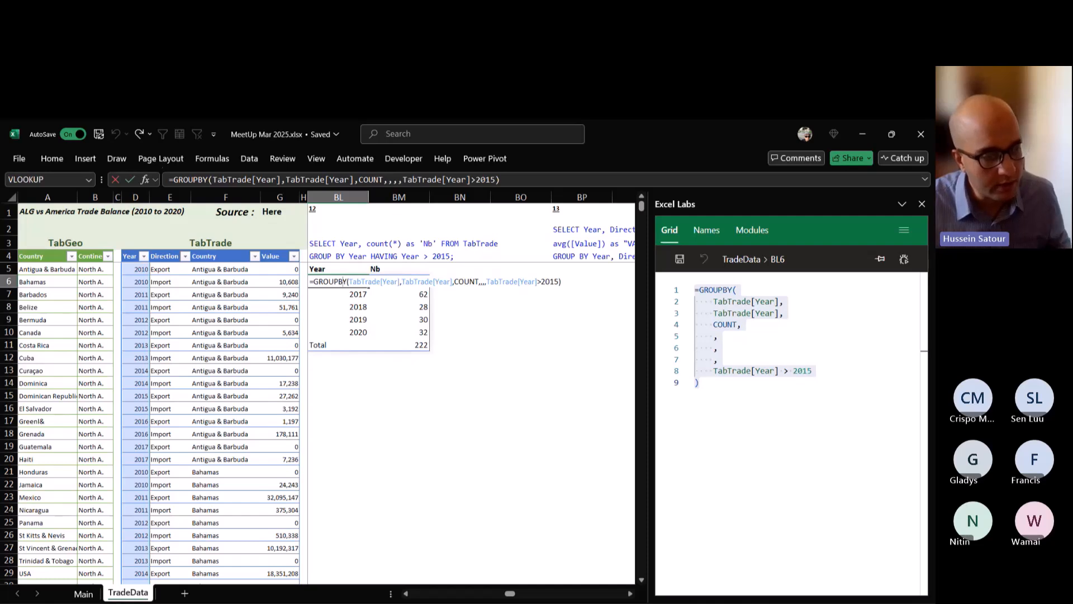
key(ctrl+Return)
key(F2)
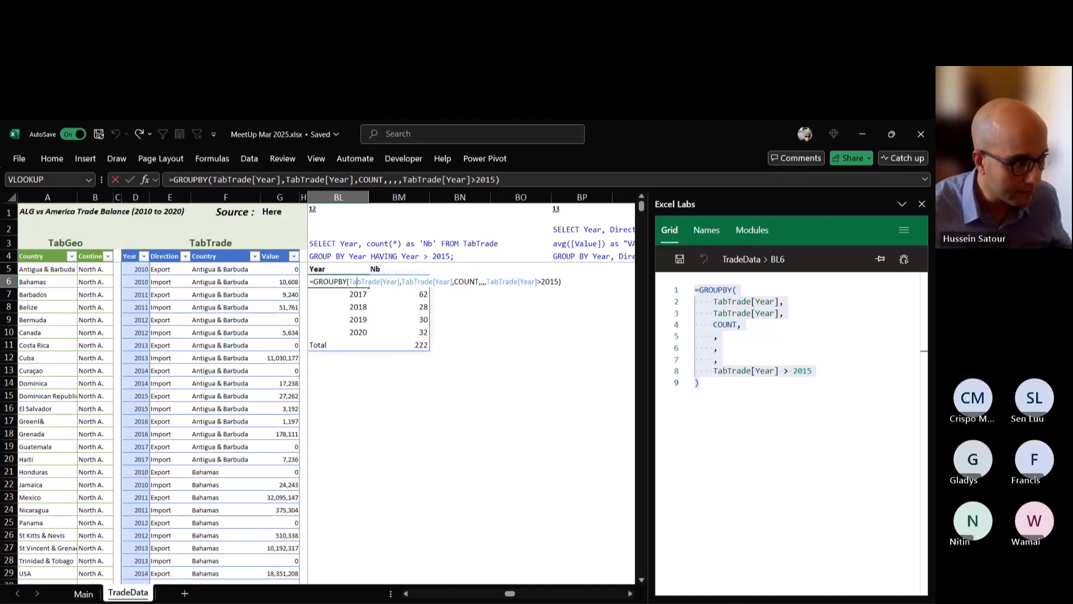
key(Escape)
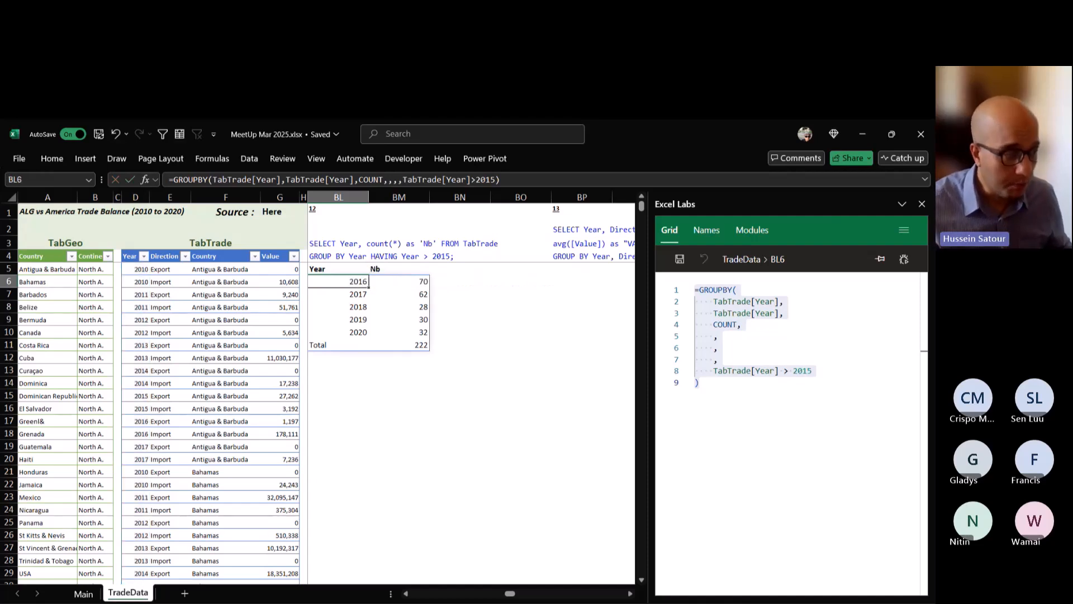
Set the sort order argument of the GROUPBY formula in BL6 to 2 to sort by count ascending.
key(F2)
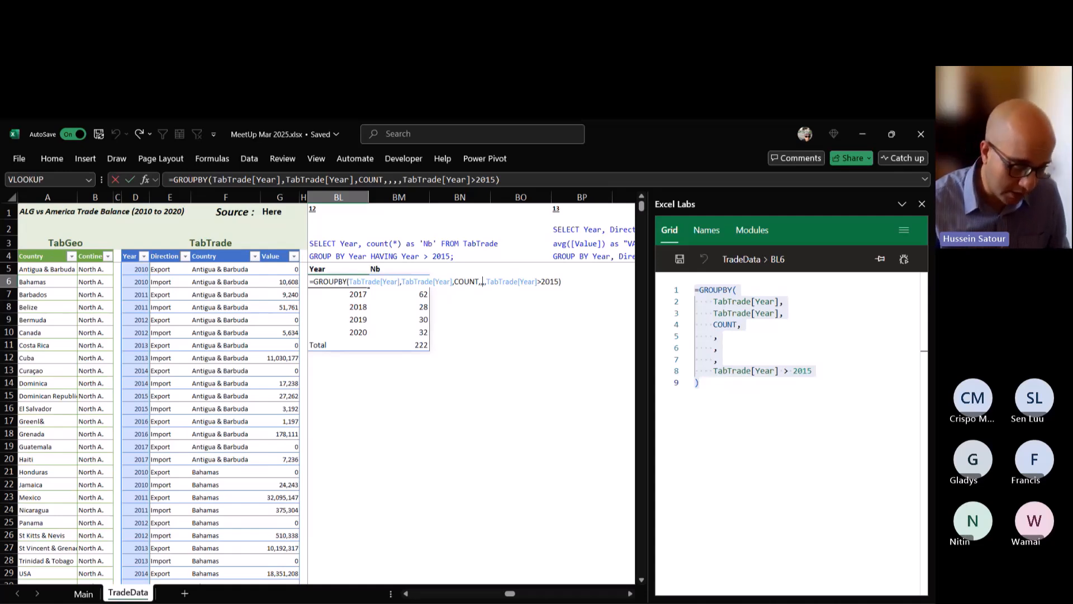
key(BackSpace)
text(,)
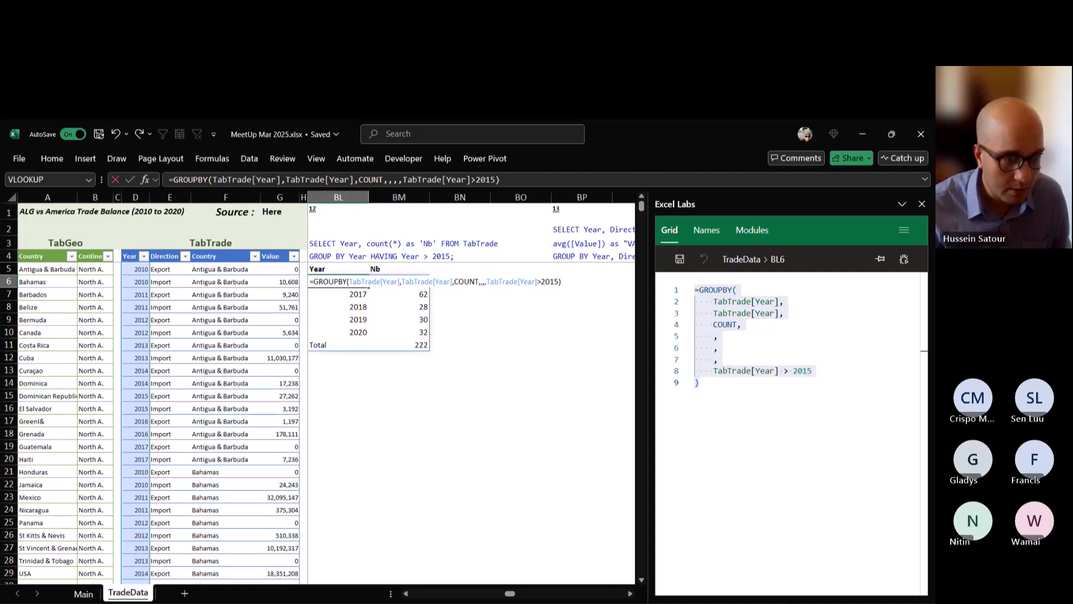
key(BackSpace)
text(,)
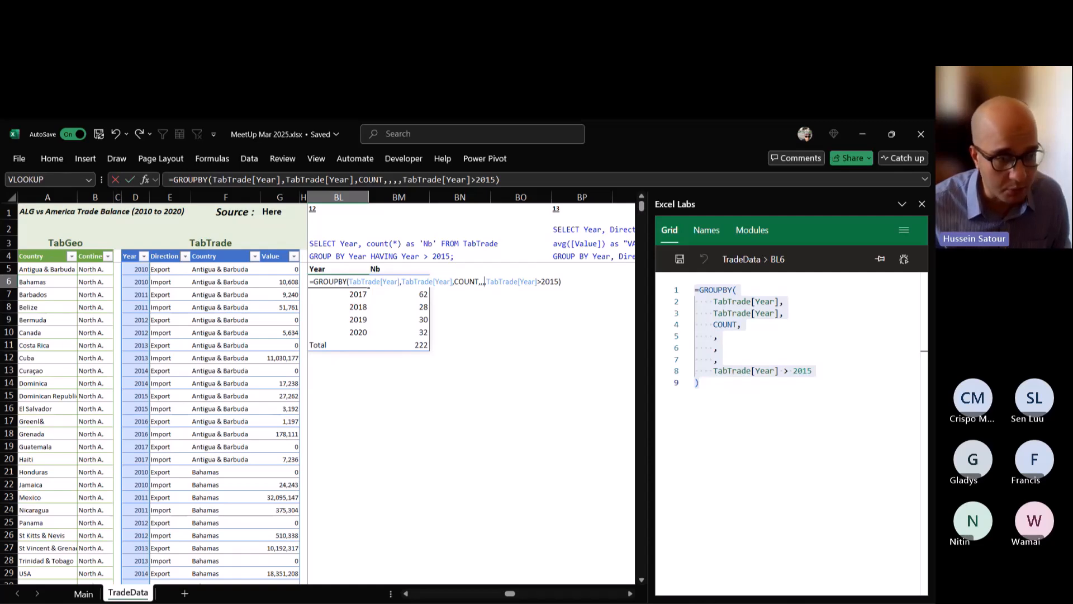
text(2)
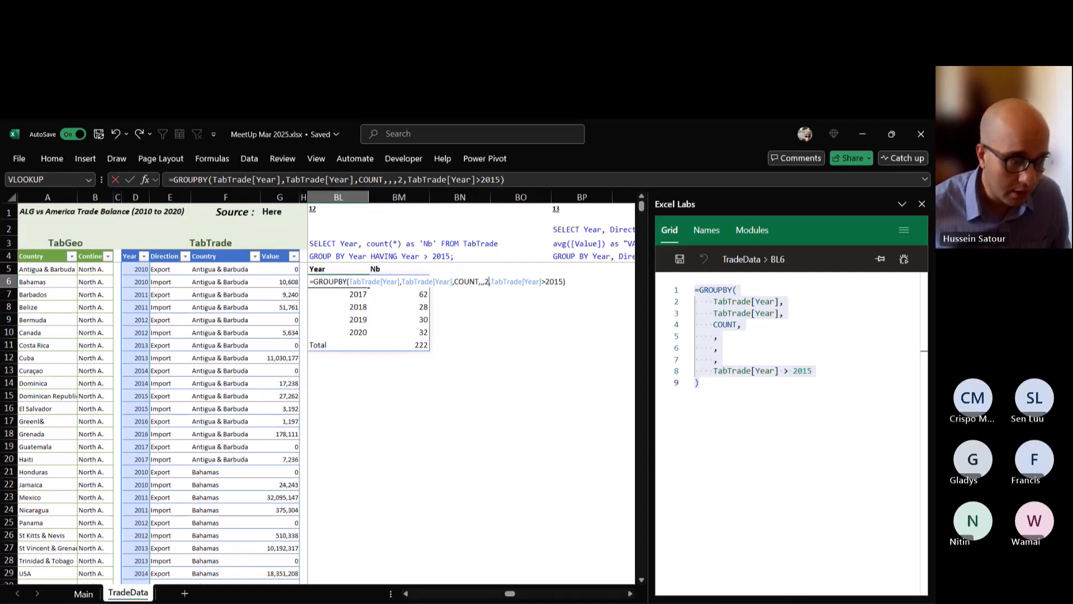
key(ctrl+Return)
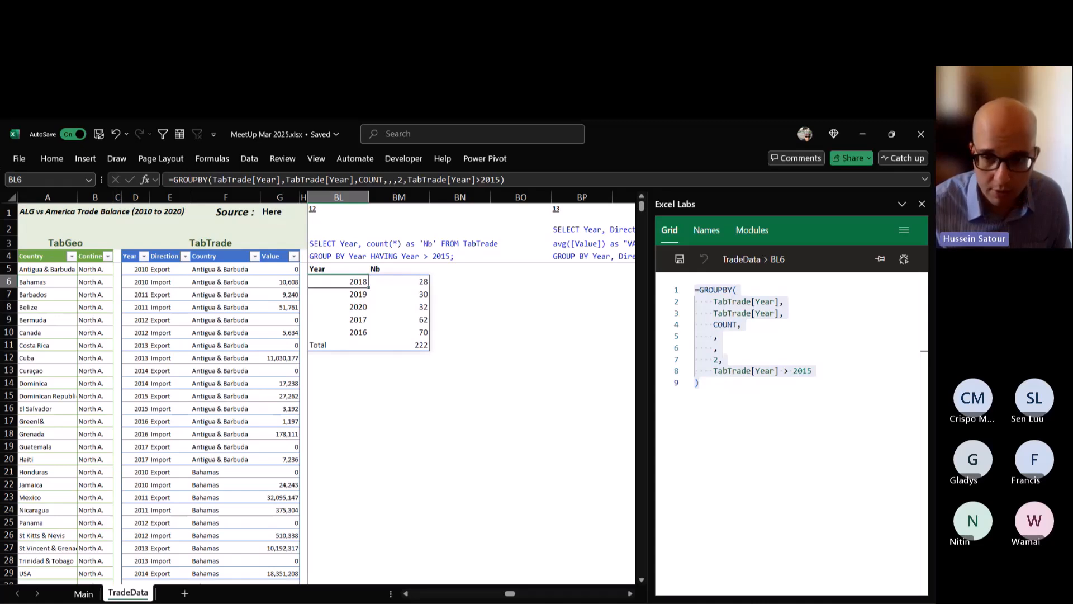
Change the sort order argument in BL6 to -2 to sort by count descending.
key(F2)
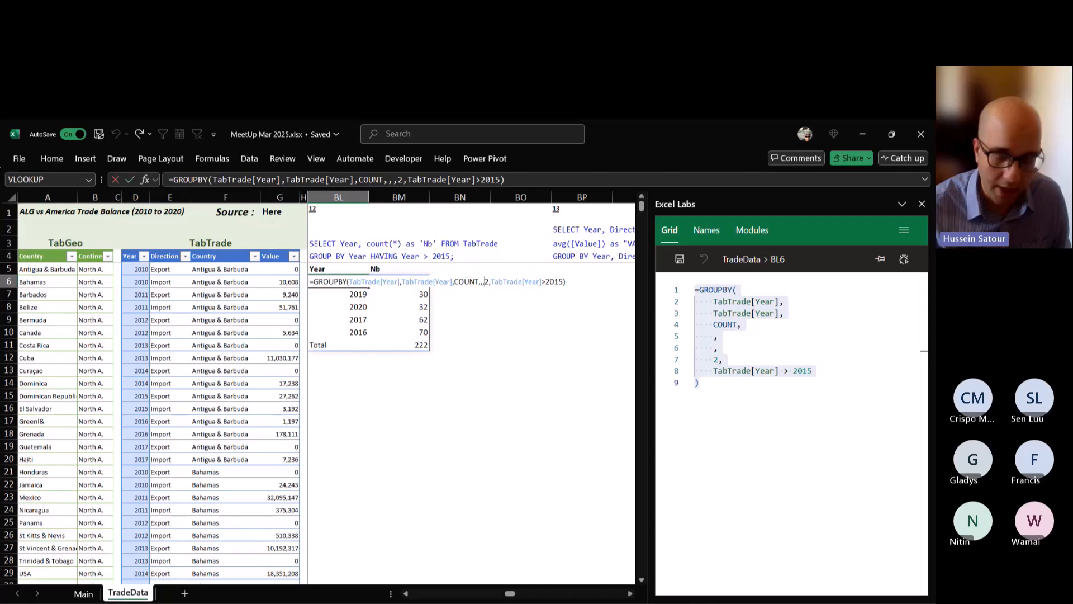
text(-)
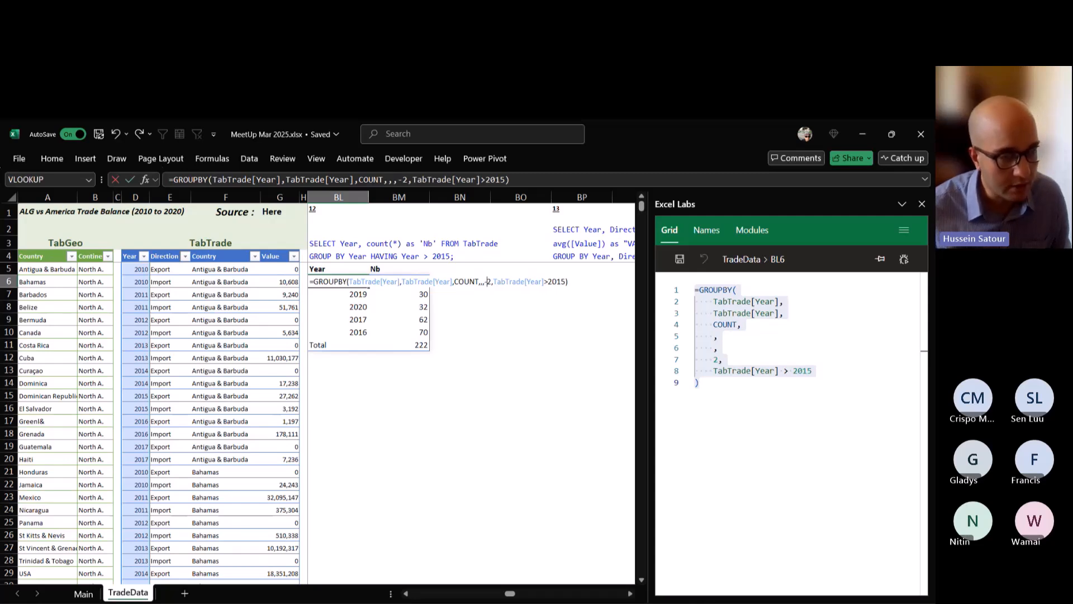
key(ctrl+Return)
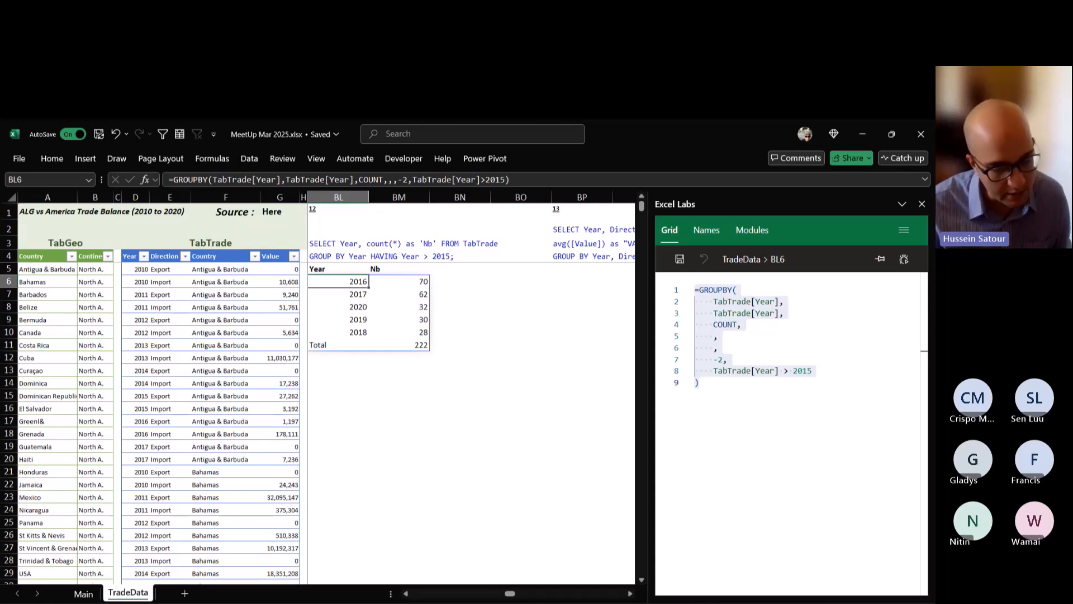
Remove the sort order value from the GROUPBY formula in BL6, leaving that argument empty.
key(F2)
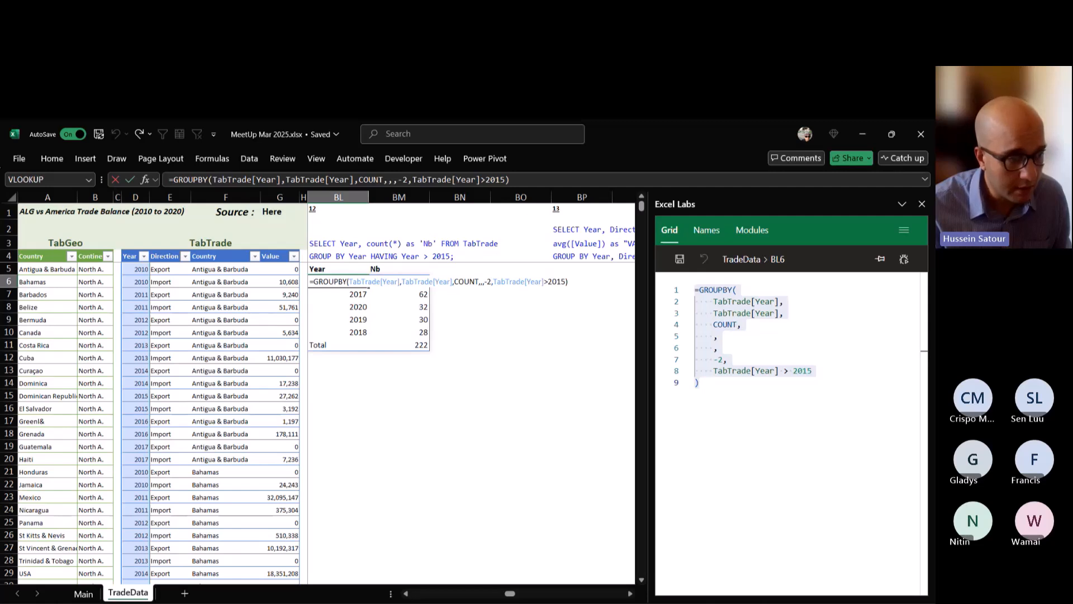
key(BackSpace)
key(BackSpace)
key(ctrl+Return)
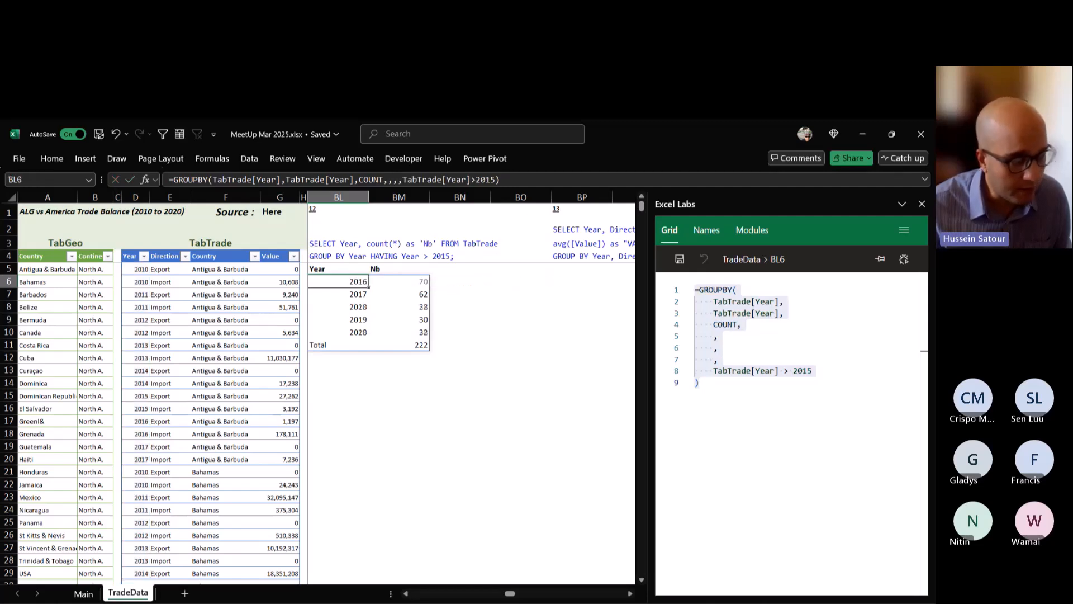
Select cell BP5 beneath the text of SQL query 13 on the TradeData sheet.
click(630, 595)
click(630, 595)
click(631, 594)
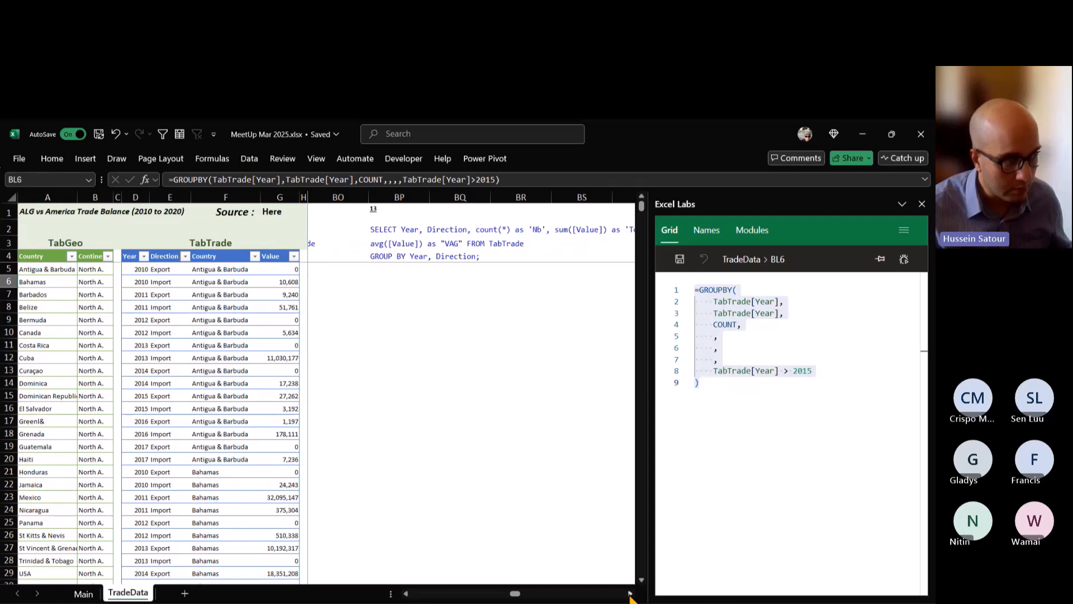
click(631, 595)
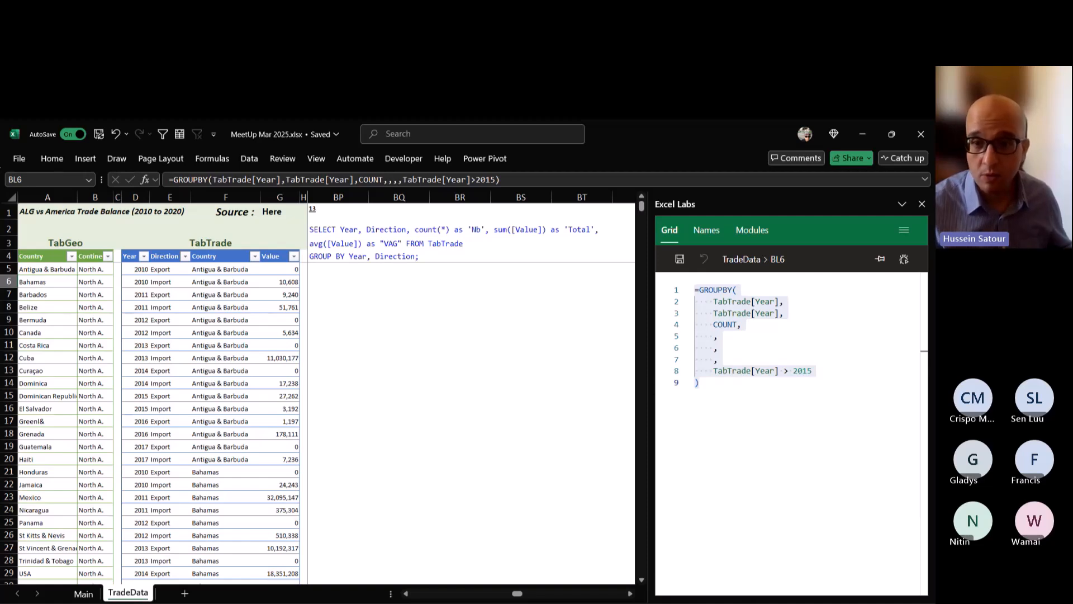
click(317, 269)
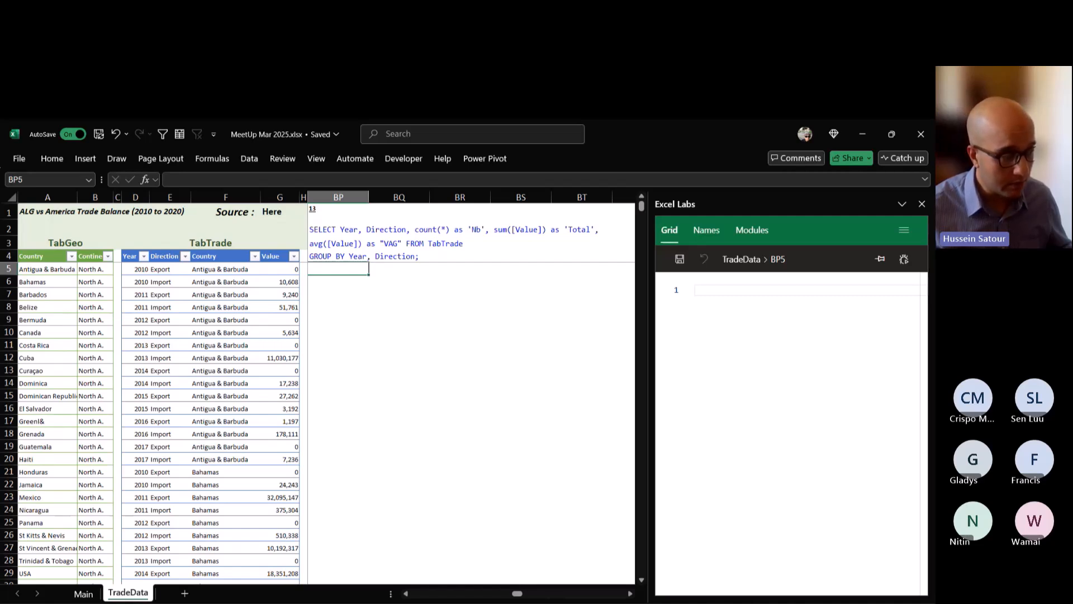
key(F2)
text(=groupo)
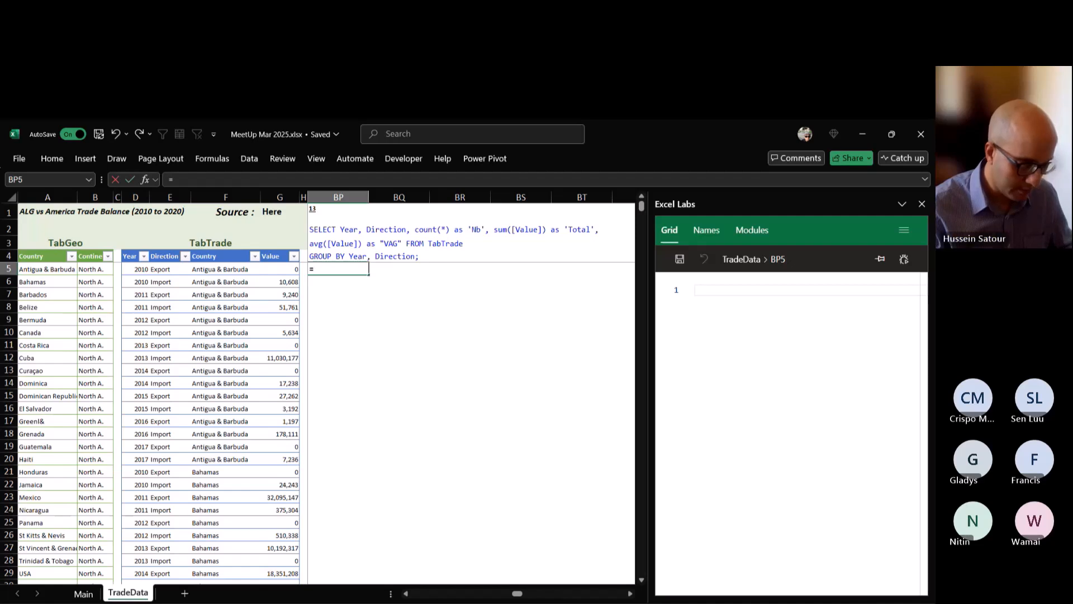
key(Tab)
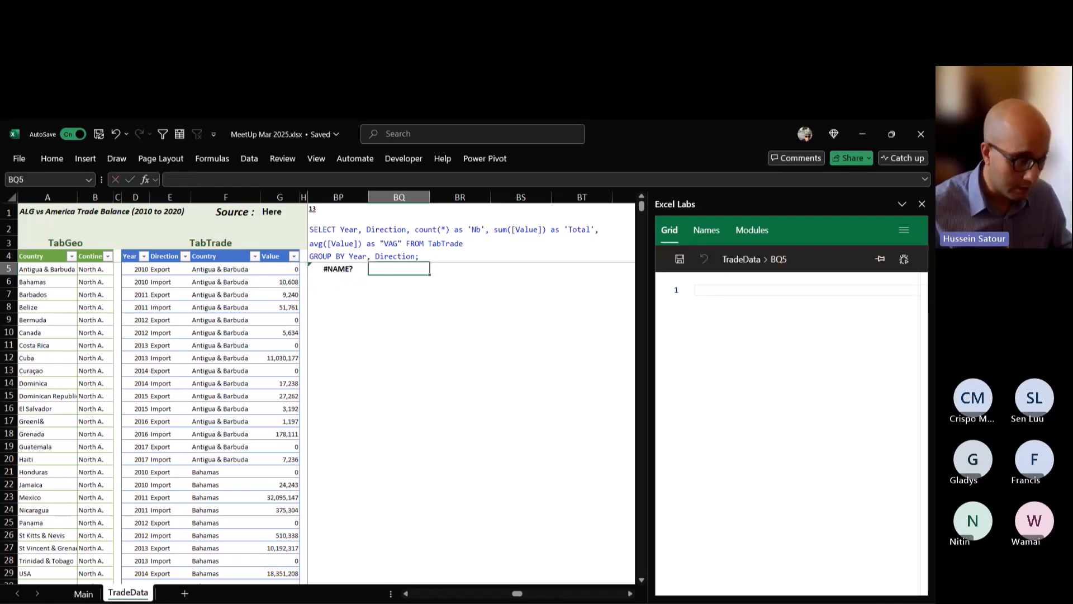
Start a GROUPBY formula in BP5 with TabTrade[[Year]:[Direction]] as the row fields argument.
key(Left)
text(=gr)
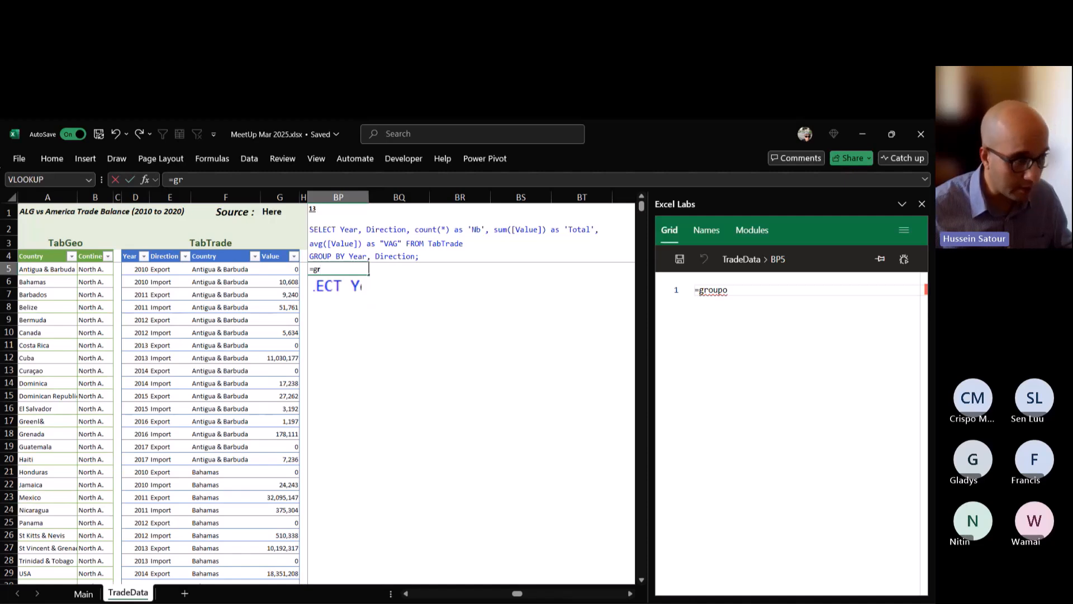
key(Tab)
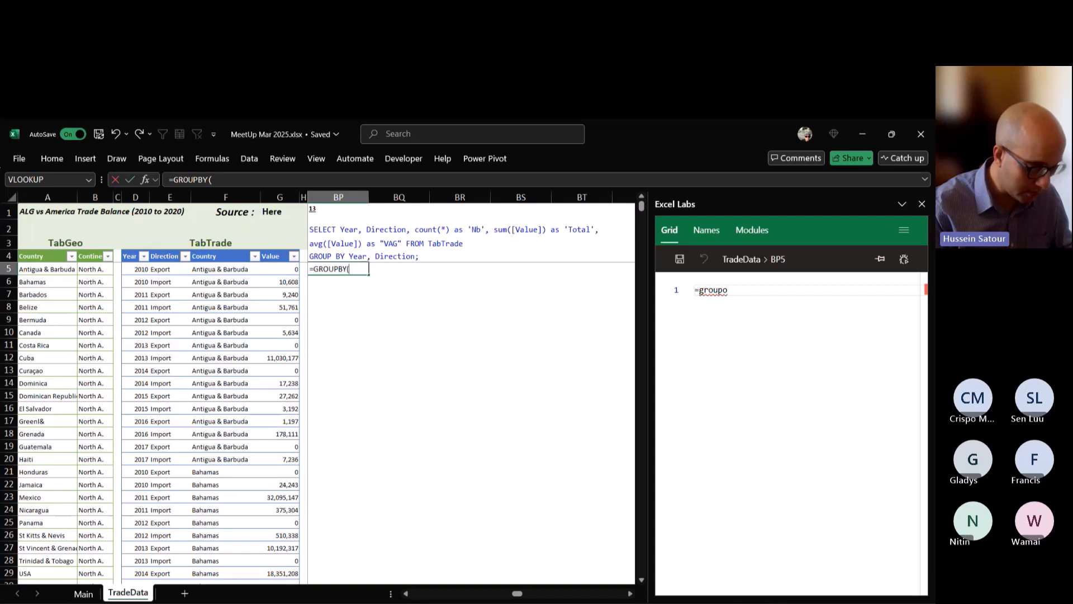
text(tabt)
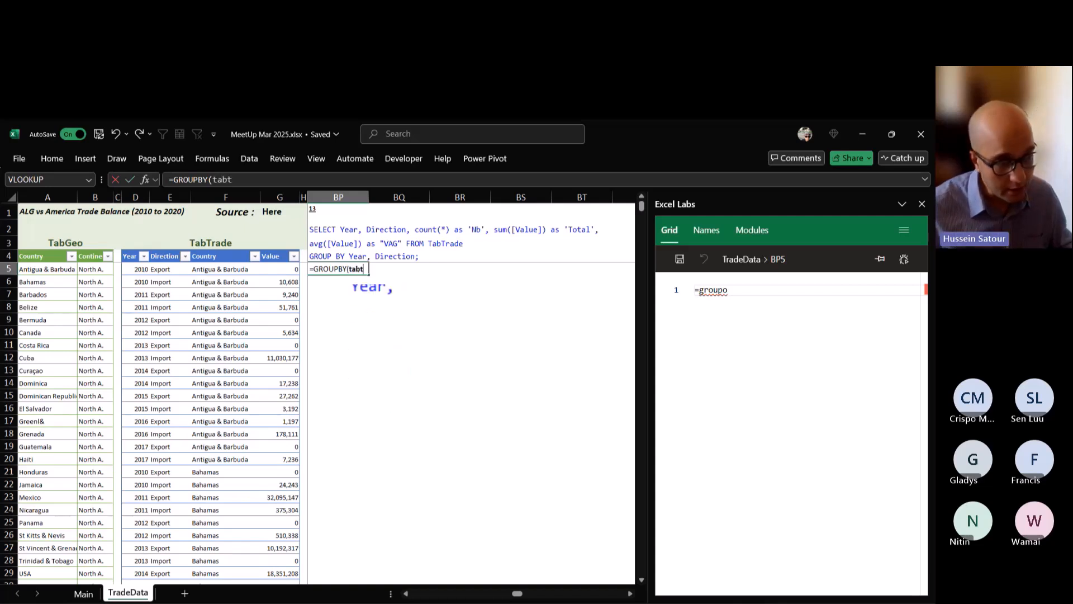
key(Tab)
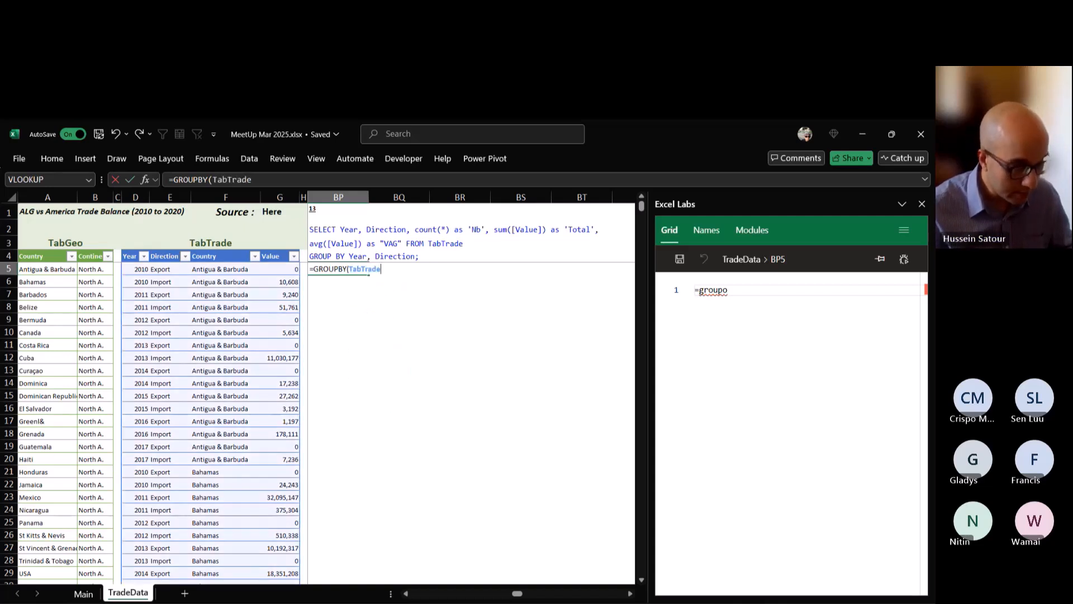
text([[)
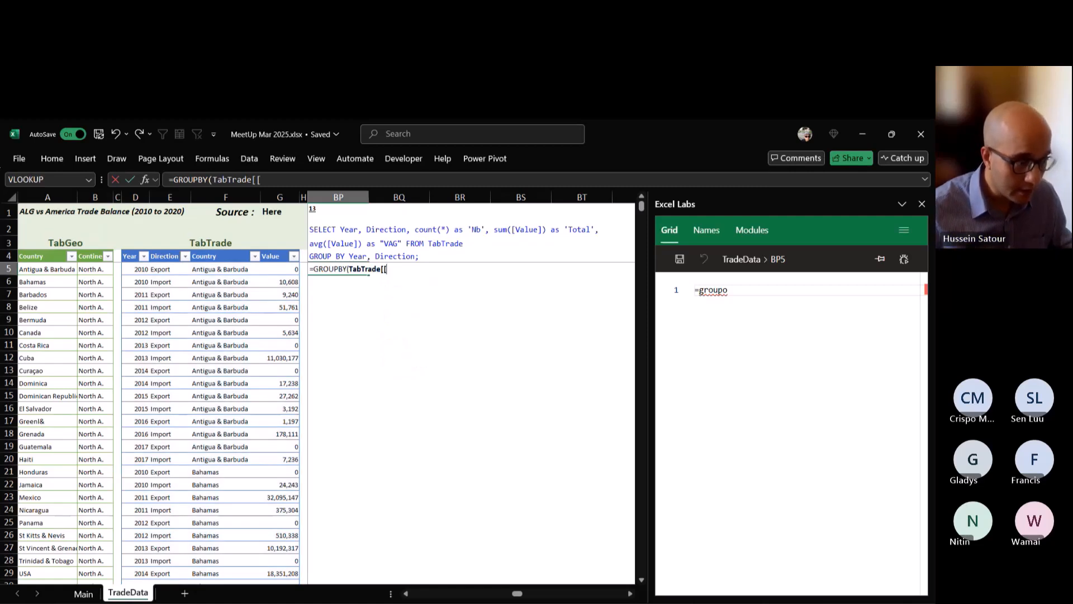
text(Year)
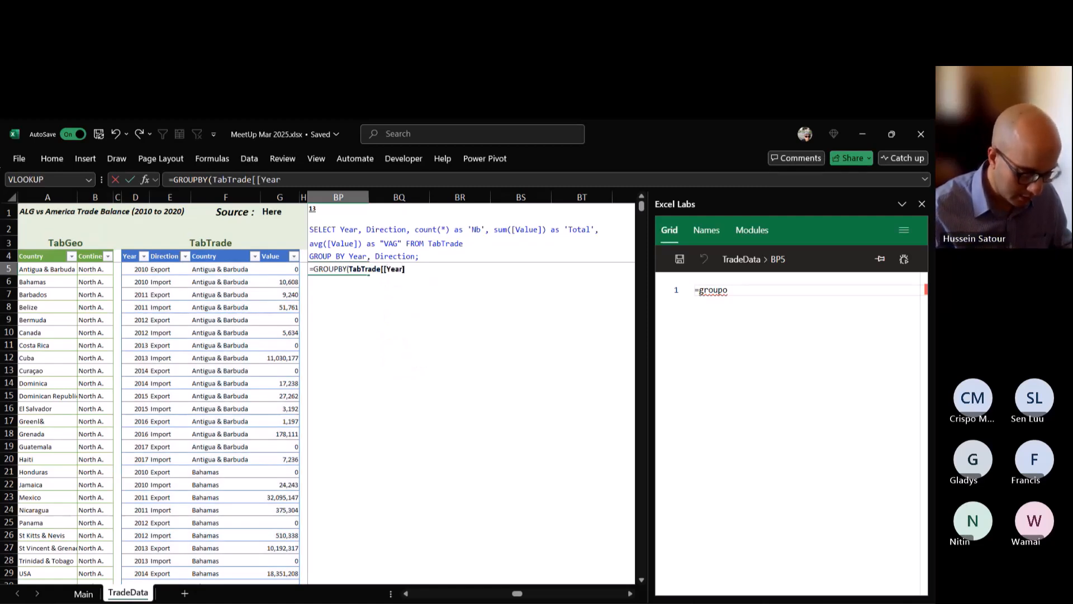
text(])
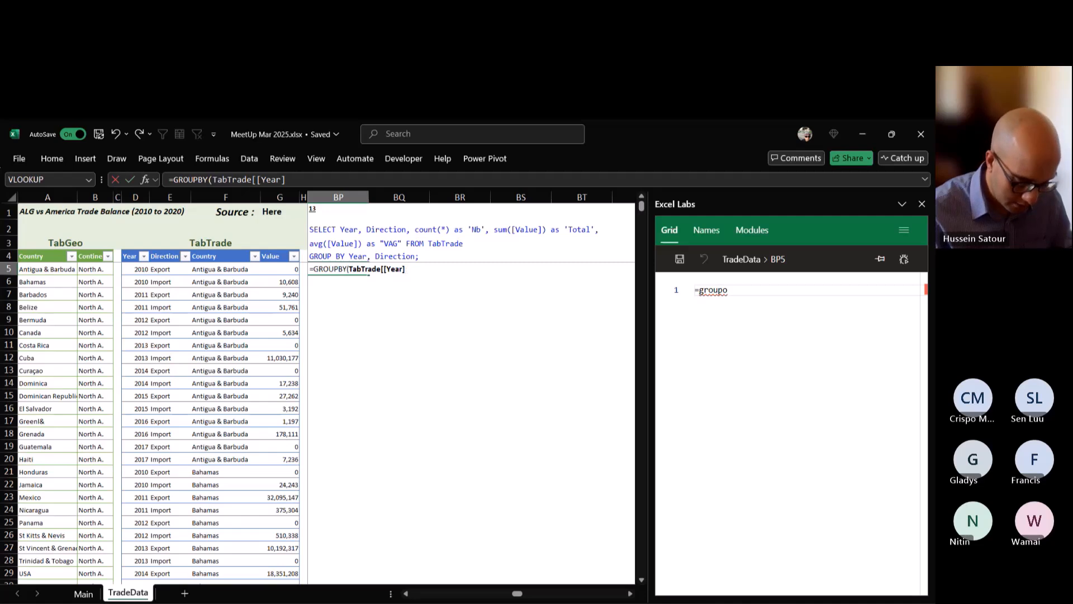
text(;[)
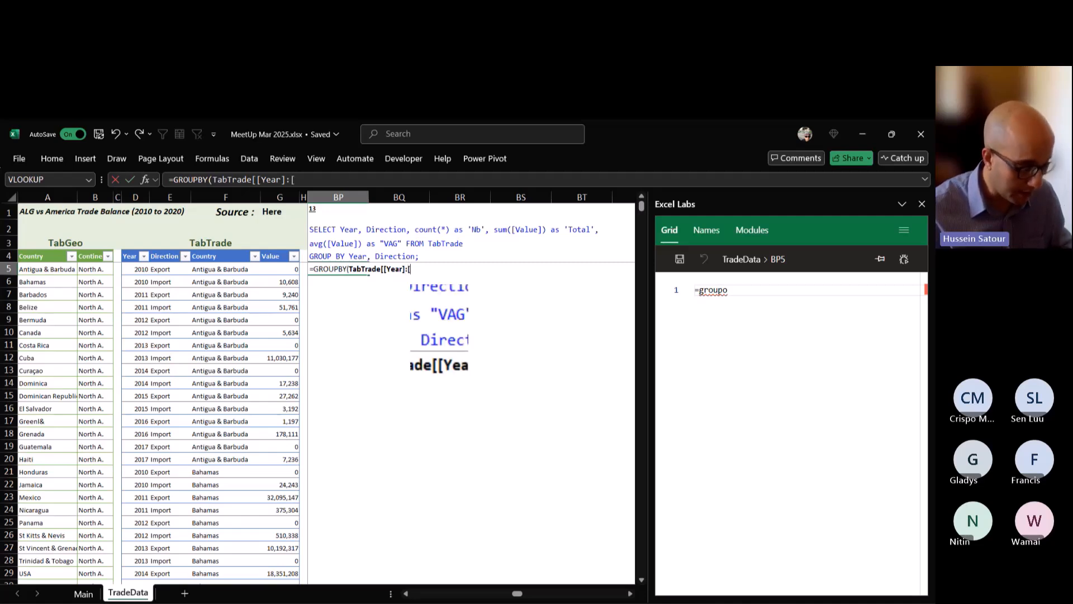
text(Direction)
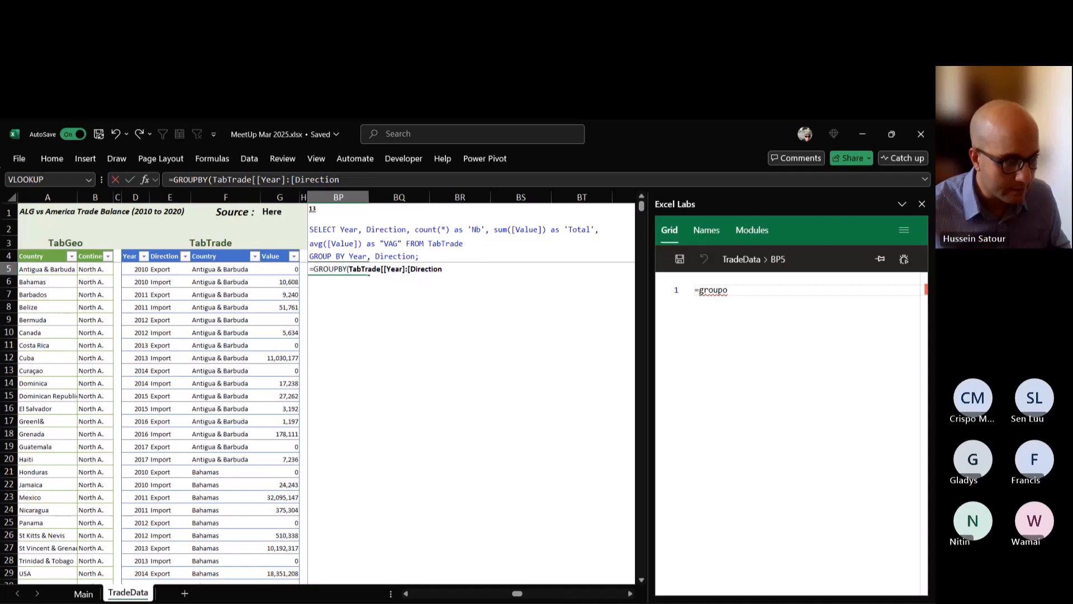
text(]])
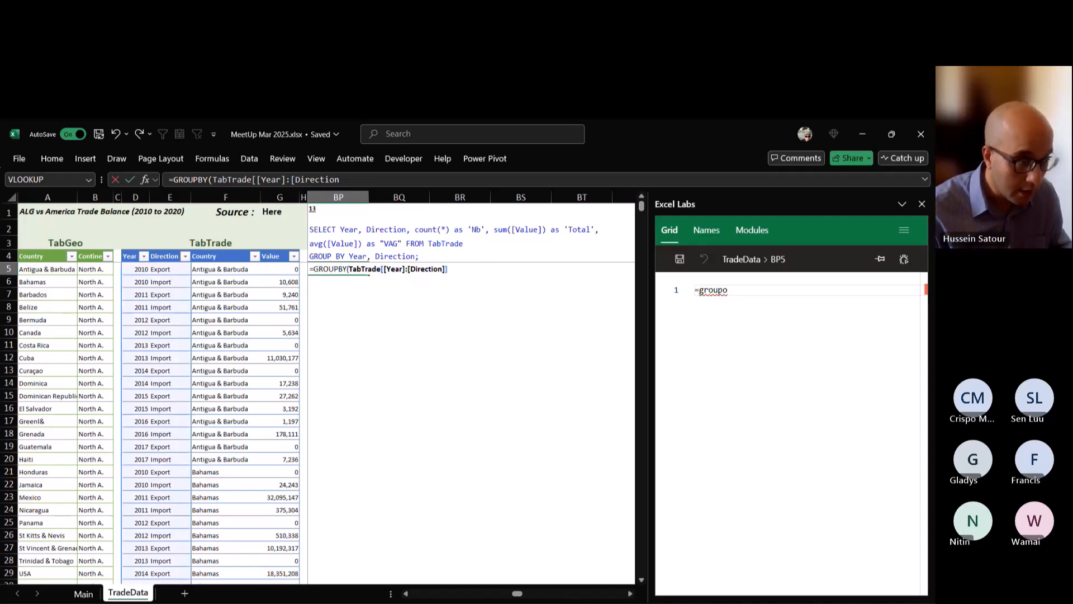
text(,)
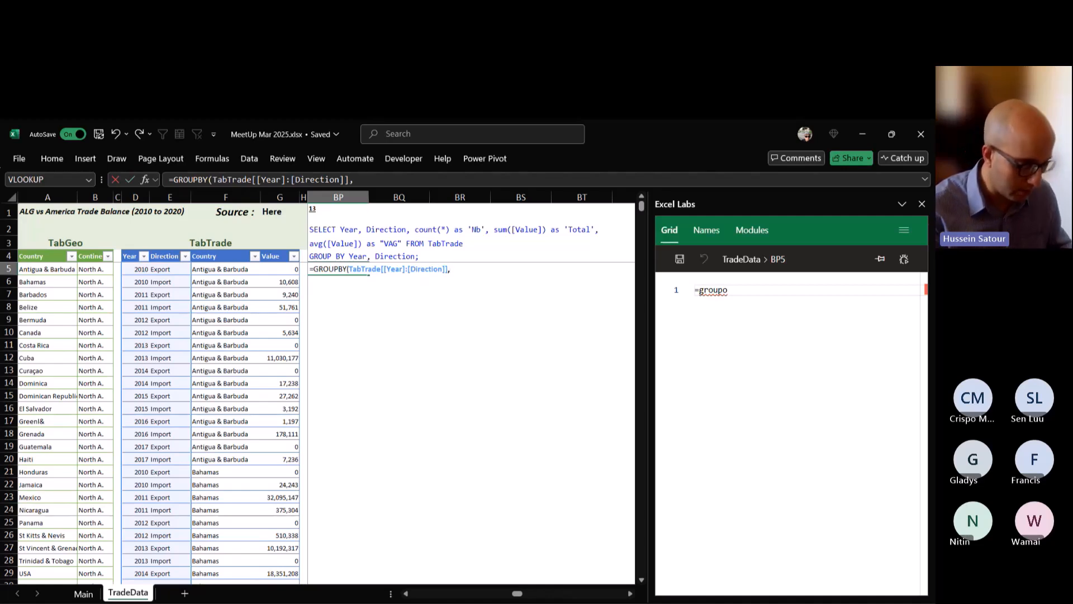
Add TabTrade[Value] as the values argument and COUNT as the function argument of the GROUPBY formula in BP5.
text(tabt)
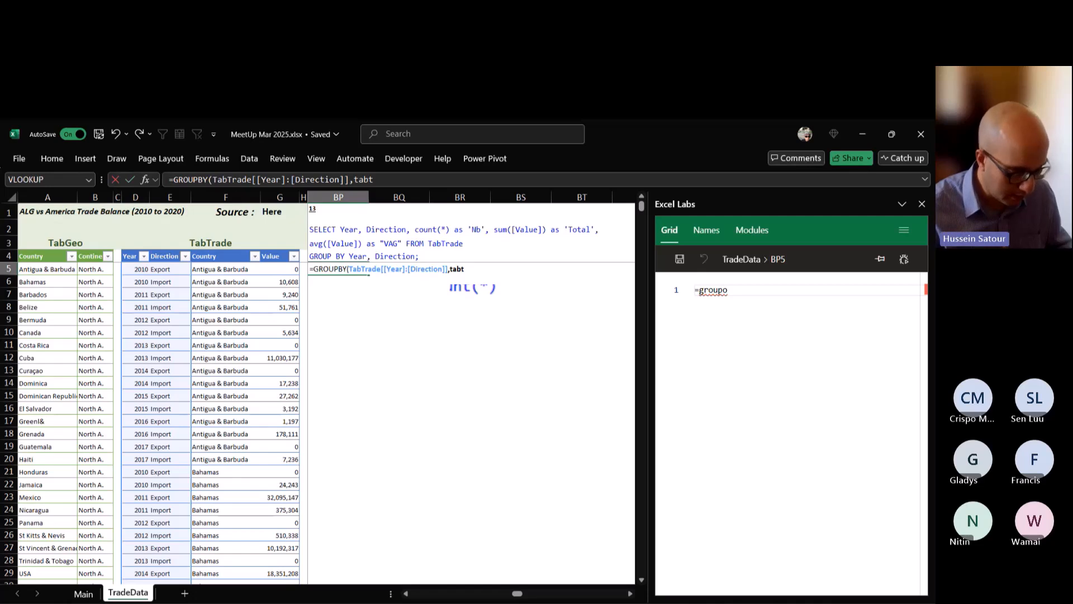
key(Tab)
text([Value)
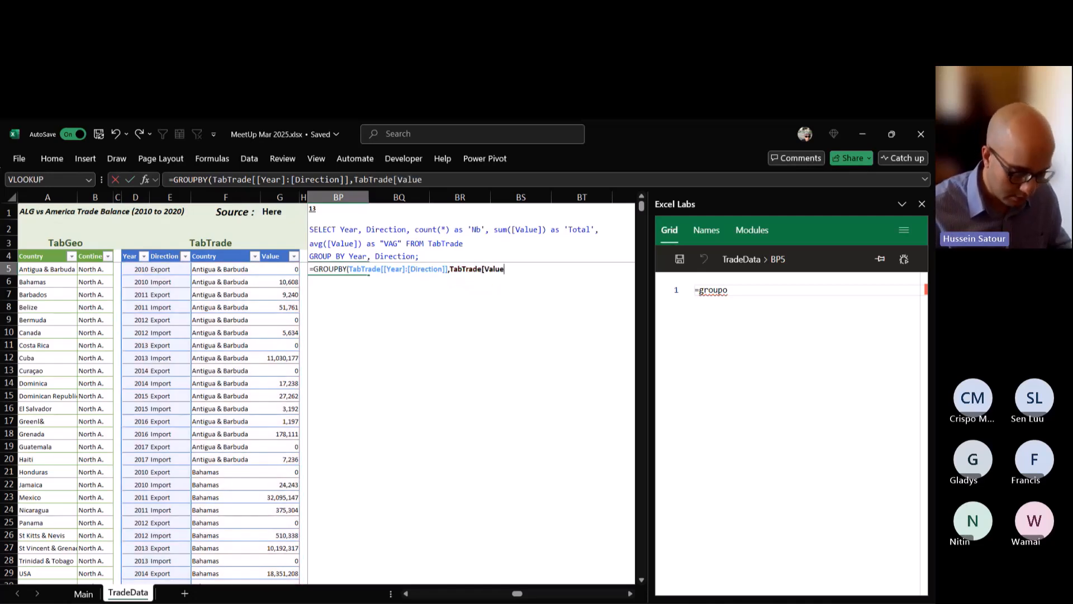
text(],)
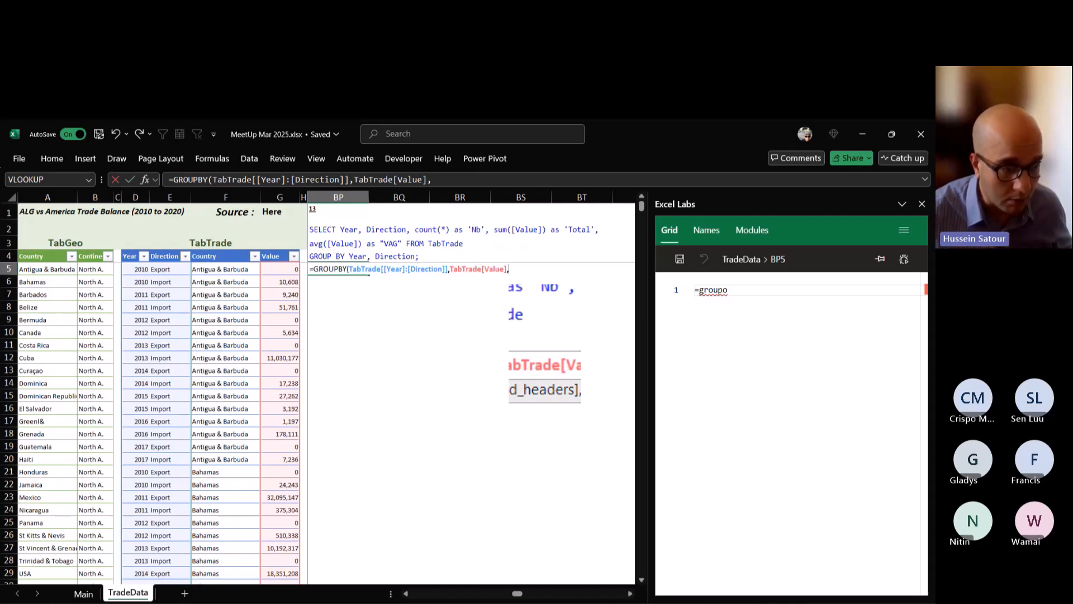
text(COUNT)
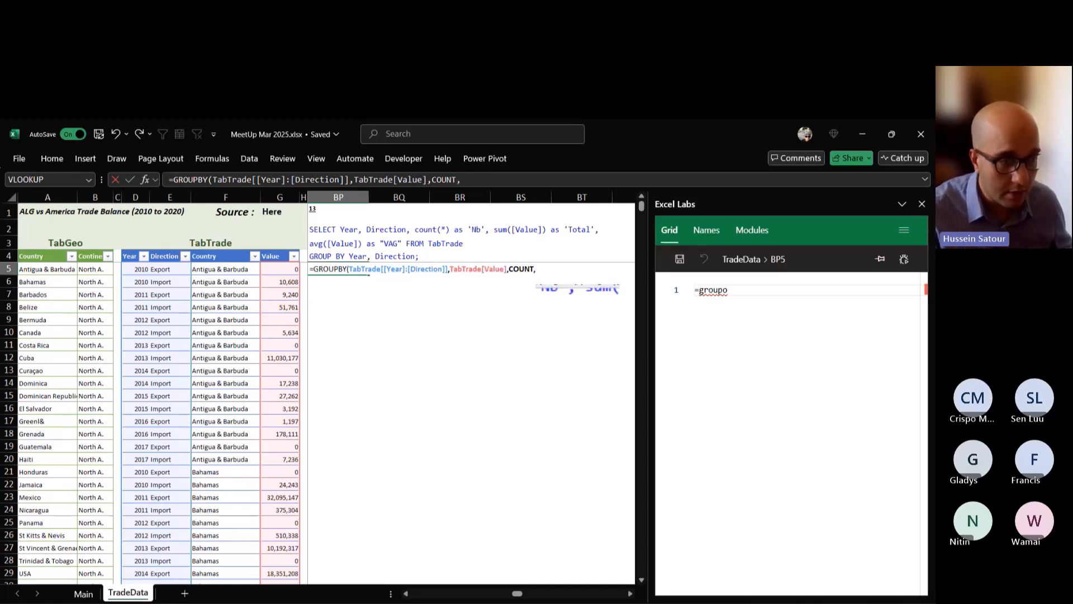
text(,)
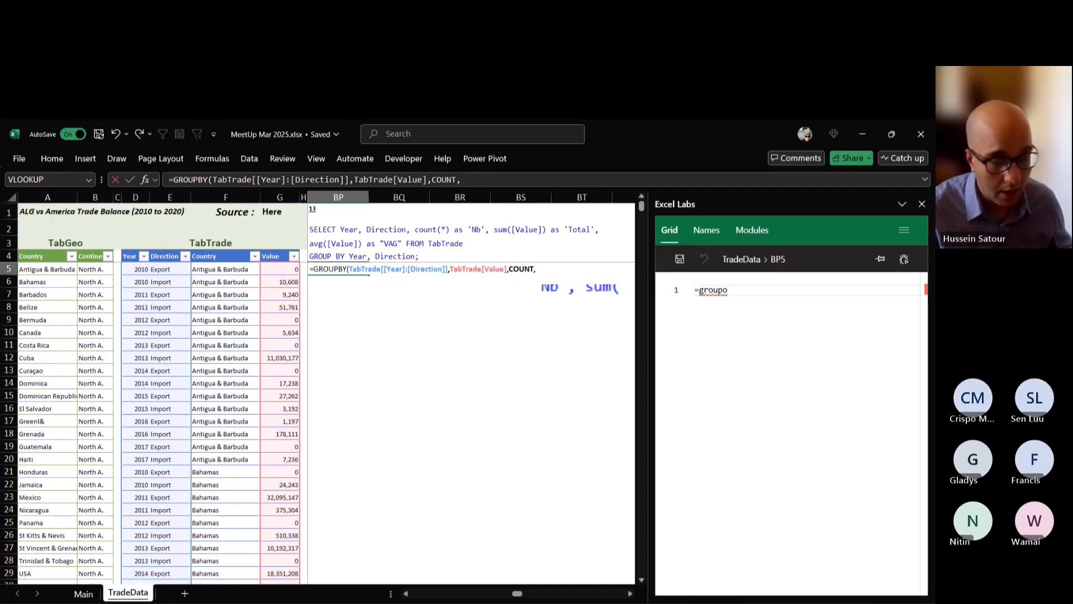
key(BackSpace)
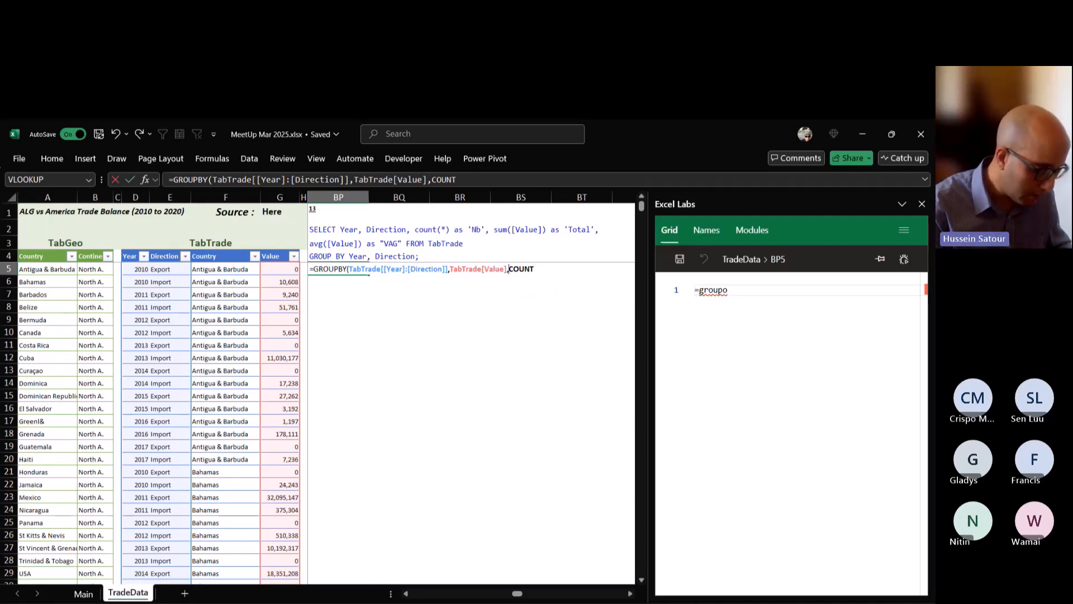
Extend the function argument in BP5 to the parenthesised list (COUNT,SUM,AVERAGE), close the formula and try to commit it.
text((COUNT)
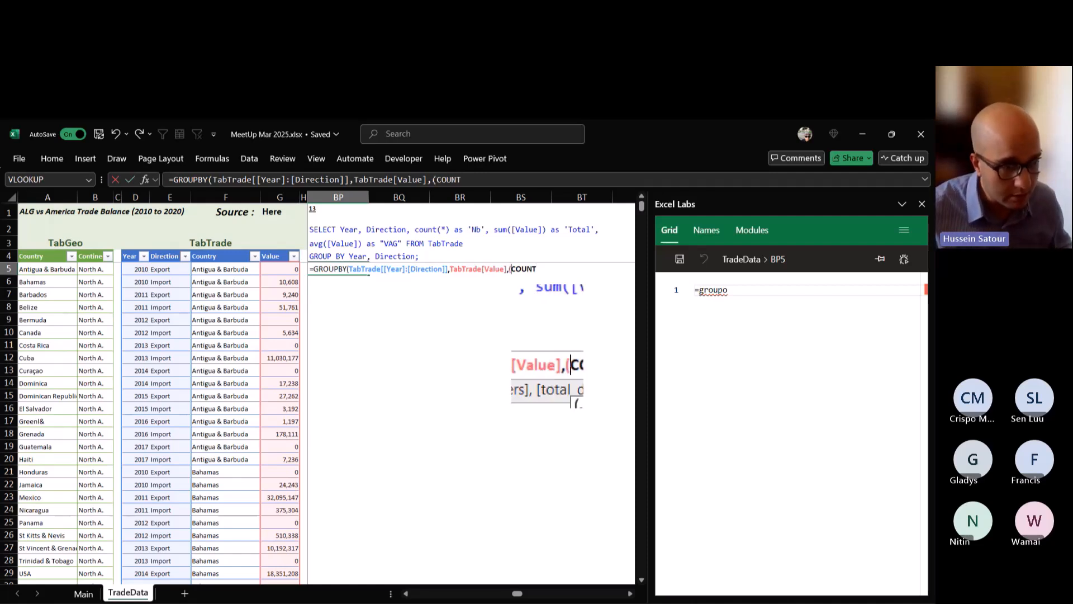
text(,)
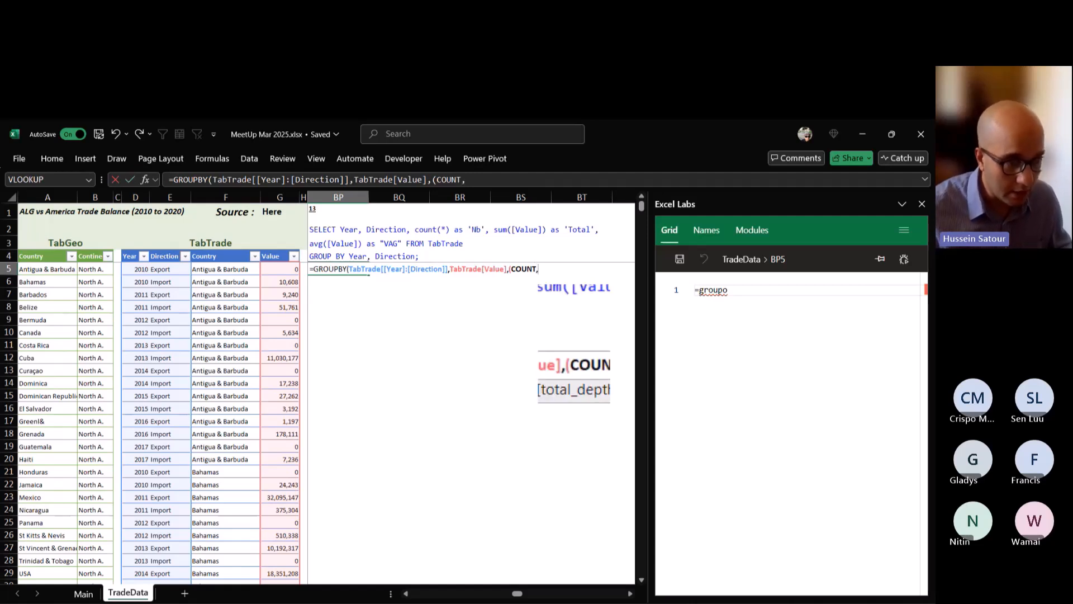
text(SUM,)
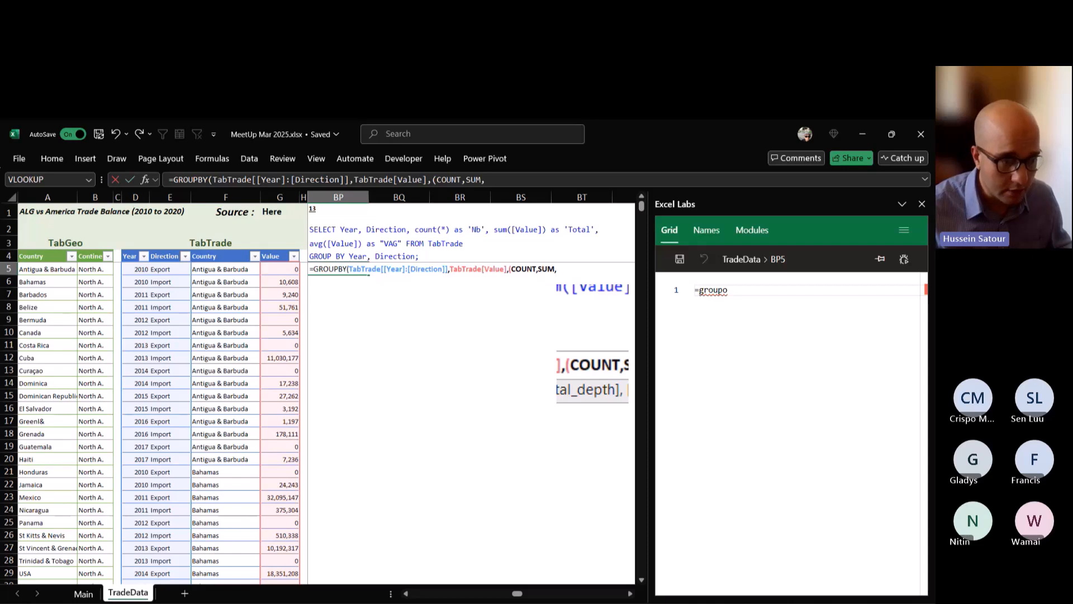
text(AVERAGE)
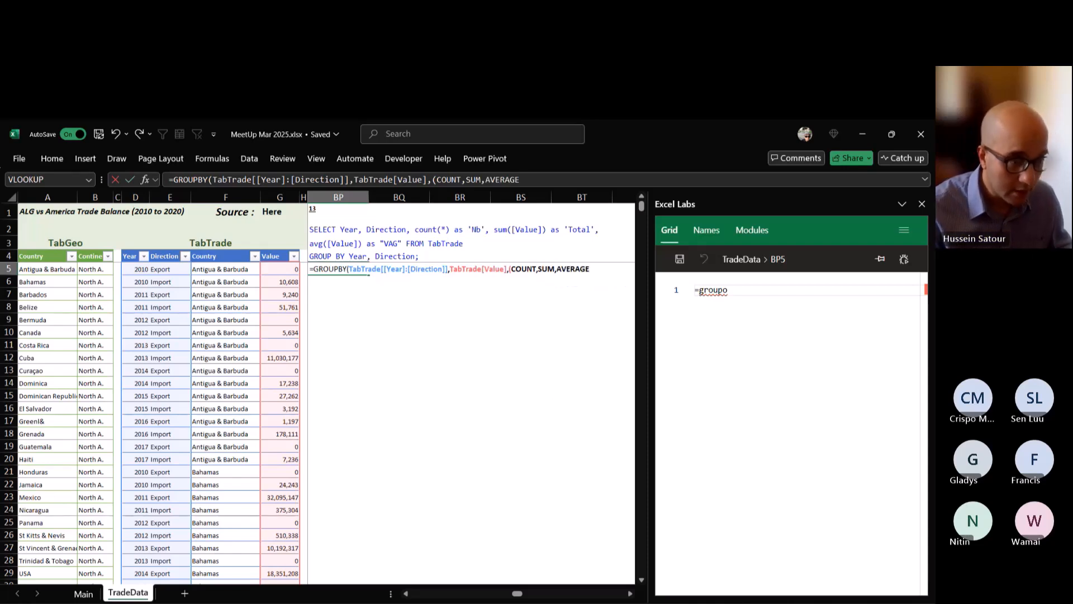
text())
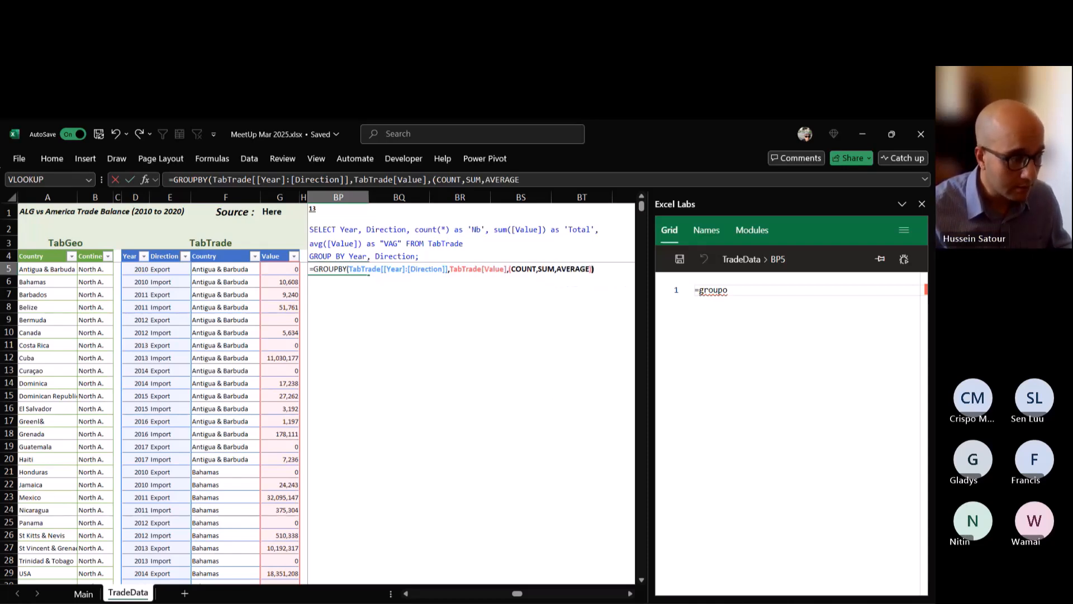
key(Return)
key(Return)
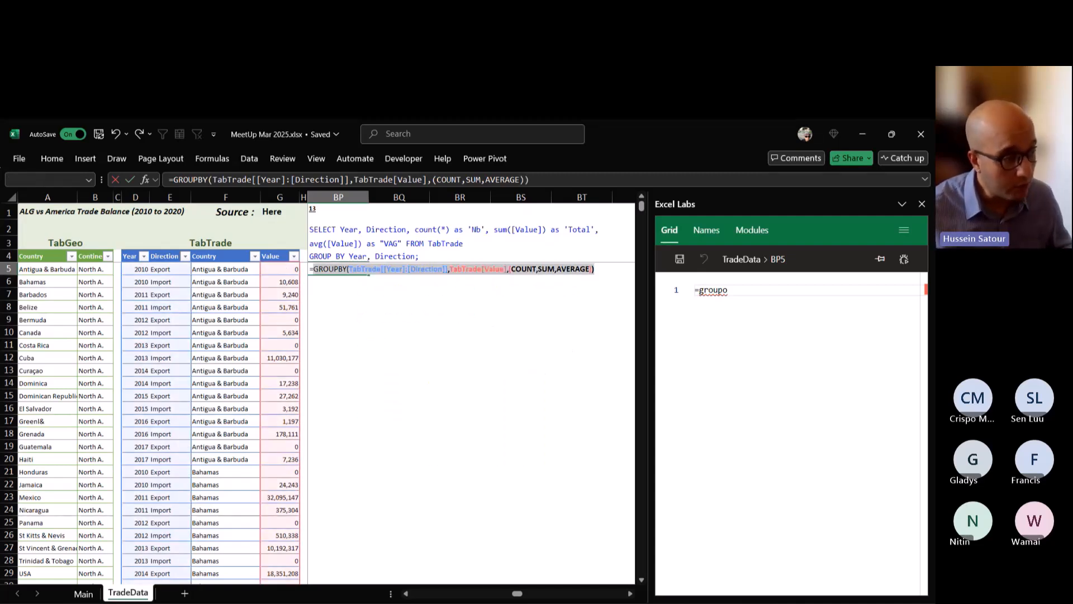
Store the GROUPBY formula in BP5 as plain text by putting an apostrophe before its equals sign.
key(Left)
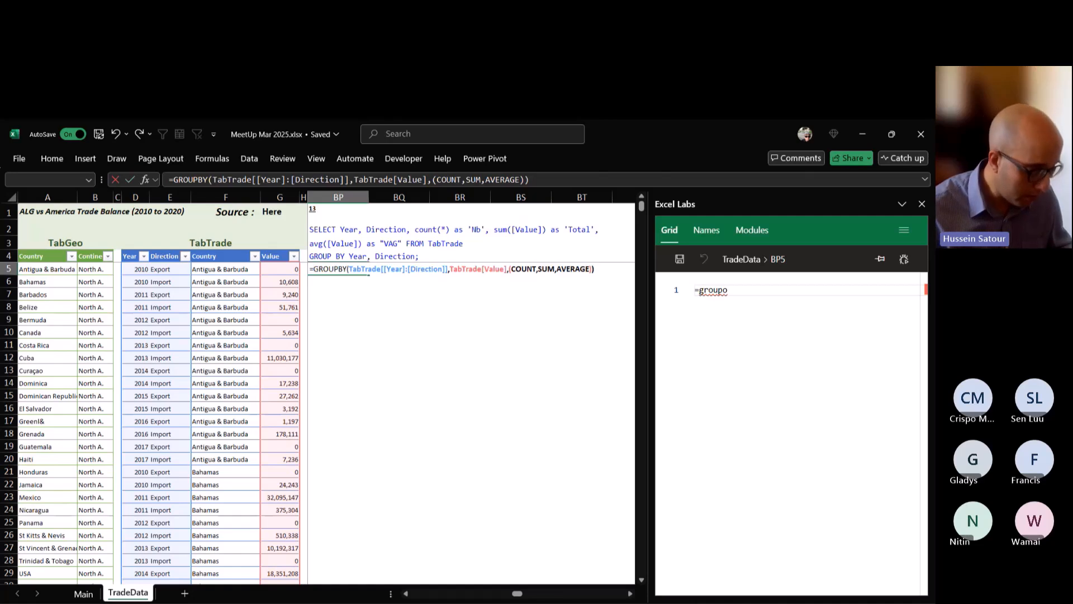
text(')
key(Return)
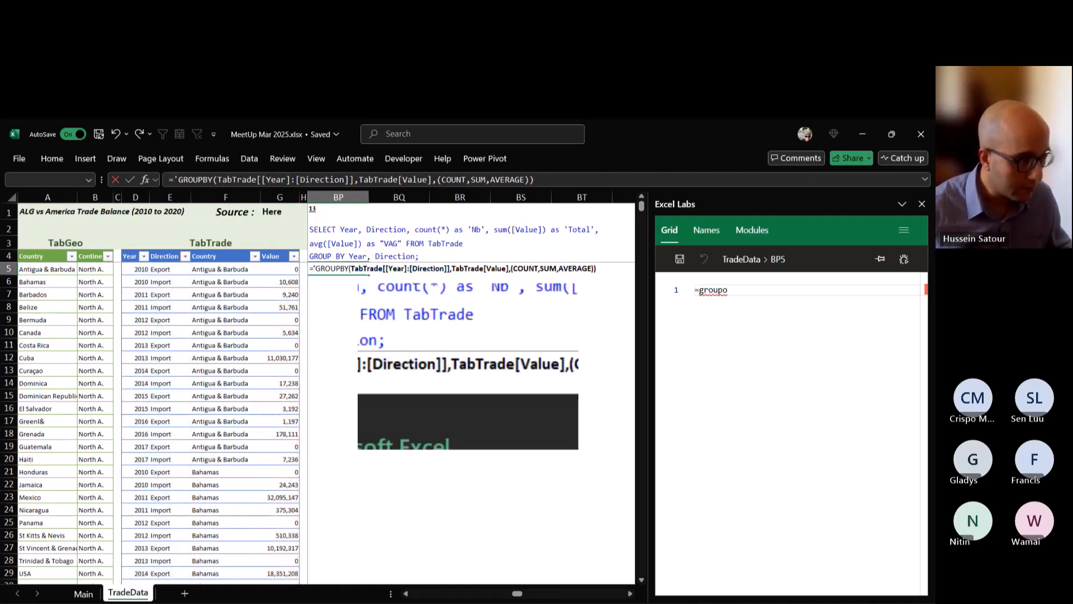
key(BackSpace)
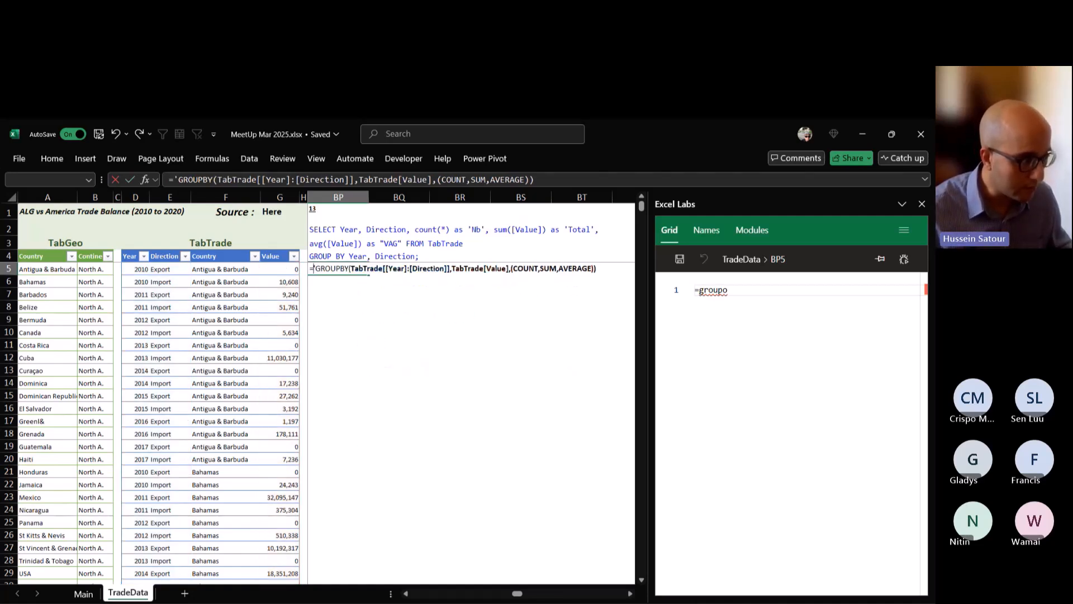
key(Home)
text(')
key(ctrl+Return)
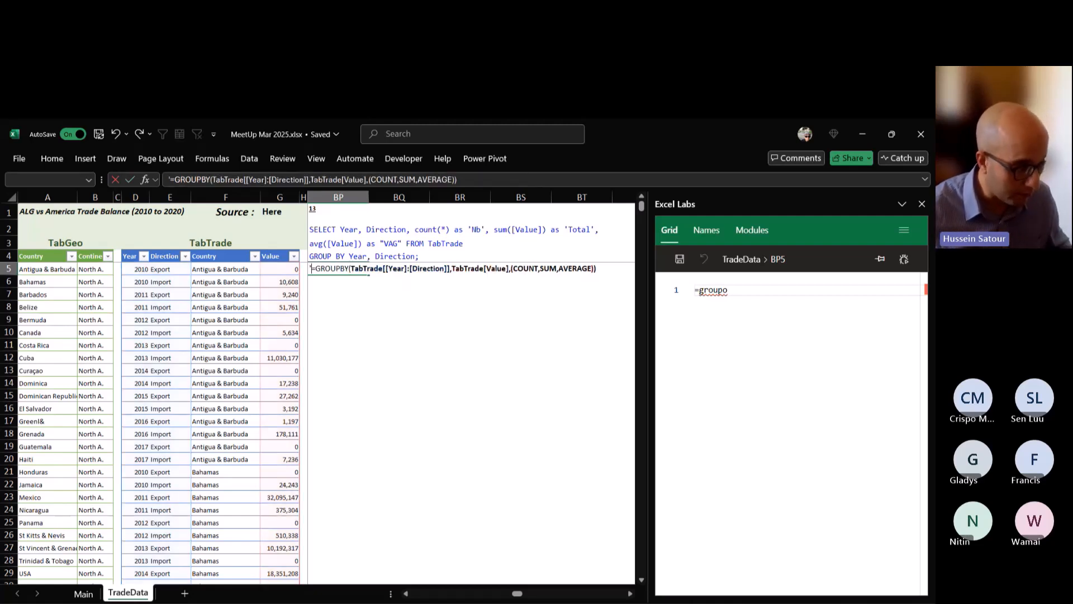
Filter the Excel functions list on the Main sheet to HSTACK.
click(83, 593)
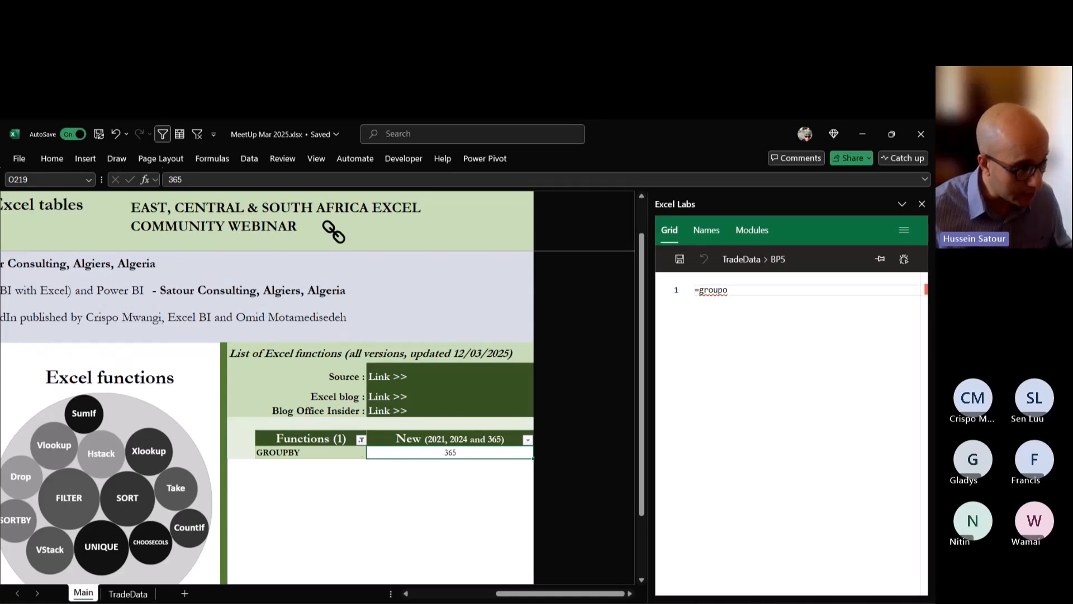
click(361, 439)
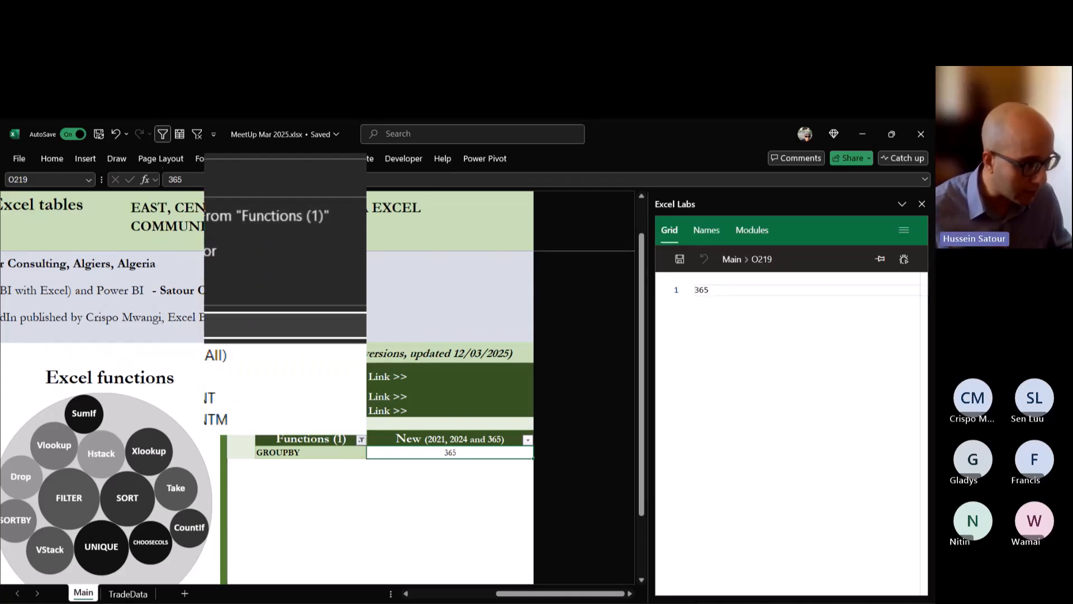
text(hstack)
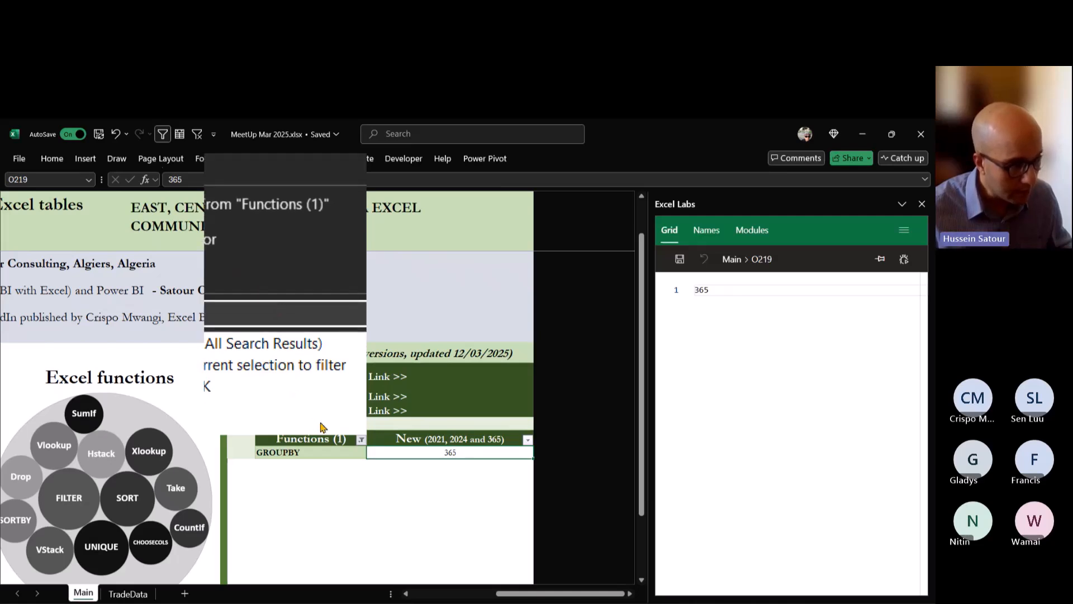
click(321, 427)
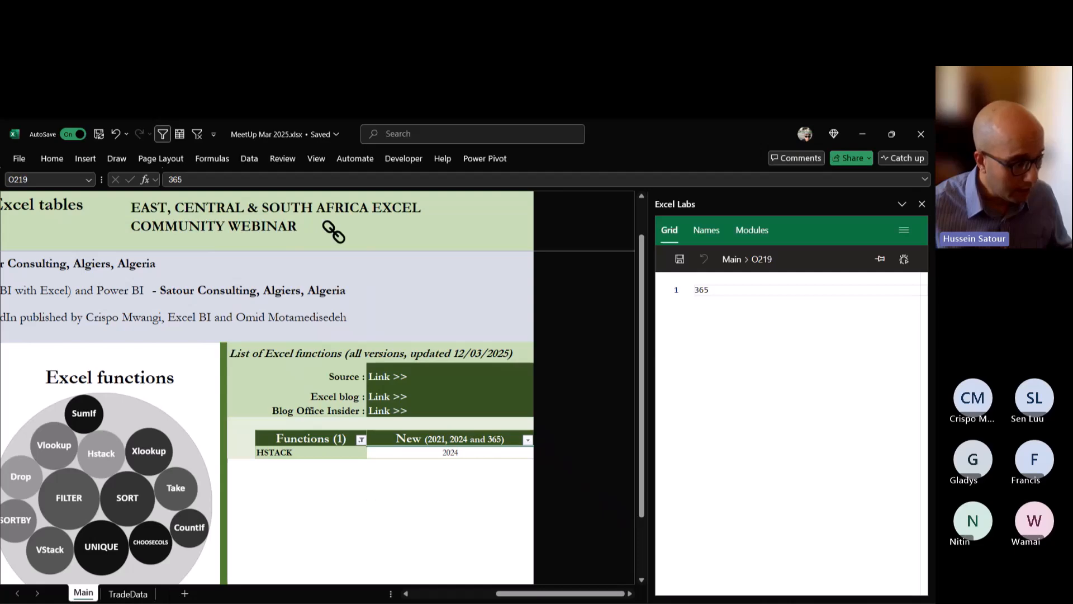
Enter =HSTACK(E12:E17,G12:G17) in BQ11 of the TradeData sheet as a demonstration, and clear it again.
click(132, 595)
click(460, 339)
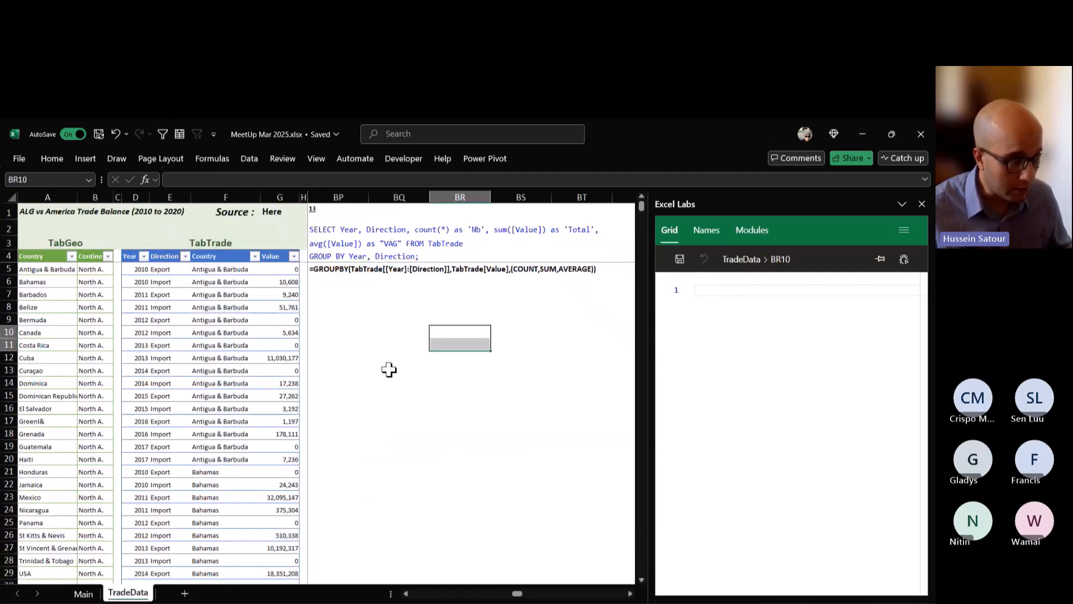
click(394, 345)
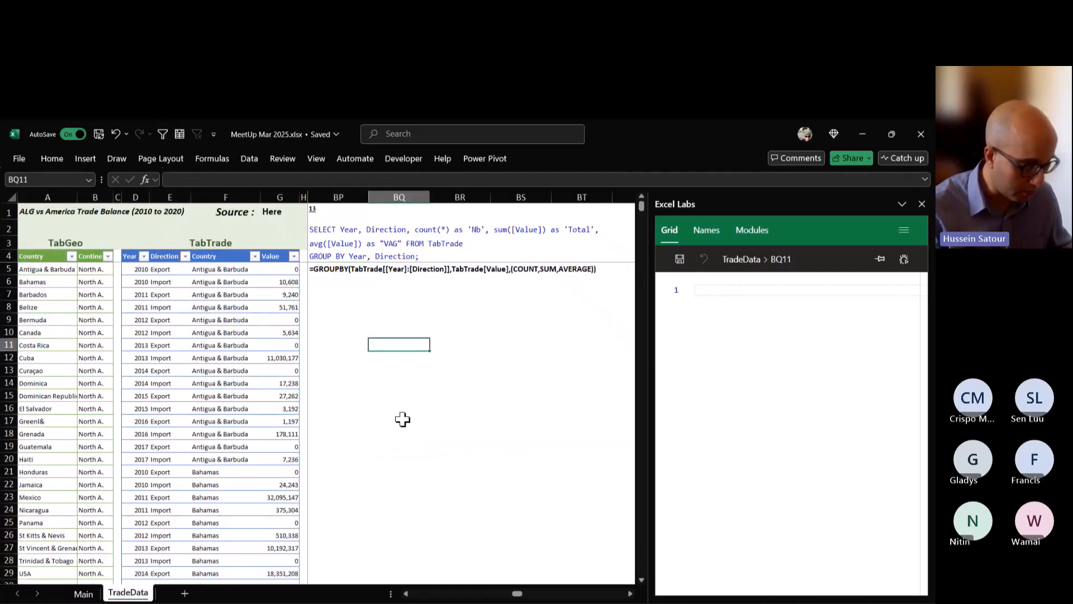
text(=)
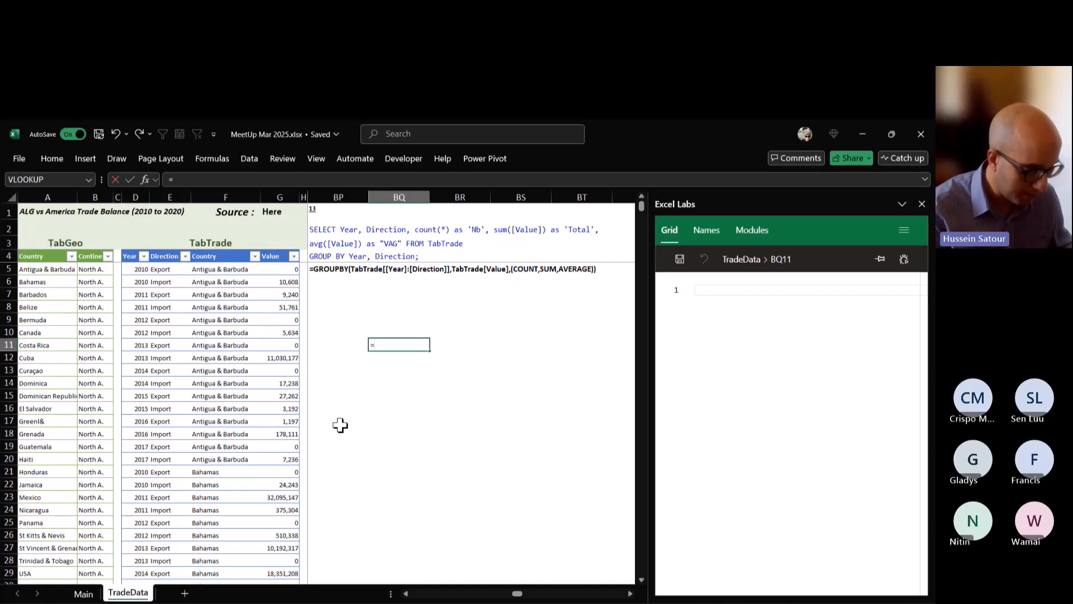
text(hst)
key(Tab)
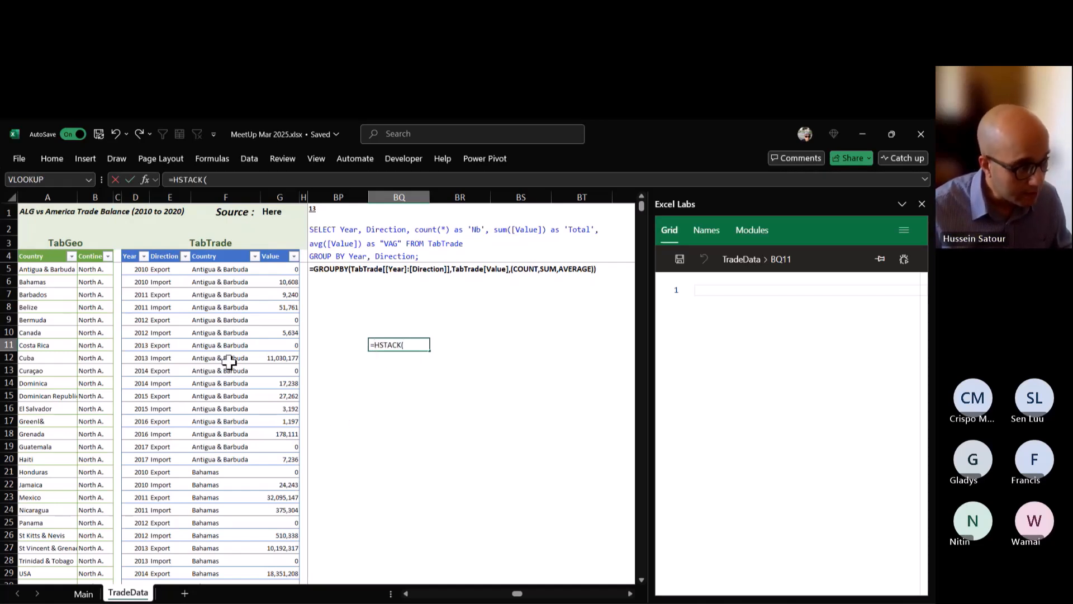
drag(169, 354, 163, 423)
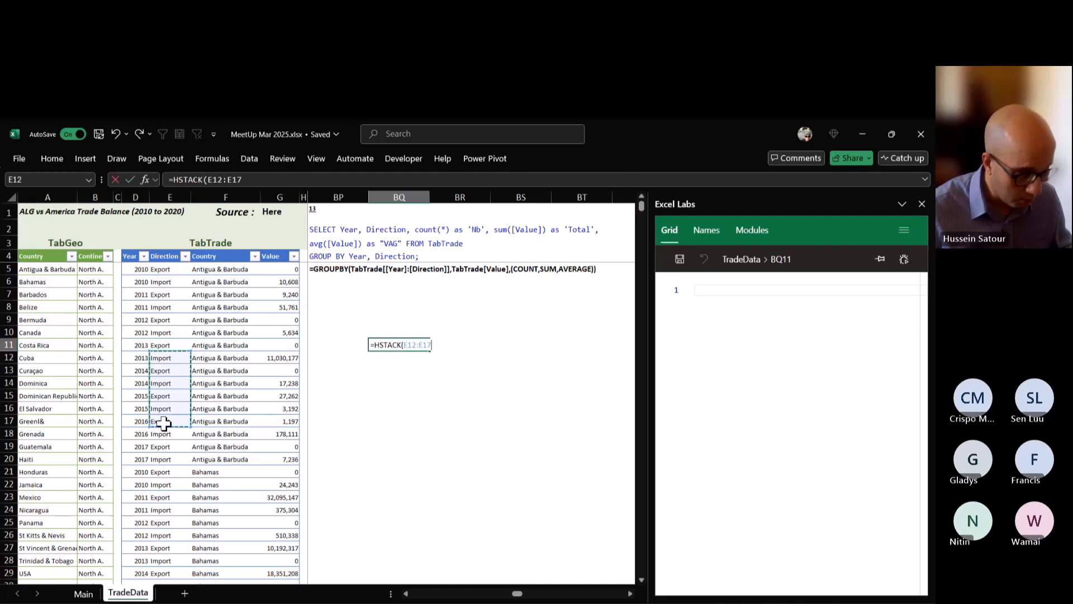
text(,)
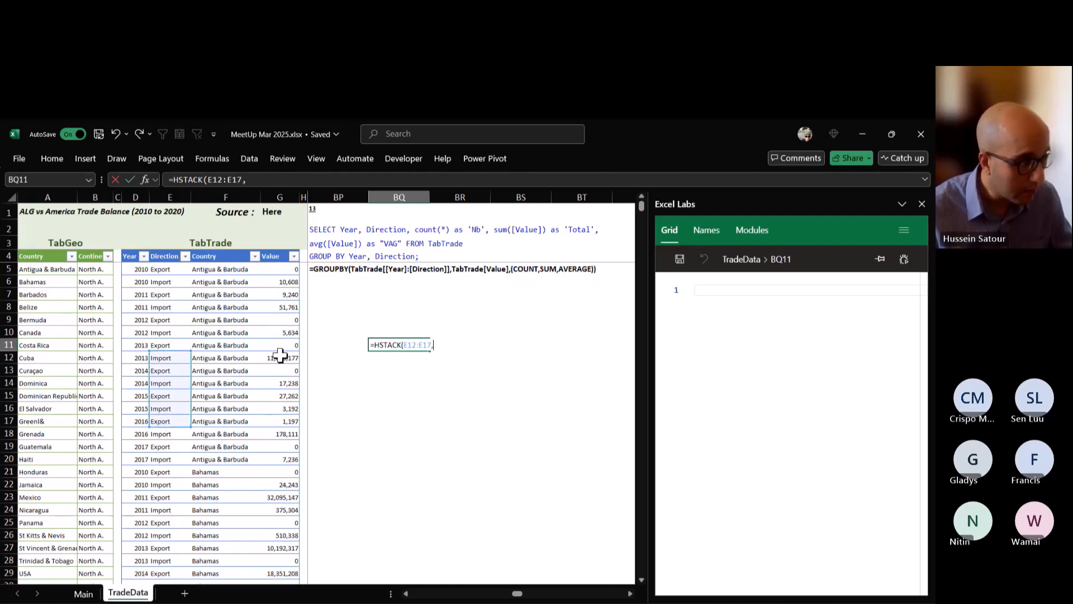
drag(279, 357, 280, 420)
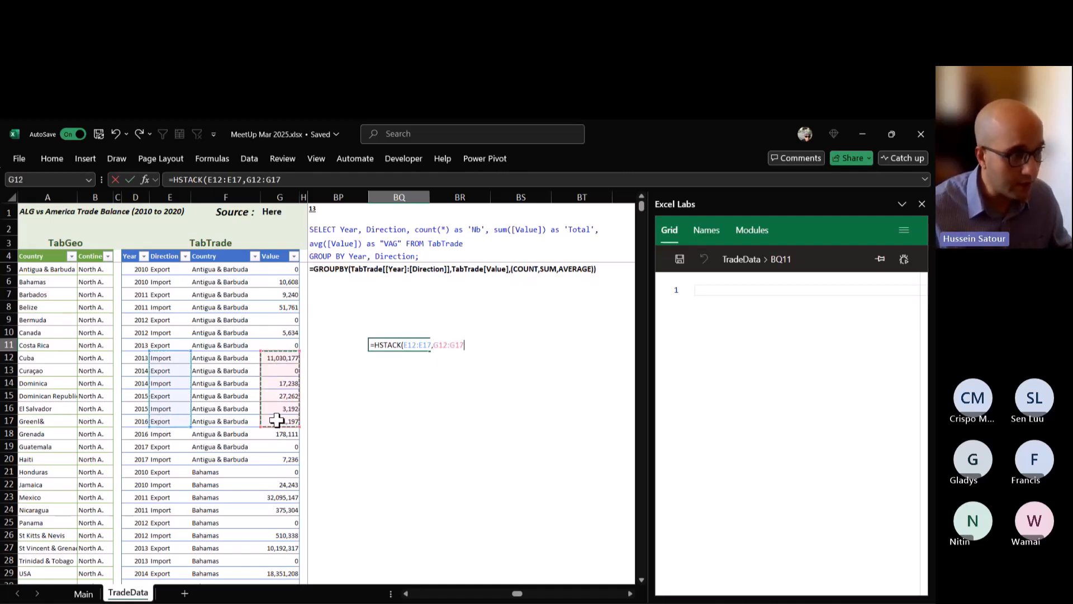
key(Return)
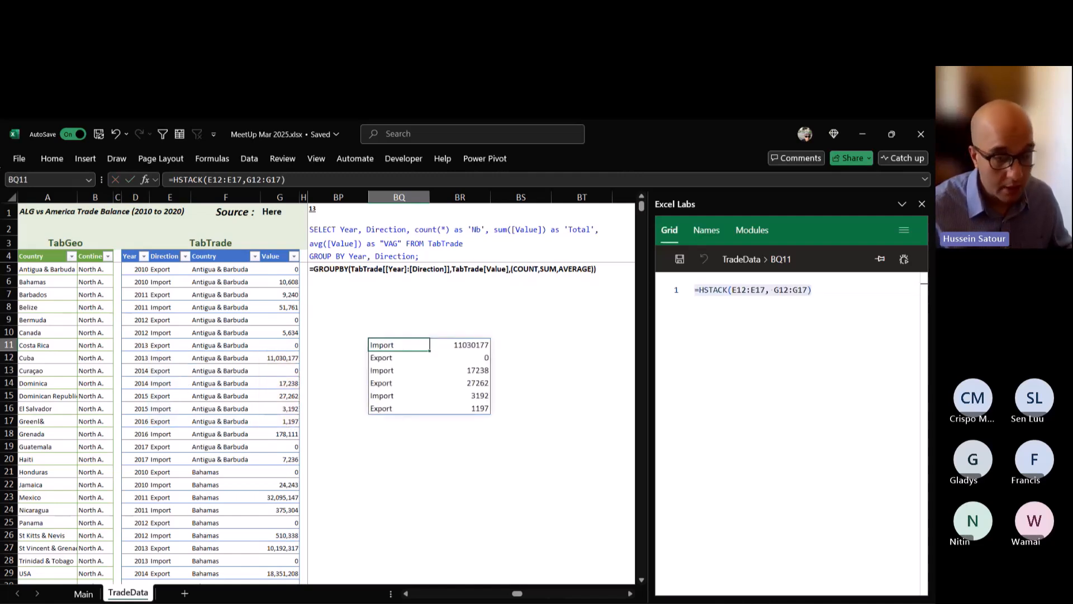
key(Delete)
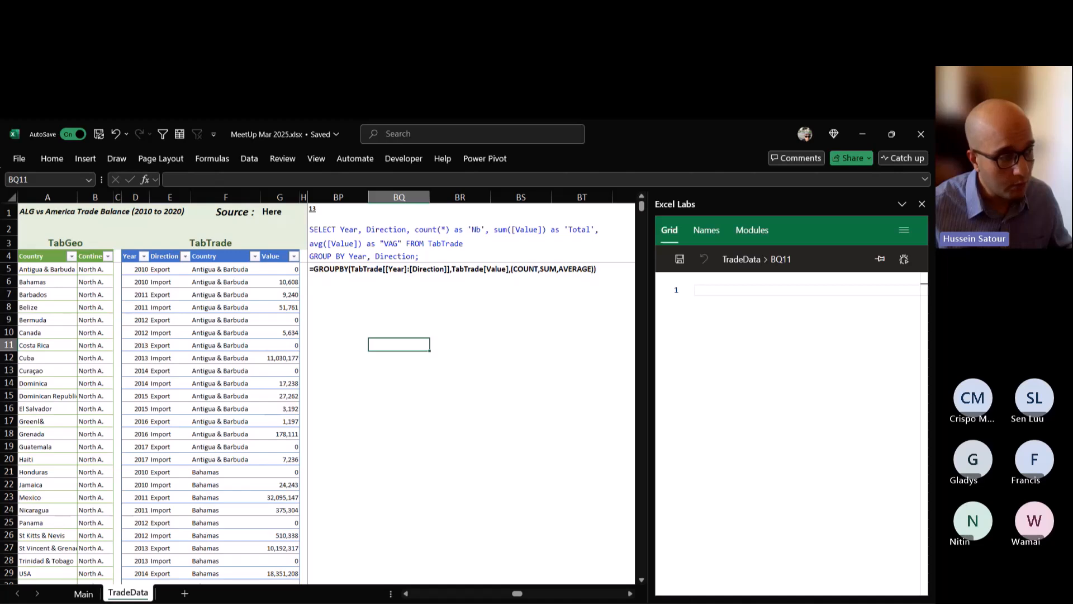
Turn the text in BP5 back into a live GROUPBY formula with HSTACK(COUNT,SUM,AVERAGE) as its function argument.
click(339, 268)
key(F2)
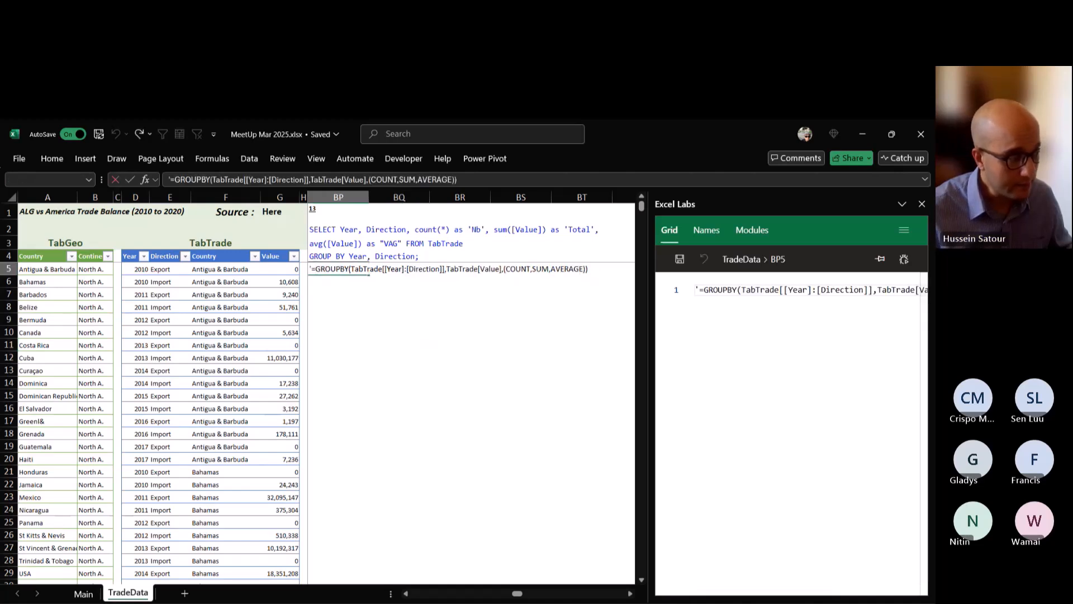
key(Delete)
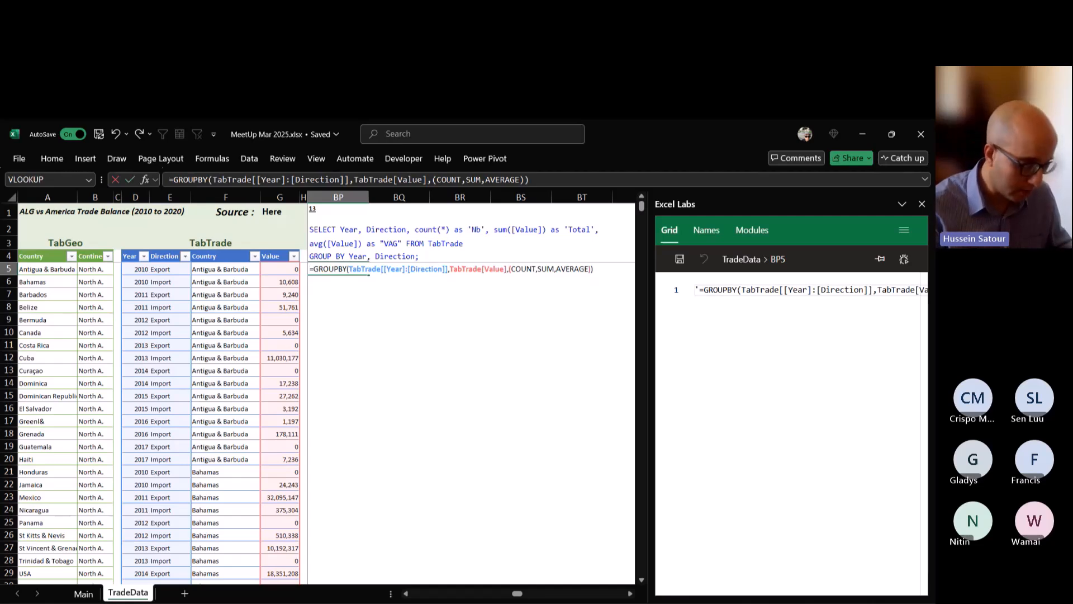
text(hsta)
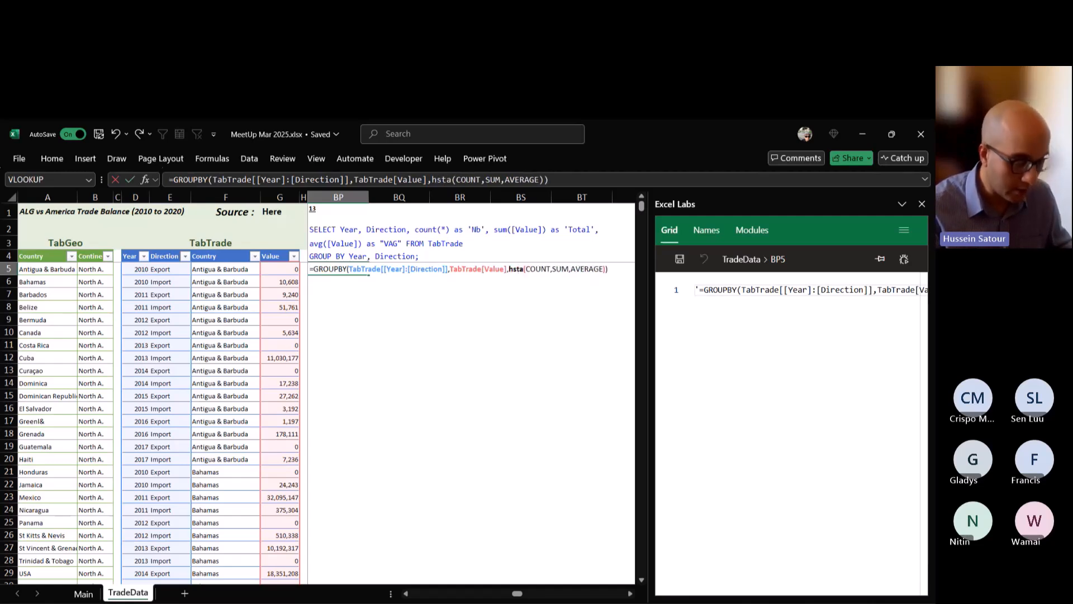
text(ck)
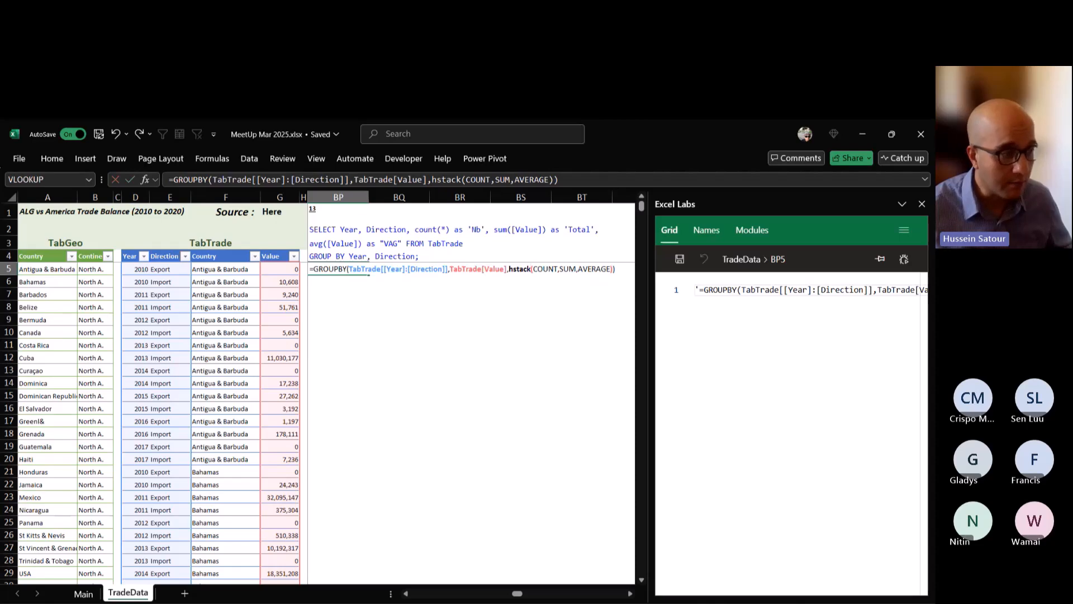
key(Return)
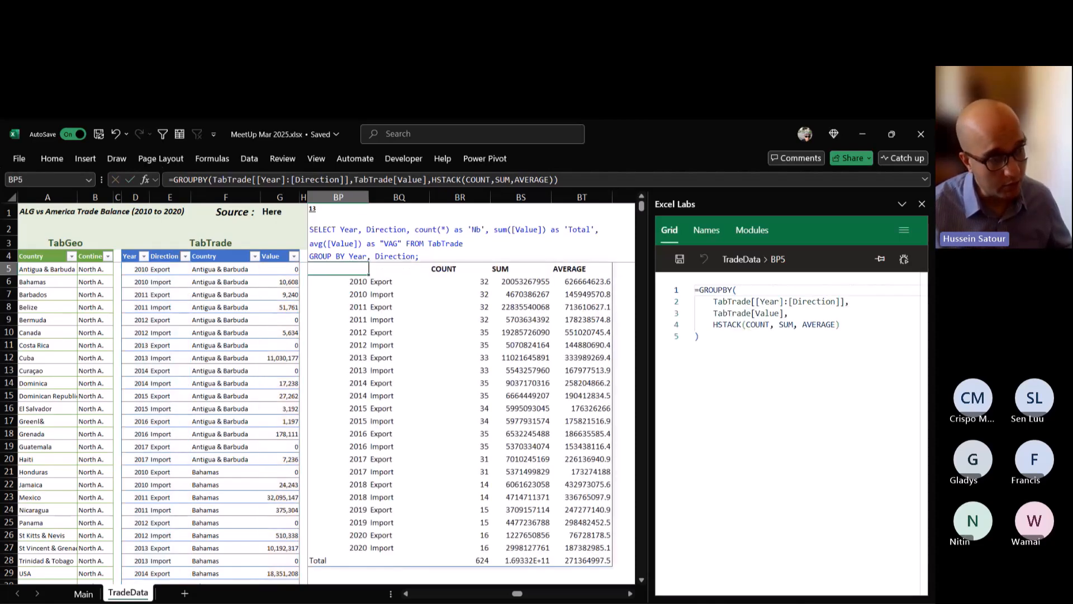
double_click(338, 269)
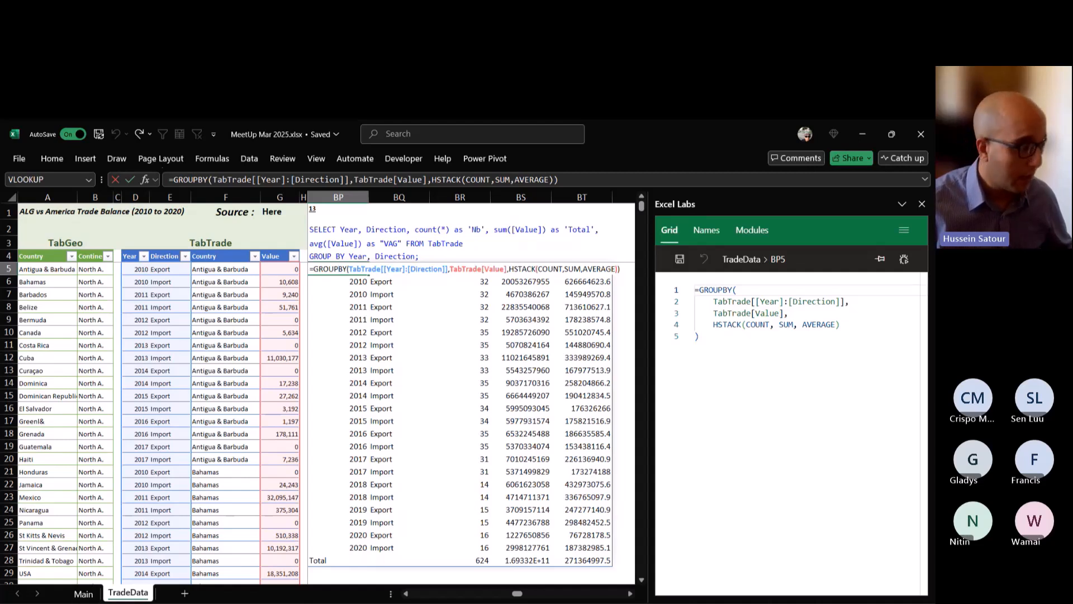
key(Return)
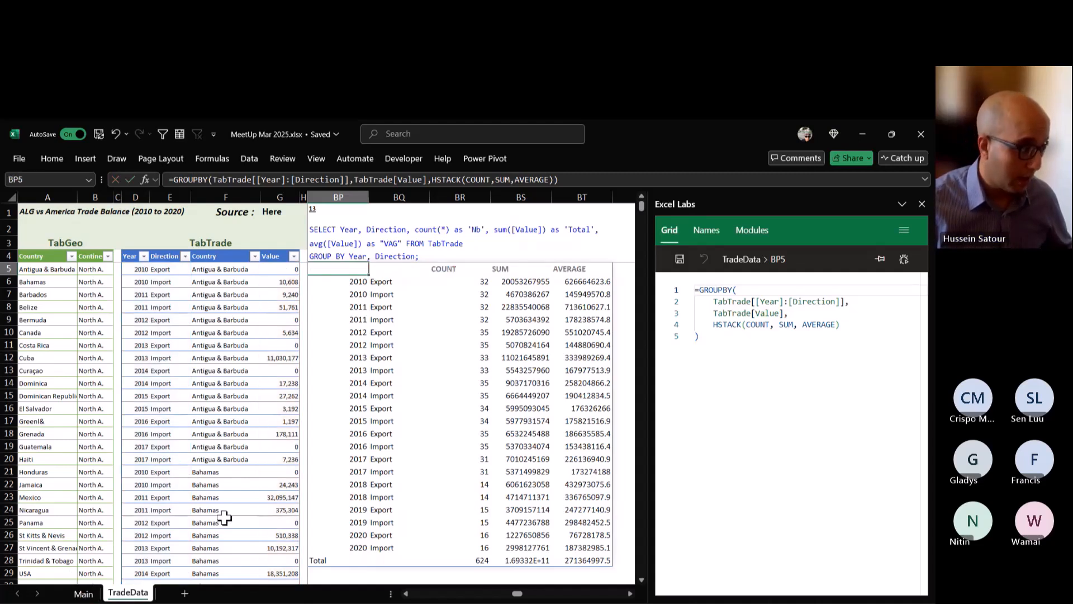
Filter the functions list on the Main sheet by searching for "sta" and keeping only HSTACK and VSTACK.
click(83, 593)
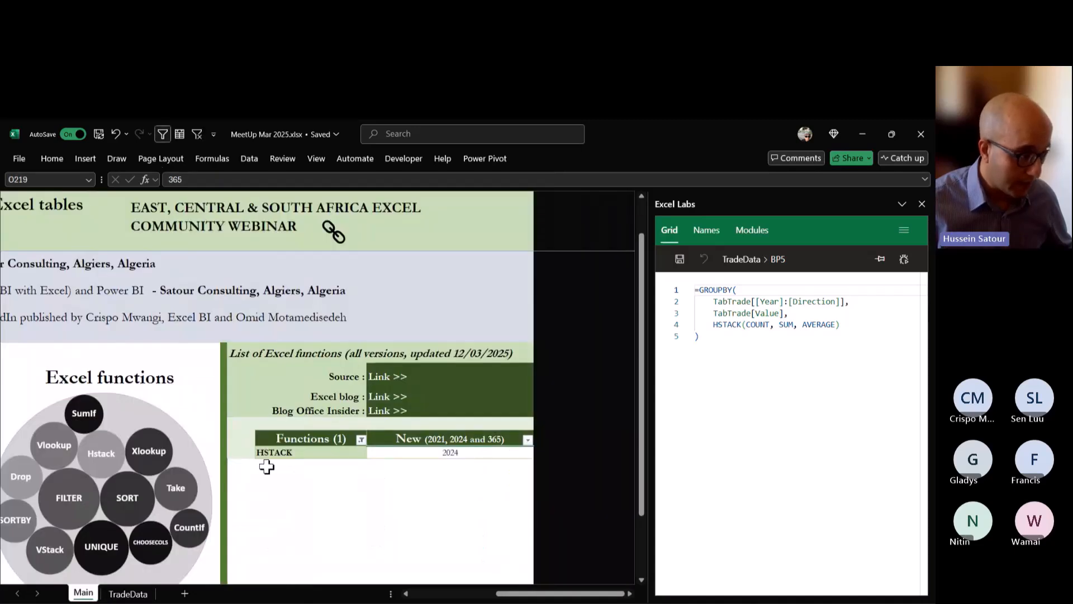
click(361, 440)
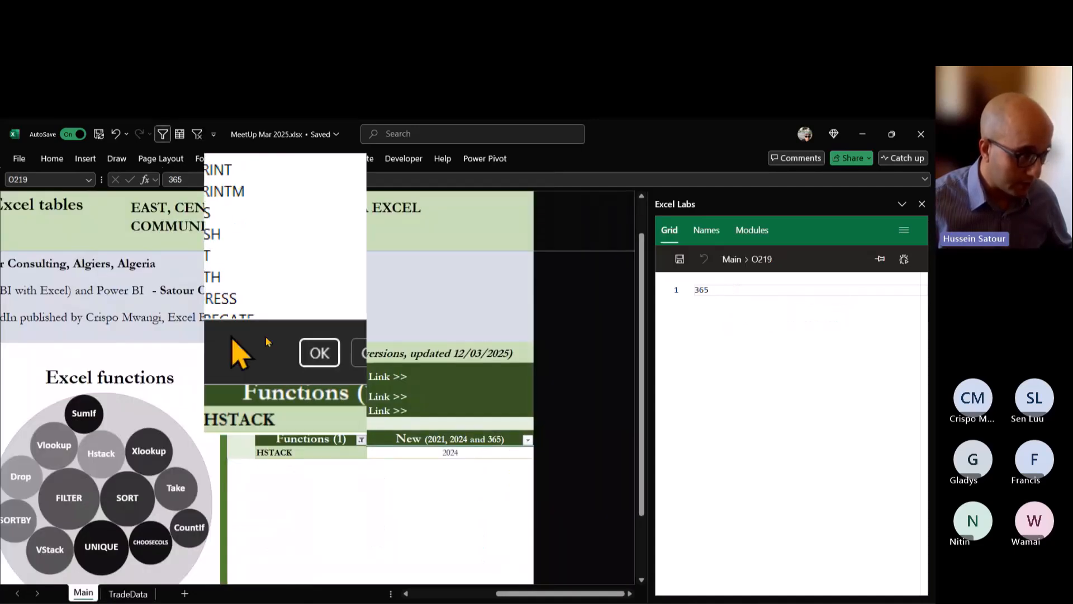
click(262, 293)
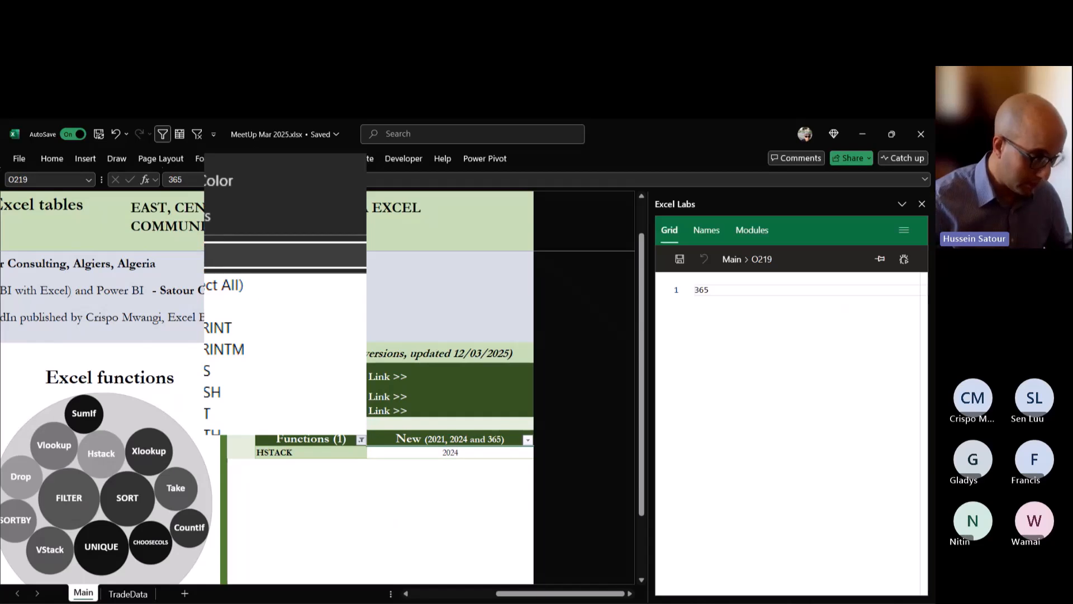
text(sta)
click(239, 328)
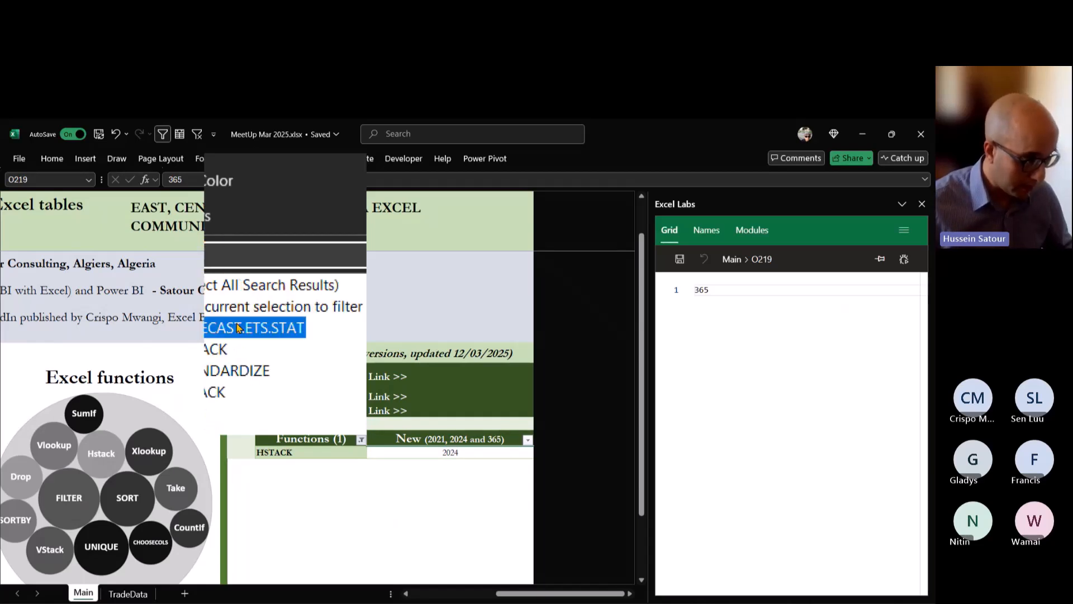
click(252, 374)
click(319, 421)
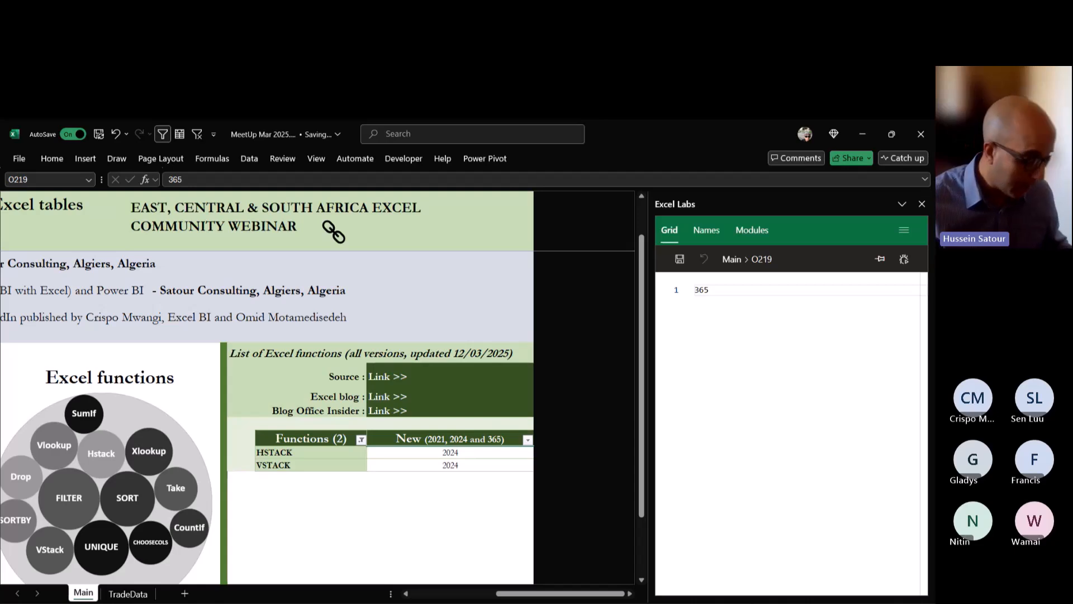
Insert the header array {"Nb", "Total", "Avg"} in front of GROUPBY in the BP5 formula on the TradeData sheet.
click(128, 593)
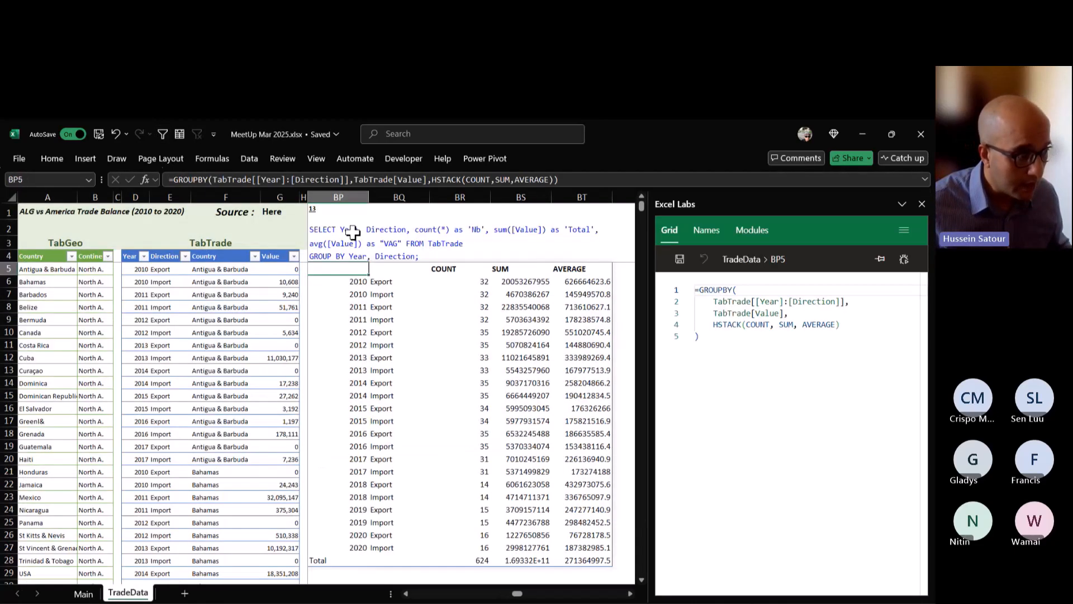
click(358, 230)
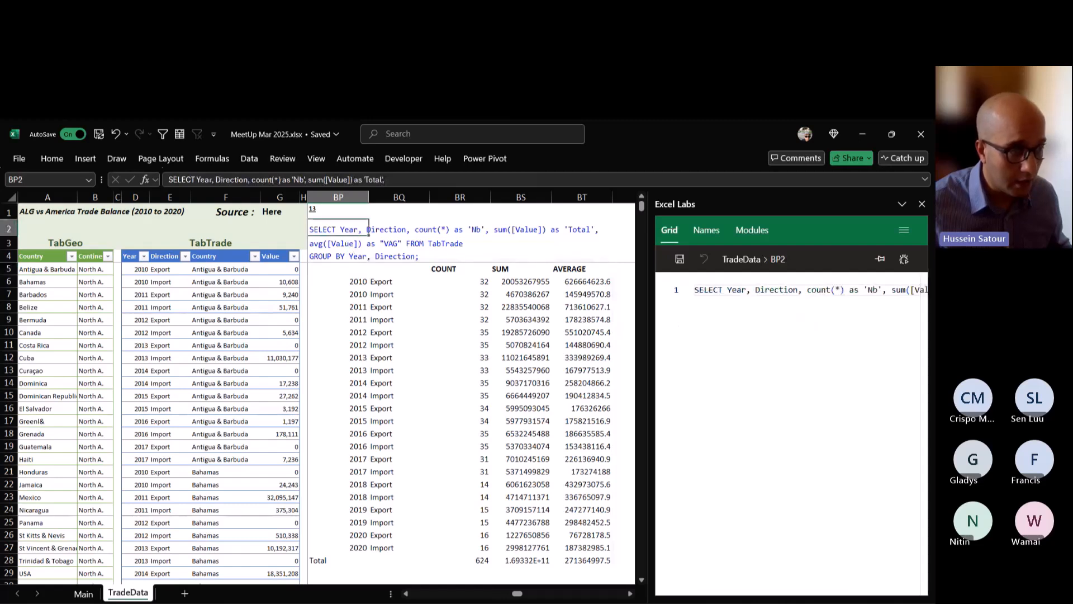
click(366, 268)
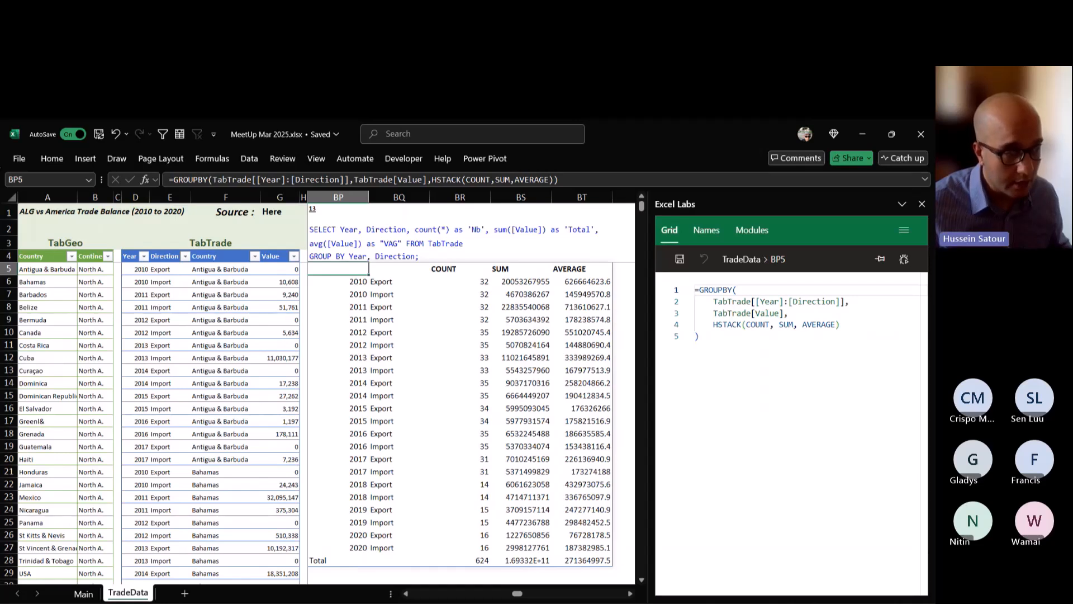
key(F2)
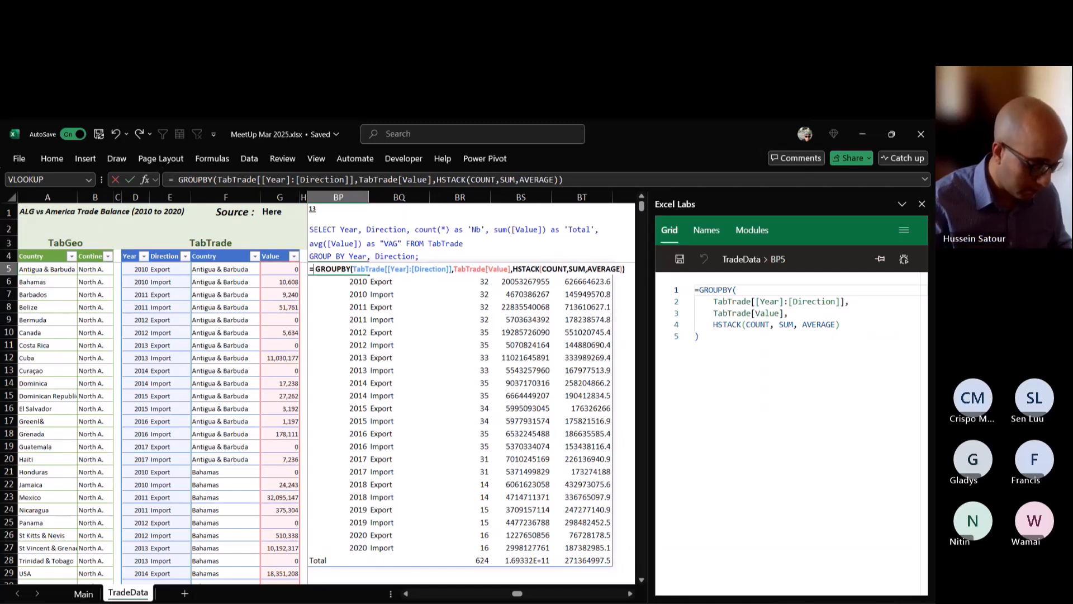
text({)
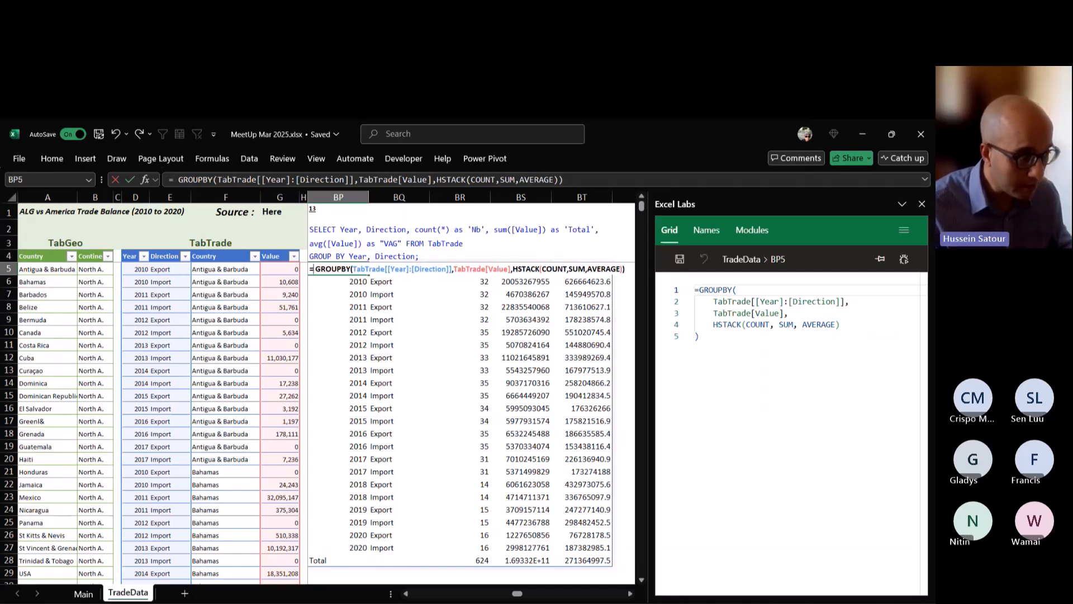
text(")
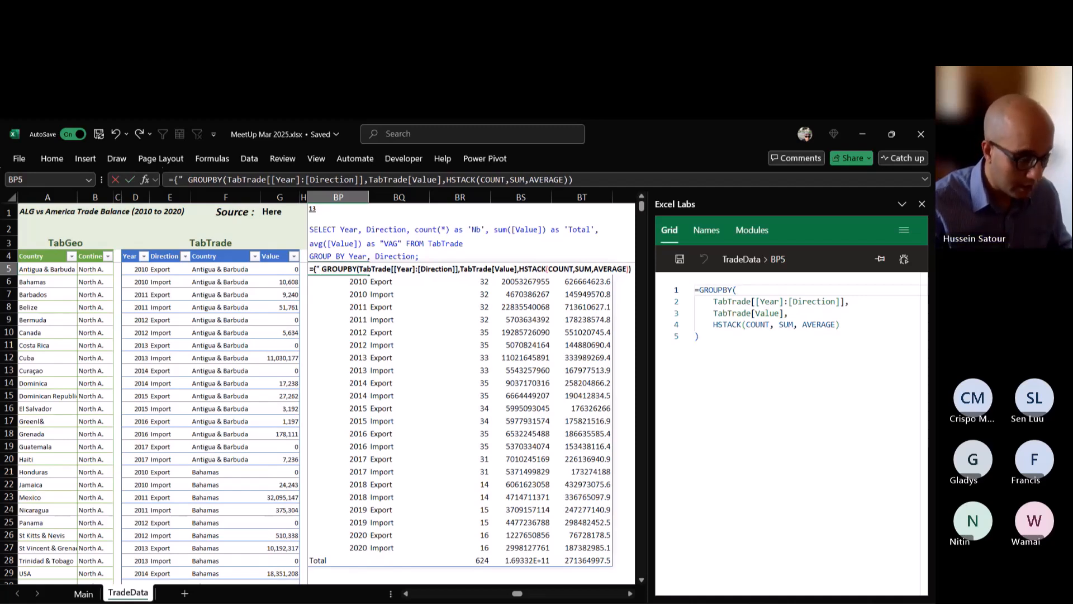
text(Nb",)
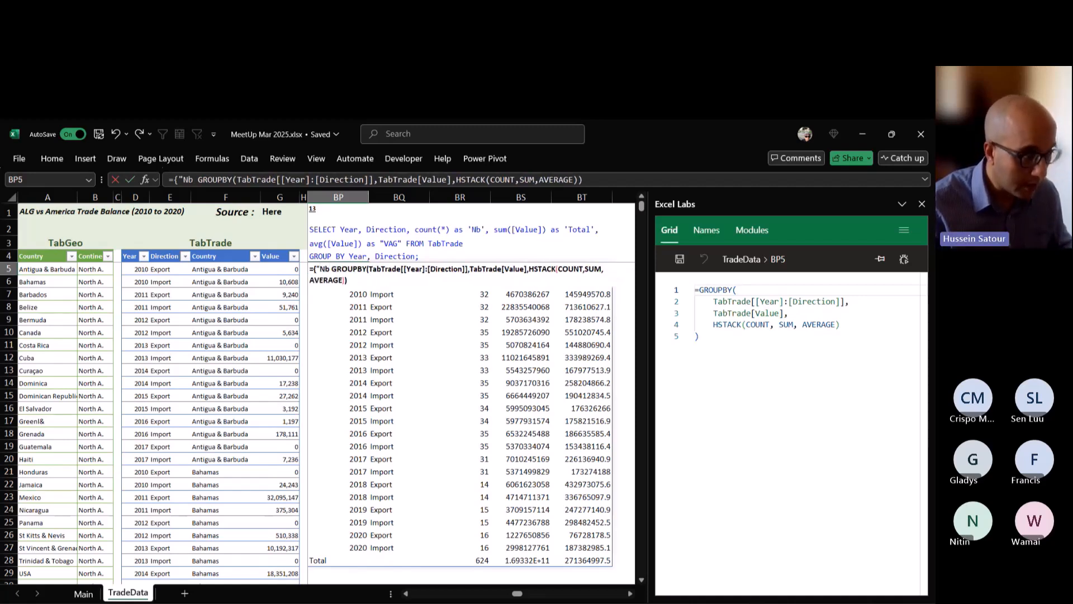
text( "Total")
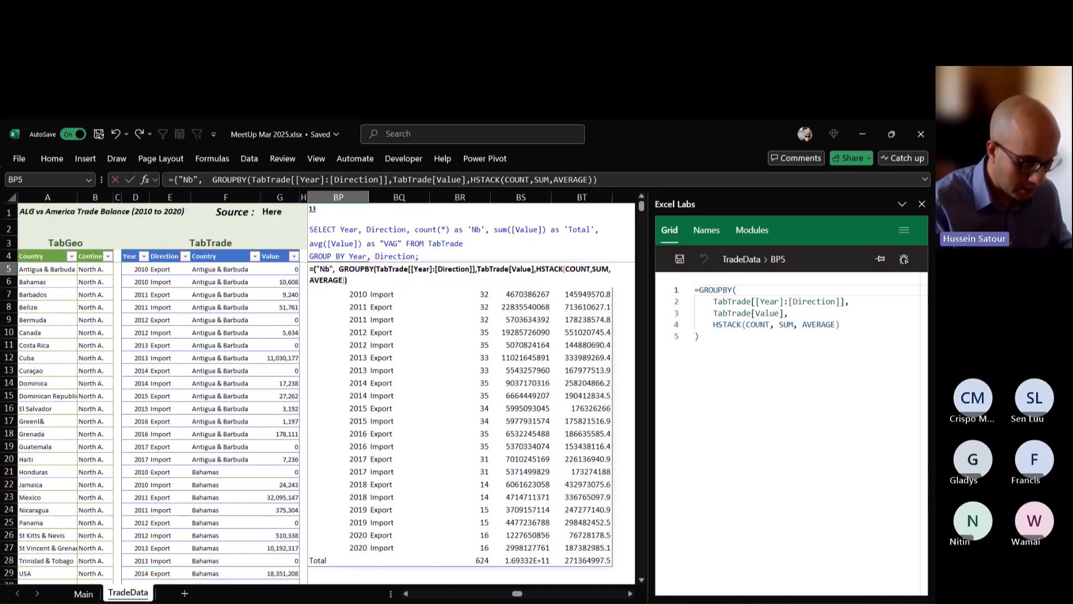
text(, )
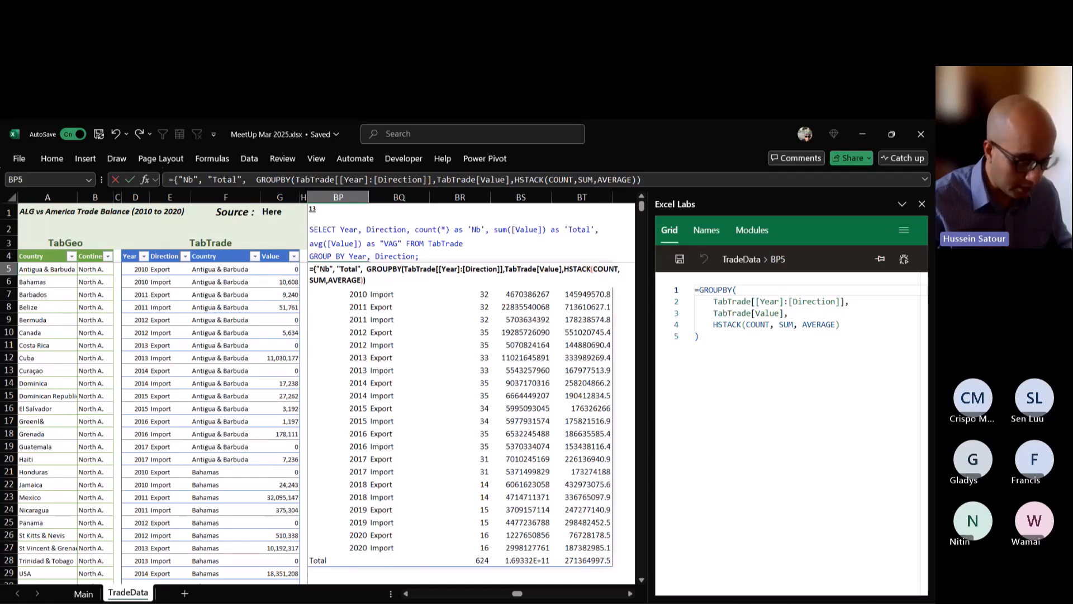
text("A)
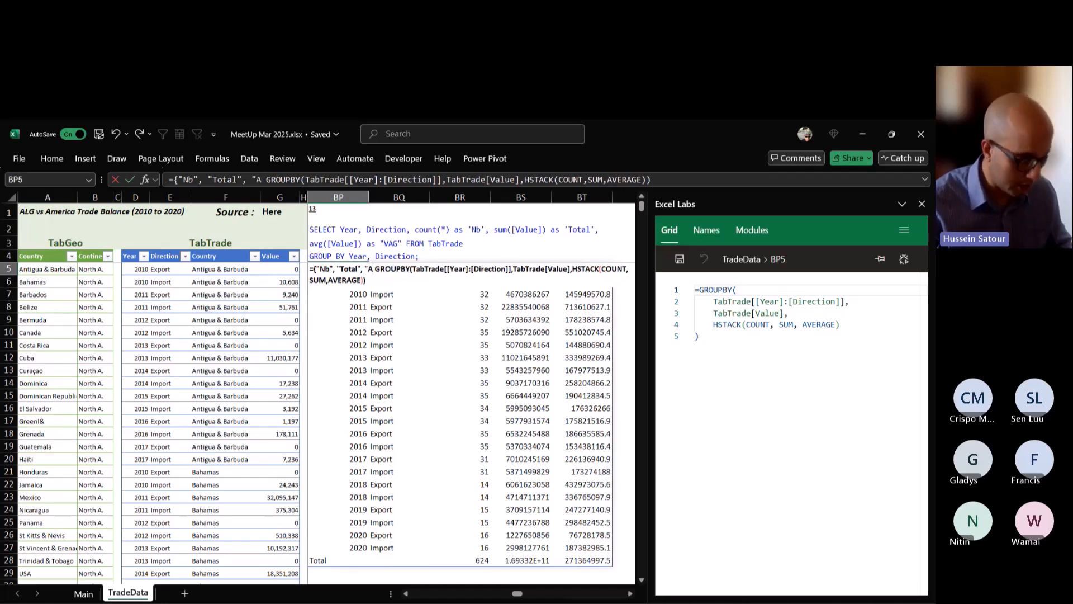
text(vg")
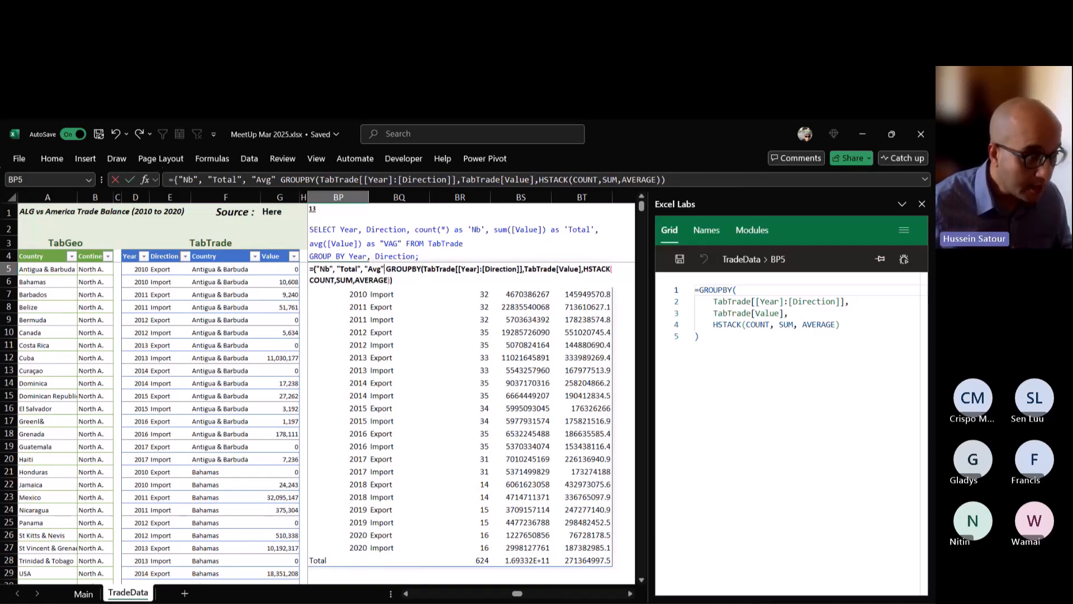
text(})
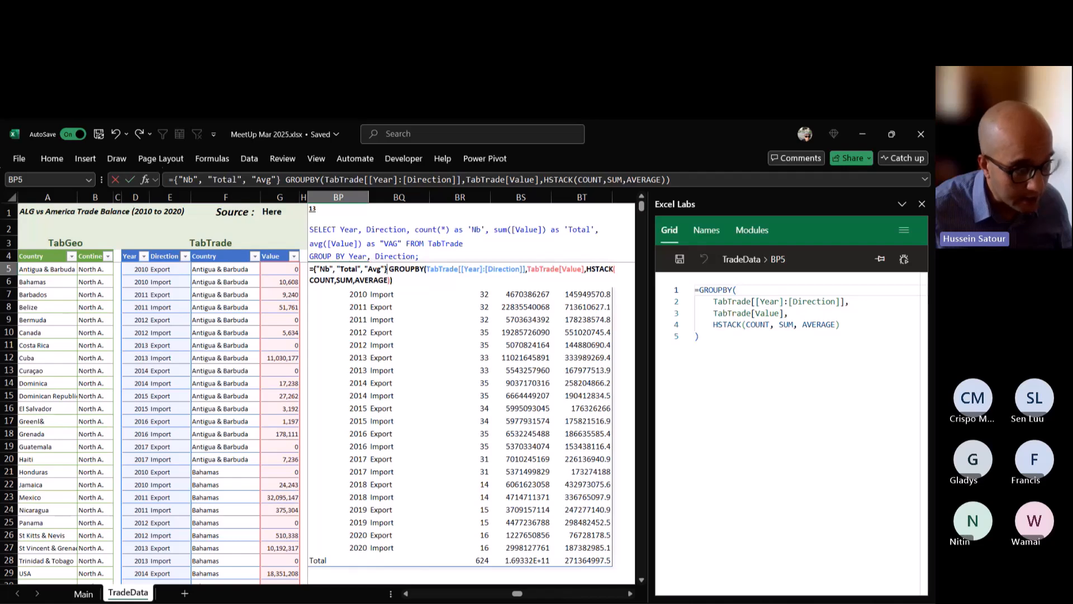
Wrap the header array and the GROUPBY expression in BP5 in a VSTACK function, separating them with a comma, and commit the formula.
key(shift+Left)
key(shift+Left)
key(shift+Left)
key(shift+Left)
key(shift+Left)
key(shift+Left)
key(shift+Left)
key(shift+Left)
key(shift+Left)
key(shift+Left)
key(shift+Left)
key(shift+Left)
key(shift+Left)
key(shift+Left)
key(shift+Left)
key(shift+Left)
key(shift+Left)
key(shift+Left)
key(shift+Left)
key(shift+Left)
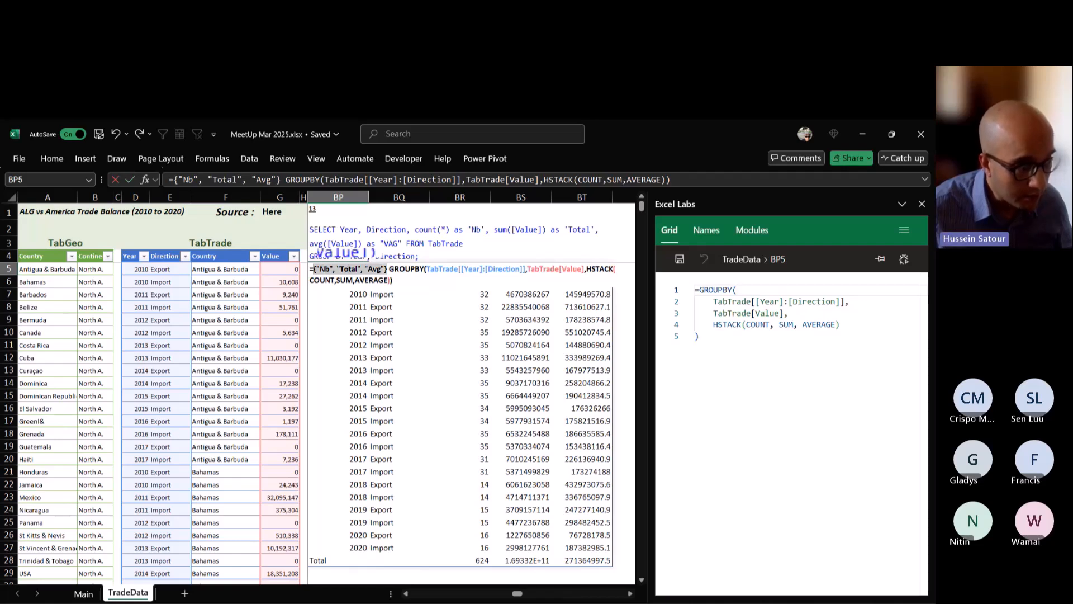
key(shift+Right)
key(Left)
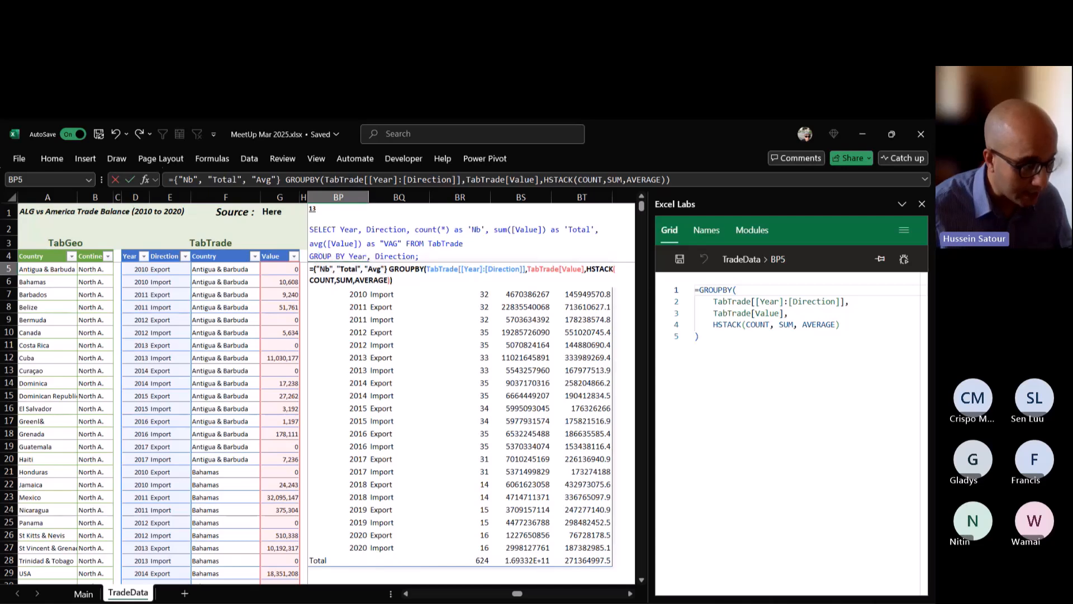
text(VSTACK()
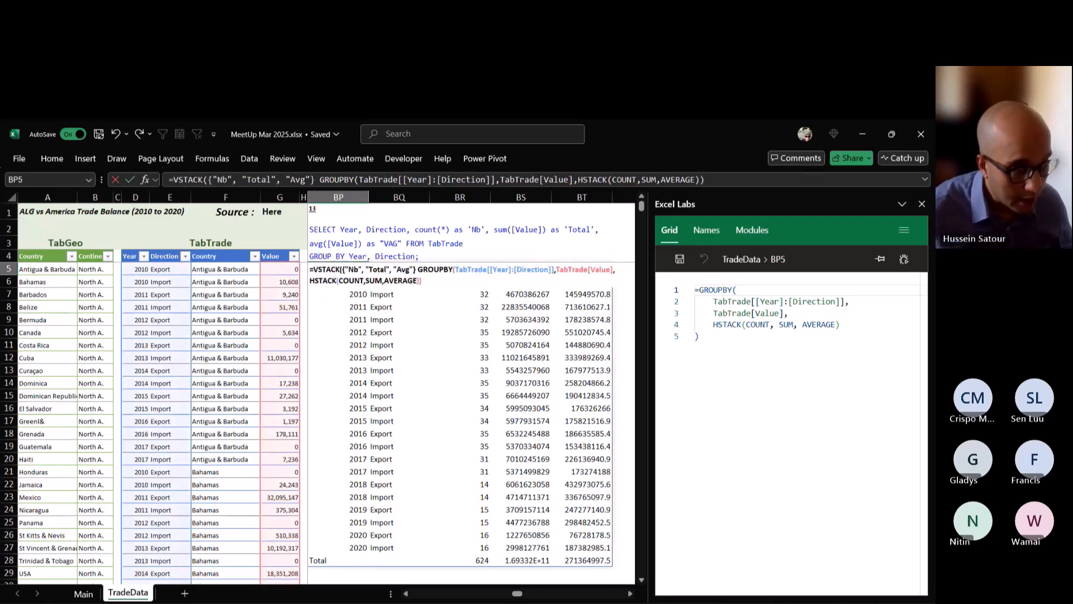
click(417, 270)
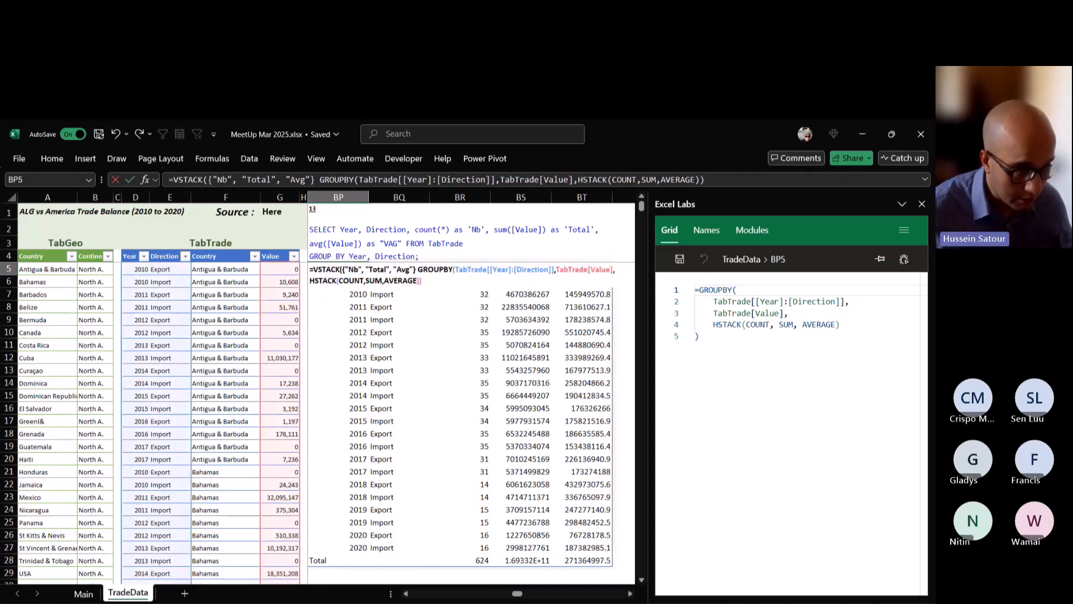
text(,)
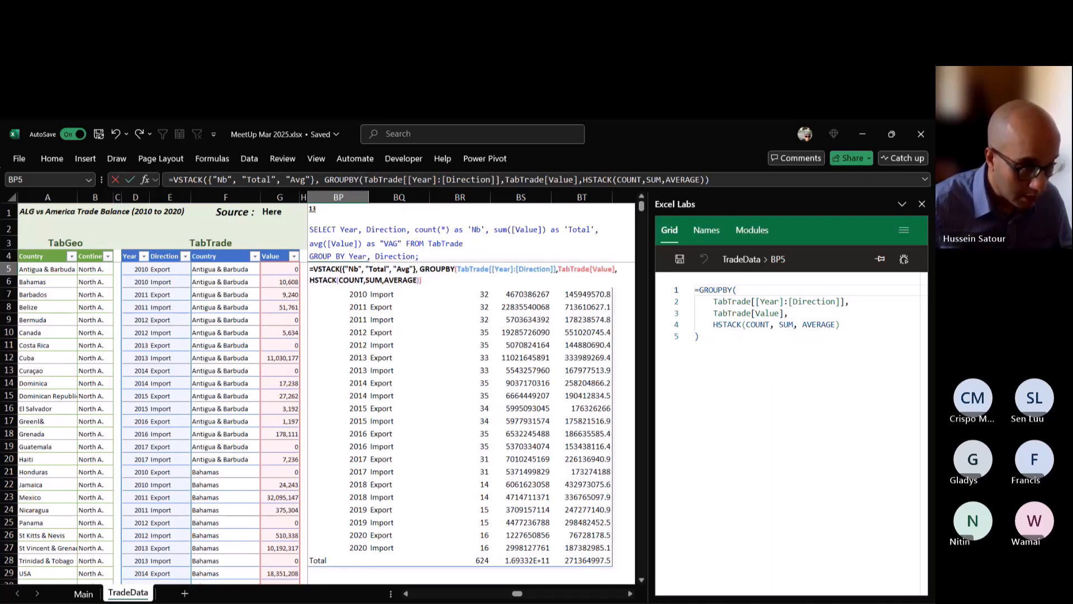
text())
key(Return)
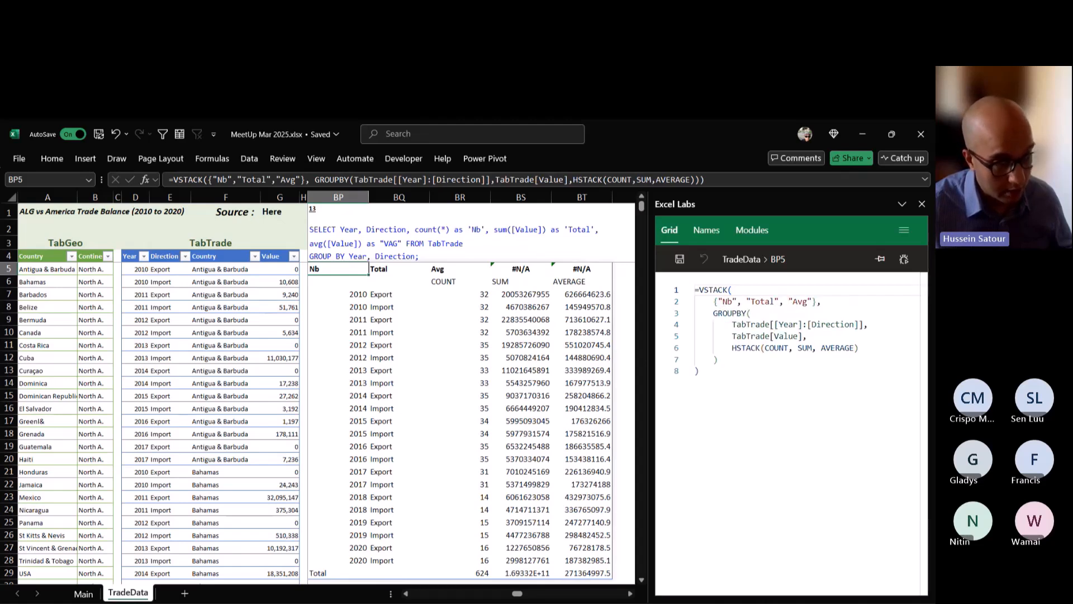
Add "Year" and "Direction" at the start of the VSTACK header array in BP5, before "Nb".
double_click(322, 269)
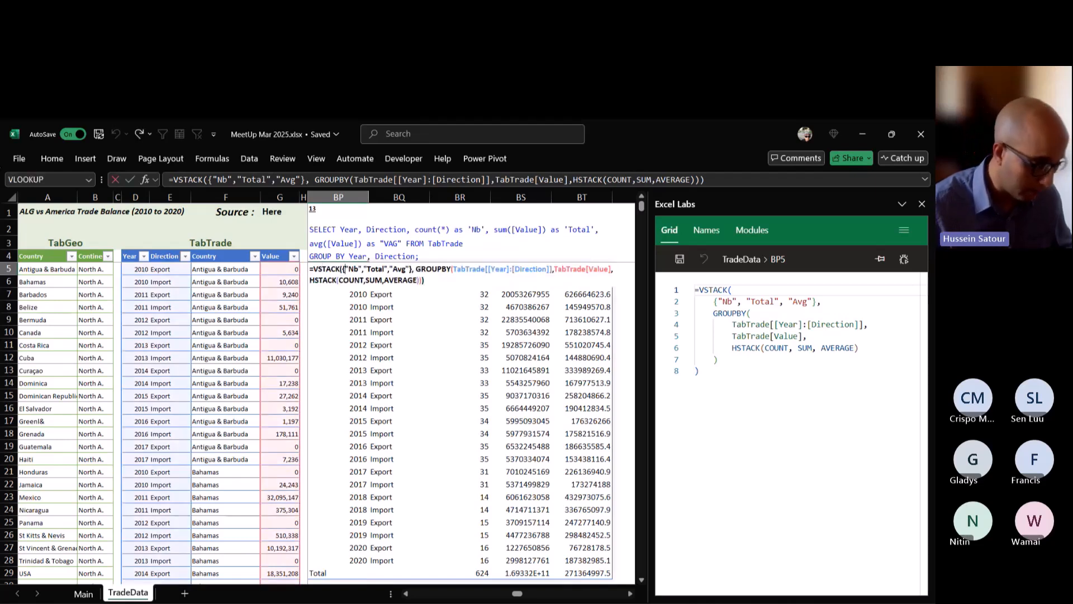
text("Year")
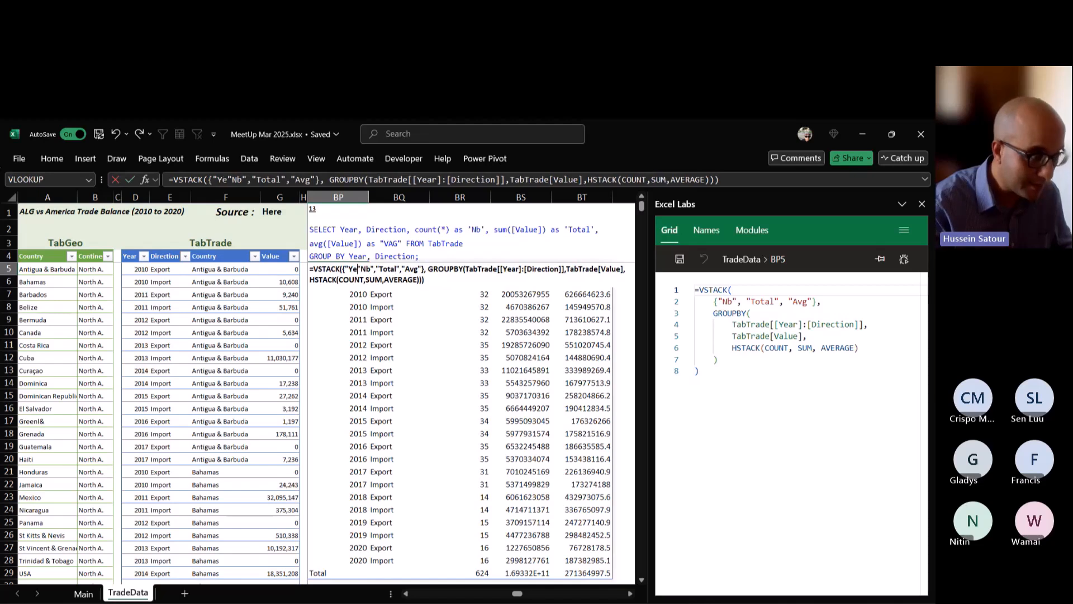
text(,"Dir)
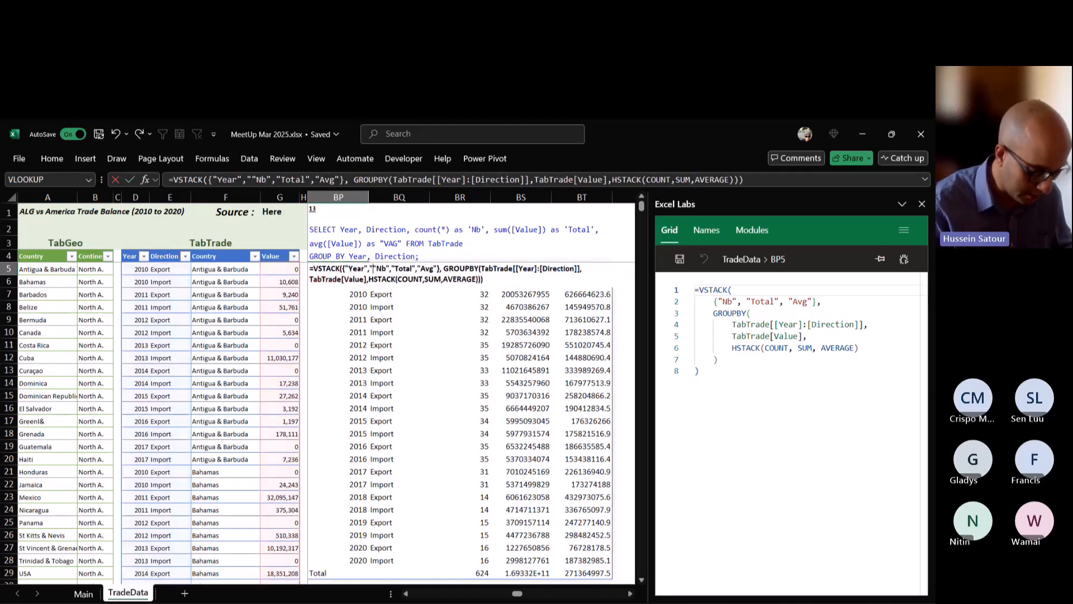
text(ection")
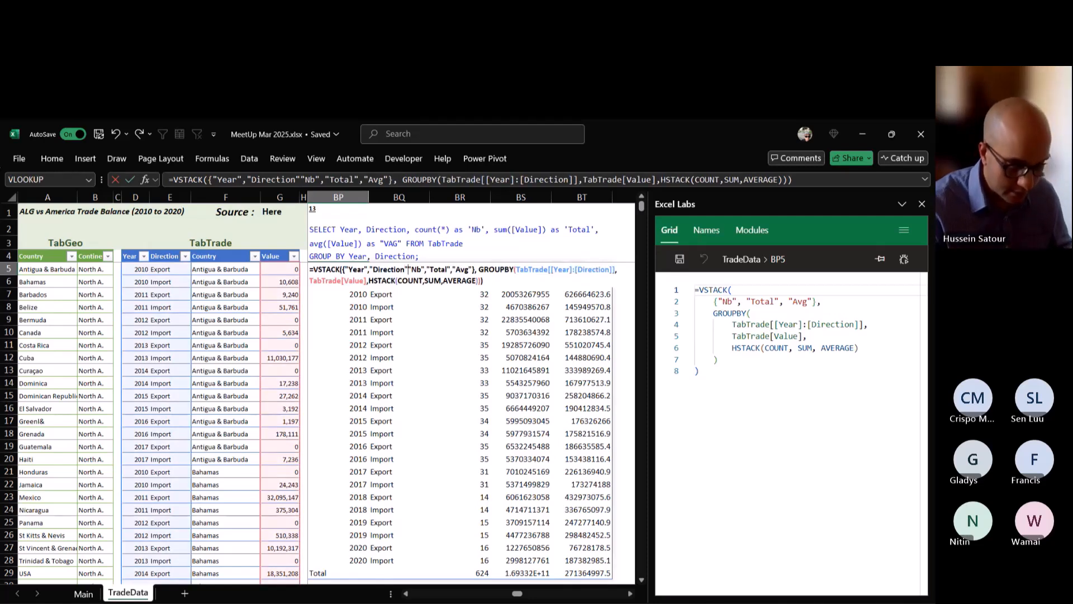
text(,)
key(Return)
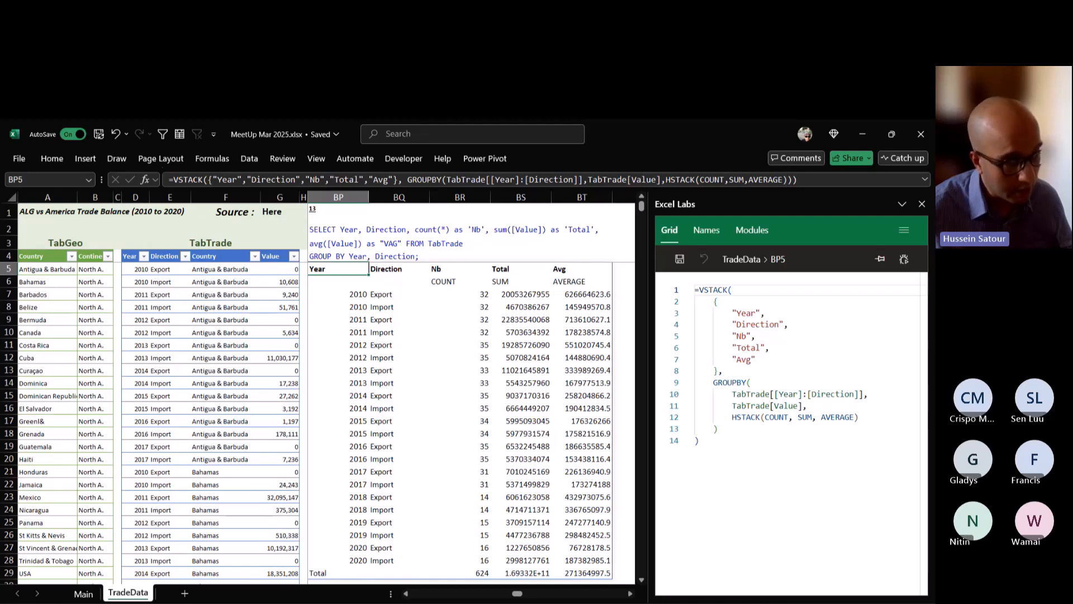
Try 0 as an extra GROUPBY argument after HSTACK(COUNT,SUM,AVERAGE) in BP5, and remove it again.
key(F2)
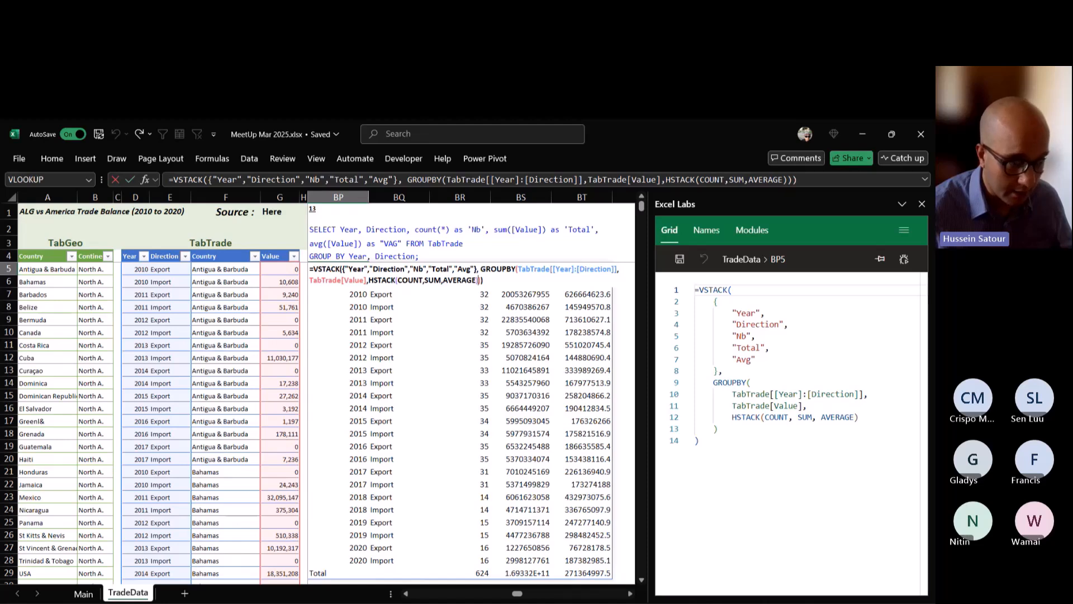
text(,)
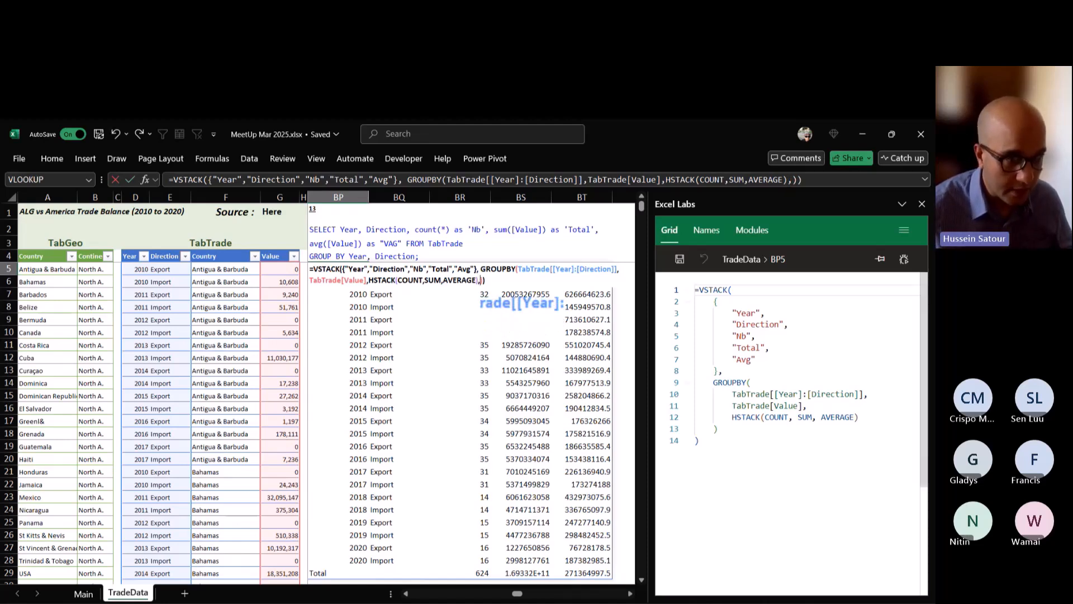
text(0)
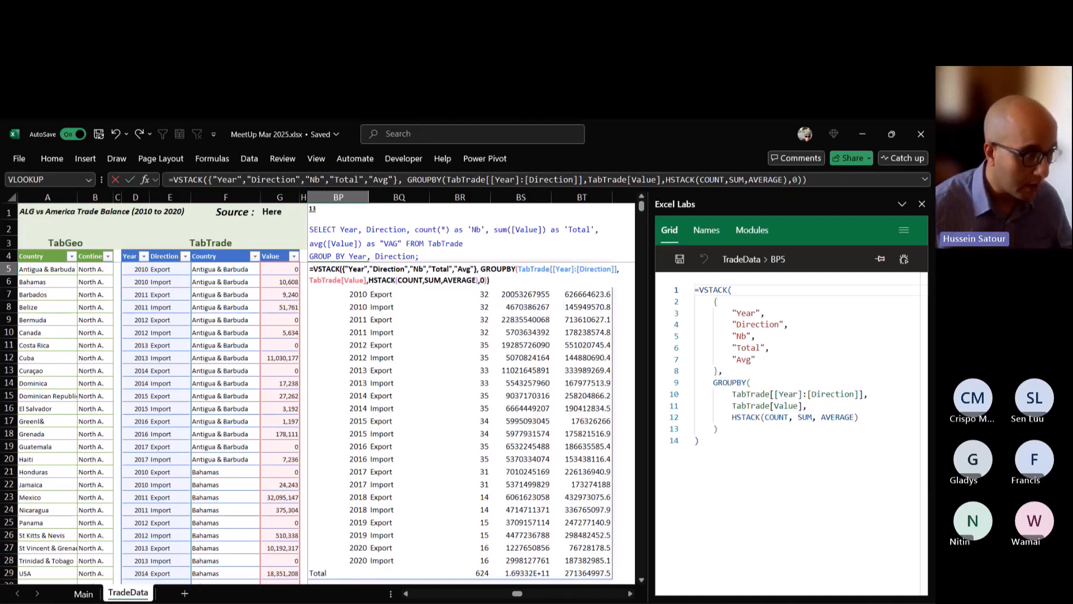
key(ctrl+Return)
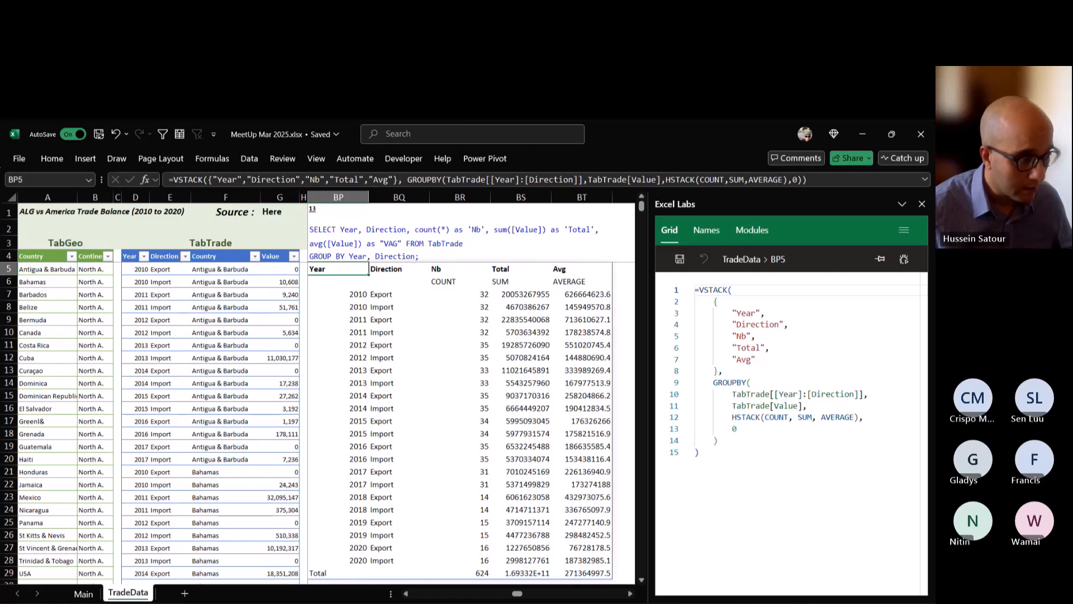
key(F2)
click(484, 279)
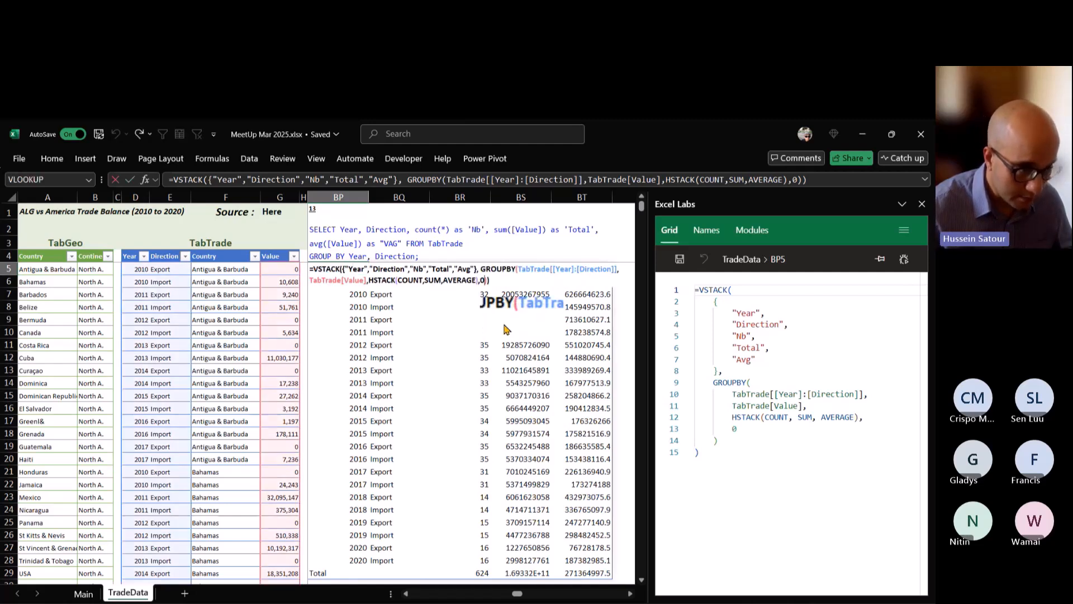
key(BackSpace)
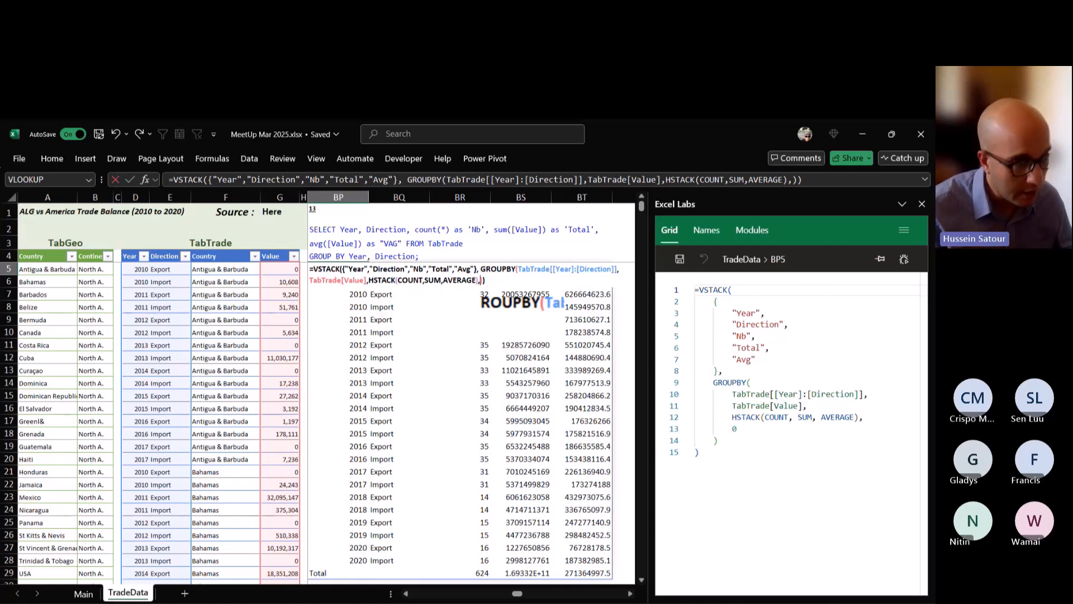
key(BackSpace)
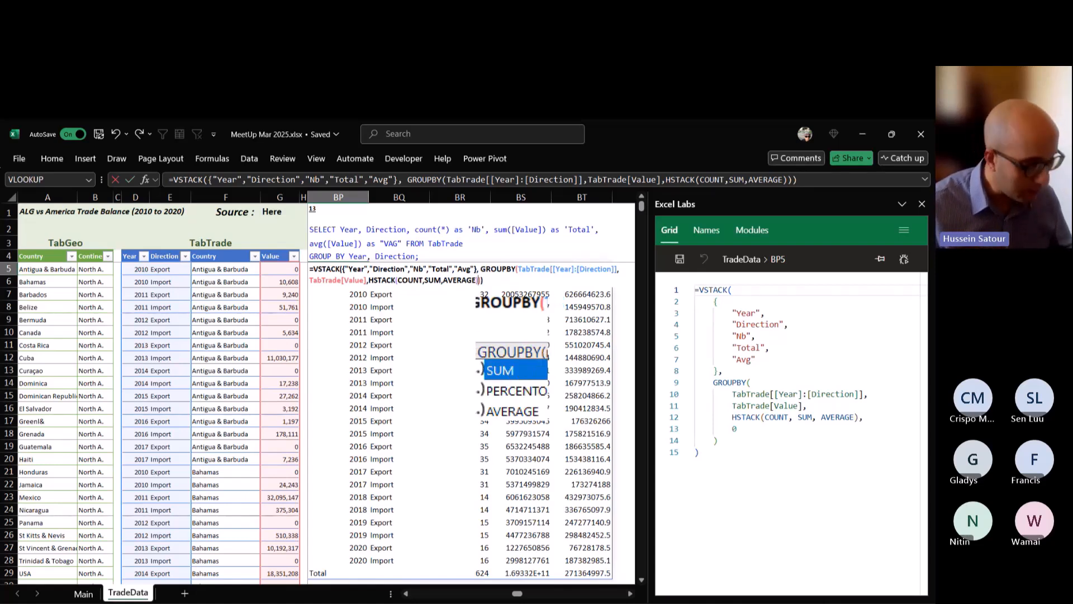
key(ctrl+Return)
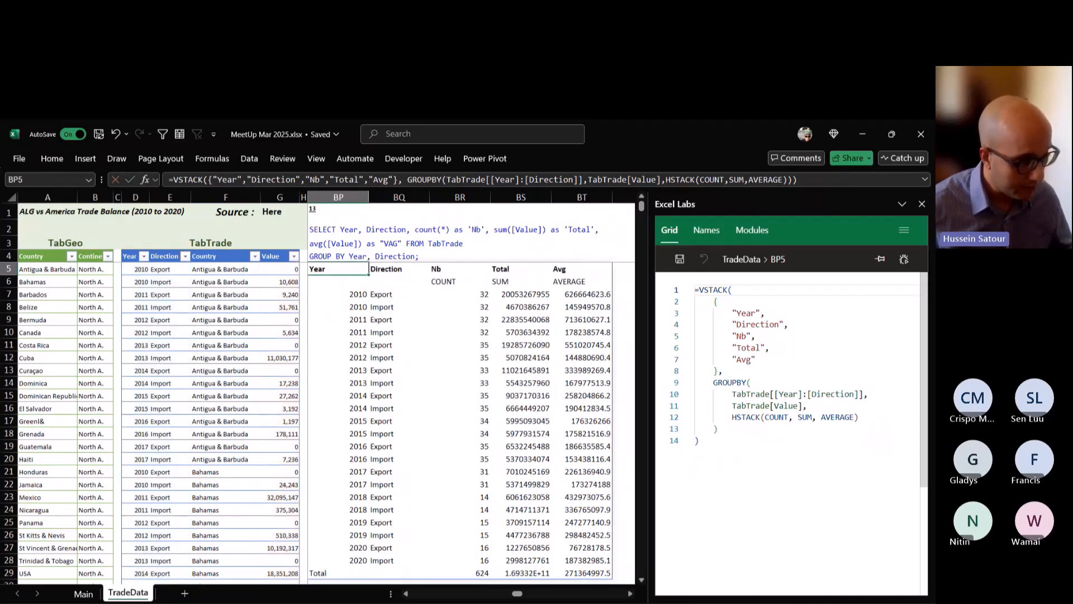
Filter the Functions column of the Excel functions list on the Main sheet to show only DROP.
click(84, 593)
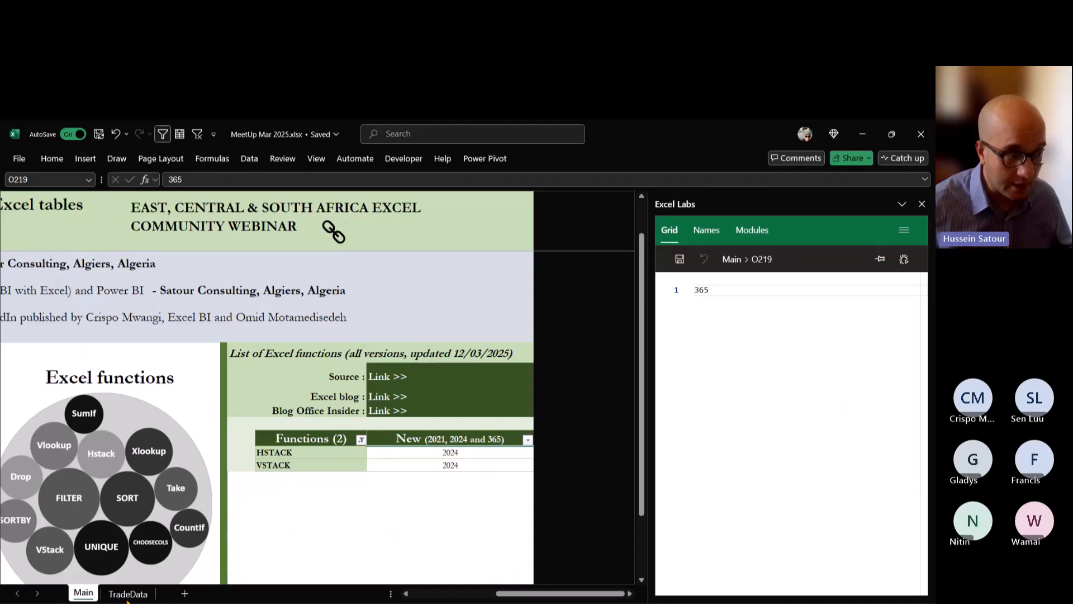
click(361, 439)
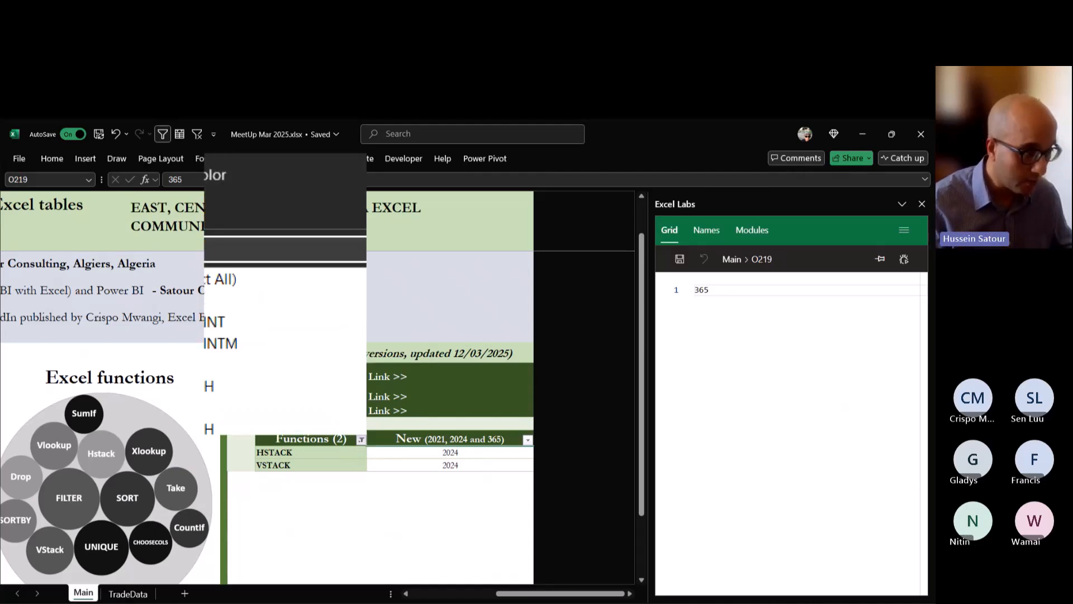
text(take)
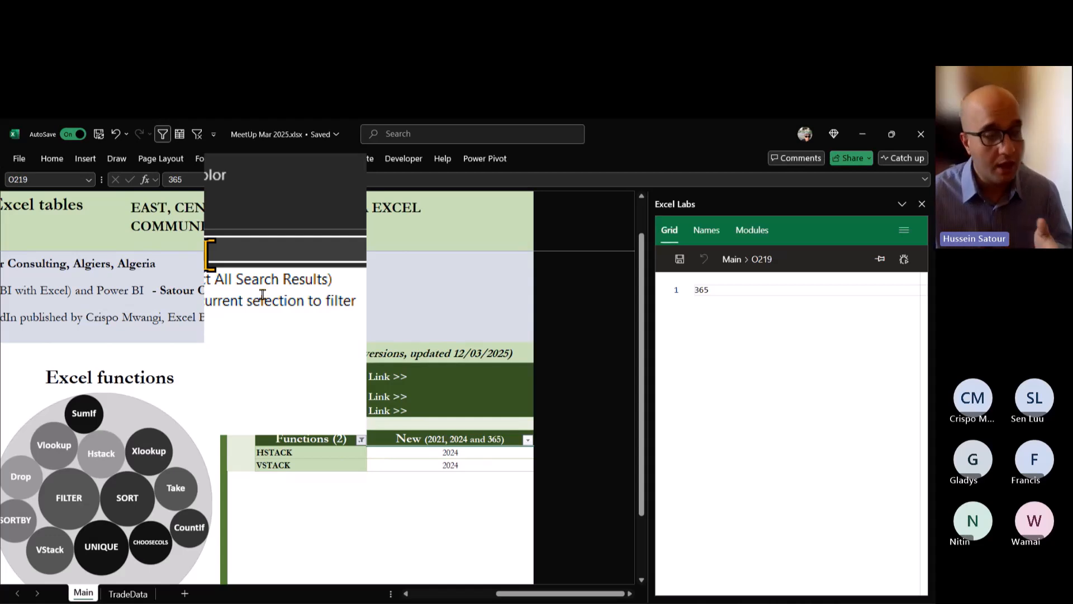
key(BackSpace)
key(BackSpace)
key(BackSpace)
key(BackSpace)
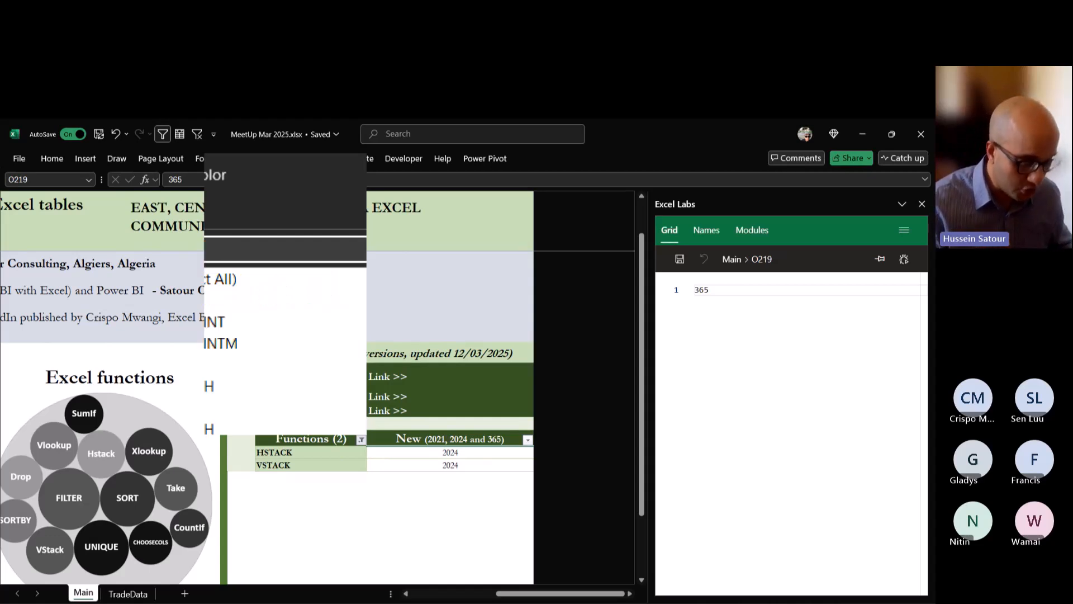
text(take)
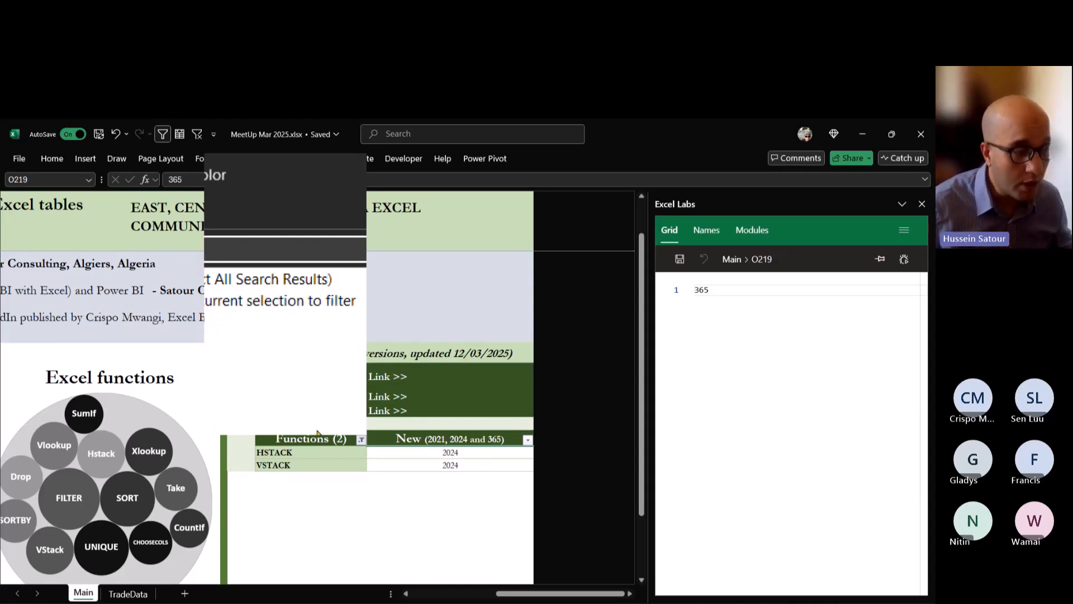
click(326, 429)
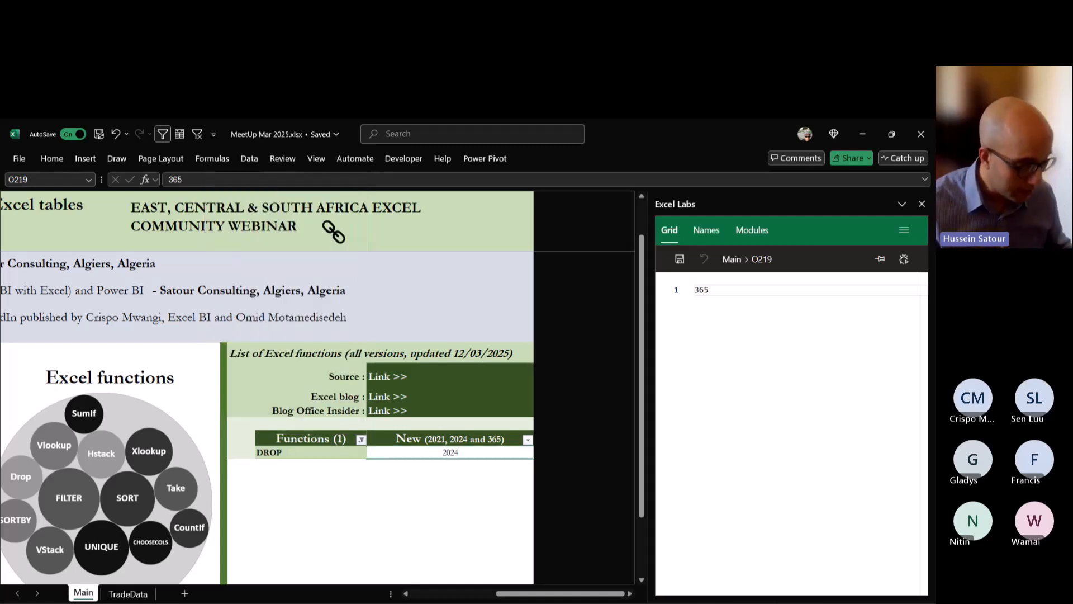
Wrap the GROUPBY expression in TradeData cell BP5 in DROP with 1 as the rows argument, inside VSTACK, and commit the formula.
click(128, 594)
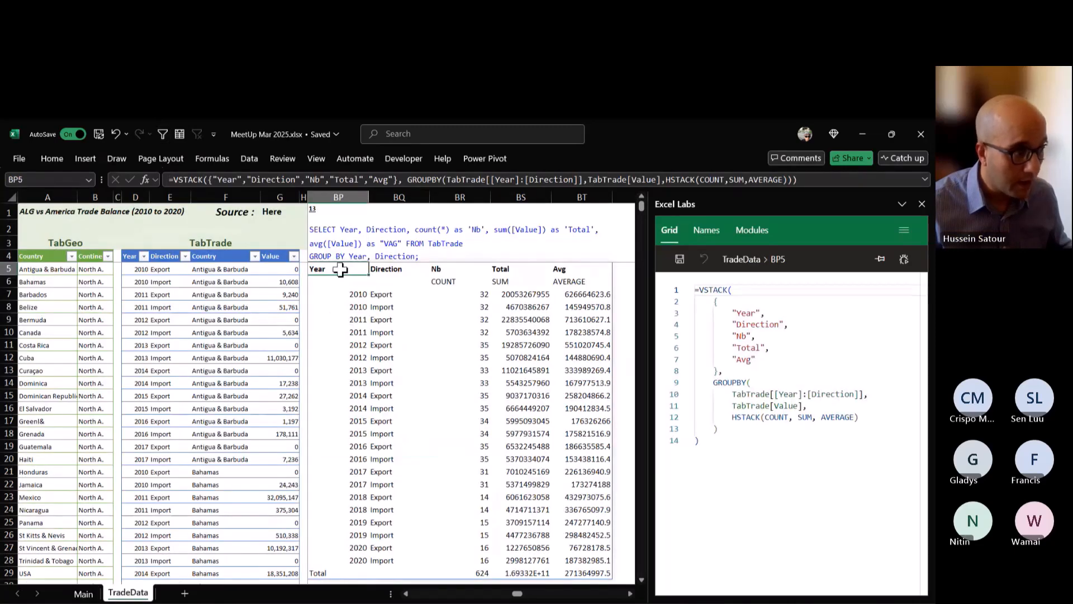
double_click(340, 269)
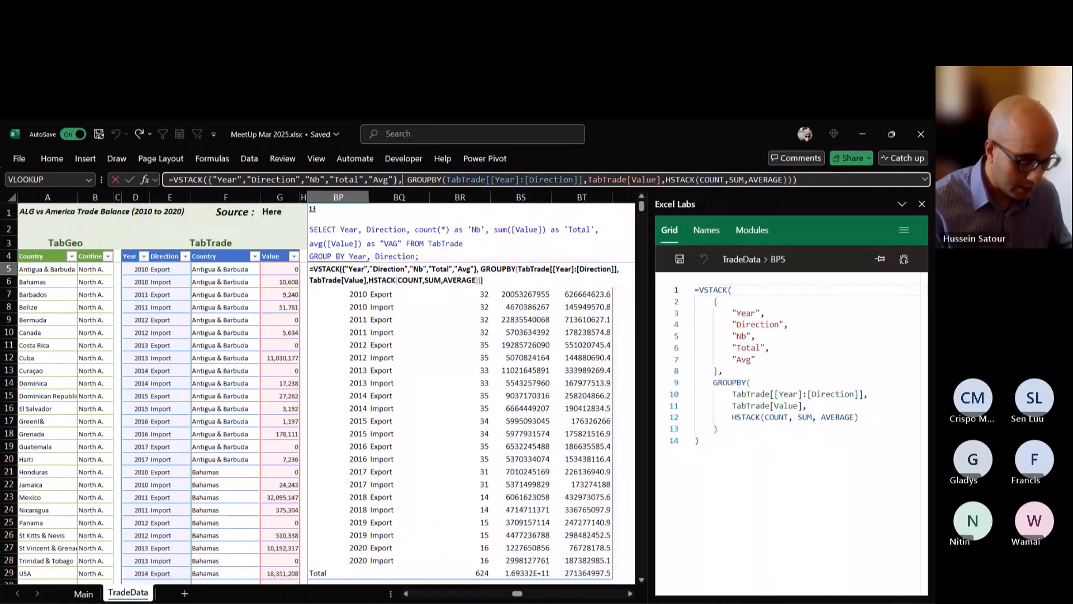
text(DROP()
key(BackSpace)
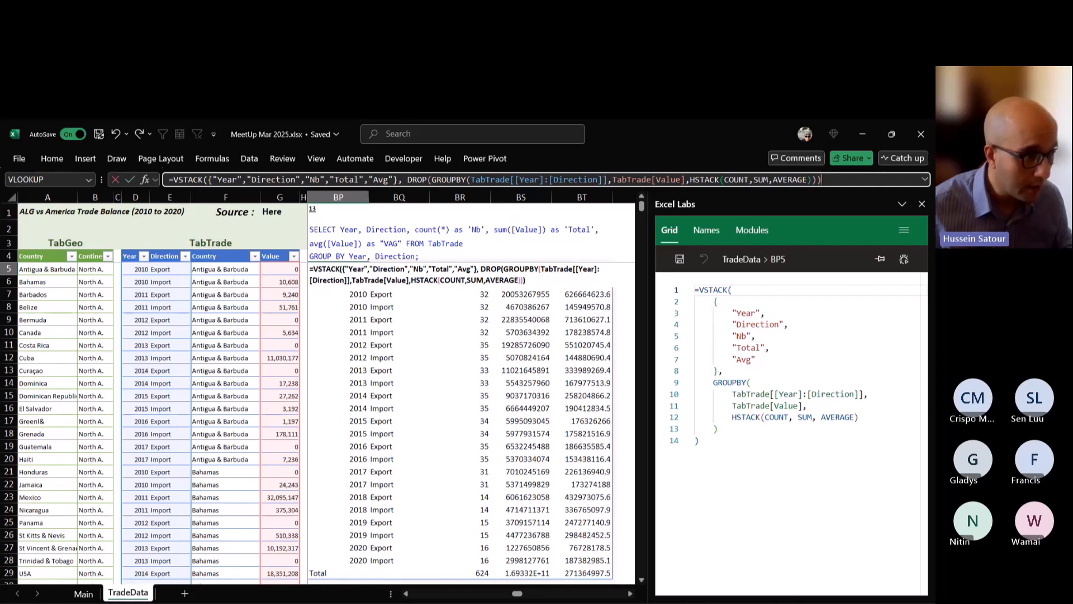
click(823, 180)
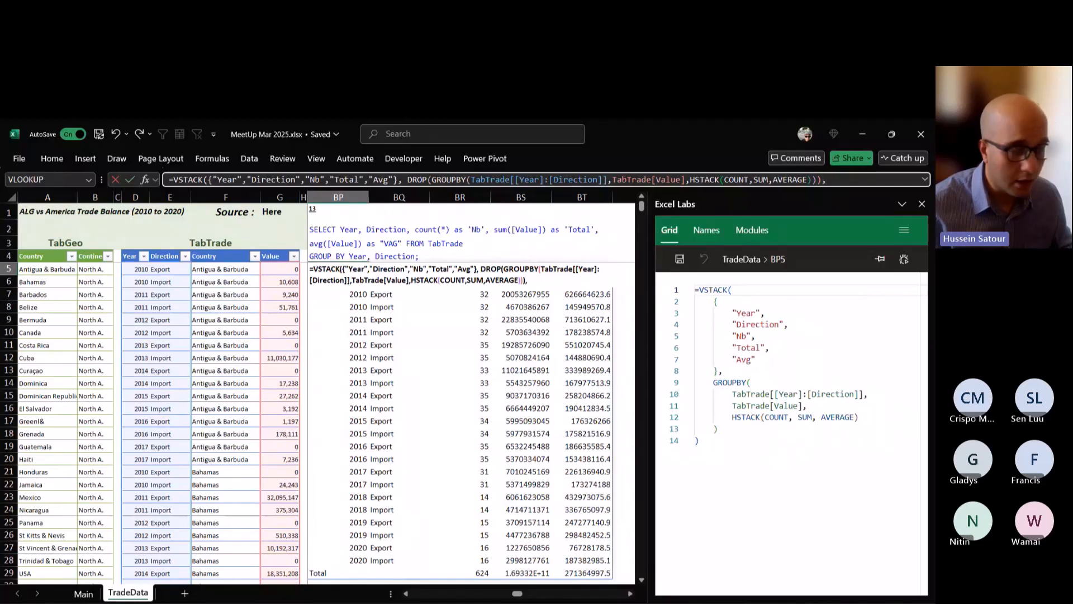
key(BackSpace)
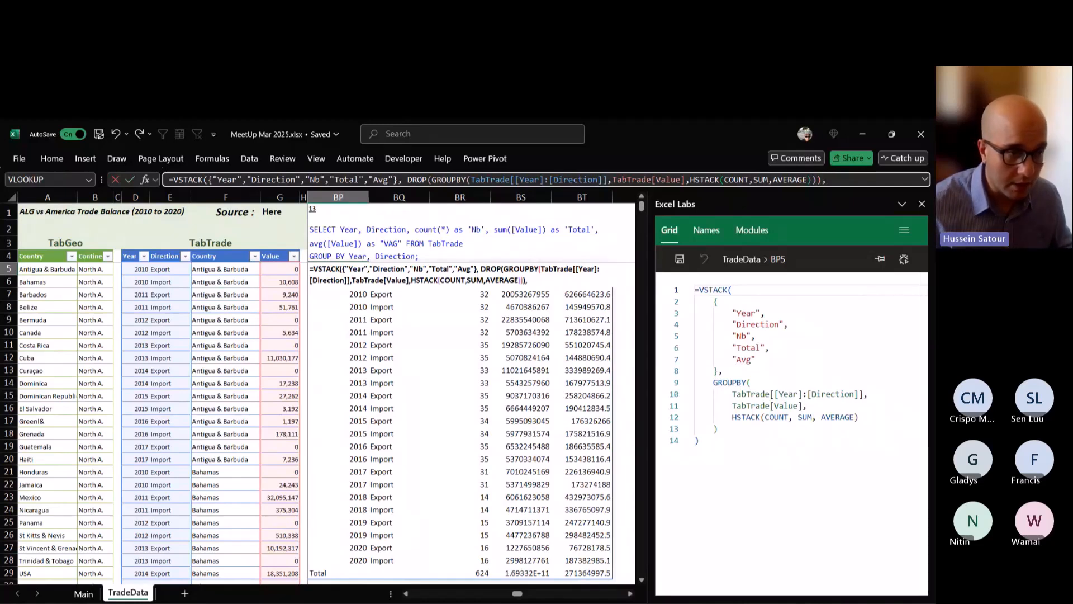
key(Left)
text(,)
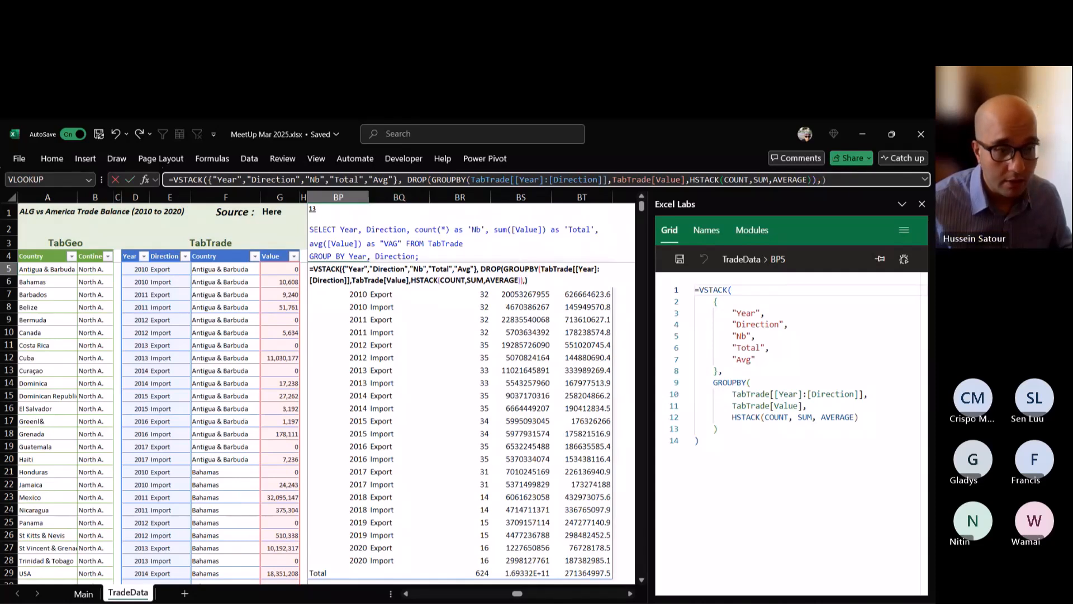
text(1)
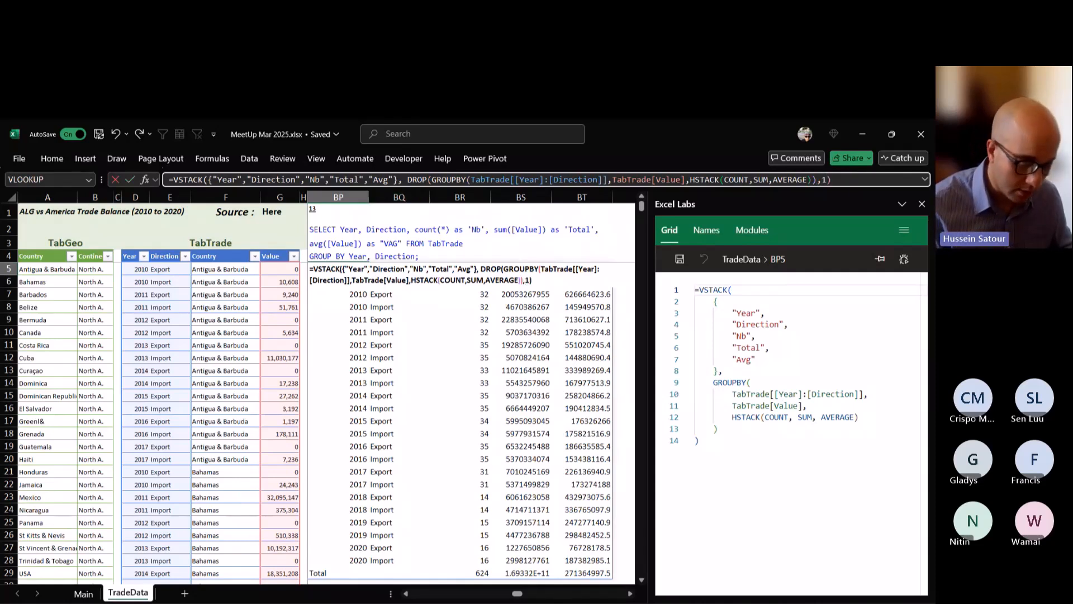
text())
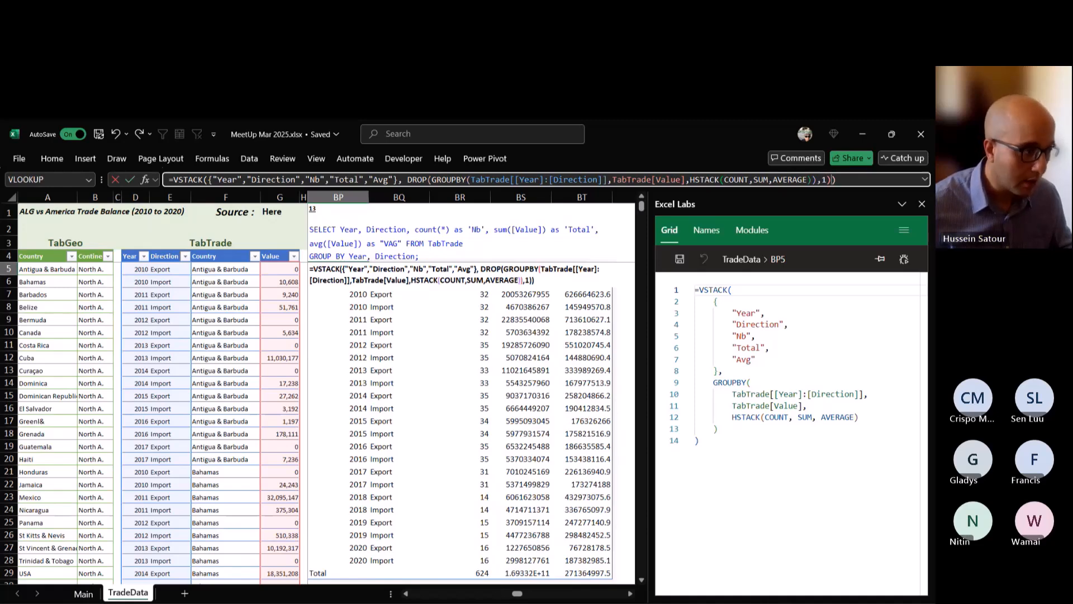
key(ctrl+Return)
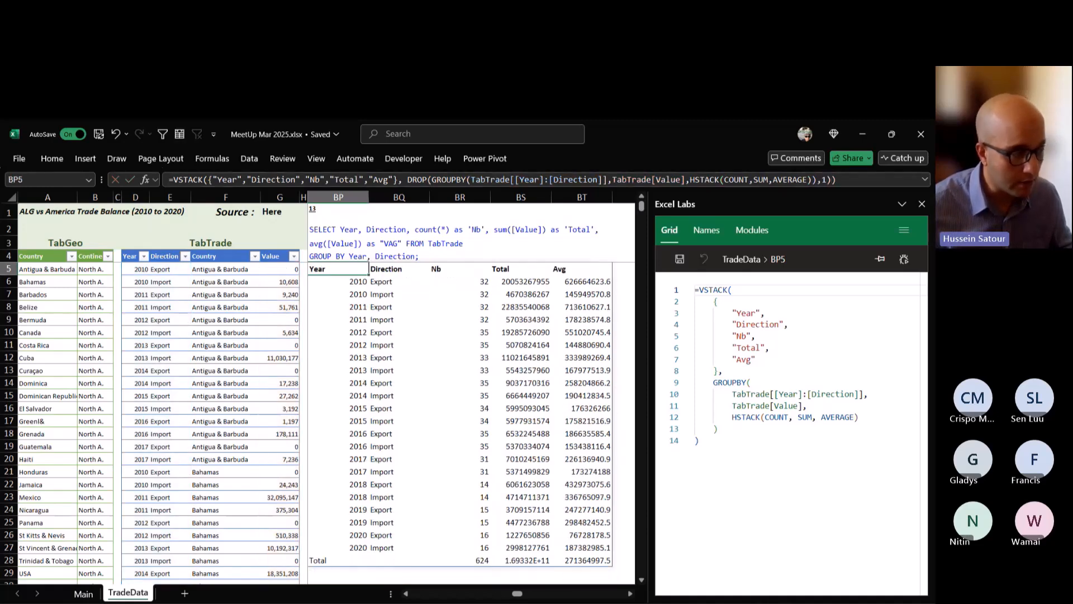
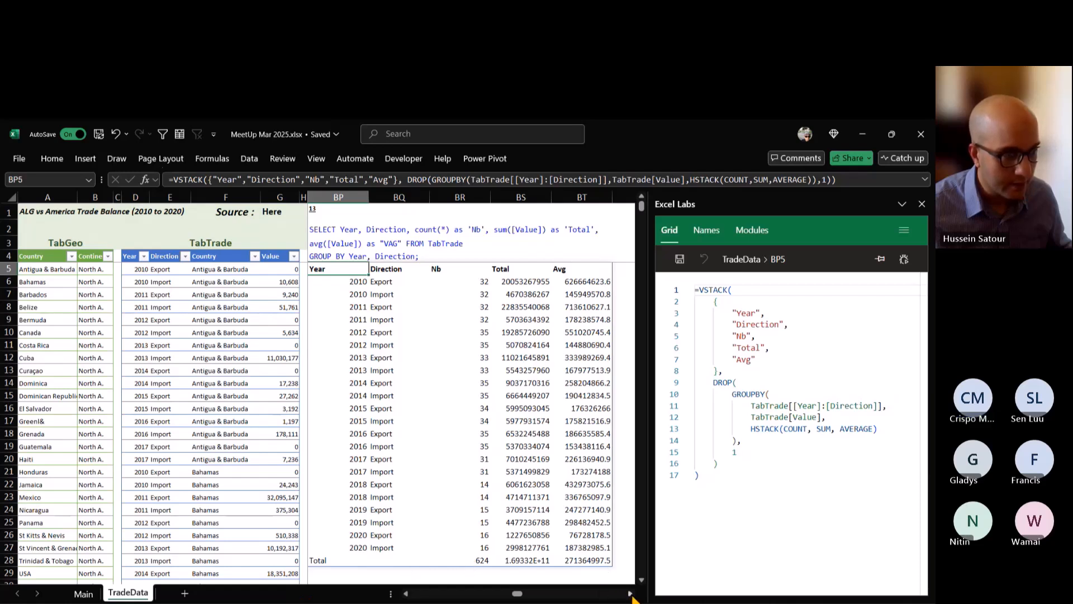
Enter a TAKE formula in BW6 under the UNION Top n + Last n headers that returns the first 5 rows of TabTrade.
click(631, 595)
click(631, 595)
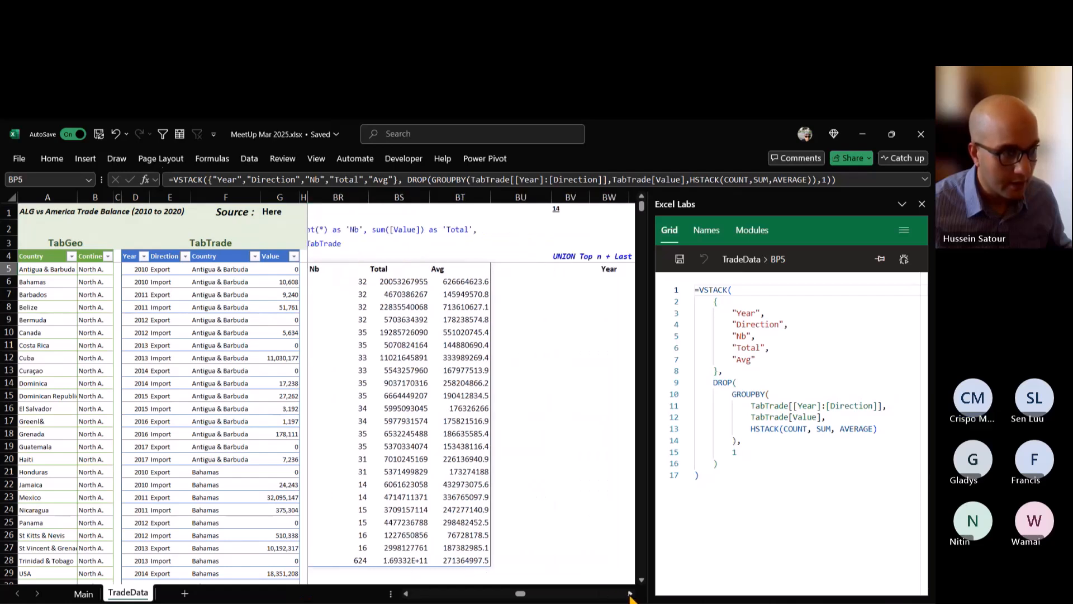
click(631, 594)
click(630, 594)
click(631, 595)
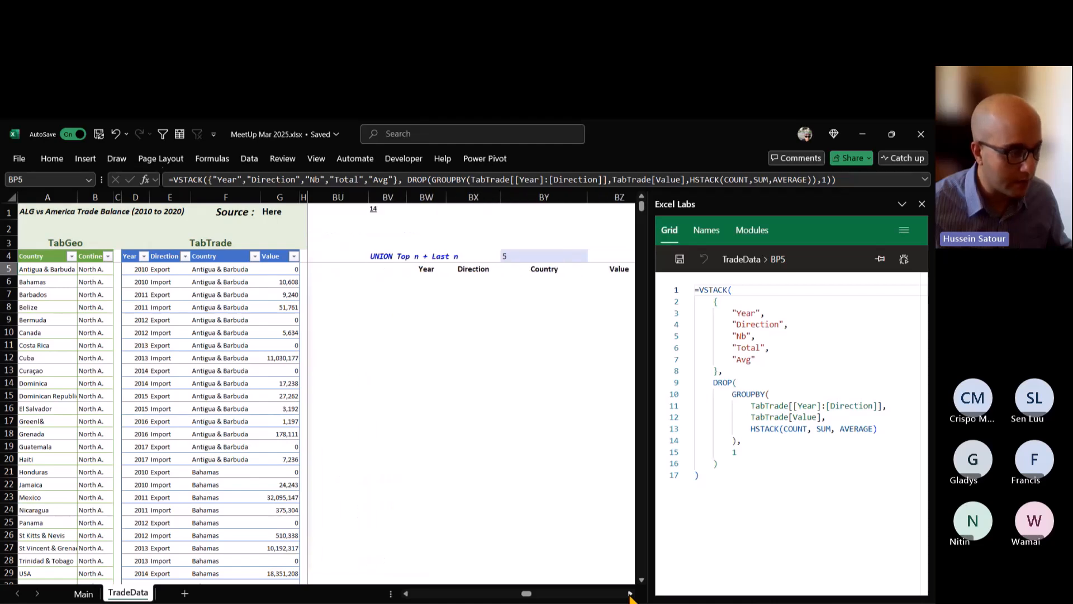
click(630, 595)
click(330, 282)
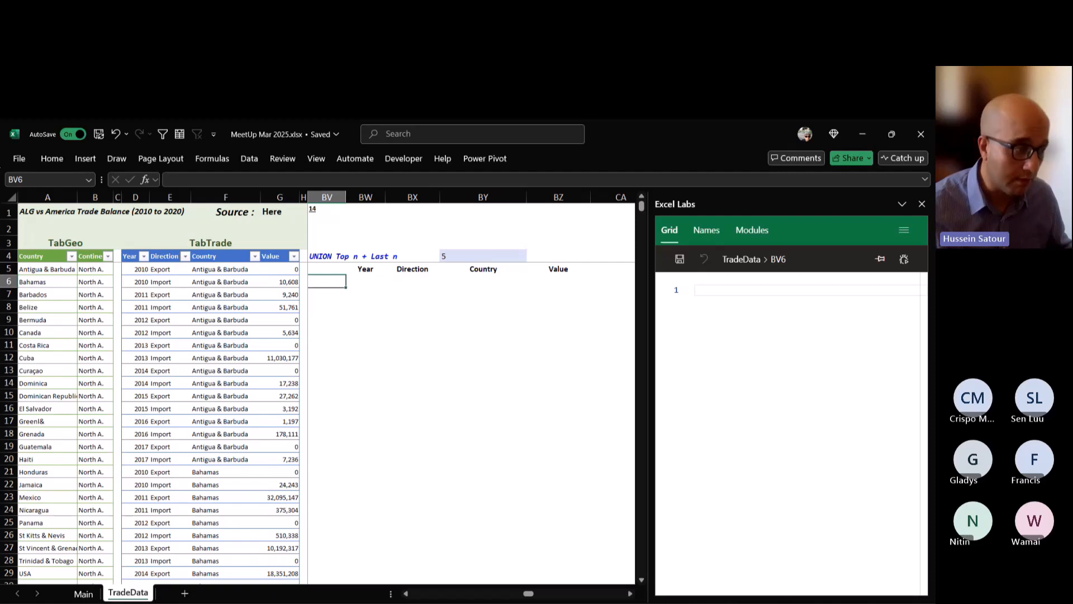
click(483, 256)
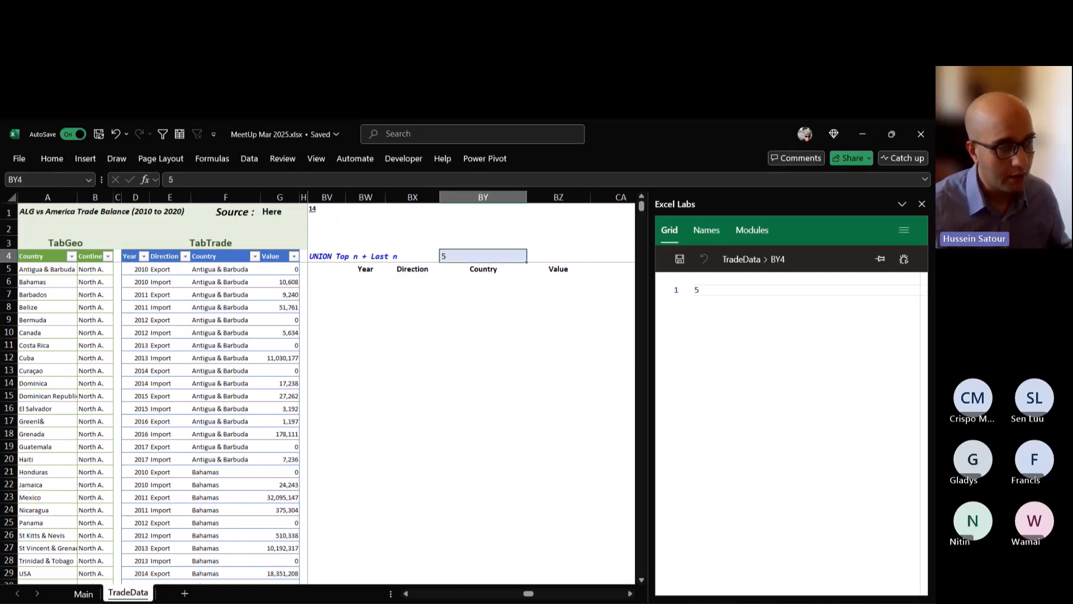
click(366, 282)
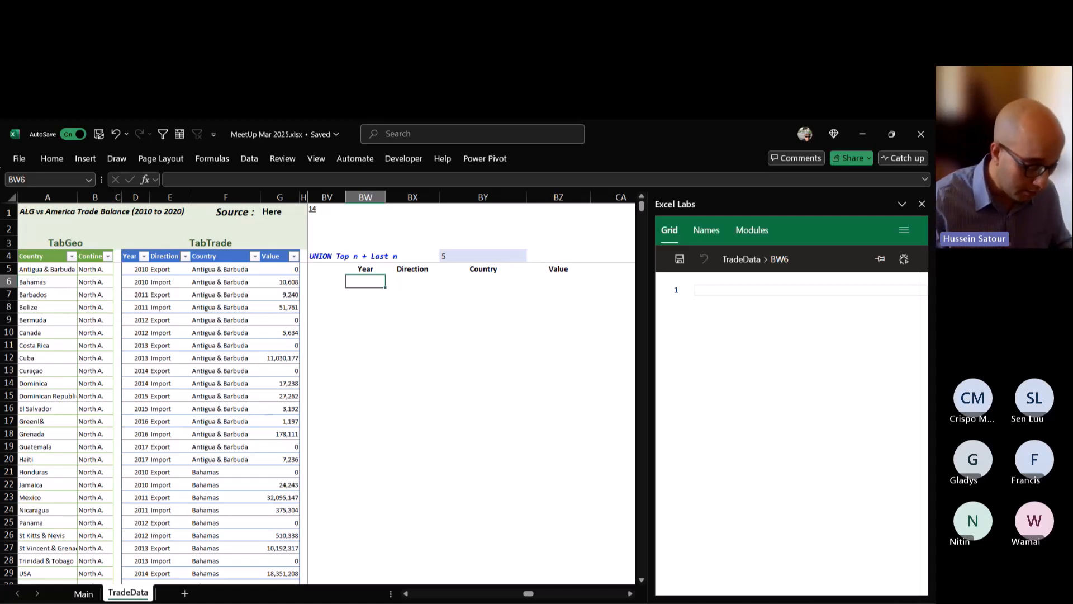
text(=)
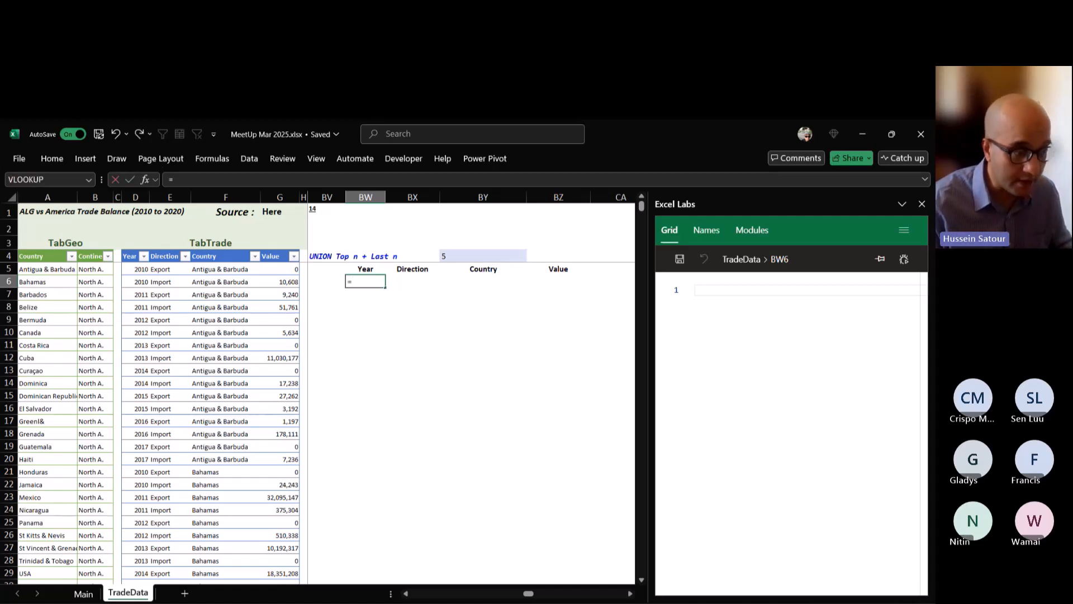
text(TAKE()
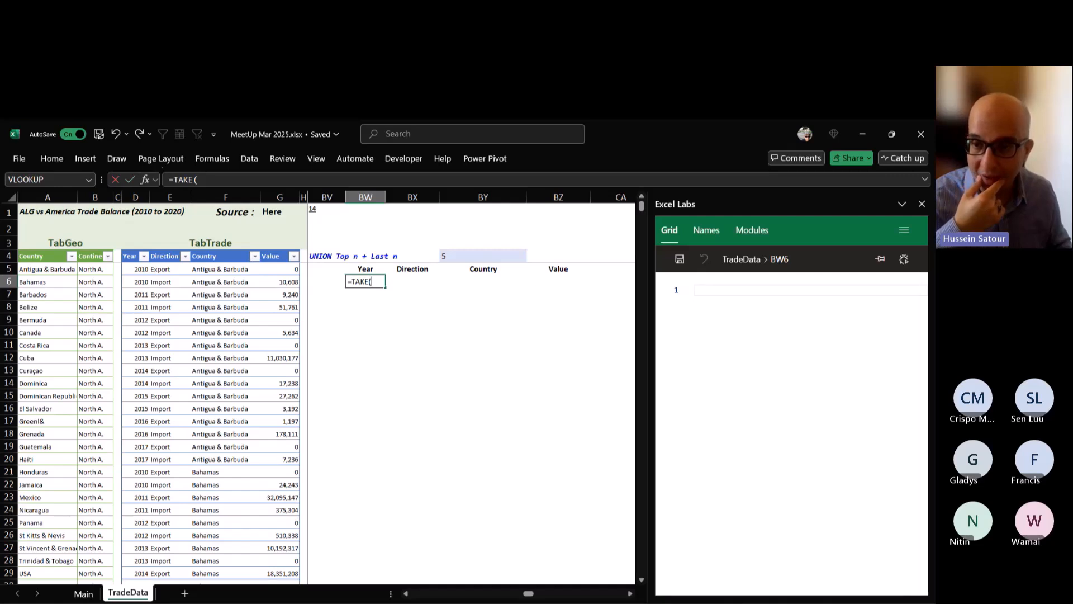
text(TabTrade)
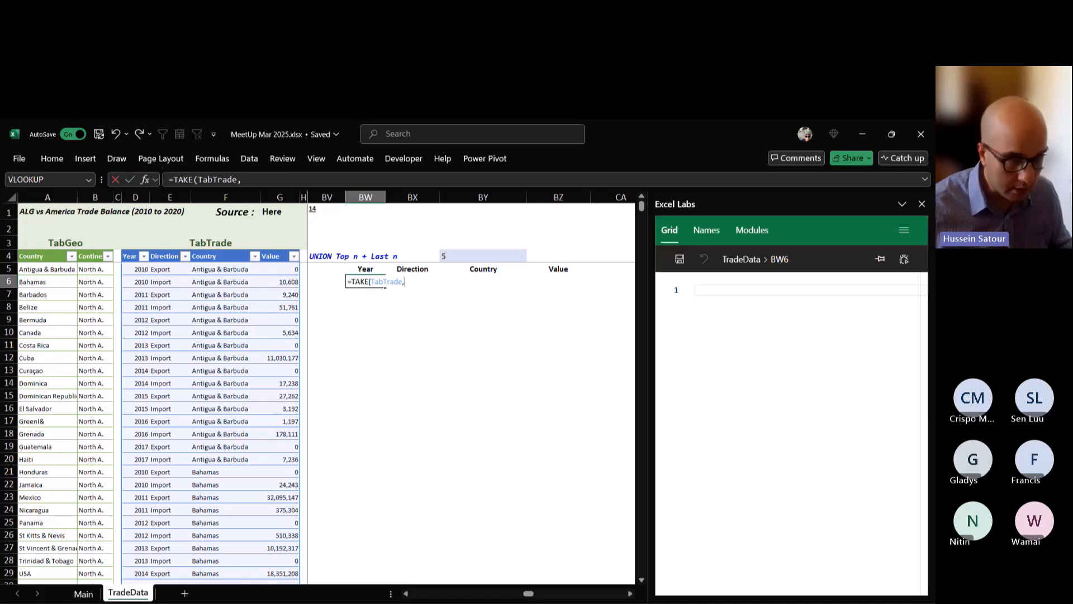
text(,5)
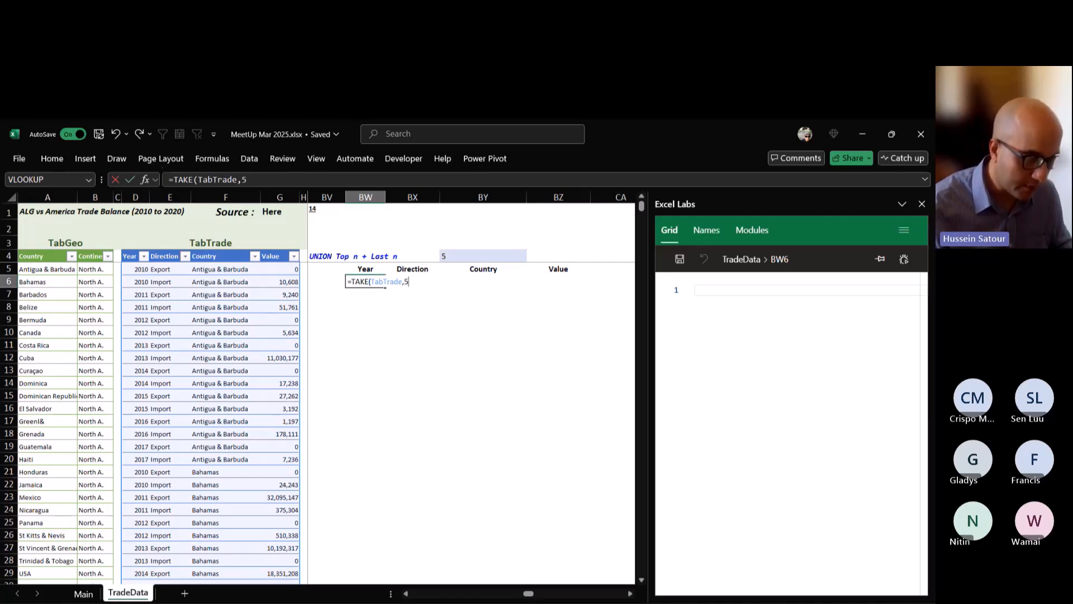
text())
key(ctrl+Return)
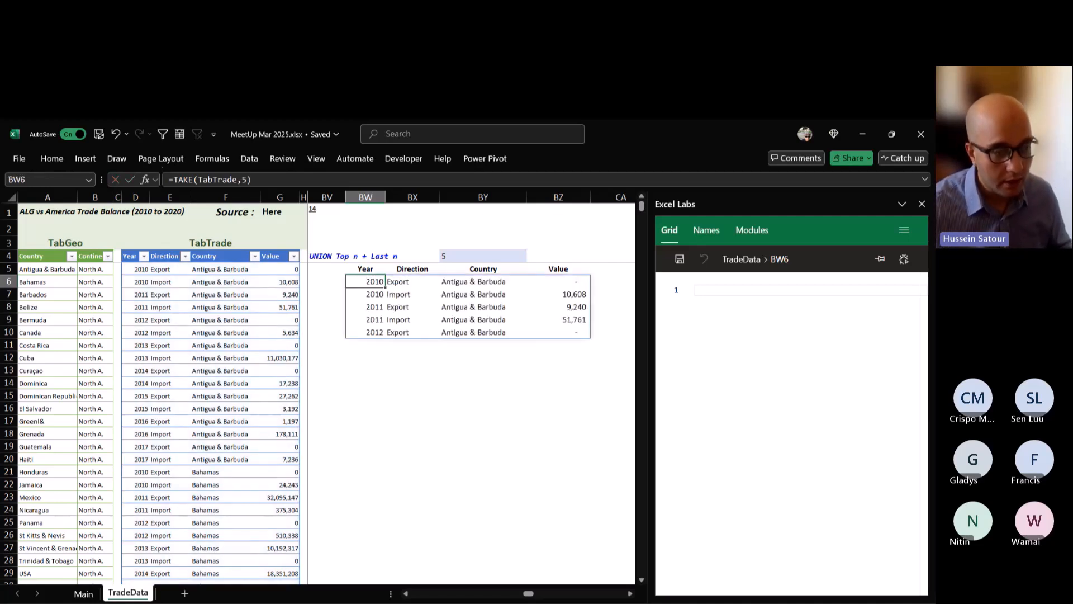
Wrap the BW6 formula in VSTACK and append TAKE(TabTrade,-5) to stack the last 5 rows below the first 5.
key(F2)
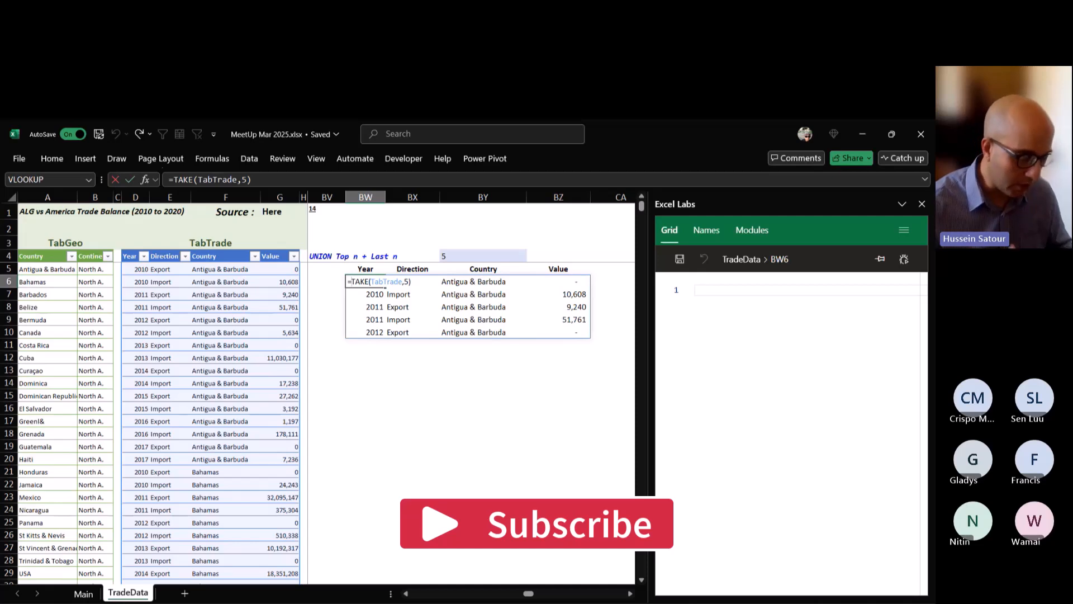
key(Home)
key(Right)
text(VSTACK()
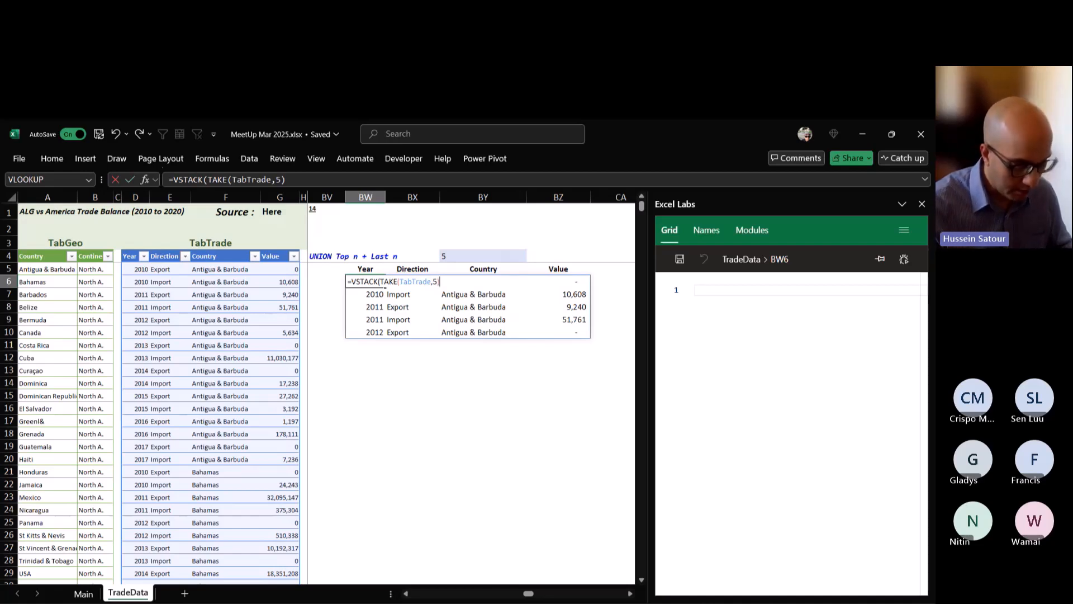
text(,TAKE()
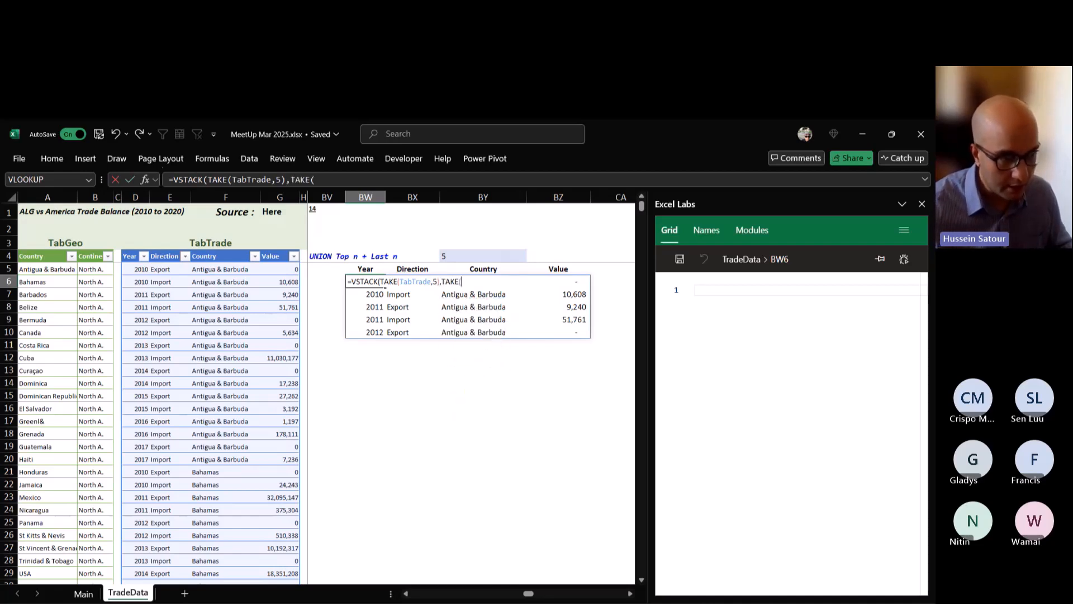
text(abtr)
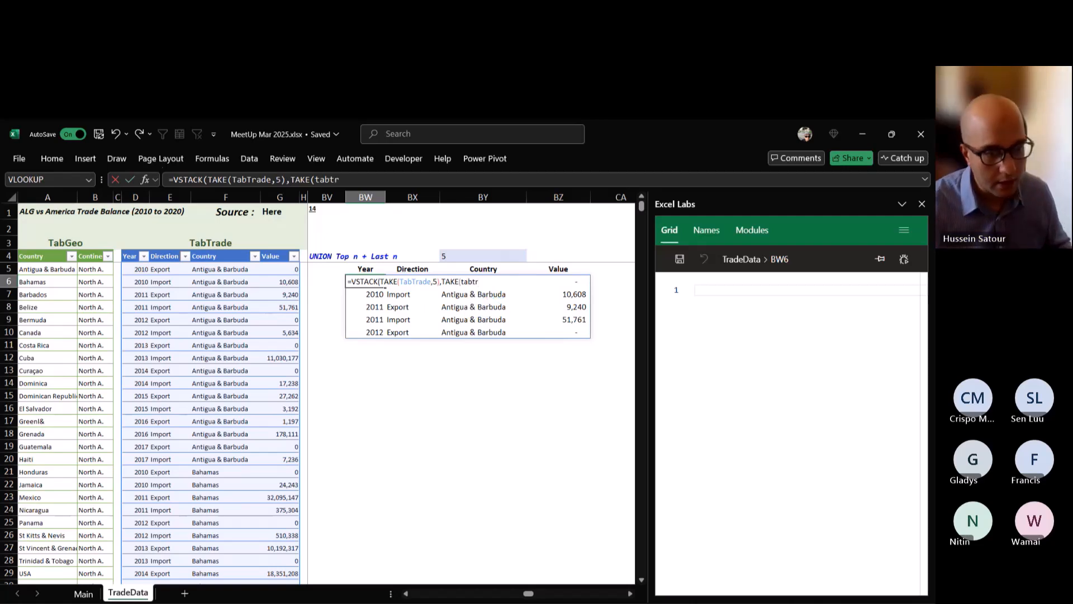
key(Tab)
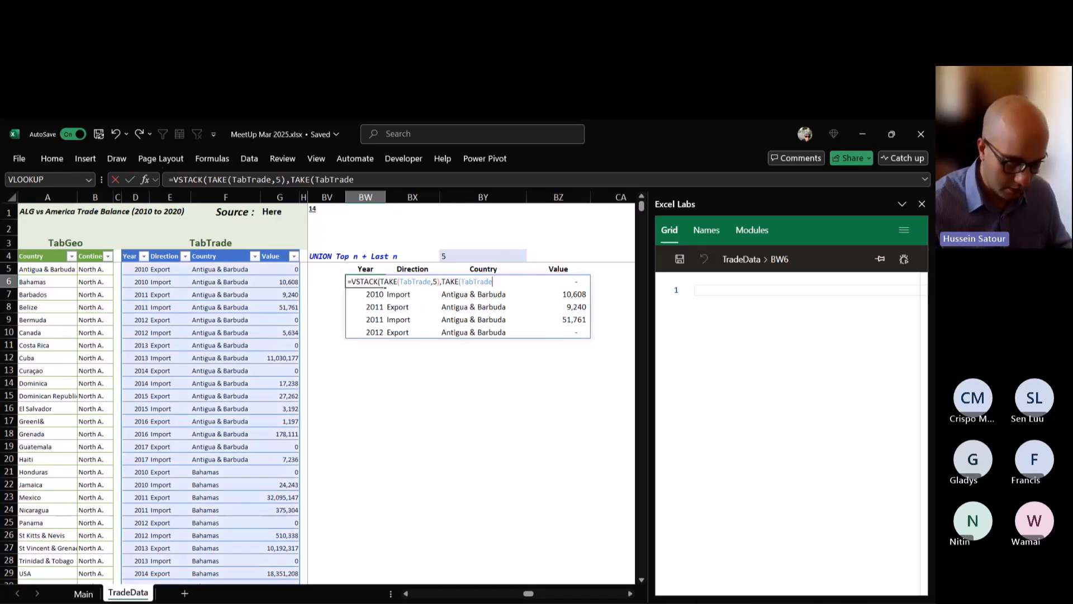
text(,-5)
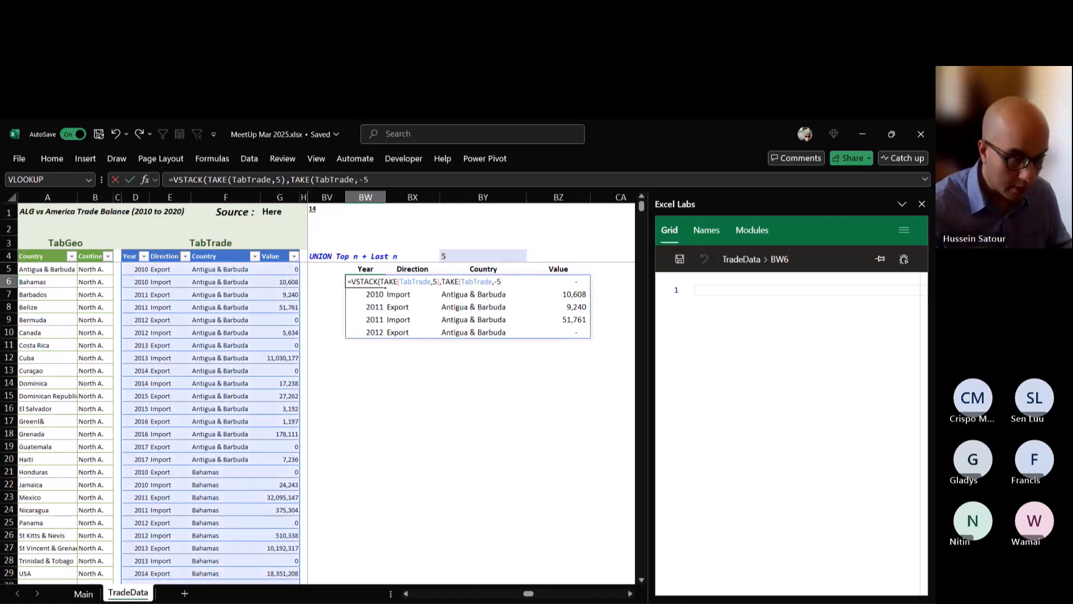
text()))
key(ctrl+Return)
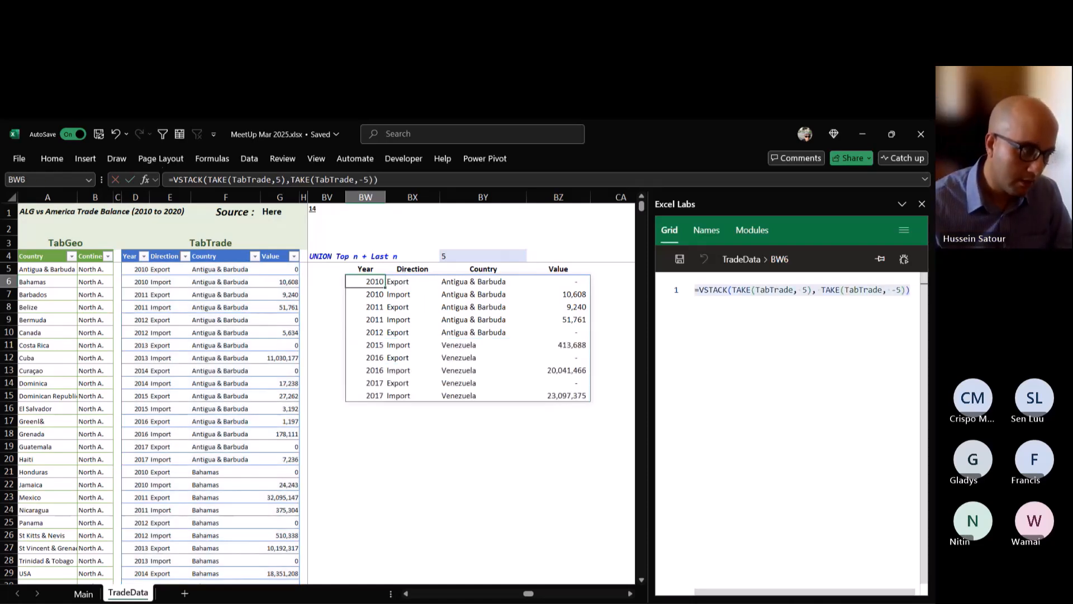
drag(384, 284, 430, 334)
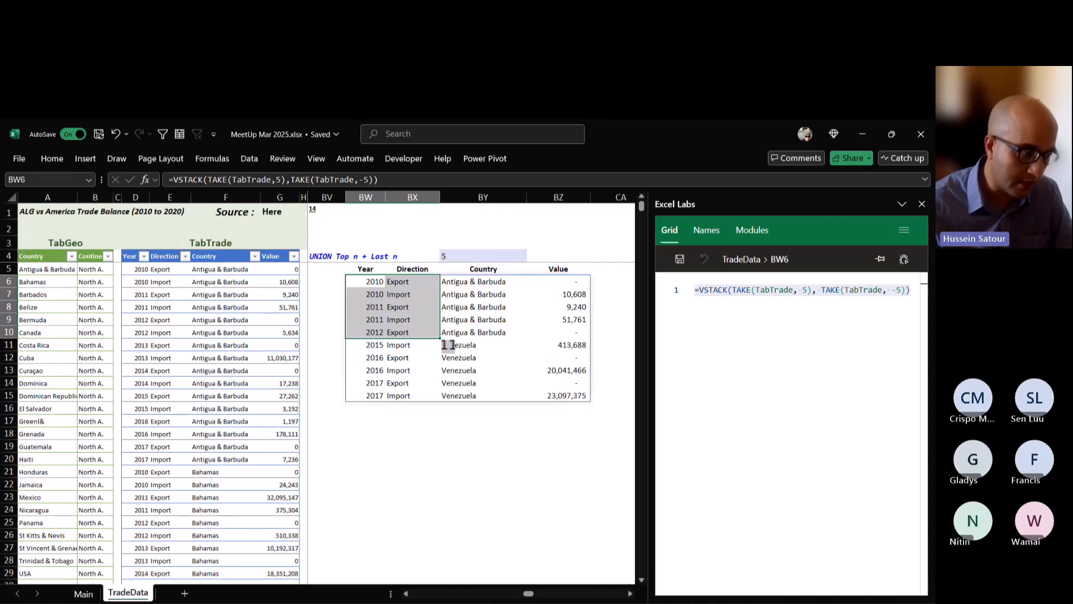
drag(366, 344, 384, 398)
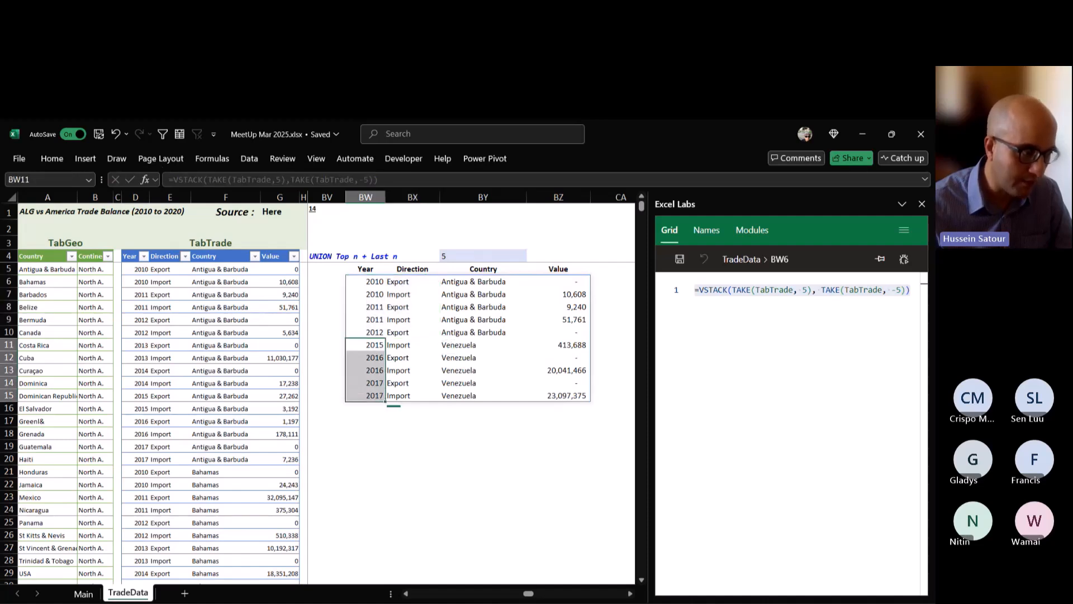
Replace the fixed row counts in the BW6 formula with references to BY4 and -BY4.
double_click(385, 282)
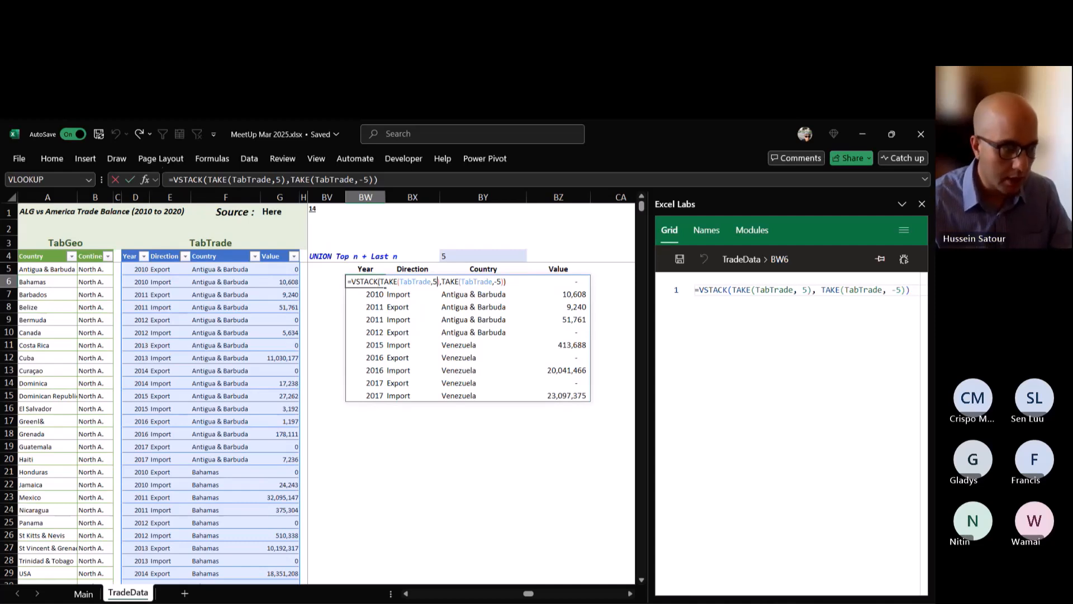
key(BackSpace)
click(483, 256)
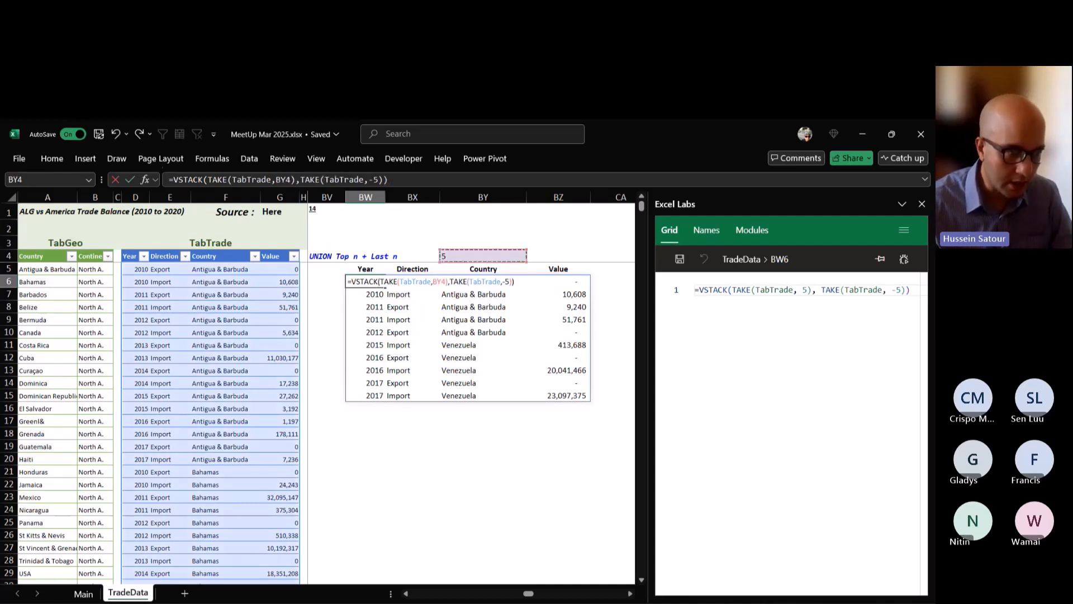
click(509, 282)
key(BackSpace)
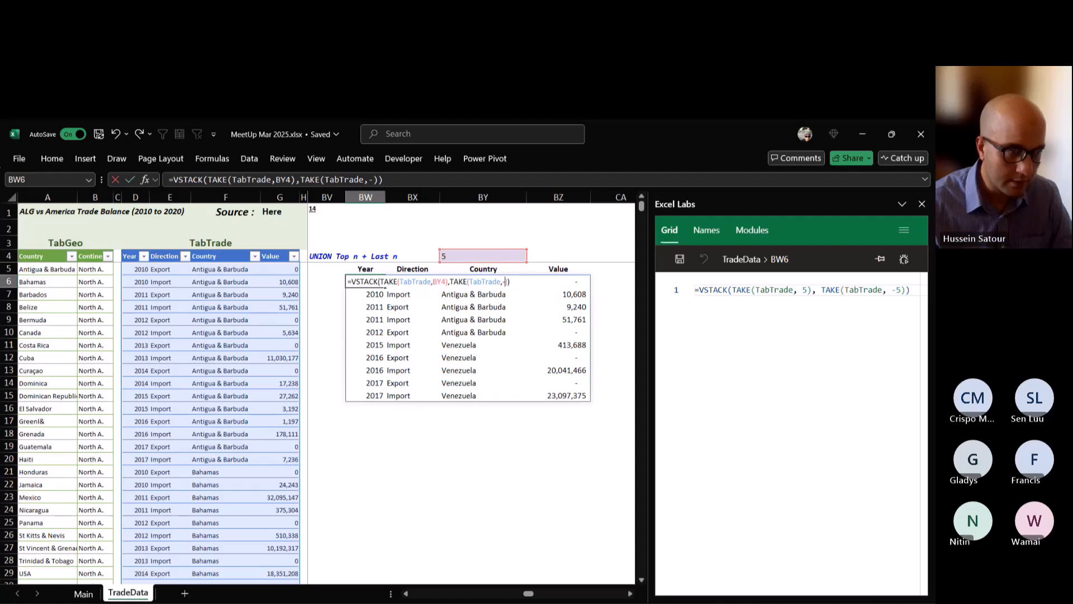
click(483, 256)
key(Return)
Test the stacked result by setting the row count in BY4 to 7 and 10, and set it back to 5.
click(483, 256)
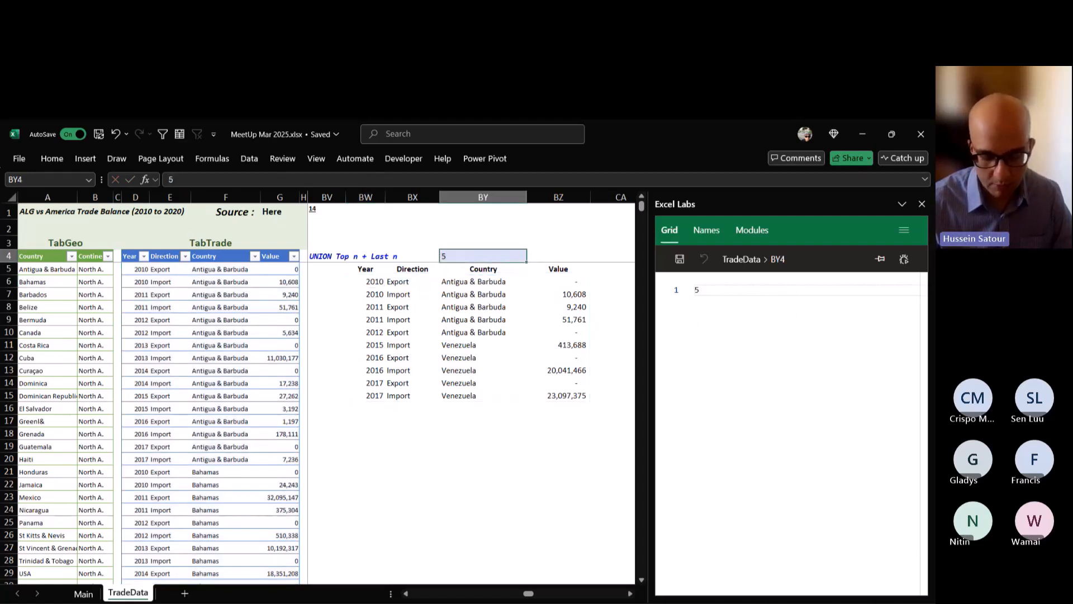
text(7)
key(ctrl+Return)
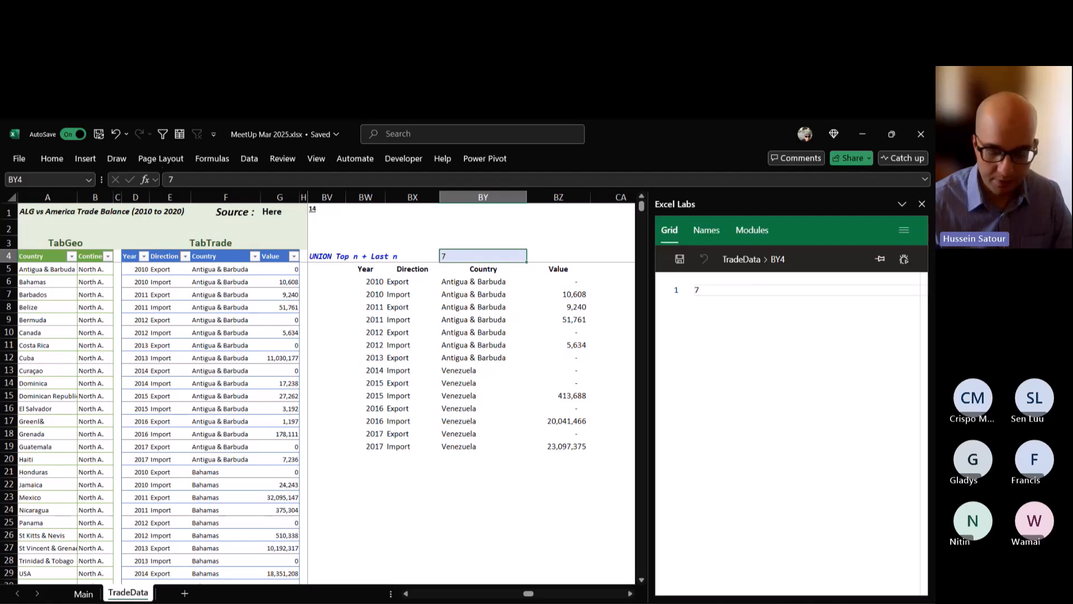
text(10)
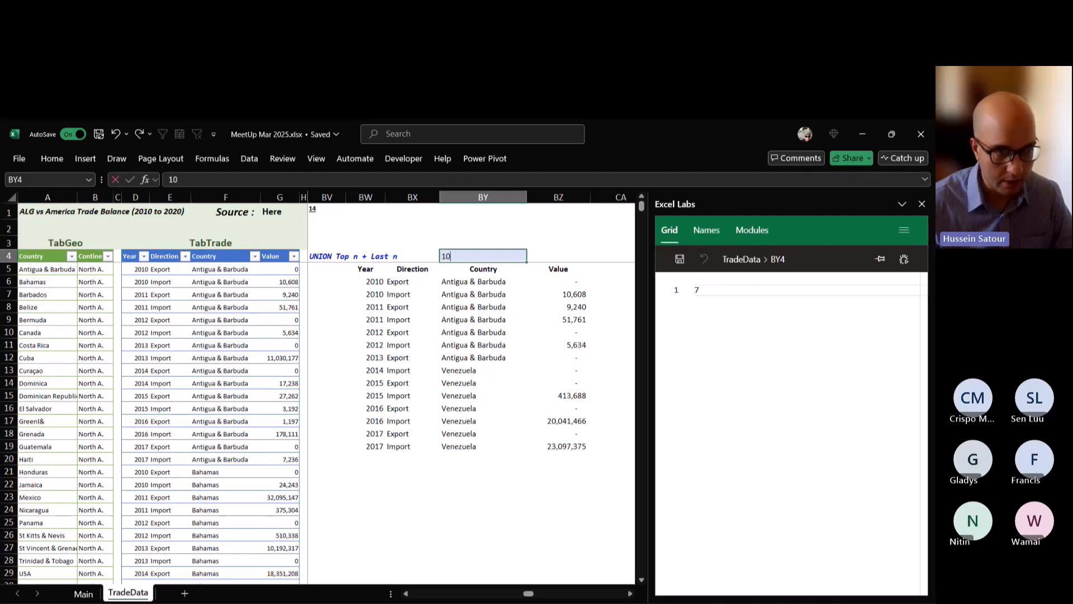
key(ctrl+Return)
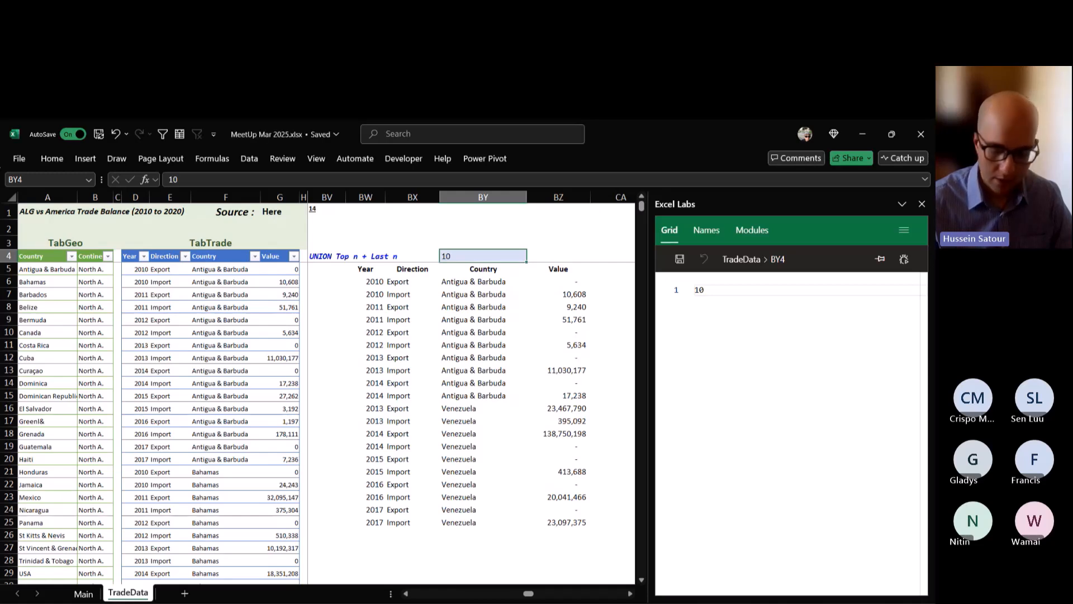
text(5)
key(ctrl+Return)
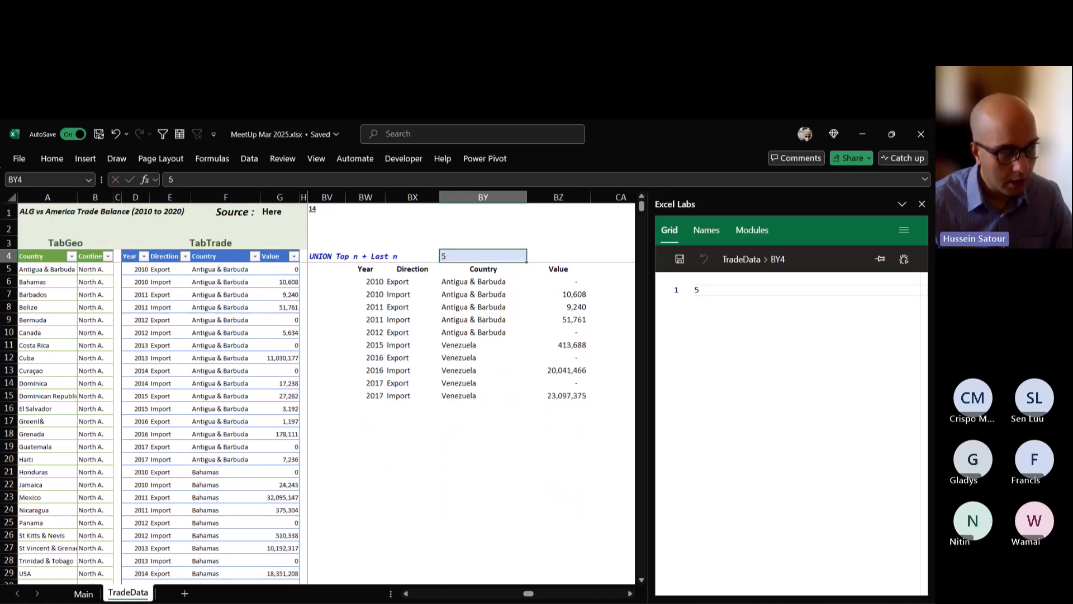
drag(327, 281, 327, 357)
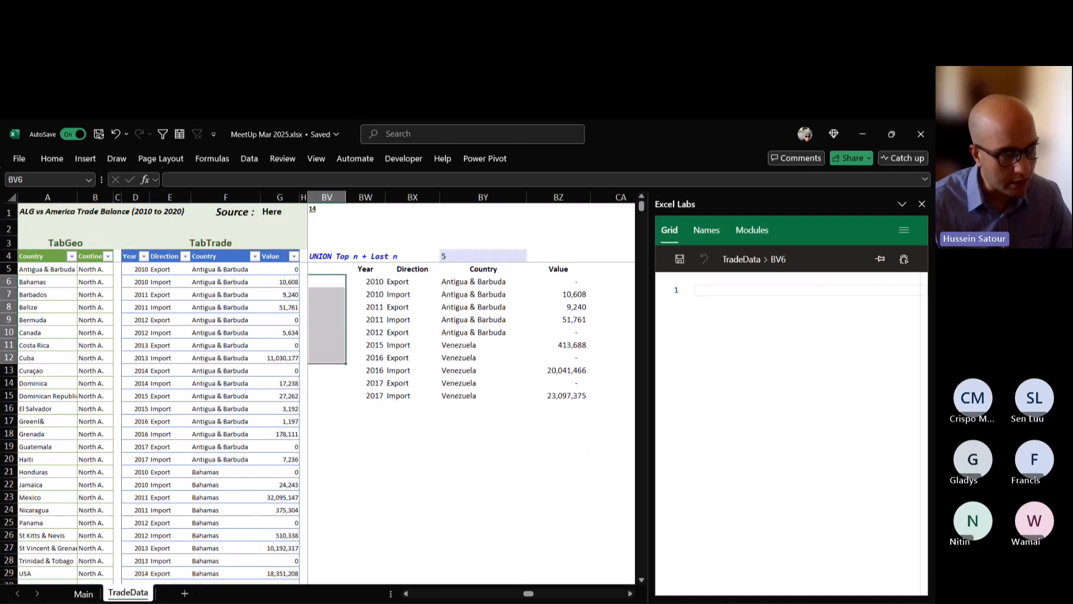
click(366, 281)
drag(327, 281, 327, 396)
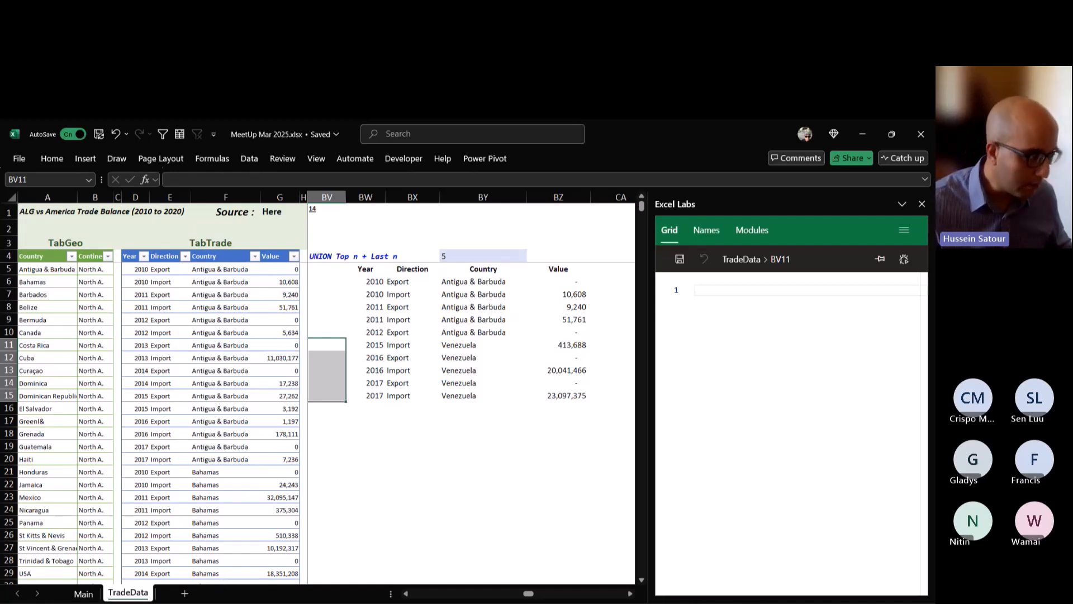
Filter the Functions column of the Excel functions list on the Main sheet with "seq" to show only SEQUENCE.
click(84, 593)
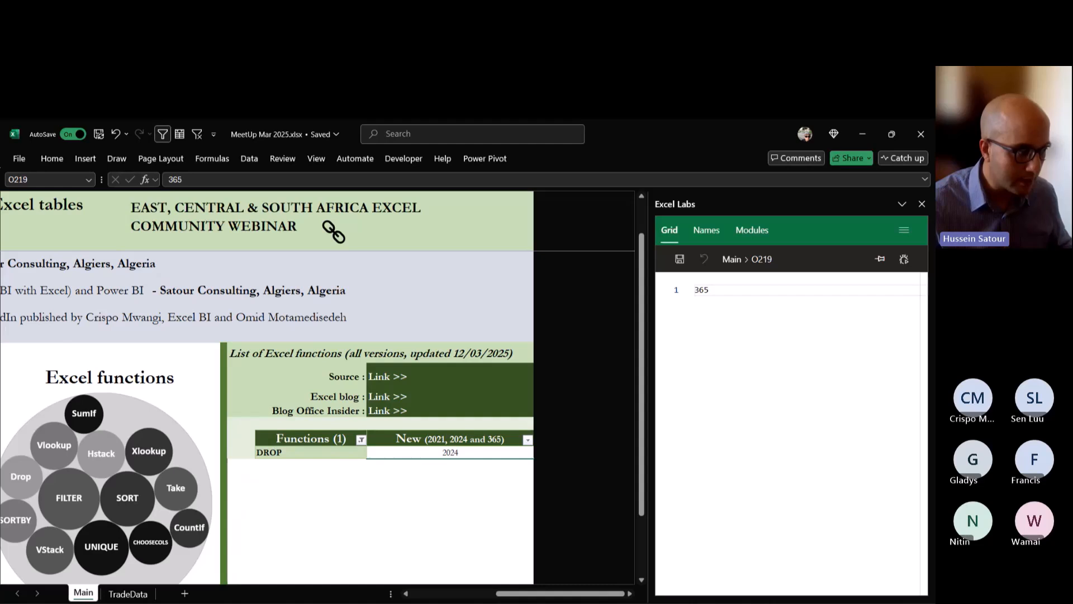
click(361, 439)
text(seq)
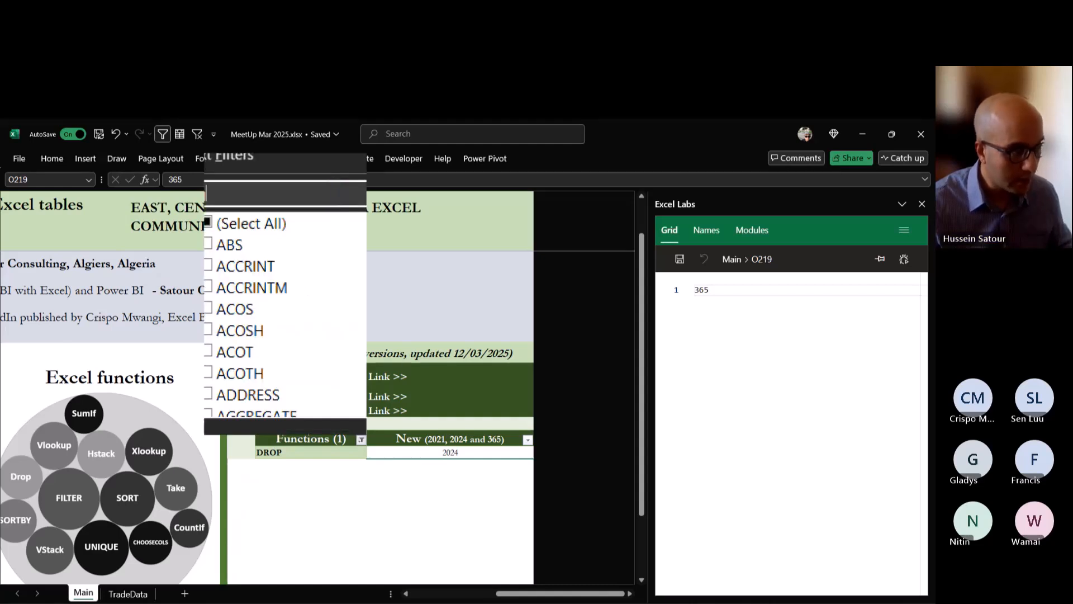
click(320, 428)
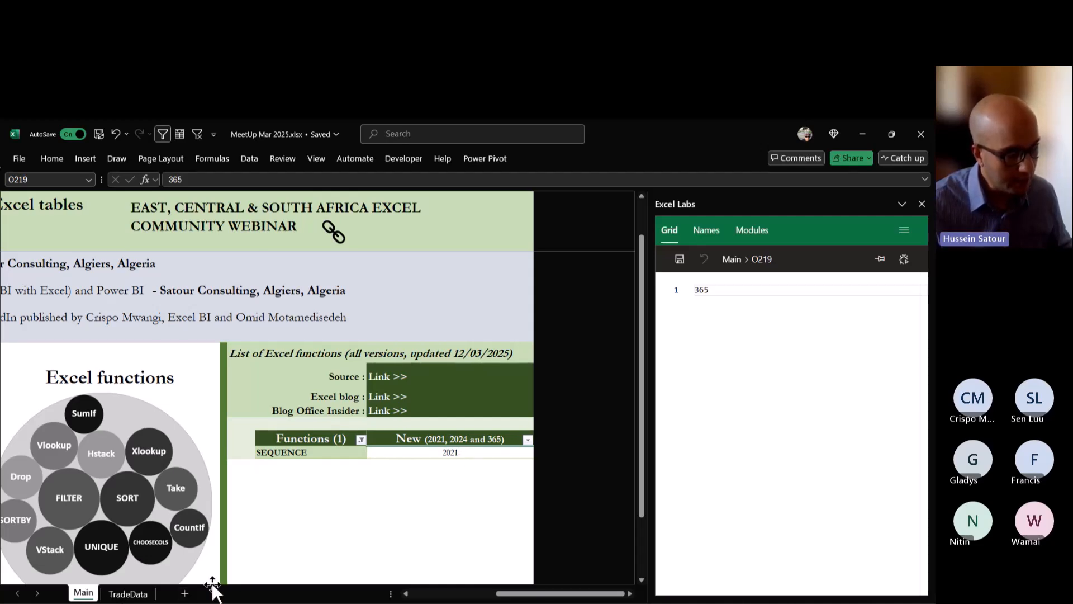
Return to the TradeData sheet and check the row-count cell BY4 against the Country rows of the stacked result.
click(138, 594)
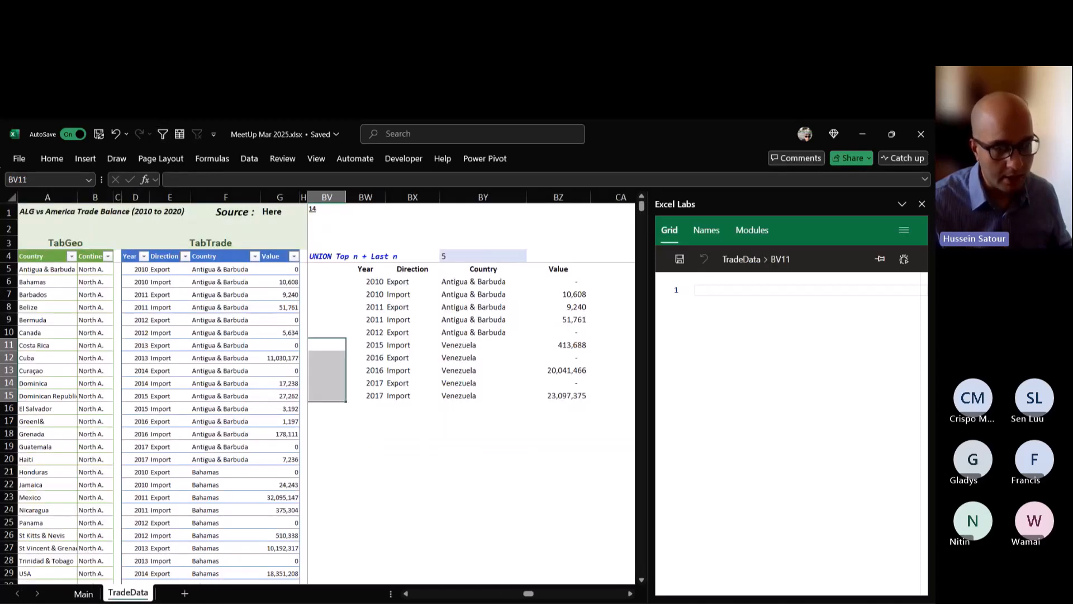
click(483, 256)
drag(483, 282, 483, 396)
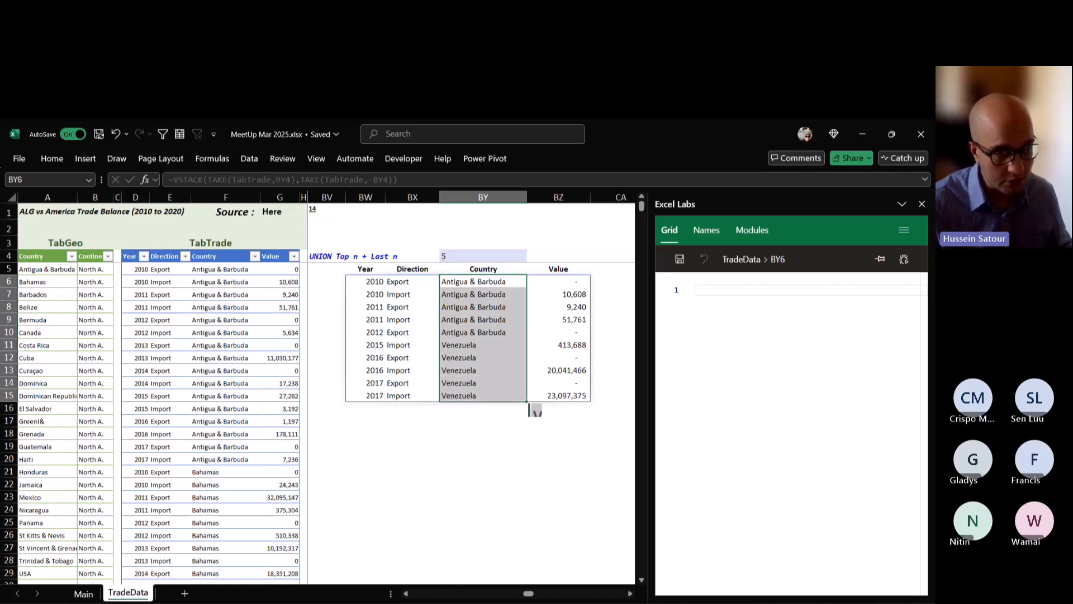
click(483, 255)
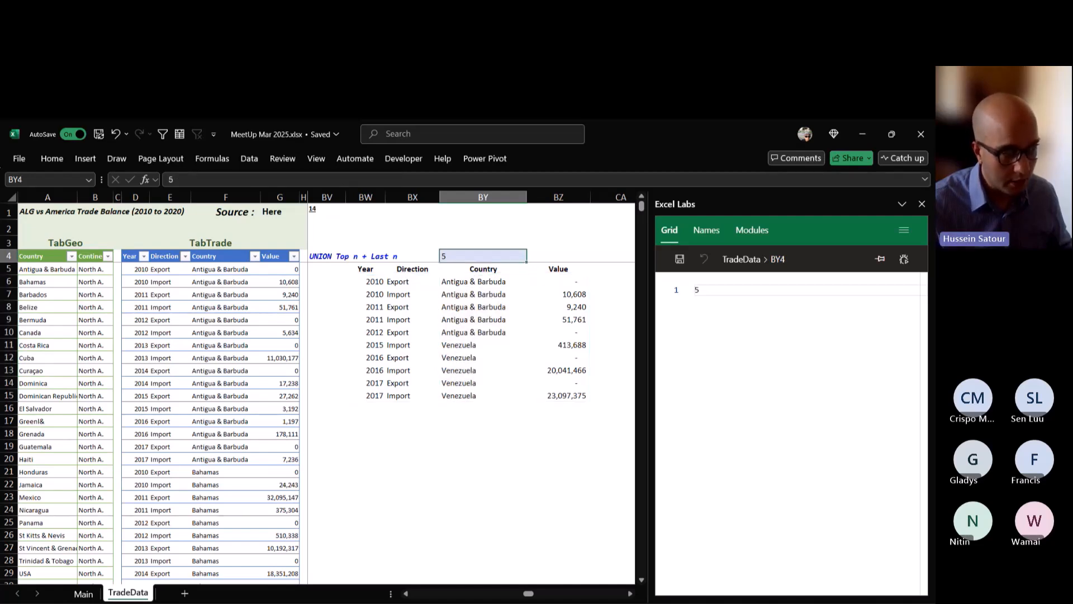
Enter =SEQUENCE(BY4*2) in BV6 to number the rows beside the stacked union result.
click(365, 282)
click(327, 281)
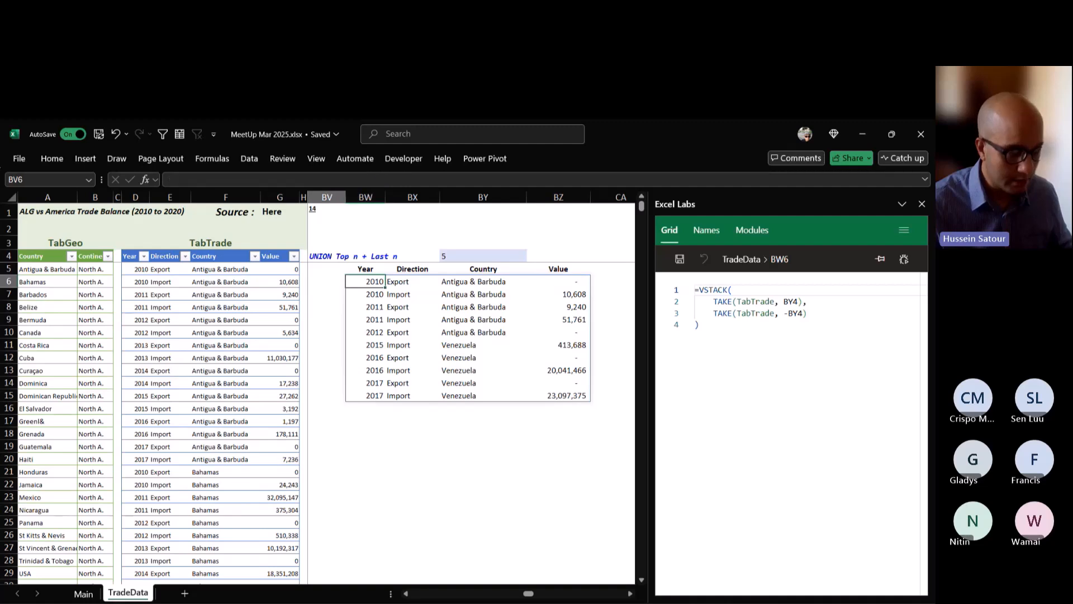
text(=SEQUENCE()
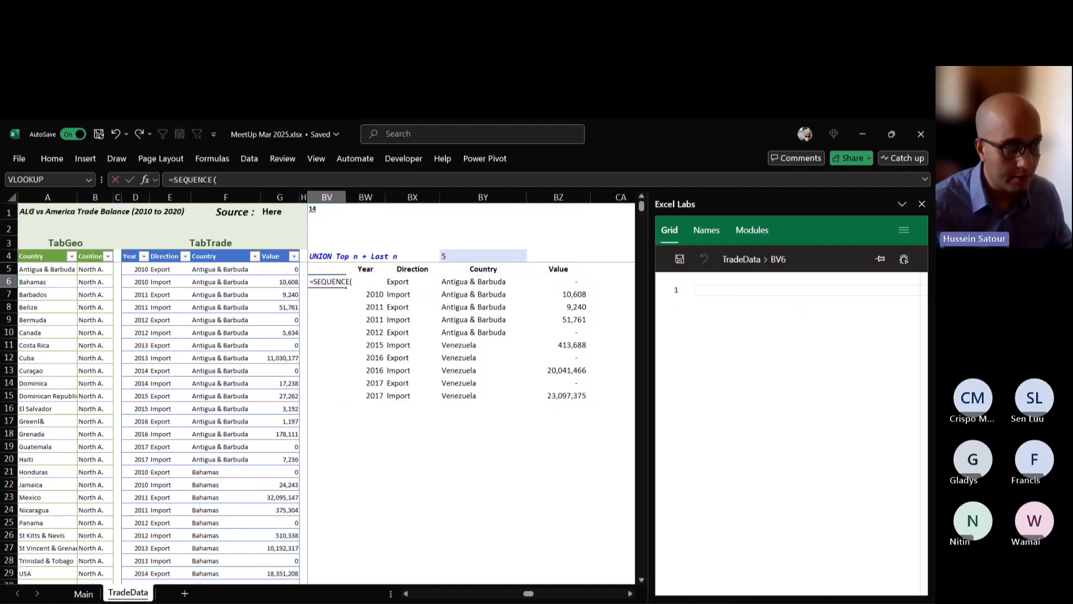
click(482, 256)
text(*)
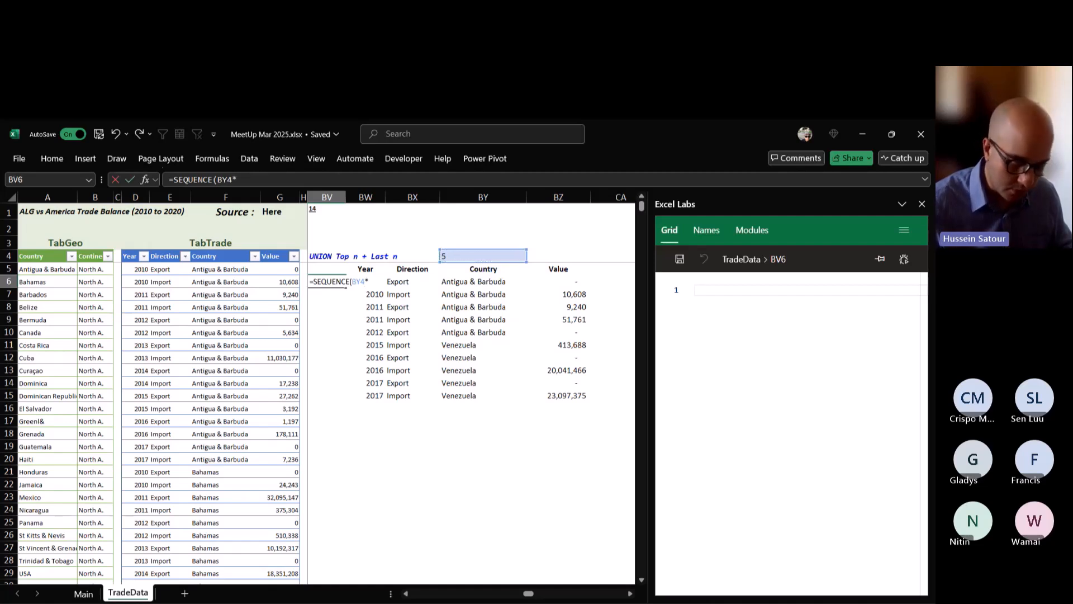
text(2)
key(Return)
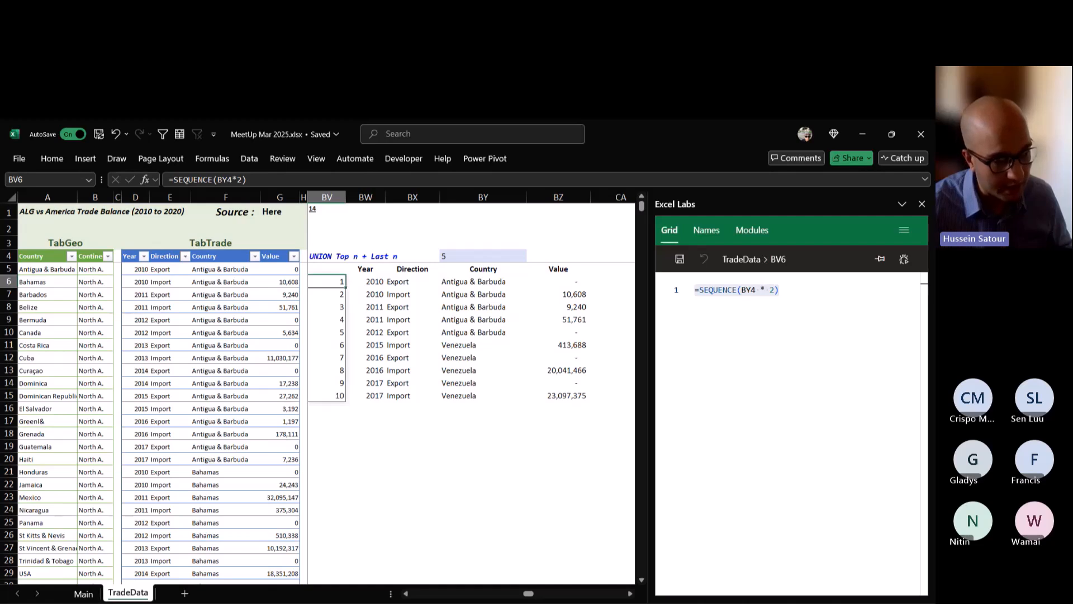
Test the row numbering by setting the row count in BY4 to 7, and set it back to 5.
click(483, 256)
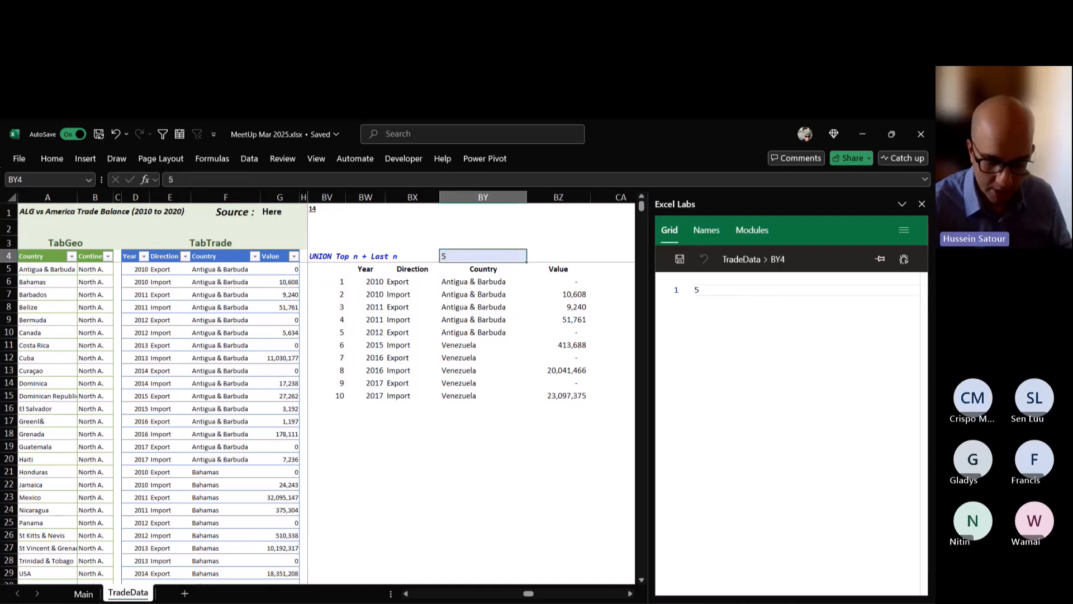
text(7)
key(ctrl+Return)
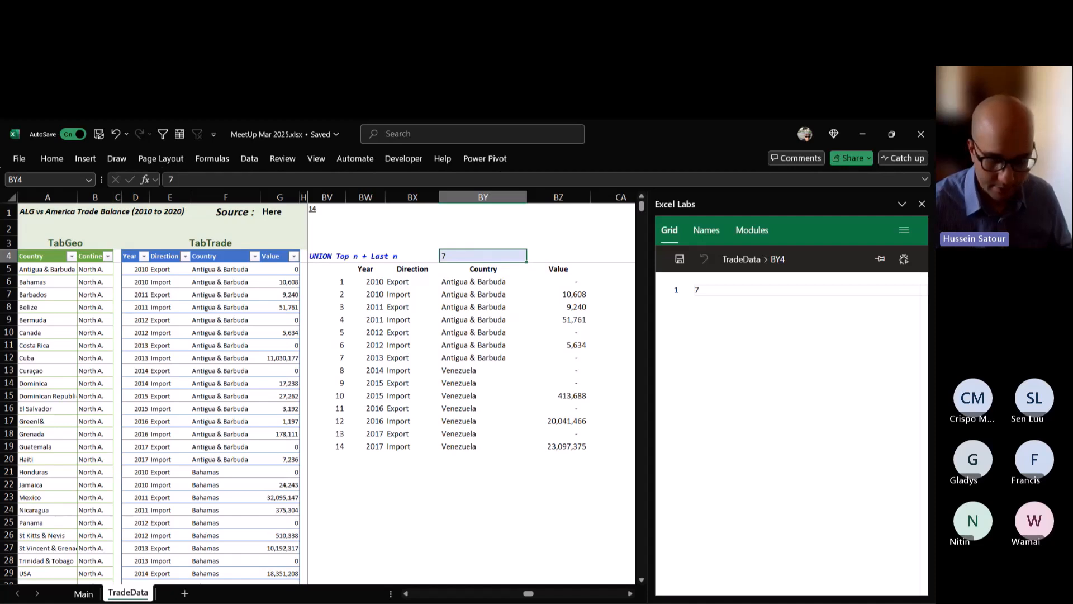
text(5)
key(ctrl+Return)
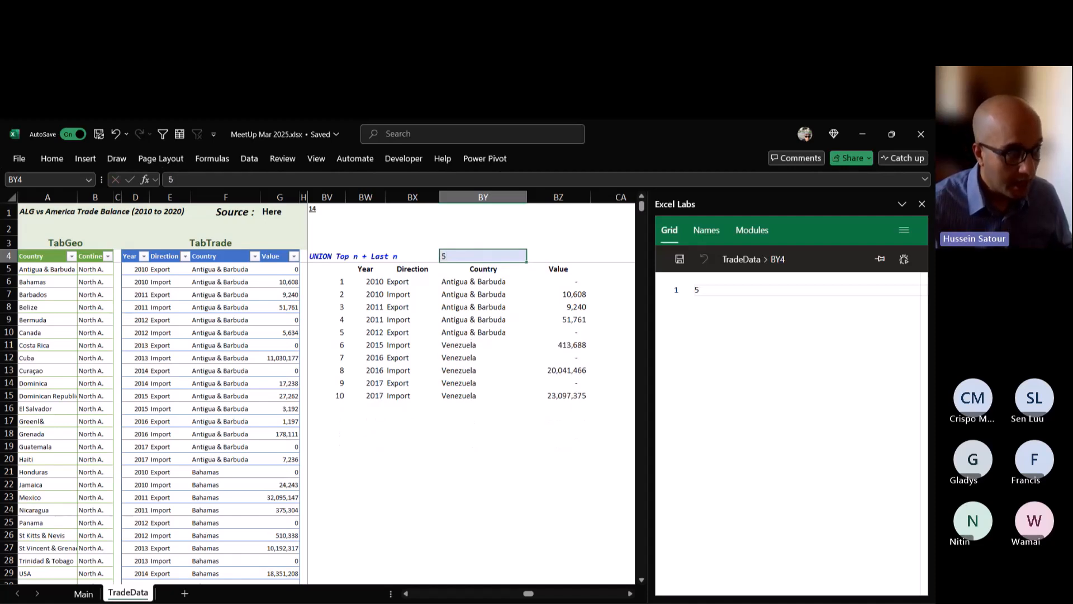
Change the BV6 formula to =IF(SEQUENCE(BY4*2)<BY4+1,"Top","Last") so each row gets a label.
double_click(332, 281)
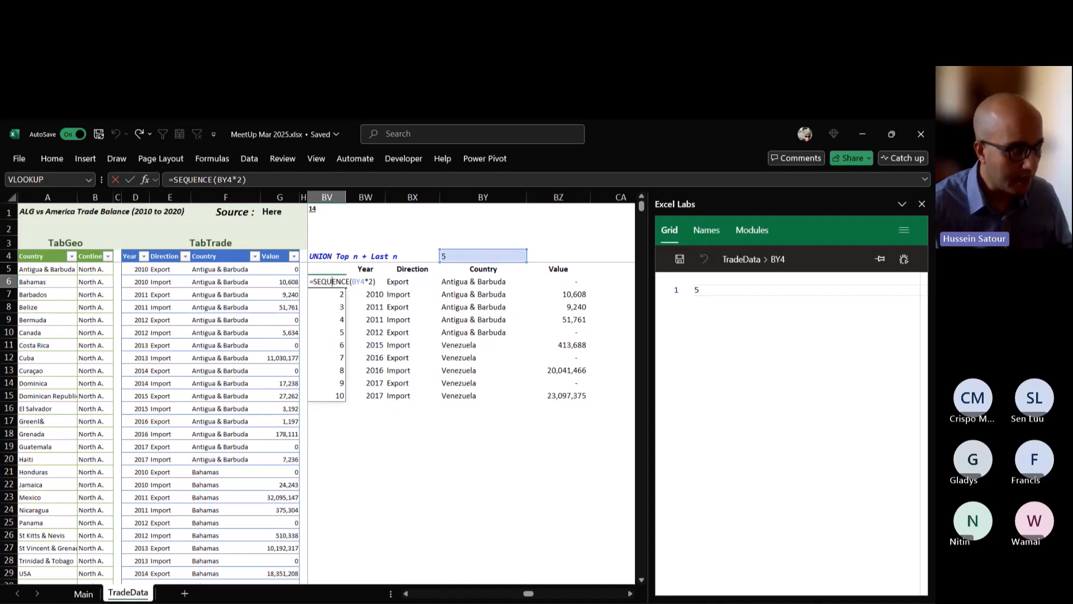
click(313, 282)
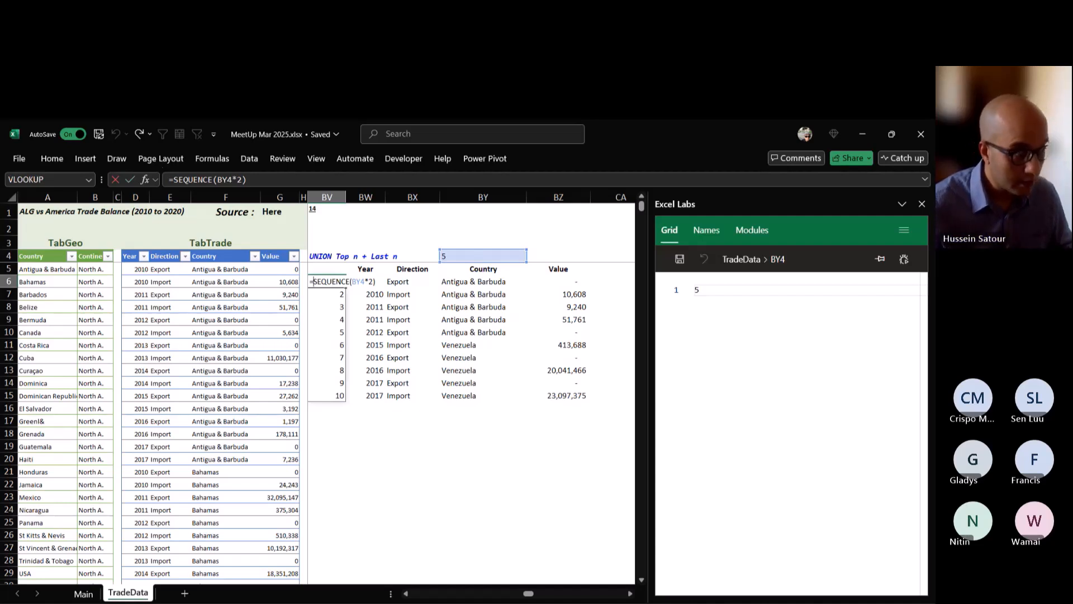
text(IF()
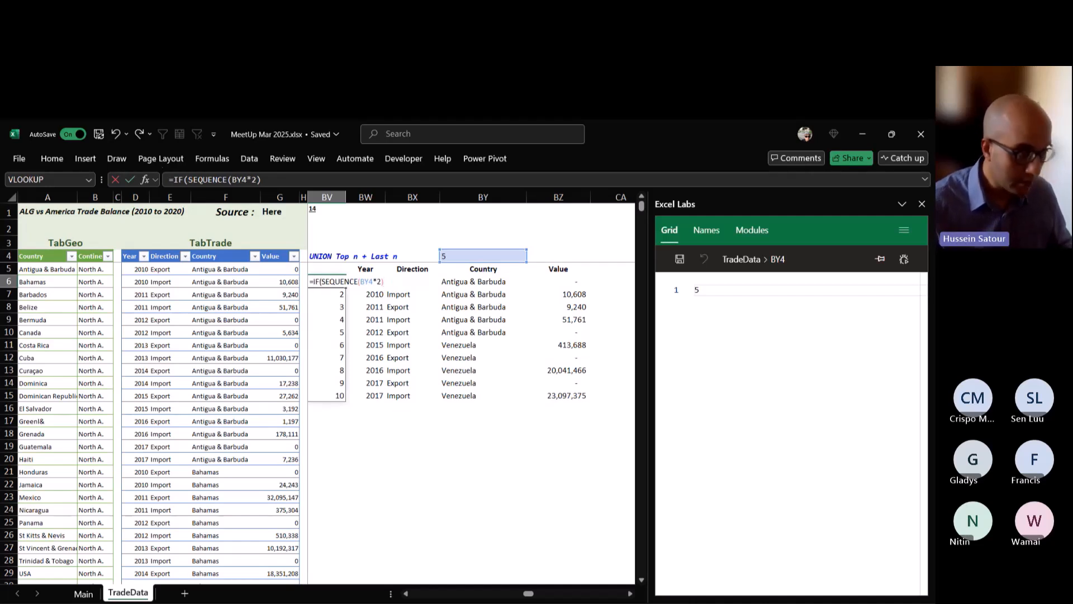
text(<)
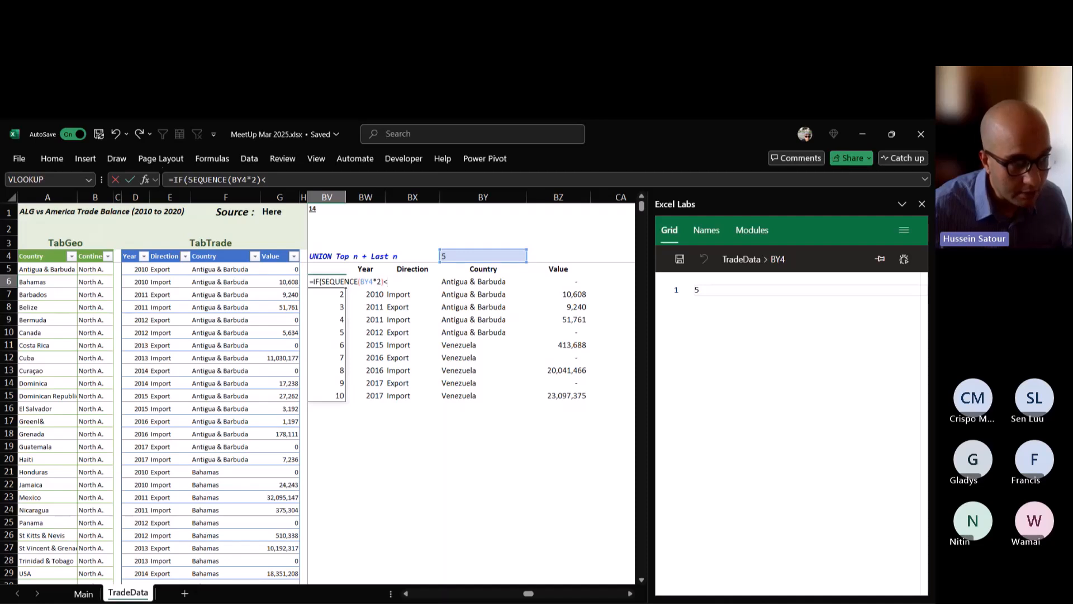
click(483, 256)
text(+1,)
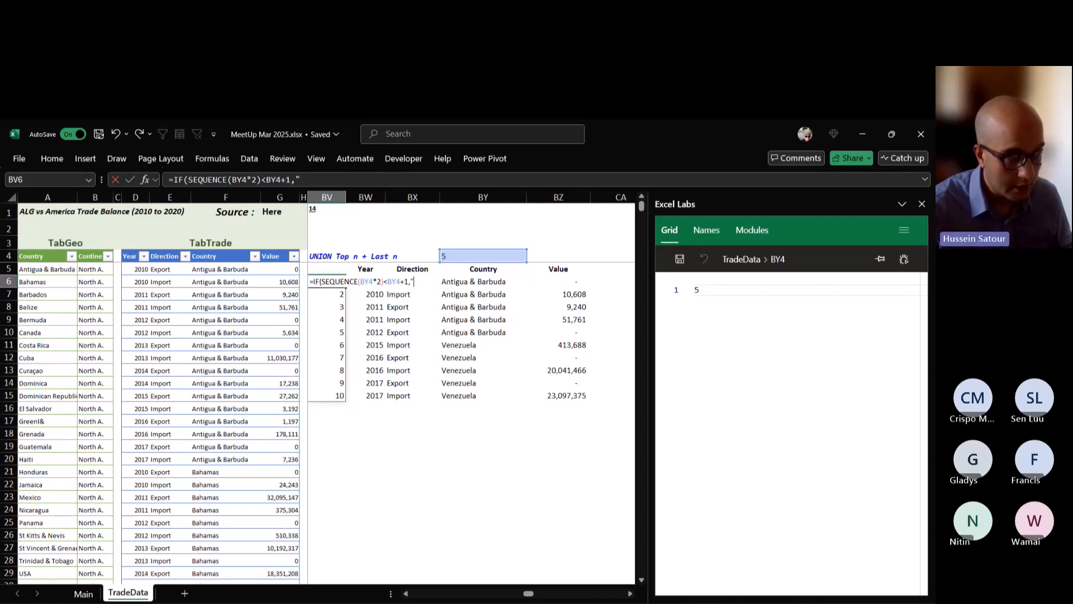
text(T)
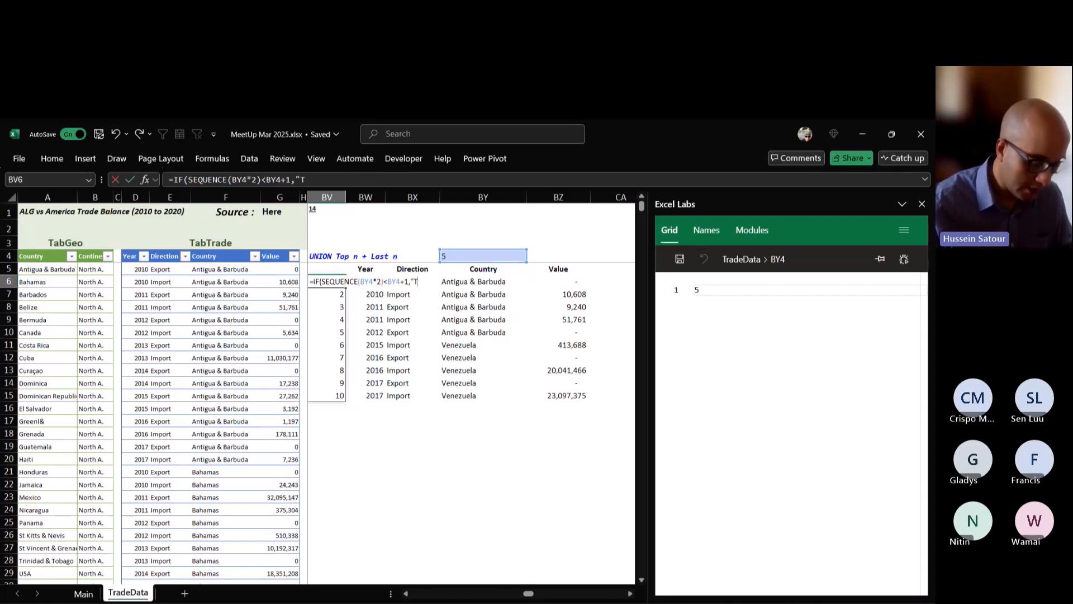
text(op")
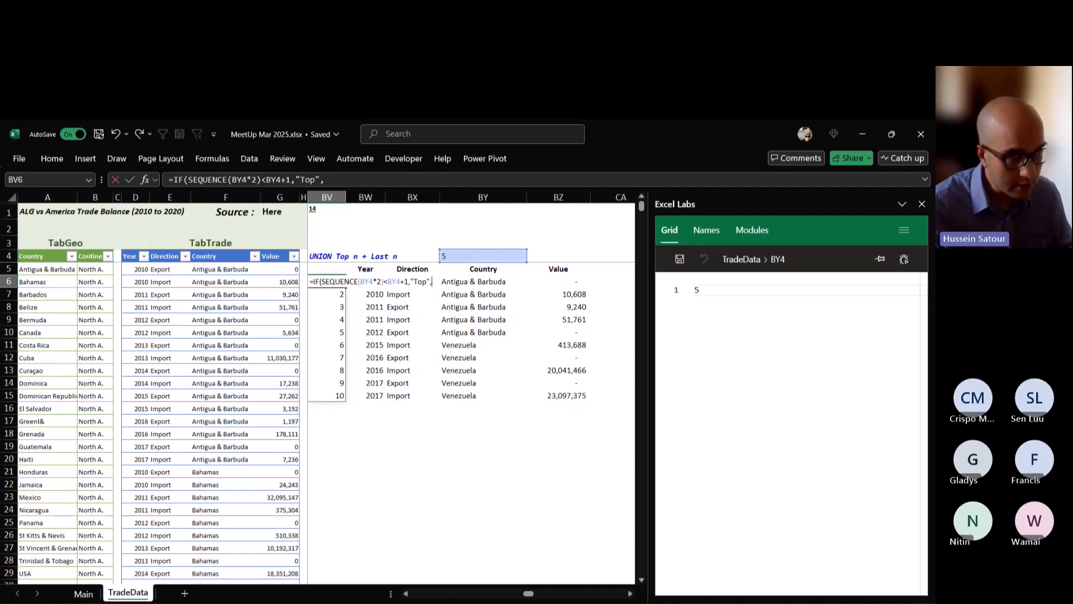
text(,"Last"))
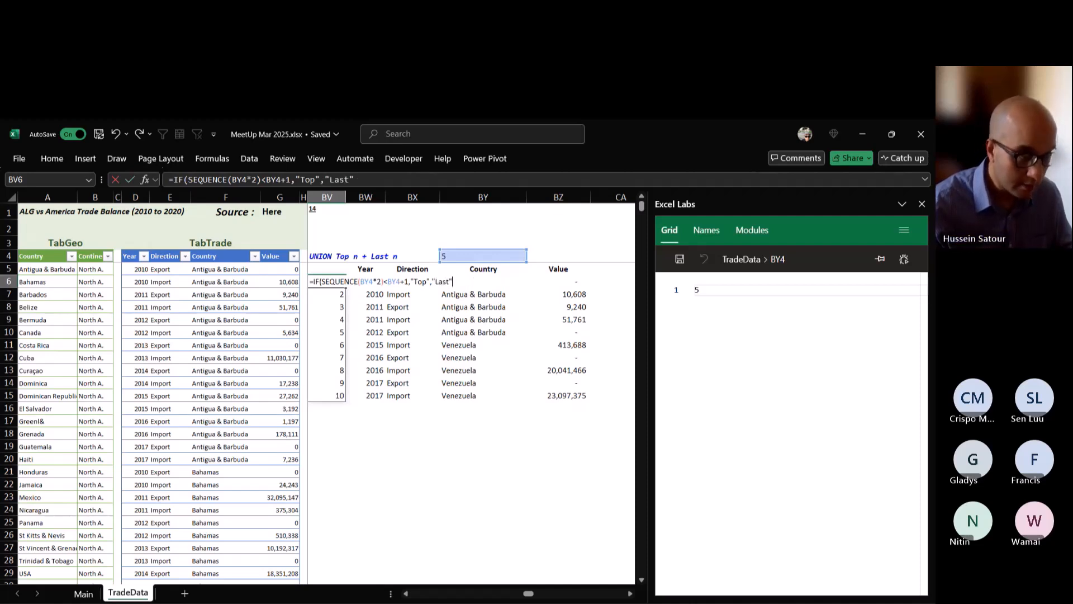
key(Return)
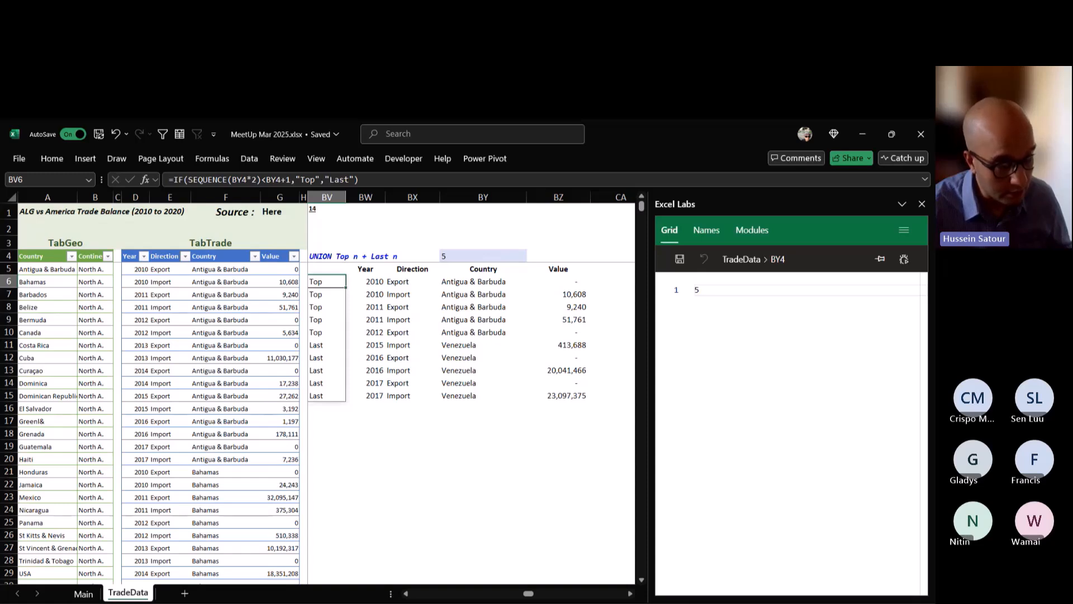
Set the row count in BY4 to 3 and check the label formula in BV6.
click(483, 256)
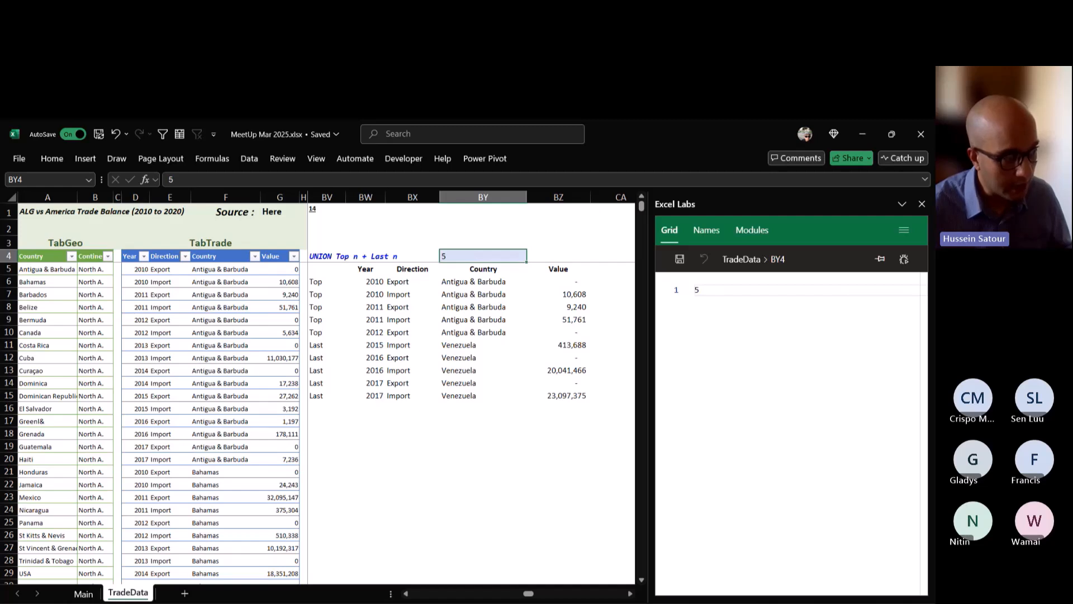
text(3)
key(ctrl+Return)
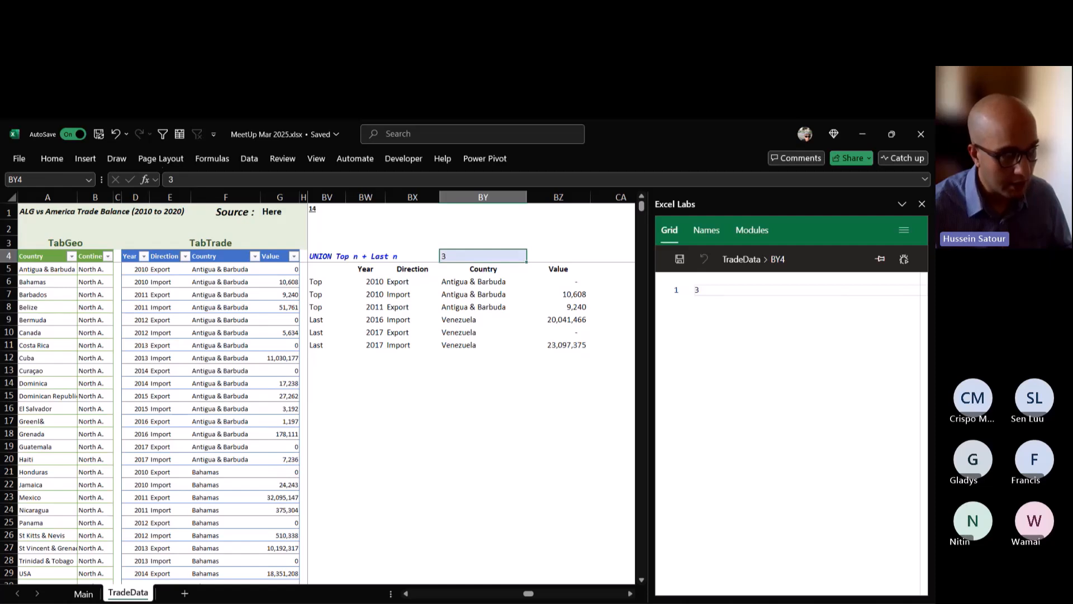
click(327, 282)
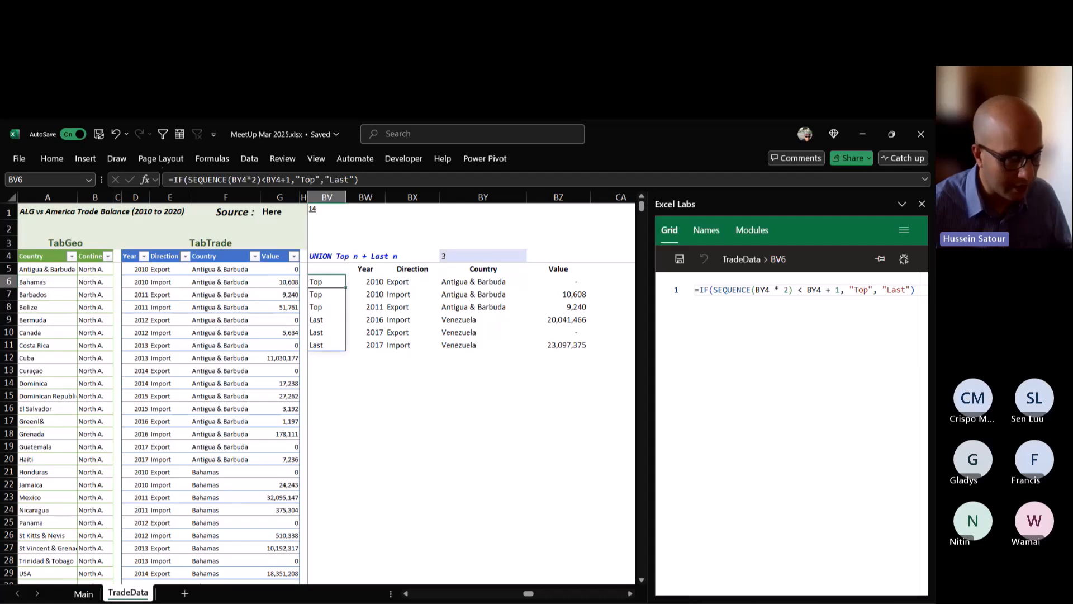
Copy the VSTACK formula text from BW6 and clear that cell.
click(366, 281)
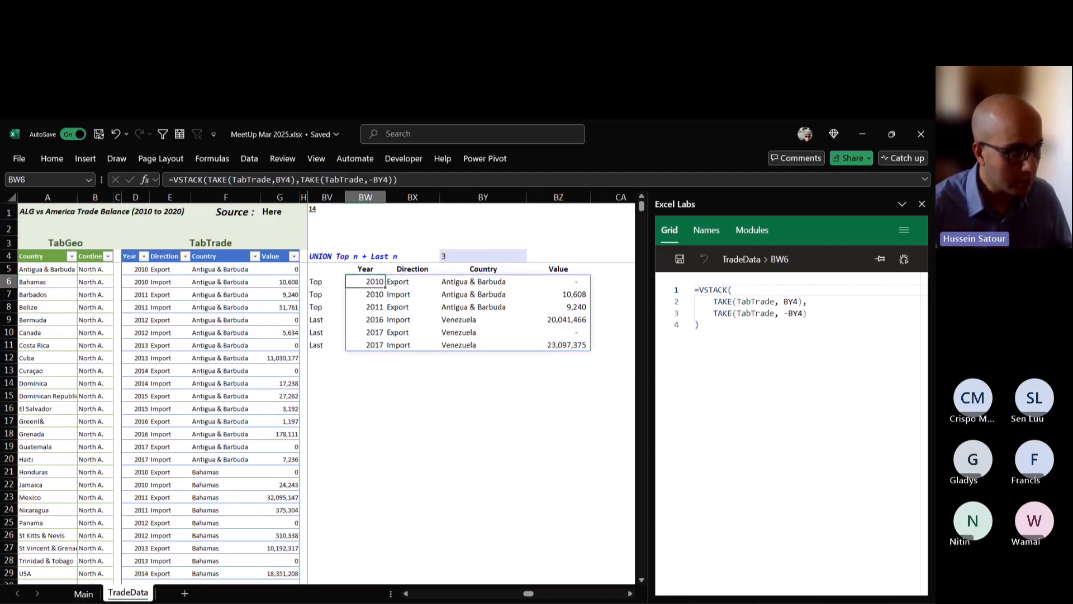
key(F2)
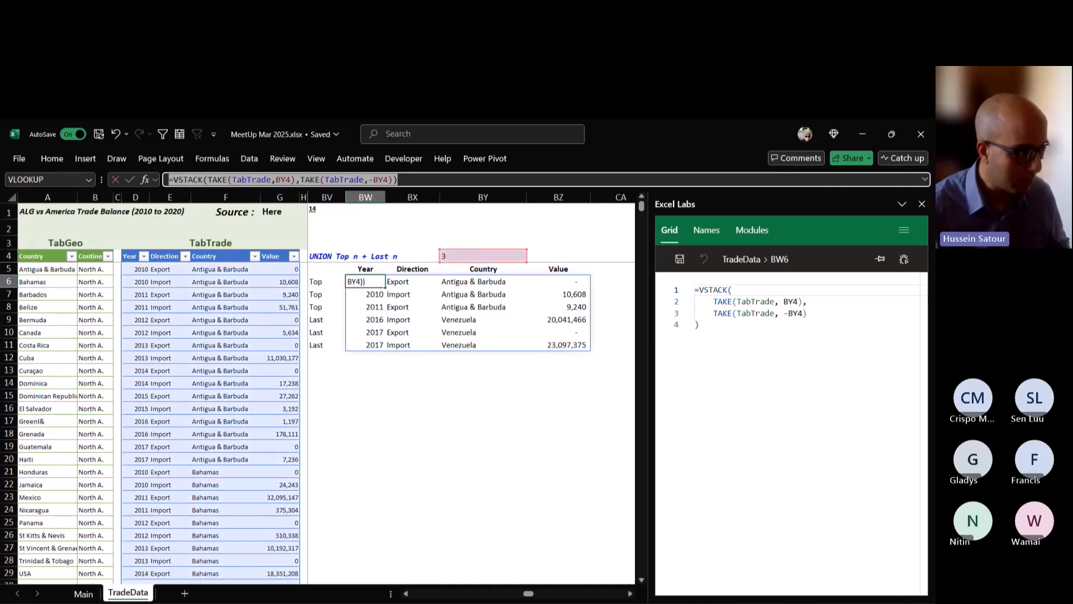
key(Escape)
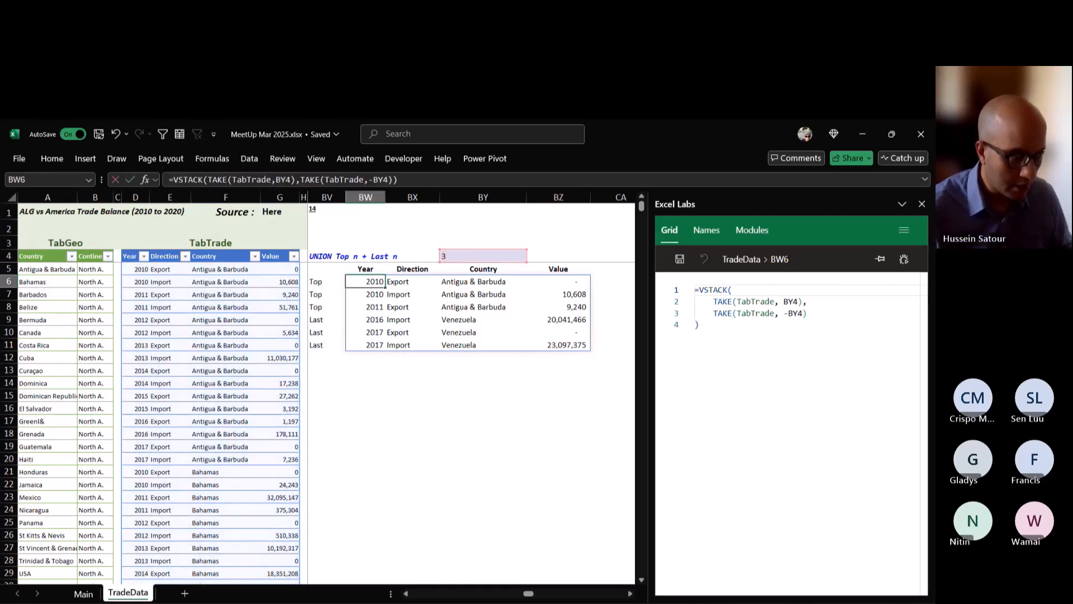
key(Delete)
key(Left)
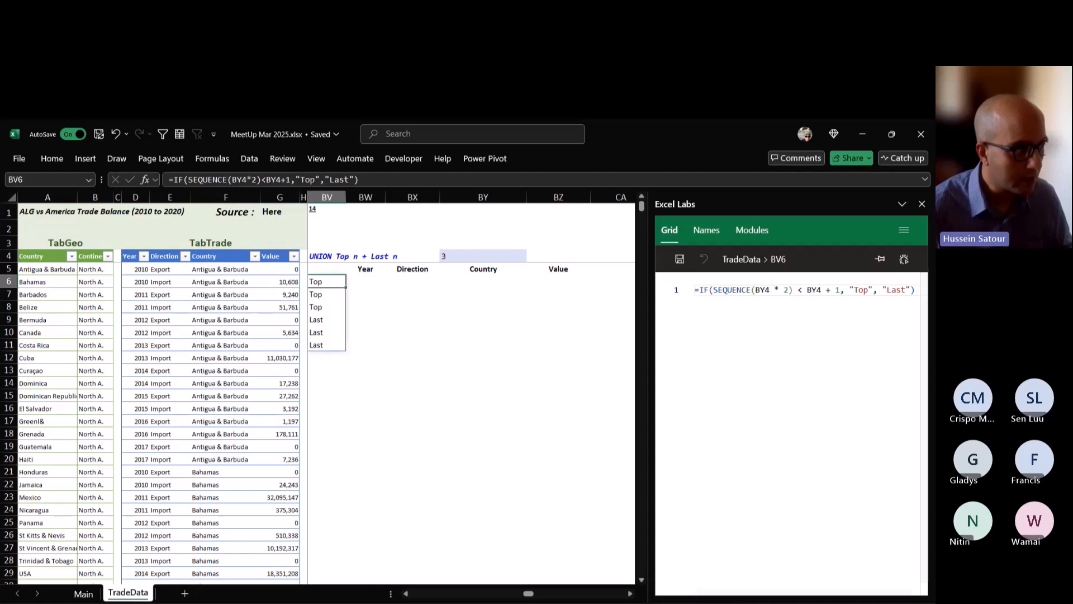
Wrap the BV6 label formula in HSTACK, adding VSTACK(TAKE(TabTrade,BY4),TAKE(TabTrade,-BY4)) as its second argument, and review the combined formula.
key(F2)
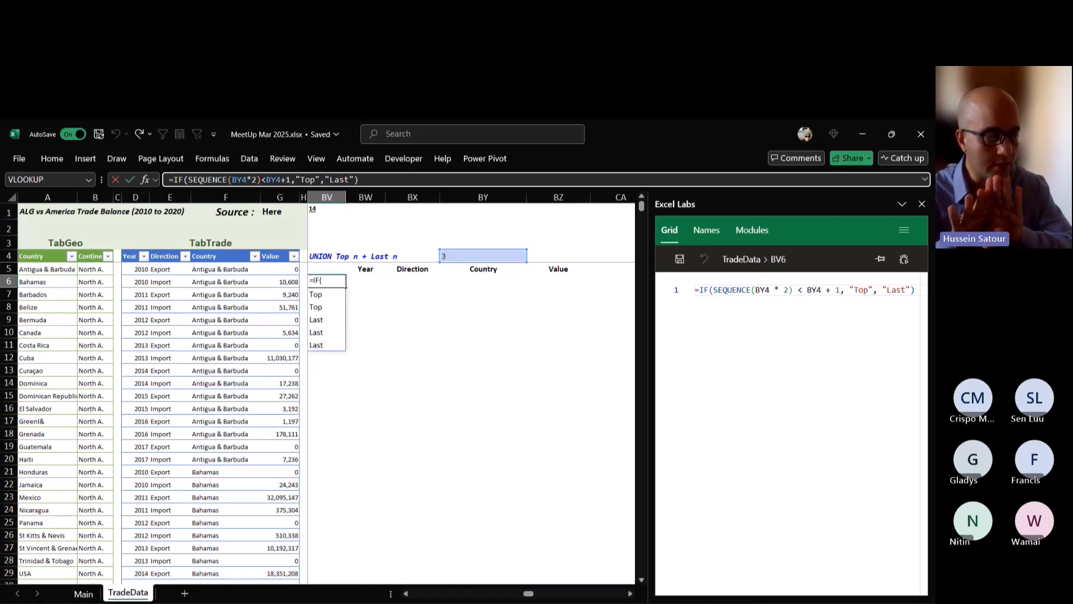
click(173, 179)
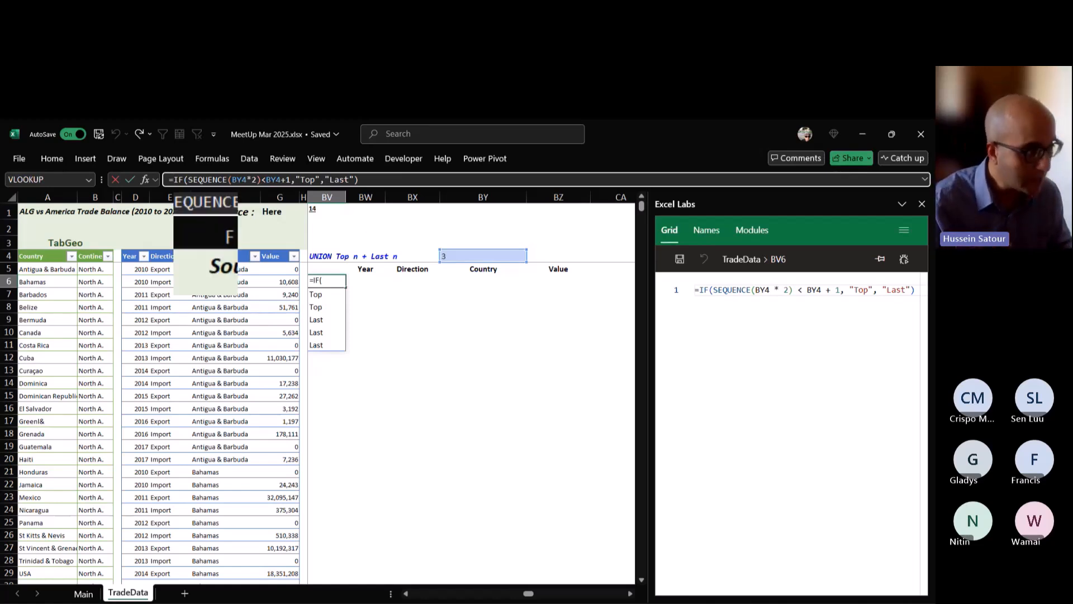
text(HSTACK()
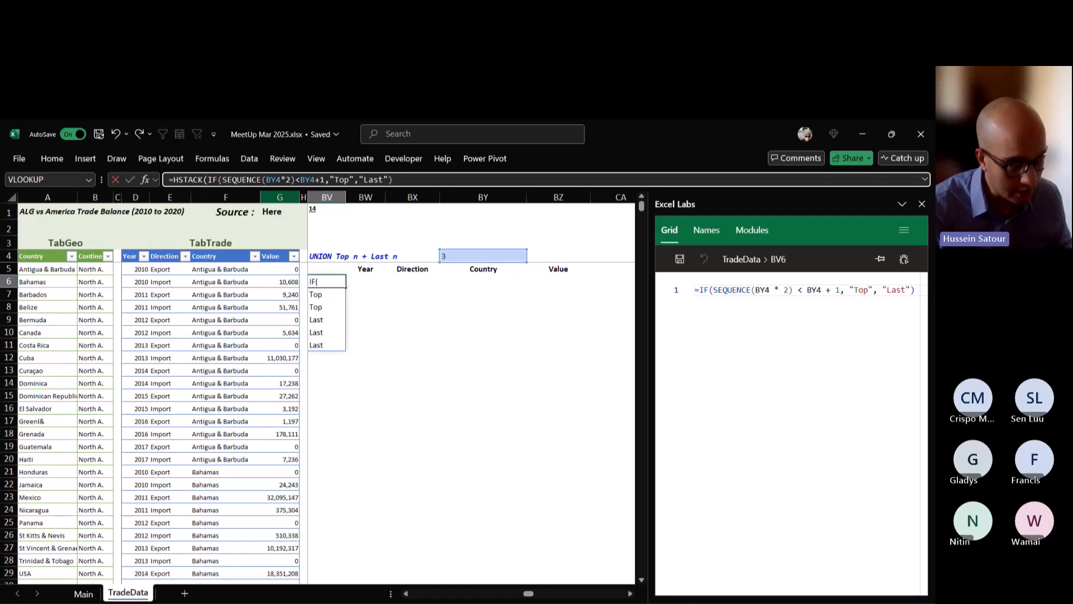
click(393, 179)
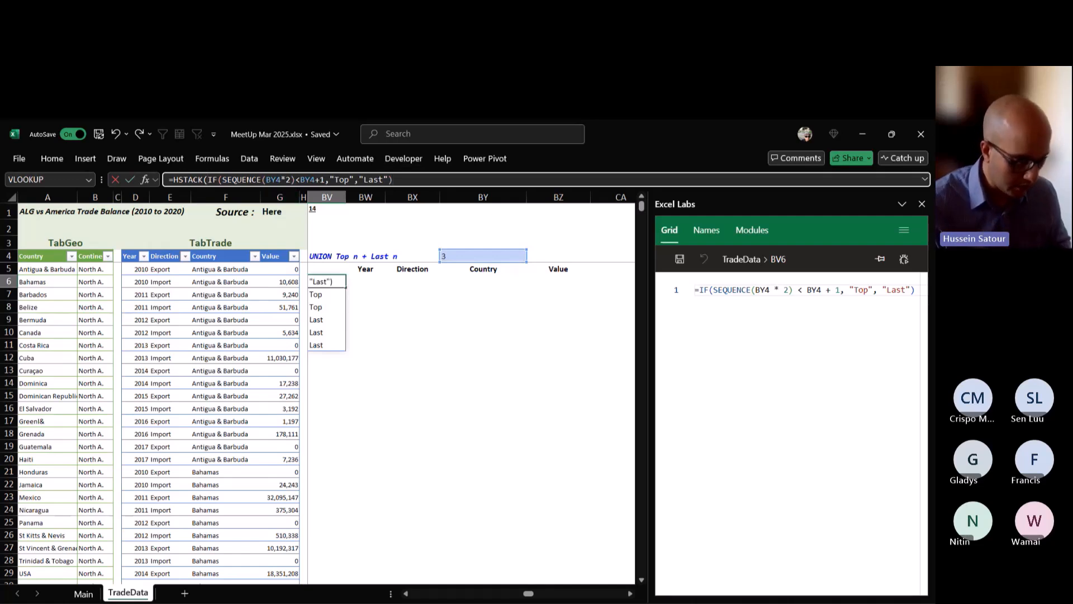
text(,)
text(VSTACK(TAKE(TabTrade,BY4),TAKE(TabTrade,-BY4)))
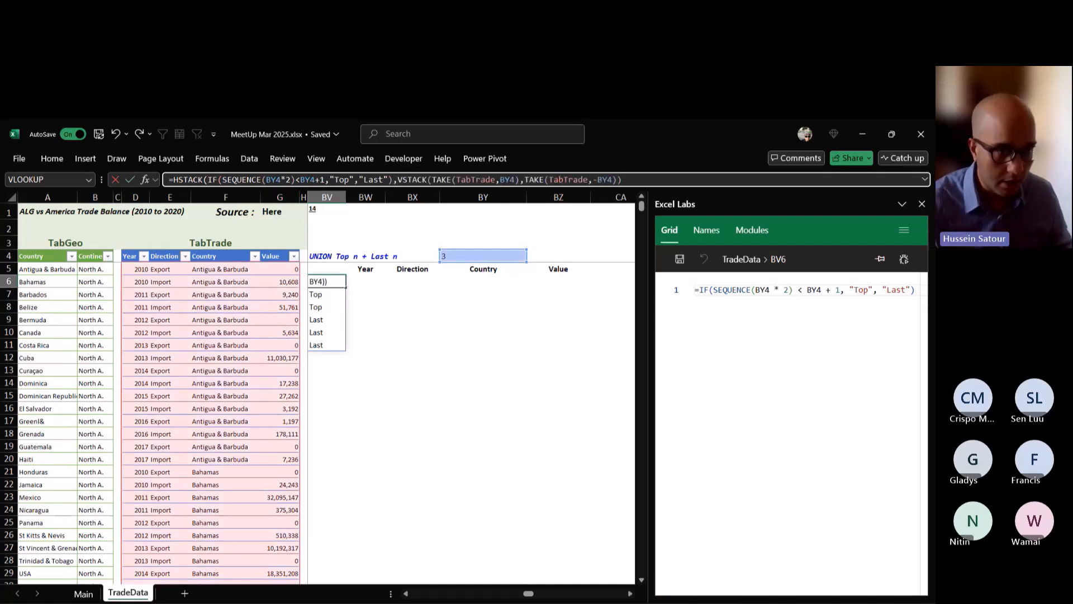
text())
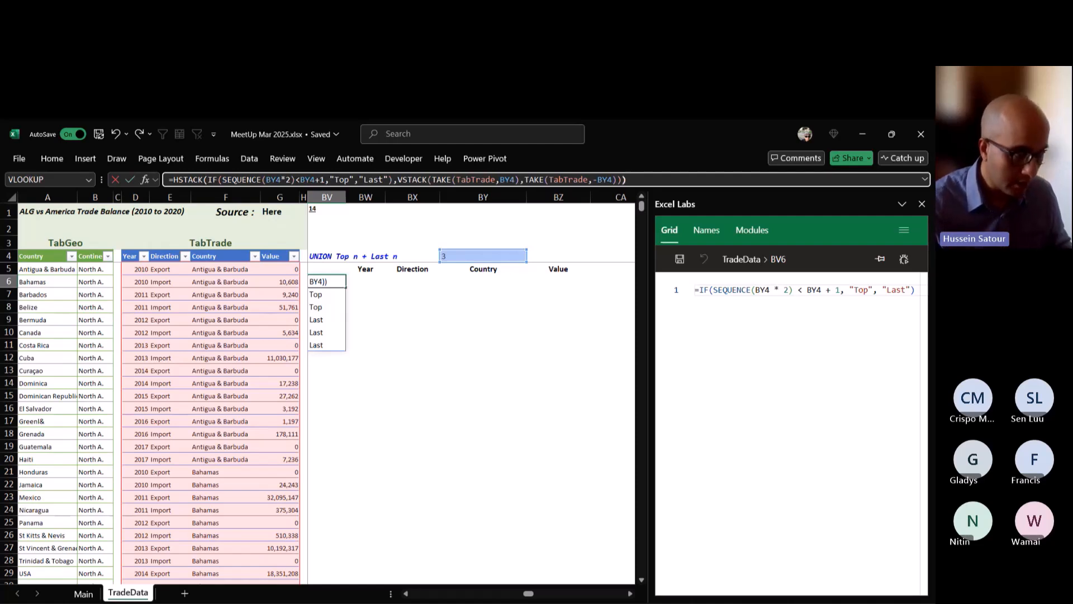
key(ctrl+Return)
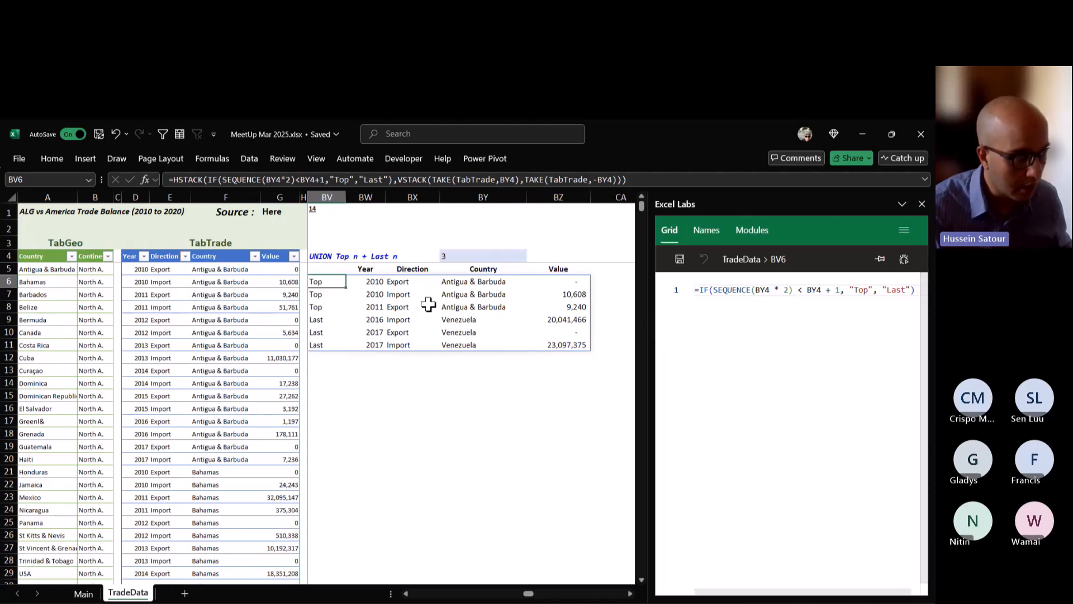
click(414, 306)
click(320, 283)
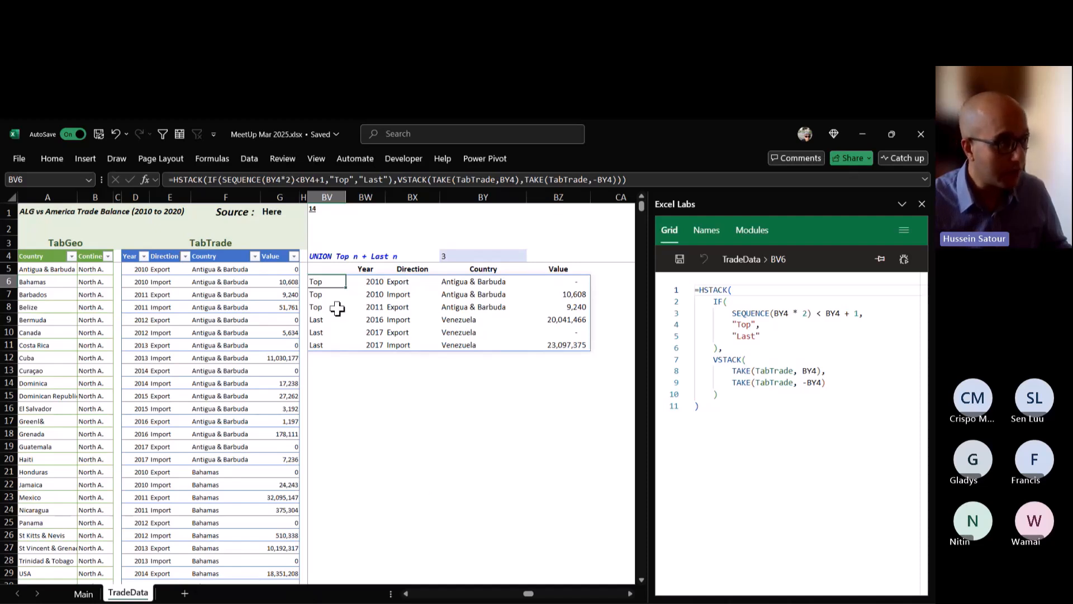
Look back at the grouped summary of query 13 and return to the UNION Top n + Last n result.
click(406, 594)
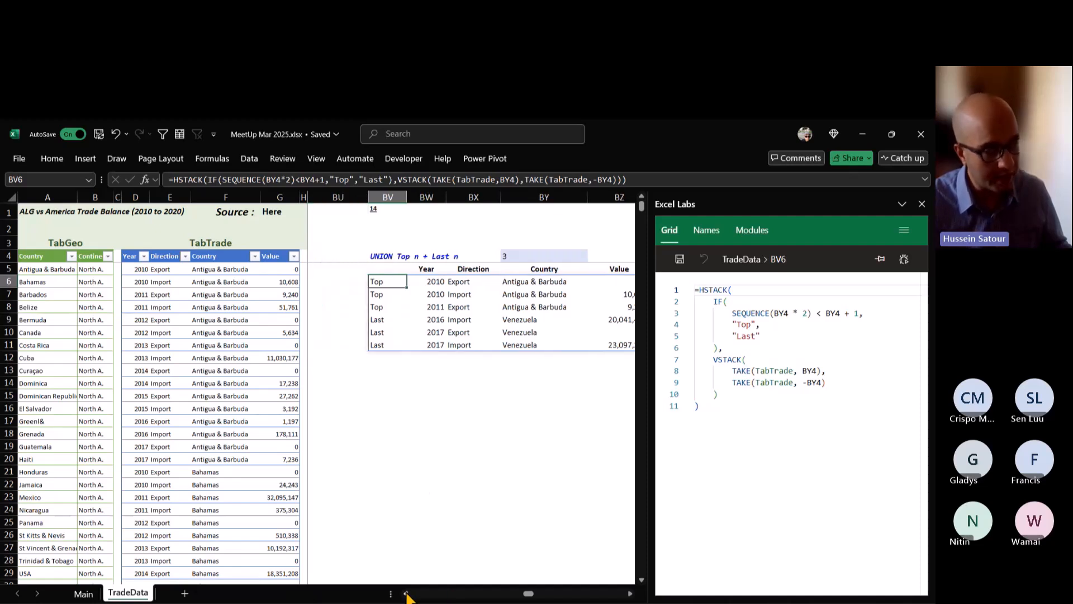
click(406, 594)
click(407, 594)
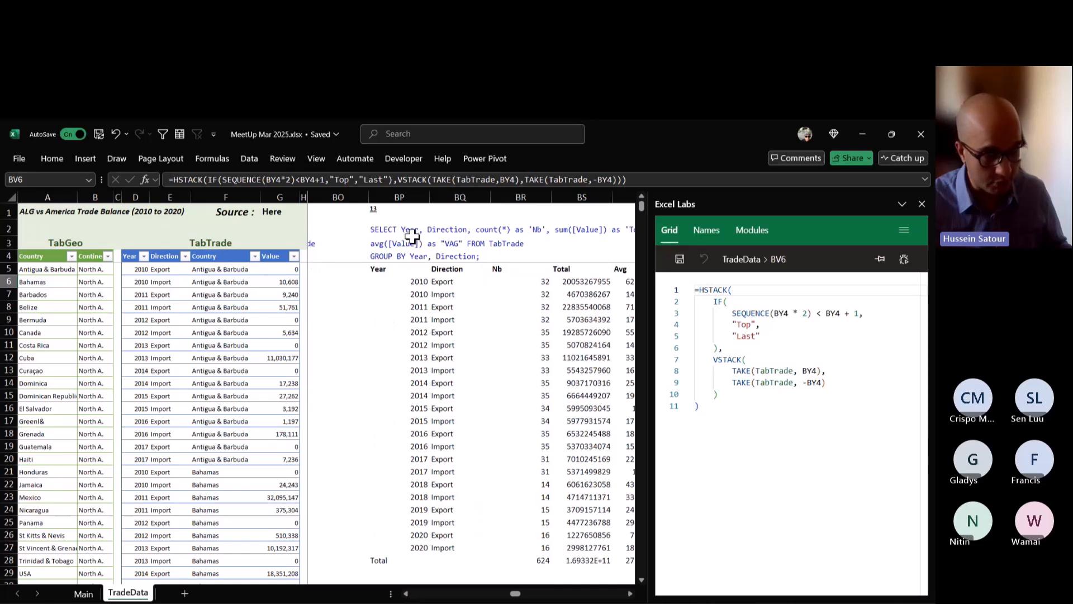
click(629, 594)
click(629, 593)
click(630, 594)
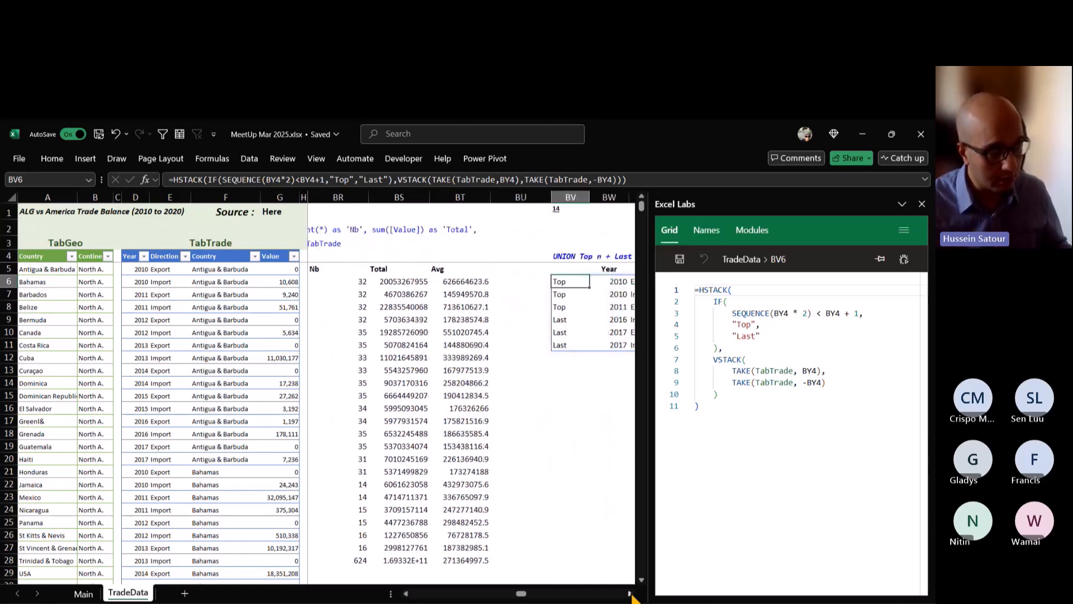
click(630, 594)
click(630, 593)
click(630, 593)
click(630, 594)
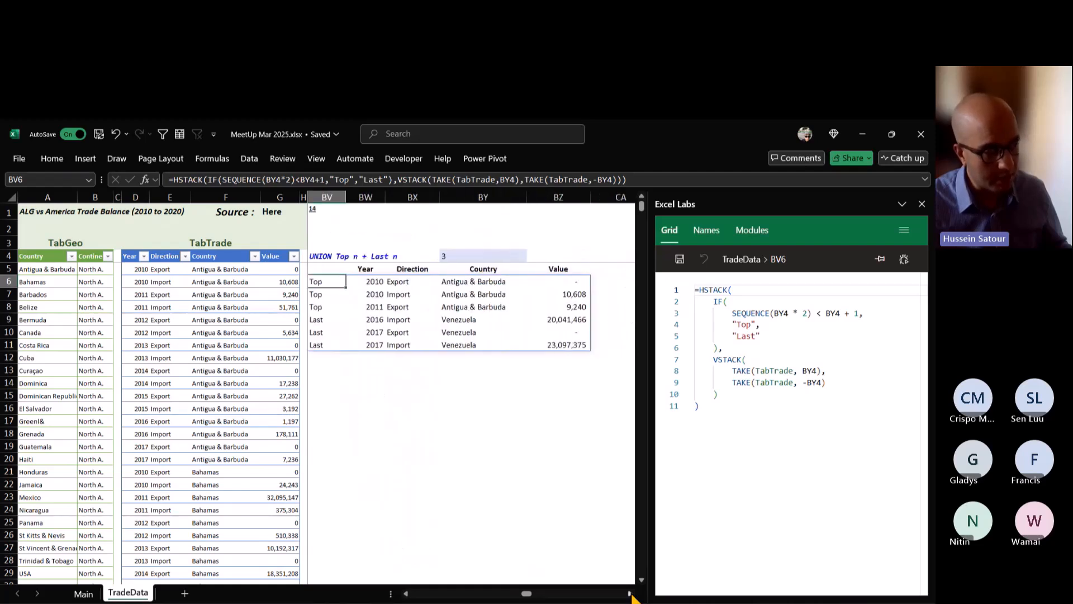
click(330, 383)
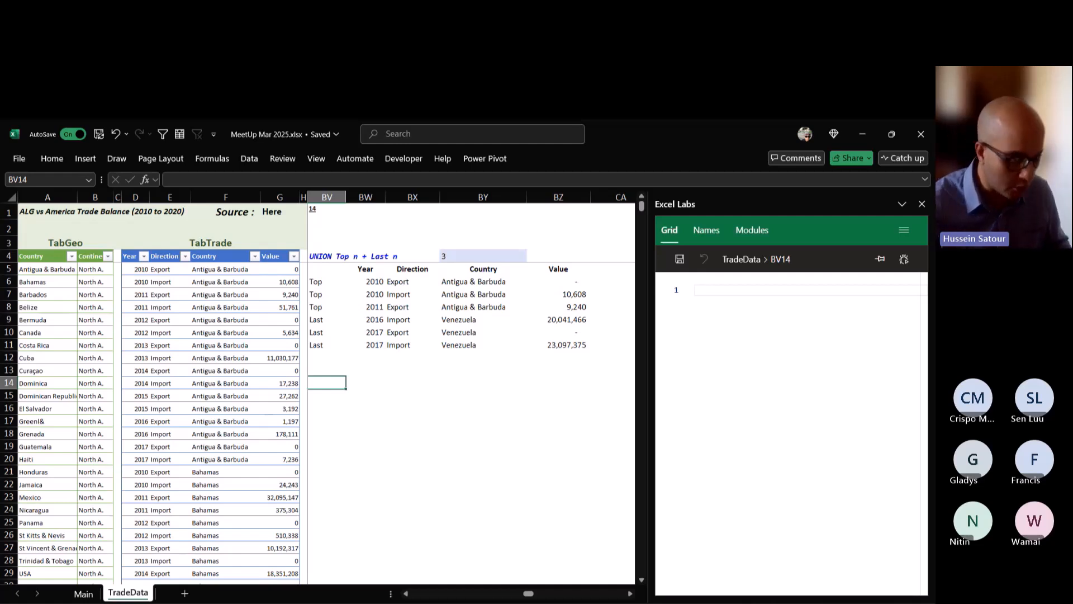
text(=query)
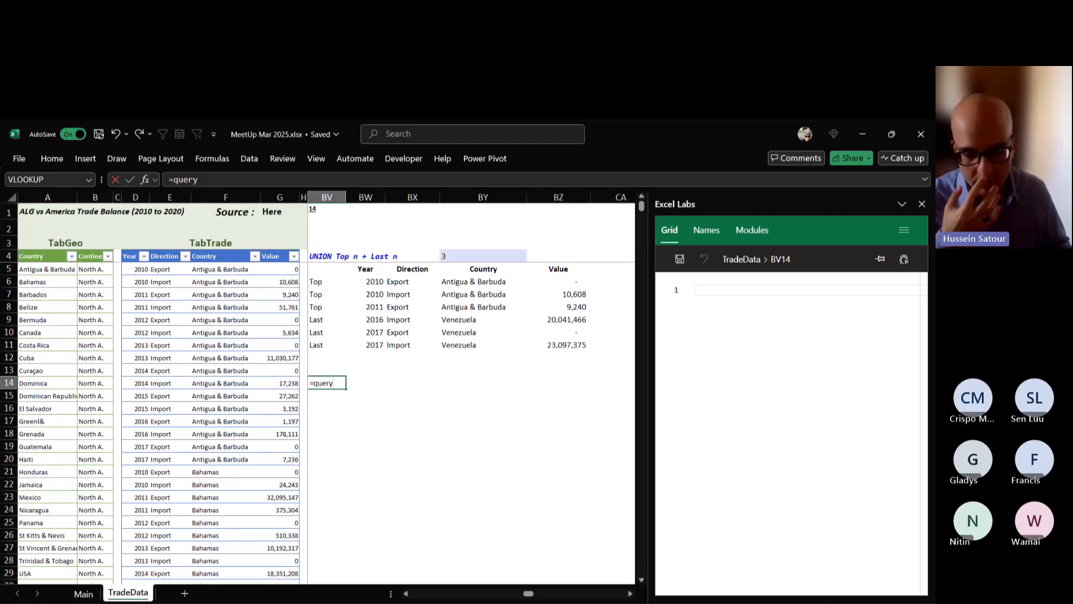
key(Escape)
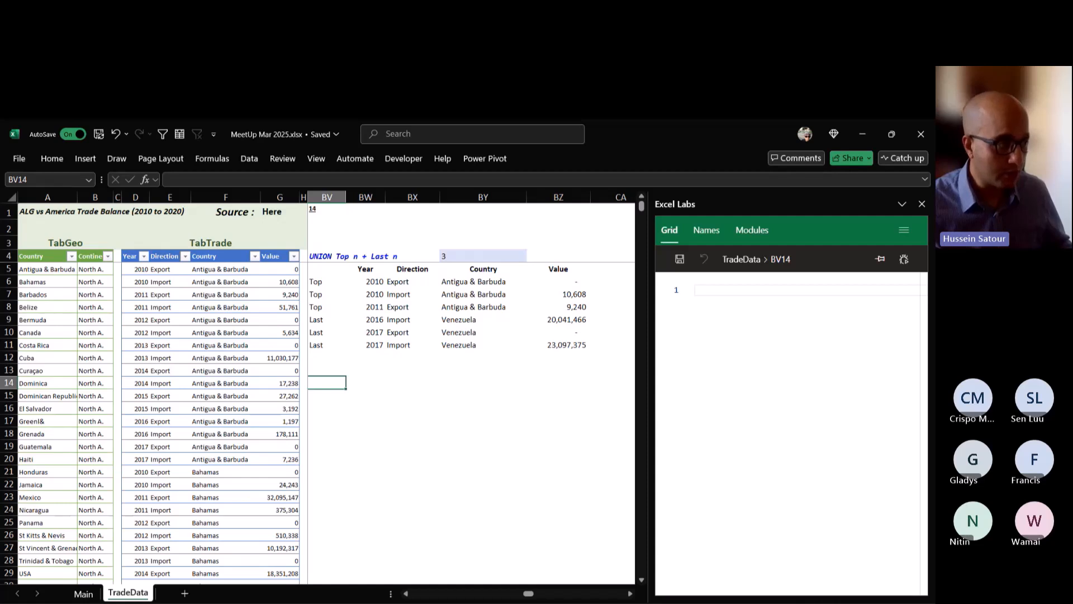
Reselect BV6 and review the HSTACK formula of the UNION Top n + Last n result.
click(326, 281)
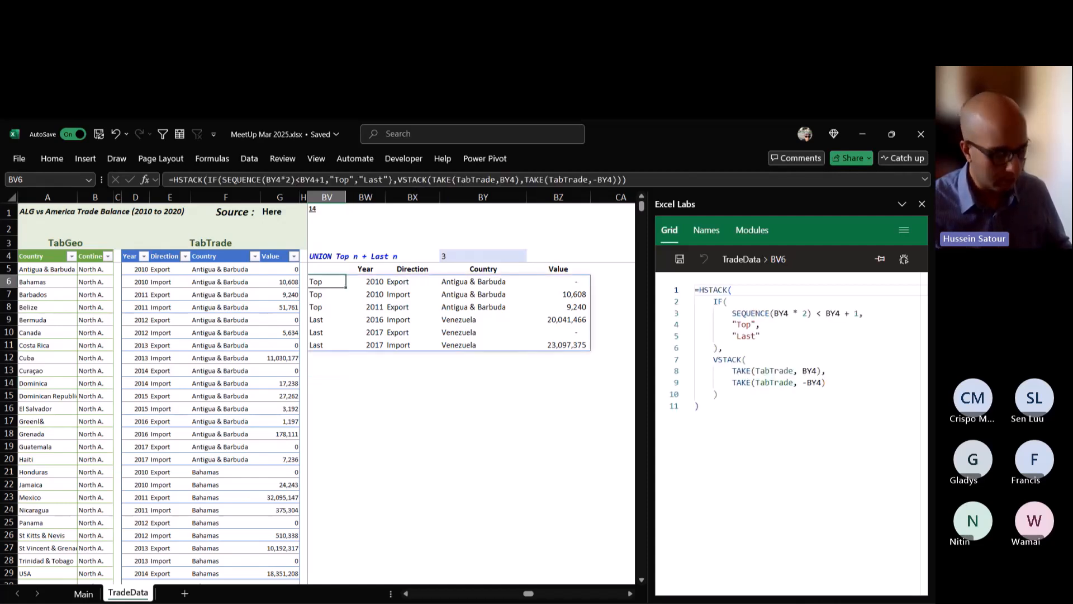
click(405, 593)
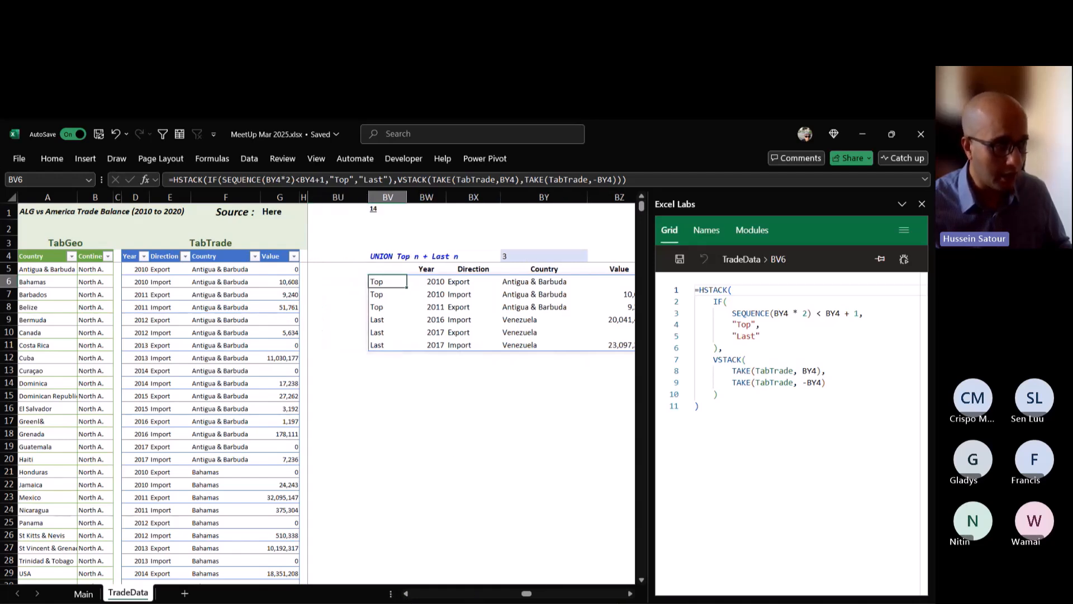
click(629, 594)
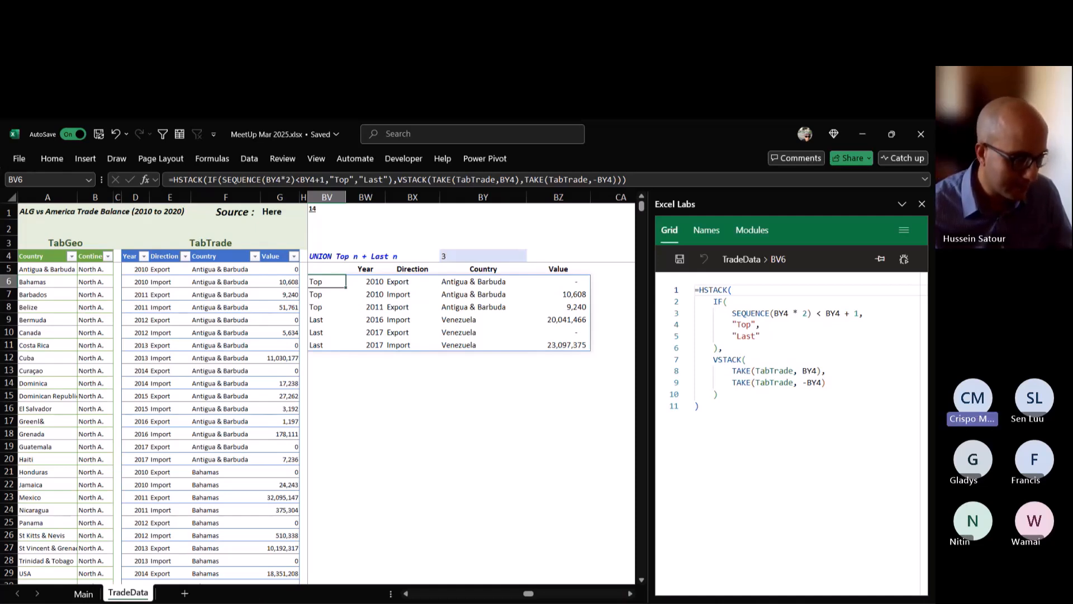
click(196, 547)
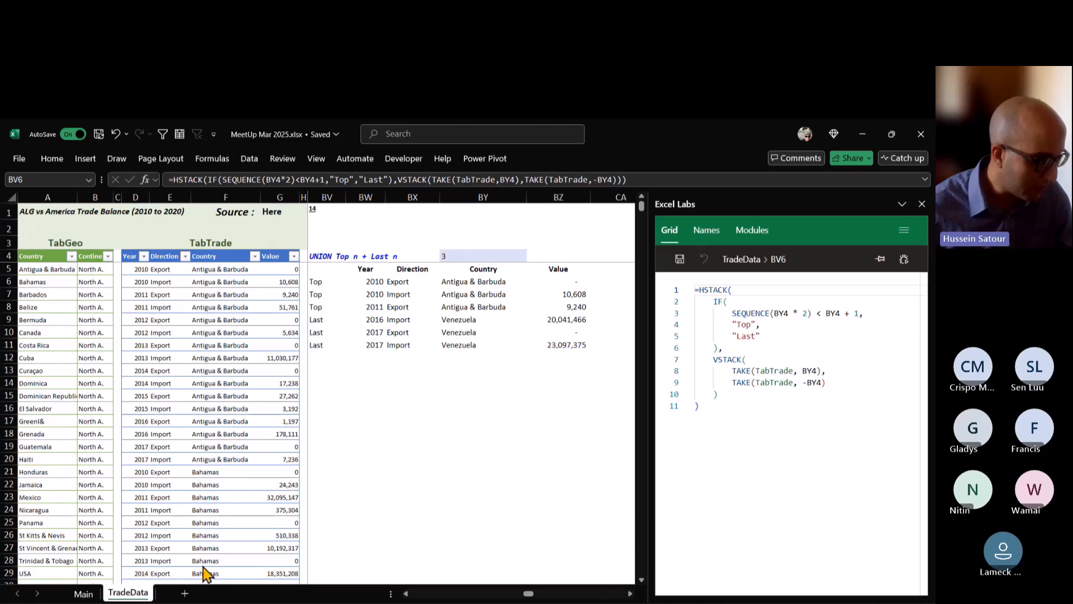
Show the Main sheet's webinar overview from its title across to the list of Excel functions, narrowing the Excel Labs pane for space.
click(82, 593)
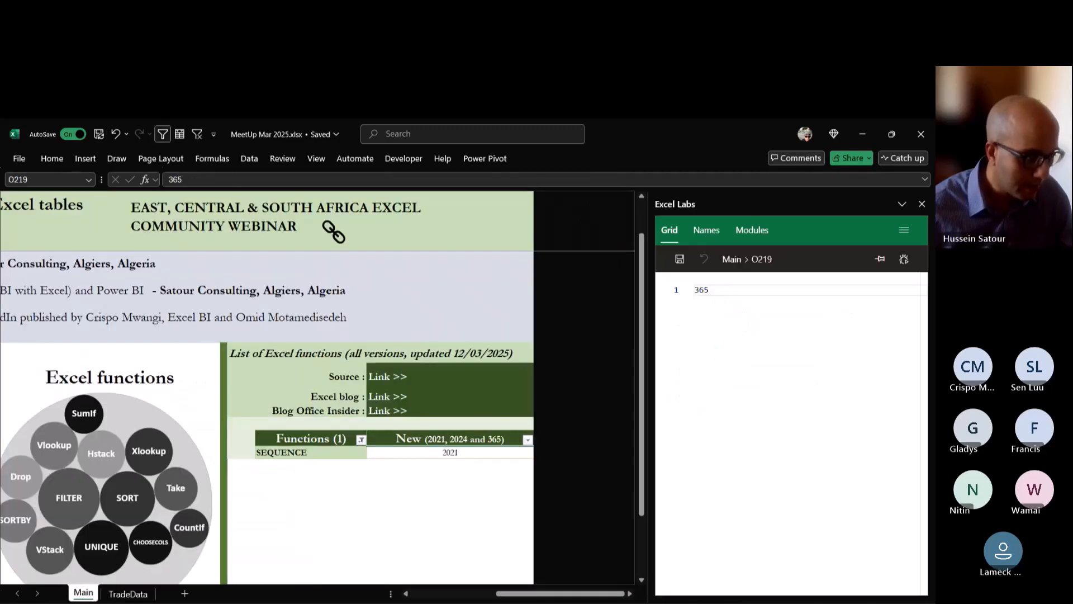
drag(531, 594, 444, 595)
scroll(337, 473, up, 1)
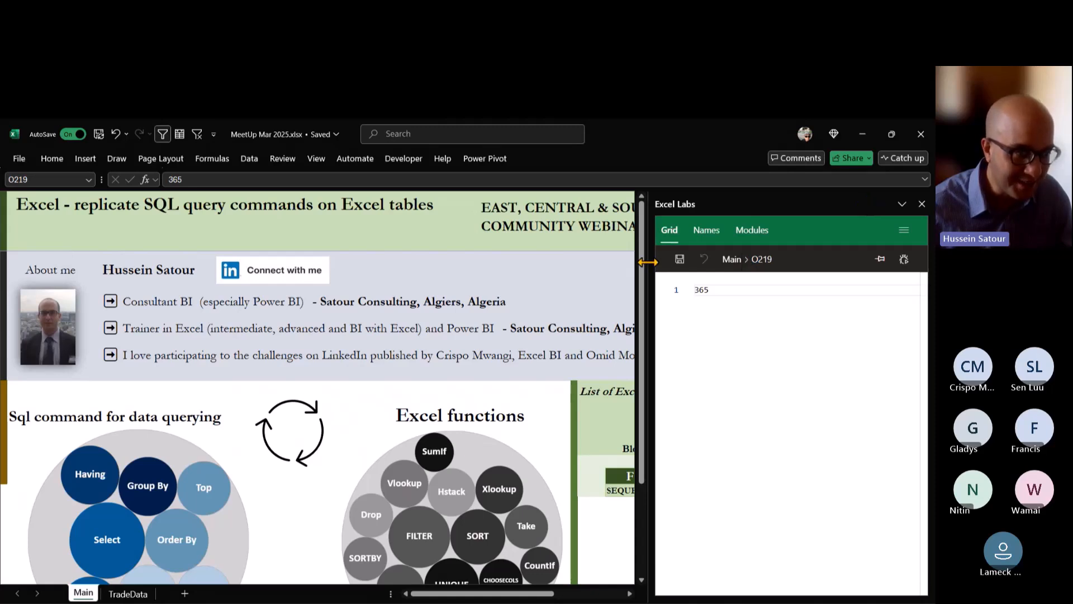
drag(648, 261, 792, 260)
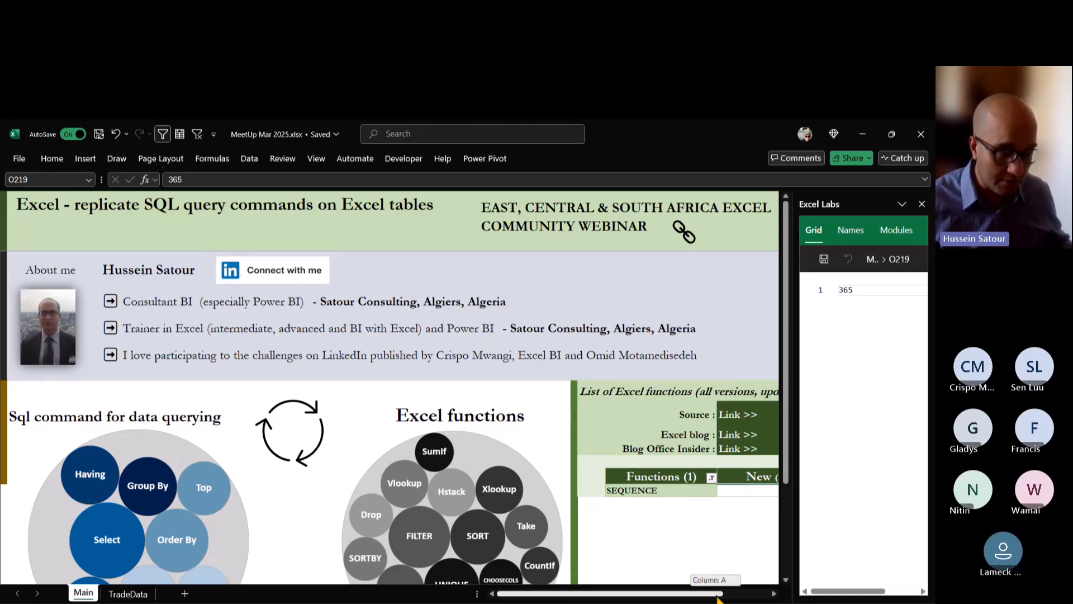
click(774, 593)
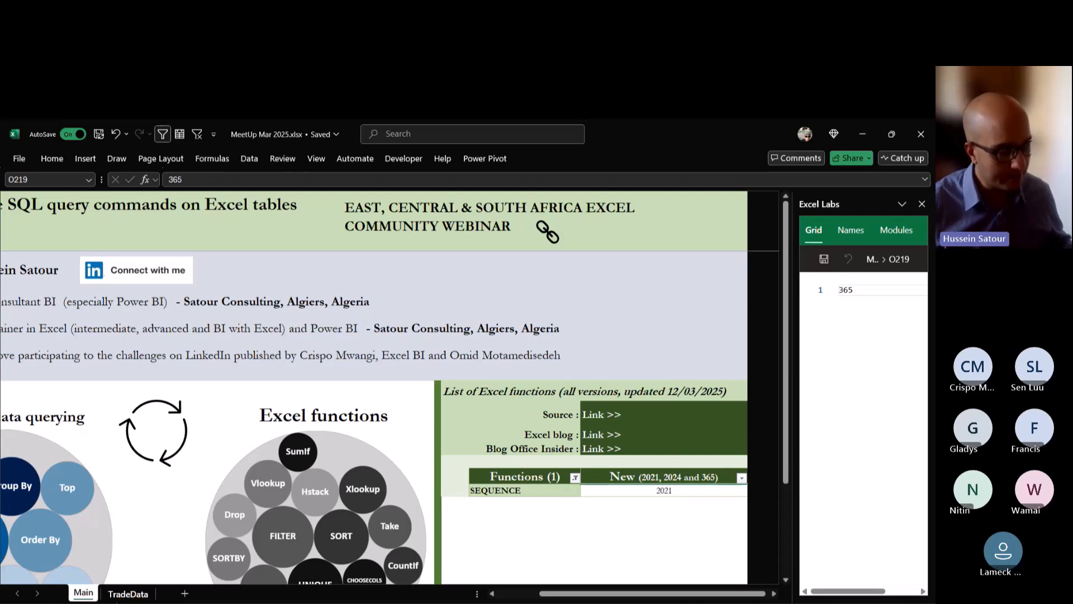
Return to the TradeData sheet, bring the LEFT JOIN query 15 into view and widen the Excel Labs pane again.
click(127, 594)
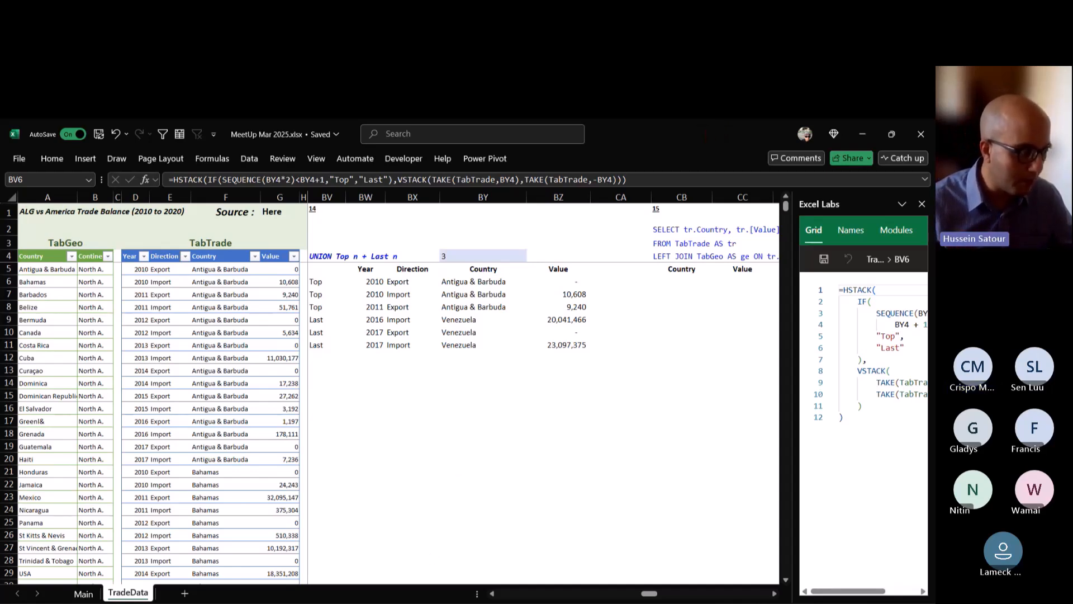
click(231, 559)
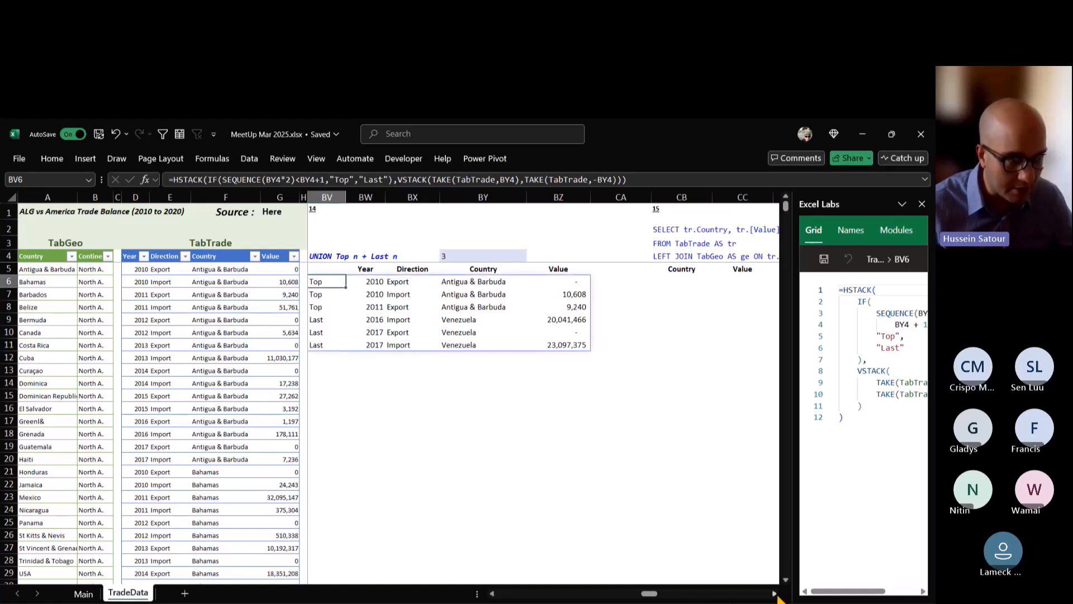
click(774, 592)
click(774, 593)
click(774, 593)
click(774, 593)
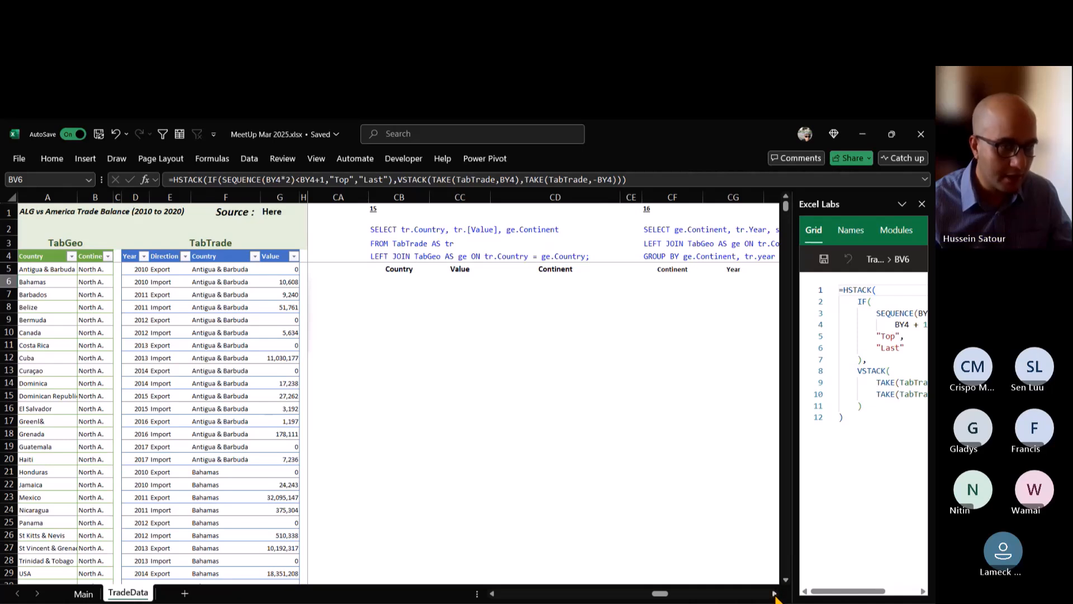
click(774, 594)
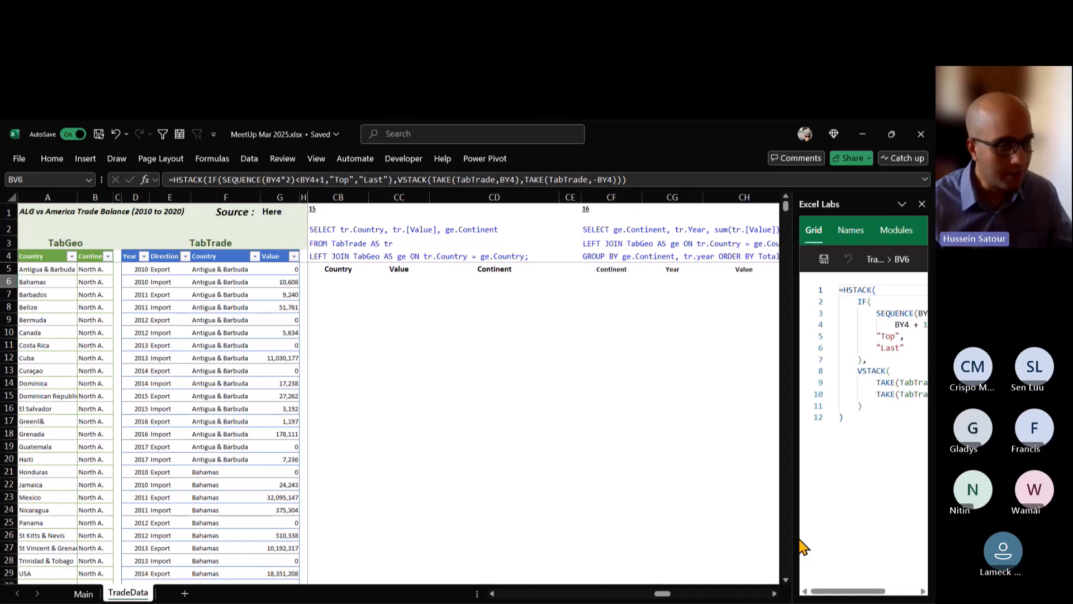
drag(794, 538, 649, 525)
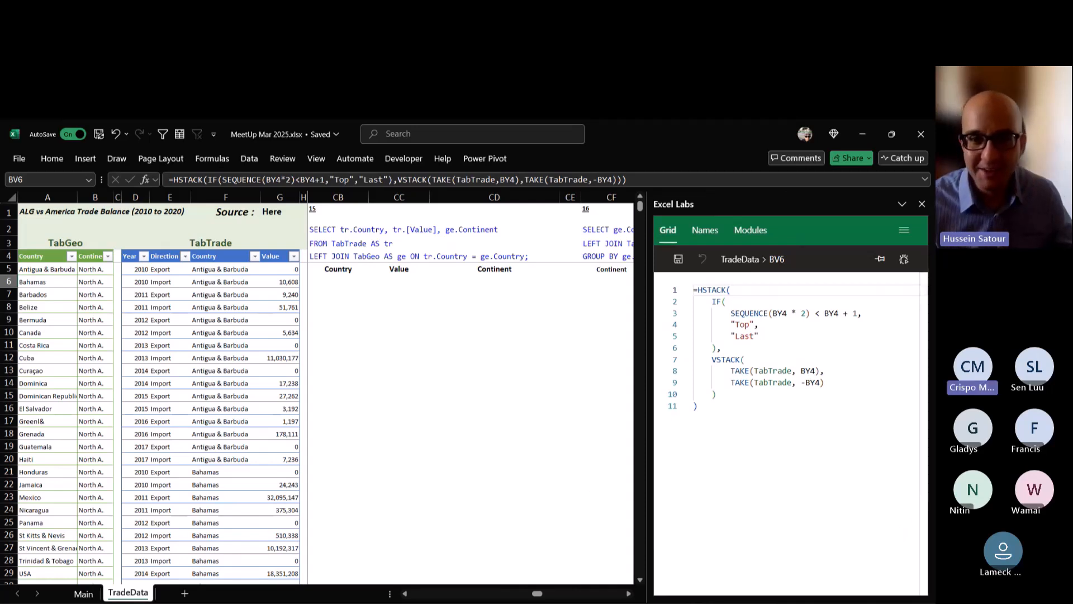
Start an XLOOKUP formula in CB6 under query 15 with TabTrade[Country] as the lookup value.
click(338, 281)
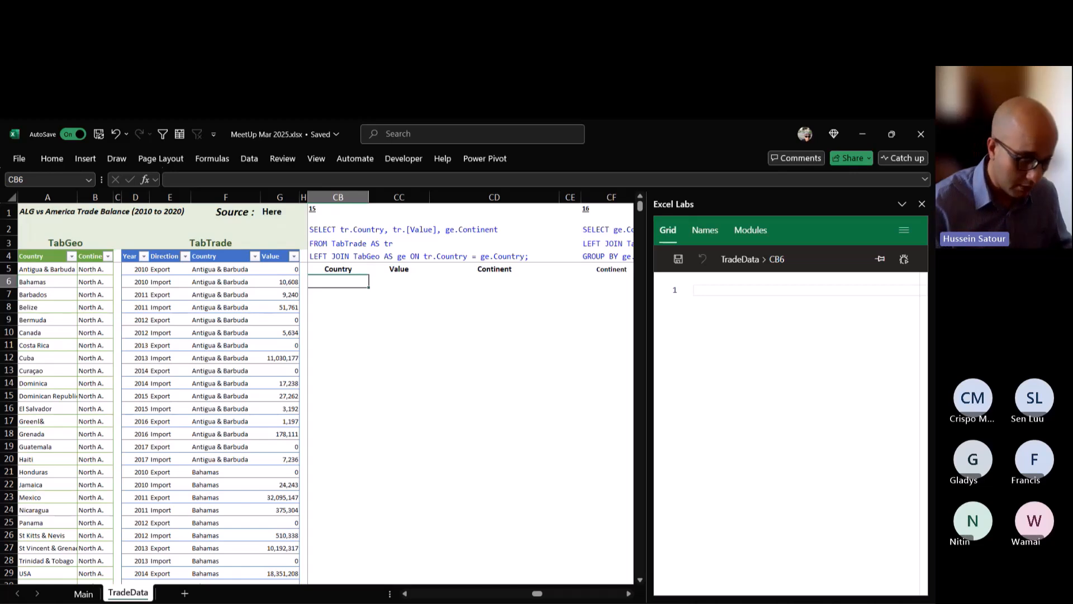
text(=)
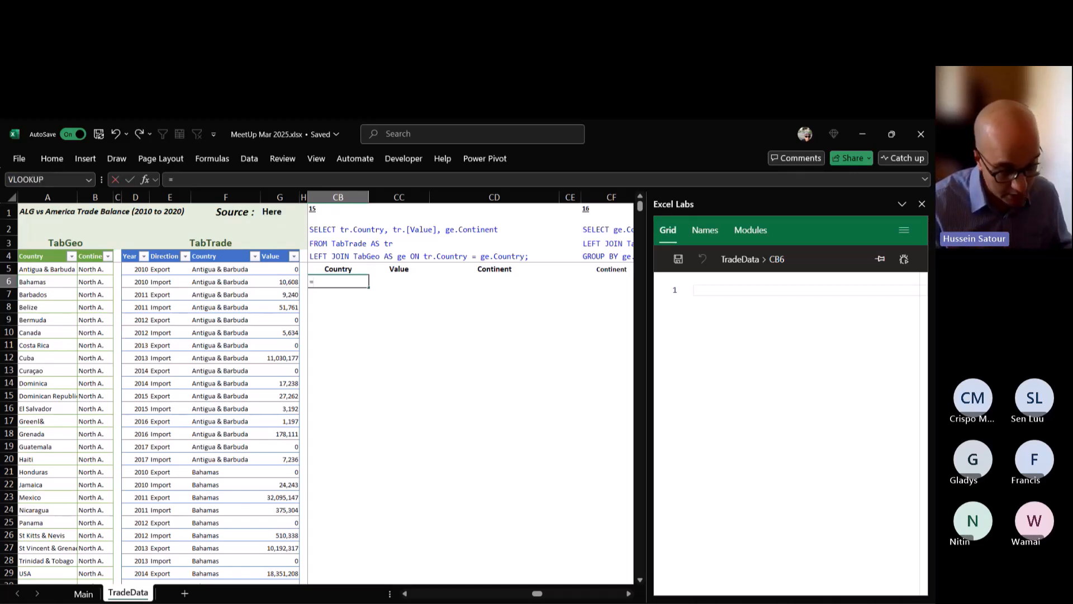
text(xlo)
key(Tab)
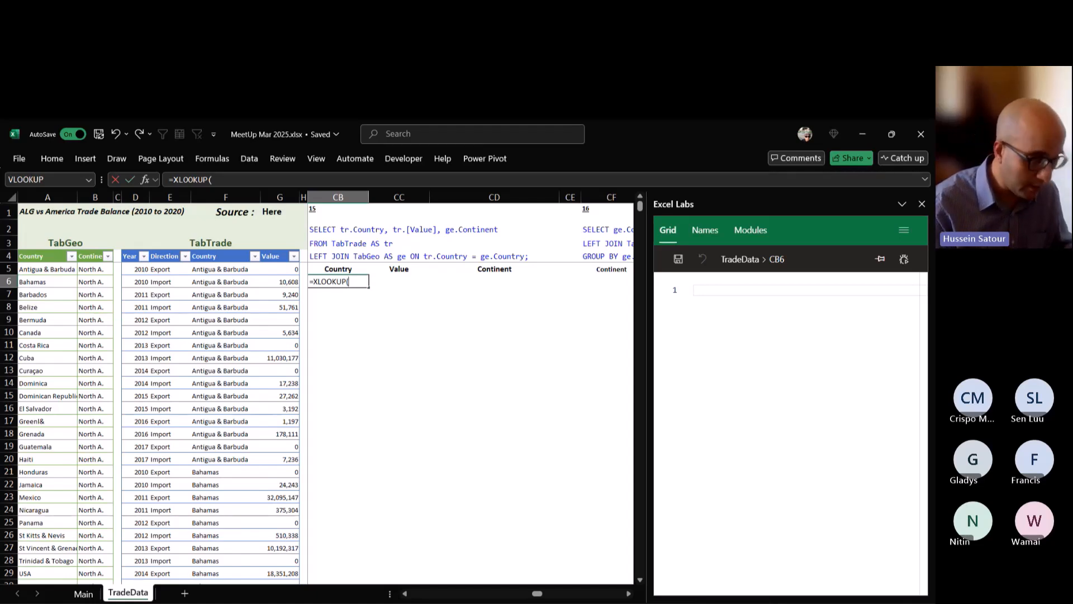
text(TabTrade)
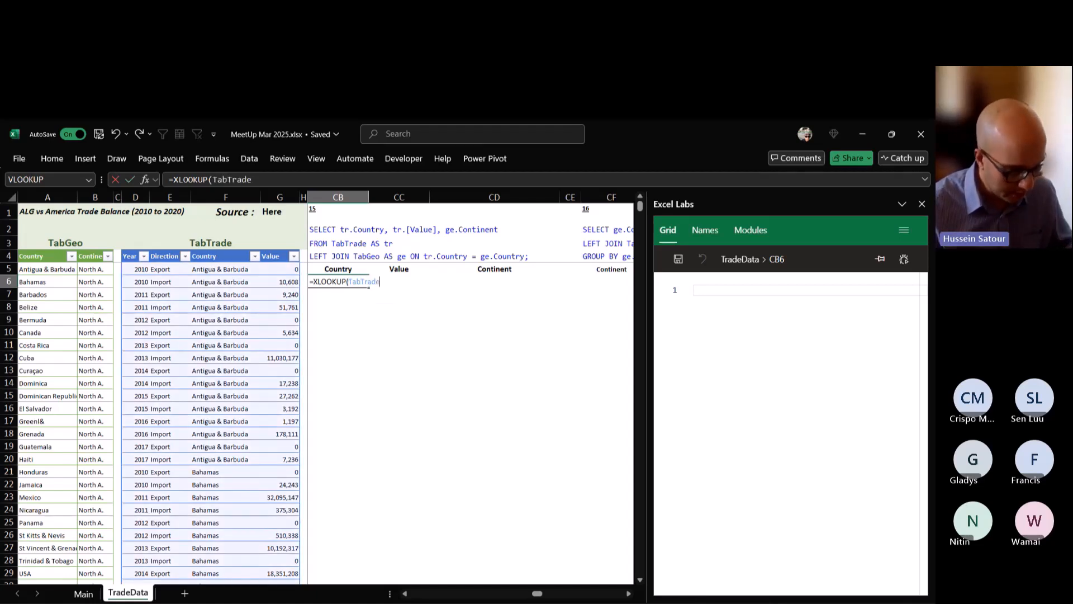
text([coun)
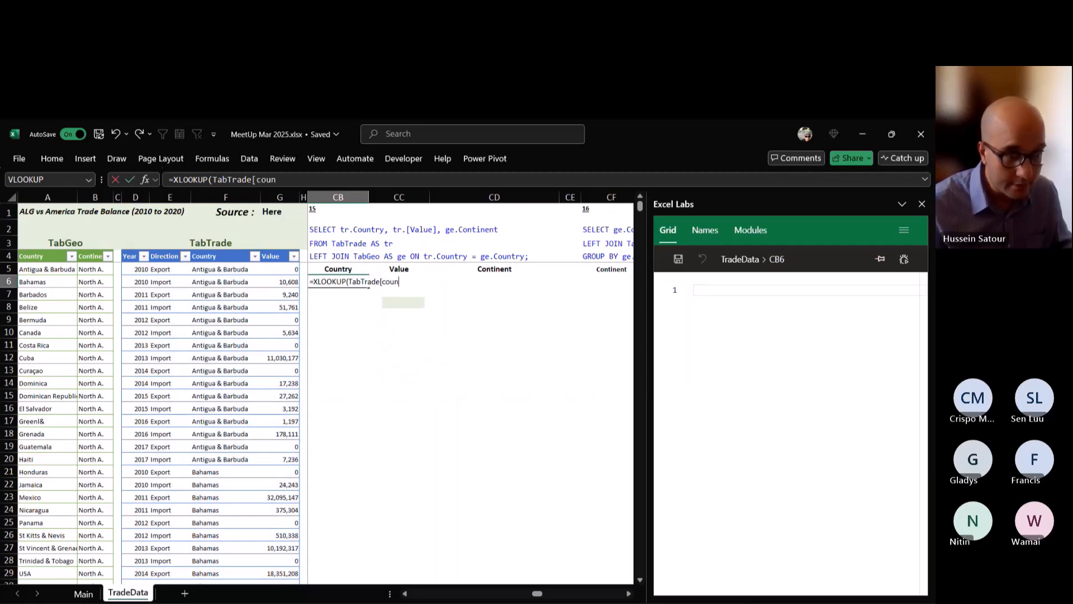
key(Tab)
text(],)
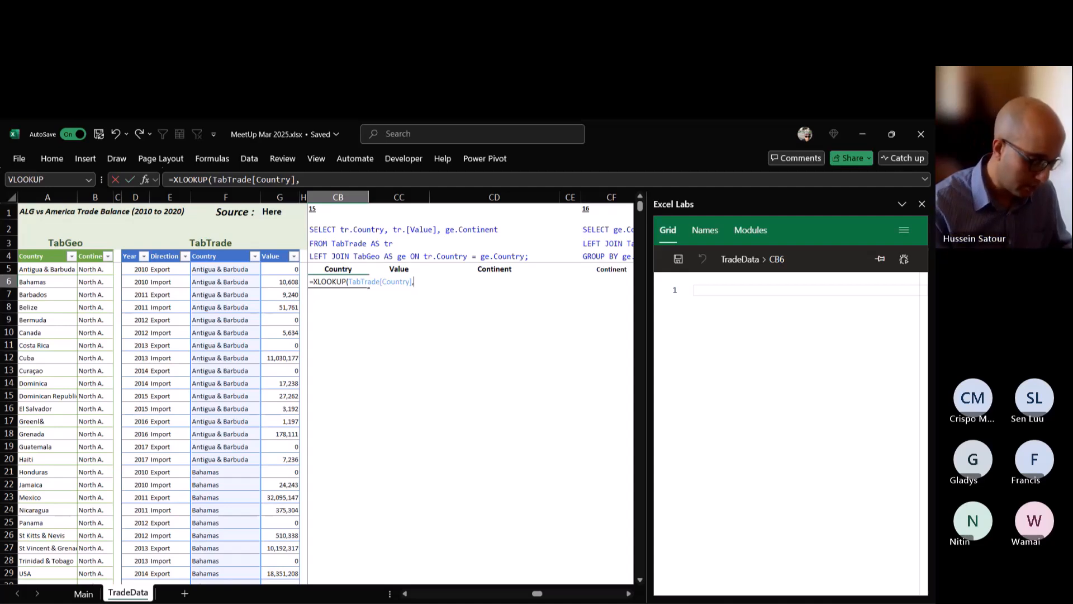
Complete the CB6 XLOOKUP with TabGeo[Country] as lookup array and TabGeo[Continent] as return array, and check the spilled column.
text(tabg)
key(Tab)
text([)
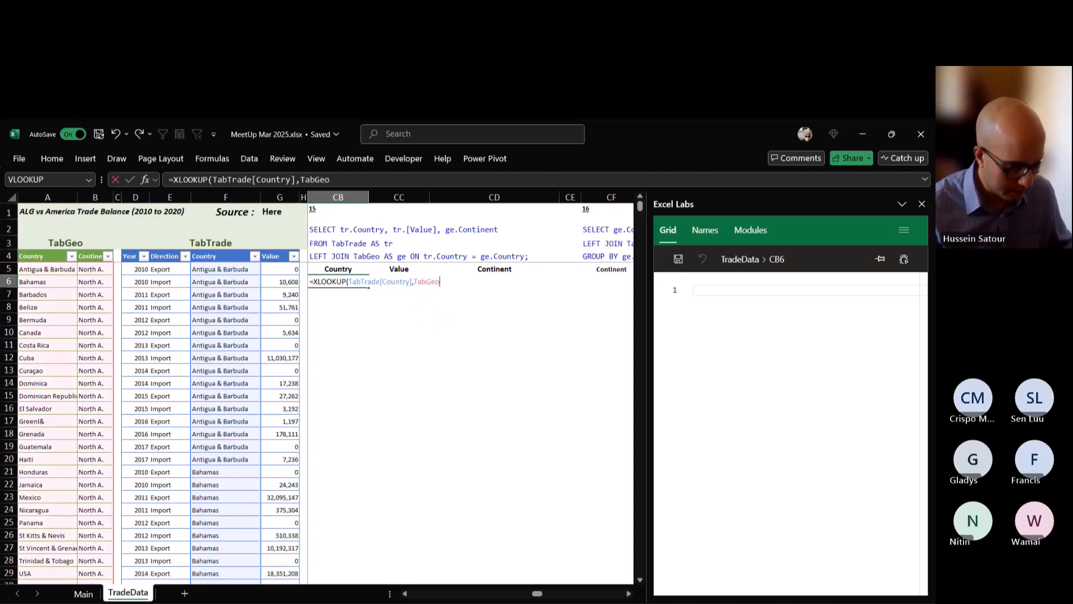
key(Tab)
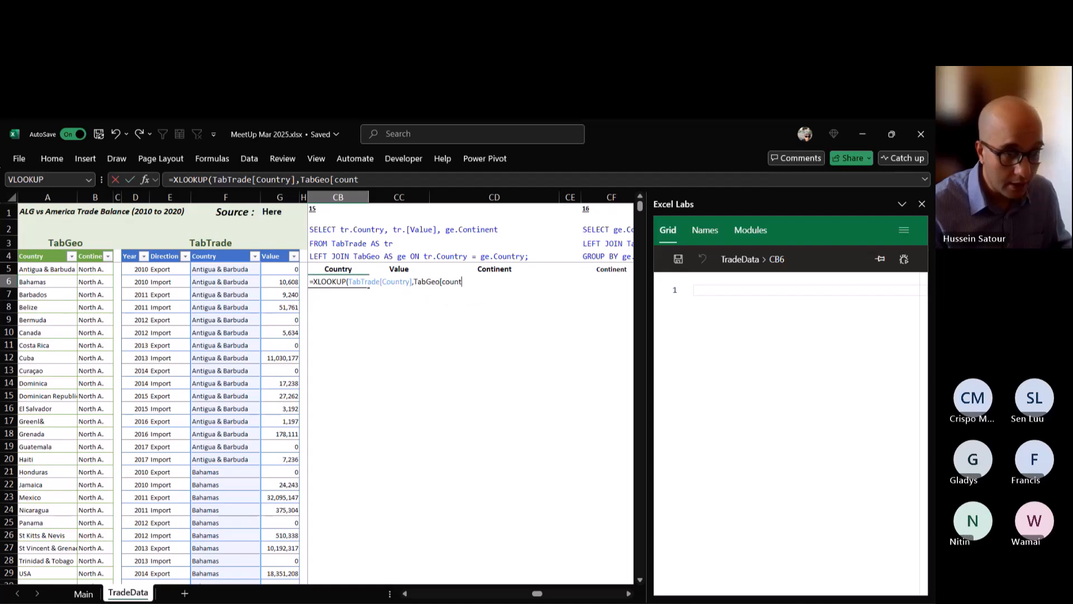
text(],)
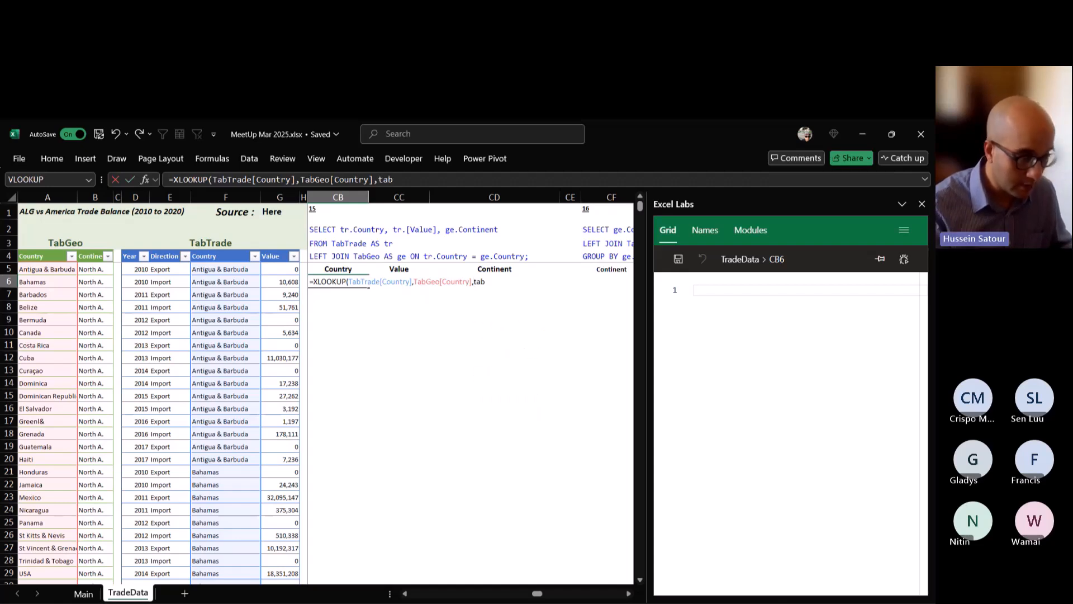
text(TabGeo[cont)
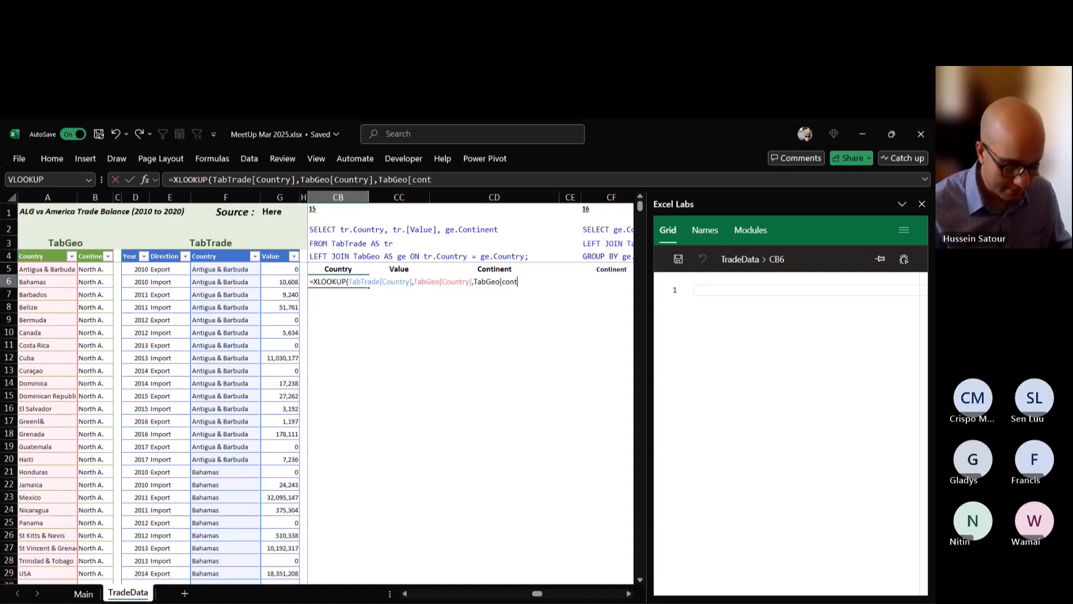
key(Tab)
text(])
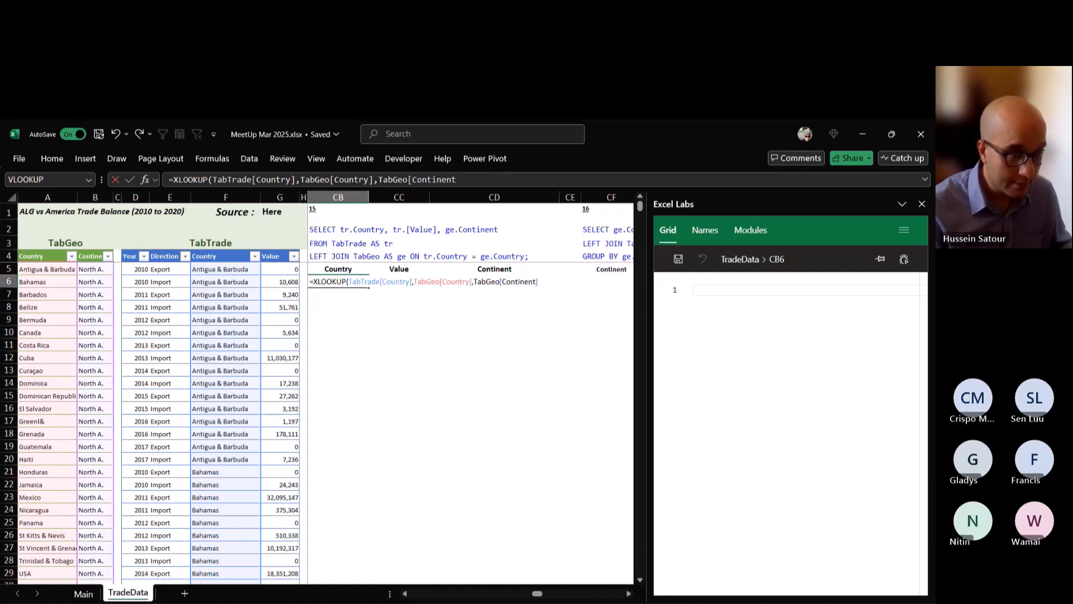
key(ctrl+Return)
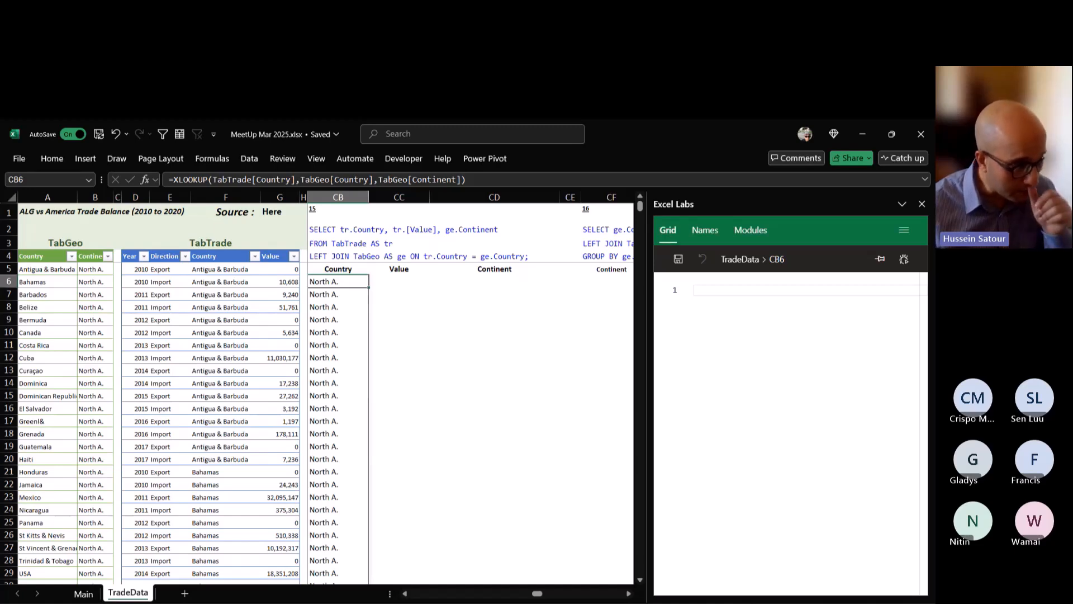
scroll(325, 419, down, 11)
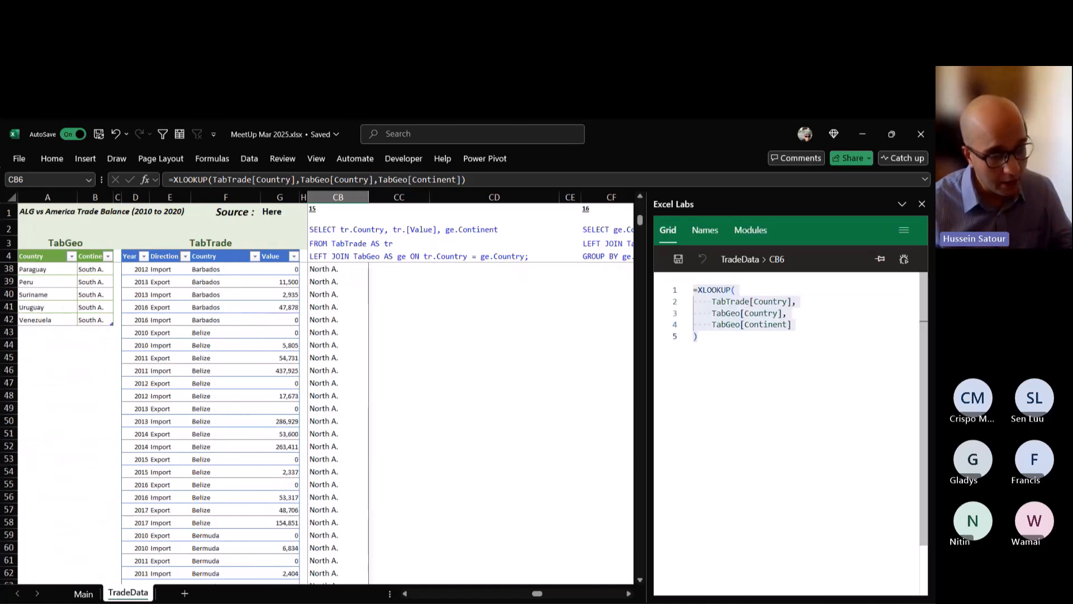
scroll(324, 419, down, 4)
scroll(324, 419, up, 15)
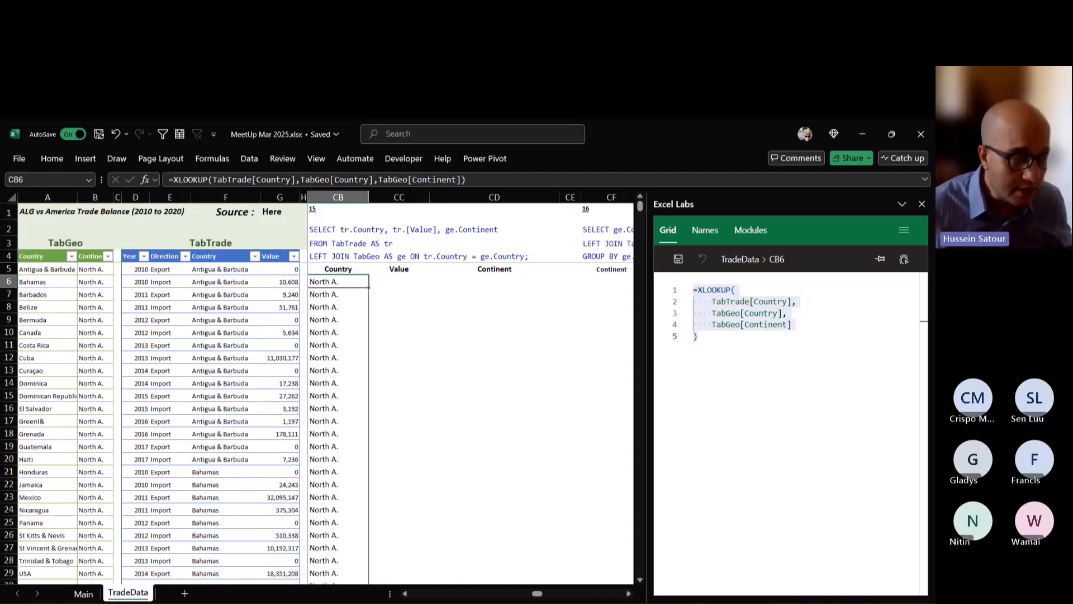
Wrap the CB6 XLOOKUP formula in HSTACK with TabTrade as its first argument.
key(F2)
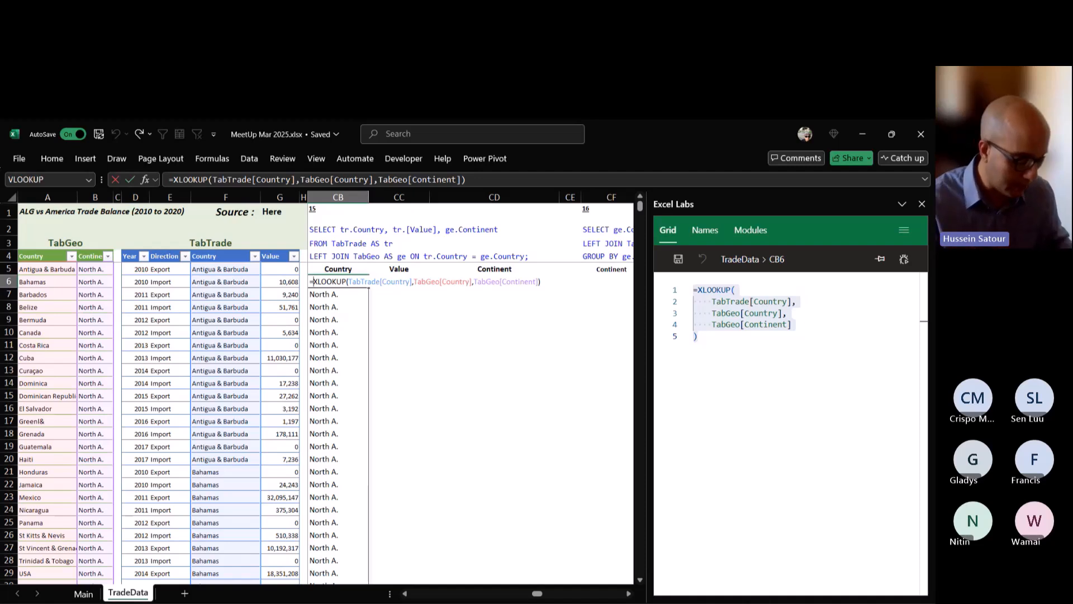
text(HSTACK(t)
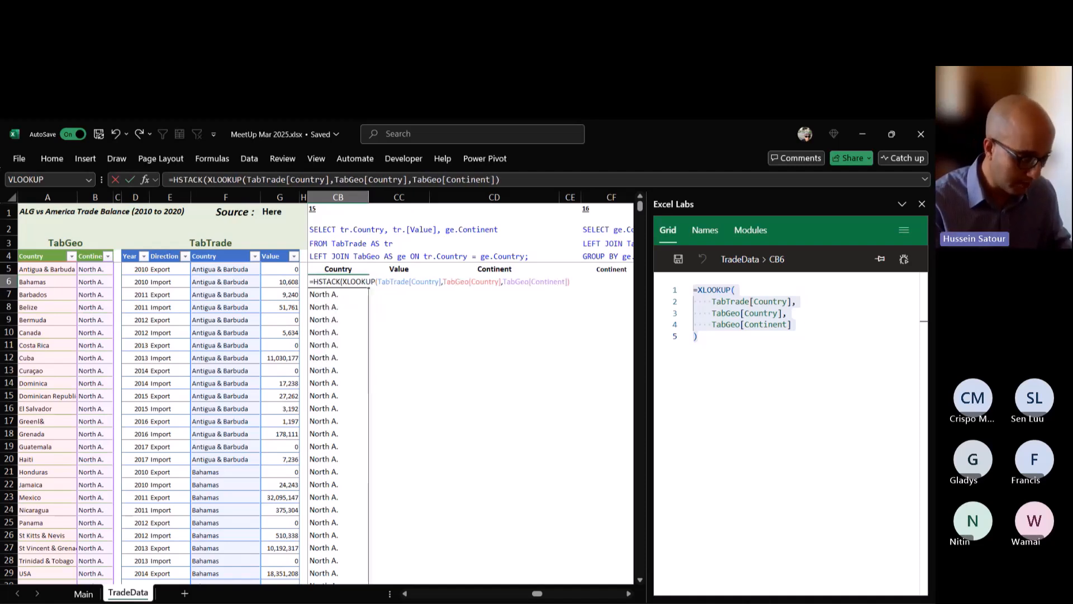
text(ab)
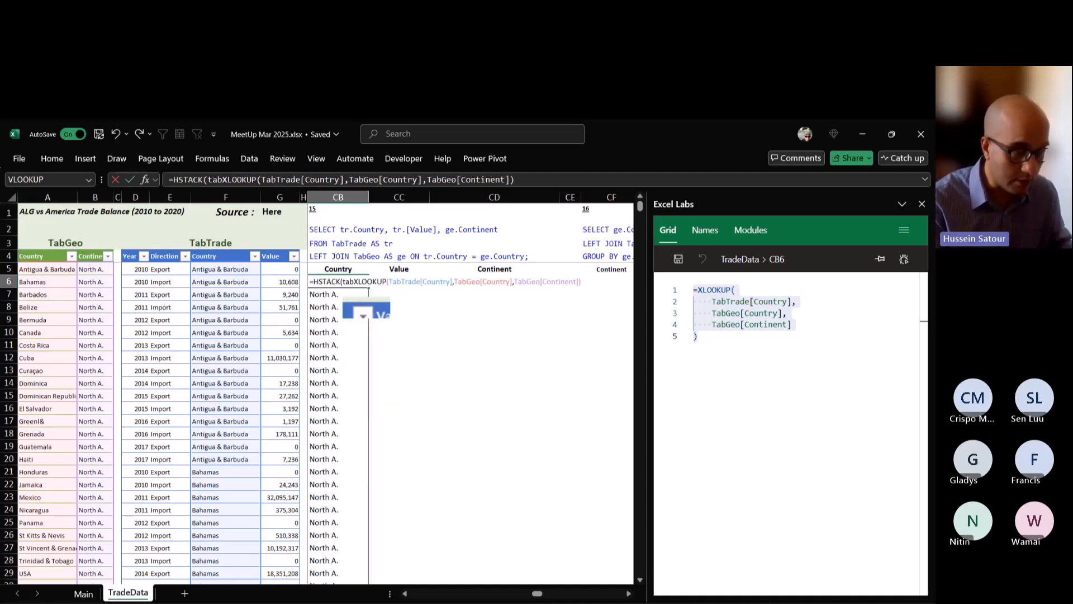
key(Tab)
text(,)
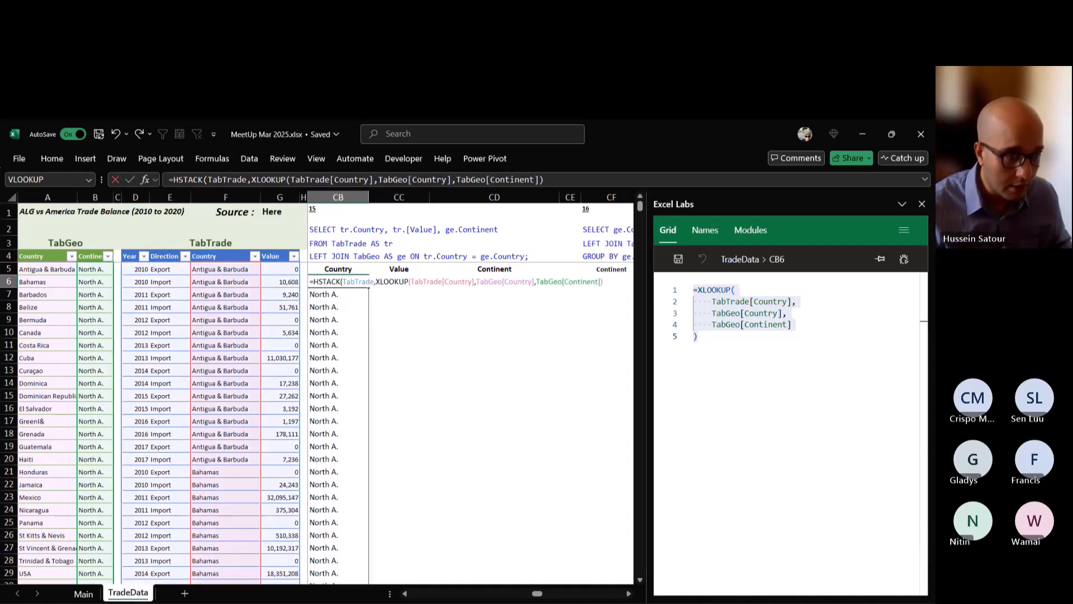
key(ctrl+Return)
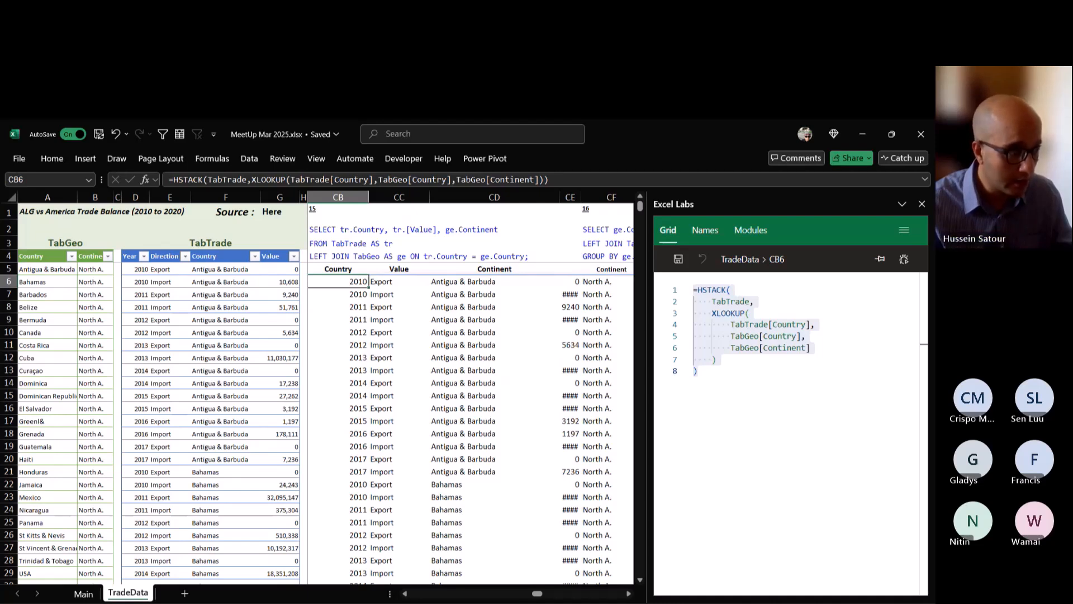
Wrap the CB6 HSTACK formula in CHOOSECOLS returning columns 3, 4 and 5, and review the completed formula.
key(F2)
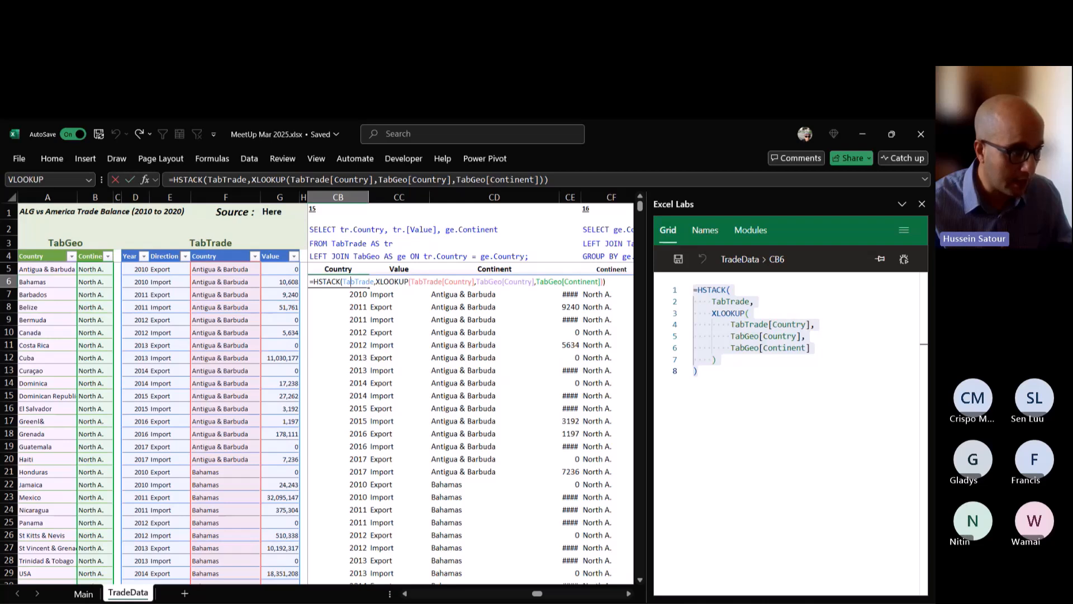
click(313, 282)
text(CHOOSECOLS()
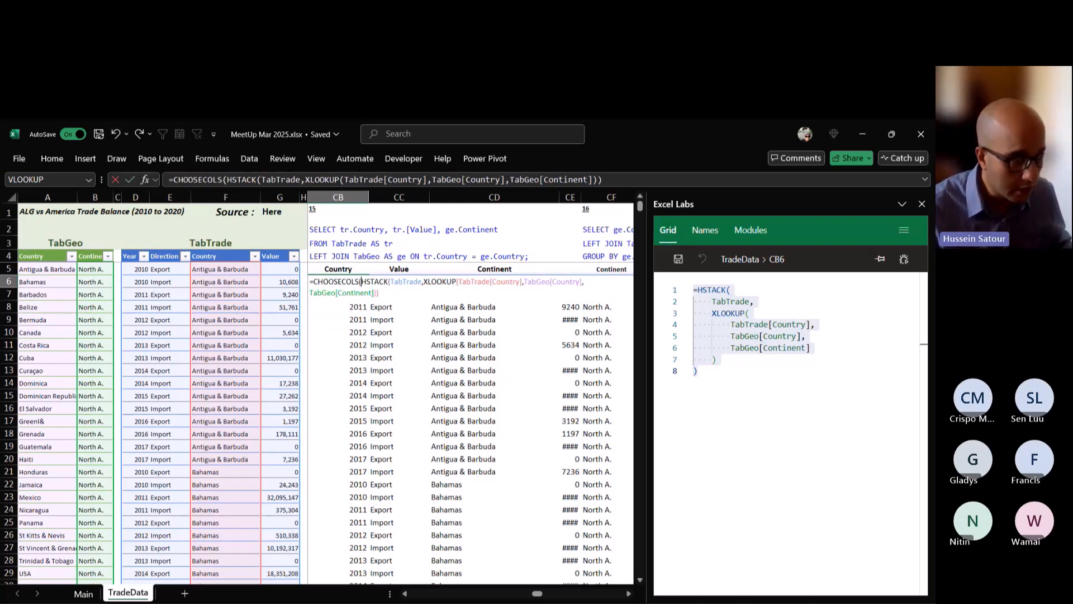
key(ctrl+End)
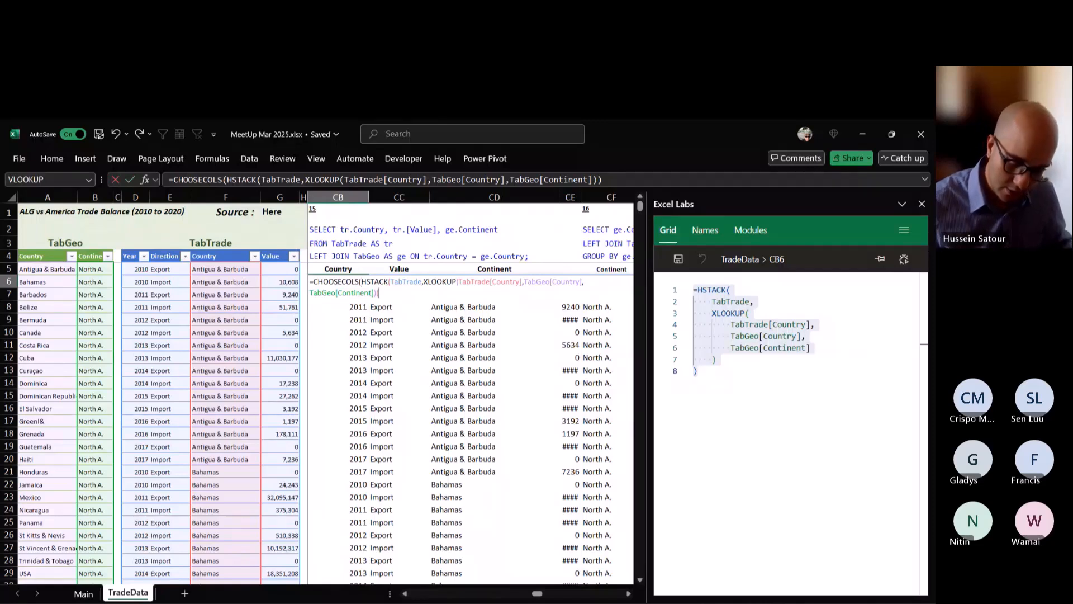
text(,3,4)
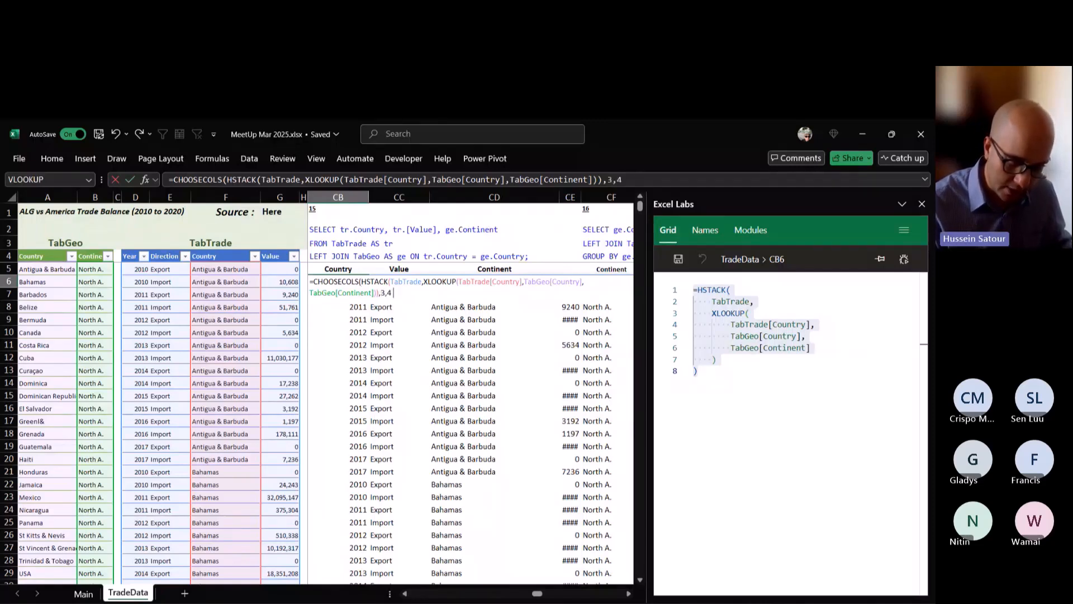
text(,5))
key(ctrl+Return)
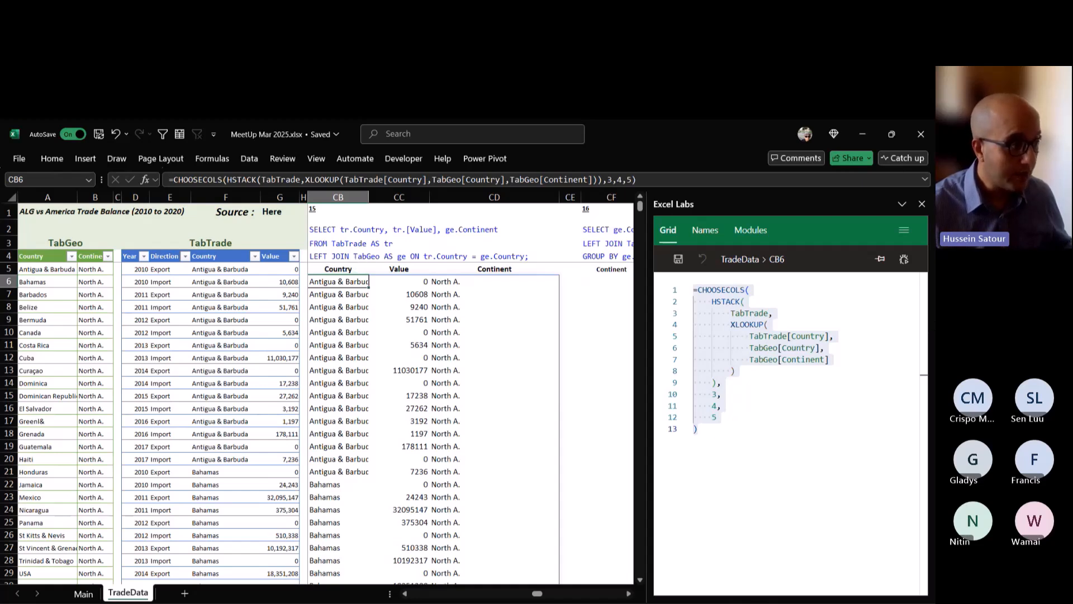
key(F2)
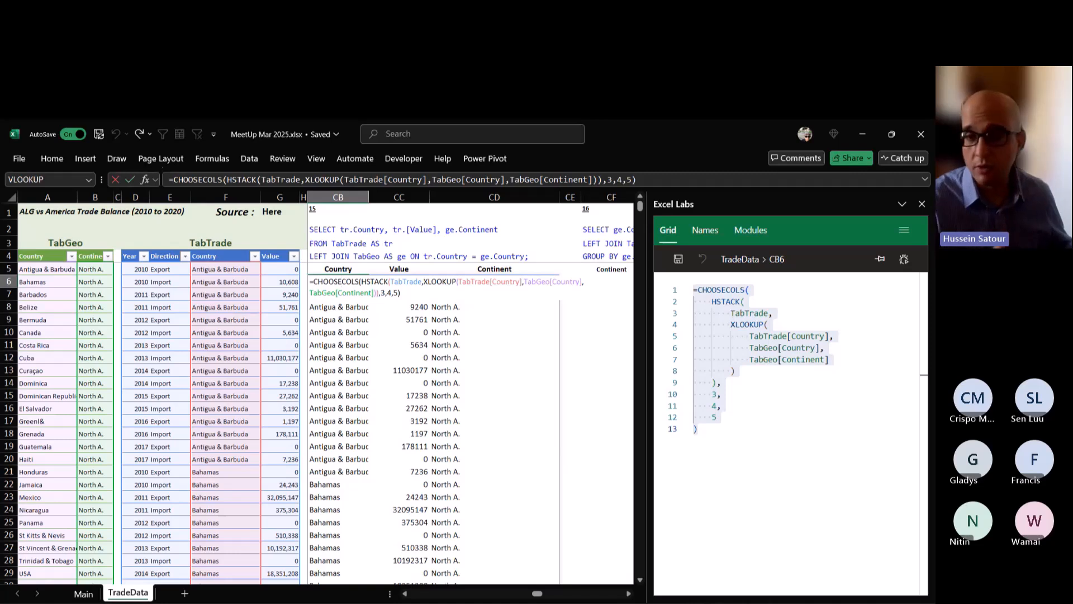
key(ctrl+Return)
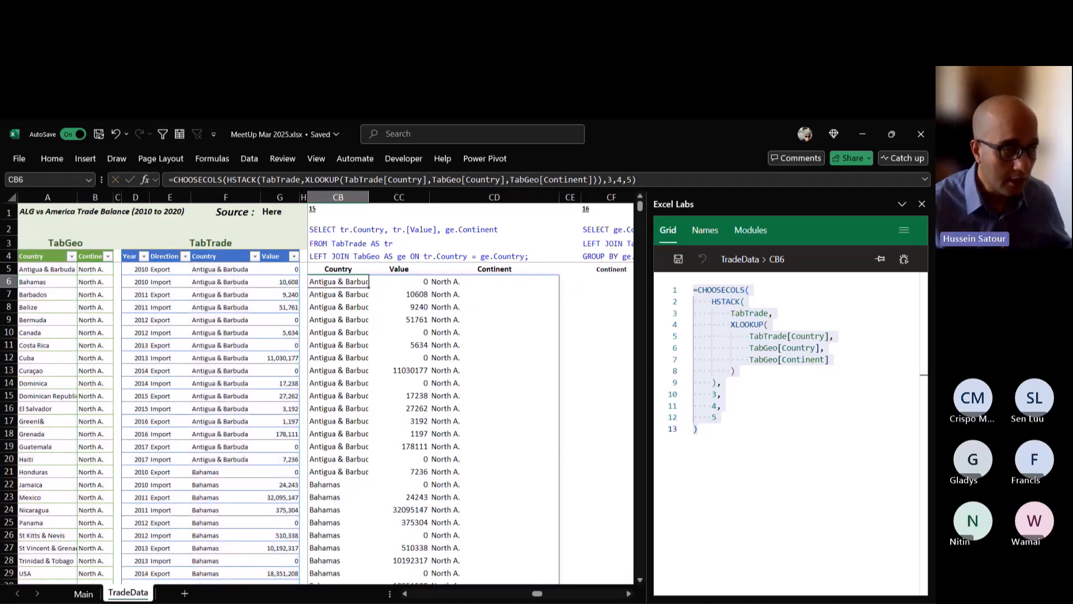
Bring query 16 fully into view, select CF6 under its Continent header and narrow the Excel Labs pane.
click(629, 595)
click(629, 595)
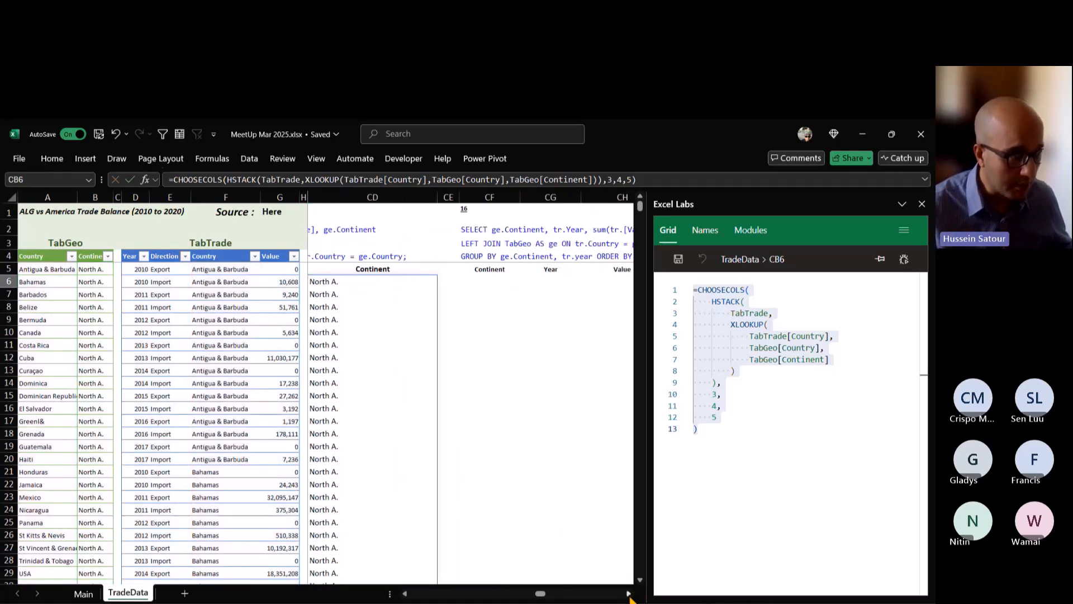
click(629, 596)
click(629, 595)
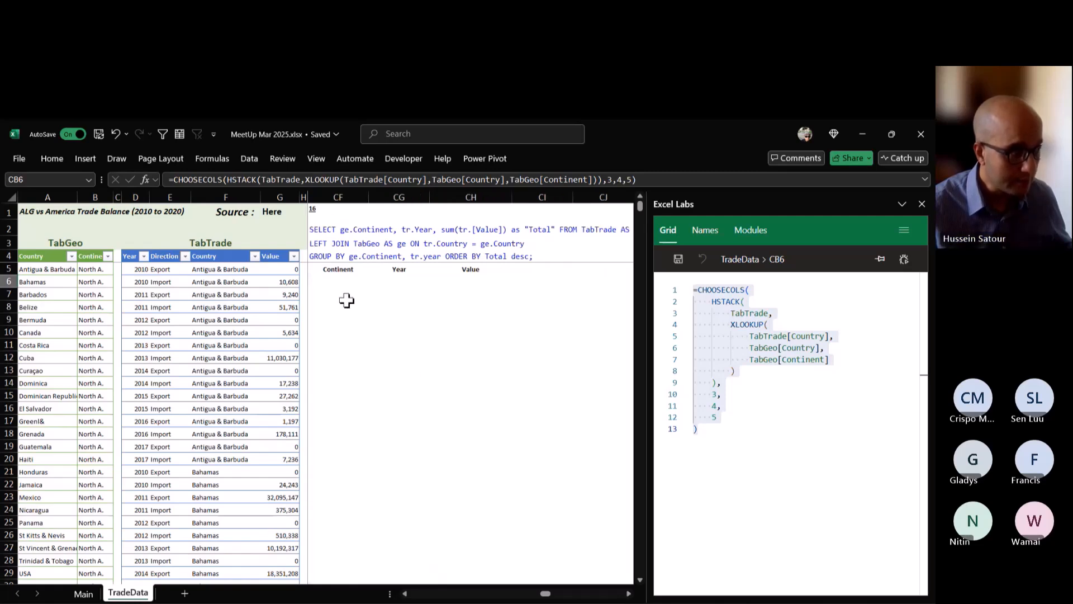
click(332, 281)
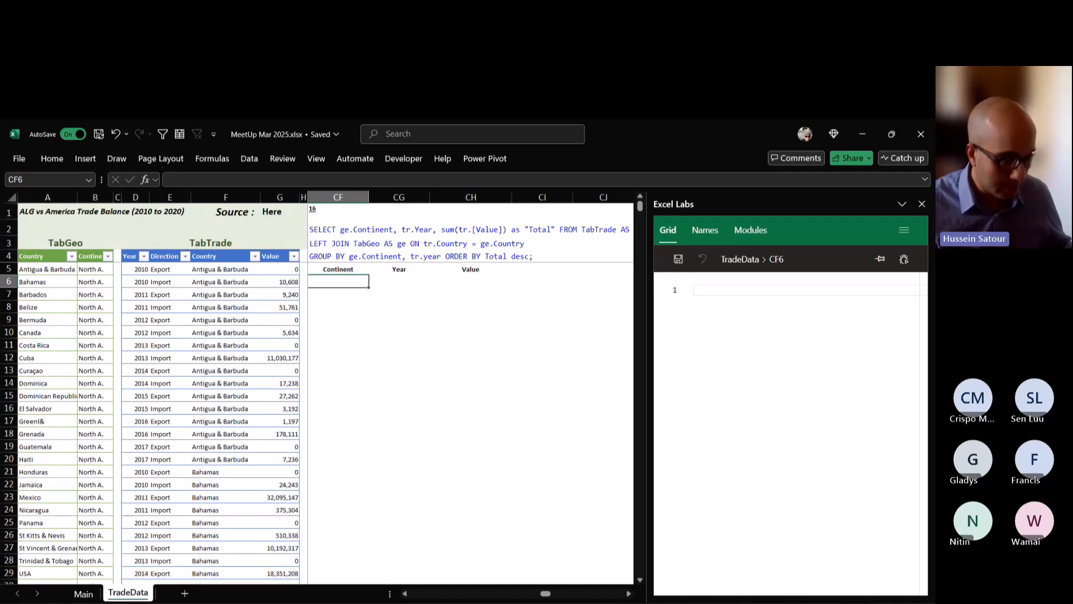
drag(644, 354, 707, 350)
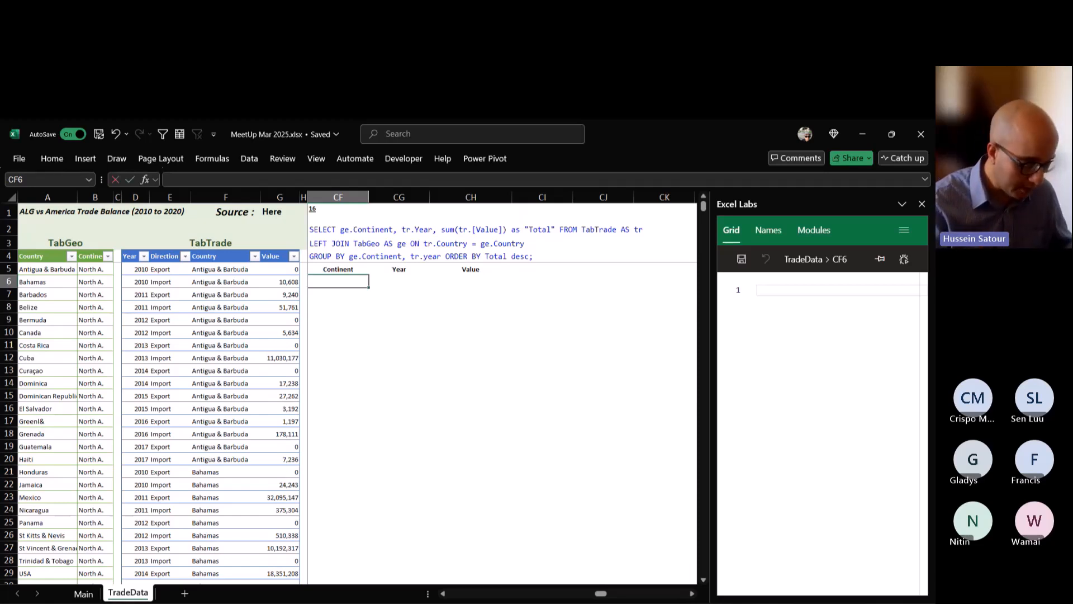
text(=grou)
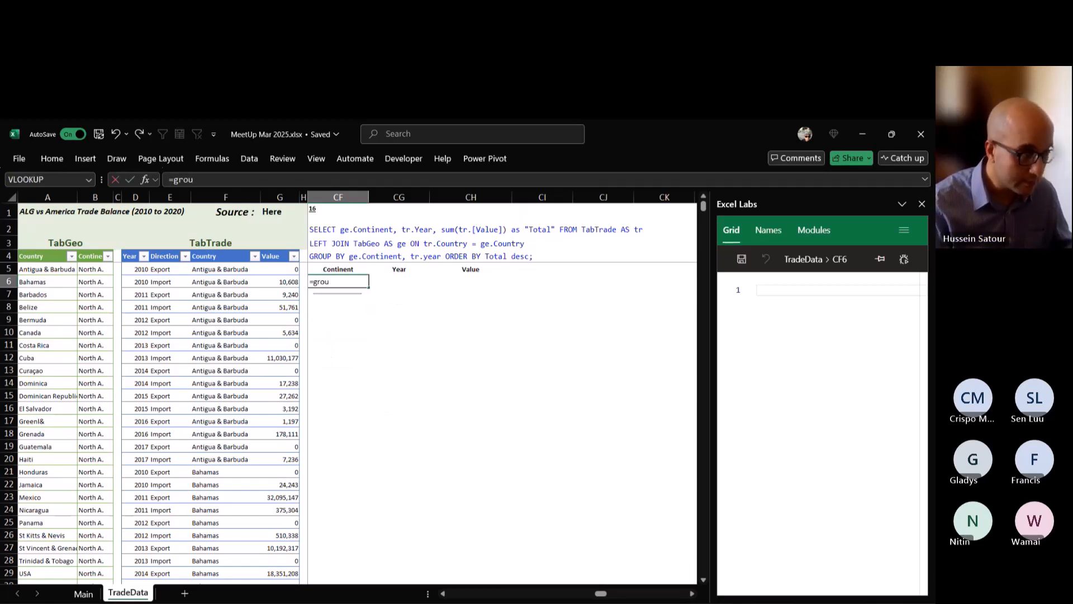
key(Escape)
key(Escape)
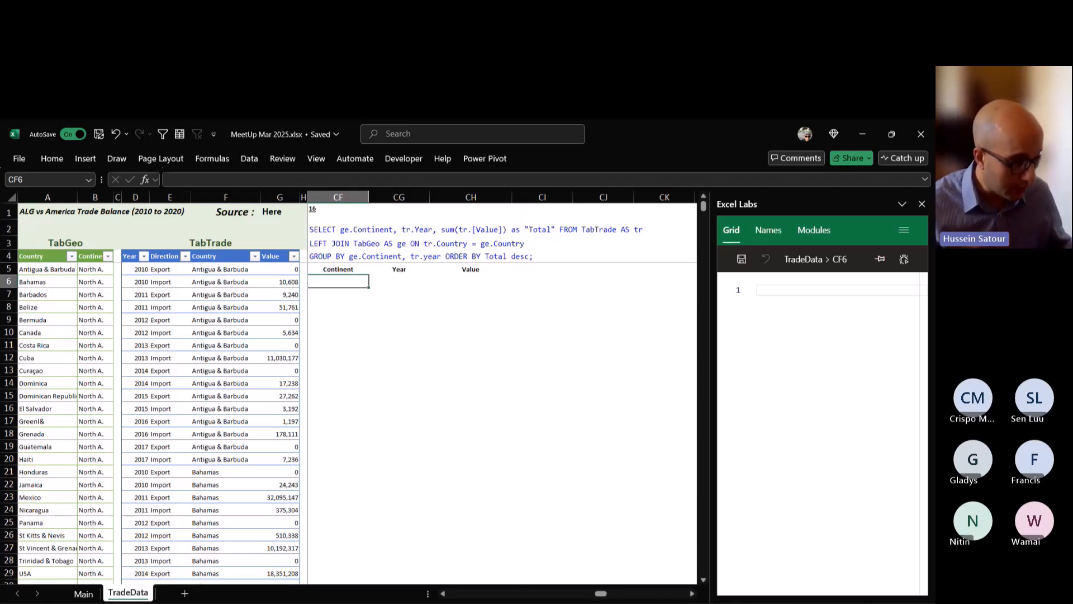
Filter the Excel functions list on the Main sheet to LET, and return to the TradeData sheet.
click(82, 594)
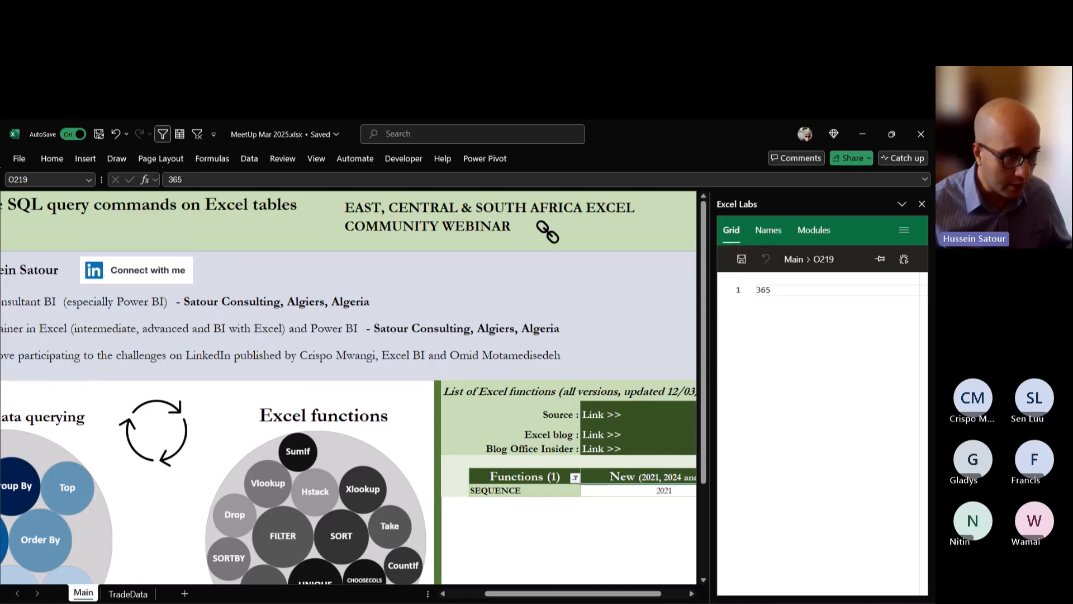
click(575, 478)
click(523, 331)
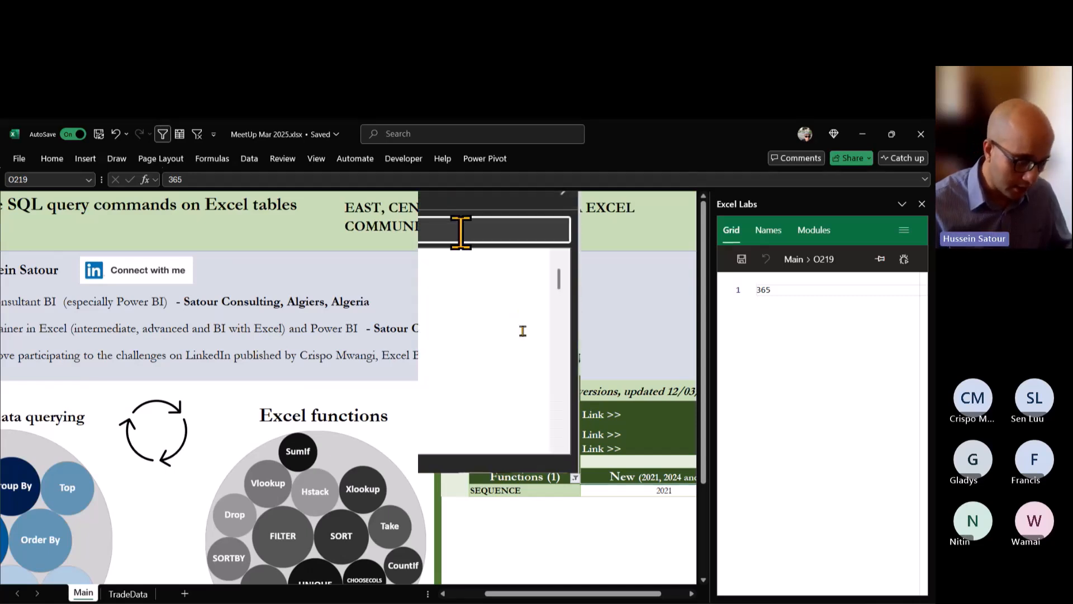
text(f)
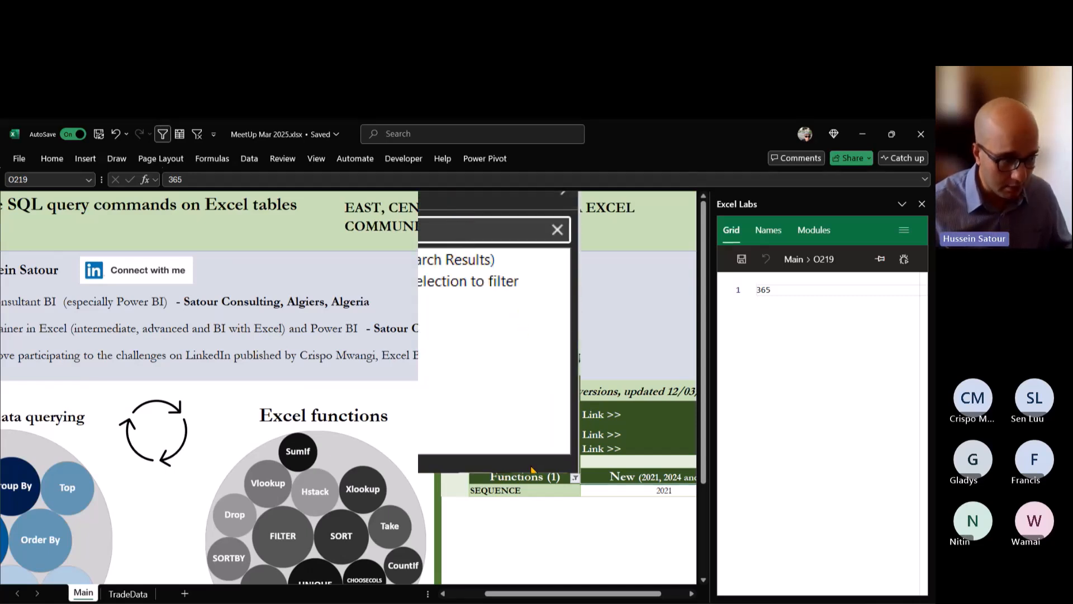
click(533, 463)
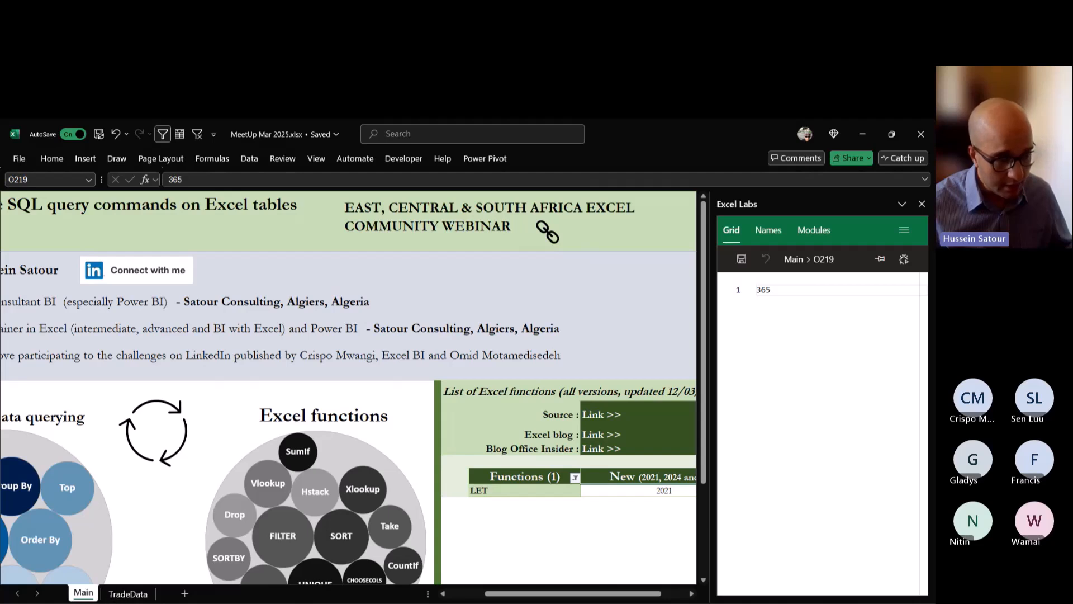
click(692, 595)
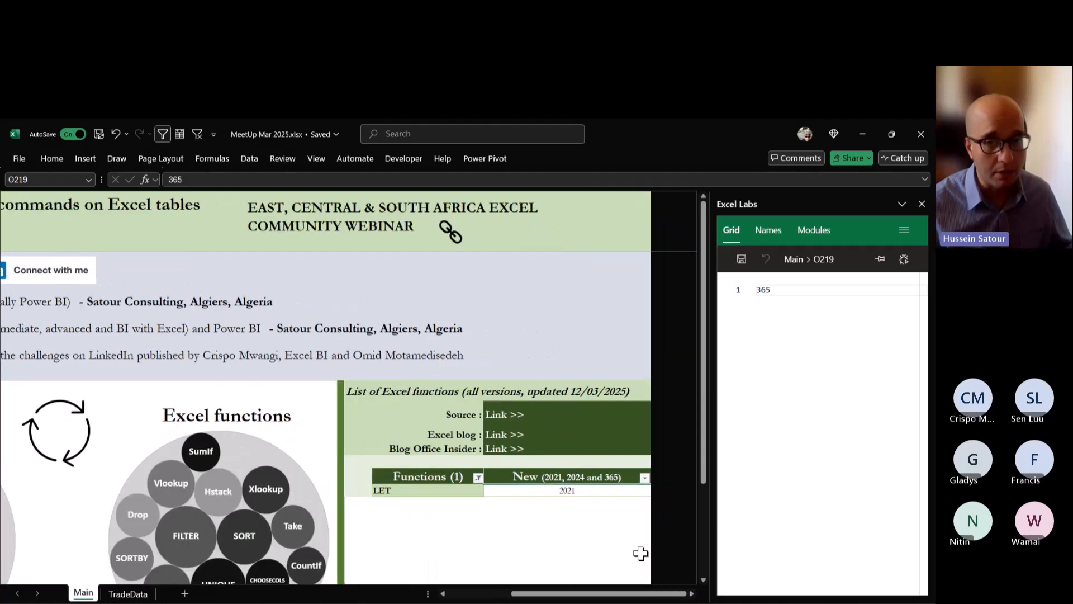
click(118, 595)
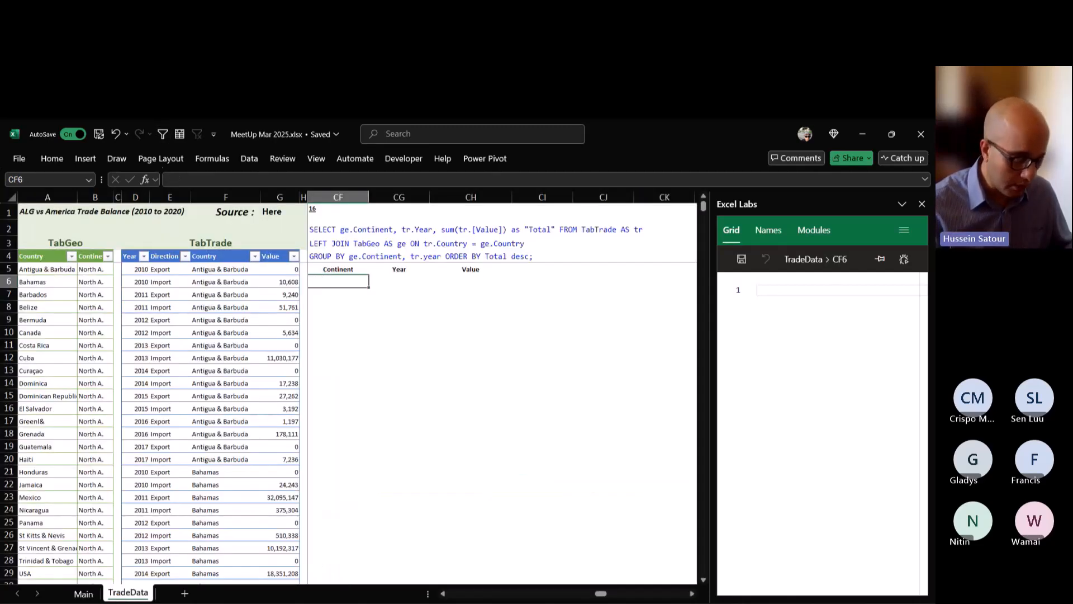
Start a LET formula in CF6 under query 16 with _Cont as the first variable name.
text(=LET()
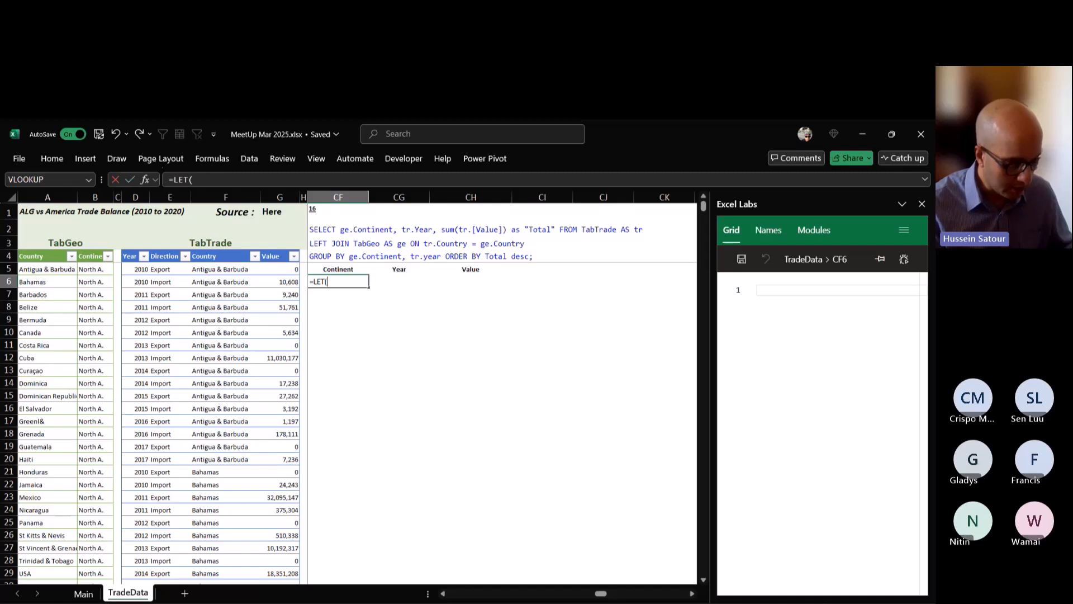
key(BackSpace)
key(BackSpace)
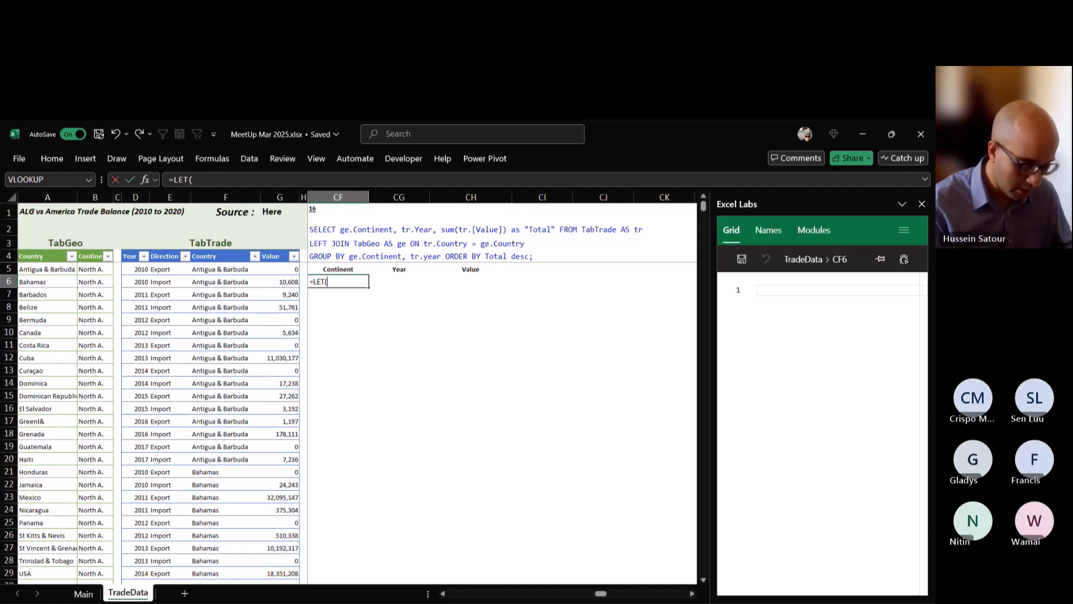
text(_Cont)
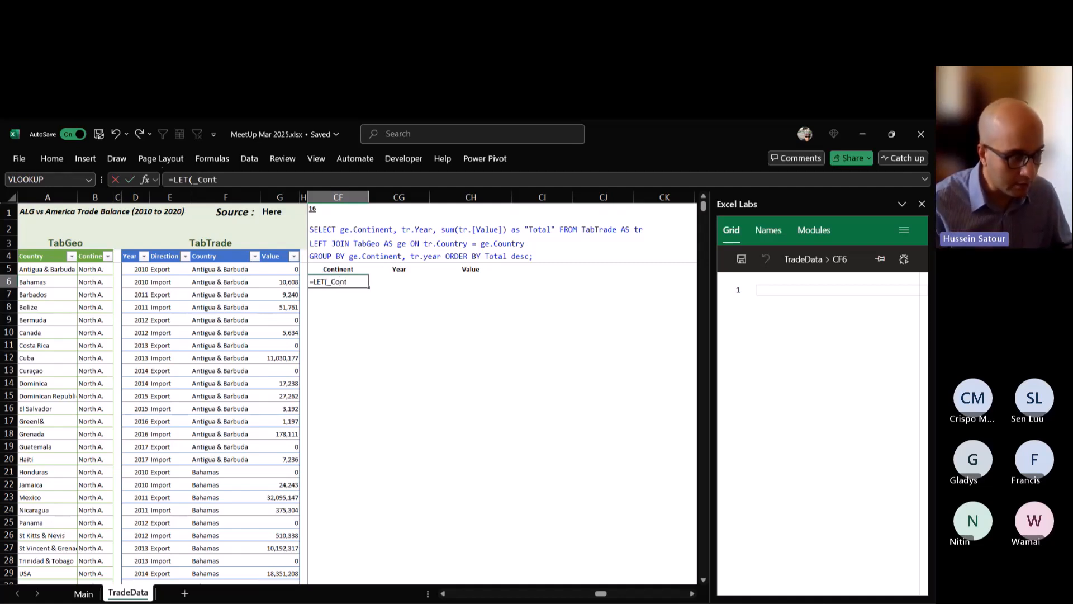
text(,)
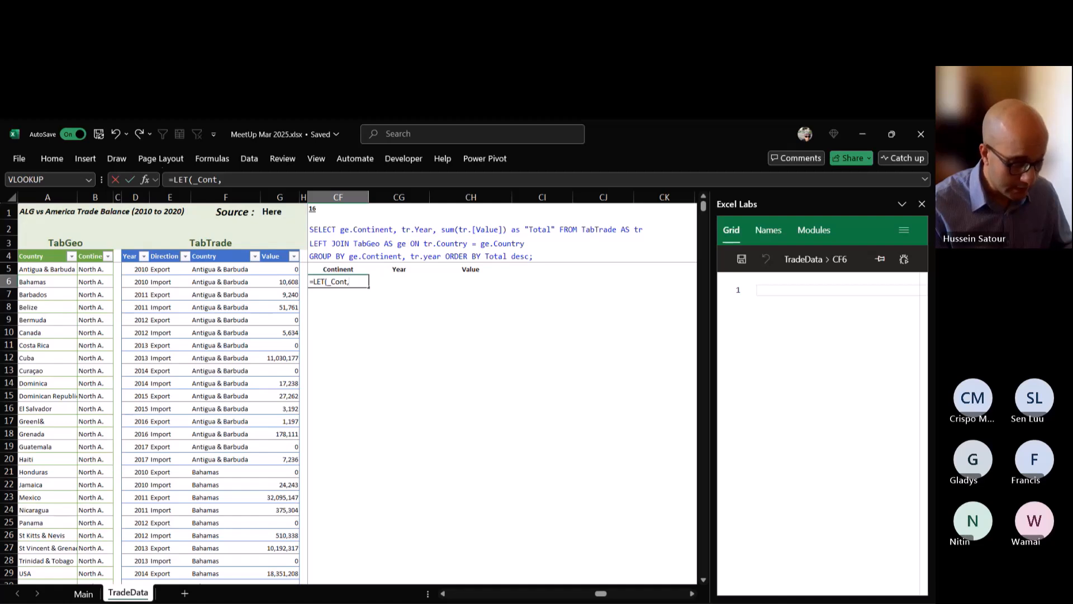
text( CLEAN()
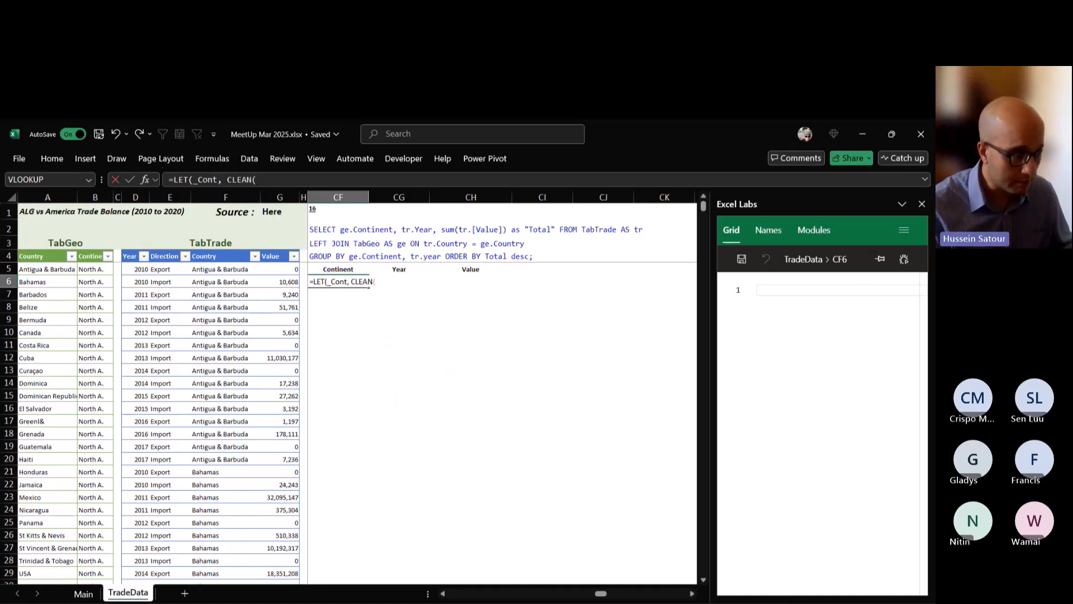
key(BackSpace)
key(BackSpace)
key(BackSpace)
key(BackSpace)
key(BackSpace)
key(BackSpace)
text(c)
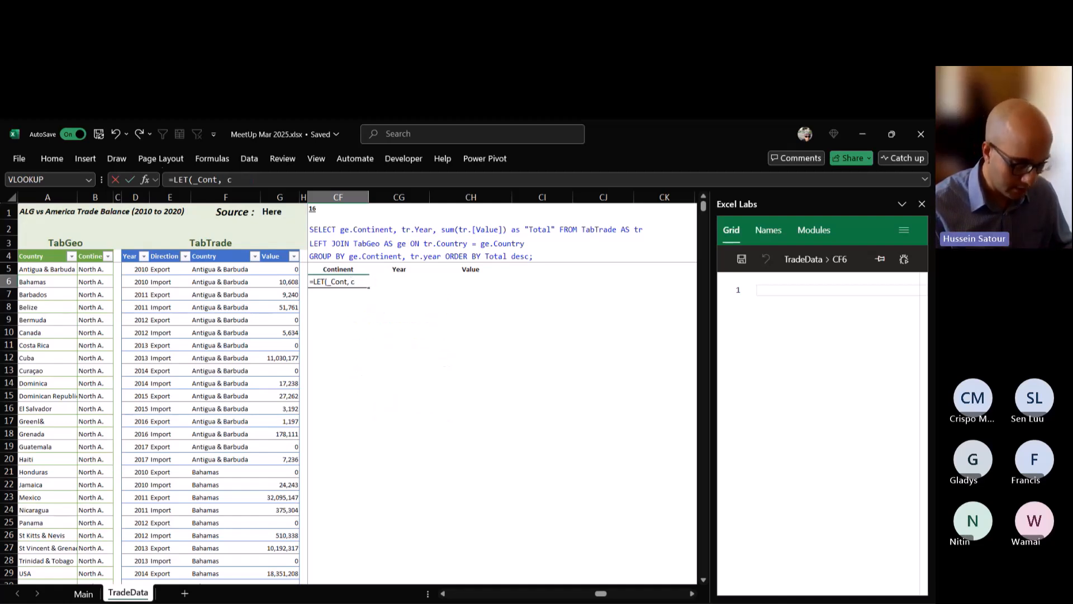
key(BackSpace)
Begin the _Cont definition in the CF6 LET formula as an XLOOKUP with TabTrade[Country] as lookup value.
text(xlo)
key(Tab)
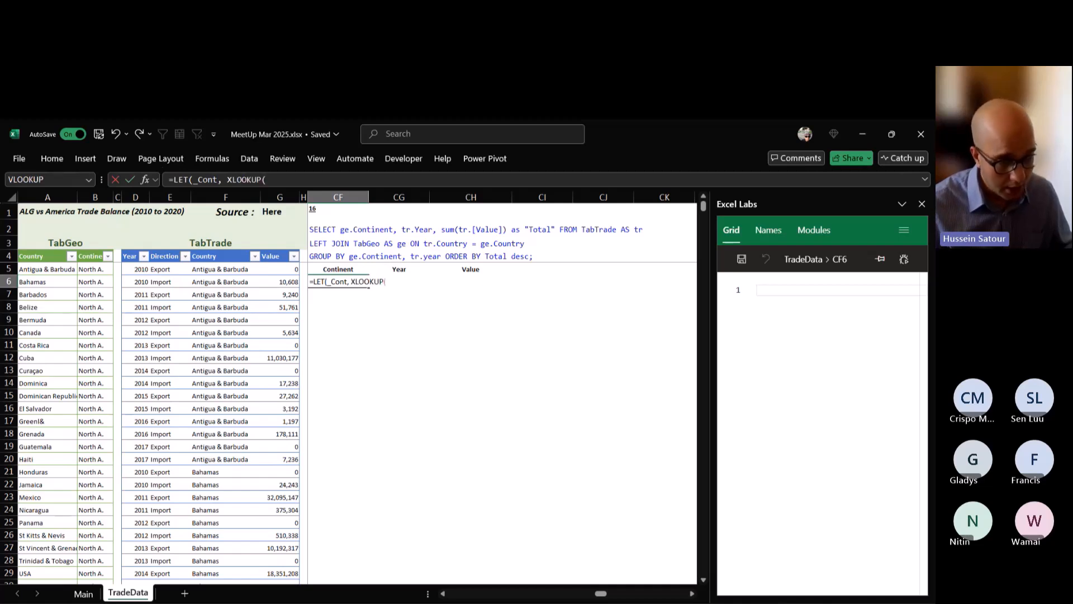
text(tabtr)
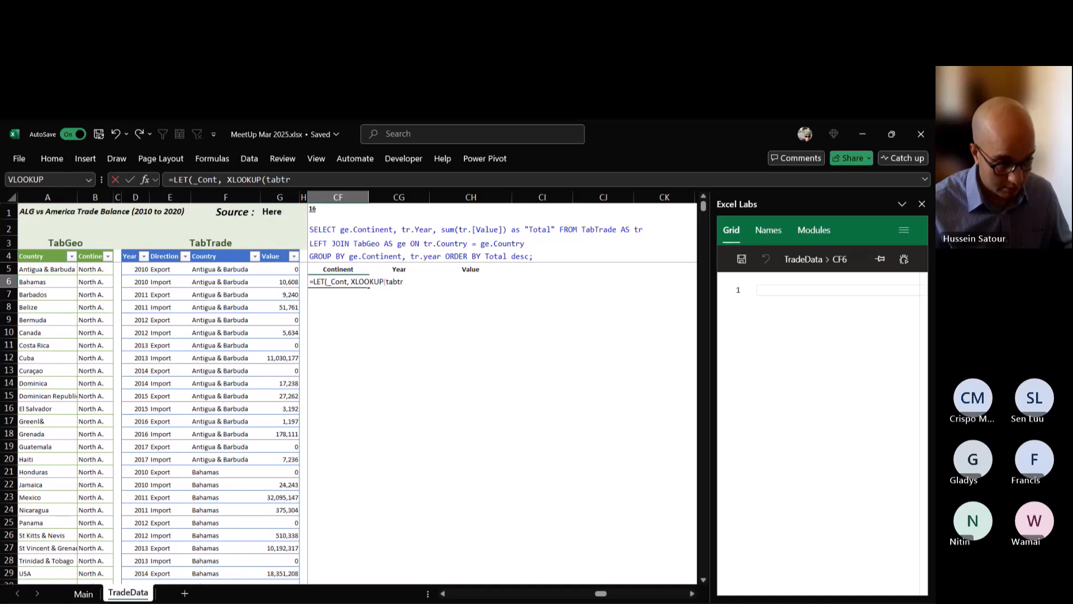
key(Tab)
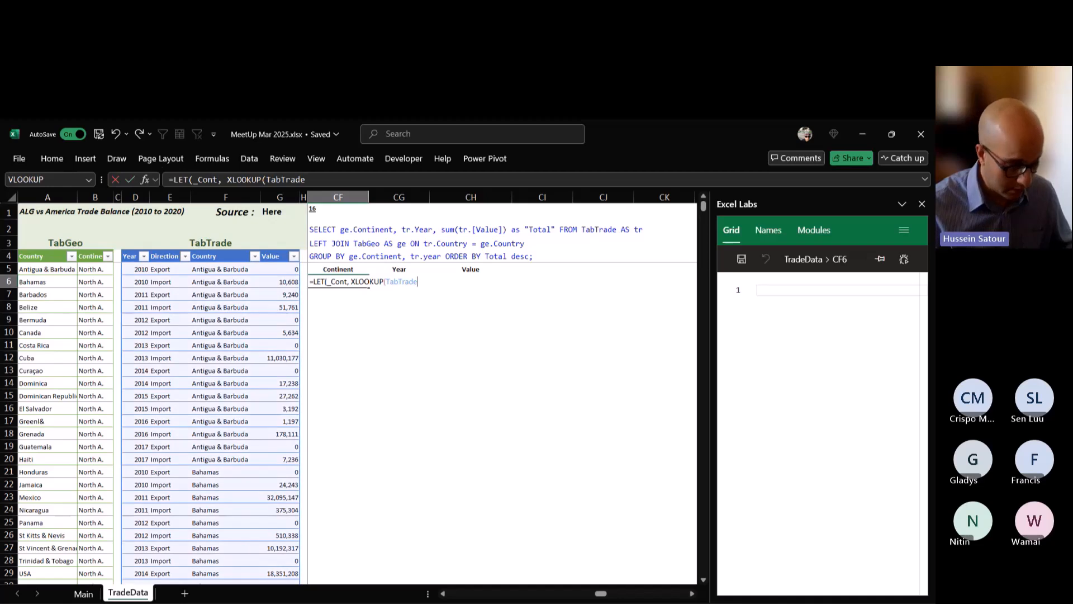
text([Country)
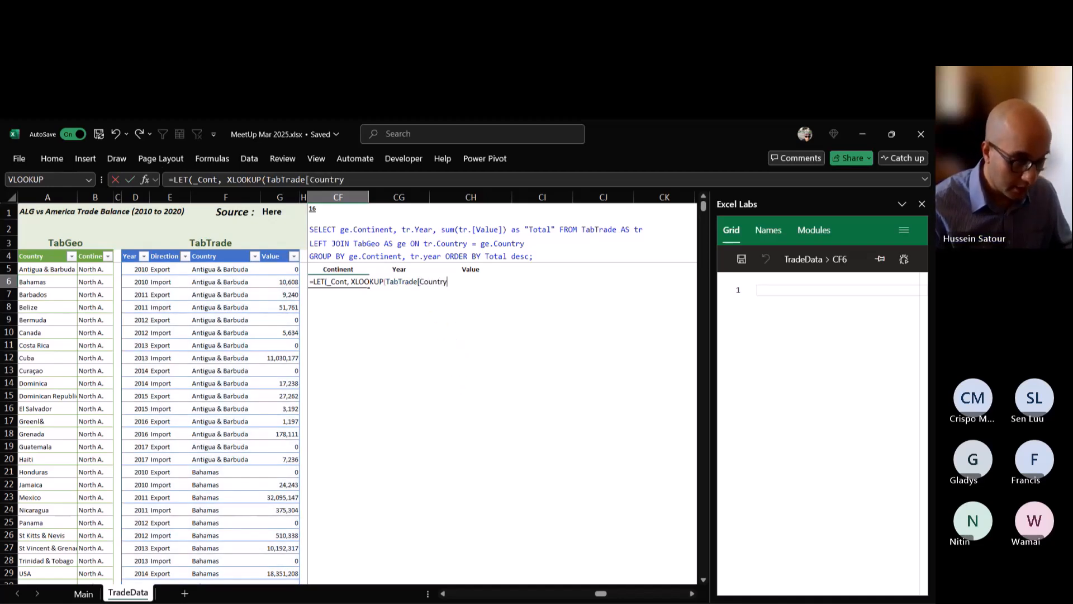
text(],)
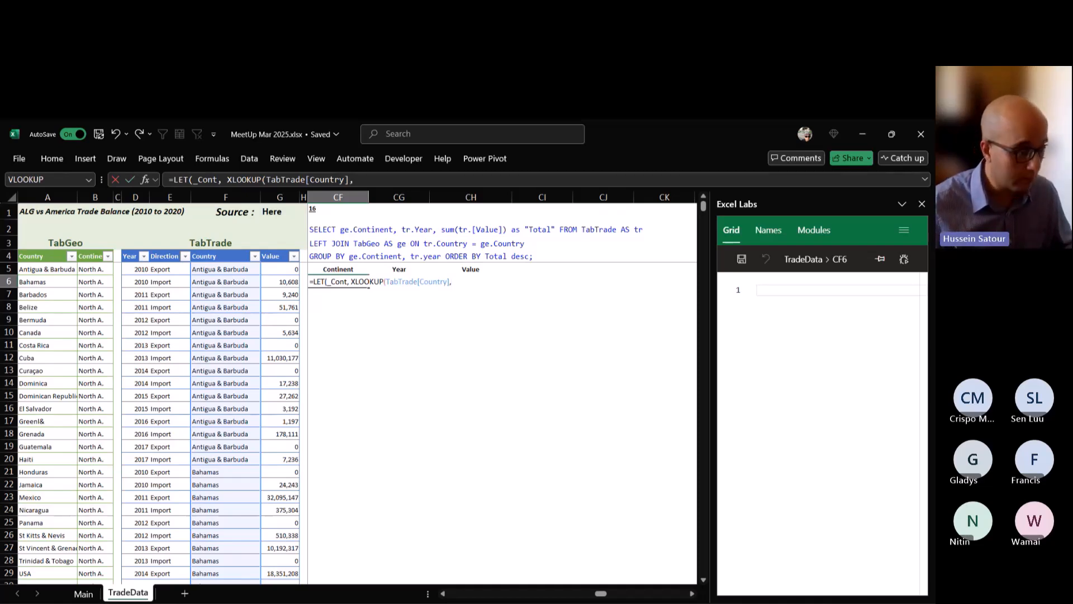
text(TabGeo)
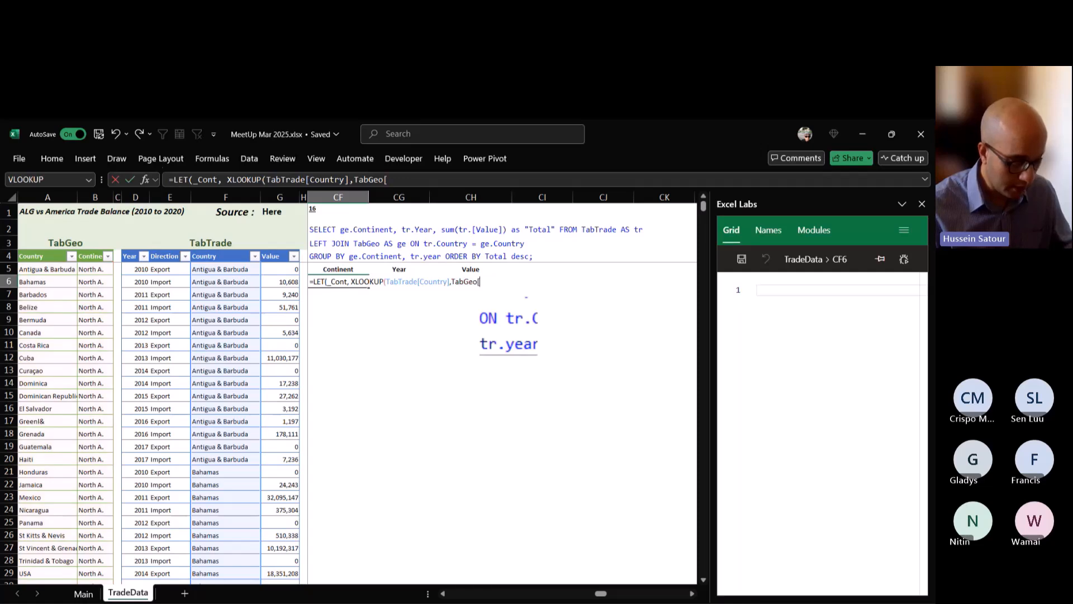
text([count)
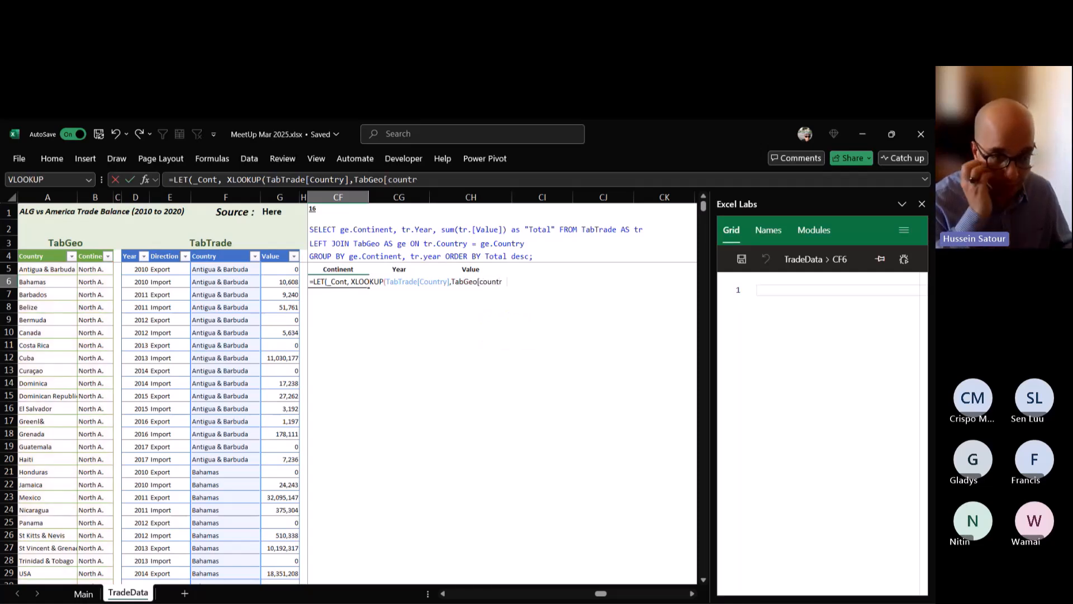
text(r)
Add TabGeo[Country] as the lookup array of the XLOOKUP in the CF6 LET formula.
key(Tab)
text(],)
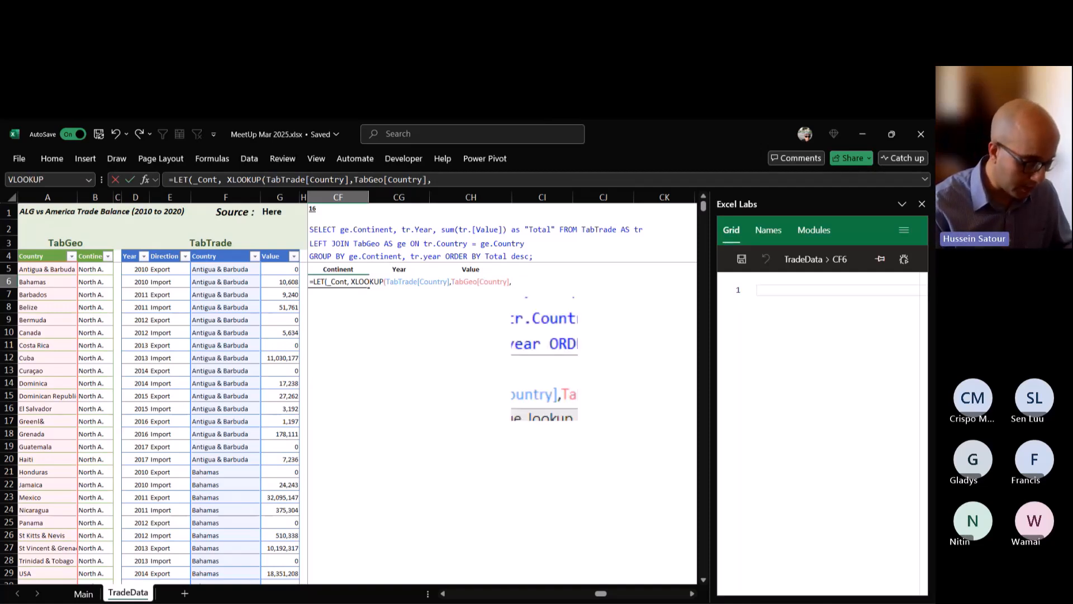
text(tabge)
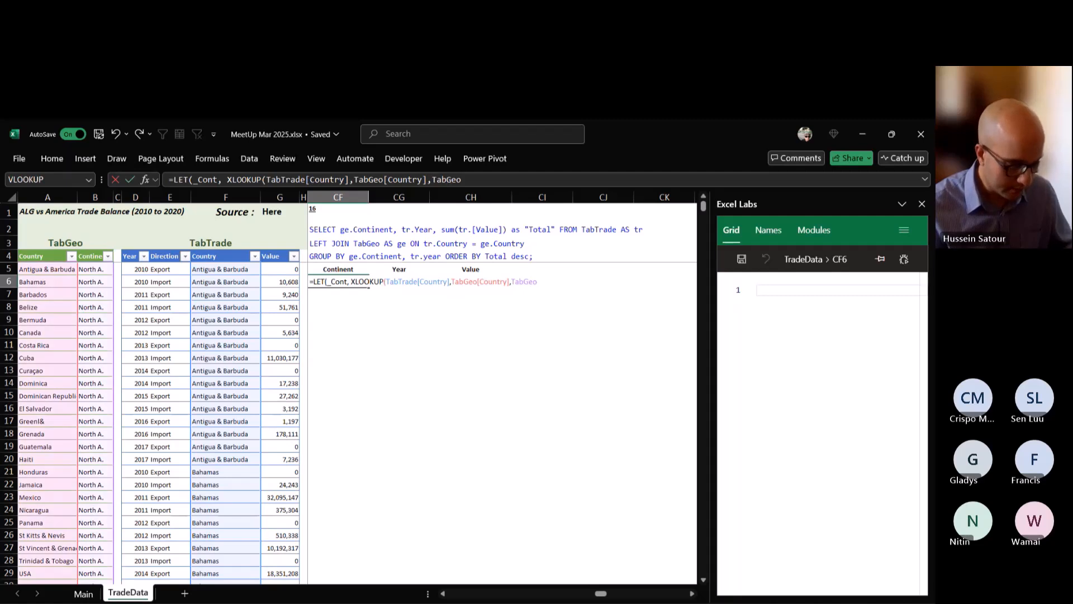
Add TabGeo[Continent] as the return array of the XLOOKUP that defines _Cont.
key(Tab)
text(co)
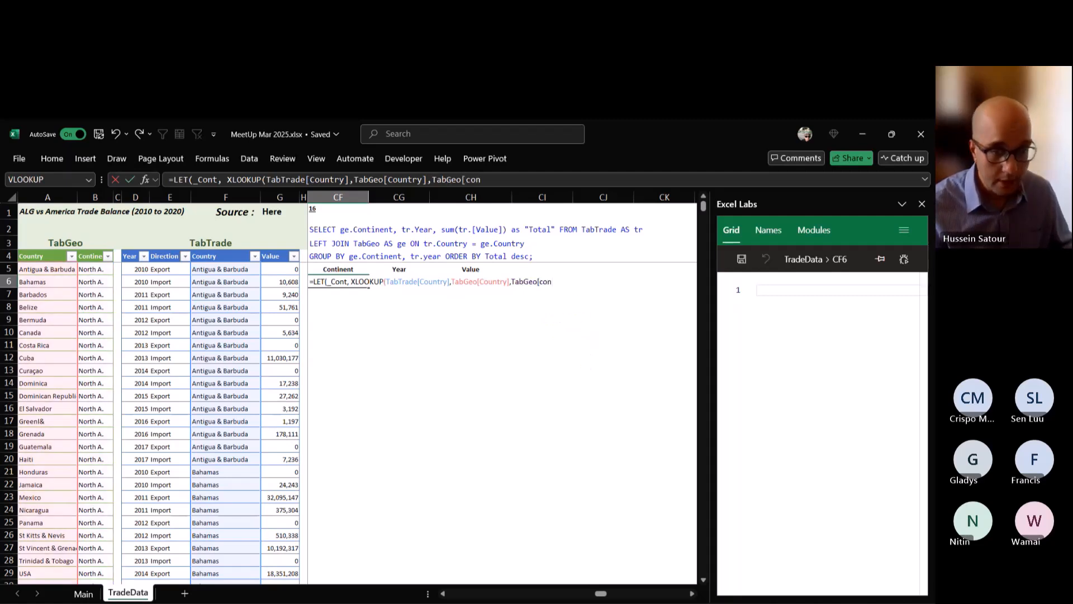
key(Tab)
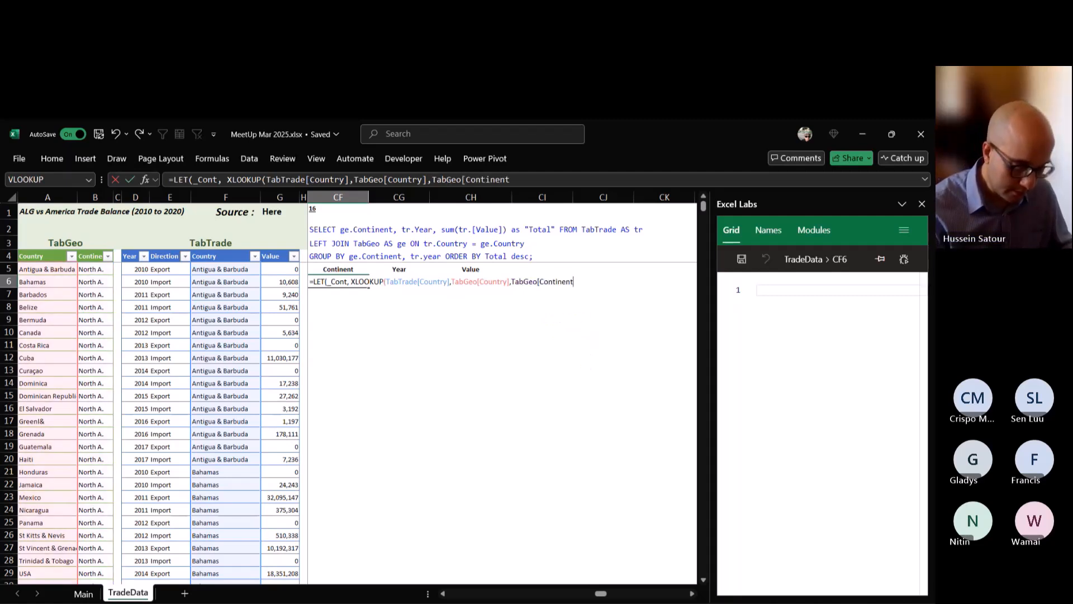
text(],)
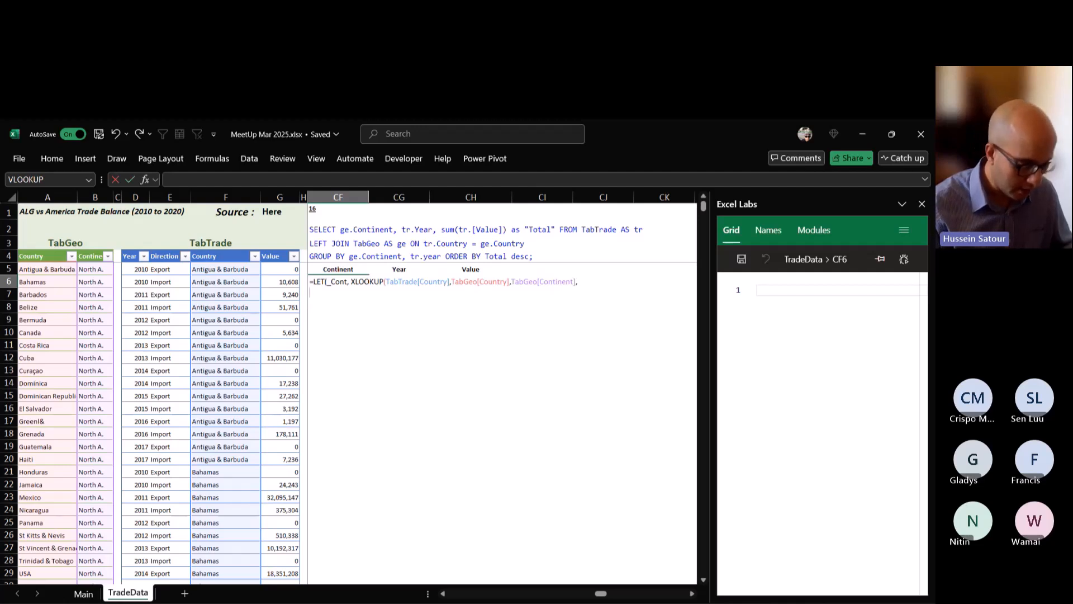
Close the XLOOKUP, return _Cont on a new line as the LET result, and commit the formula in CF6.
text(_cont)
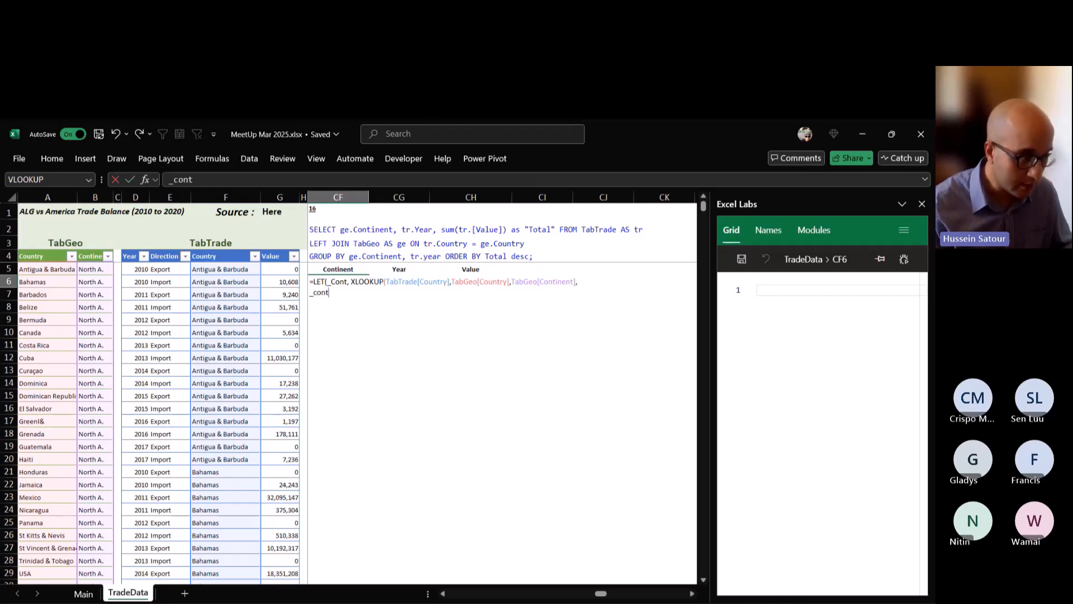
key(BackSpace)
key(BackSpace)
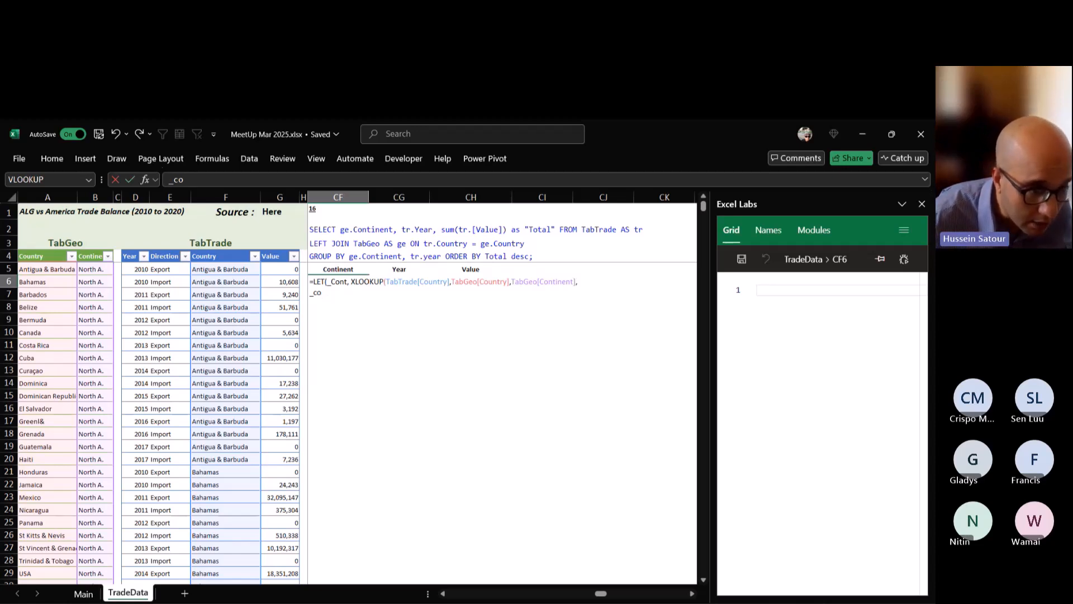
key(Up)
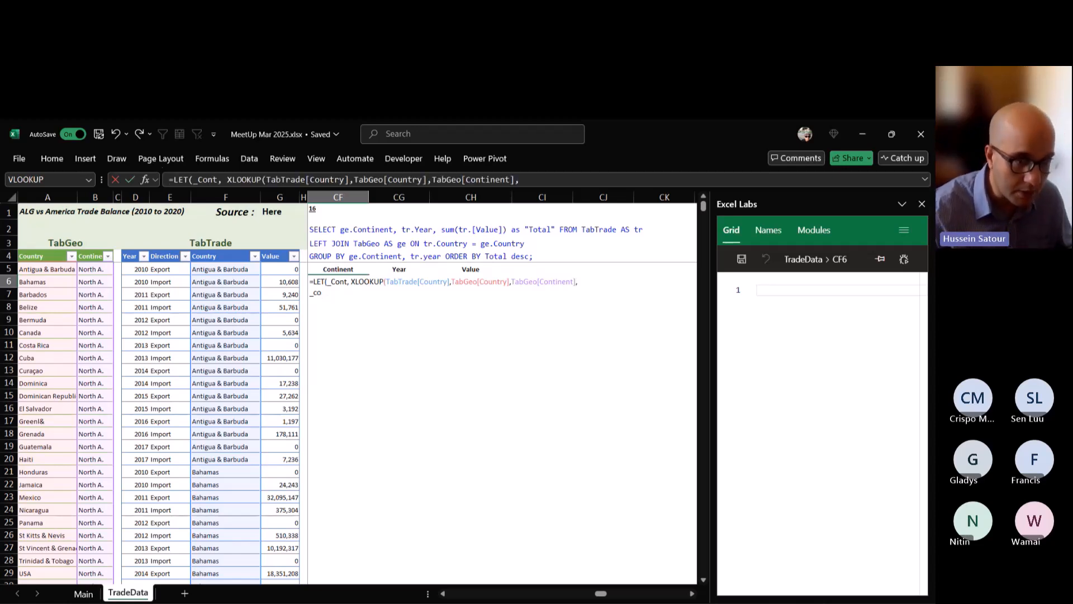
key(Down)
key(BackSpace)
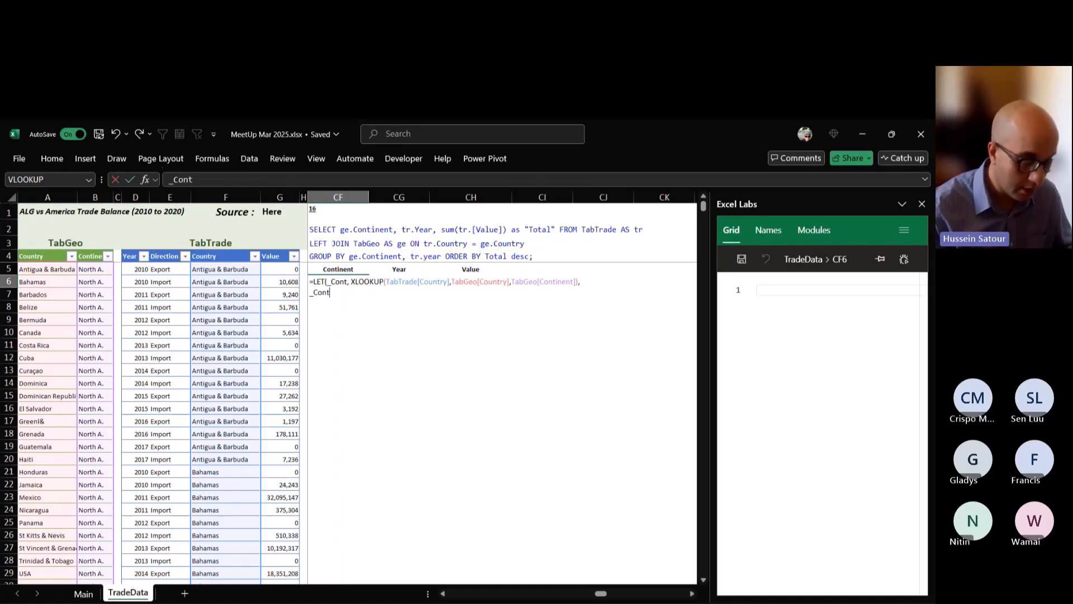
key(Escape)
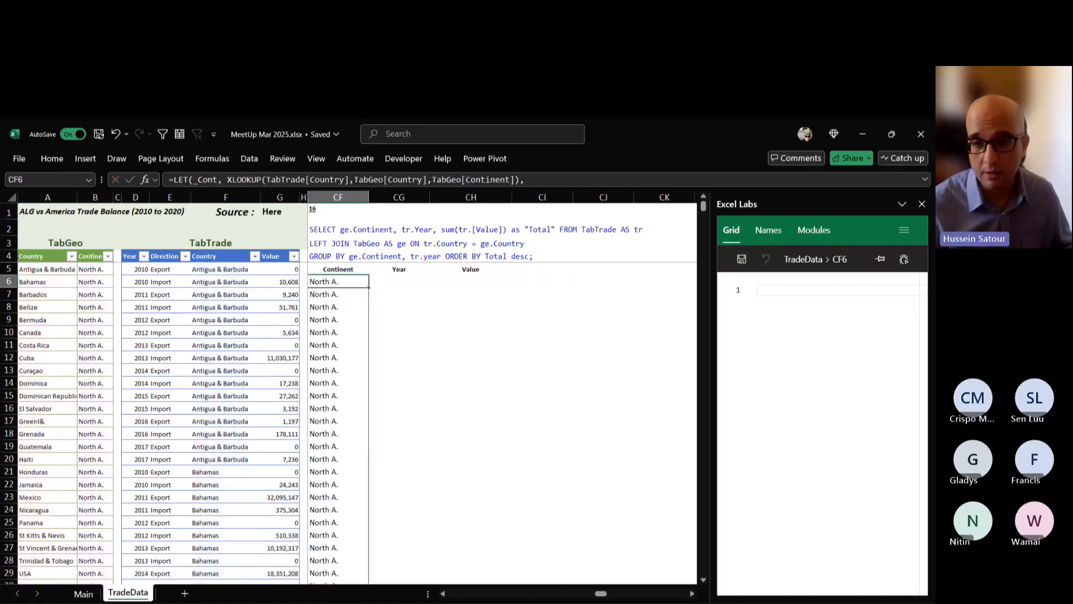
Reopen the CF6 formula and replace the returned _Cont with a new variable _New that starts an HSTACK function.
double_click(345, 282)
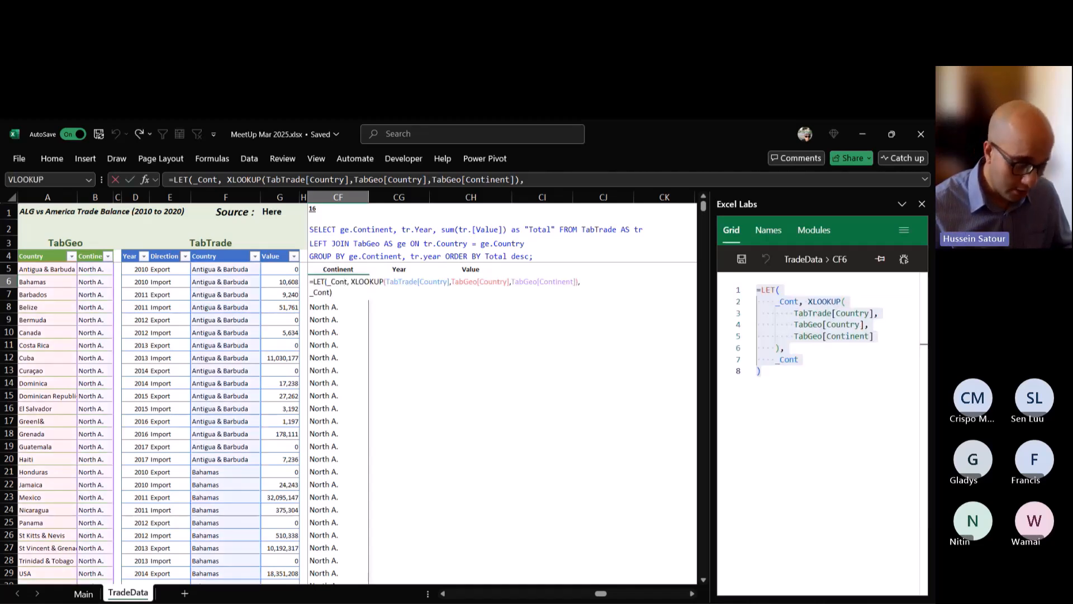
key(Down)
key(shift+Left)
key(shift+Left)
key(shift+Left)
key(shift+Left)
key(shift+Left)
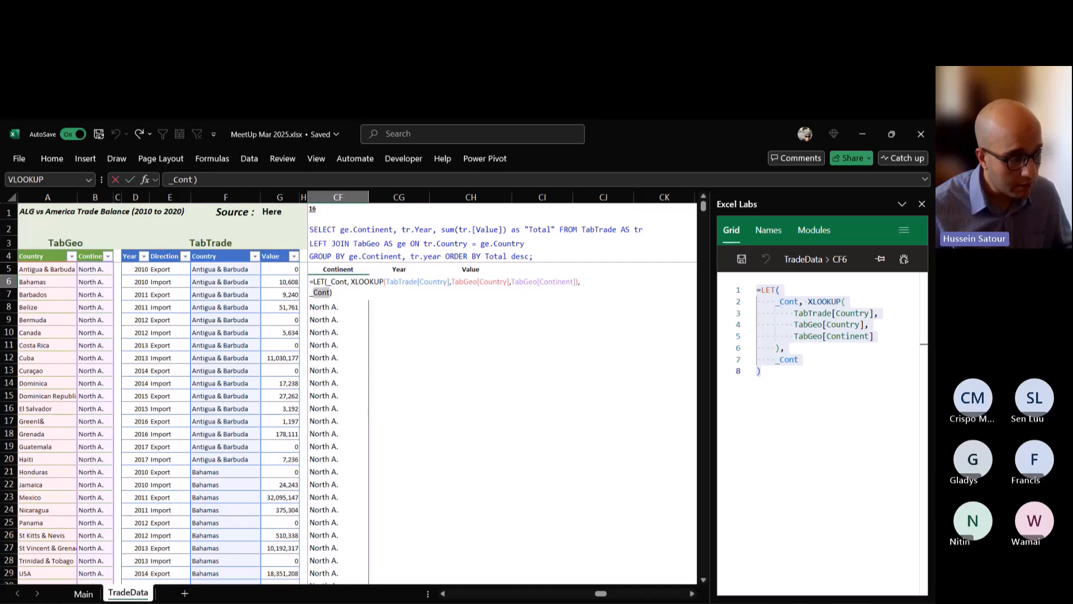
text(_New)
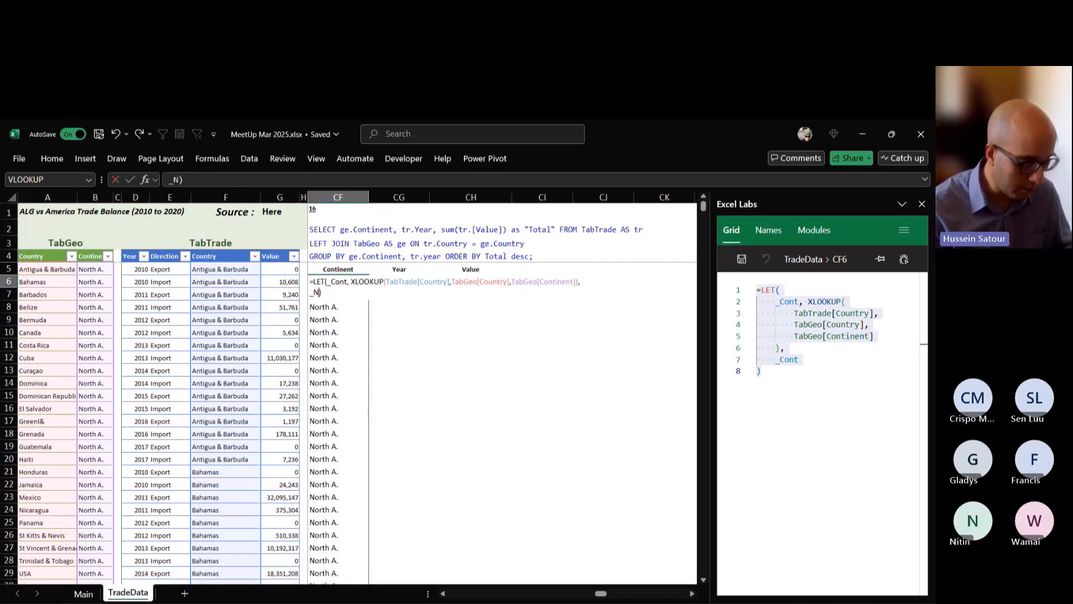
text(, hst)
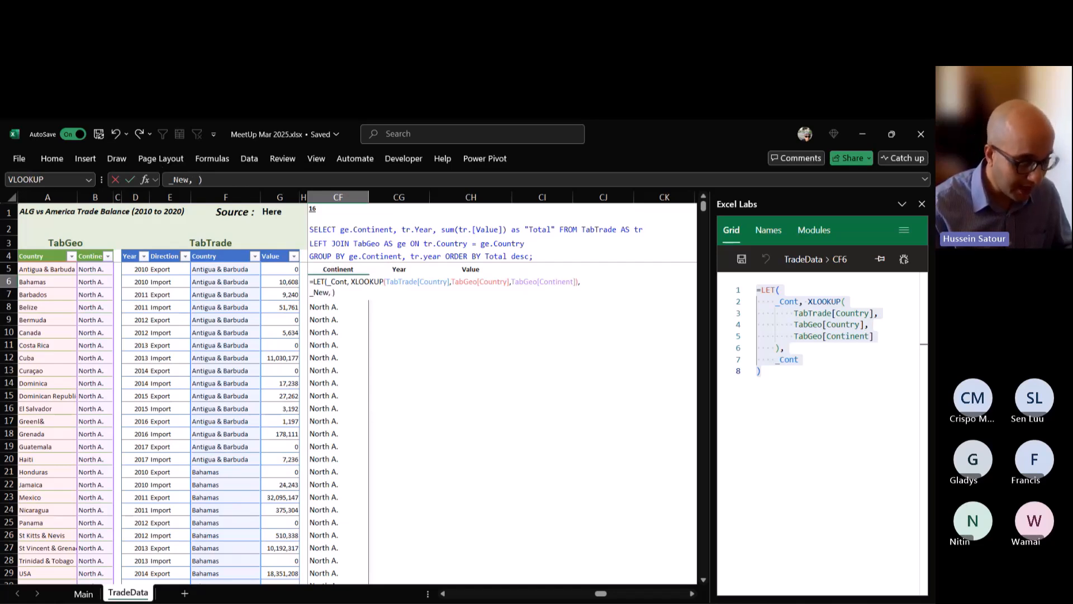
key(Tab)
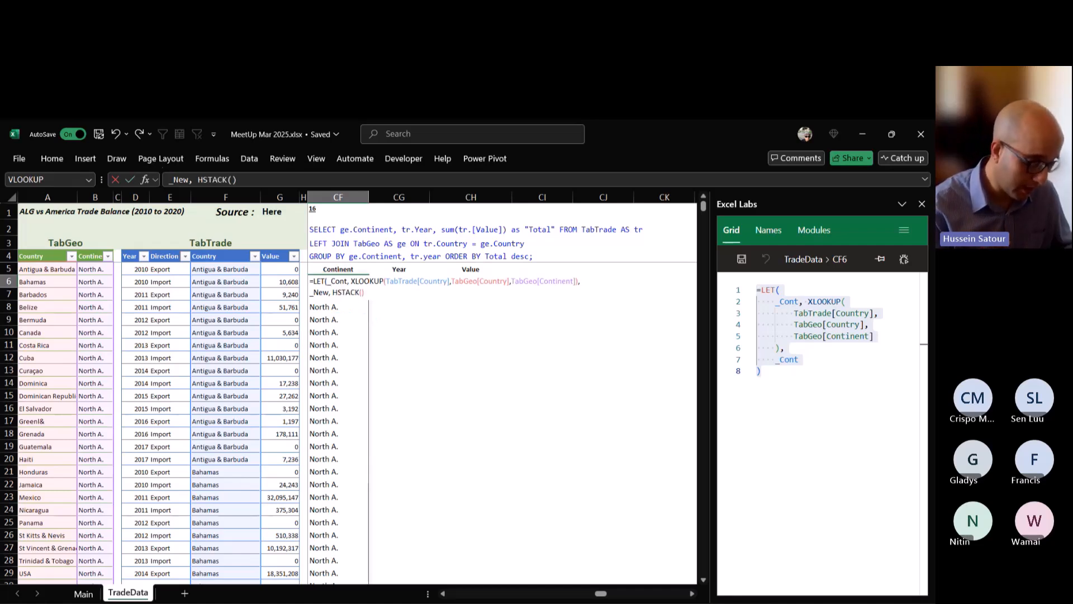
Complete the HSTACK with TabTrade and _Cont, return _New as the LET result, and commit the formula.
text(tabtr)
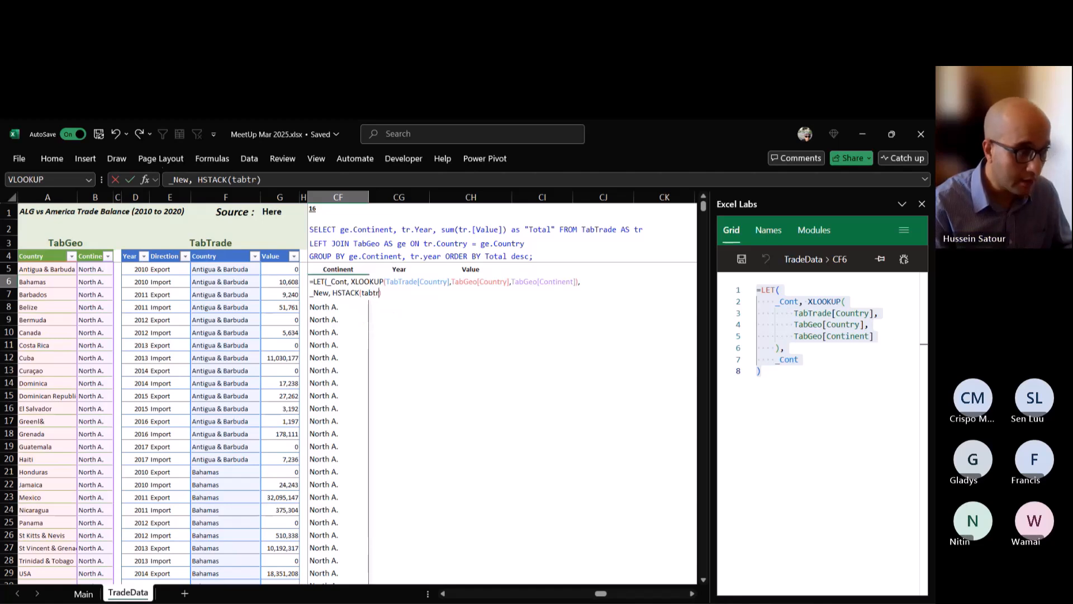
key(Tab)
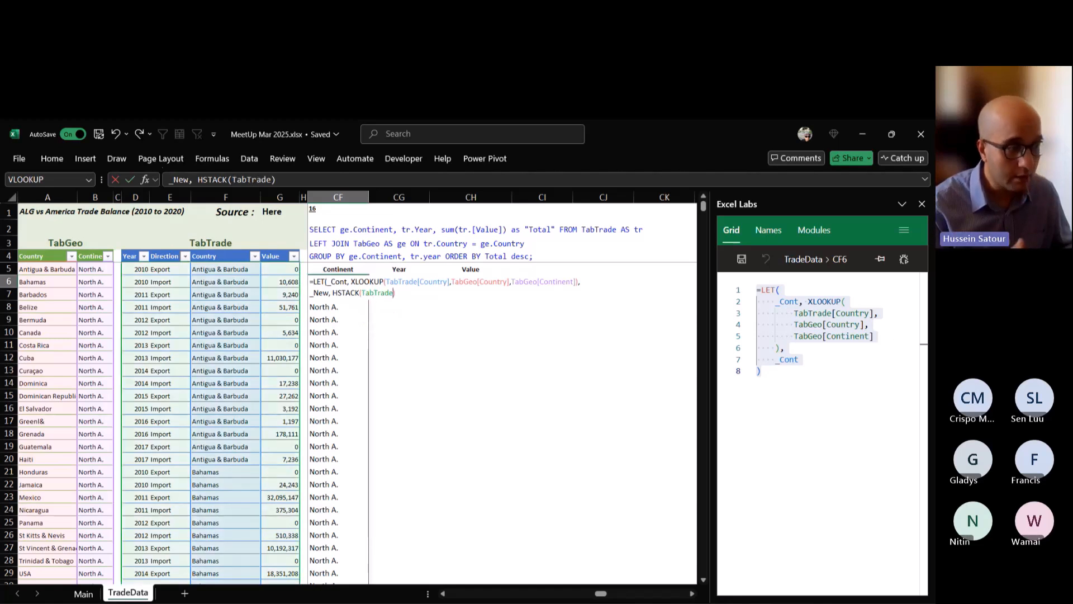
text(,)
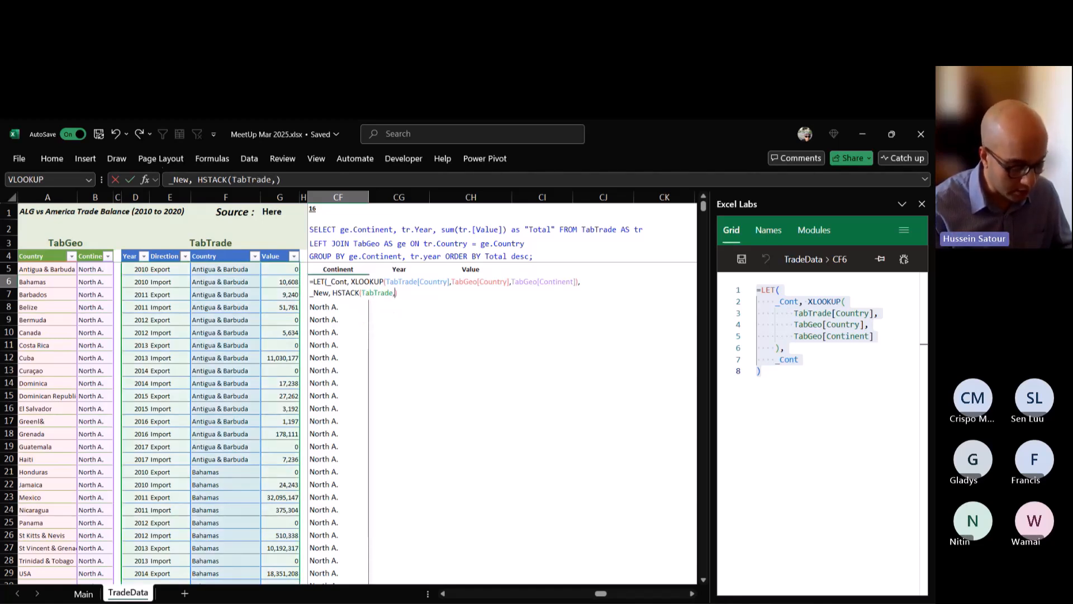
text(_Cont))
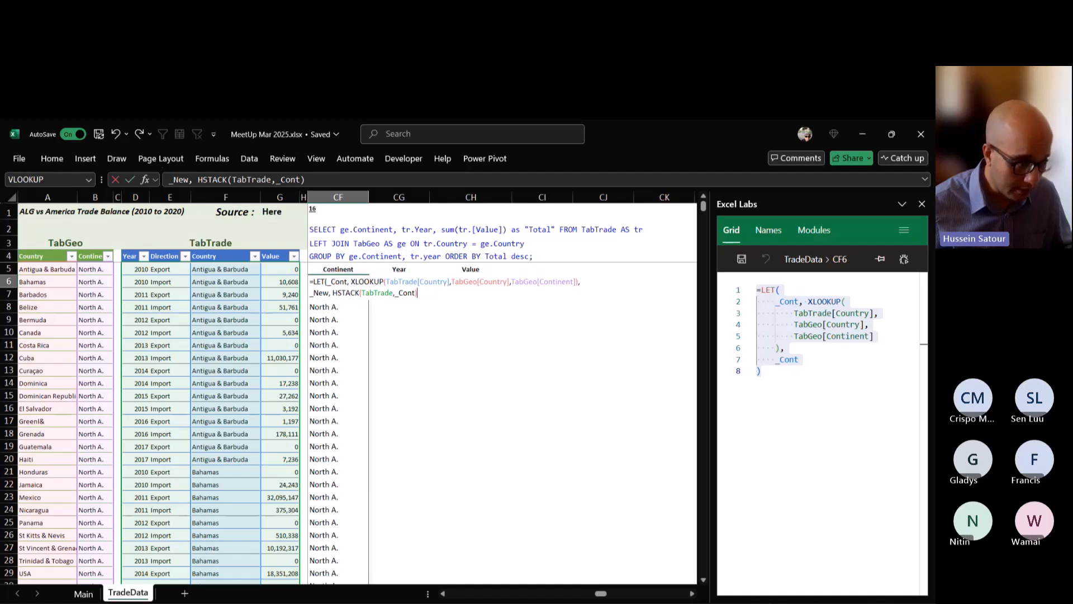
text(, )
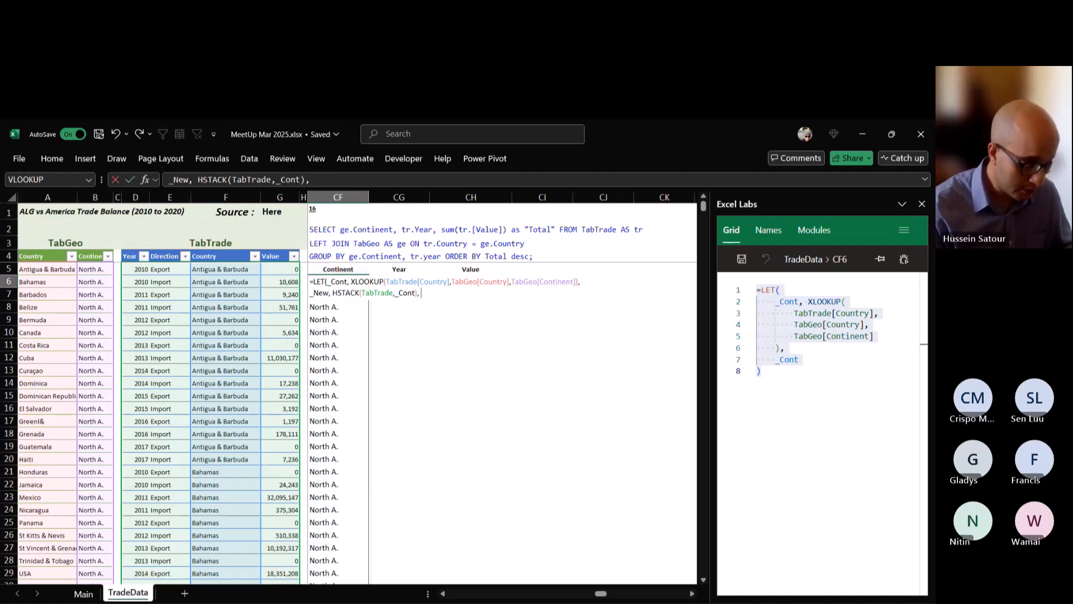
text(_New)
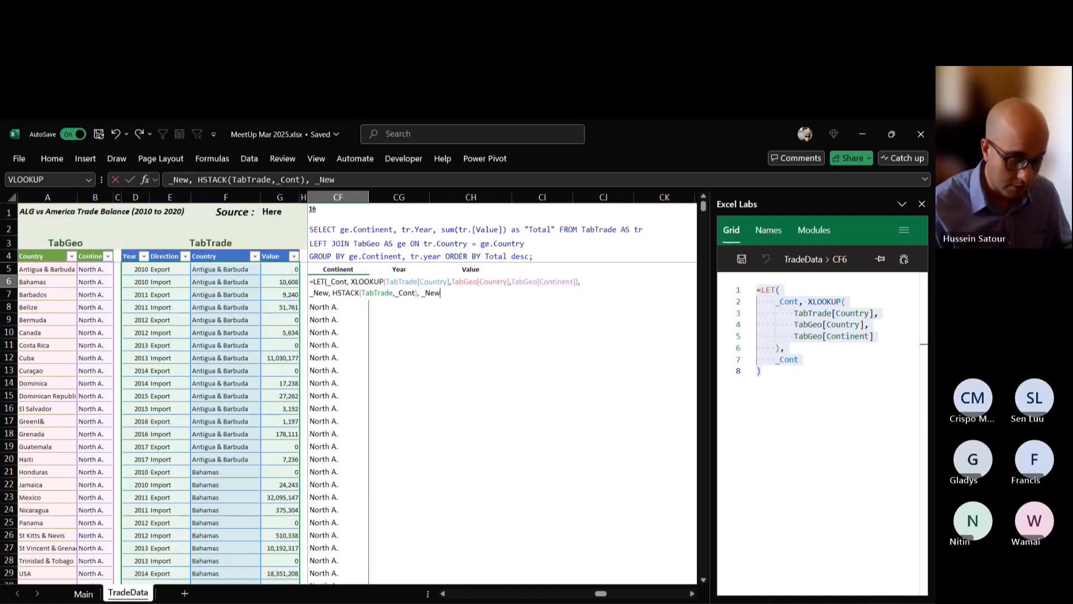
key(ctrl+Return)
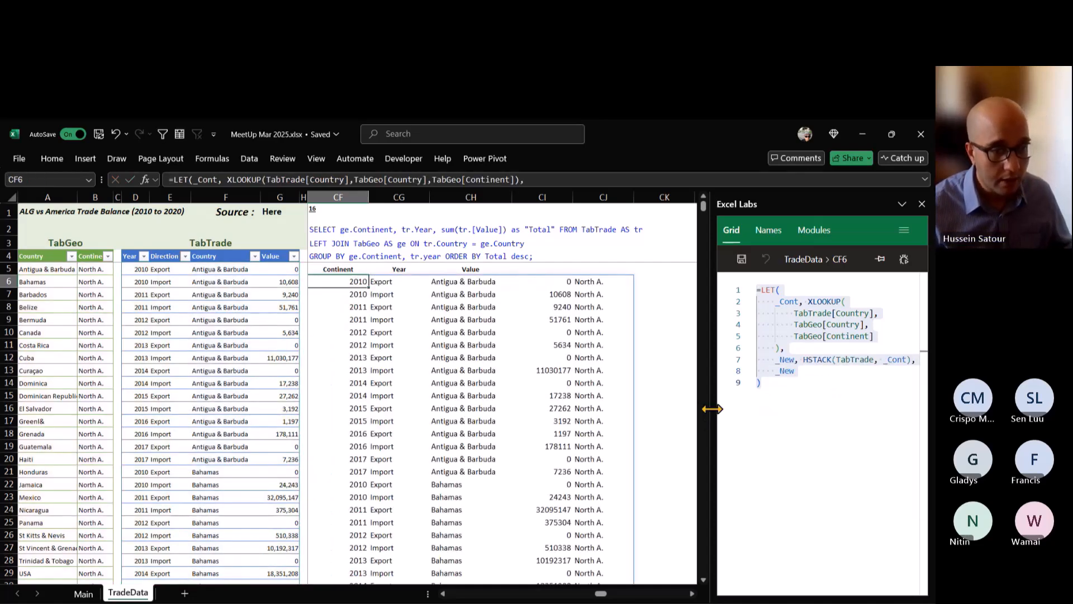
Widen the Excel Labs pane to give the CF6 formula more room.
drag(711, 409, 677, 409)
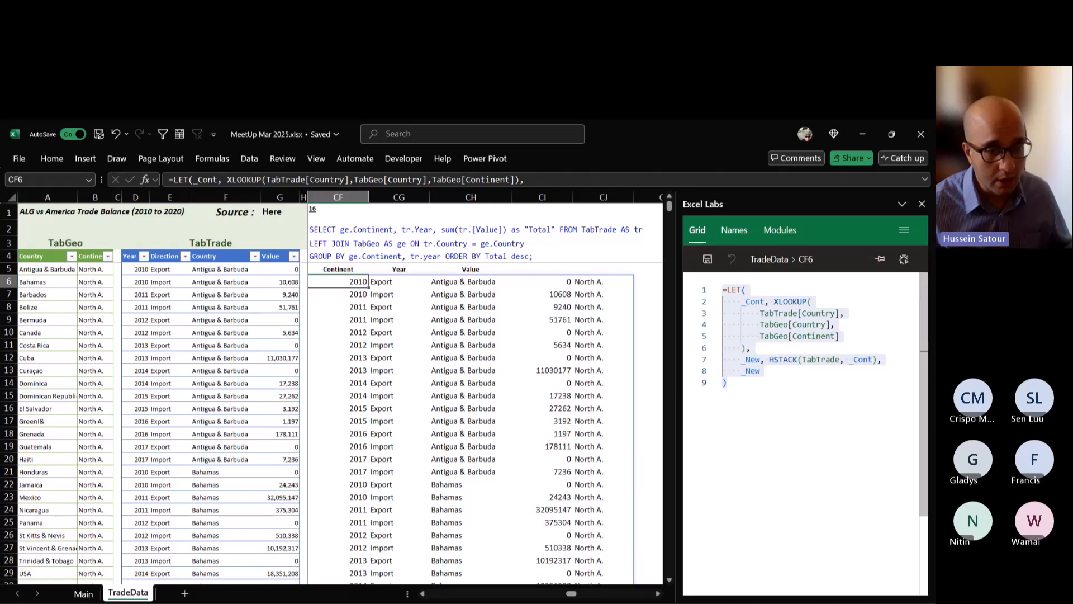
click(727, 383)
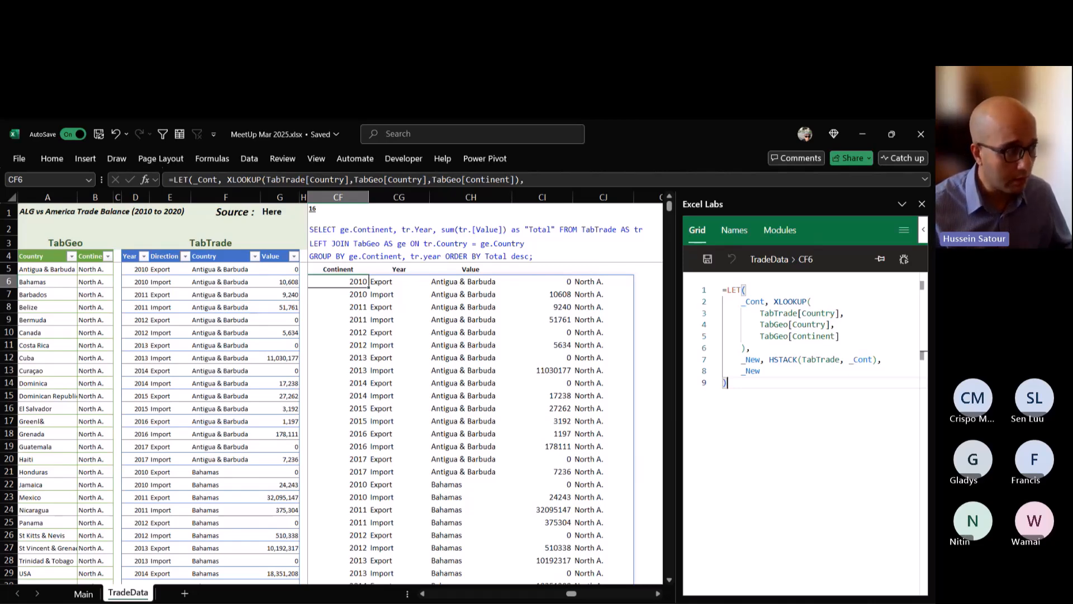
Reopen the CF6 formula and insert GROUPBY( before the returned _New.
double_click(346, 281)
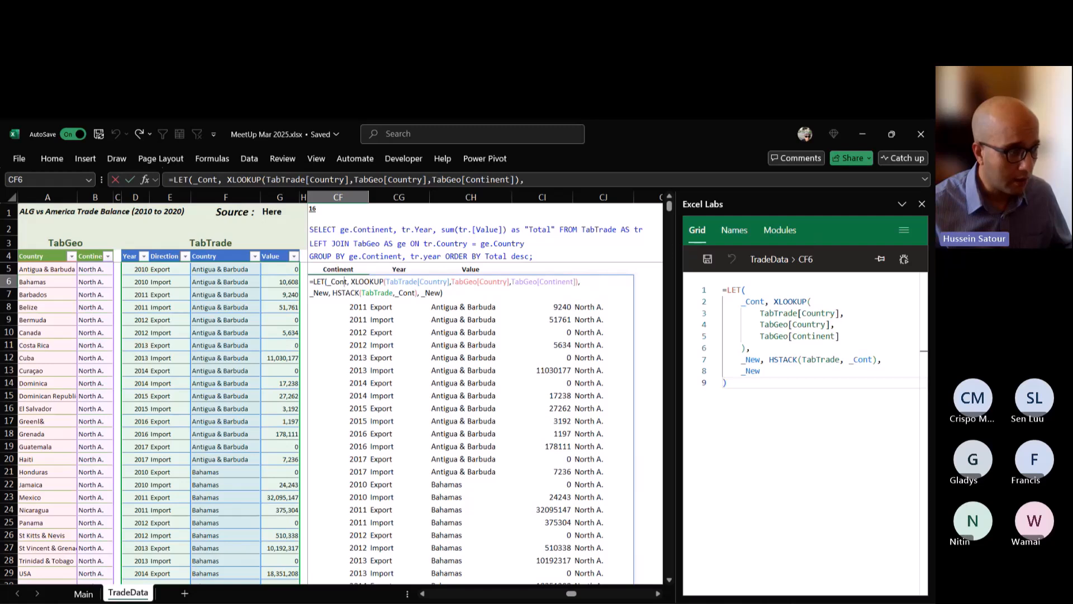
click(419, 292)
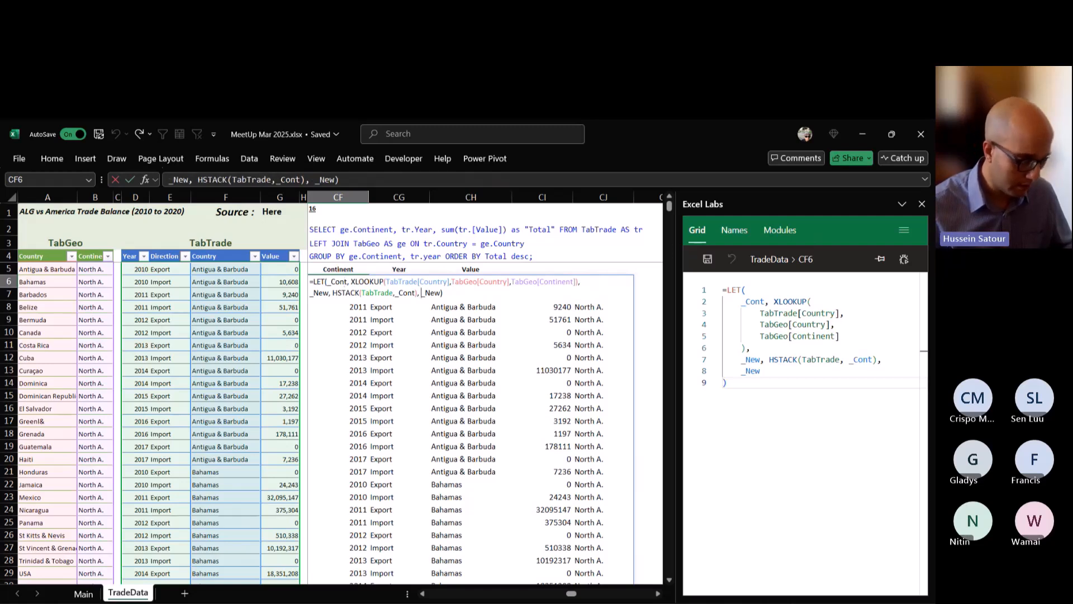
text(group)
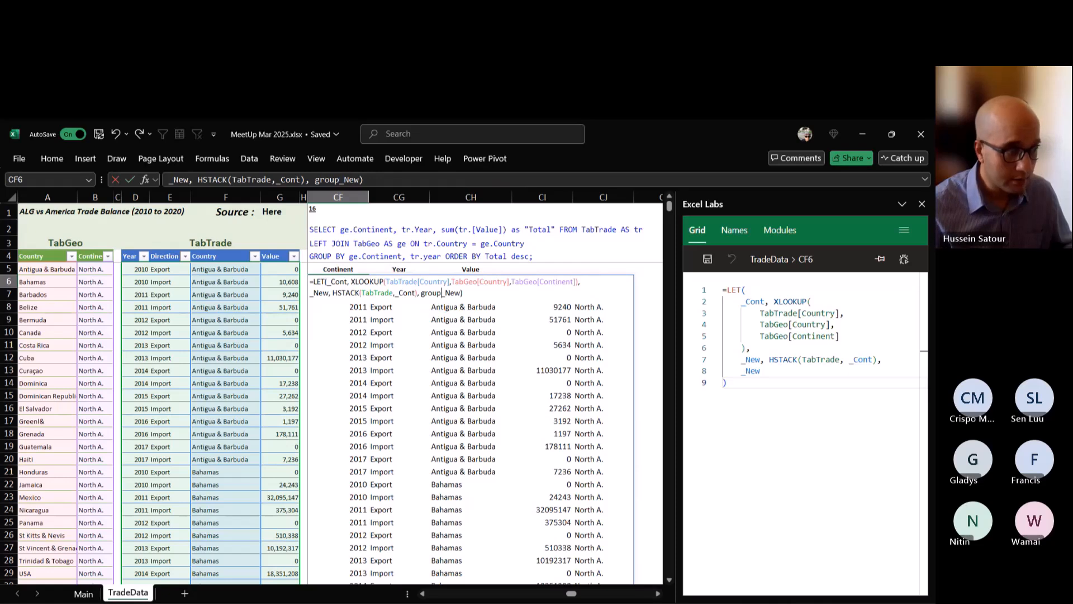
key(Tab)
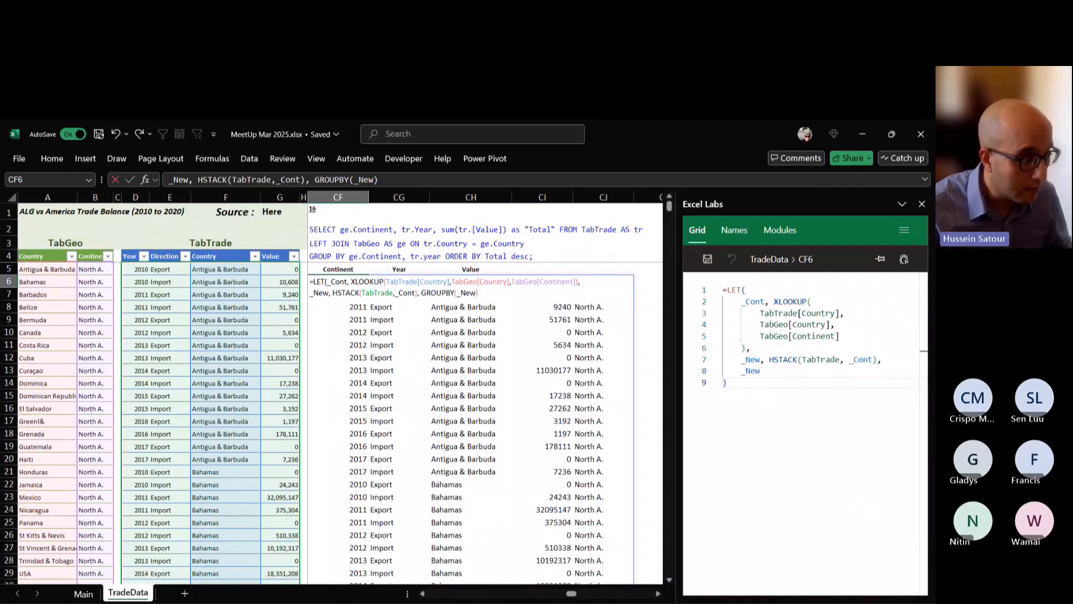
Replace everything after the _New name in the CF6 formula with a nested GROUPBY(HSTACK( start.
key(shift+Left)
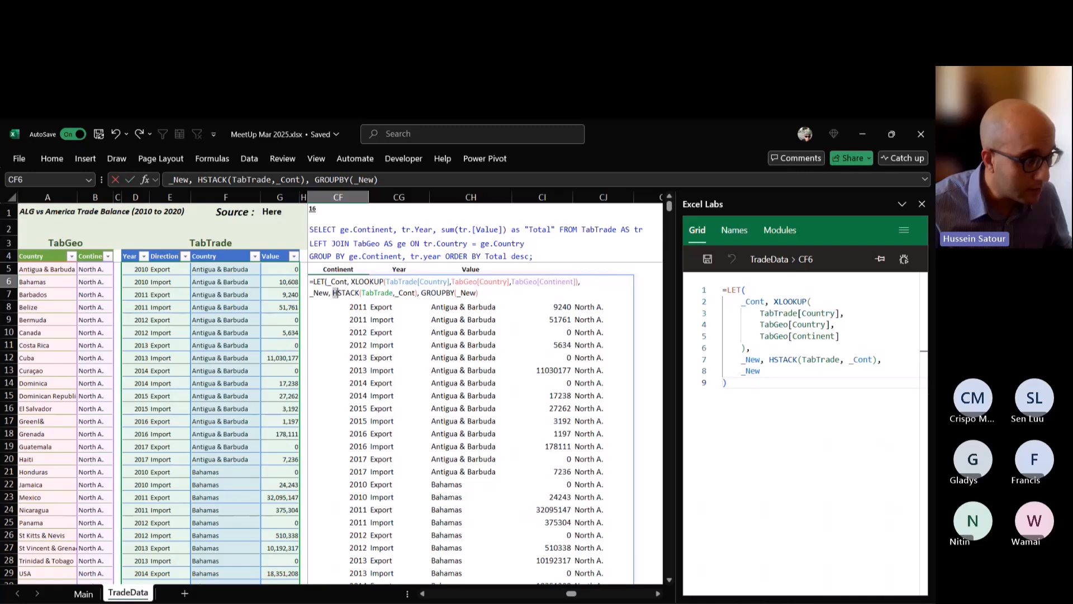
click(476, 293)
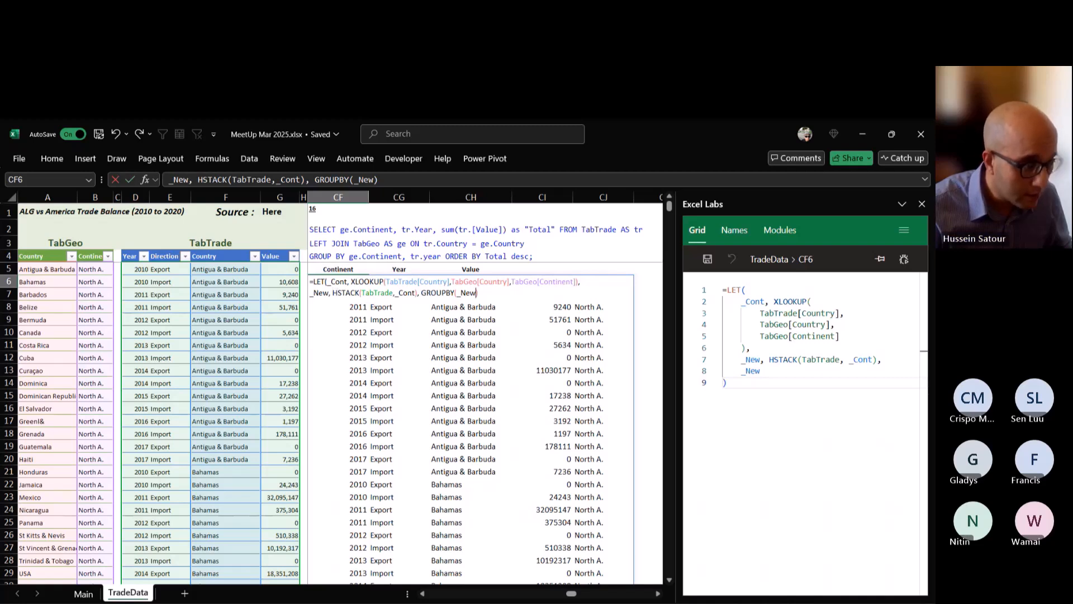
key(Delete)
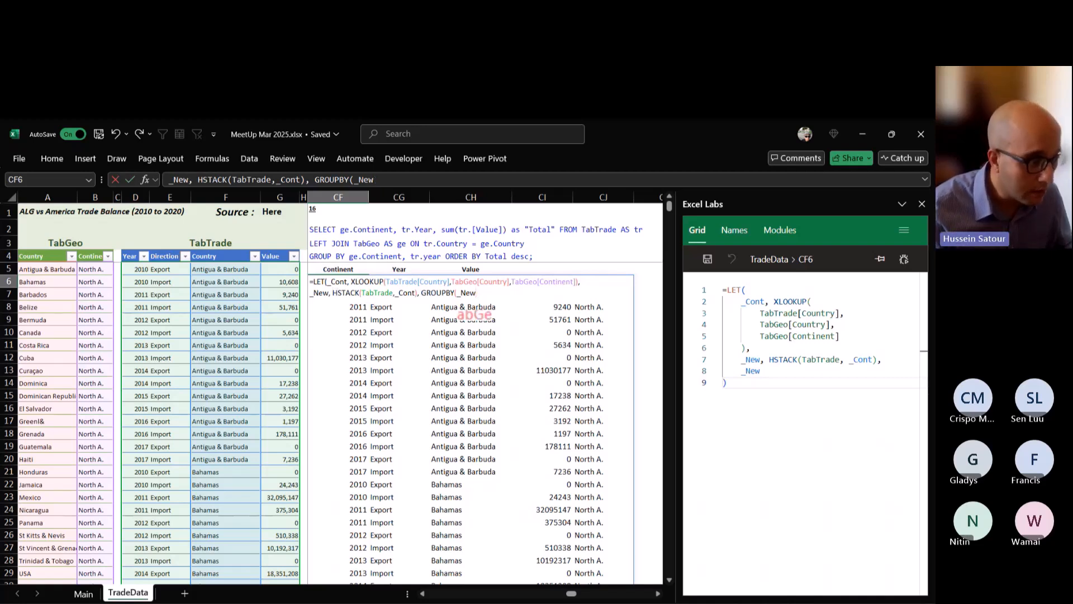
key(shift+Left)
key(shift+Left)
key(shift+Left)
key(shift+Left)
key(shift+Left)
key(shift+Left)
key(shift+Left)
key(shift+Left)
key(shift+Left)
key(shift+Left)
key(shift+Left)
key(shift+Left)
key(shift+Left)
key(shift+Left)
key(shift+Left)
key(shift+Left)
key(shift+Left)
key(shift+Left)
key(shift+Left)
key(shift+Left)
key(shift+Left)
key(shift+Left)
key(shift+Left)
key(shift+Left)
key(shift+Left)
key(shift+Left)
key(shift+Left)
key(shift+Left)
key(shift+Left)
key(shift+Left)
key(shift+Left)
key(shift+Left)
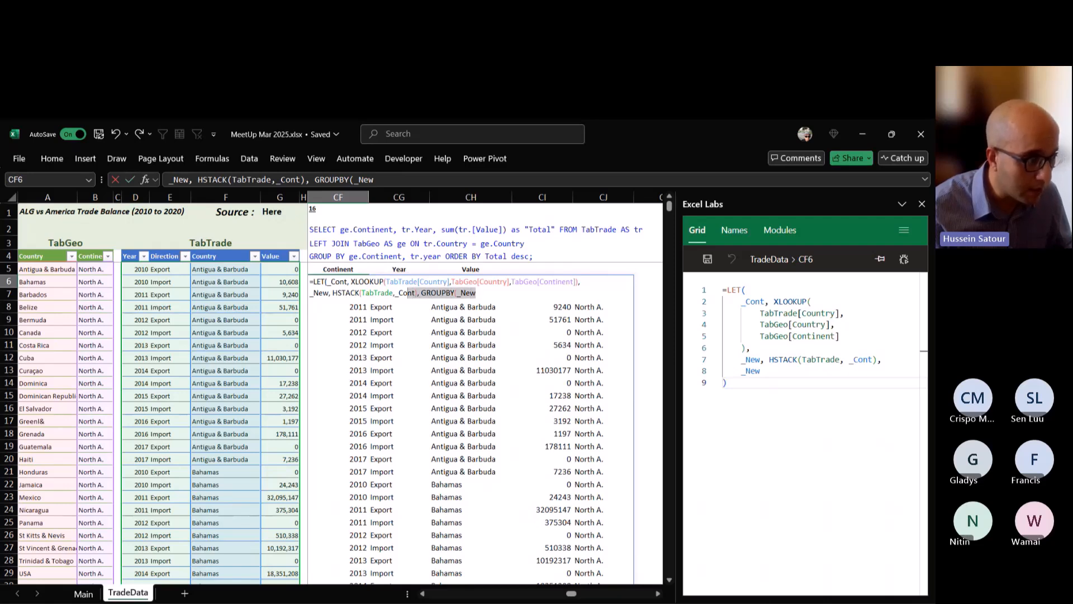
key(shift+Left)
key(shift+Left)
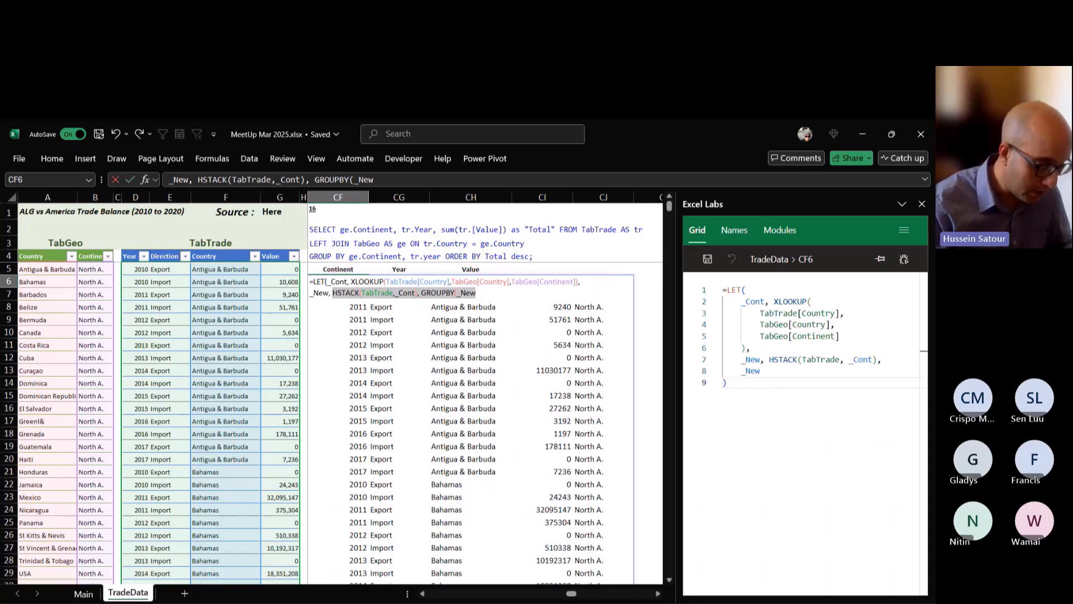
text(GROUPBY()
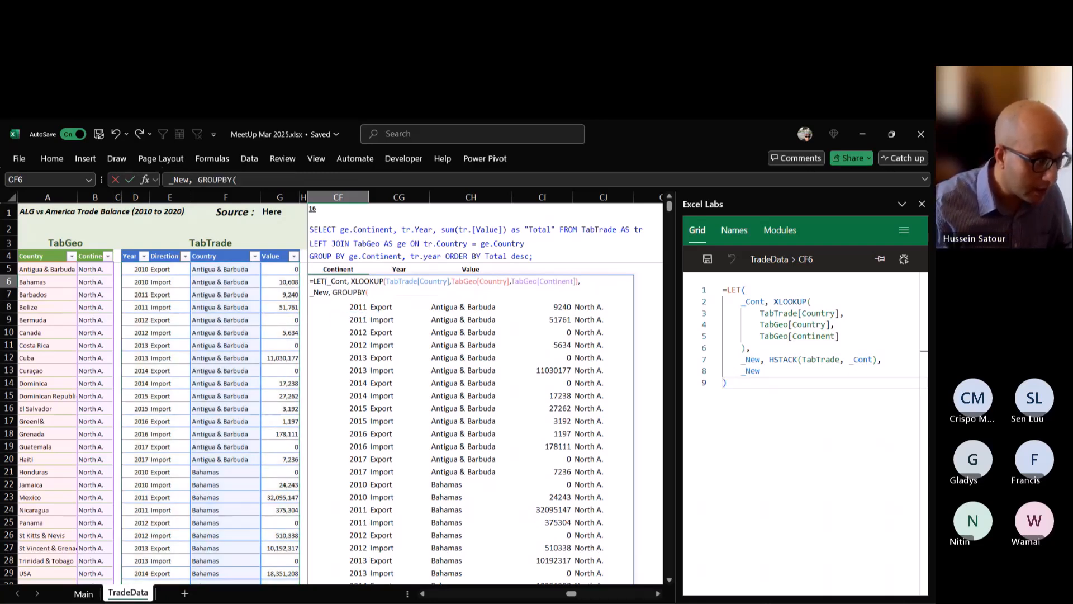
text(HSTACK()
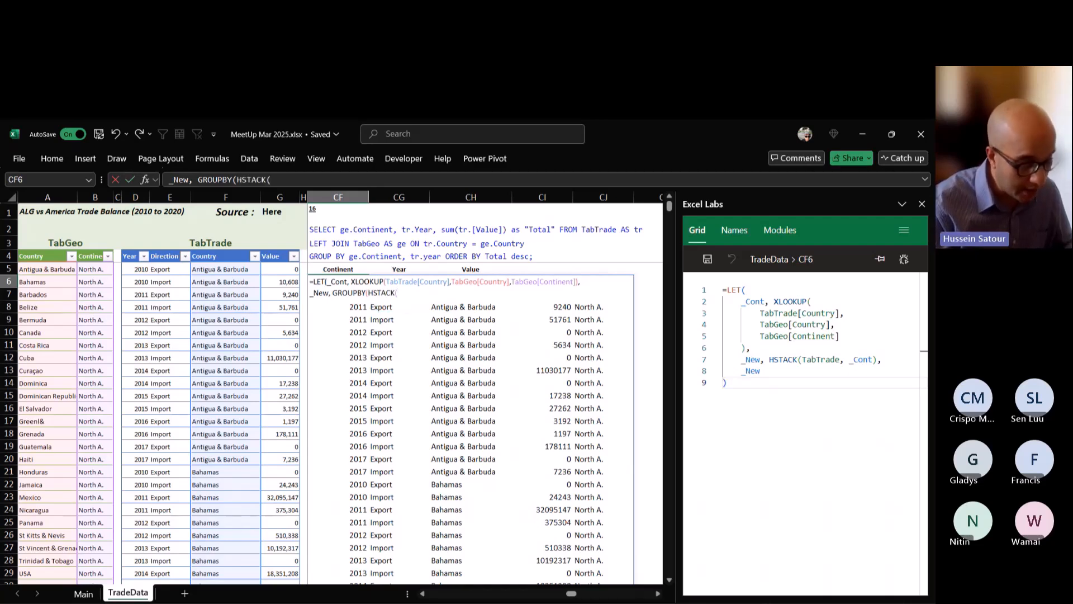
text(y)
key(BackSpace)
key(BackSpace)
key(BackSpace)
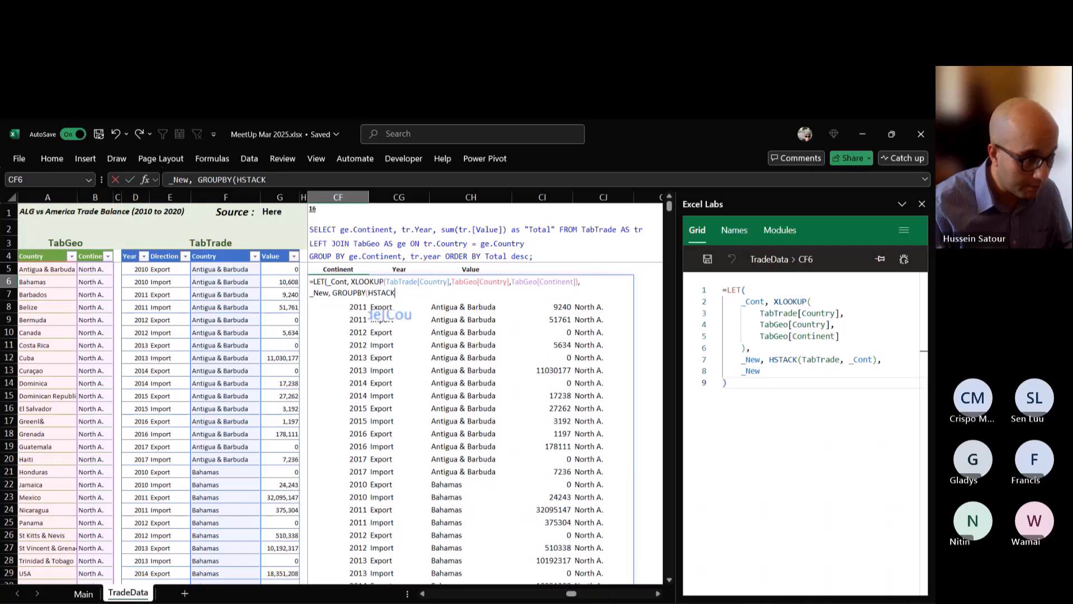
text(K()
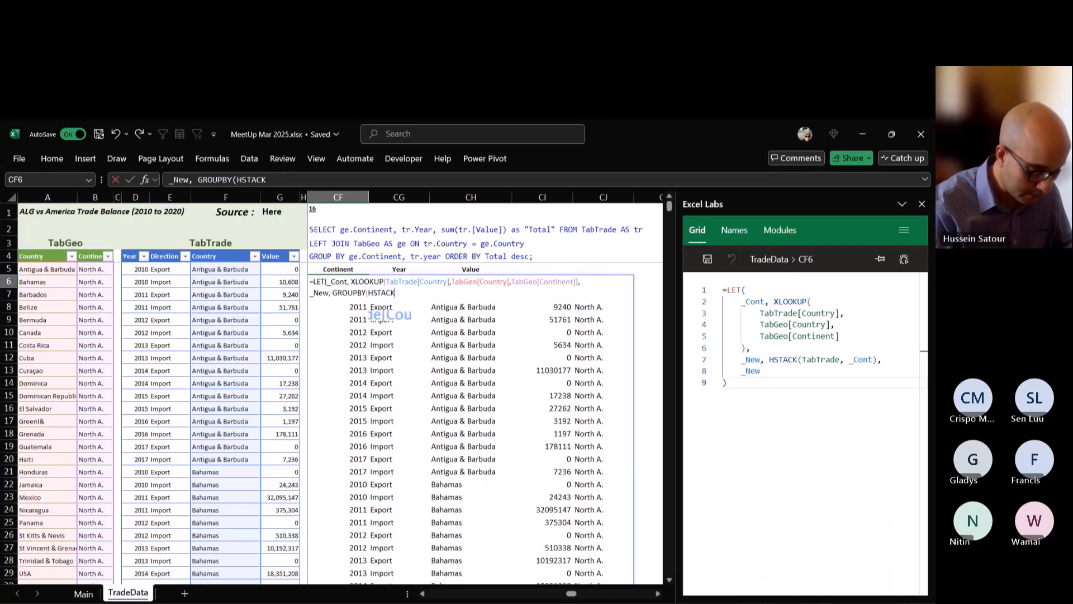
text(TabTrade)
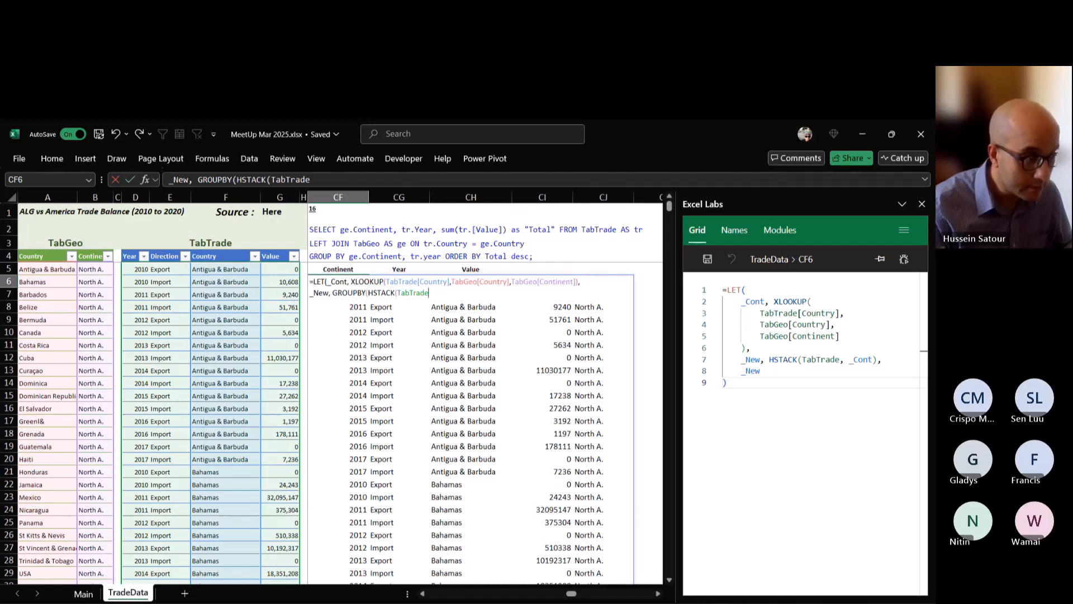
text([)
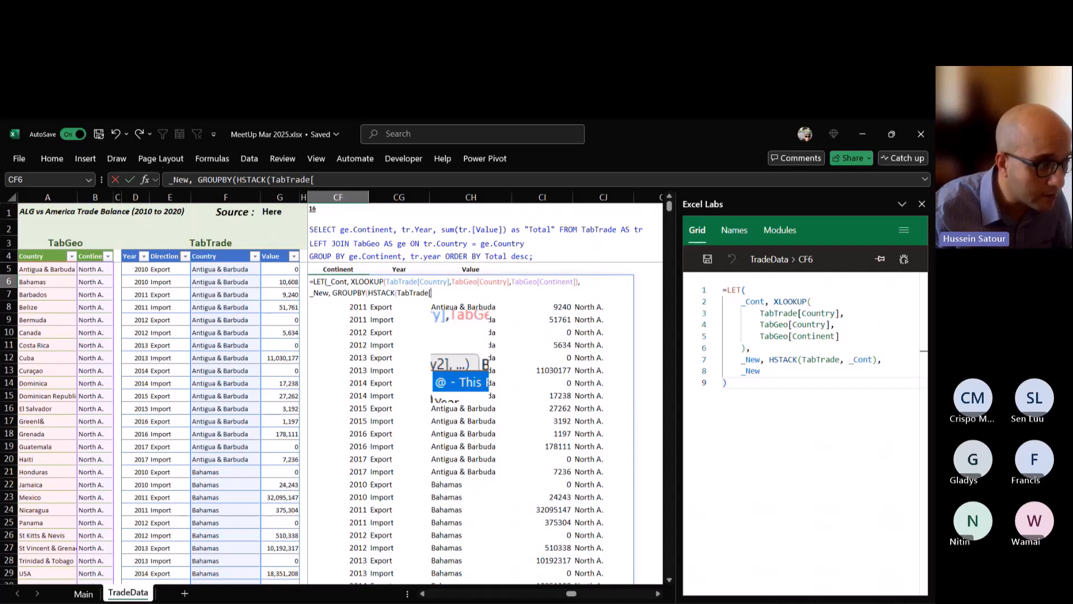
key(BackSpace)
key(BackSpace)
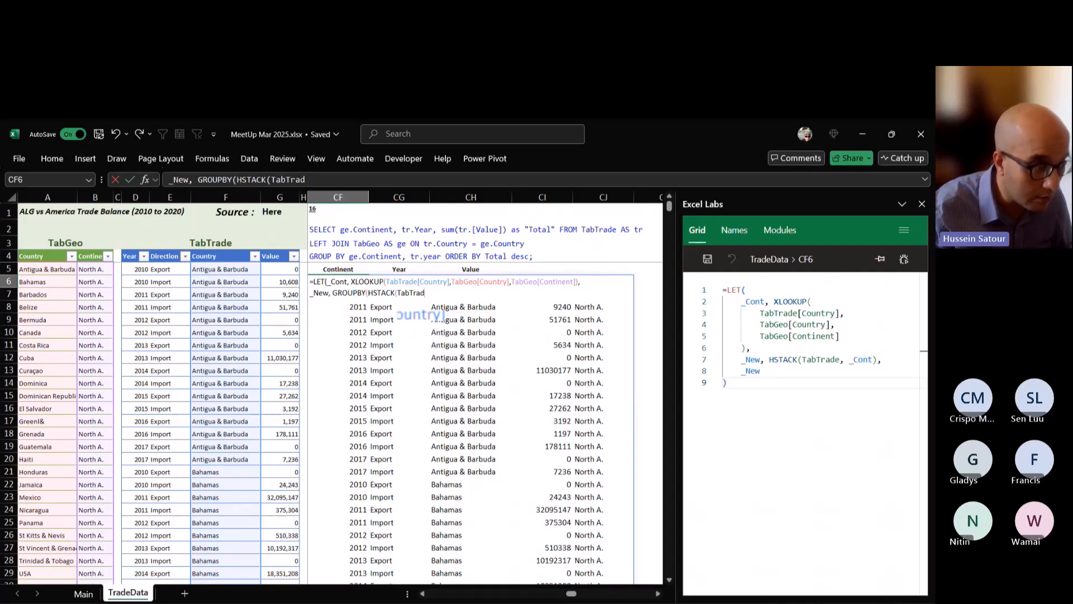
key(BackSpace)
key(BackSpace)
key(BackSpace)
key(BackSpace)
key(BackSpace)
key(BackSpace)
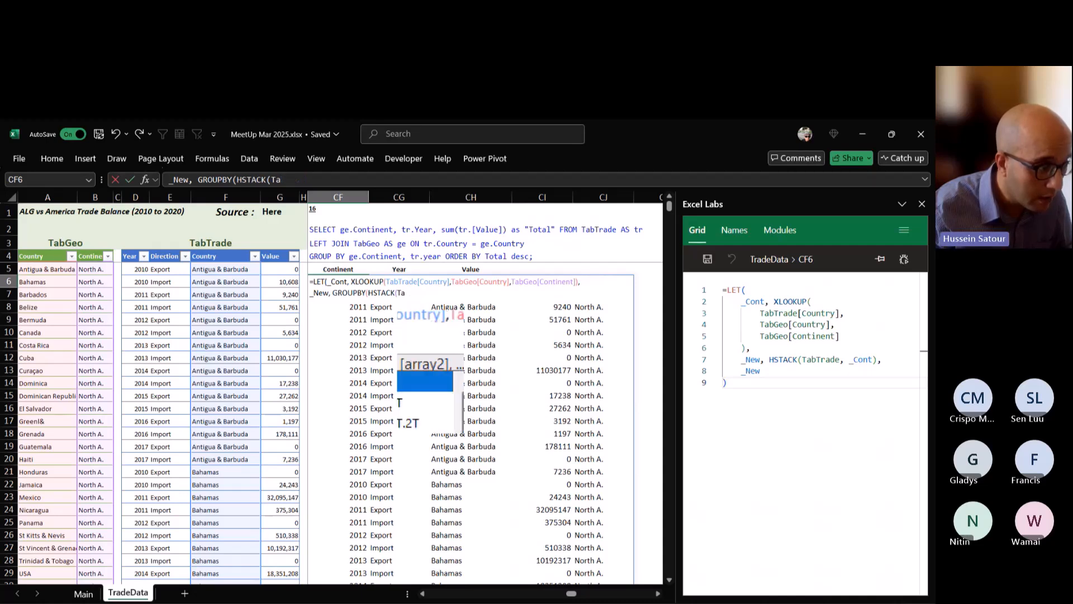
Enter _Cont and TabTrade[Country] as the arrays of the HSTACK in the CF6 formula.
text(_Cont)
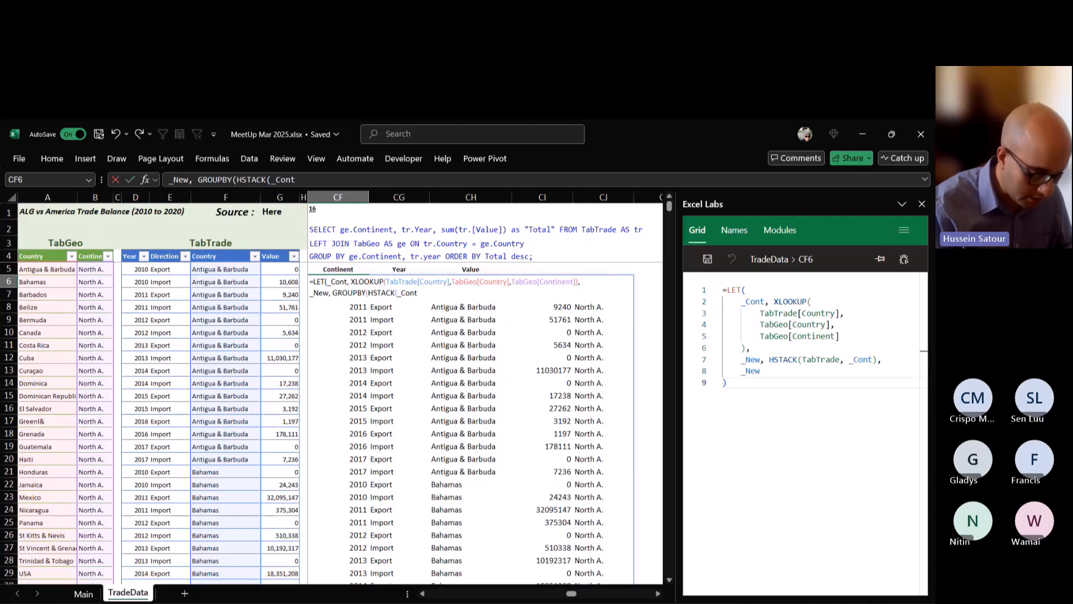
text(,tabtr)
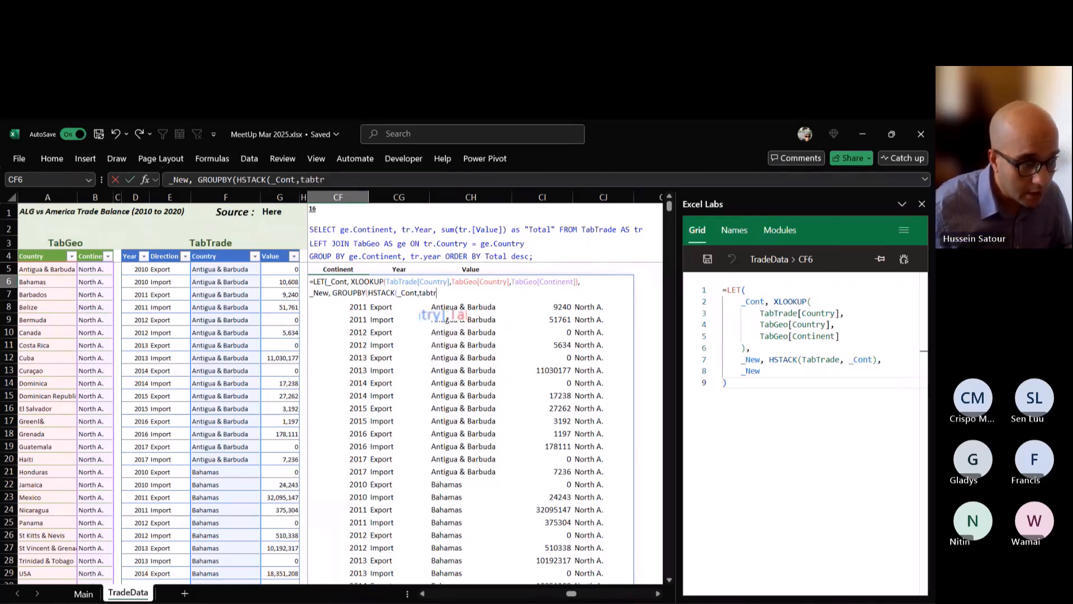
key(Tab)
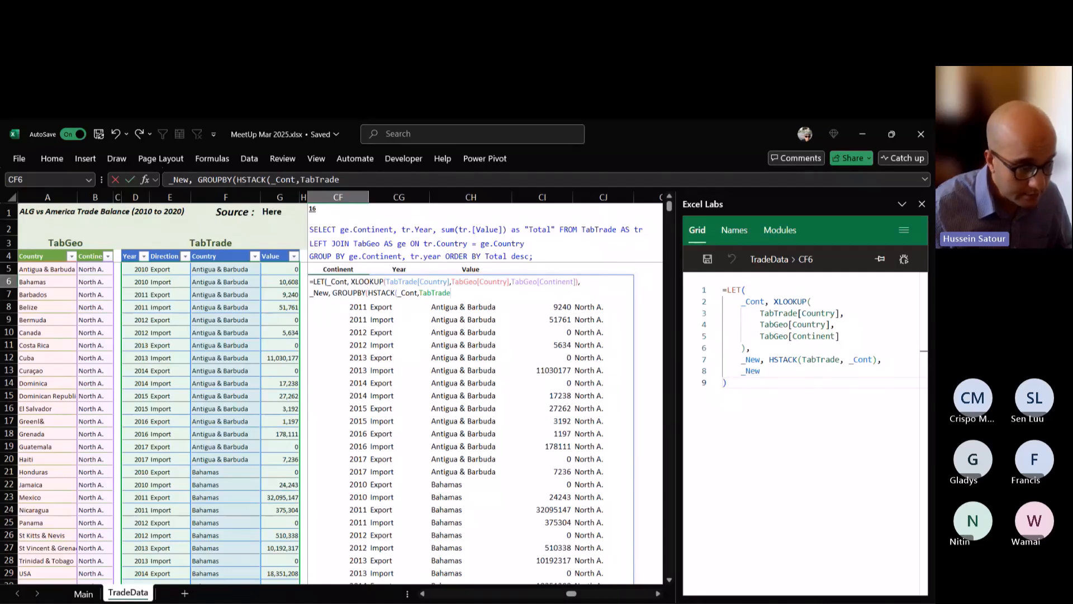
text([cou)
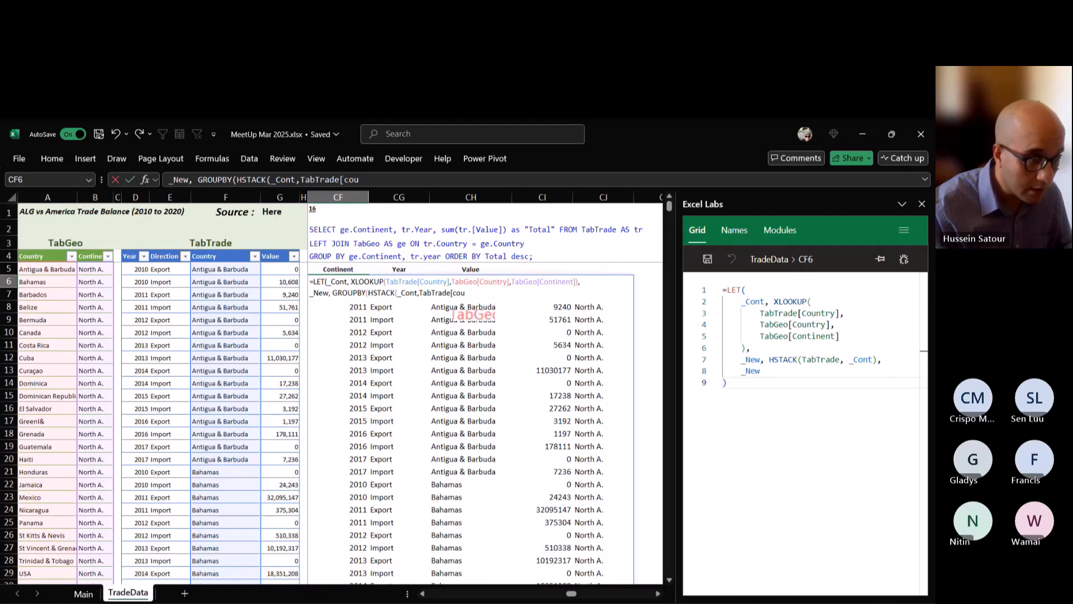
key(Tab)
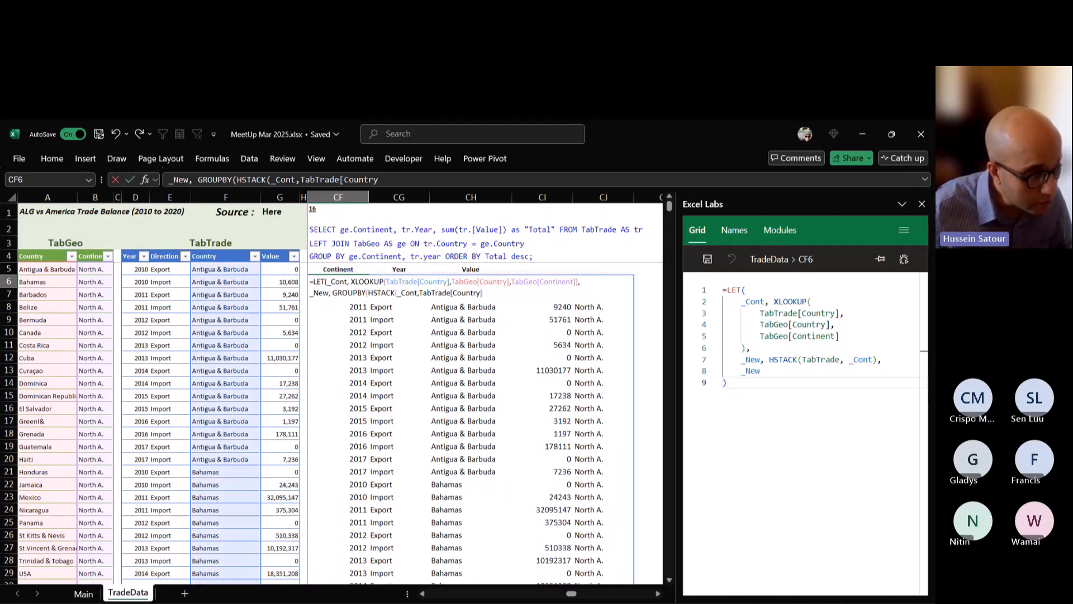
text(])
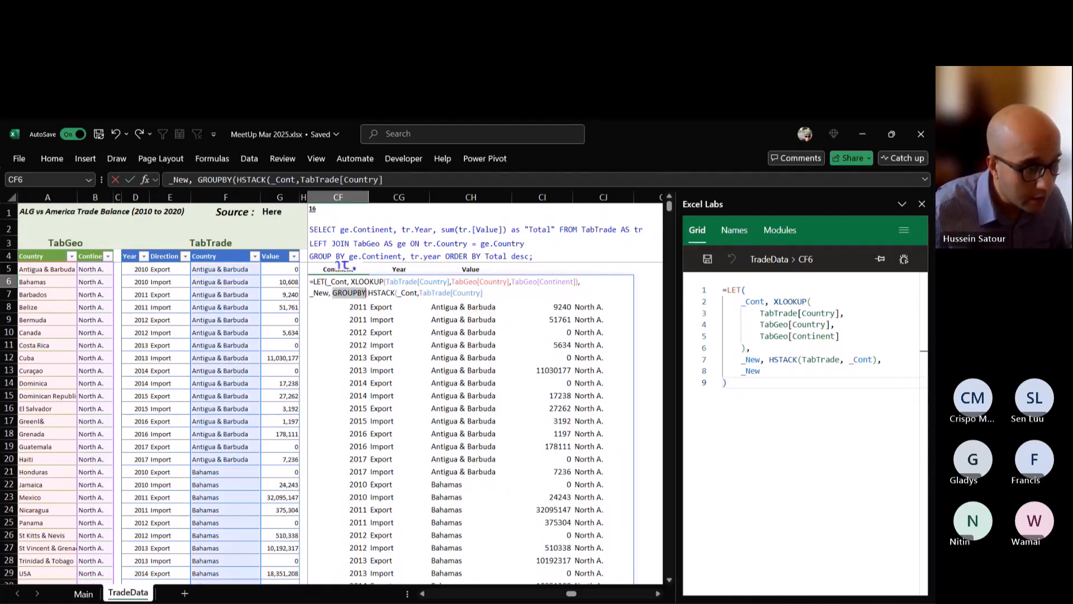
Remove the GROUPBY wrapper around the HSTACK, return _New as the LET result, and commit the formula.
key(BackSpace)
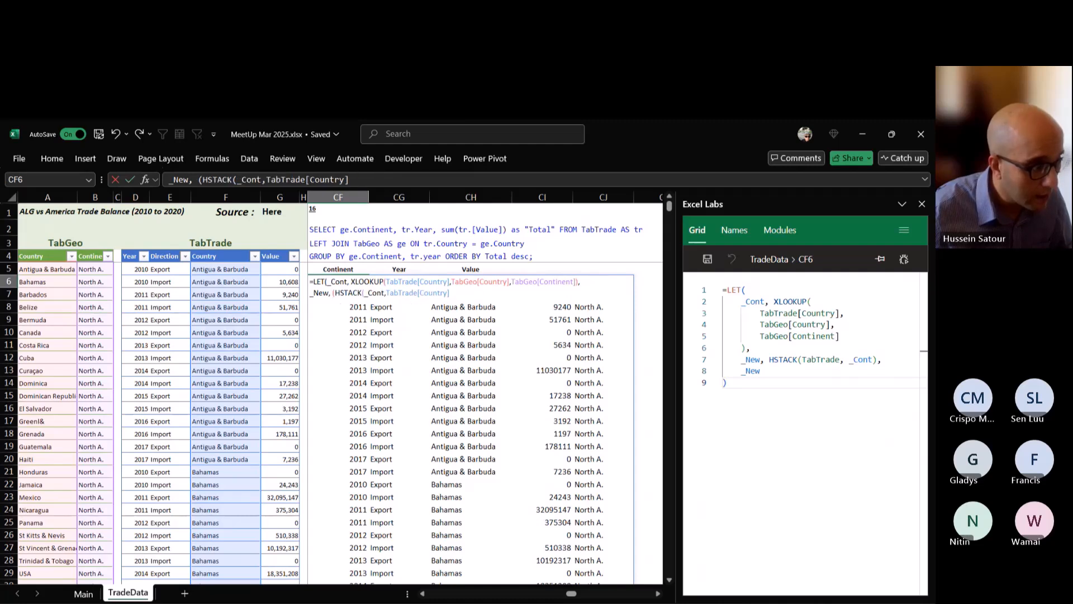
key(Delete)
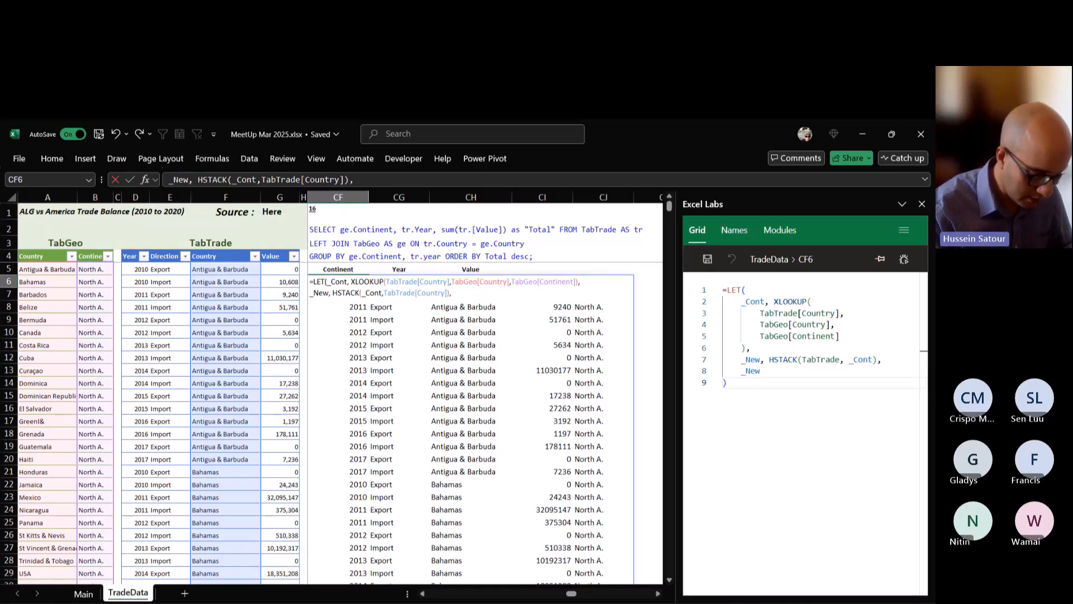
text(_New)
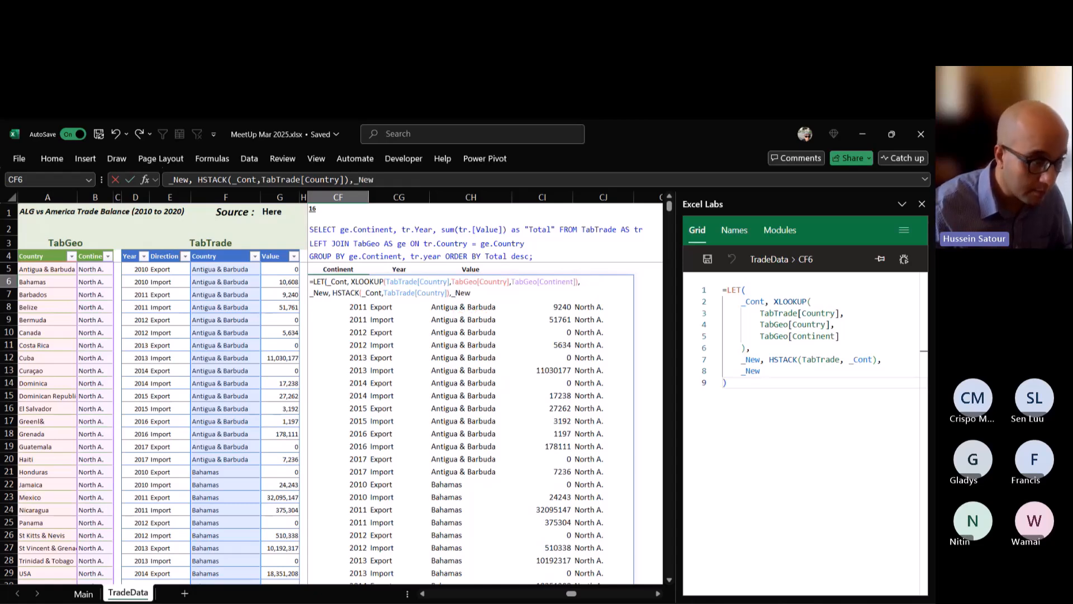
key(ctrl+Return)
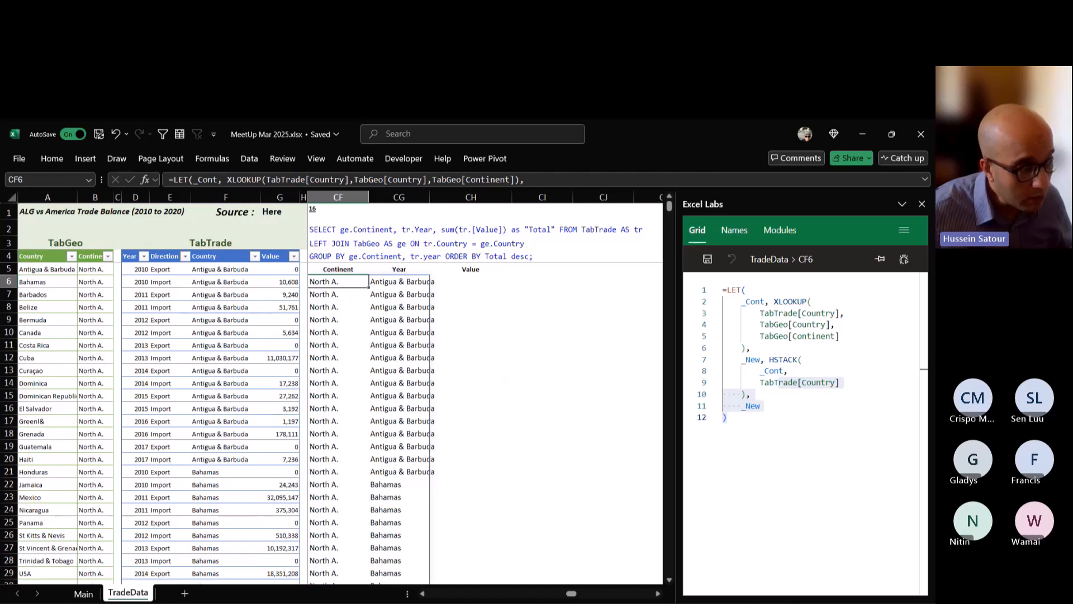
double_click(342, 282)
key(ctrl+Return)
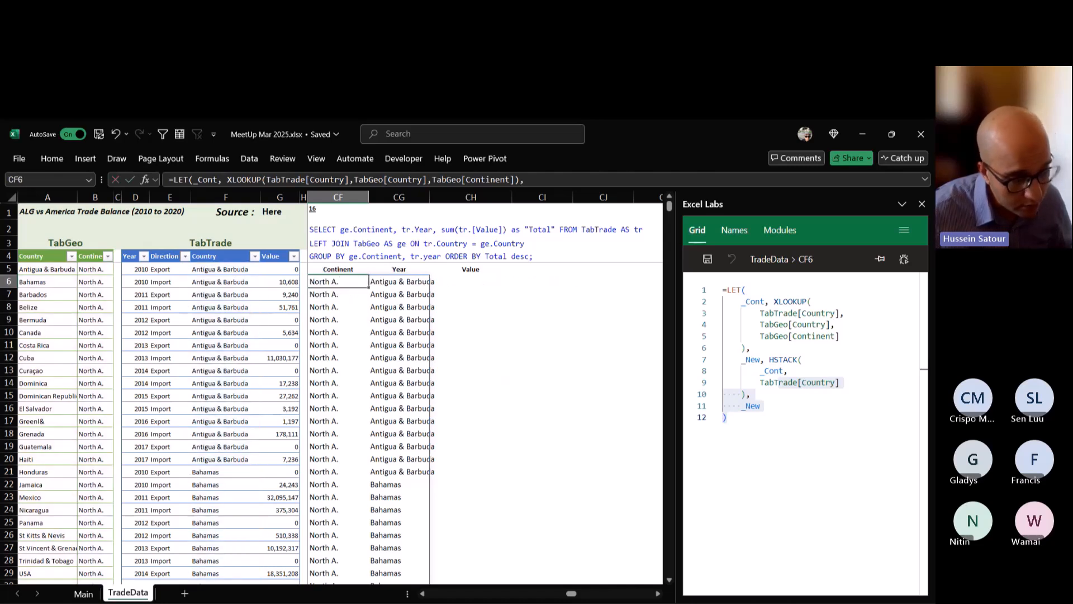
Reopen the CF6 formula and replace the returned _New with a GROUPBY that uses _New as its row fields.
double_click(336, 281)
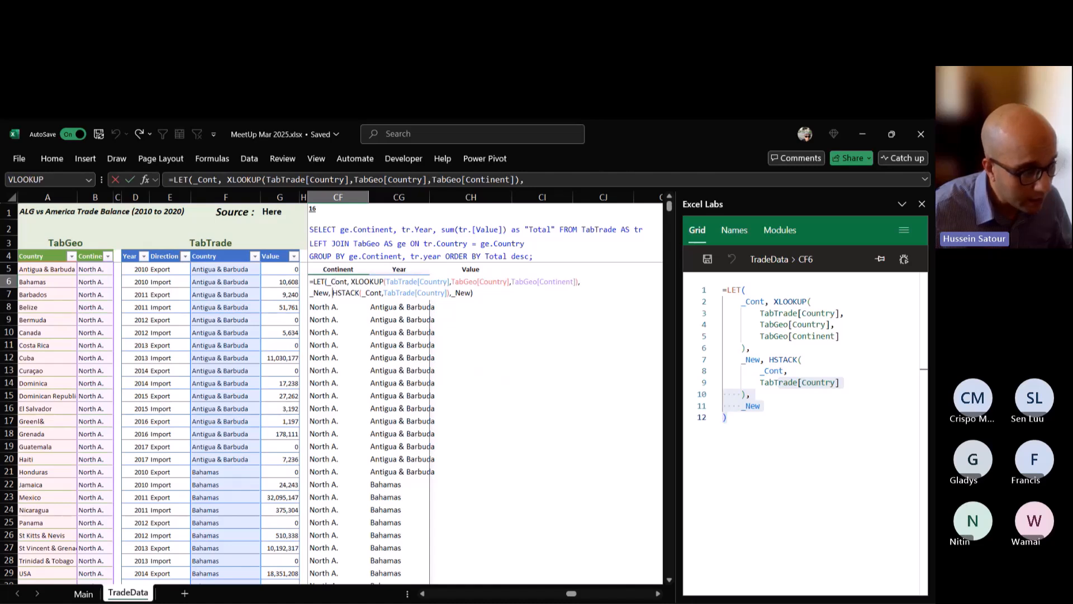
click(333, 293)
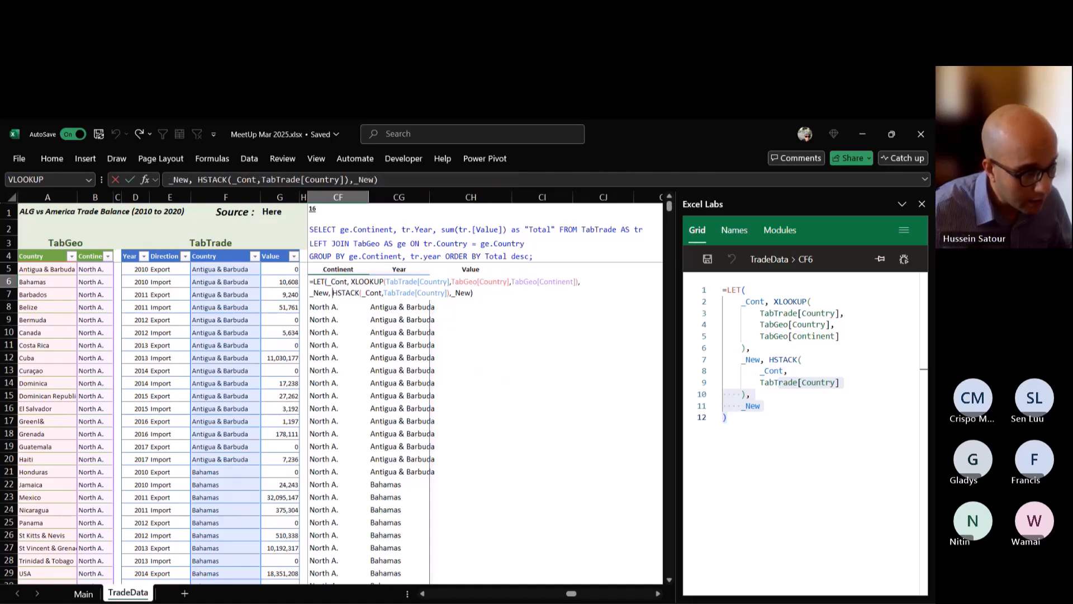
drag(451, 292, 474, 293)
key(BackSpace)
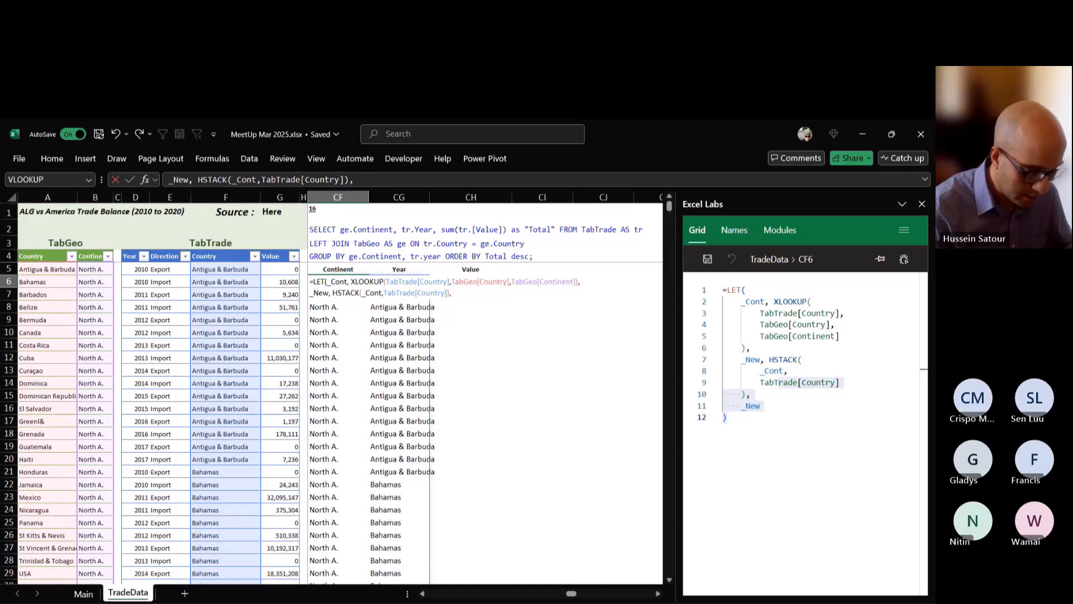
text(gro)
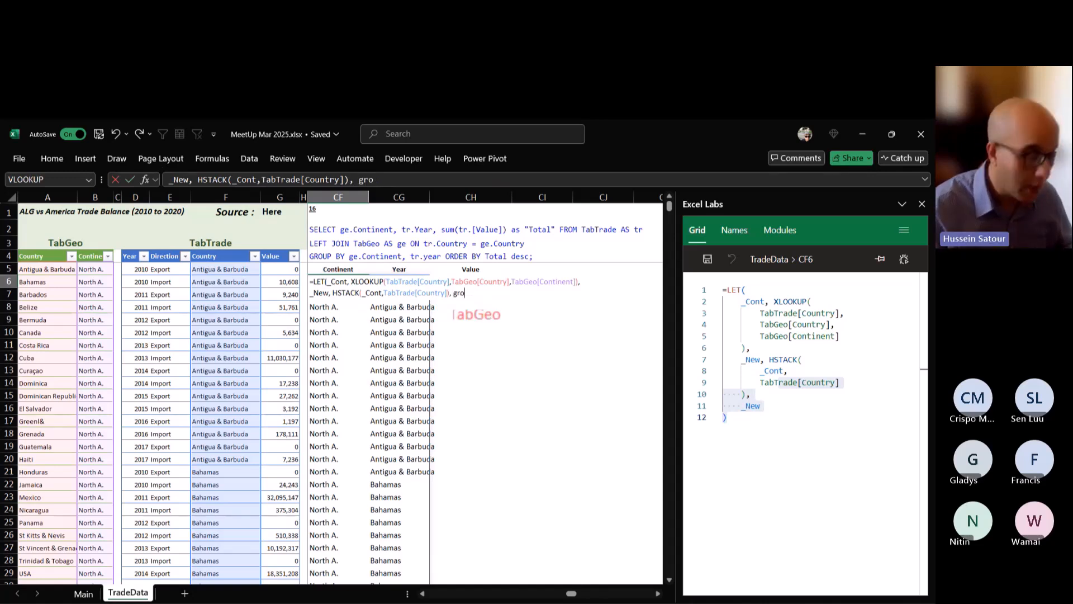
key(Tab)
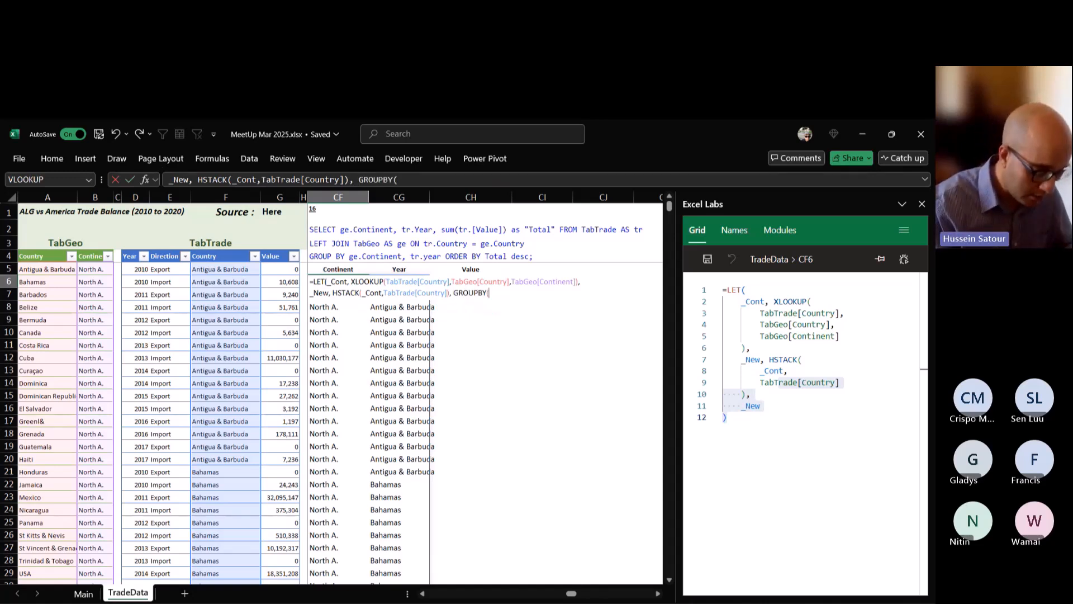
text(_New)
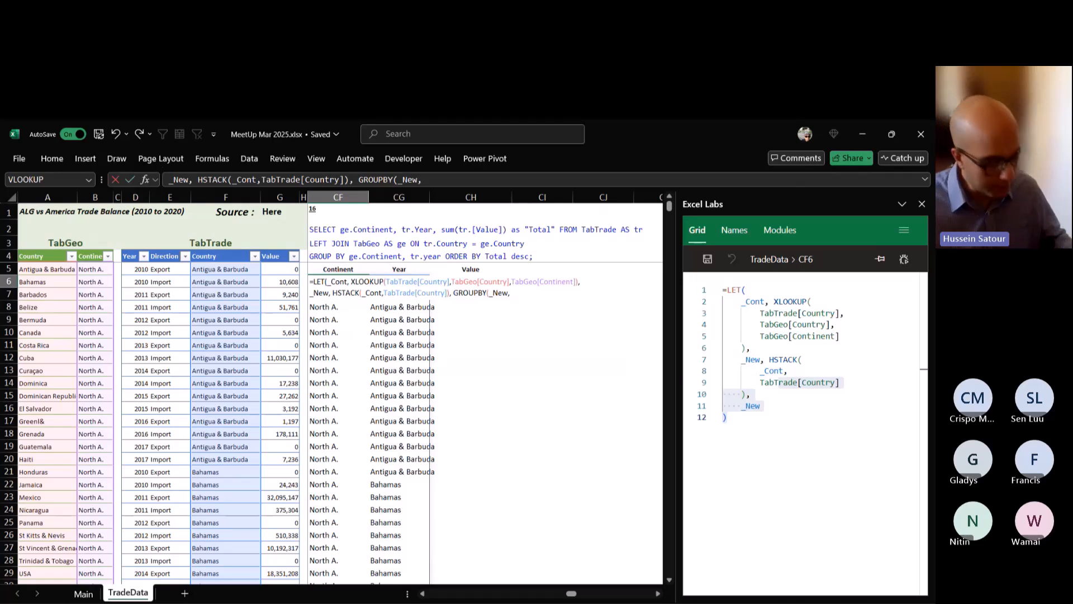
Enter TabTrade[Value] as the values argument of GROUPBY, followed by a comma for the aggregation function.
text(,TabTrade)
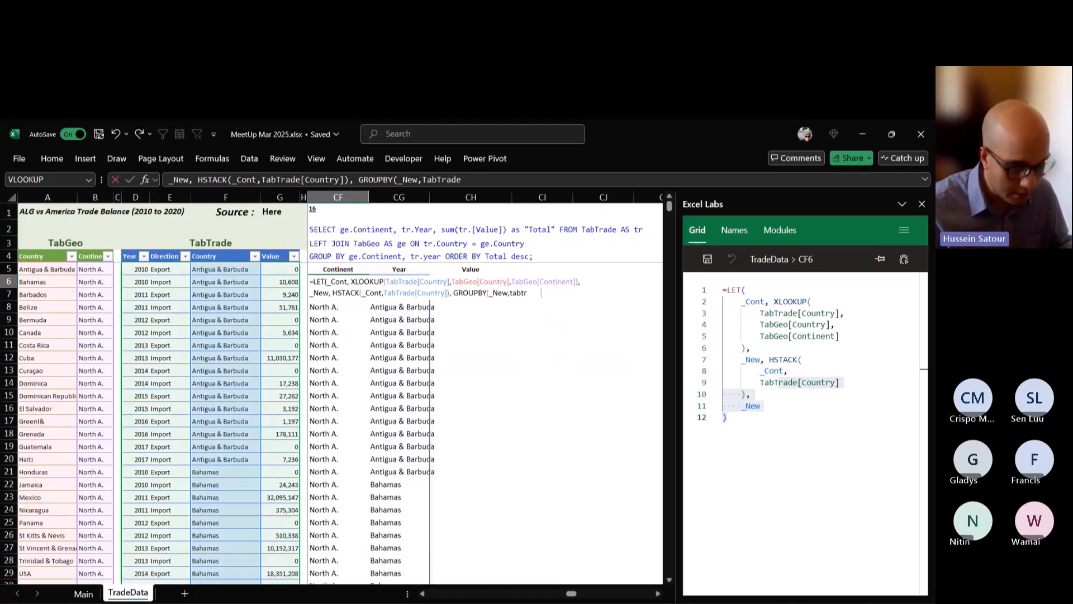
text([_)
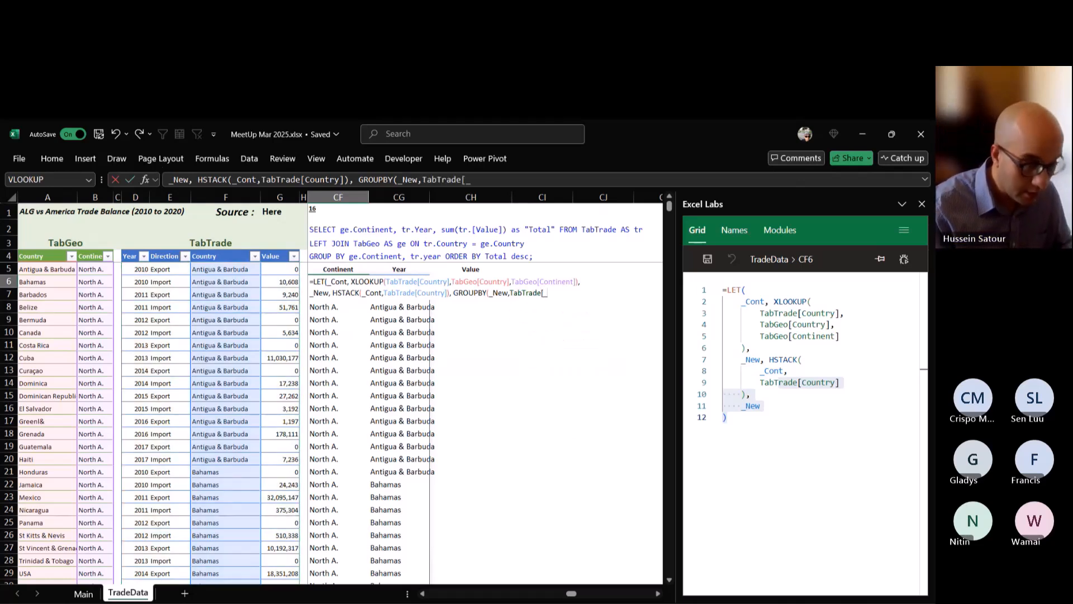
text(v)
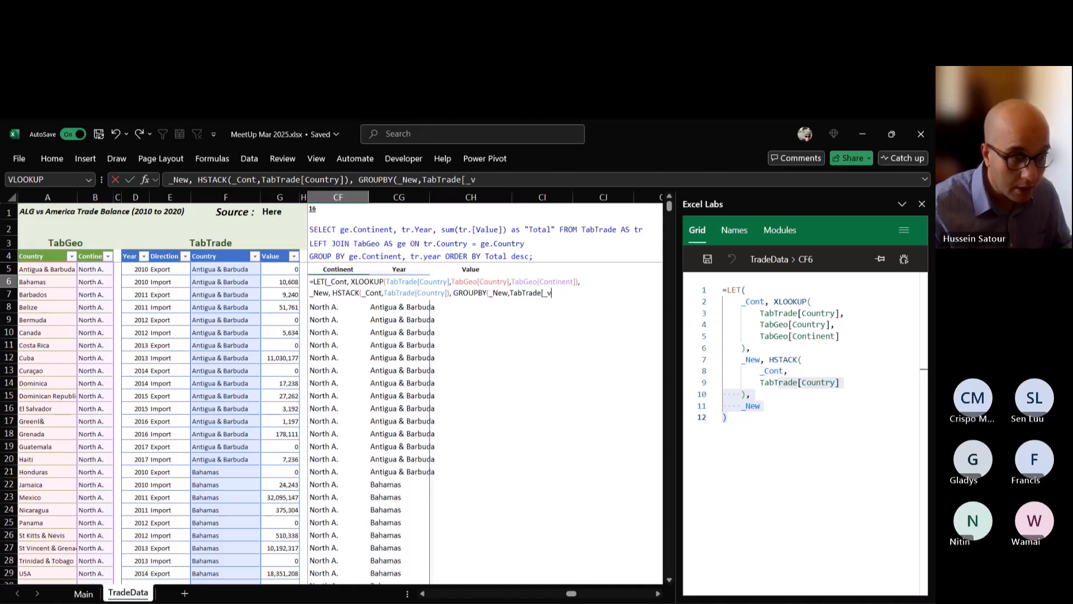
key(BackSpace)
key(BackSpace)
text(Value)
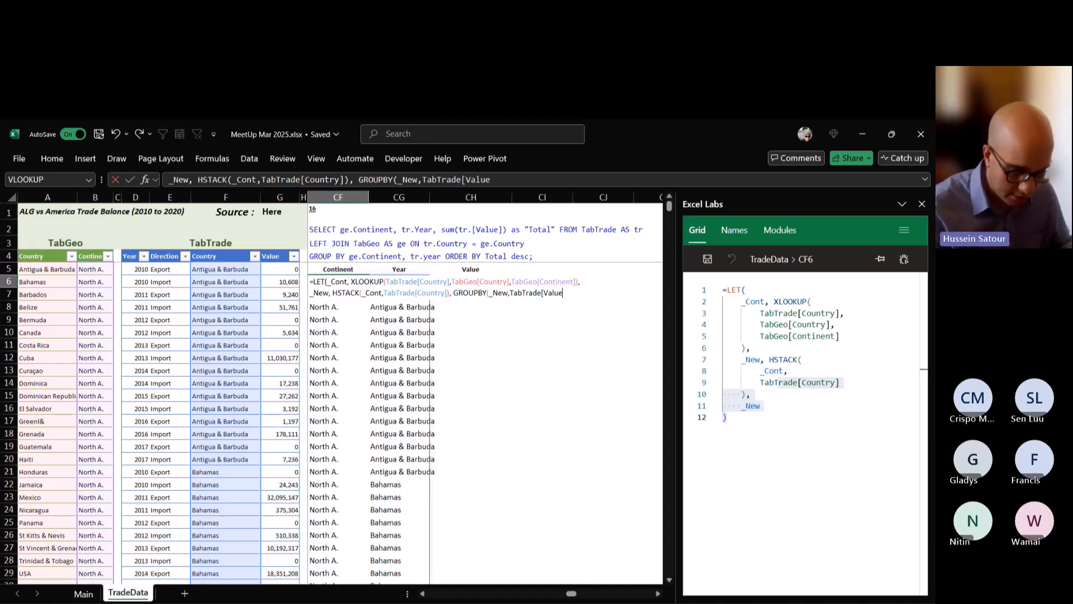
text(],)
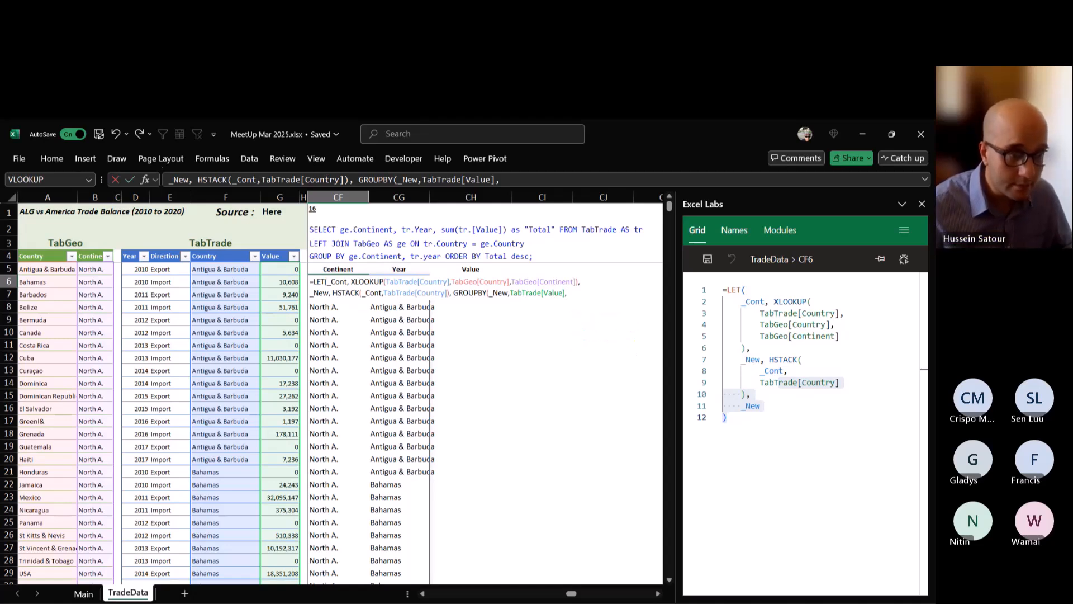
Enter SUM as the aggregation function, close the GROUPBY, and commit the CF6 formula.
text(SUM))
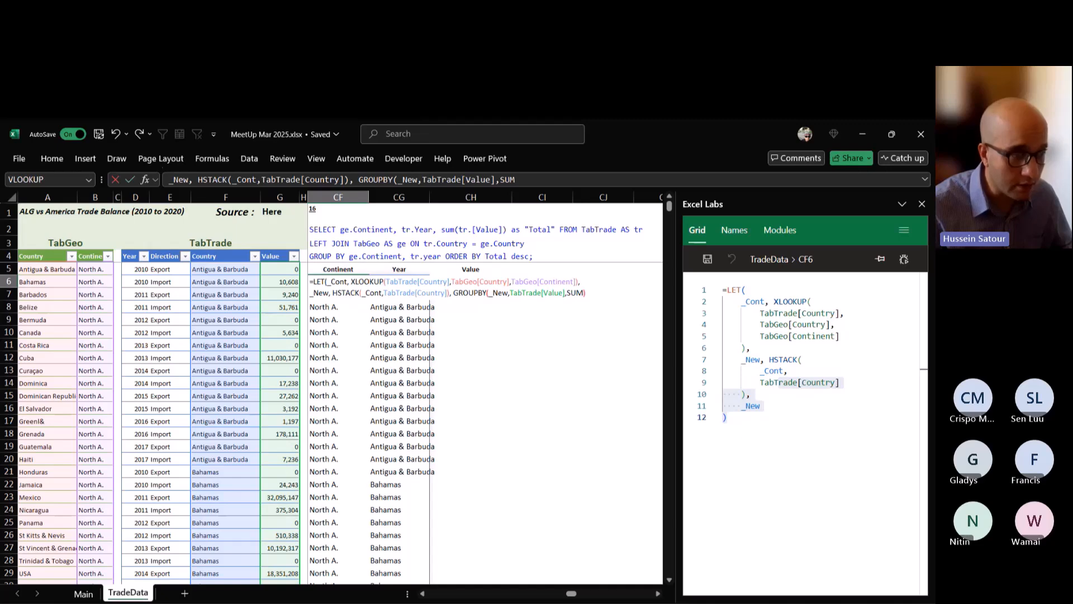
key(ctrl+Return)
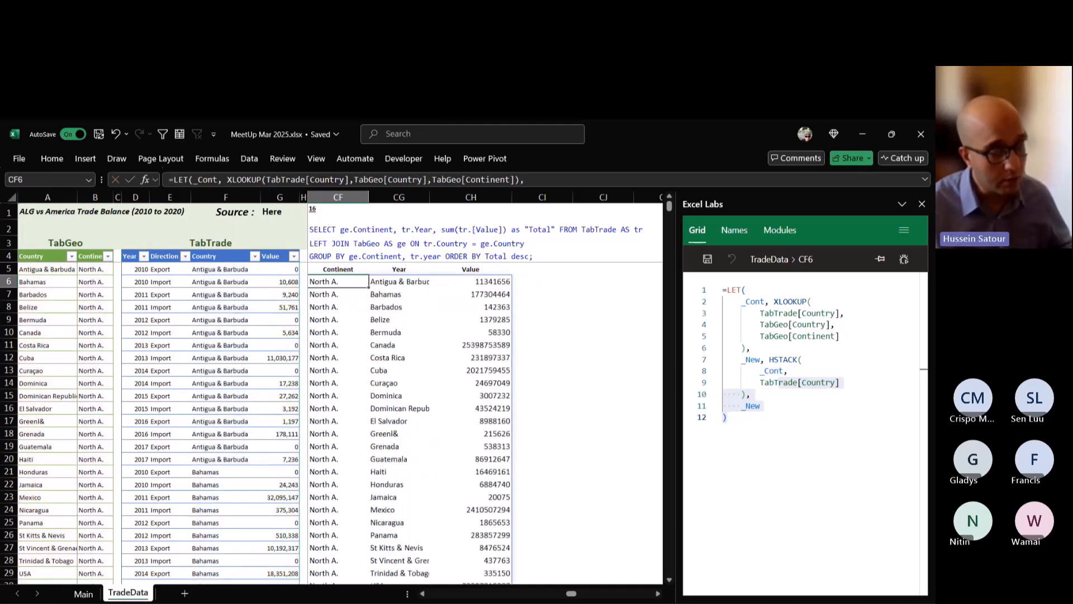
text(GROUPBY(_New, TabTrade[Value], SUM))
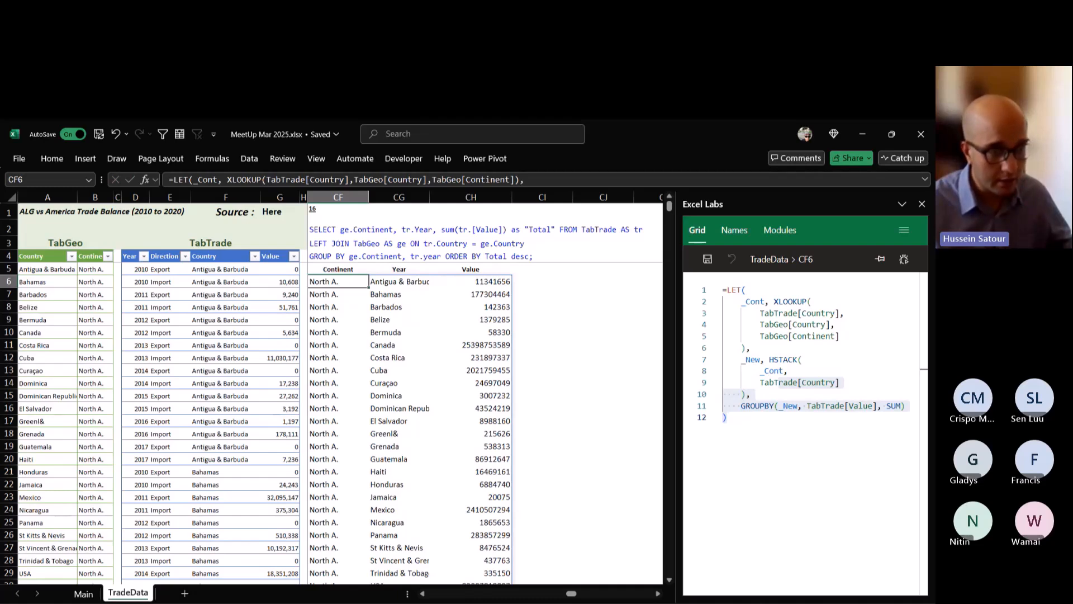
Change the second HSTACK array in the CF6 formula to TabTrade[Year] and commit the formula.
double_click(345, 281)
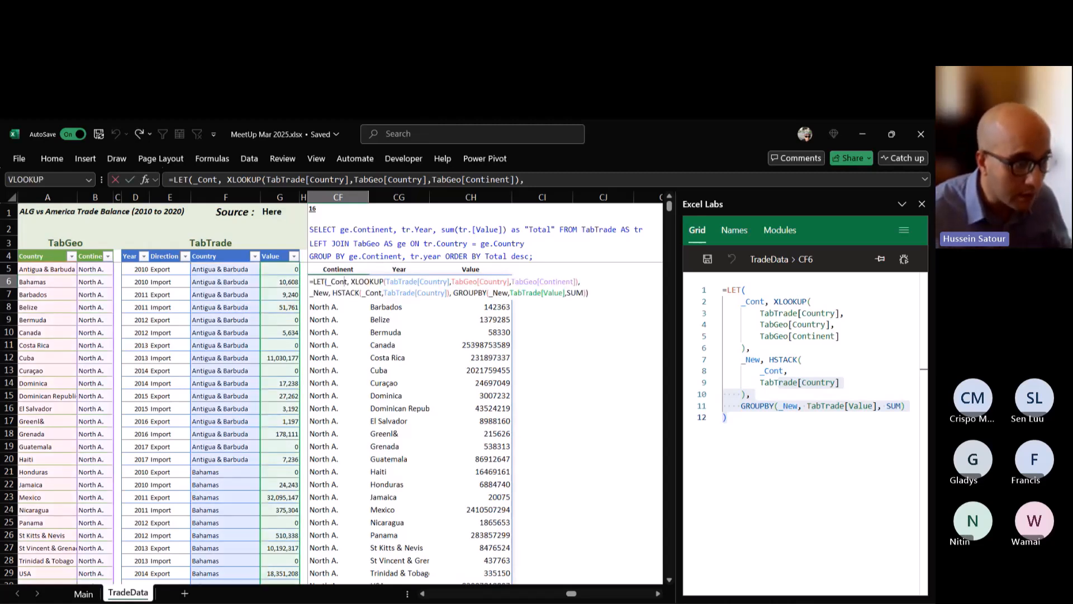
drag(446, 293, 417, 293)
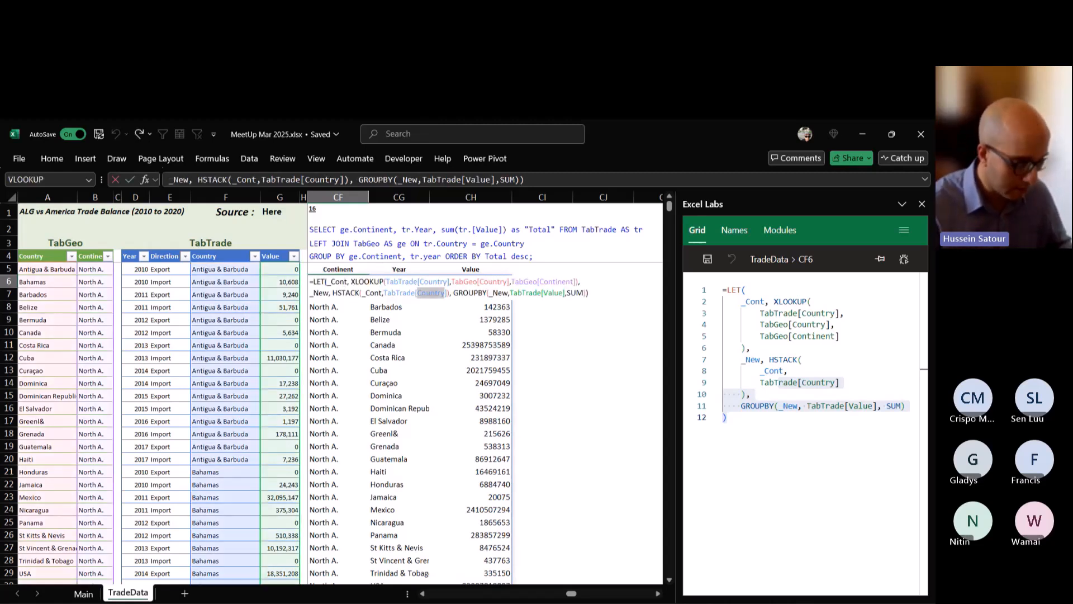
text(Year)
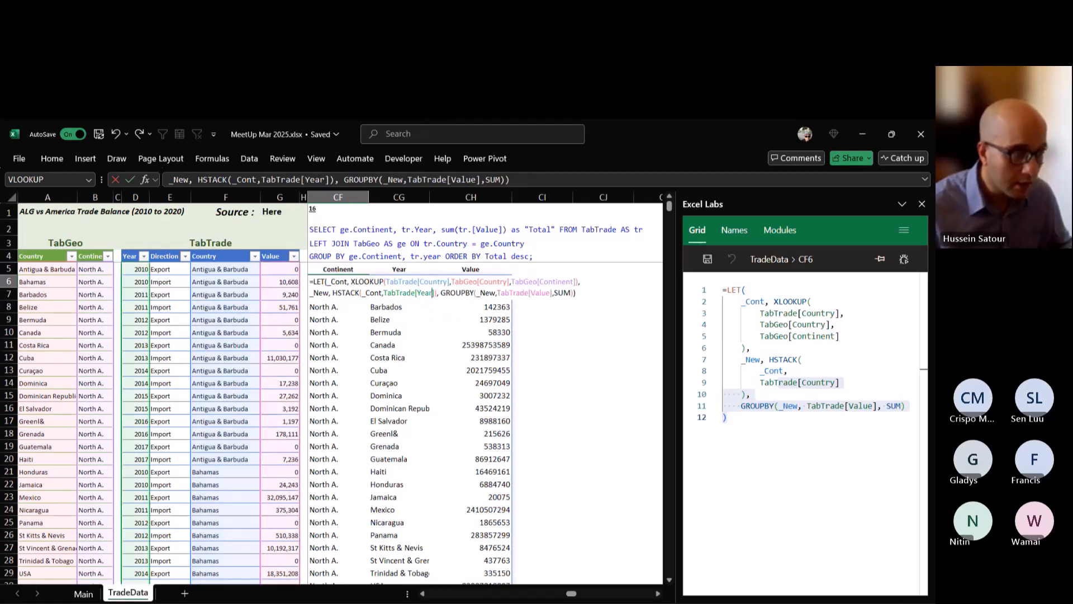
key(Return)
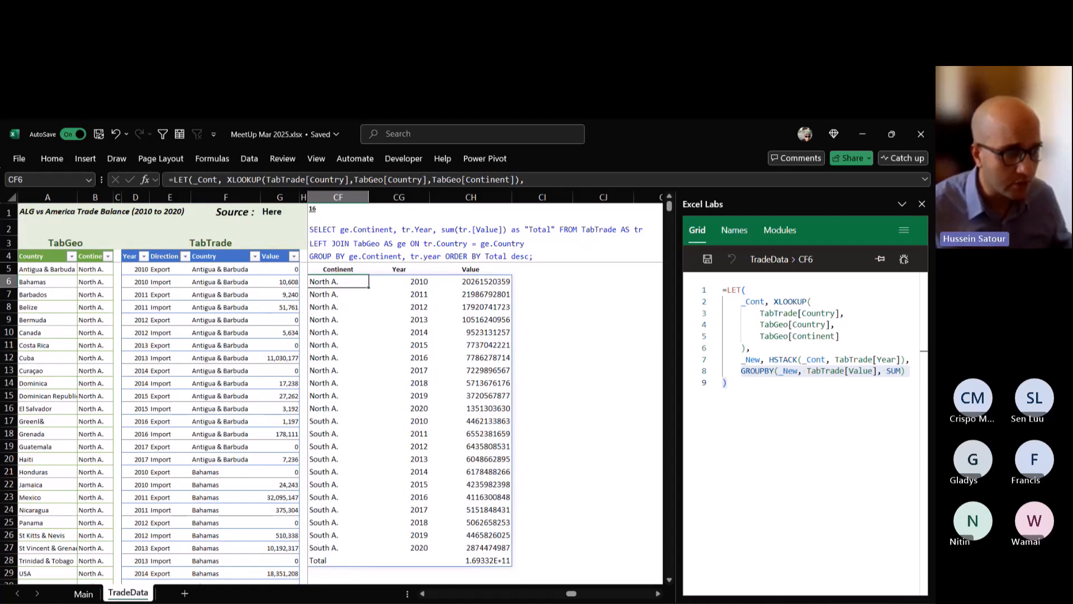
Rename the result column header in CH5 to Total and return to cell CF6.
click(470, 270)
text(Tota)
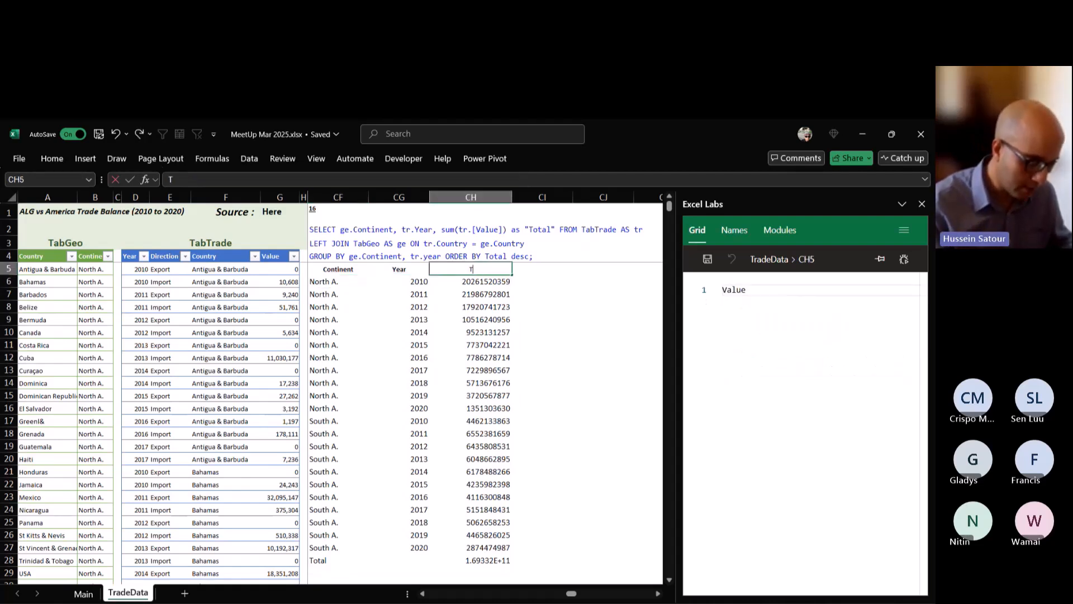
key(Down)
key(Left)
key(Left)
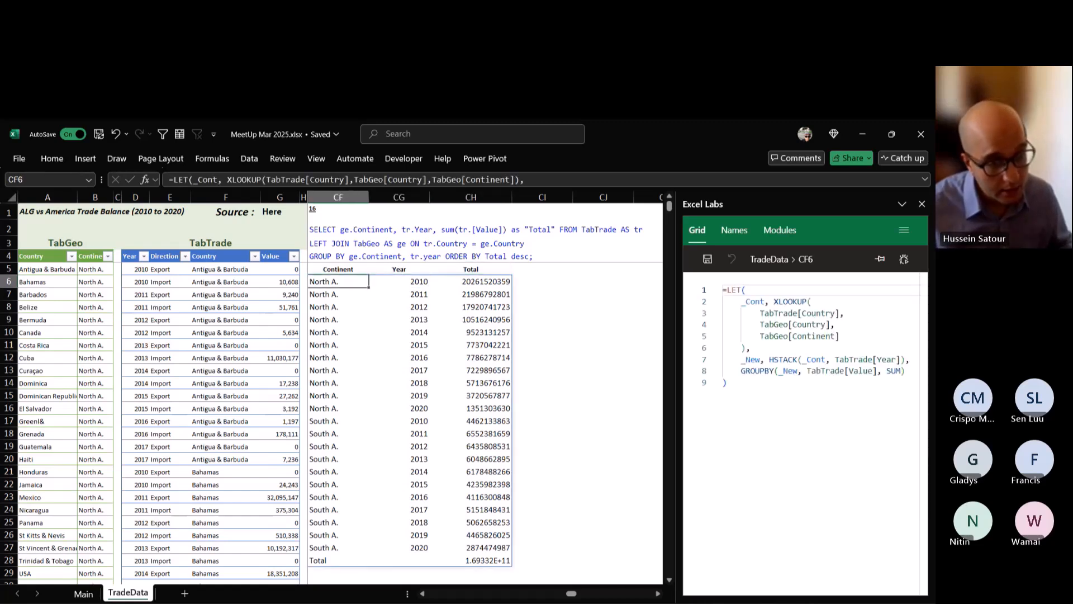
Add a sort order of 3 to the GROUPBY in CF6, leaving field headers and total depth empty, and commit.
key(F2)
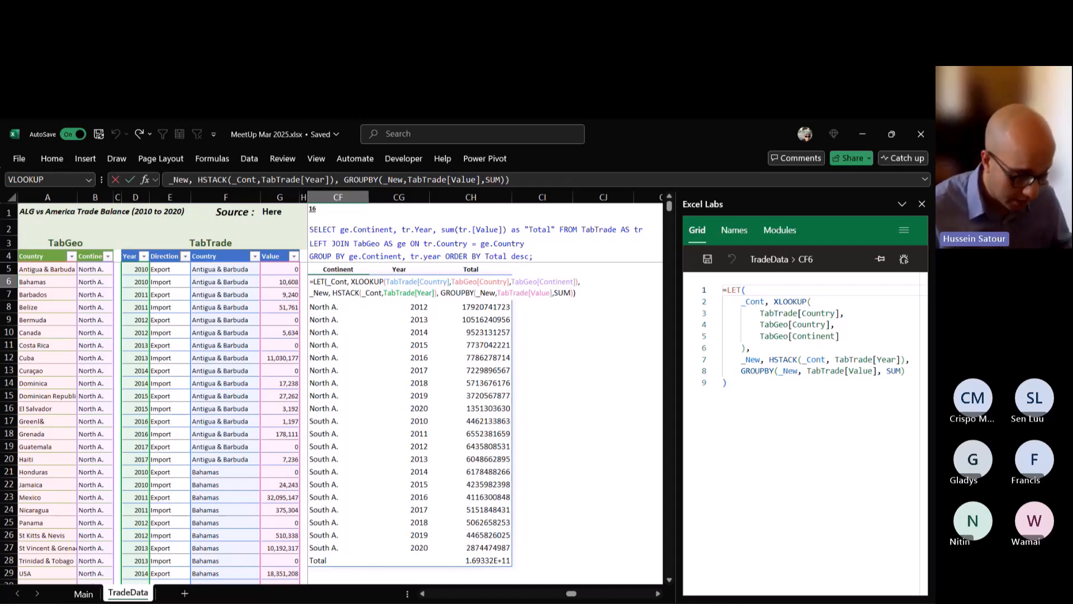
text(,)
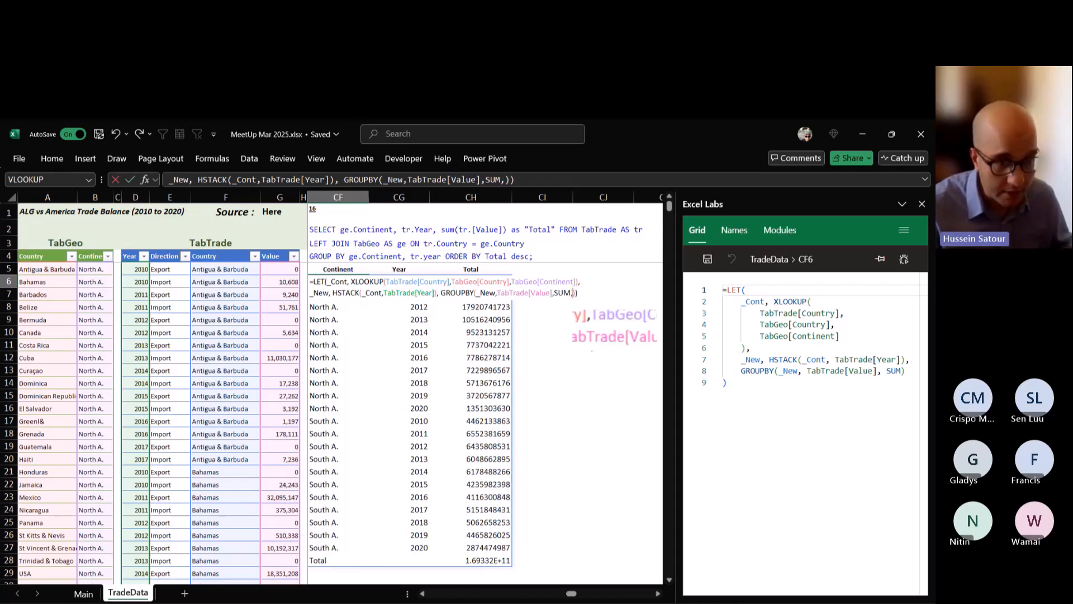
text(,)
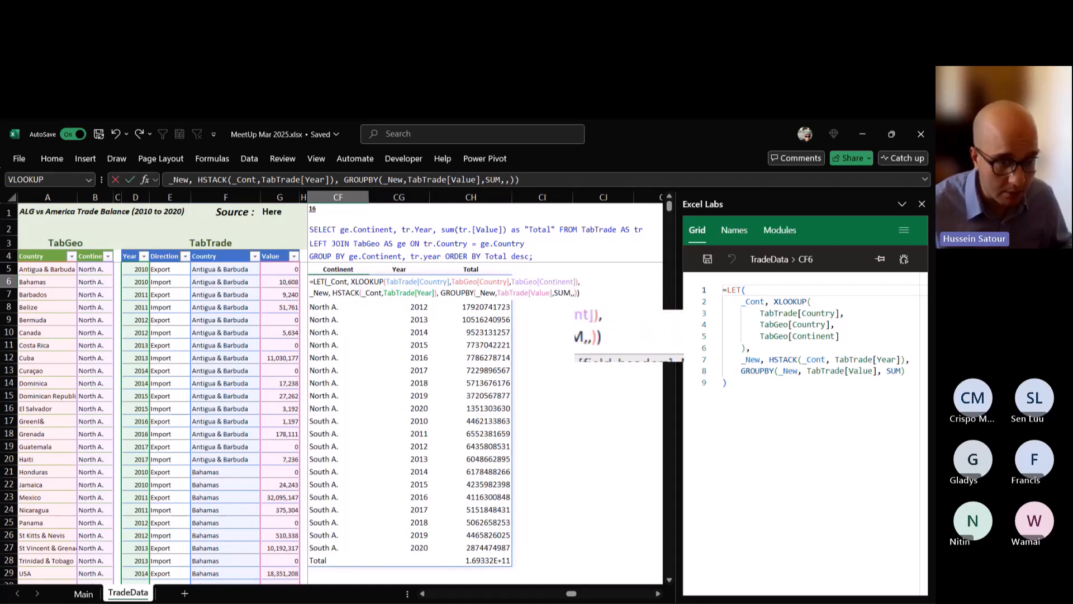
text(,3)
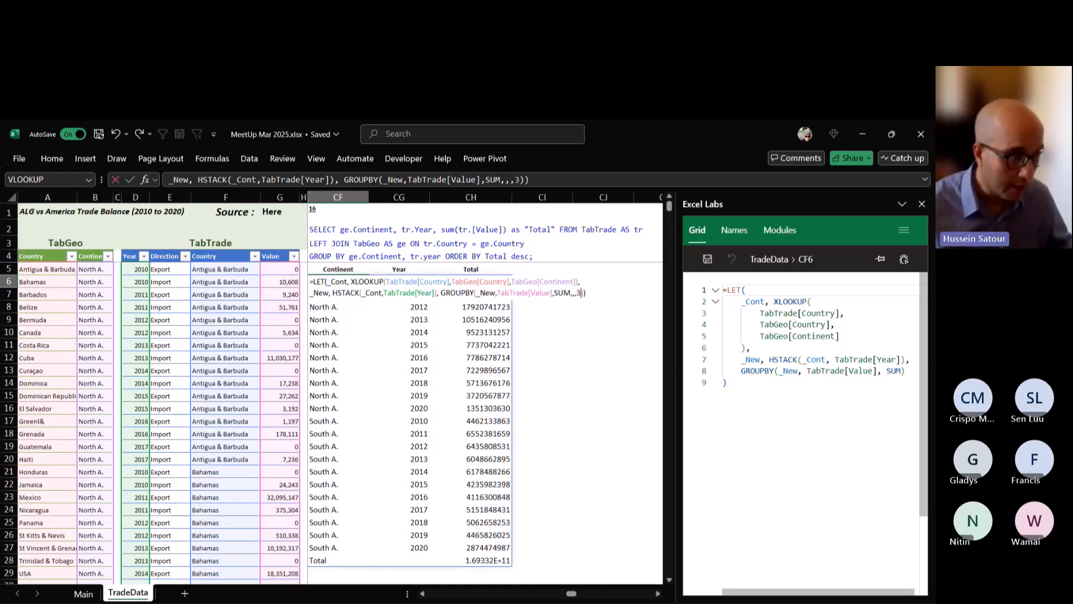
key(ctrl+Return)
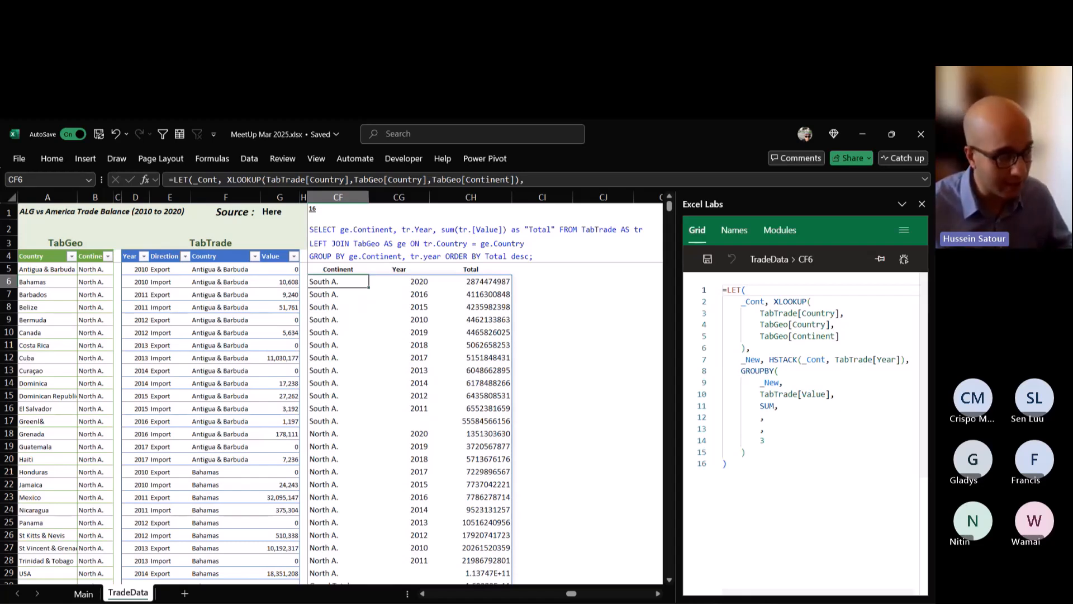
Change the GROUPBY sort order in the CF6 formula to -3 for a descending sort and commit.
double_click(331, 282)
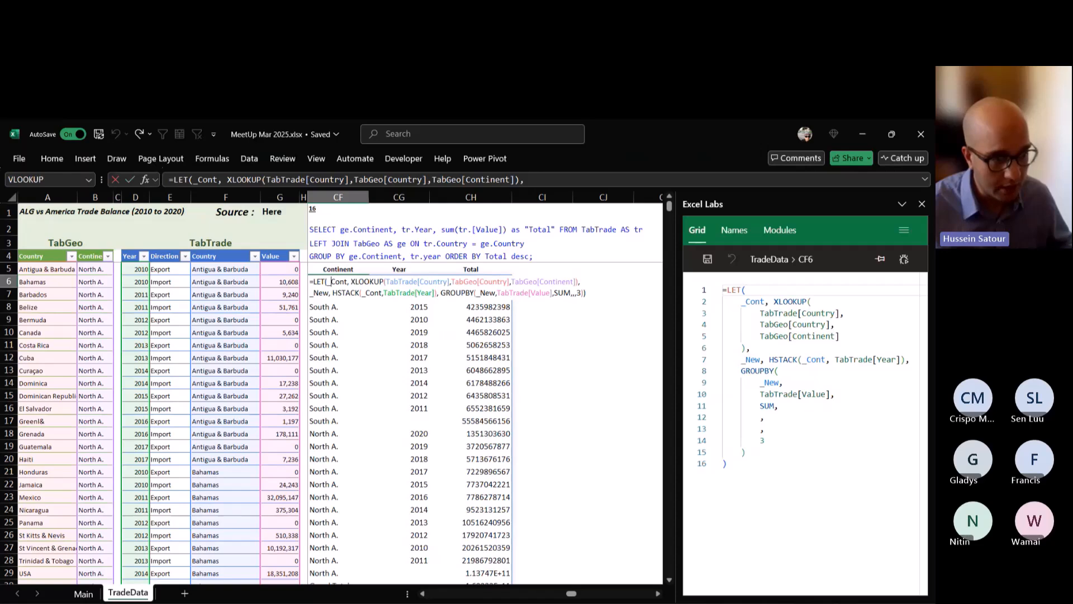
click(576, 293)
text(-)
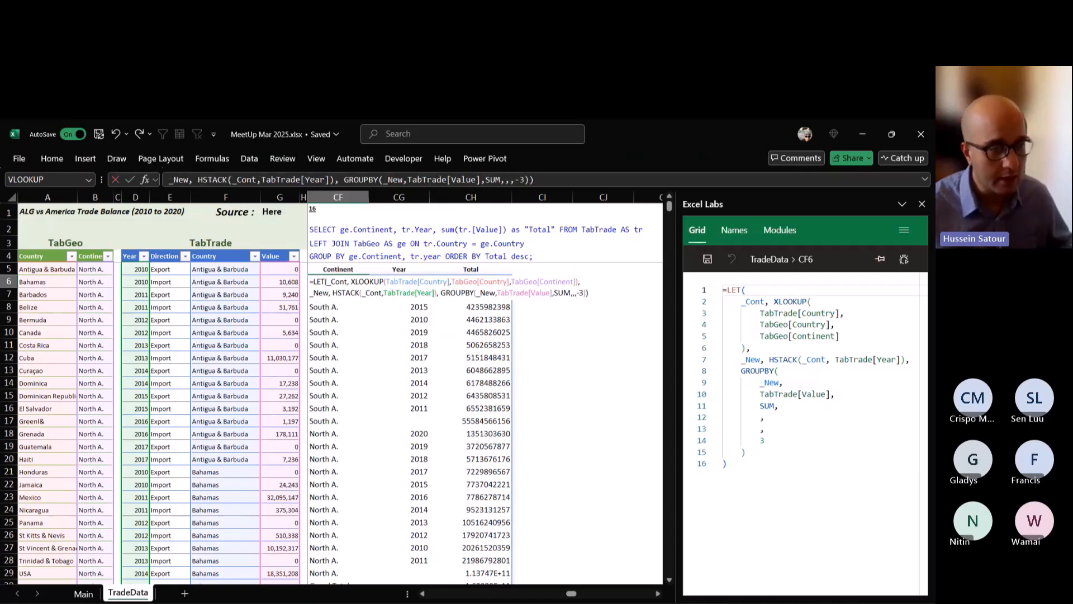
key(ctrl+Return)
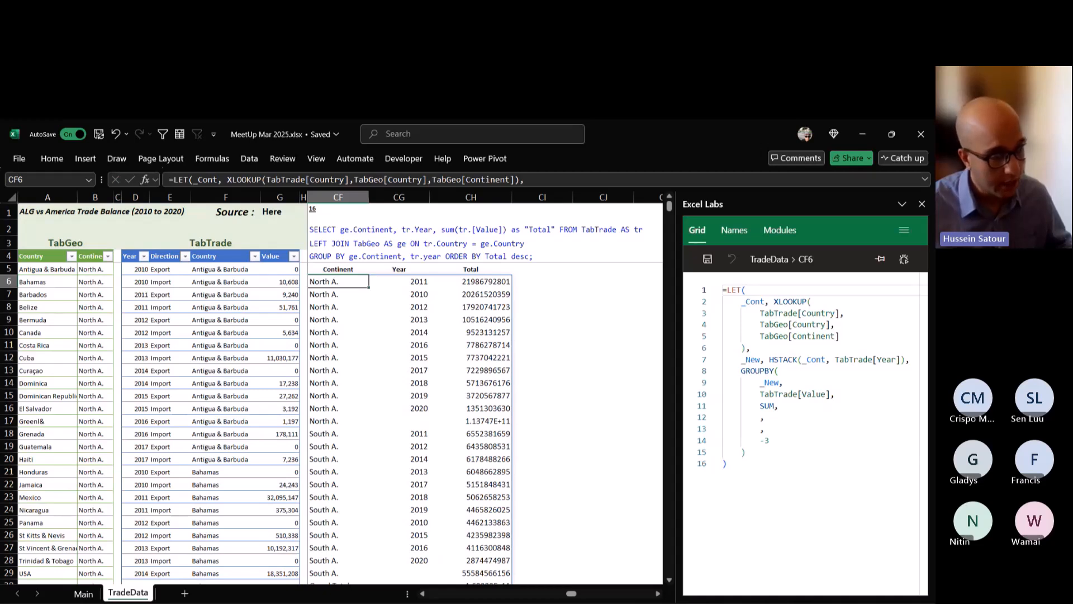
Widen column CH slightly and format its totals from CH6 down with the comma style and no decimals.
drag(511, 197, 522, 197)
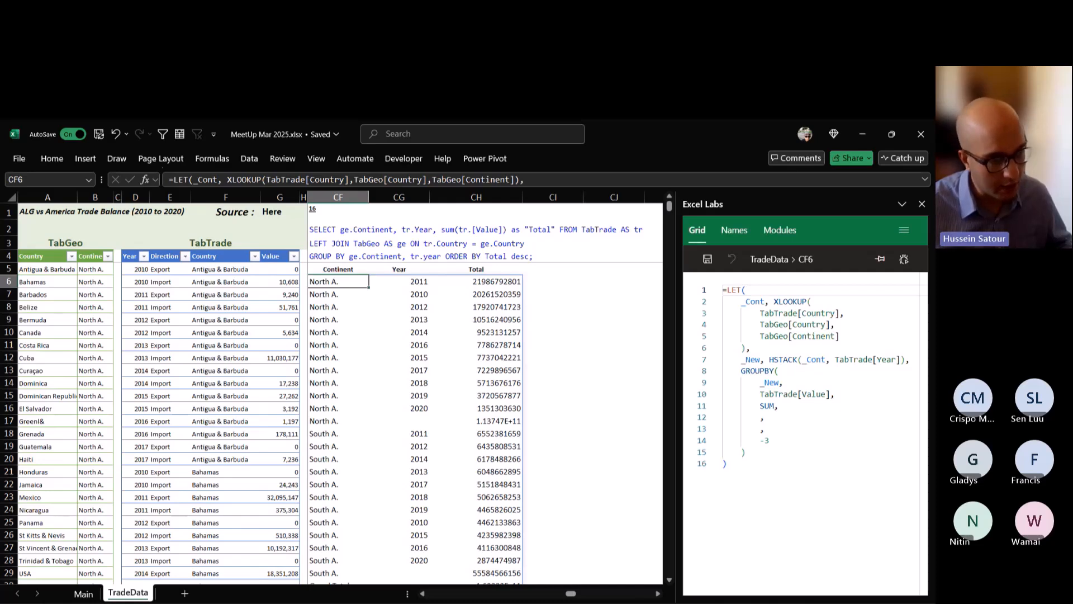
click(476, 281)
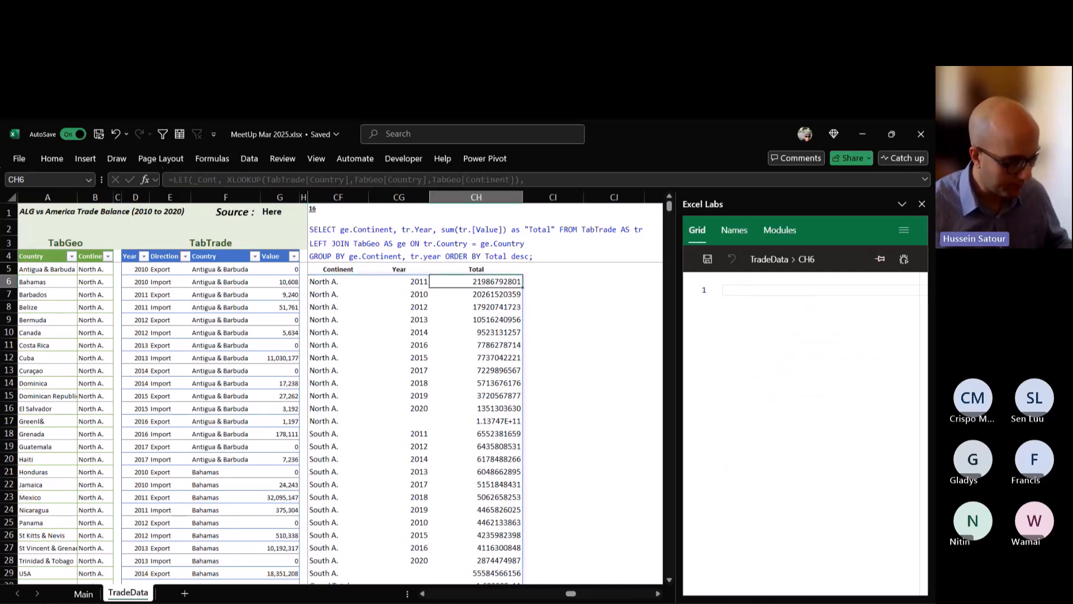
key(ctrl+shift+Down)
key(ctrl+q)
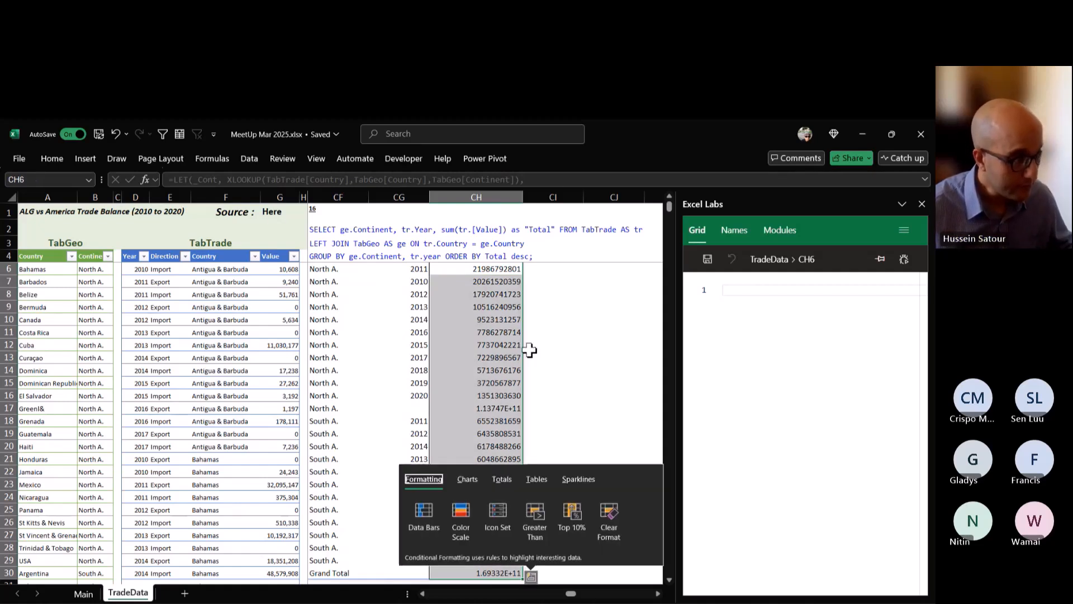
click(50, 163)
click(51, 163)
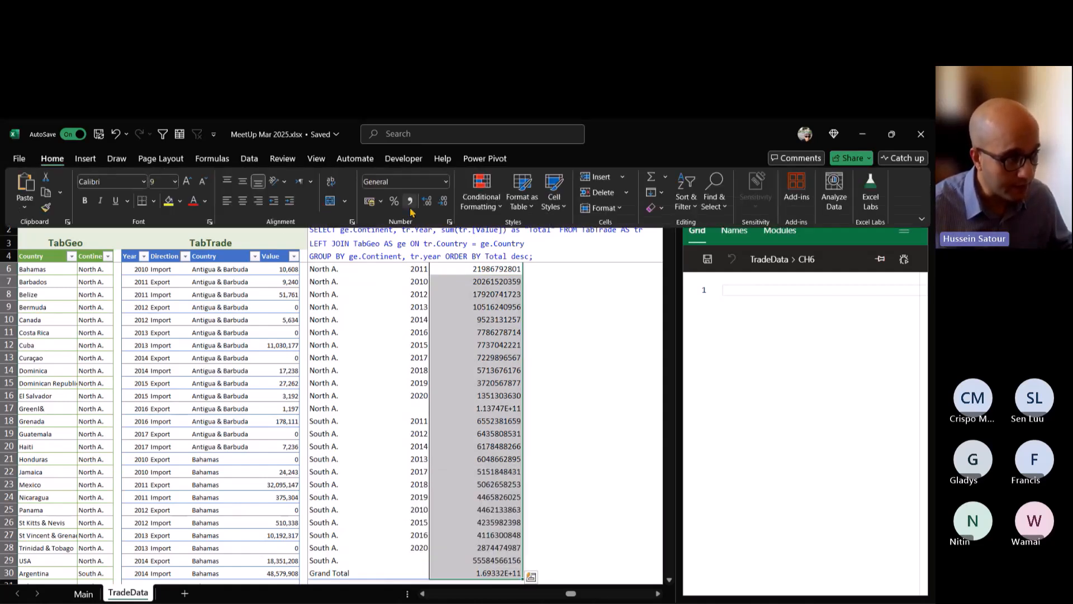
click(410, 200)
click(442, 202)
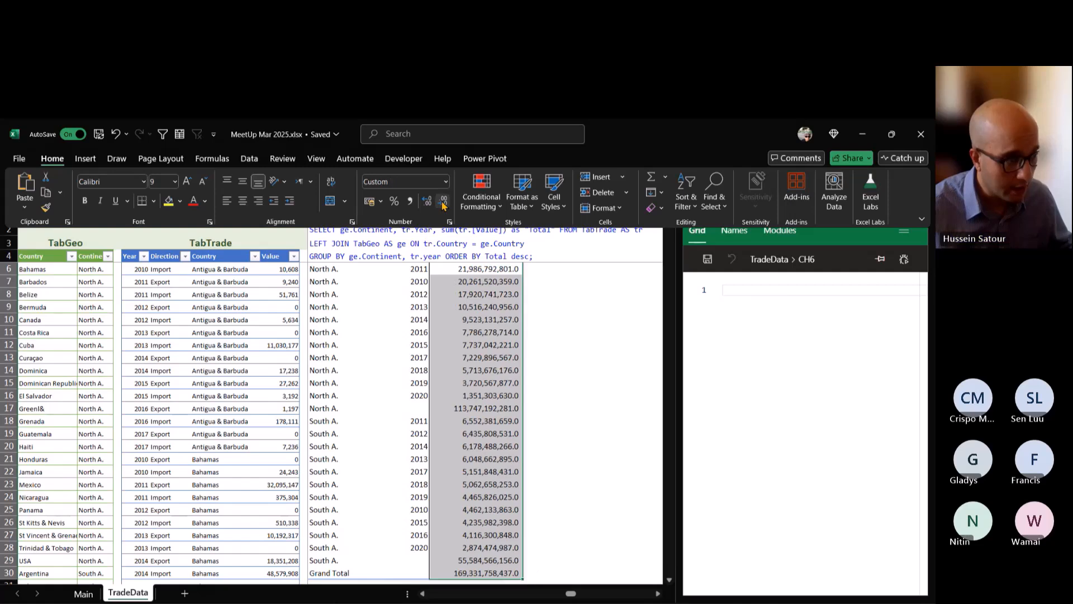
click(442, 202)
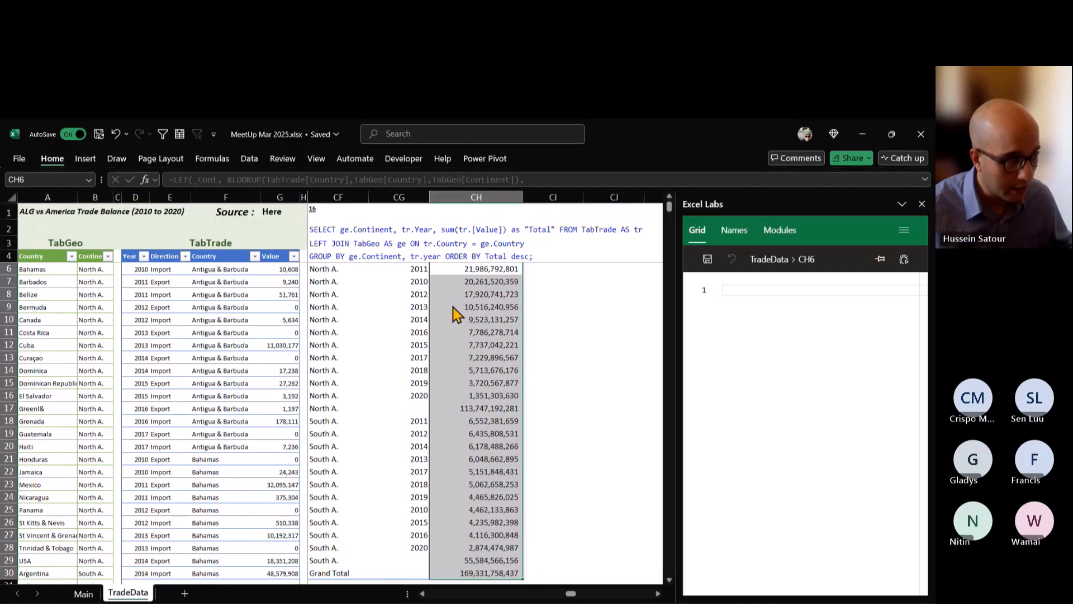
Examine the continent subtotal rows and the grand total row in the grouped result.
click(335, 268)
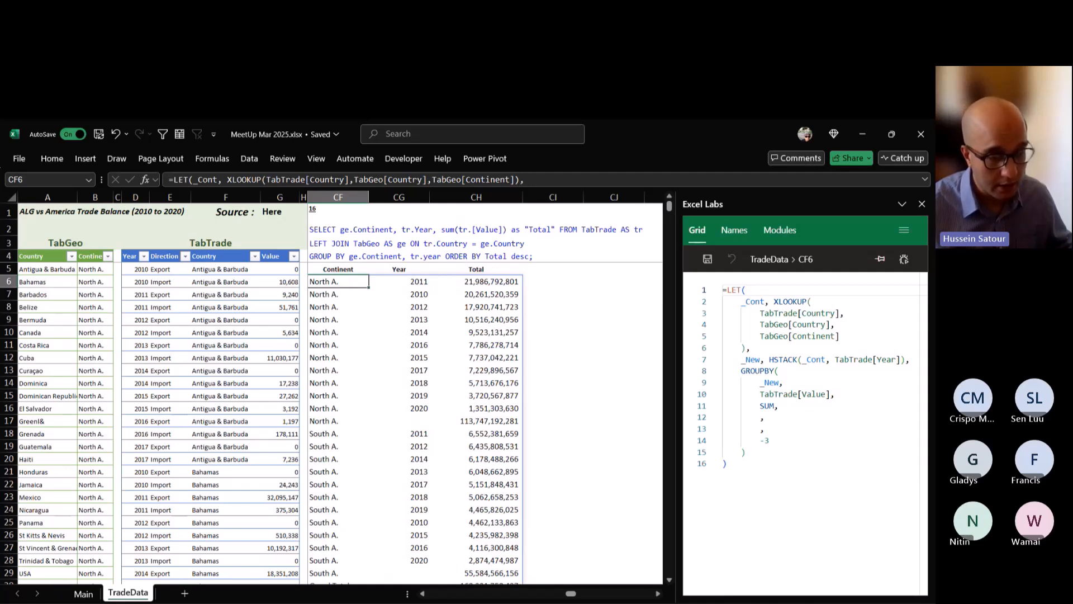
click(476, 421)
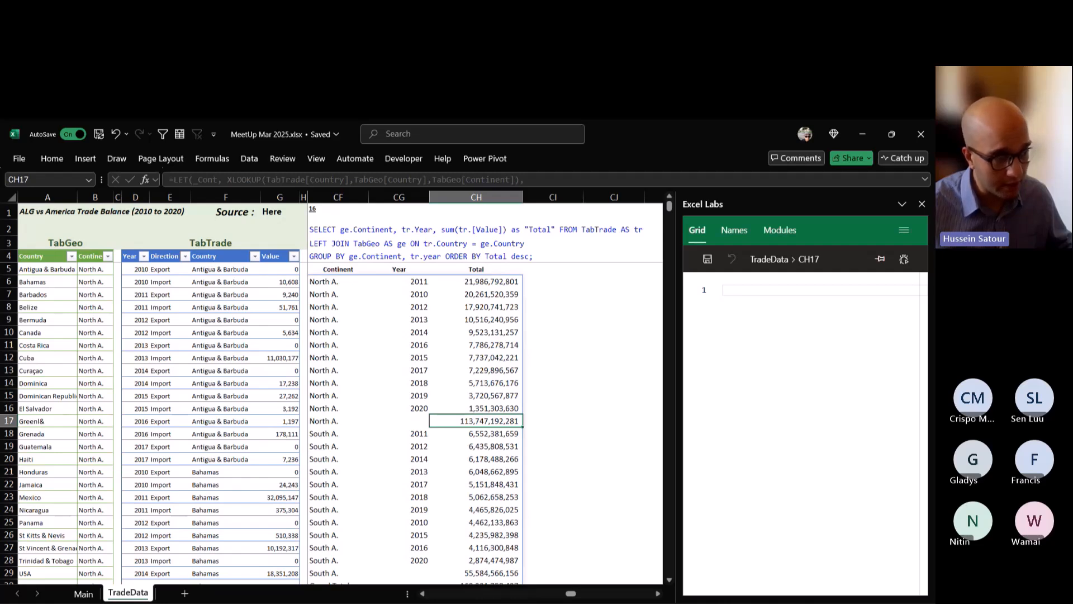
drag(337, 420, 476, 421)
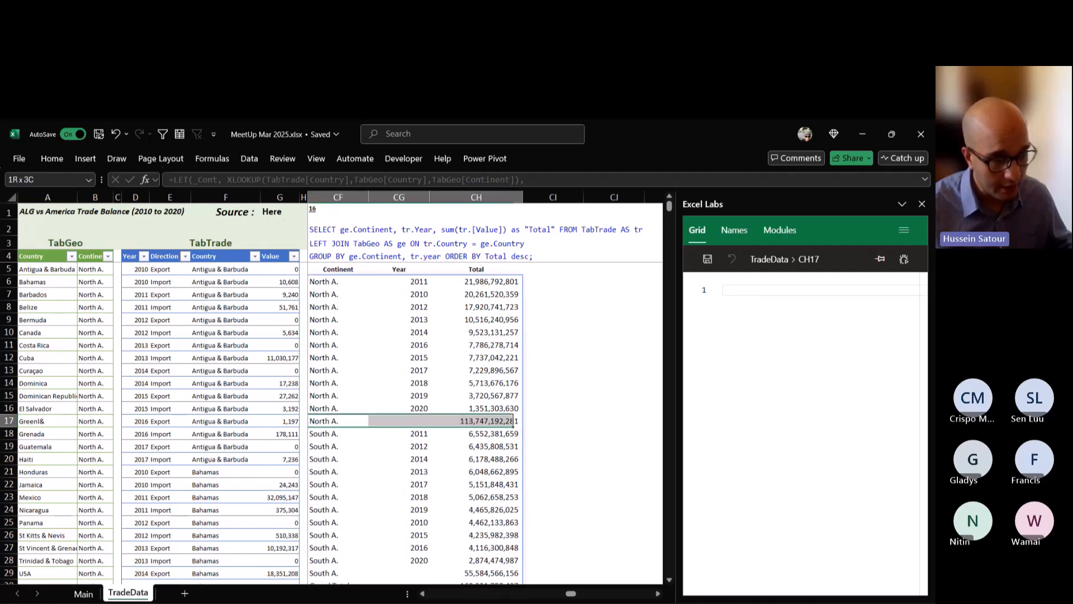
click(475, 421)
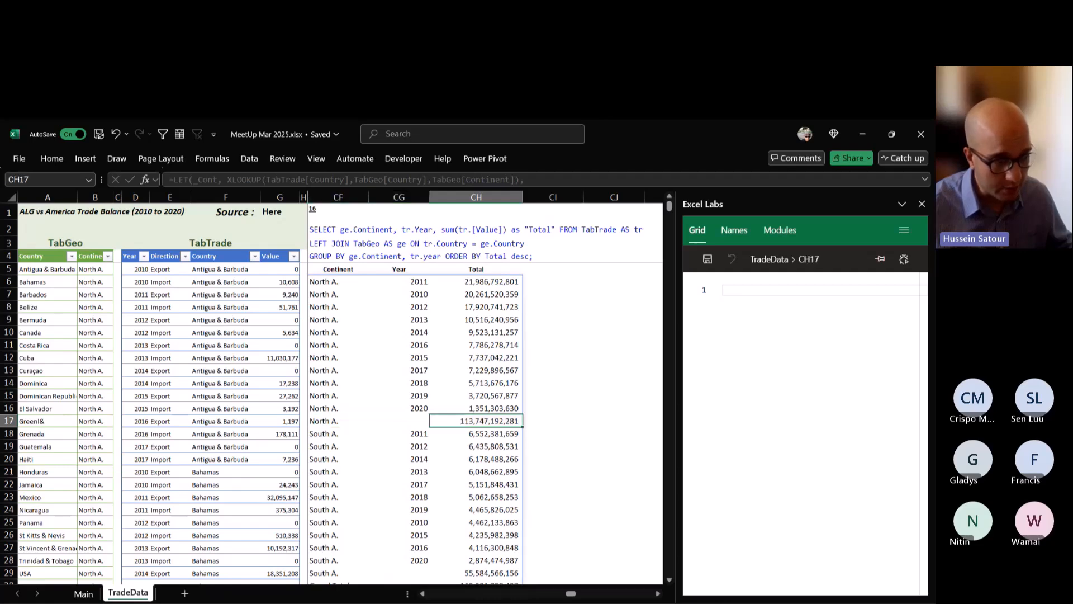
scroll(391, 420, down, 3)
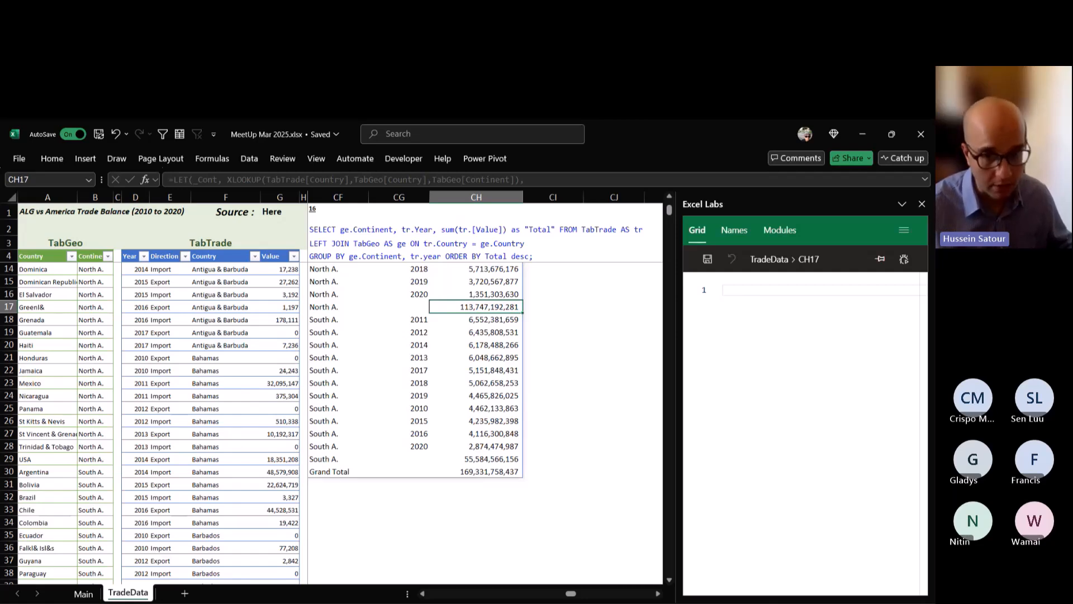
scroll(335, 419, up, 3)
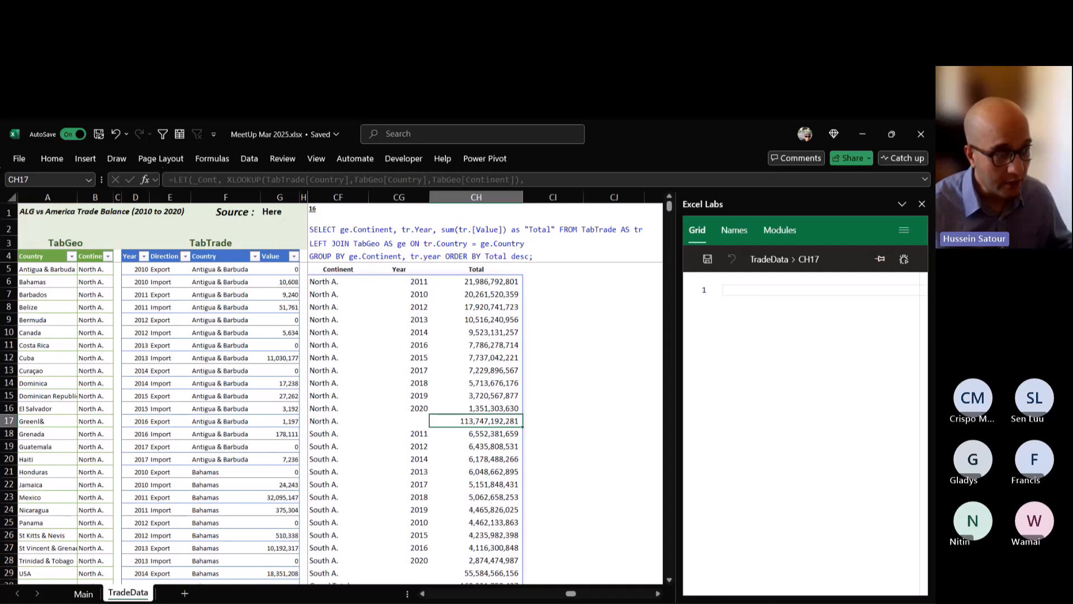
Set the GROUPBY total depth in the CF6 formula to 0 (No totals), keeping the sort order of -3, and commit.
click(338, 282)
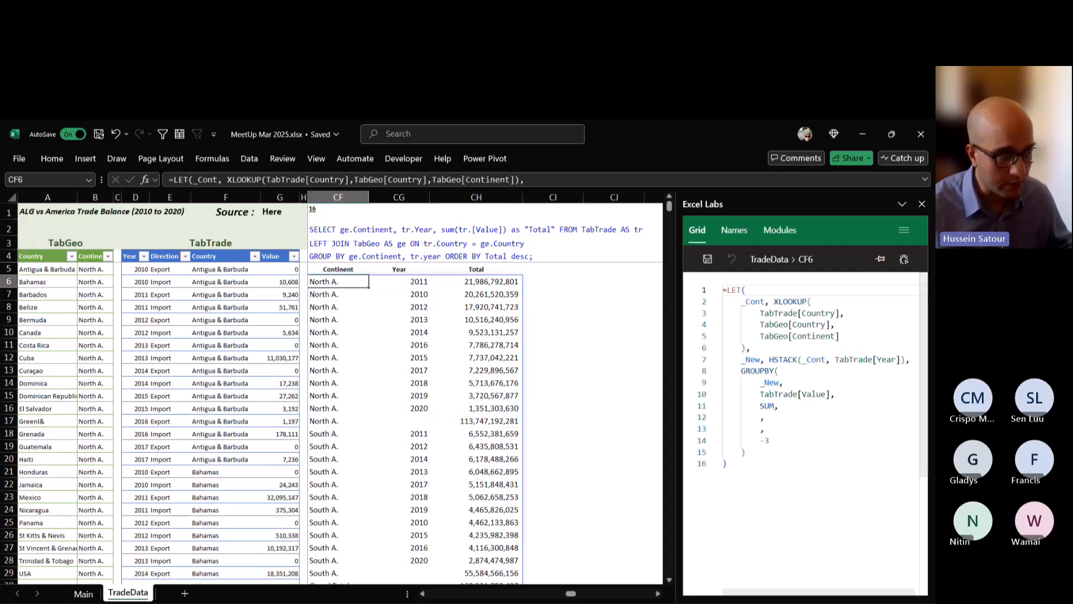
key(F2)
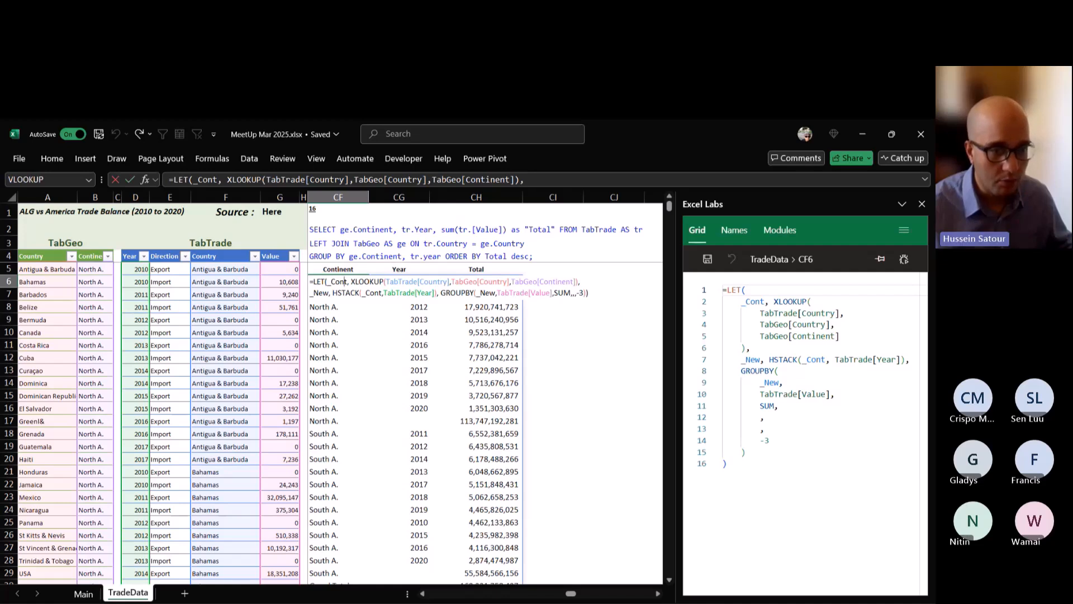
click(335, 293)
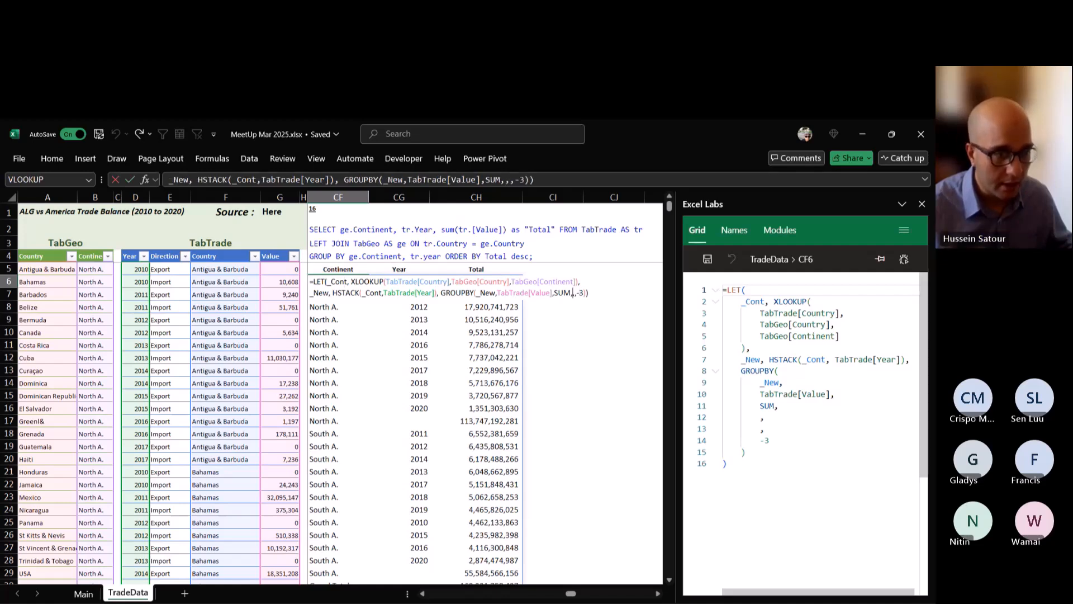
click(575, 292)
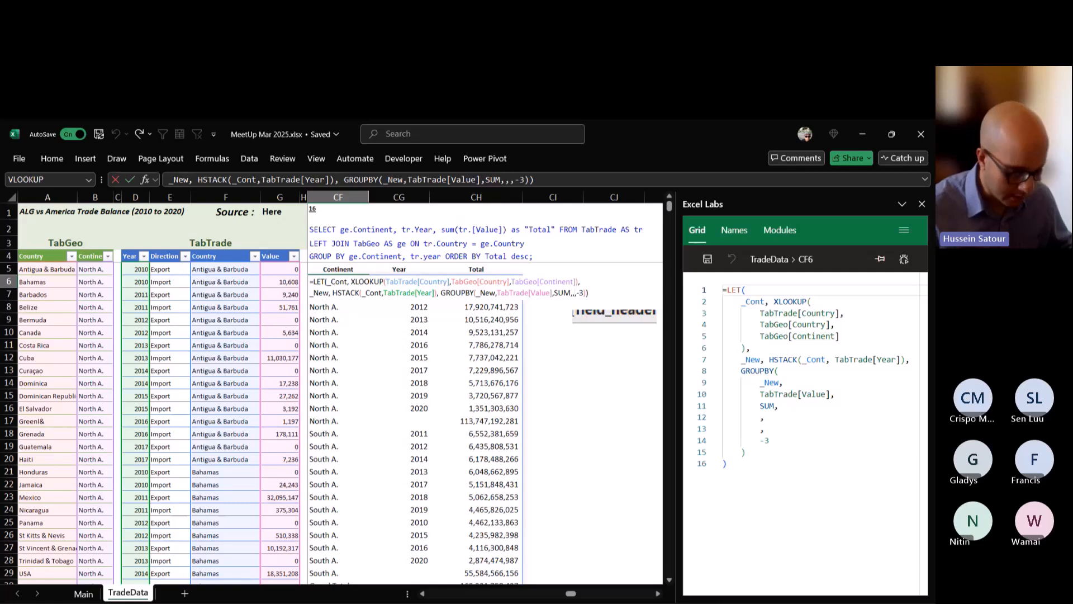
key(BackSpace)
text(,)
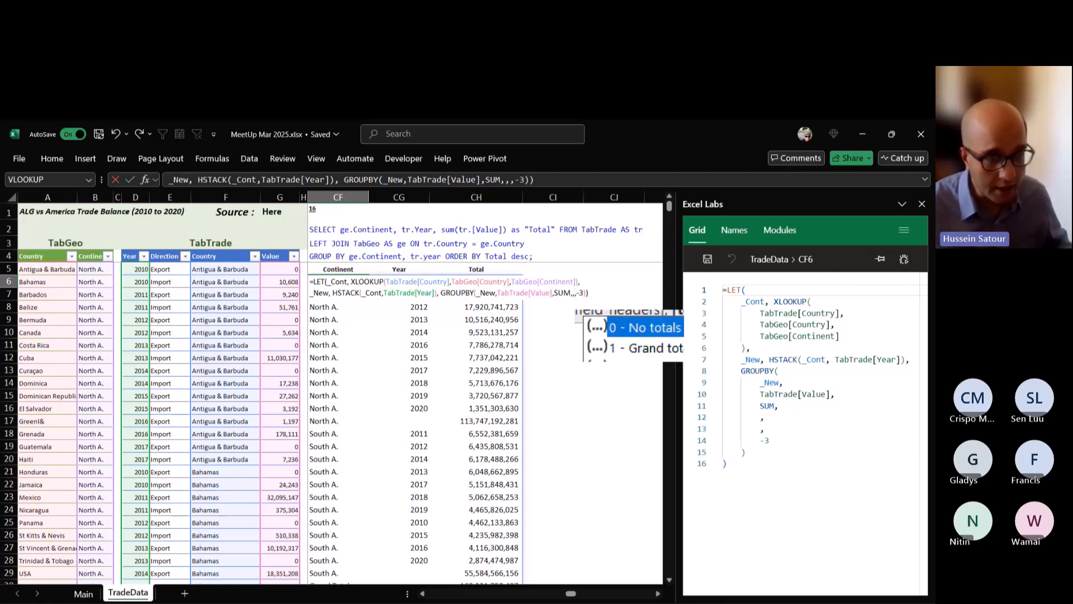
key(Down)
key(Down)
key(Down)
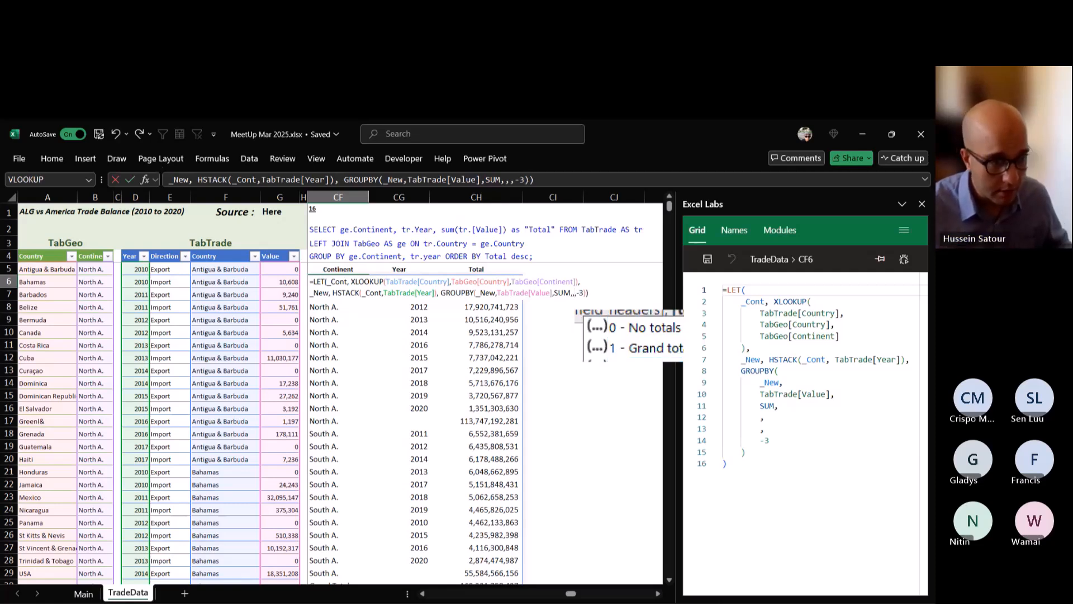
key(Up)
key(Up)
key(Up)
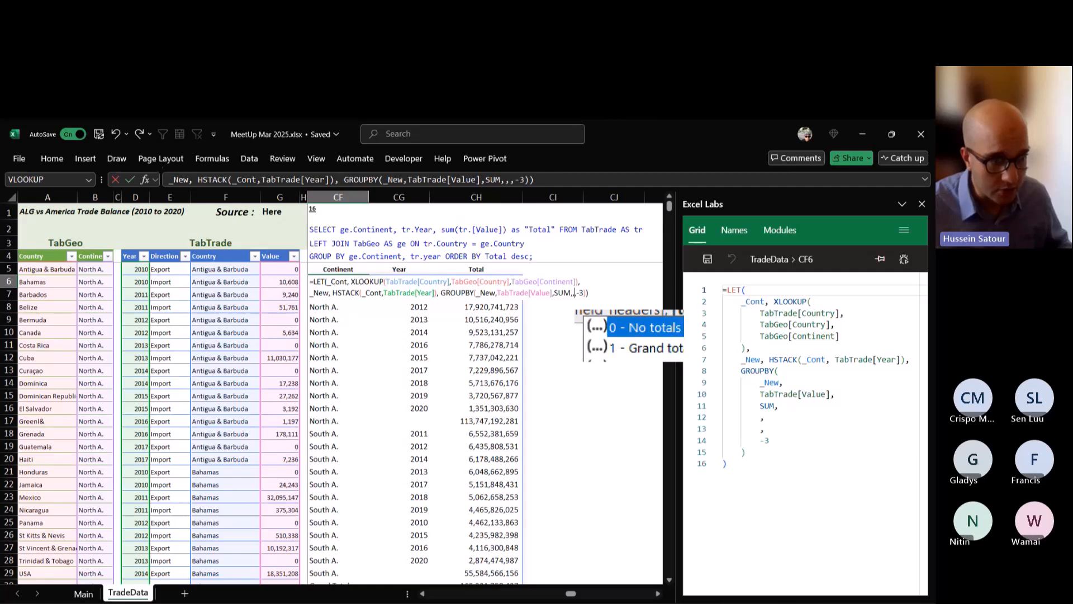
key(Tab)
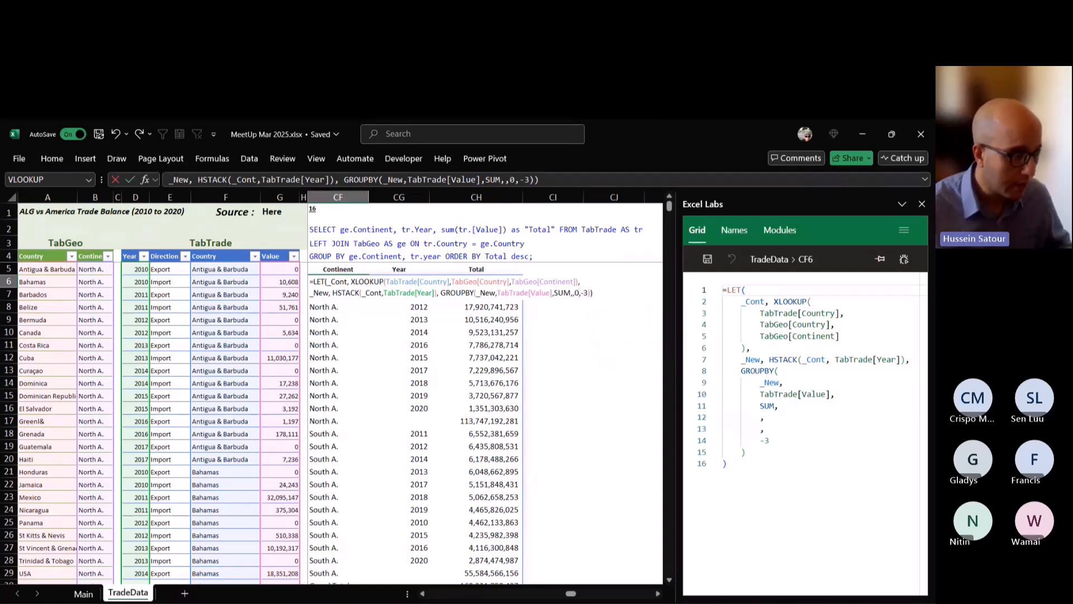
key(Return)
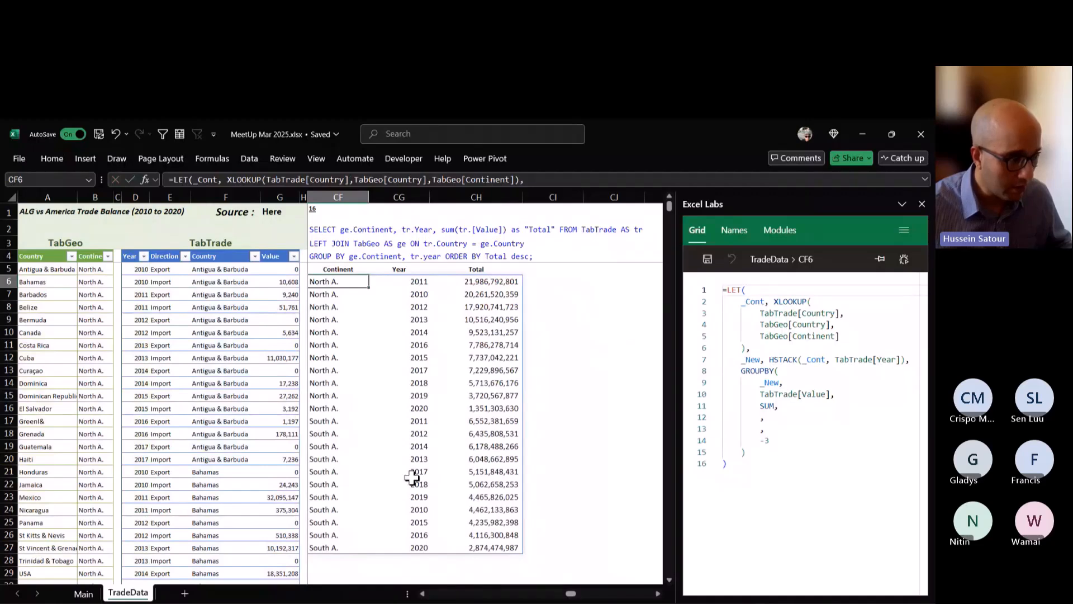
text(0)
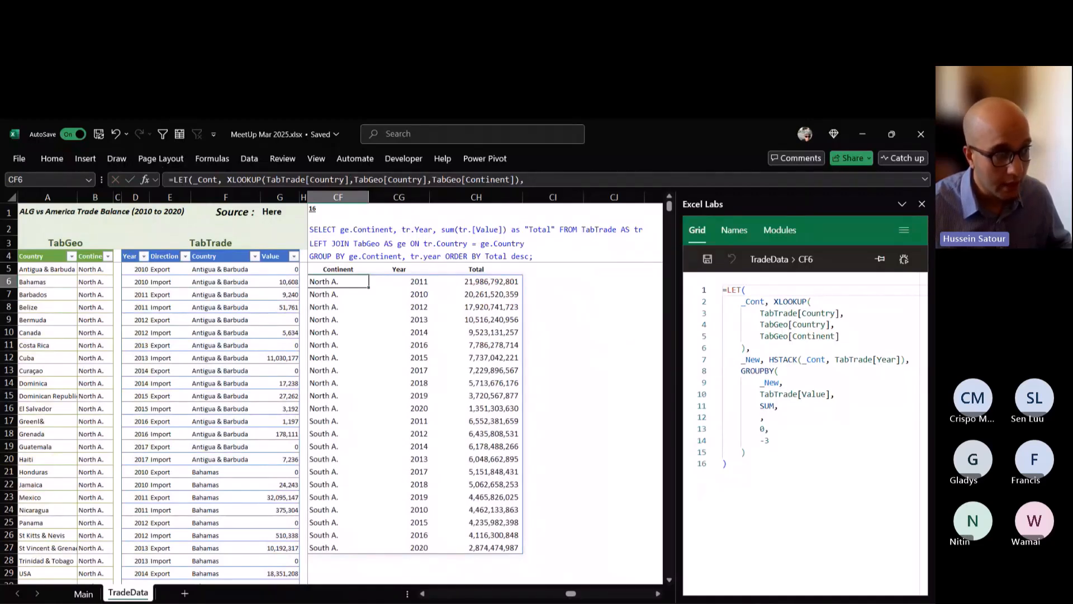
Change the GROUPBY total depth in the CF6 formula to 1 for grand totals and commit.
double_click(359, 282)
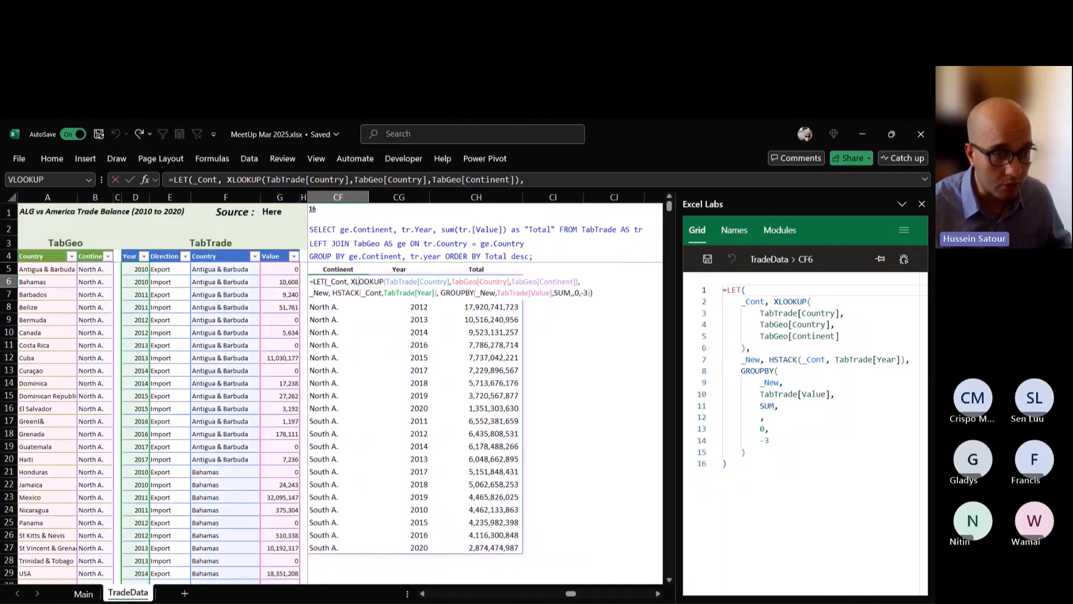
click(568, 293)
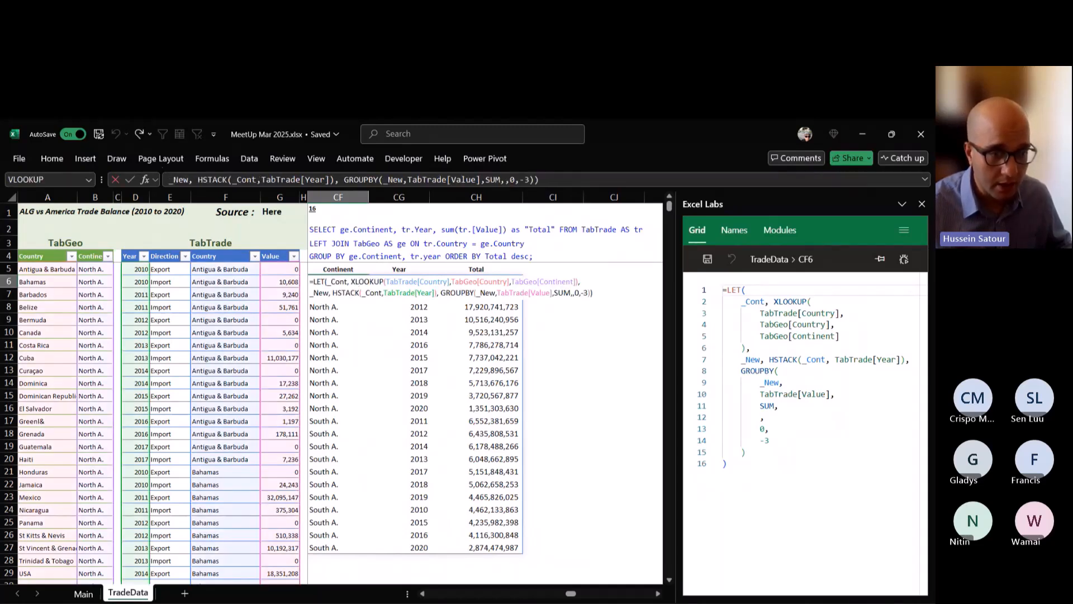
key(BackSpace)
text(1)
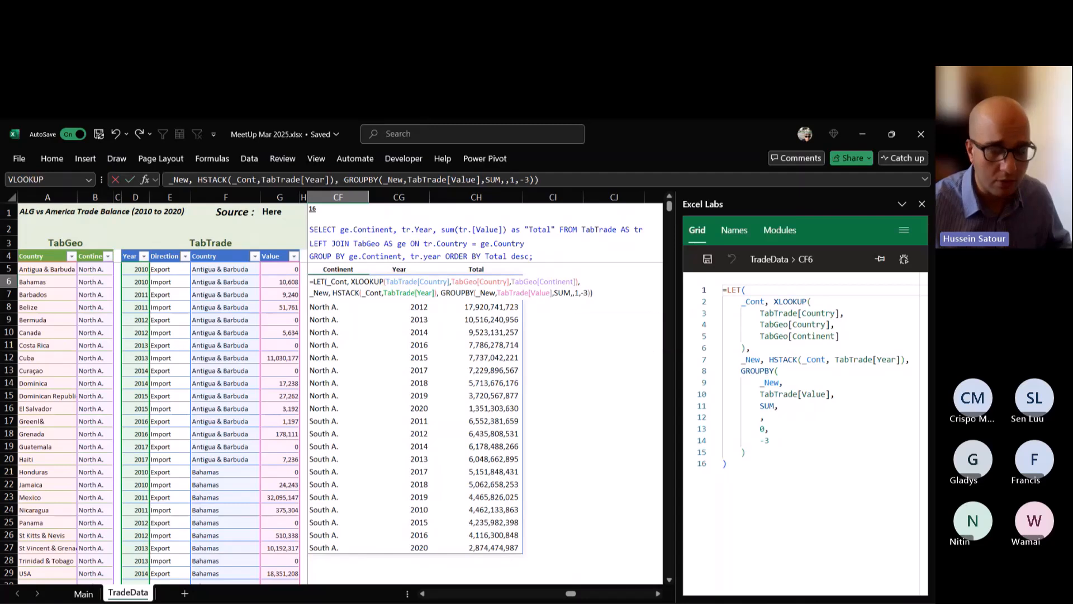
key(ctrl+Return)
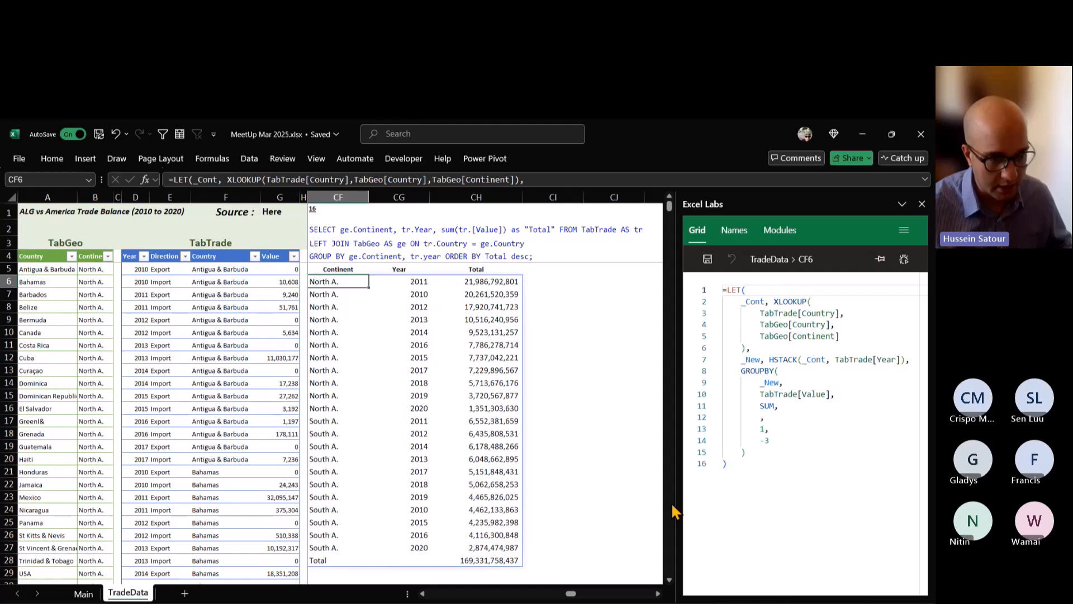
Widen the Excel Labs pane slightly and bring the query 17 section starting at column CM into view.
drag(672, 504, 653, 506)
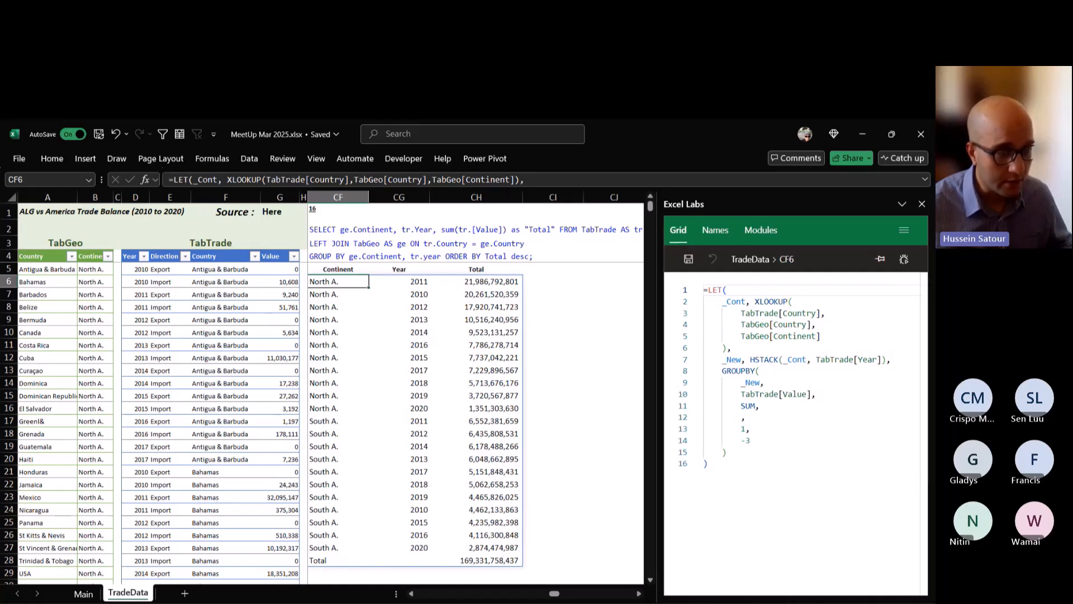
click(639, 593)
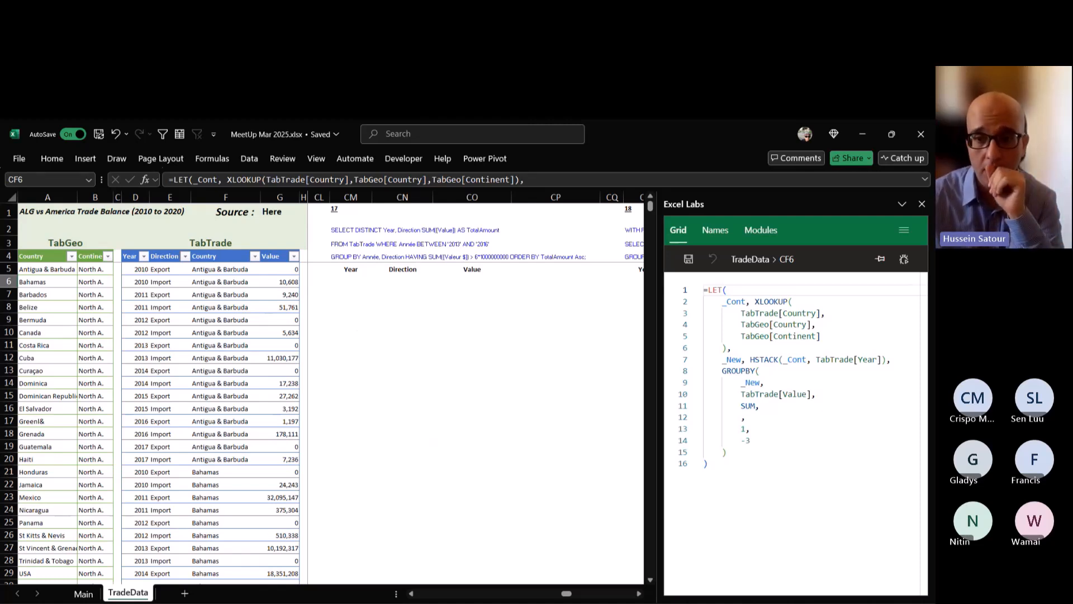
click(640, 595)
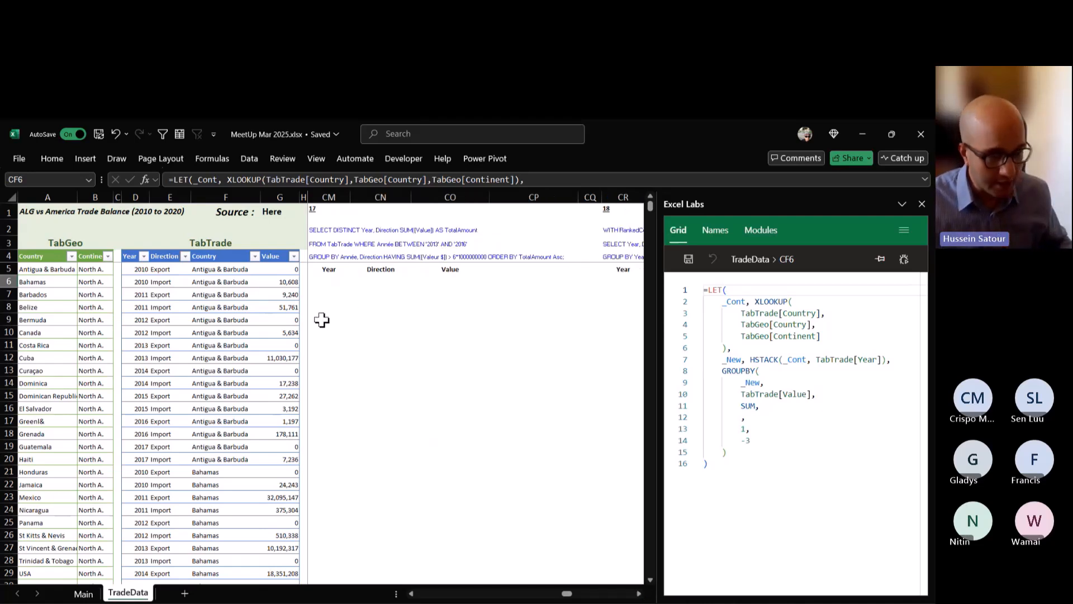
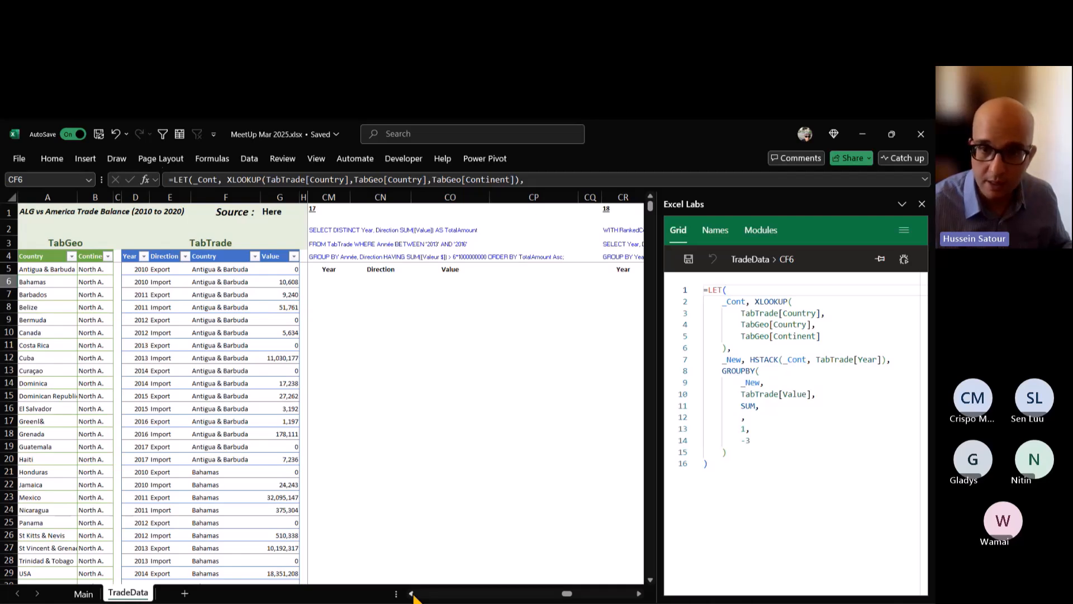
In cell CM6 under exercise 17, begin a GROUPBY formula with TabTrade[[Year]:[Direction]] as the row fields.
click(412, 594)
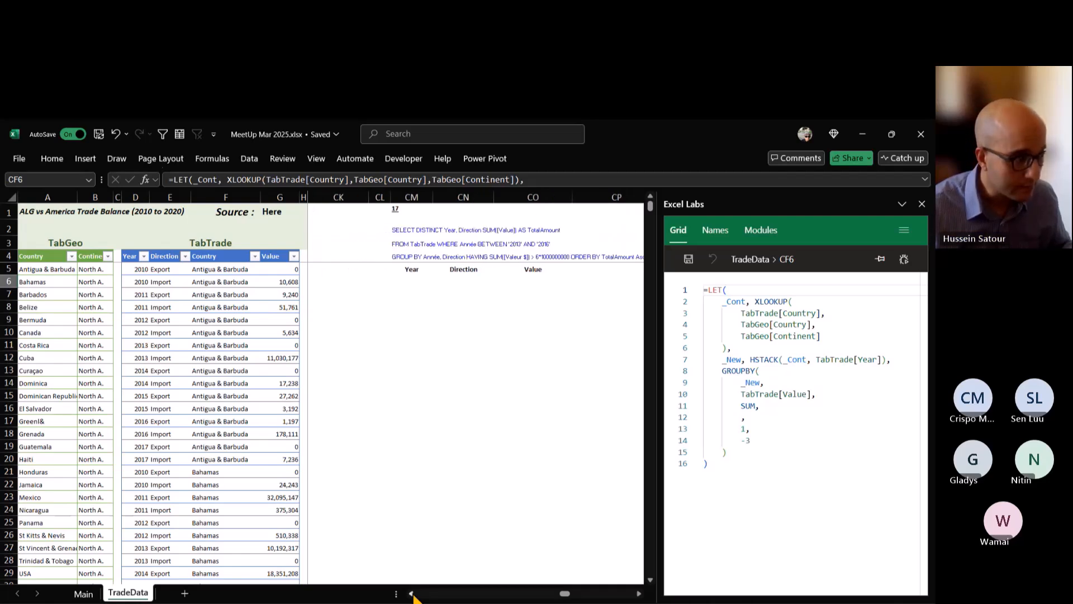
click(639, 594)
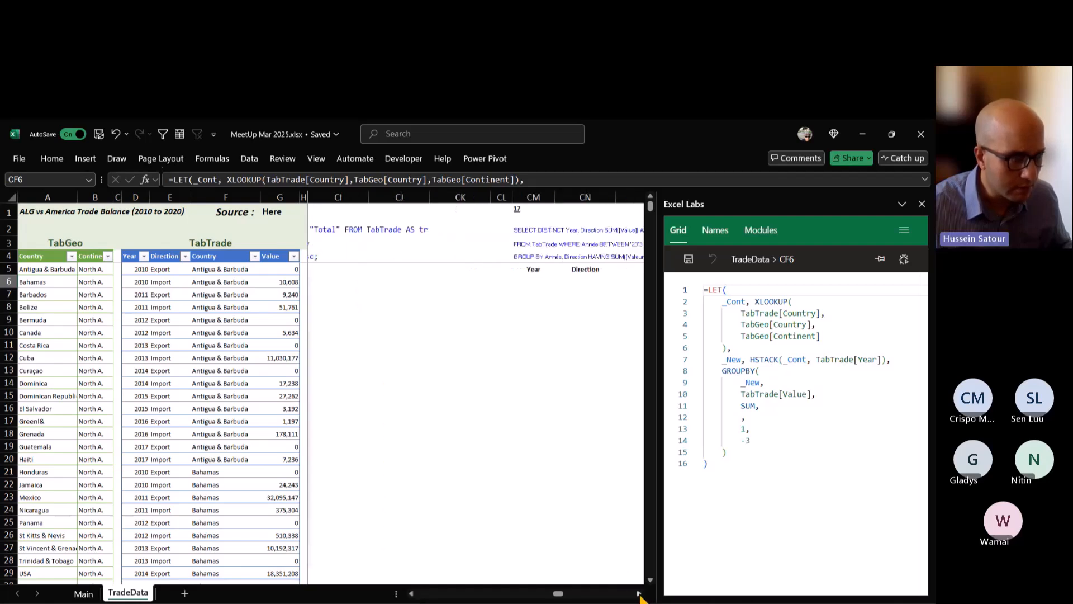
click(639, 594)
click(639, 594)
click(639, 594)
click(639, 594)
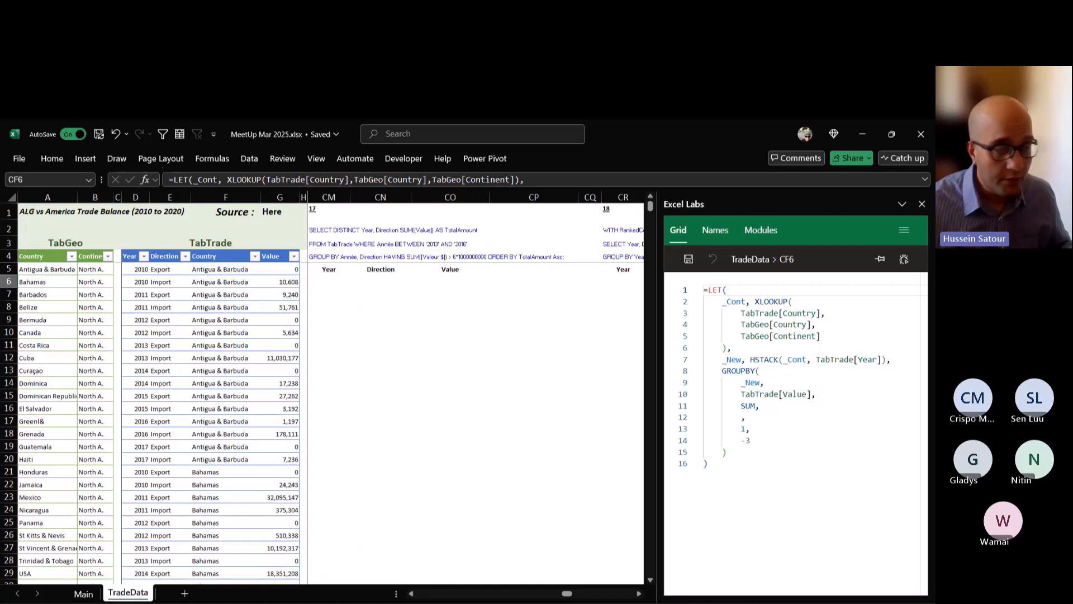
click(329, 281)
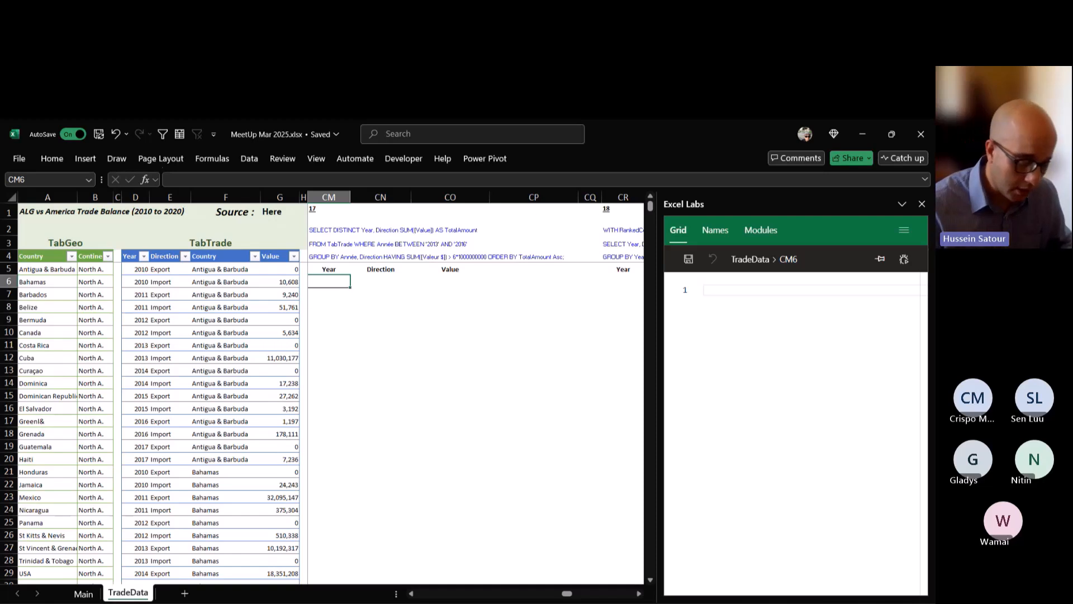
text(=gro)
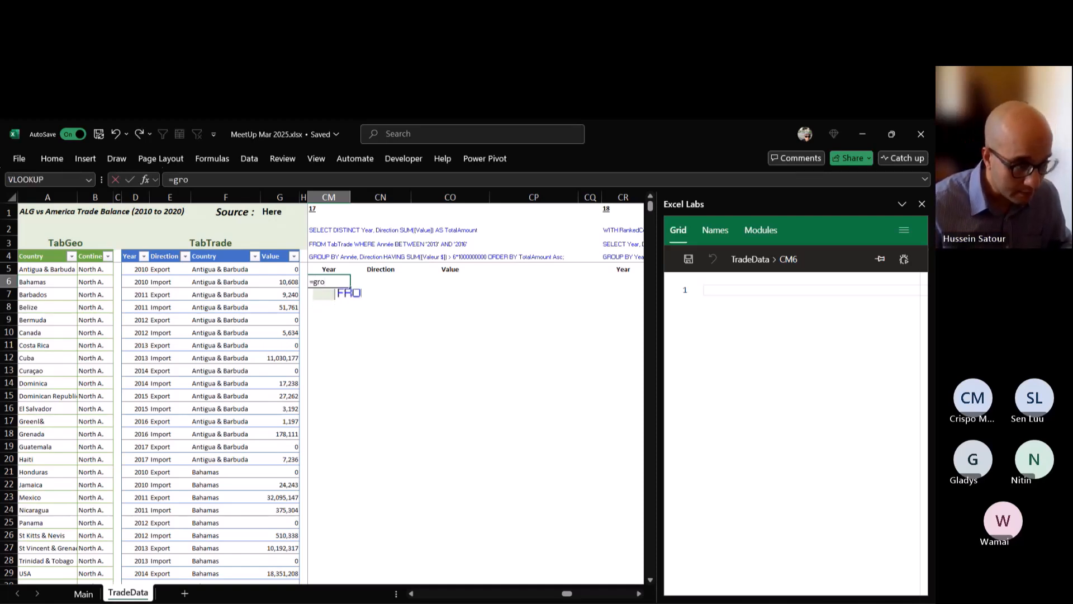
key(Tab)
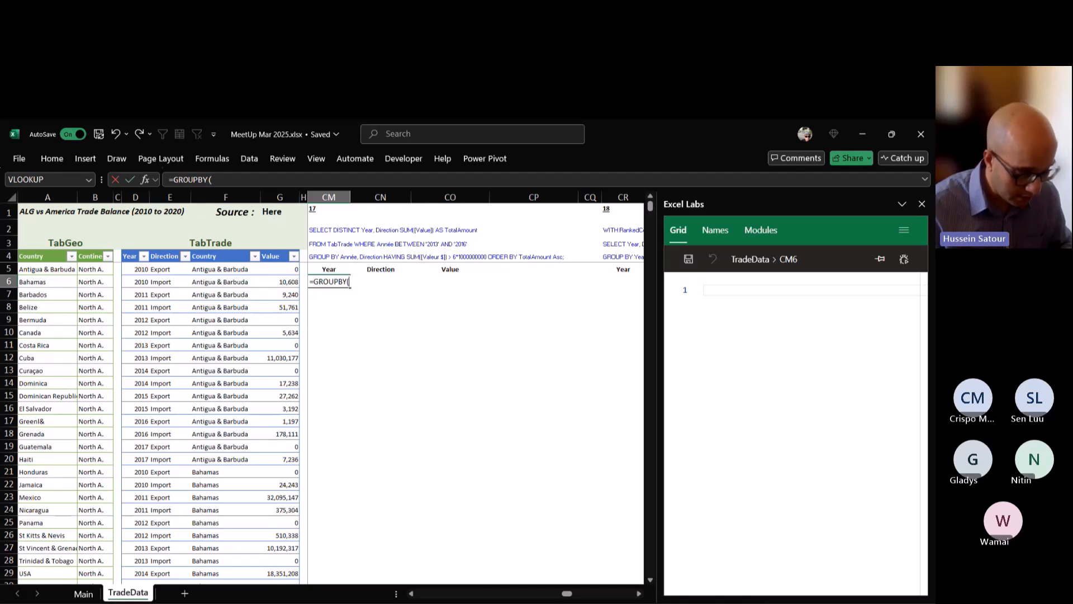
text(TabTrade)
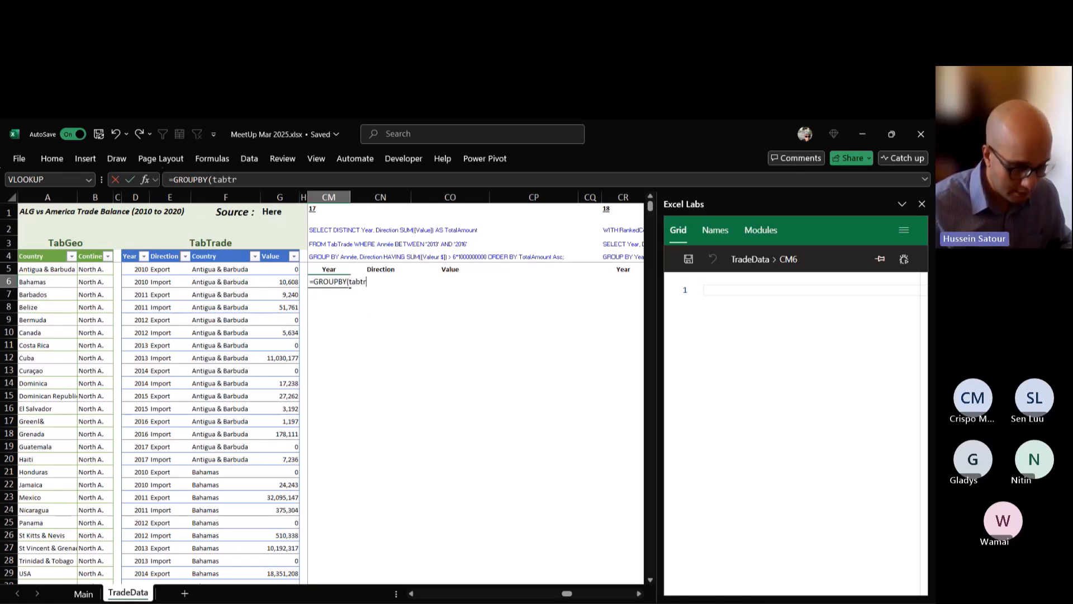
text([[)
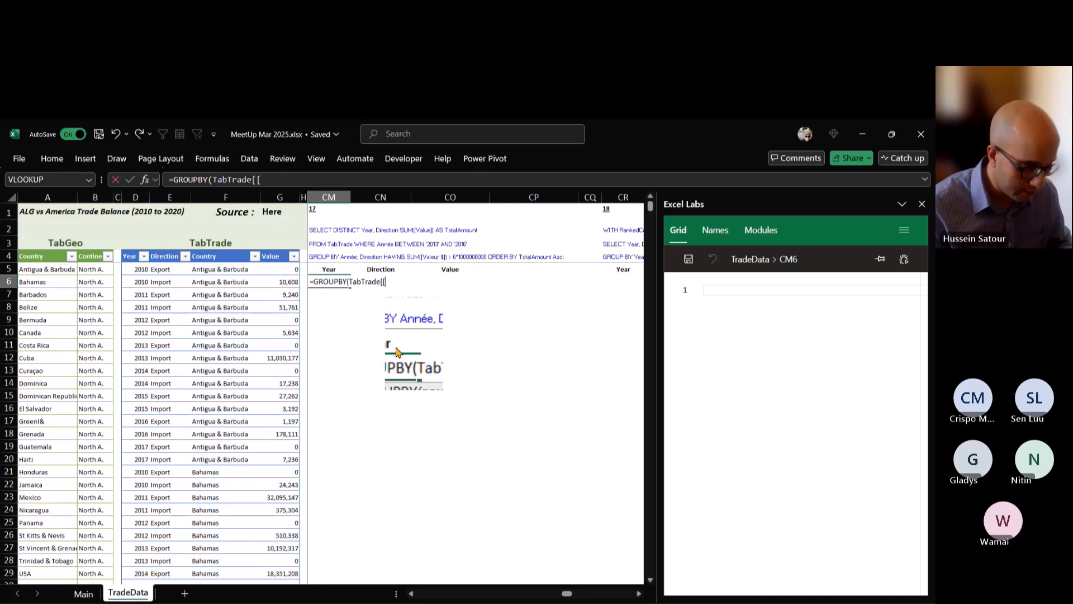
text(Year)
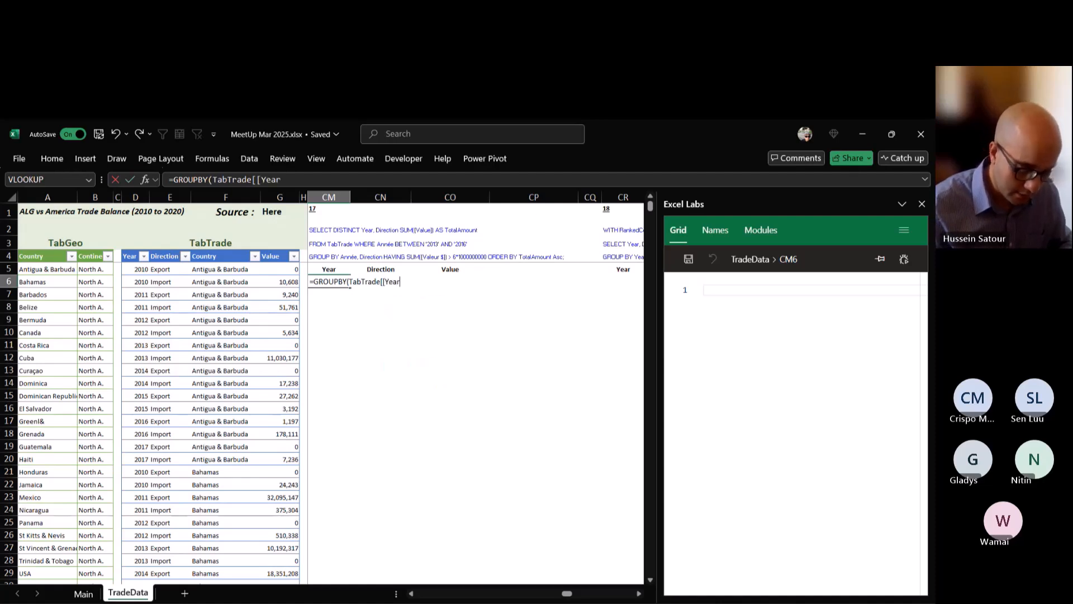
text(])
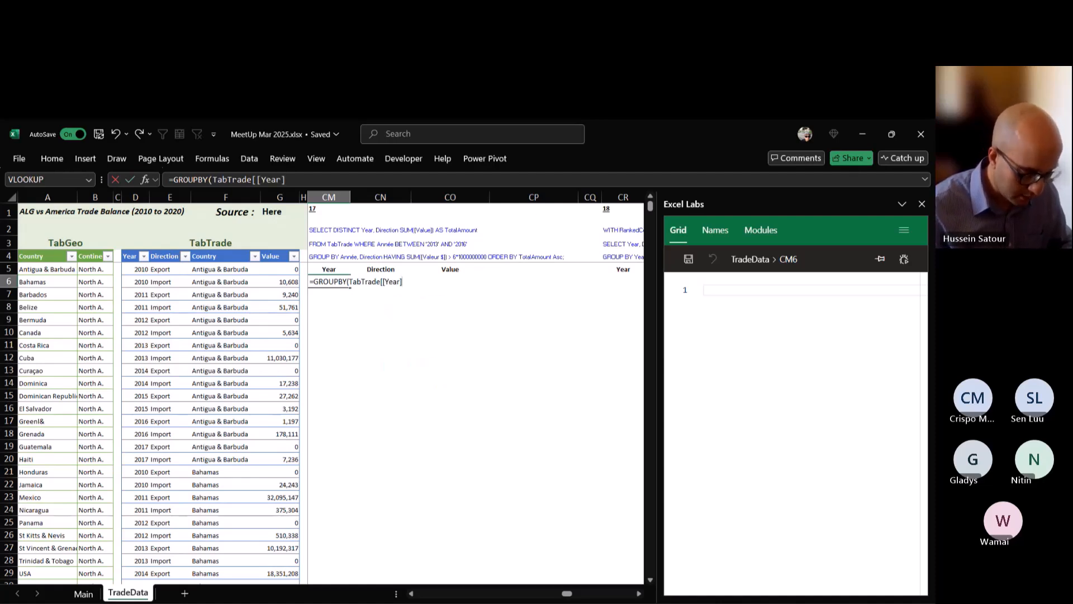
text(:[D)
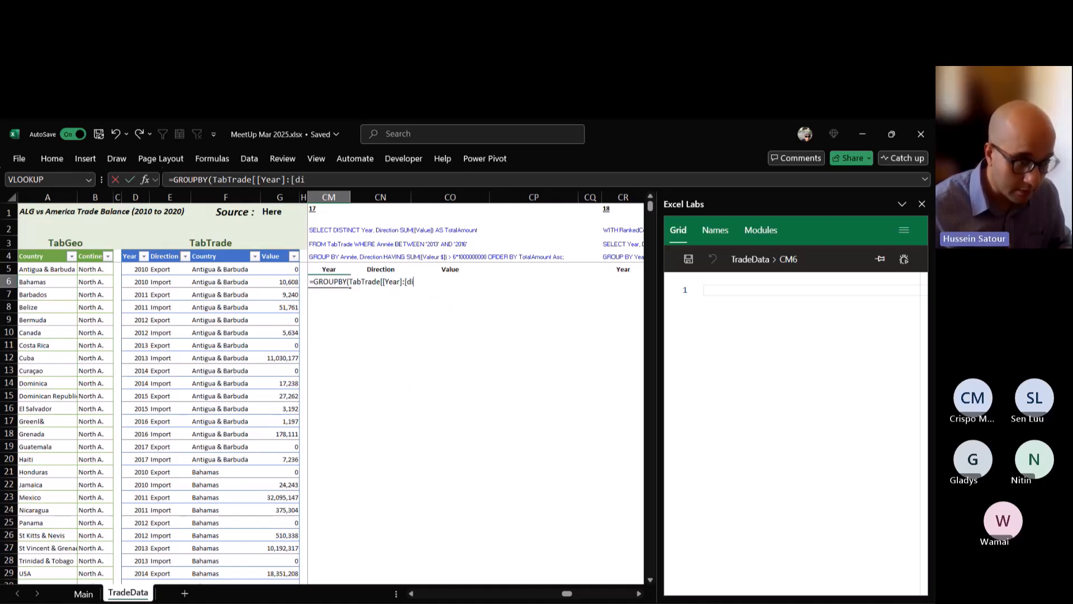
key(Tab)
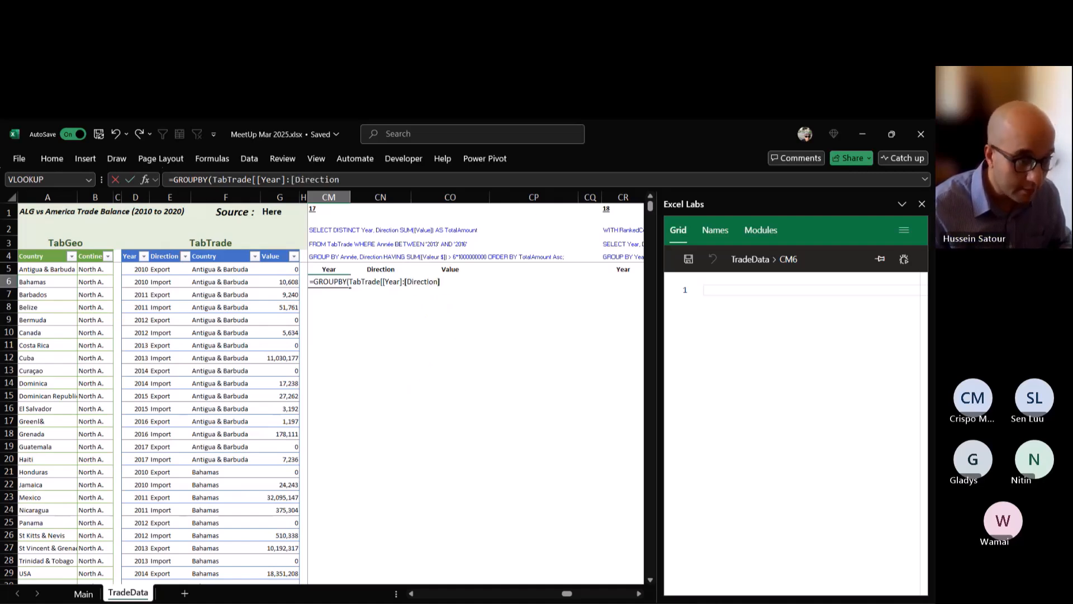
text(],)
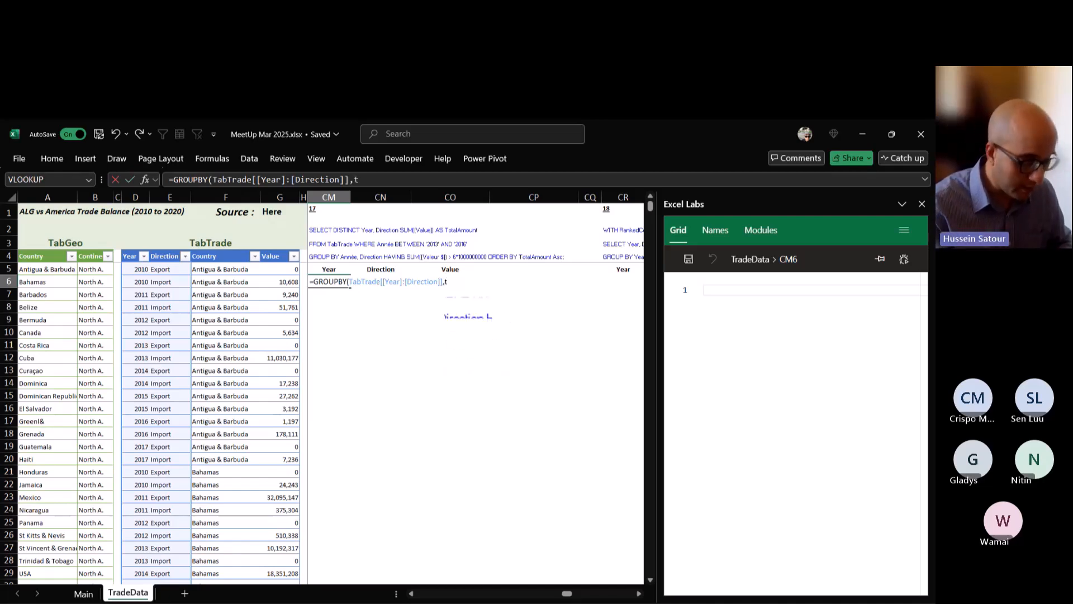
text(TabTrade[)
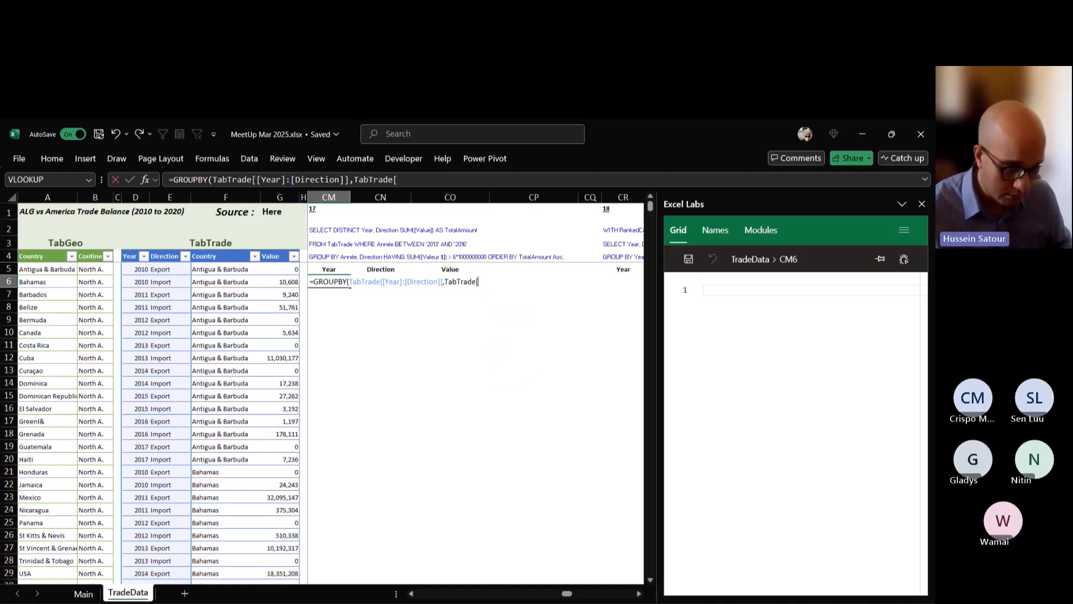
text(Value)
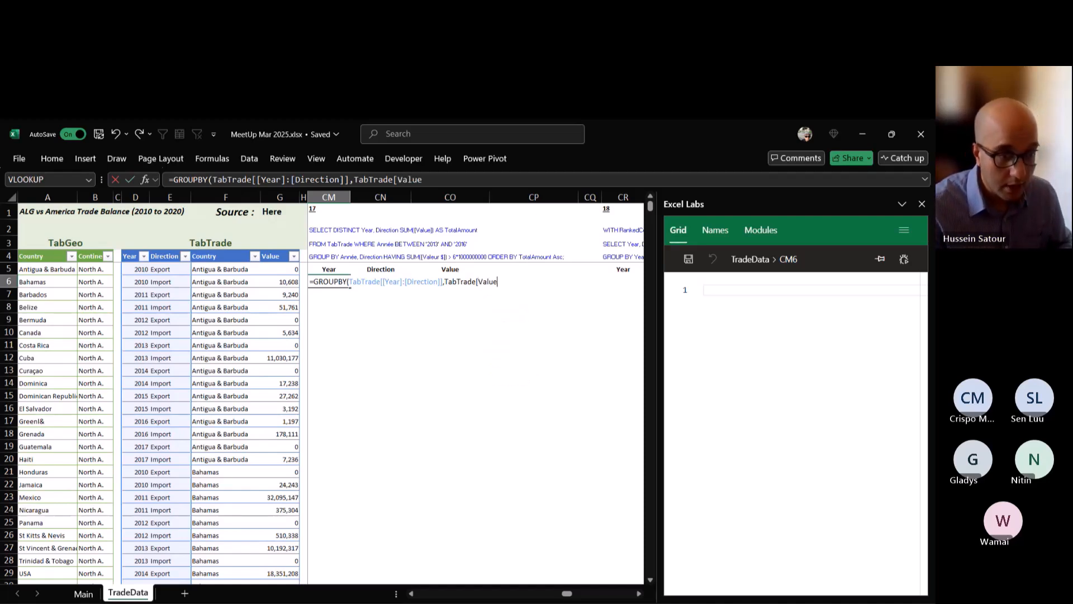
text(],SUM)
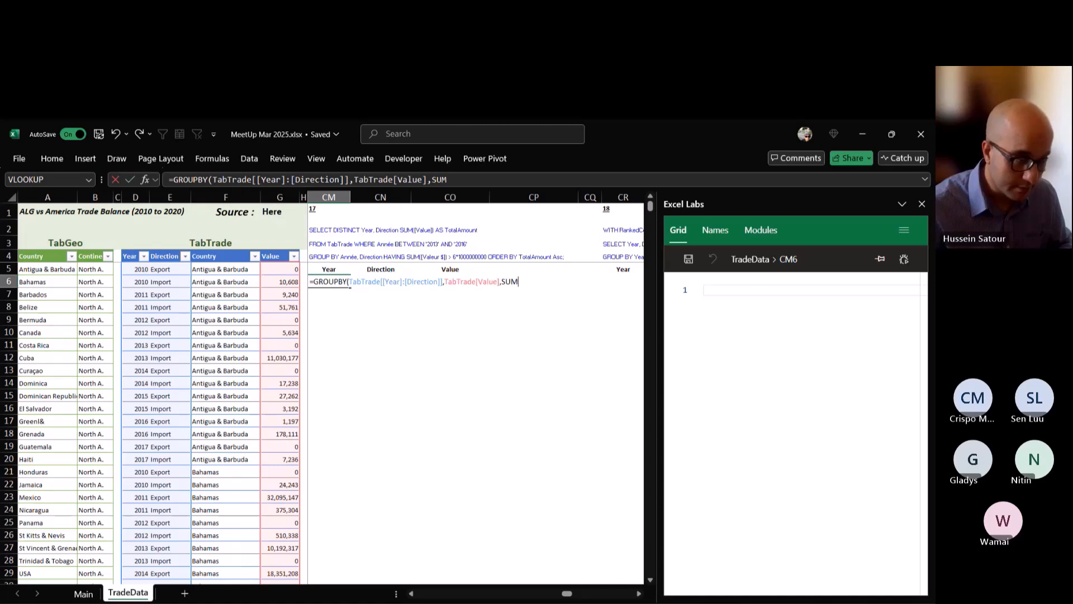
Complete the GROUPBY formula in CM6 with TabTrade[Value] as the values and SUM as the aggregation function.
key(ctrl+Return)
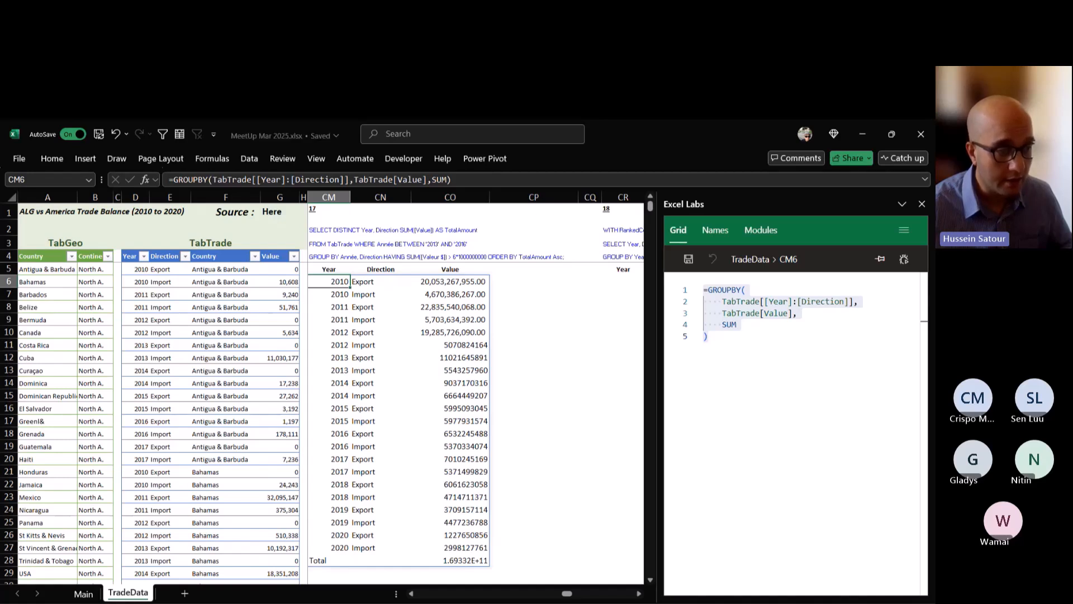
Edit the CM6 formula, skipping the optional arguments up to the filter, and add the condition (TabTrade[Year]>=2013).
key(F2)
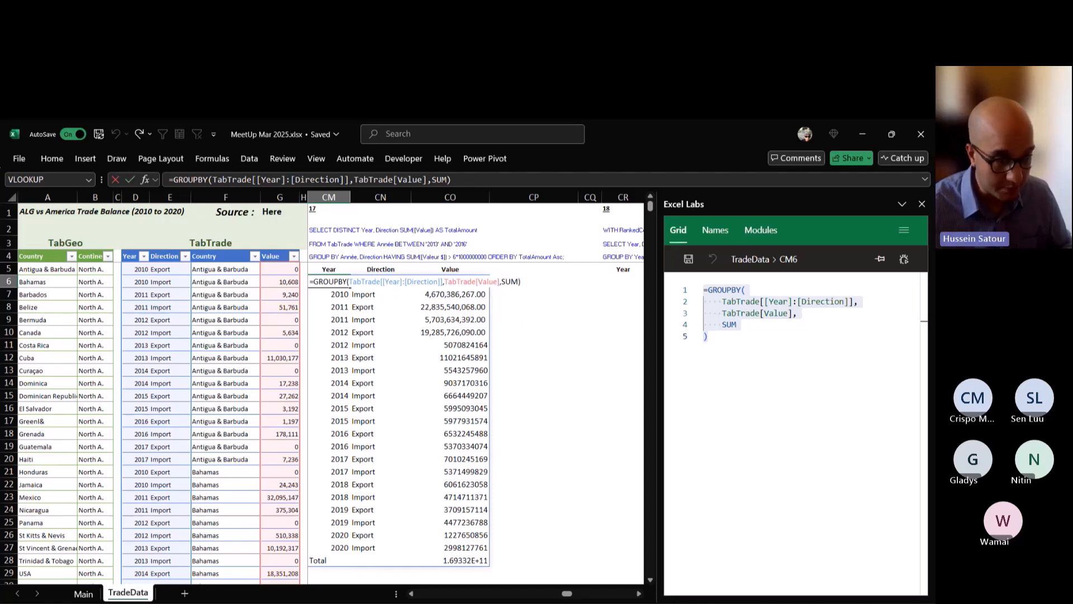
text(,,,,)
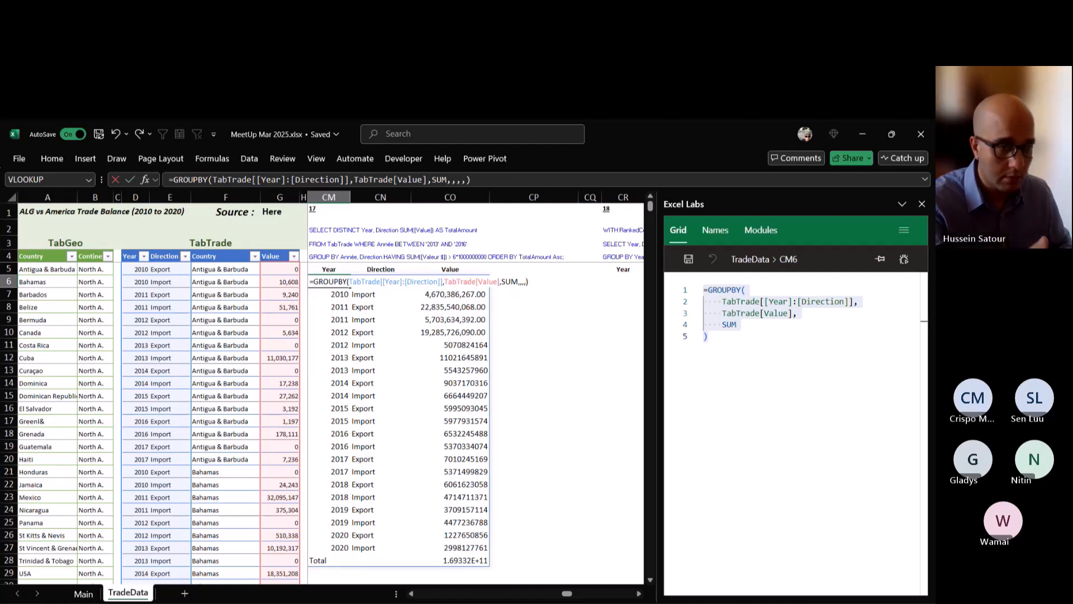
text(()
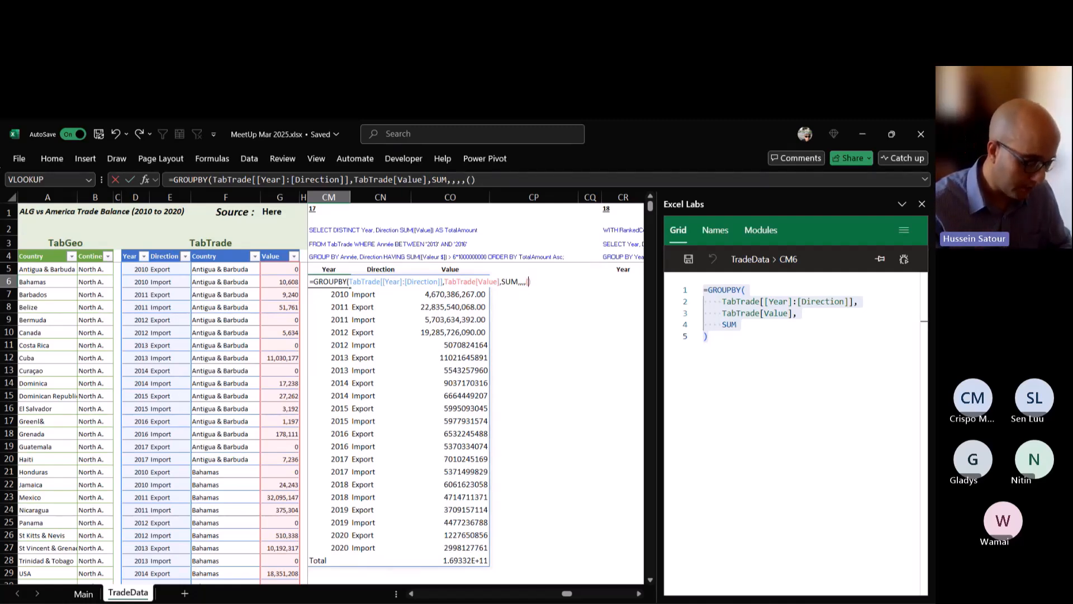
text(t)
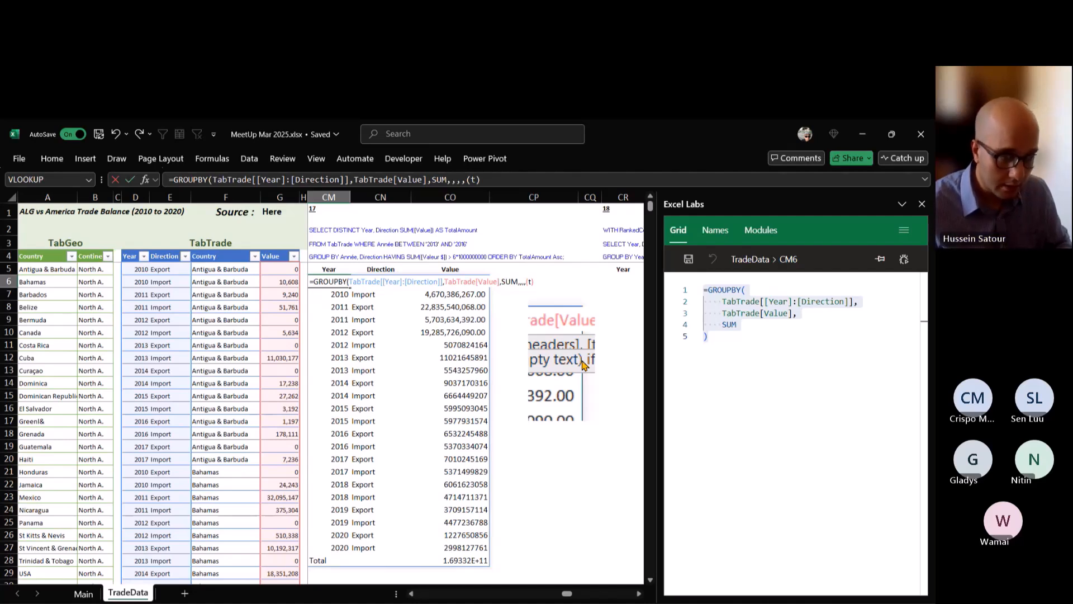
key(Tab)
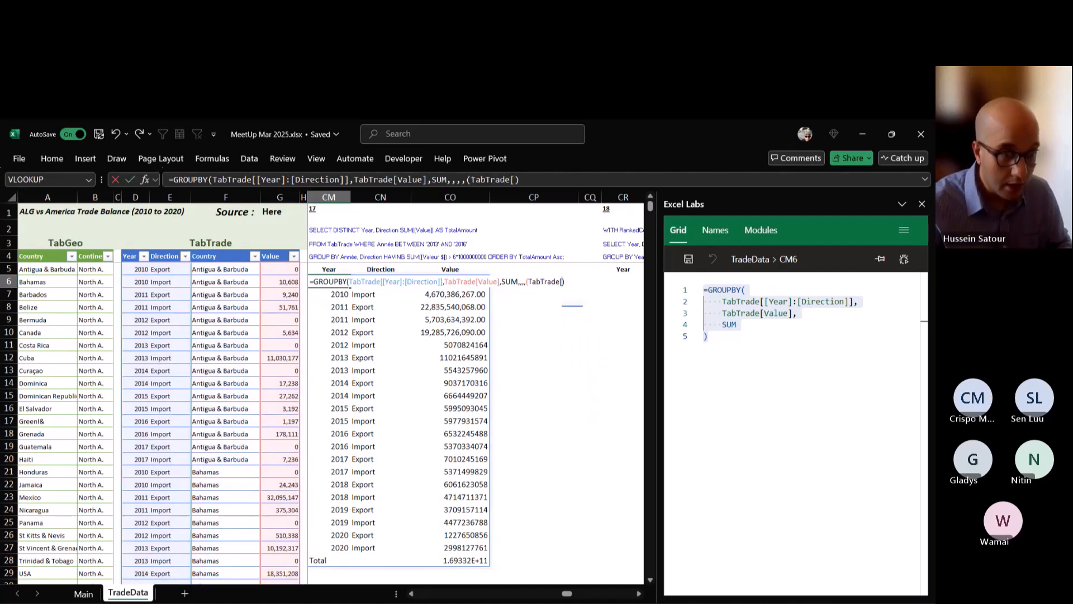
text([Year)
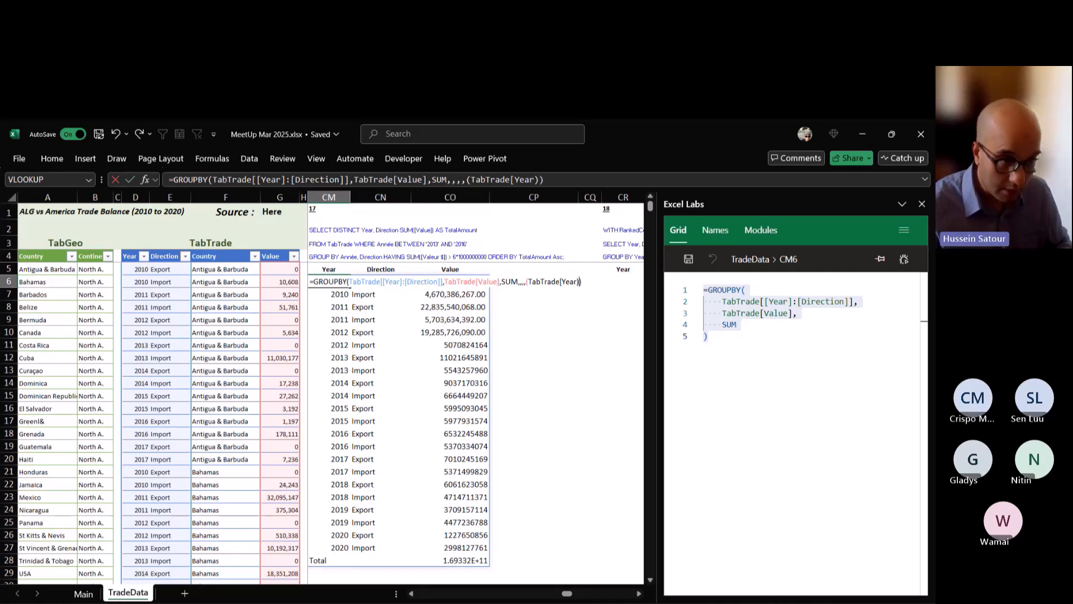
key(BackSpace)
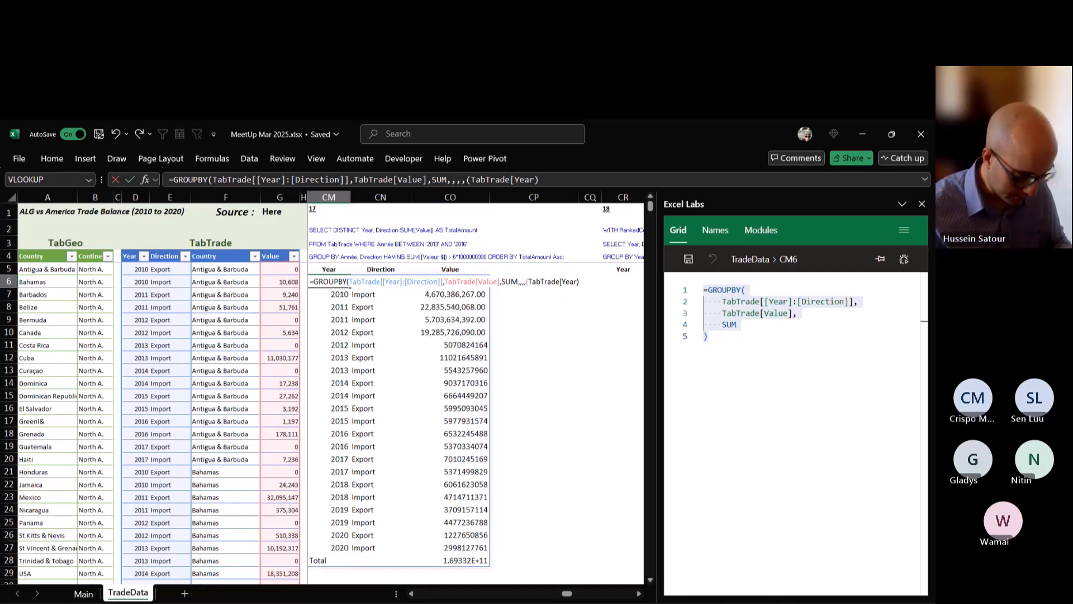
text(]>)
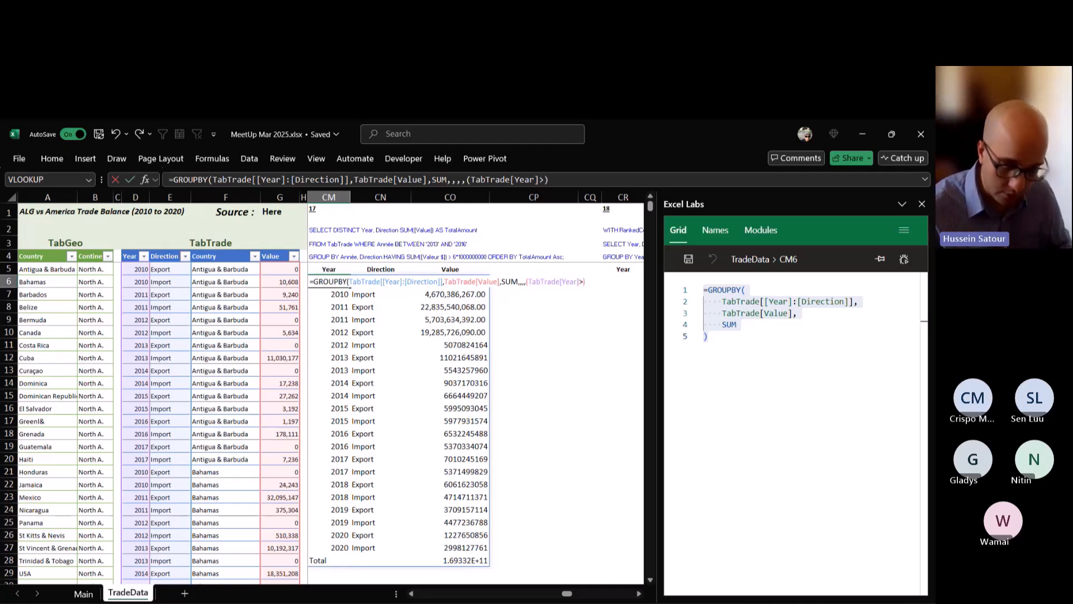
text(=2013)
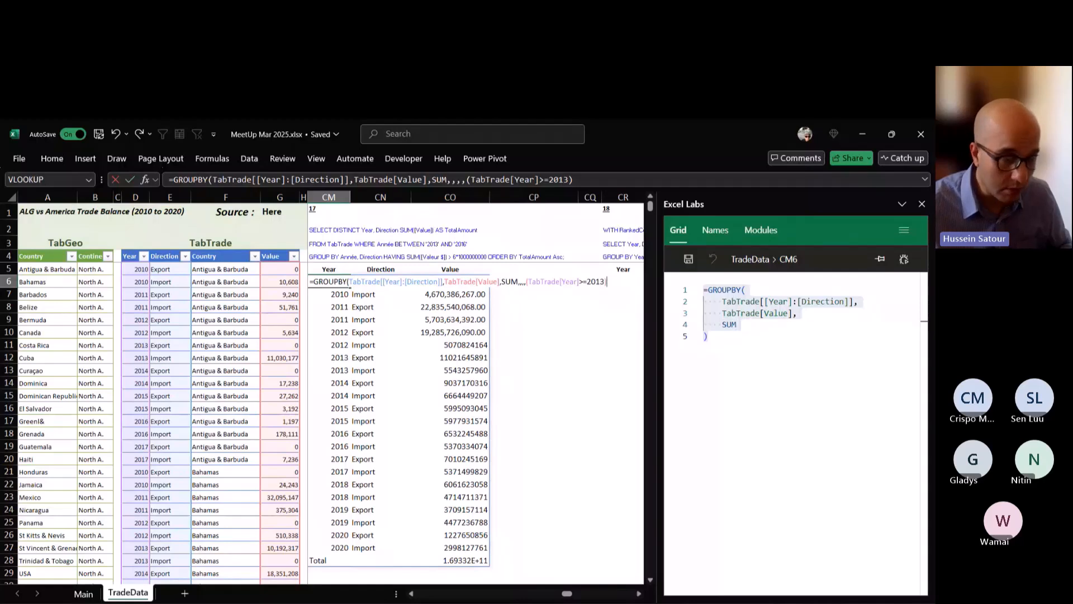
Multiply the filter condition by (TabTrade[Year]<=2016) and commit the formula in CM6.
text(()
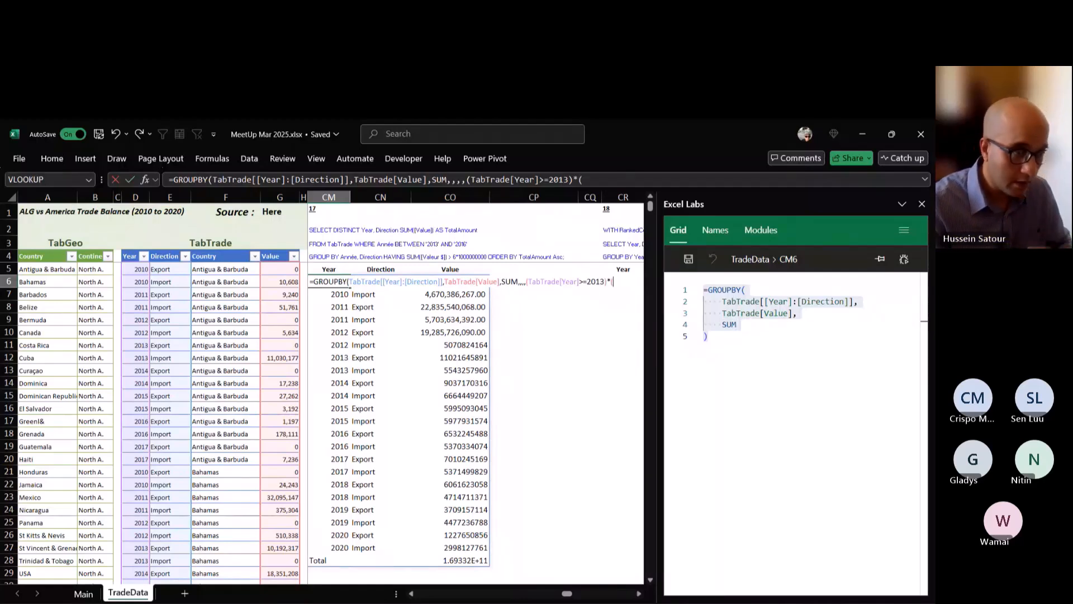
text(tzbtr)
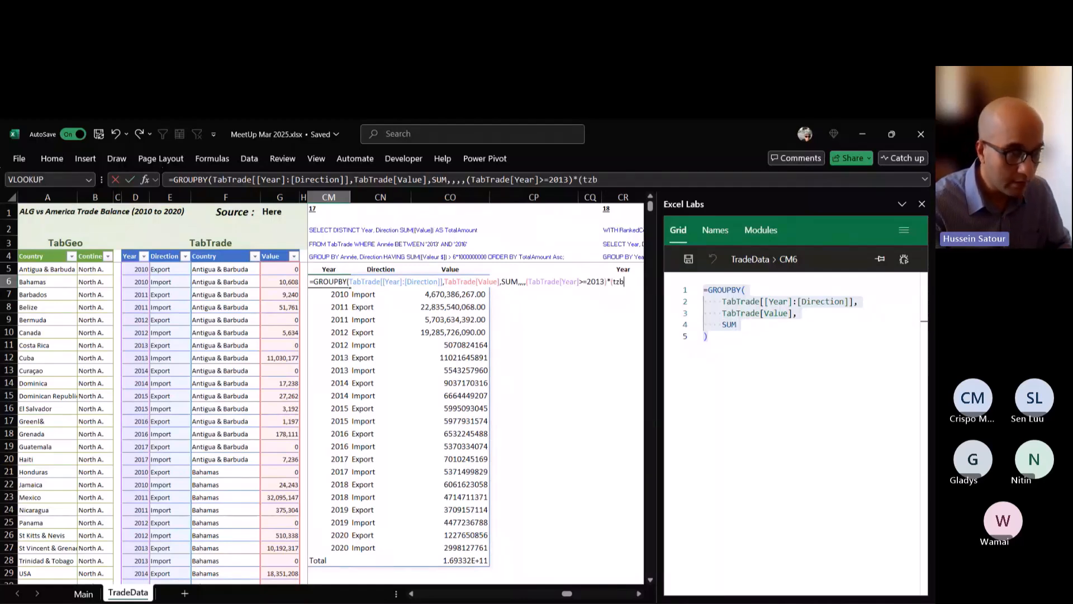
key(BackSpace)
key(BackSpace)
key(BackSpace)
key(BackSpace)
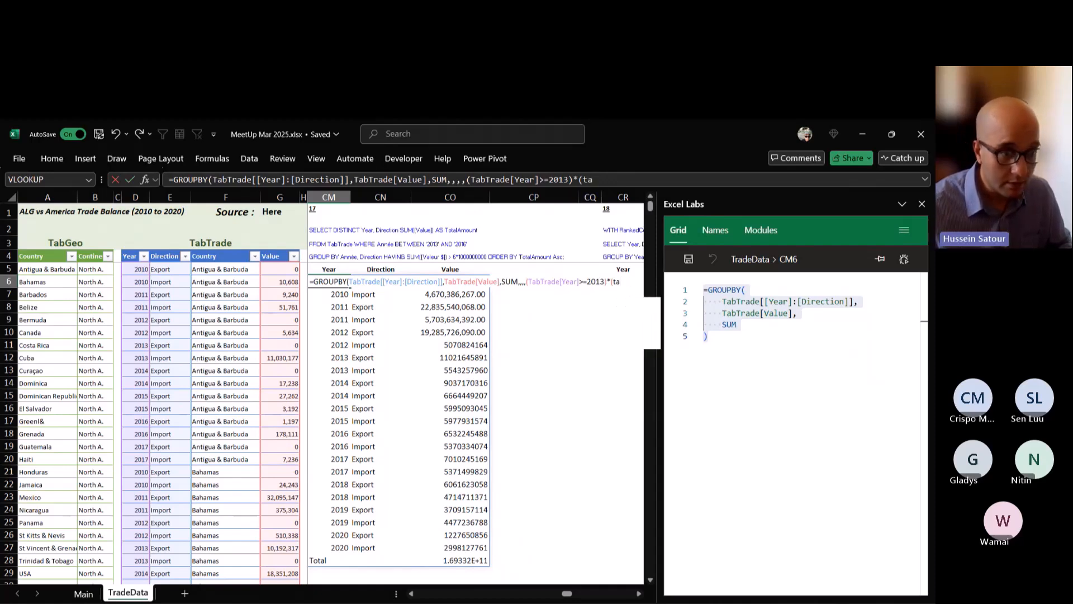
text(a)
key(Tab)
text([Year)
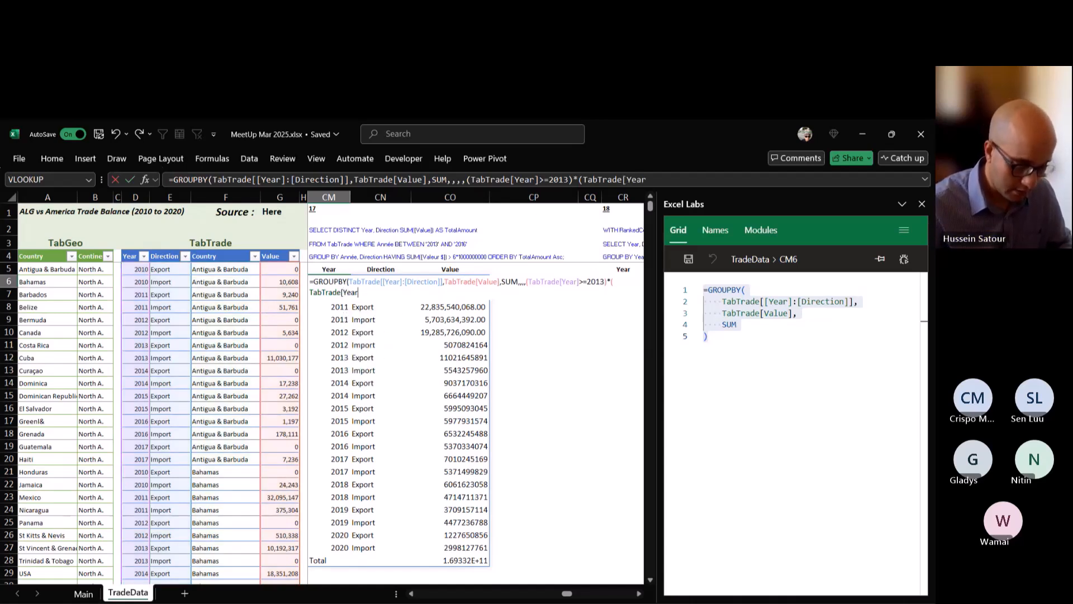
text(]<=)
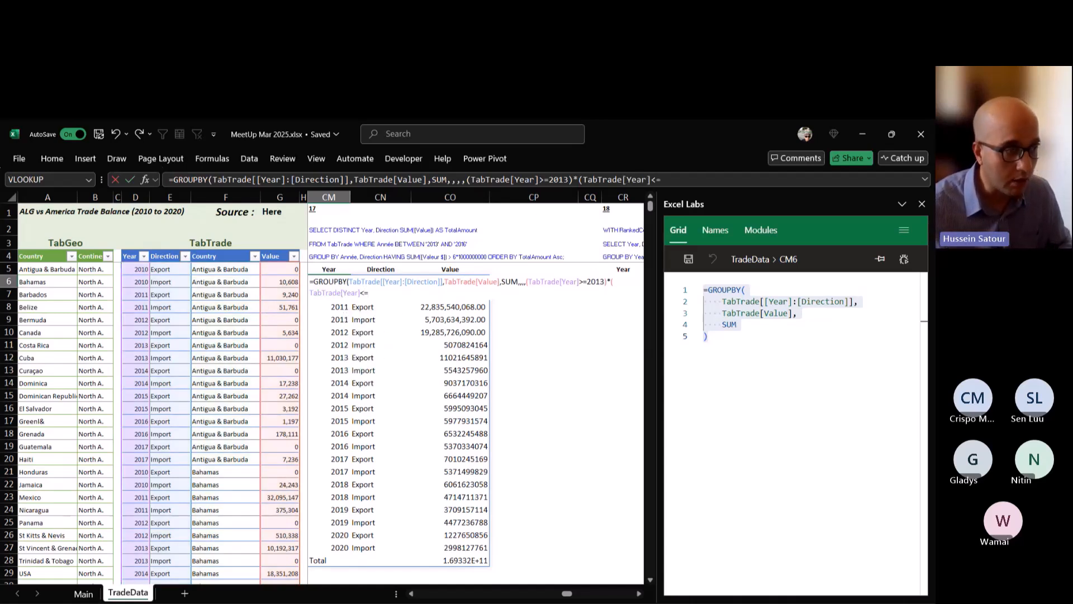
text(2)
key(BackSpace)
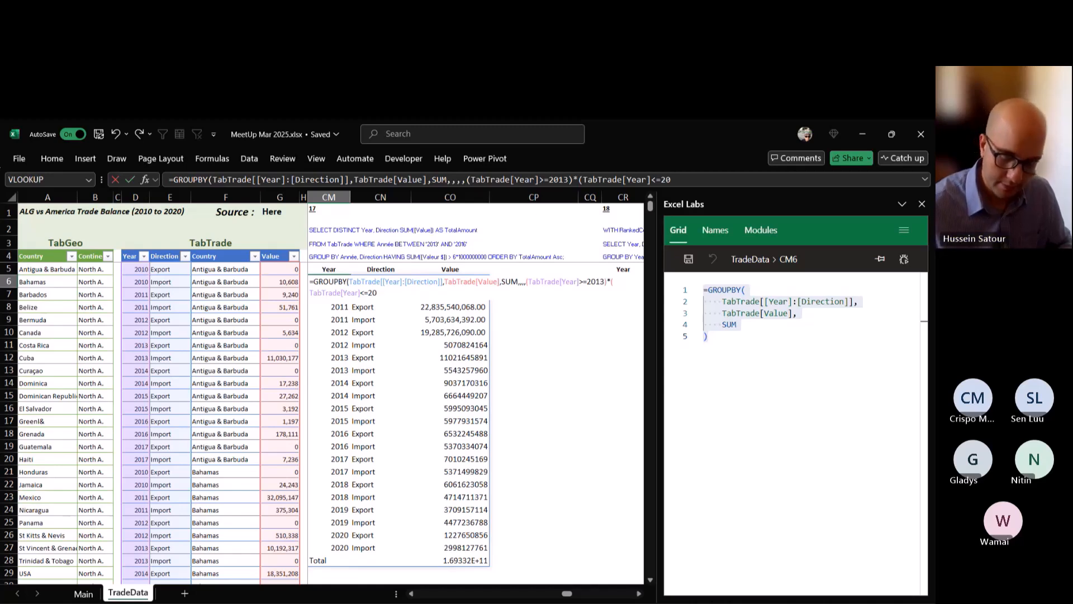
text(016))
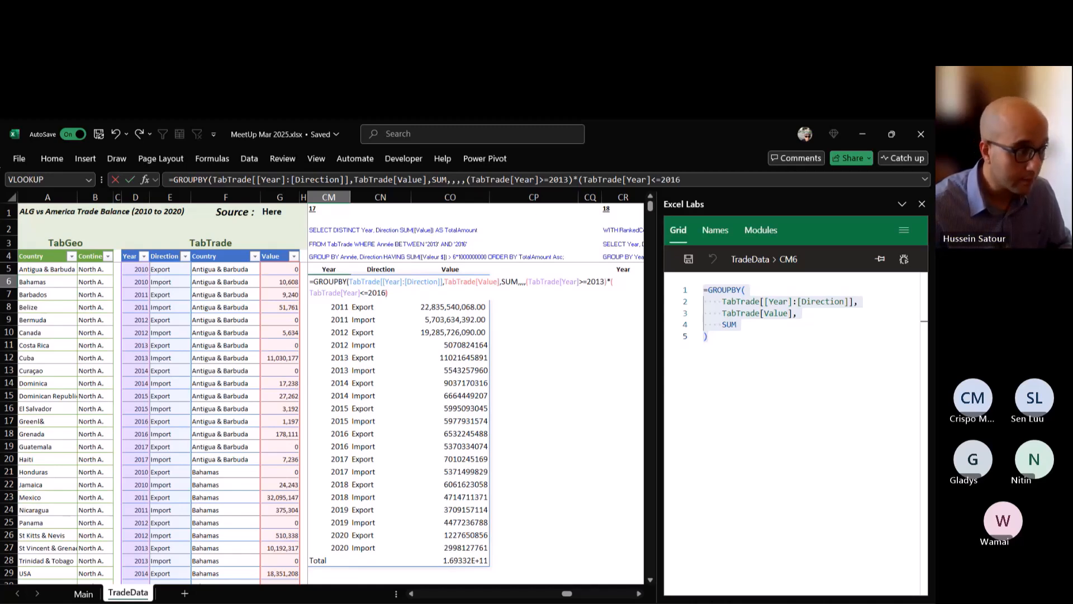
key(ctrl+Return)
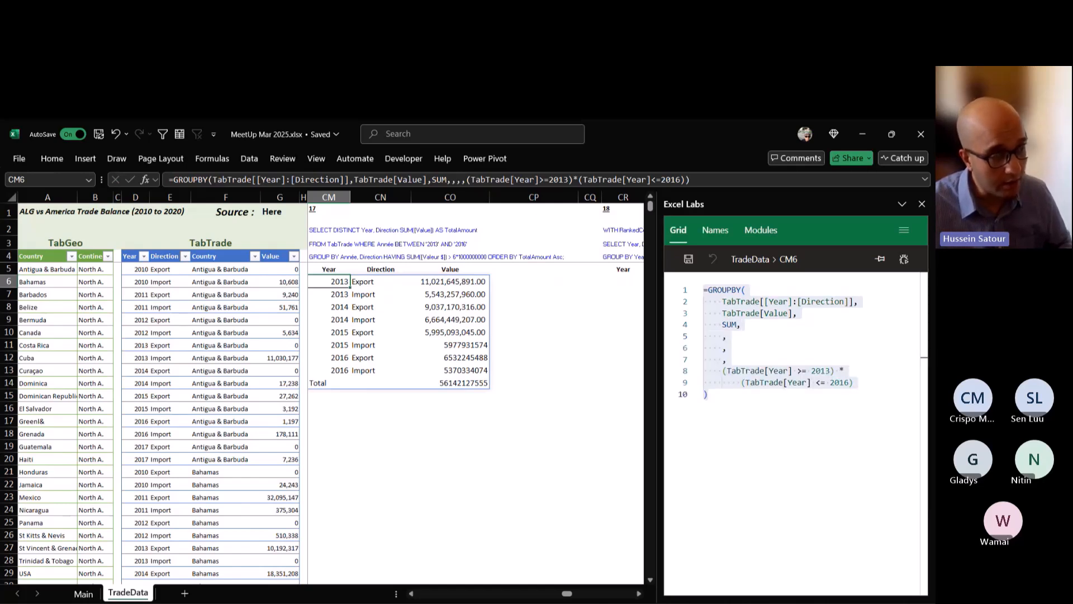
Format the values in CO6:CO14 with thousands separators and no decimal places.
drag(449, 282, 450, 382)
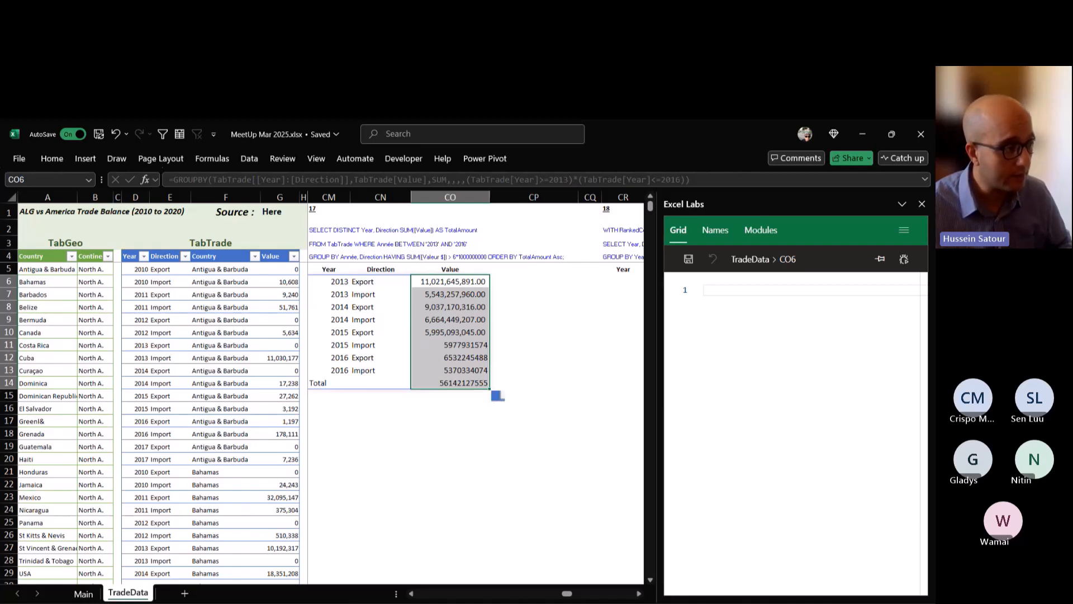
click(52, 158)
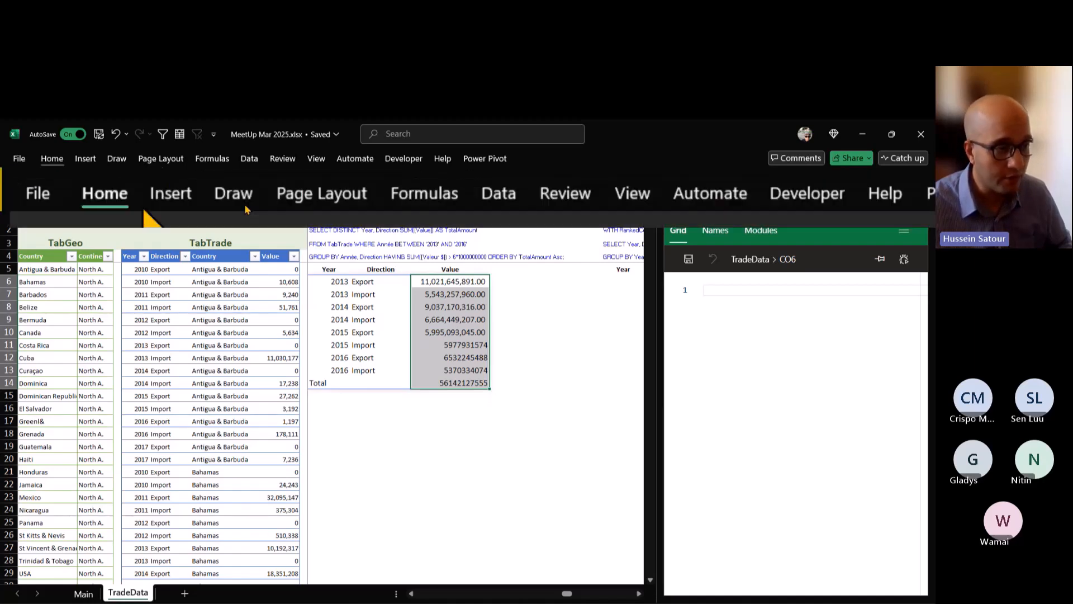
click(429, 207)
click(436, 192)
click(436, 192)
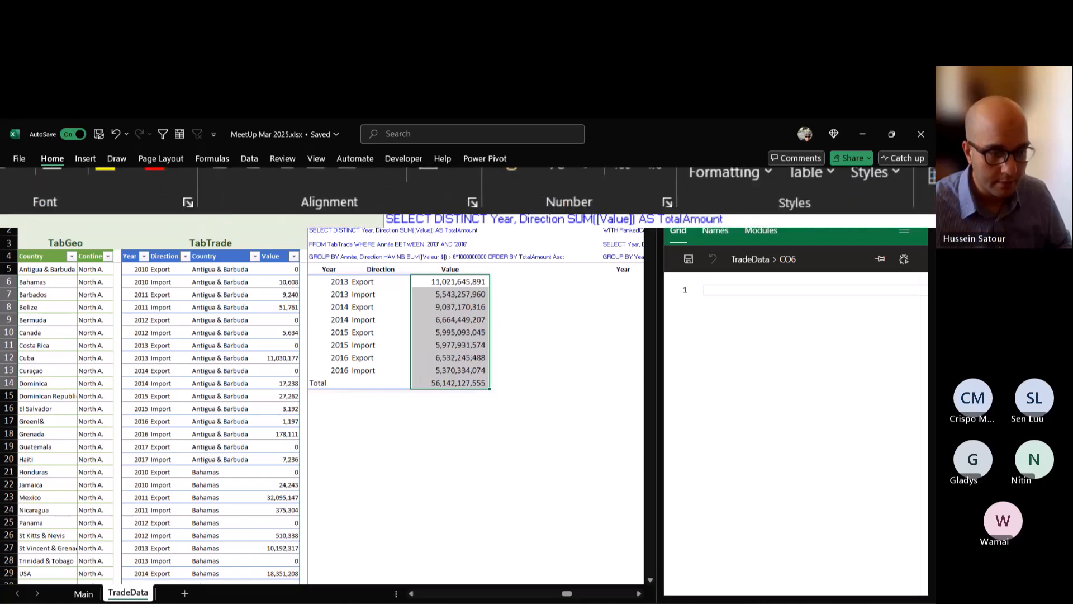
click(498, 399)
click(450, 320)
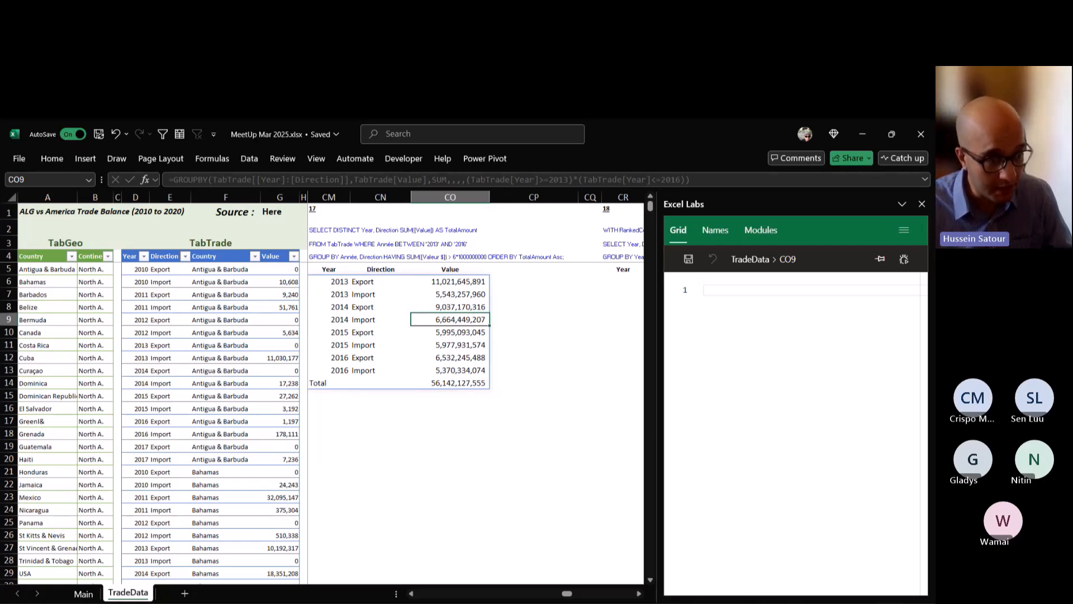
click(450, 282)
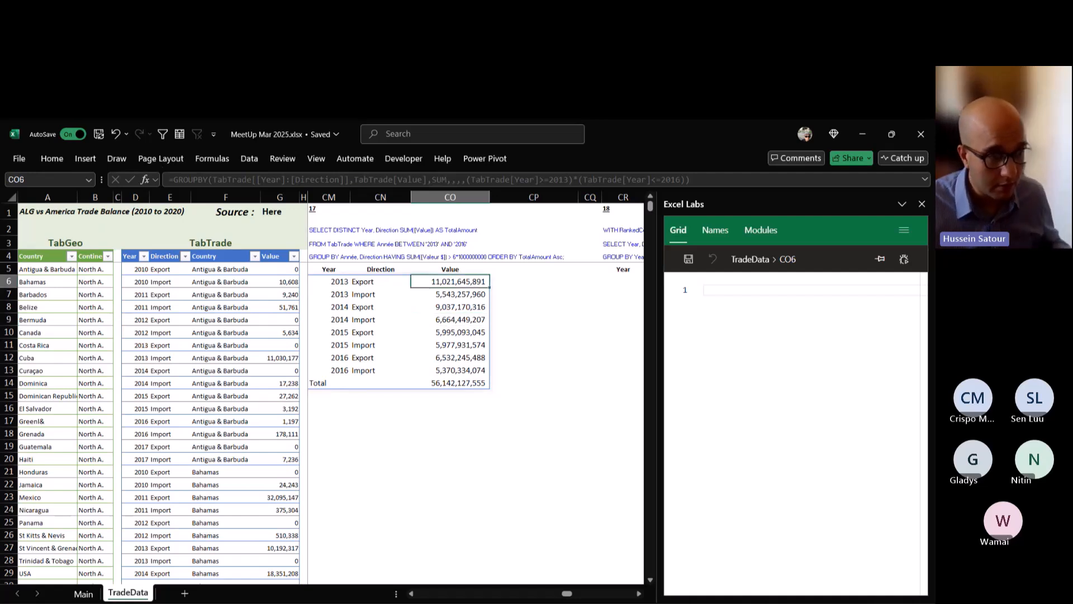
click(450, 319)
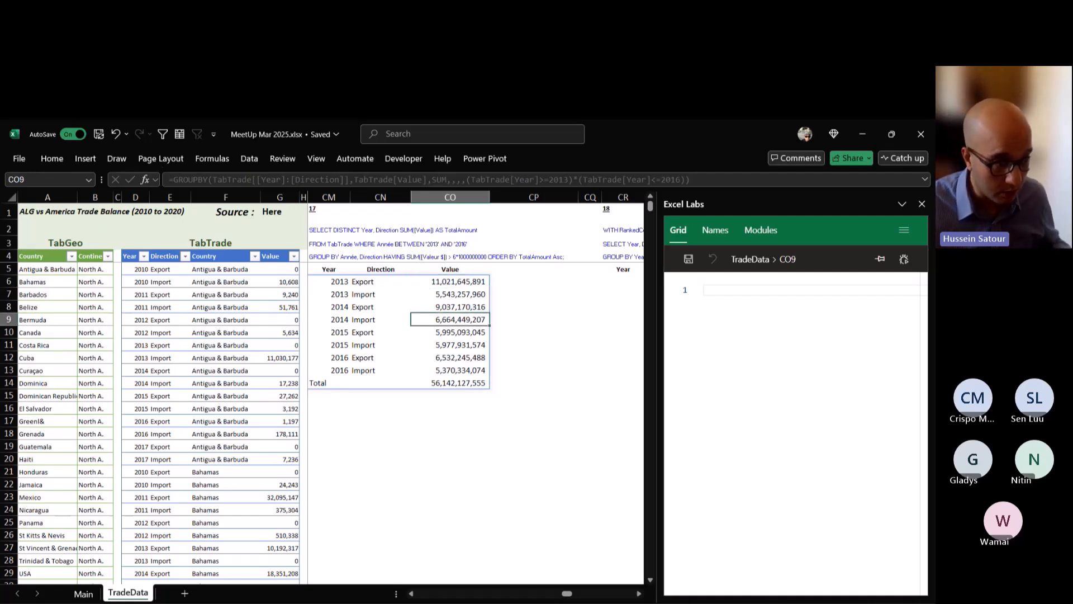
click(450, 307)
click(450, 358)
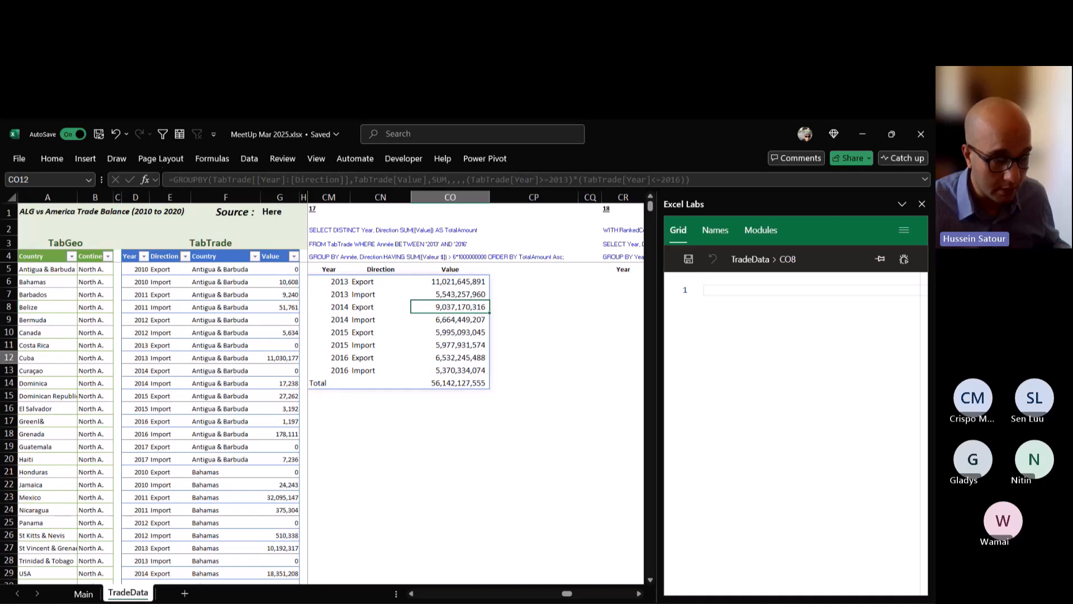
Wrap the GROUPBY in CM6 in a LET that names it a, and begin a FILTER on a as the calculation.
click(329, 282)
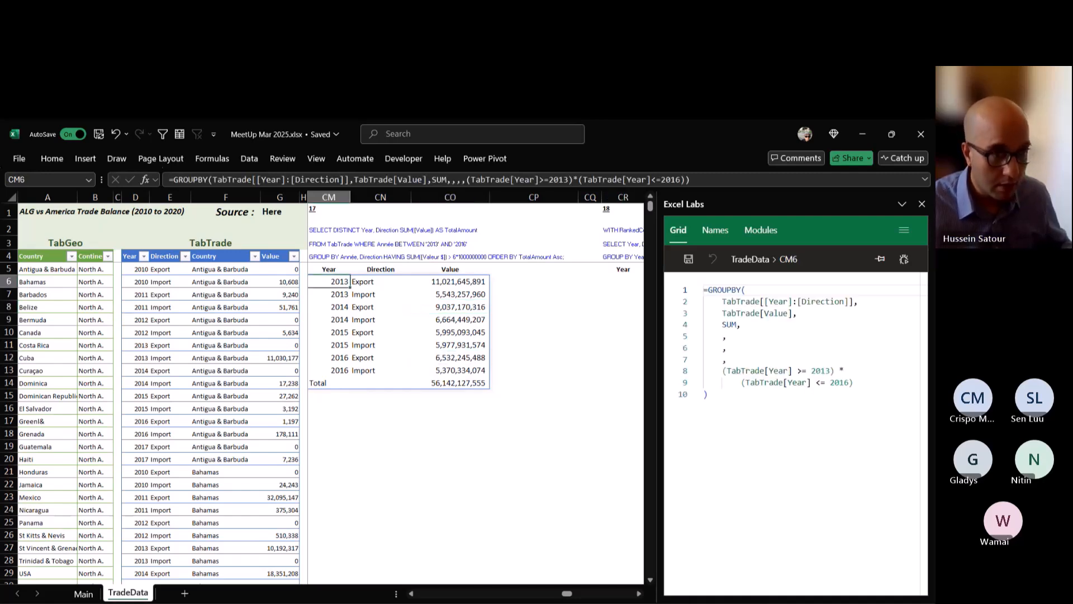
double_click(333, 282)
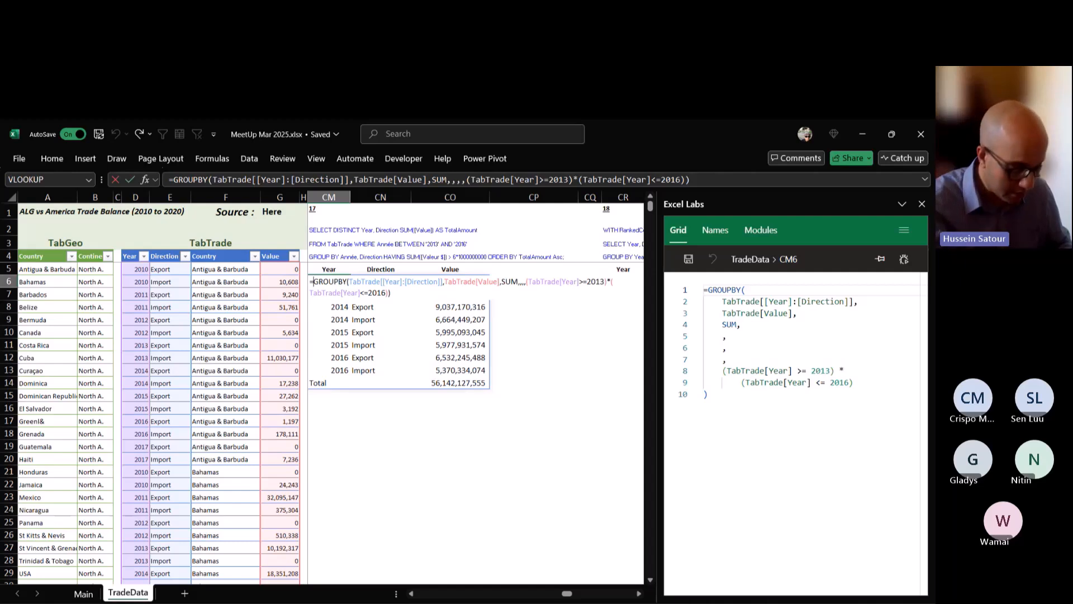
text(LET()
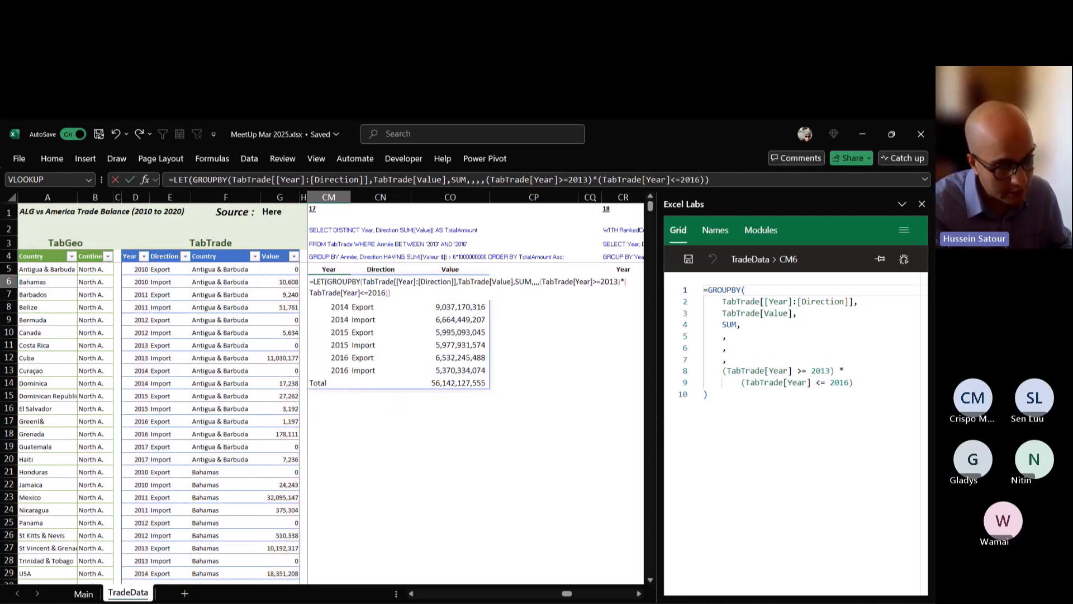
text(a,)
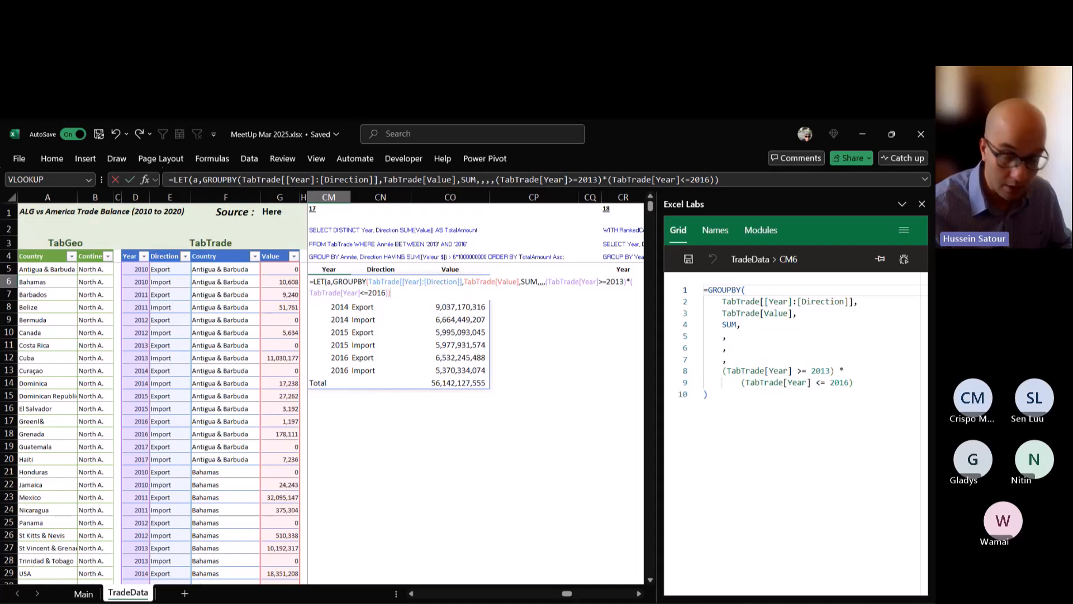
text(,)
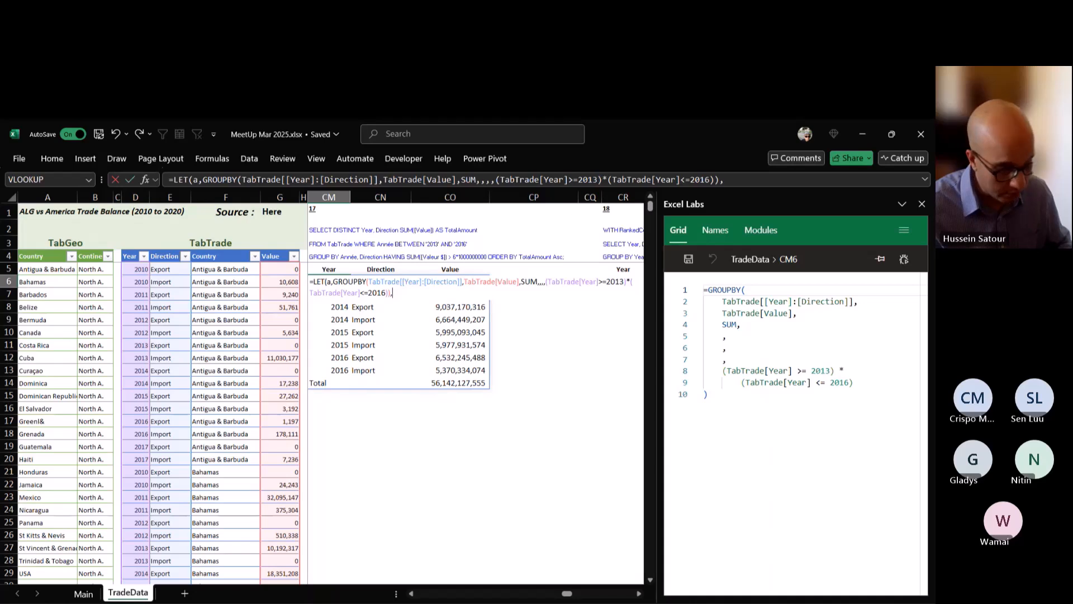
text(FILTER()
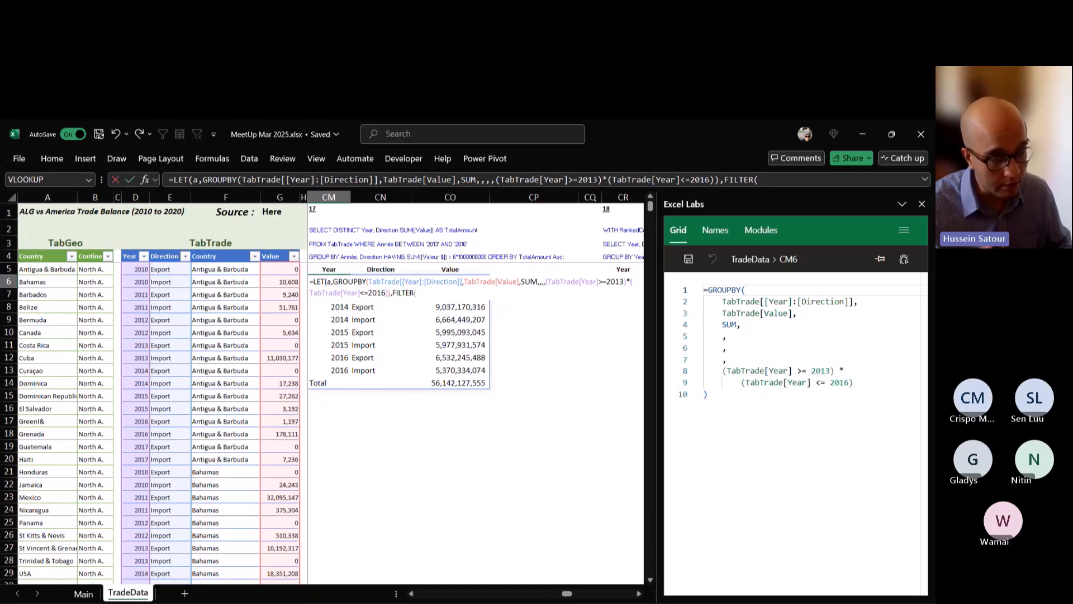
text(a,)
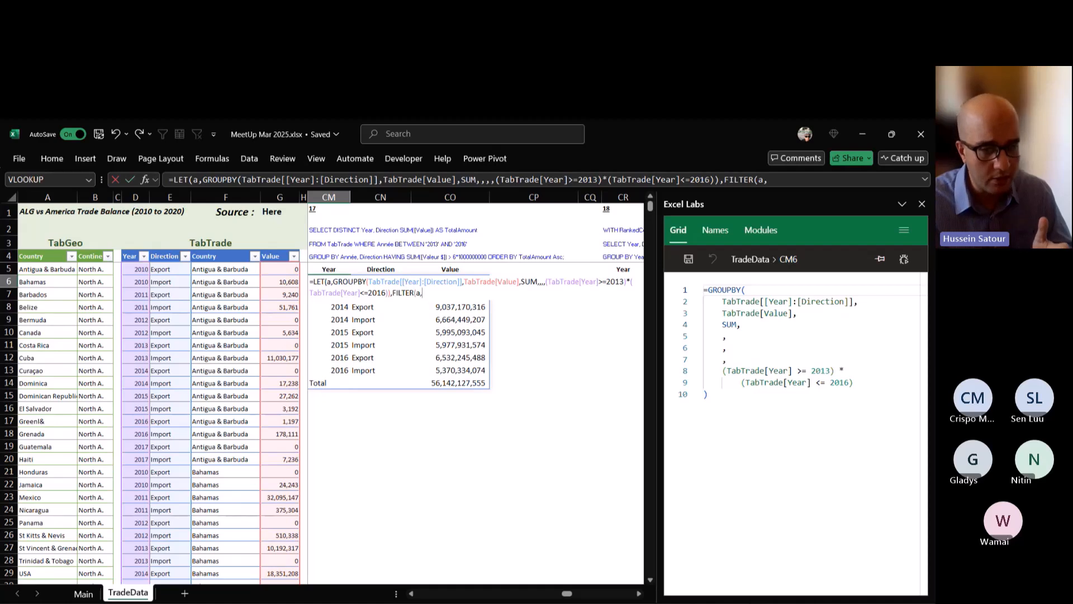
text(t)
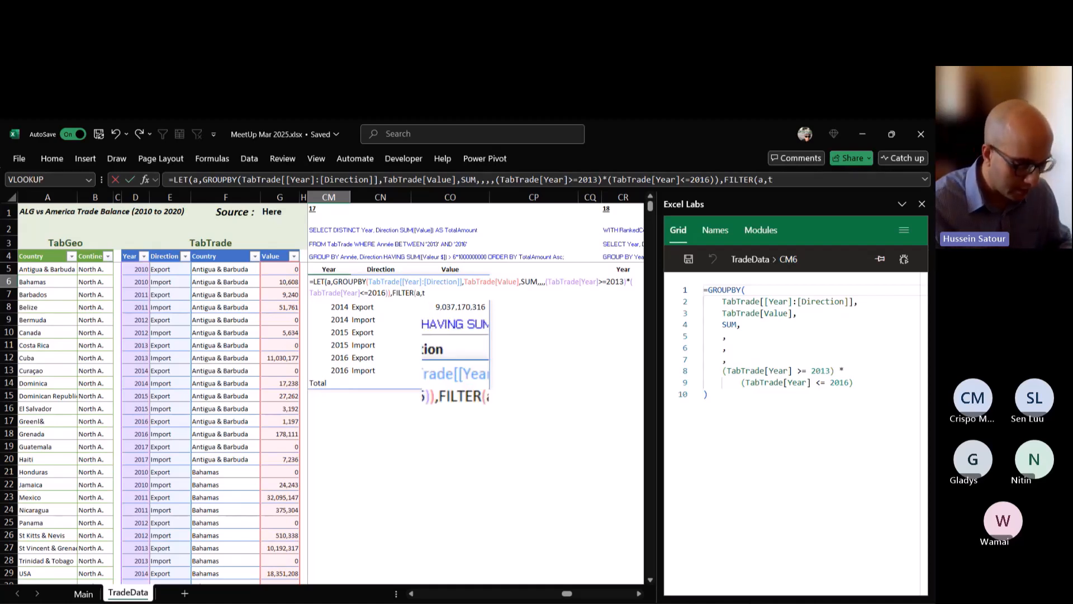
text(ake)
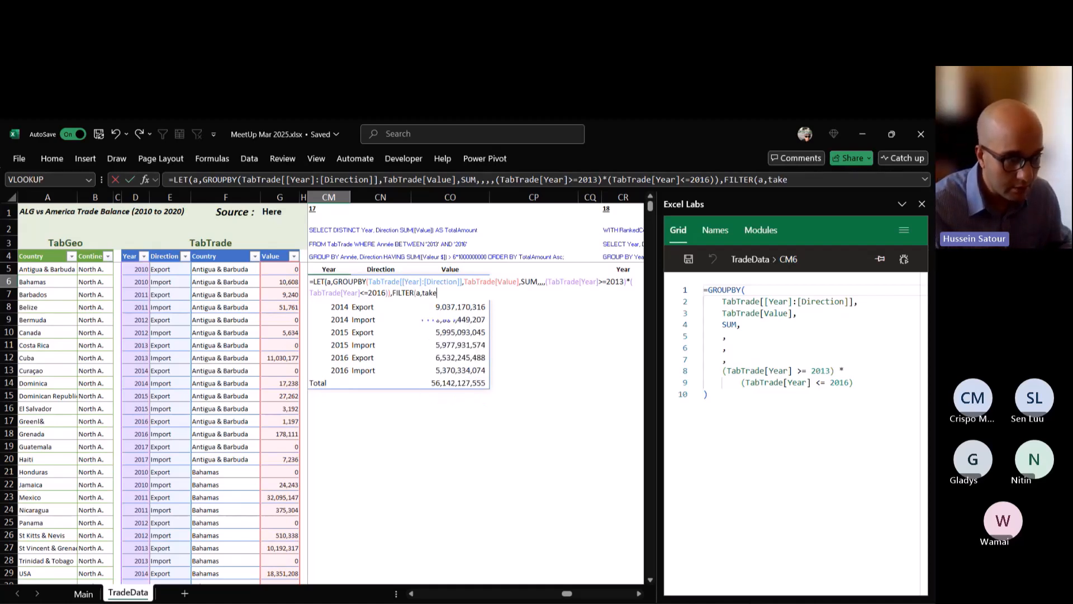
key(BackSpace)
key(BackSpace)
key(BackSpace)
key(BackSpace)
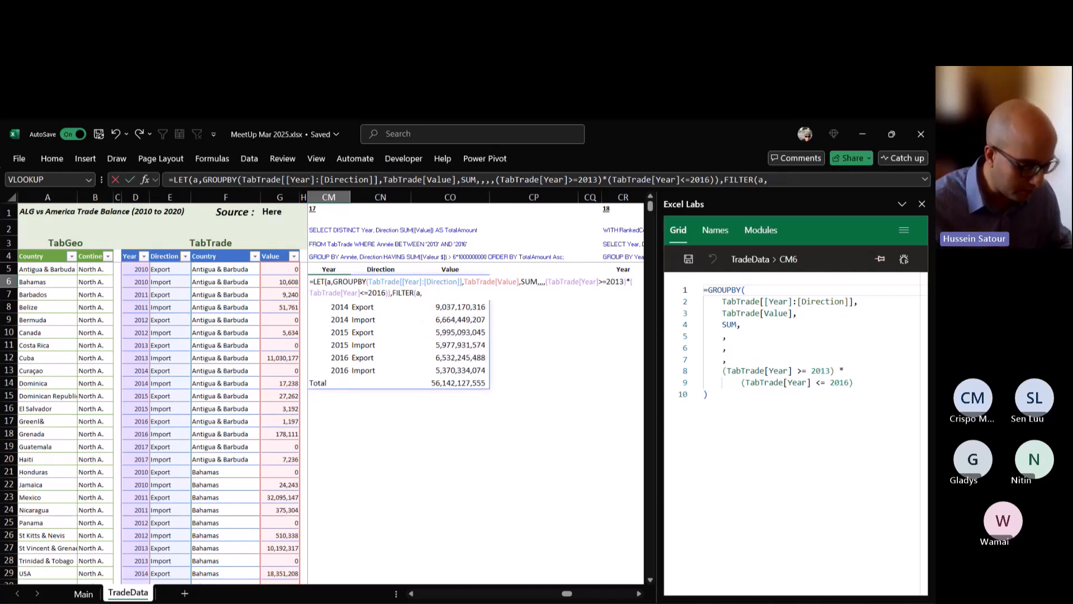
Complete the FILTER with the condition INDEX(a,,3)>=6*10^9 and commit the LET formula in CM6.
text(INDEX()
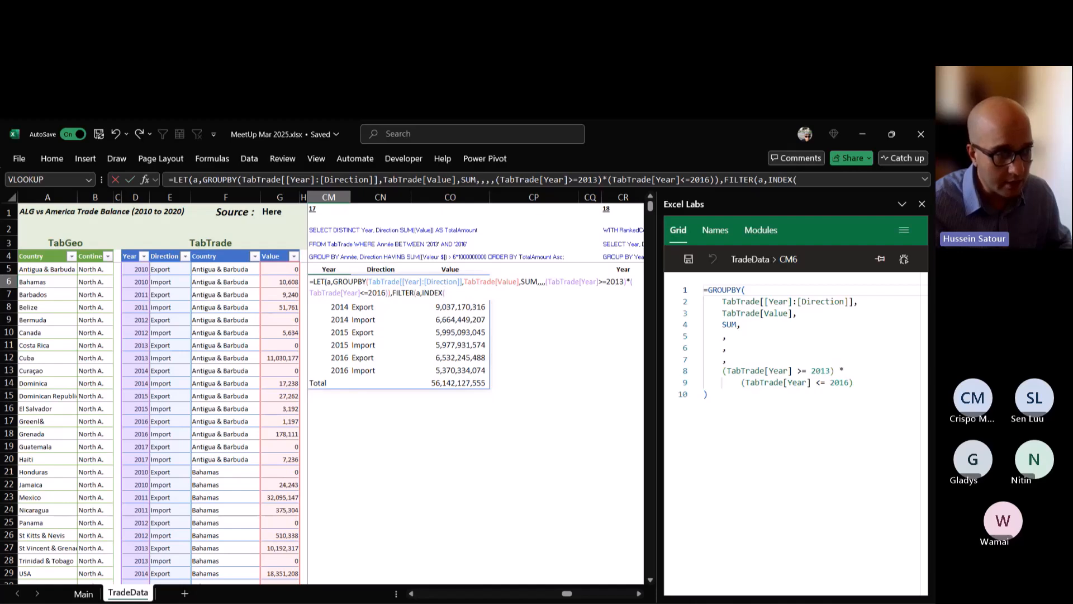
text(a,,)
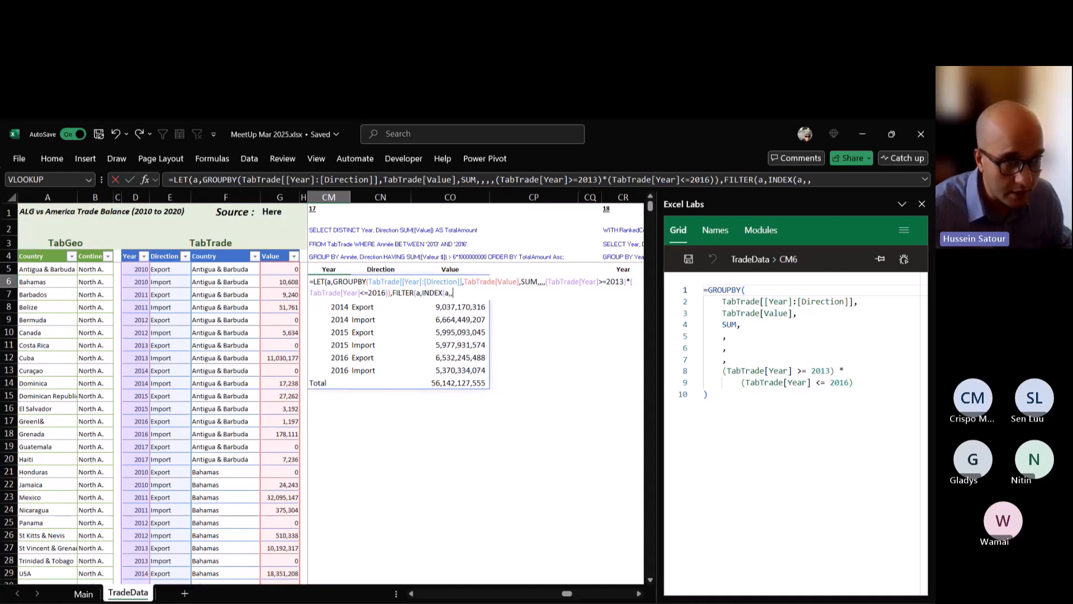
text(3))
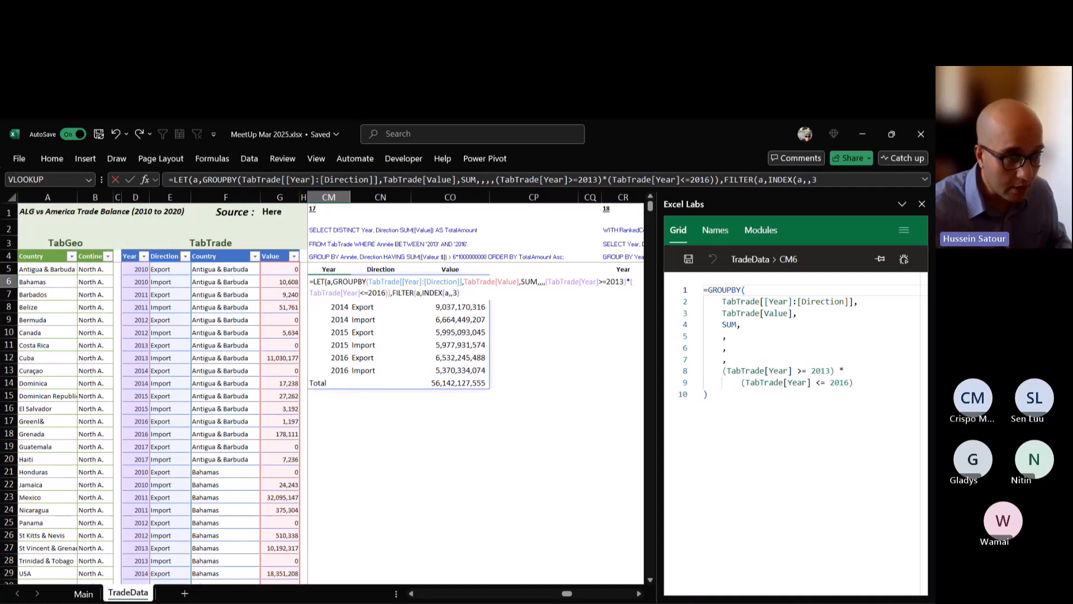
text(>)
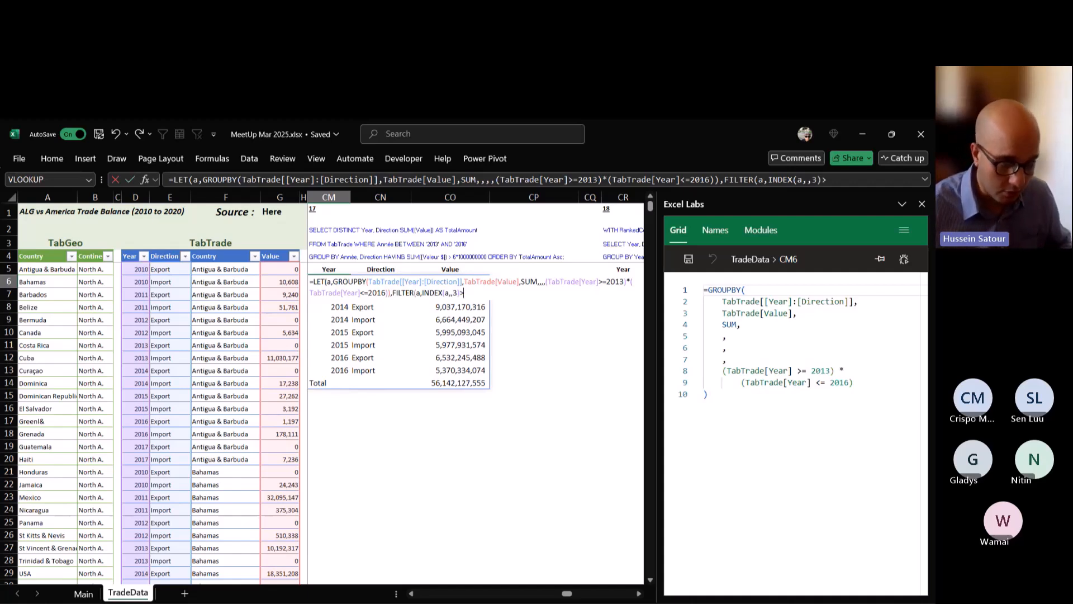
text(=6)
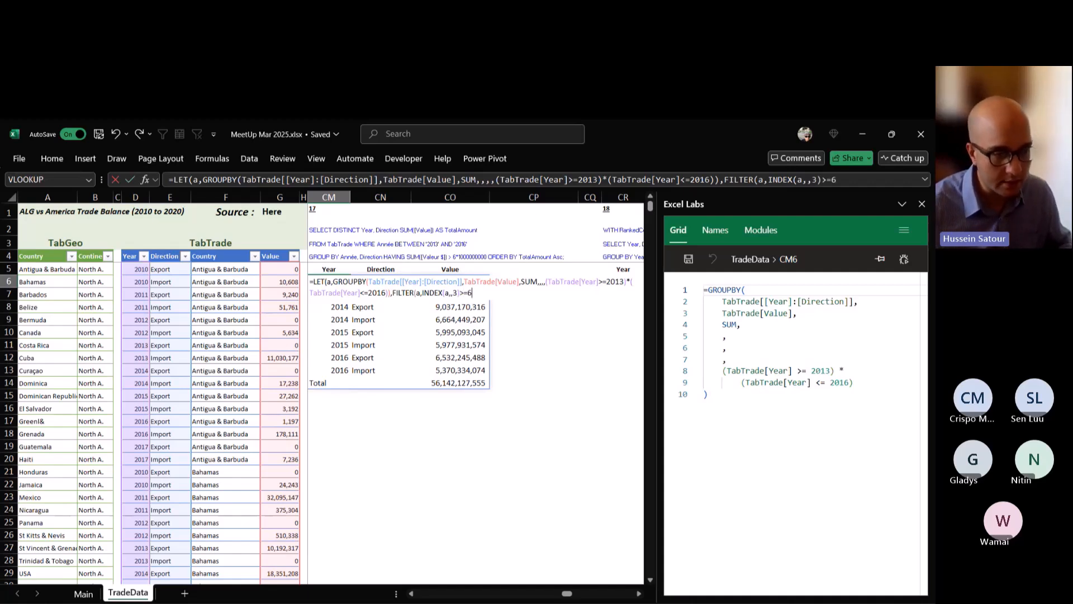
text(*10)
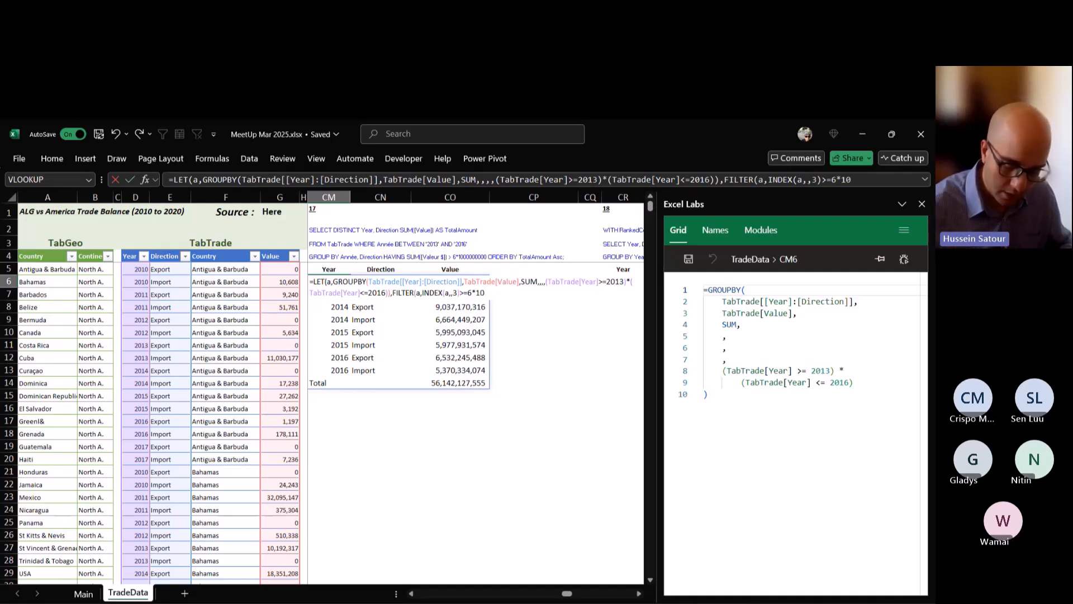
text(^9)
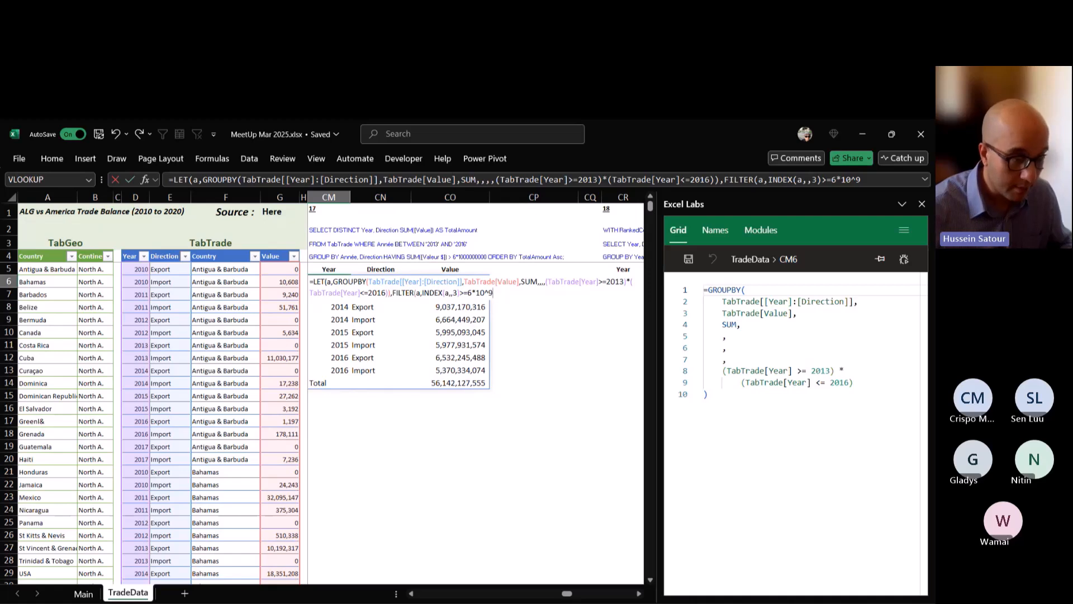
text()))
key(ctrl+Return)
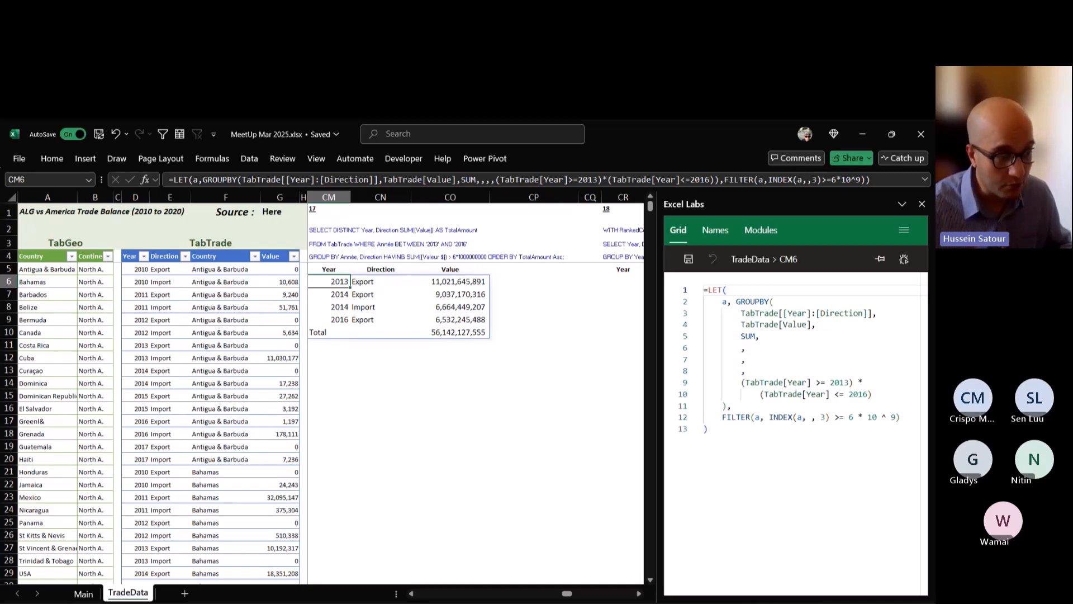
Set the total depth argument of the GROUPBY in CM6 to 0 to remove the total row.
key(F2)
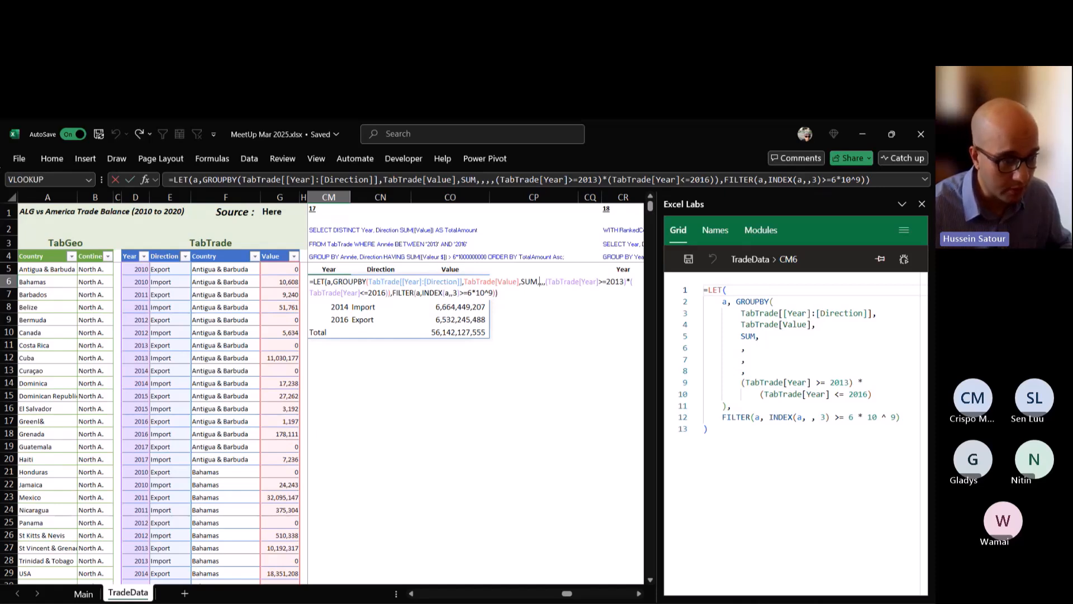
key(Right)
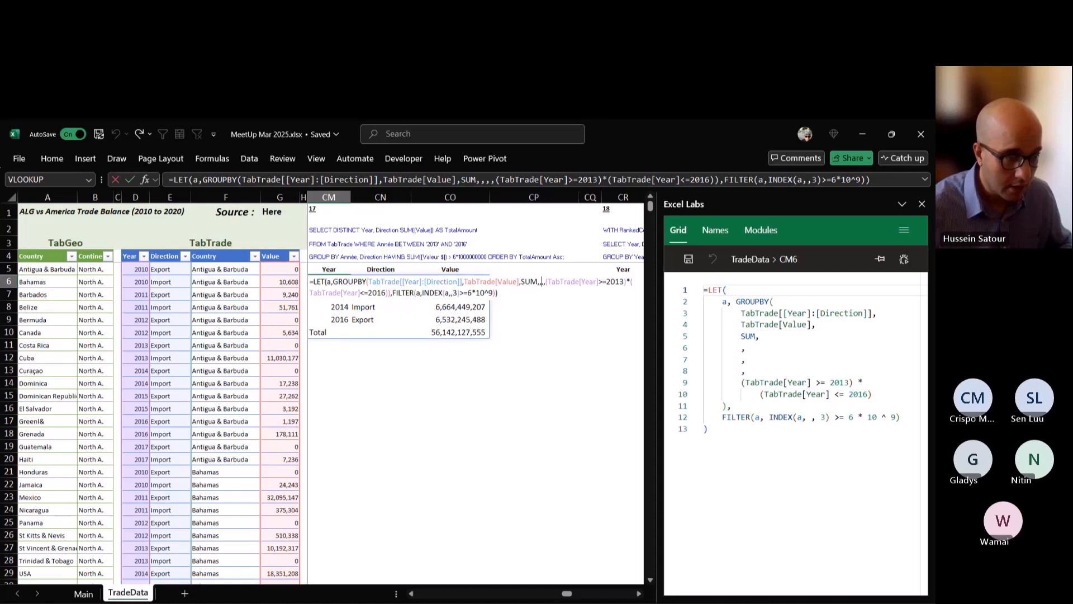
key(BackSpace)
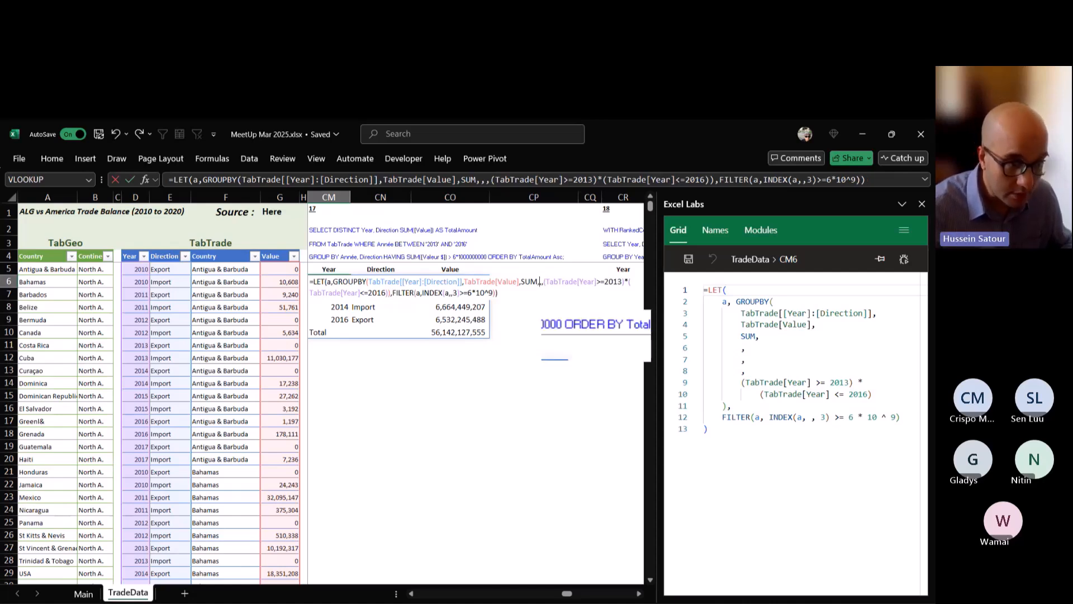
text(,0)
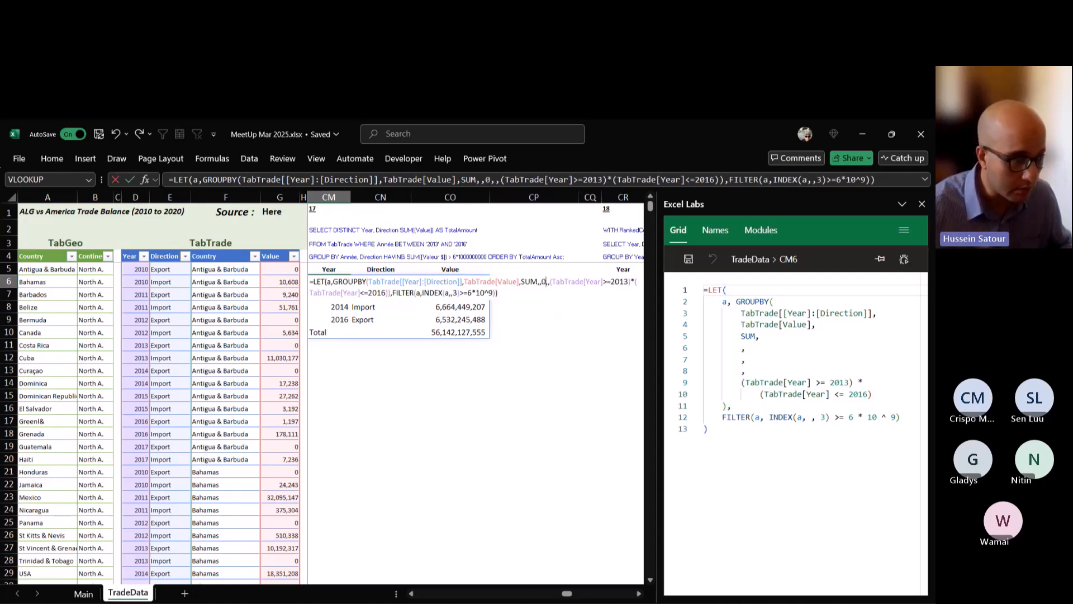
key(ctrl+Return)
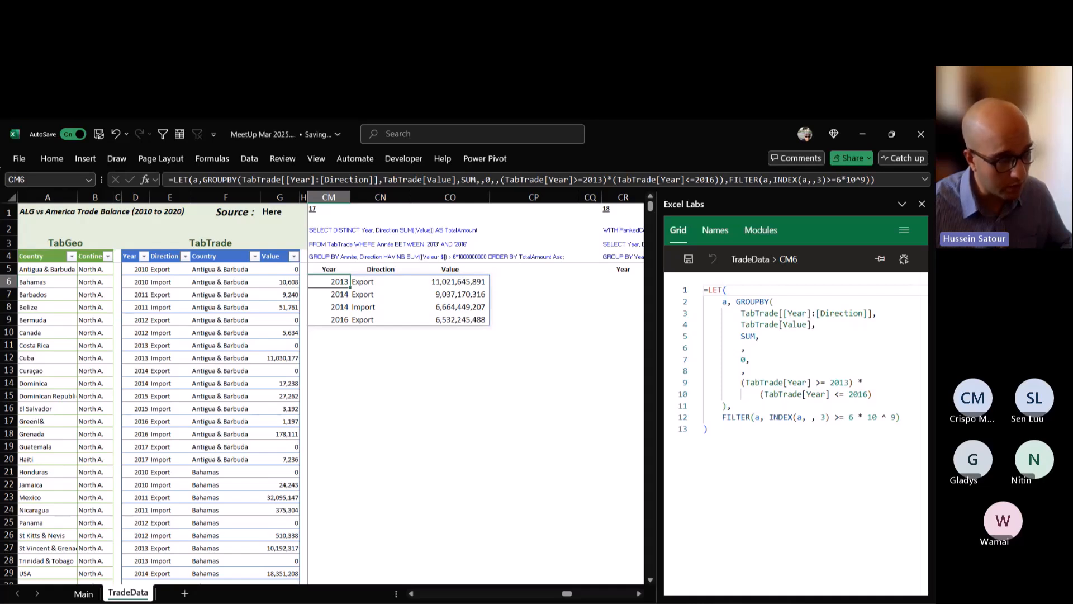
In the CM6 LET formula, name the FILTER result b and return SORT(b,3,-1) as the final calculation.
key(F2)
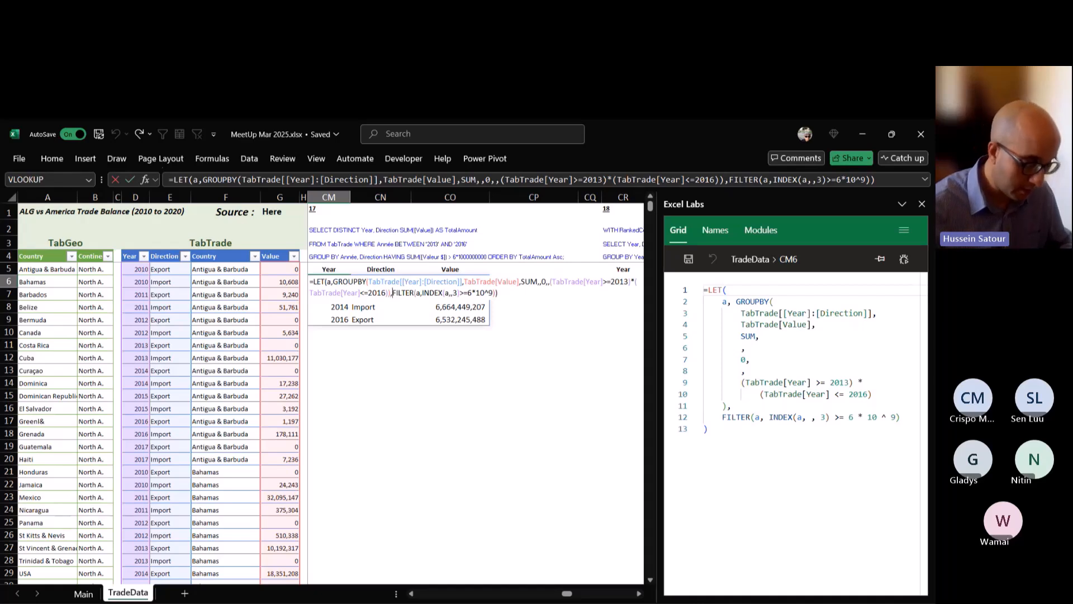
text(b,)
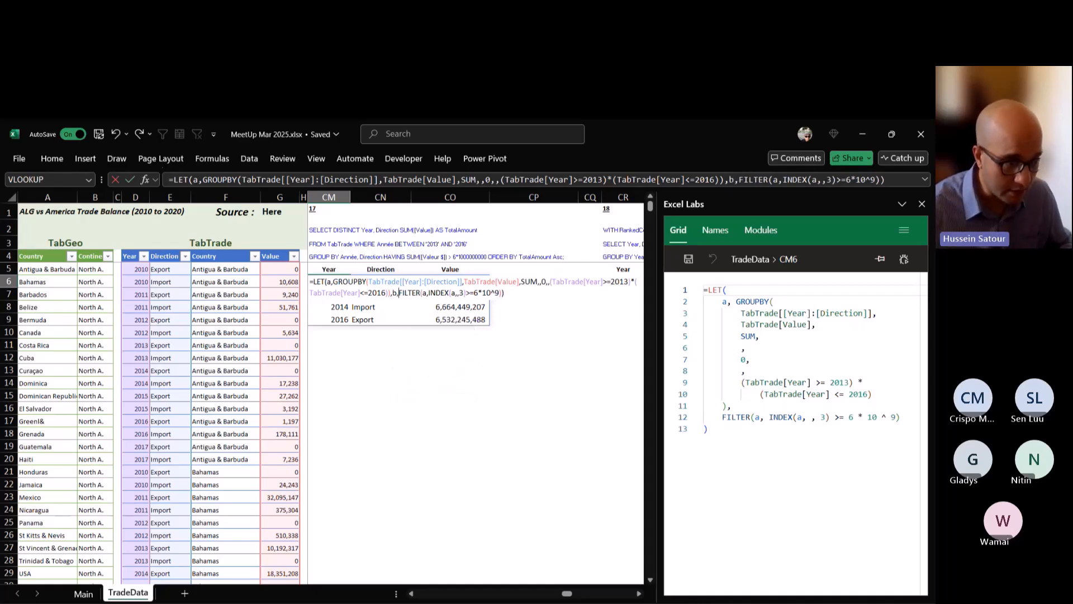
text(SORT()
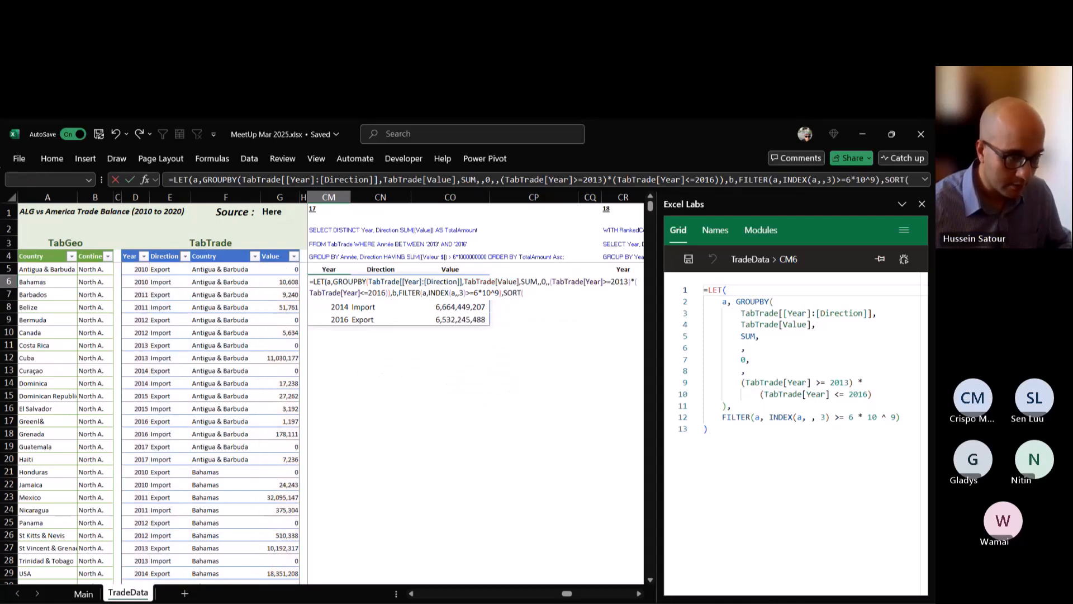
double_click(512, 293)
click(524, 293)
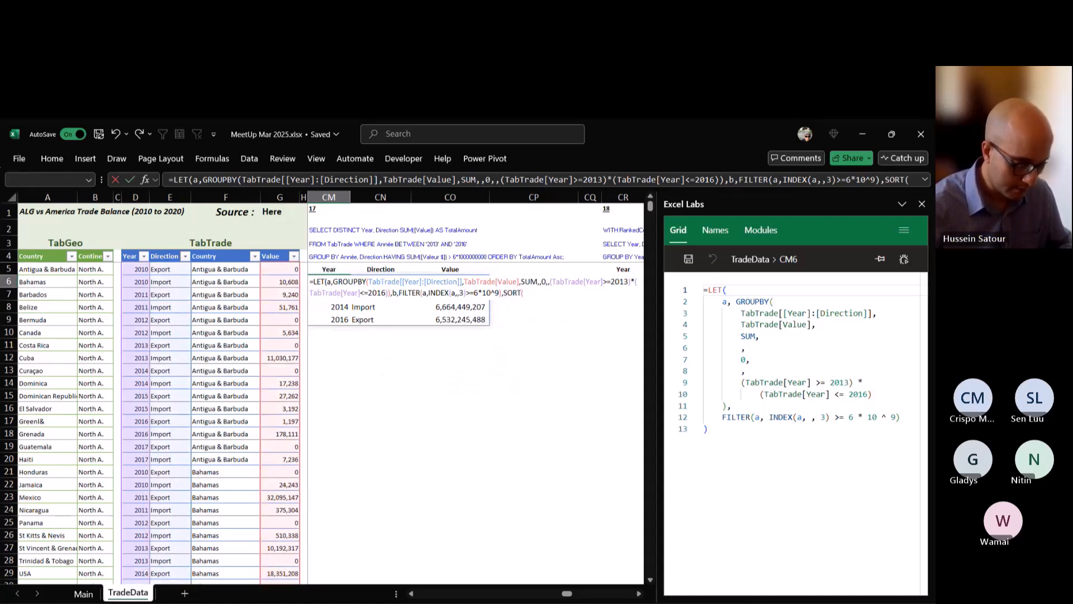
text(b,)
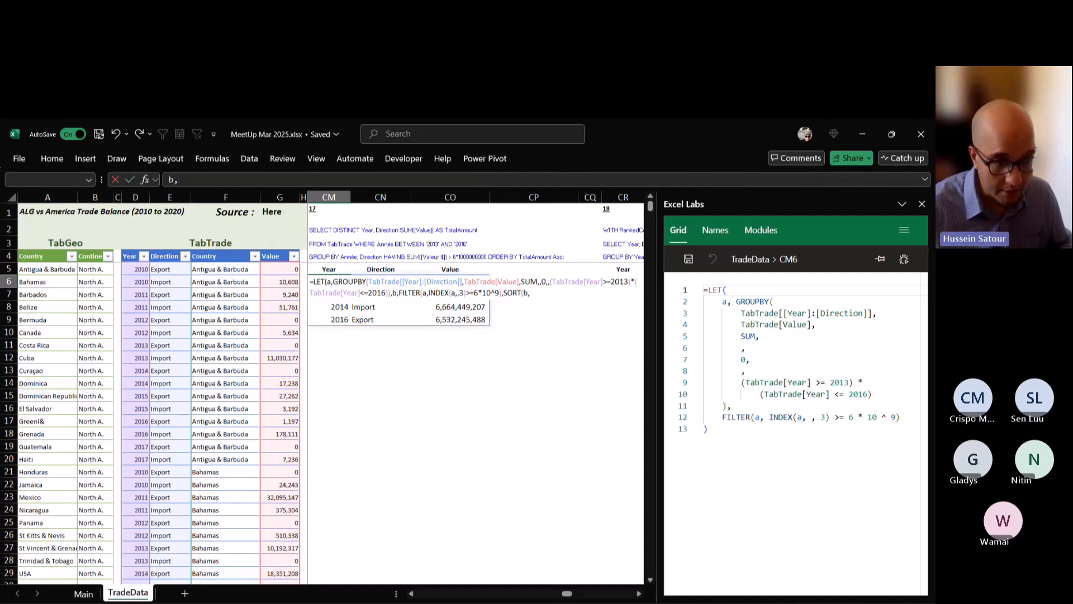
text(3)
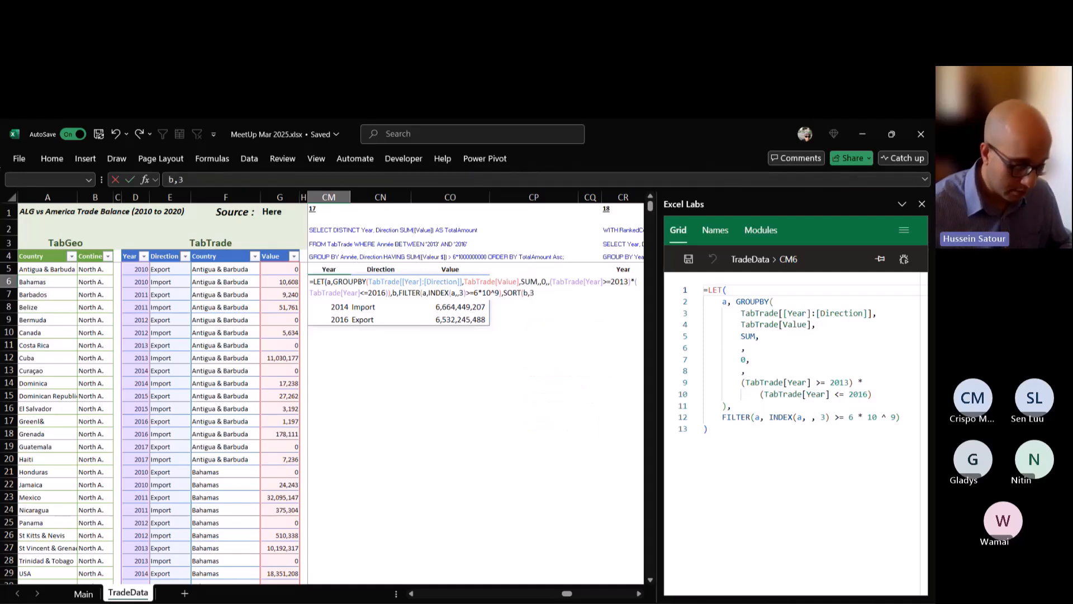
text(,)
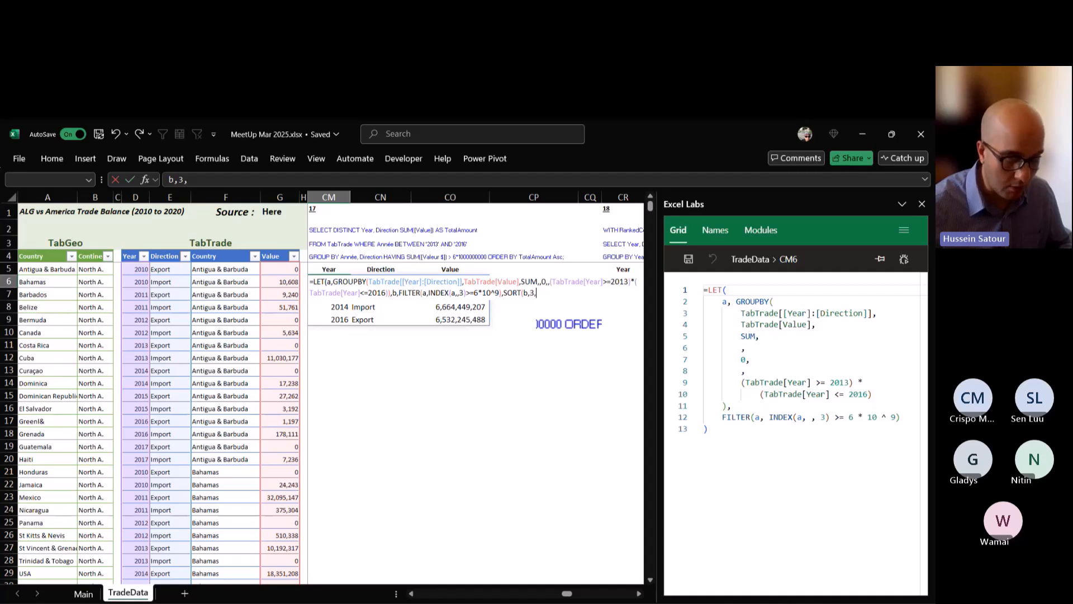
text(-1)))
key(Return)
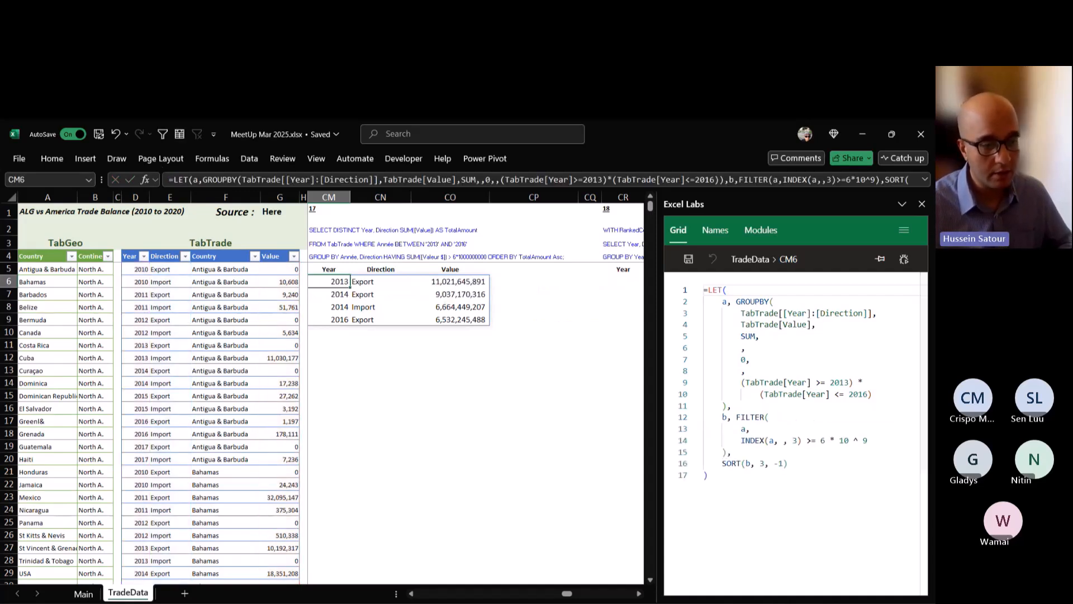
Widen the Excel Labs pane and examine the formulas for query 16 in CF6 and query 15 in CB6.
drag(658, 357, 528, 358)
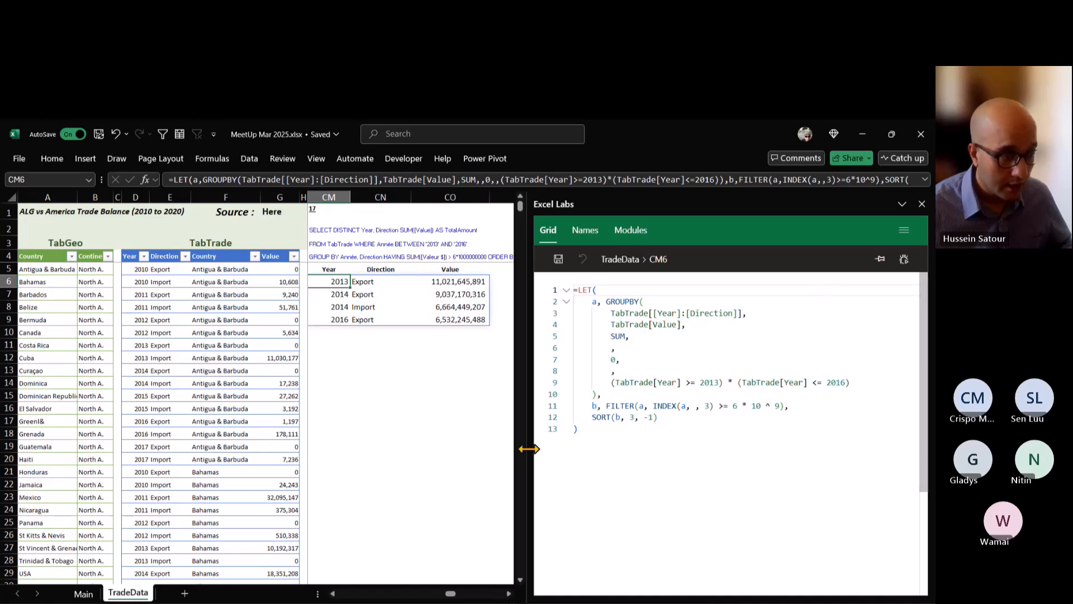
drag(528, 448, 549, 447)
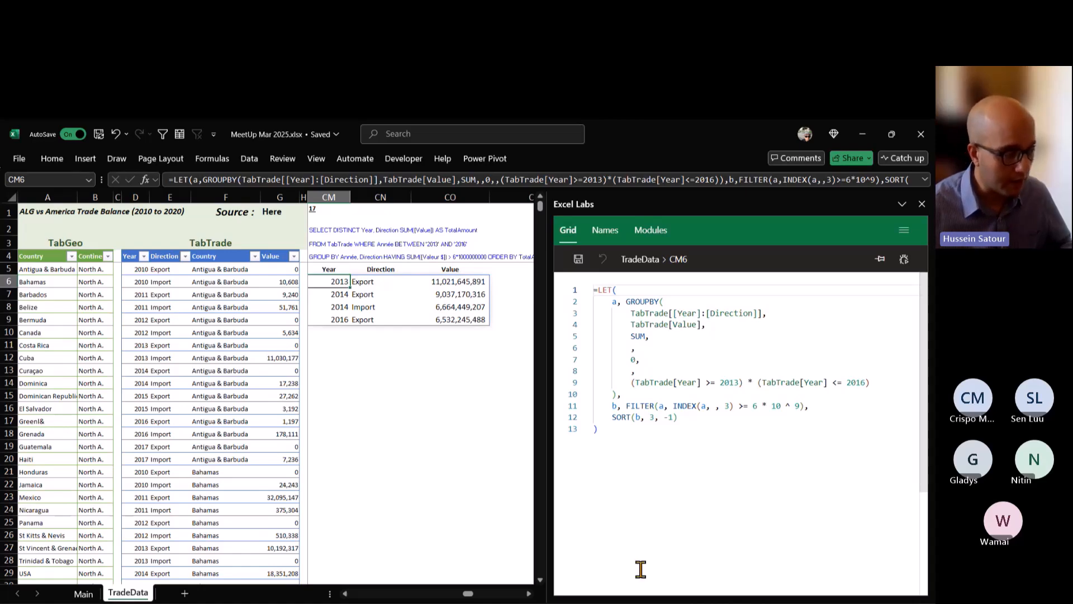
click(345, 594)
click(344, 593)
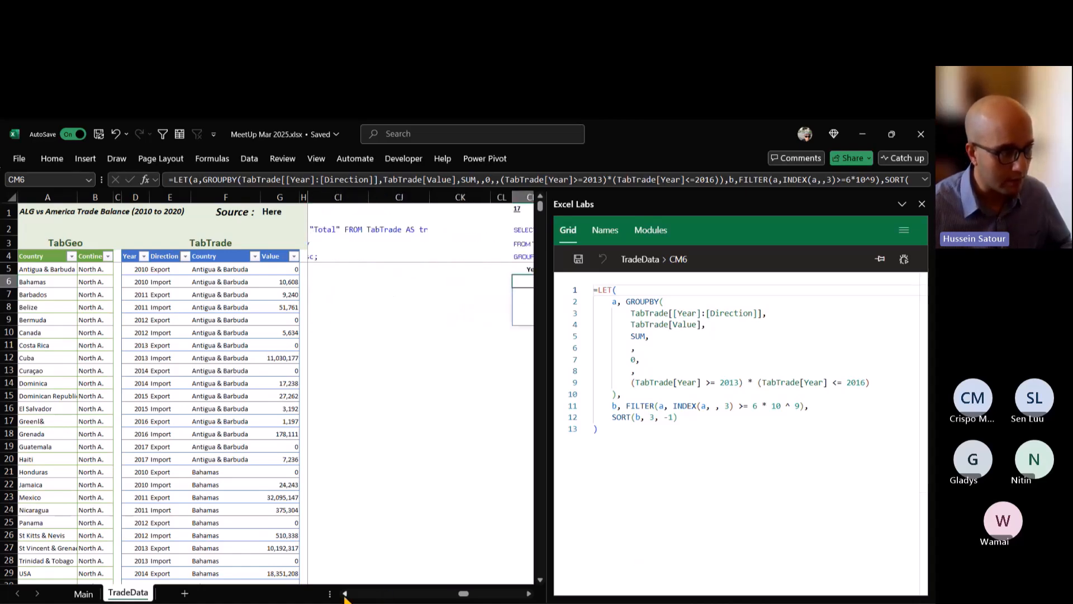
click(344, 594)
click(344, 593)
click(342, 283)
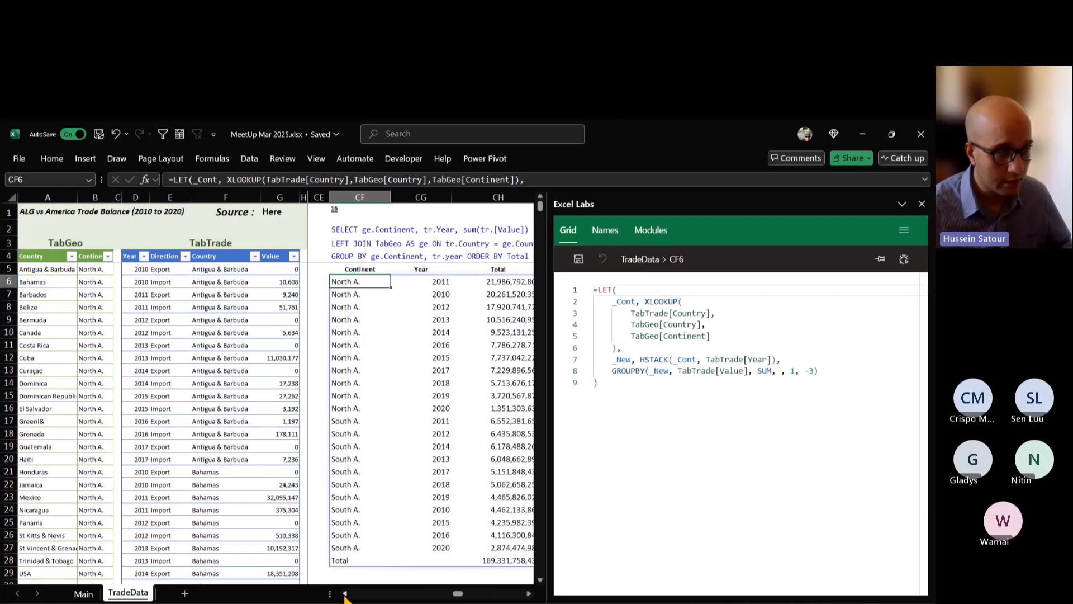
click(344, 593)
click(344, 594)
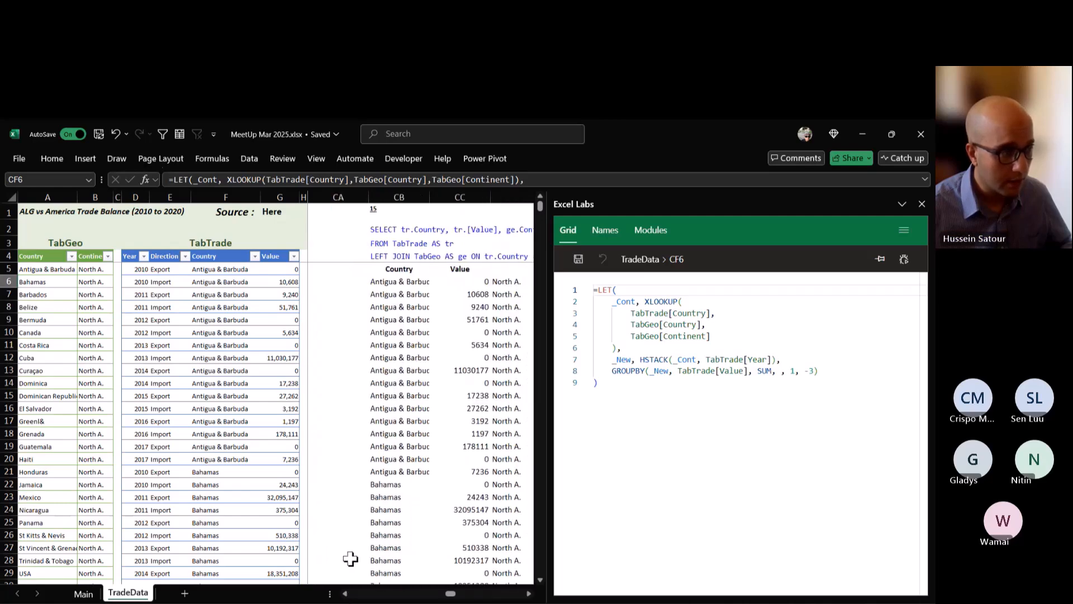
click(423, 281)
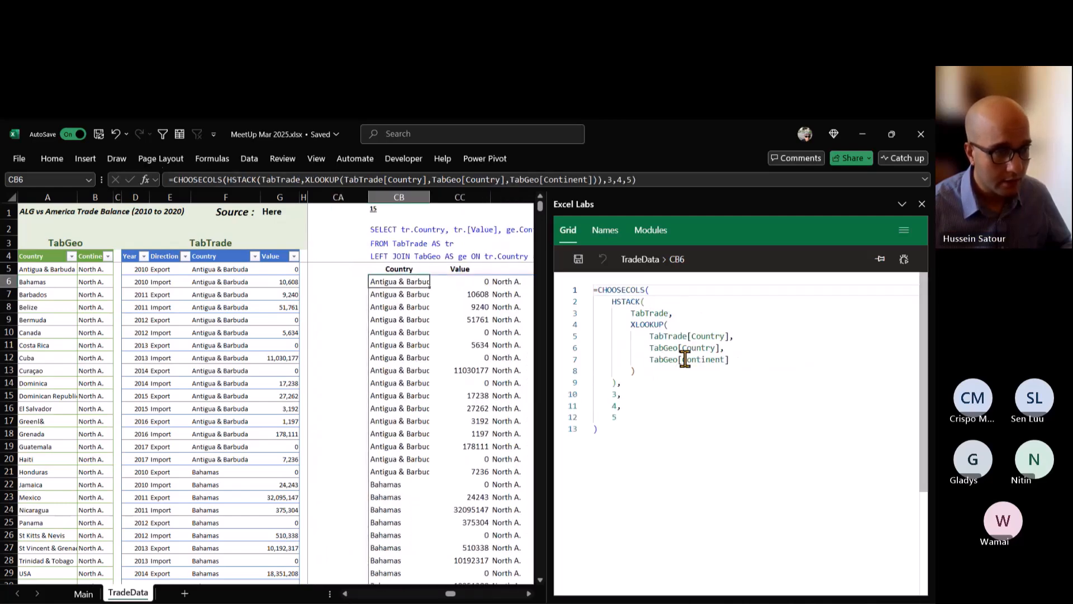
Examine the query 13 formula in BP5, which stacks custom headers over a multi-function GROUPBY.
click(345, 594)
click(345, 594)
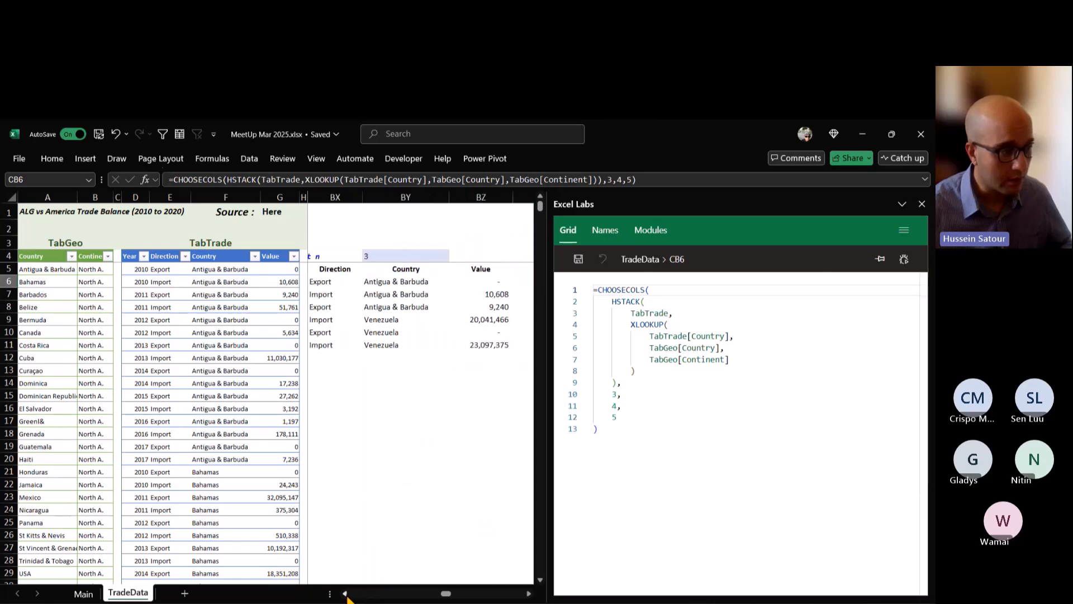
click(345, 594)
click(344, 593)
click(345, 594)
click(345, 594)
click(345, 594)
click(345, 593)
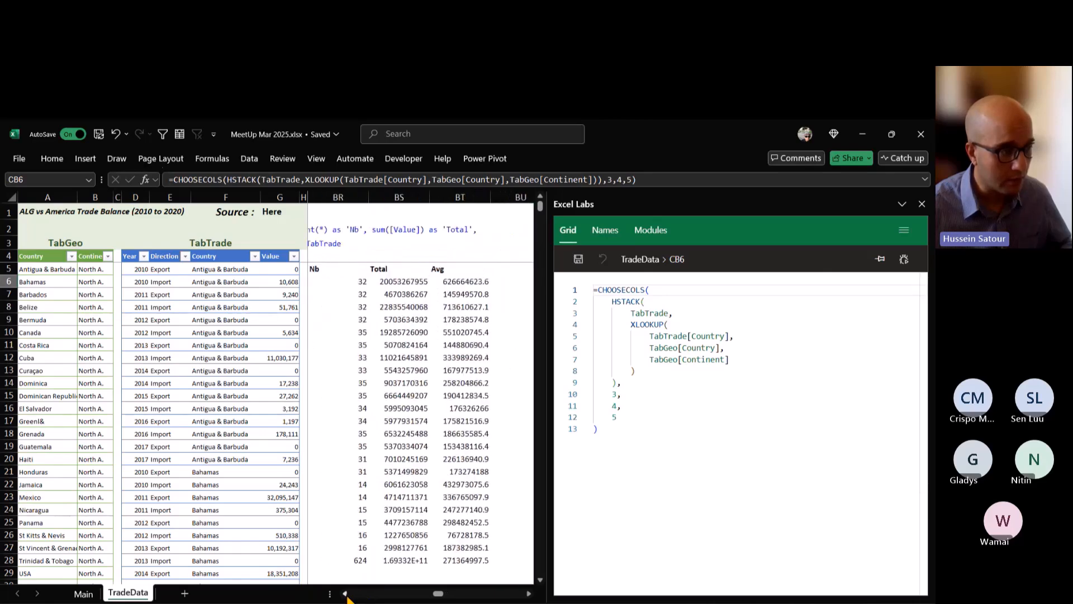
click(345, 594)
click(345, 594)
click(345, 281)
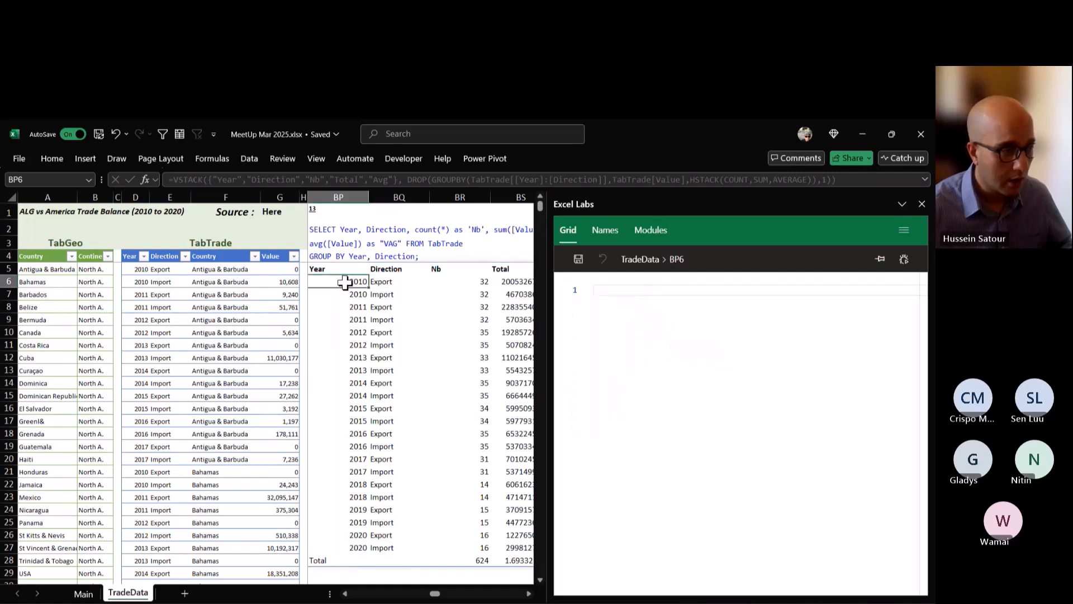
key(Left)
key(Right)
key(Up)
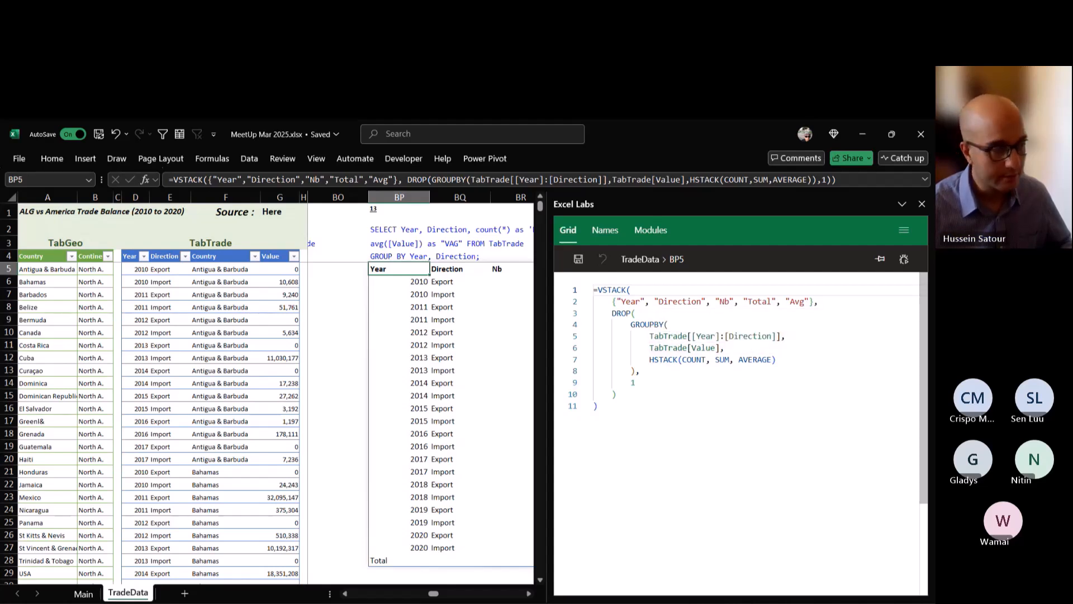
Review the query 17 formula in CM6, and read the full SQL statement of query 18 with the Excel Labs pane narrowed.
drag(528, 596, 529, 597)
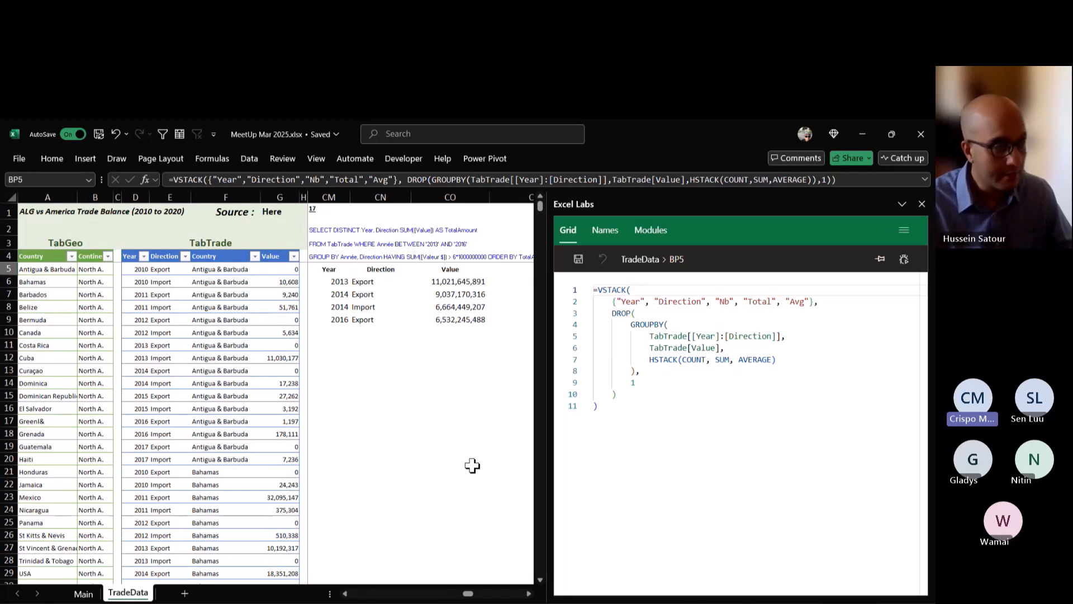
click(338, 282)
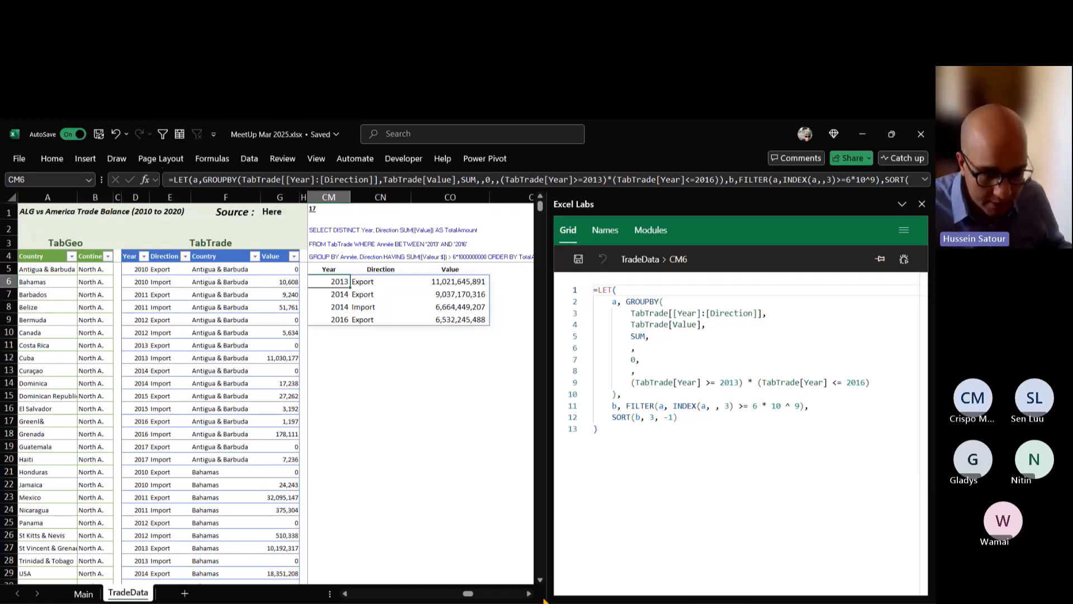
click(528, 594)
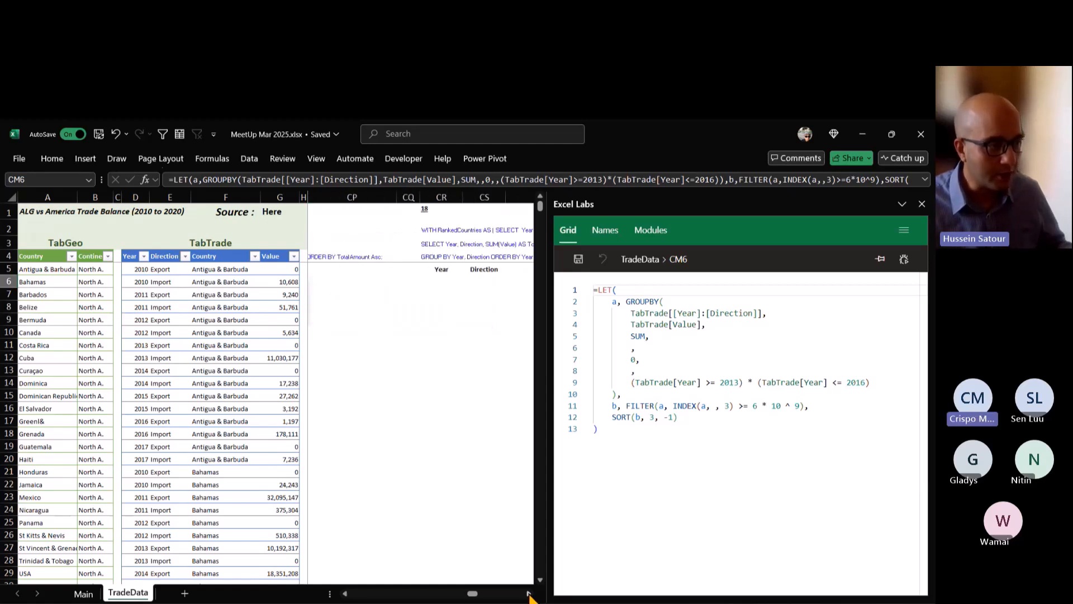
click(529, 594)
click(529, 594)
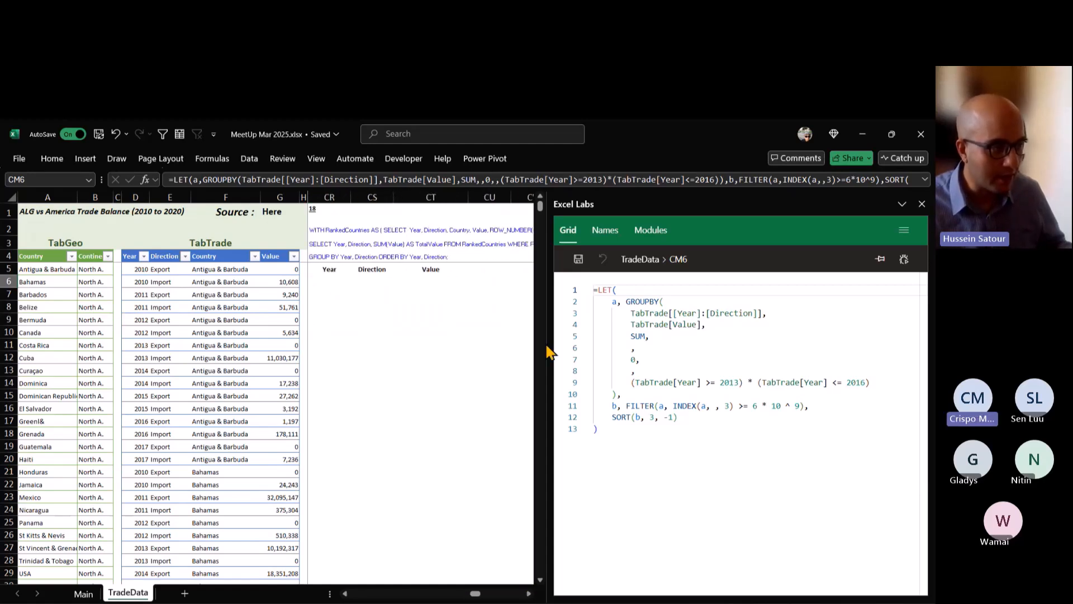
drag(548, 349, 800, 338)
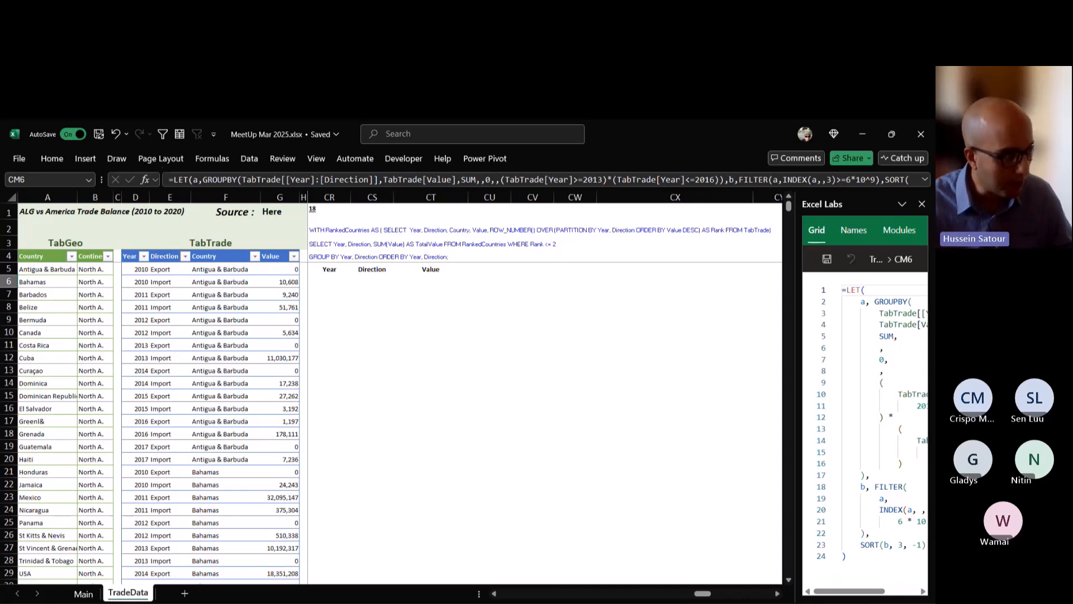
click(329, 281)
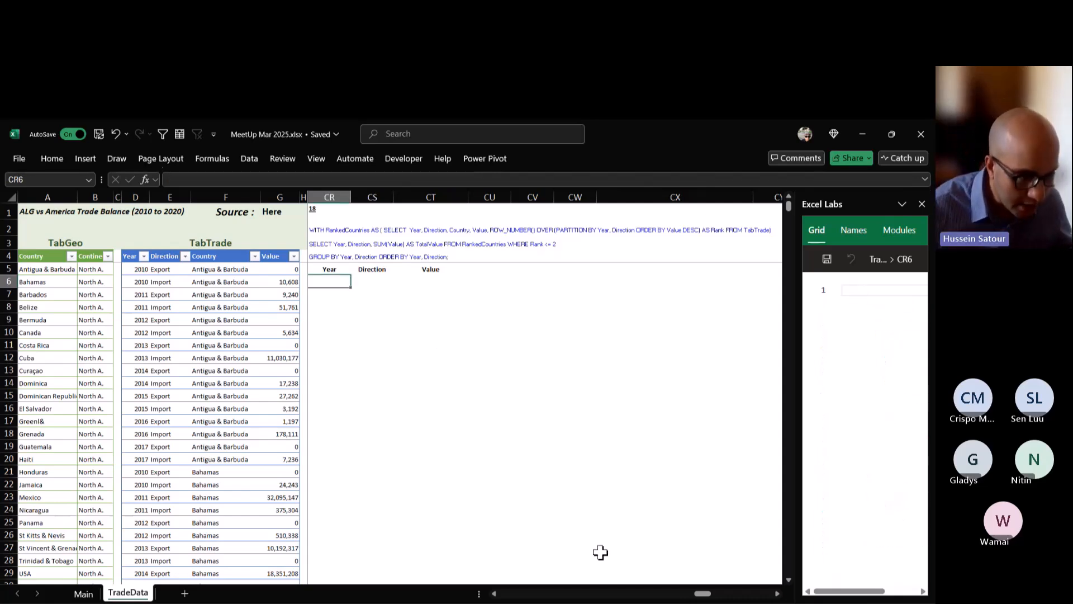
Copy the GROUPBY fragment of the CM6 formula, from the function name through the SUM argument, in a widened Excel Labs pane.
drag(703, 593, 686, 598)
click(517, 281)
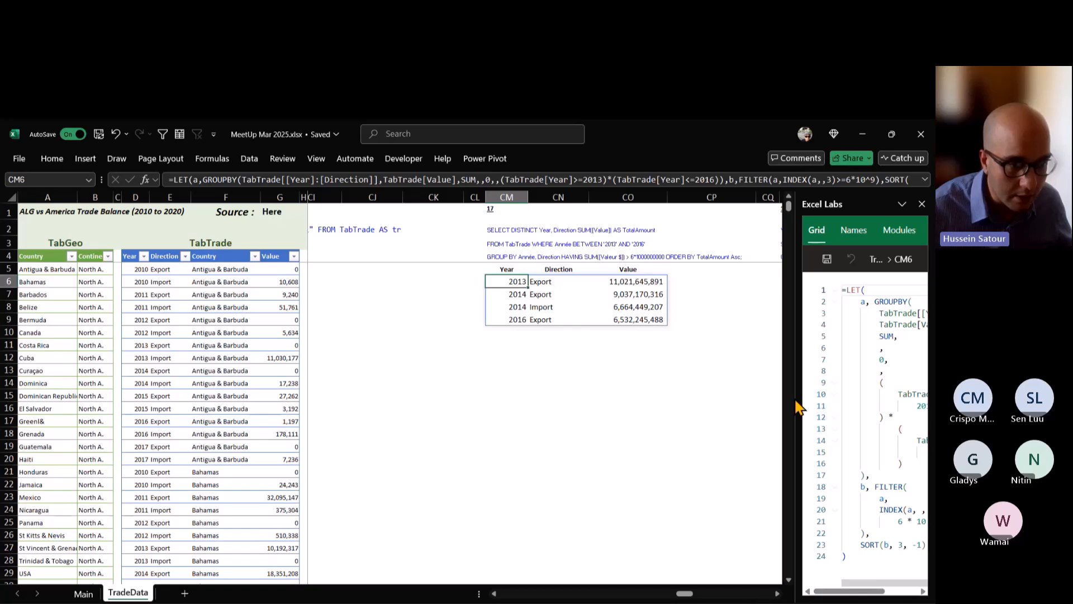
drag(797, 406, 565, 406)
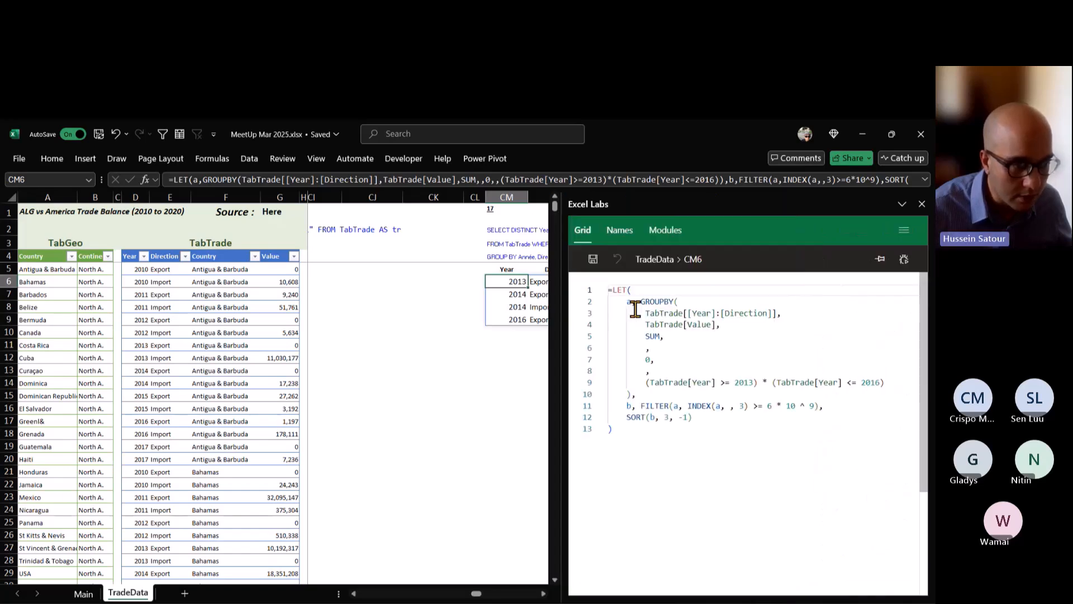
drag(640, 301, 694, 336)
key(ctrl+c)
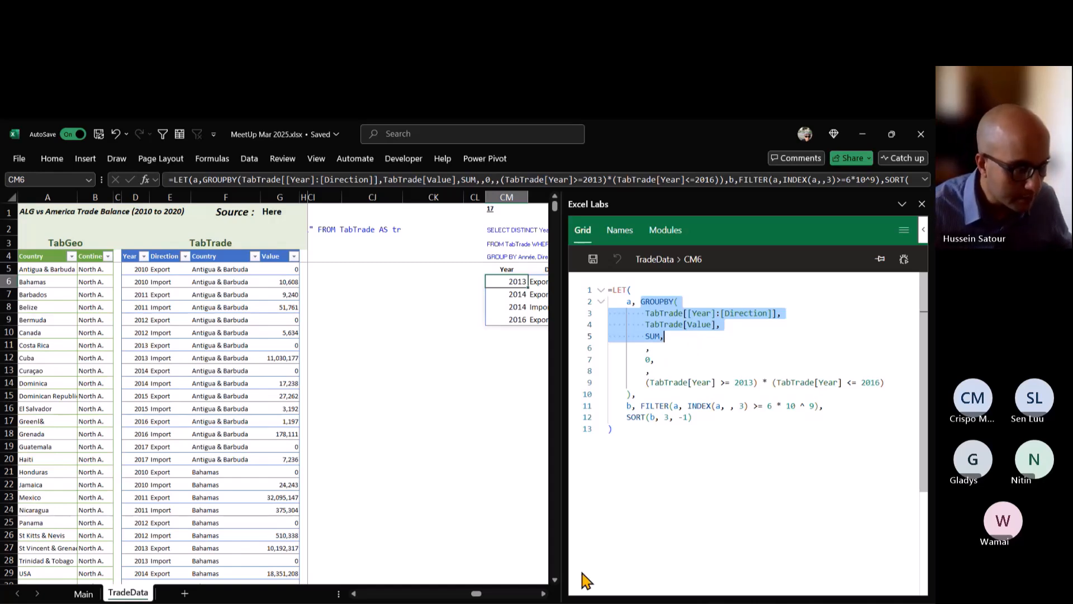
Start the query 18 formula in CR6 with an equals sign followed by the copied GROUPBY fragment.
click(544, 594)
click(543, 593)
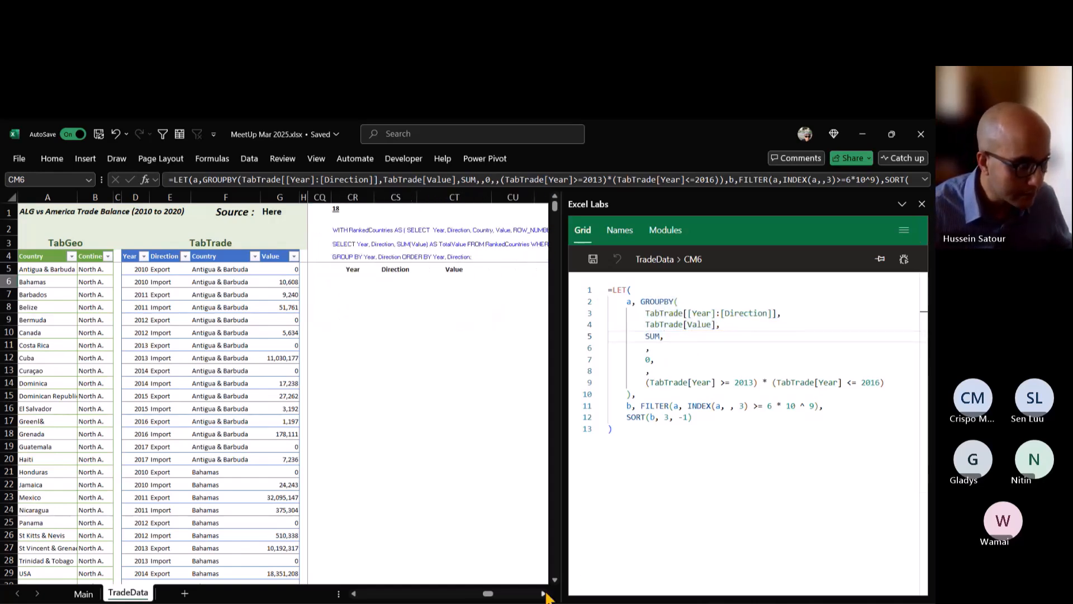
click(543, 593)
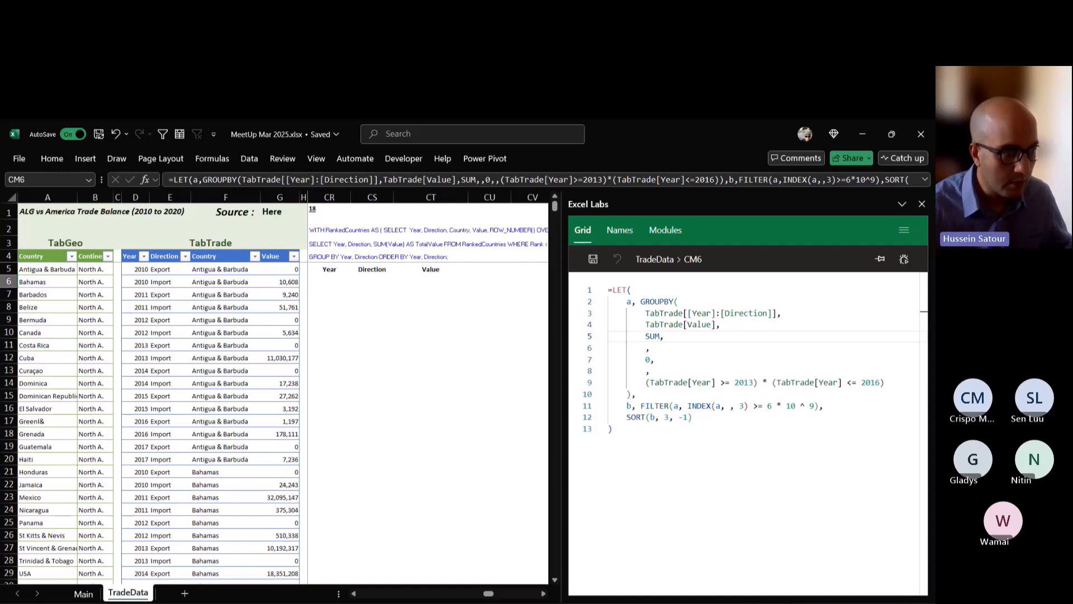
drag(563, 363, 672, 364)
click(329, 282)
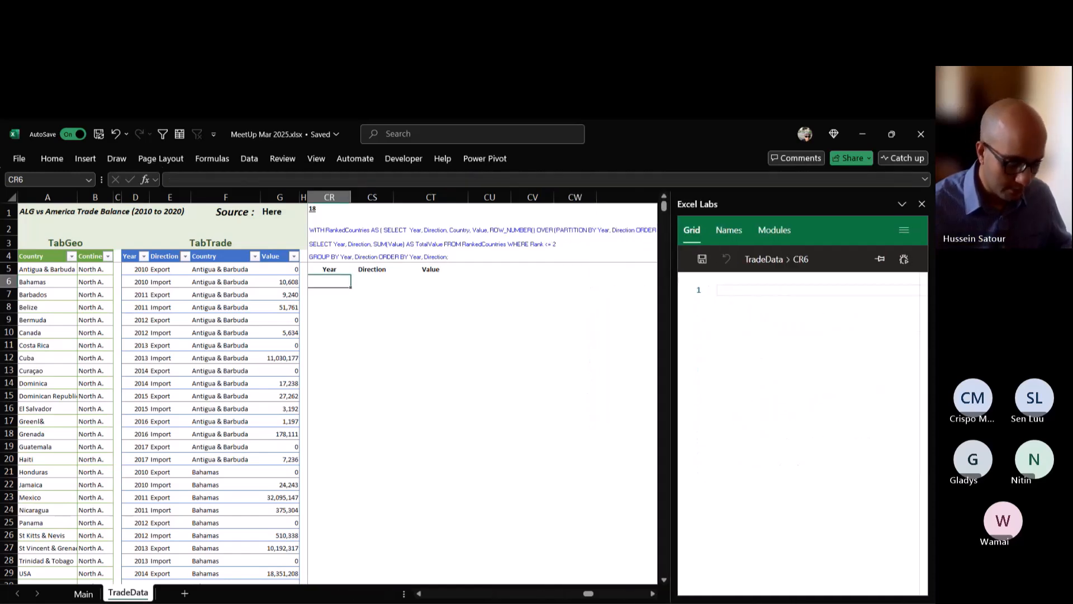
text(=)
key(ctrl+v)
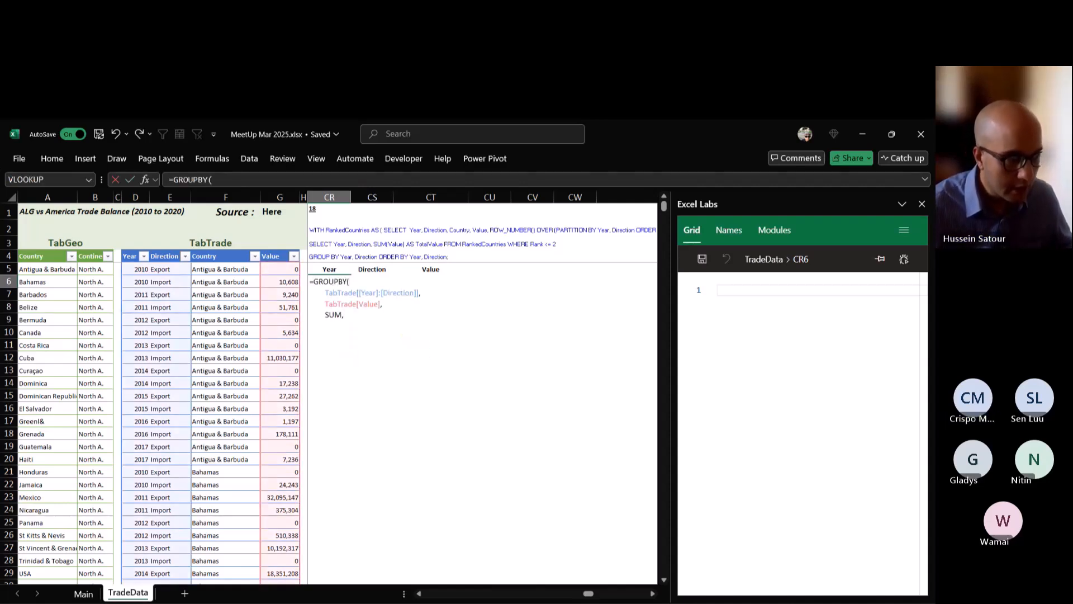
Remove the line breaks and extra spaces so the CR6 formula reads =GROUPBY(TabTrade[[Year]:[Direction]], TabTrade[Value], SUM, on one line.
key(Delete)
key(Delete)
key(Delete)
key(Delete)
key(Delete)
key(Delete)
key(Delete)
key(Delete)
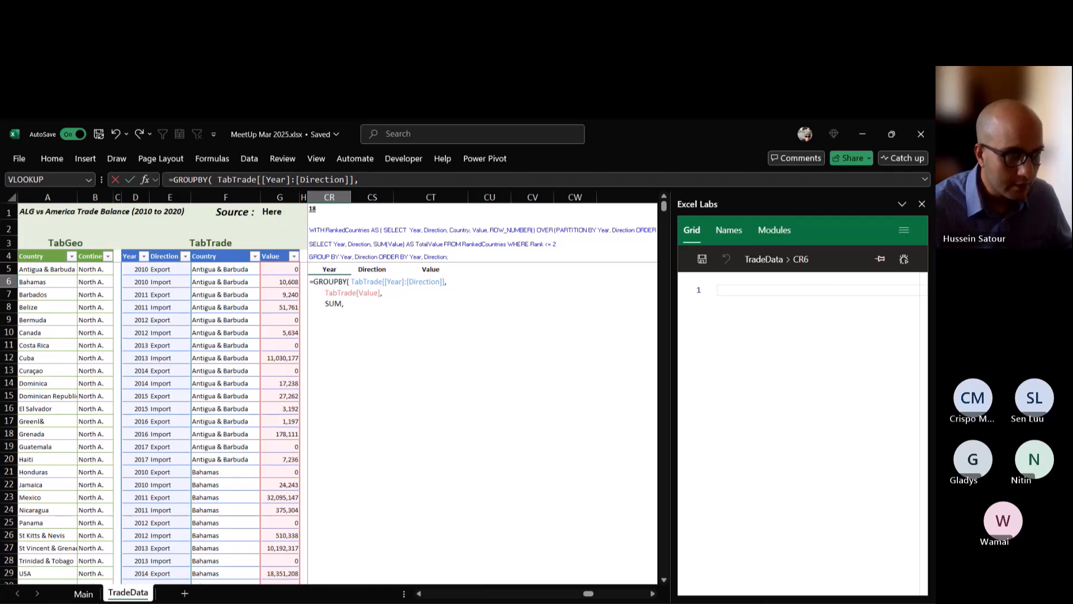
key(Delete)
key(End)
key(Delete)
key(Delete)
key(Delete)
key(Delete)
key(Delete)
key(Delete)
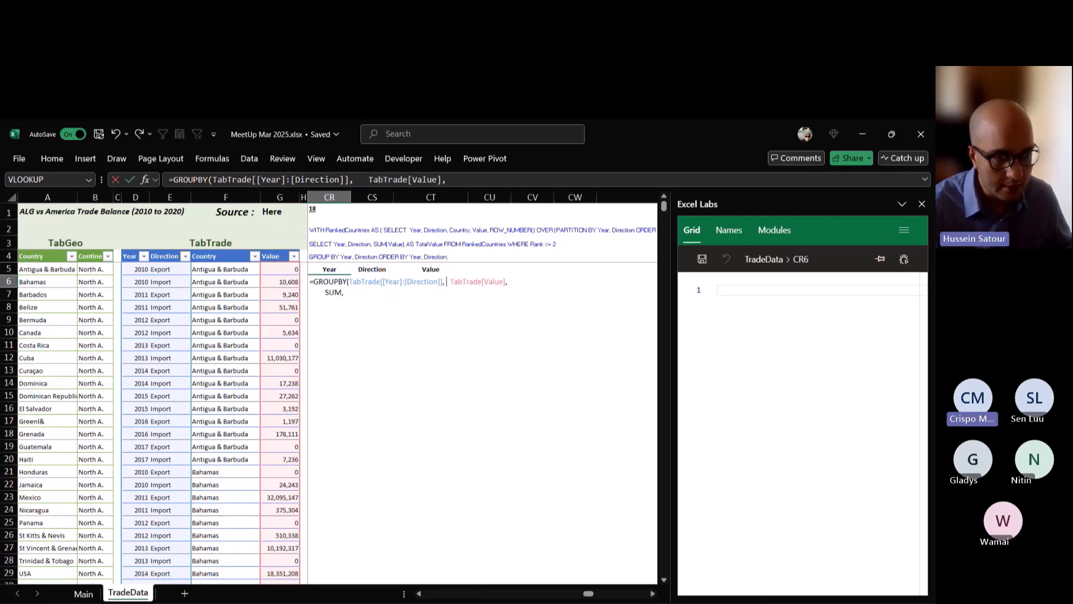
key(Delete)
key(Delete)
key(Delete)
key(Delete)
key(Delete)
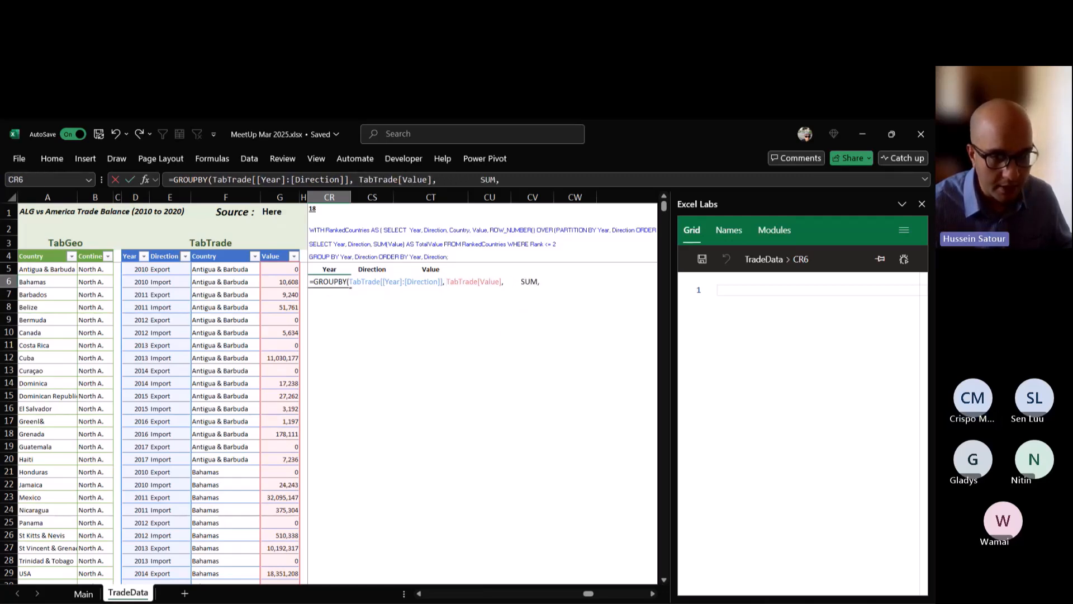
key(Delete)
key(Delete)
key(Delete)
key(Delete)
key(Delete)
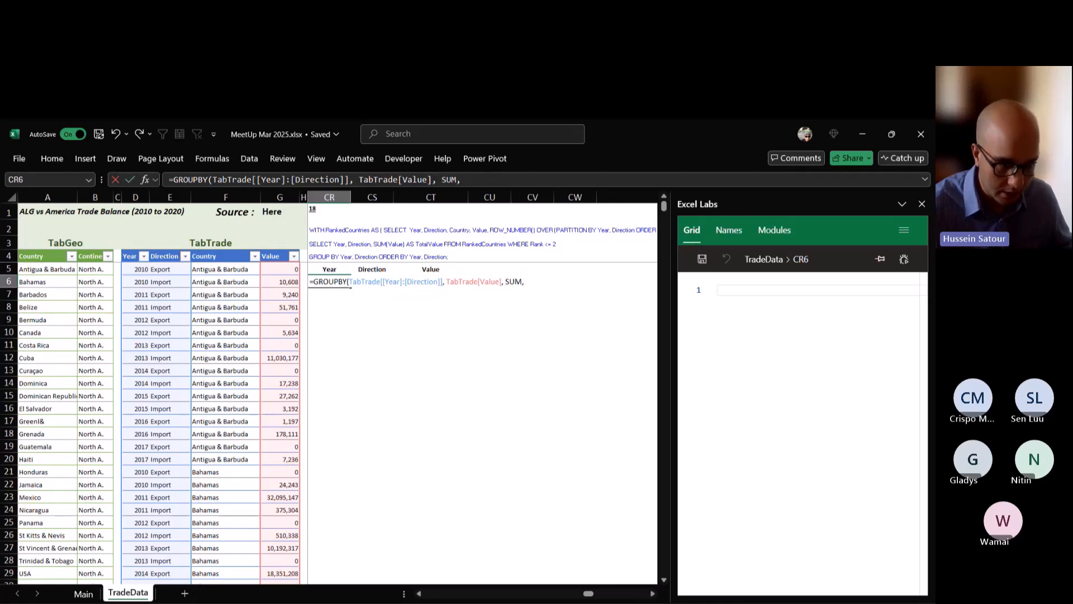
Complete the CR6 formula as =GROUPBY(TabTrade[[Year]:[Direction]], TabTrade[Value], SUM).
key(BackSpace)
text())
key(ctrl+Return)
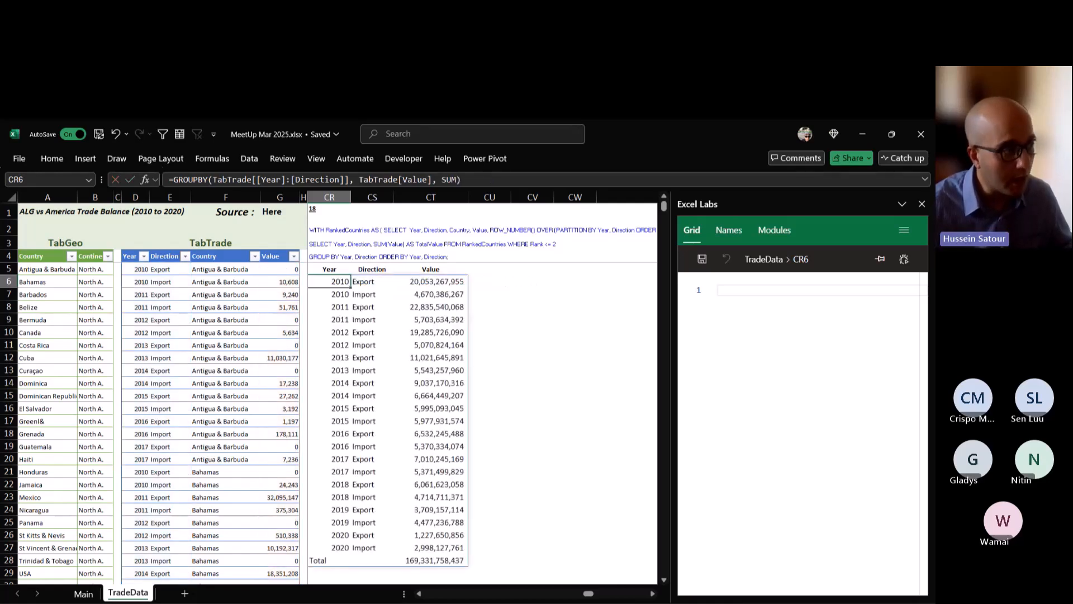
click(52, 159)
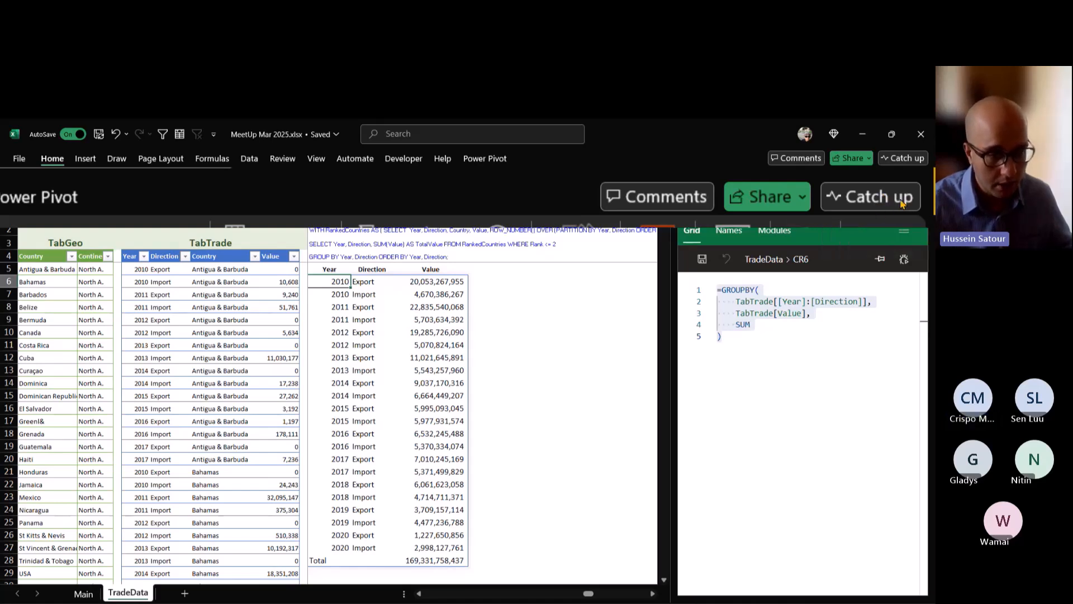
Try the Excel Labs formula debugger on CR6, BP5 and N6 with the pane slightly widened, and close its Formula steps section.
click(812, 313)
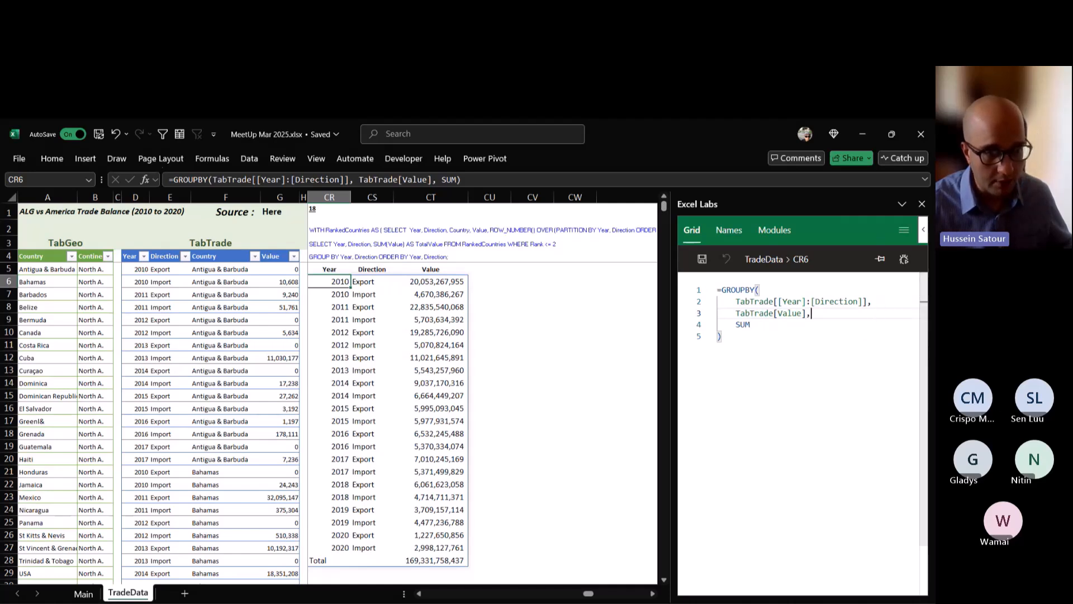
drag(672, 335, 662, 335)
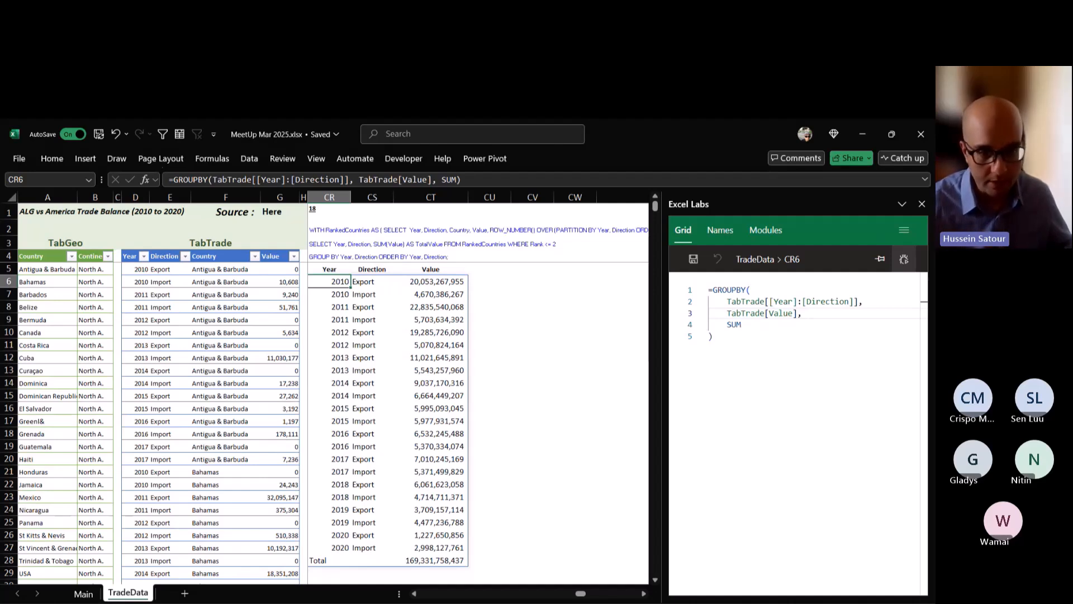
click(903, 259)
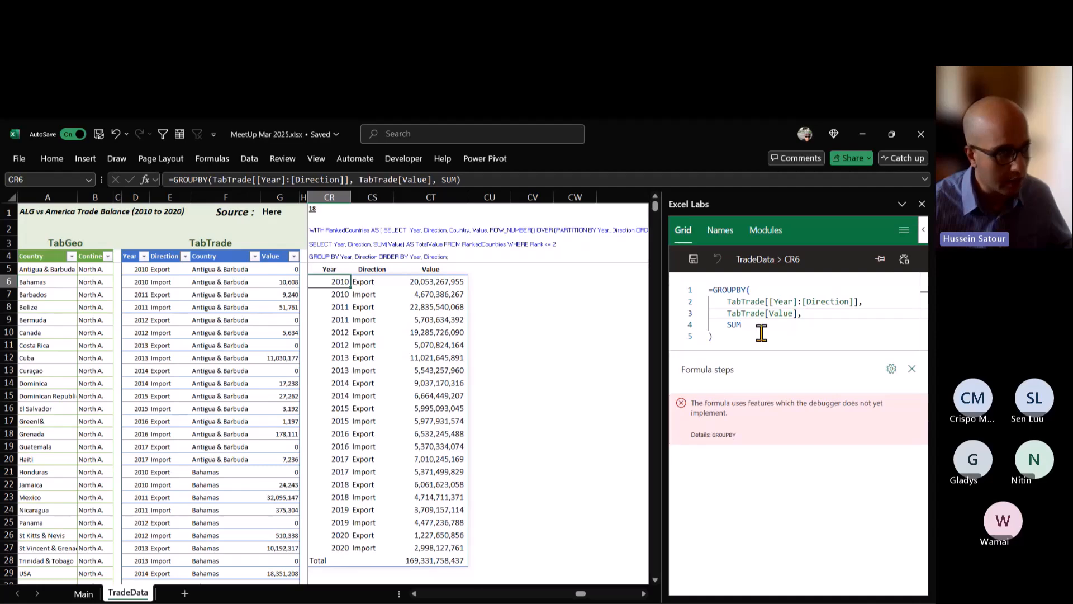
drag(581, 593, 530, 596)
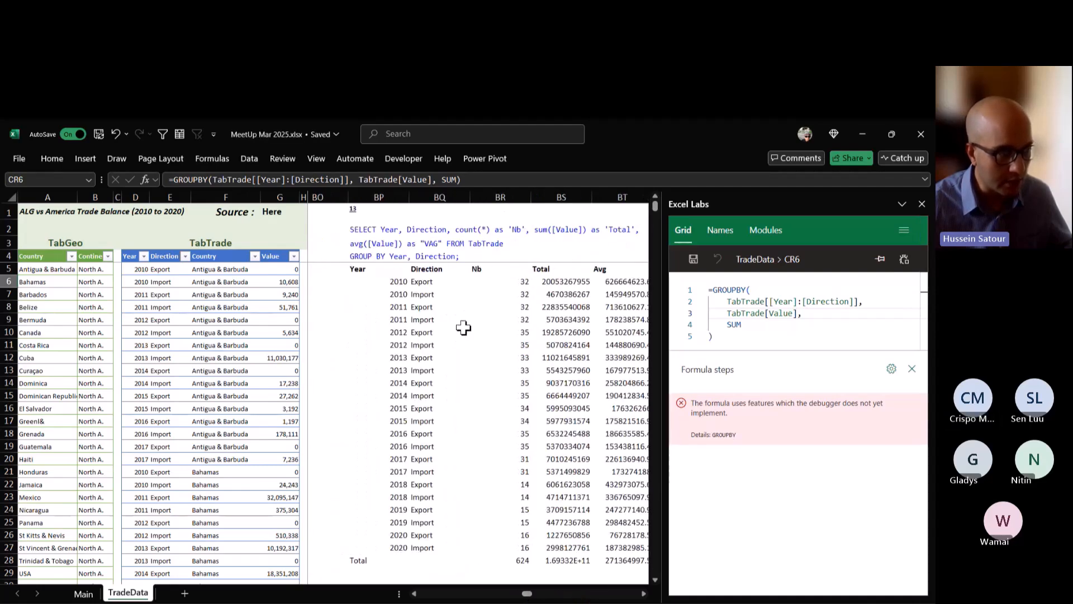
click(383, 270)
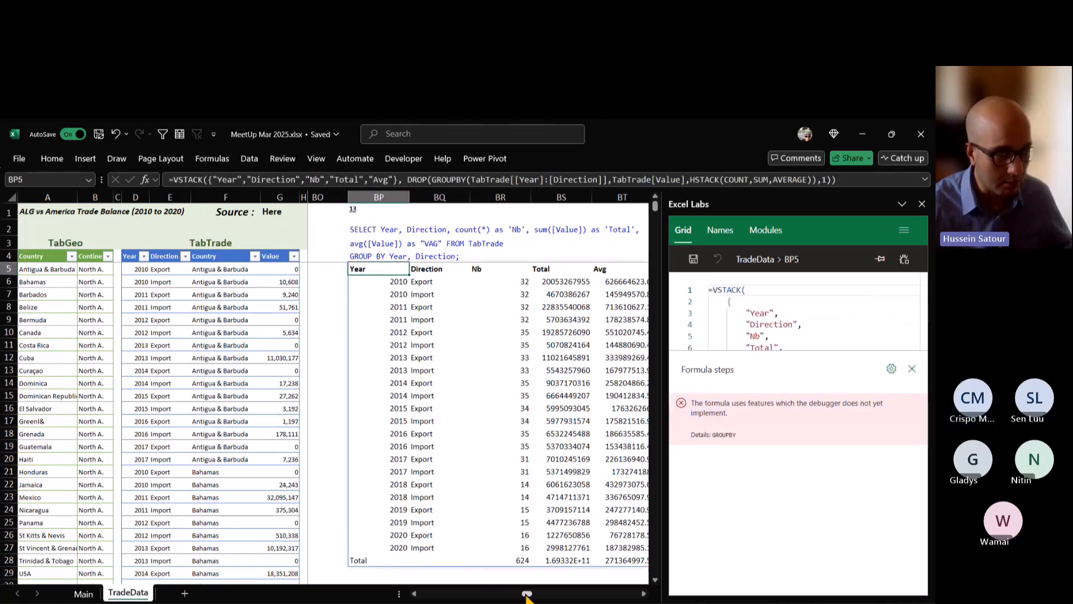
drag(527, 595, 424, 595)
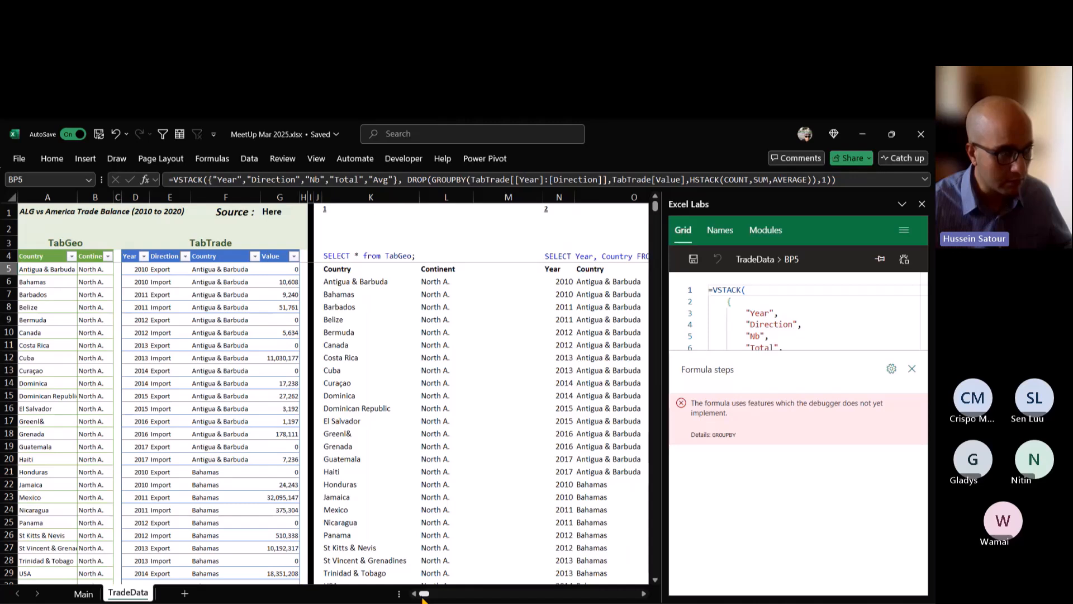
click(564, 282)
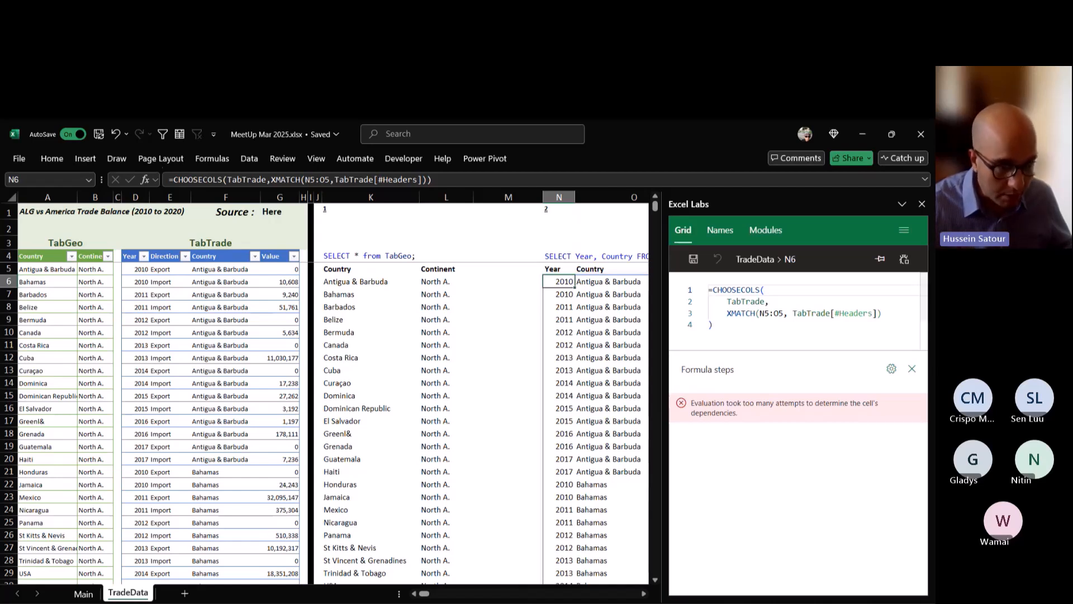
click(911, 369)
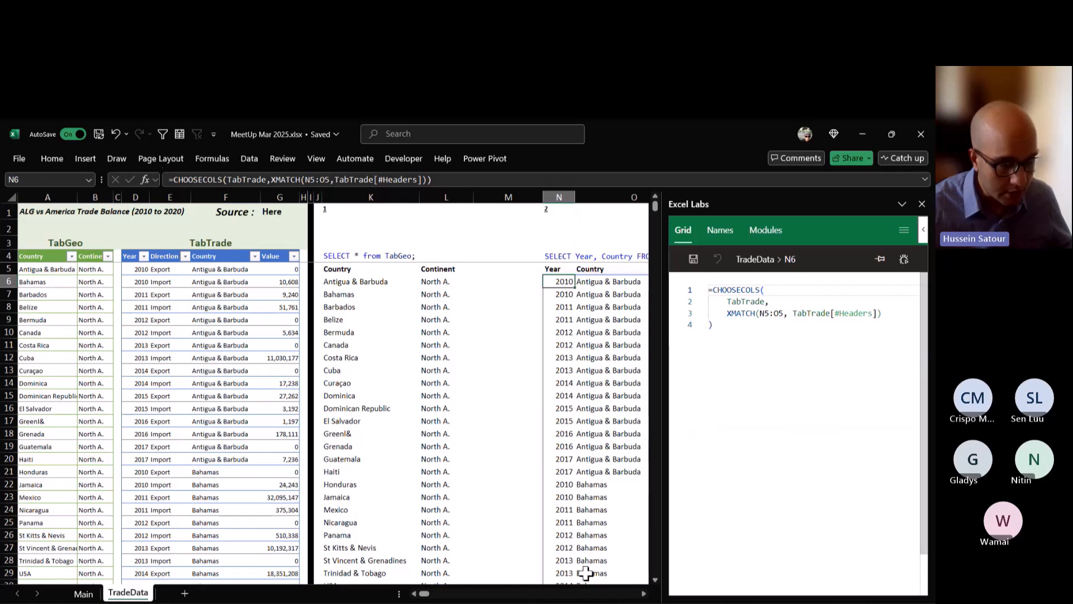
Return to query 18 and review the SQL statement alongside the GROUPBY formula in CR6.
click(609, 597)
click(609, 597)
click(609, 596)
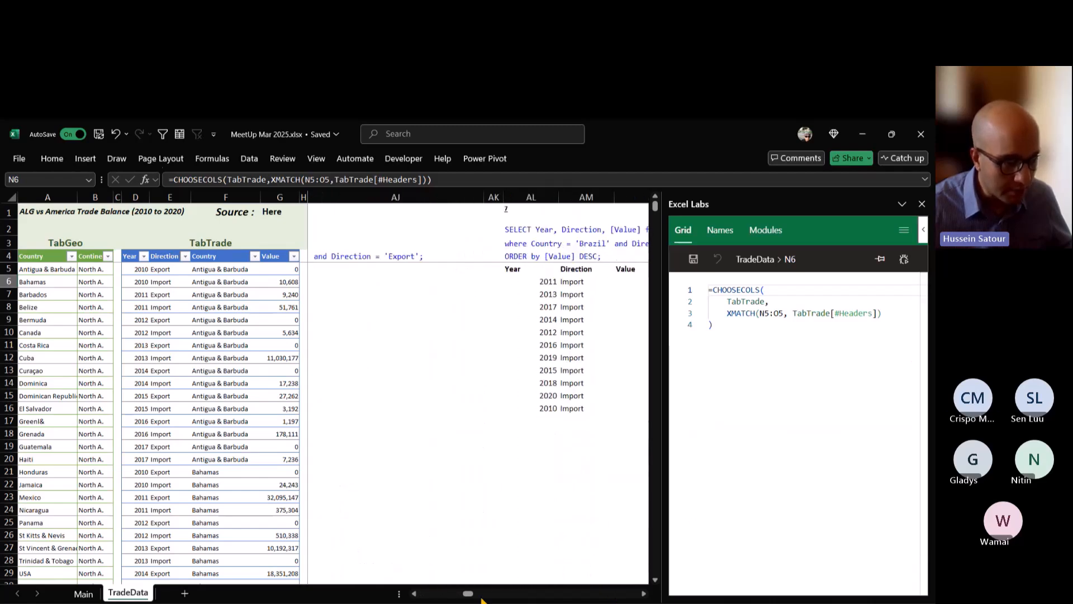
drag(469, 596, 585, 598)
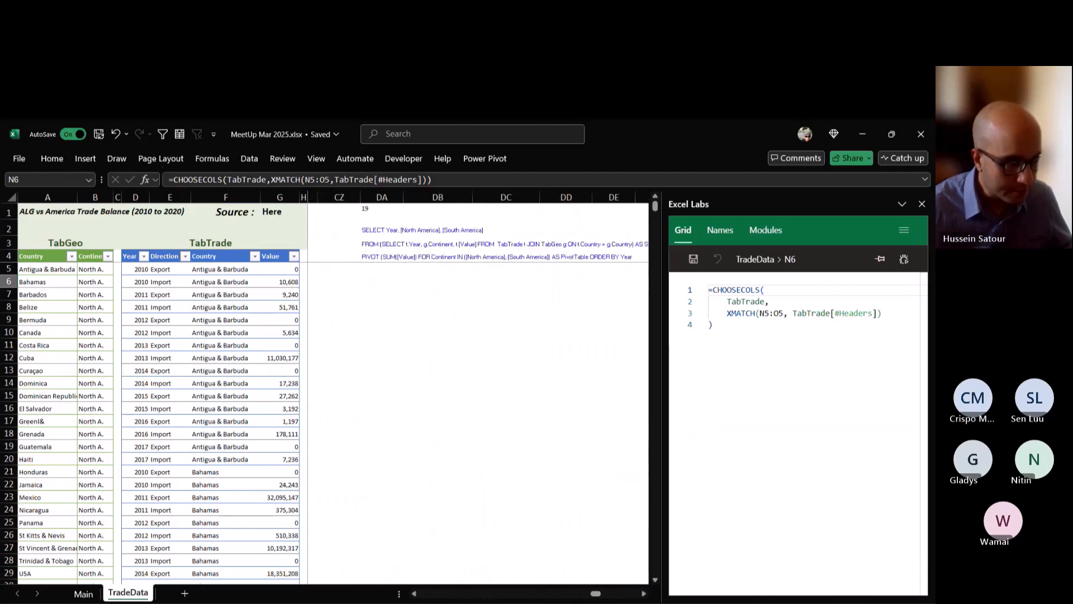
click(415, 595)
click(415, 595)
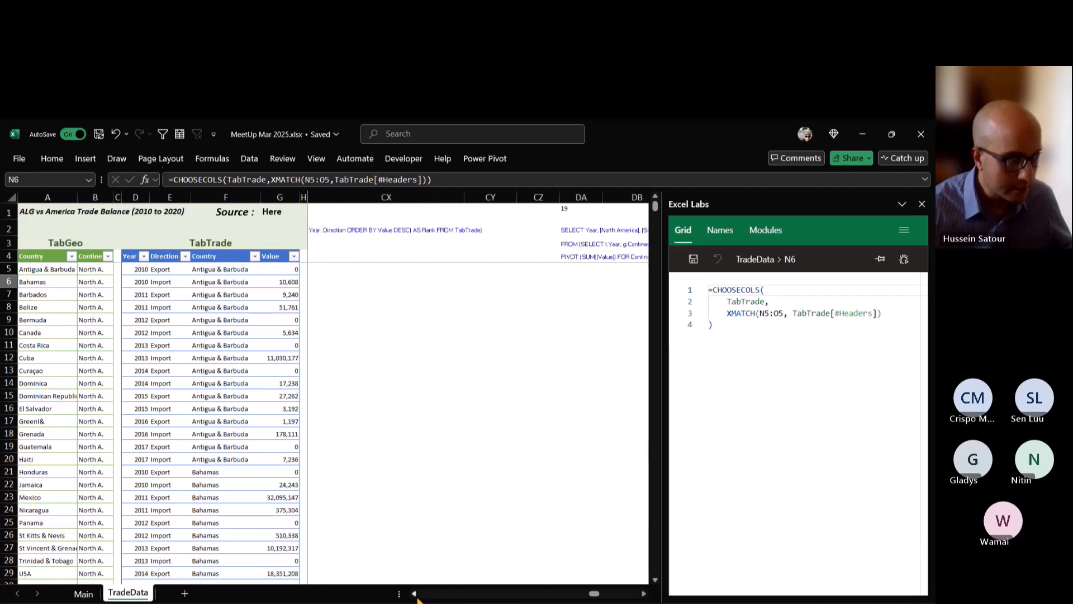
click(415, 595)
click(416, 595)
click(416, 595)
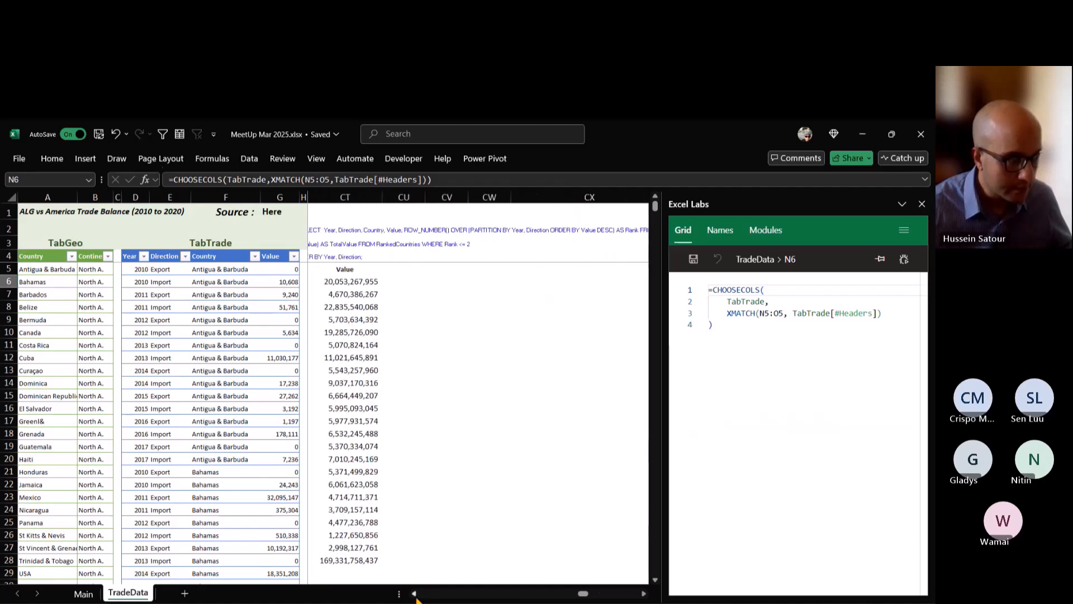
click(415, 595)
click(415, 595)
click(415, 595)
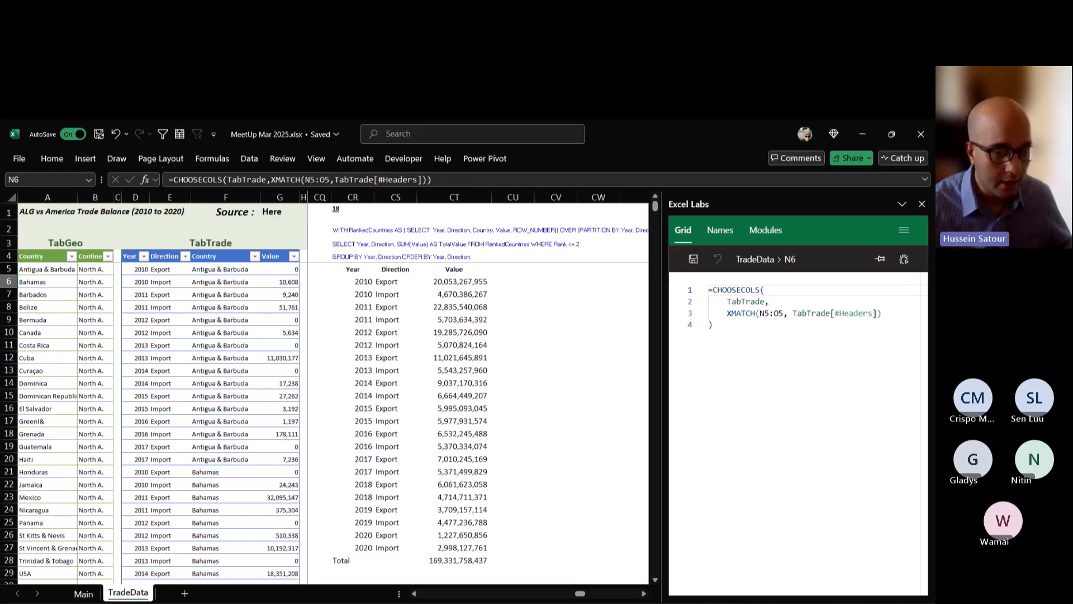
click(644, 596)
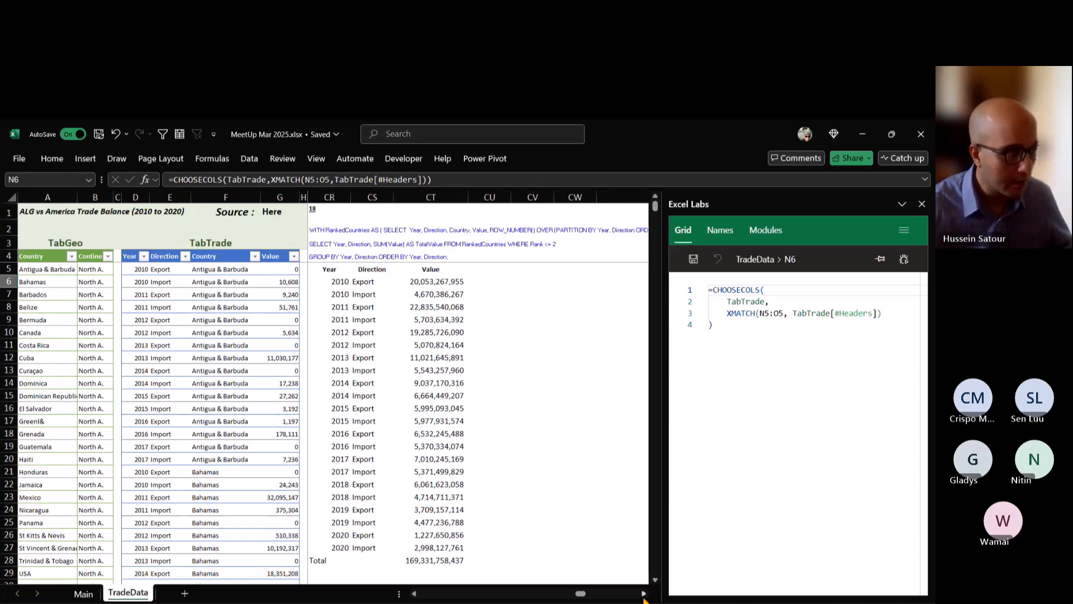
click(333, 281)
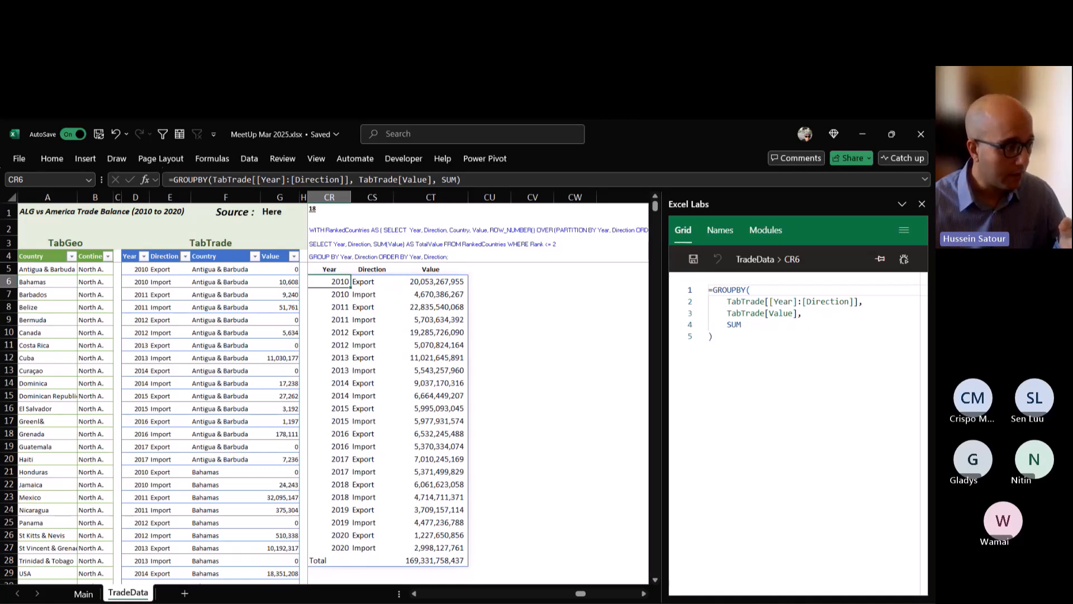
Filter TabTrade to the rows with Year 2010 and Direction Export.
click(144, 256)
mouse_move(81, 386)
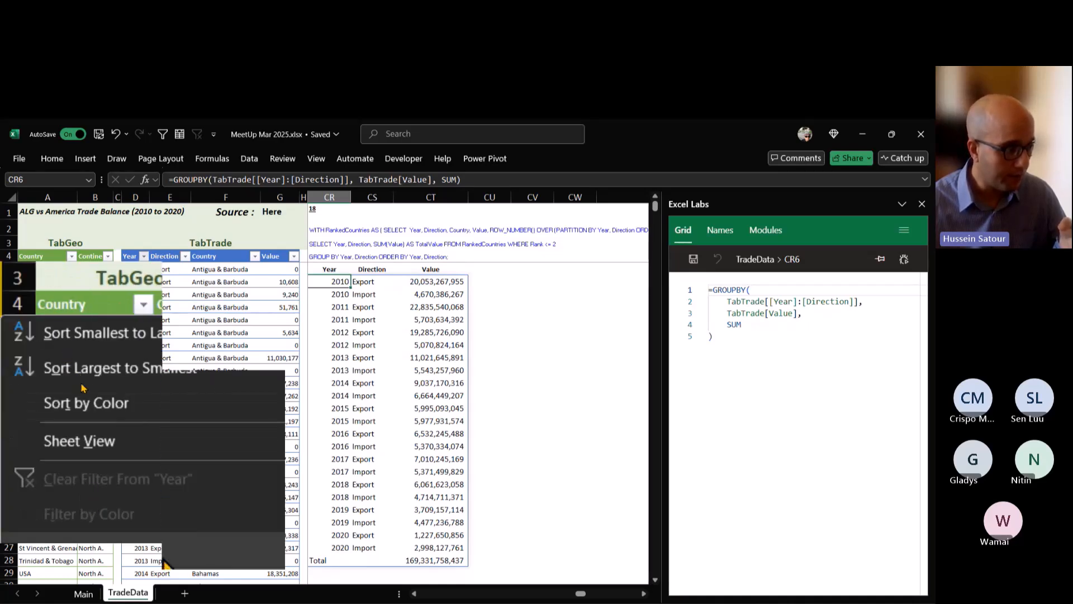
key(Escape)
right_click(137, 270)
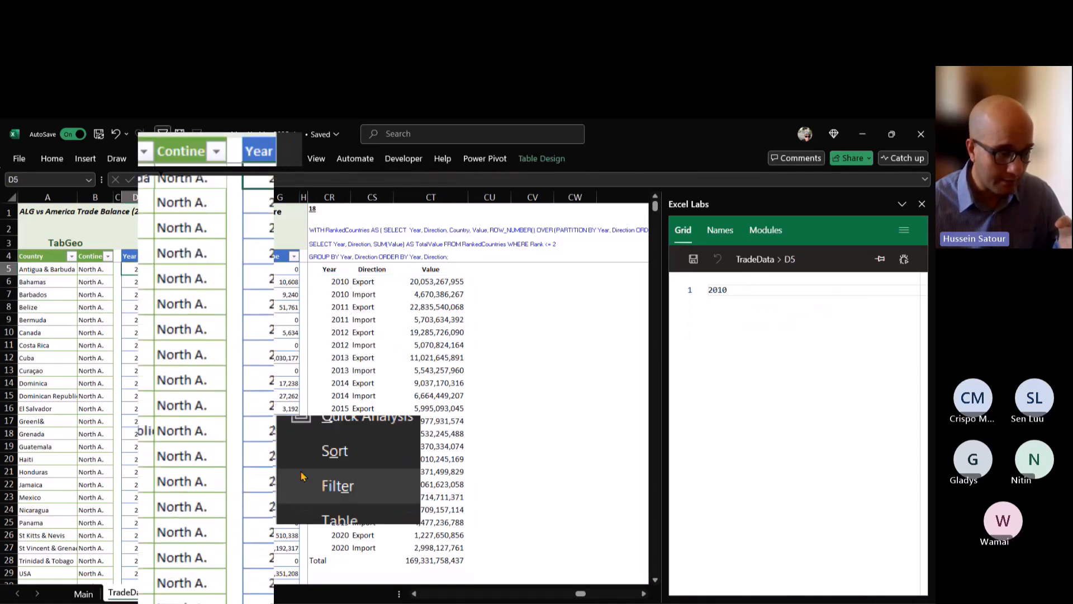
click(304, 470)
right_click(172, 270)
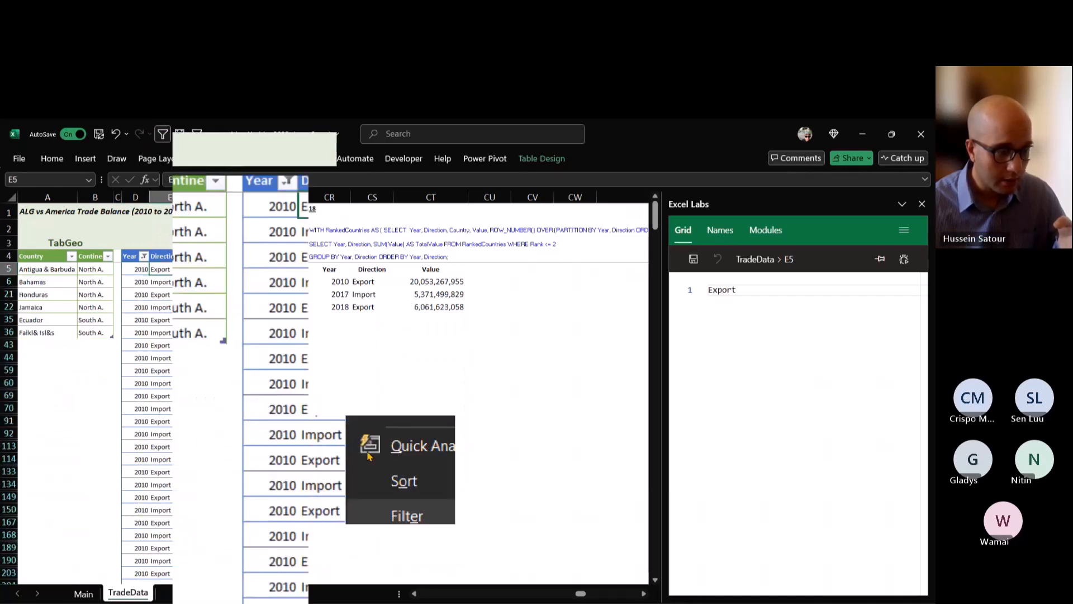
click(311, 469)
Sort the filtered TabTrade rows by Value from largest to smallest, and widen column G to show the full numbers.
click(294, 256)
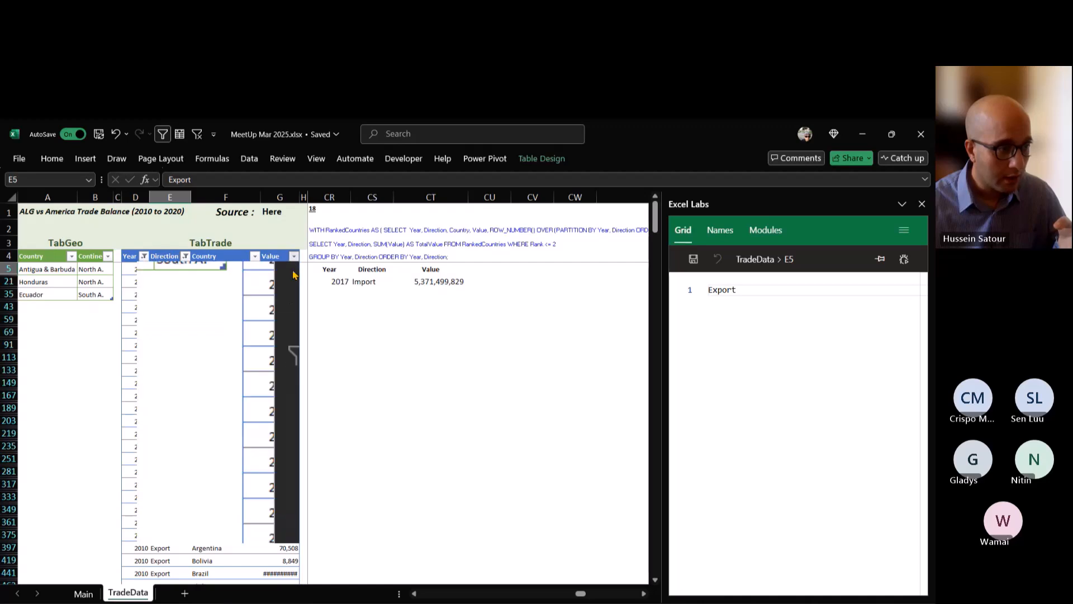
click(261, 286)
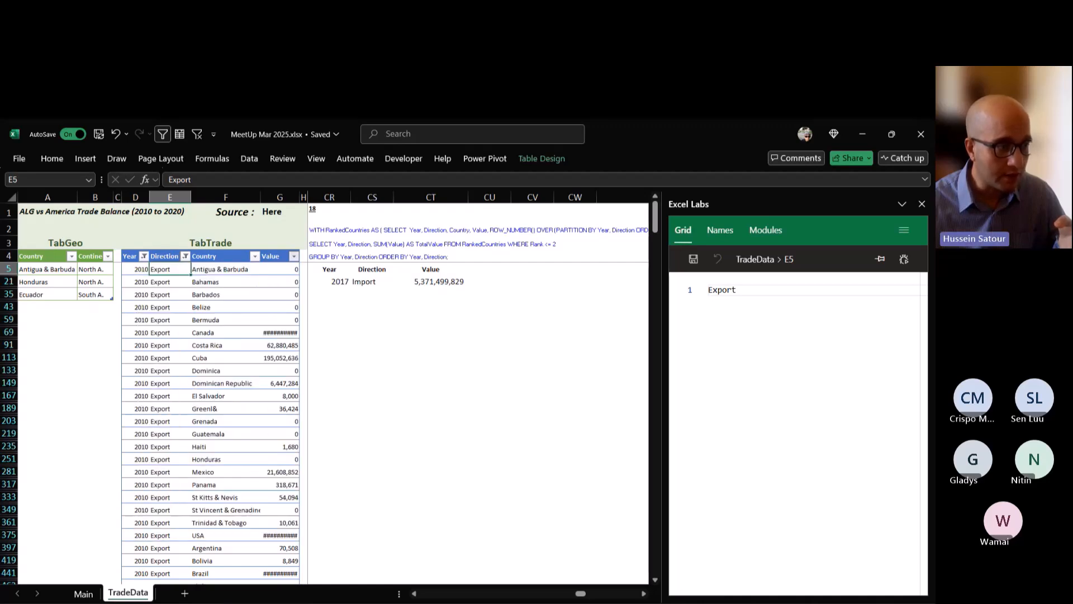
drag(299, 197, 321, 197)
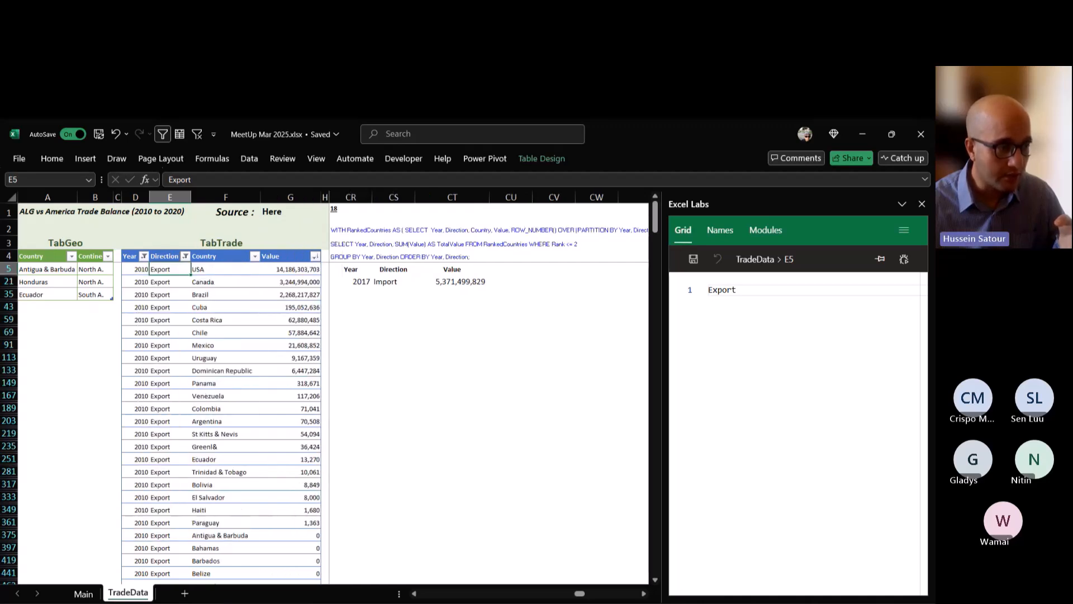
Examine the two highest 2010 Export values, for USA and Canada, against Brazil's, and clear the TabTrade filters.
drag(290, 269, 290, 282)
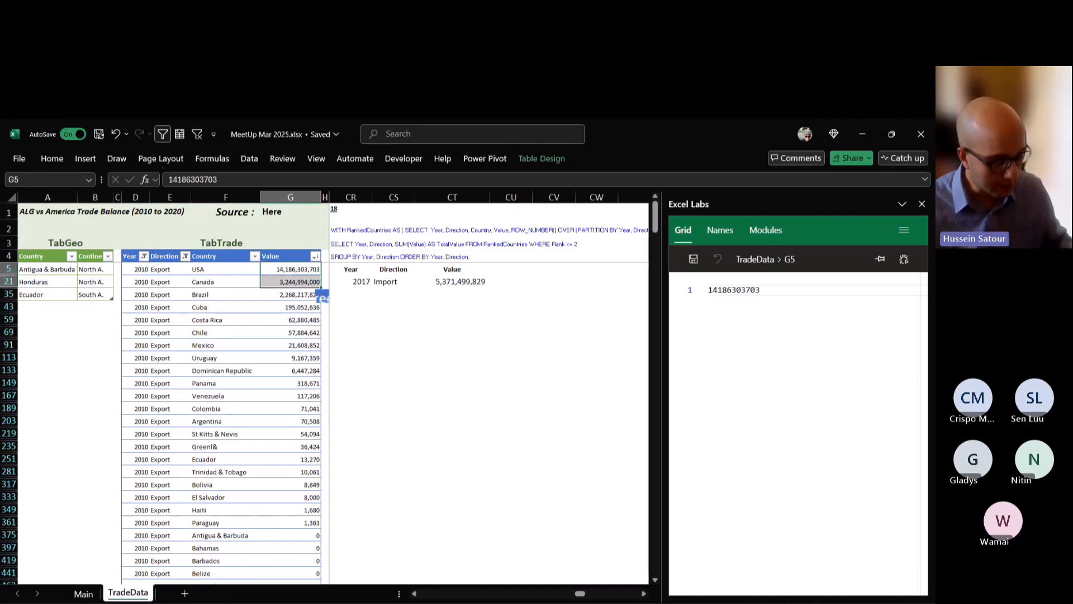
key(ctrl+q)
key(Escape)
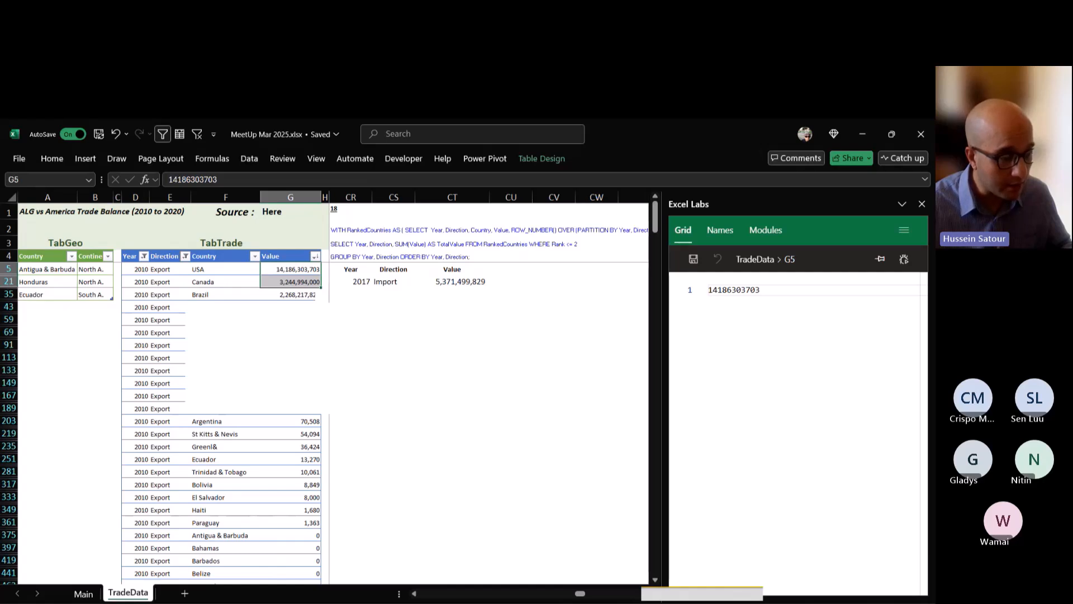
click(290, 269)
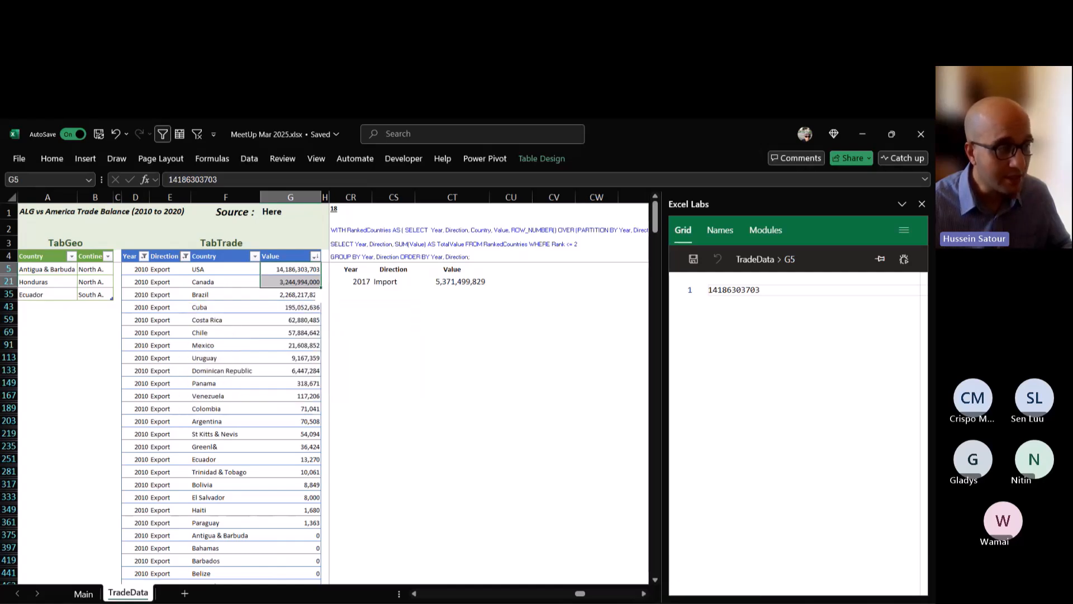
click(291, 295)
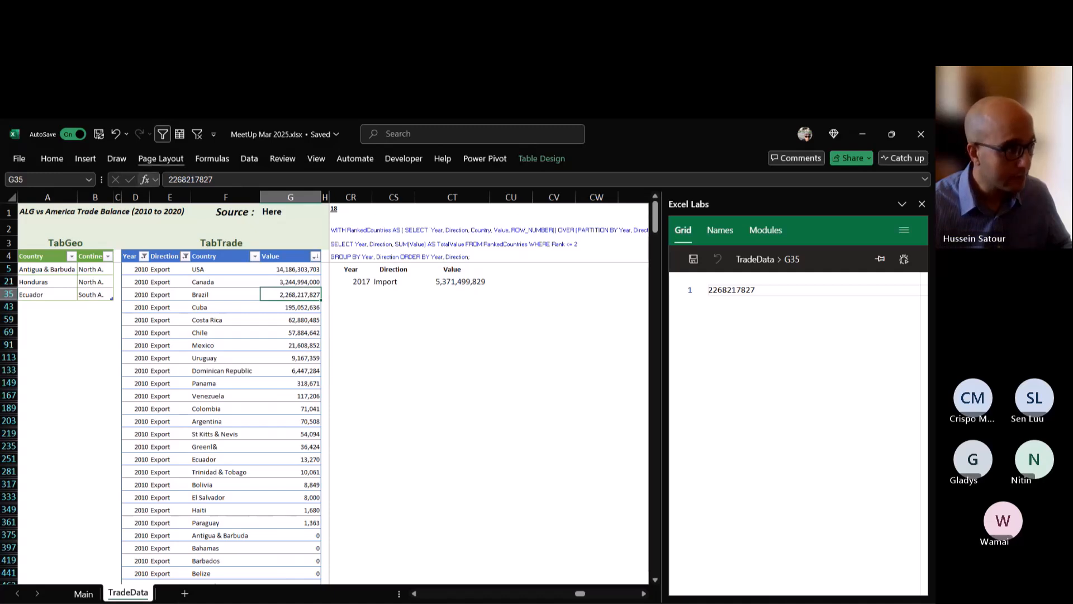
click(197, 134)
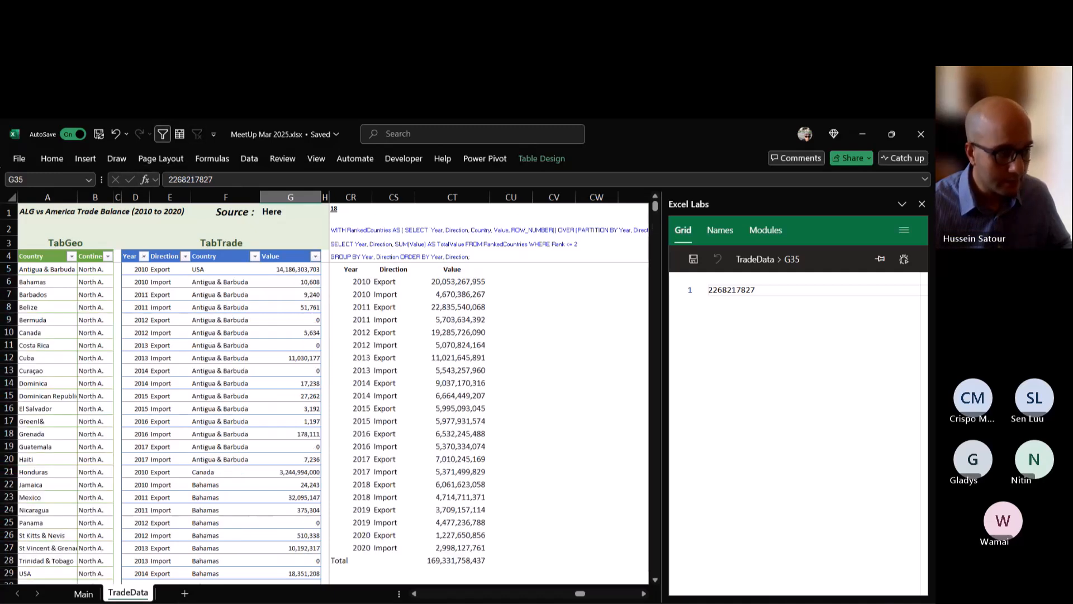
click(350, 282)
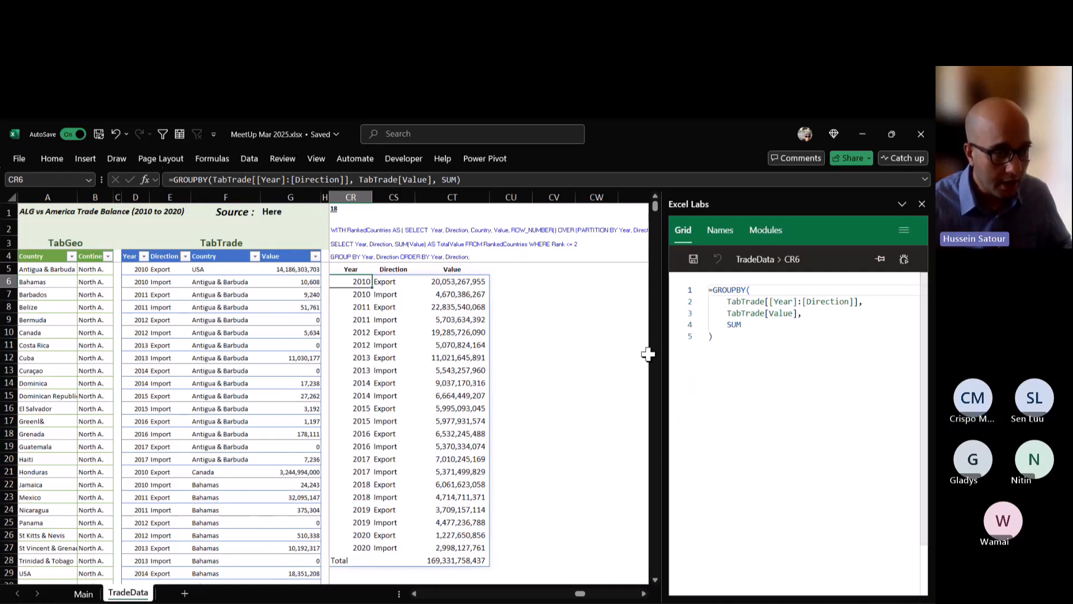
double_click(351, 281)
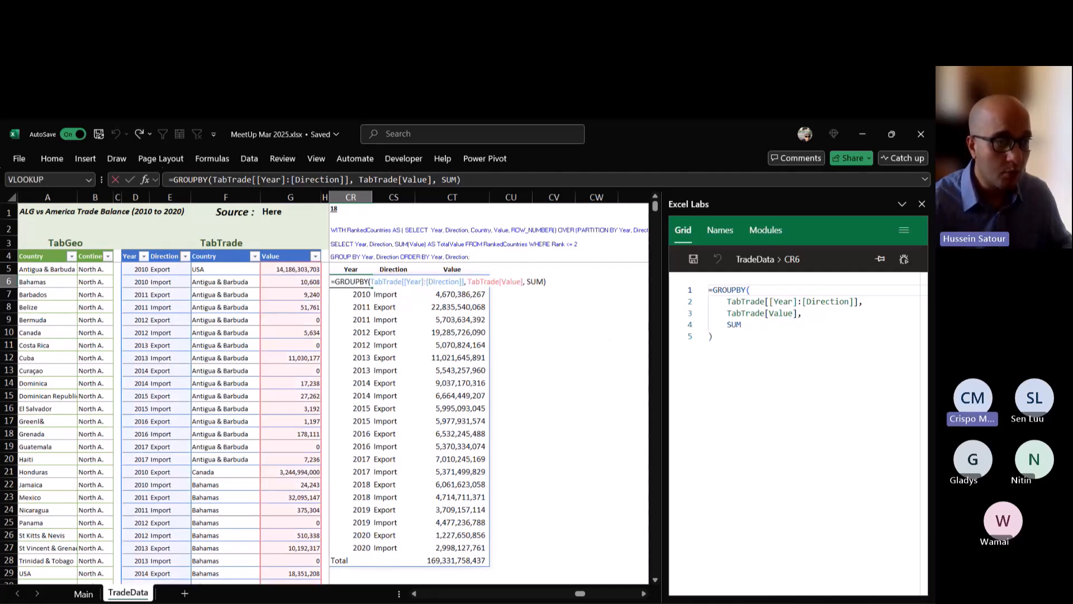
key(BackSpace)
key(BackSpace)
key(BackSpace)
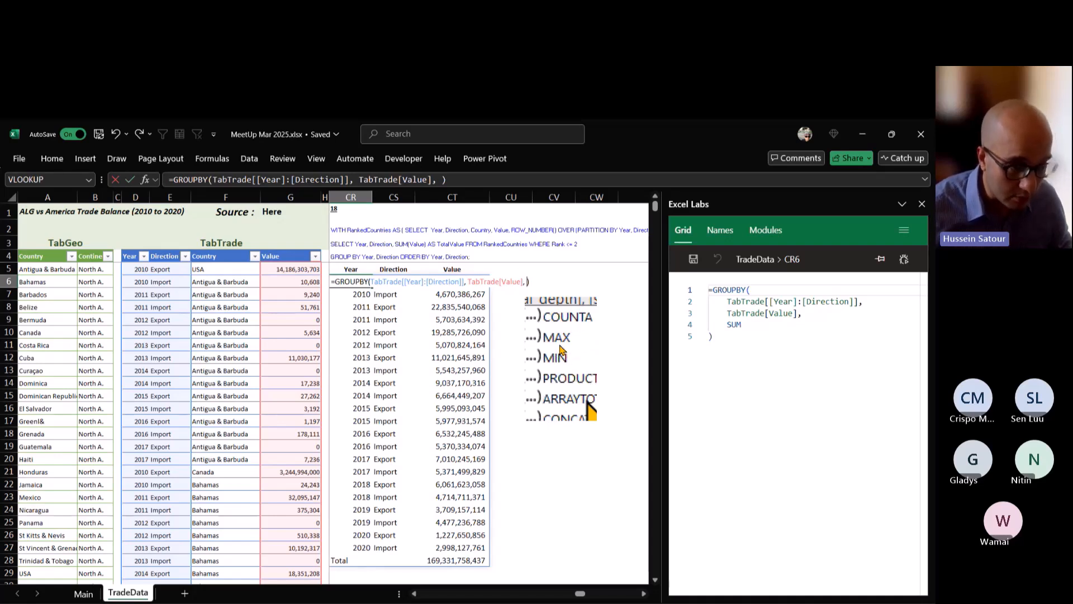
text(LAMBDA()
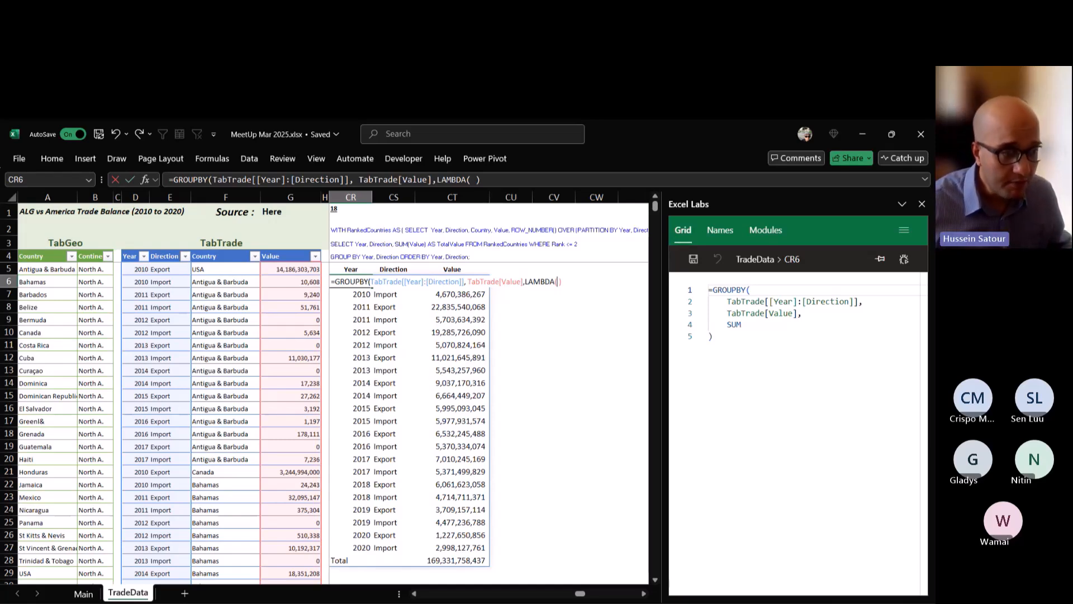
key(Escape)
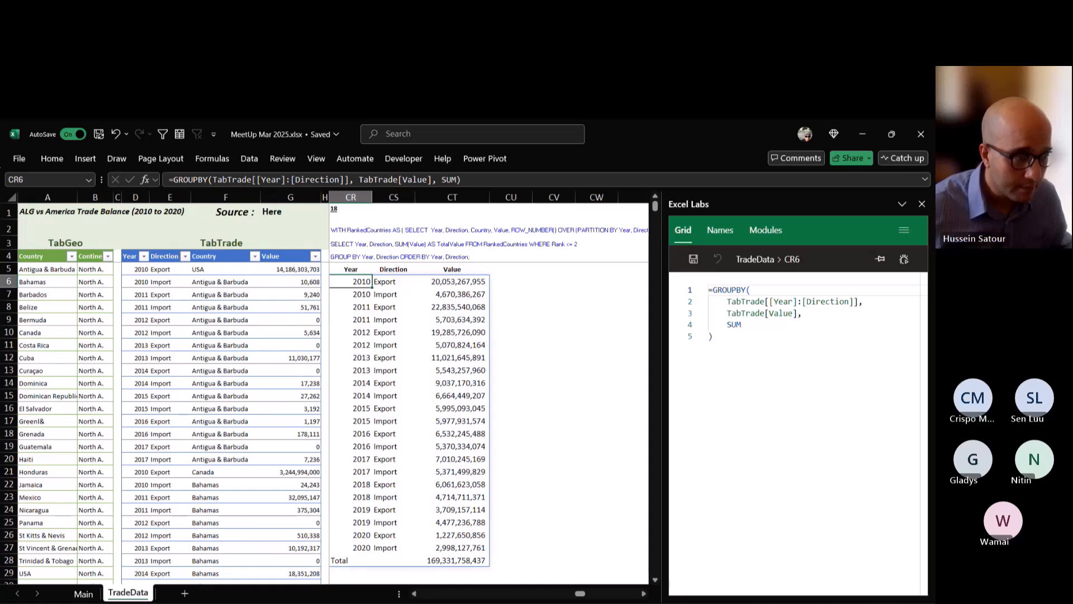
Start an AGGREGATE formula in CV7 with function number 14.
click(511, 294)
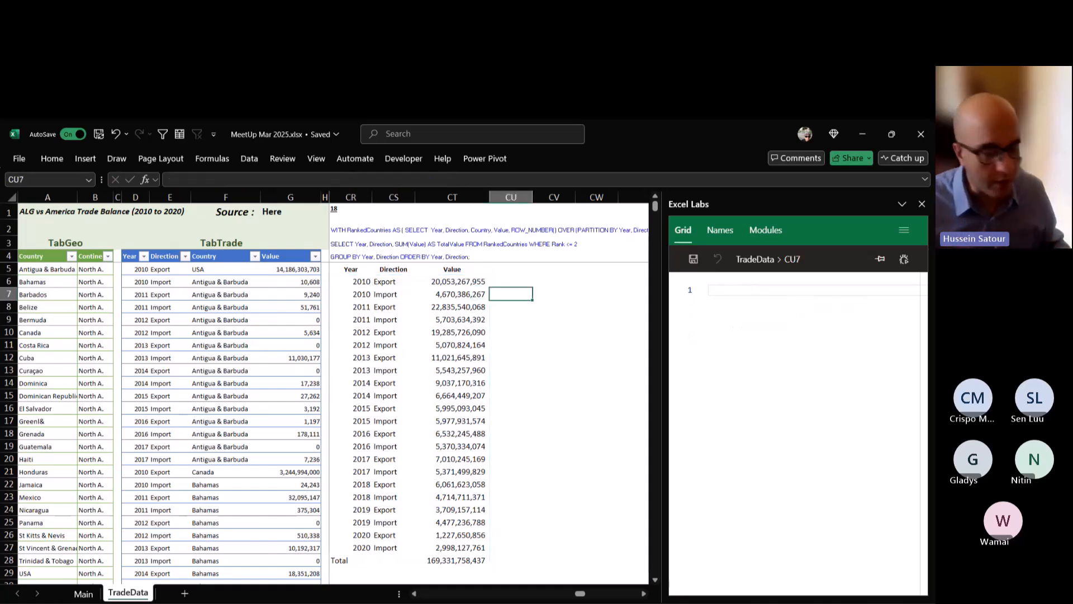
click(553, 294)
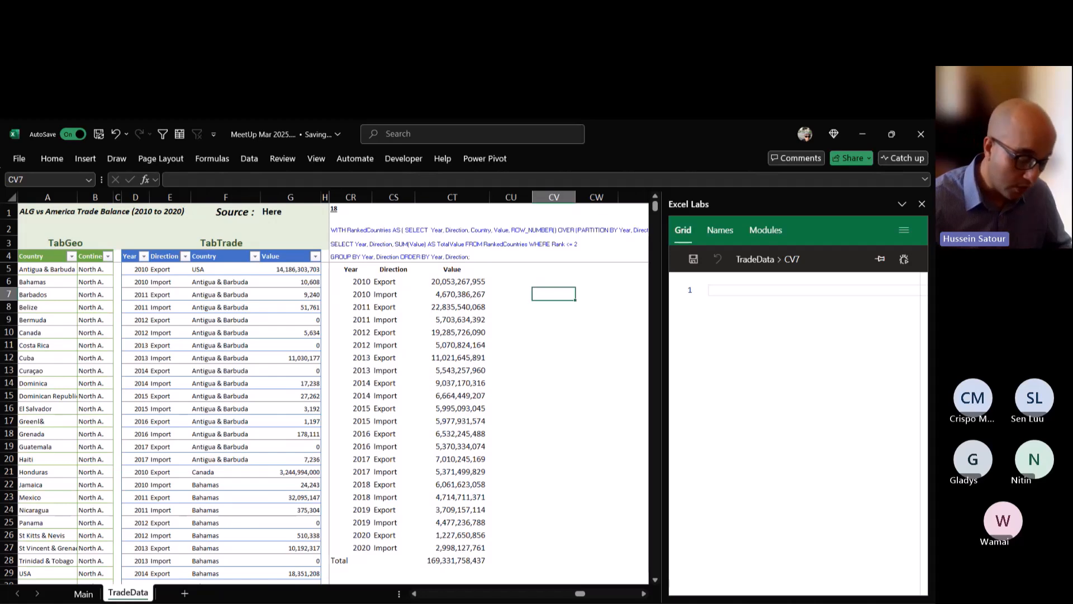
text(=agg)
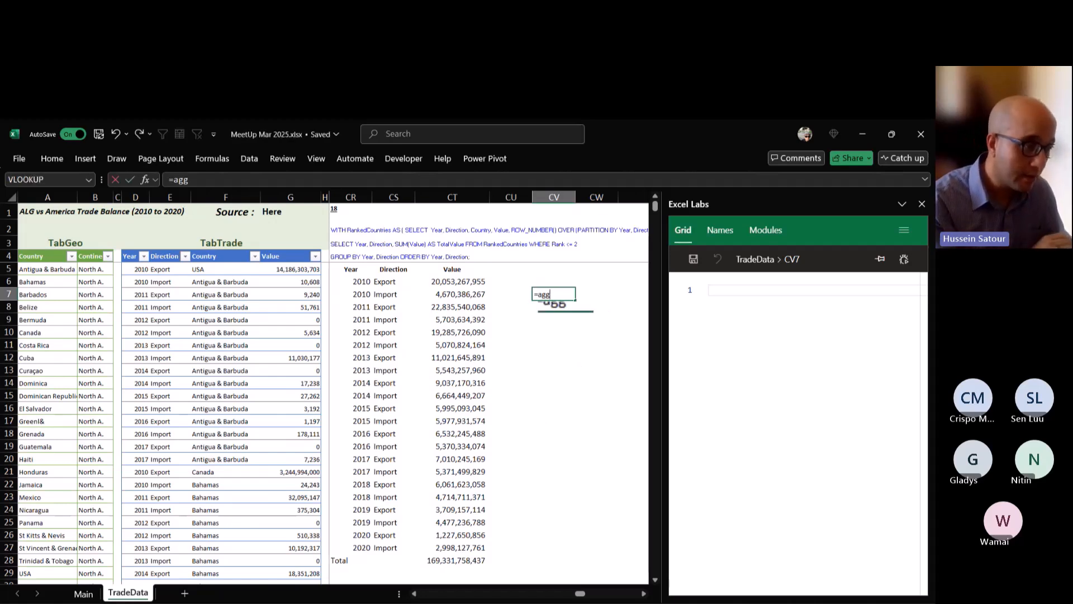
key(Tab)
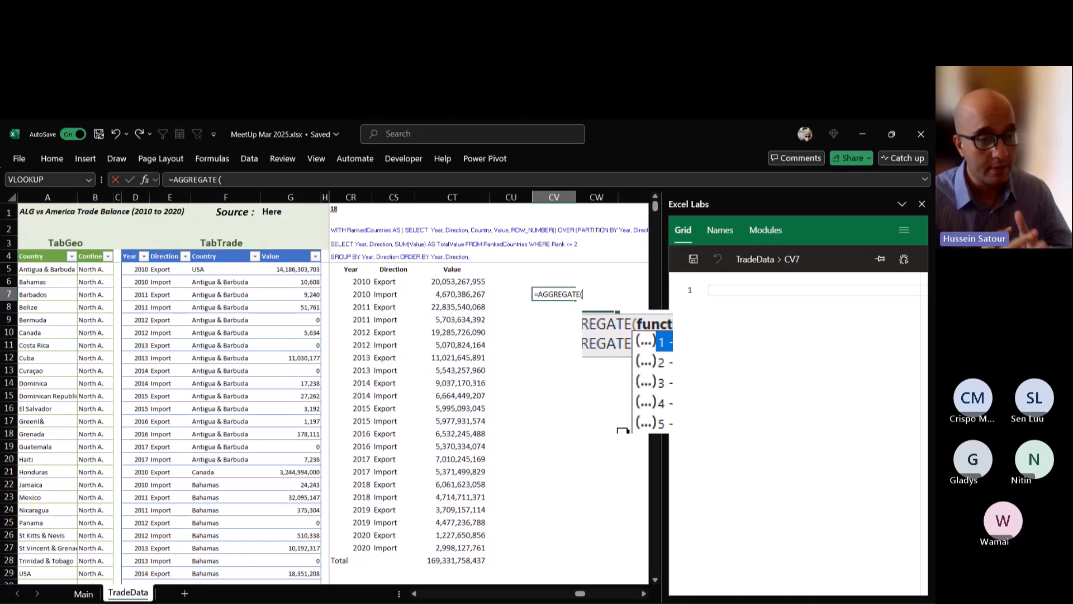
key(Down)
key(Down)
key(Down)
key(Down)
key(Down)
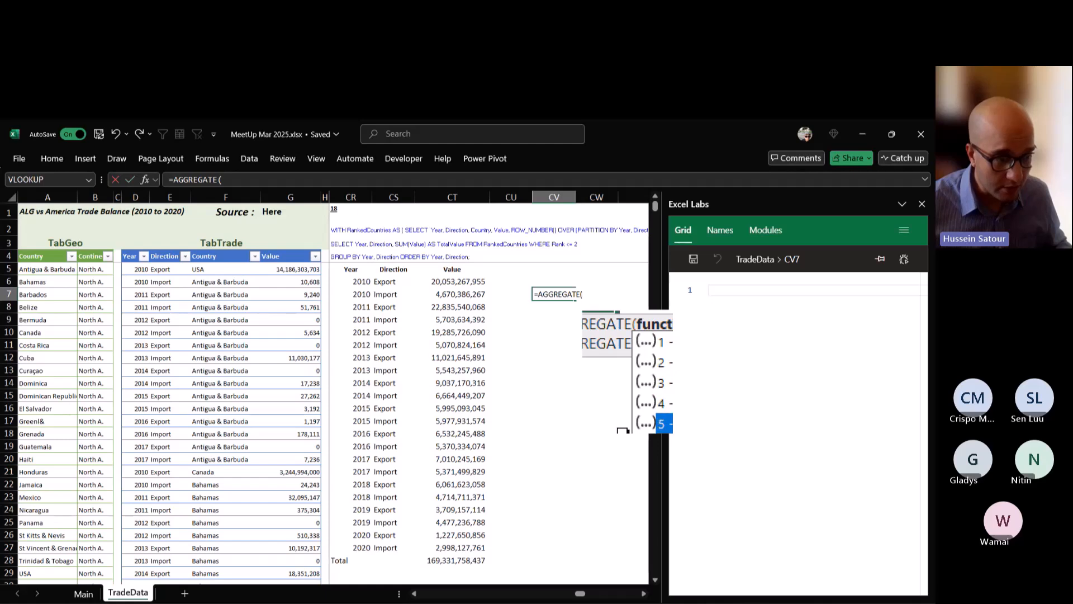
key(Down)
key(Down)
key(Down)
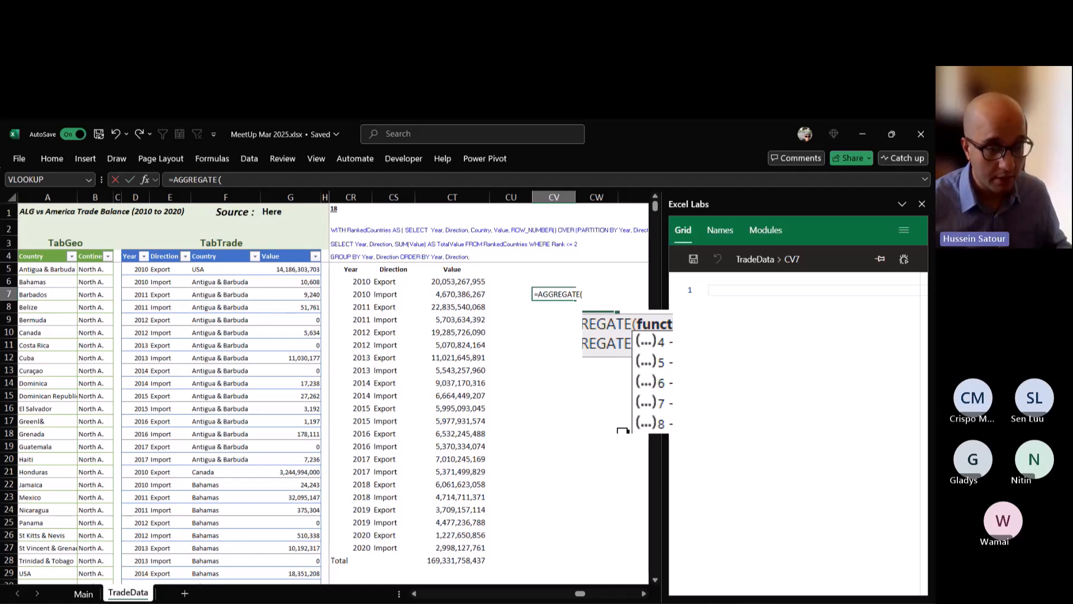
text(14)
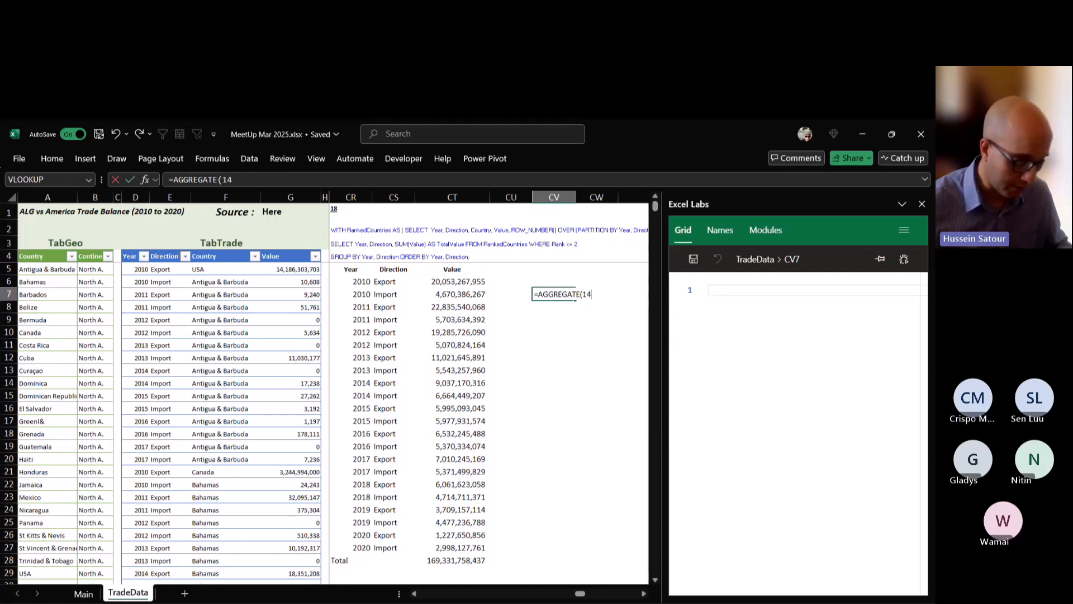
text(,)
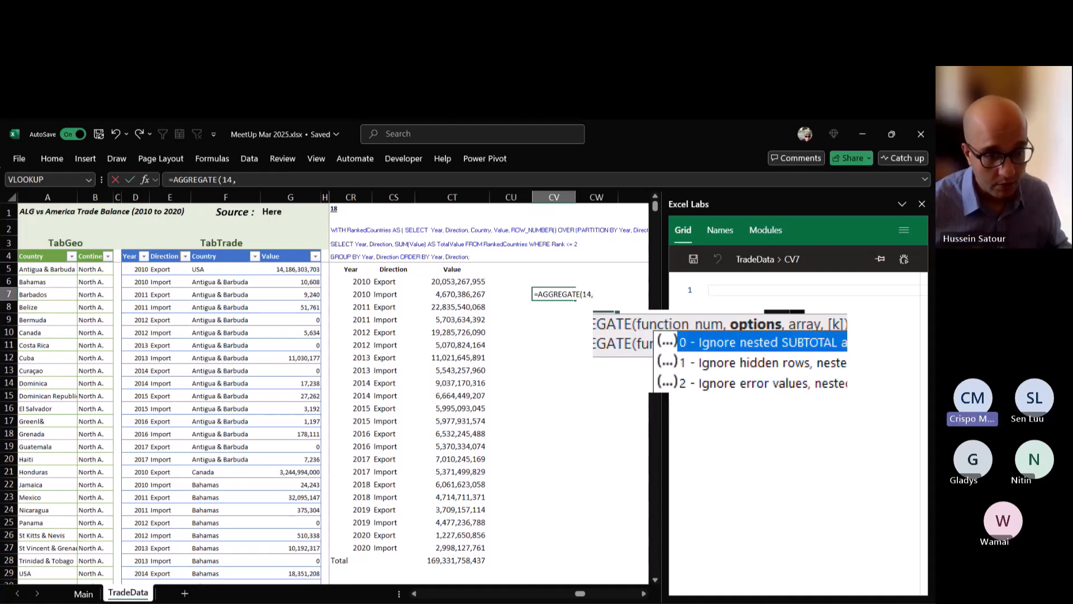
Complete the AGGREGATE formula in CV7 with option 4, the array CT6:CT15 and a k value of 1.
key(Down)
key(Down)
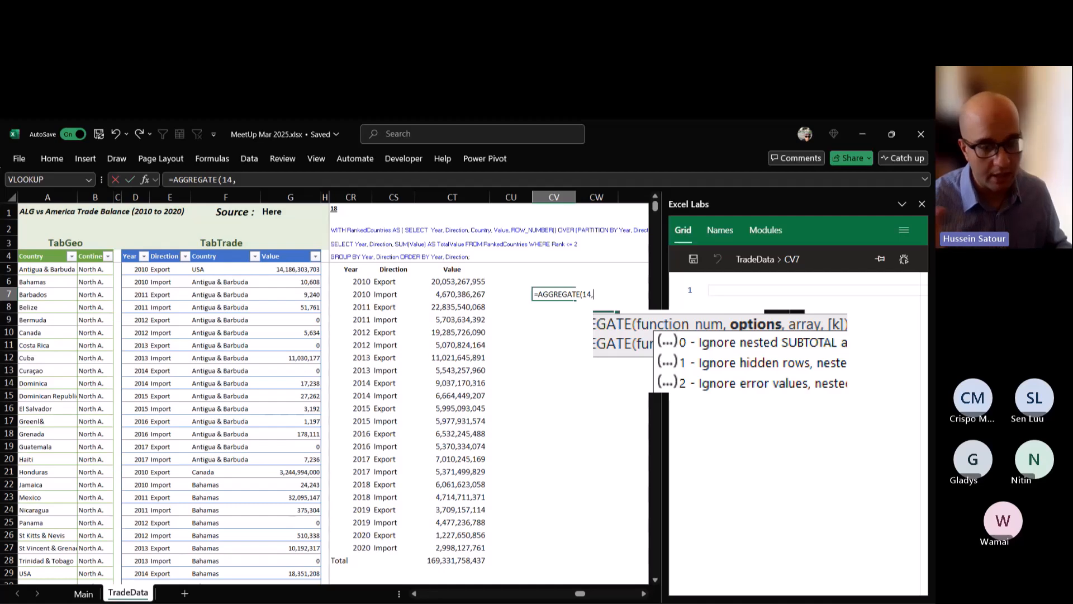
text(4)
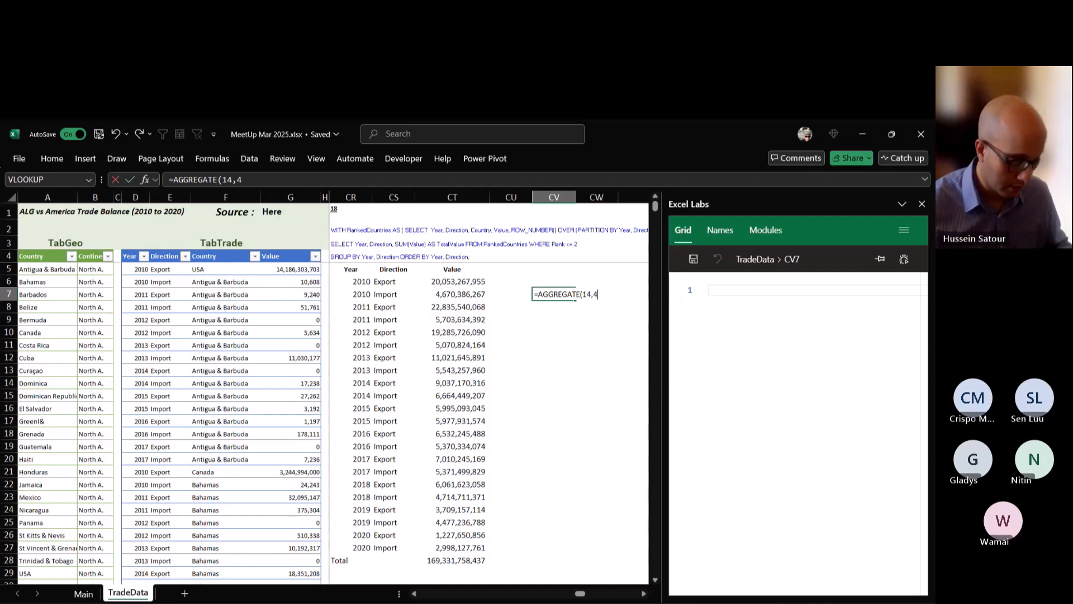
text(,)
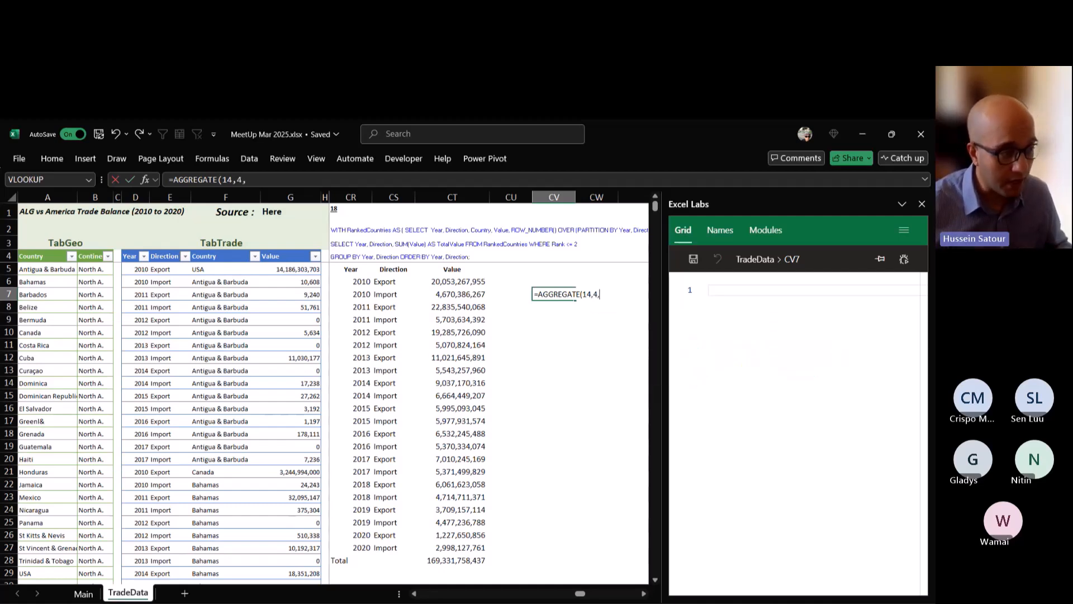
drag(452, 281, 452, 395)
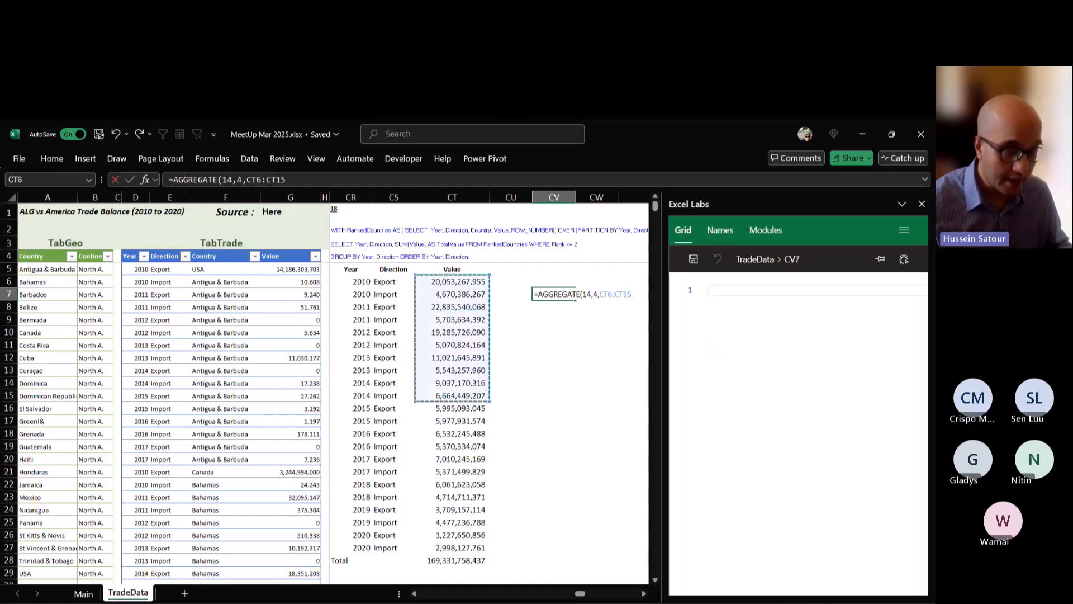
text(,)
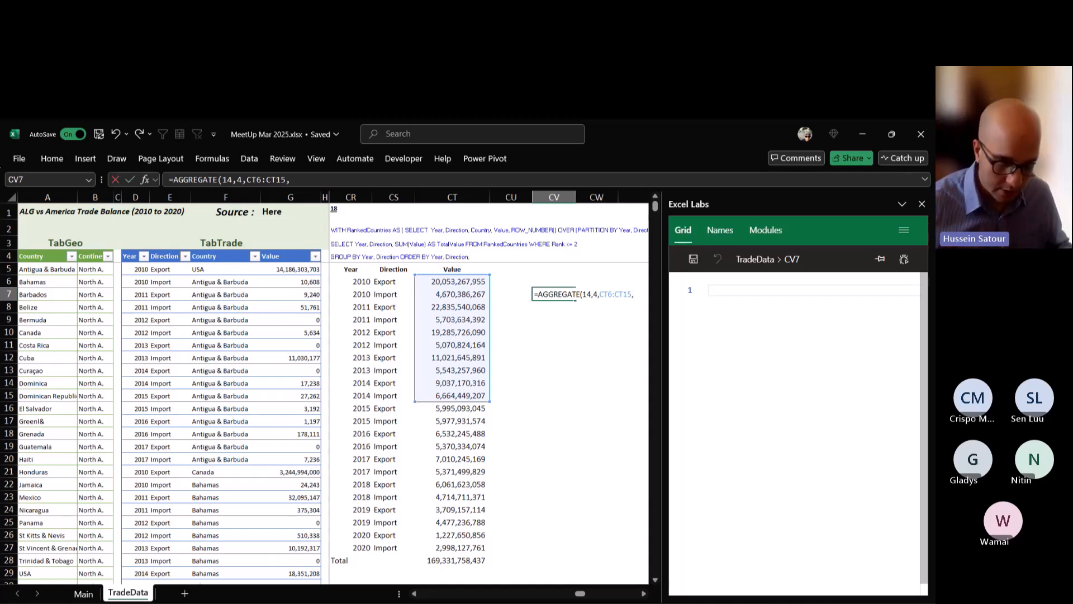
text(1))
key(ctrl+Return)
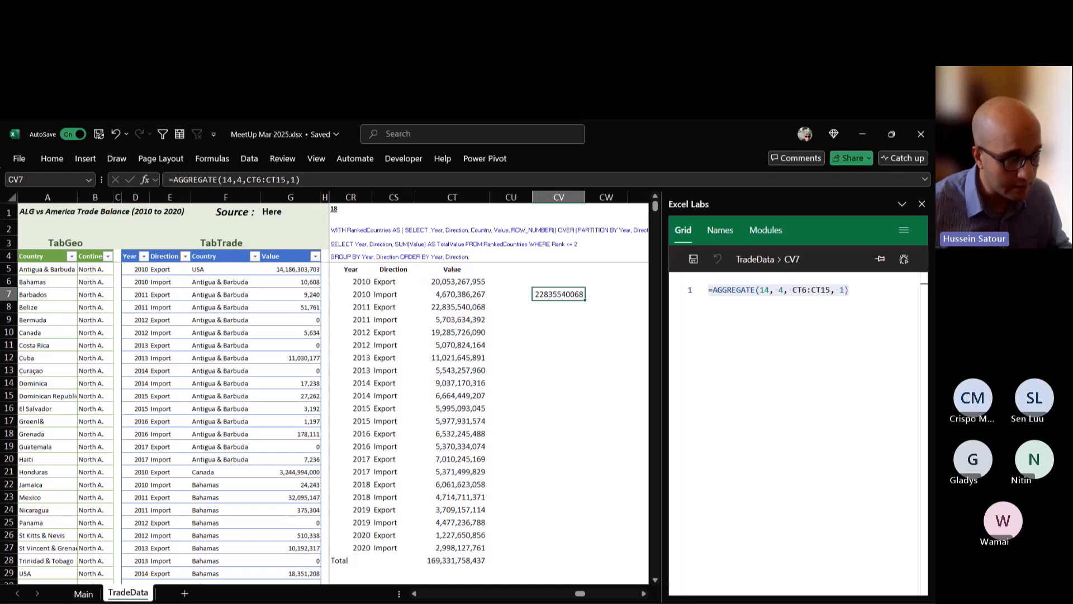
Try k values of 2 and 5 in the AGGREGATE formula in CV7.
double_click(561, 294)
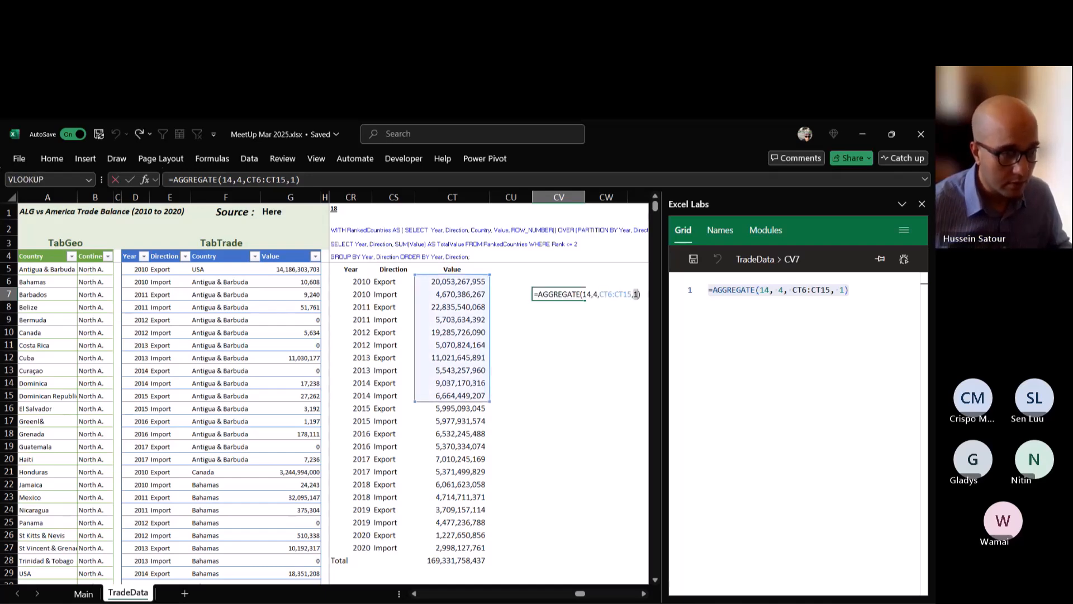
text(2)
key(ctrl+Return)
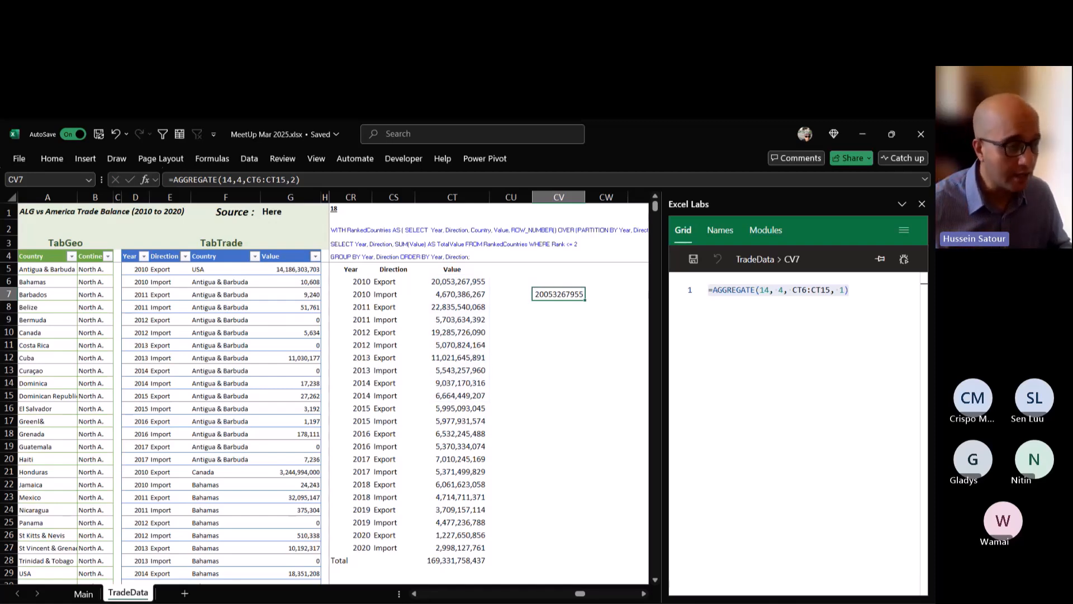
double_click(634, 294)
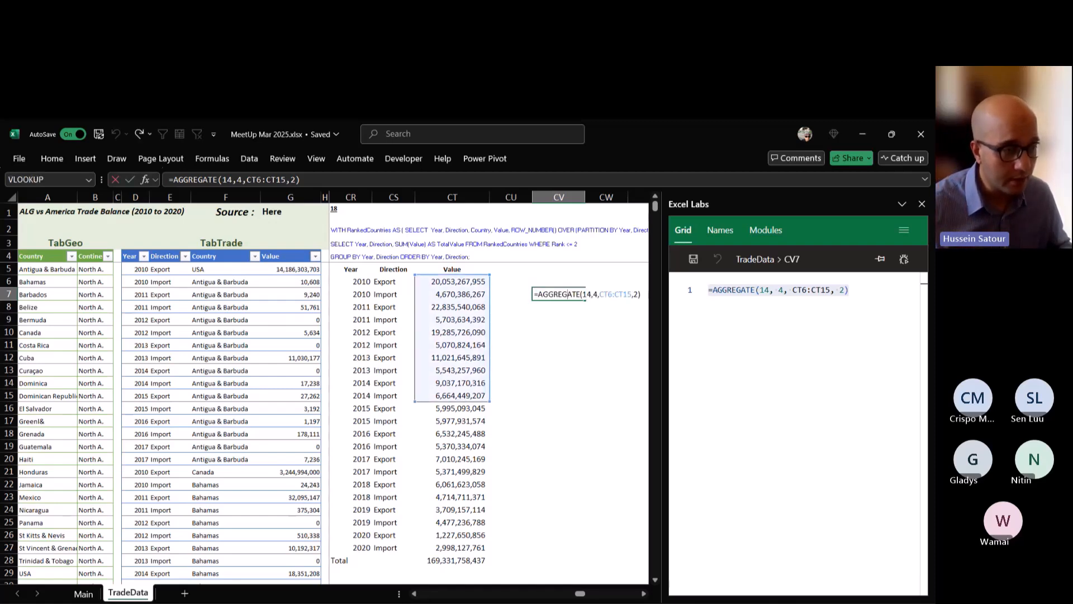
key(BackSpace)
text(5)
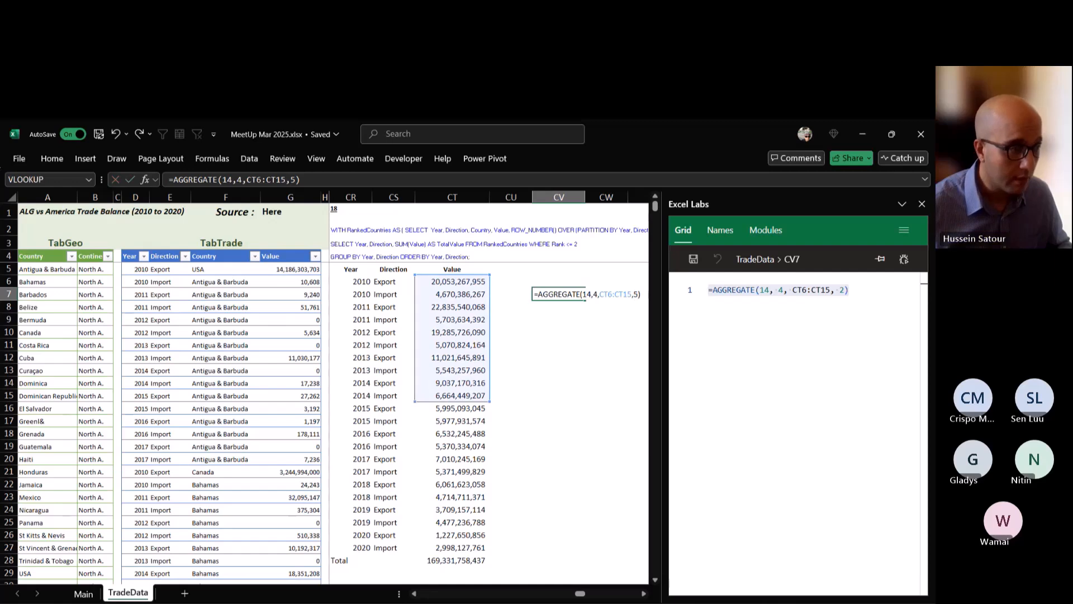
key(ctrl+Return)
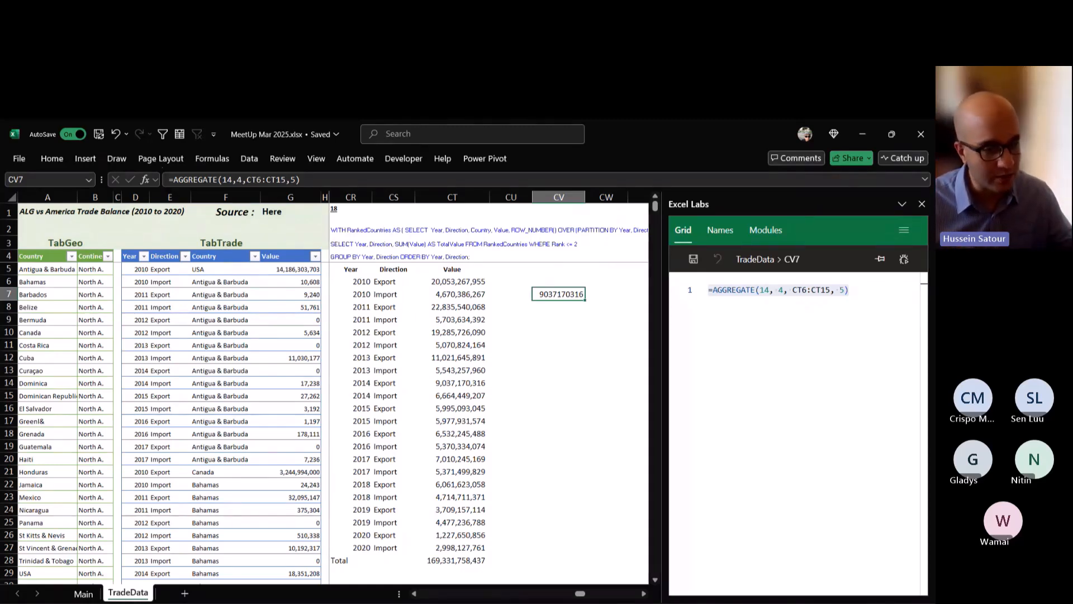
Set the k argument of the AGGREGATE formula in CV7 to the array constant {1,2}.
double_click(568, 294)
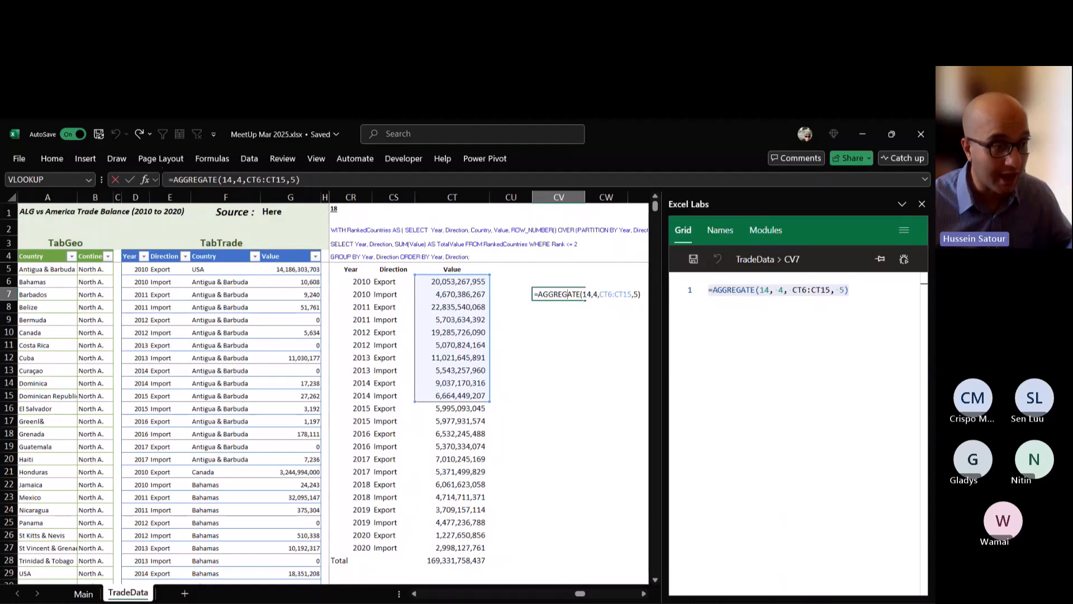
key(BackSpace)
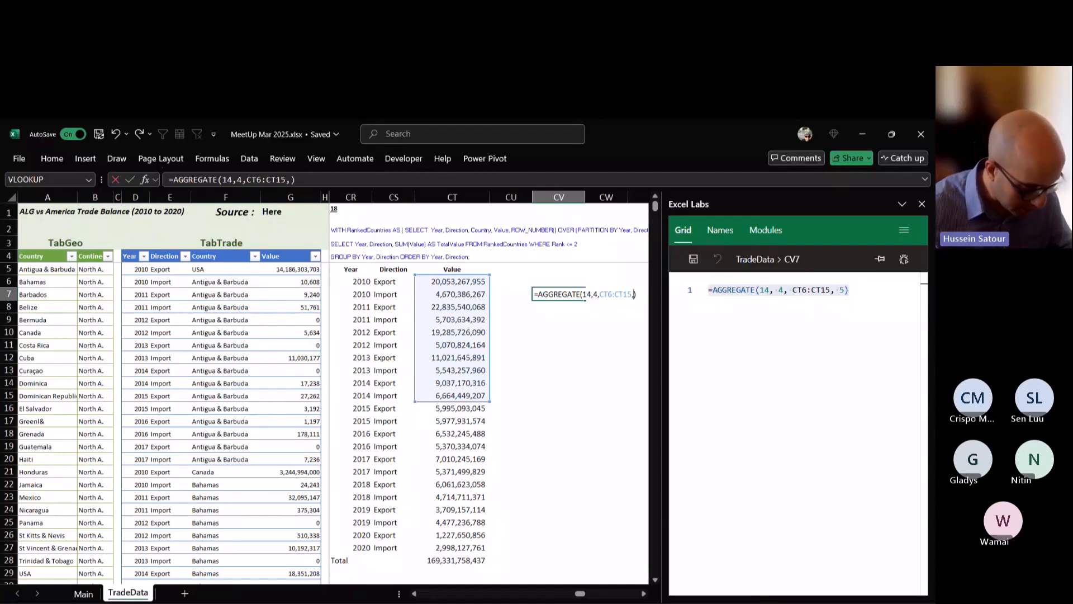
text({)
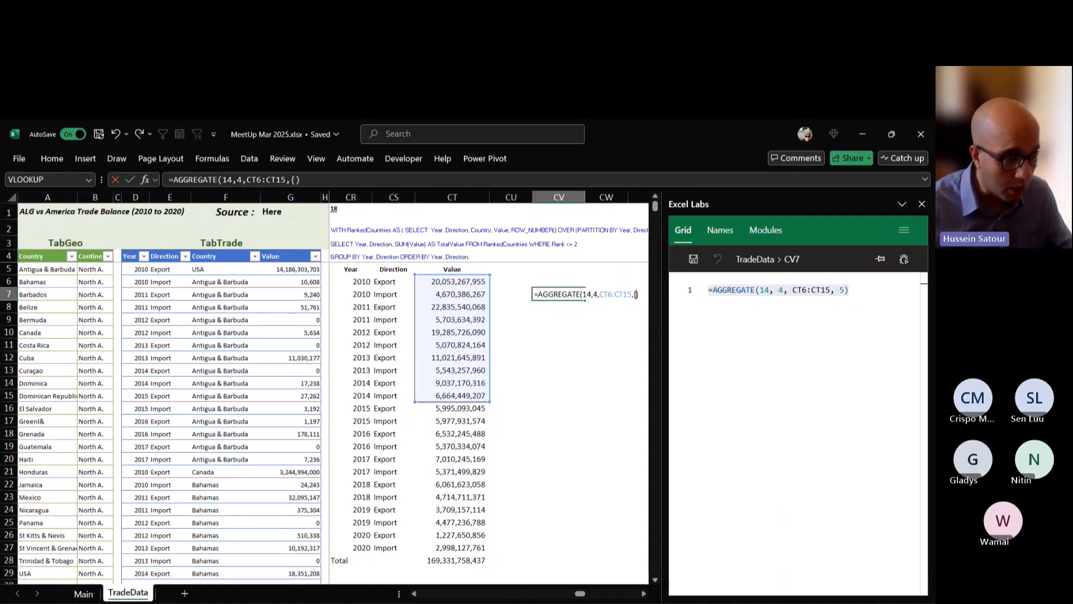
text(,)
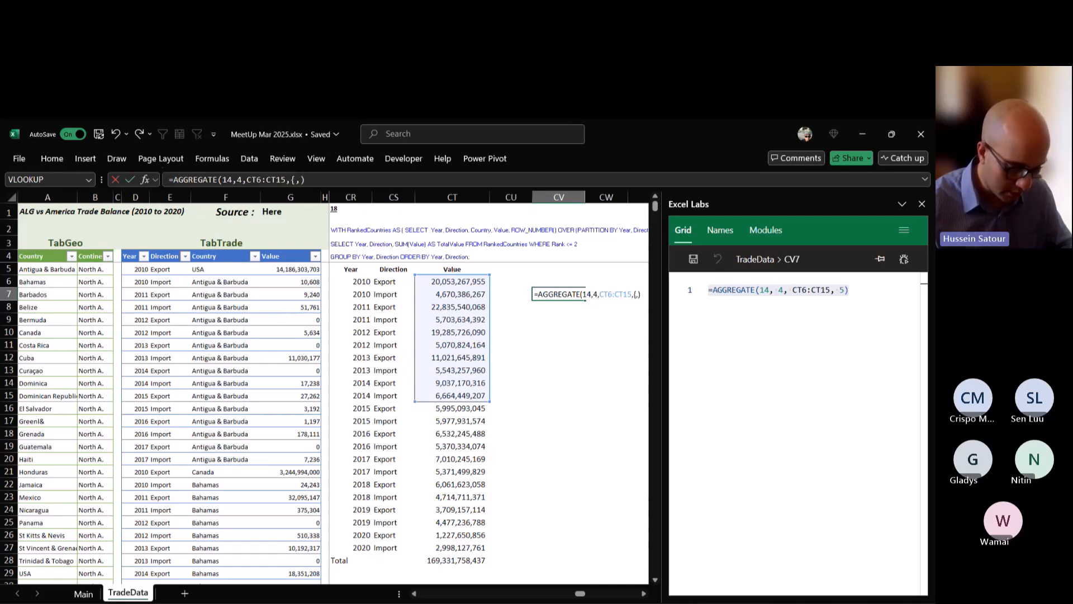
key(BackSpace)
text(1,2)
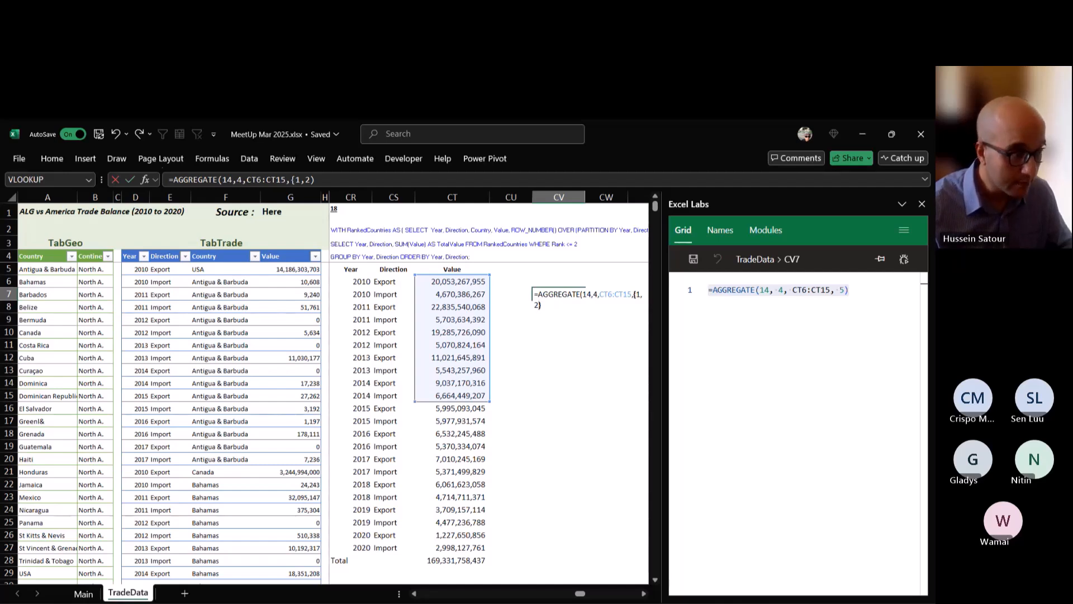
text(}))
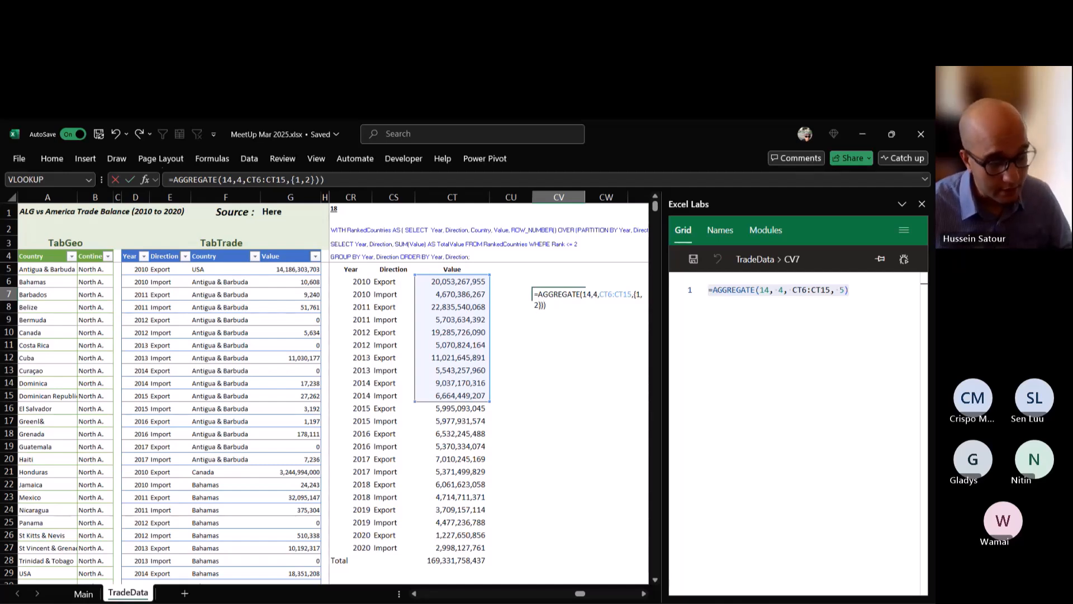
key(ctrl+Return)
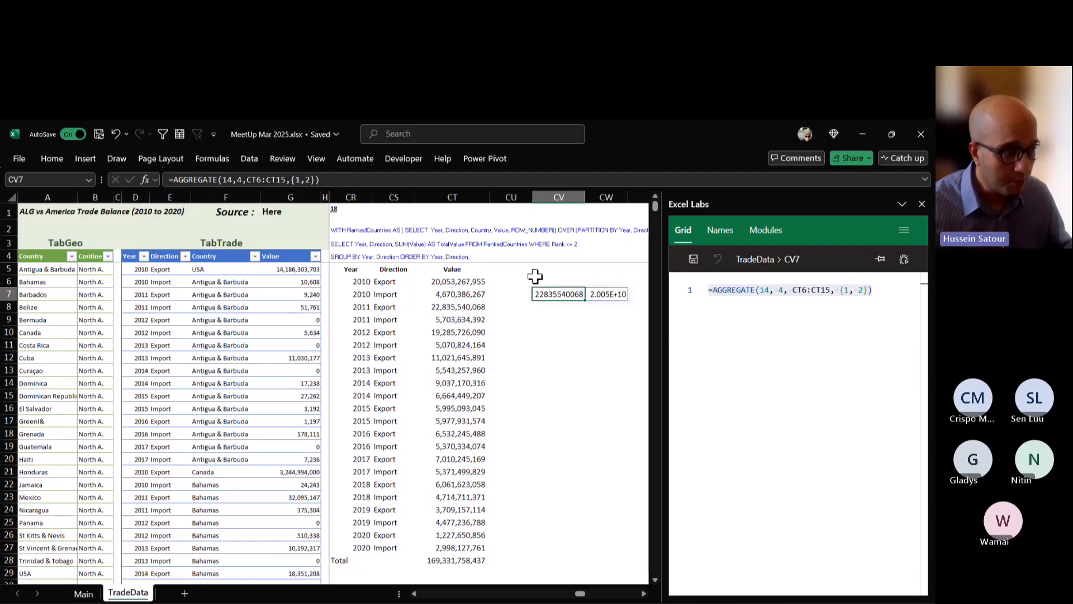
Copy the AGGREGATE expression without its equals sign from CV7, and clear that cell.
double_click(562, 294)
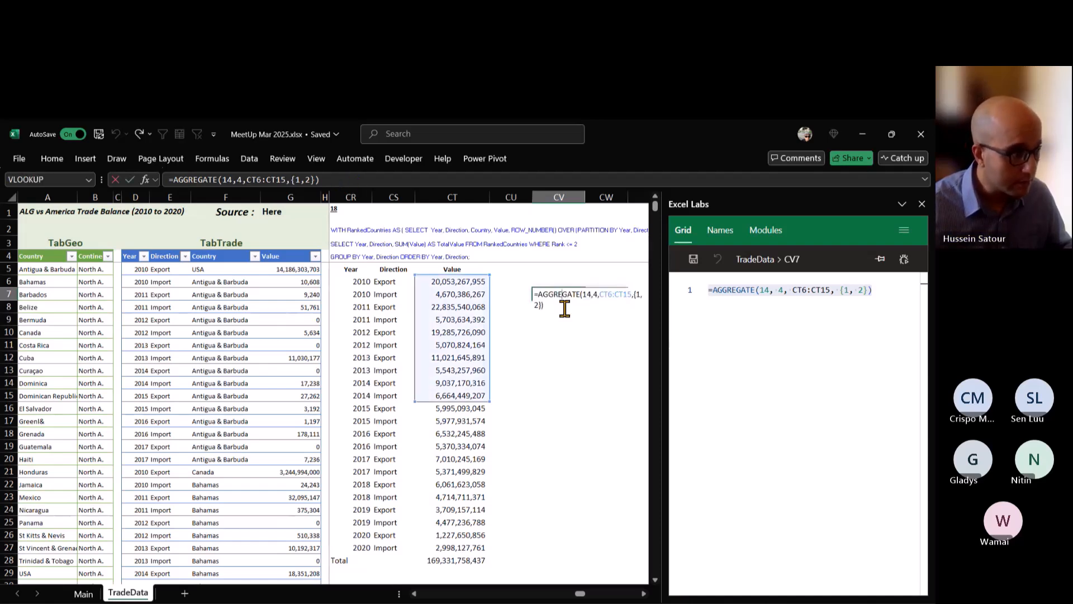
drag(544, 305, 538, 294)
key(ctrl+c)
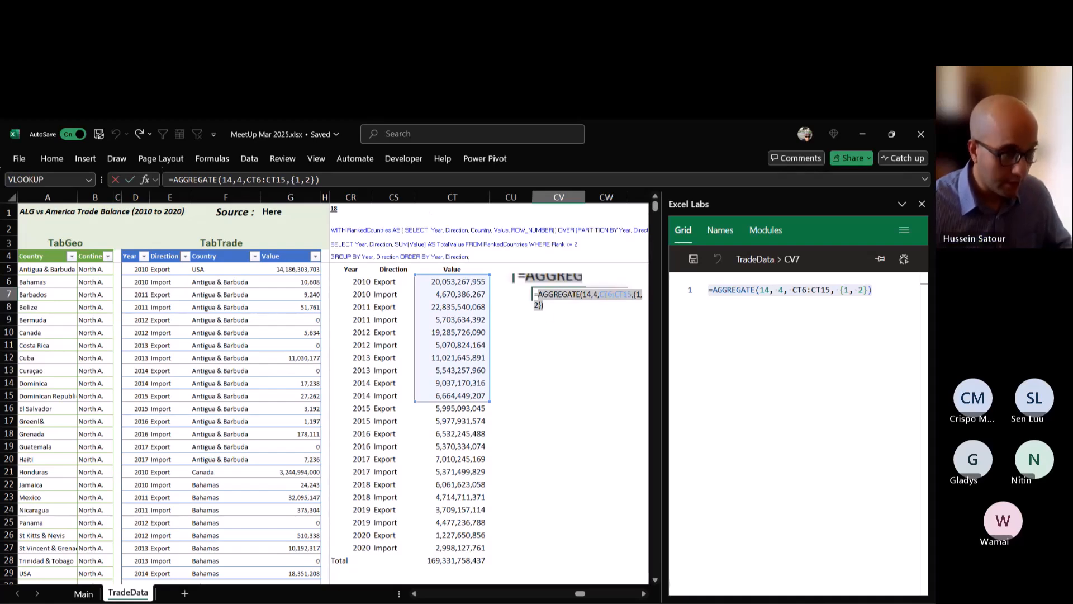
key(Escape)
key(Delete)
Replace the SUM argument of the GROUPBY formula in CR6 with the start of a LAMBDA that has parameter x.
key(Left)
key(Left)
key(Left)
key(Left)
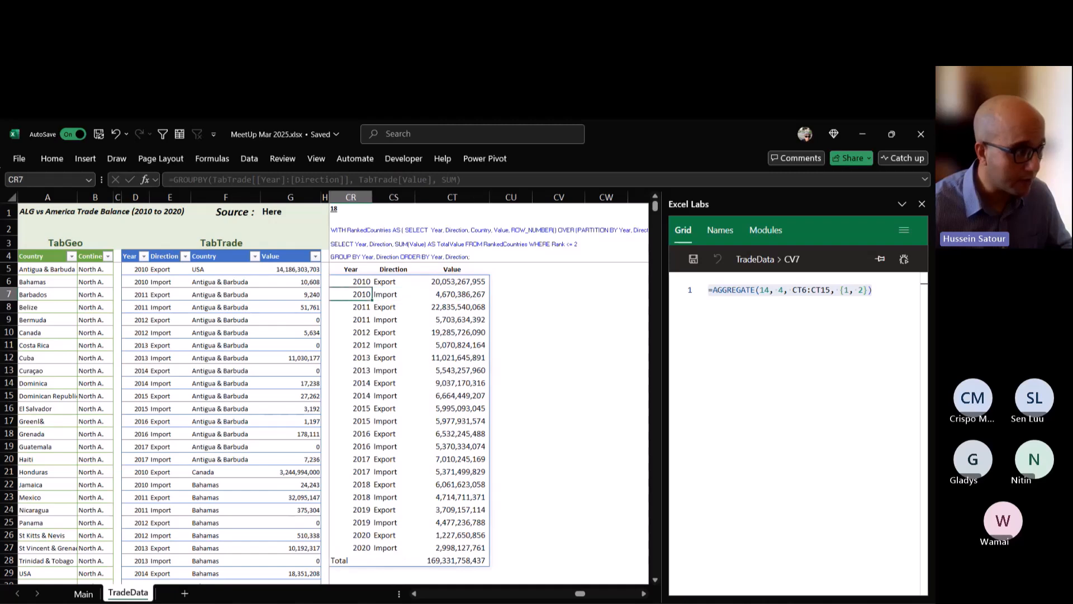
key(Up)
double_click(356, 281)
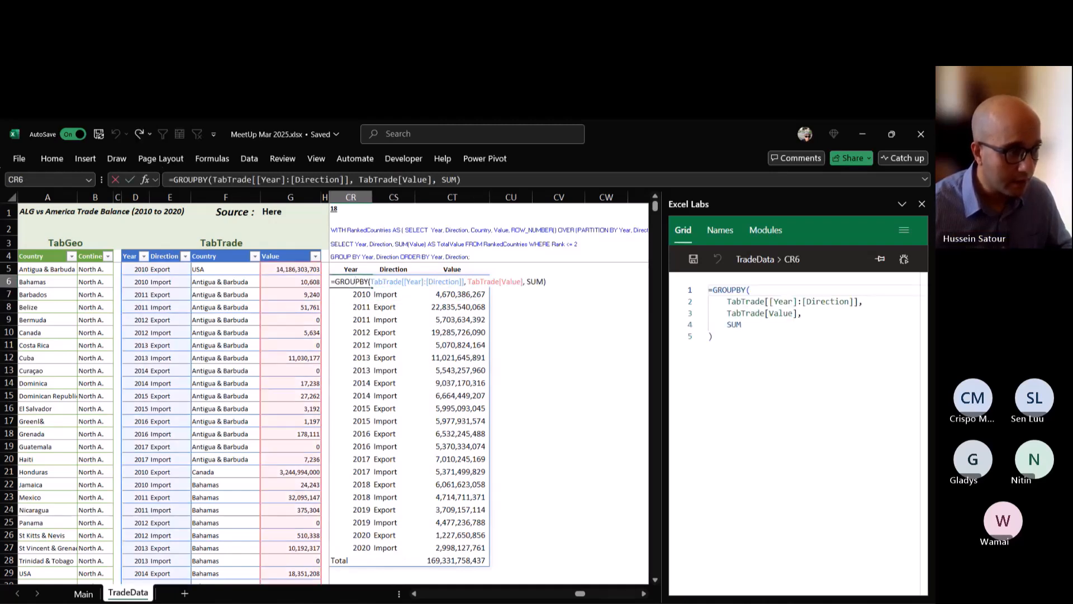
key(BackSpace)
key(BackSpace)
key(BackSpace)
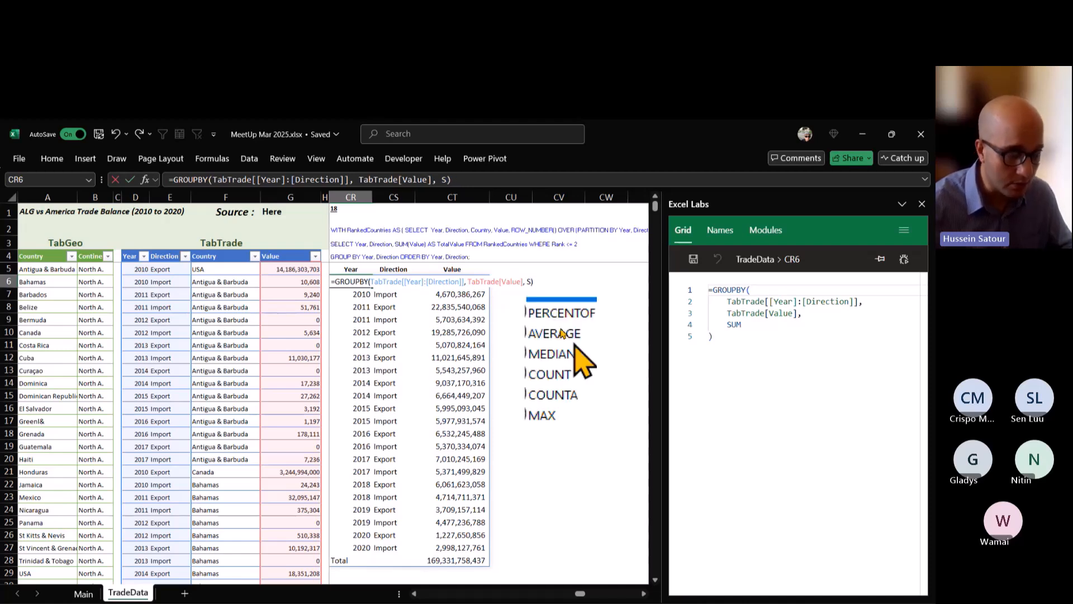
text(lam)
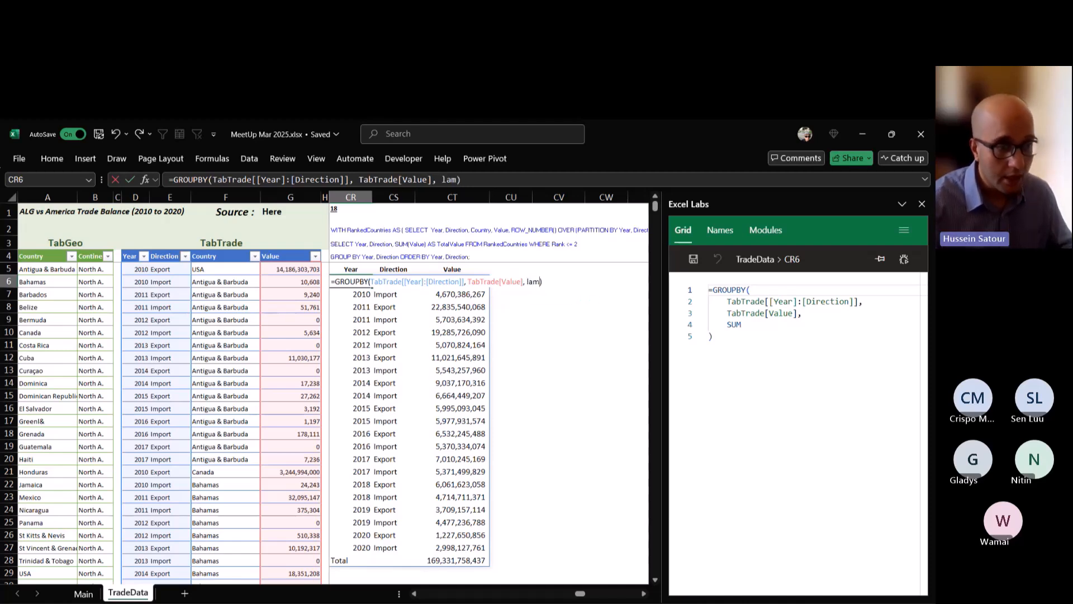
key(Tab)
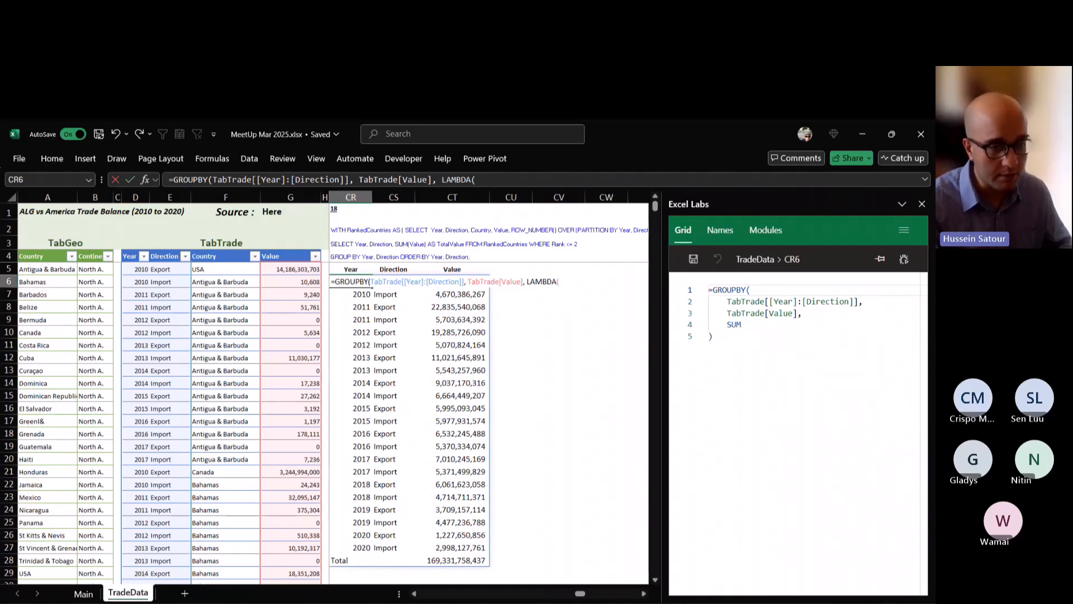
text(x,)
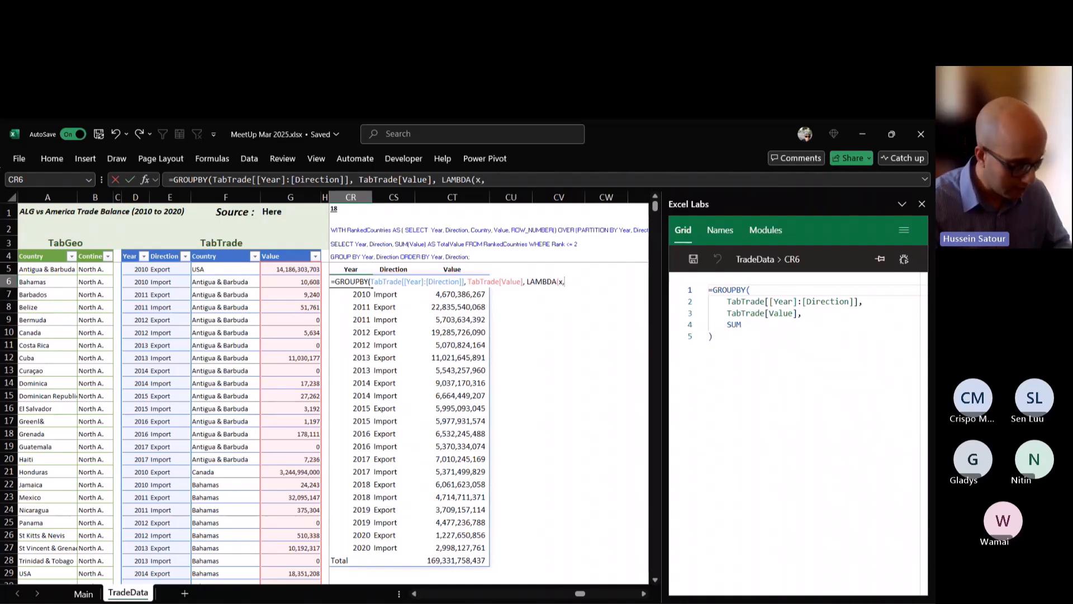
Insert the copied AGGREGATE expression as the LAMBDA body, replace CT6:CT15 with x, and commit the formula.
key(ctrl+v)
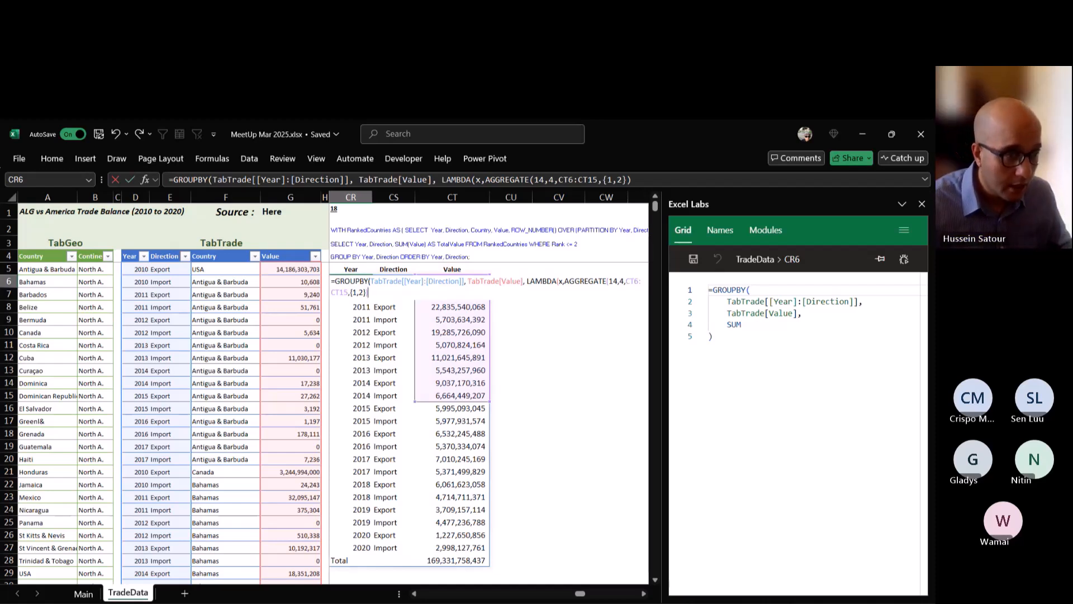
drag(625, 281, 349, 292)
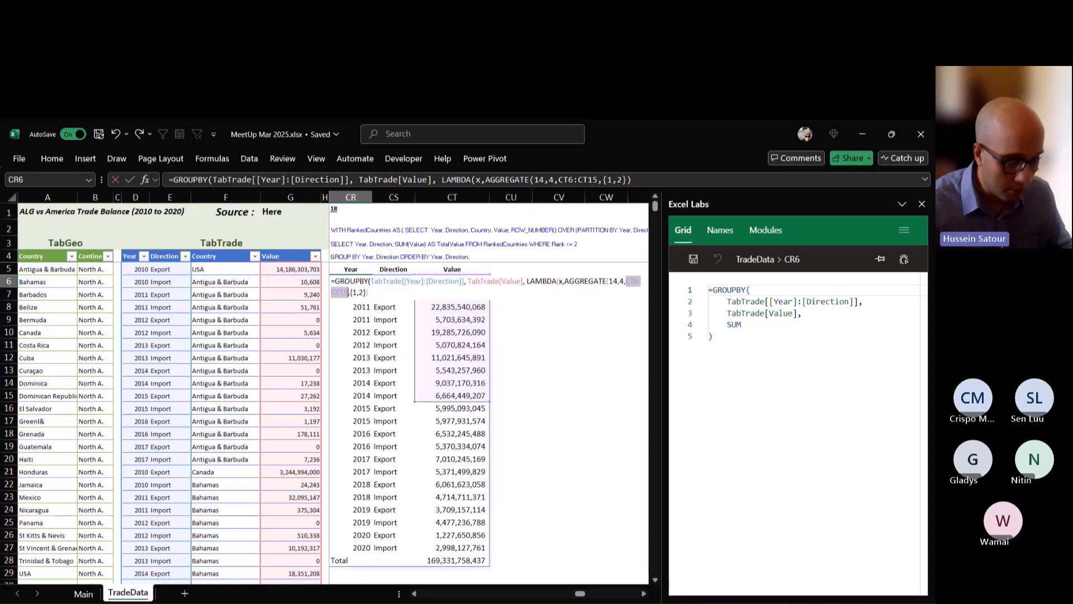
text(x)
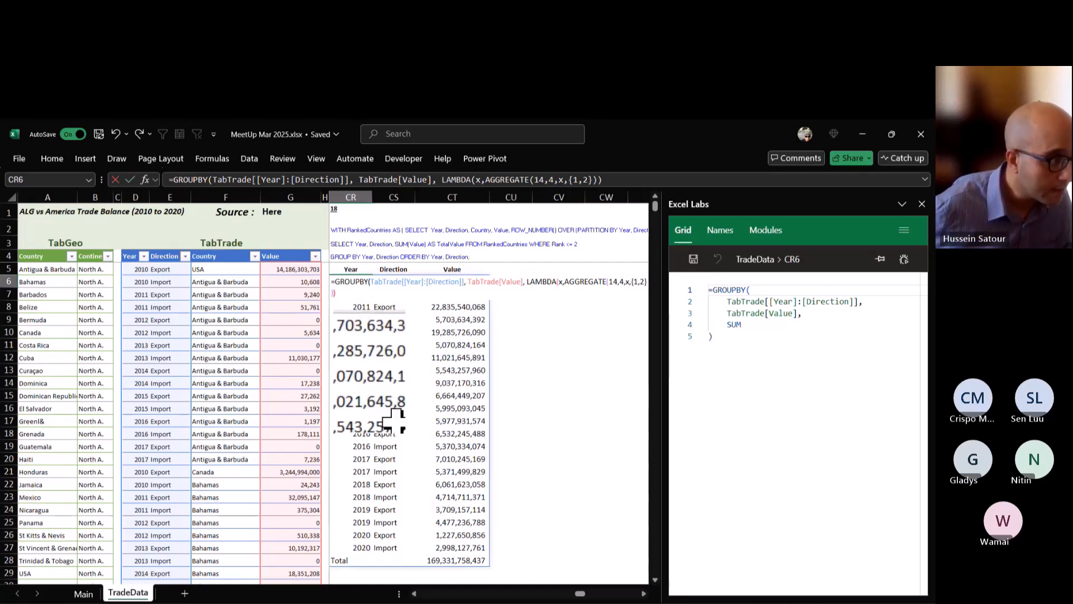
text())
key(Return)
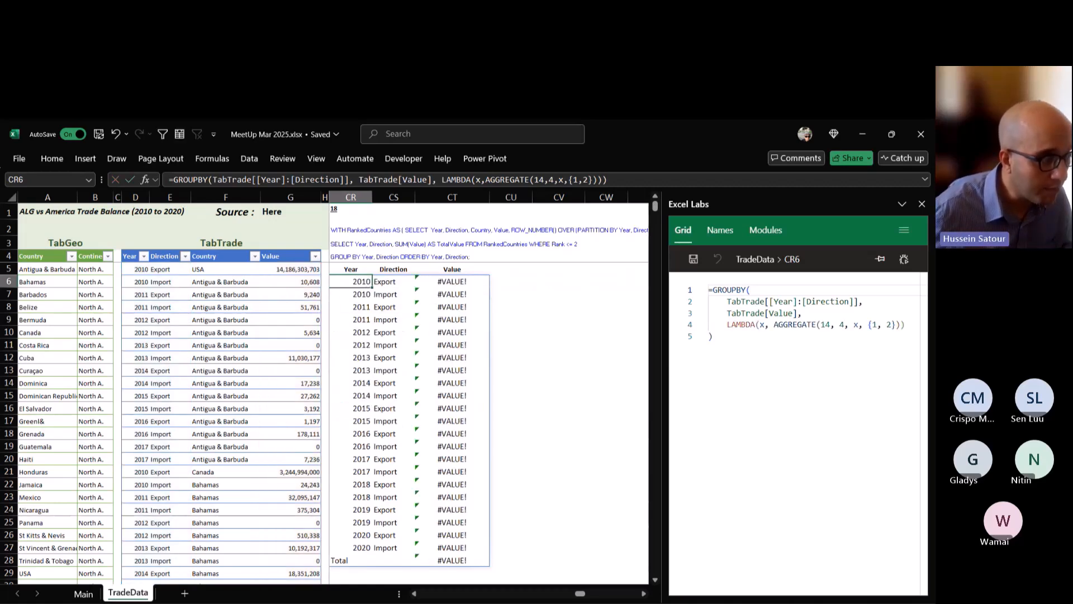
Wrap the AGGREGATE call inside the CR6 LAMBDA in SUM.
key(F2)
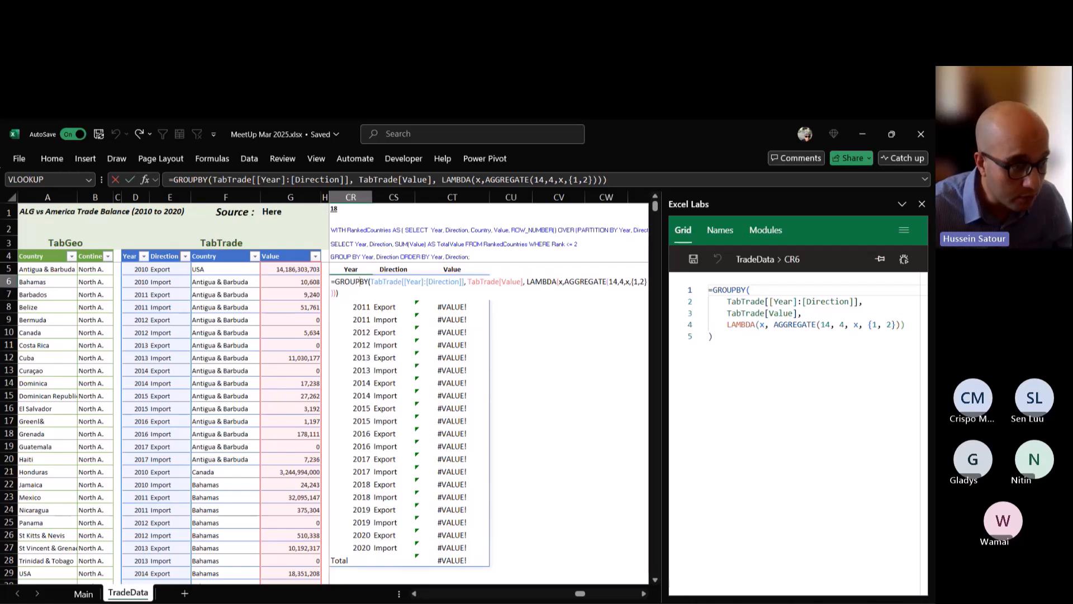
click(564, 282)
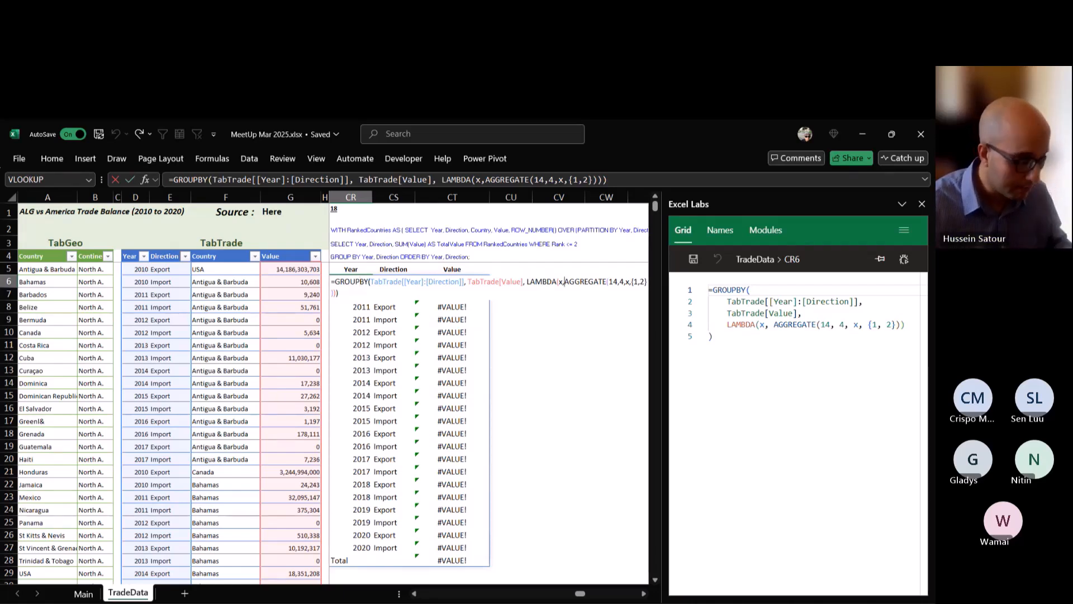
text(SUM()
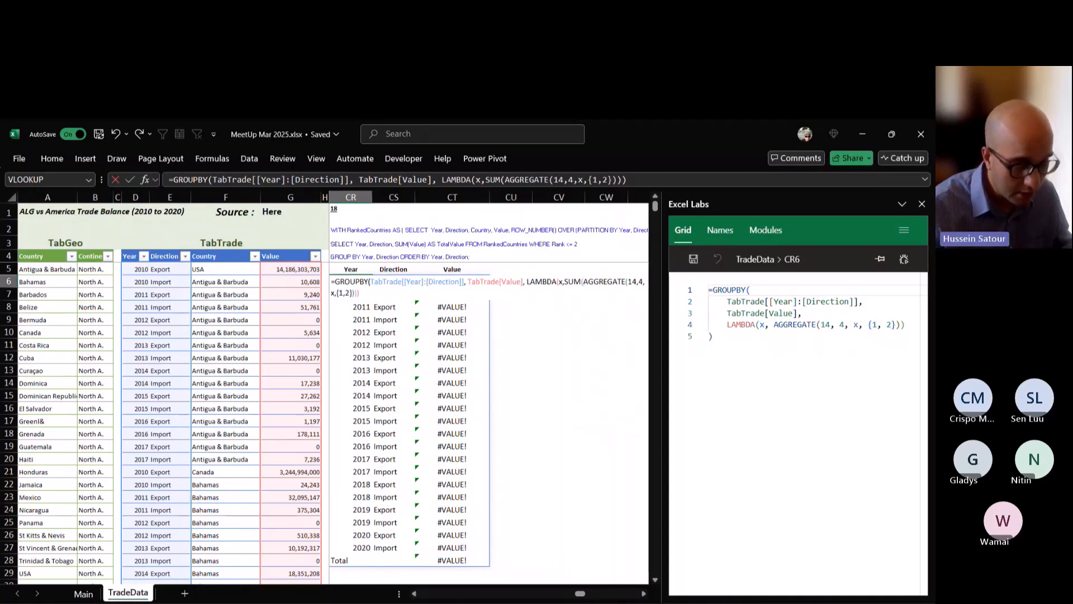
text())
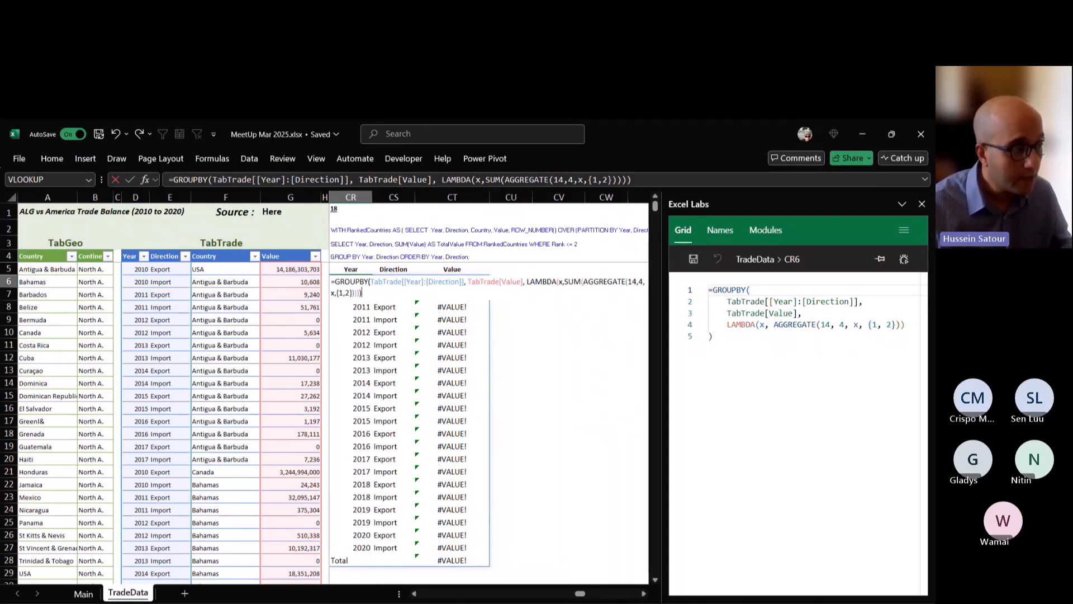
key(ctrl+Return)
Select CR6 and widen the Excel Labs pane to read its formatted formula.
key(Right)
key(Right)
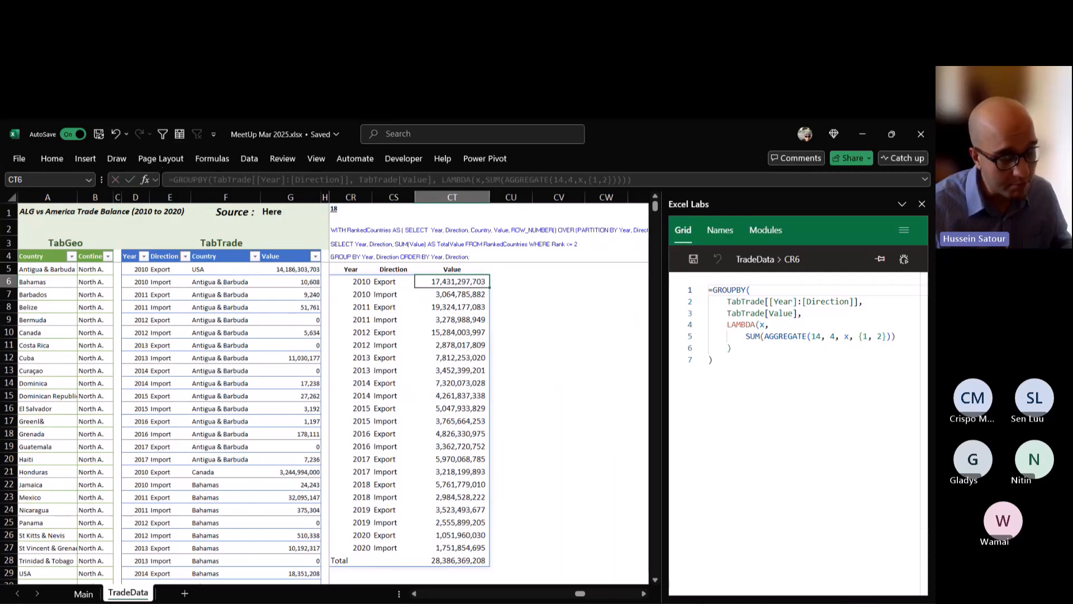
click(351, 281)
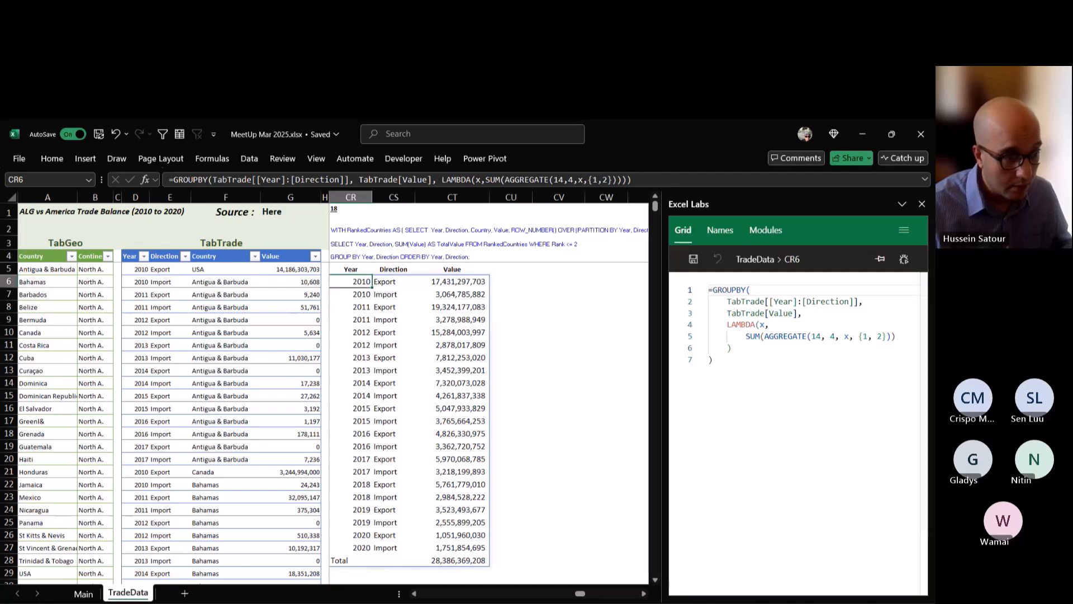
drag(663, 362, 537, 362)
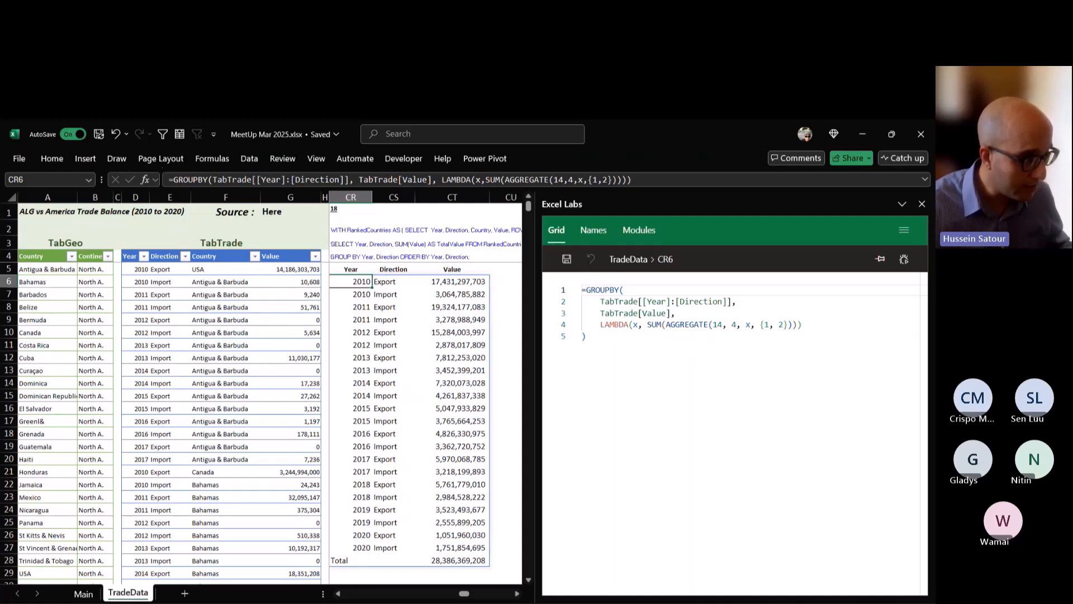
Filter TabTrade to year 2010 and direction Export, and select the Value entries from USA down to Bolivia.
right_click(137, 269)
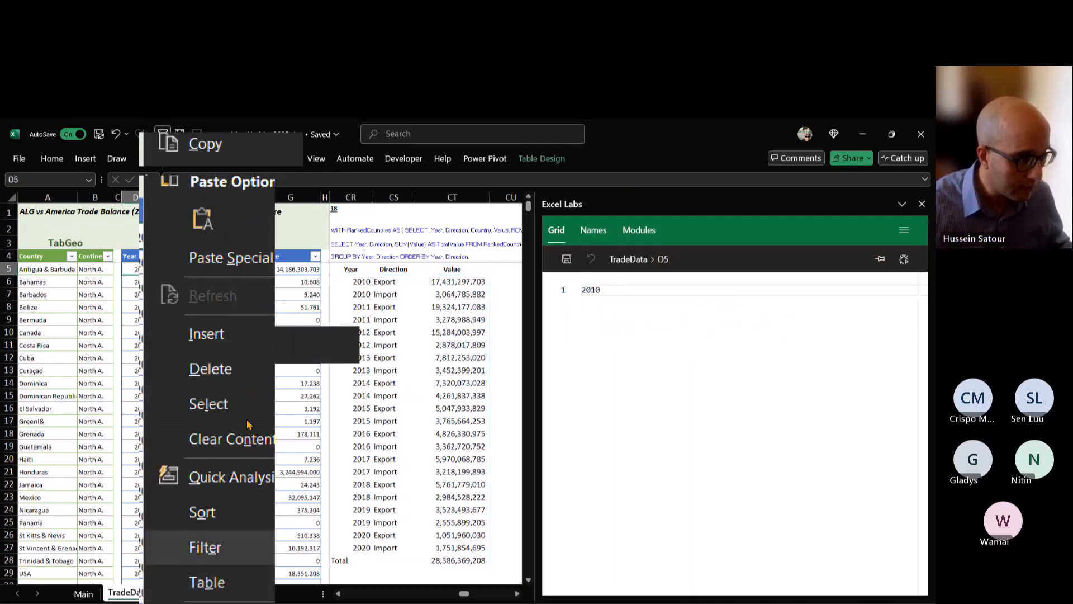
scroll(315, 444, down, 1)
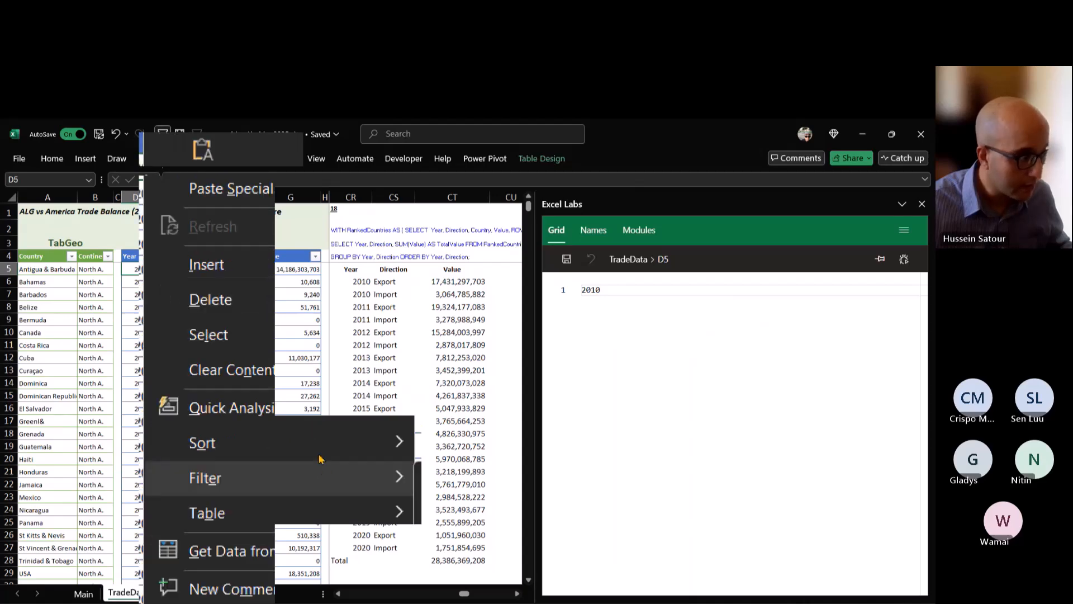
click(320, 458)
right_click(163, 269)
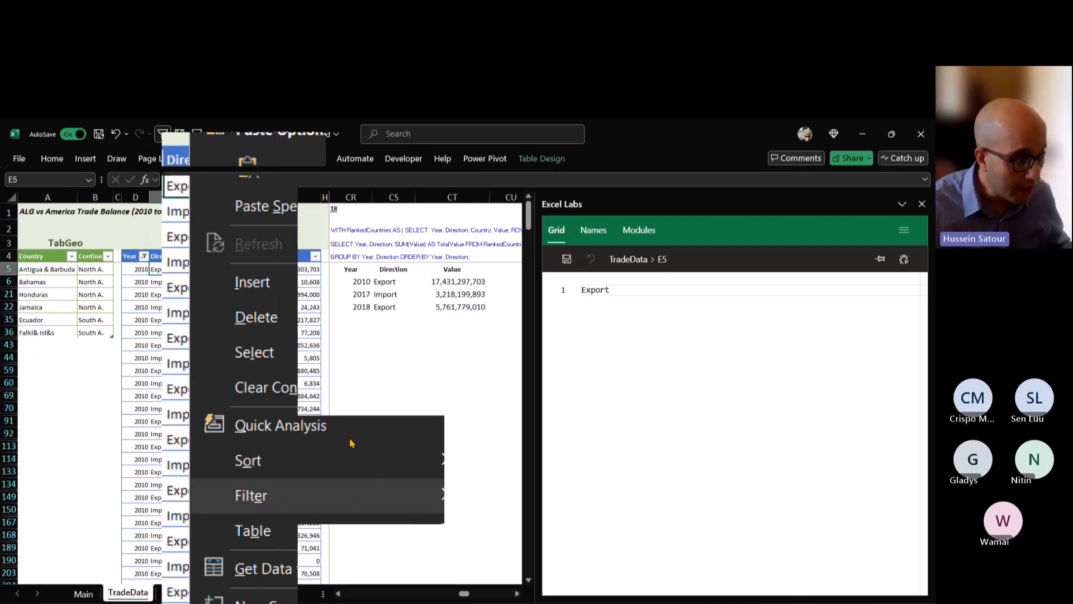
click(351, 443)
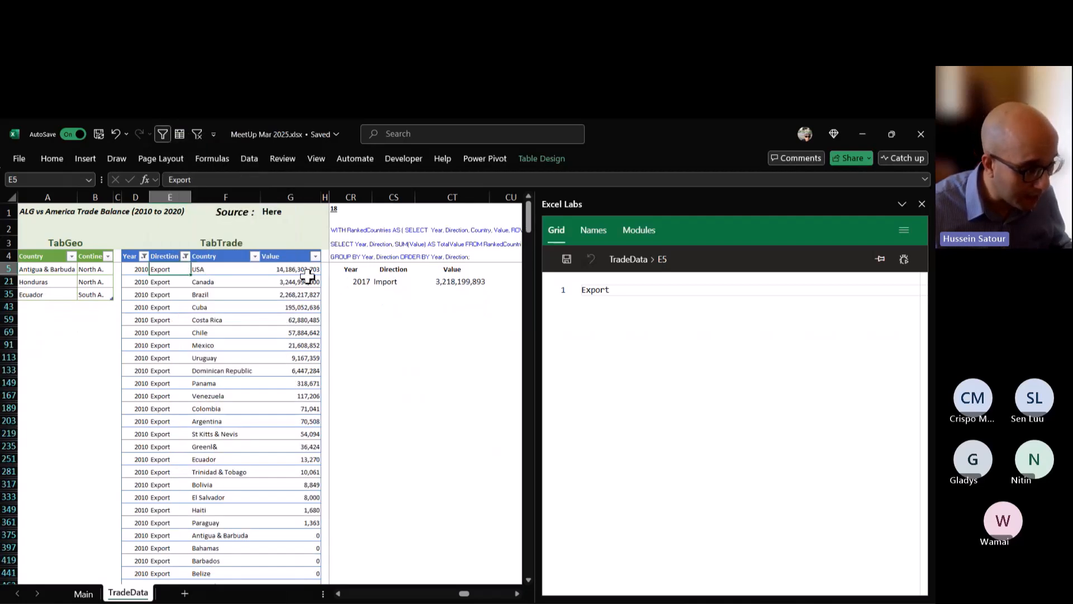
drag(309, 273, 306, 482)
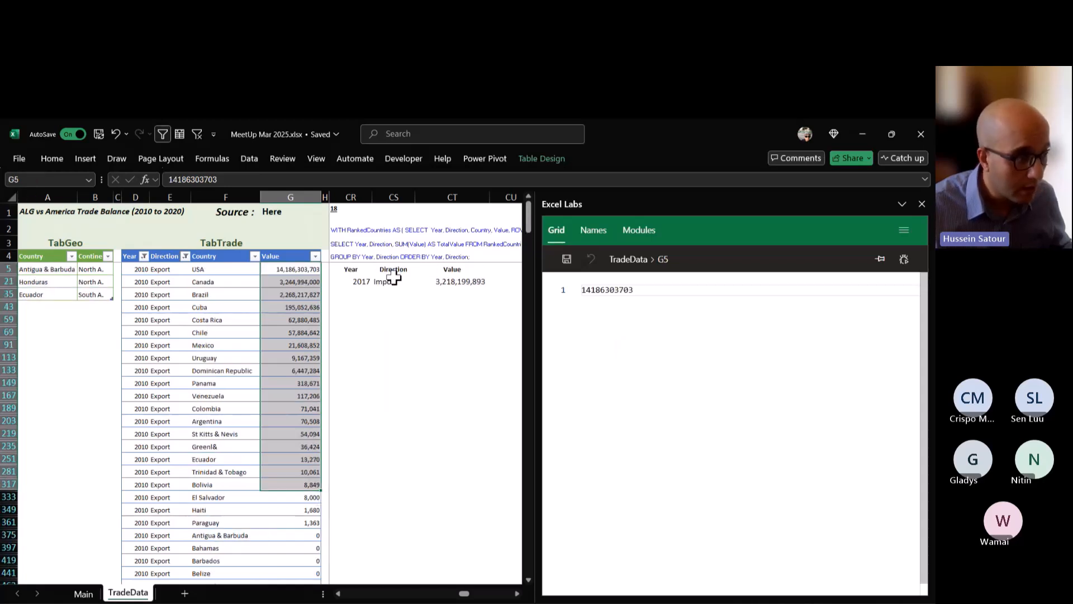
Clear the Year and Direction filters from TabTrade and reselect the GROUPBY formula cell CR6.
click(361, 280)
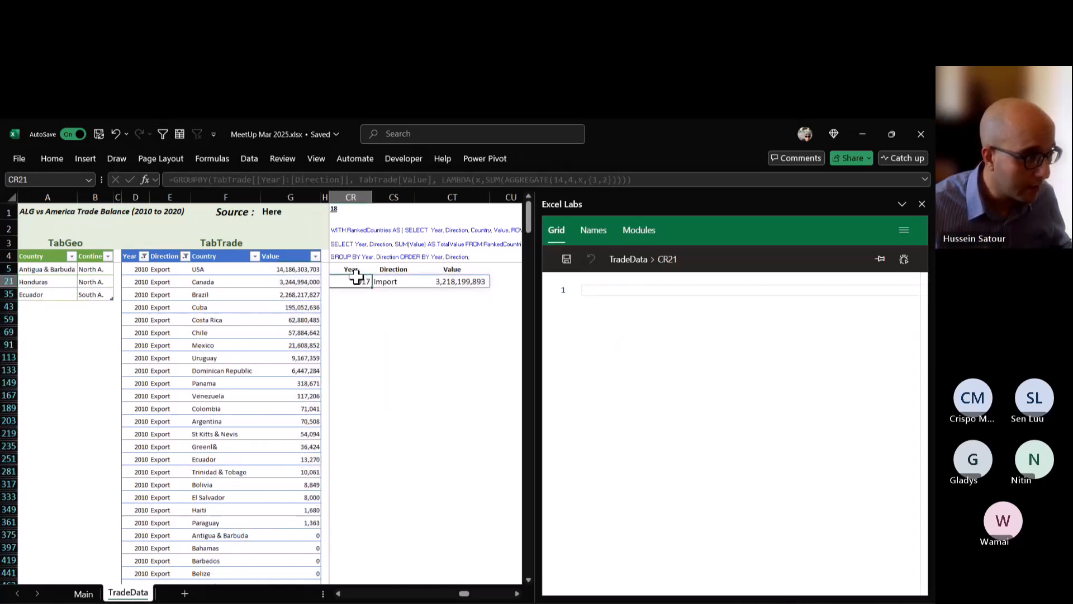
click(205, 281)
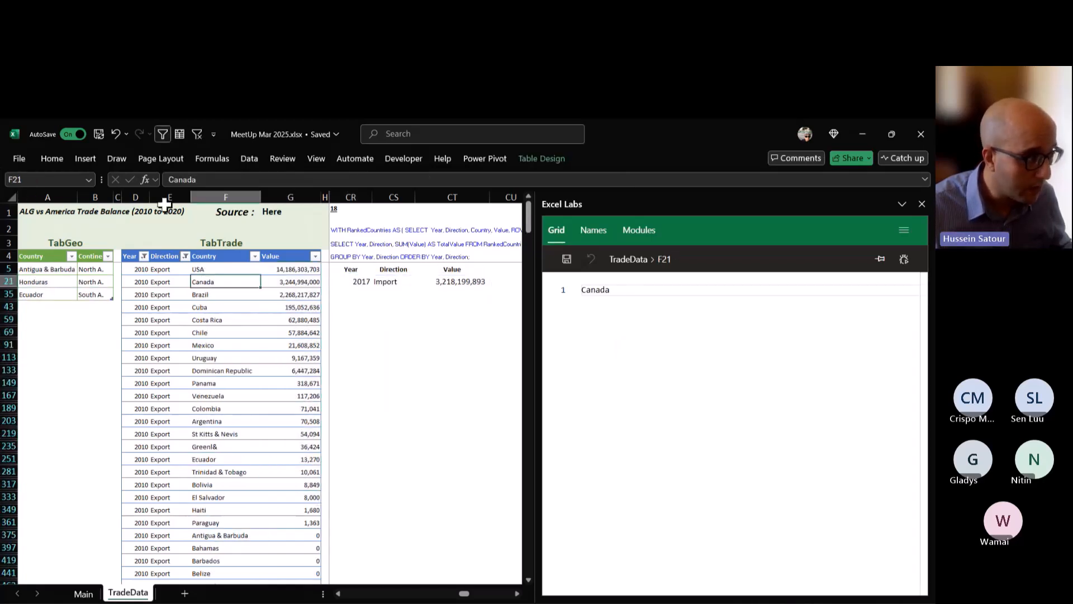
click(196, 134)
click(361, 282)
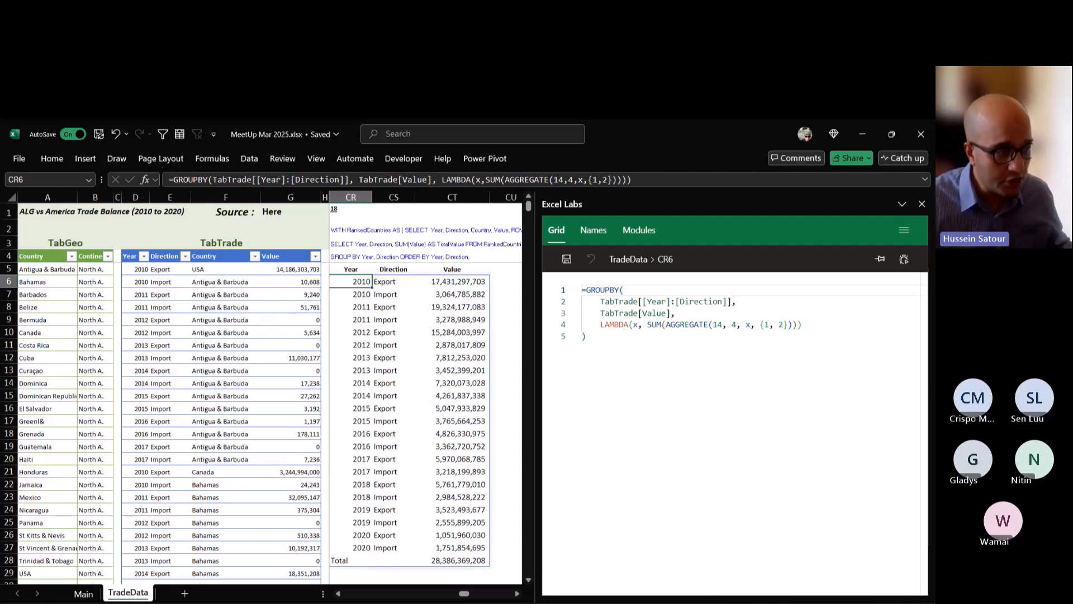
Examine the grouped values in CT6:CT27 against the Total row in CT28.
click(453, 295)
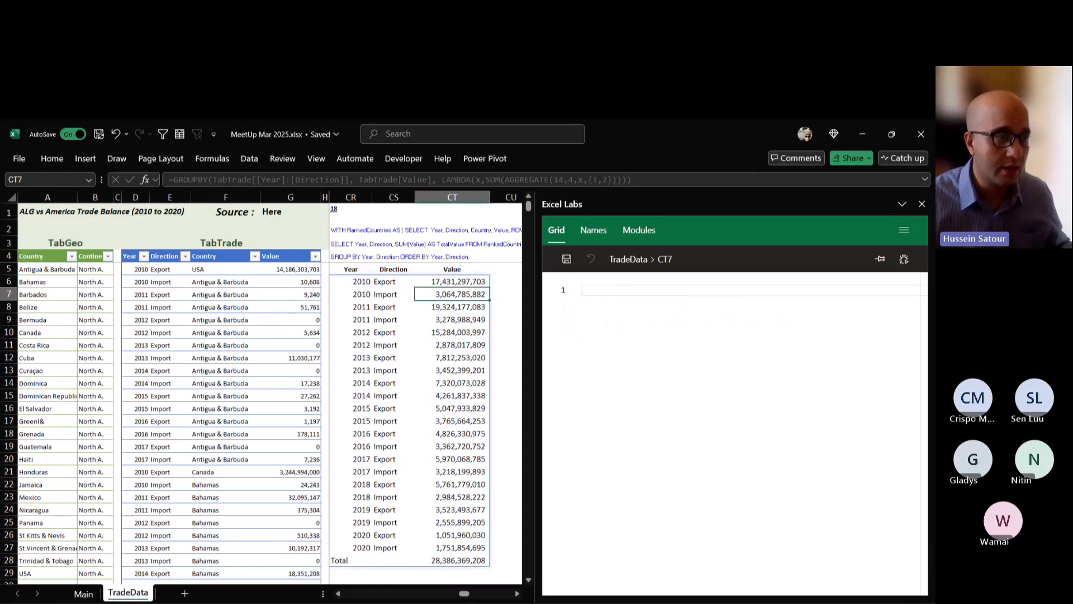
key(Up)
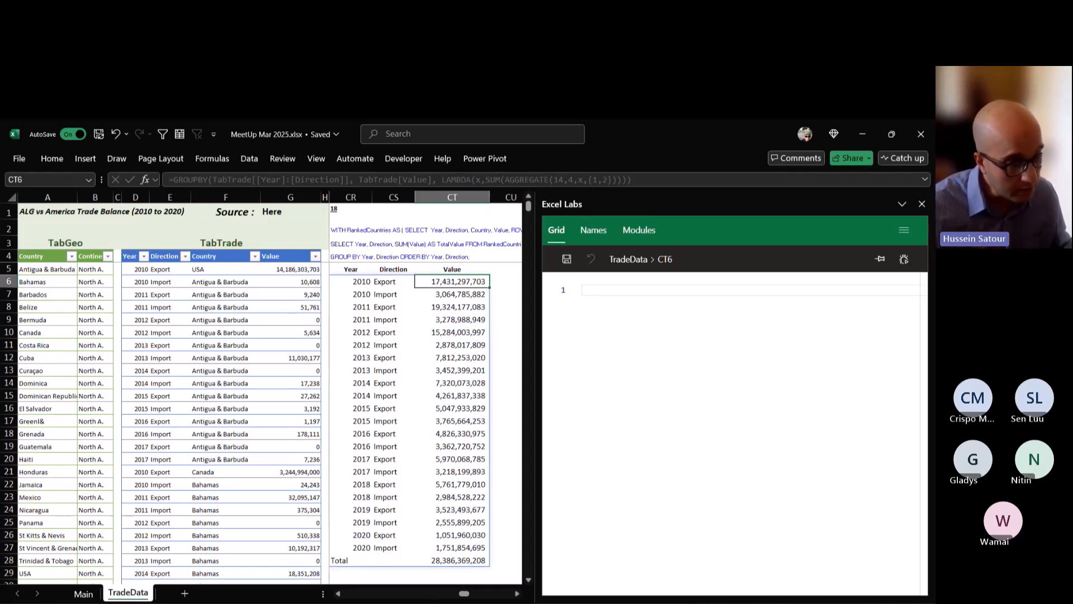
key(ctrl+Down)
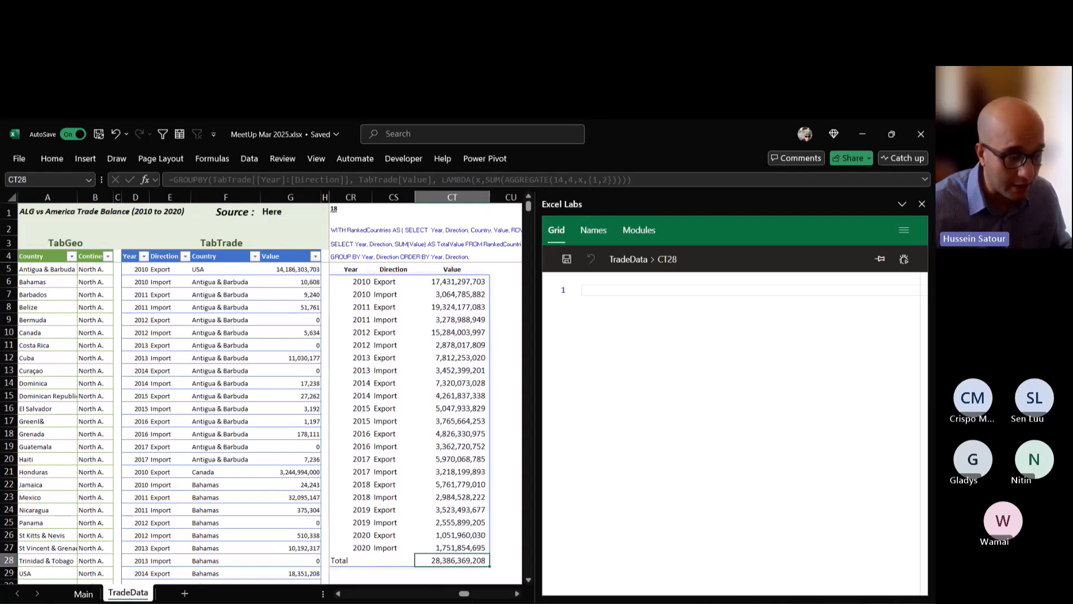
key(Up)
key(shift+Up)
key(shift+Up)
key(shift+Up)
key(shift+Up)
key(shift+Up)
key(shift+Up)
key(shift+Up)
key(shift+Up)
key(shift+Up)
key(shift+Up)
key(shift+Up)
key(shift+Up)
key(shift+Up)
key(shift+Up)
key(shift+Up)
key(shift+Up)
key(shift+Up)
key(shift+Up)
key(shift+Up)
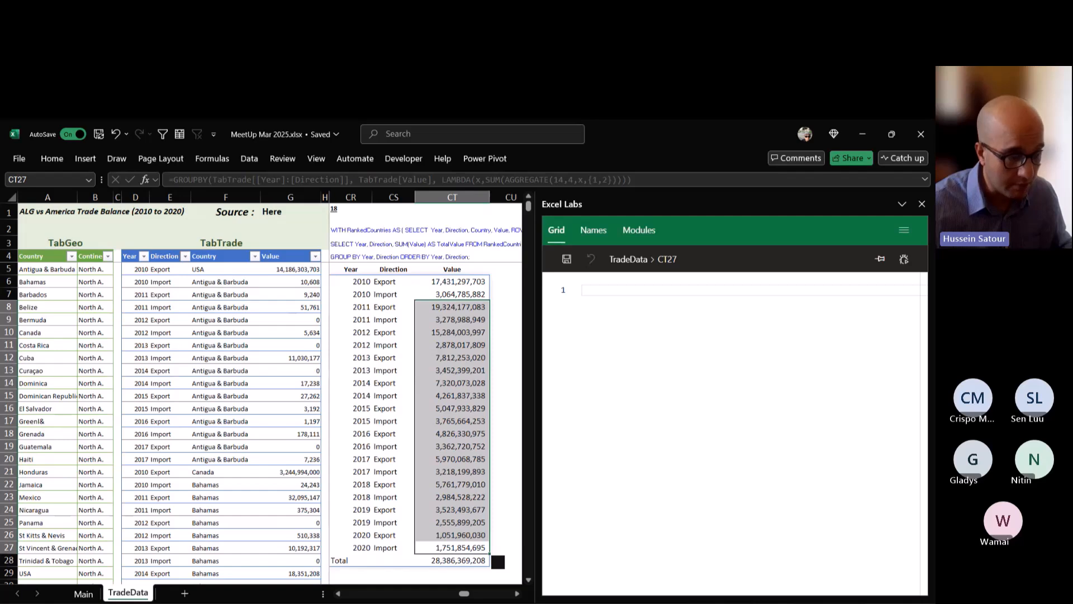
key(shift+Up)
key(shift+Up)
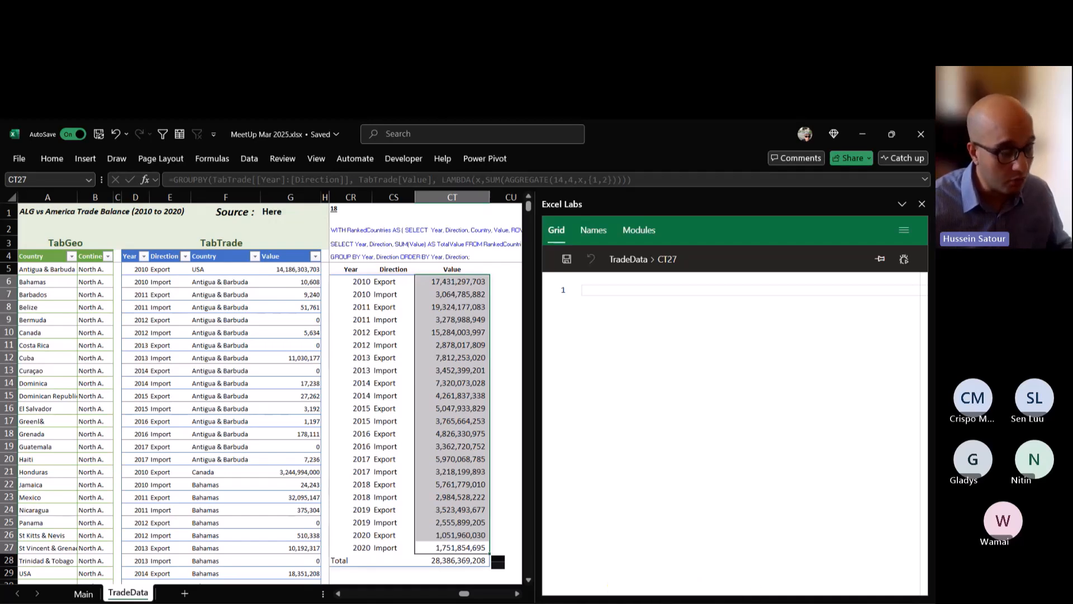
key(Down)
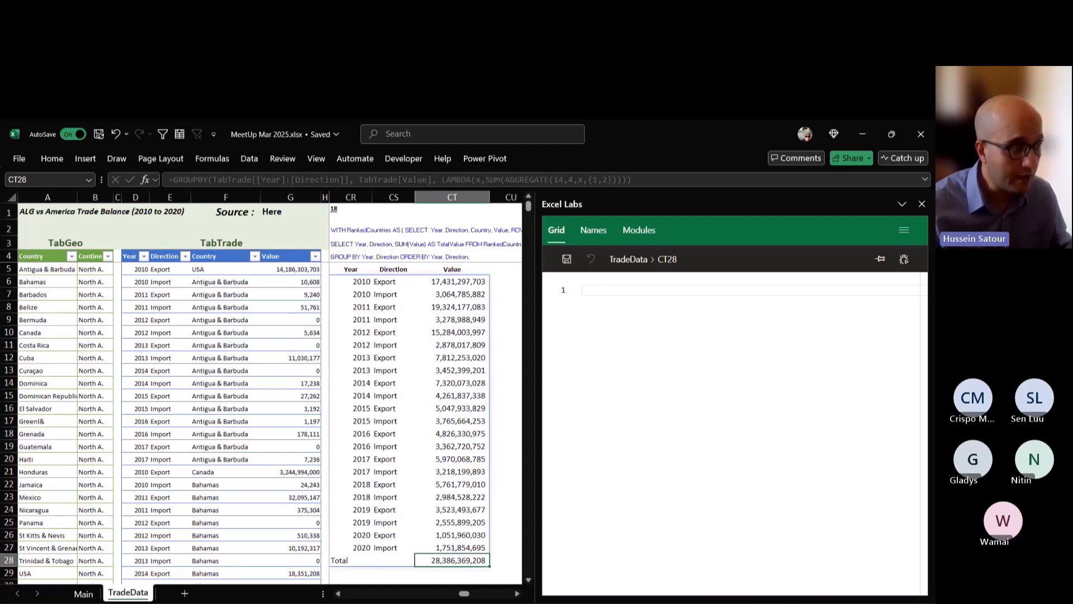
Sort TabTrade by Value from largest to smallest and select the two highest values in G5:G6.
click(315, 256)
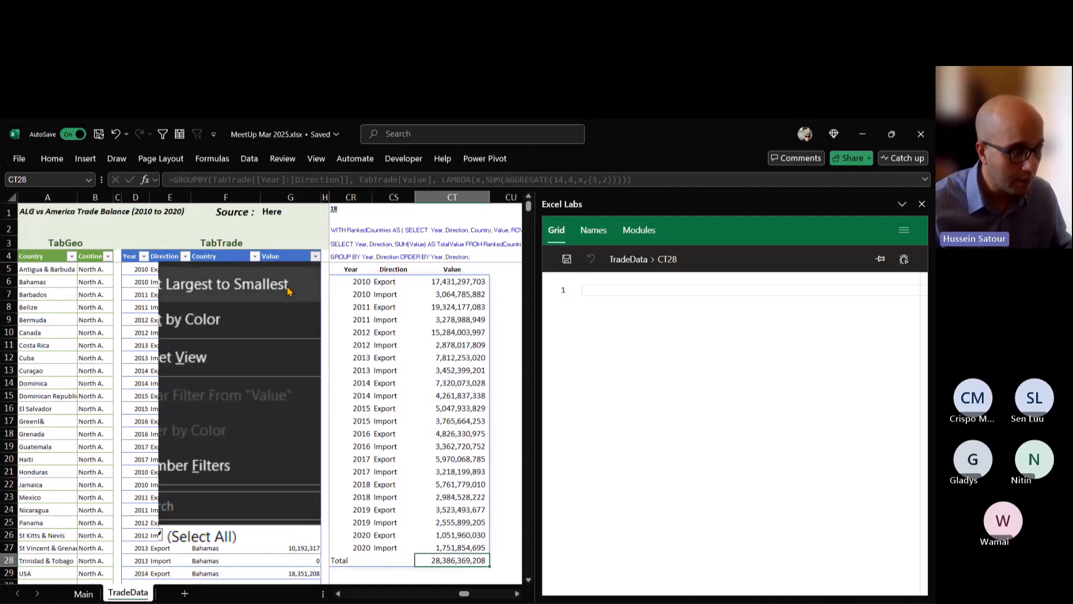
click(290, 285)
drag(290, 269, 322, 290)
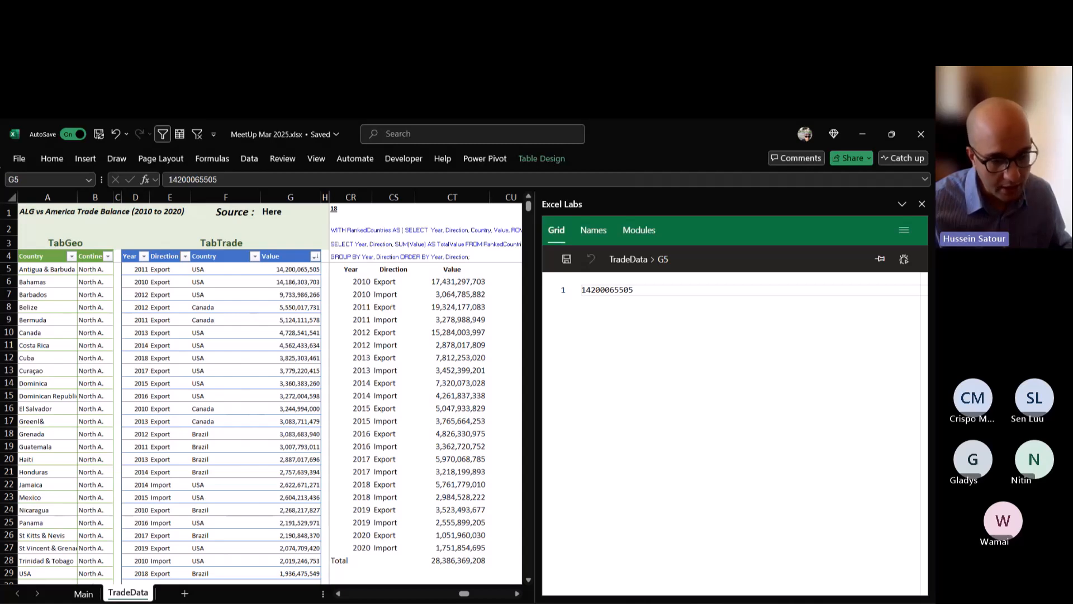
key(alt+Tab)
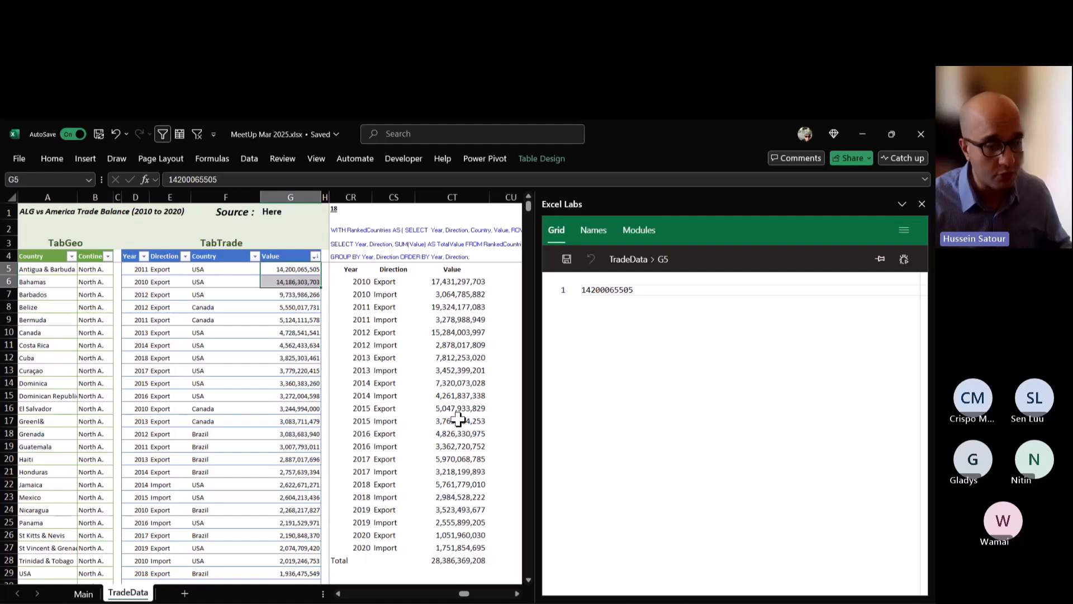
key(super+plus)
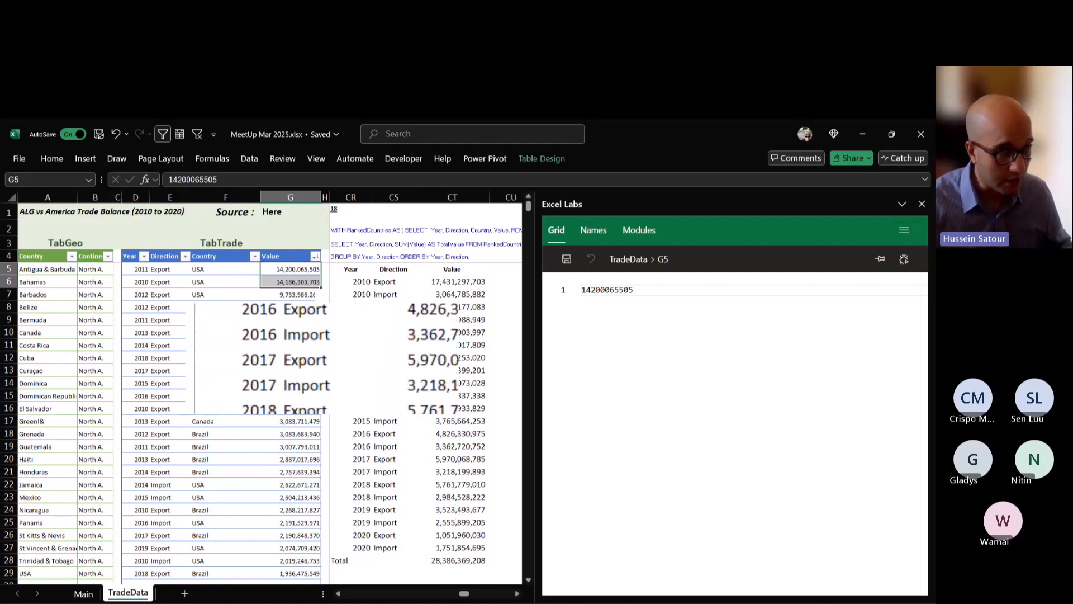
Check the Total value in CT28 against the GROUPBY formula in CR6.
click(456, 446)
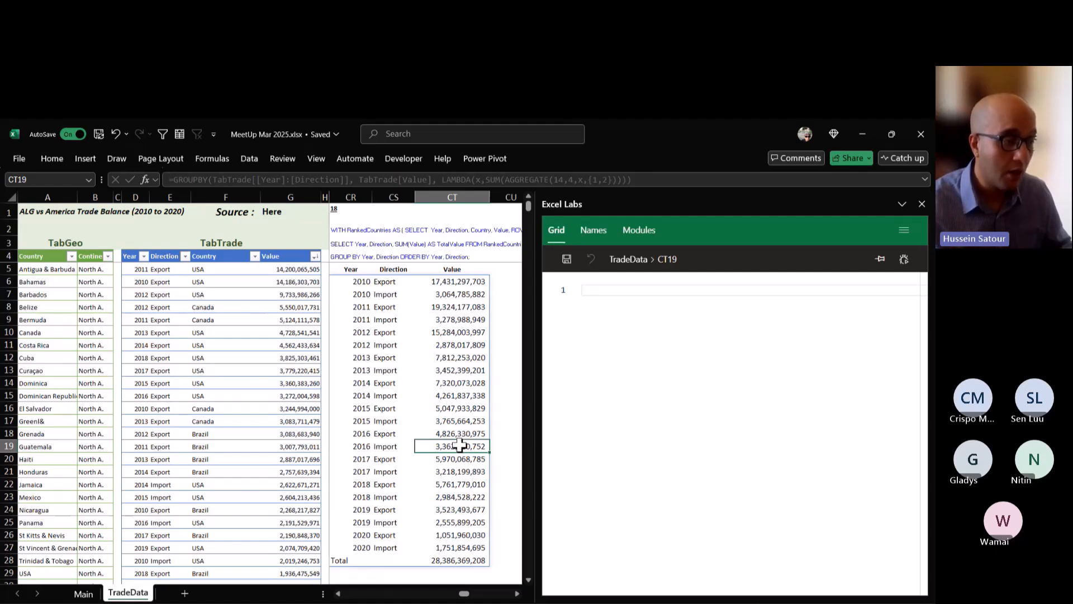
click(467, 561)
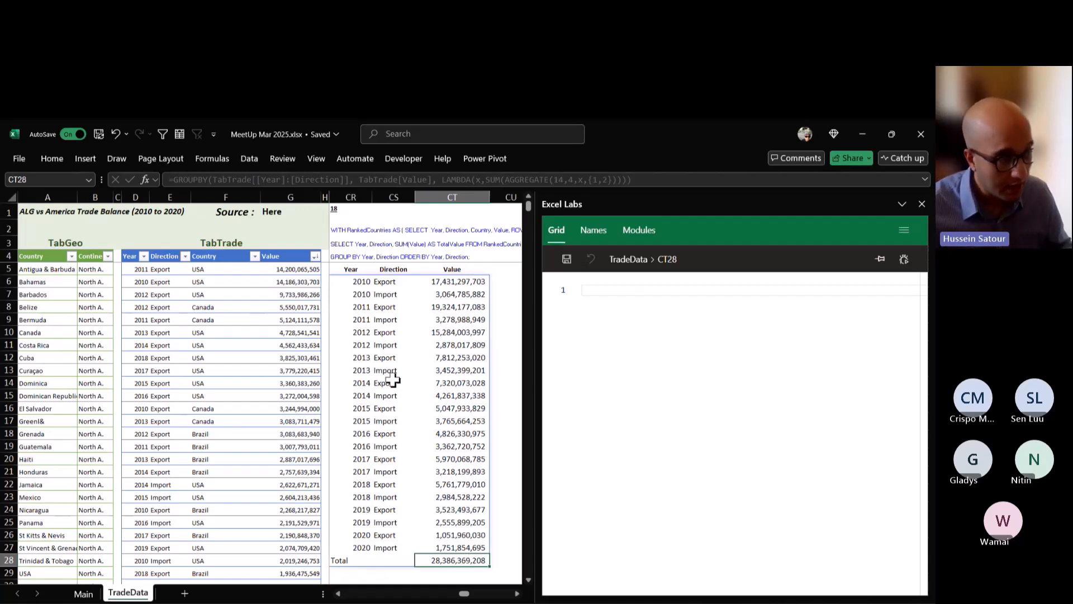
click(343, 282)
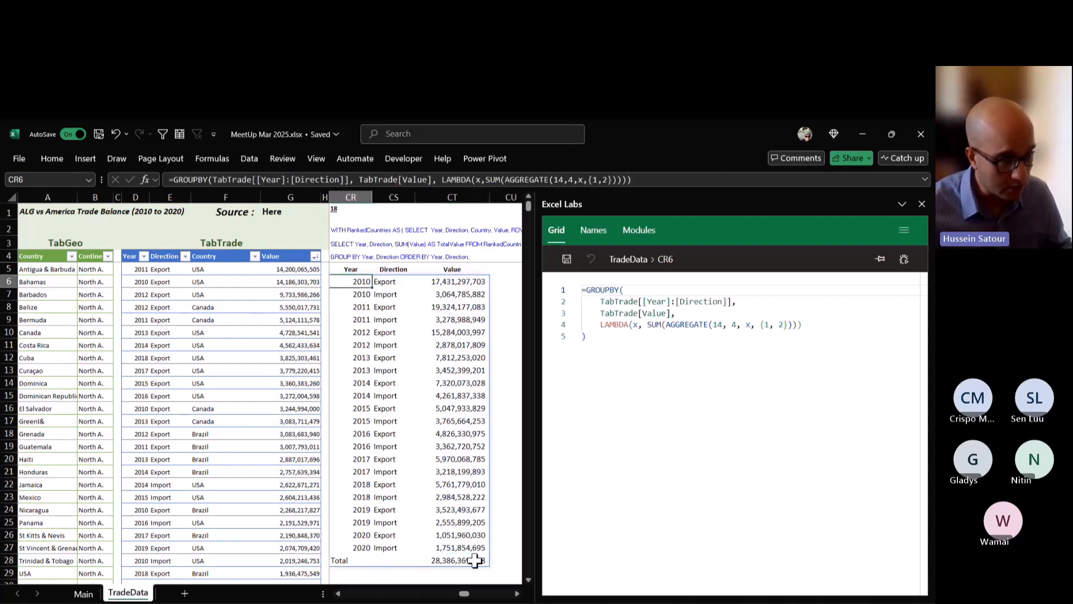
click(475, 560)
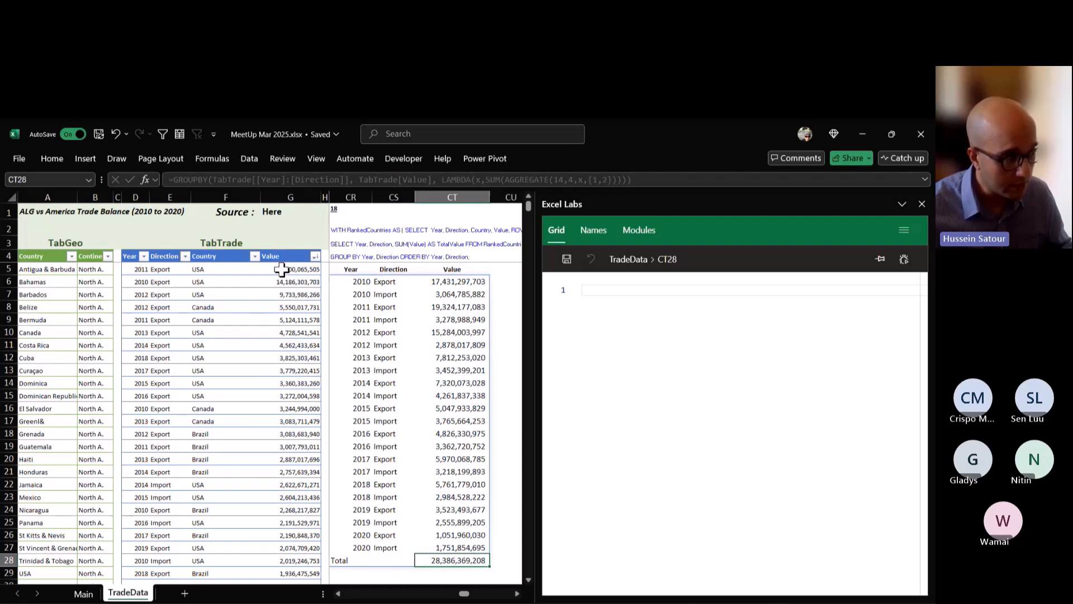
click(346, 282)
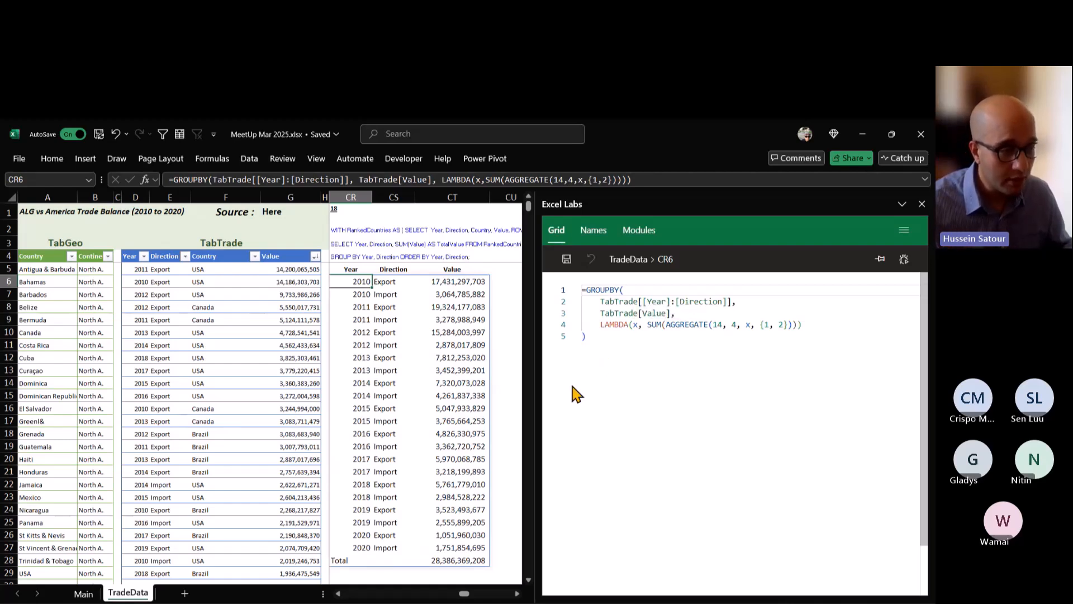
Narrow the Excel Labs pane to read the full text of SQL query 18, and widen it again to show the CR6 formula.
drag(528, 382, 766, 382)
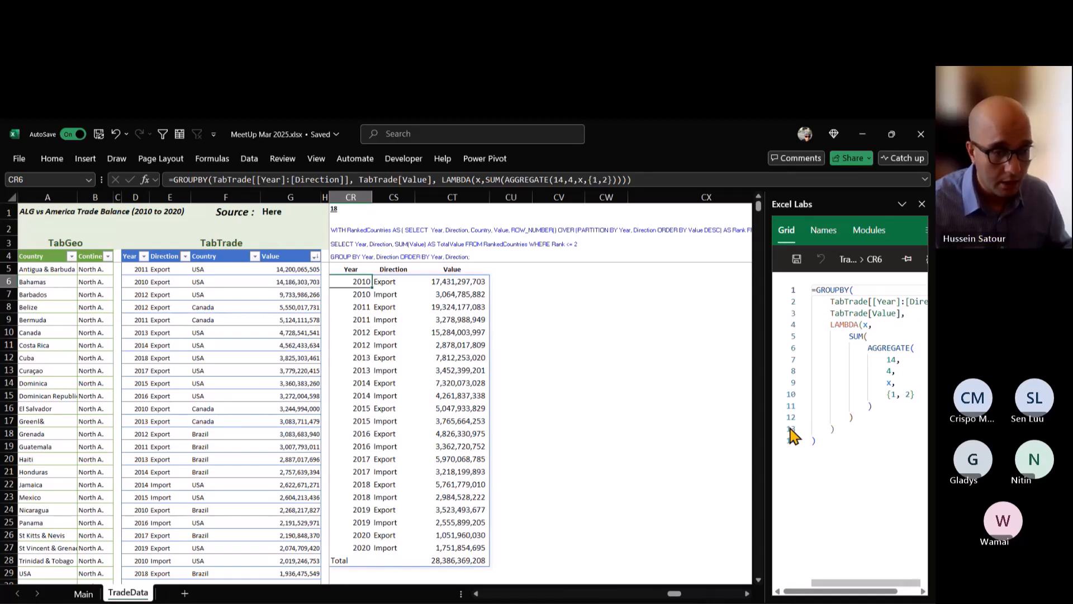
drag(764, 420, 569, 411)
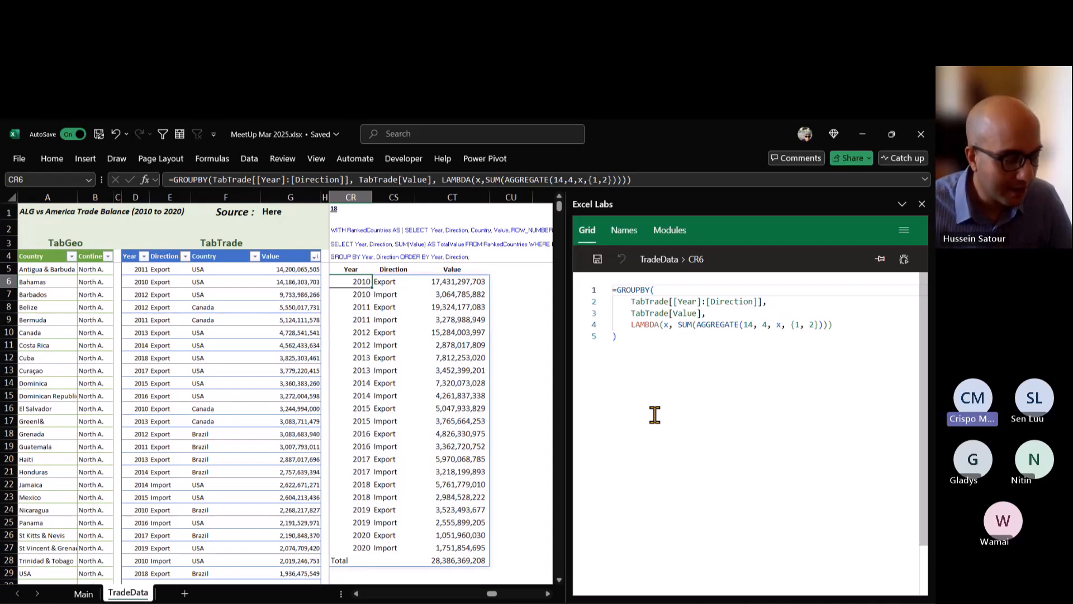
key(alt+Tab)
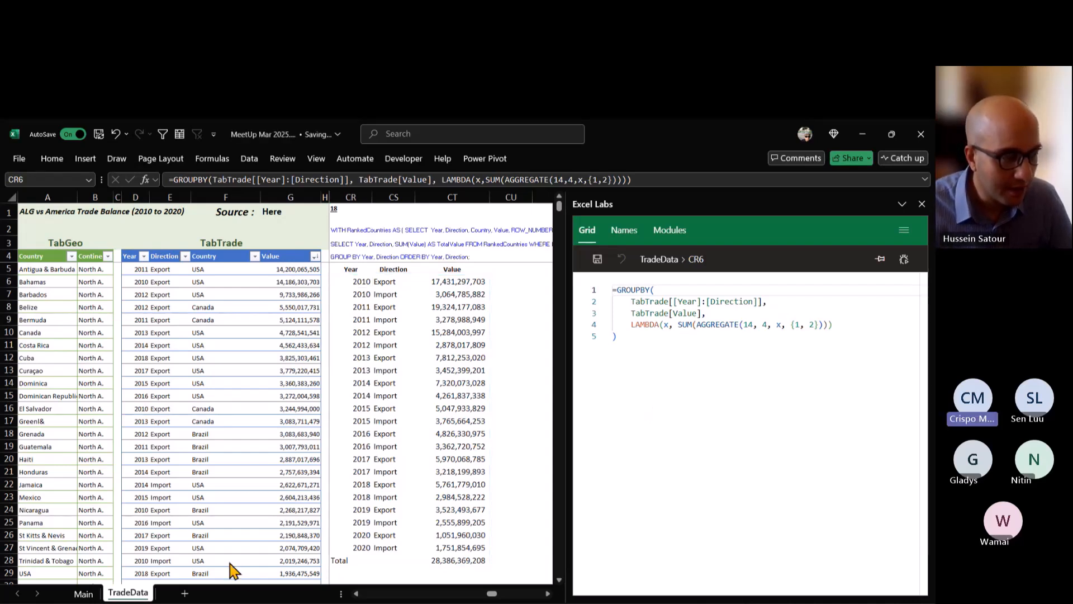